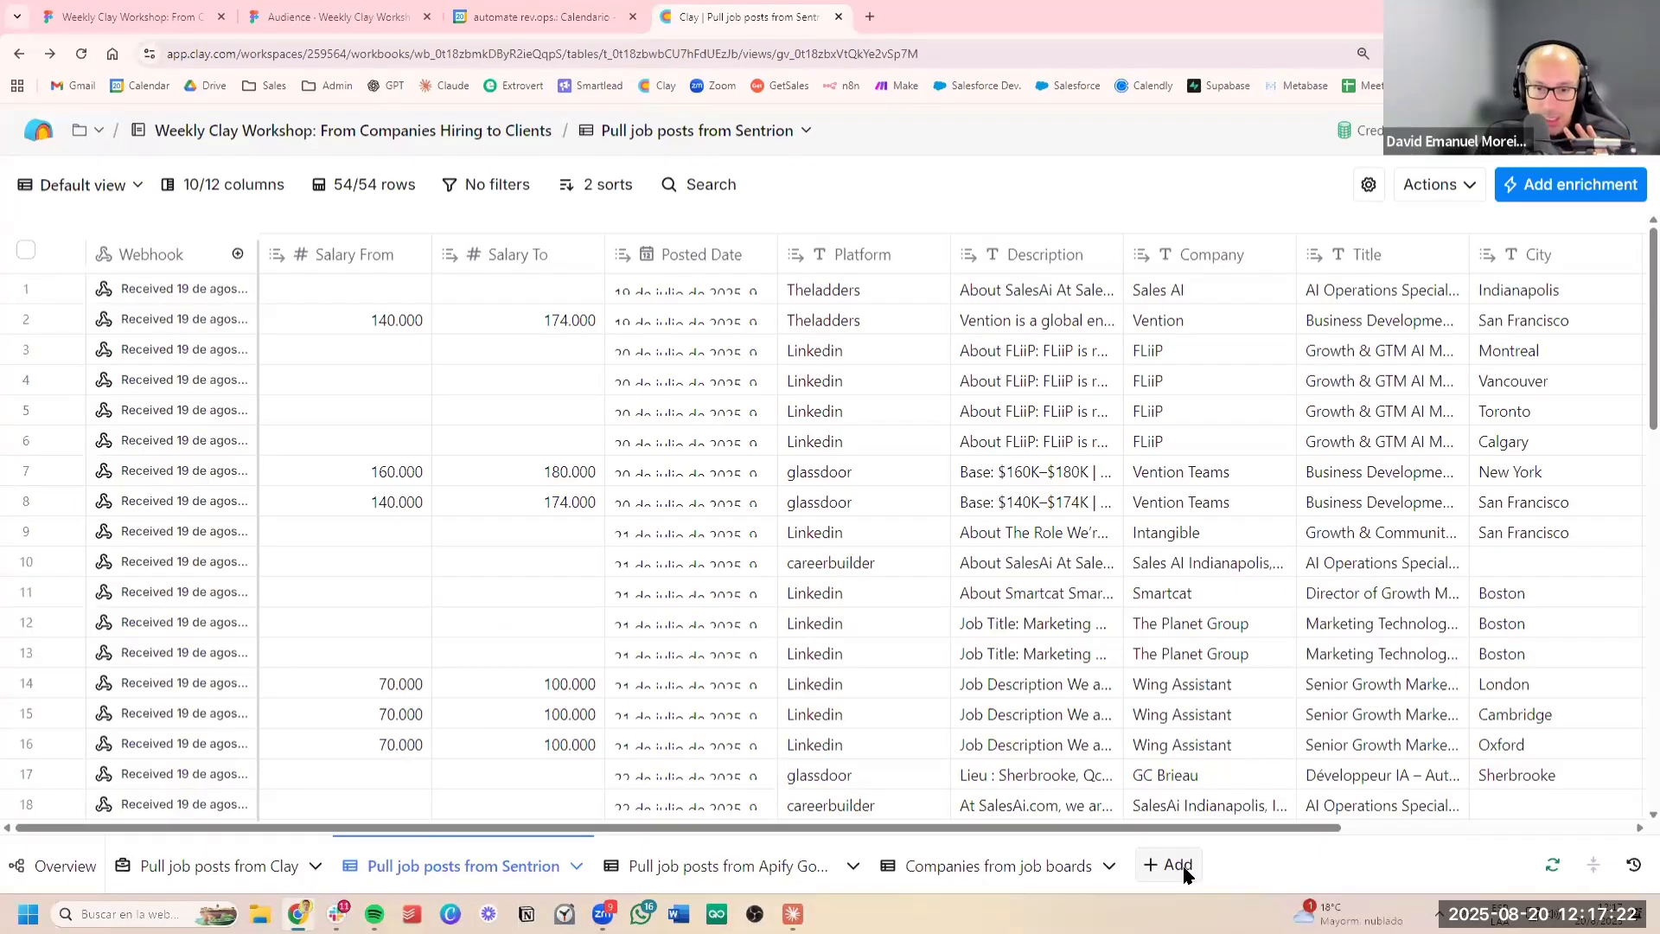
Create a new table in the workbook from the Find jobs source, searching the table sources for "jobs"
click(1177, 867)
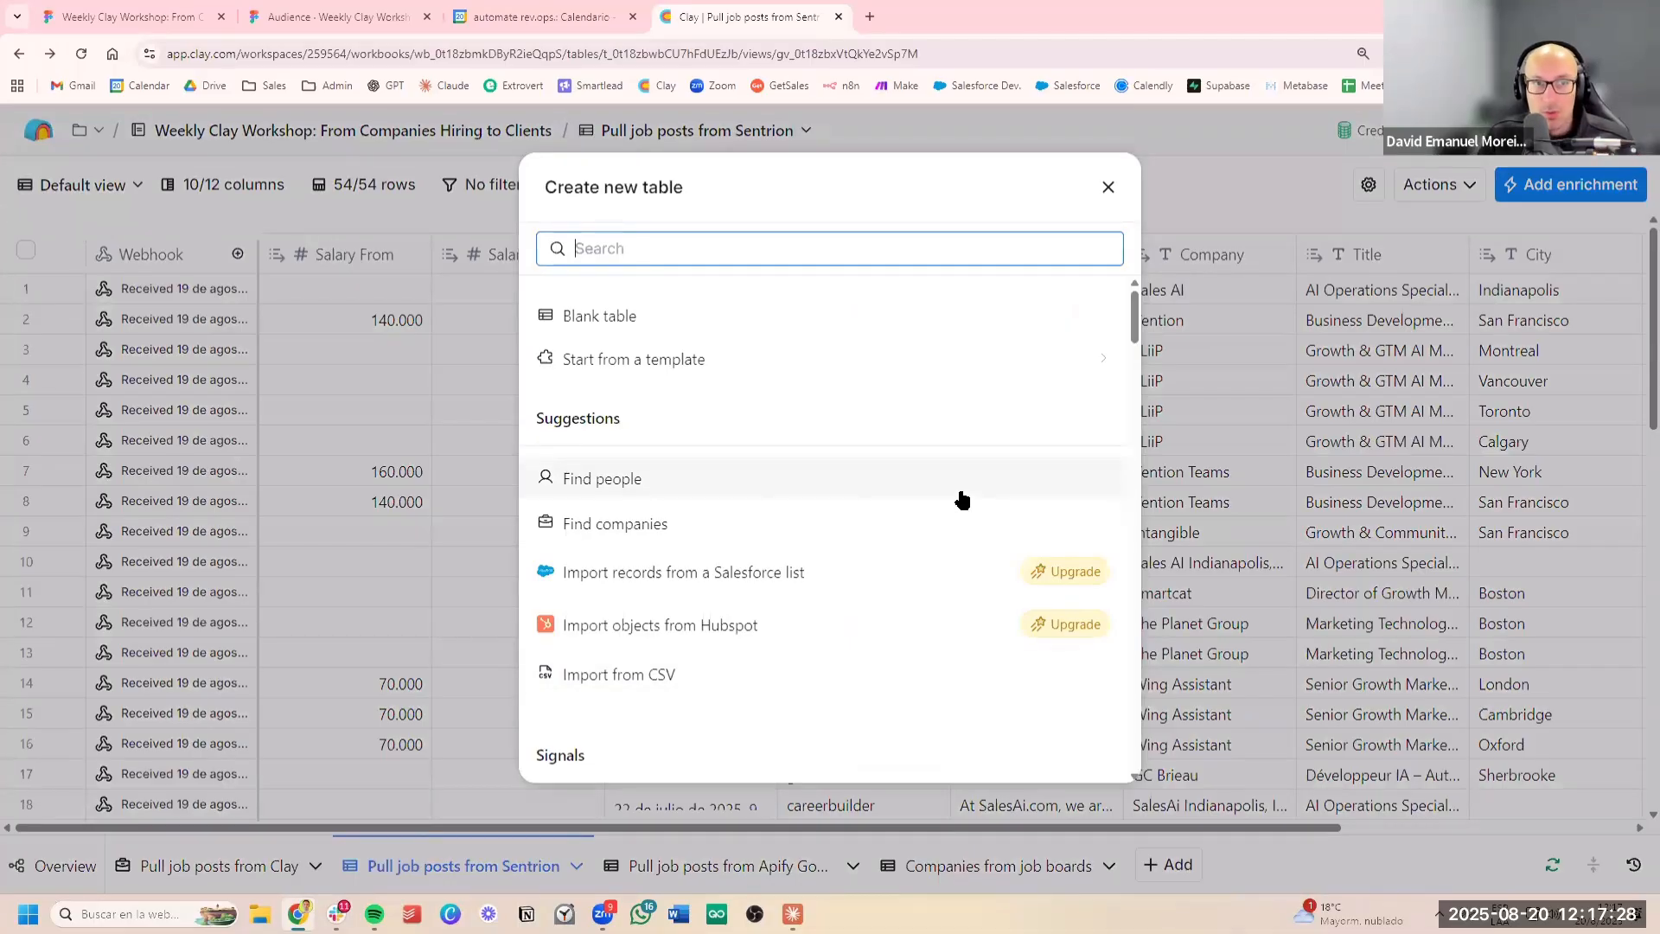
text(jobs)
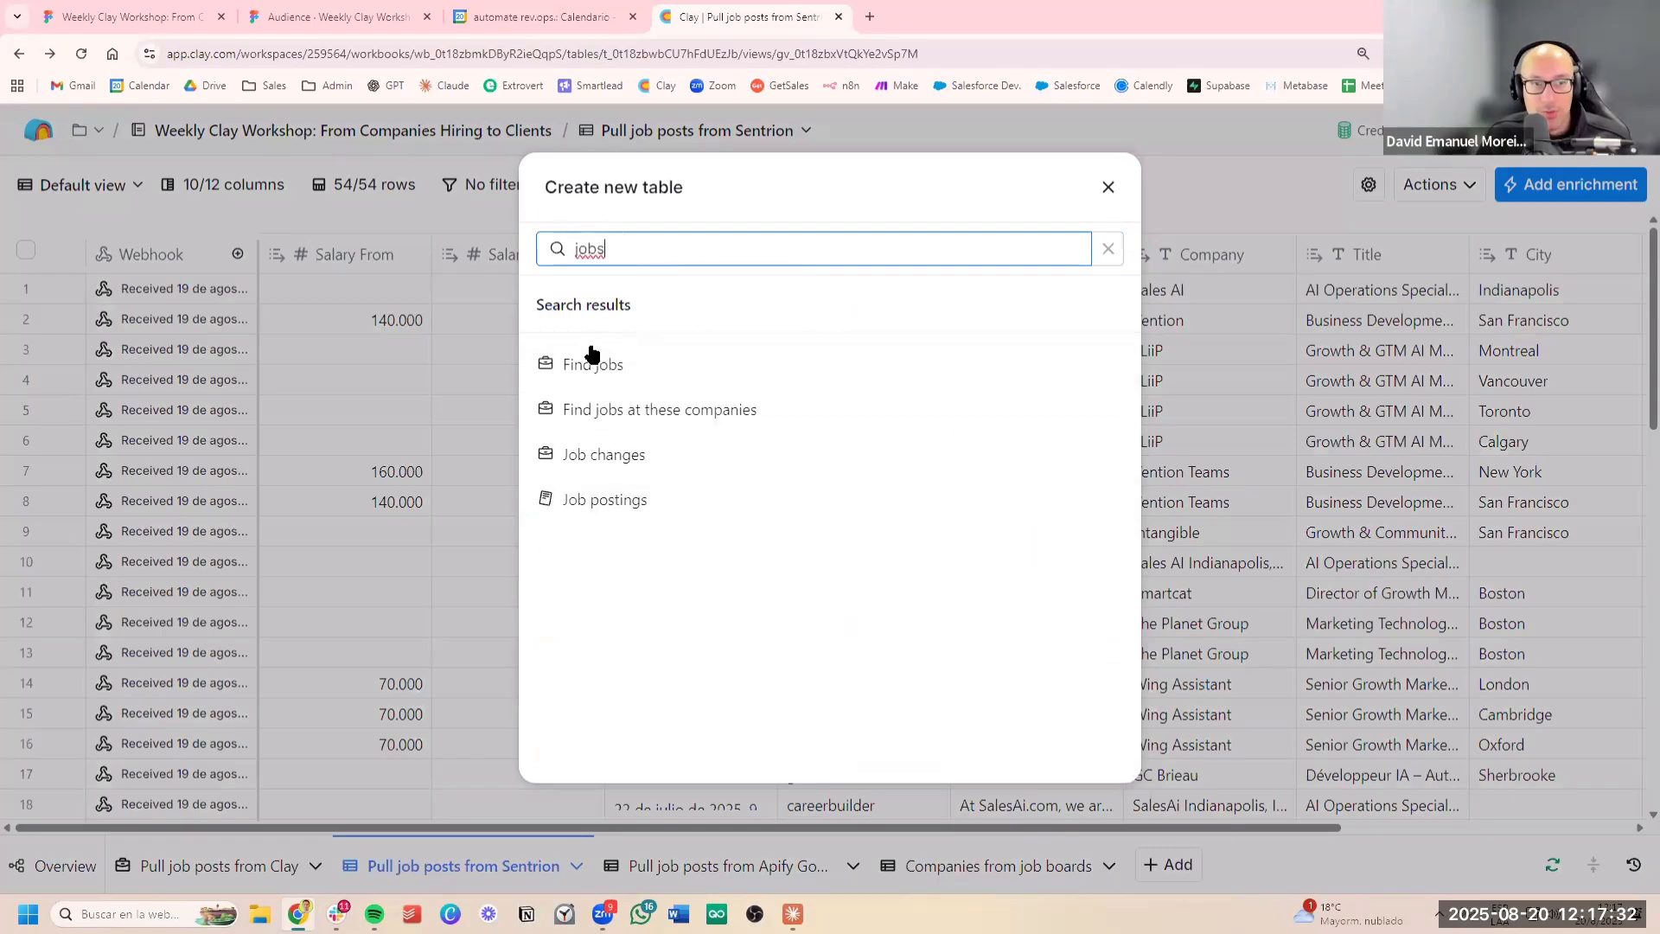
click(628, 380)
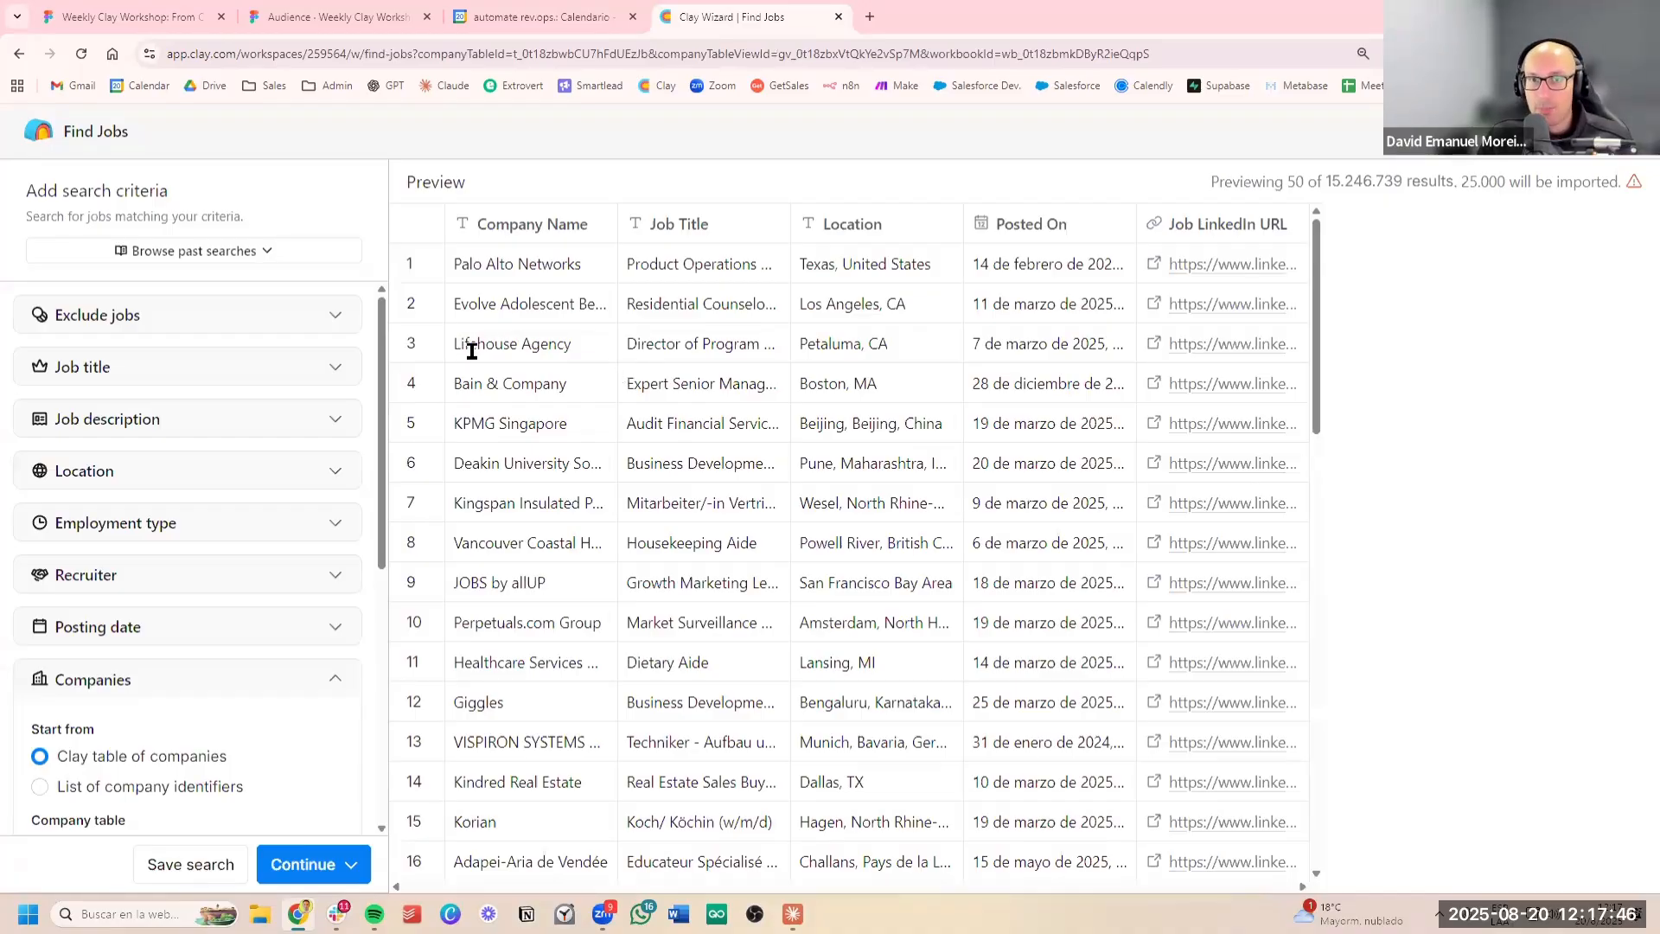
Add GTM, Go to market and go-to-market as job titles to include in the job search
click(306, 383)
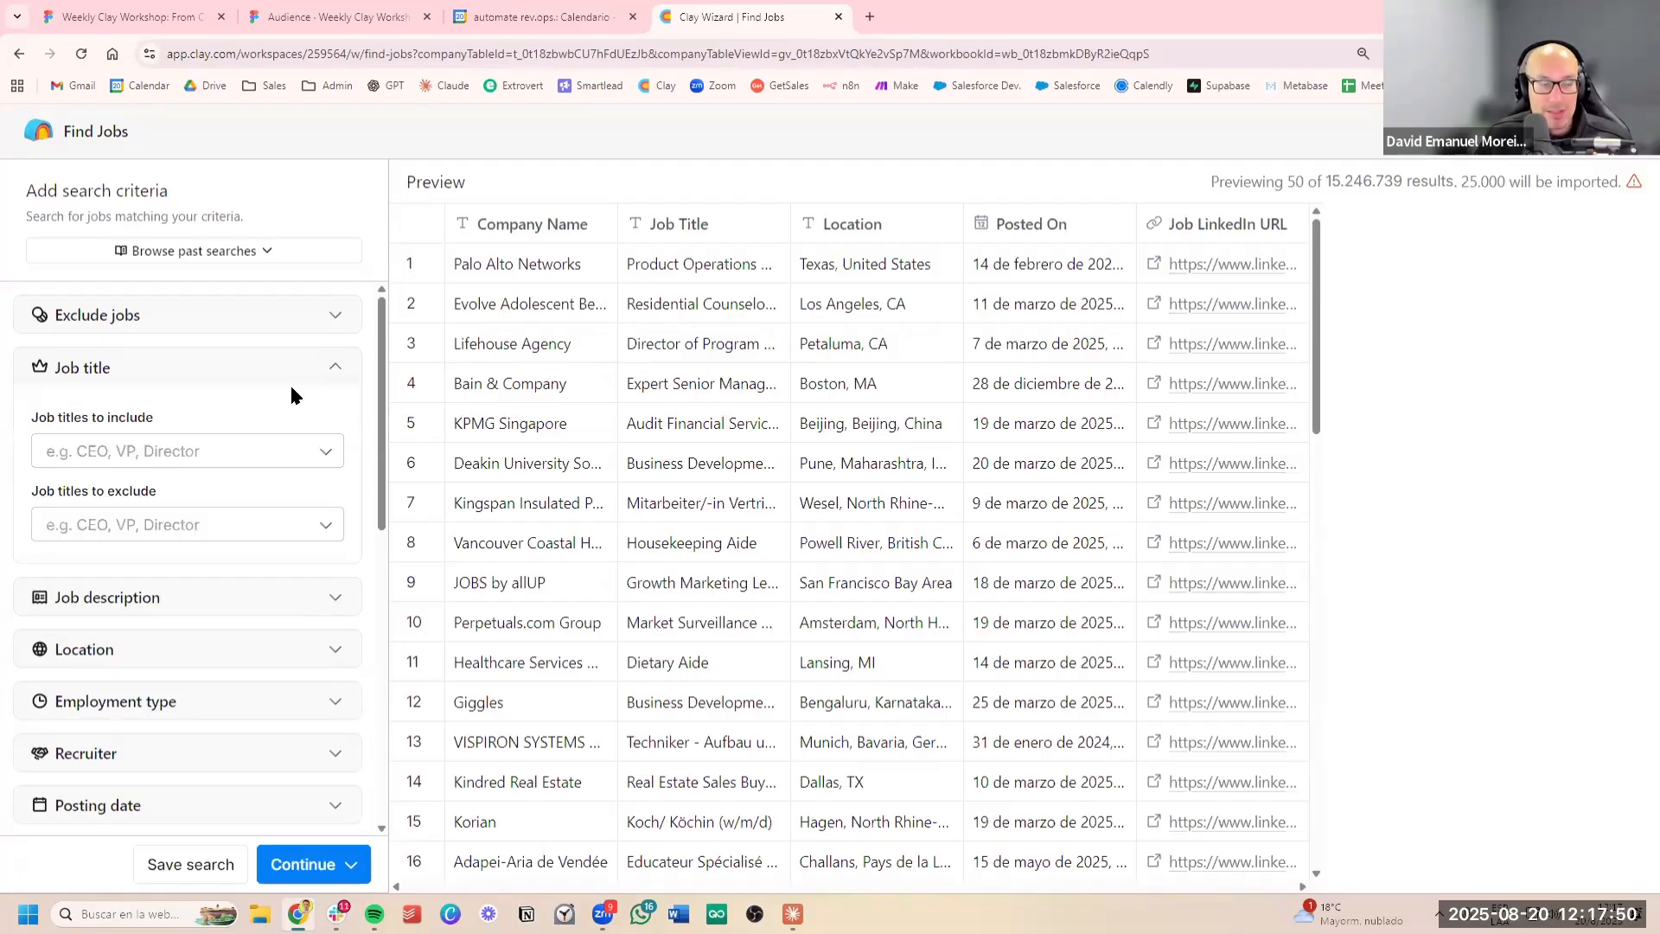
click(155, 458)
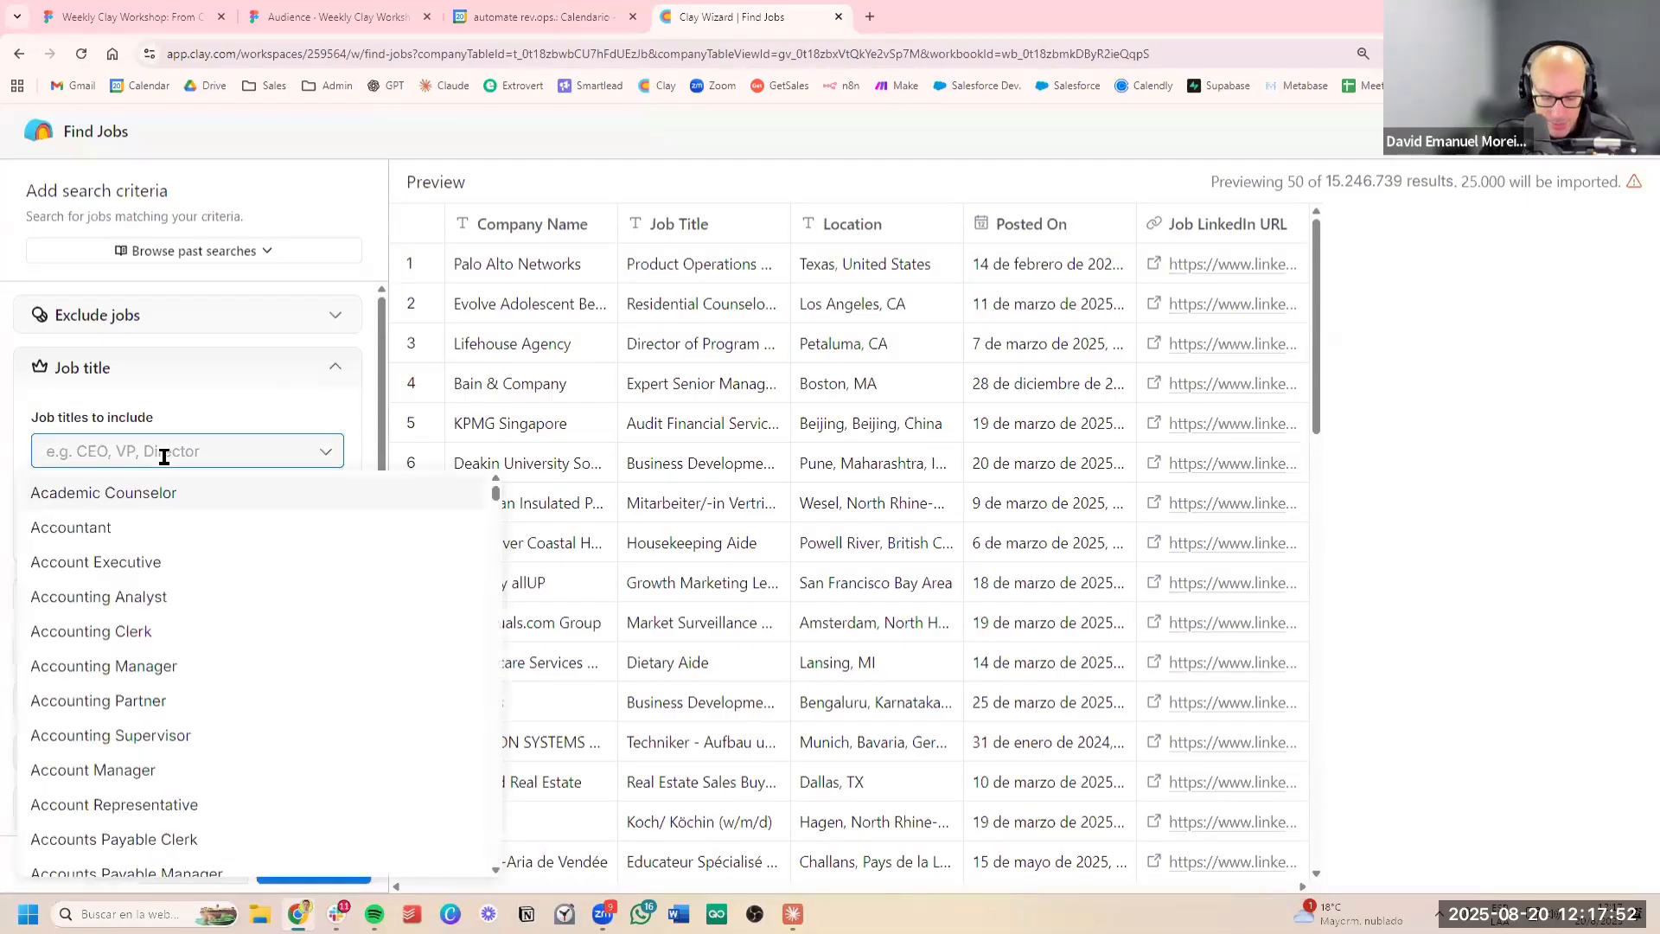
text(GTM)
key(Return)
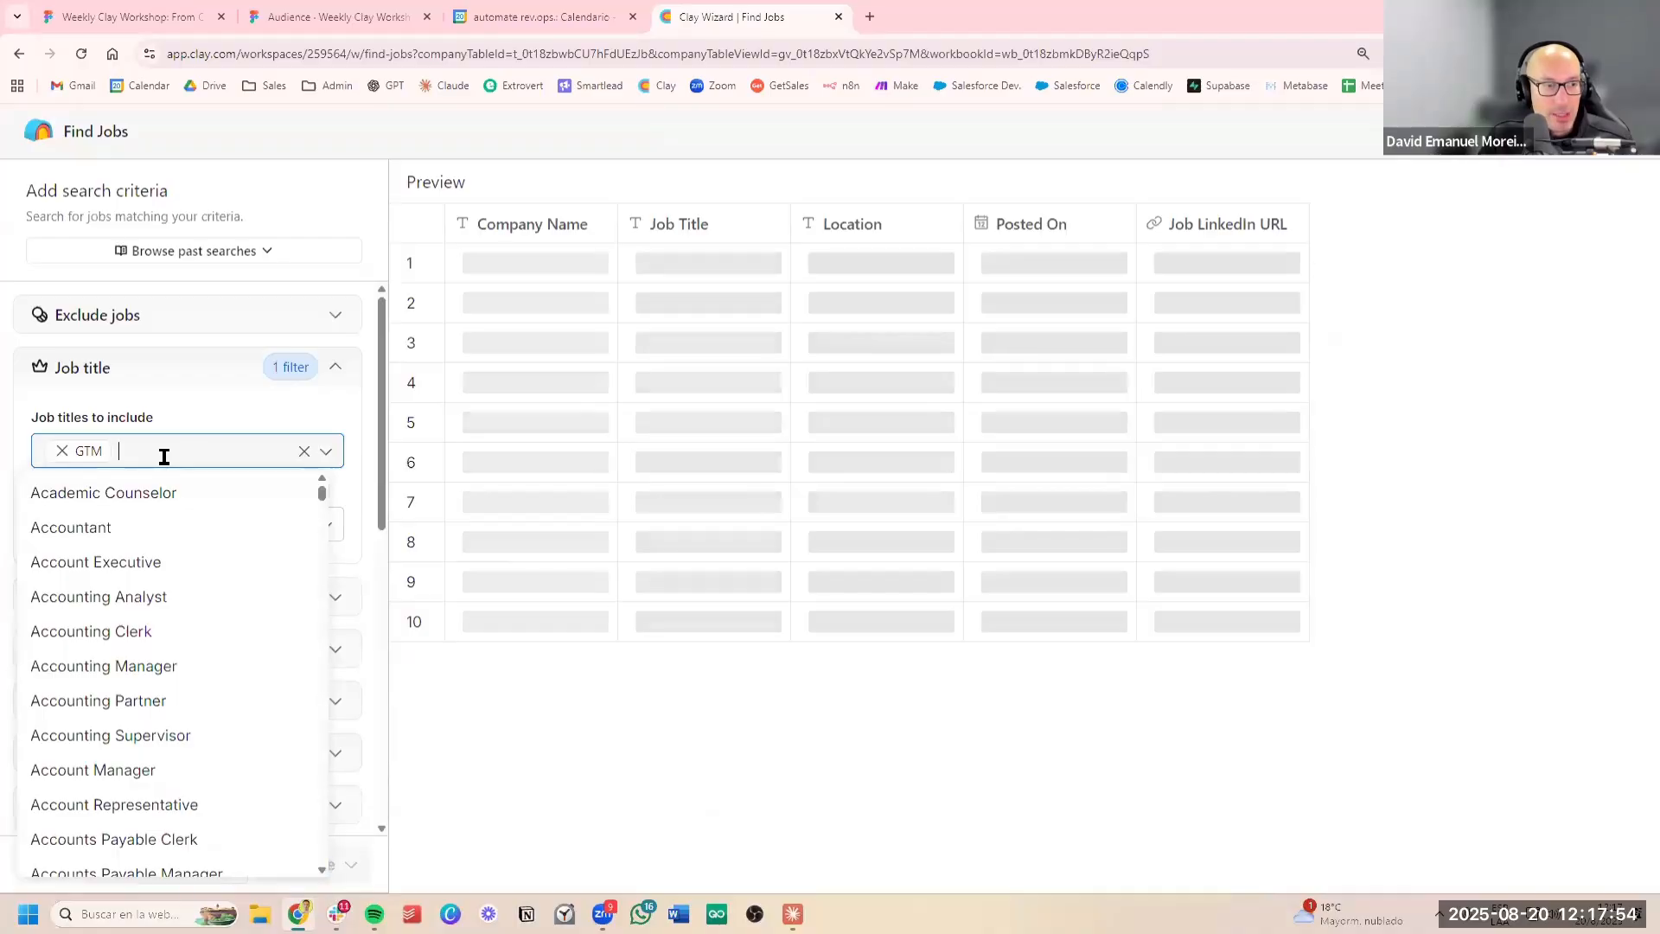
text(Go )
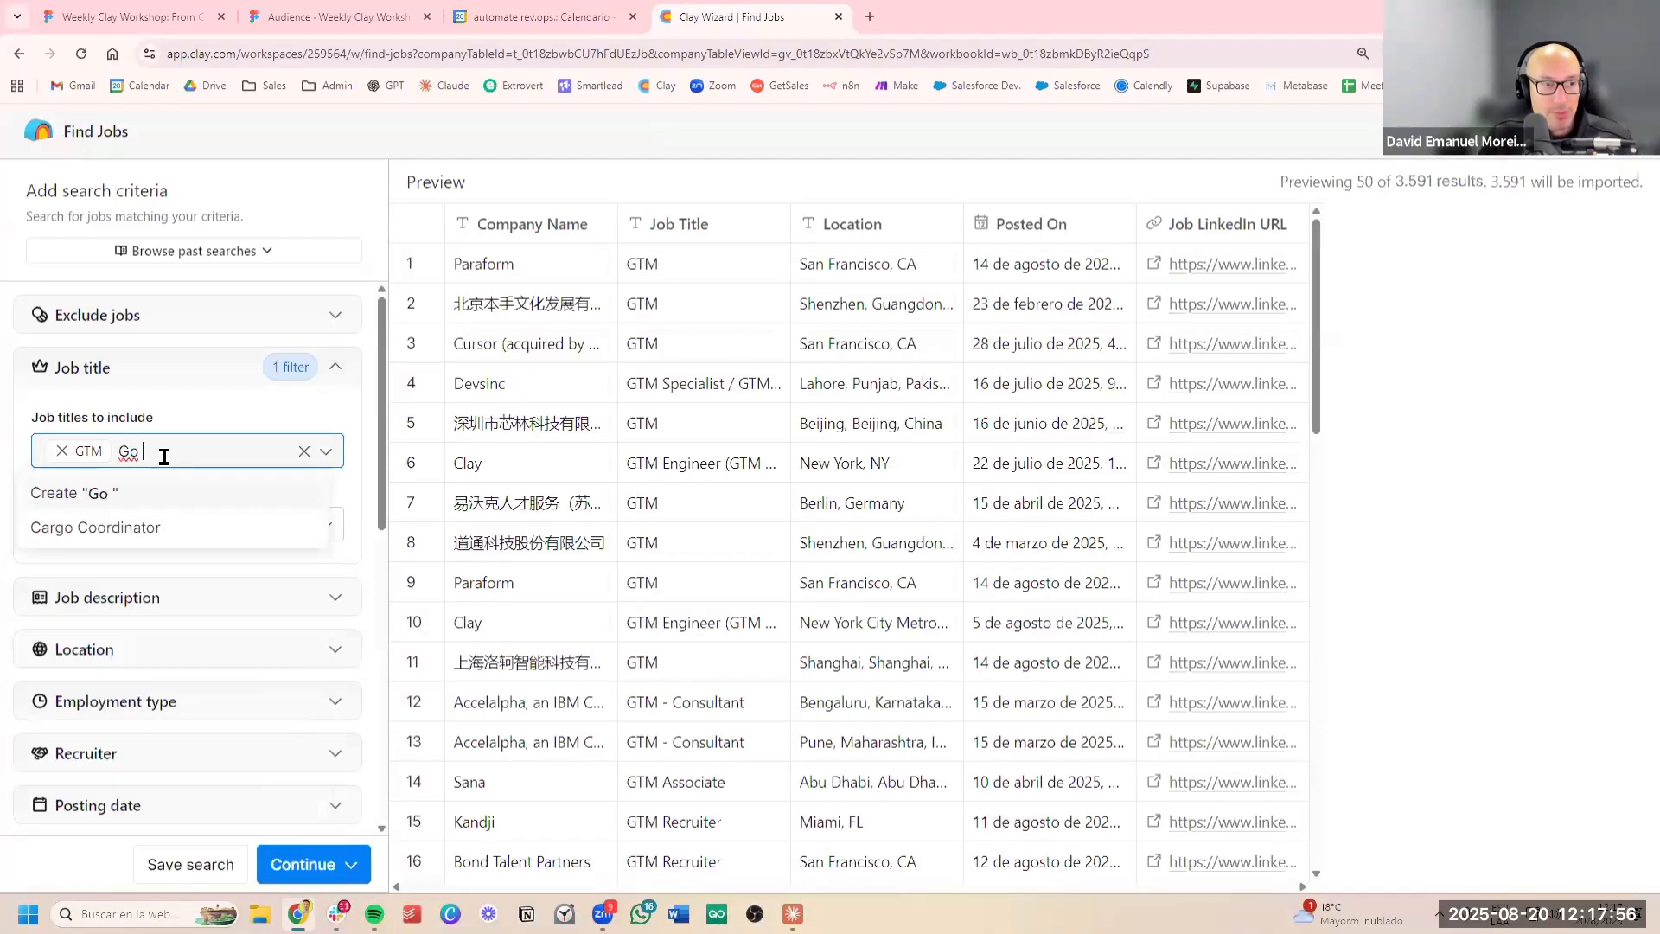
text(to market)
key(Return)
text(go)
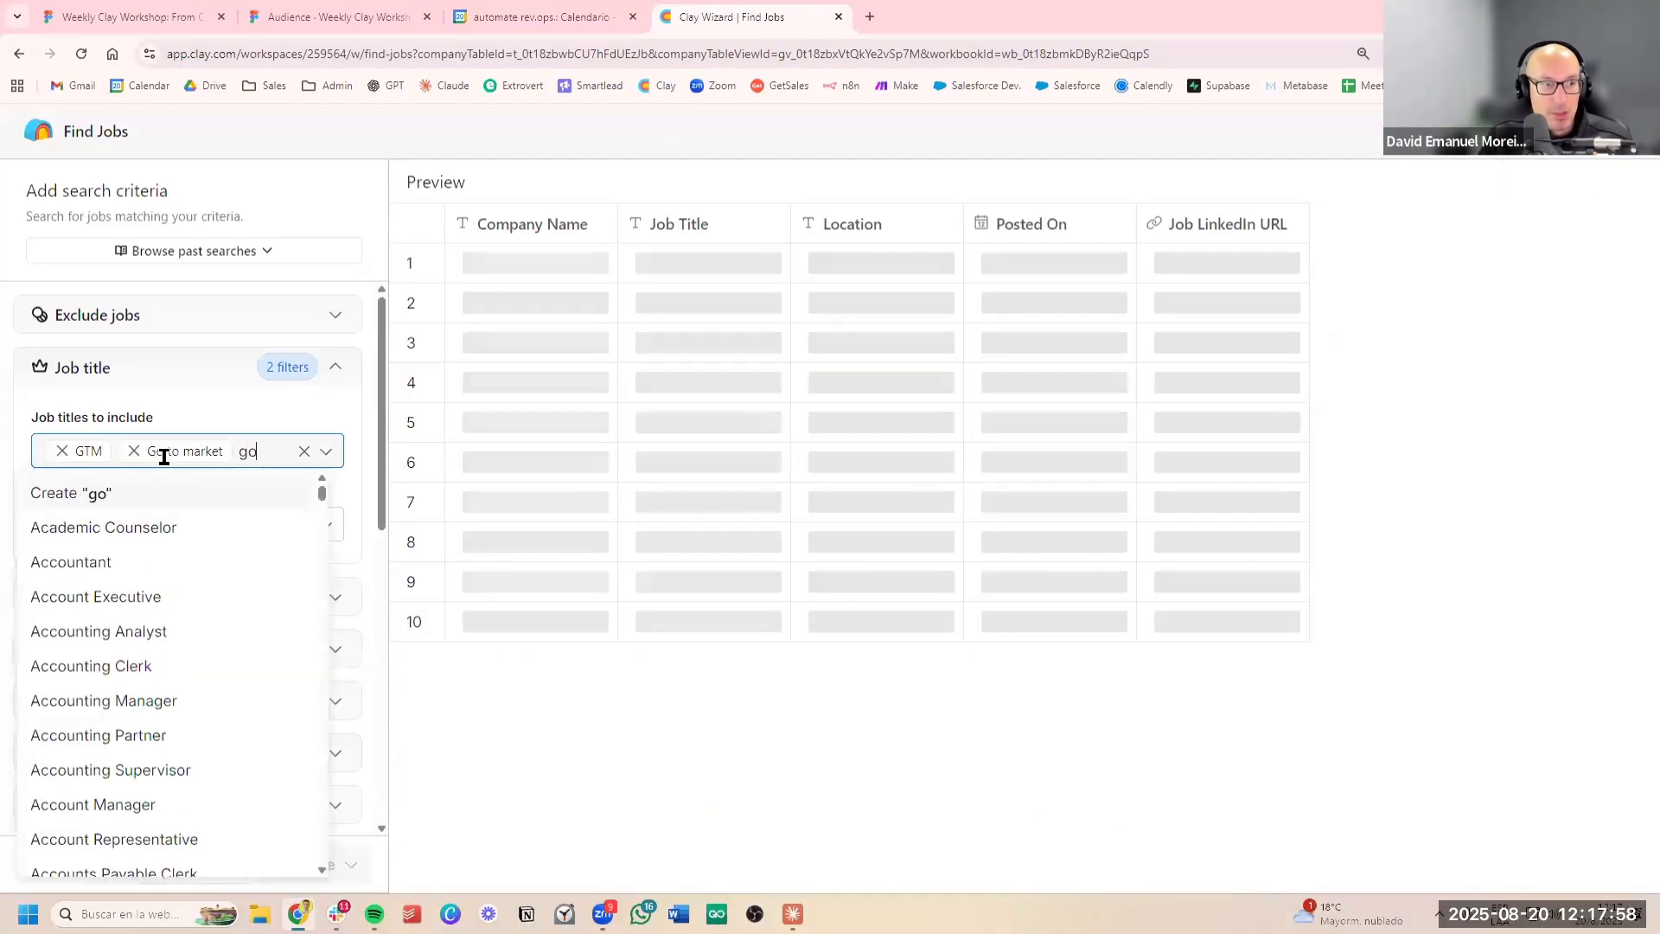
text(-to-mar)
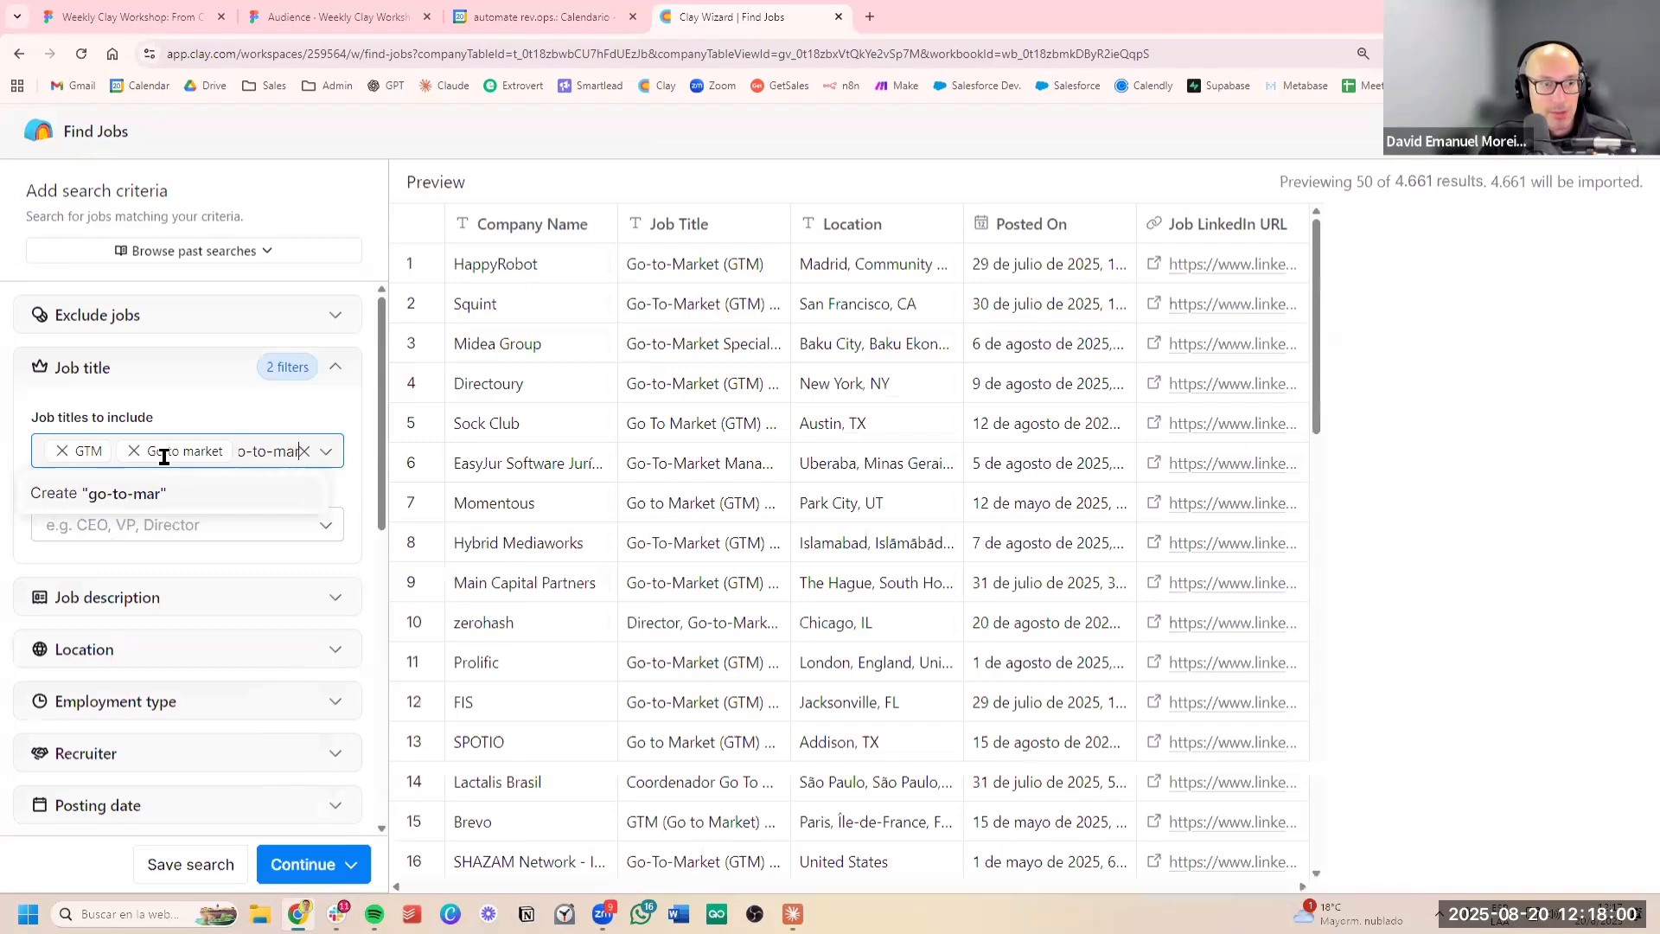
text(ket)
key(Return)
click(230, 409)
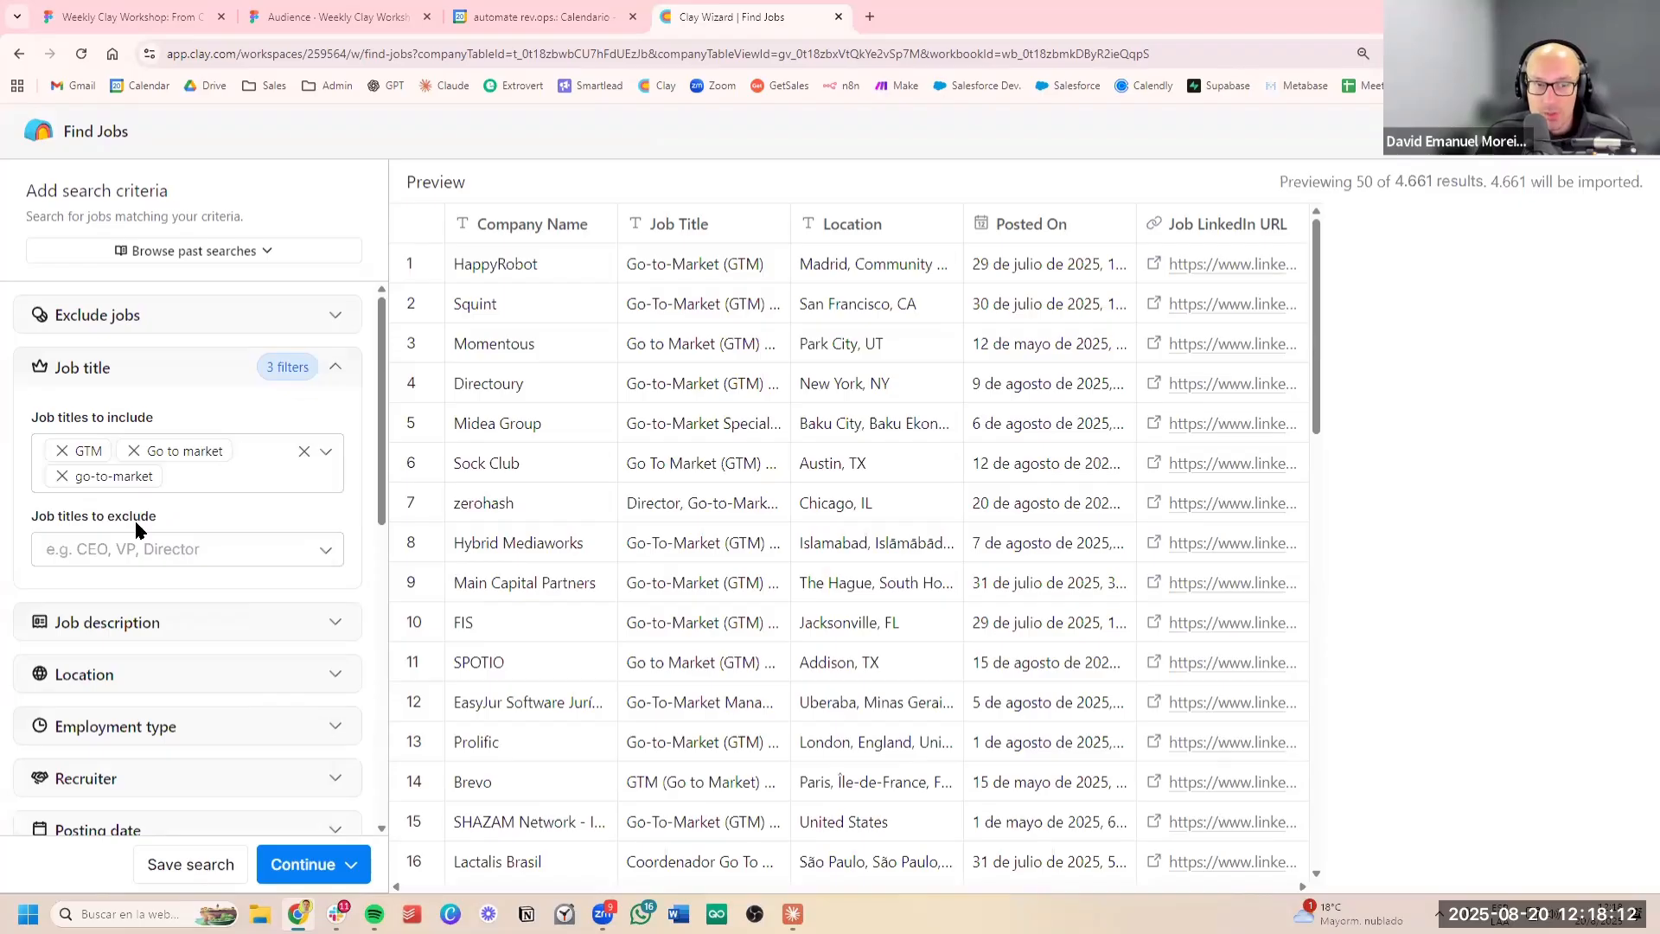
Examine the job titles in the preview results for irrelevant roles that could be excluded
click(147, 549)
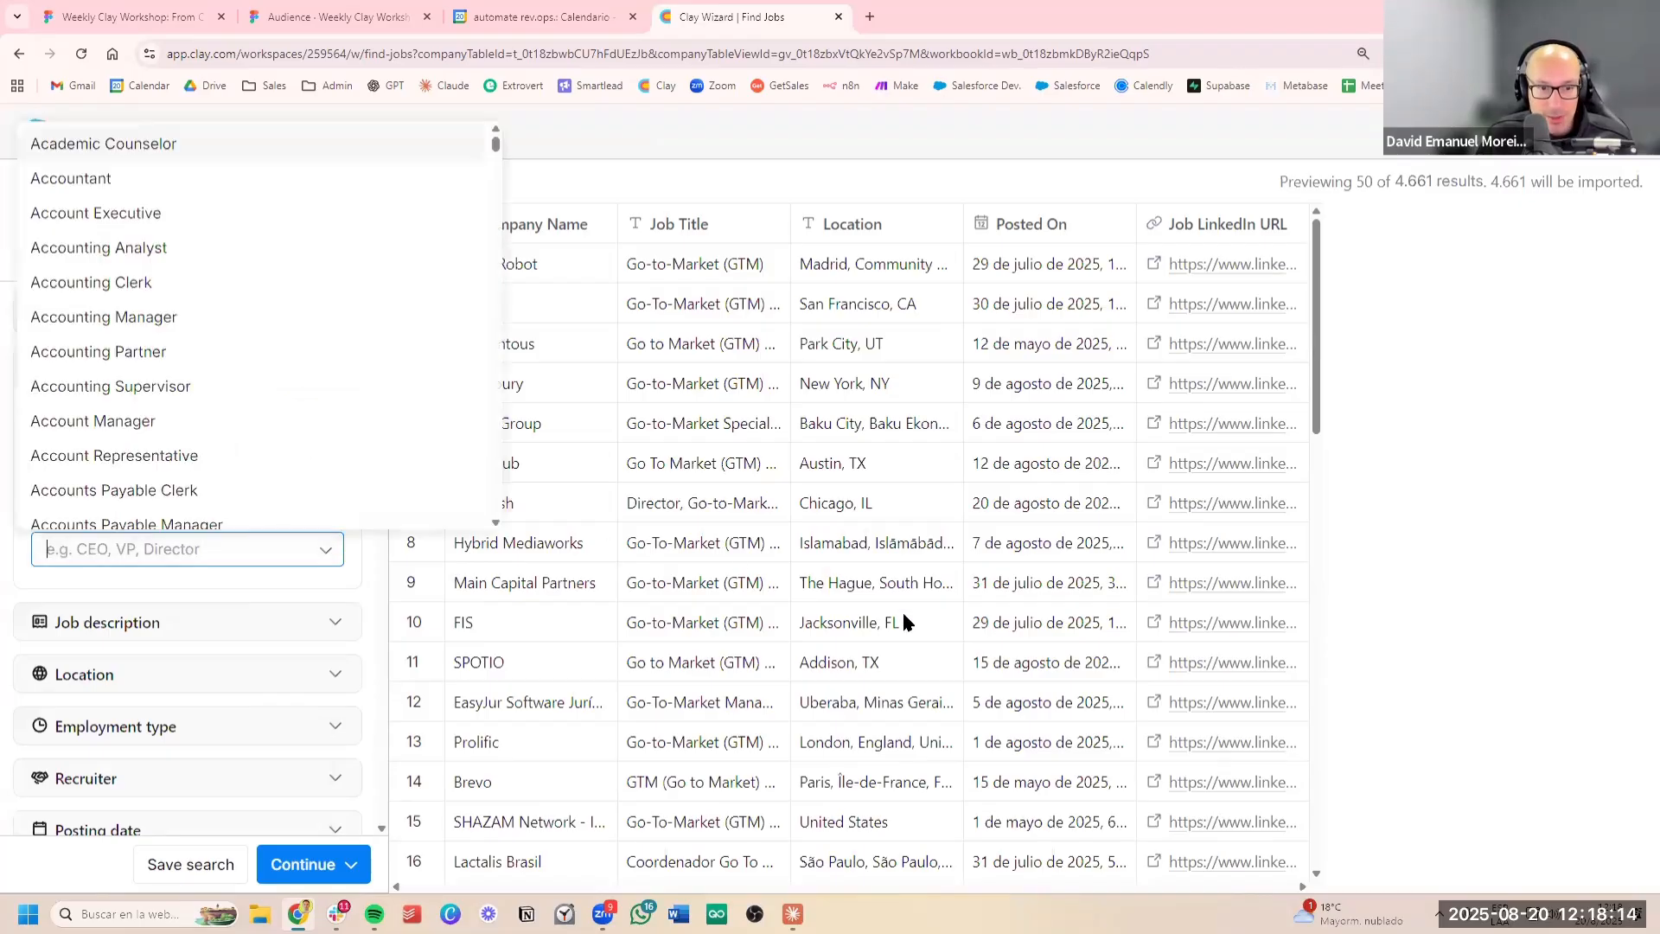
click(901, 609)
scroll(879, 599, down, 2)
scroll(869, 593, down, 2)
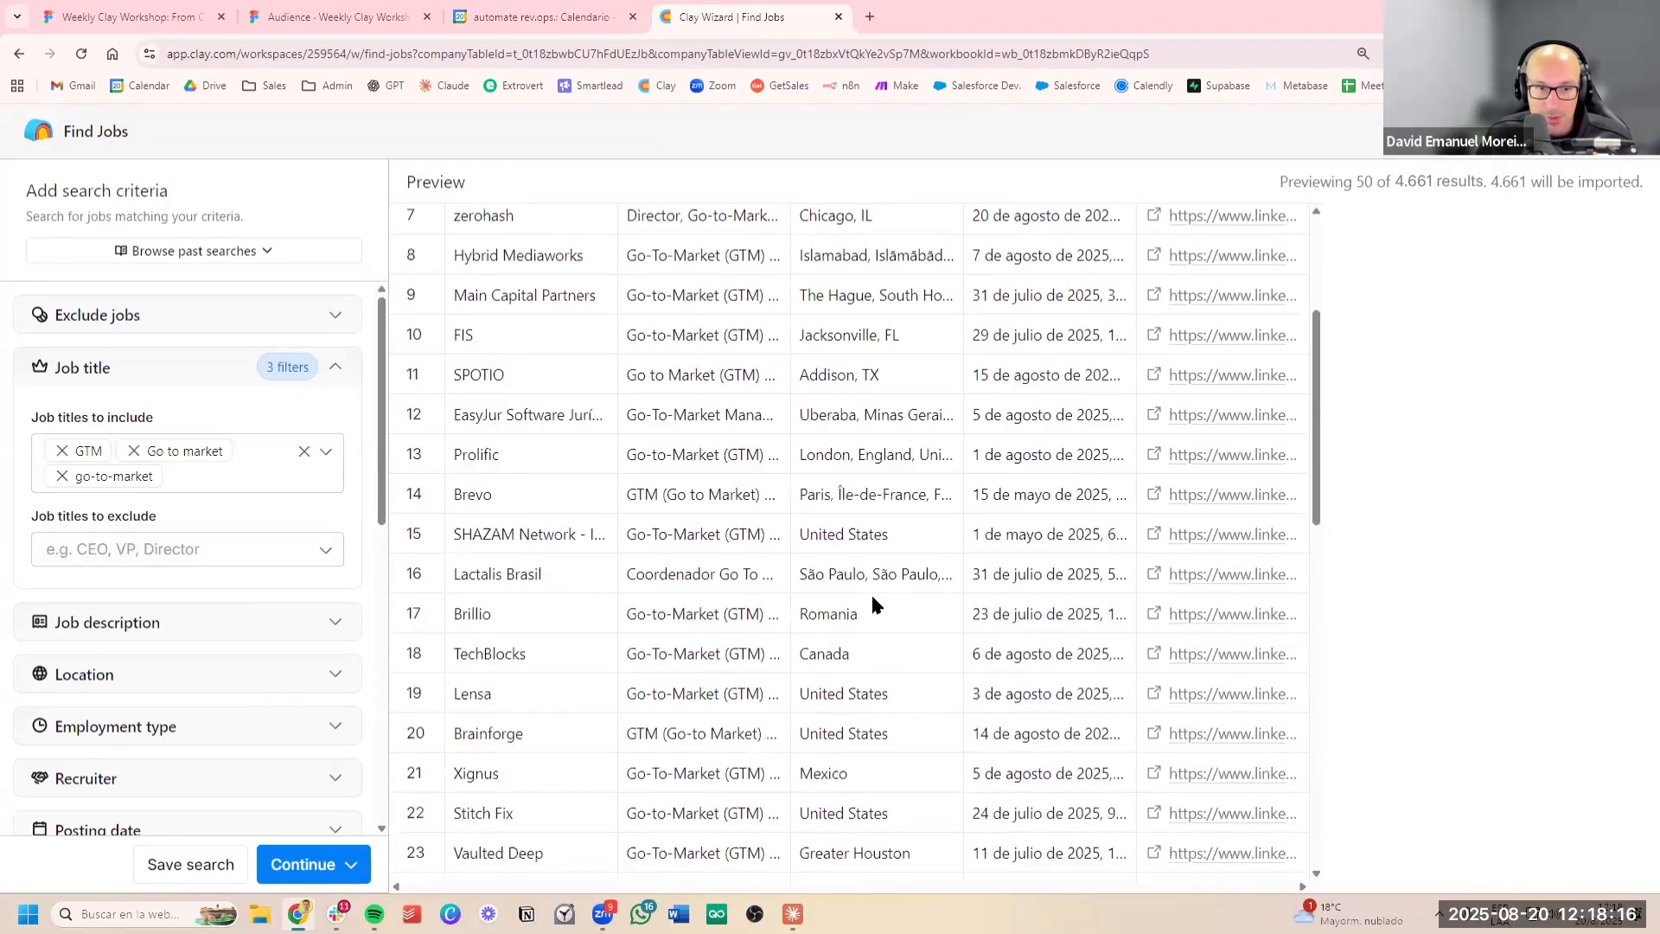
scroll(870, 596, down, 5)
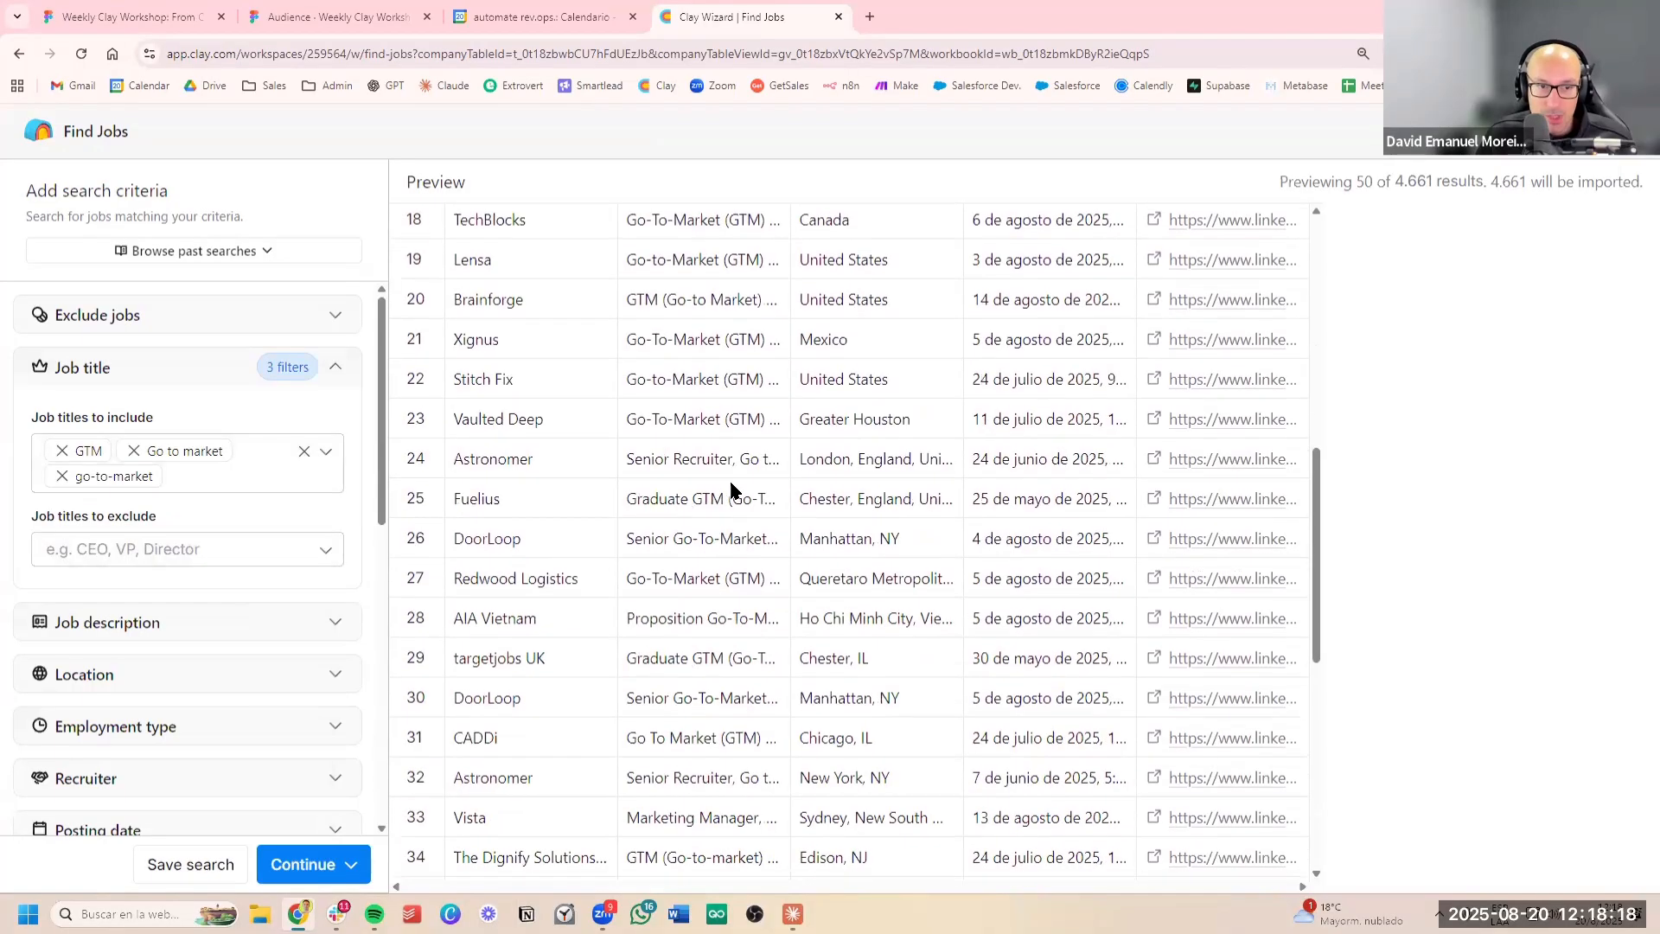
drag(632, 460, 759, 461)
click(780, 489)
scroll(736, 560, down, 4)
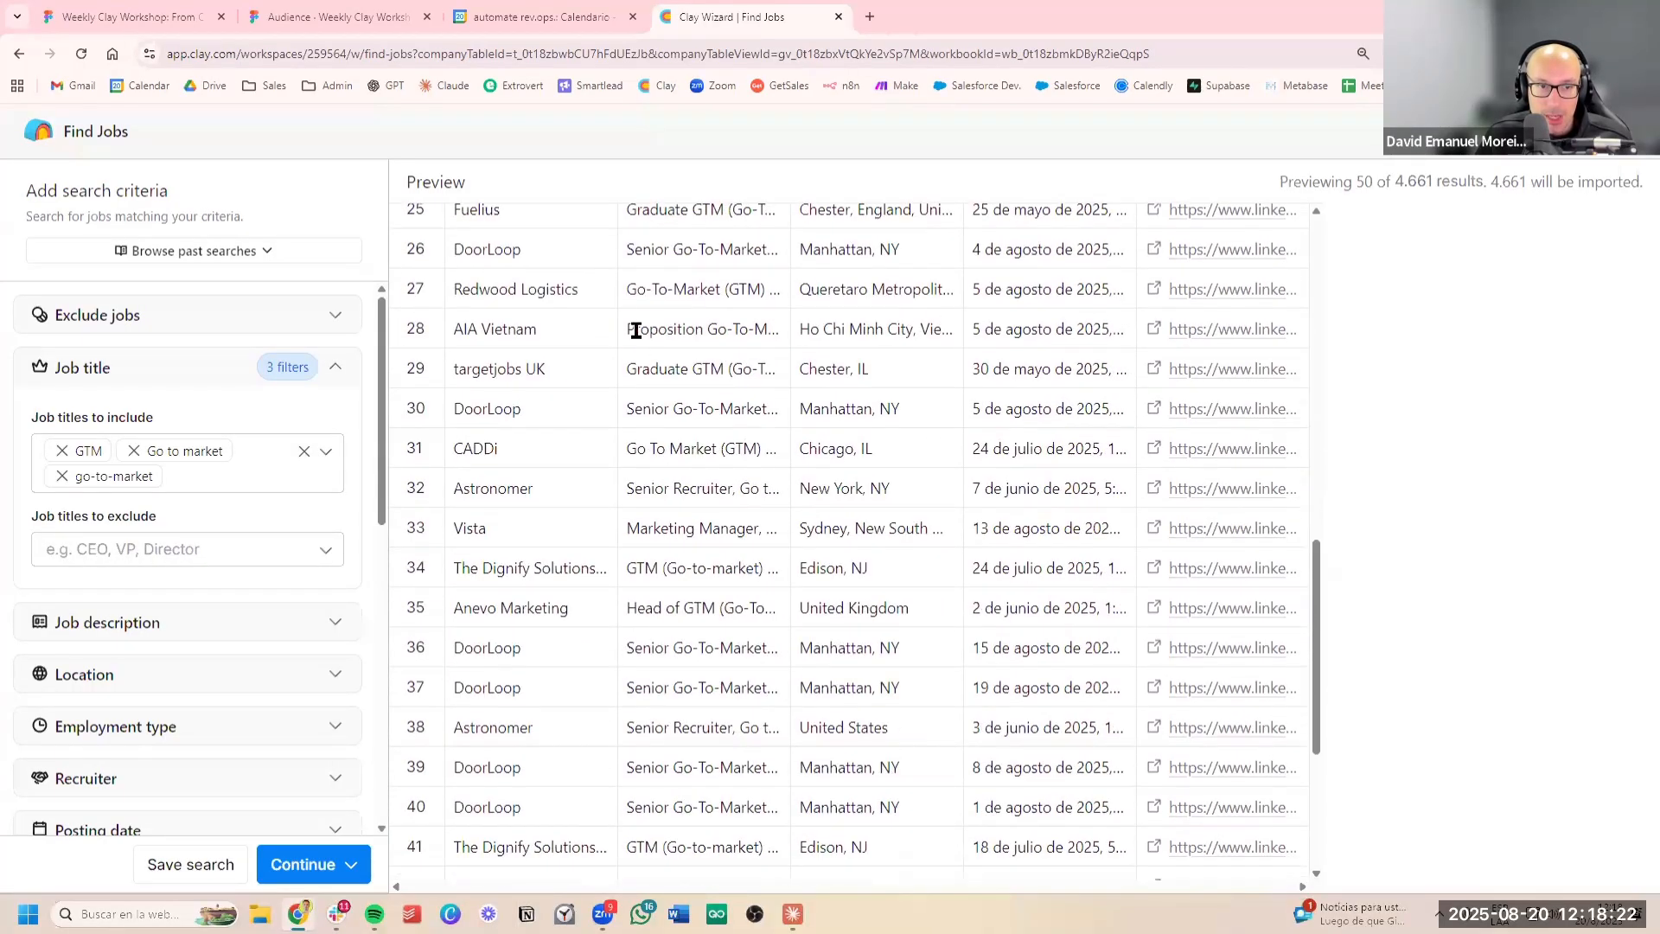
mouse_move(629, 376)
mouse_down()
mouse_move(716, 377)
mouse_move(660, 385)
mouse_up()
click(761, 427)
scroll(730, 416, down, 2)
click(761, 460)
scroll(758, 468, down, 2)
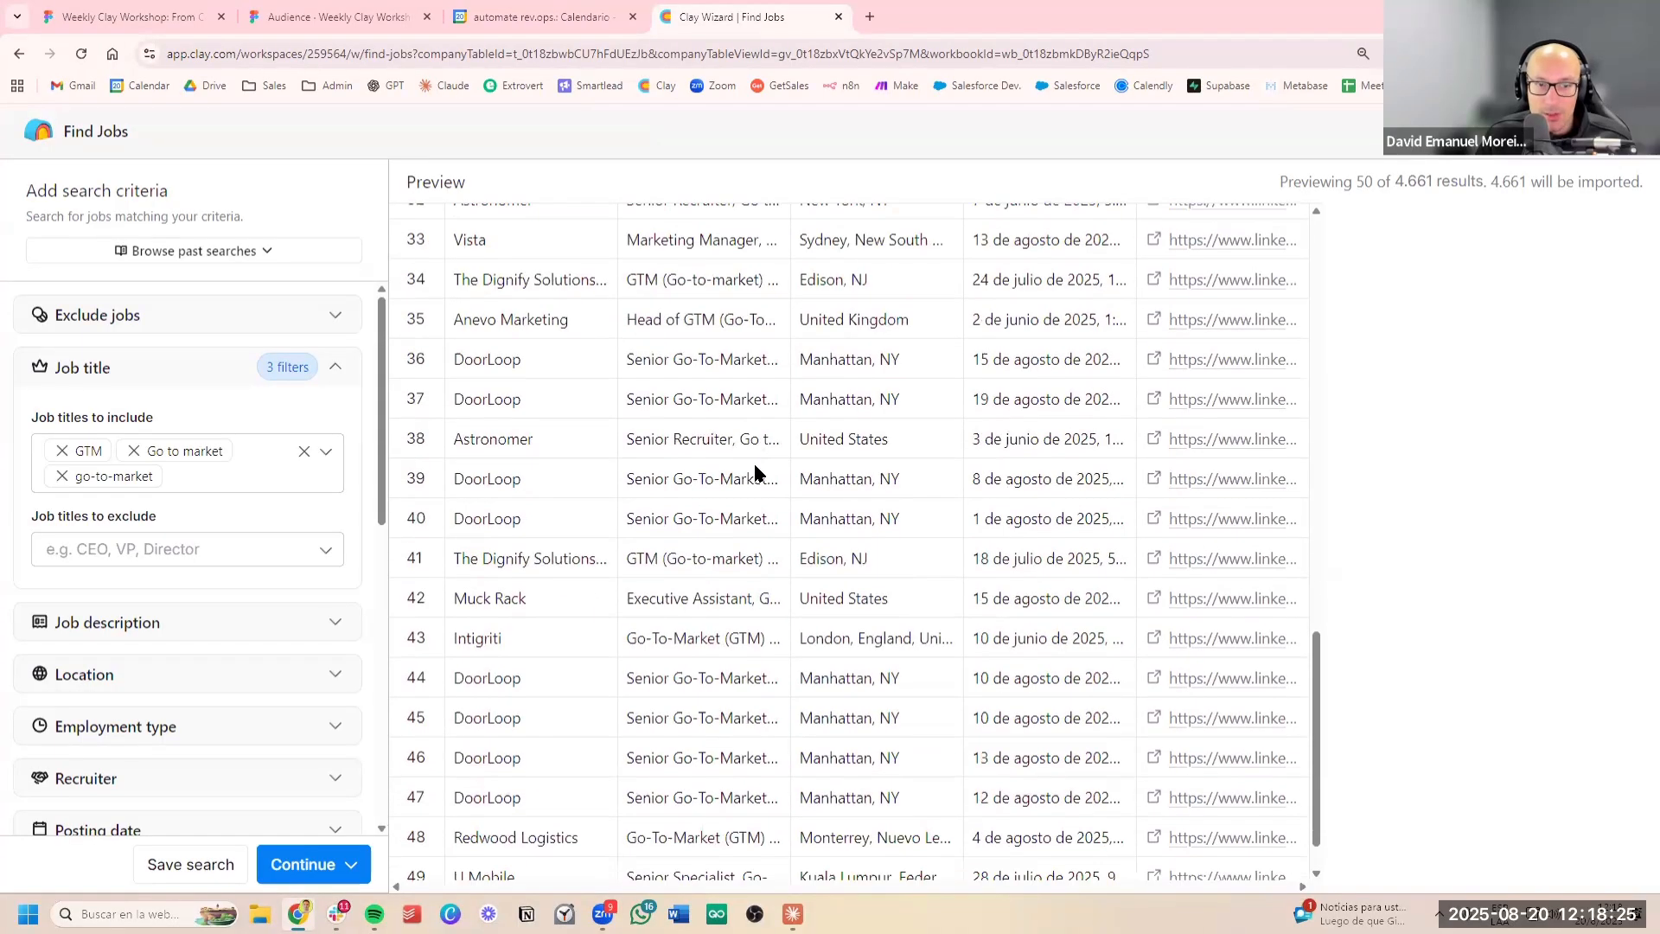
scroll(727, 633, down, 1)
drag(749, 542, 649, 543)
click(713, 626)
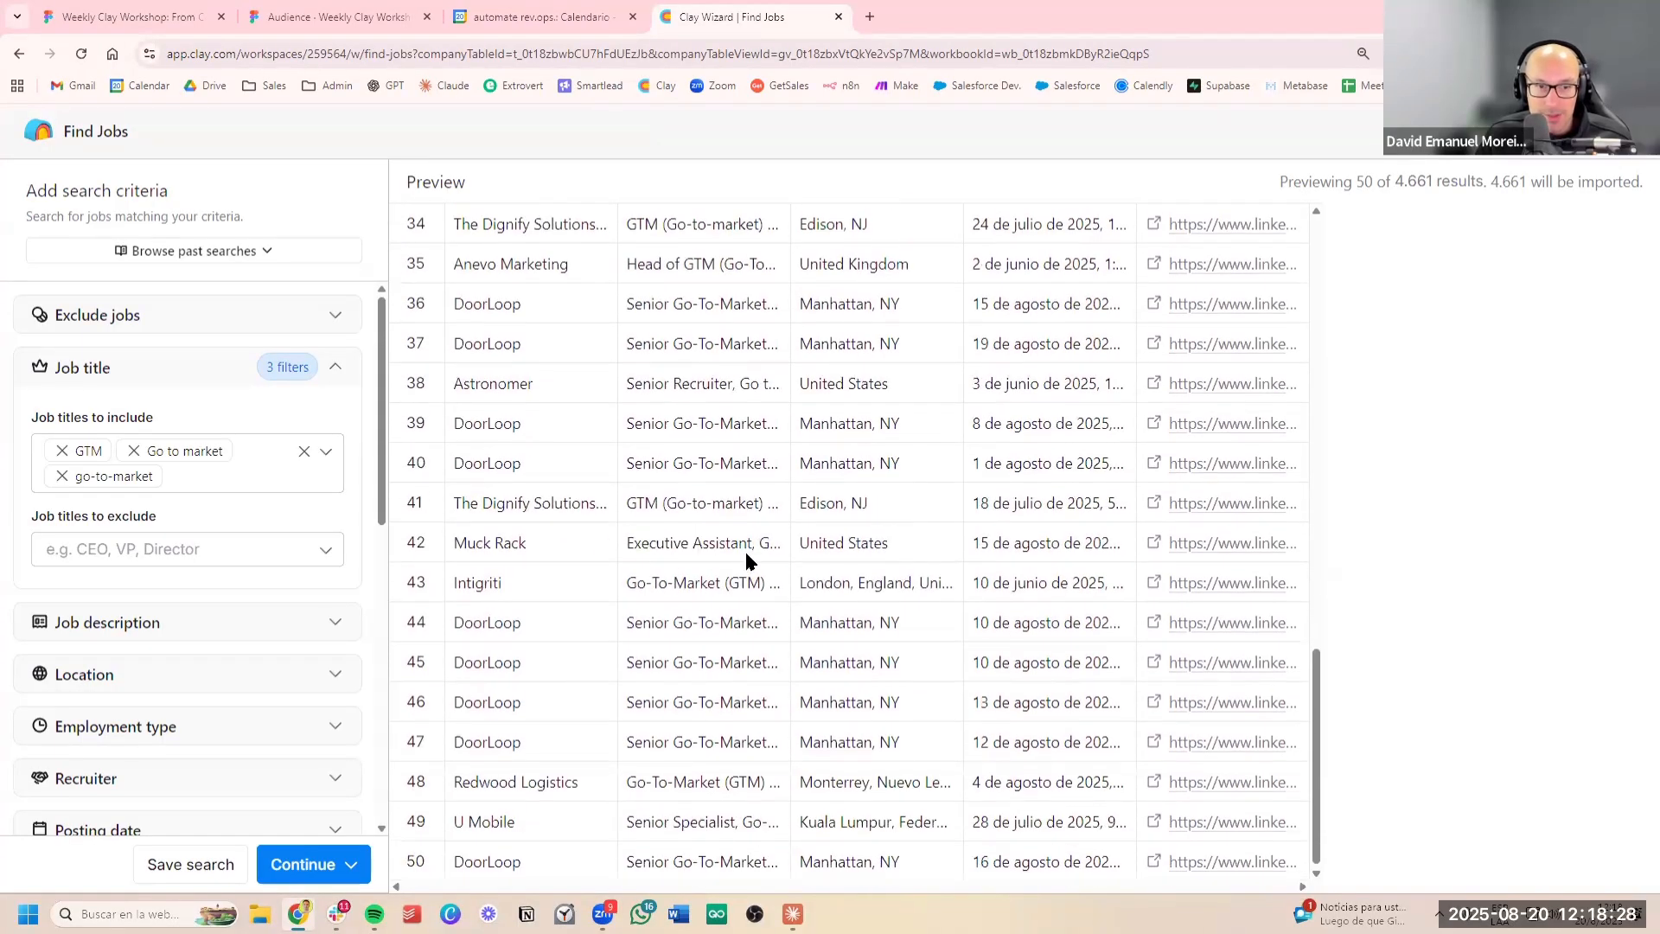
drag(754, 543, 625, 543)
click(714, 490)
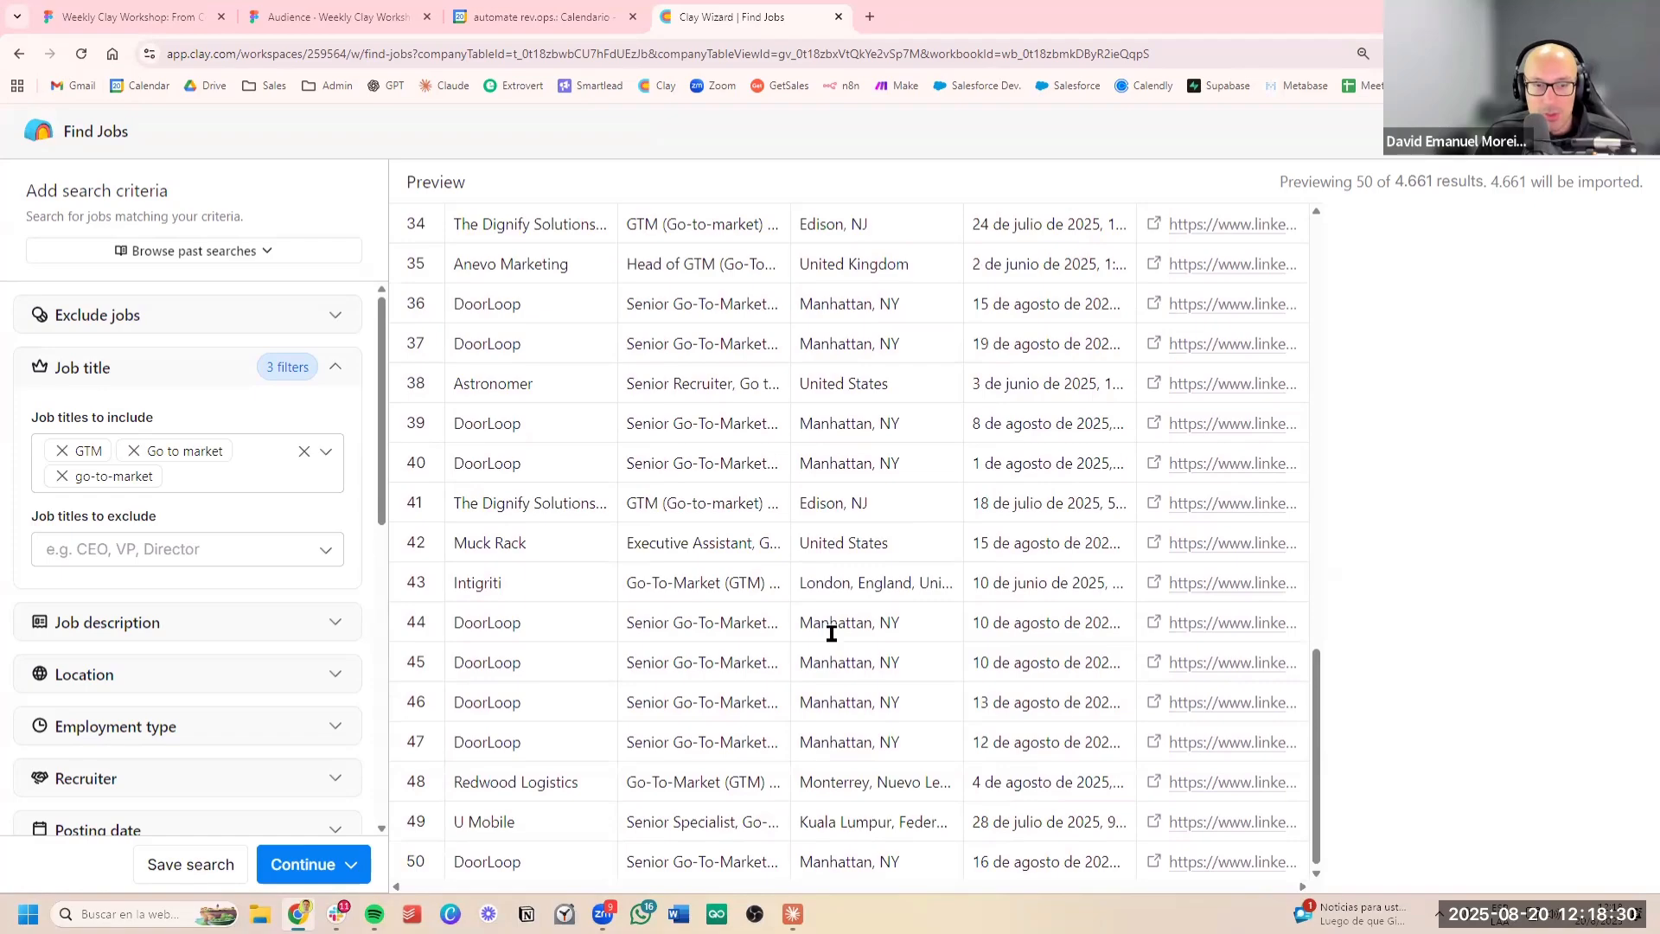
Exclude job titles containing "assistant" from the job search
click(210, 546)
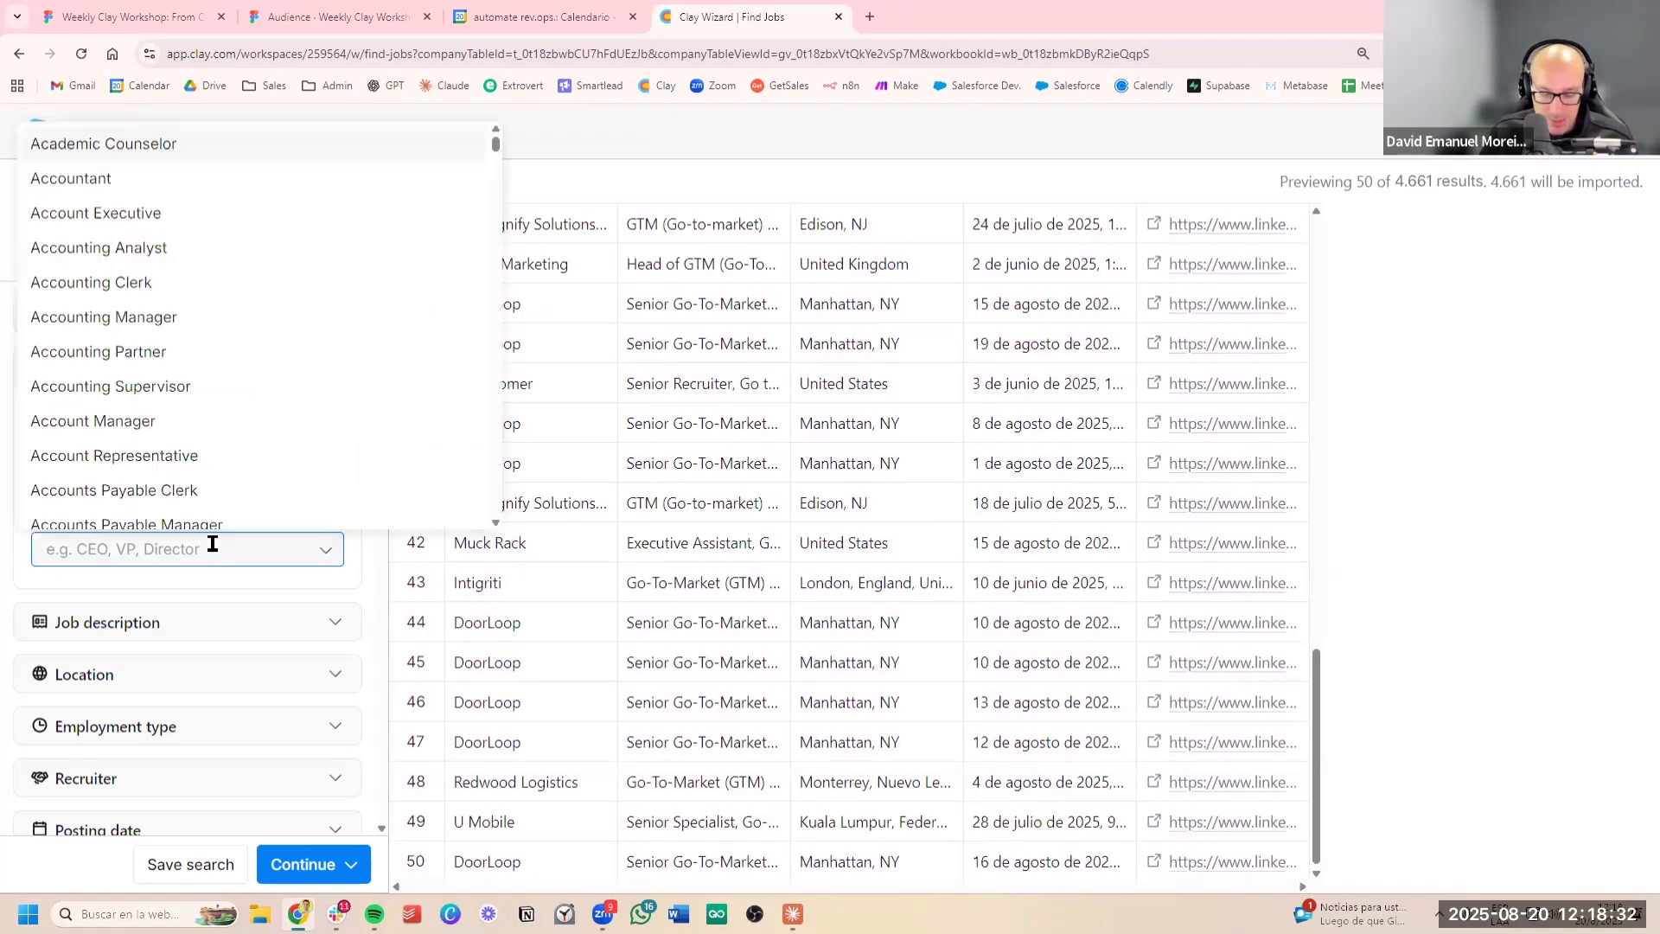
text(assistan)
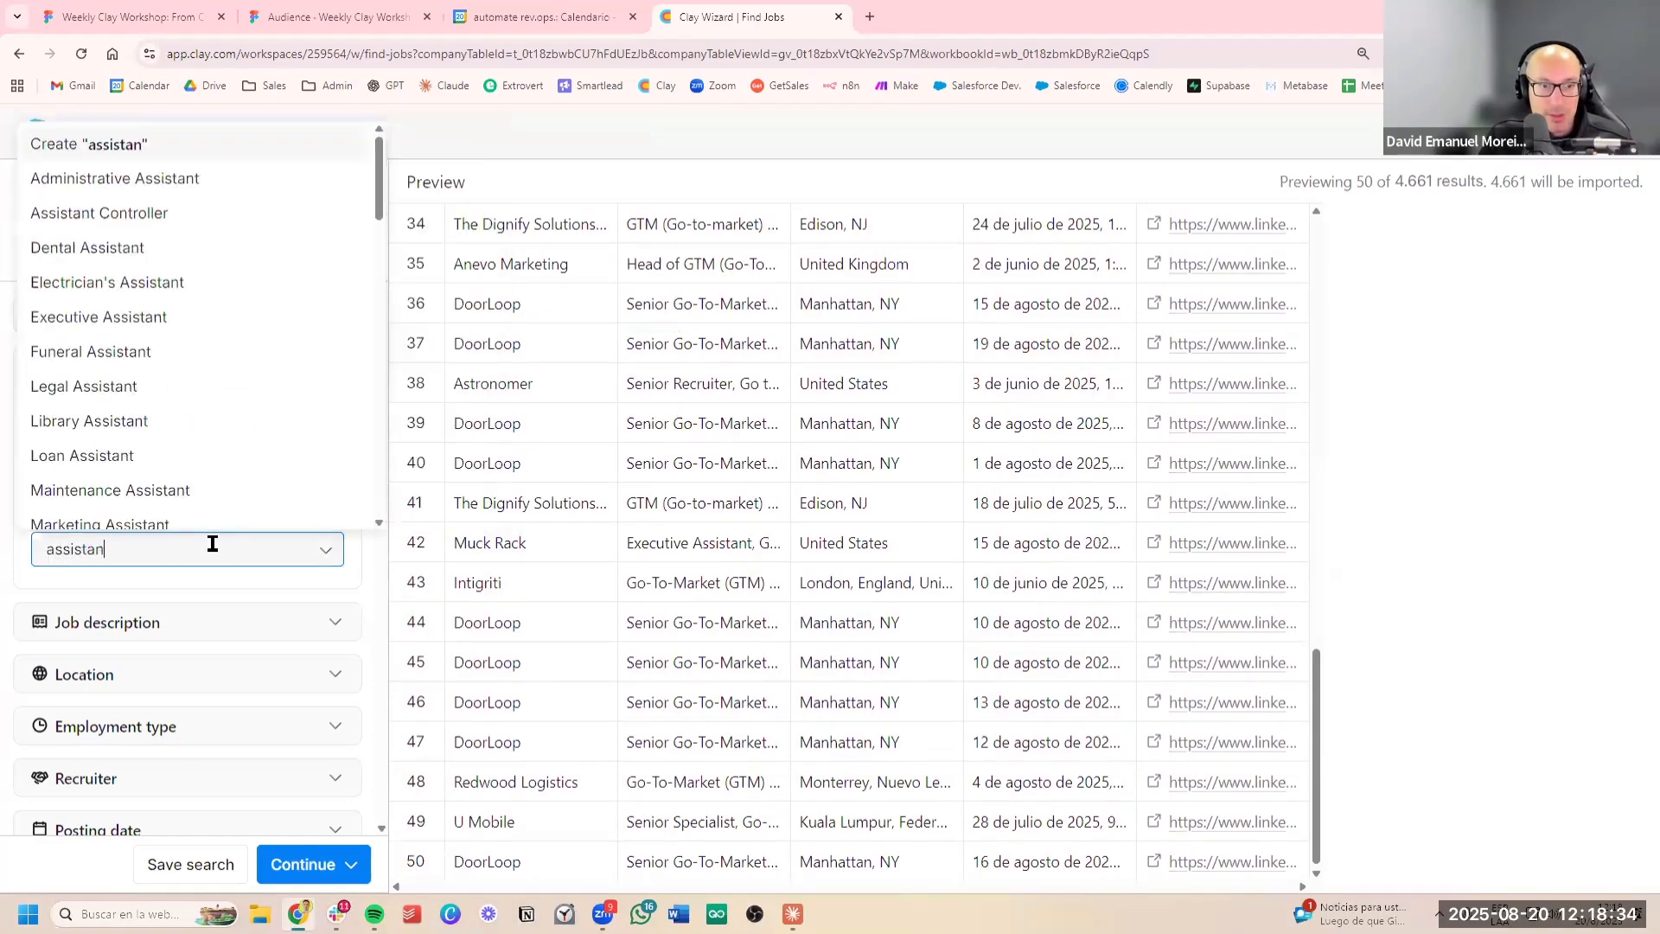
text(t)
key(Return)
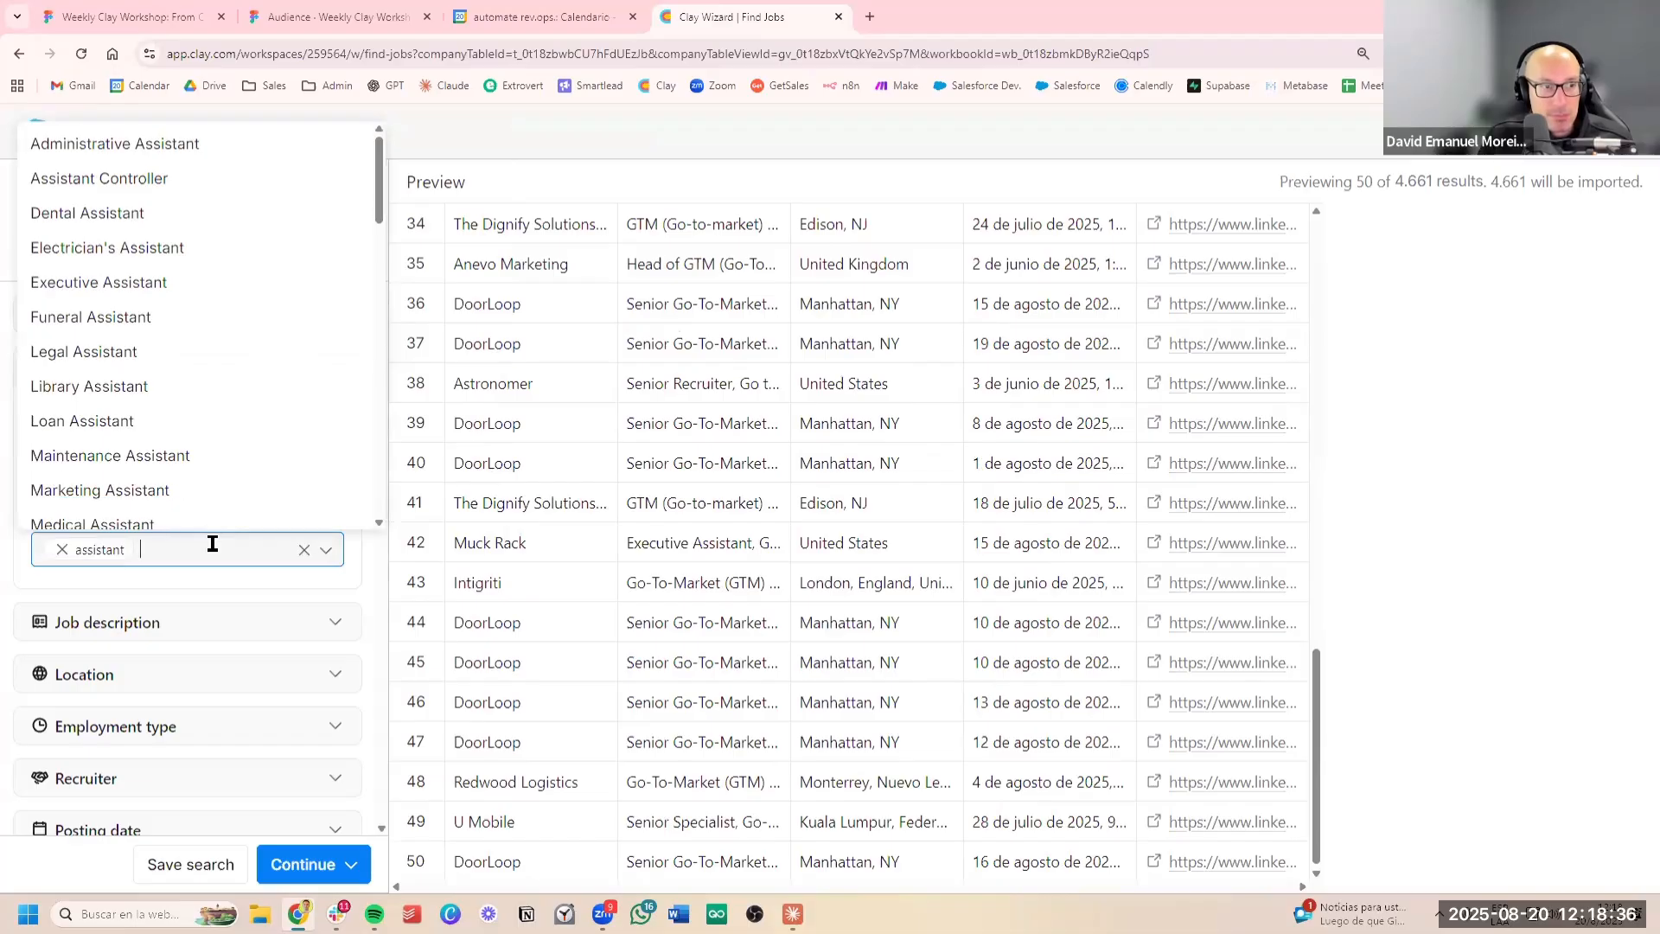
click(212, 578)
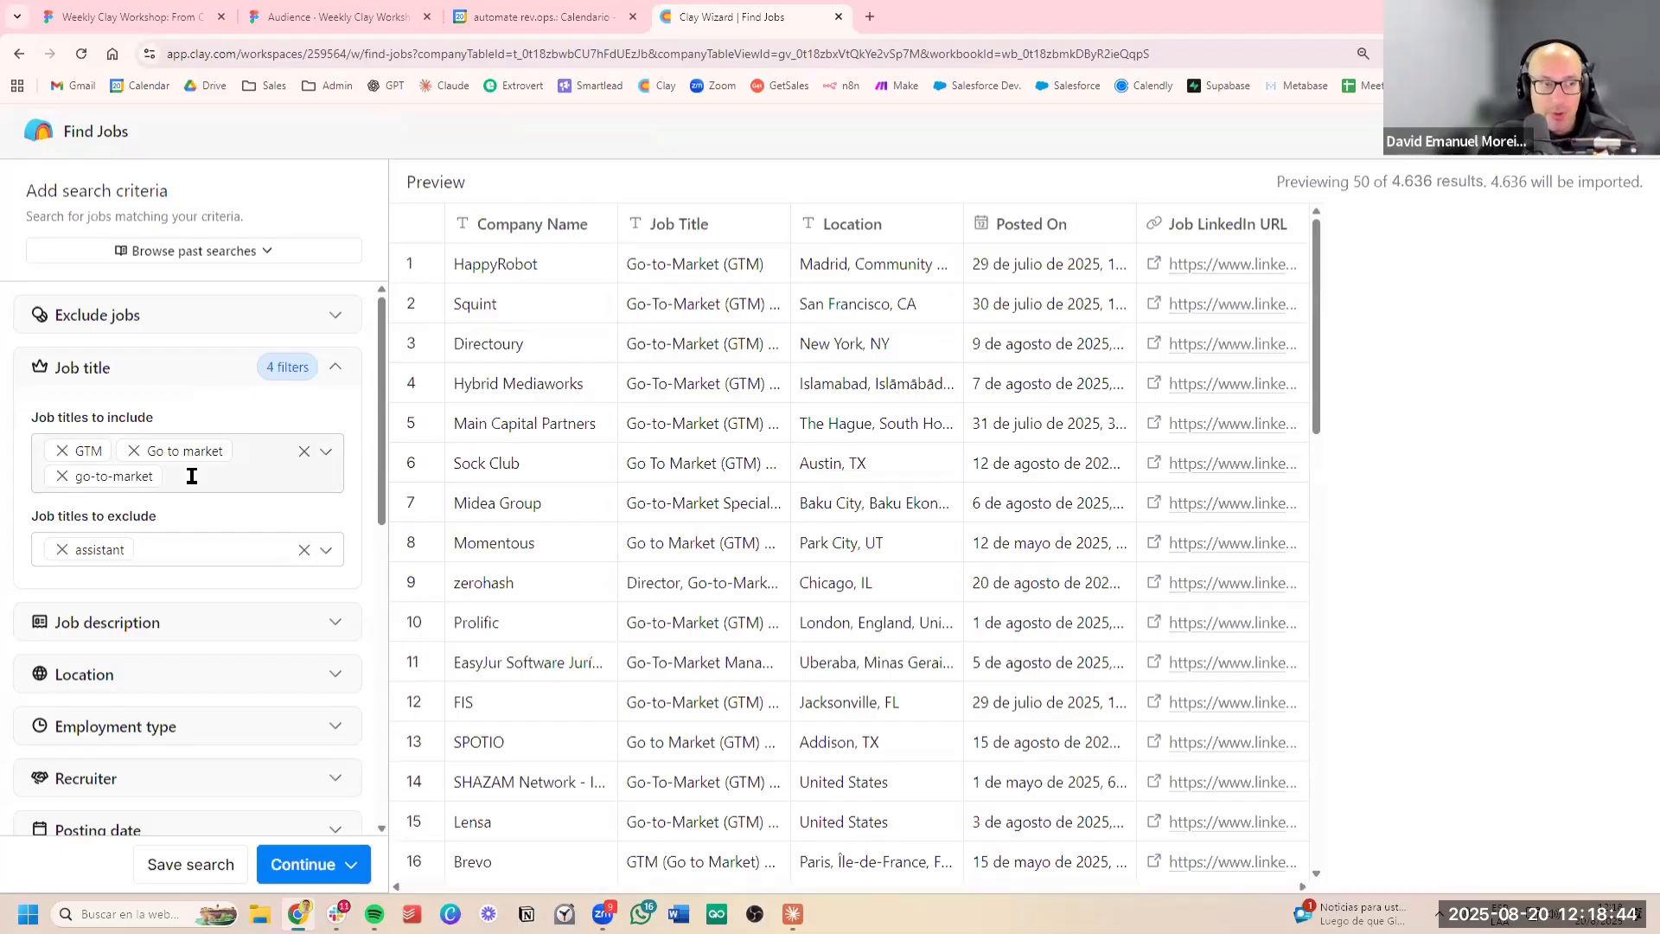
Restrict the job search location to the United States
click(178, 674)
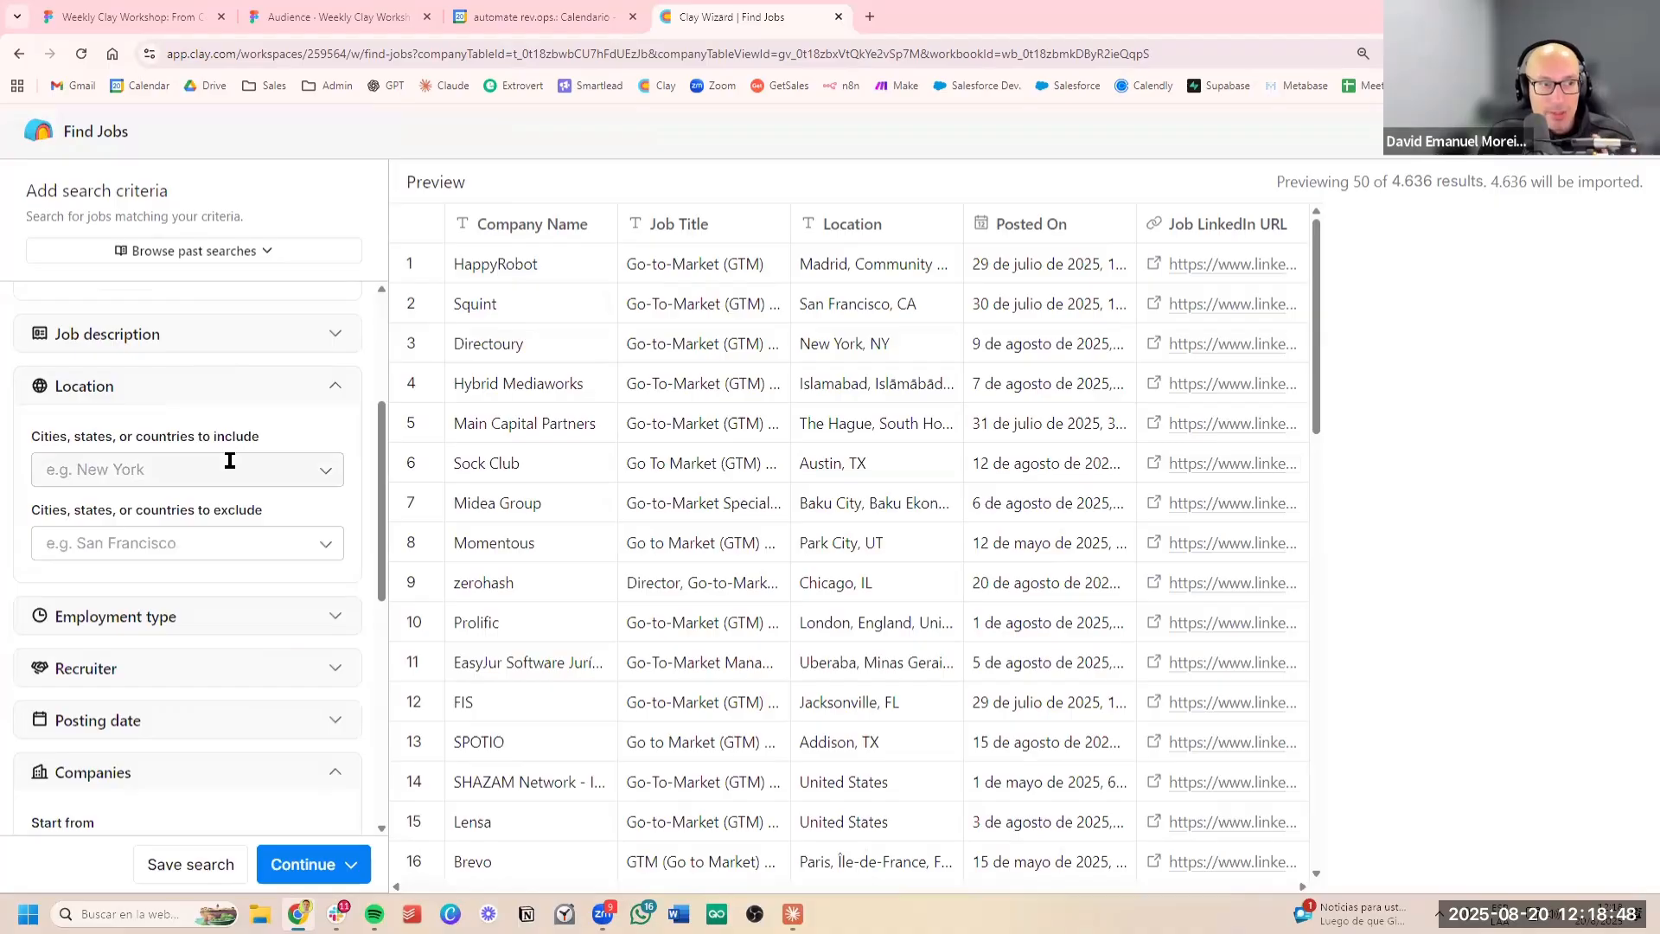
click(229, 458)
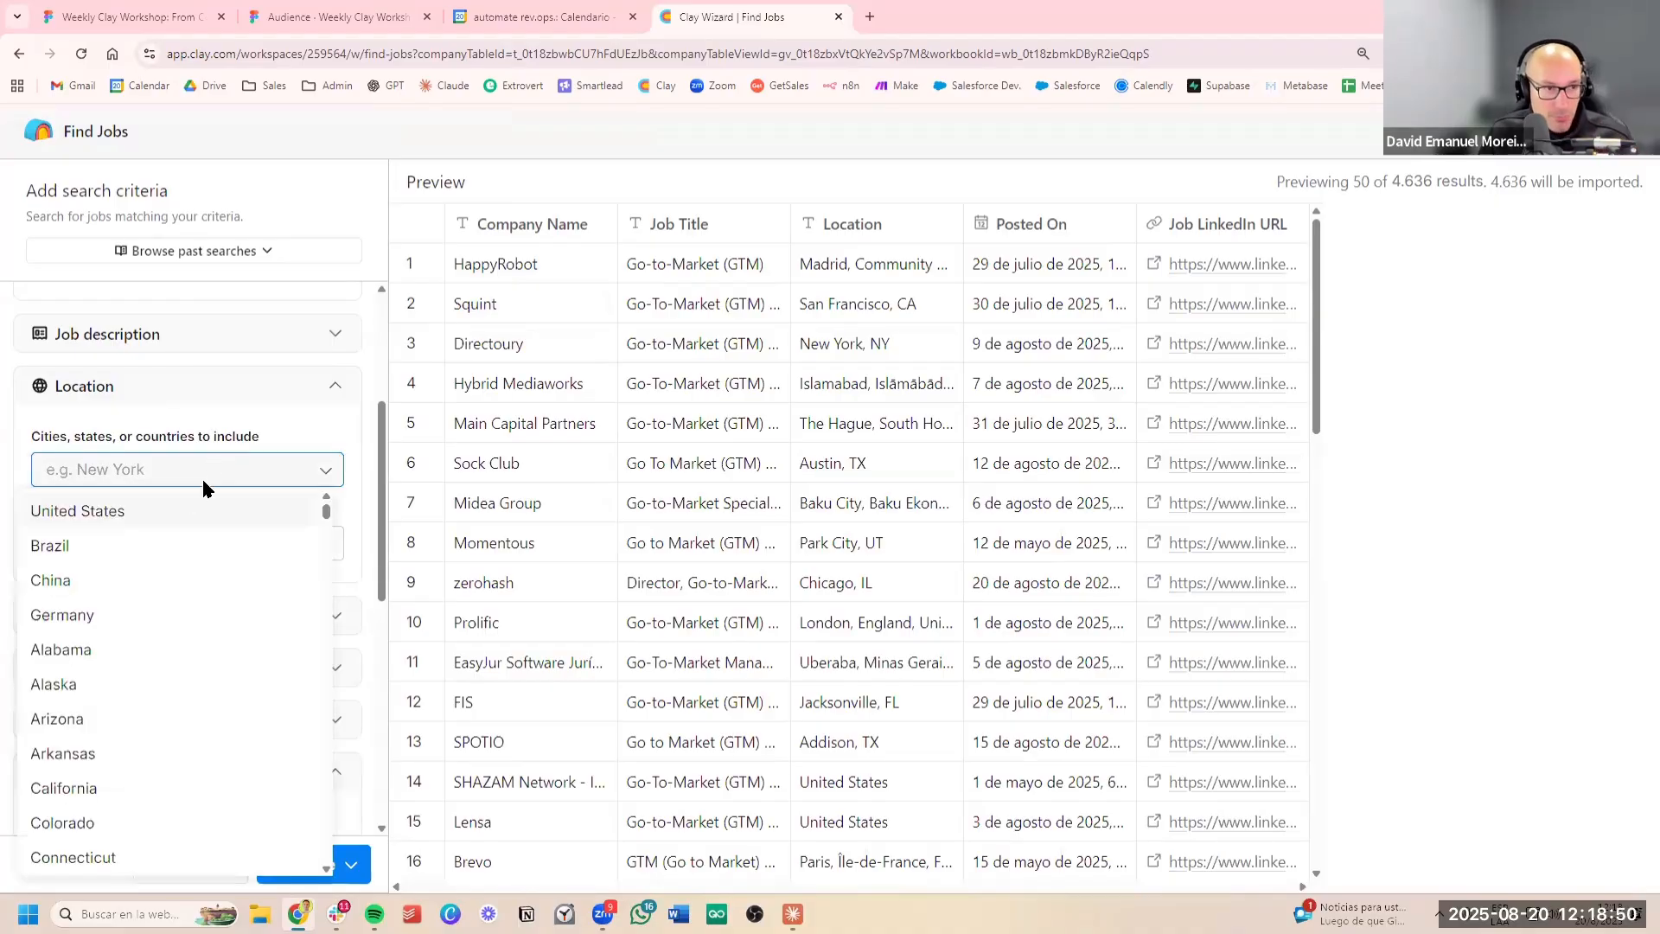
click(180, 502)
click(257, 430)
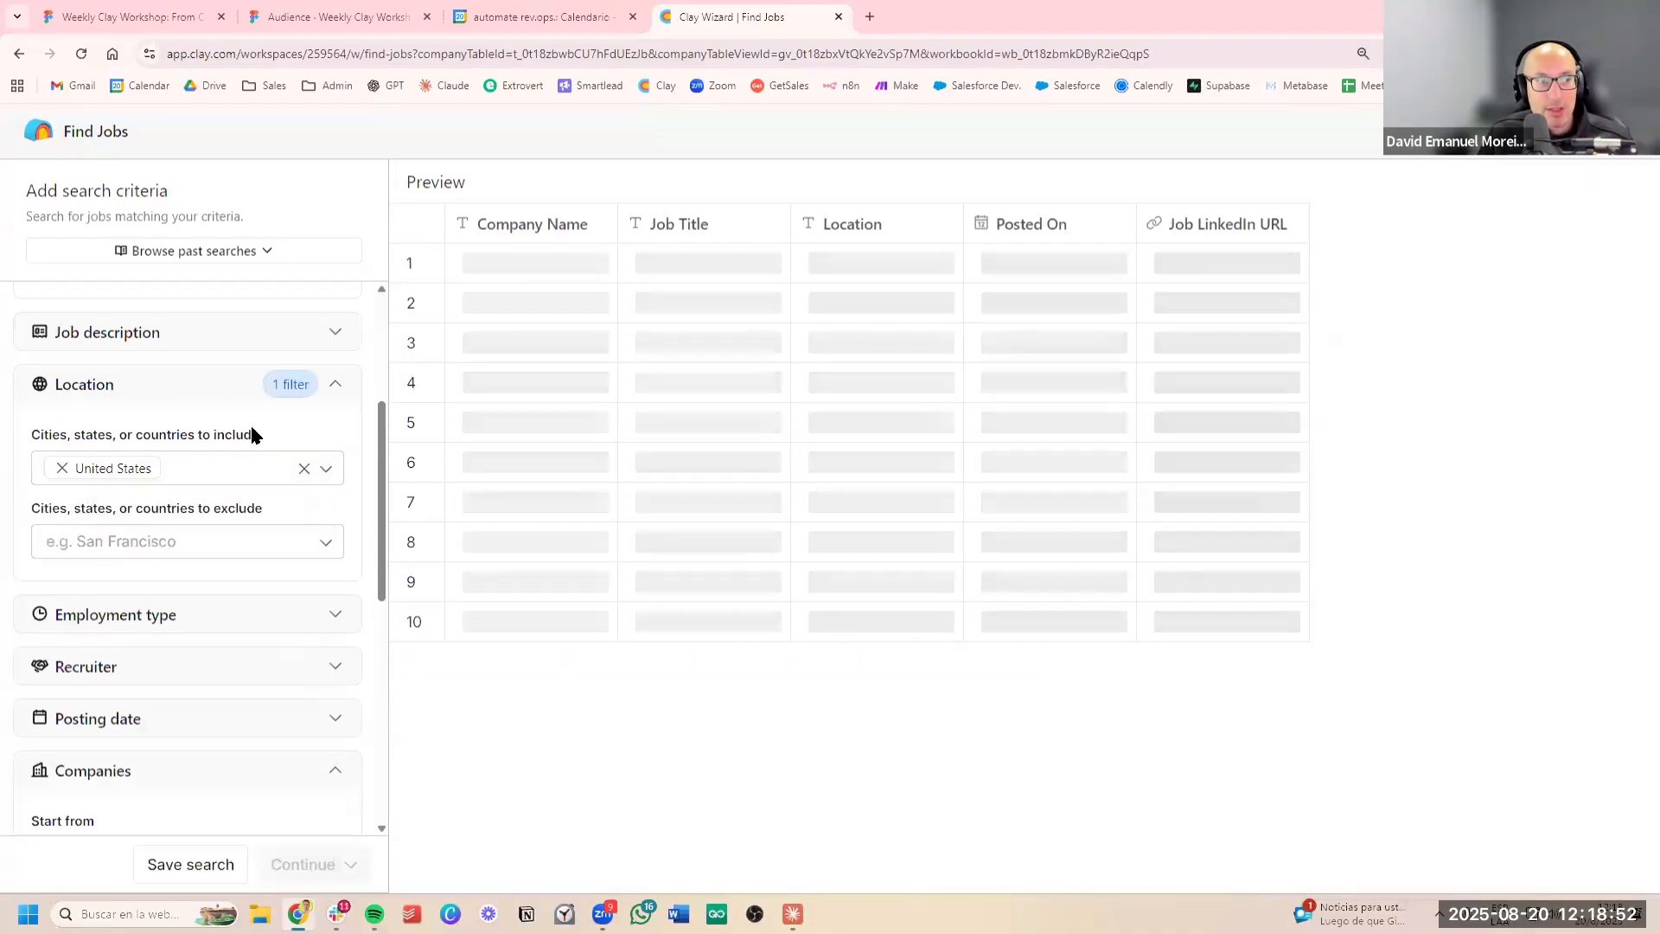
Limit the posting date to a maximum of 60 days since posted
scroll(251, 428, down, 2)
scroll(242, 445, down, 1)
scroll(239, 456, down, 1)
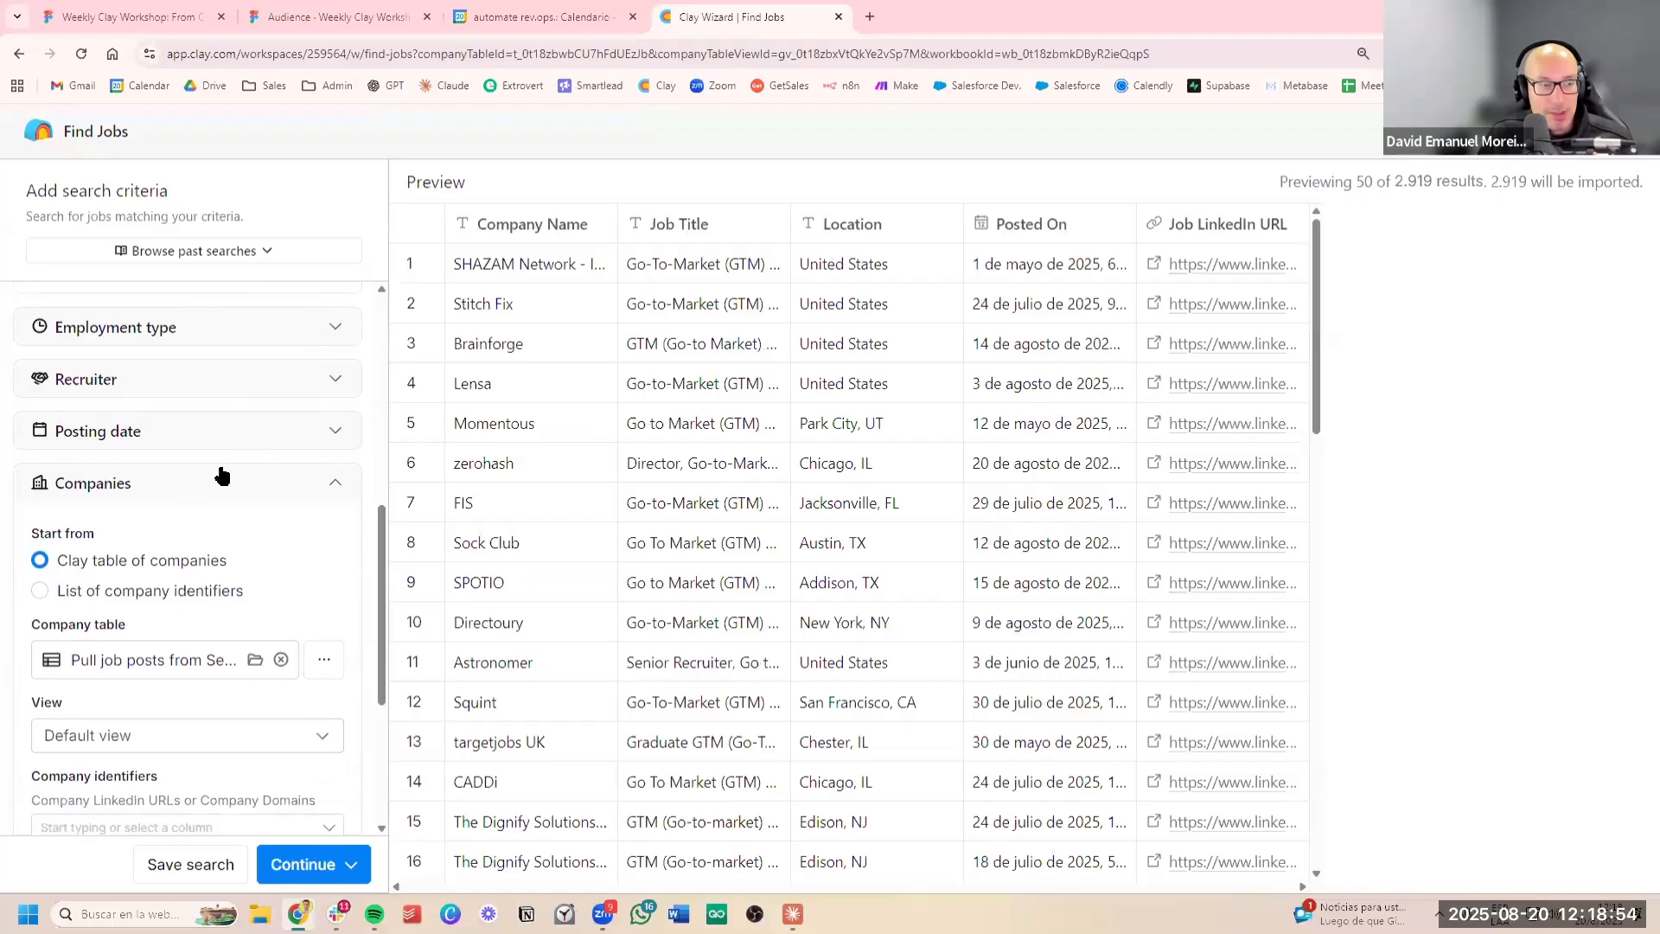
click(251, 437)
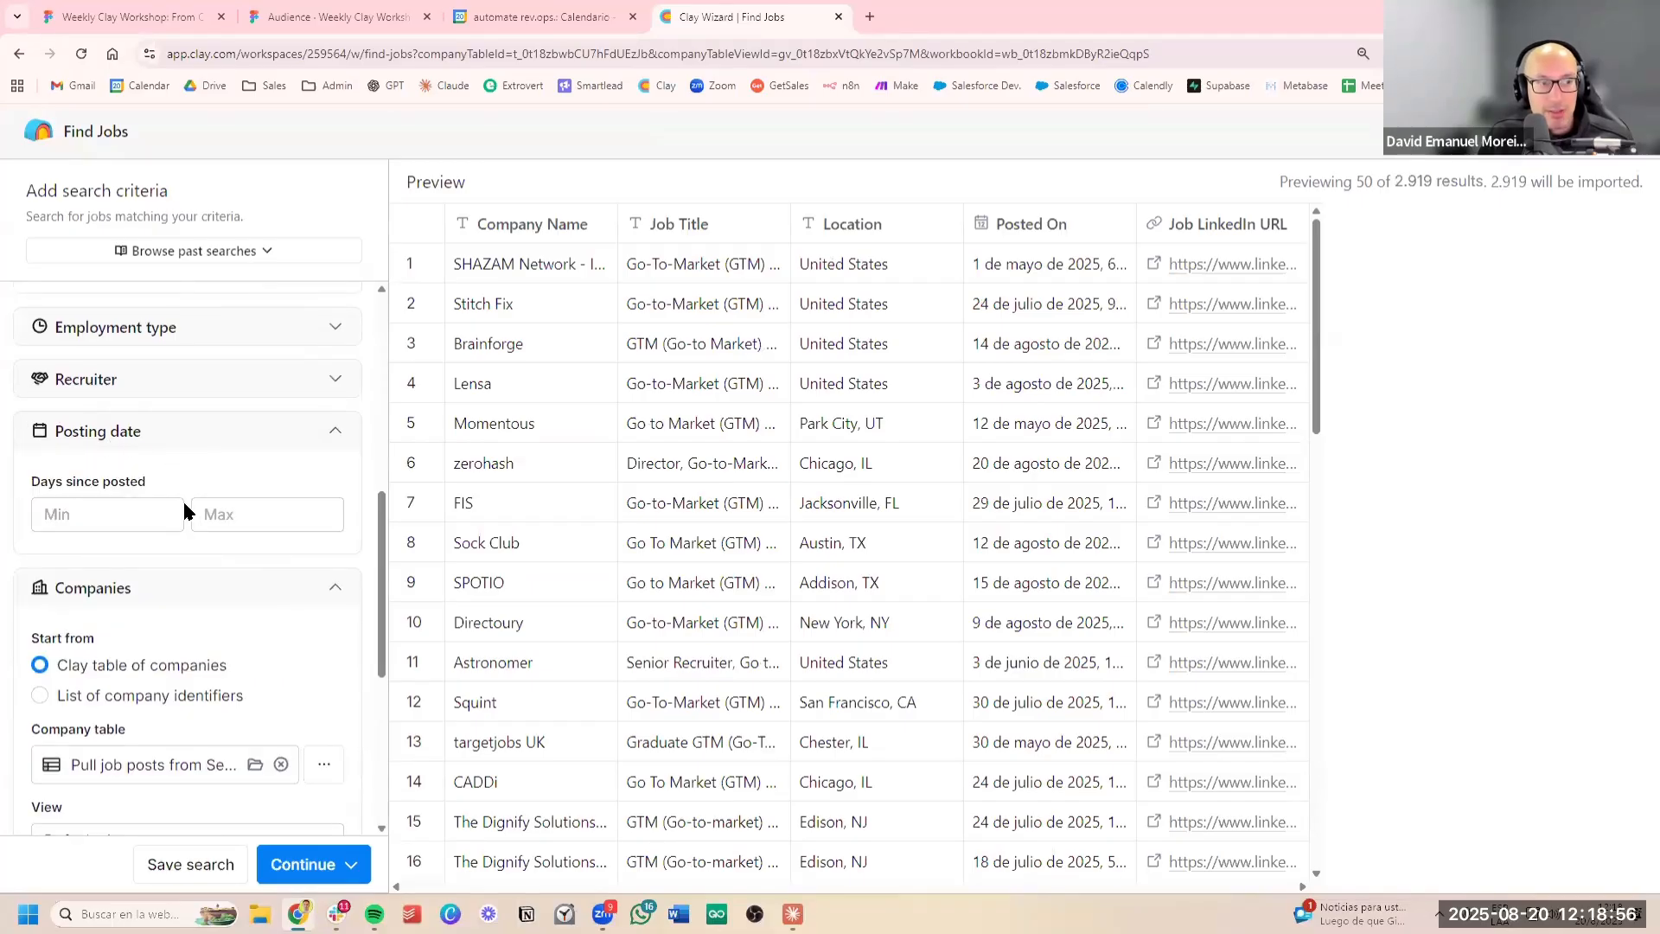
click(271, 517)
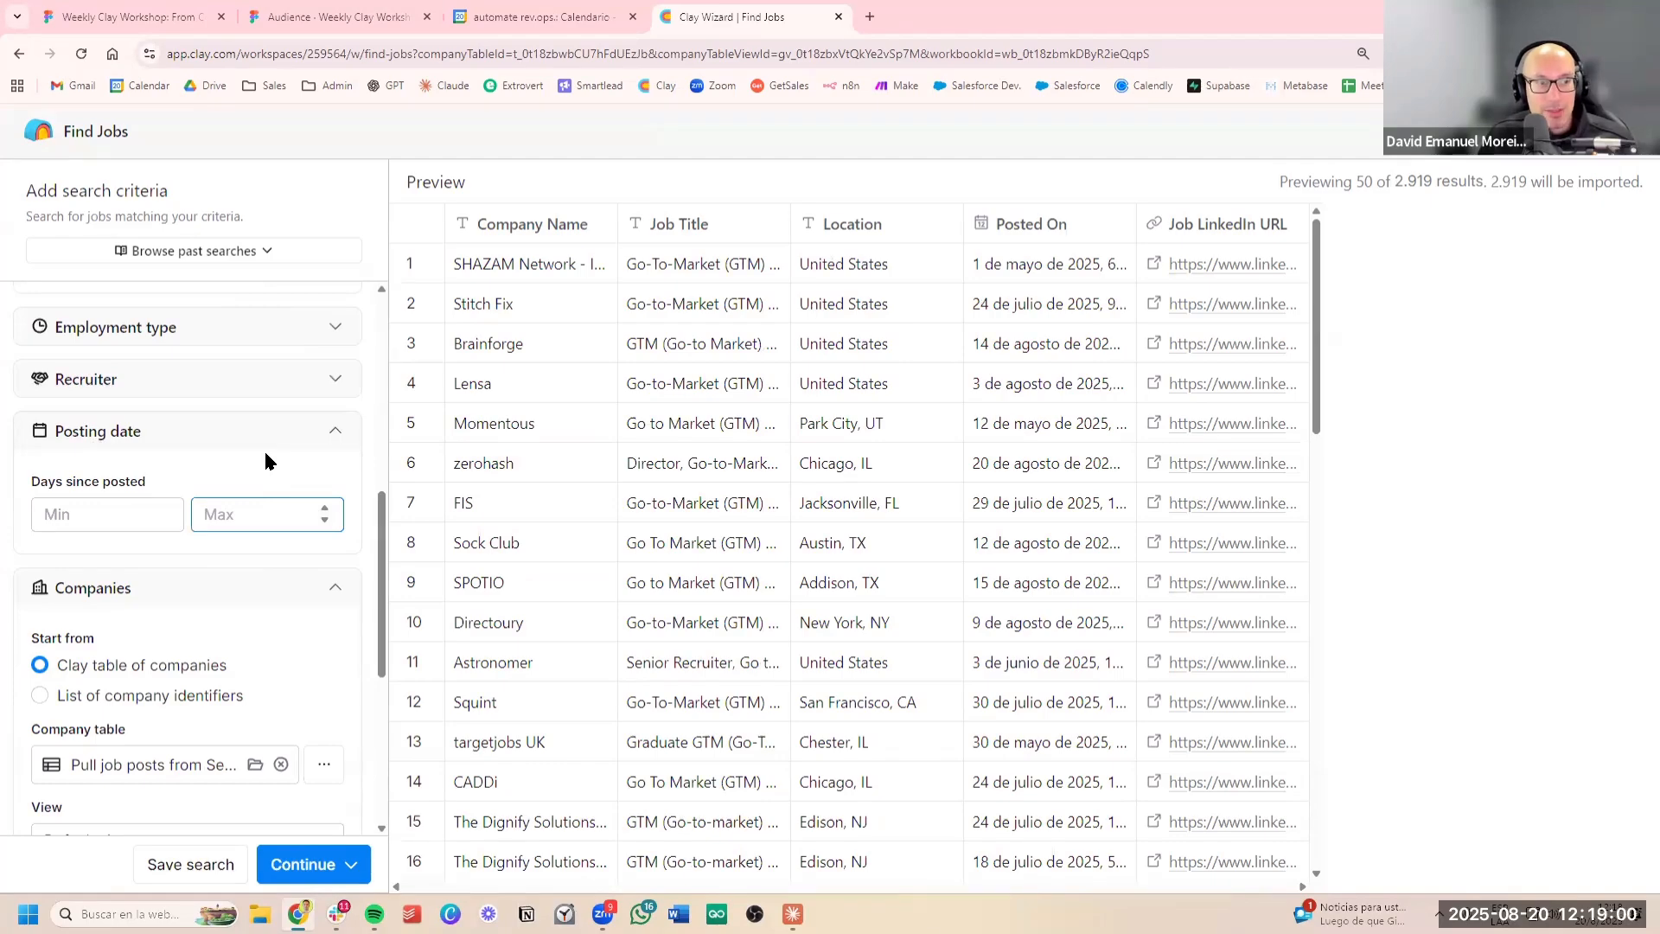
text(60)
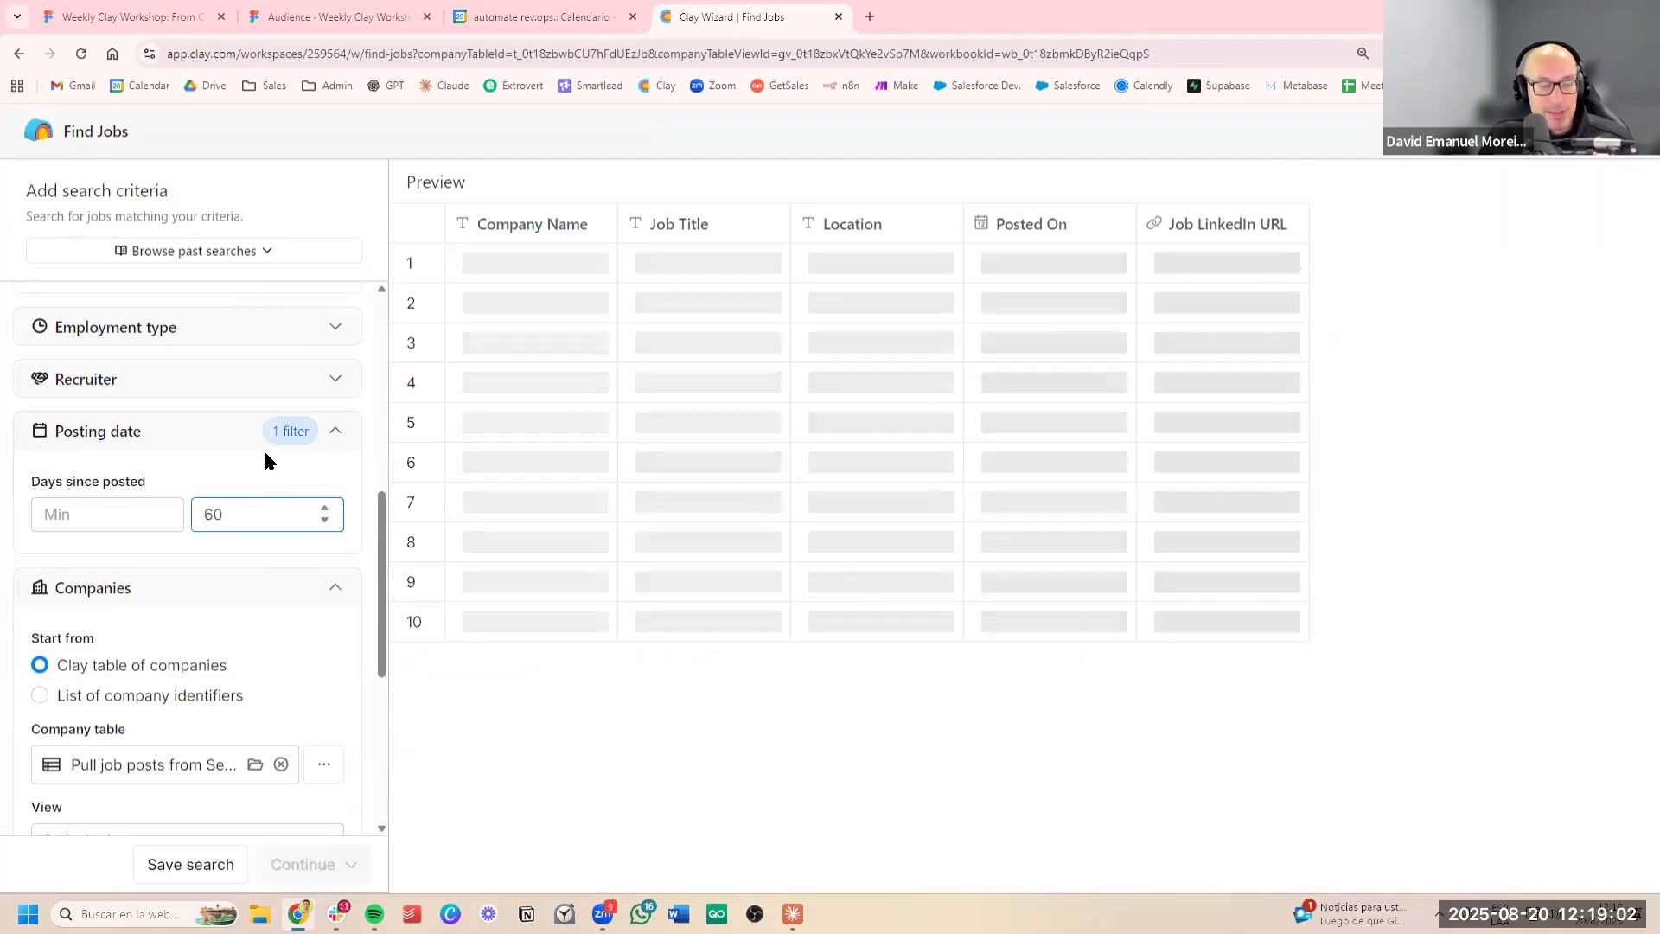
click(285, 479)
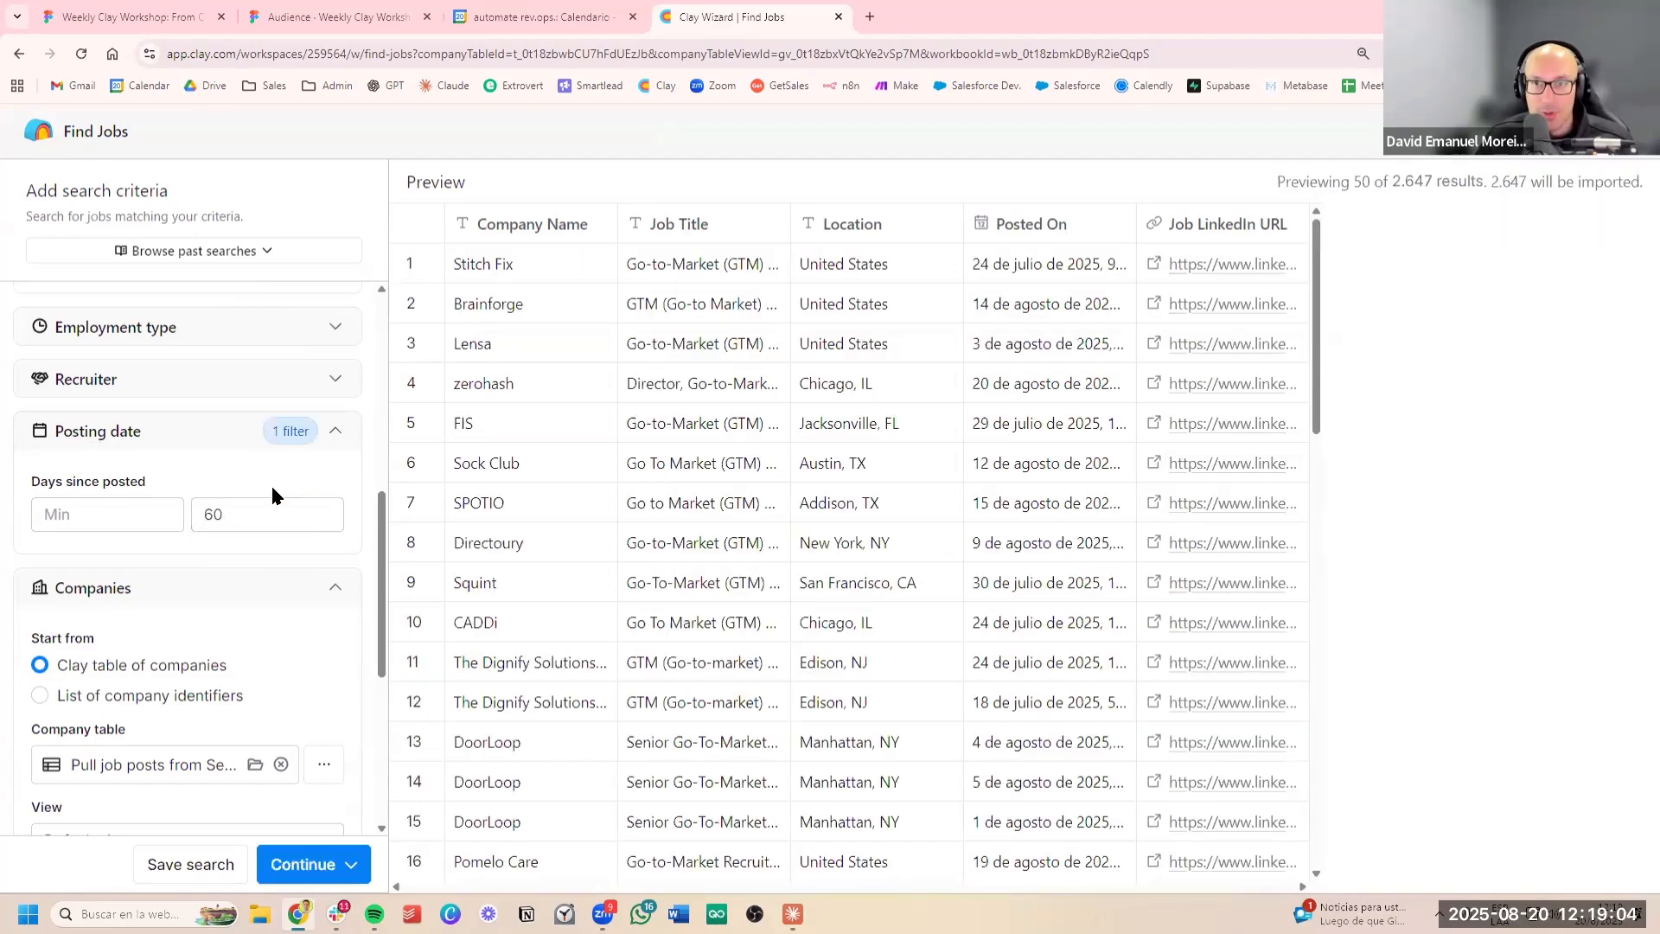
Examine the remaining search filters for companies, result limit, employment types and recruiter
scroll(270, 556, down, 3)
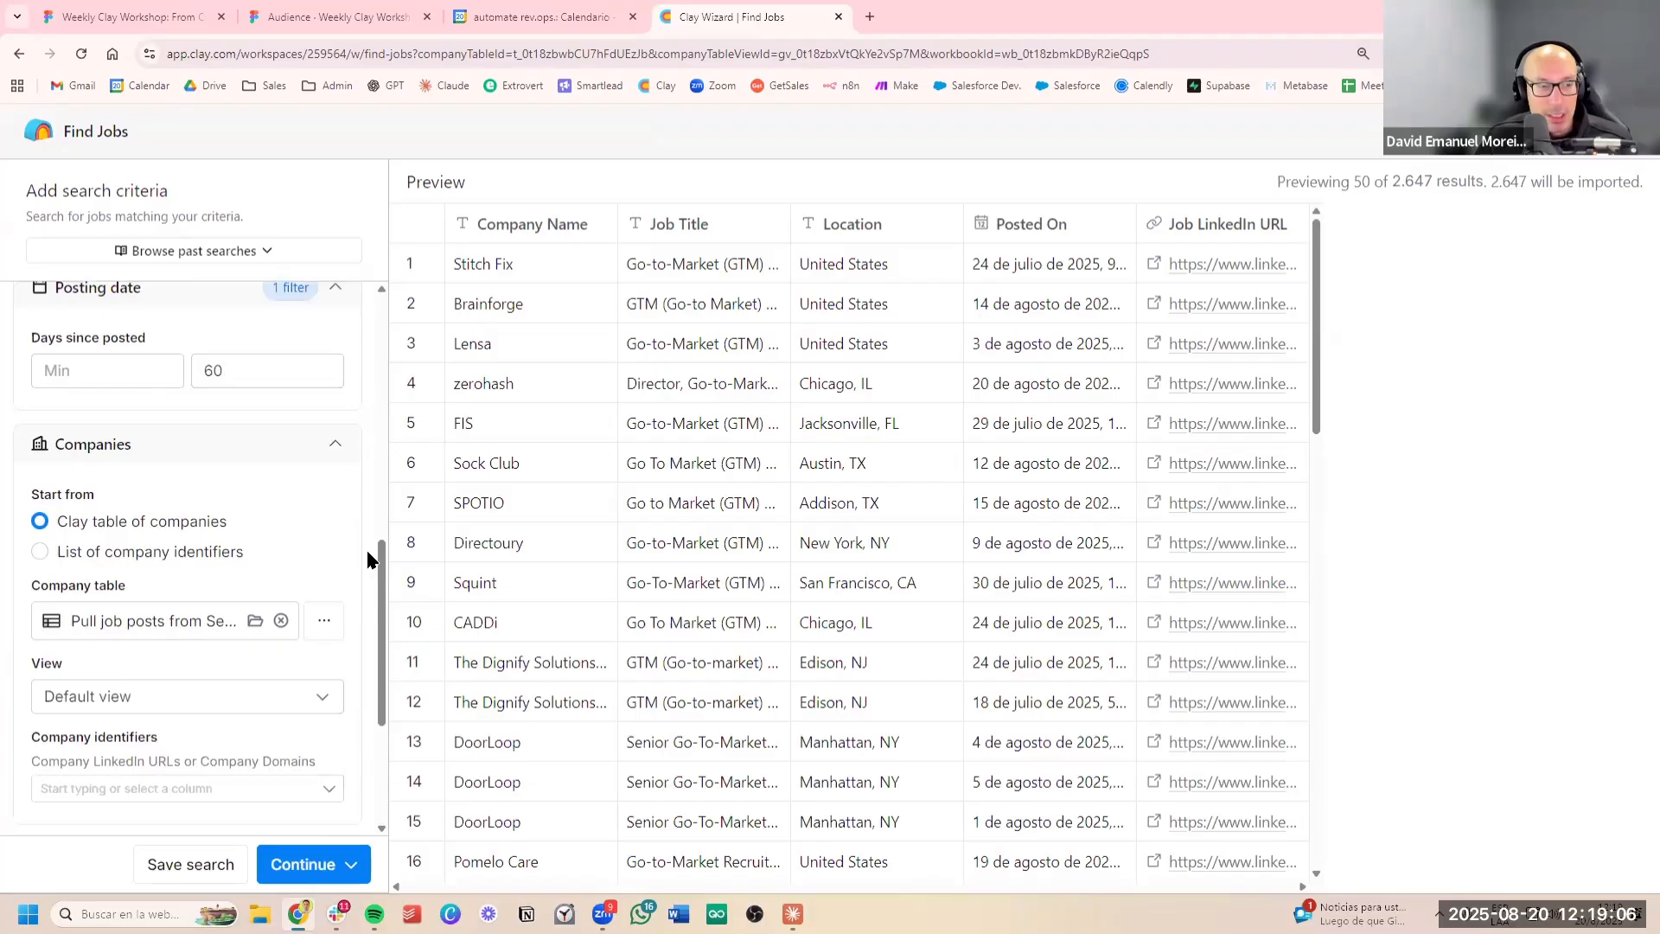
scroll(322, 548, down, 3)
scroll(319, 548, up, 3)
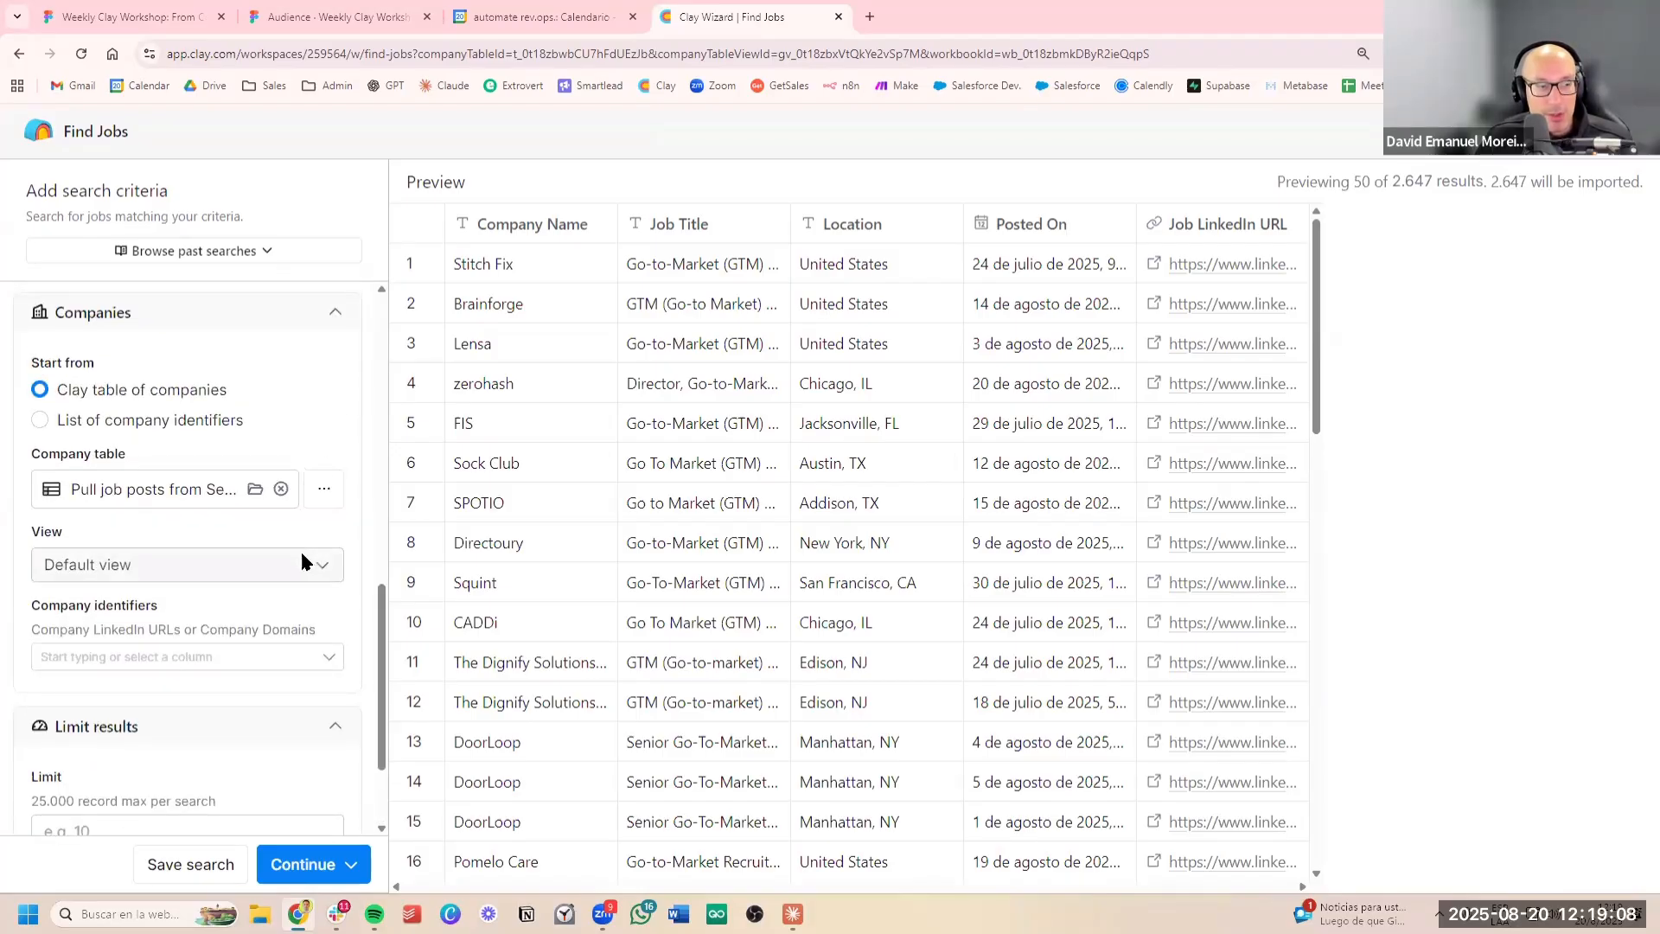
scroll(304, 556, down, 3)
scroll(301, 558, up, 8)
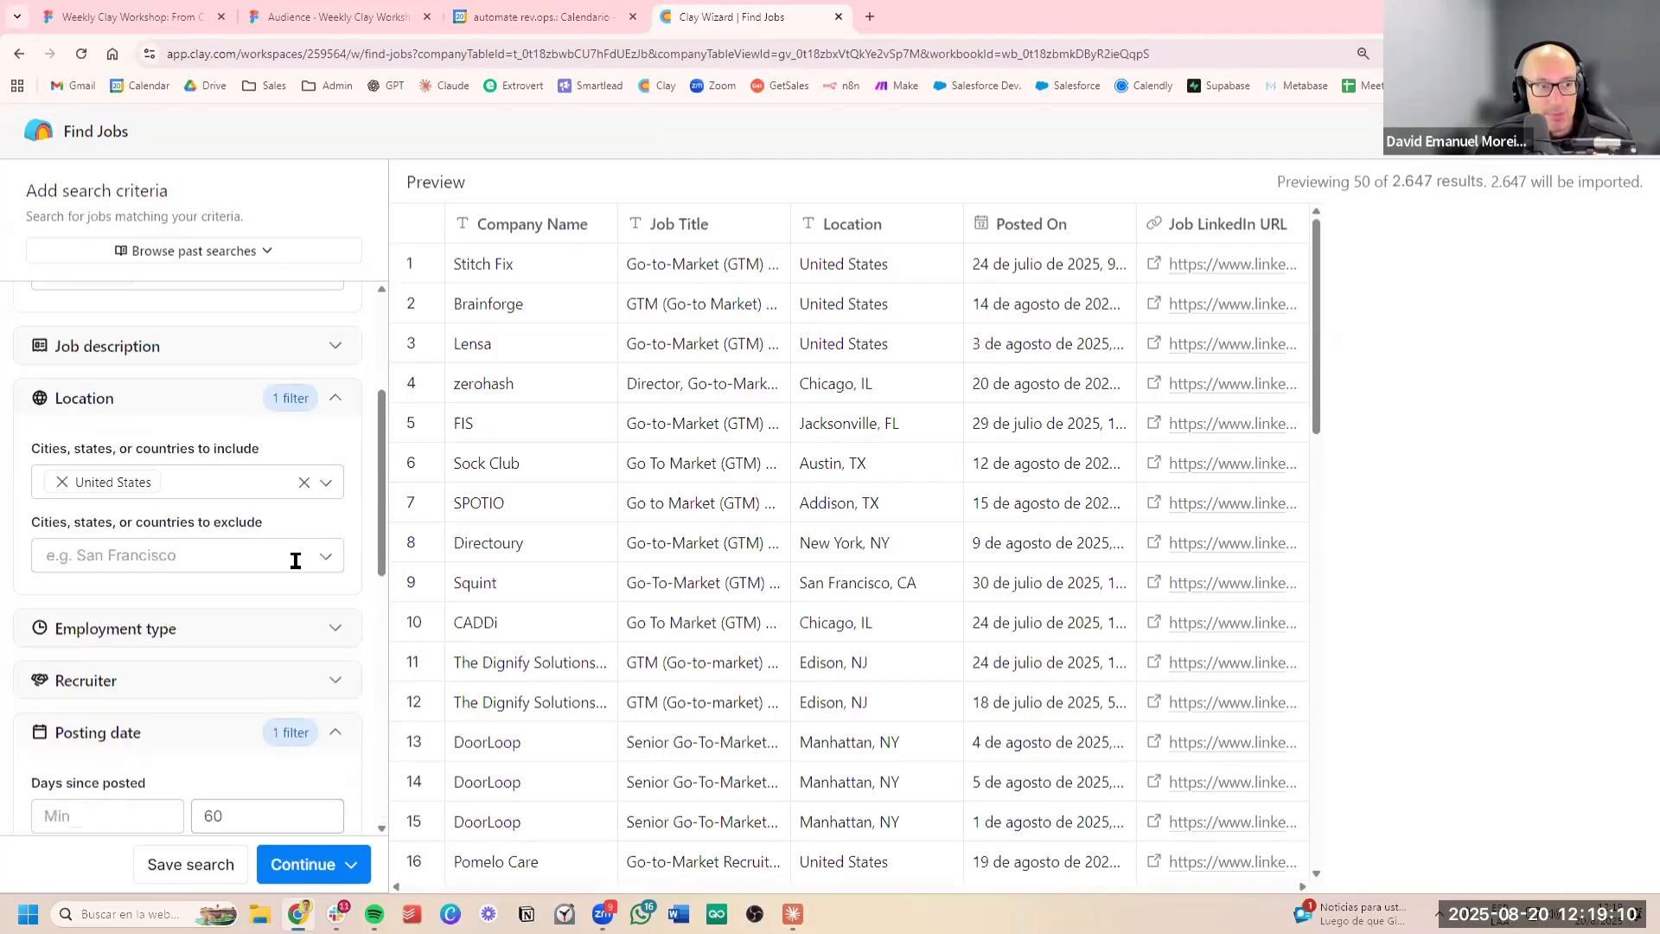
scroll(294, 553, down, 2)
click(289, 488)
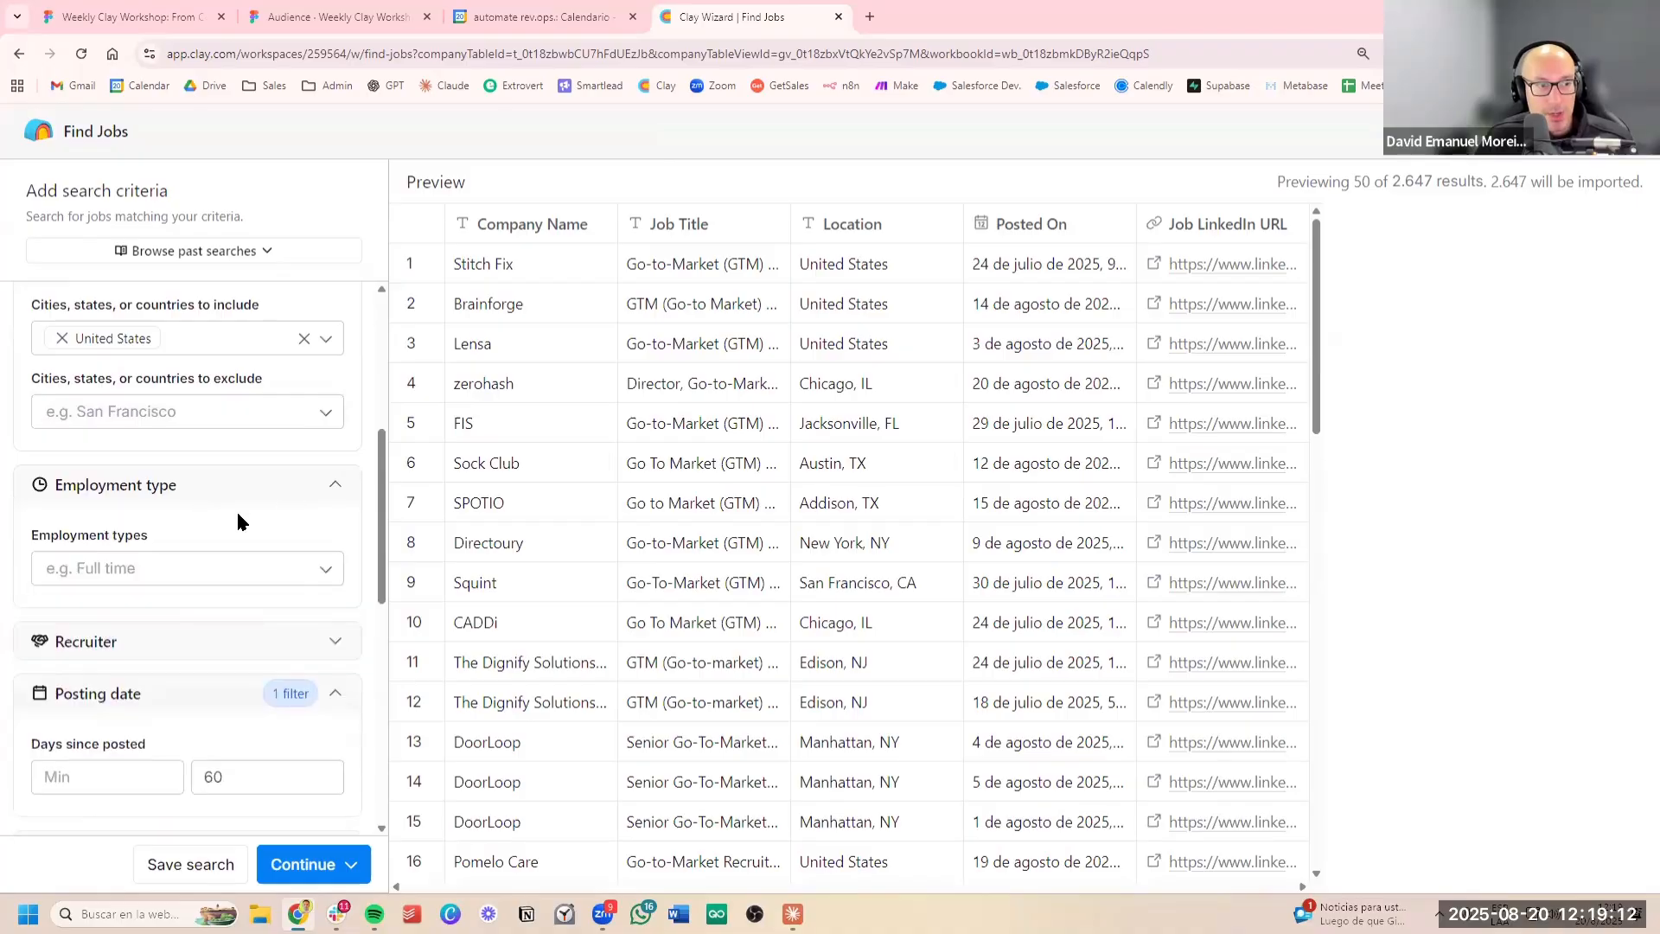
scroll(173, 484, down, 2)
click(279, 419)
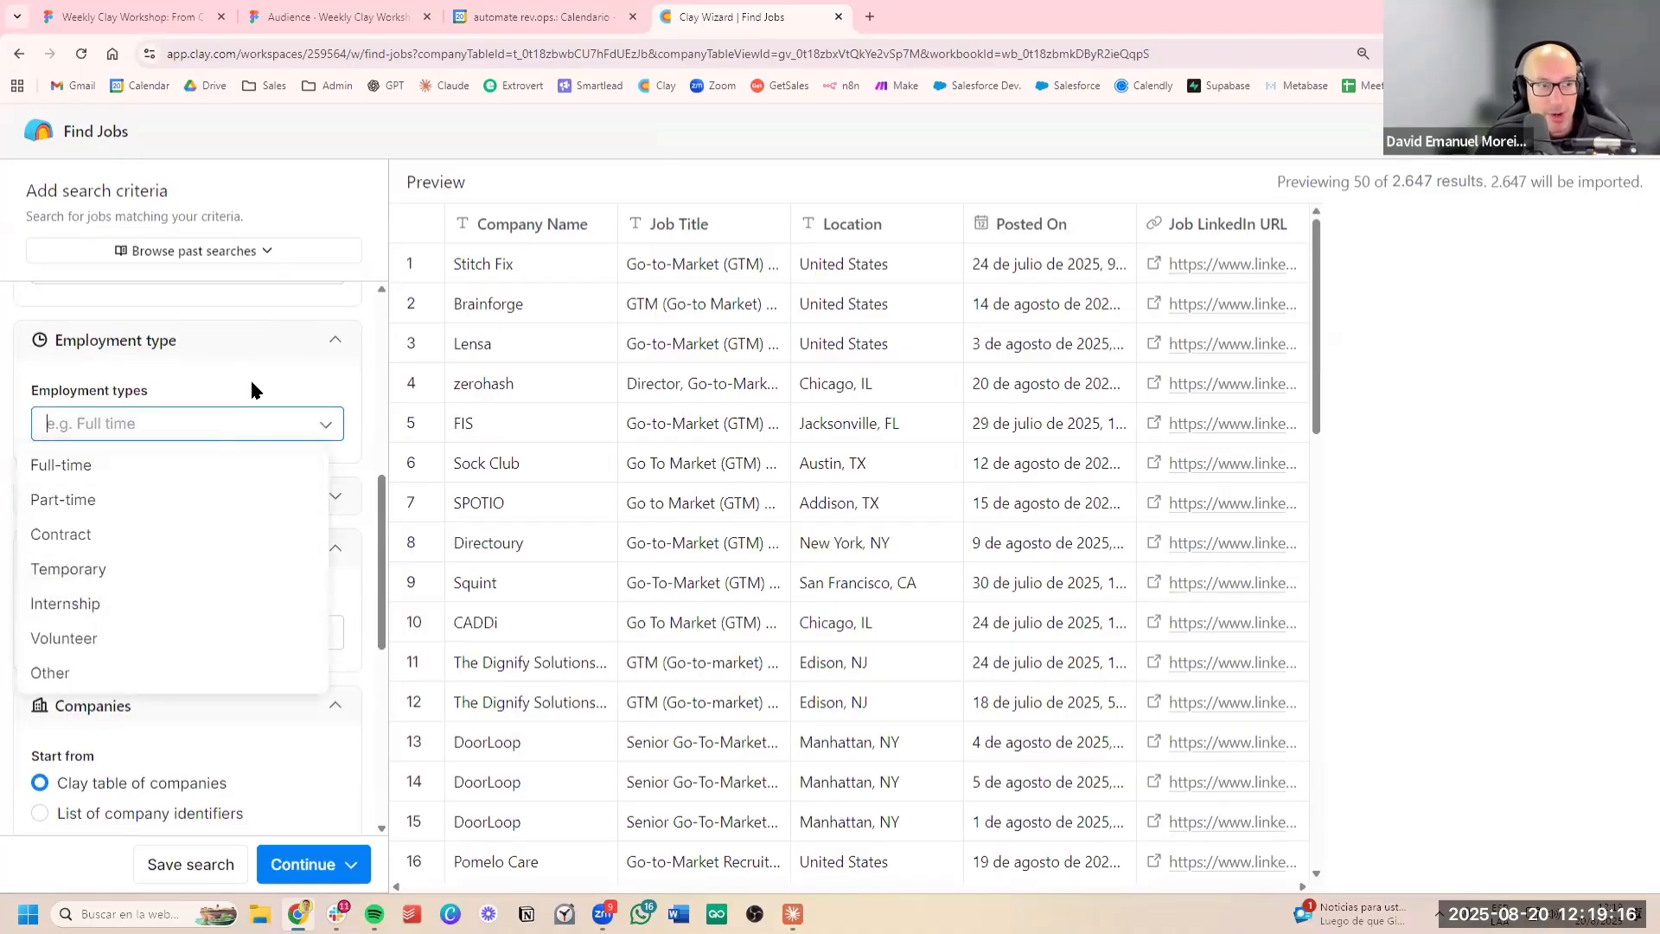
click(251, 382)
click(333, 340)
click(259, 387)
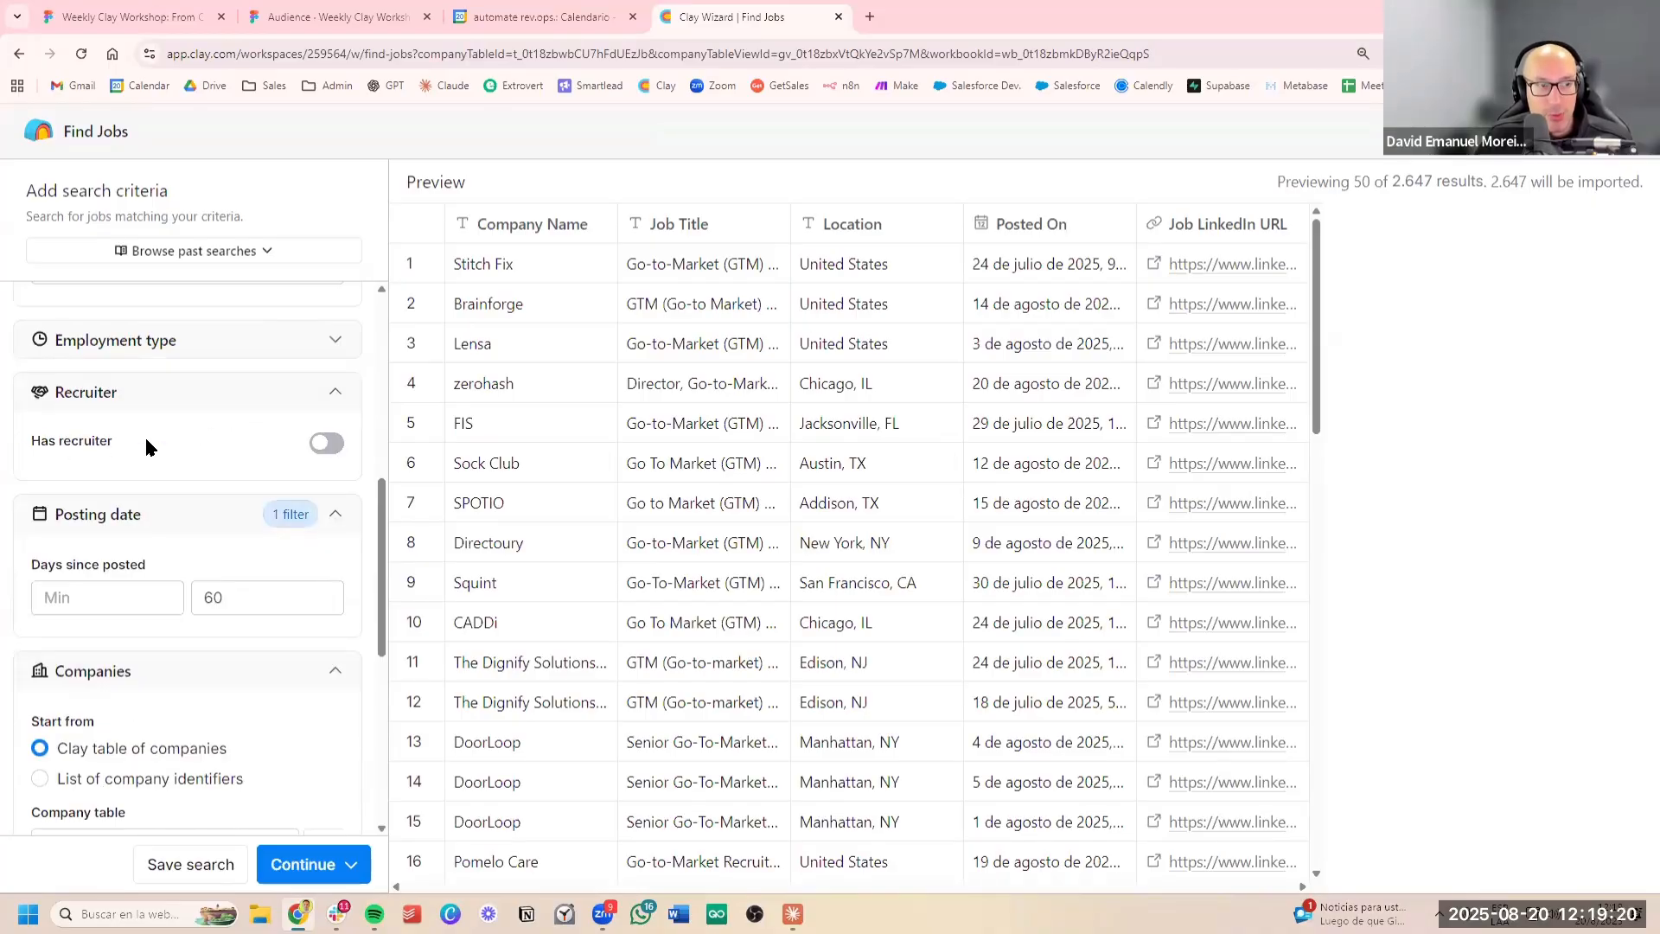
Set the overall result limit of the job search to 25000 records
scroll(200, 397, down, 5)
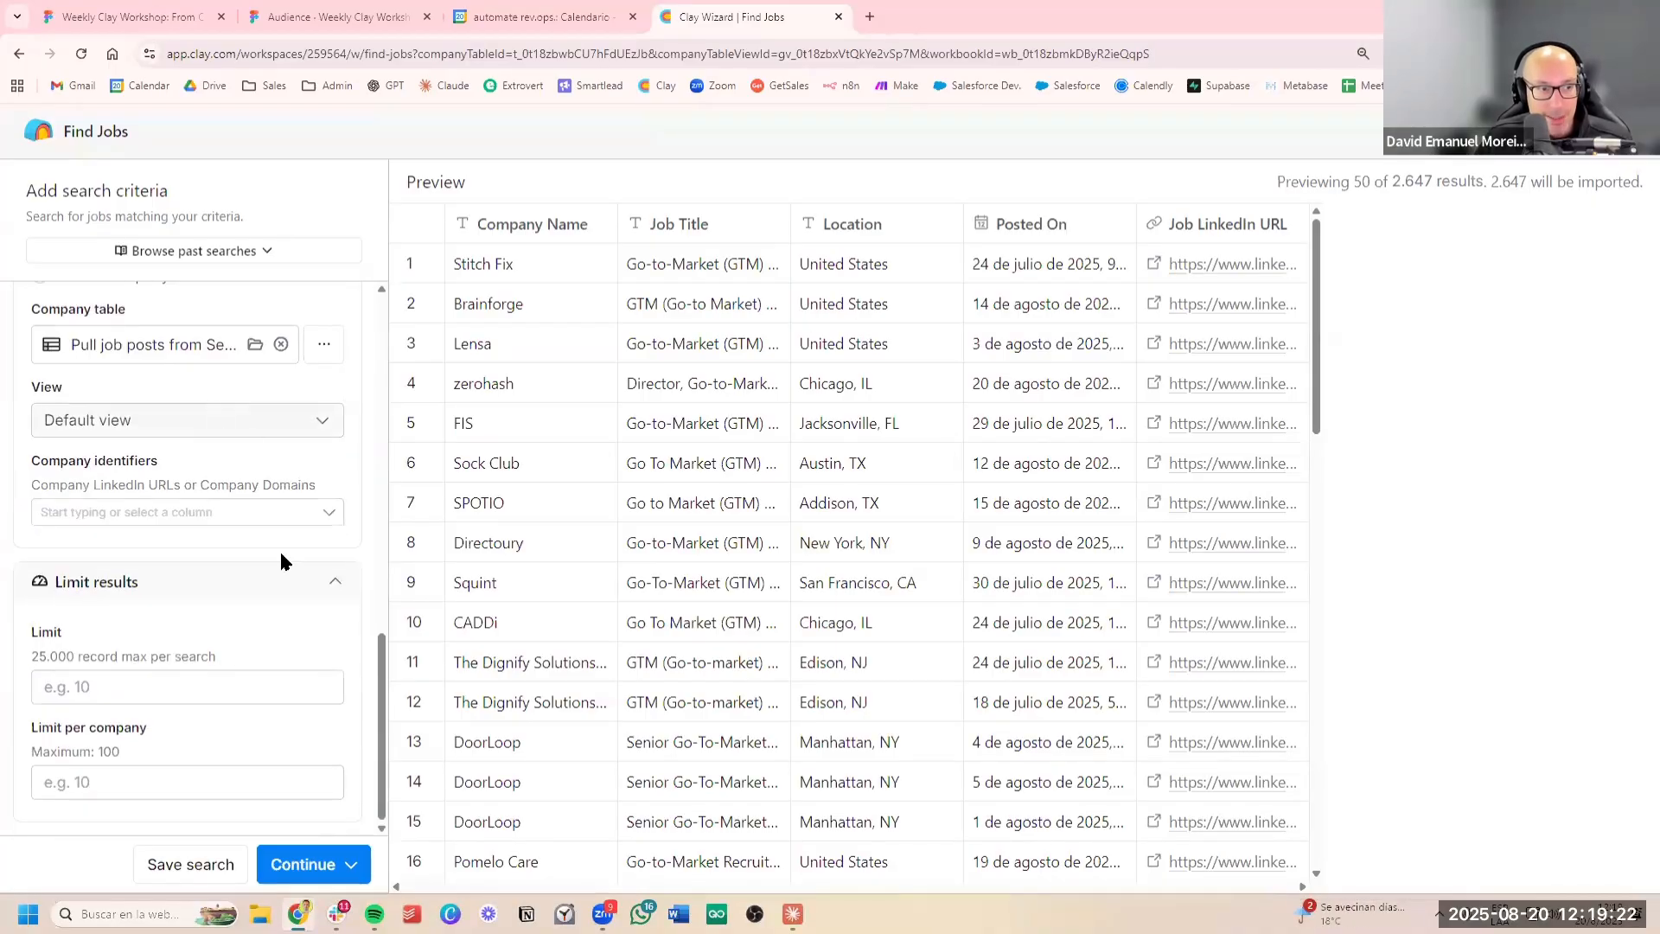
scroll(227, 595, up, 3)
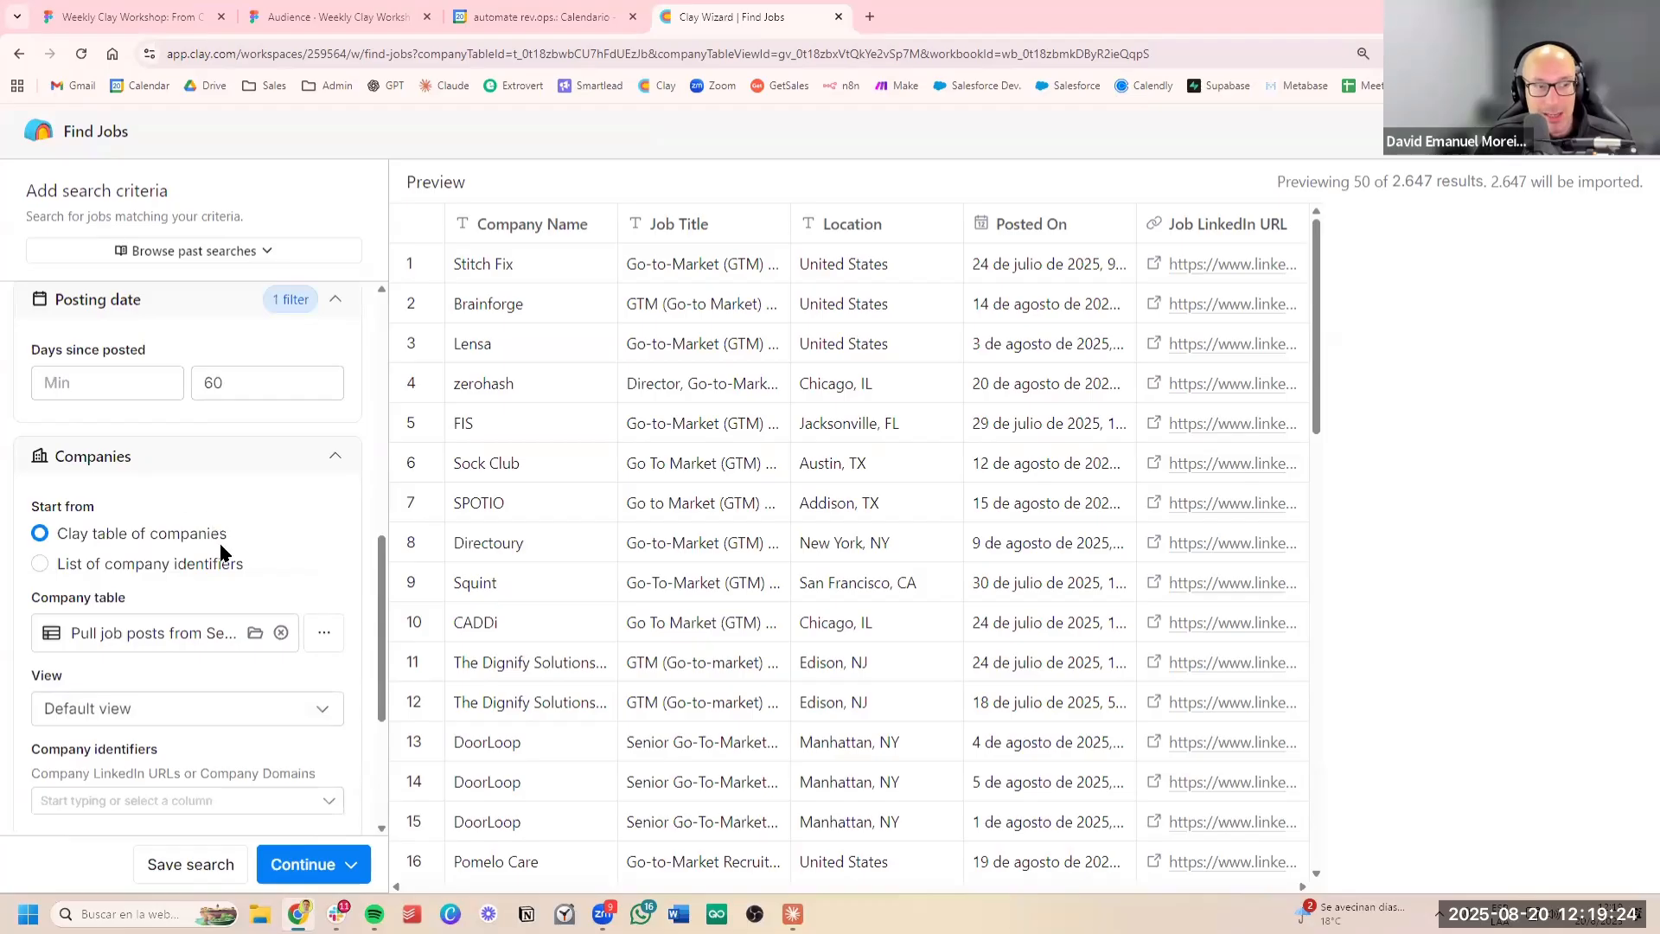
scroll(250, 567, down, 2)
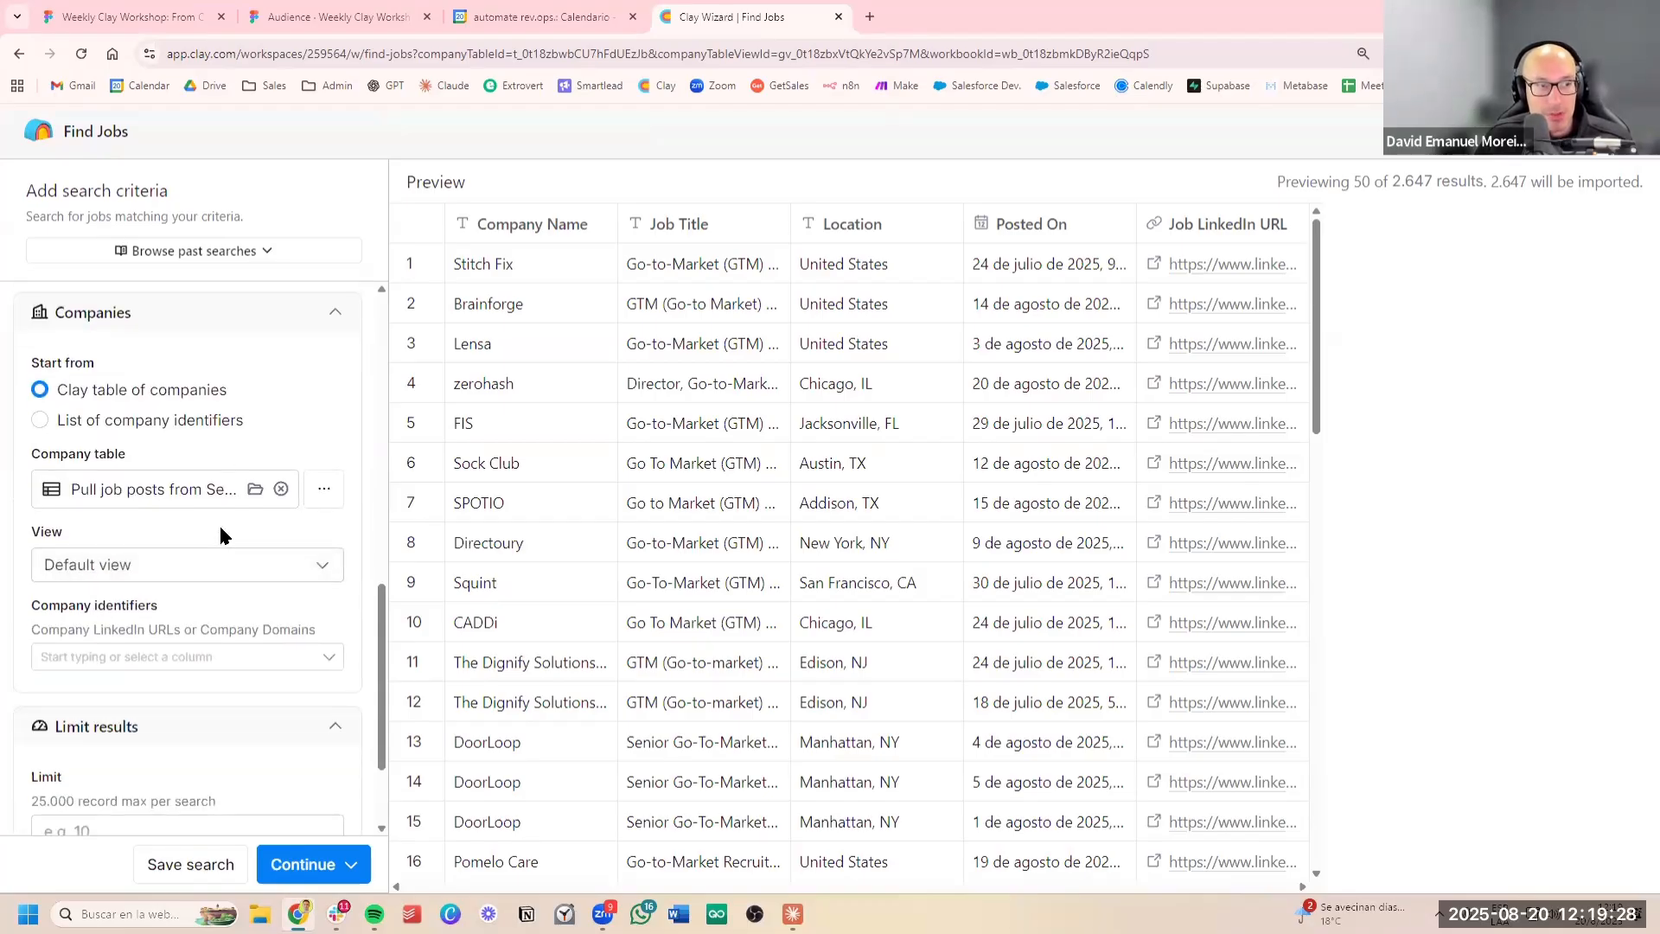
scroll(221, 535, down, 2)
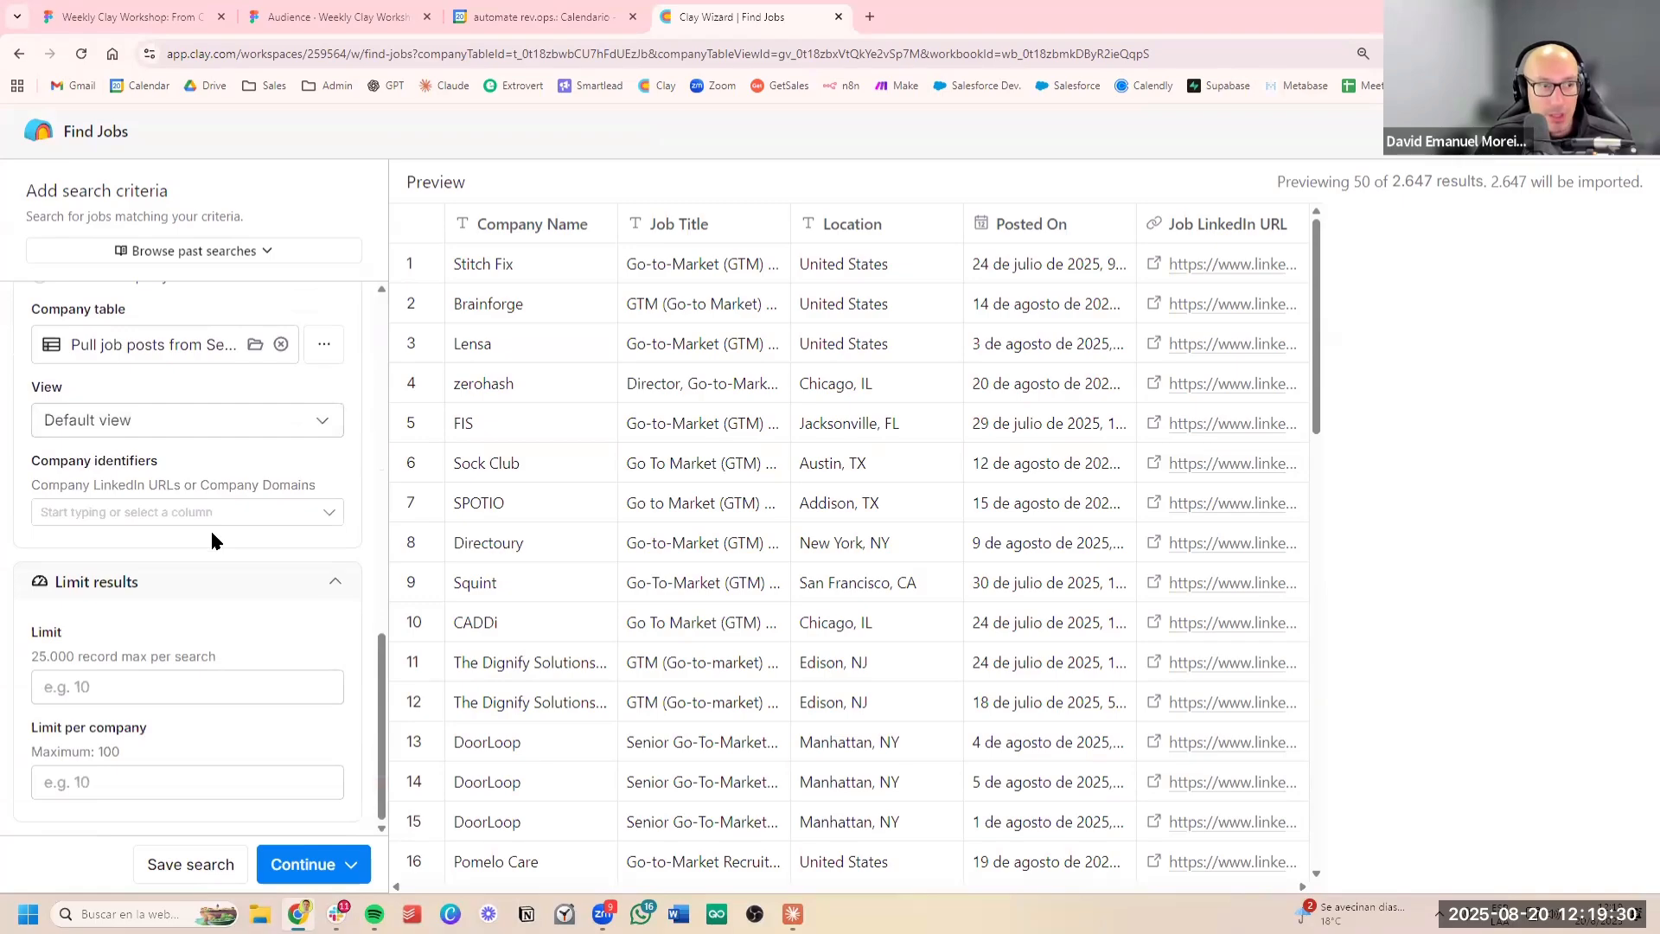
click(177, 688)
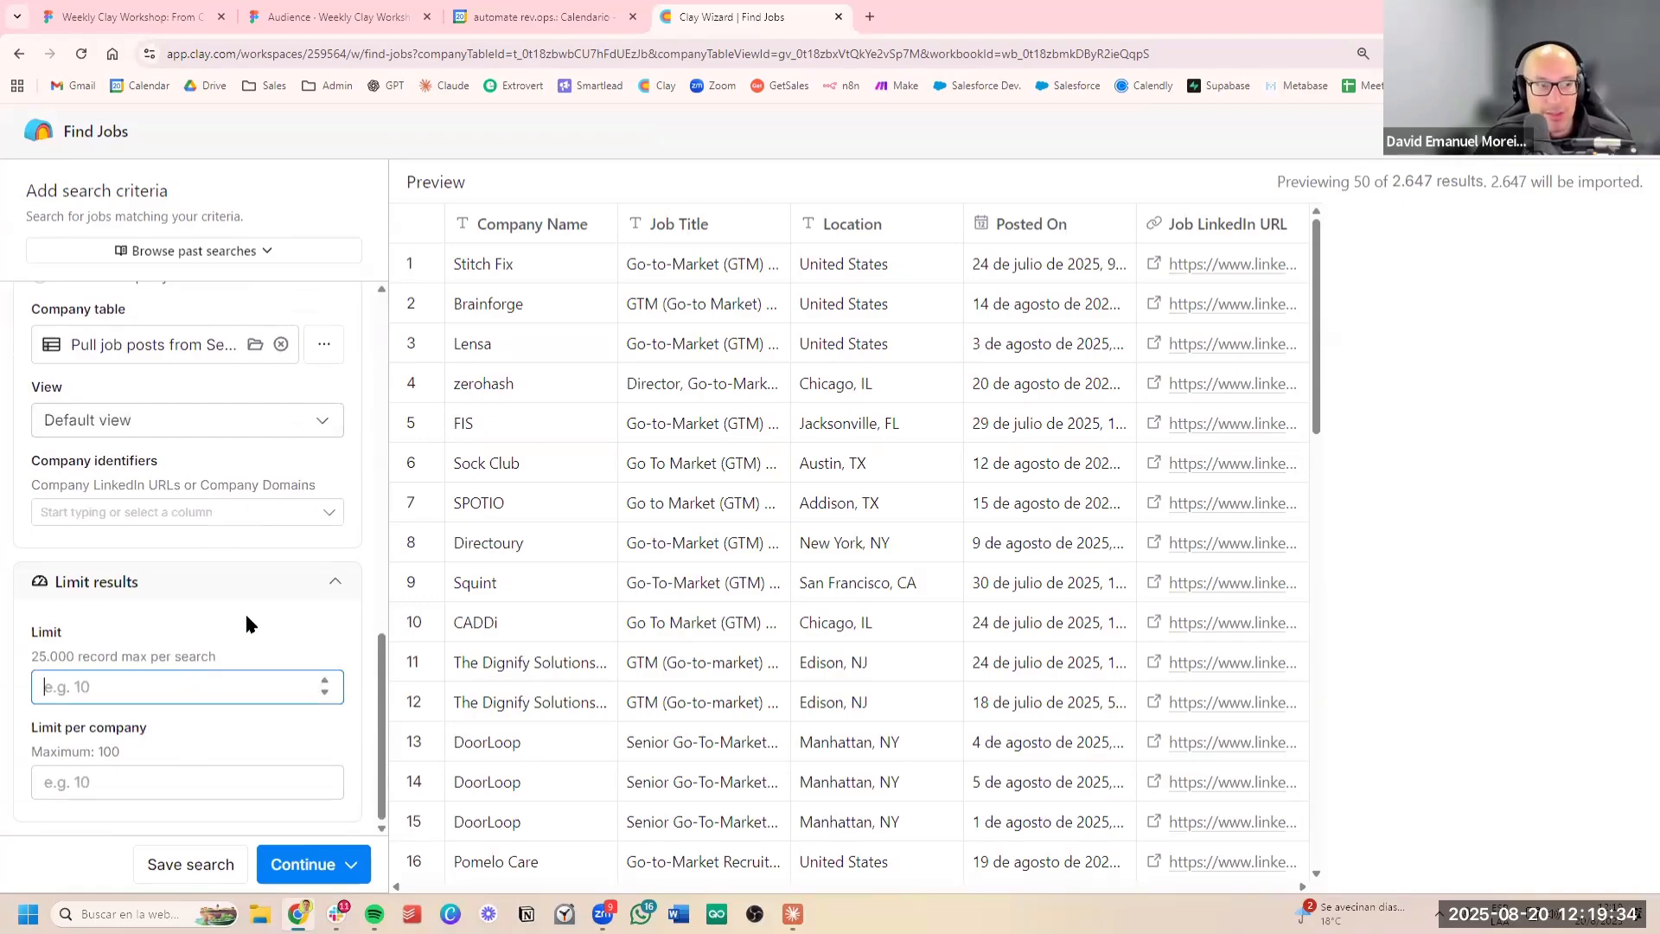
text(25000)
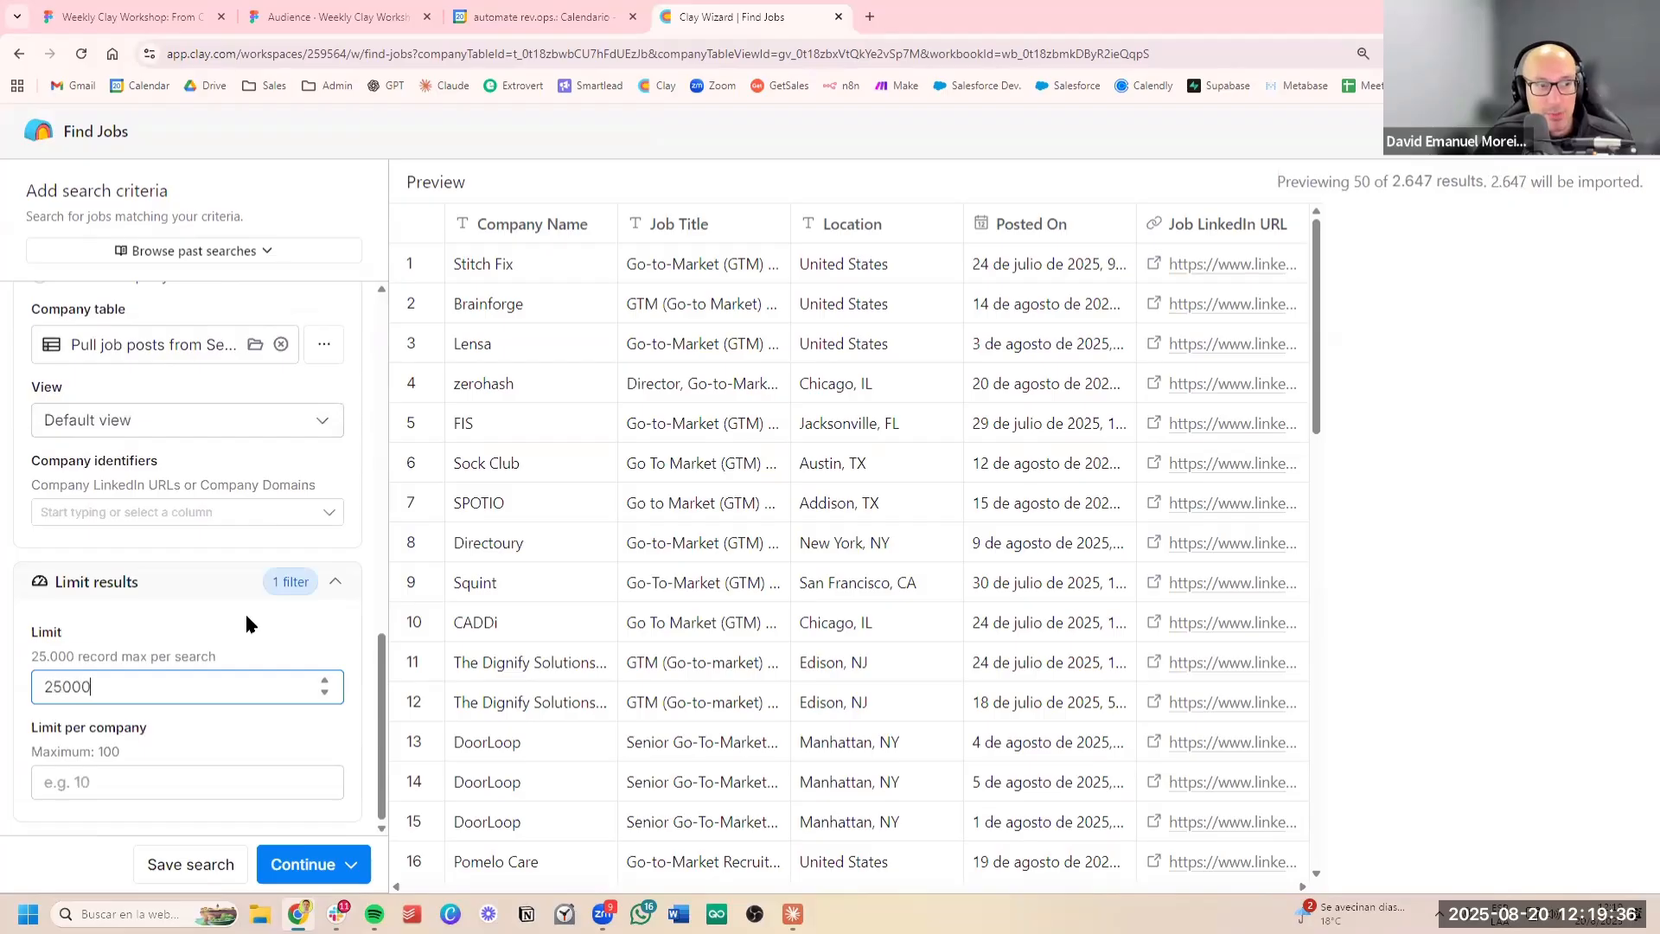
click(191, 658)
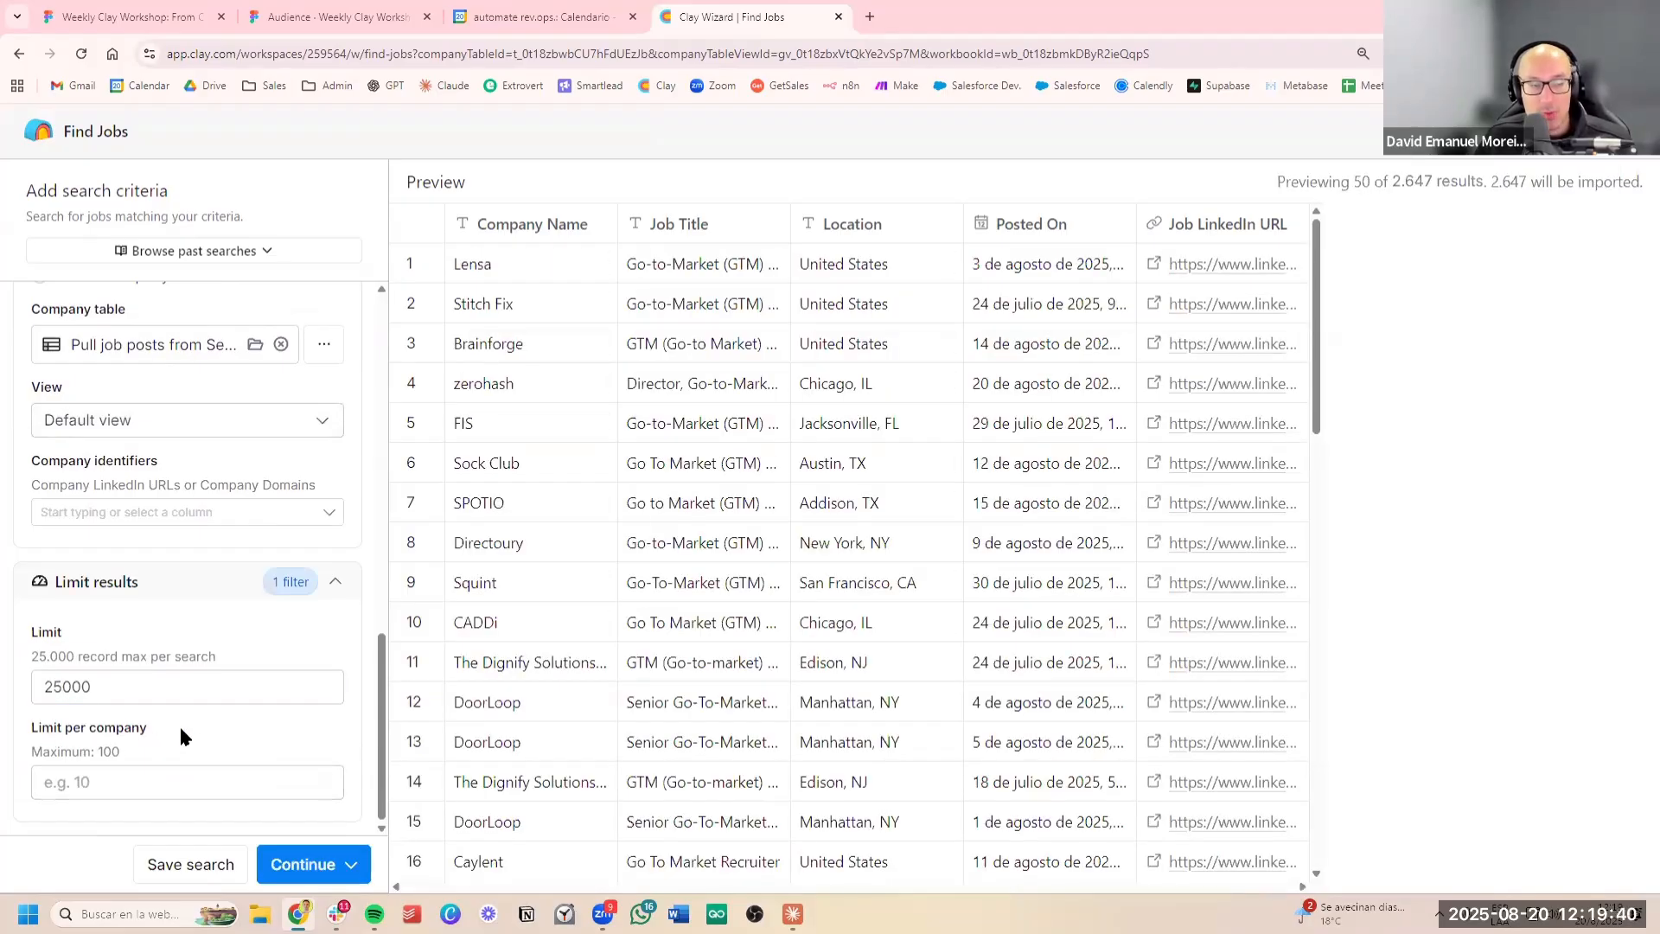
Limit the job search to 100 results per company
click(179, 782)
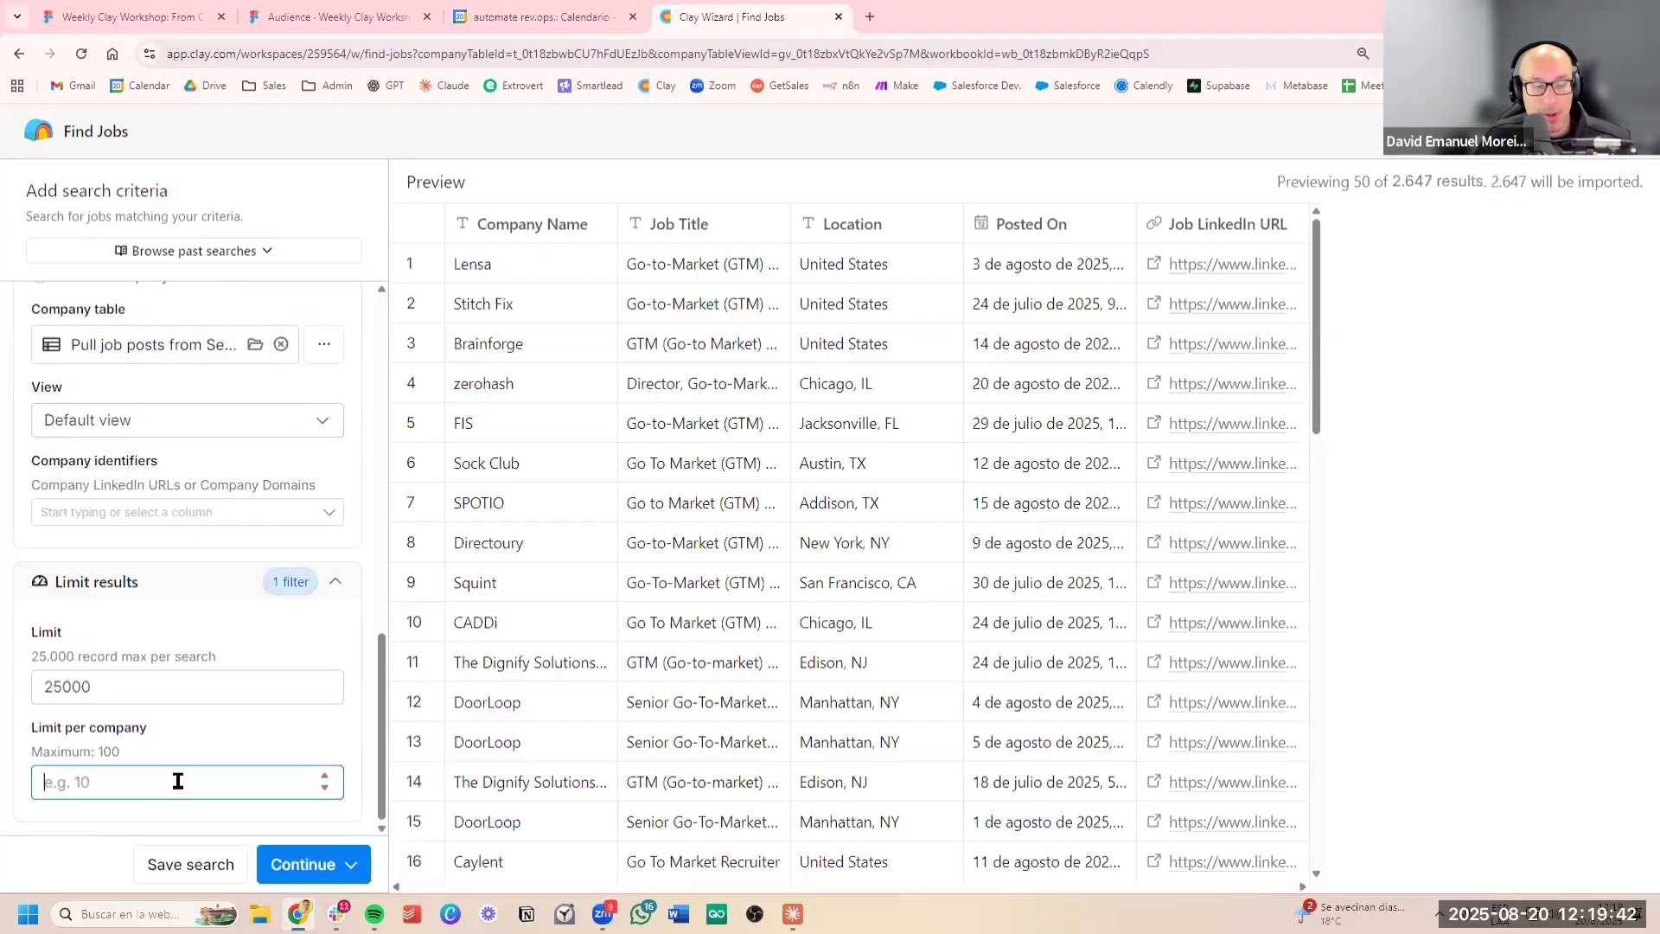
text(100)
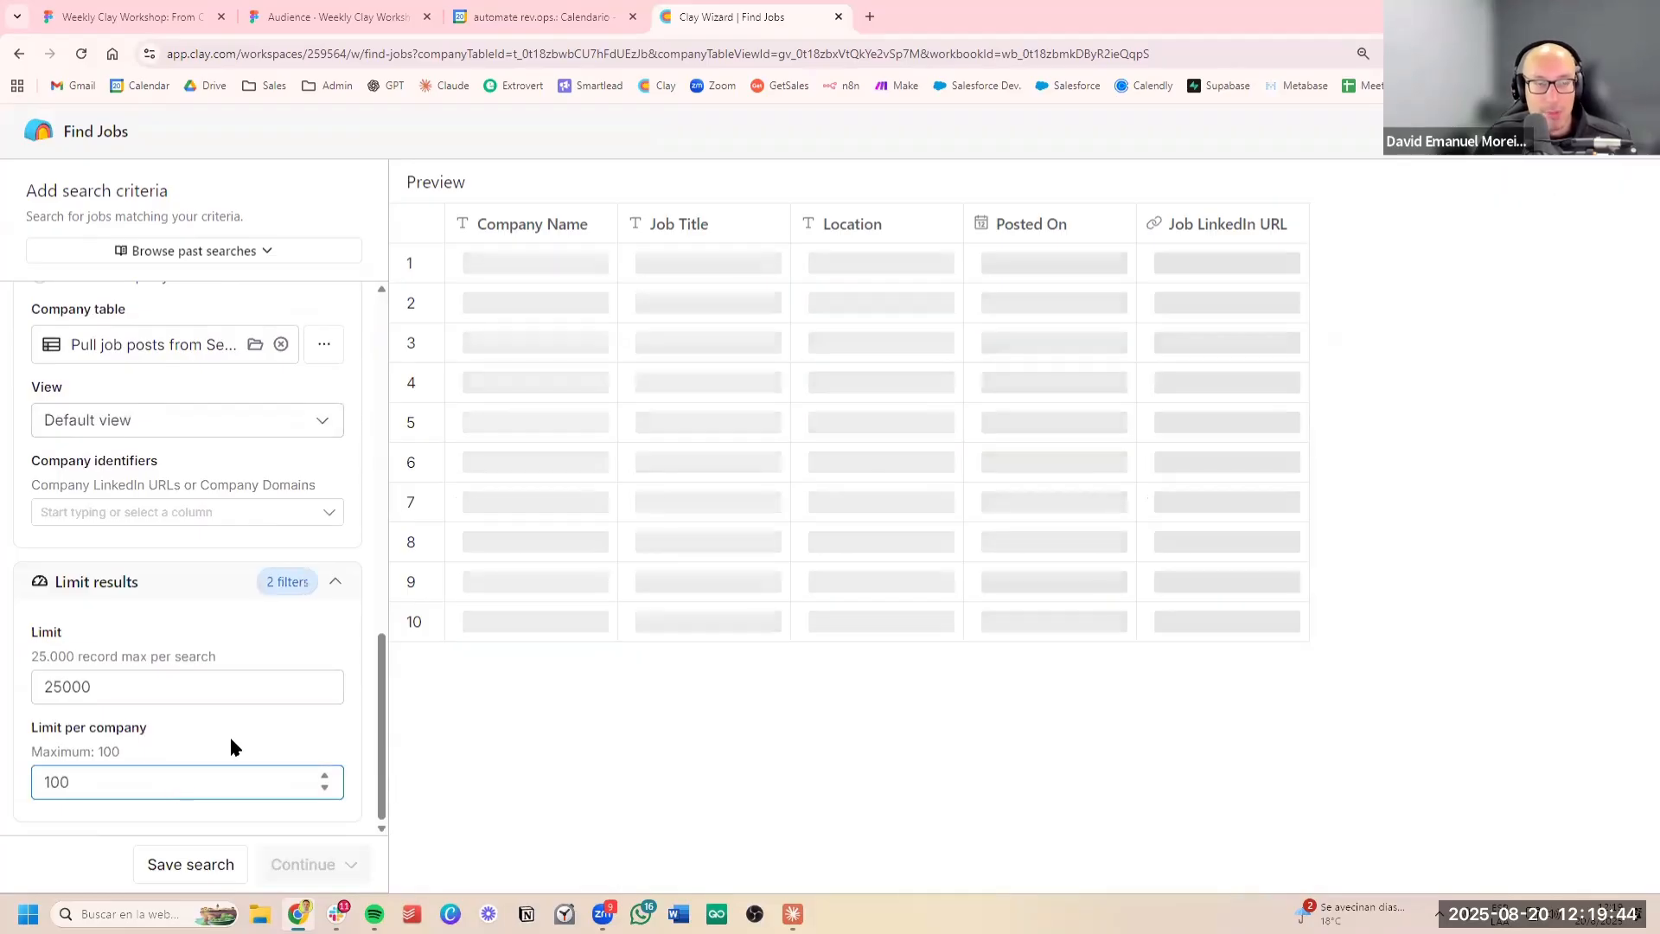
click(231, 740)
scroll(228, 738, up, 10)
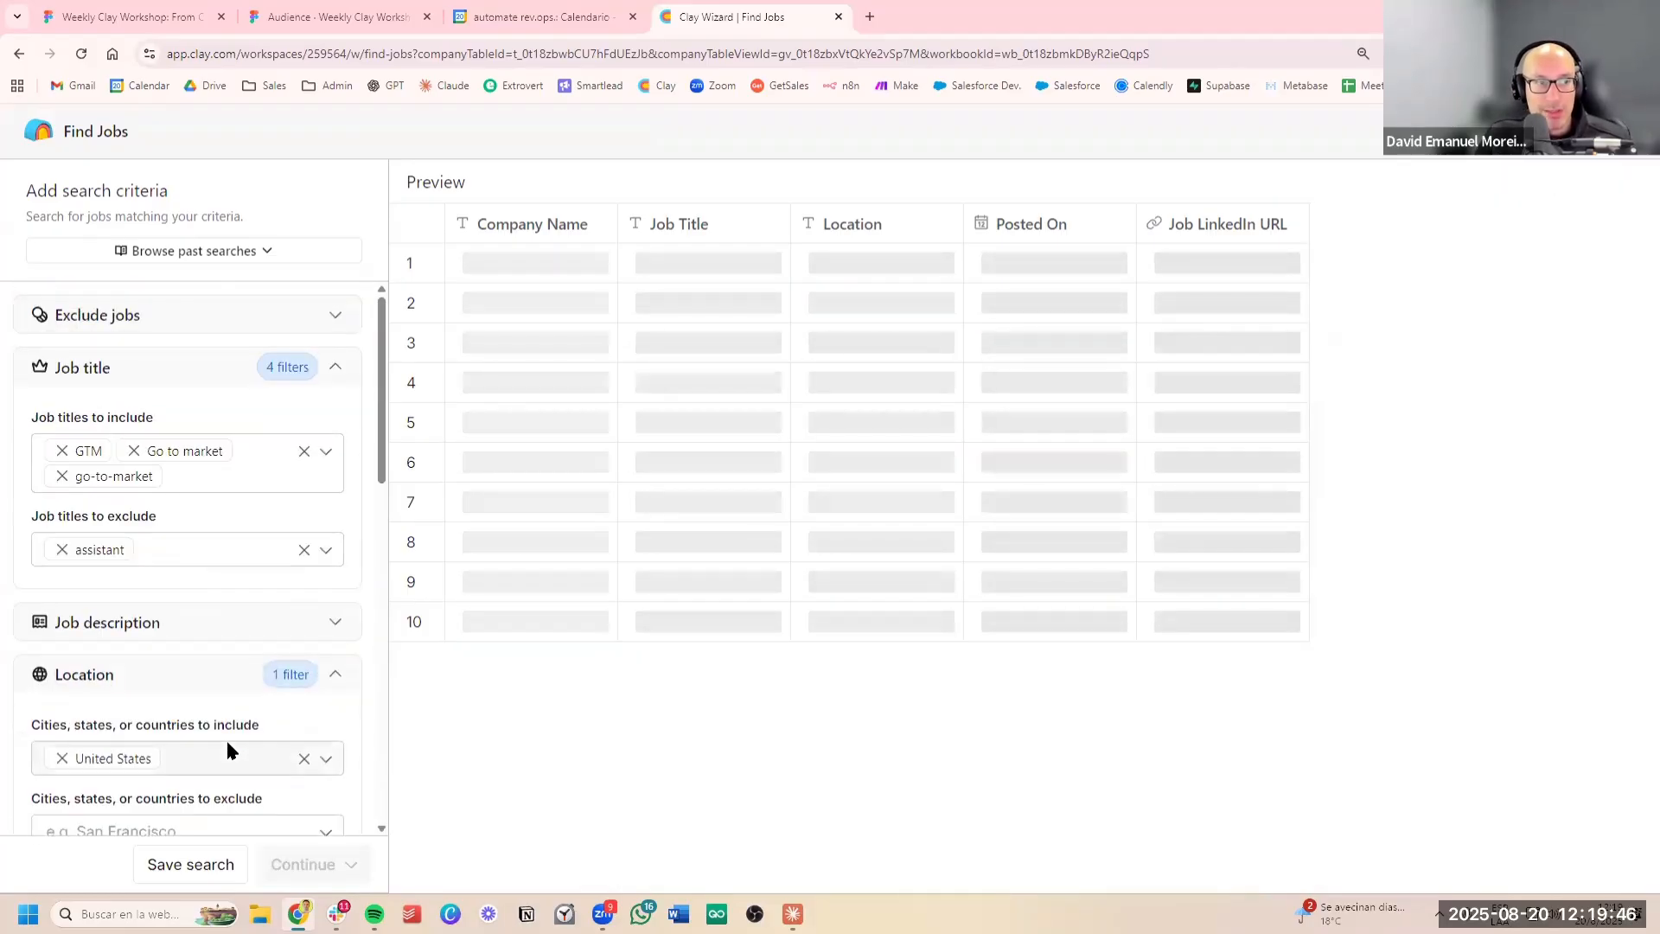
scroll(221, 697, down, 10)
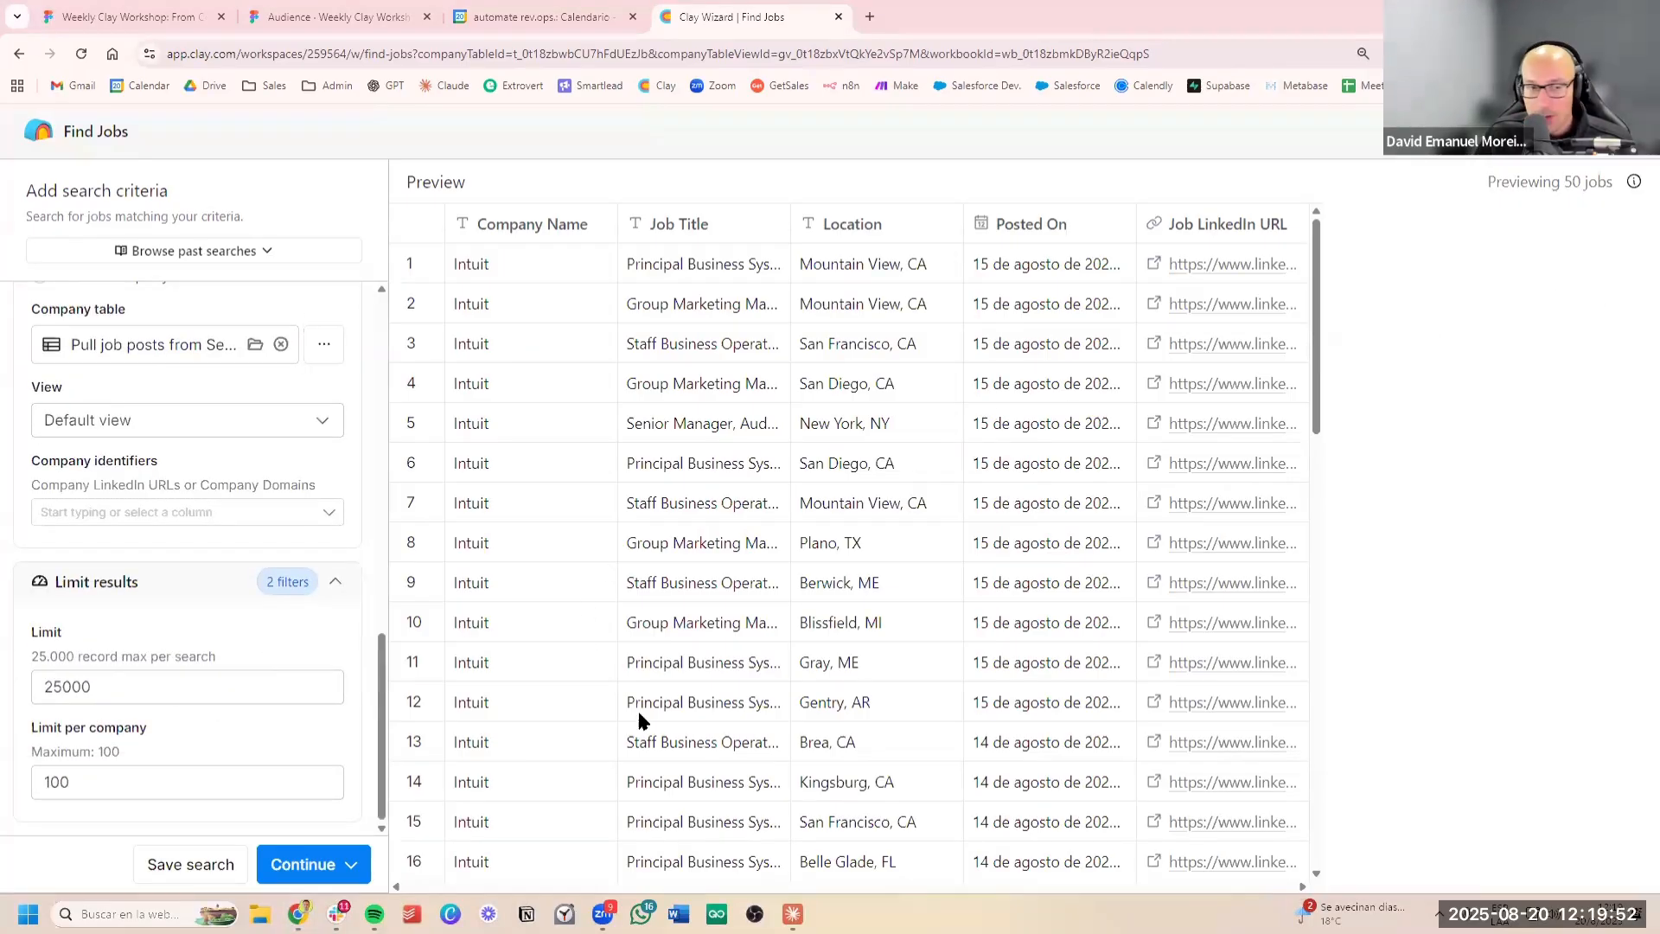
Import the found jobs to a new table with automatic updates turned off and no additional enrichments
click(331, 865)
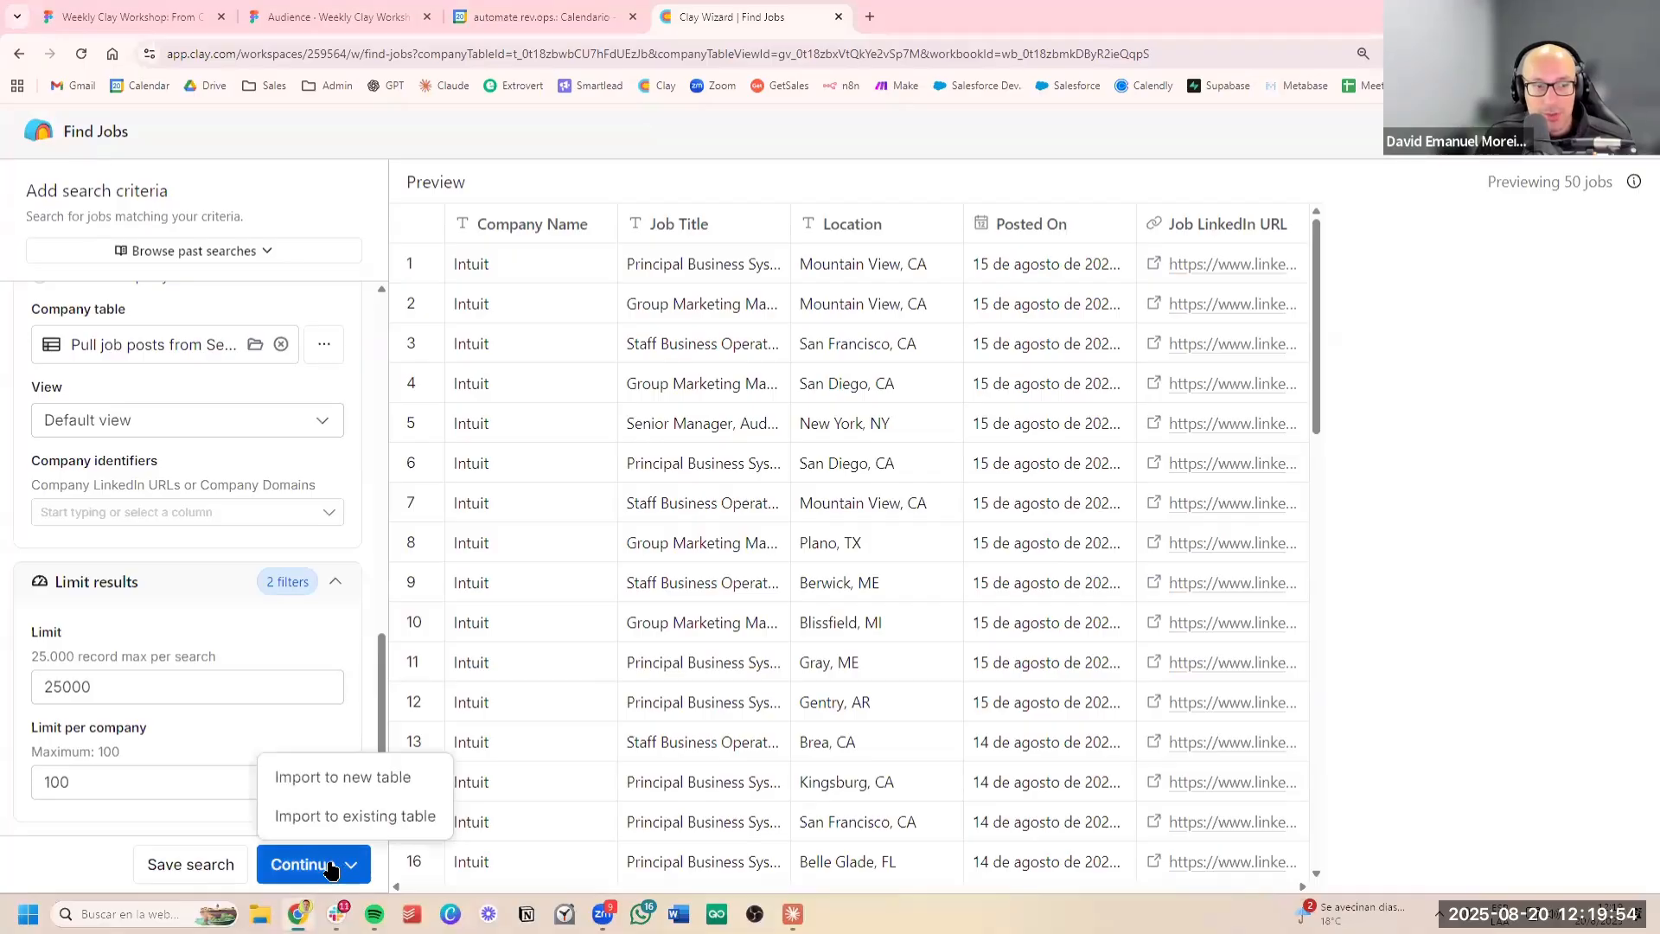
click(378, 780)
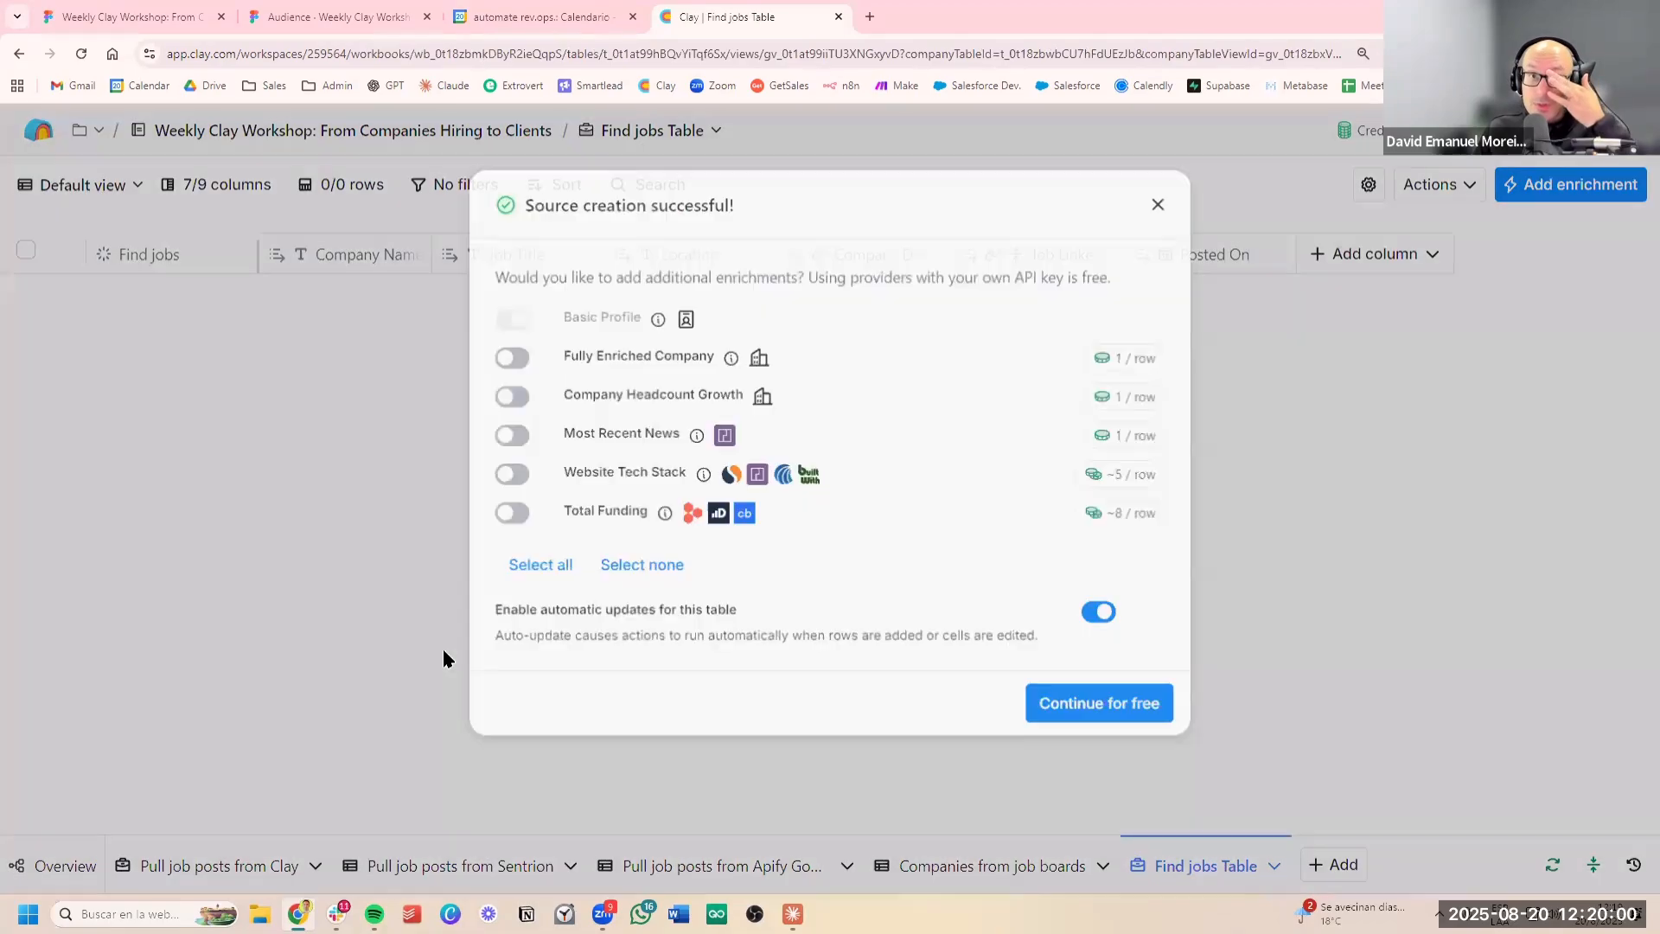
click(1104, 615)
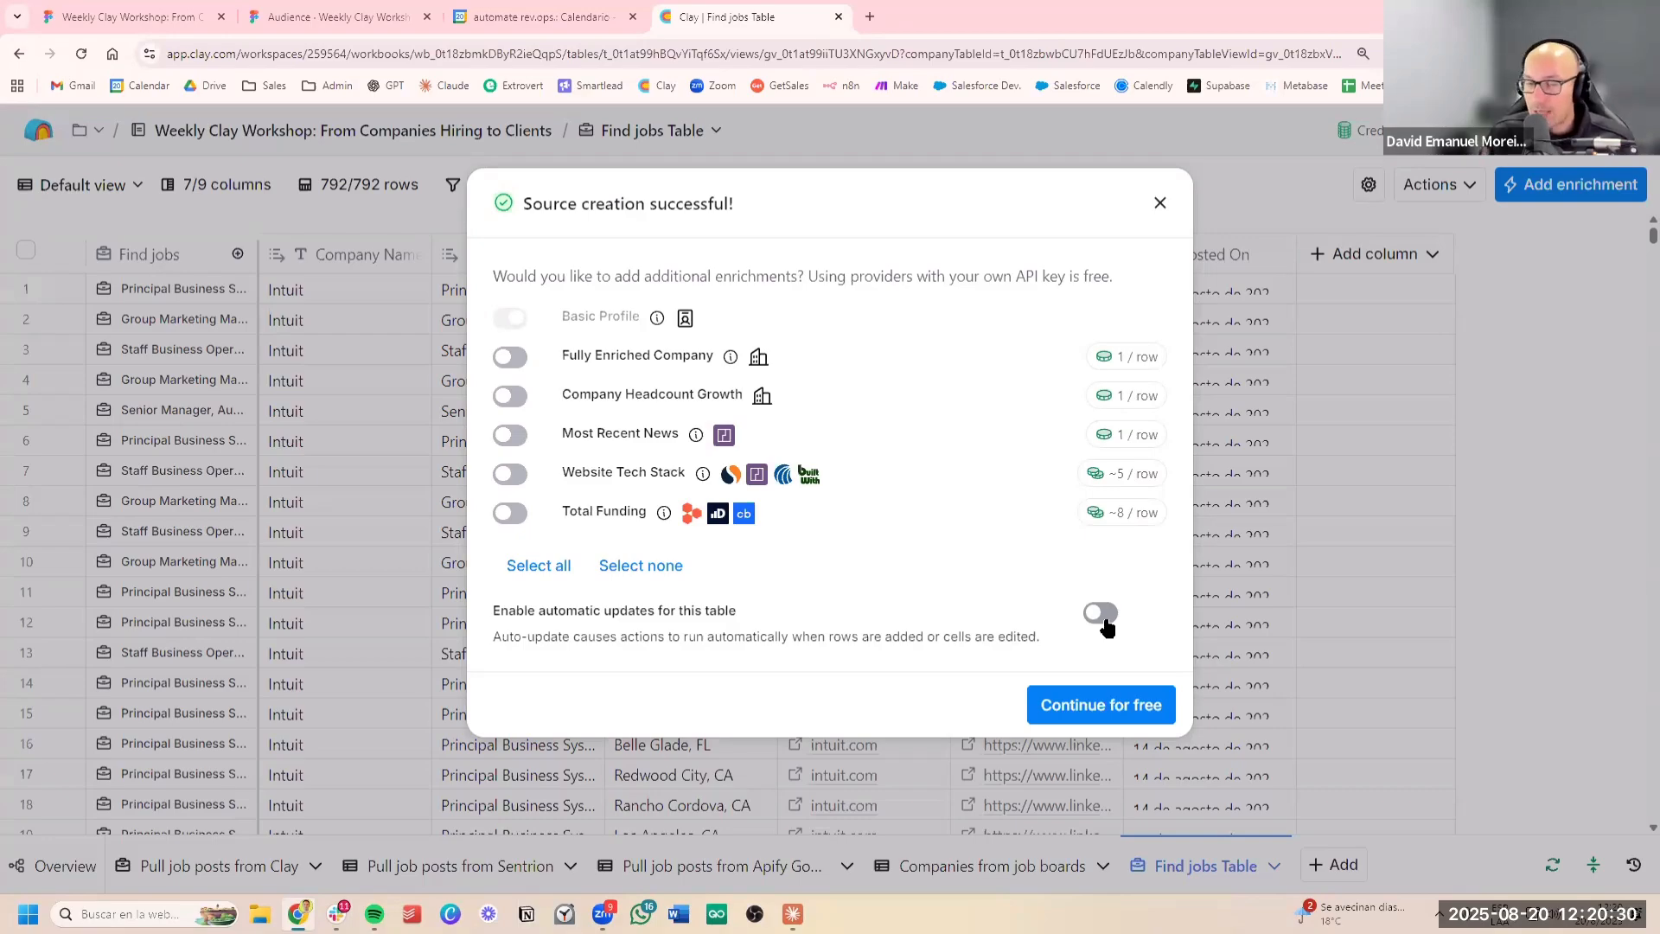
click(1114, 704)
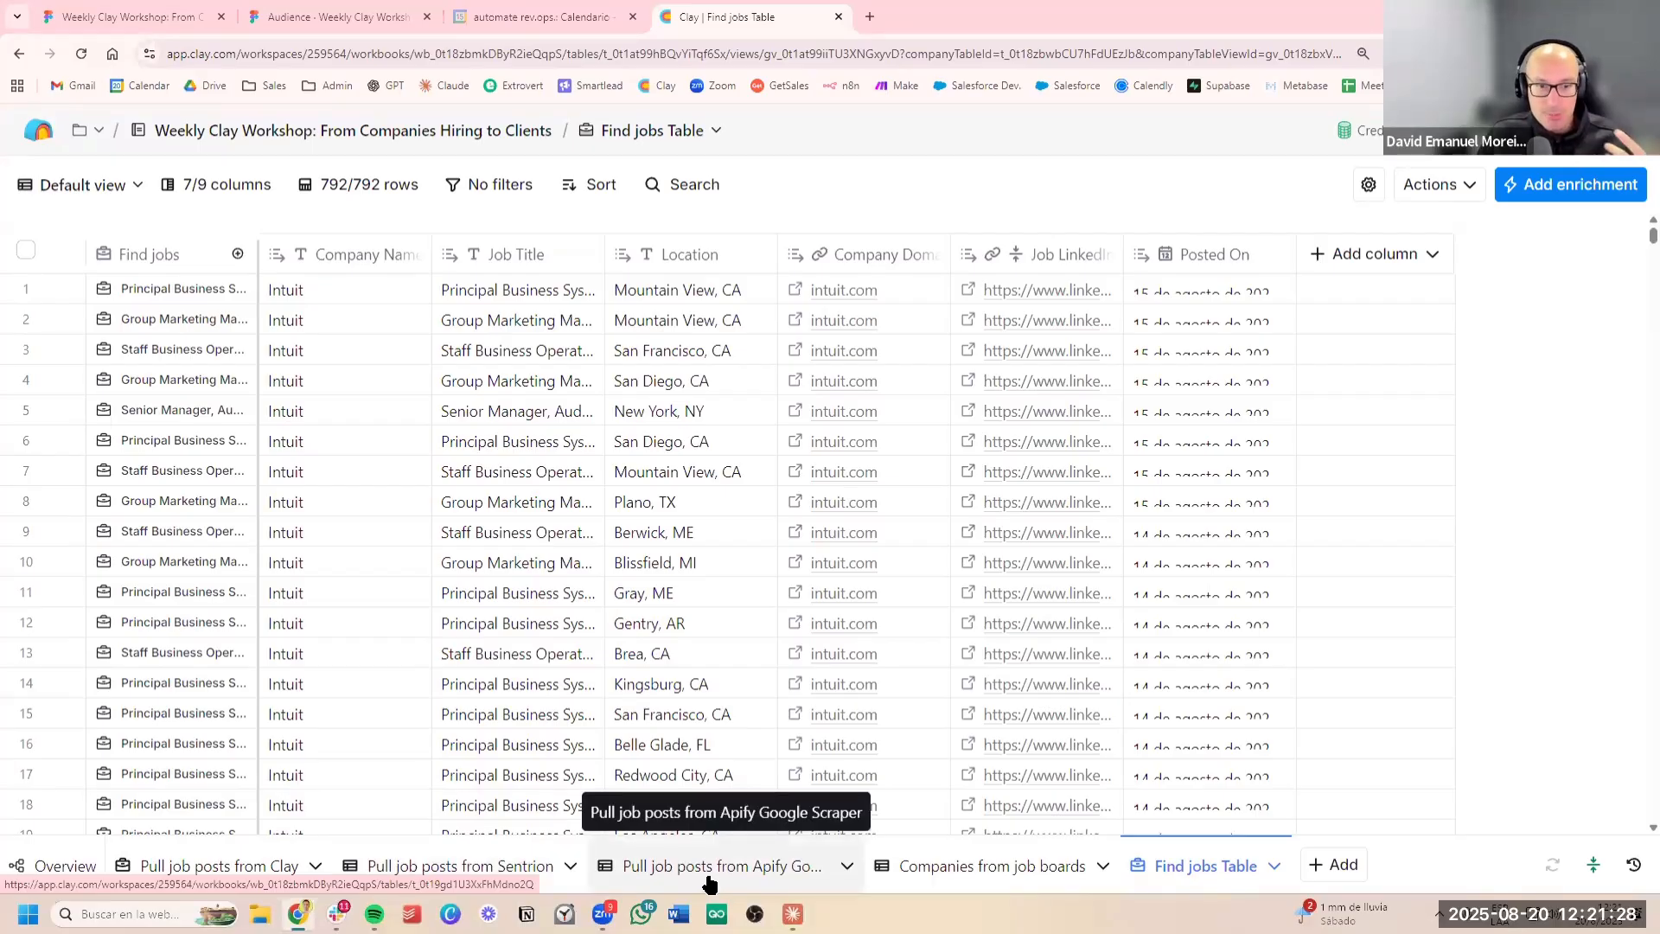
Review the imported rows in the Apify Google Scraper and Sentrion job post tables
click(751, 865)
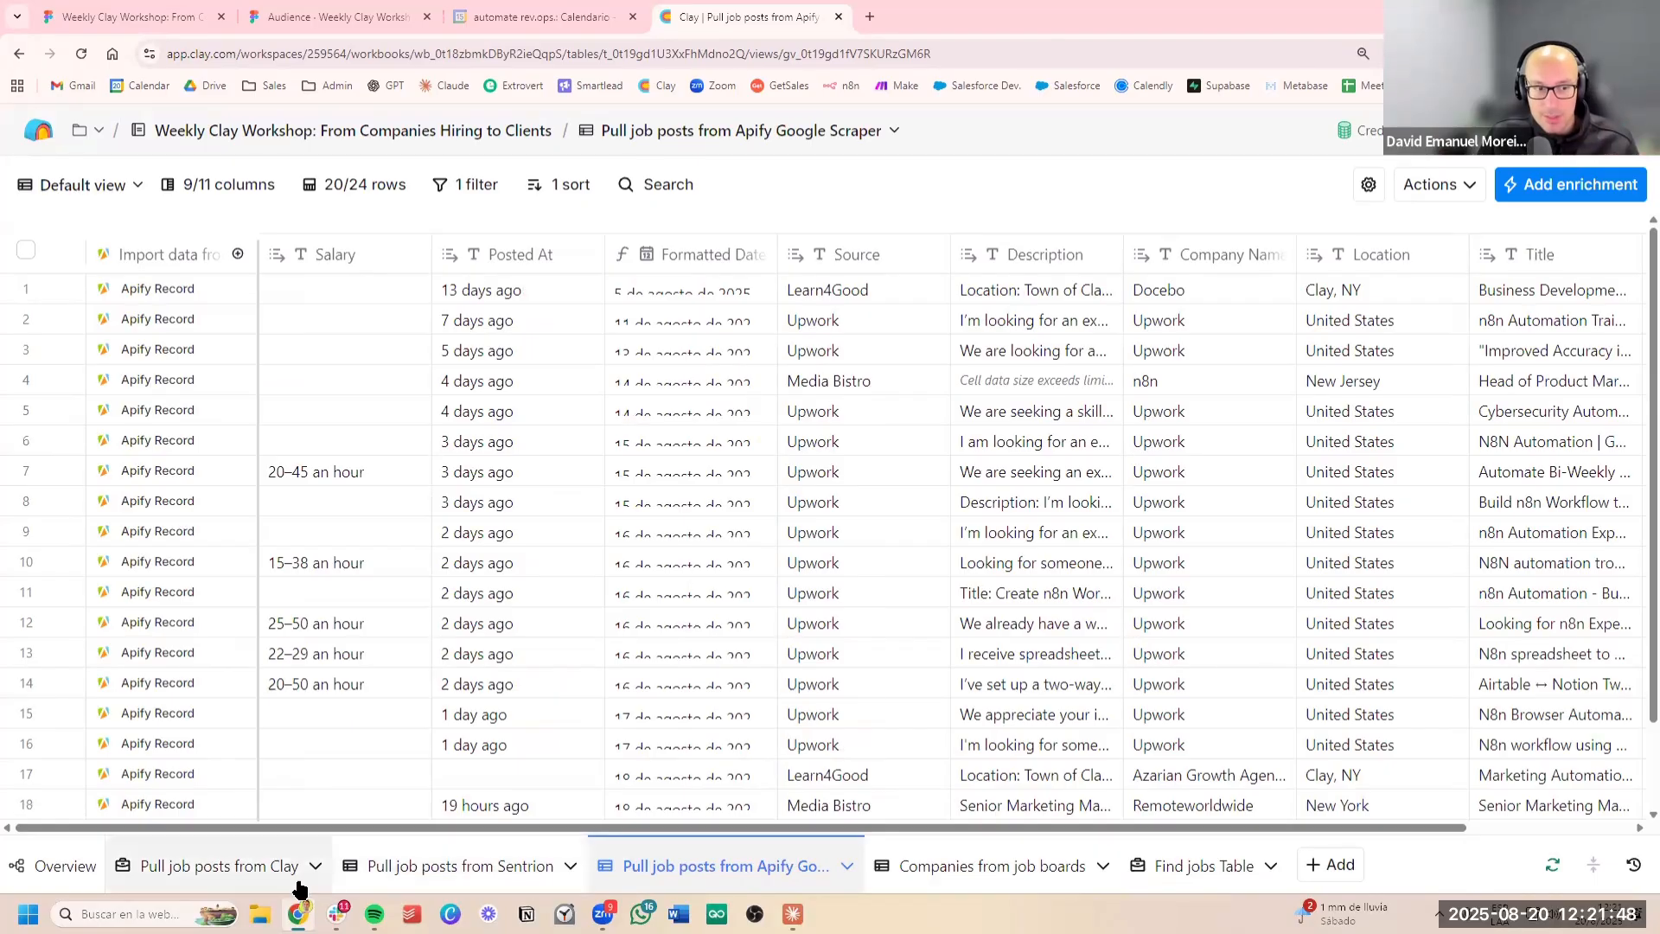
scroll(872, 544, down, 2)
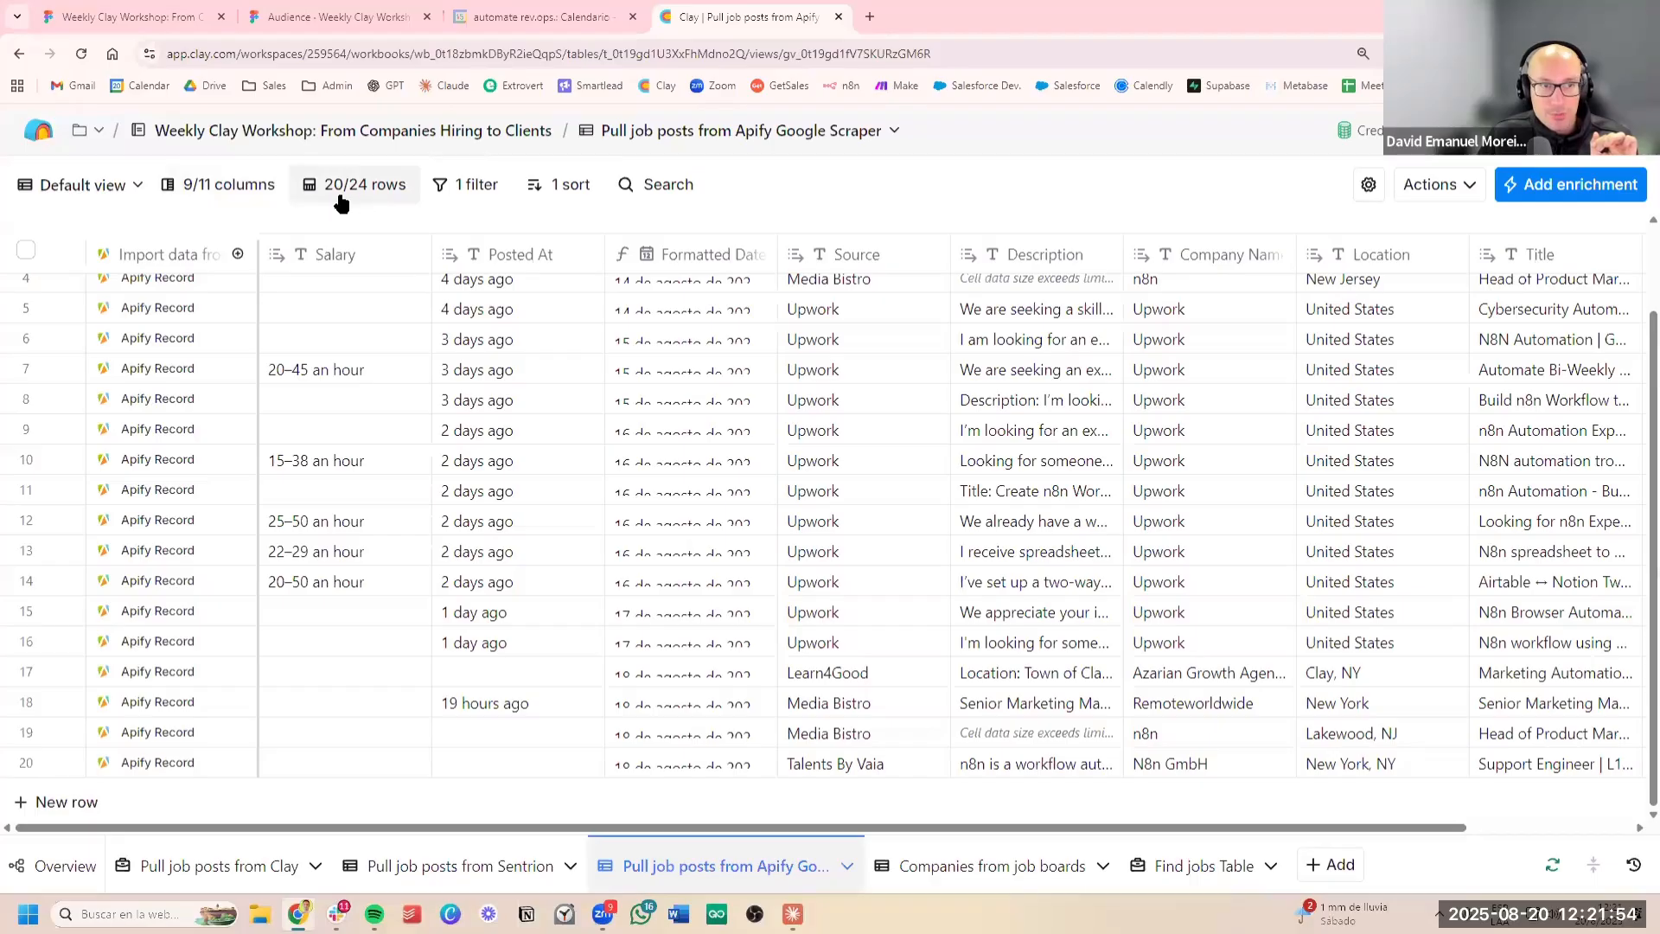
scroll(554, 484, up, 2)
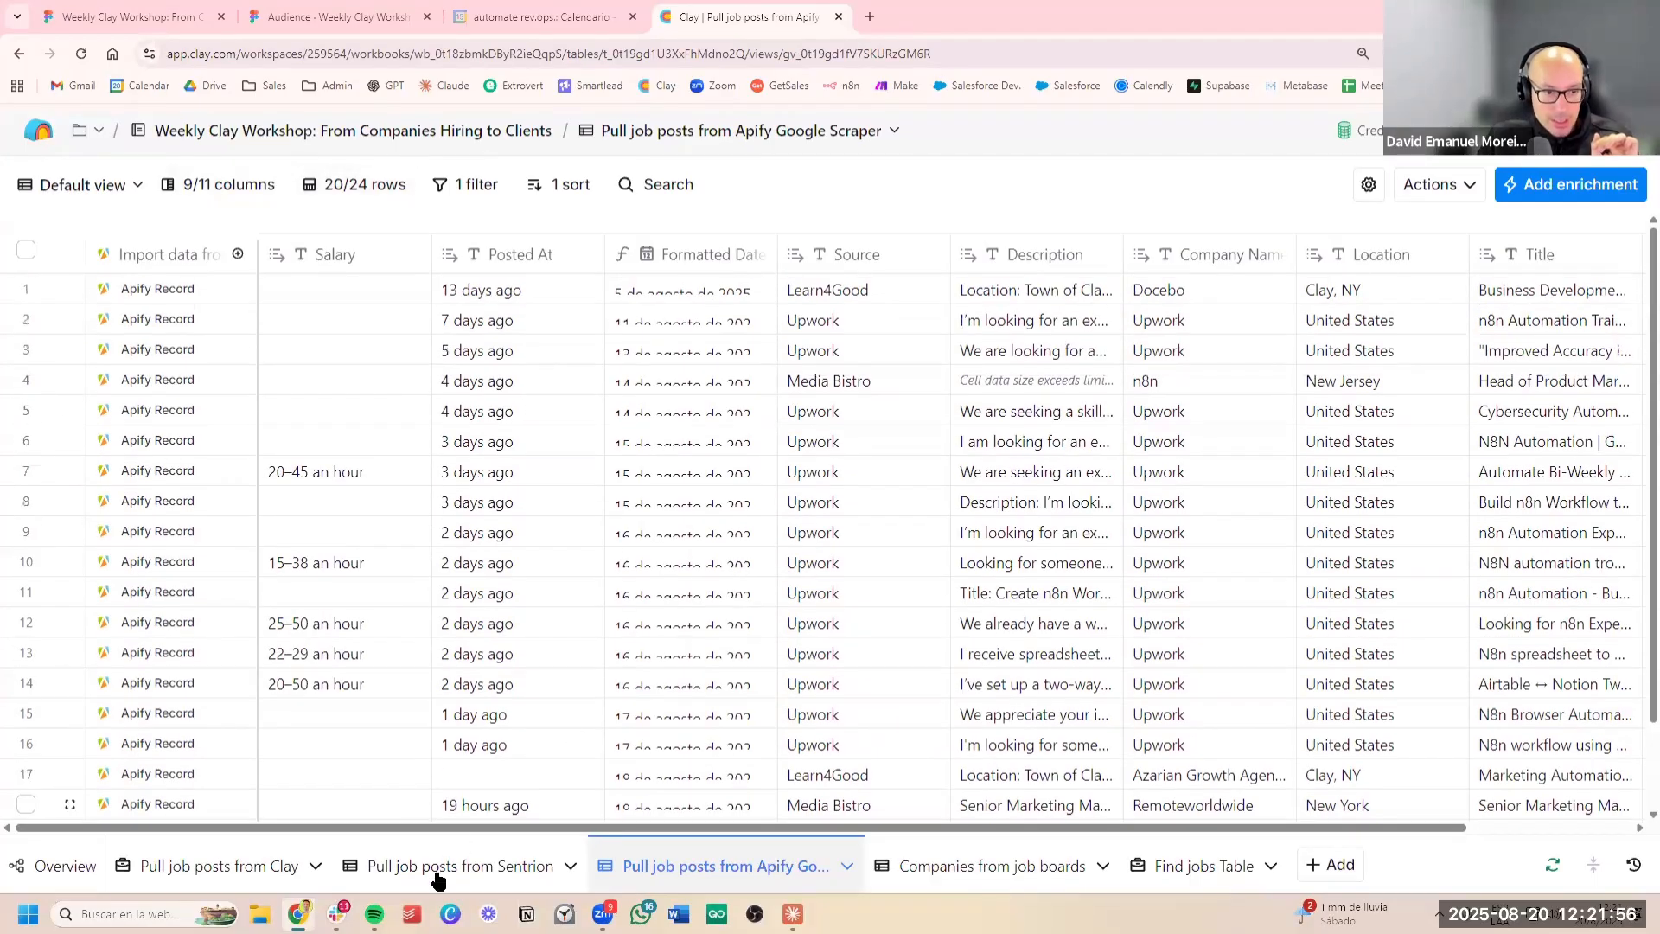
click(504, 876)
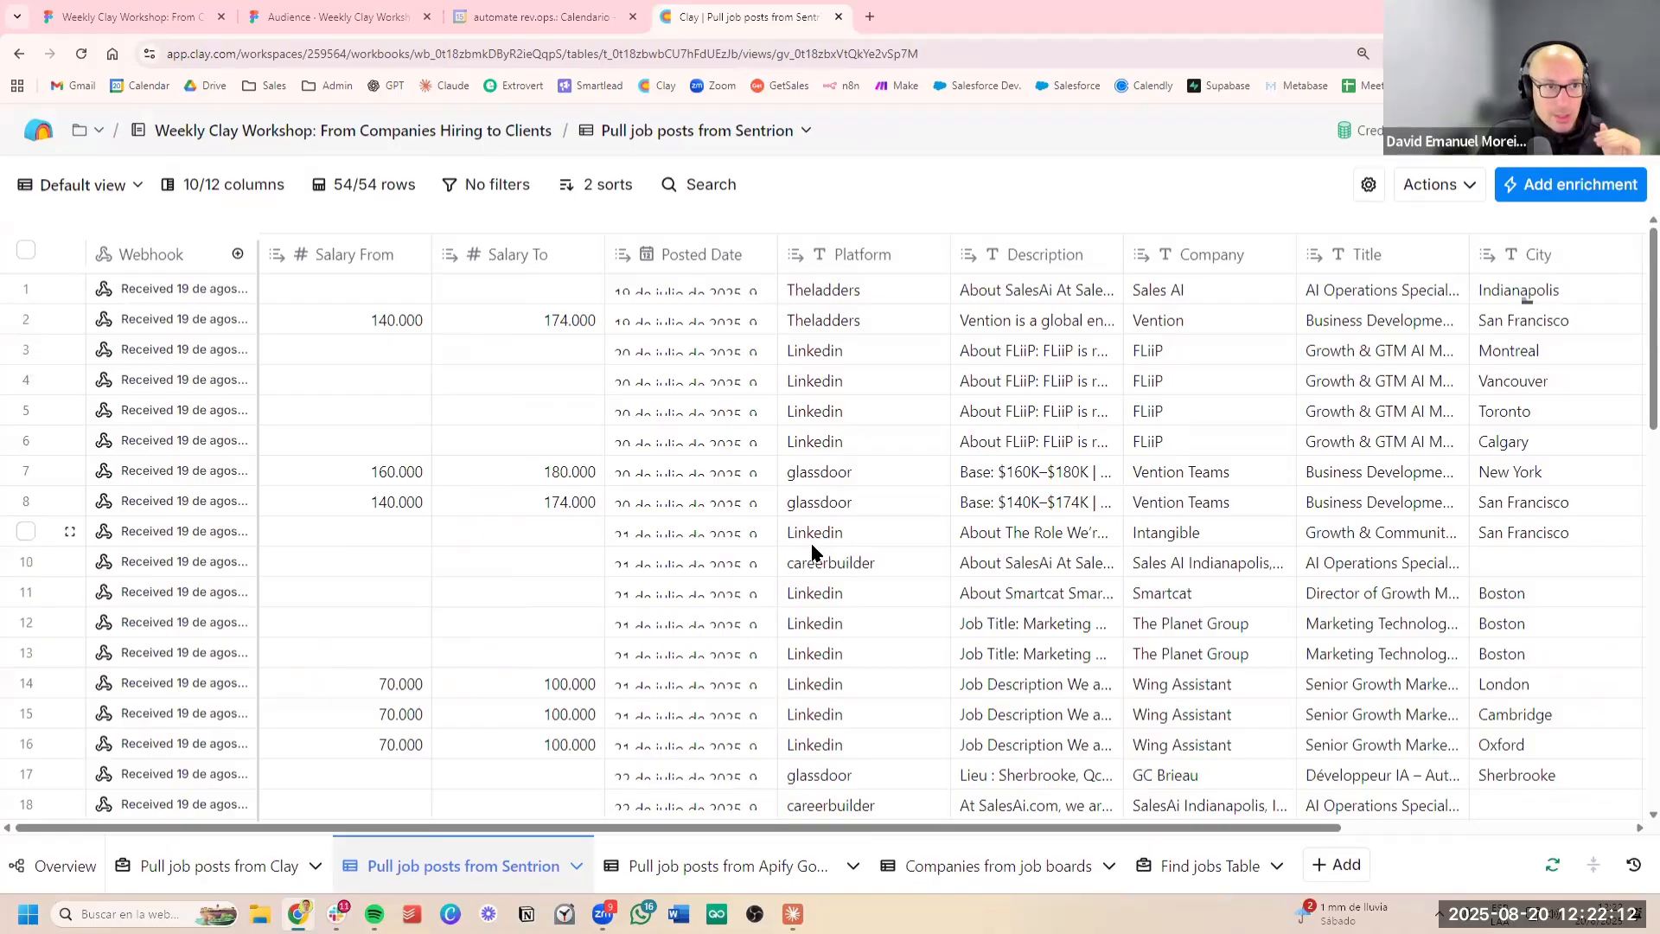
scroll(815, 548, down, 3)
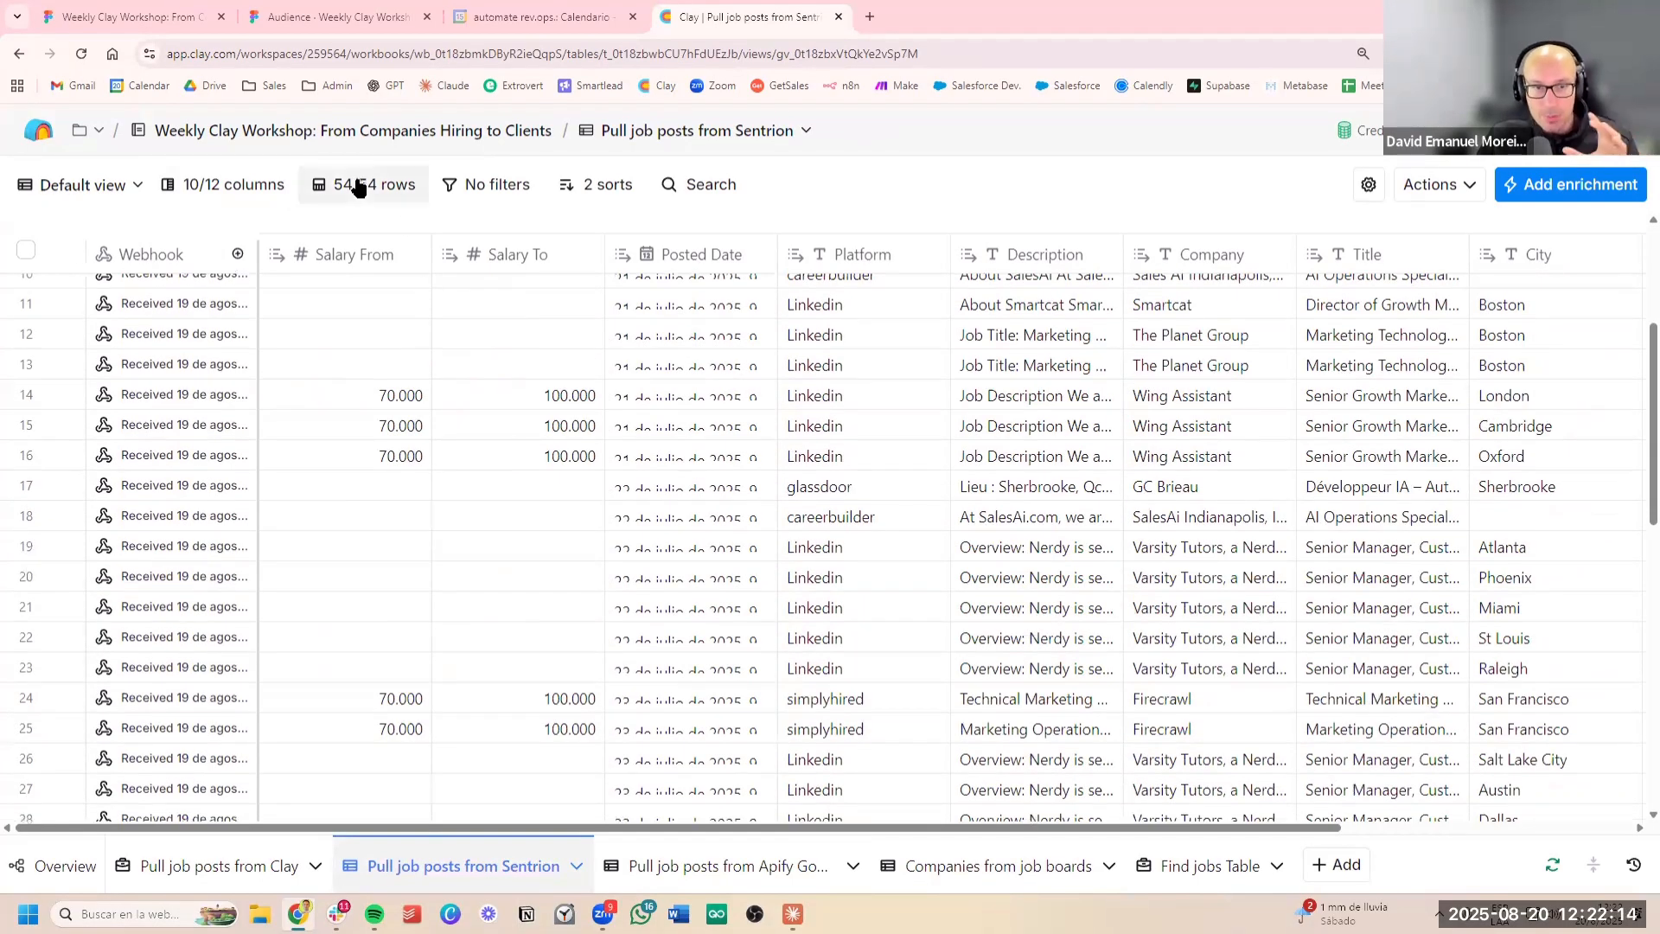
scroll(783, 540, up, 4)
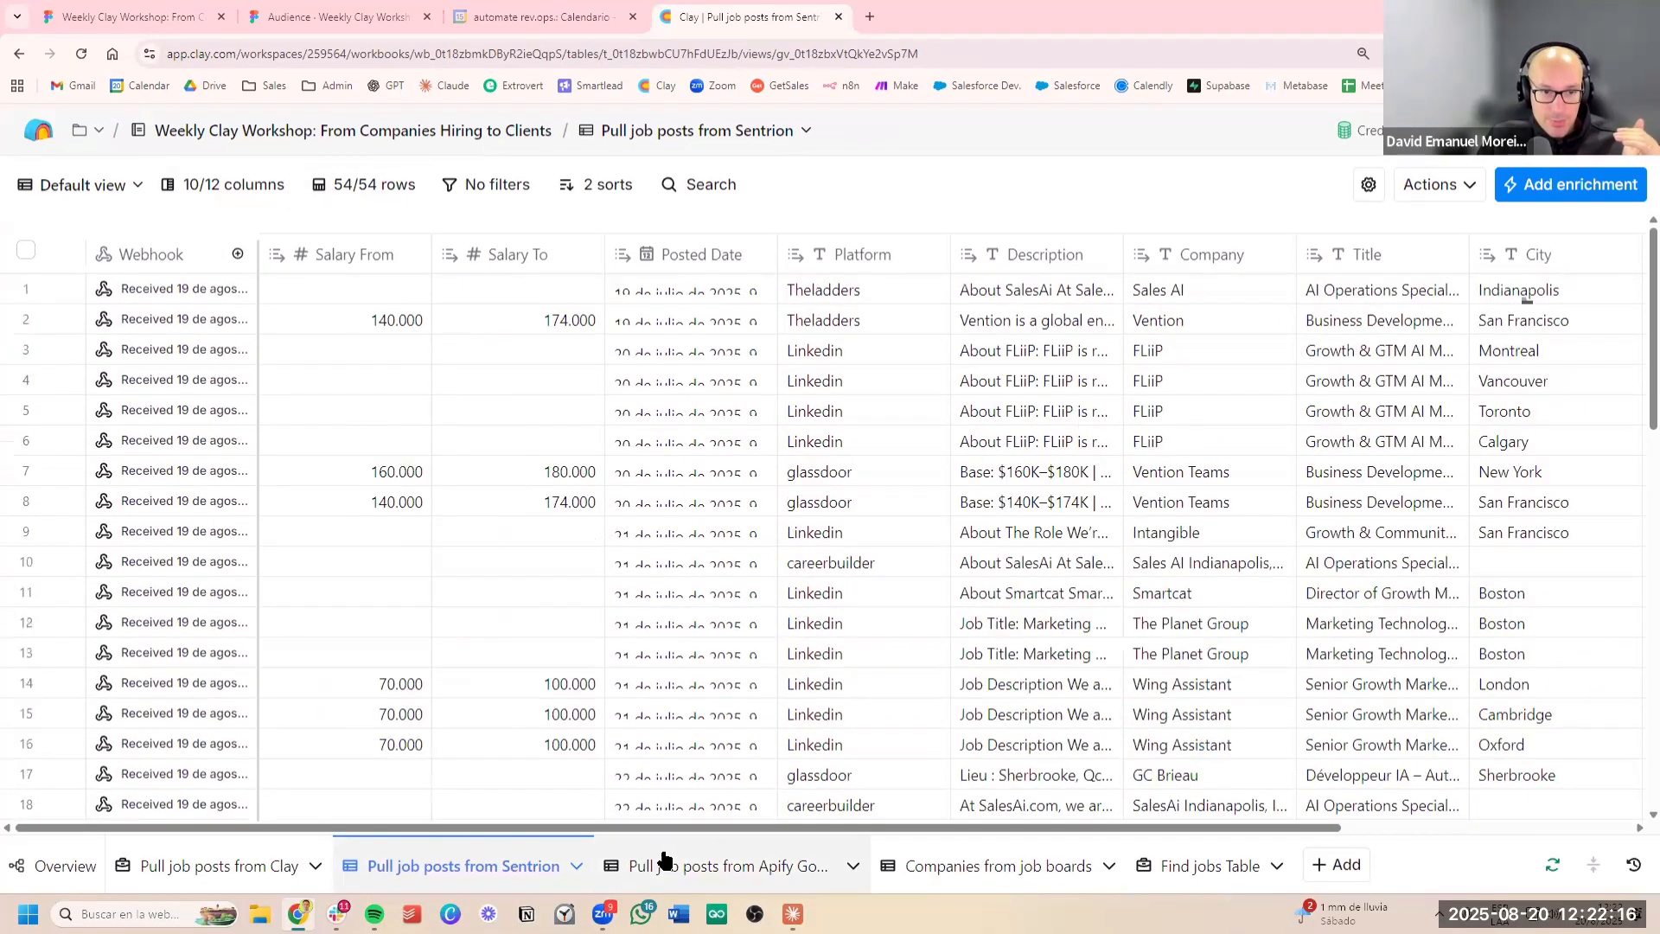
Compare the Source column of the Apify Google Scraper table with the Platform column of the Sentrion table
click(665, 862)
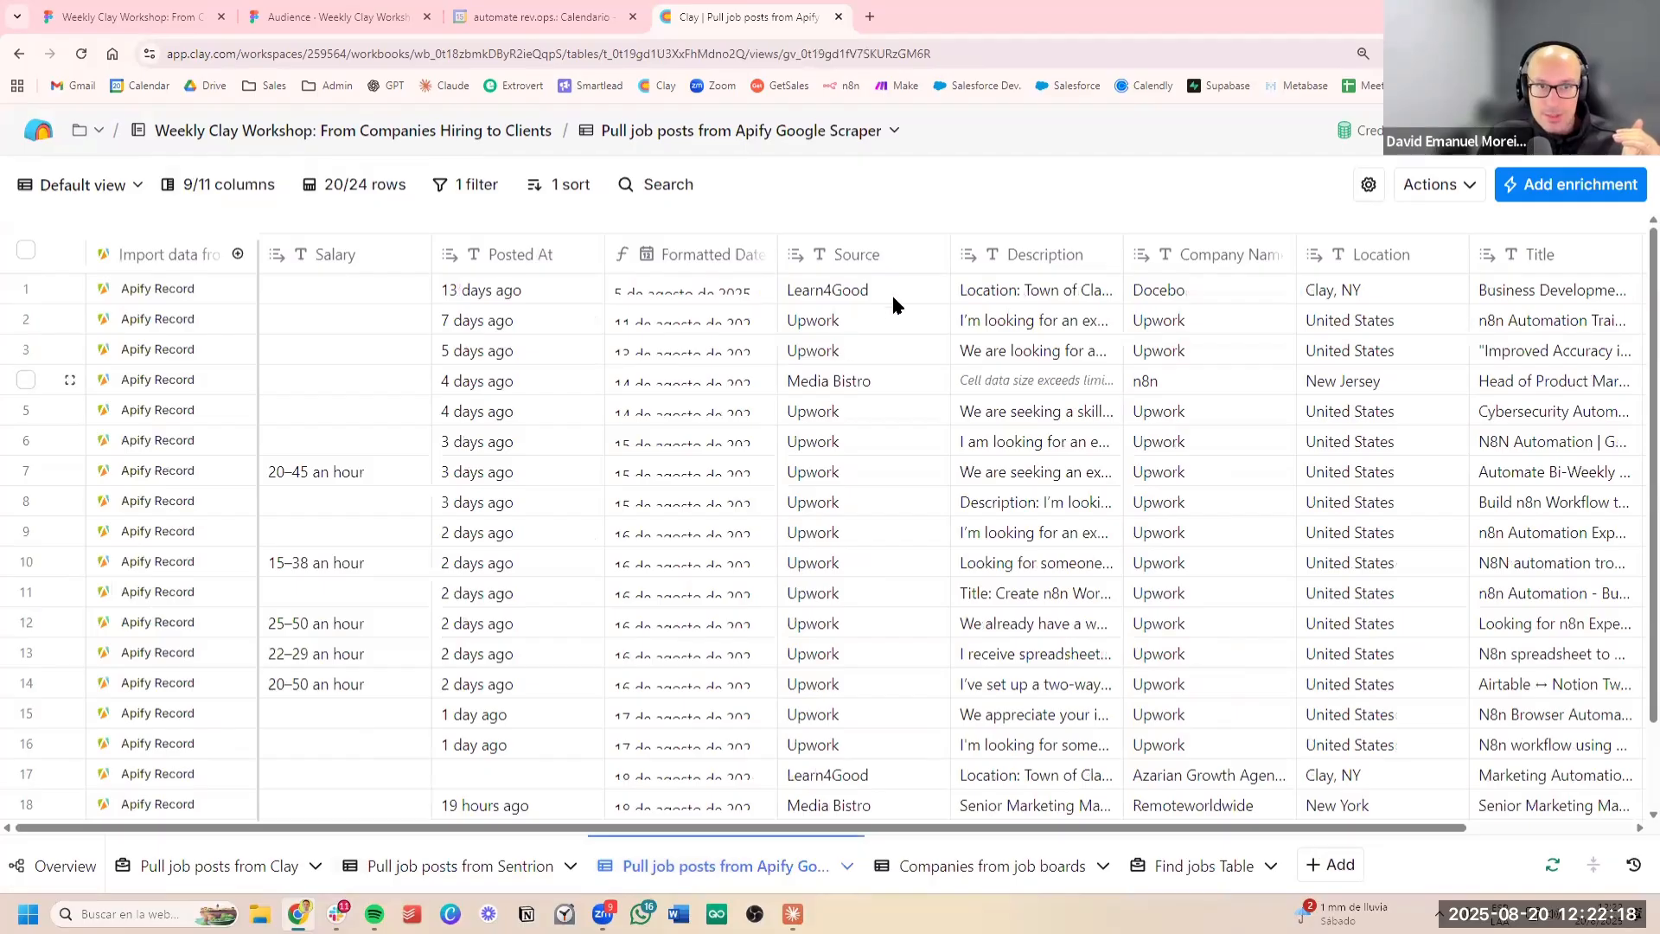
click(890, 292)
drag(893, 452, 951, 622)
scroll(907, 733, down, 1)
drag(906, 732, 891, 510)
scroll(908, 471, up, 2)
click(449, 872)
click(882, 565)
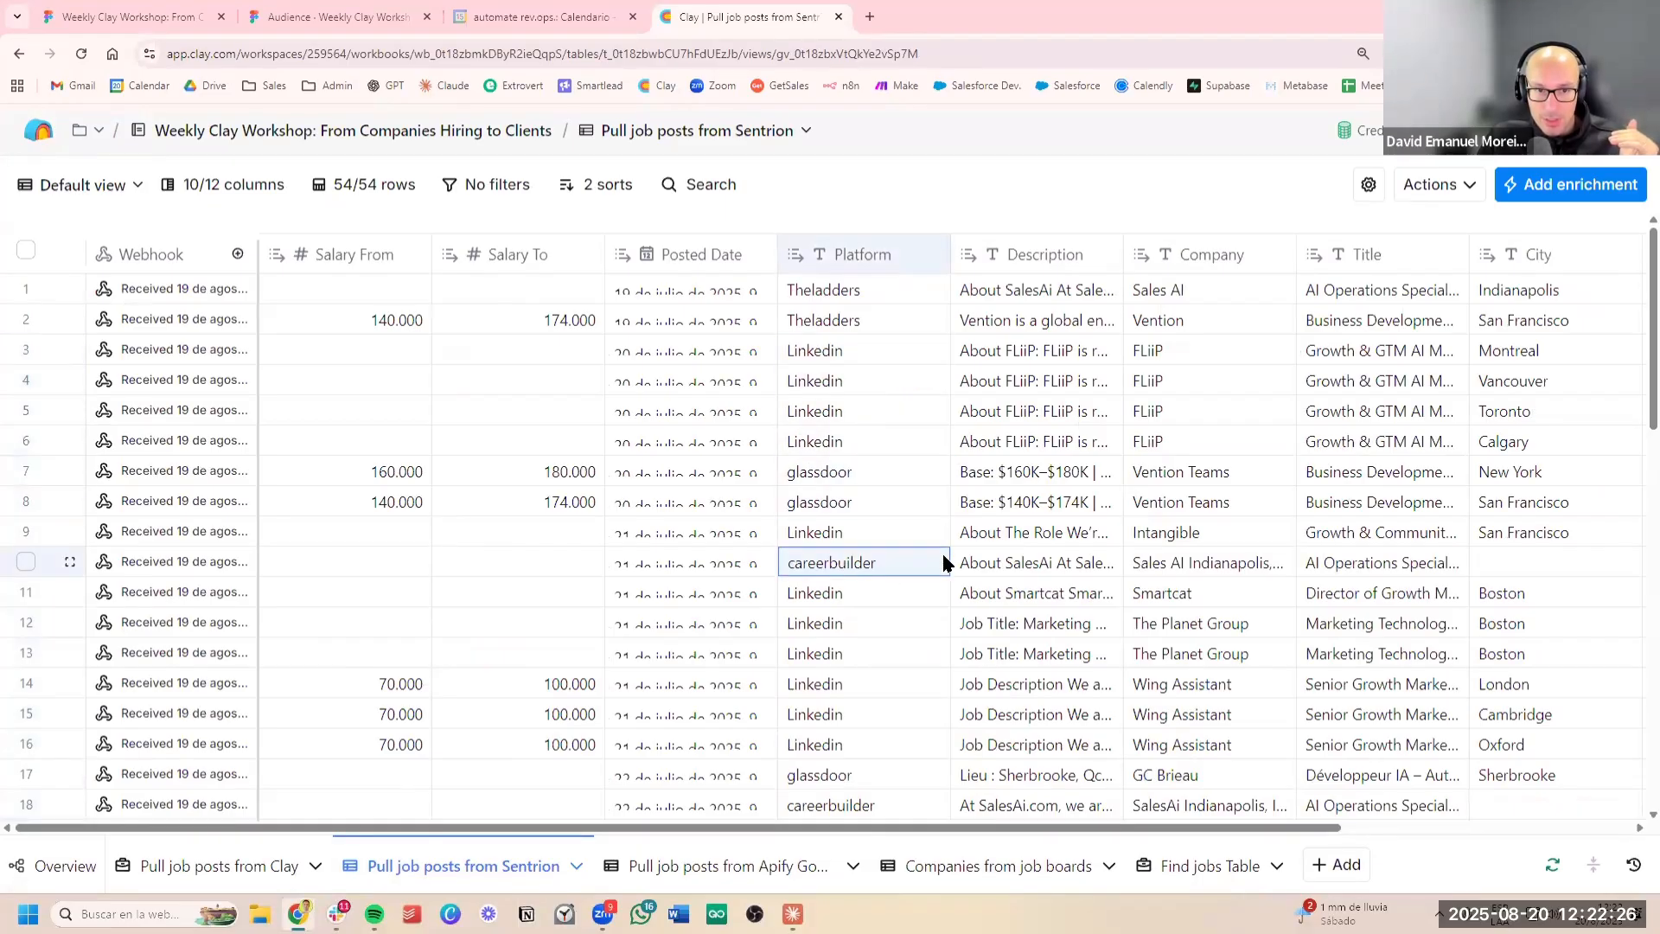
scroll(895, 651, down, 3)
click(881, 707)
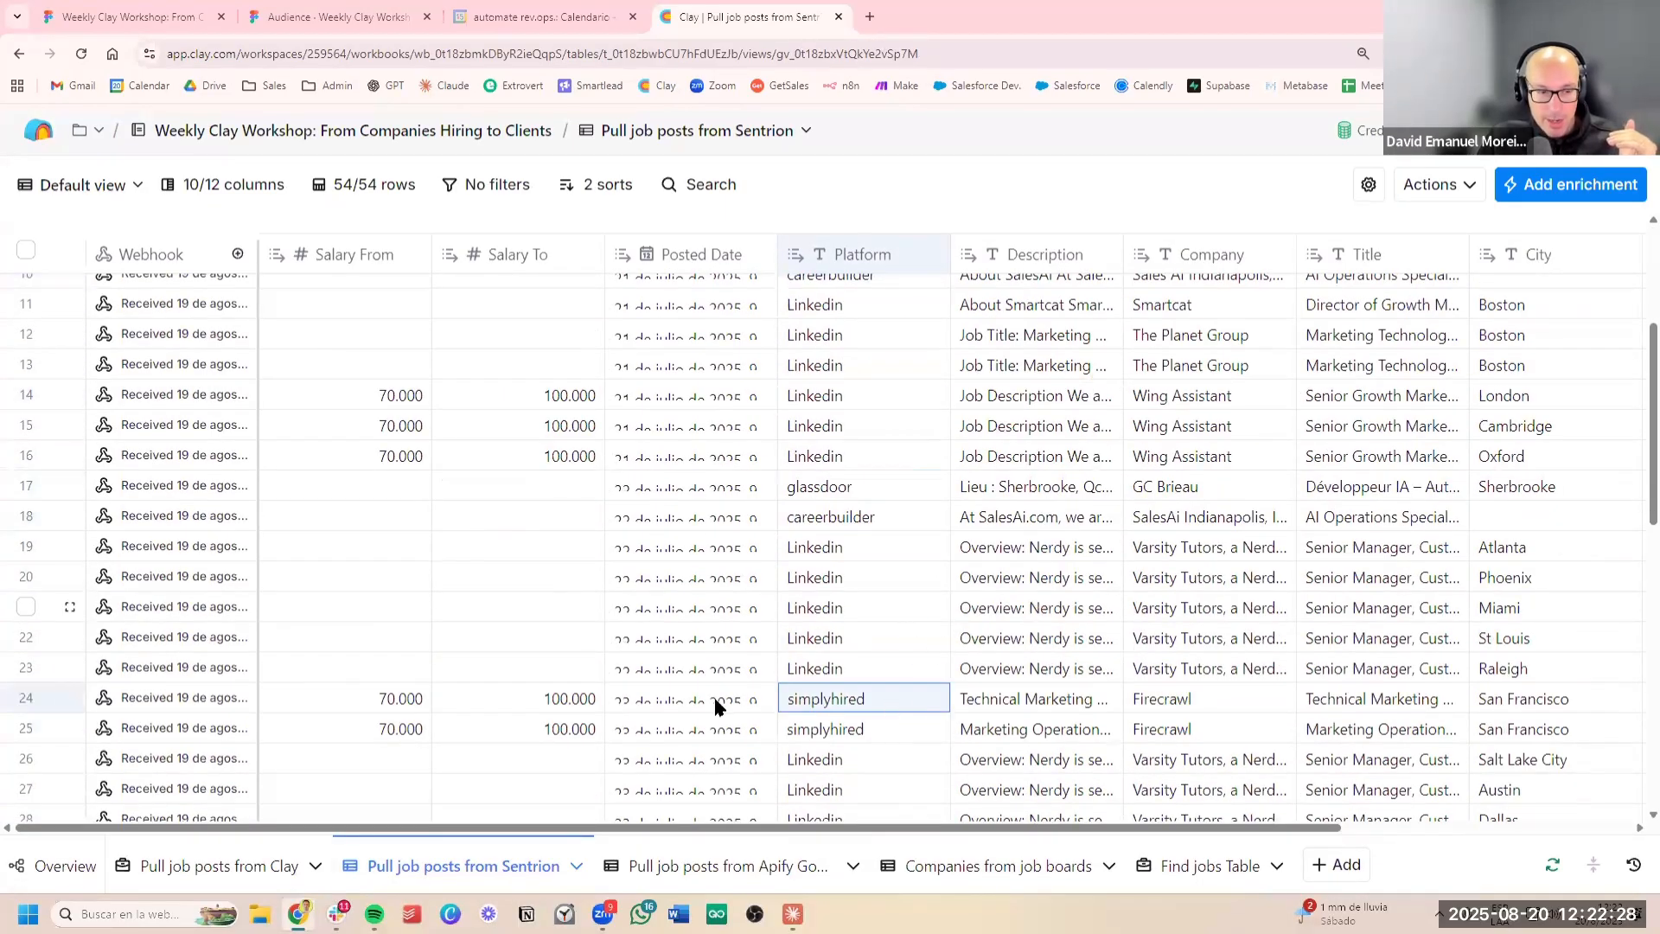
Examine the rows and columns of the "Pull job posts from Clay" table
click(183, 869)
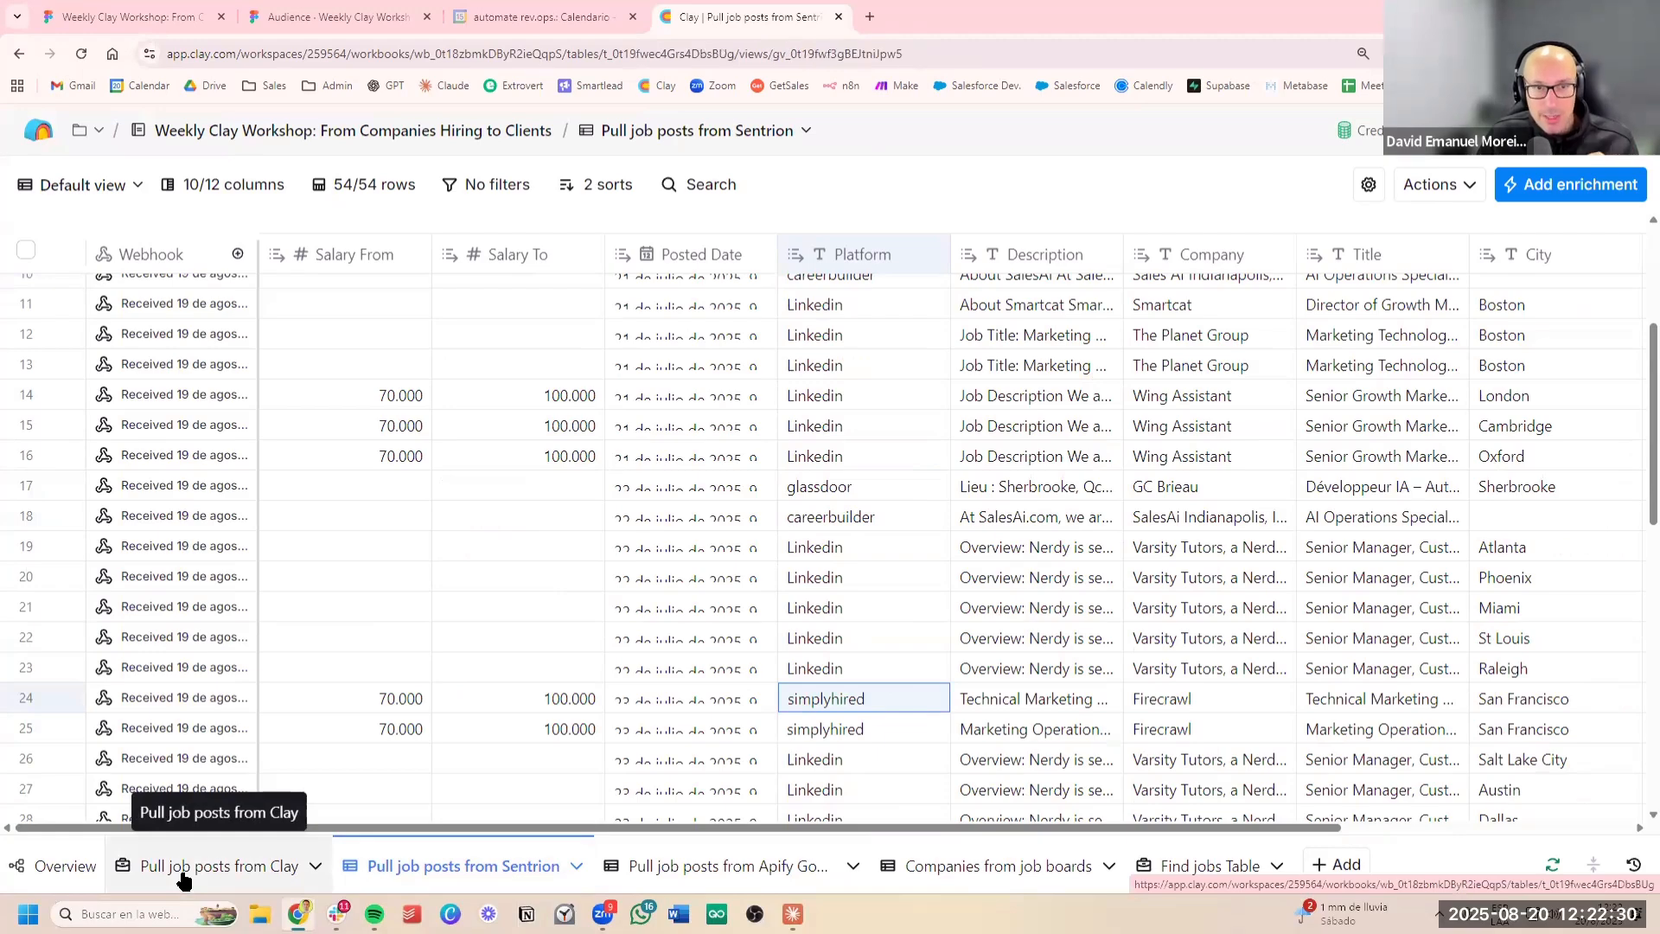
scroll(767, 418, down, 1)
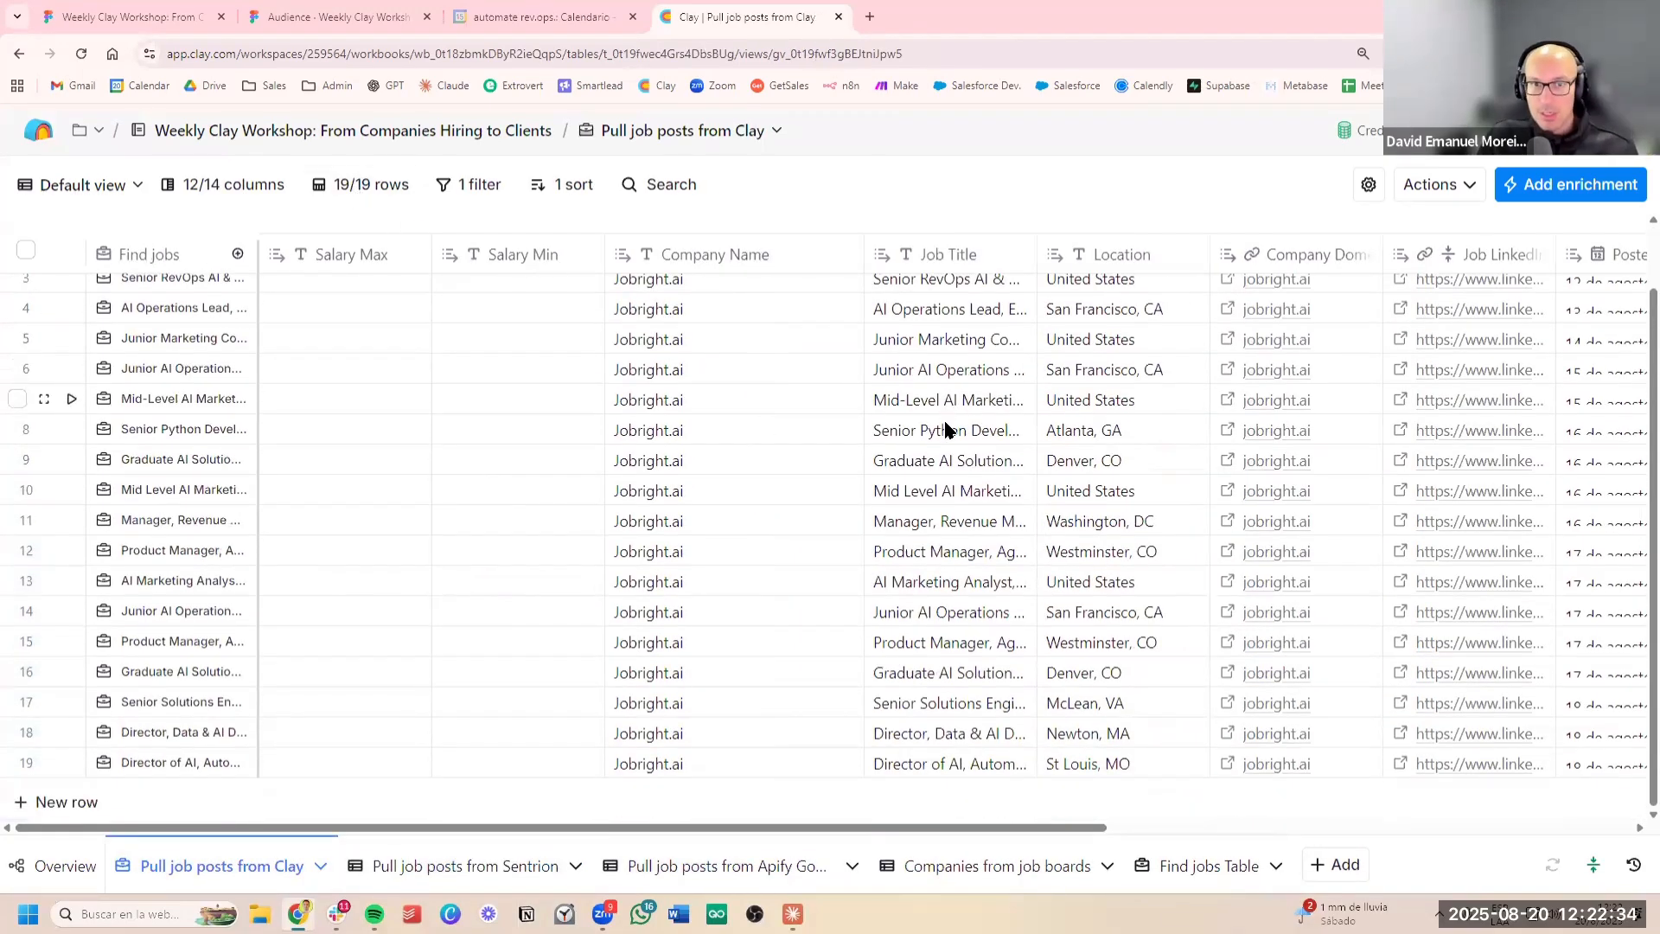
scroll(917, 442, right, 5)
scroll(908, 440, right, 4)
scroll(920, 432, left, 9)
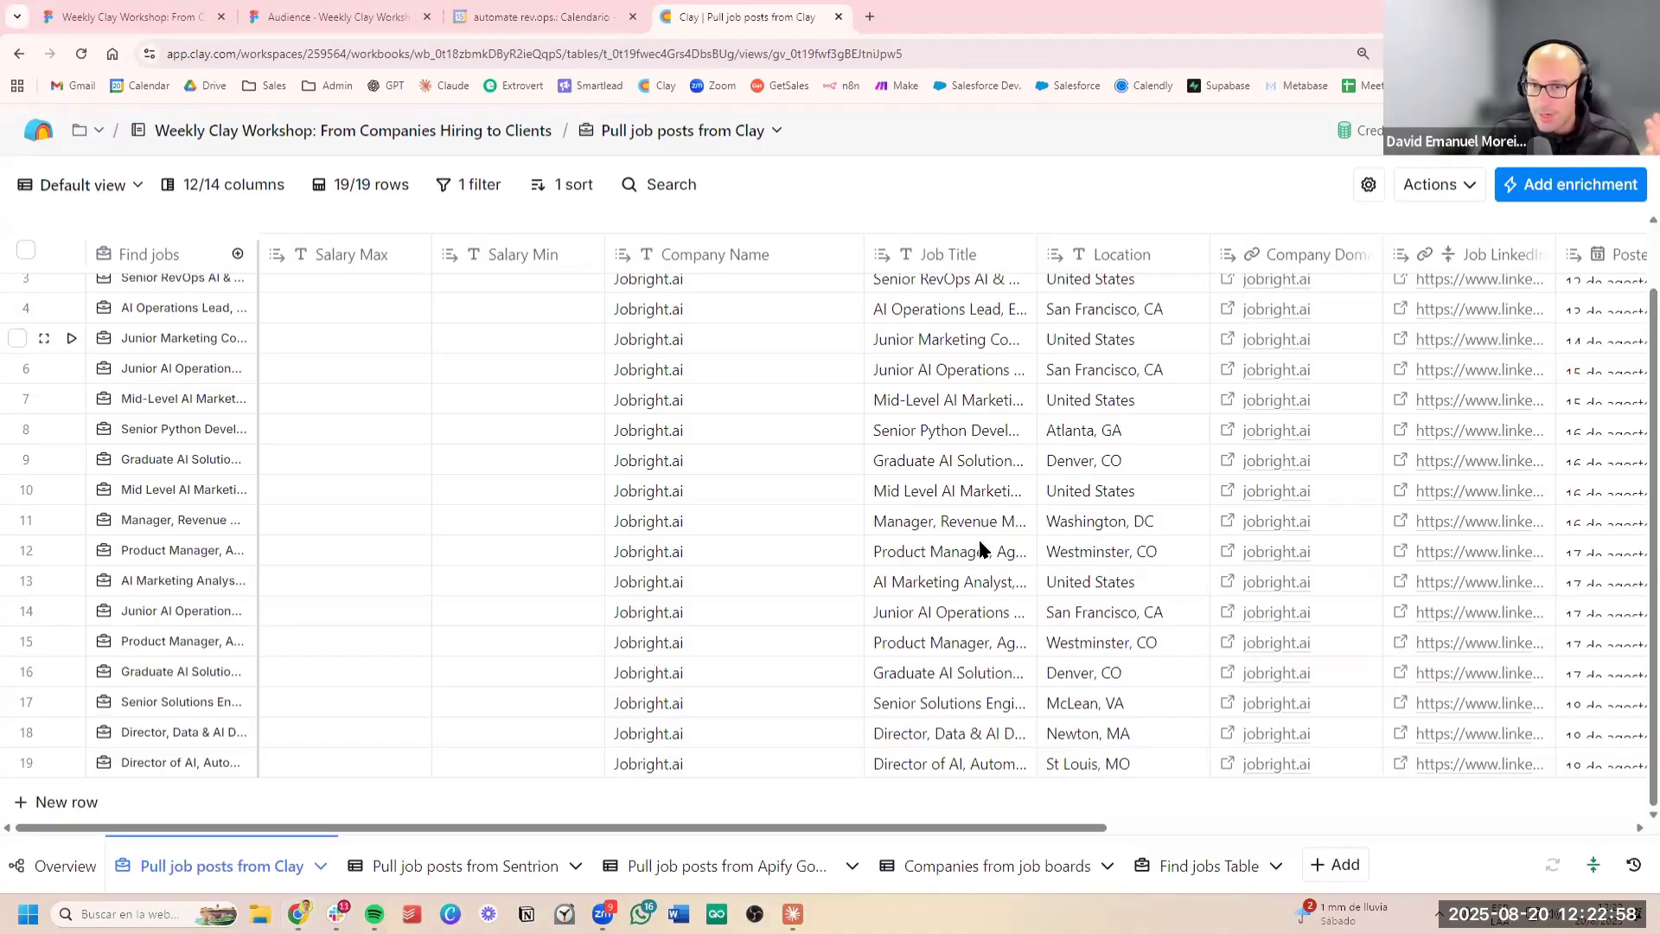
Examine the companies, job titles and locations imported into the Find jobs Table
click(1236, 880)
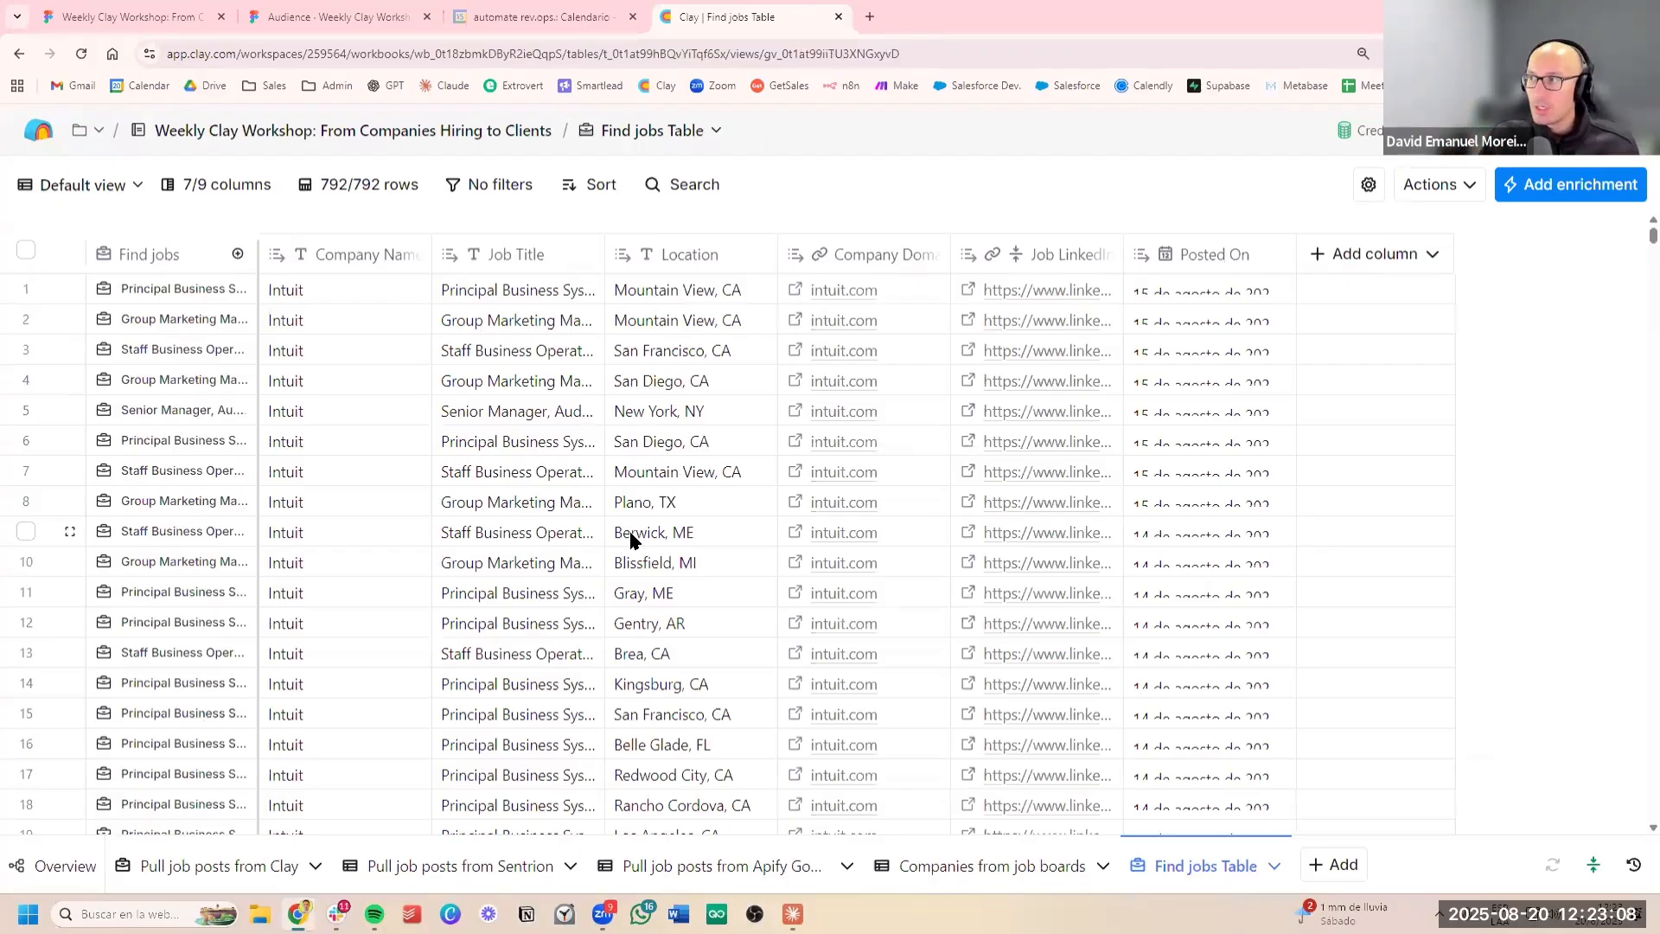
click(699, 475)
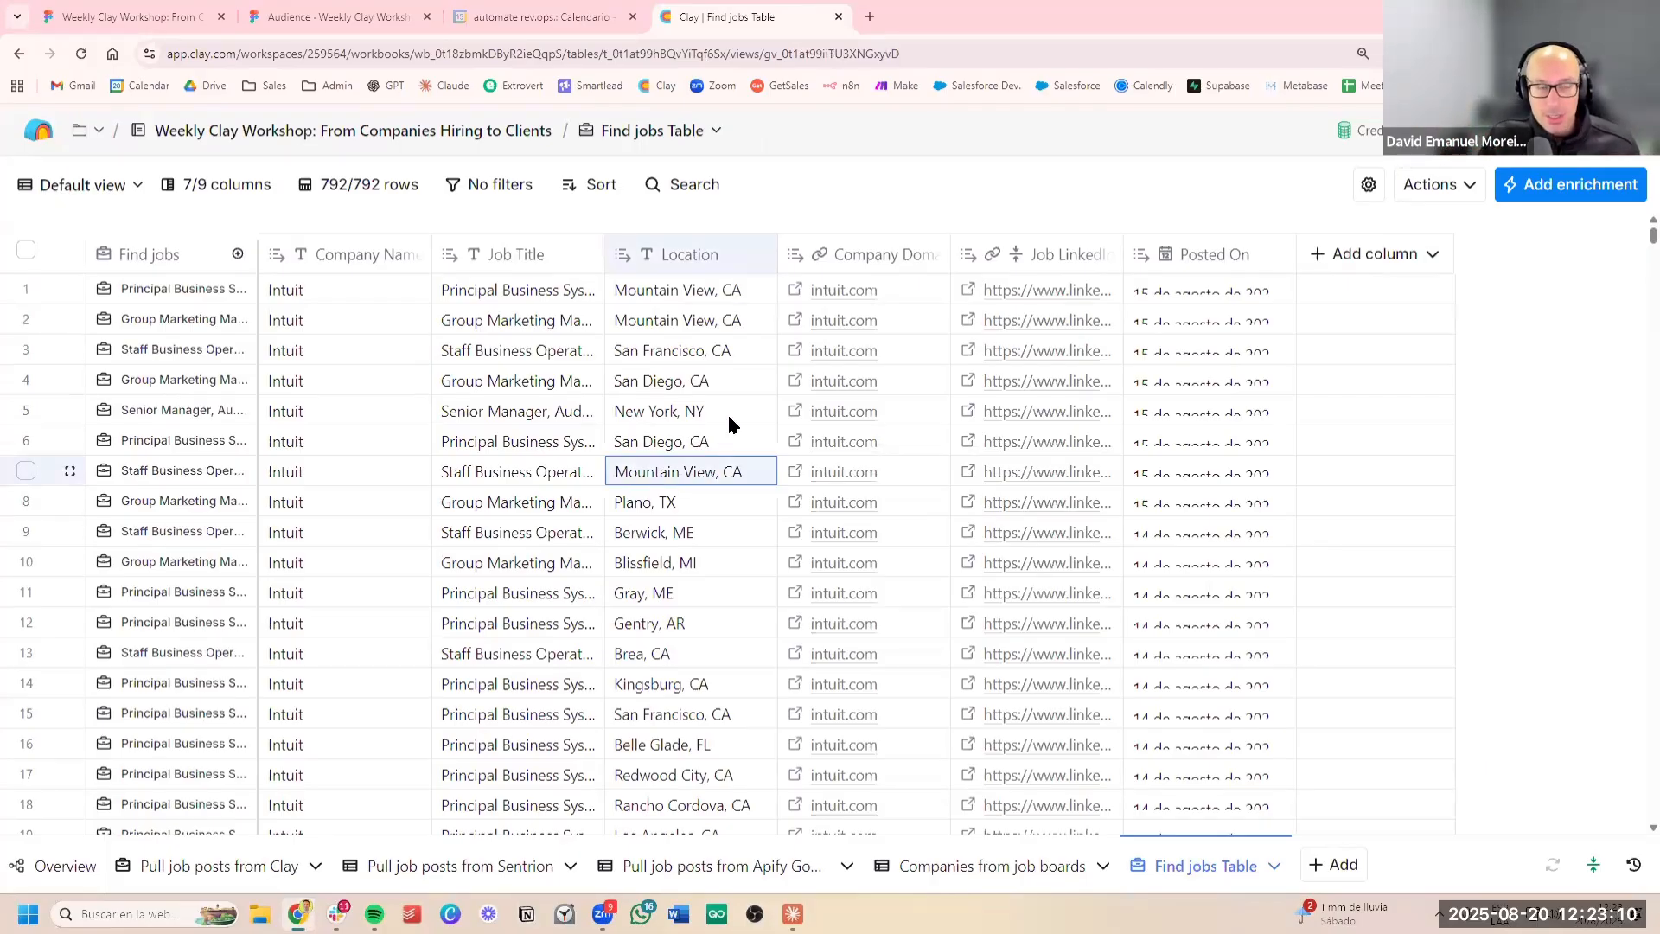
scroll(725, 408, down, 6)
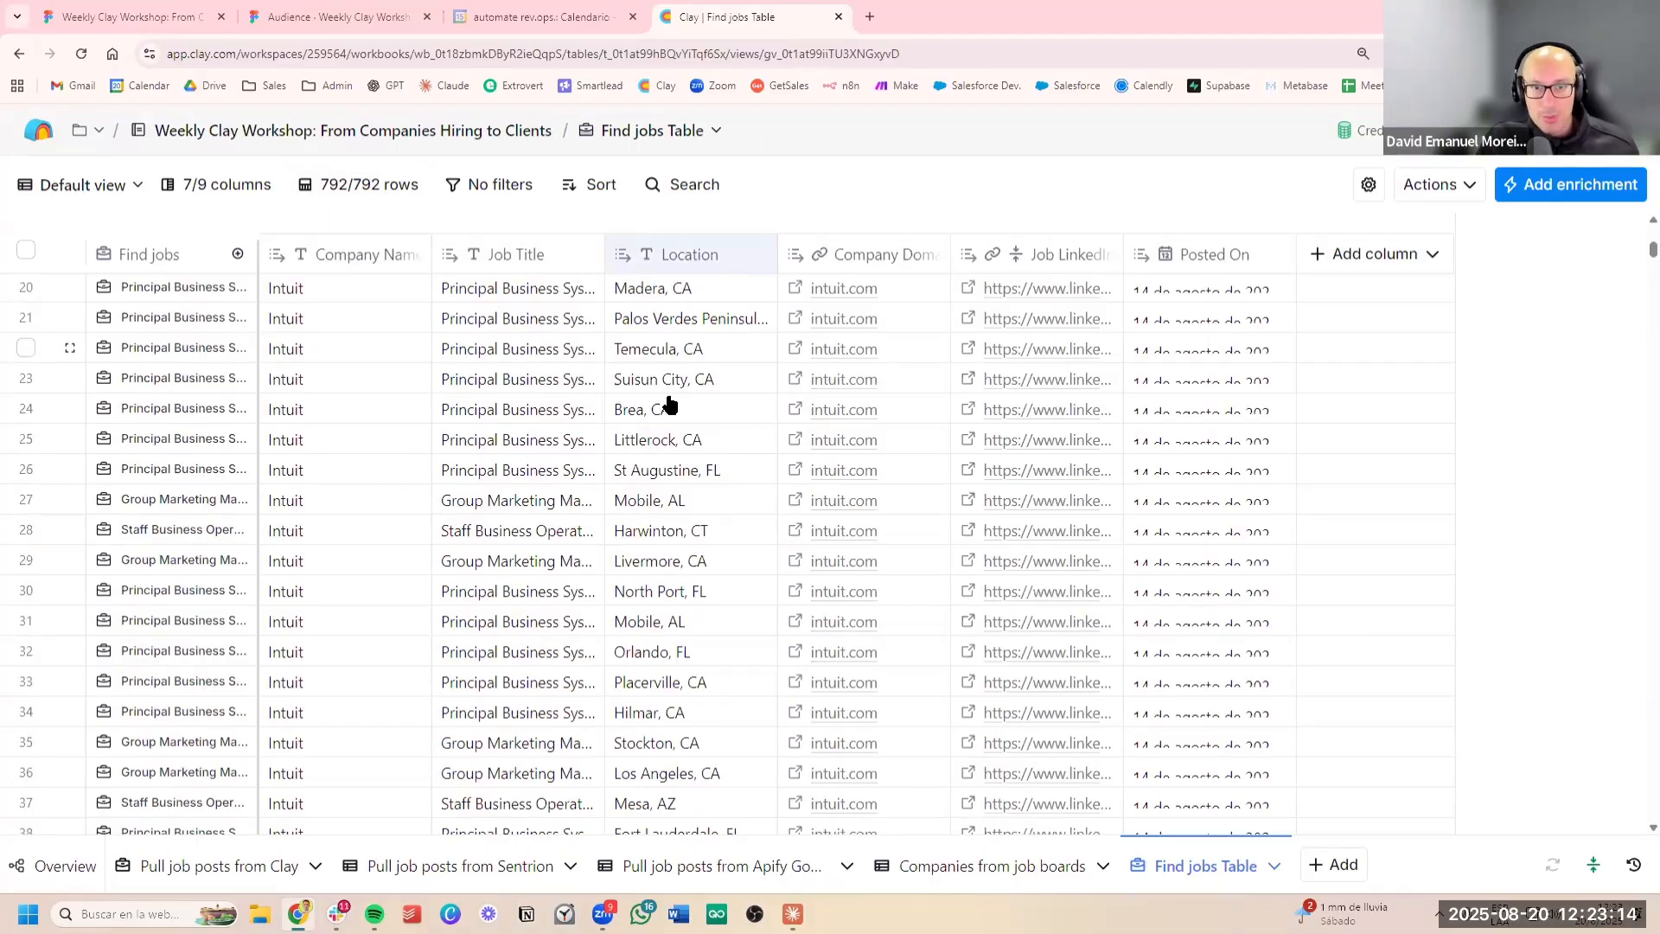
scroll(683, 413, down, 15)
scroll(700, 418, down, 20)
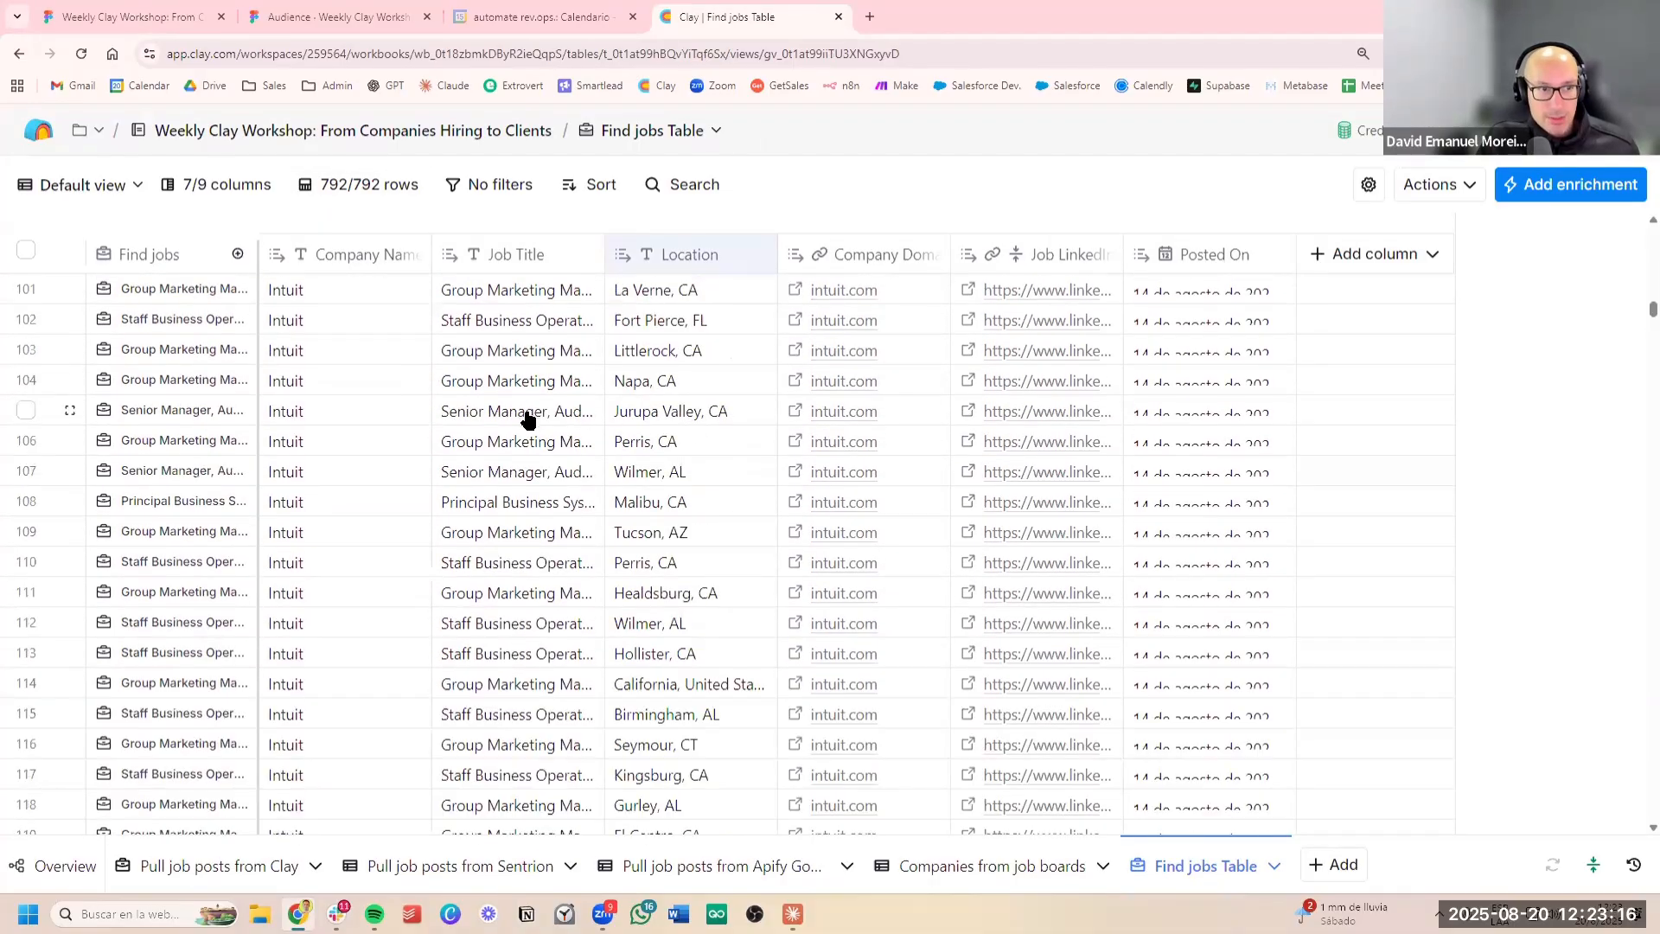
scroll(424, 404, down, 20)
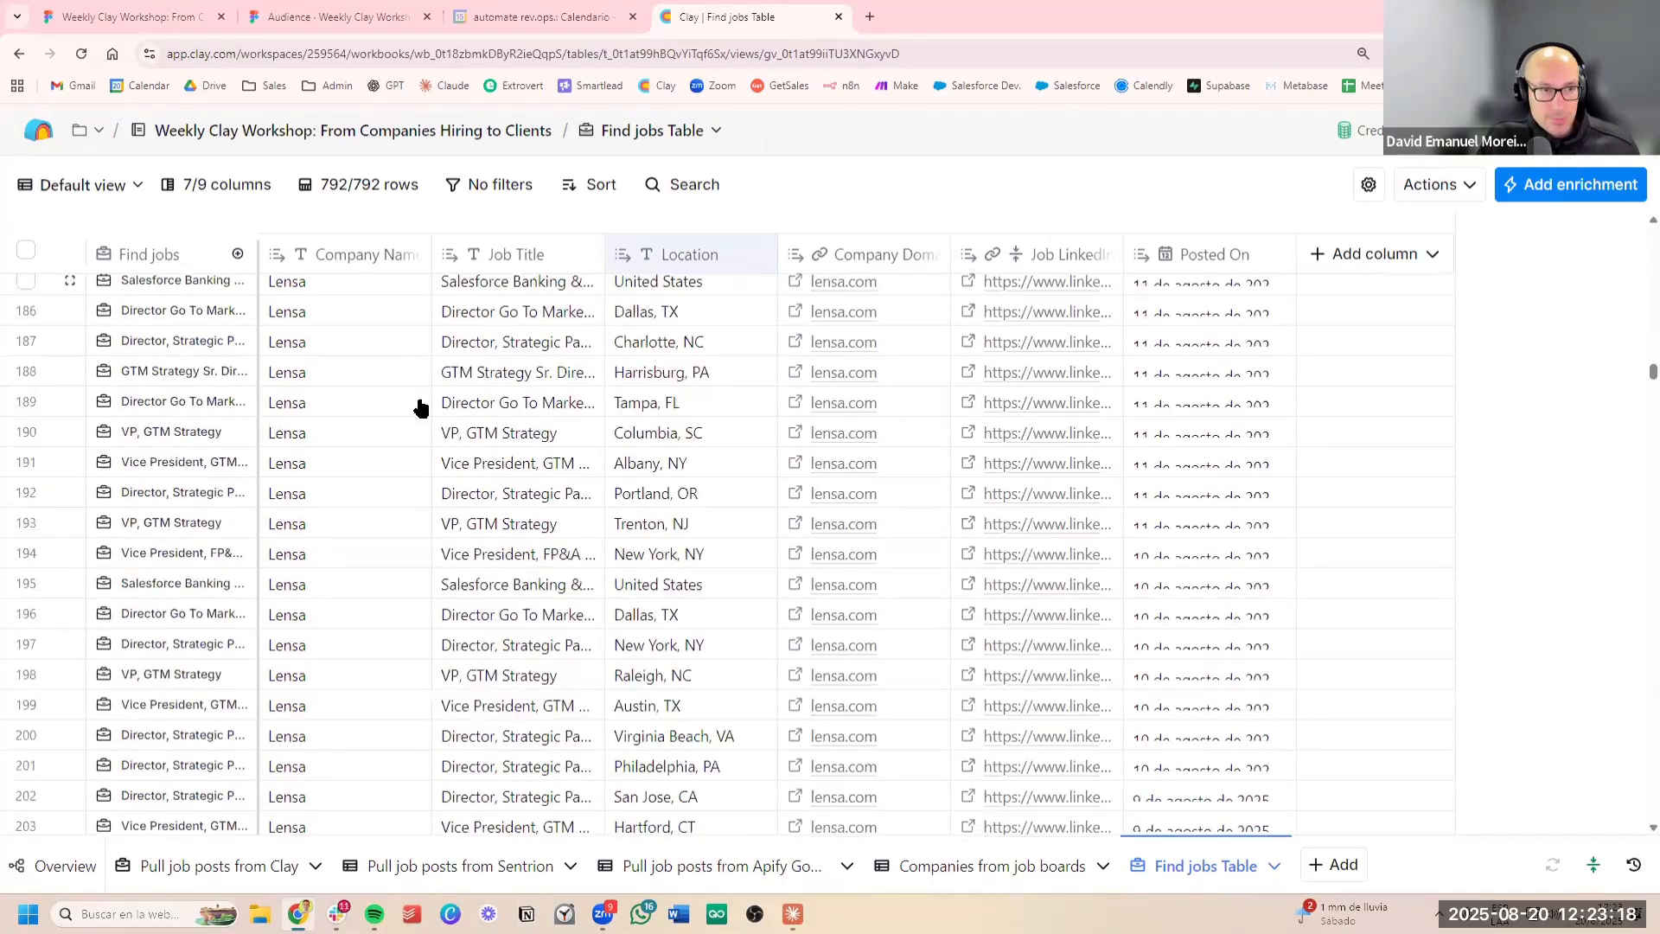
scroll(380, 528, down, 15)
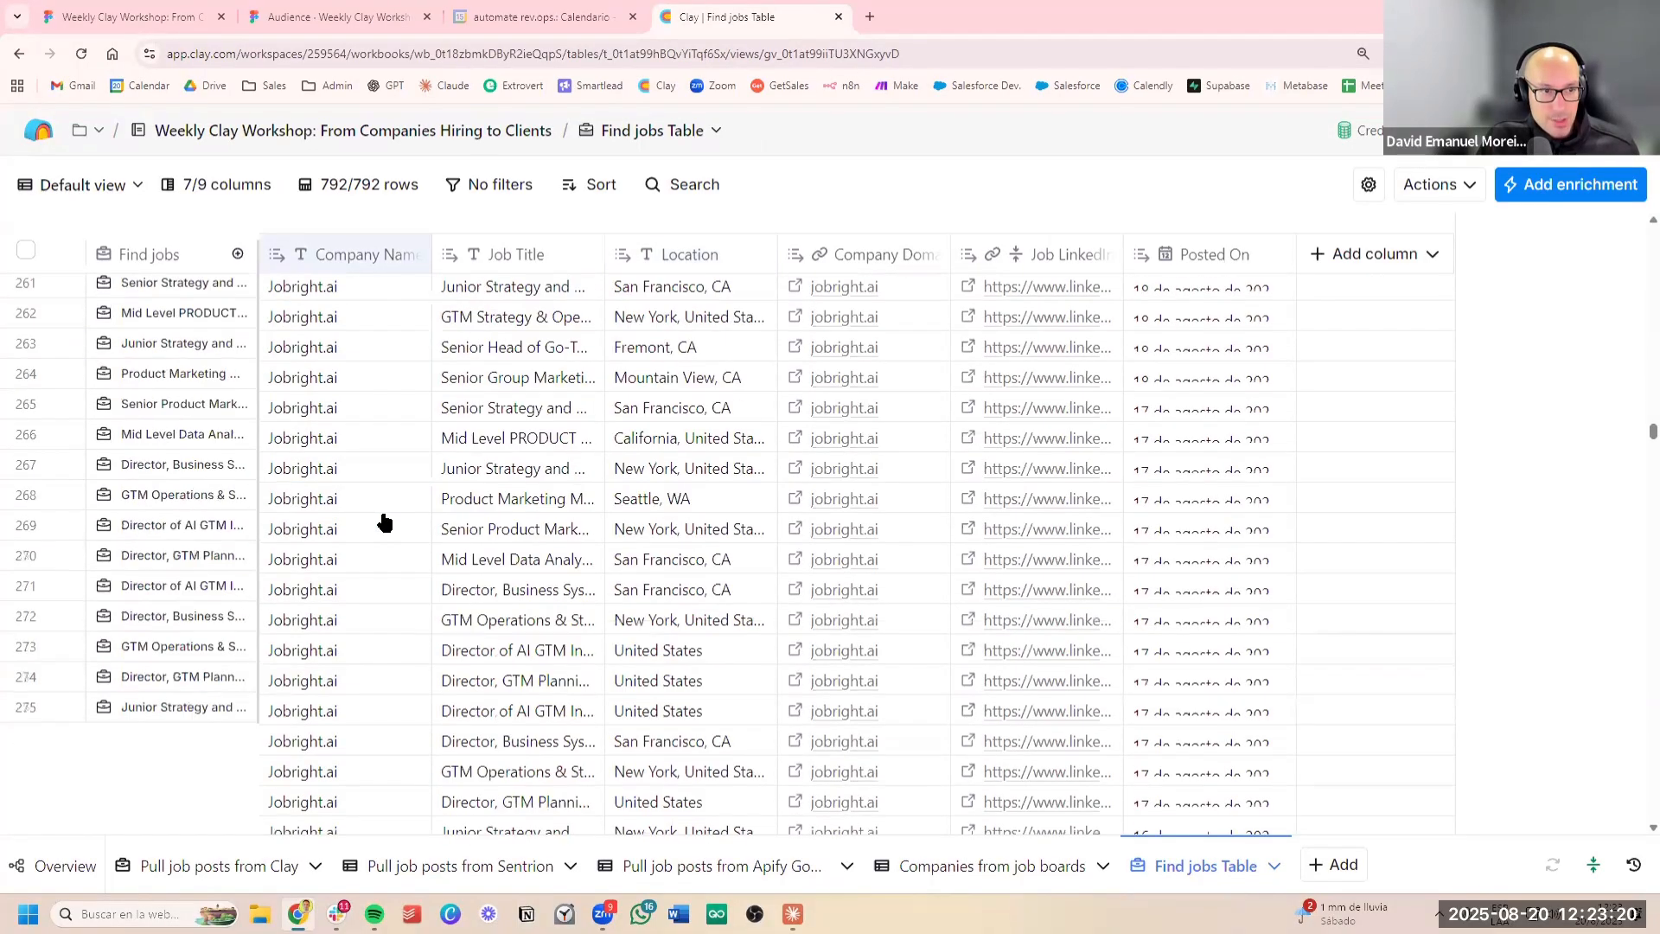
scroll(385, 510, down, 16)
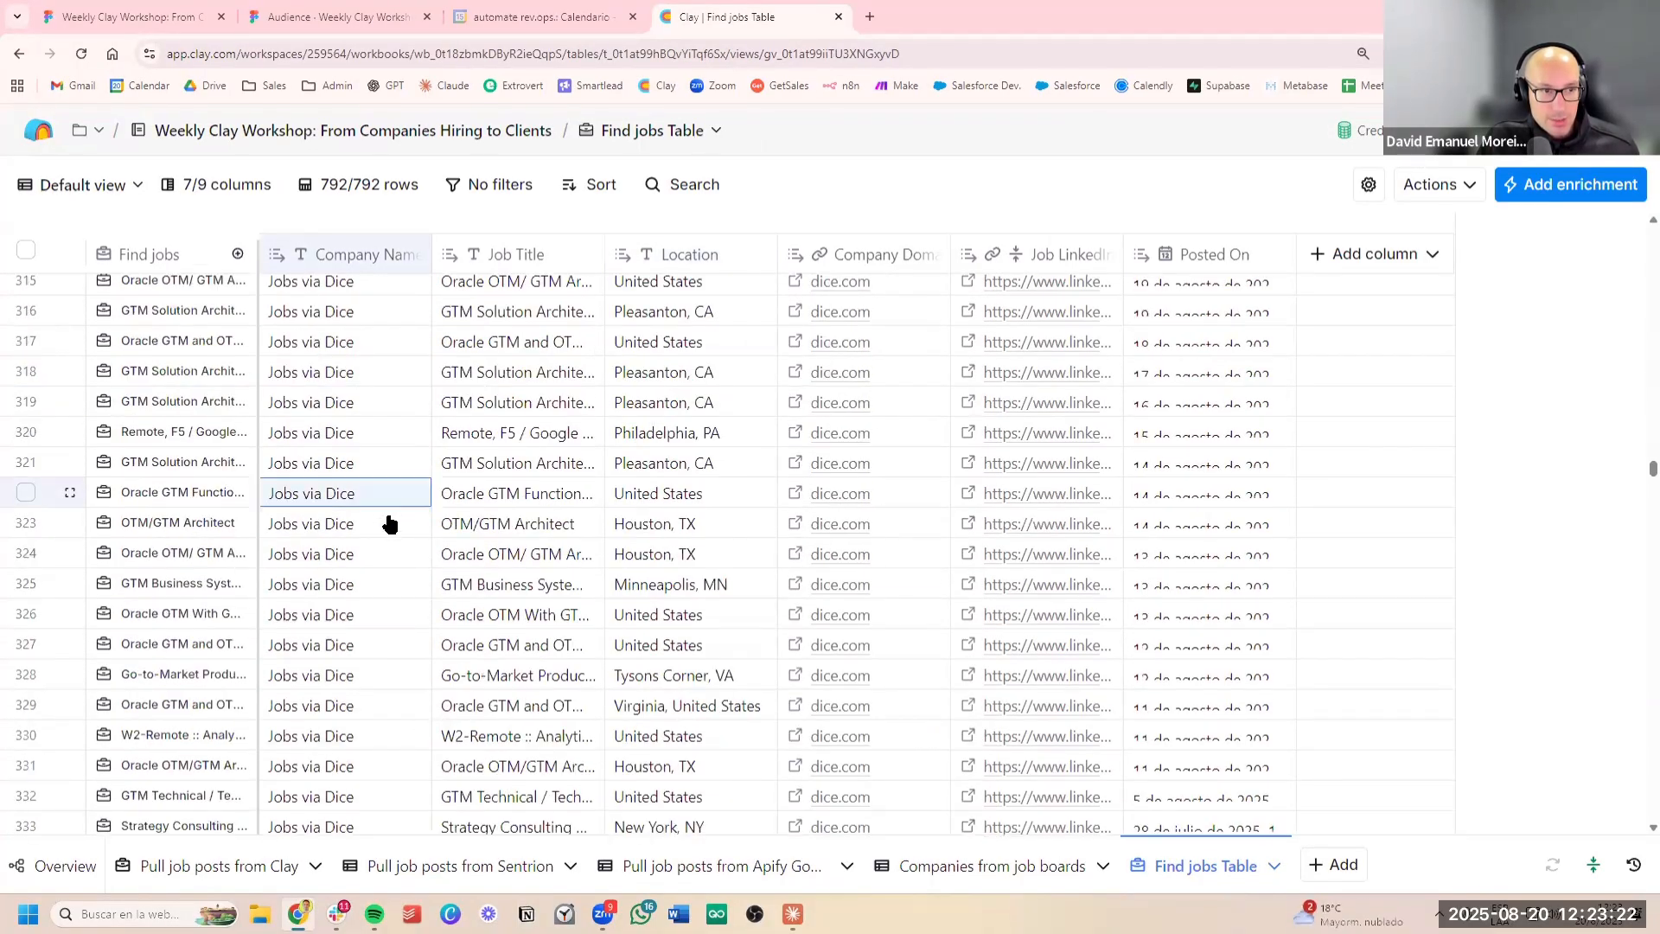
click(369, 372)
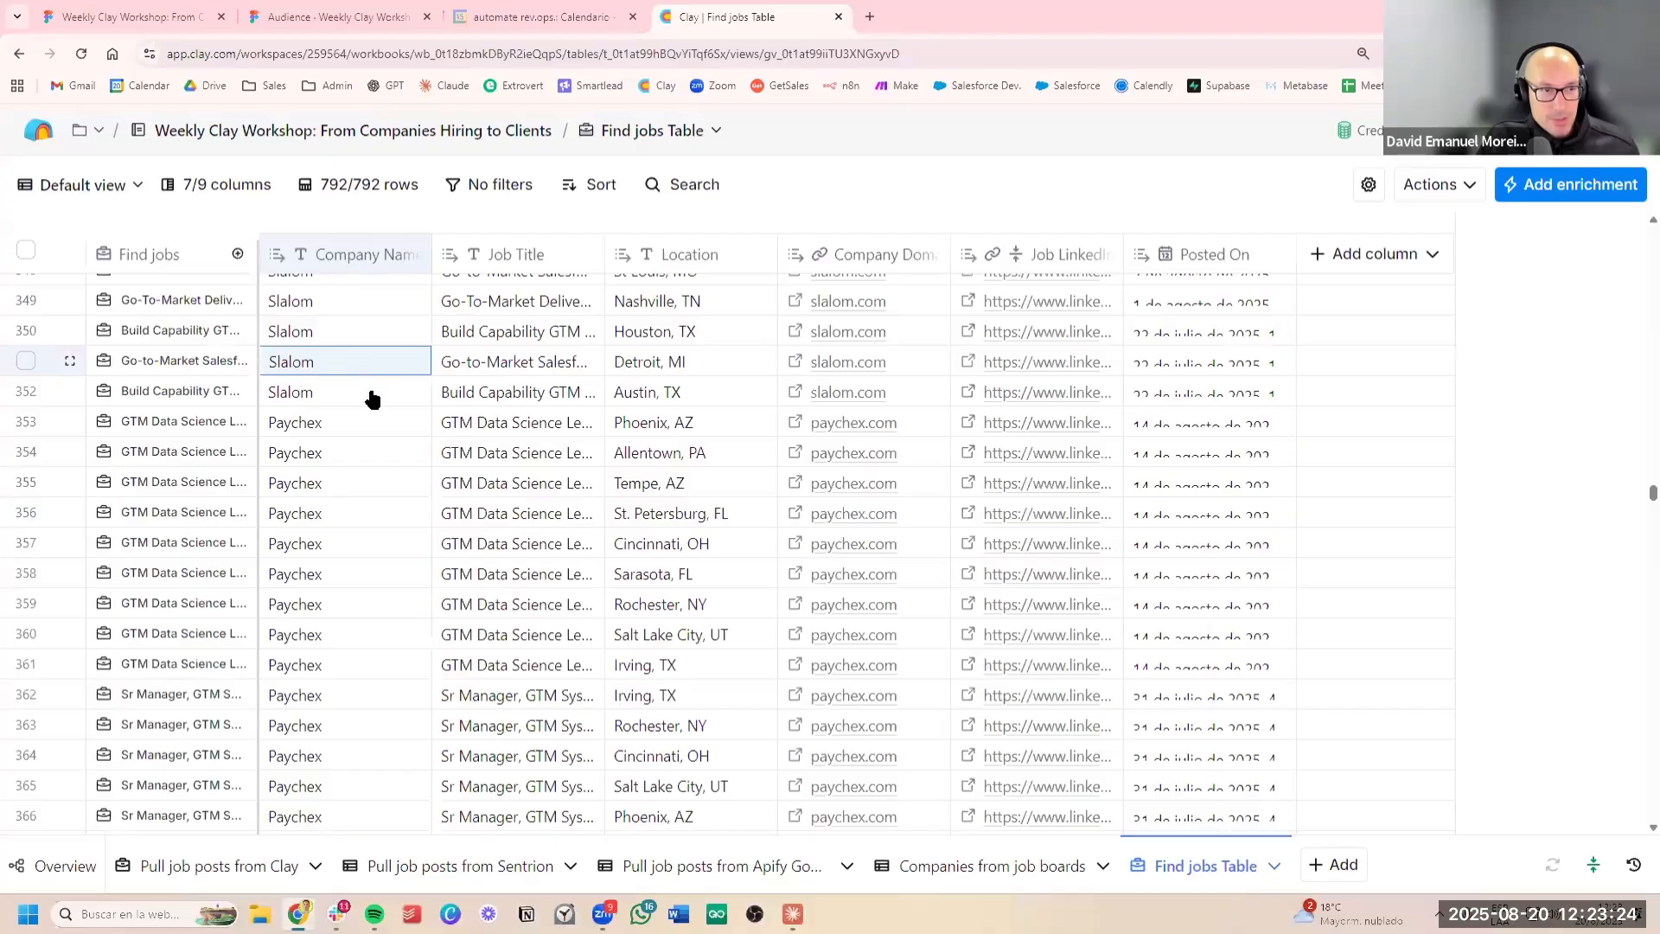
Look through the remaining companies and job titles in the Find jobs Table down to its last row
scroll(367, 433, down, 1)
scroll(363, 468, down, 20)
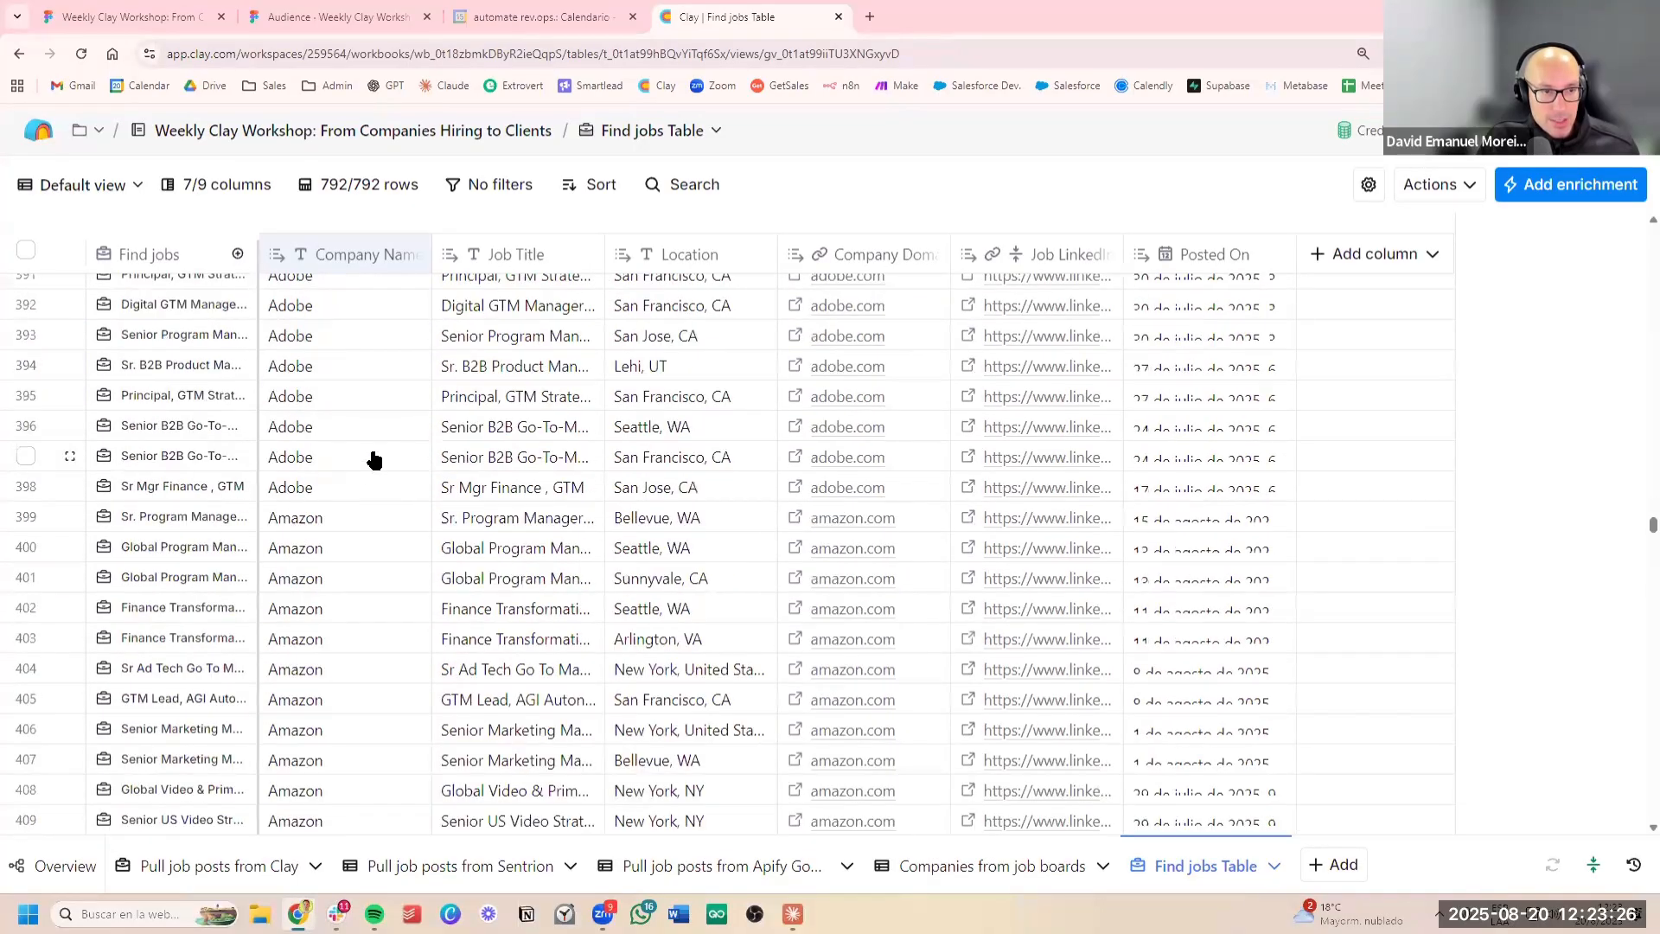
scroll(380, 471, down, 20)
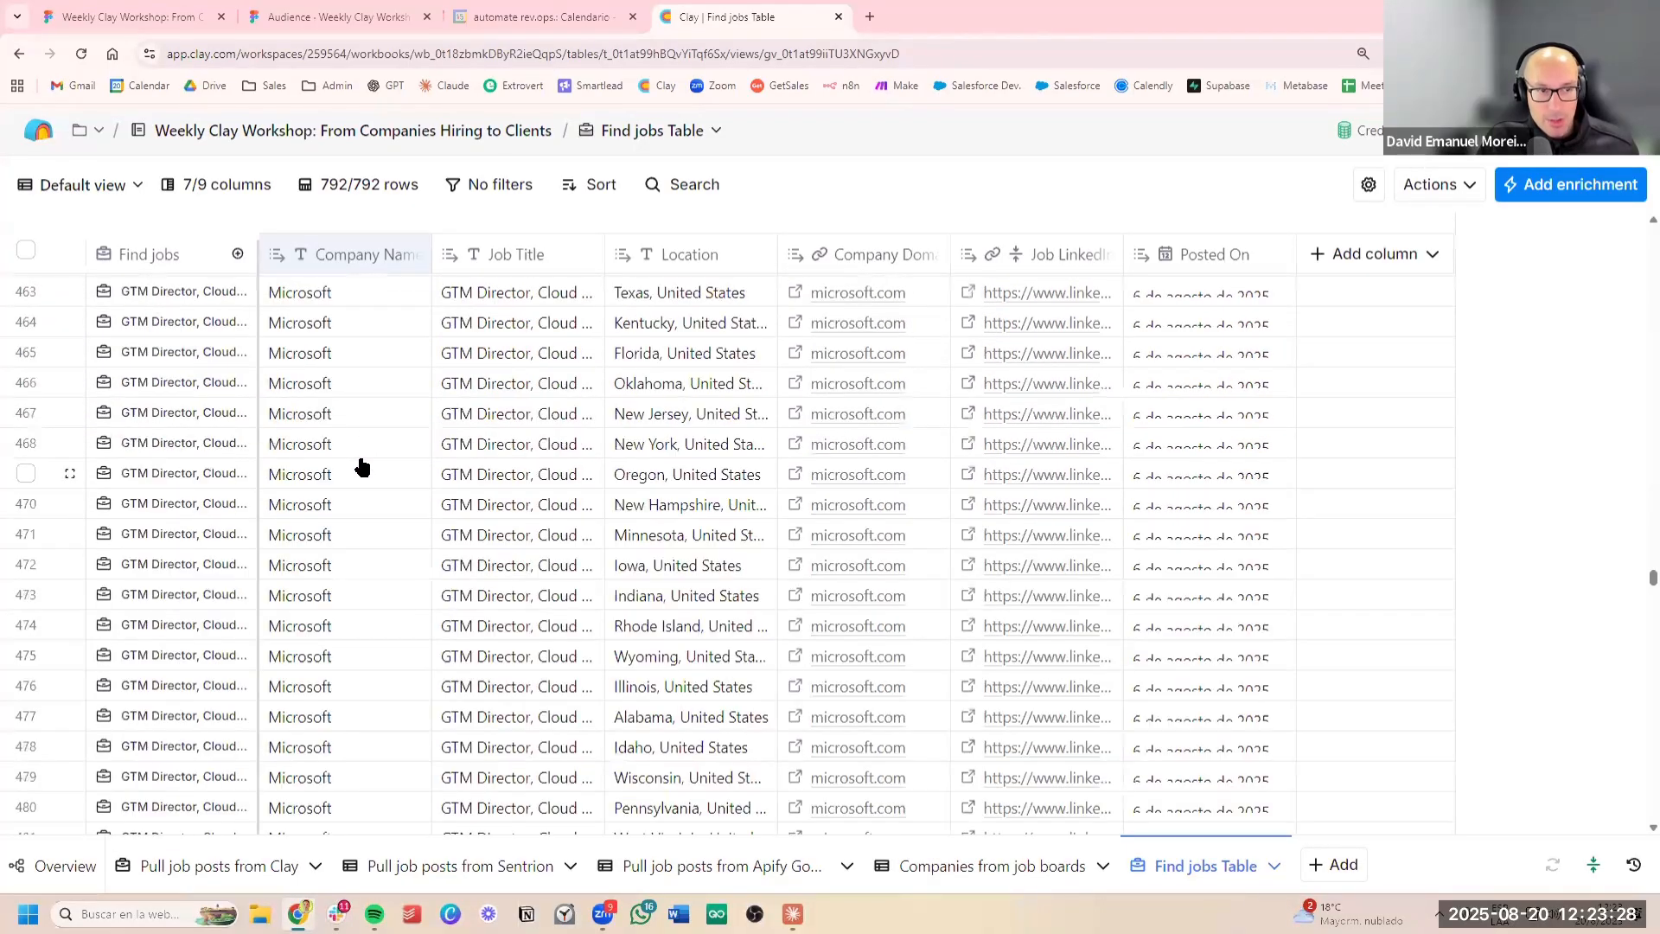
scroll(402, 471, down, 20)
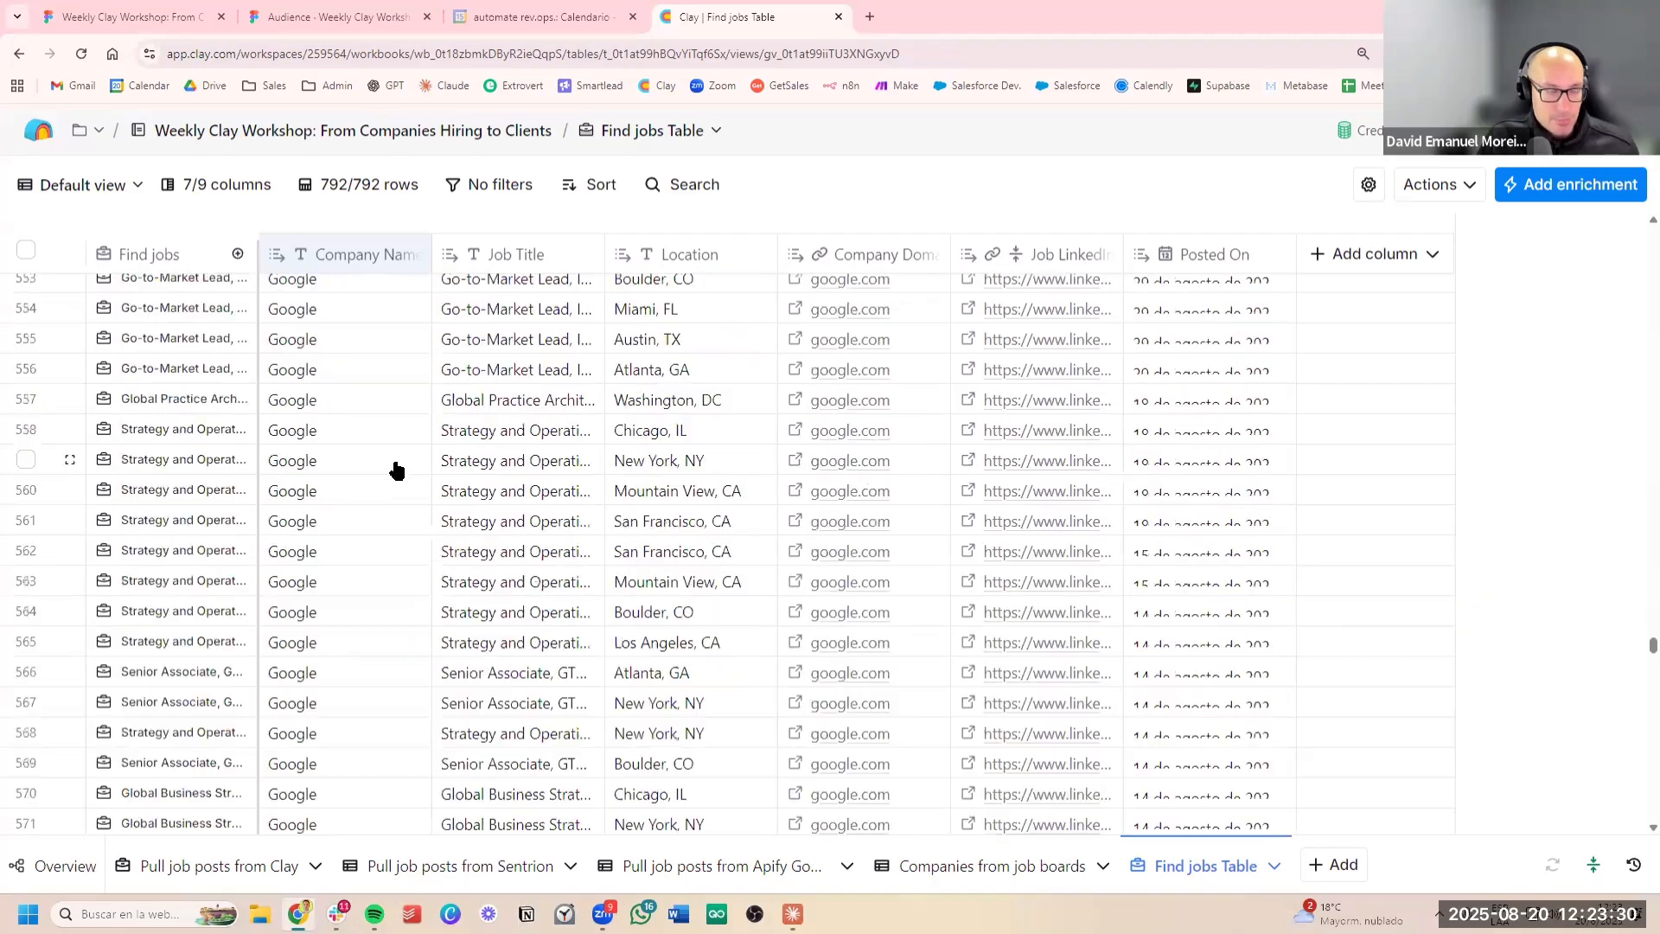
scroll(402, 443, down, 20)
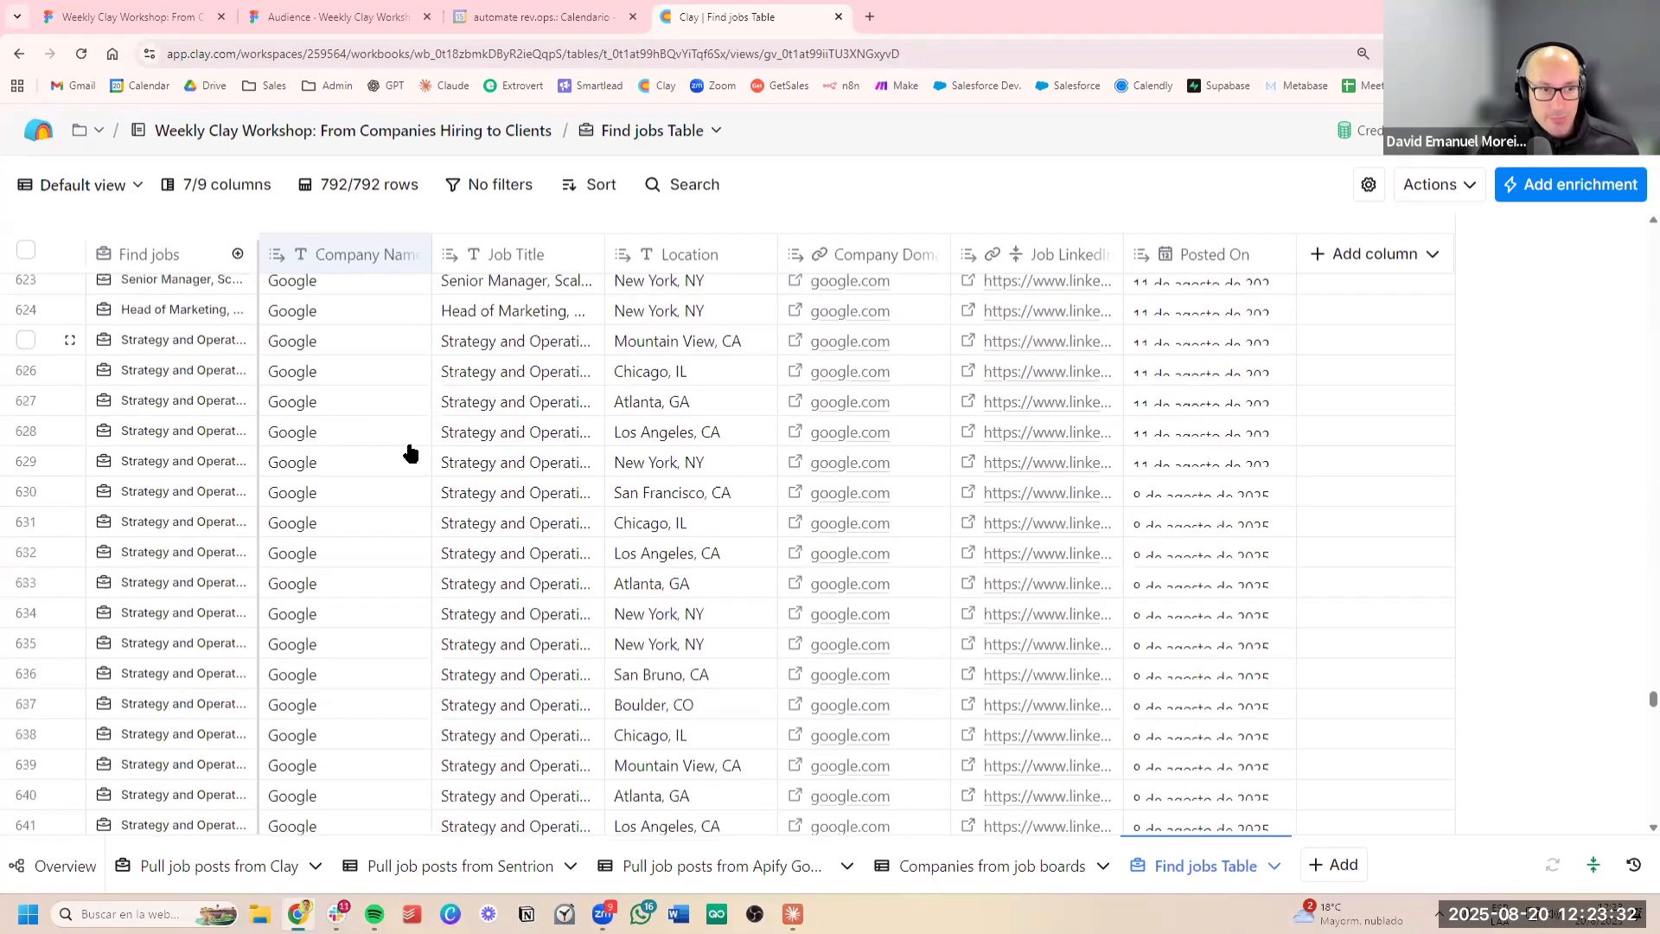
scroll(410, 443, down, 18)
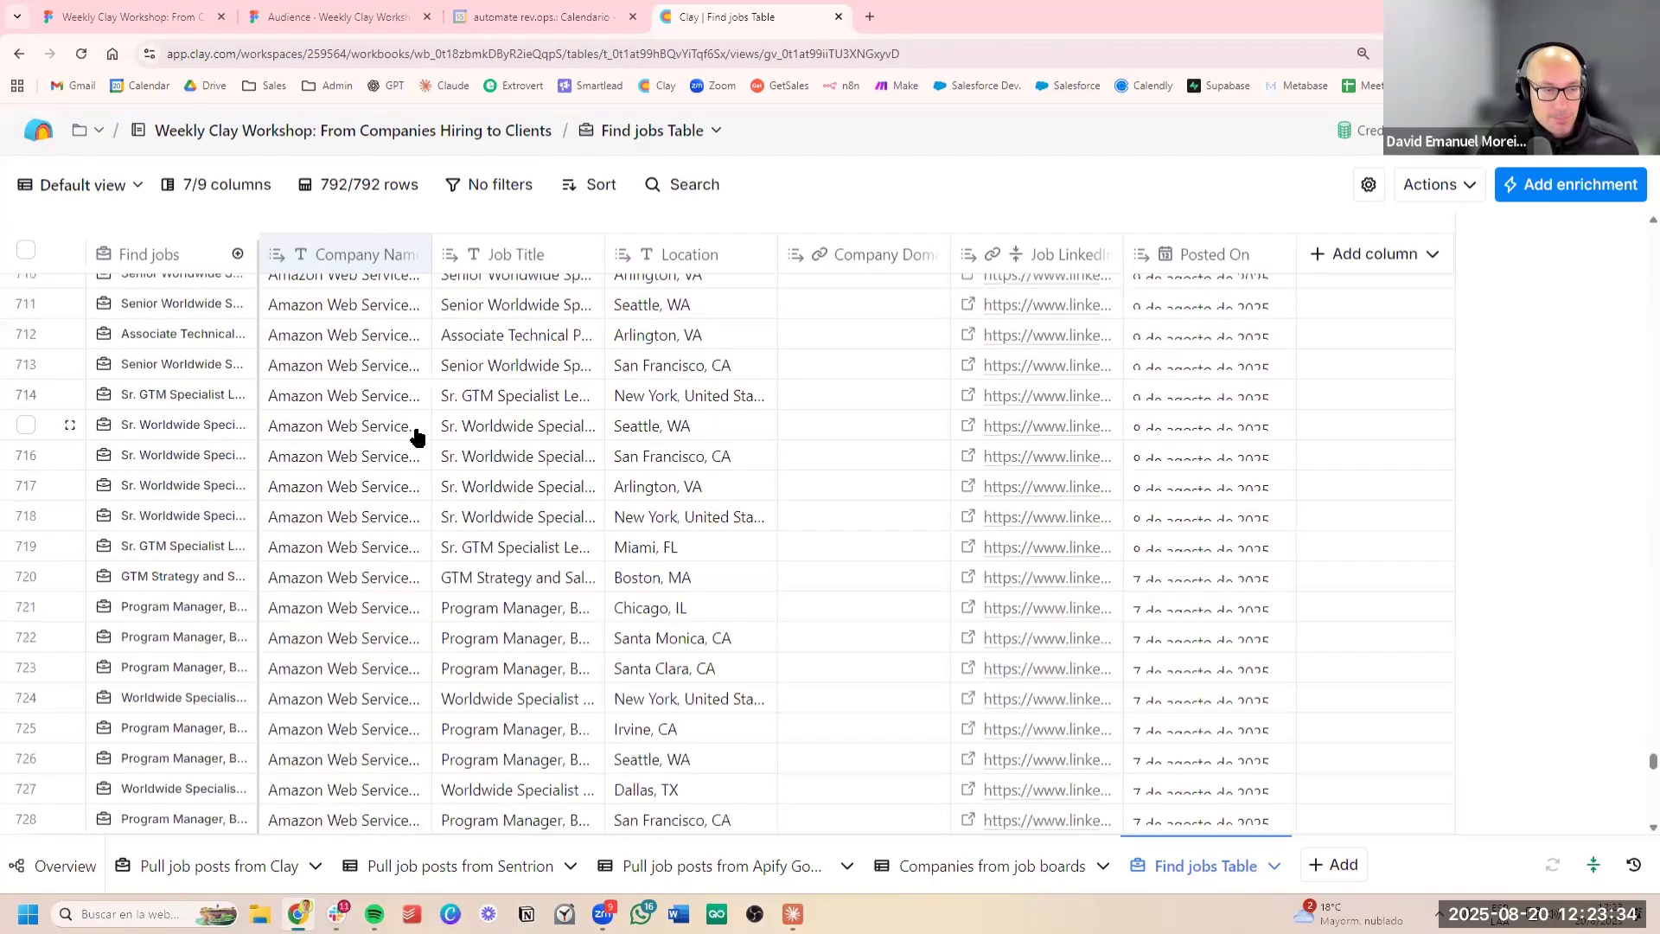
click(555, 401)
scroll(556, 405, down, 5)
click(360, 481)
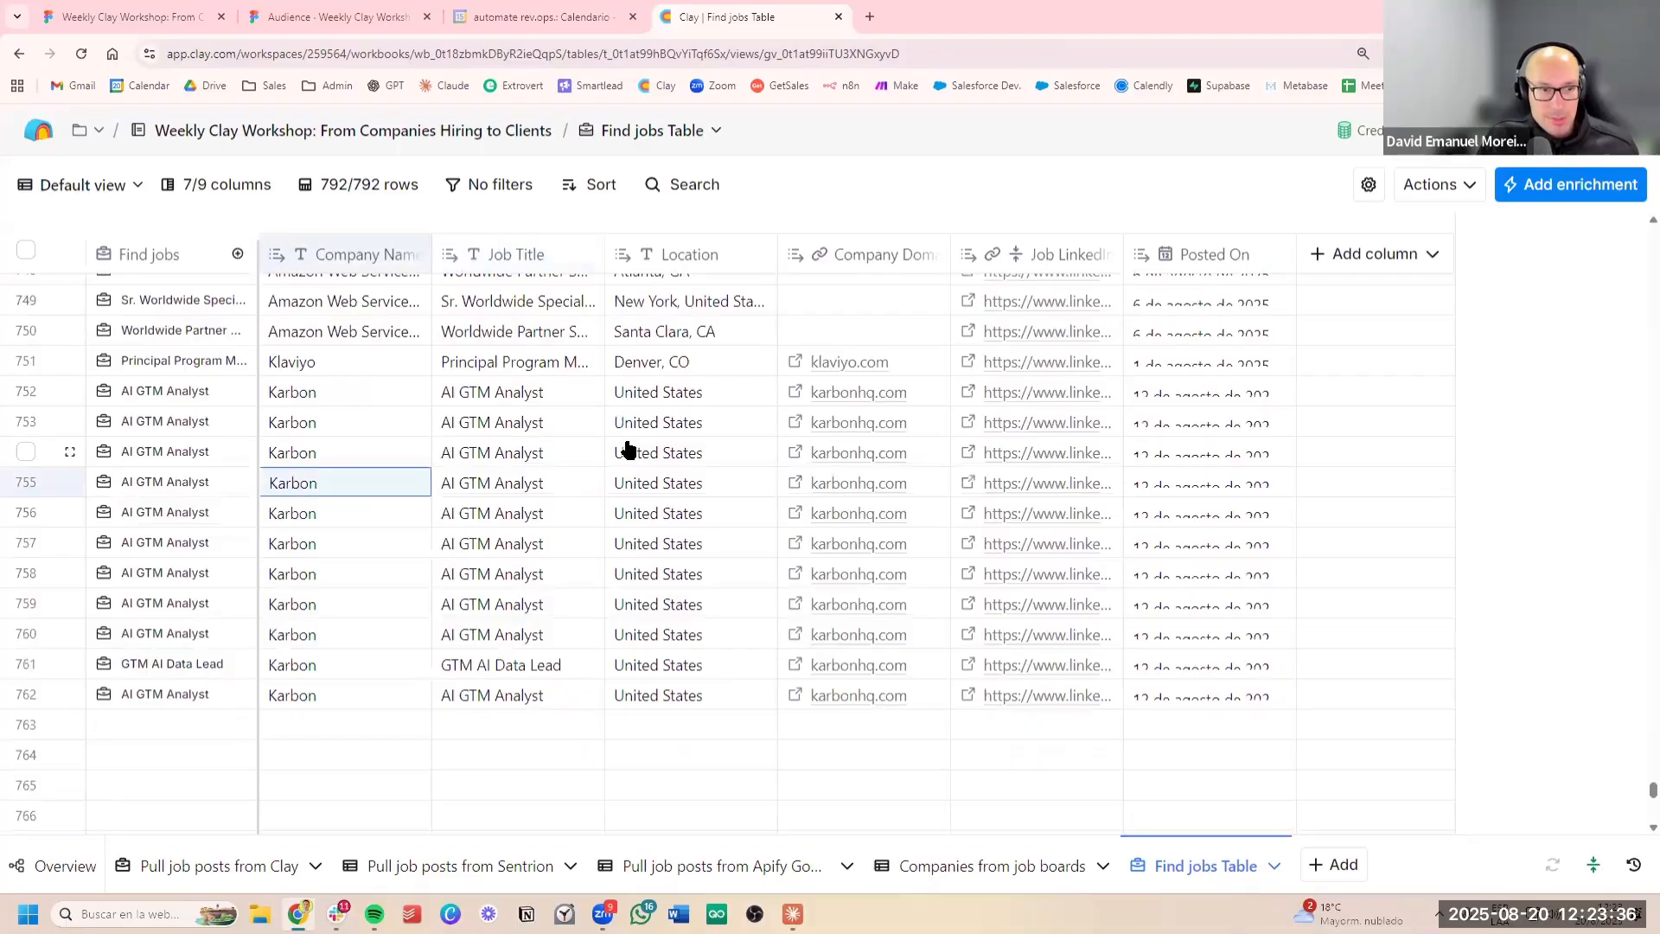
scroll(609, 442, down, 5)
scroll(389, 544, down, 3)
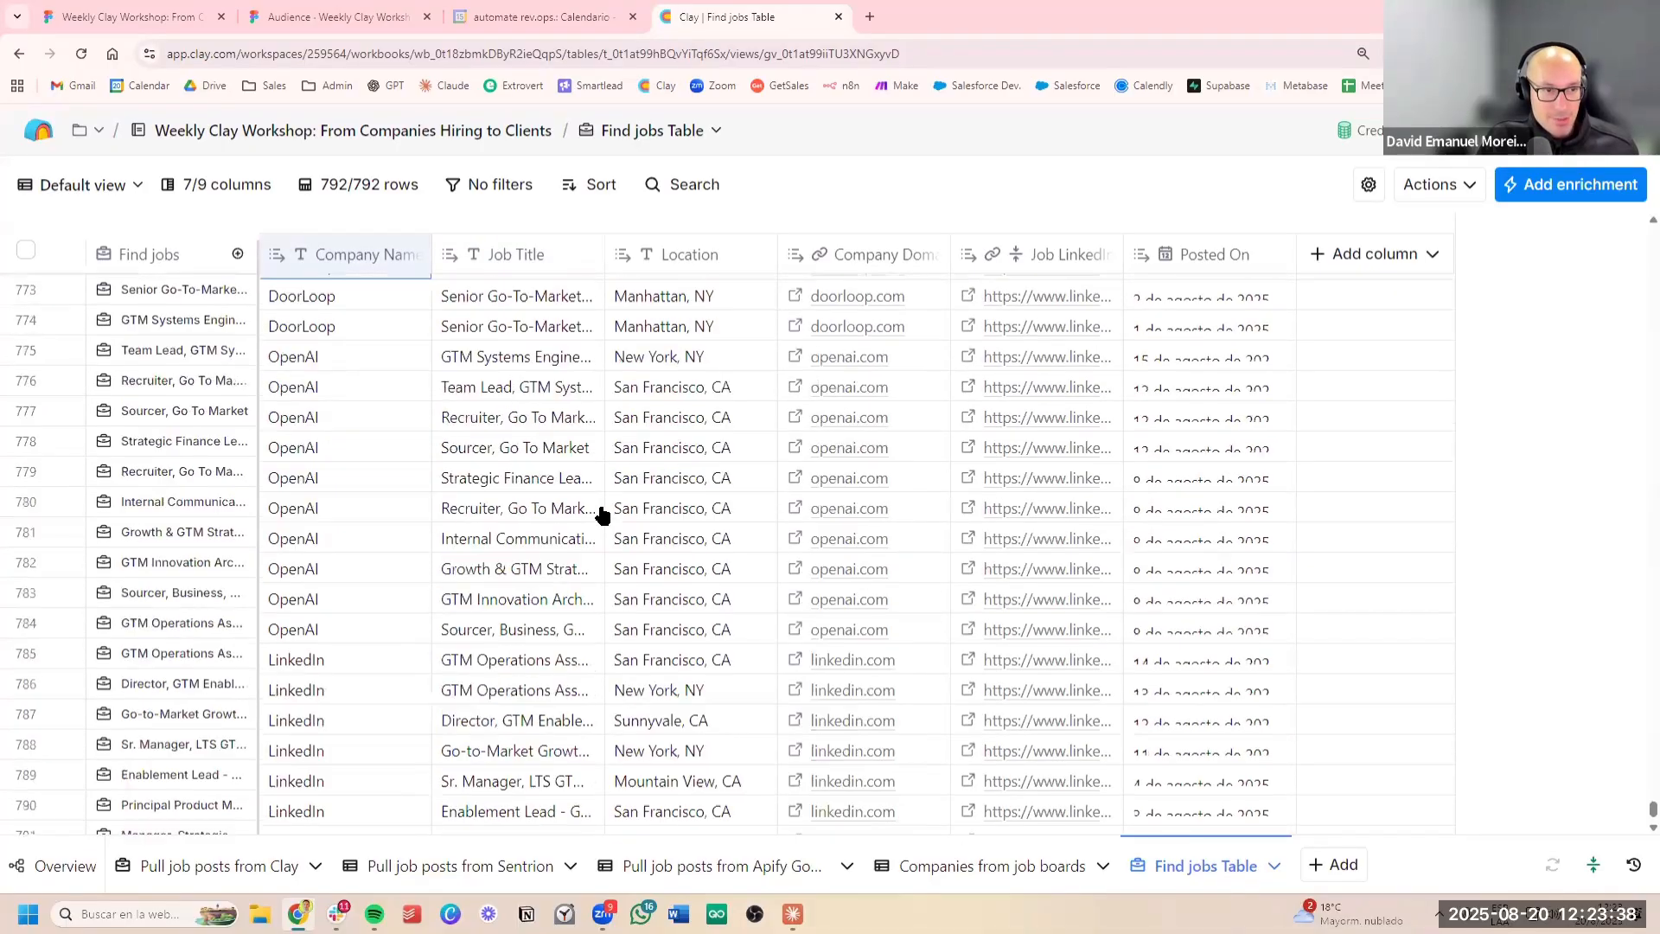
click(470, 624)
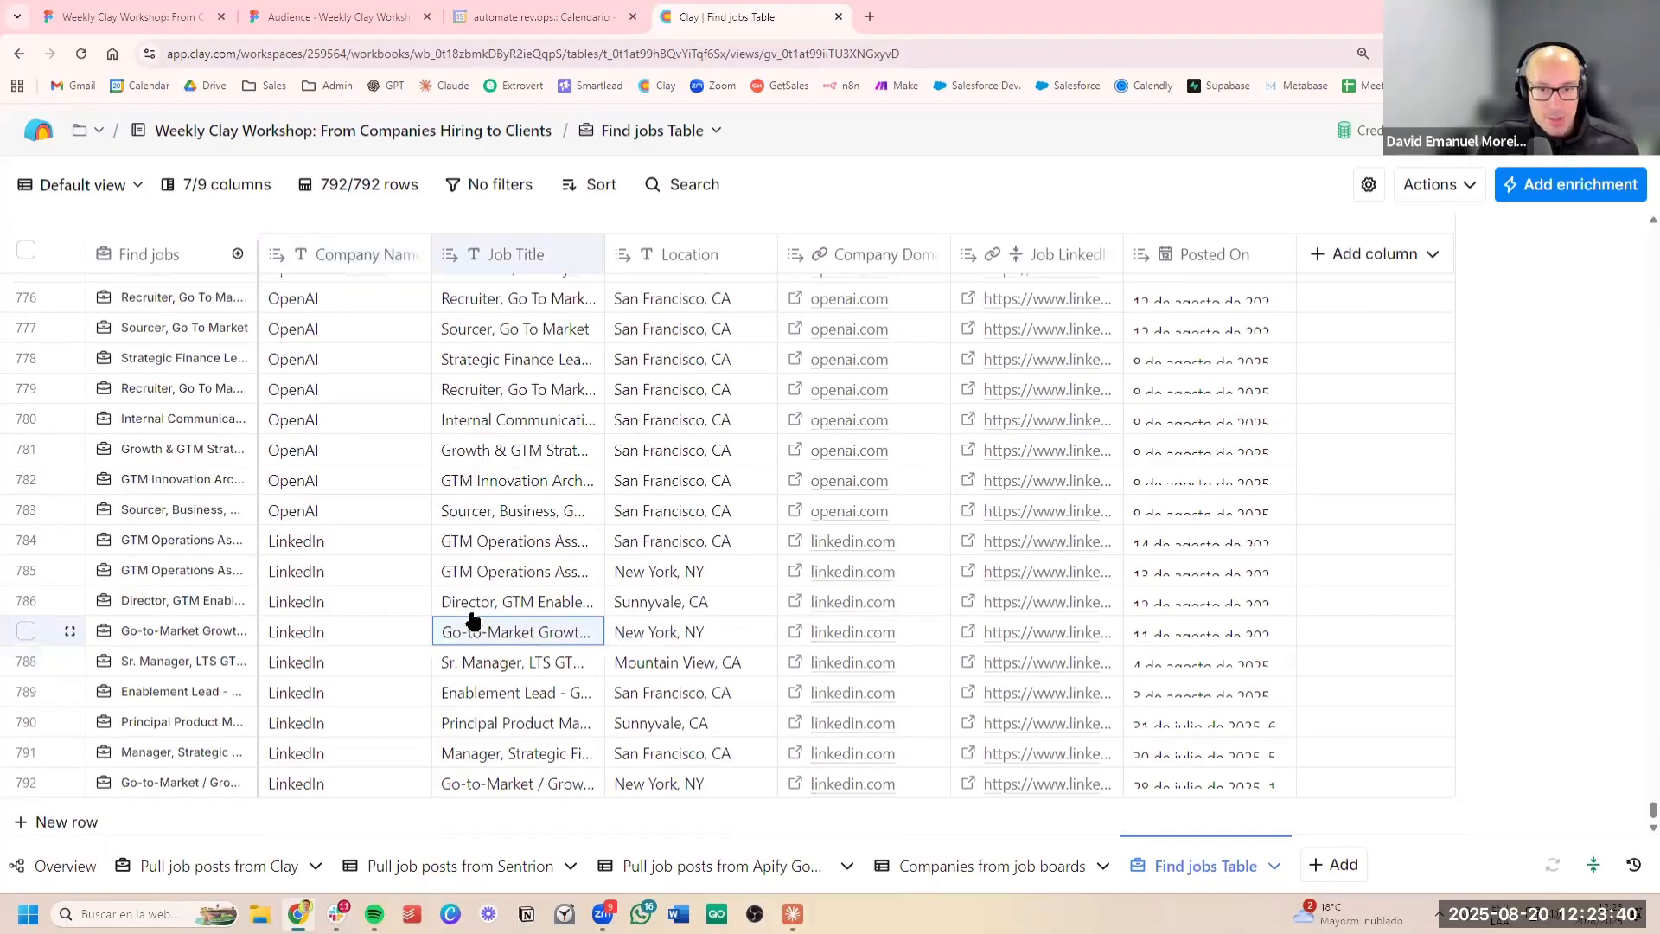
Return to the start of the Find jobs Table and inspect the job titles in the first Intuit rows
scroll(422, 337, up, 10)
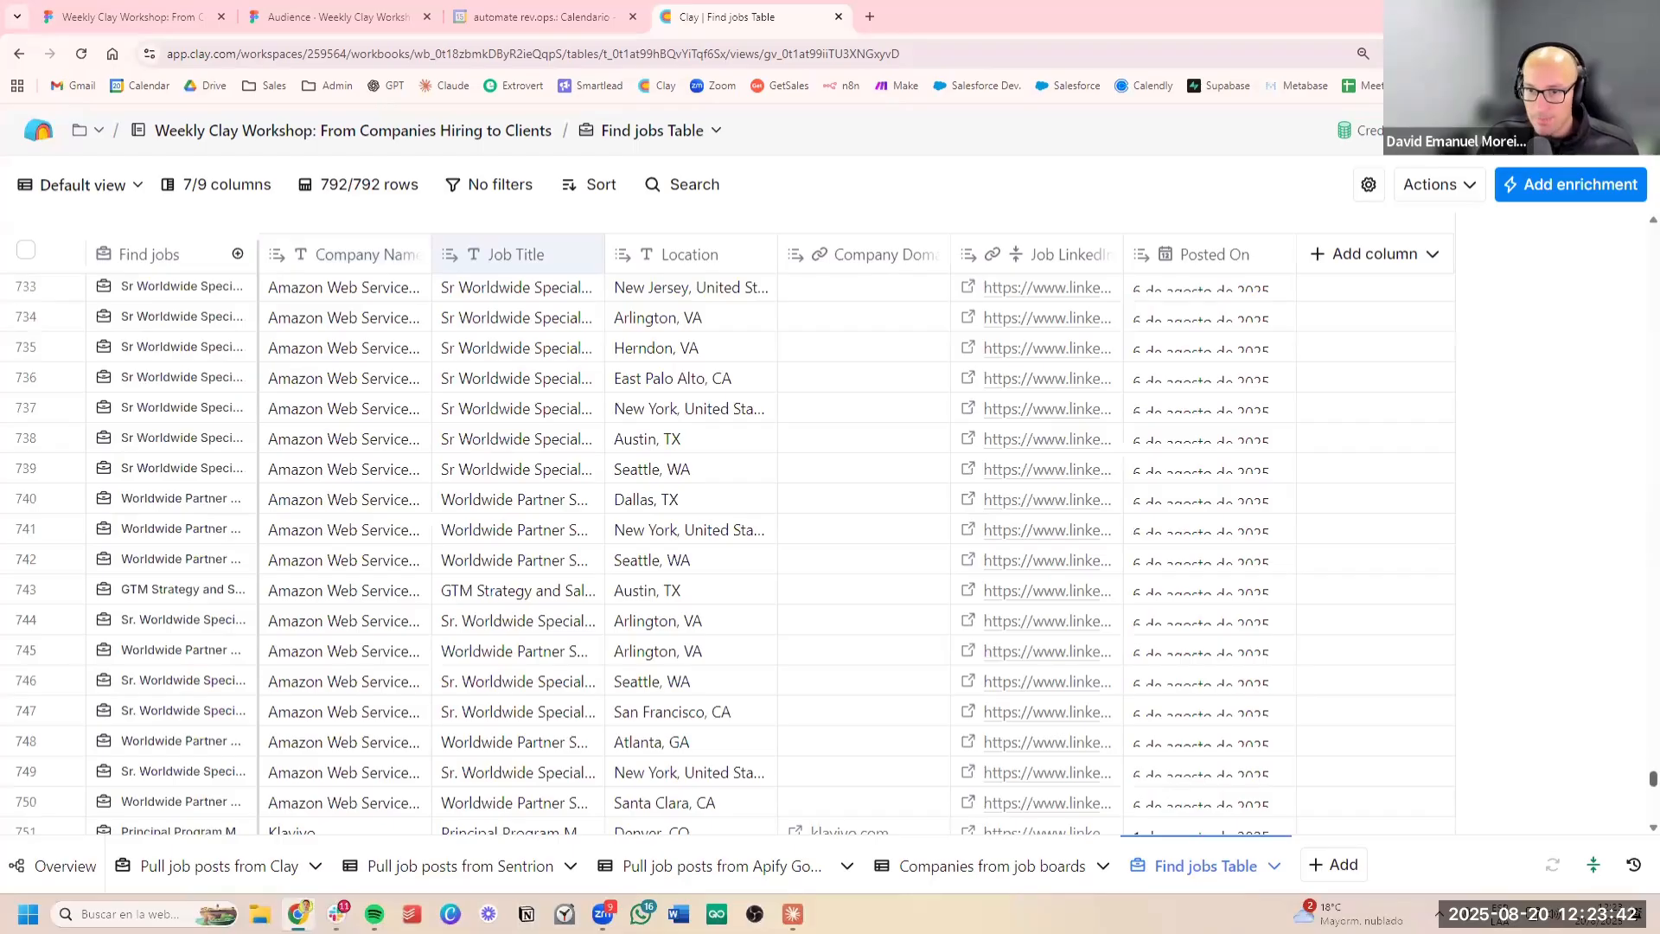
drag(1652, 781, 1481, 205)
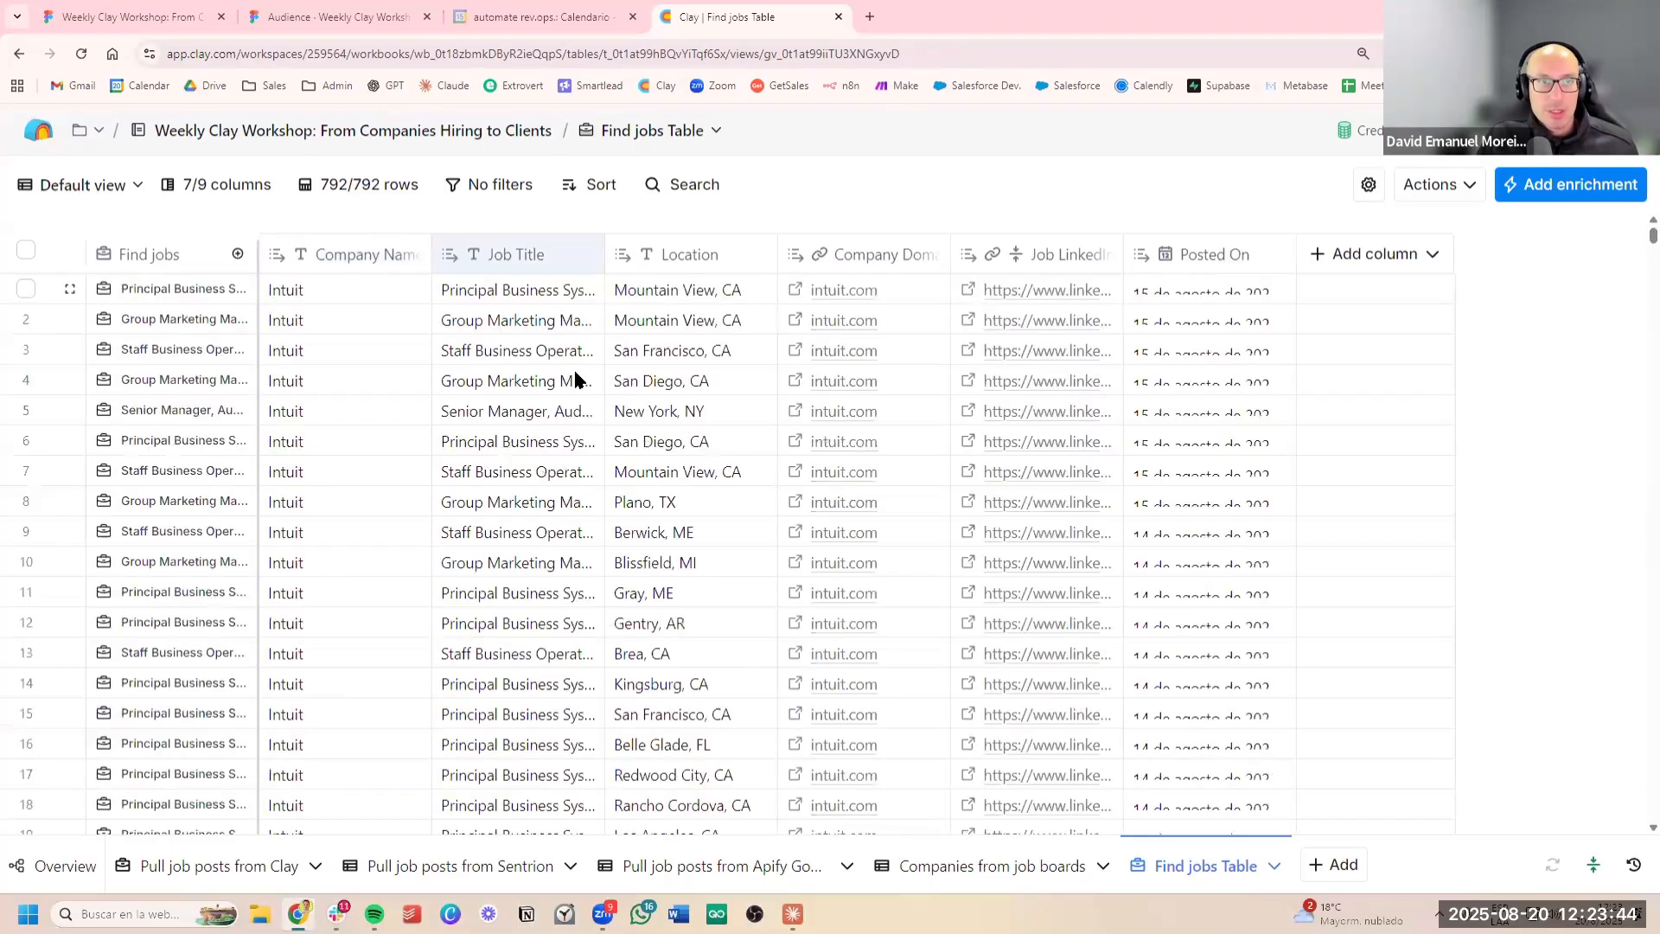
click(573, 377)
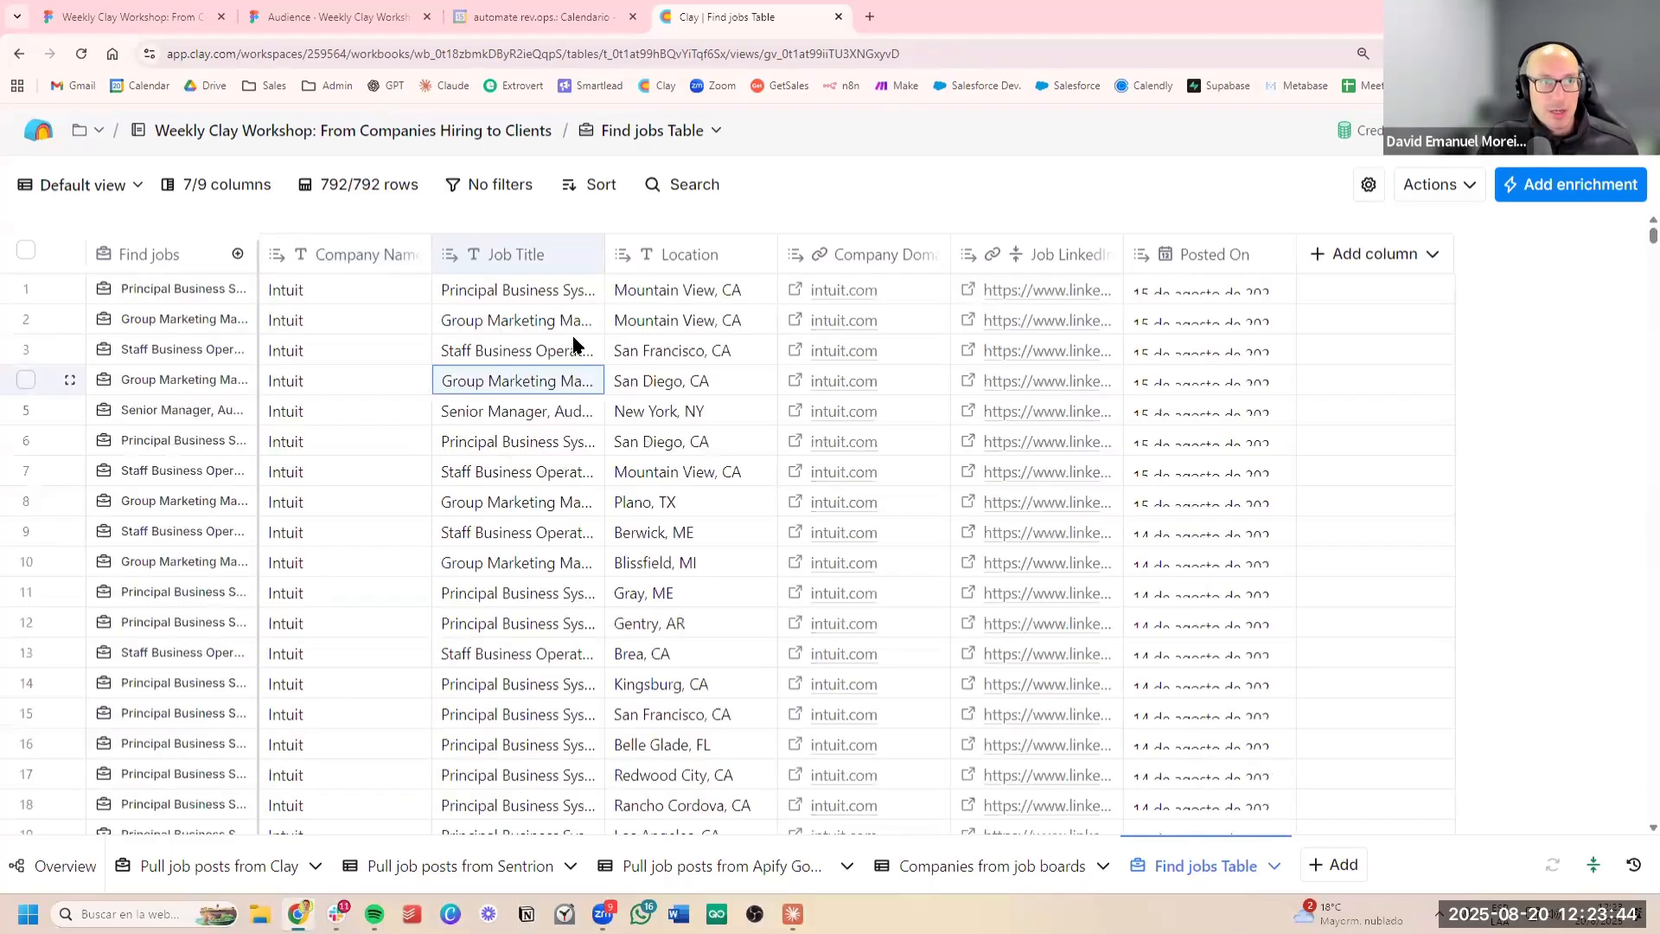
click(527, 321)
Switch to the Figma workshop deck and advance to the slide on qualifying job posts for urgency, budget signals and specific requirements
click(342, 24)
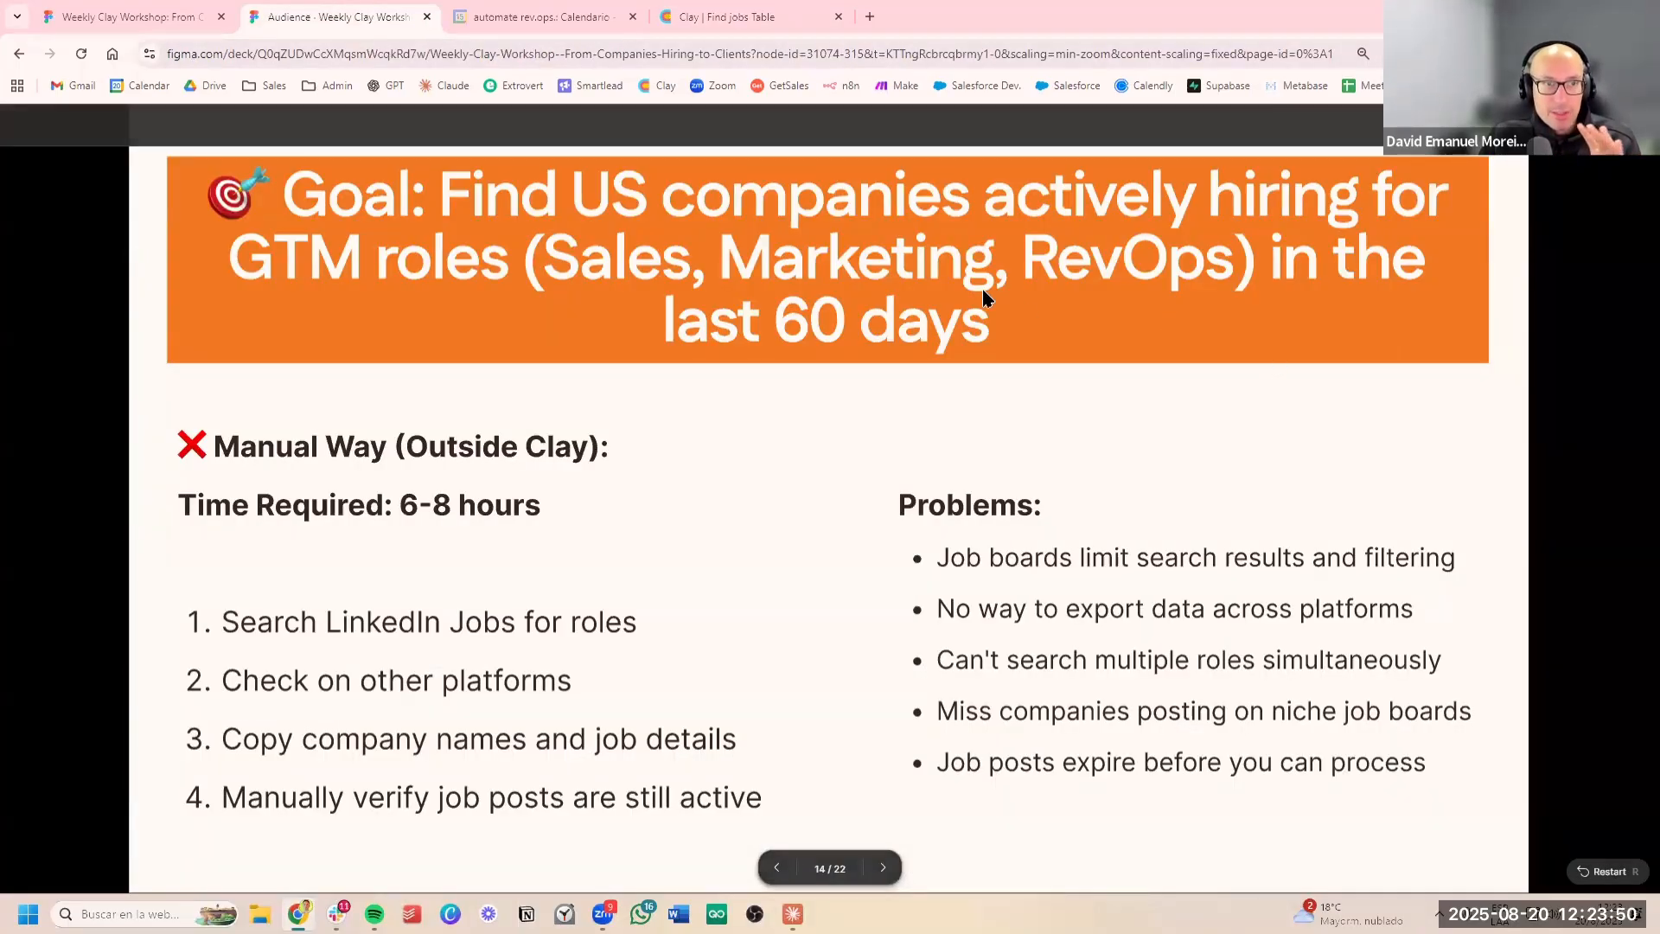
key(Right)
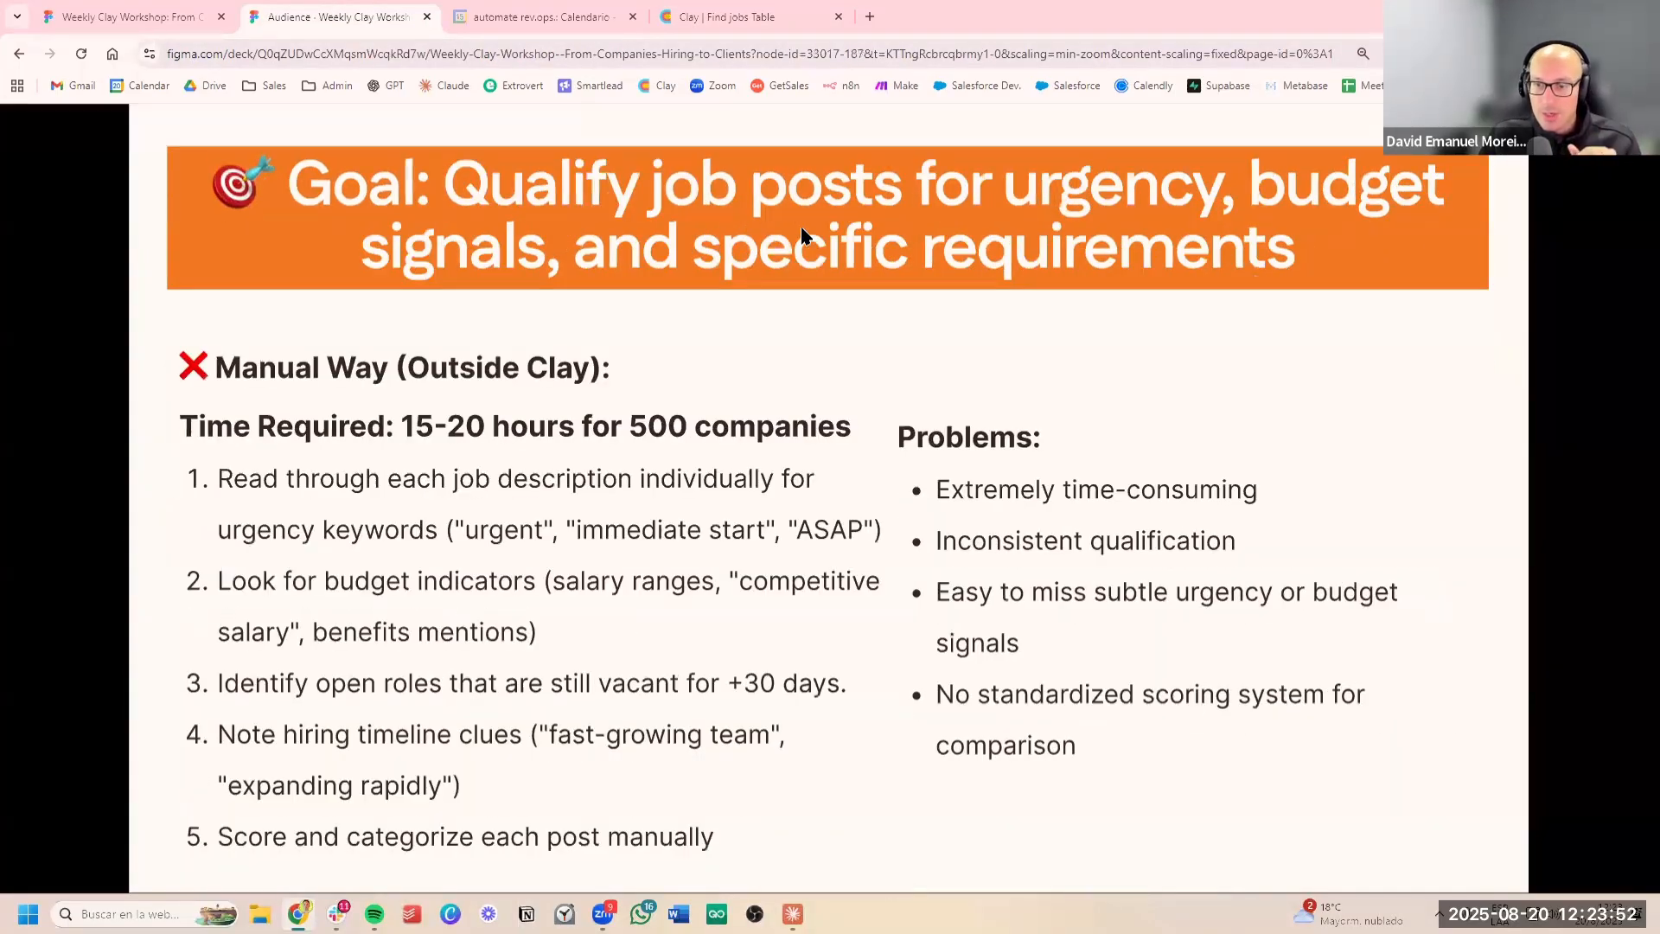
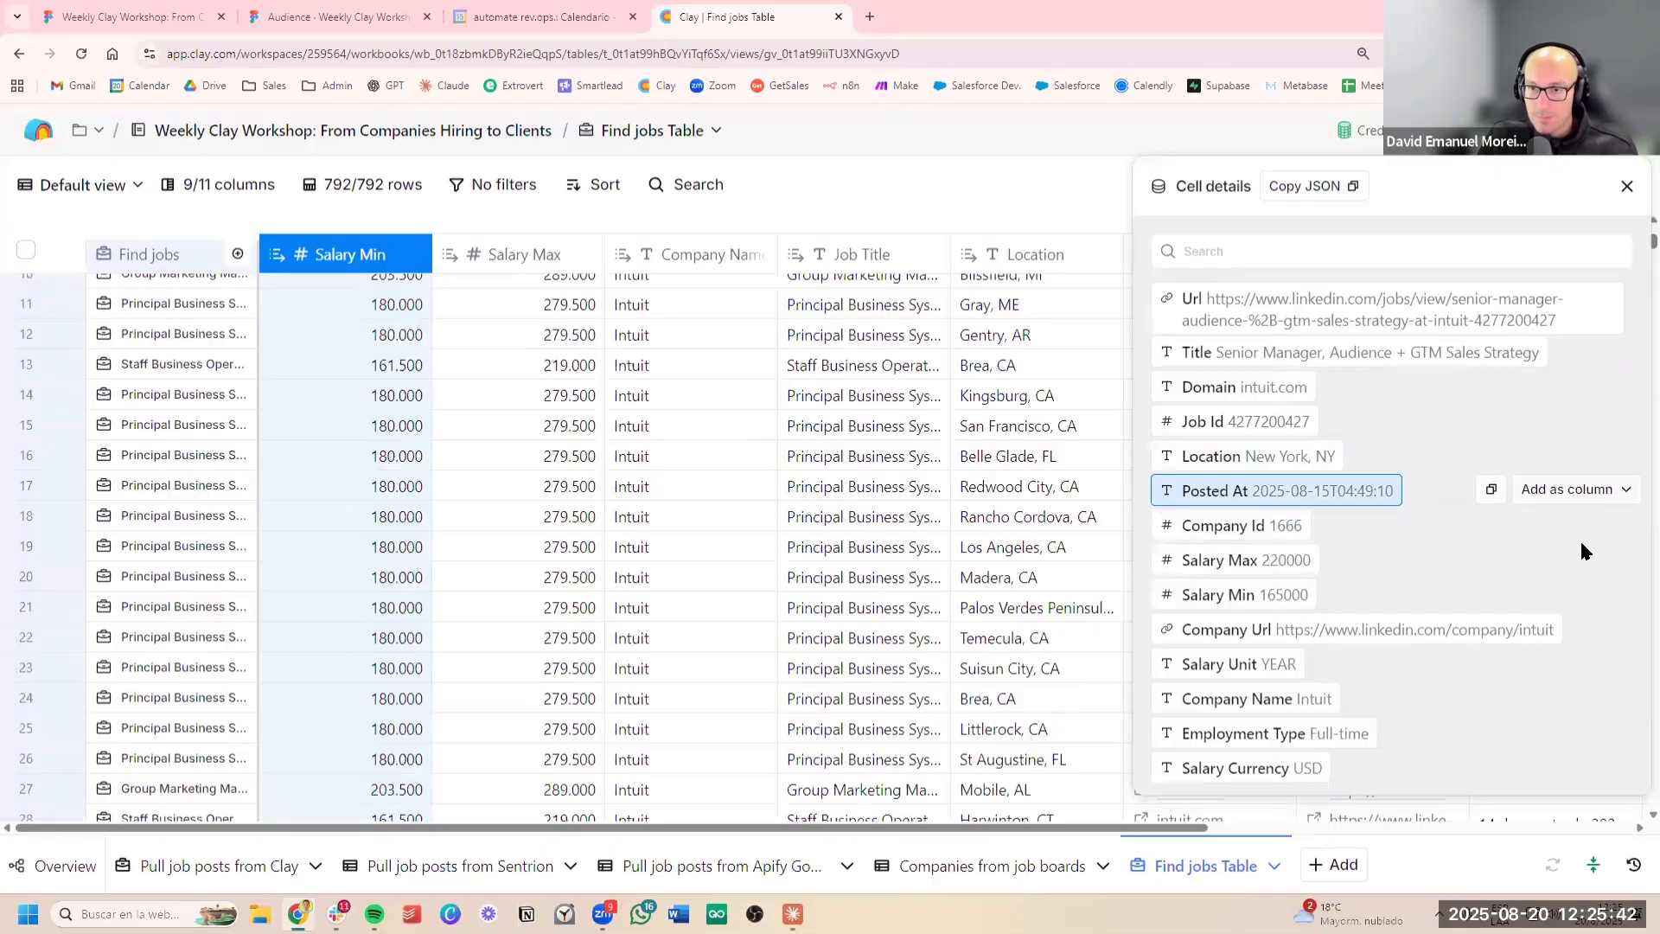
Add the Posted At field as a new column in the Find jobs Table and close the cell details
click(1573, 562)
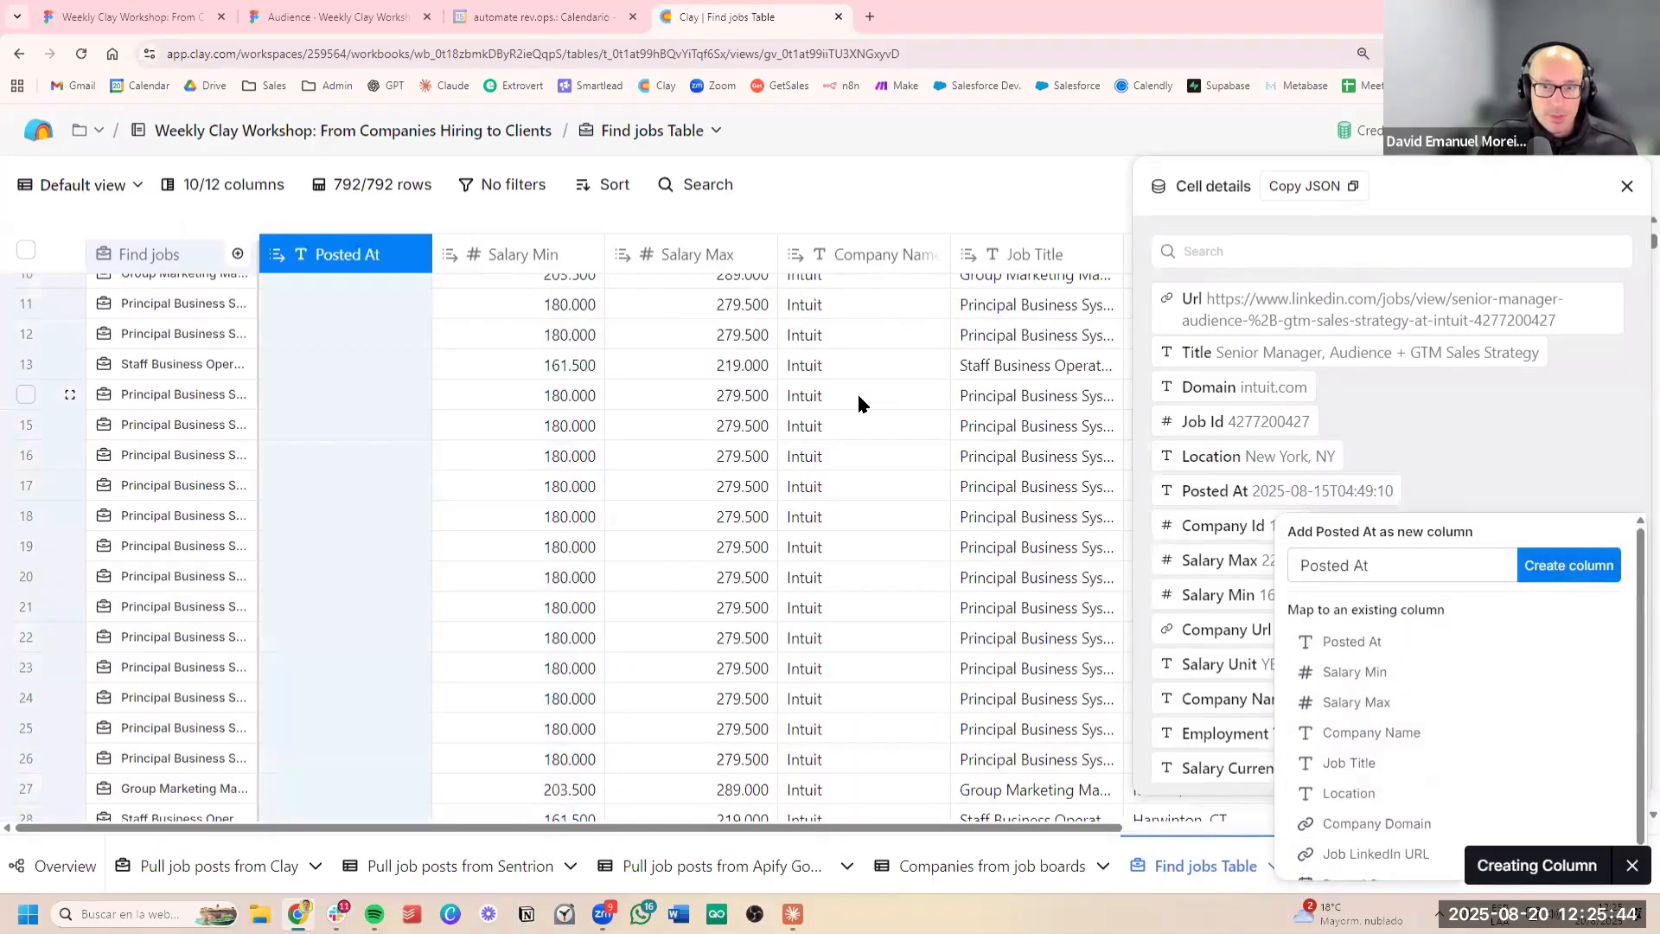
click(1628, 185)
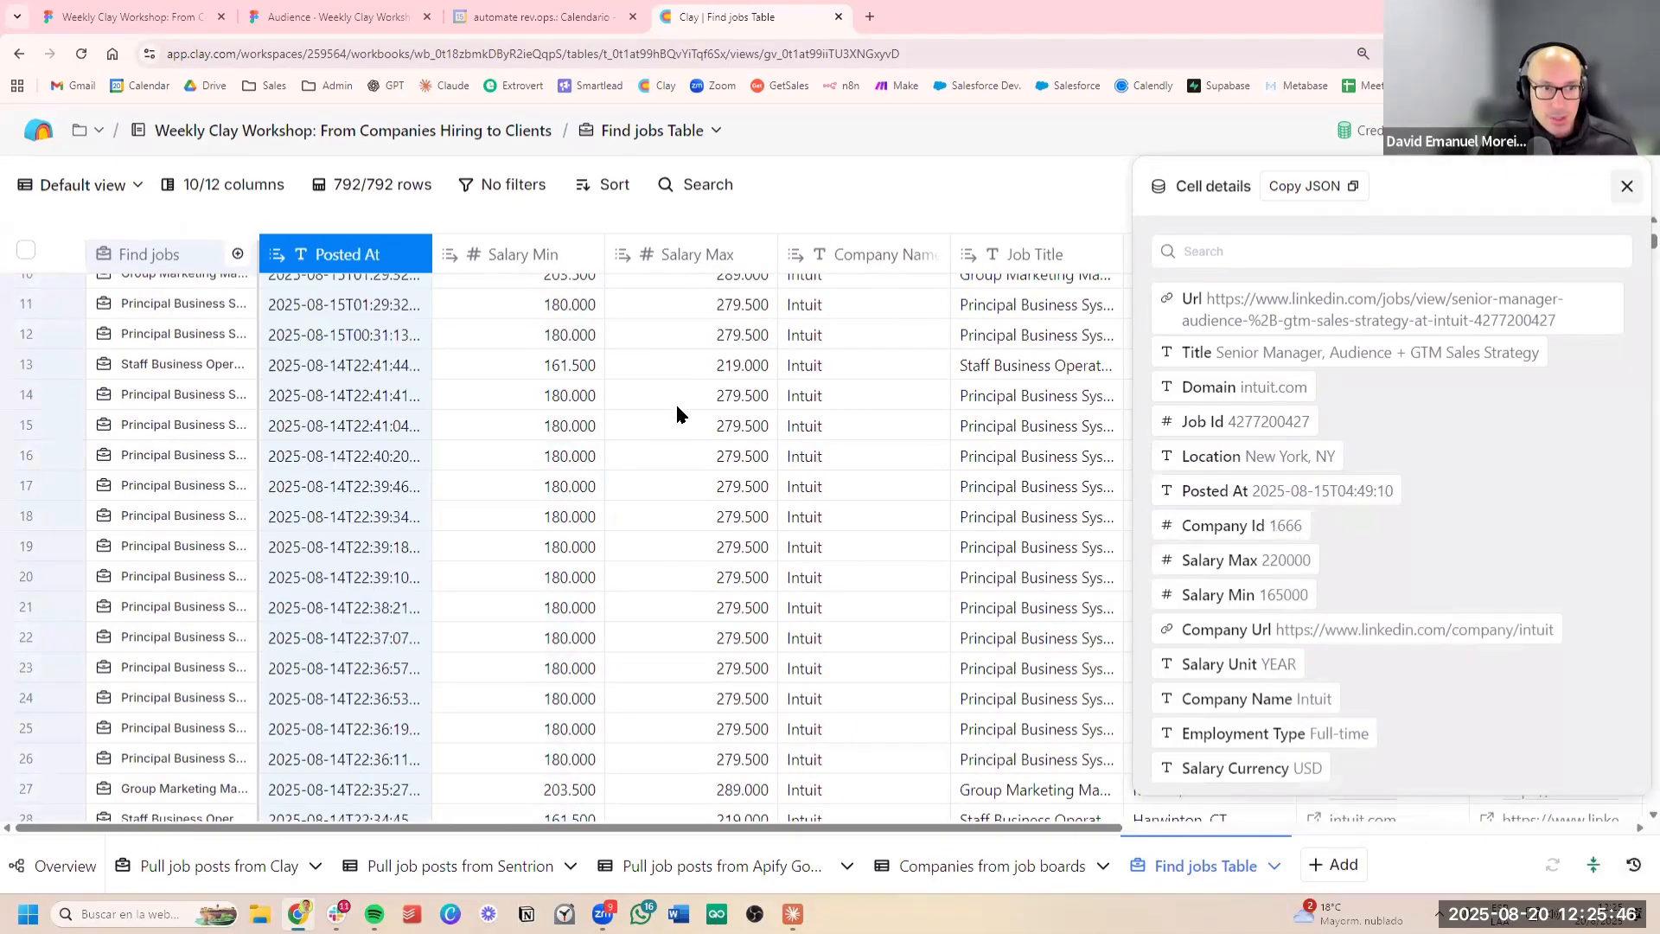
scroll(600, 428, up, 3)
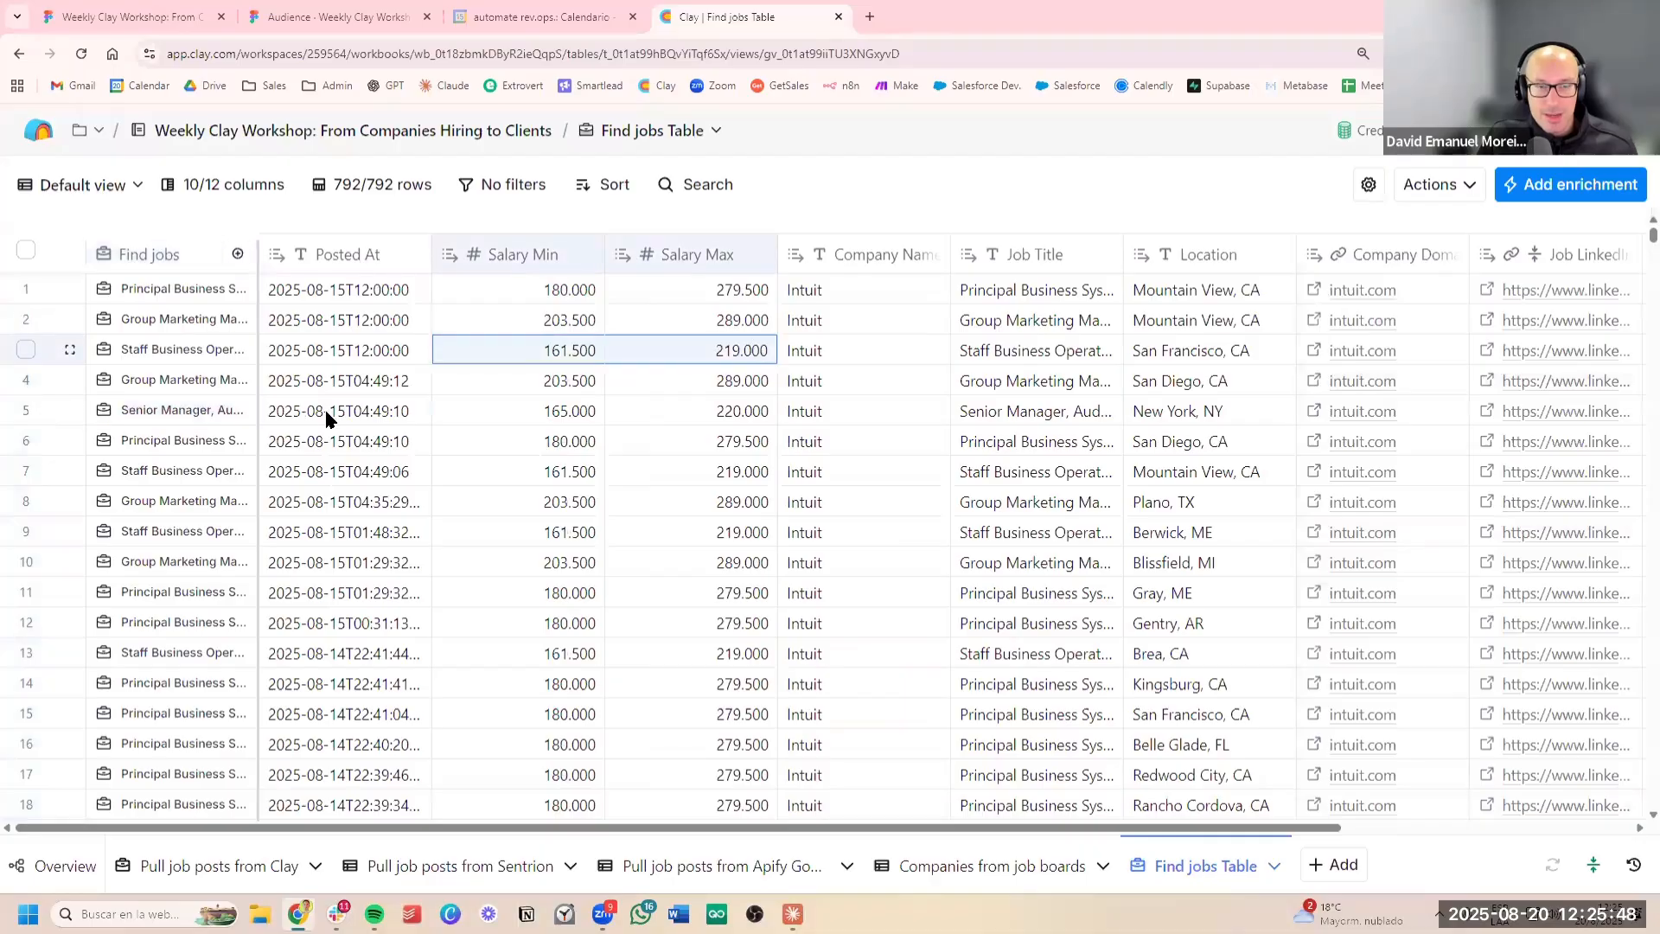
Change the Posted At column's type from text to Date
click(341, 379)
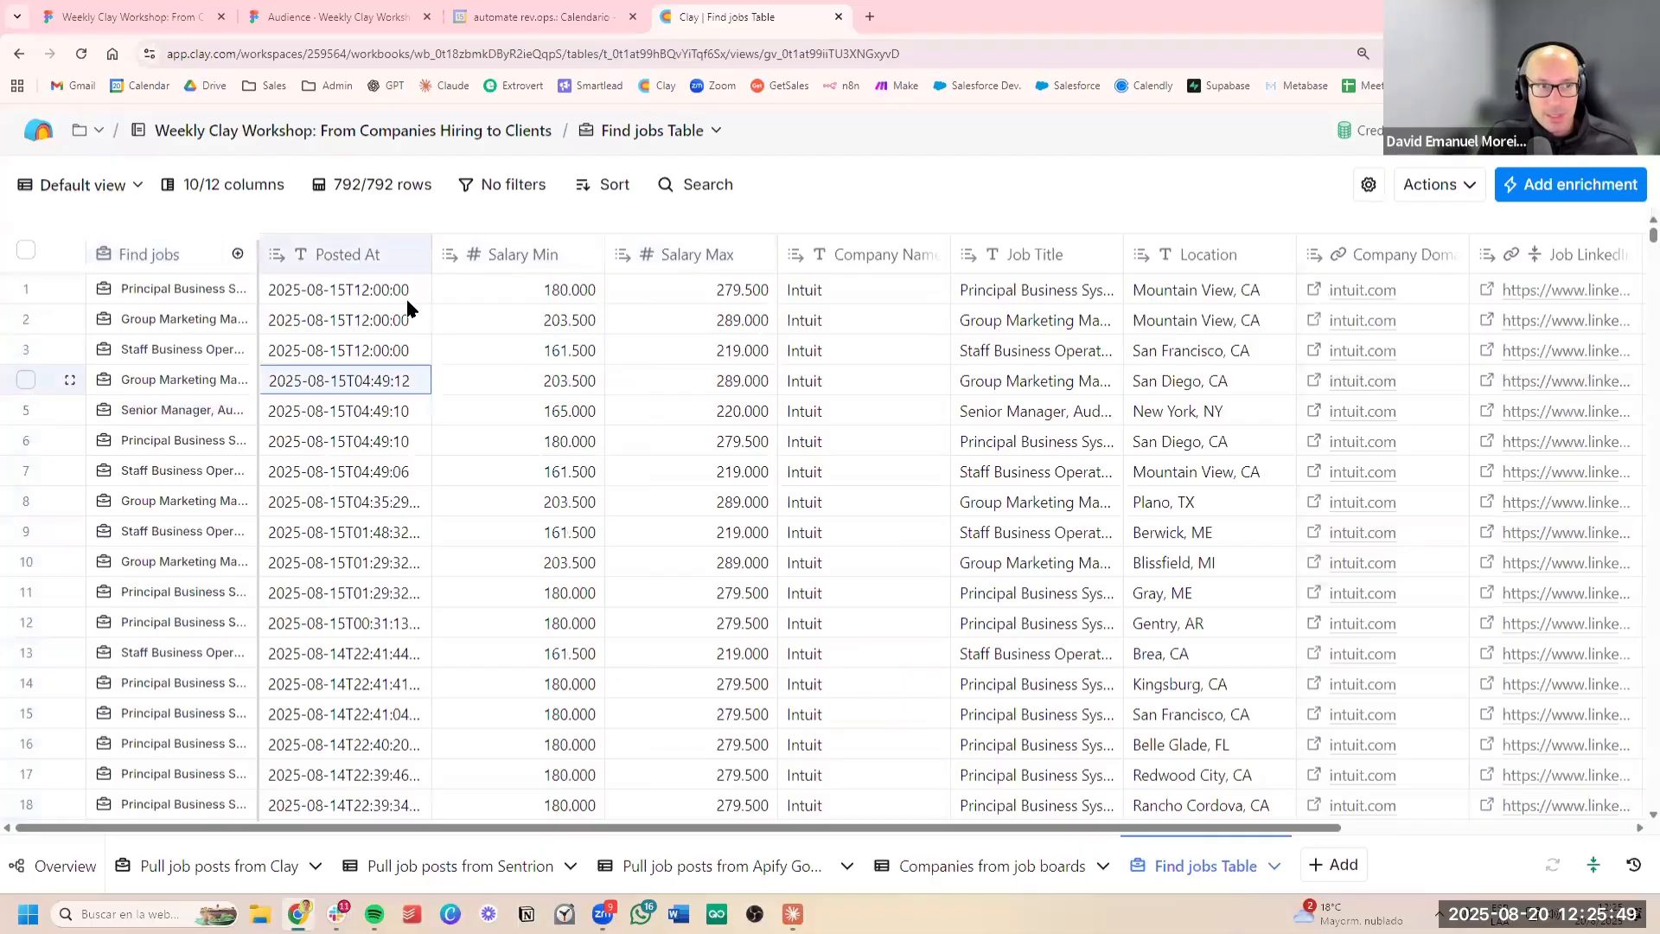
click(356, 256)
mouse_move(377, 556)
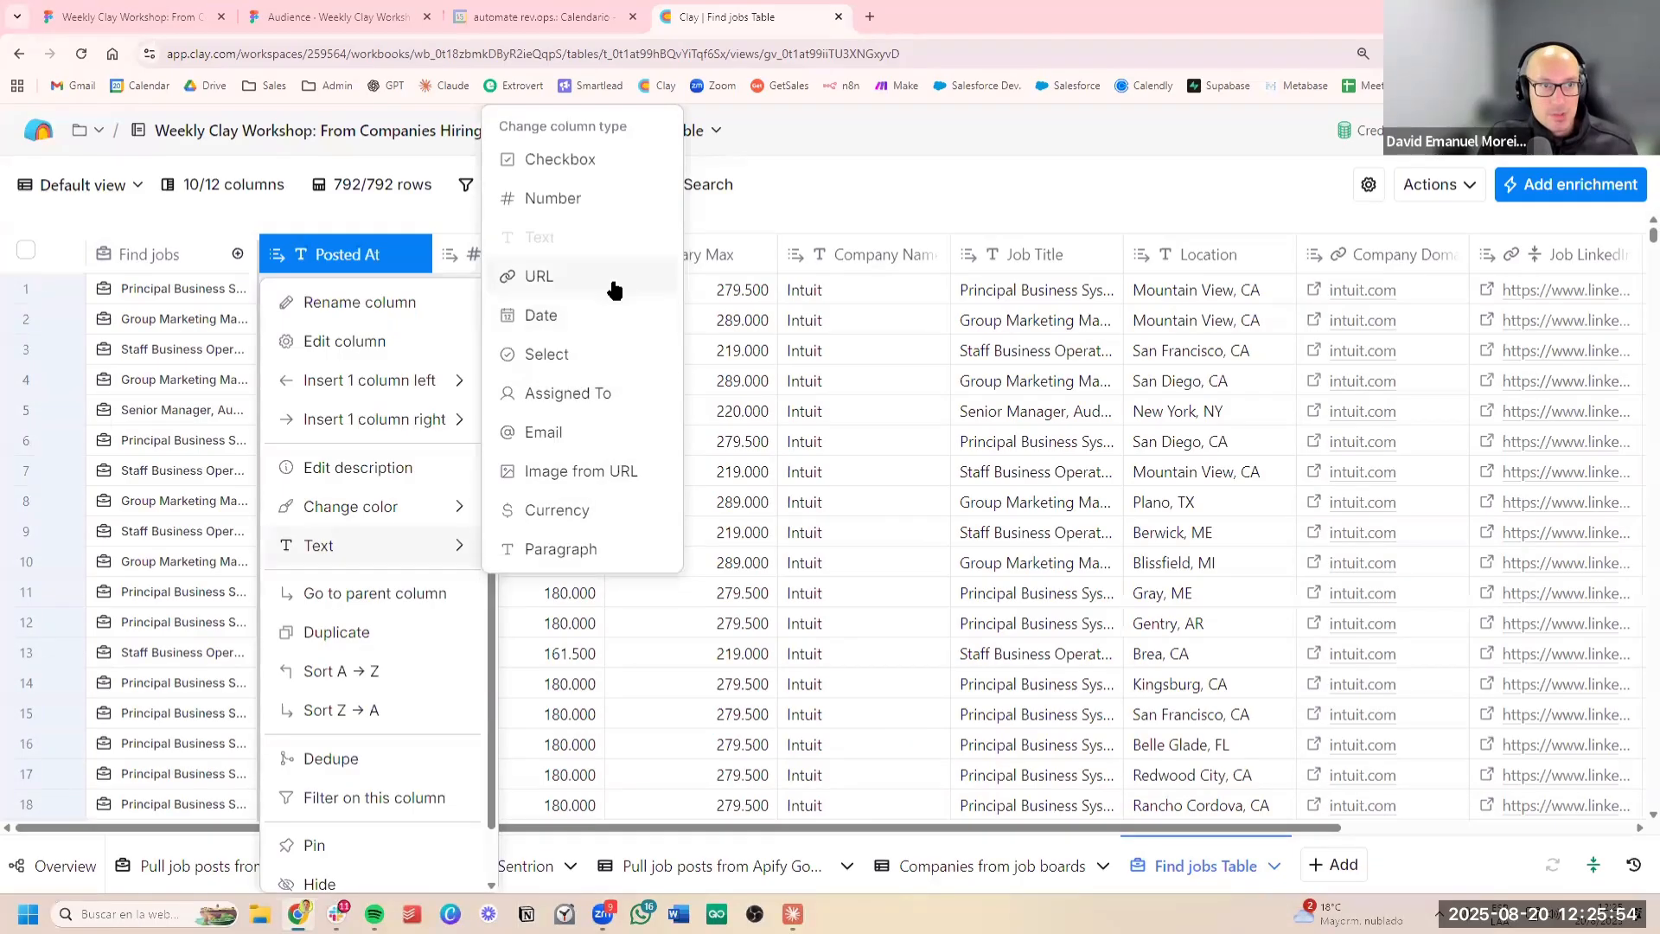
click(604, 311)
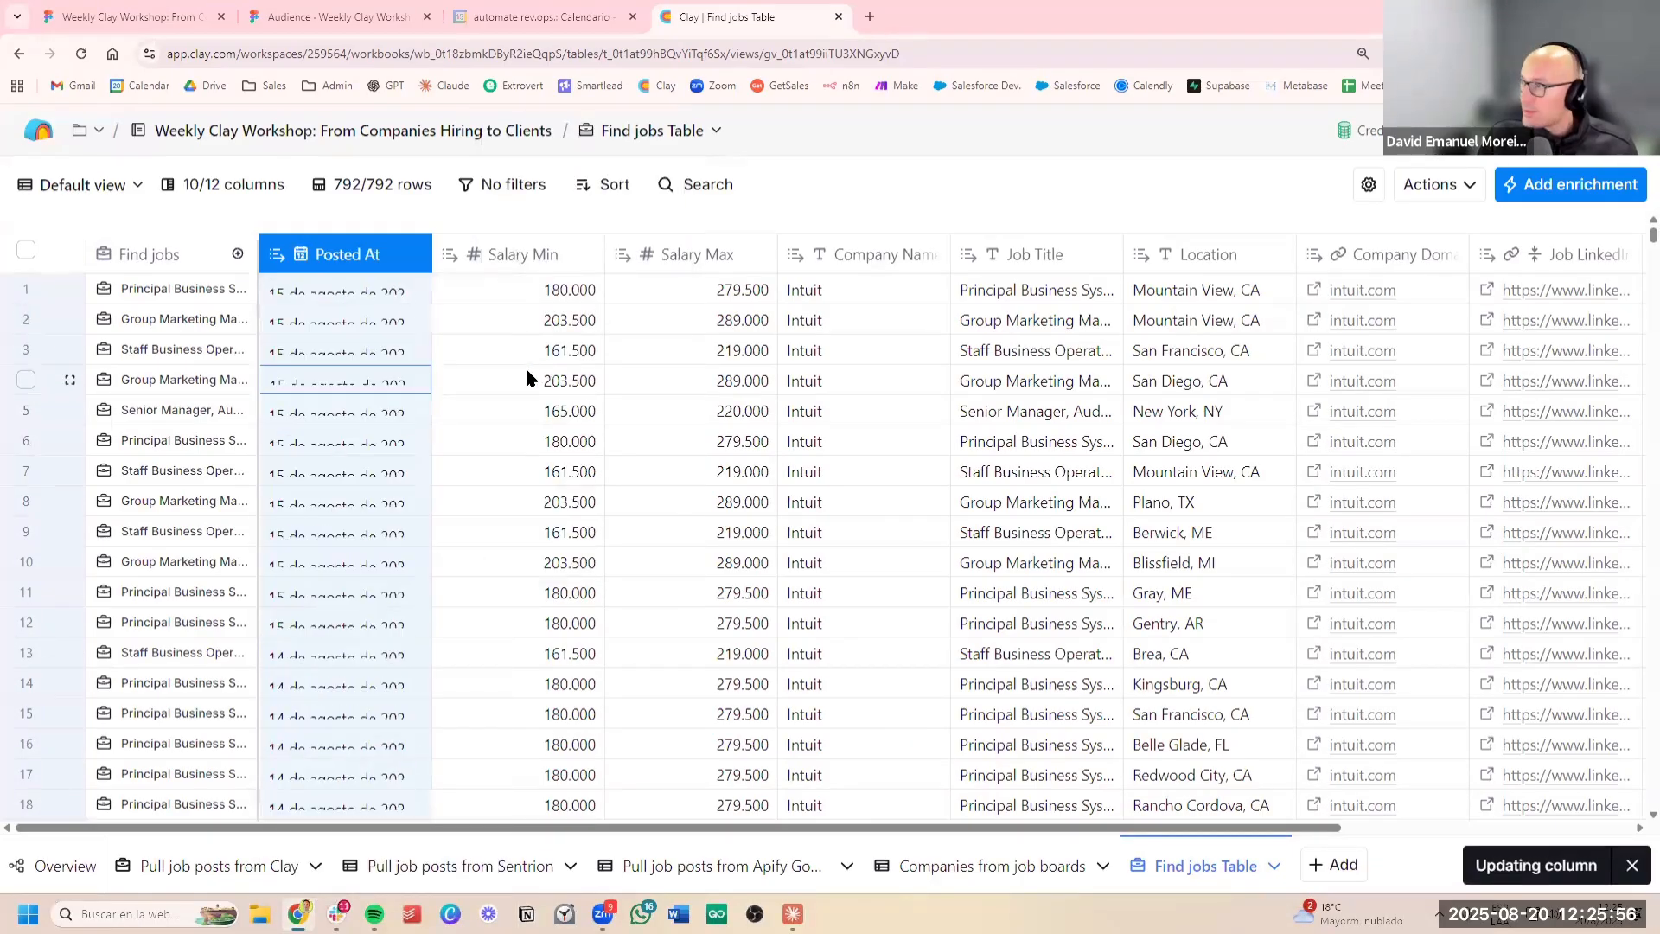
click(551, 391)
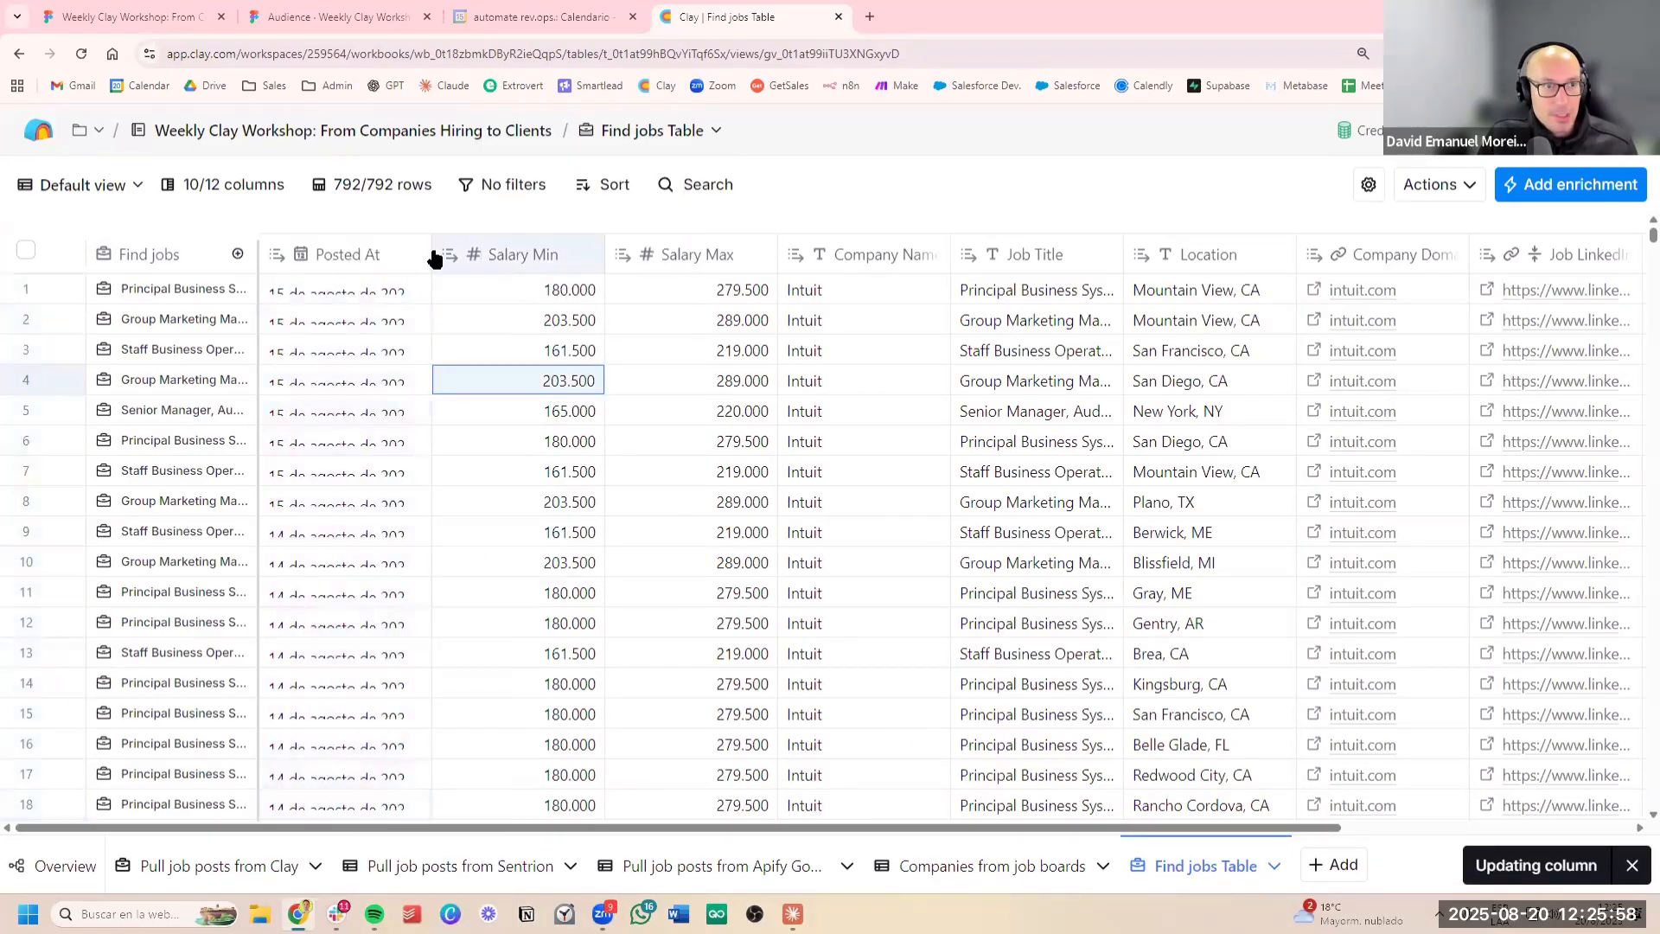
click(490, 353)
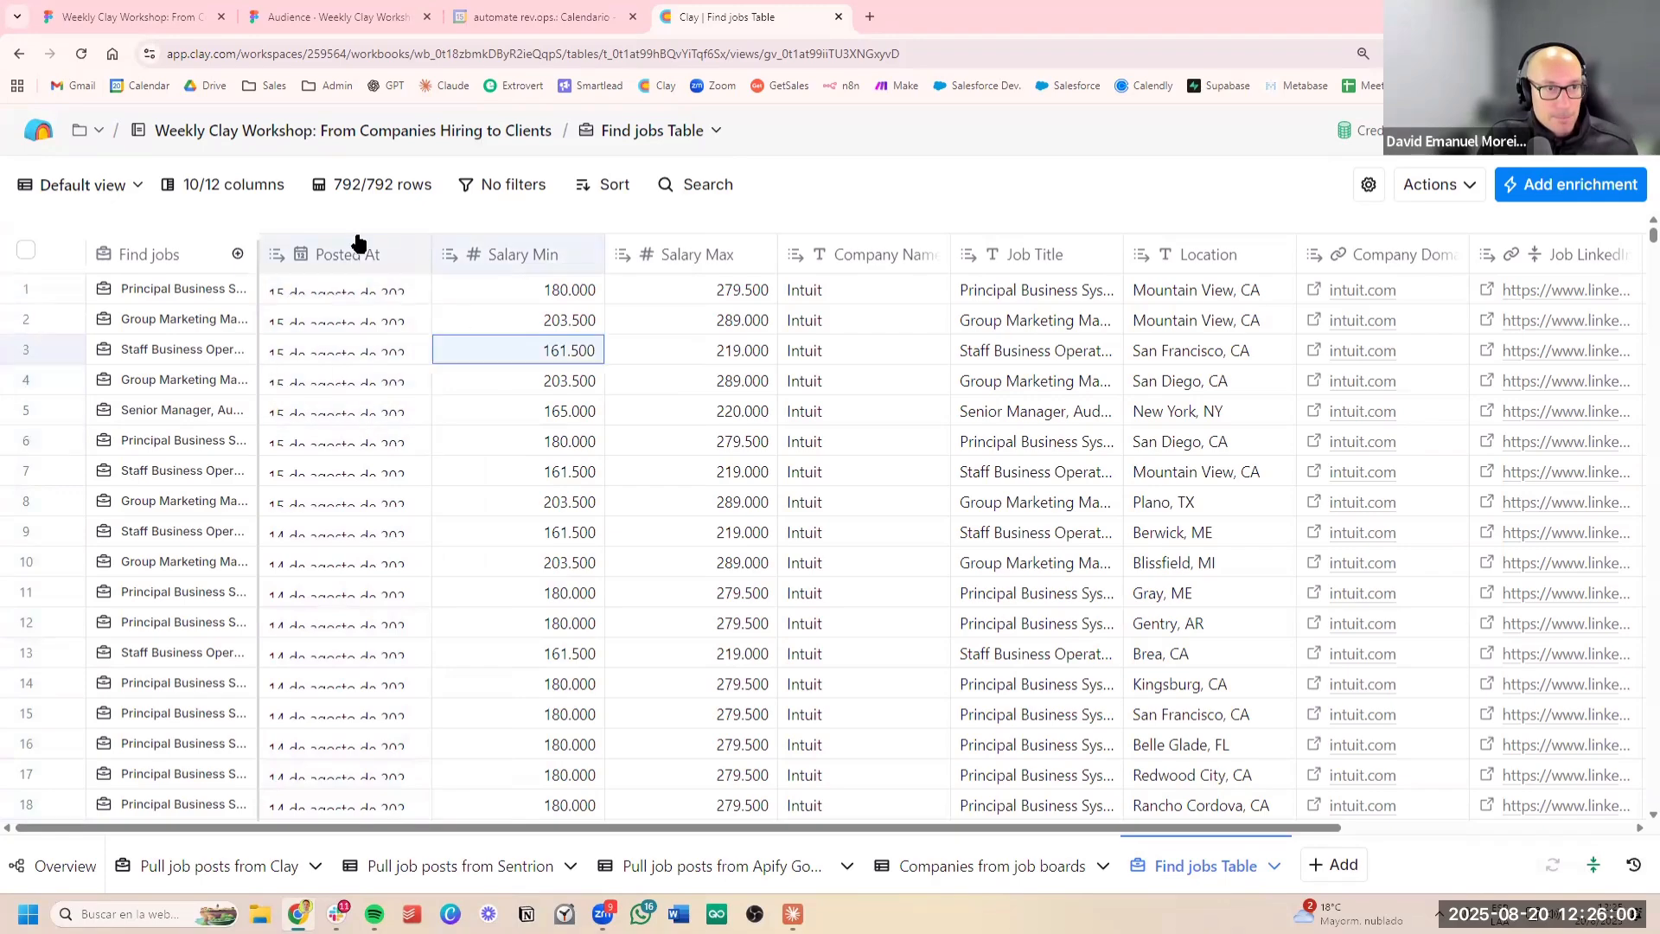
Sort the Find jobs Table by Posted At, oldest first, and look over the minimum and maximum salaries of the sorted posts
click(356, 246)
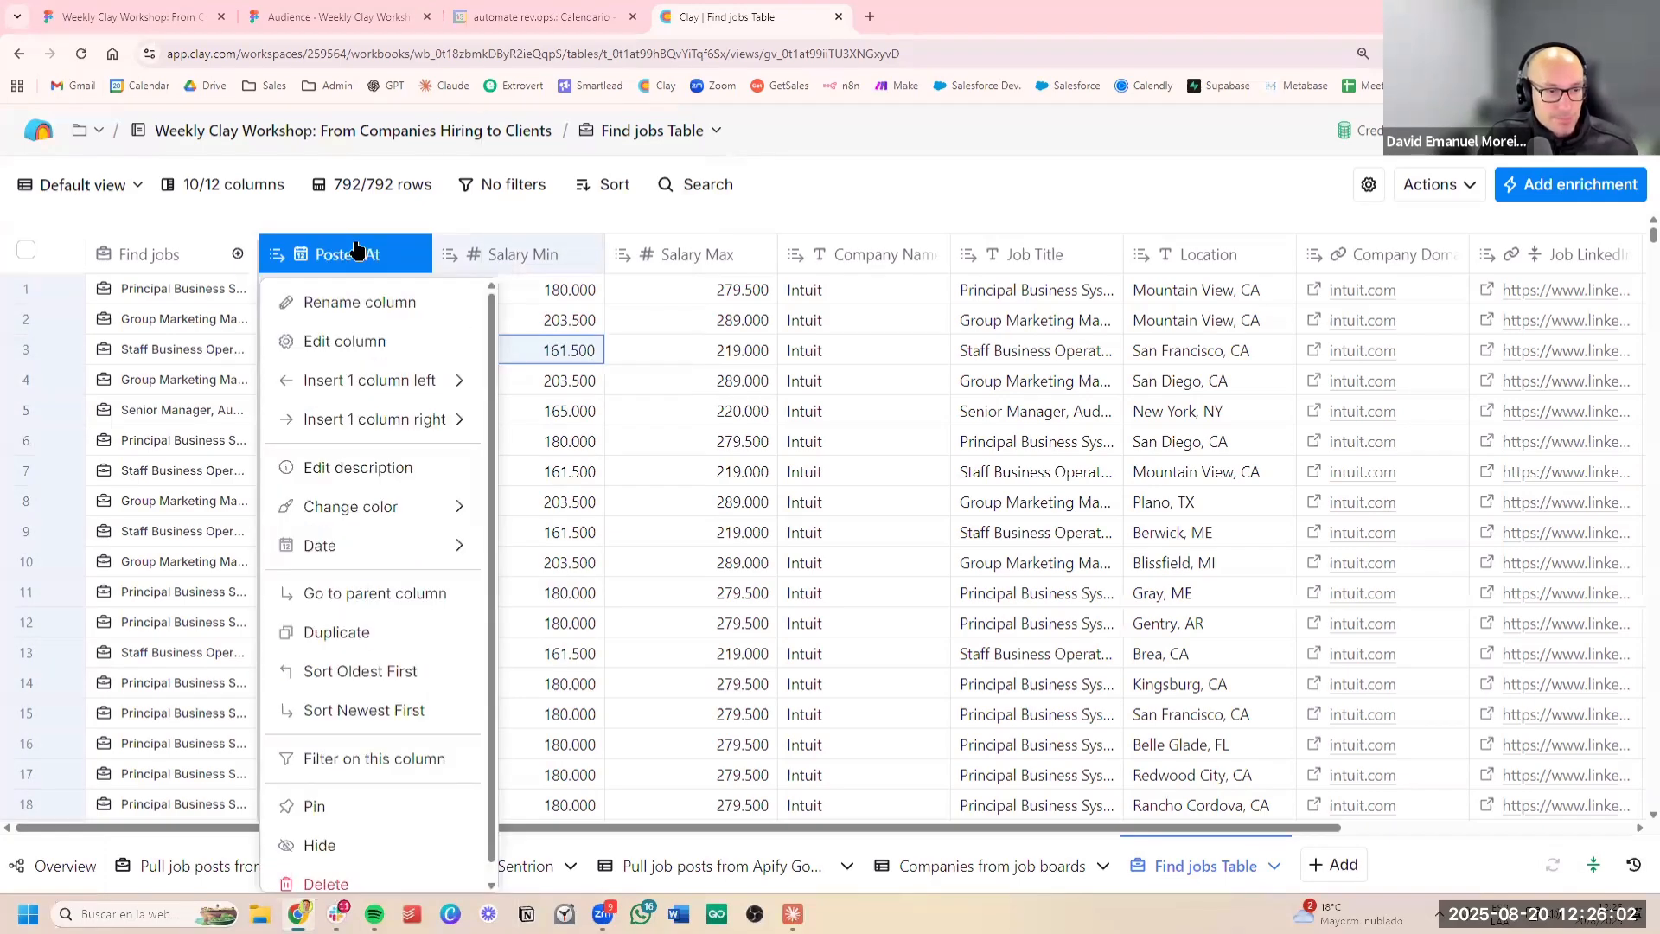
click(423, 661)
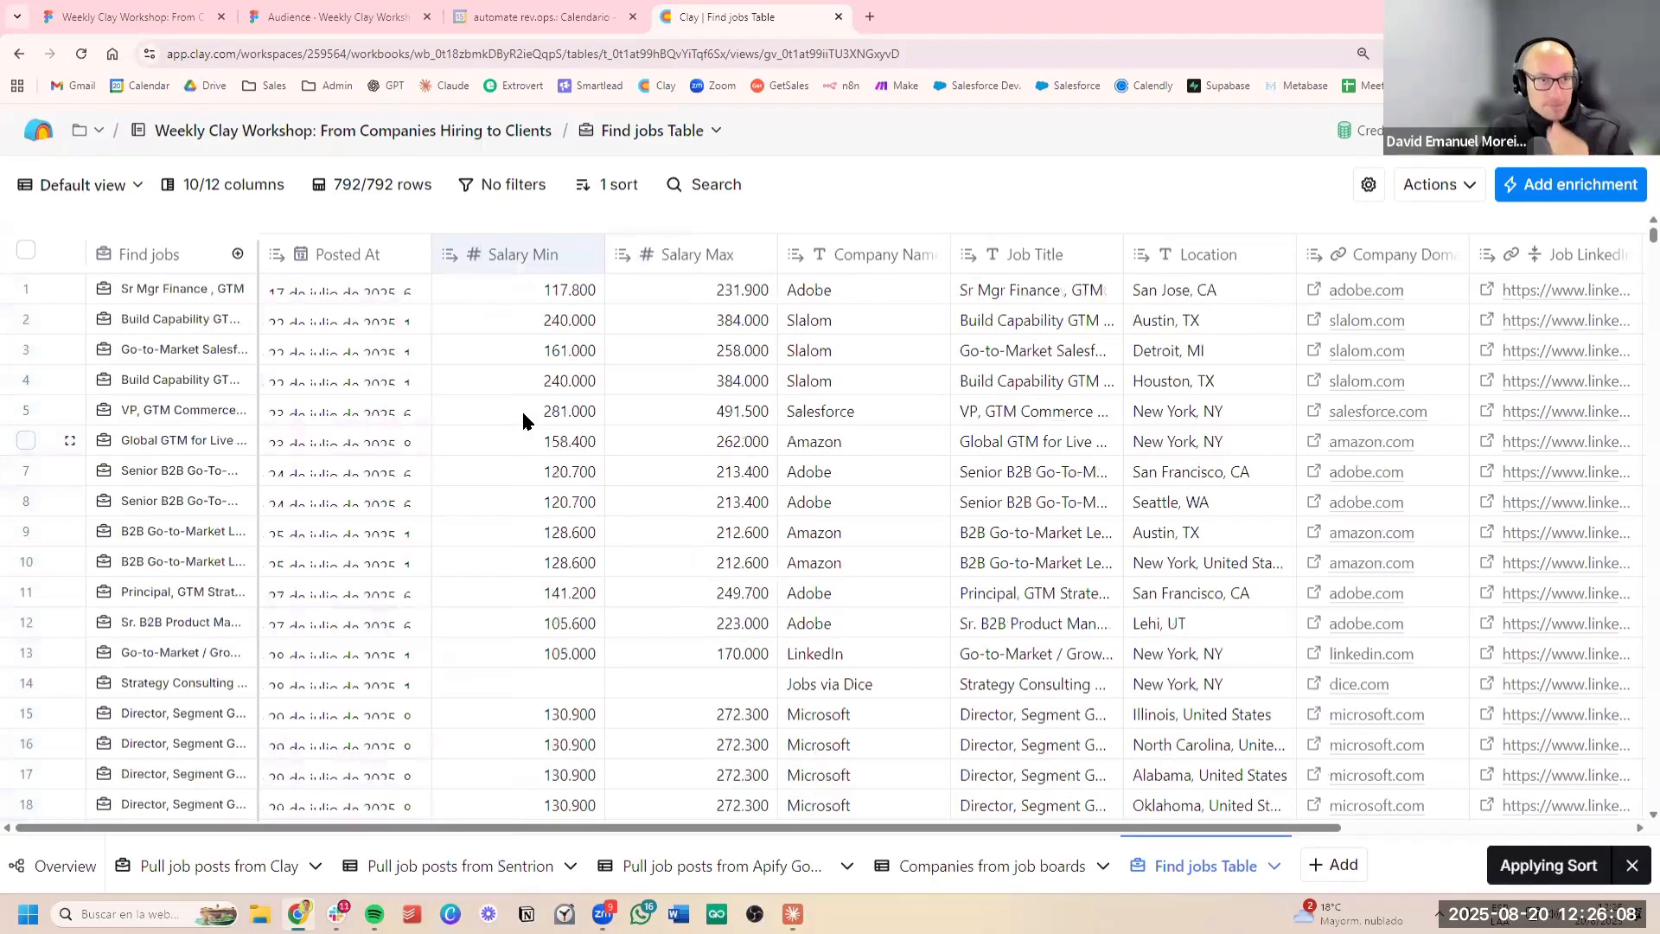
scroll(363, 566, down, 10)
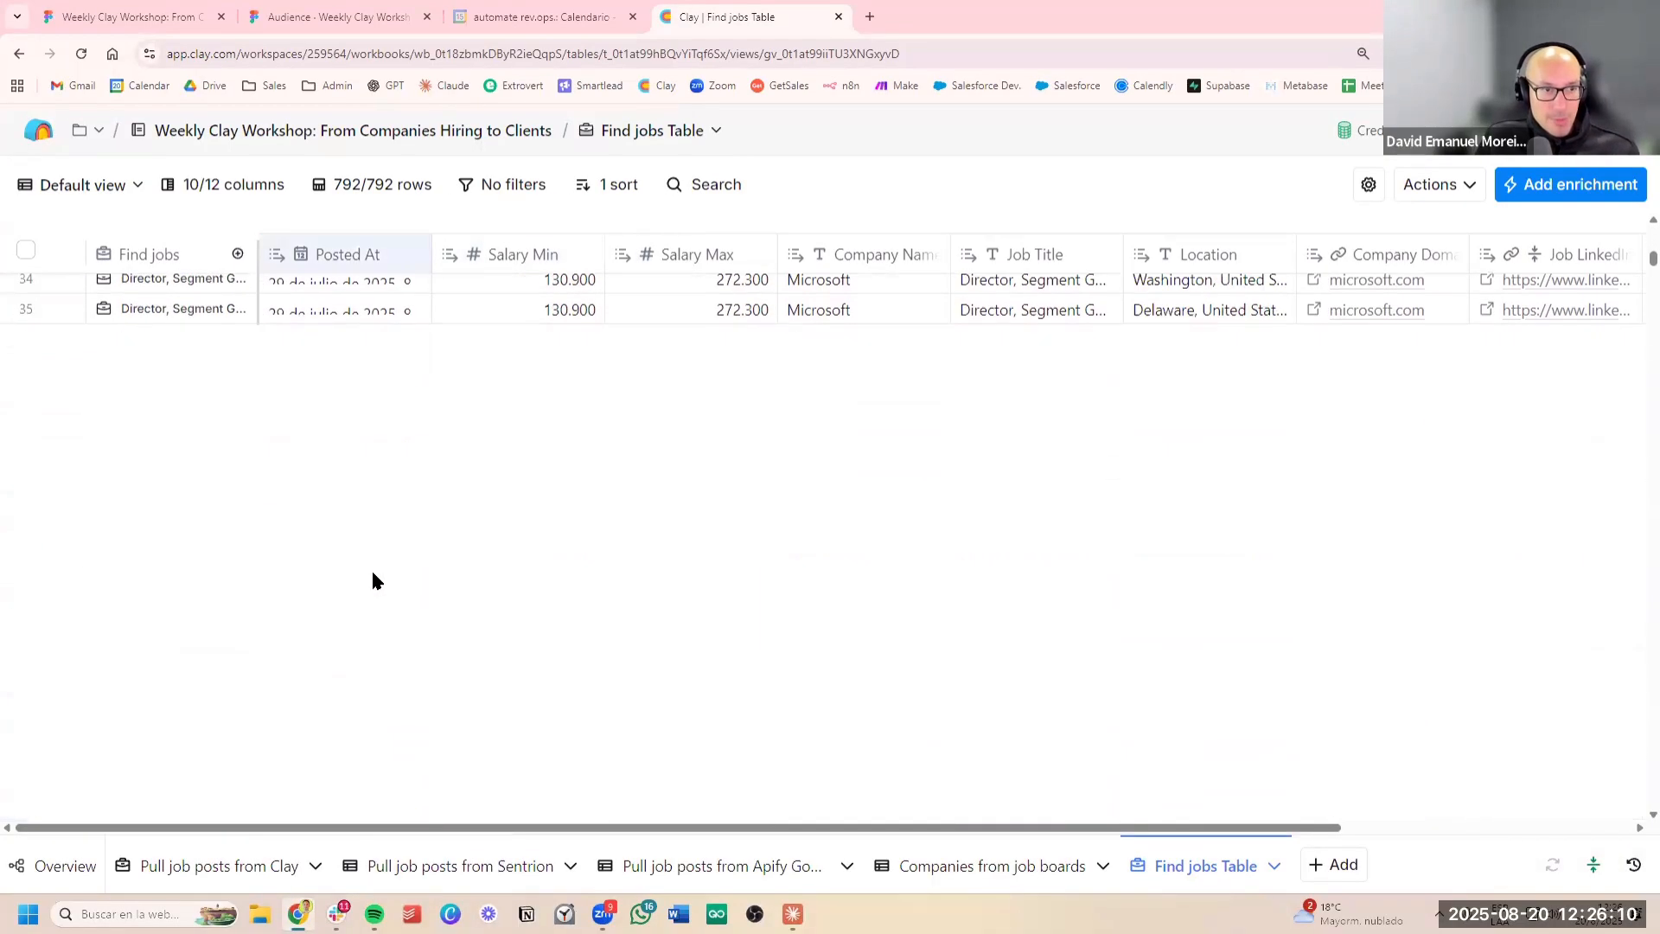
scroll(372, 575, up, 10)
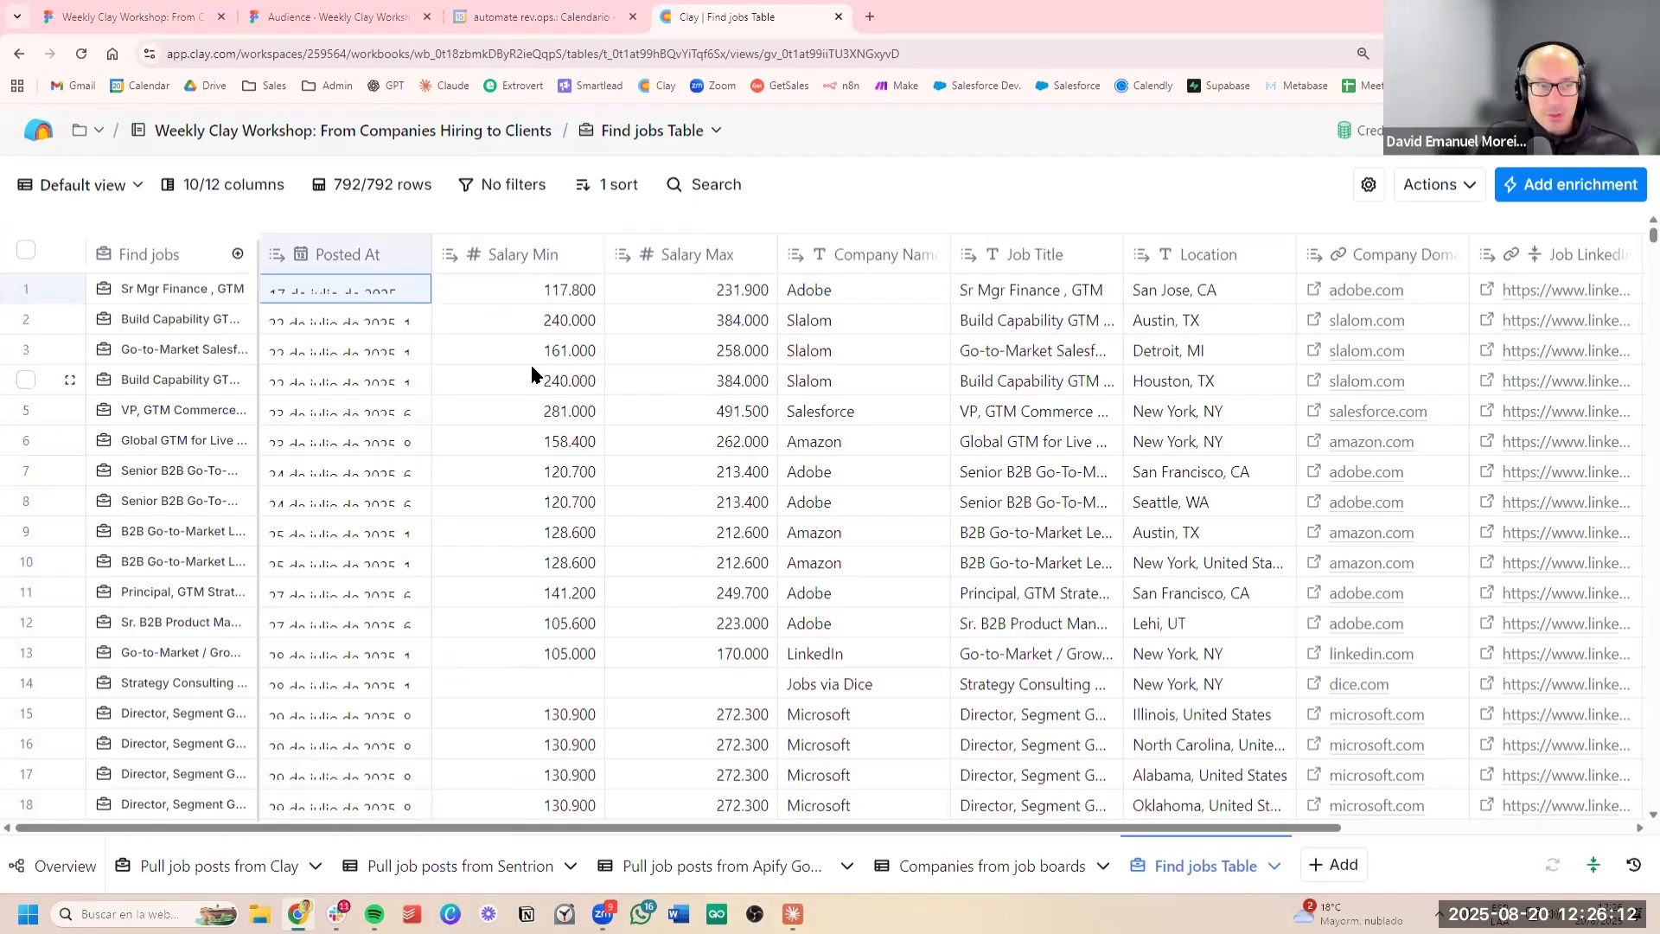
click(533, 377)
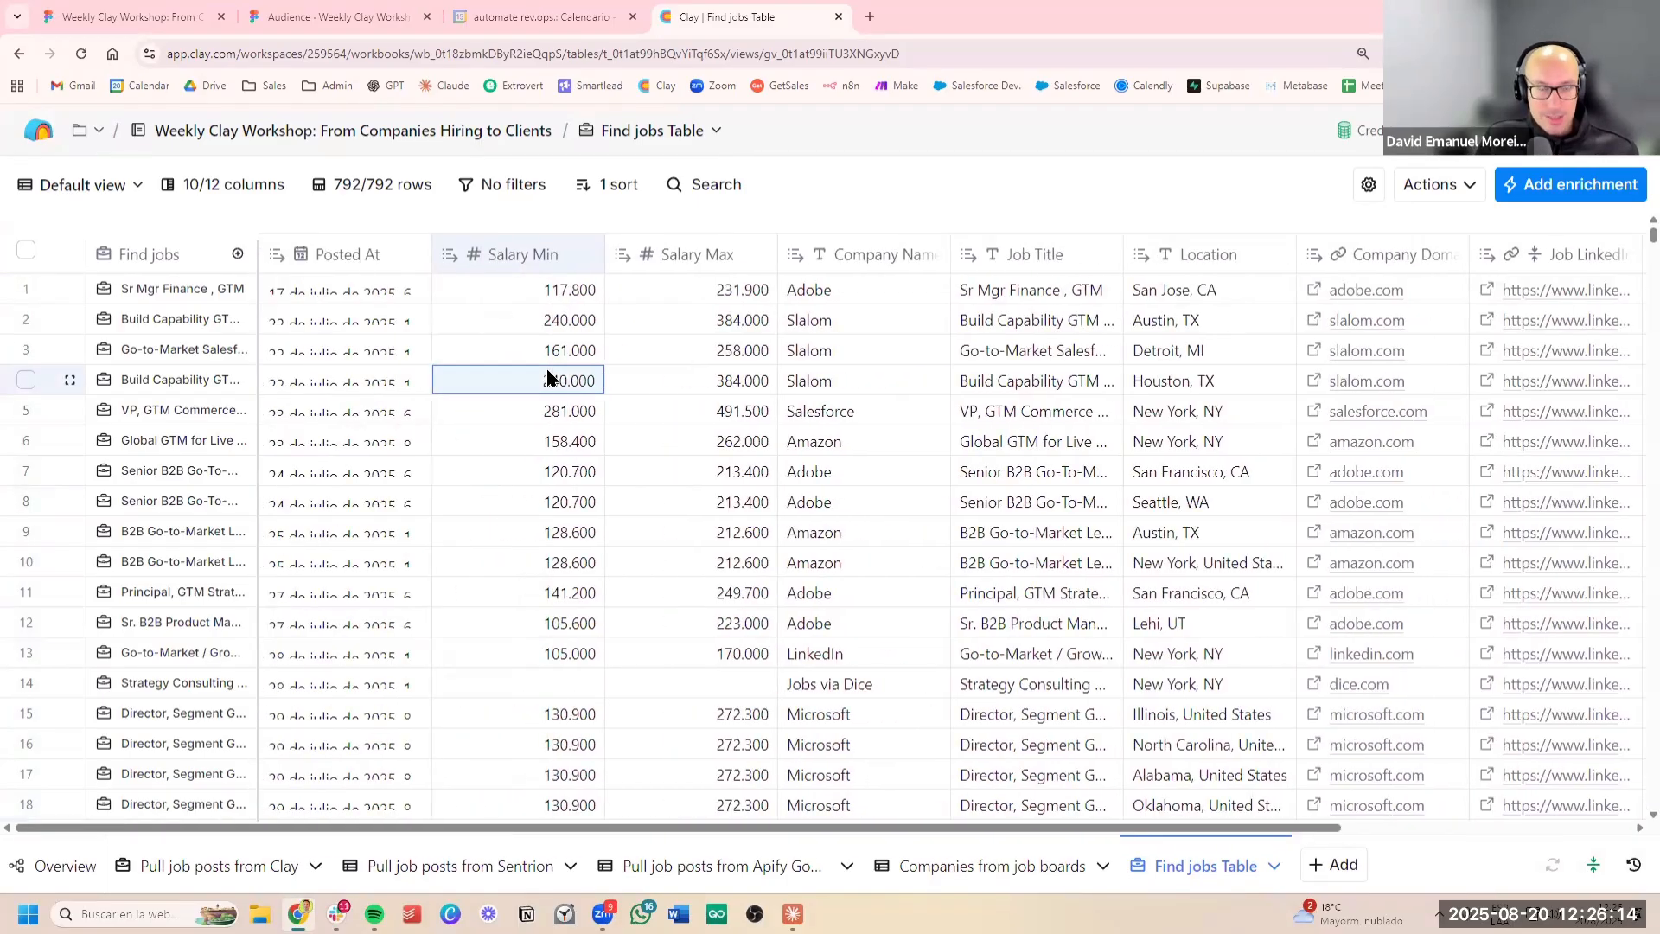
click(501, 289)
click(765, 356)
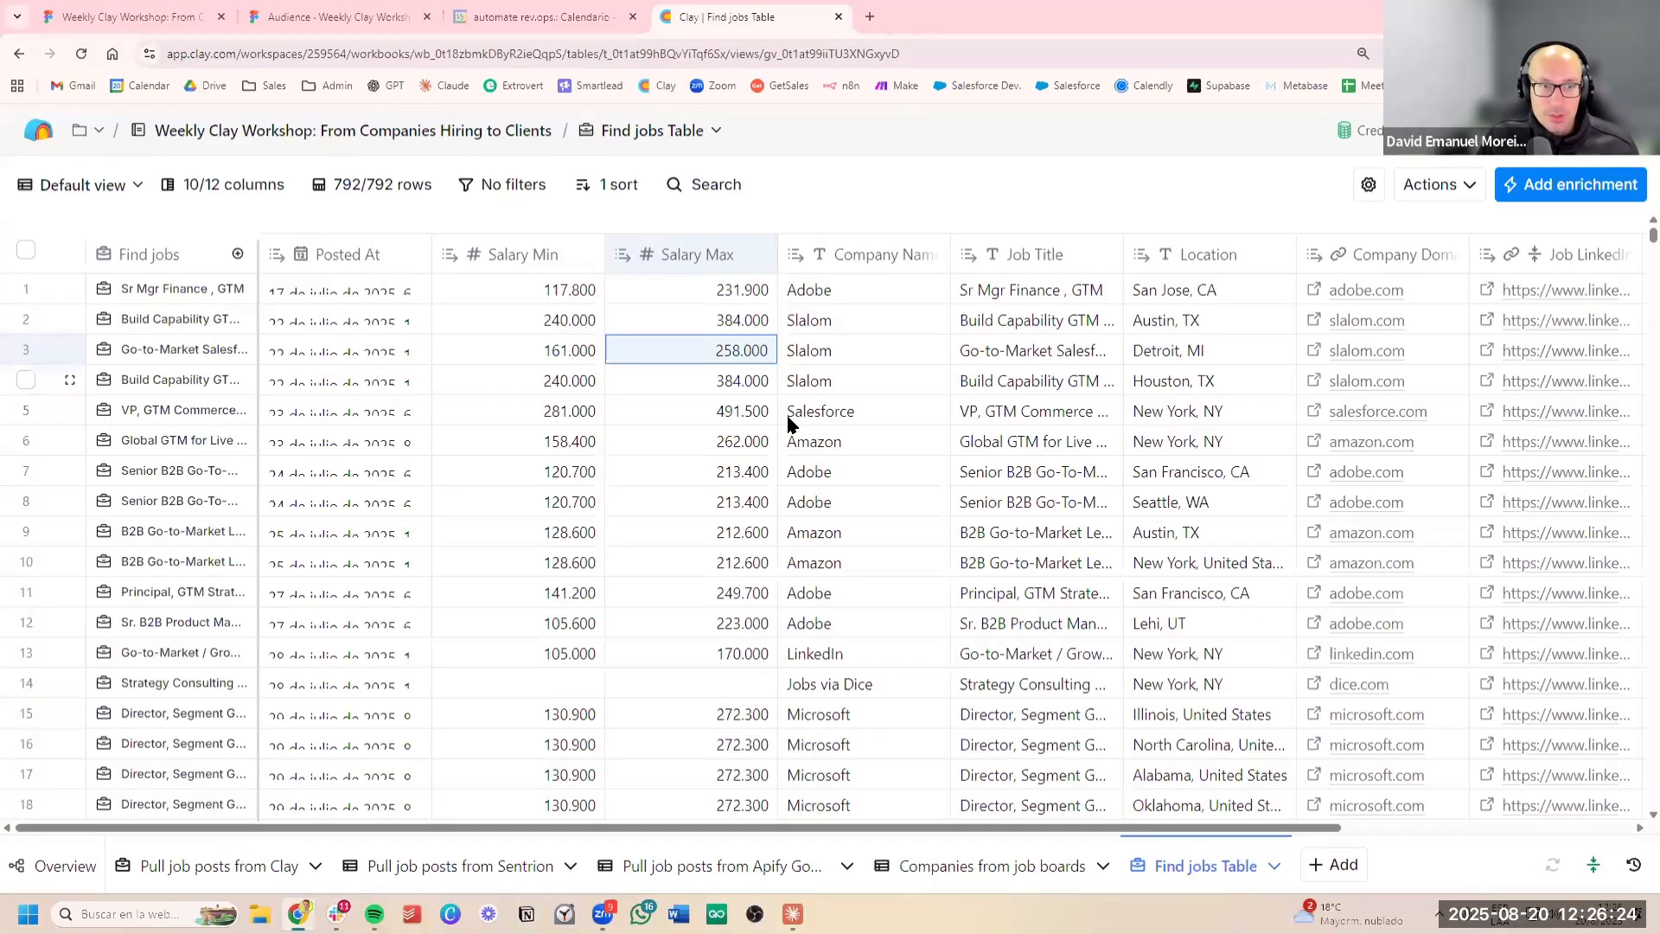
scroll(771, 432, down, 20)
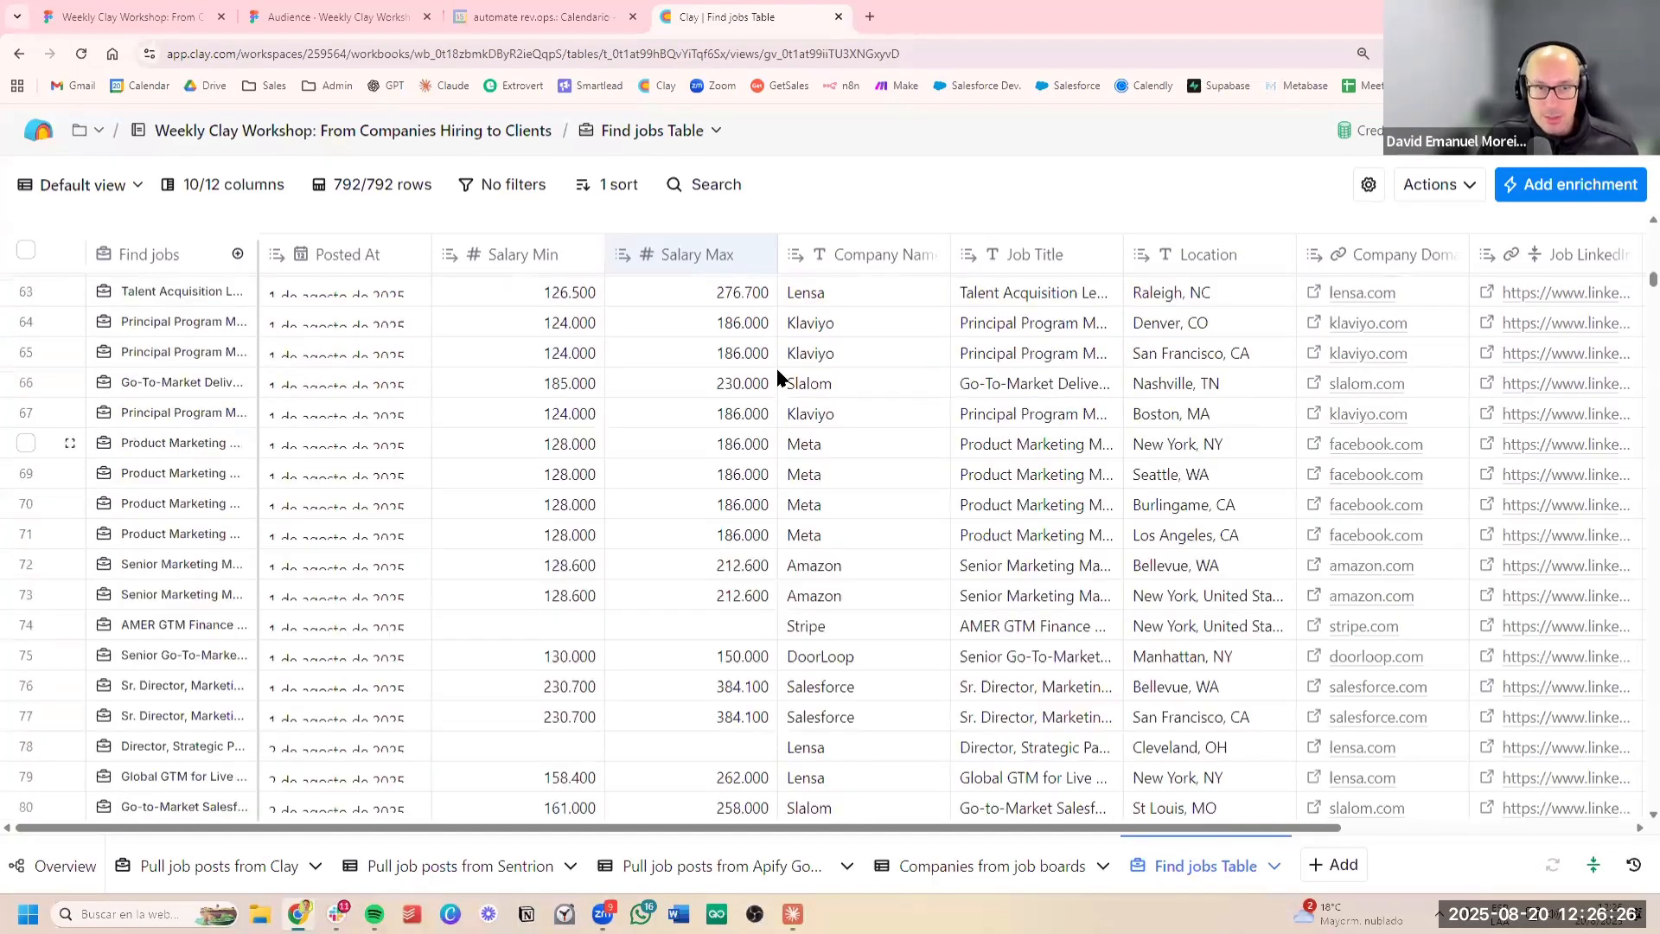
Insert a formula column after Salary Max and generate its formula from the prompt "Print true only if Salary Min is over 180.000", referencing the Salary Min column
click(736, 258)
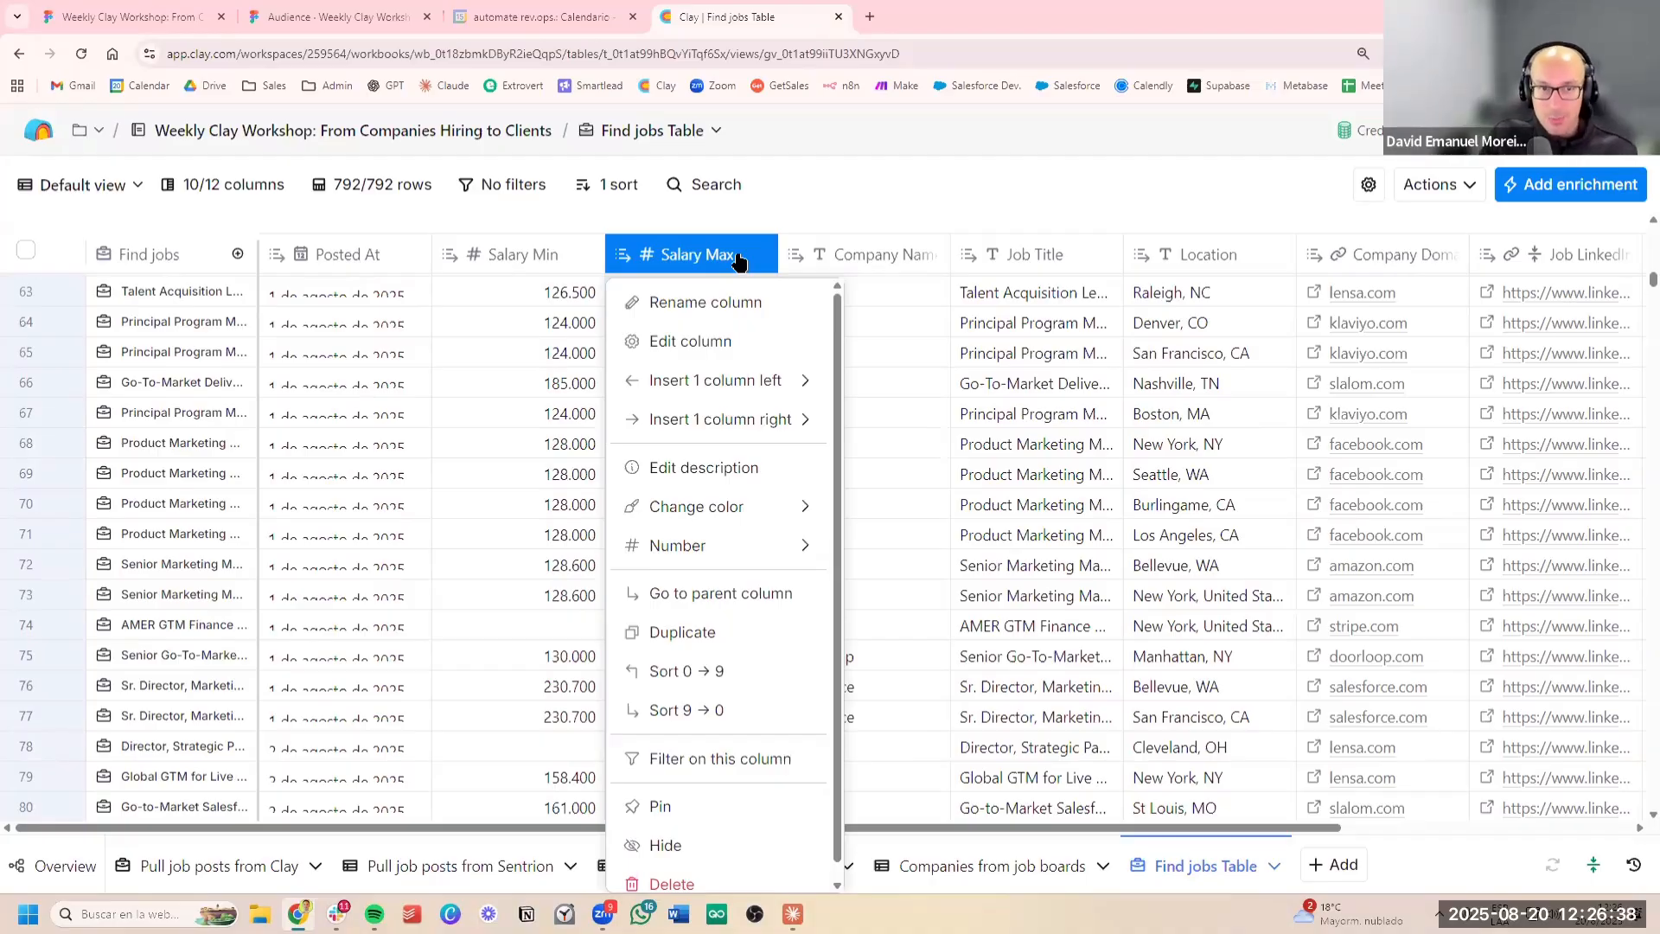
mouse_move(724, 420)
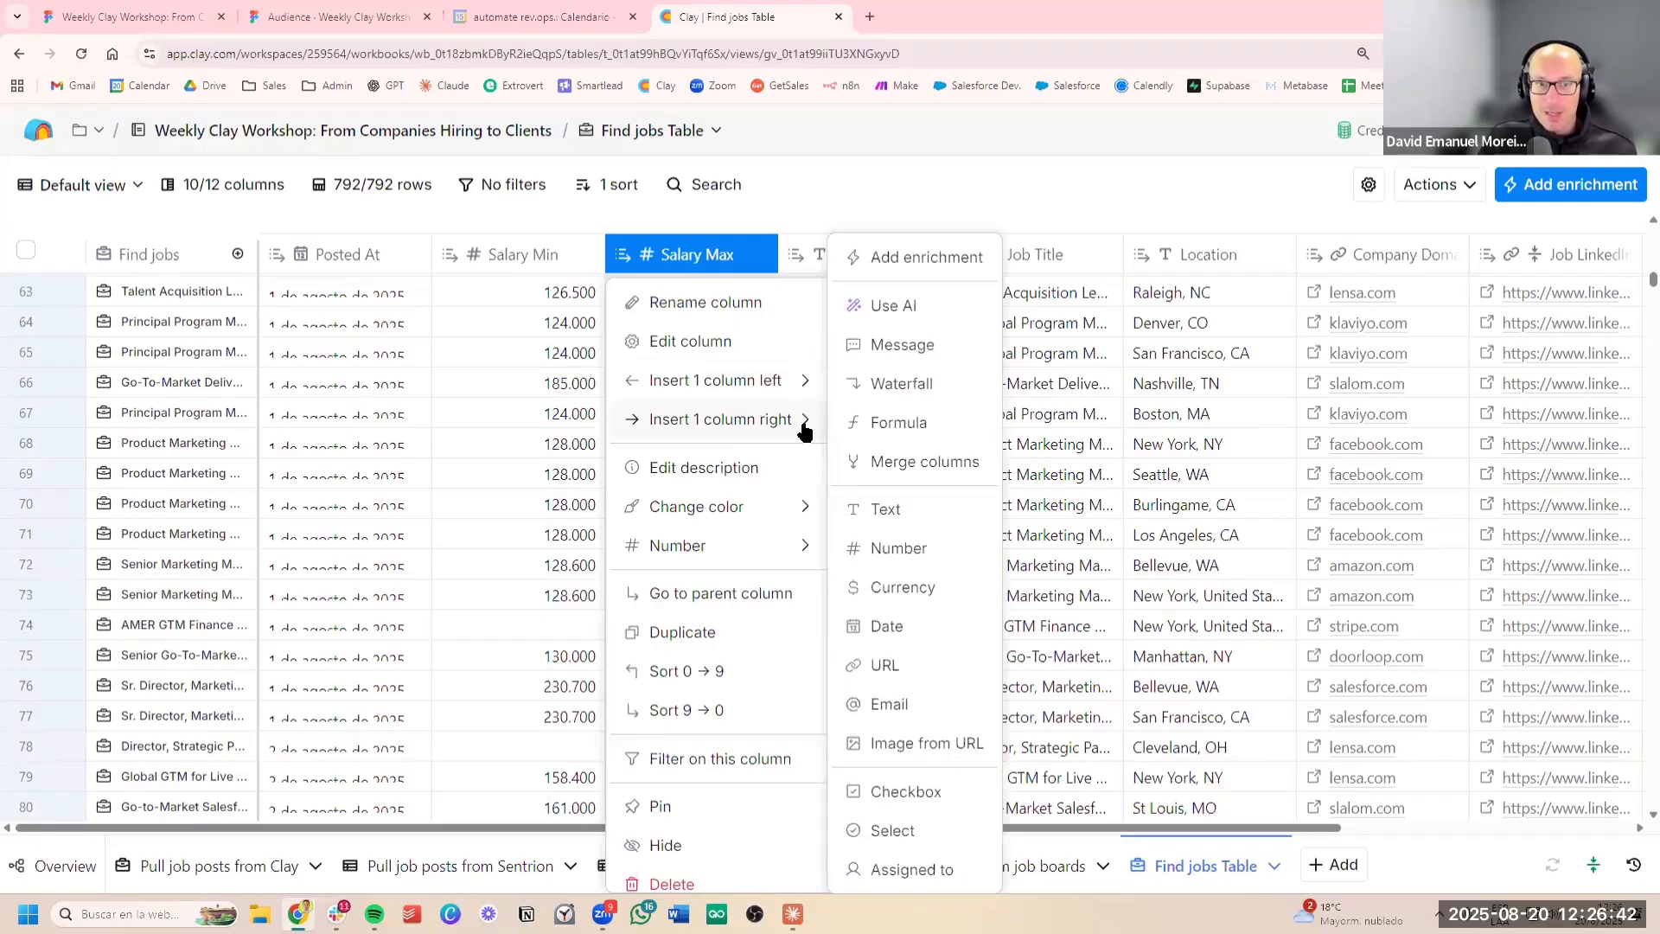
click(907, 424)
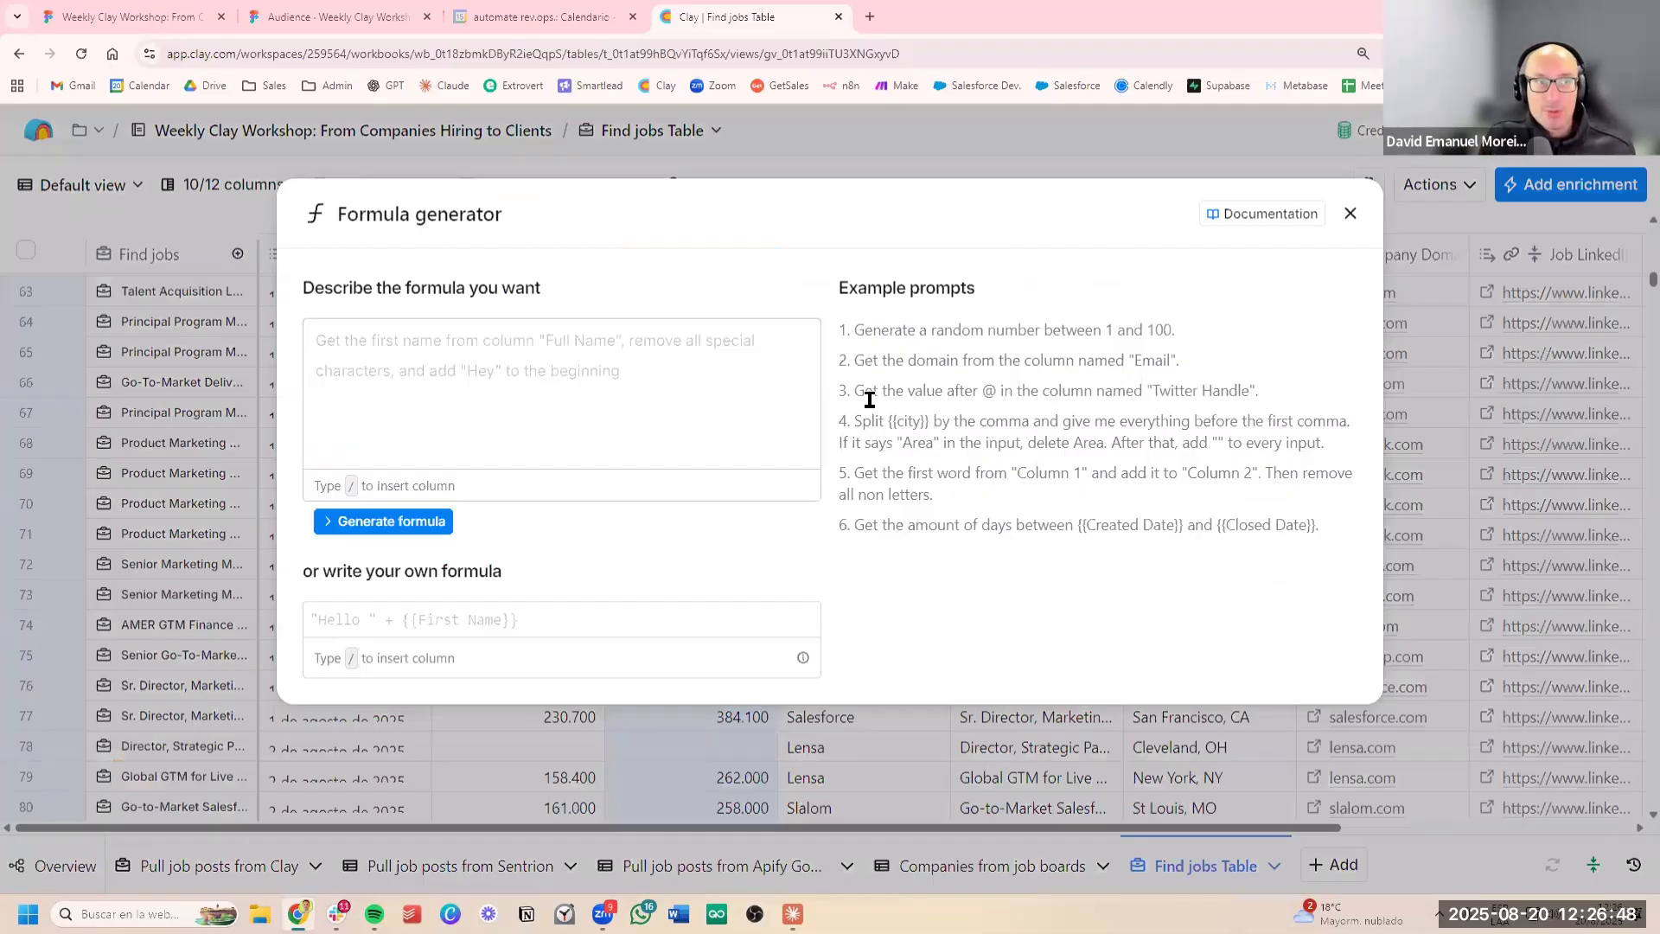
click(751, 393)
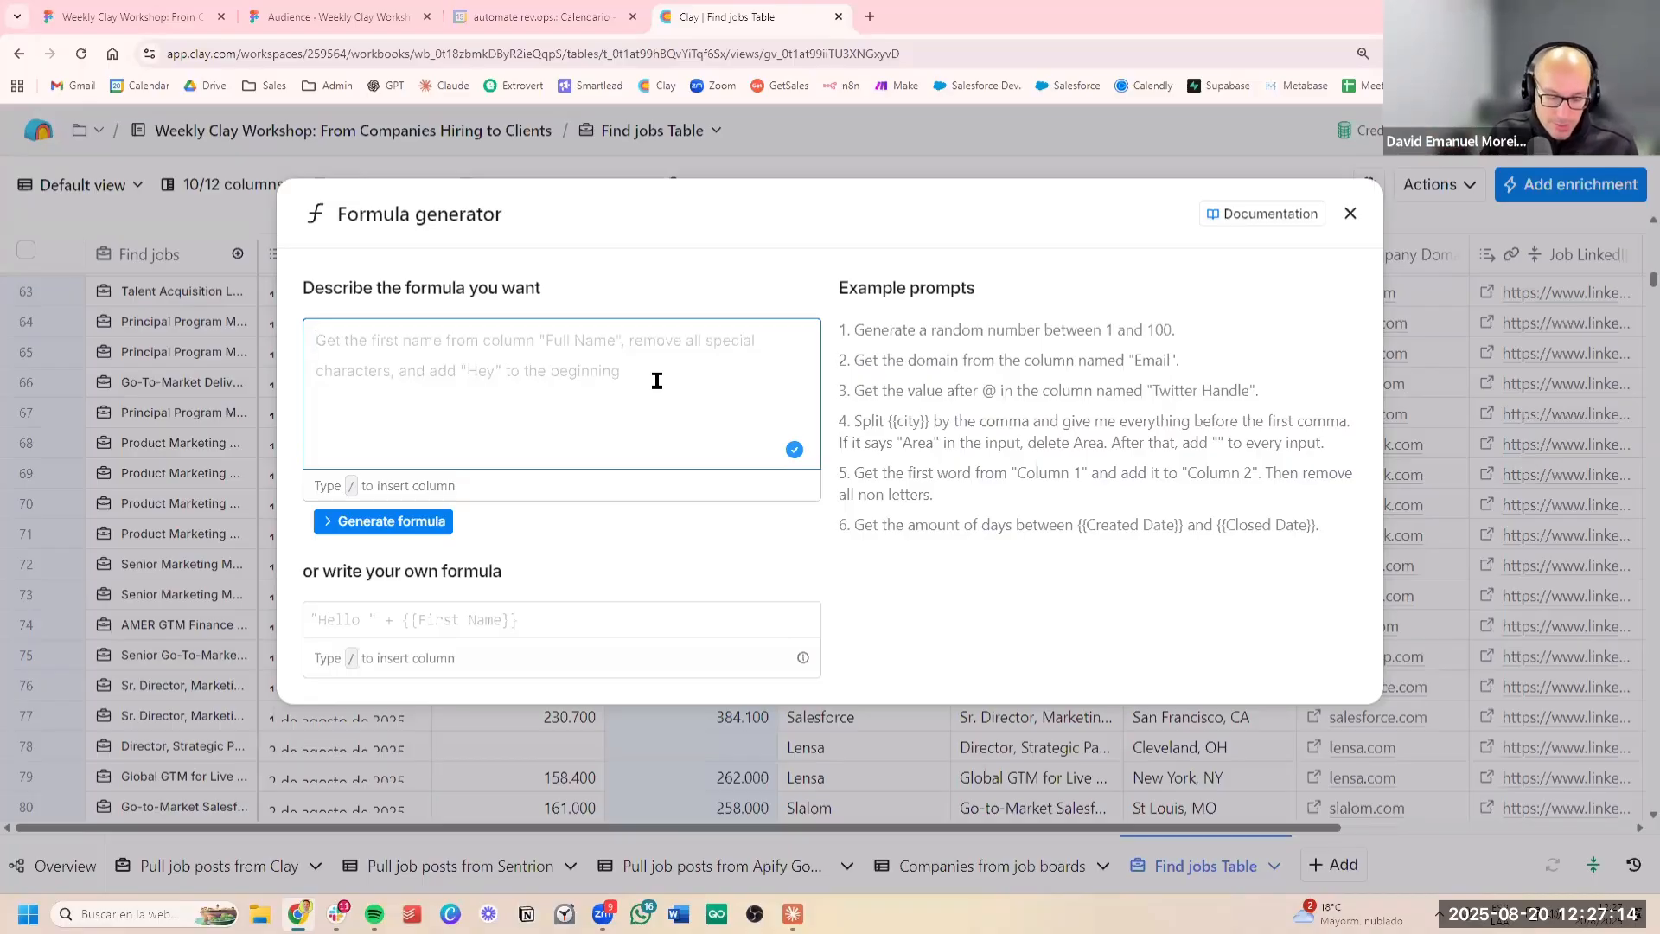
text(Pr)
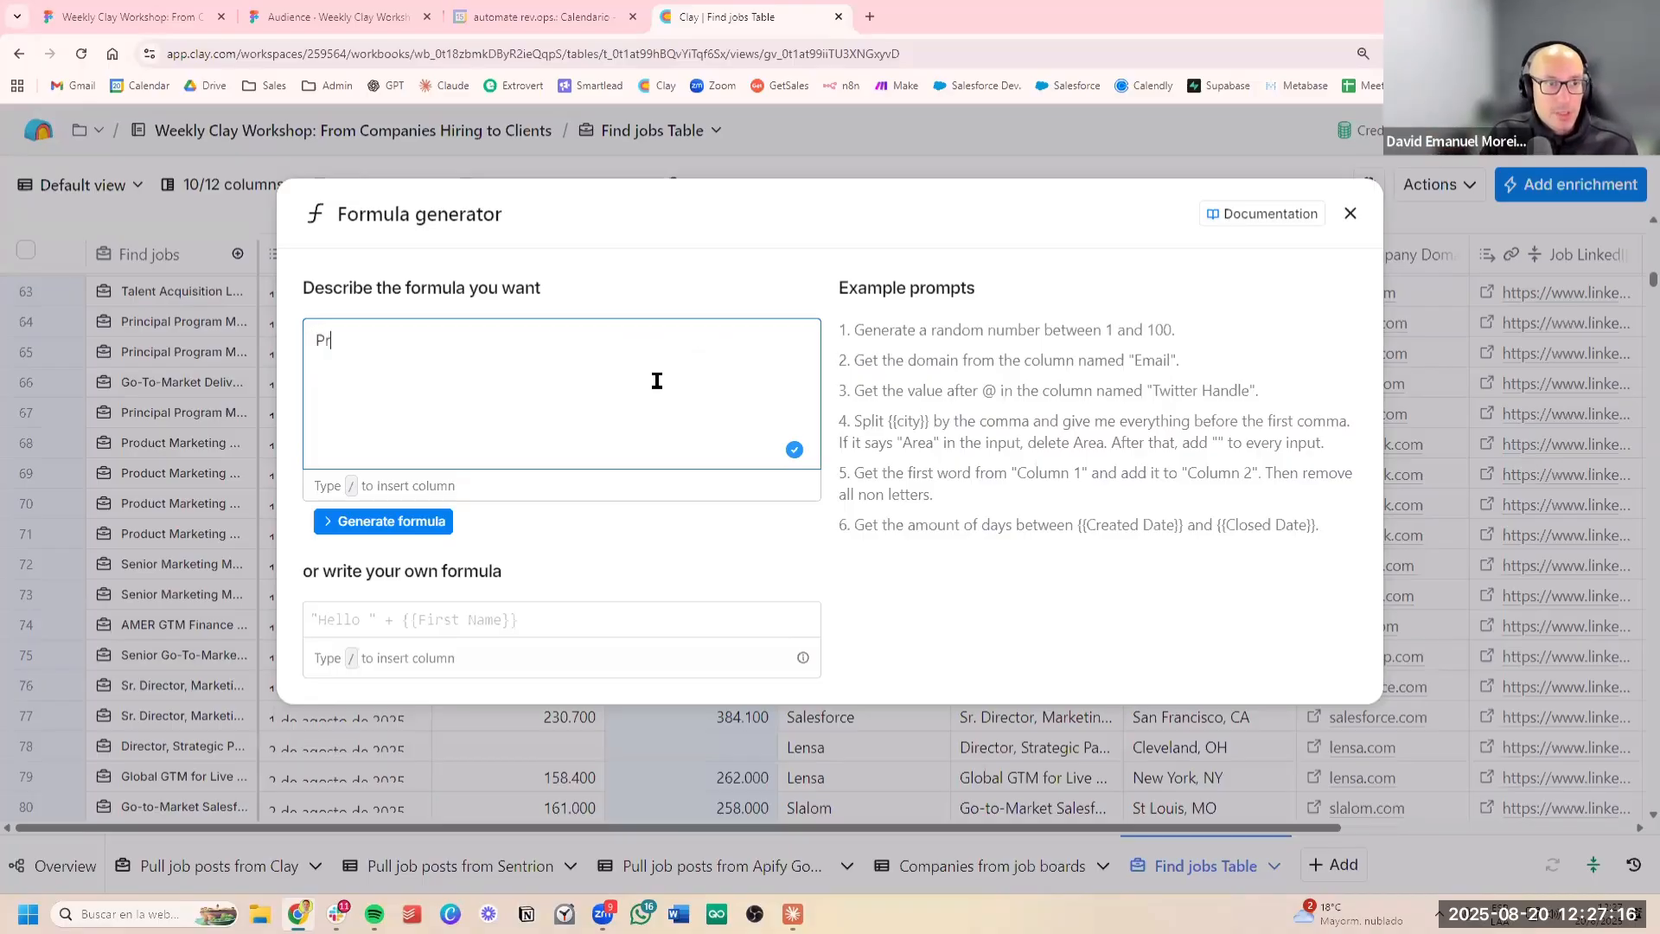
text(int true only)
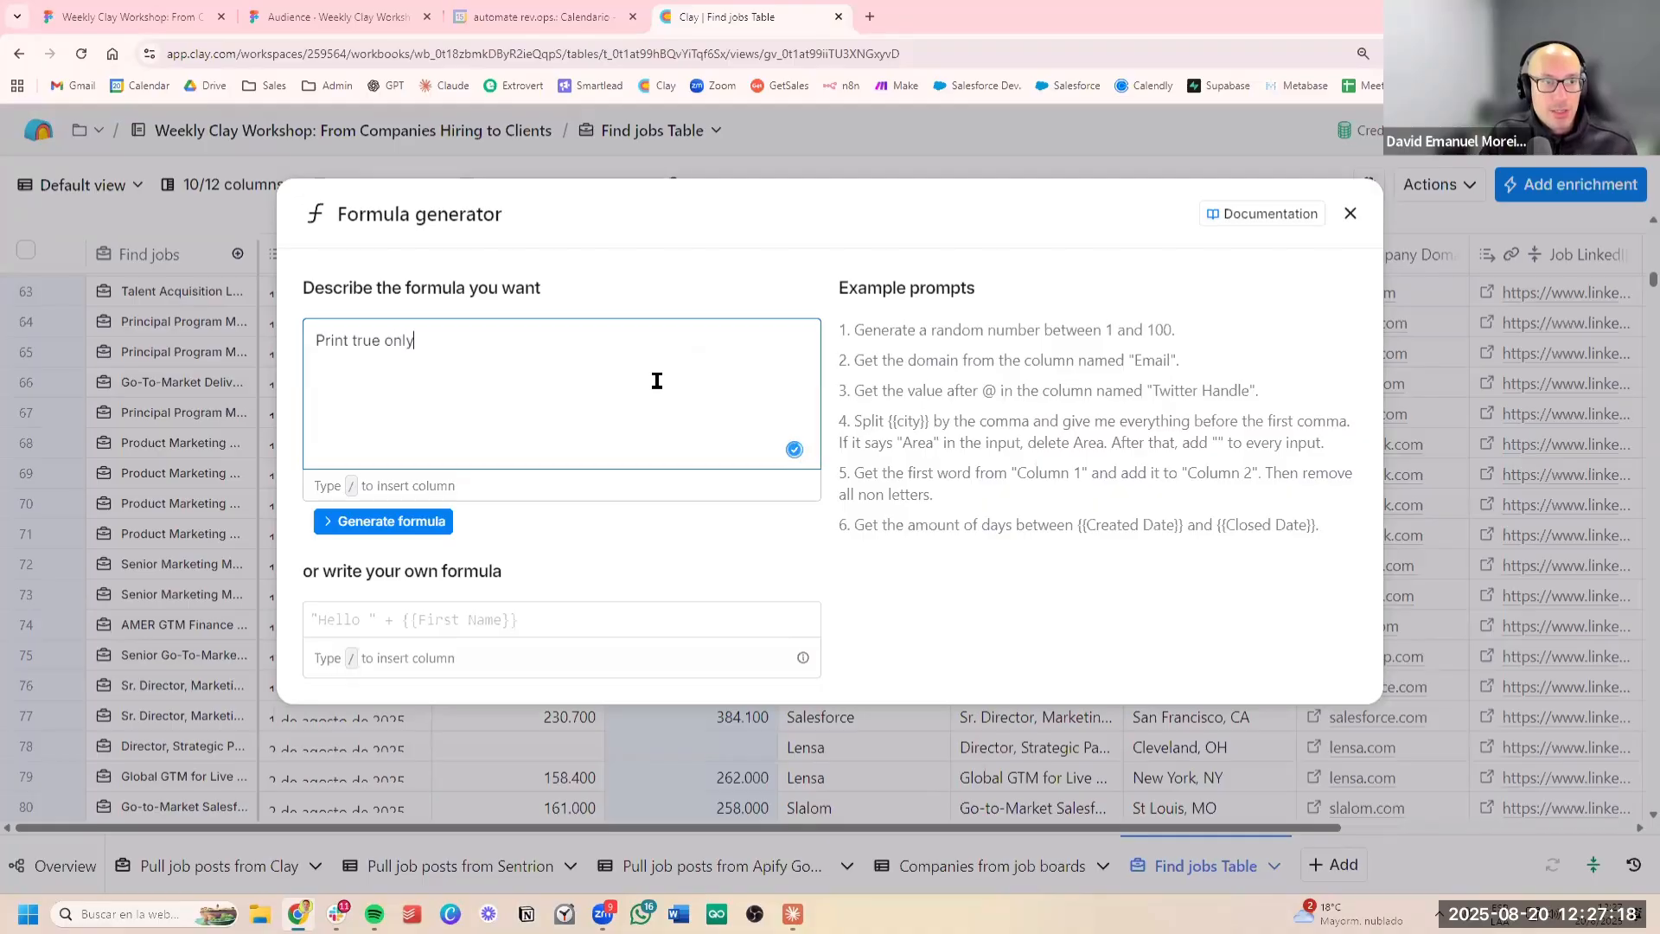
text( if /)
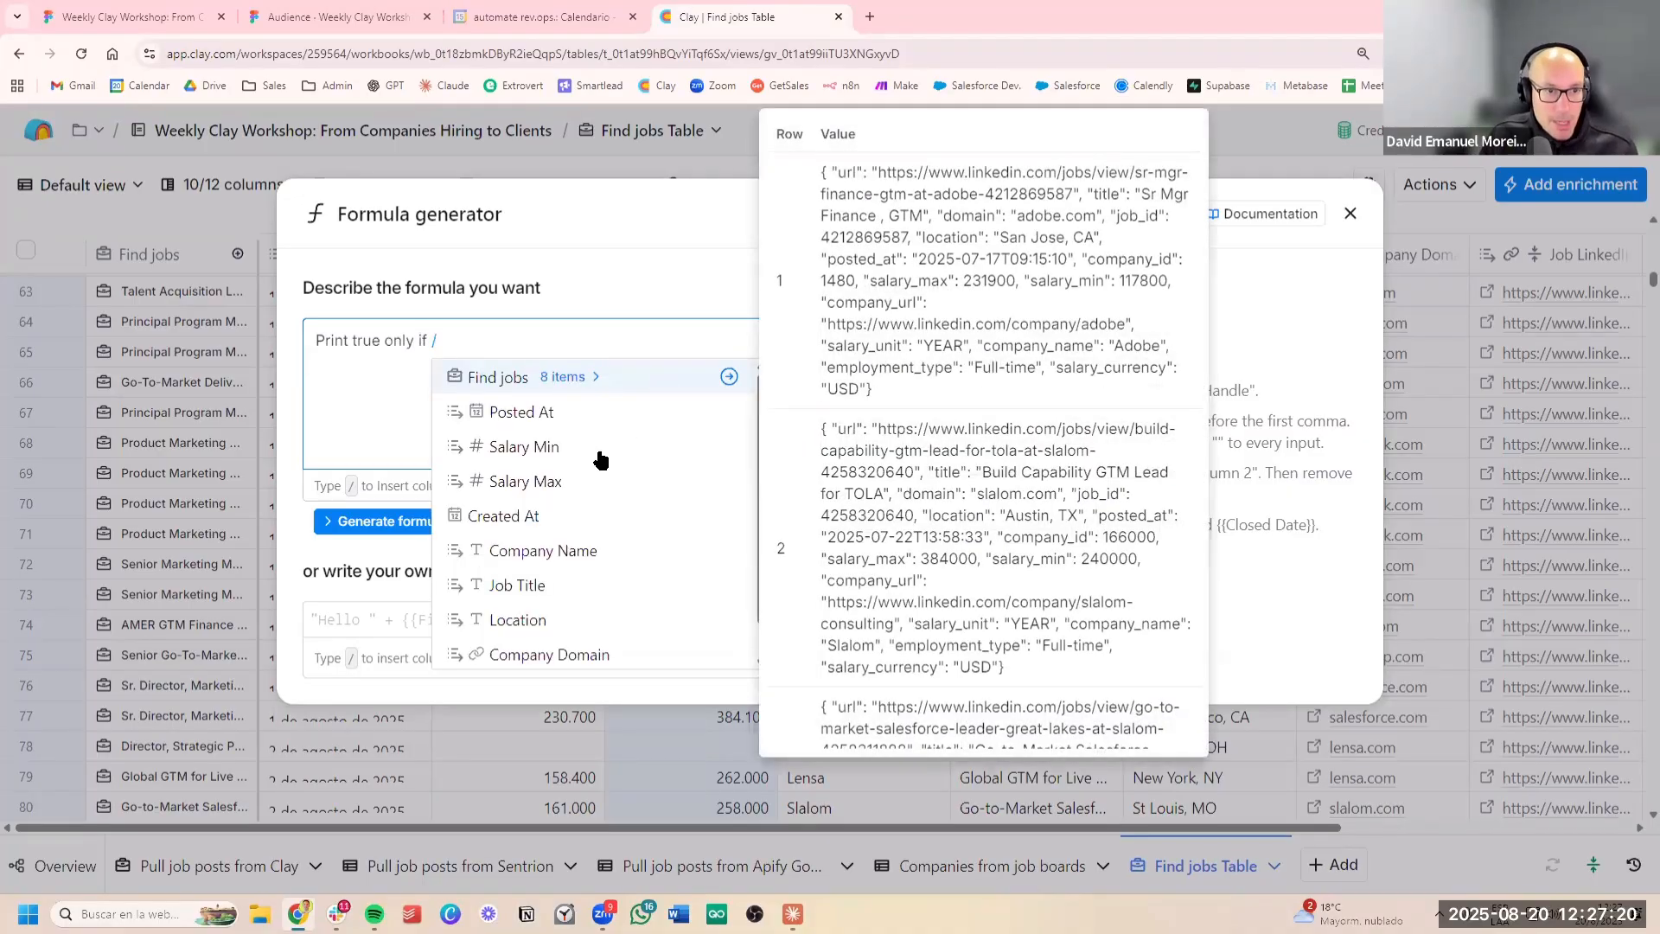
click(600, 451)
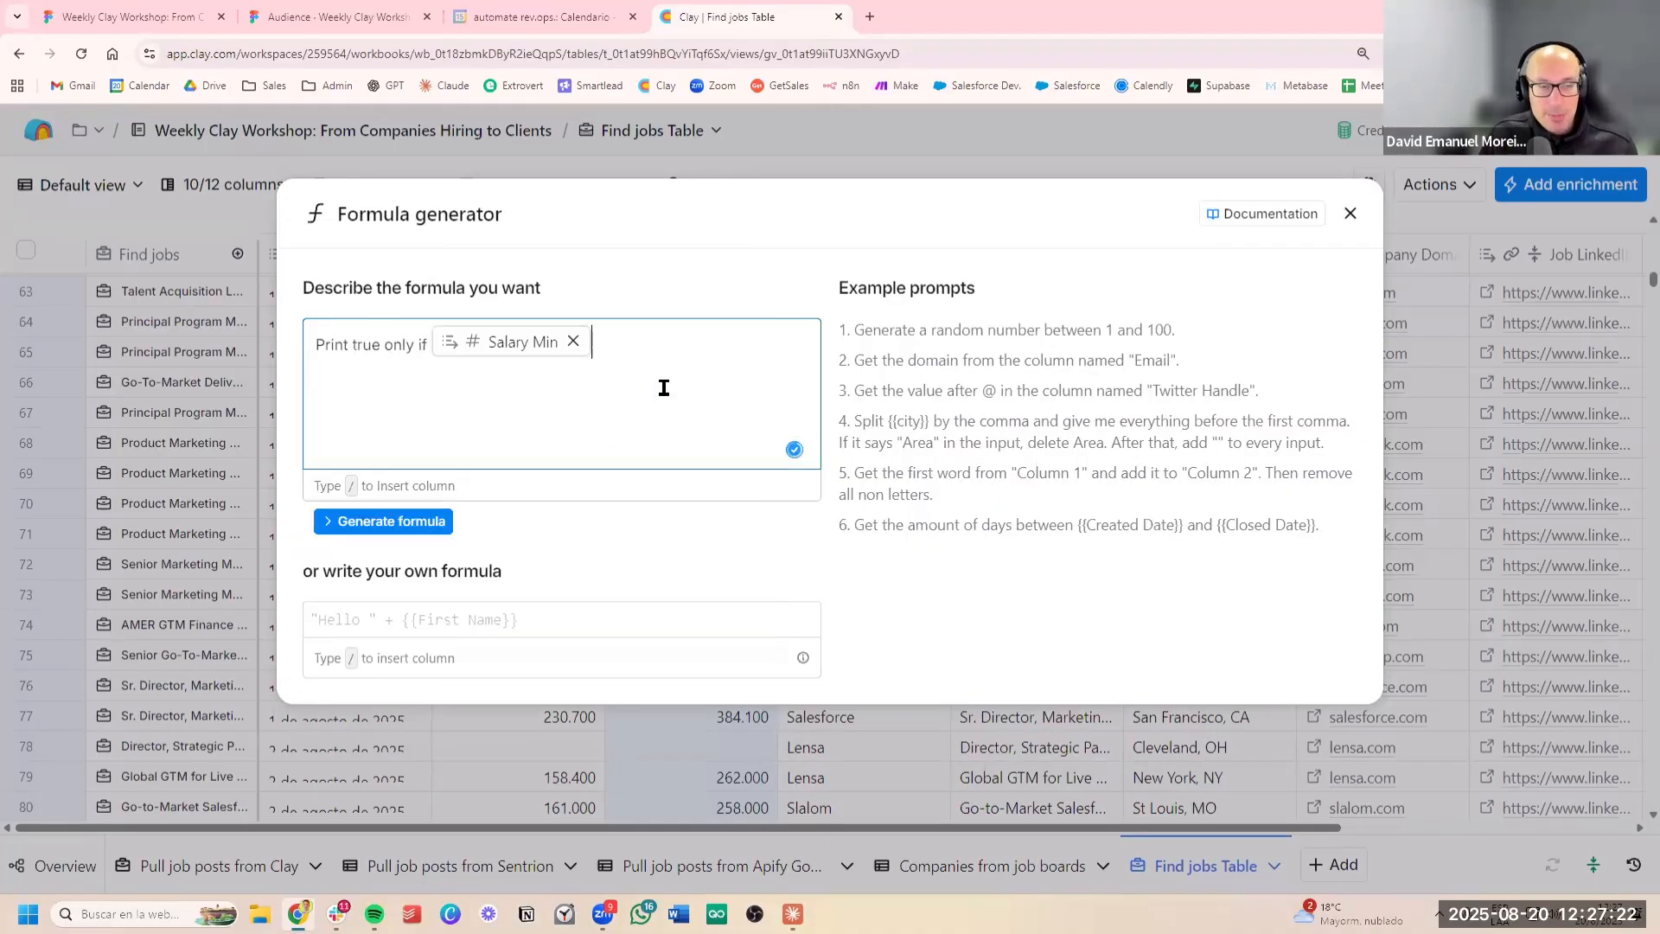
text(is over )
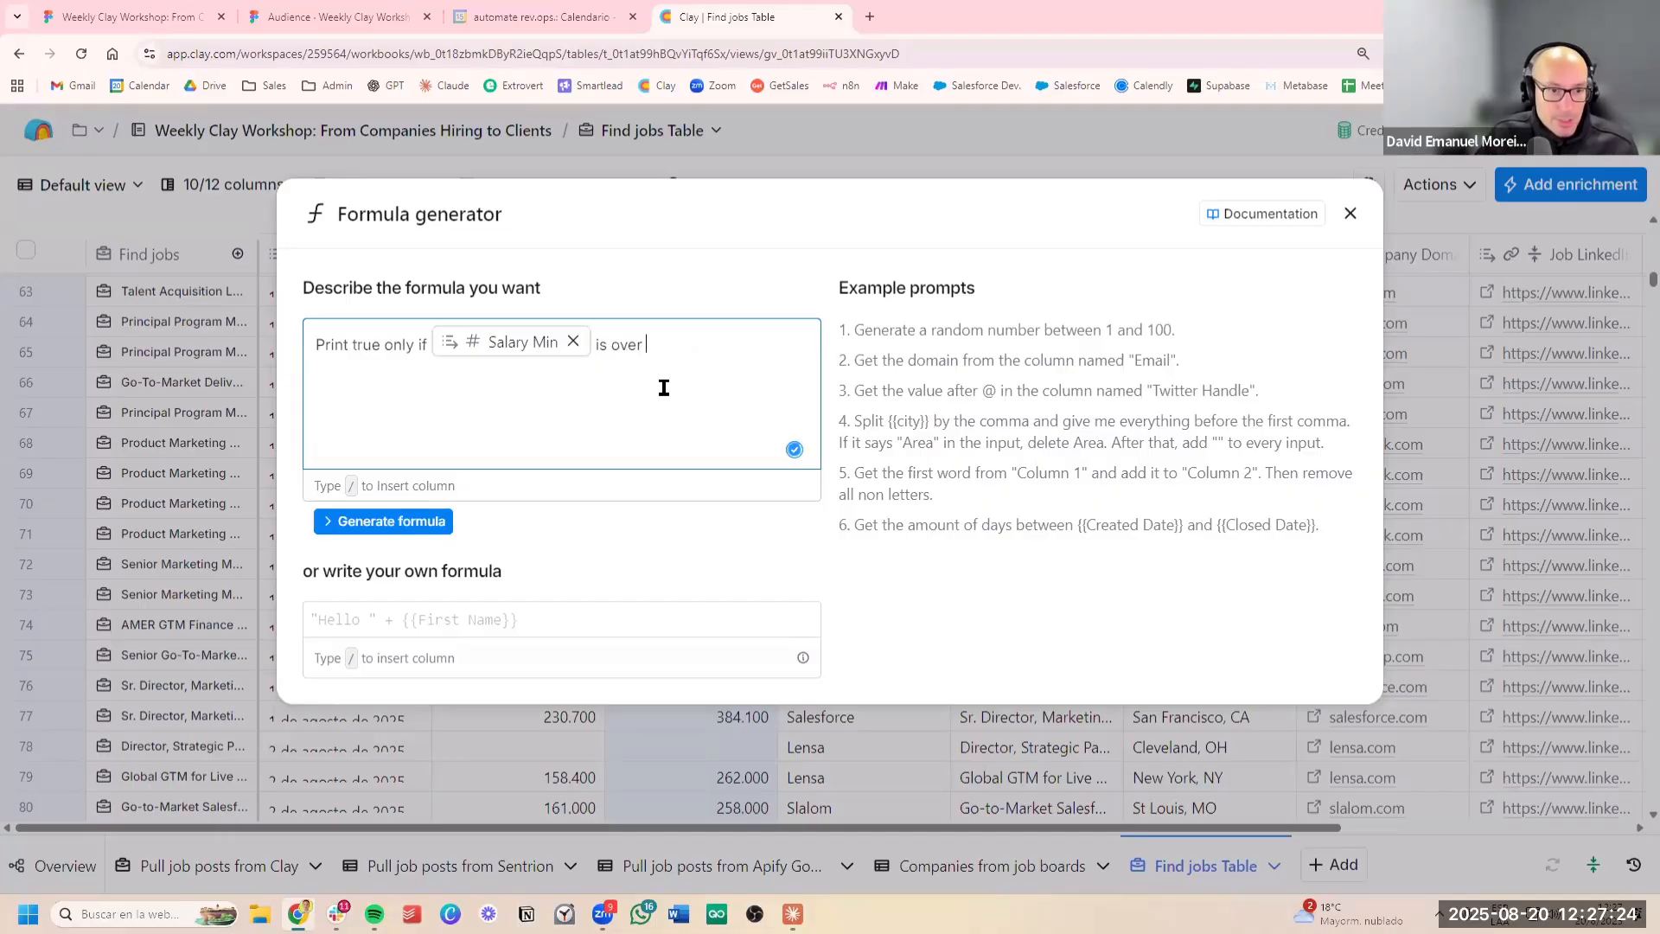
text(1)
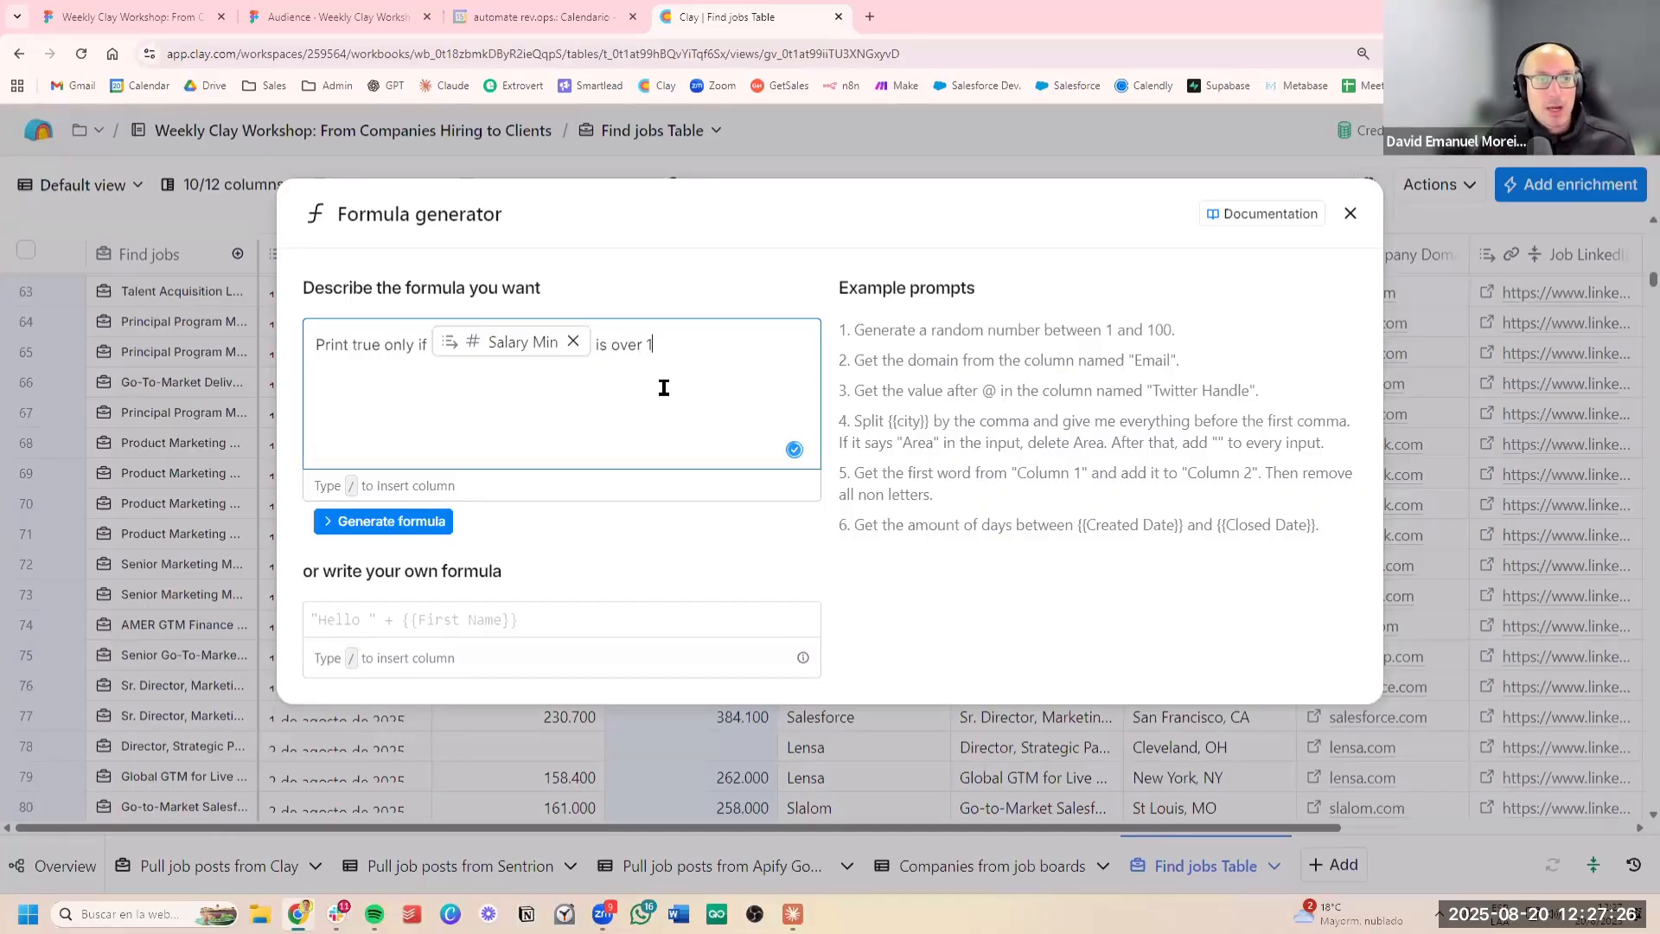
text(8)
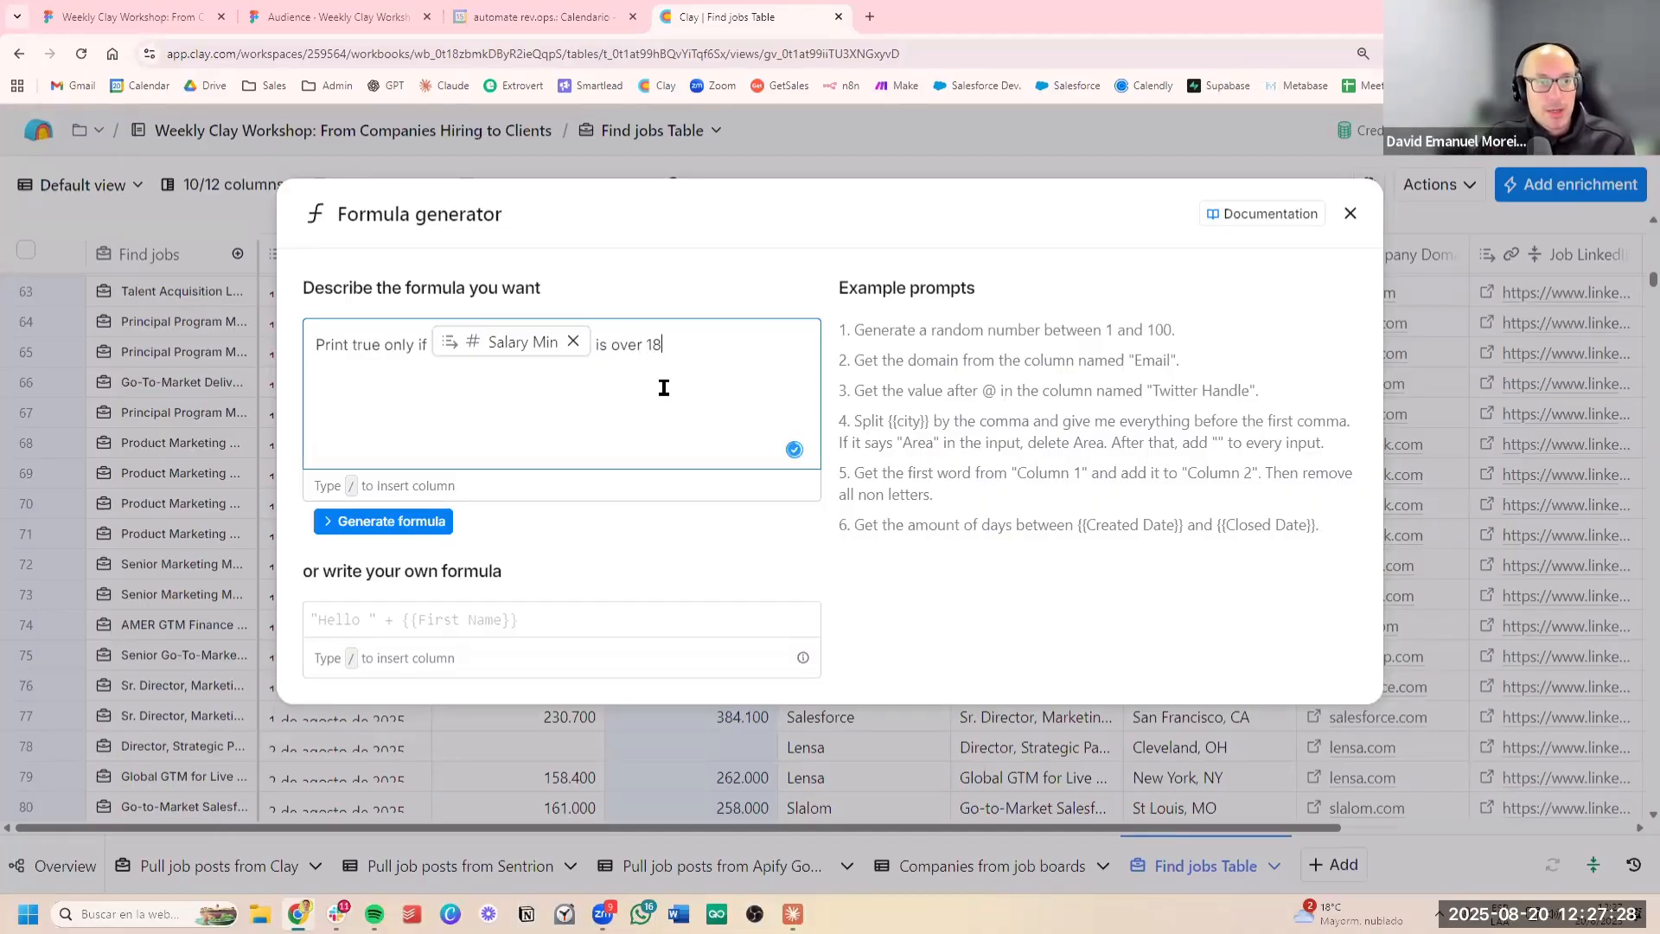
text(0.000)
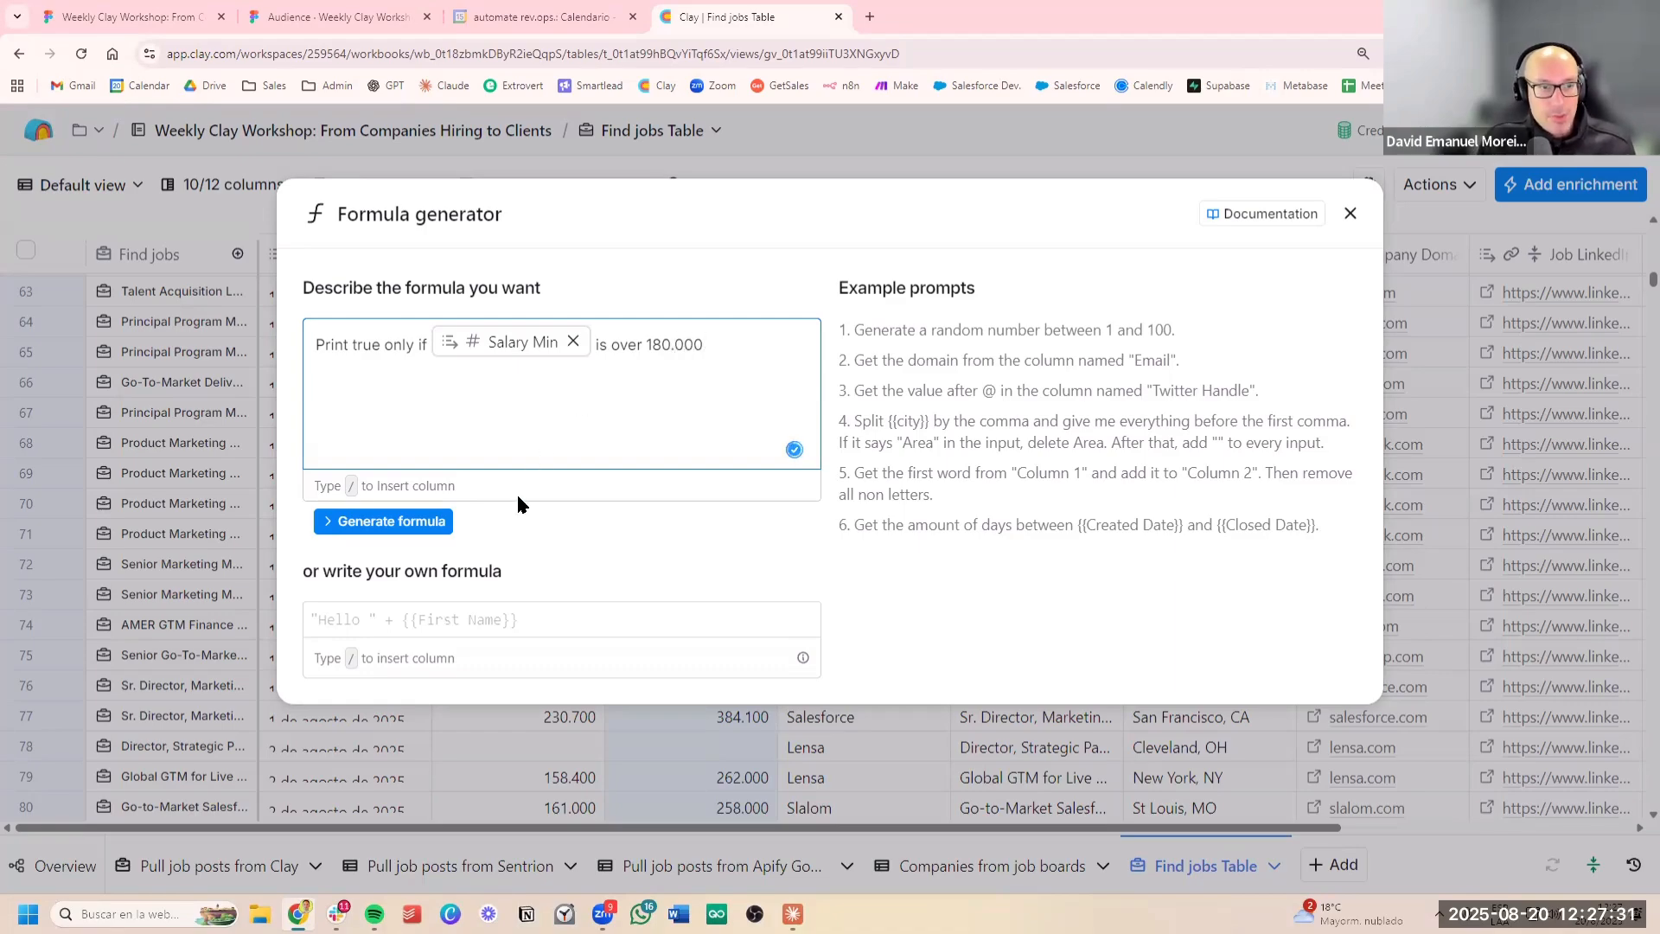
click(437, 521)
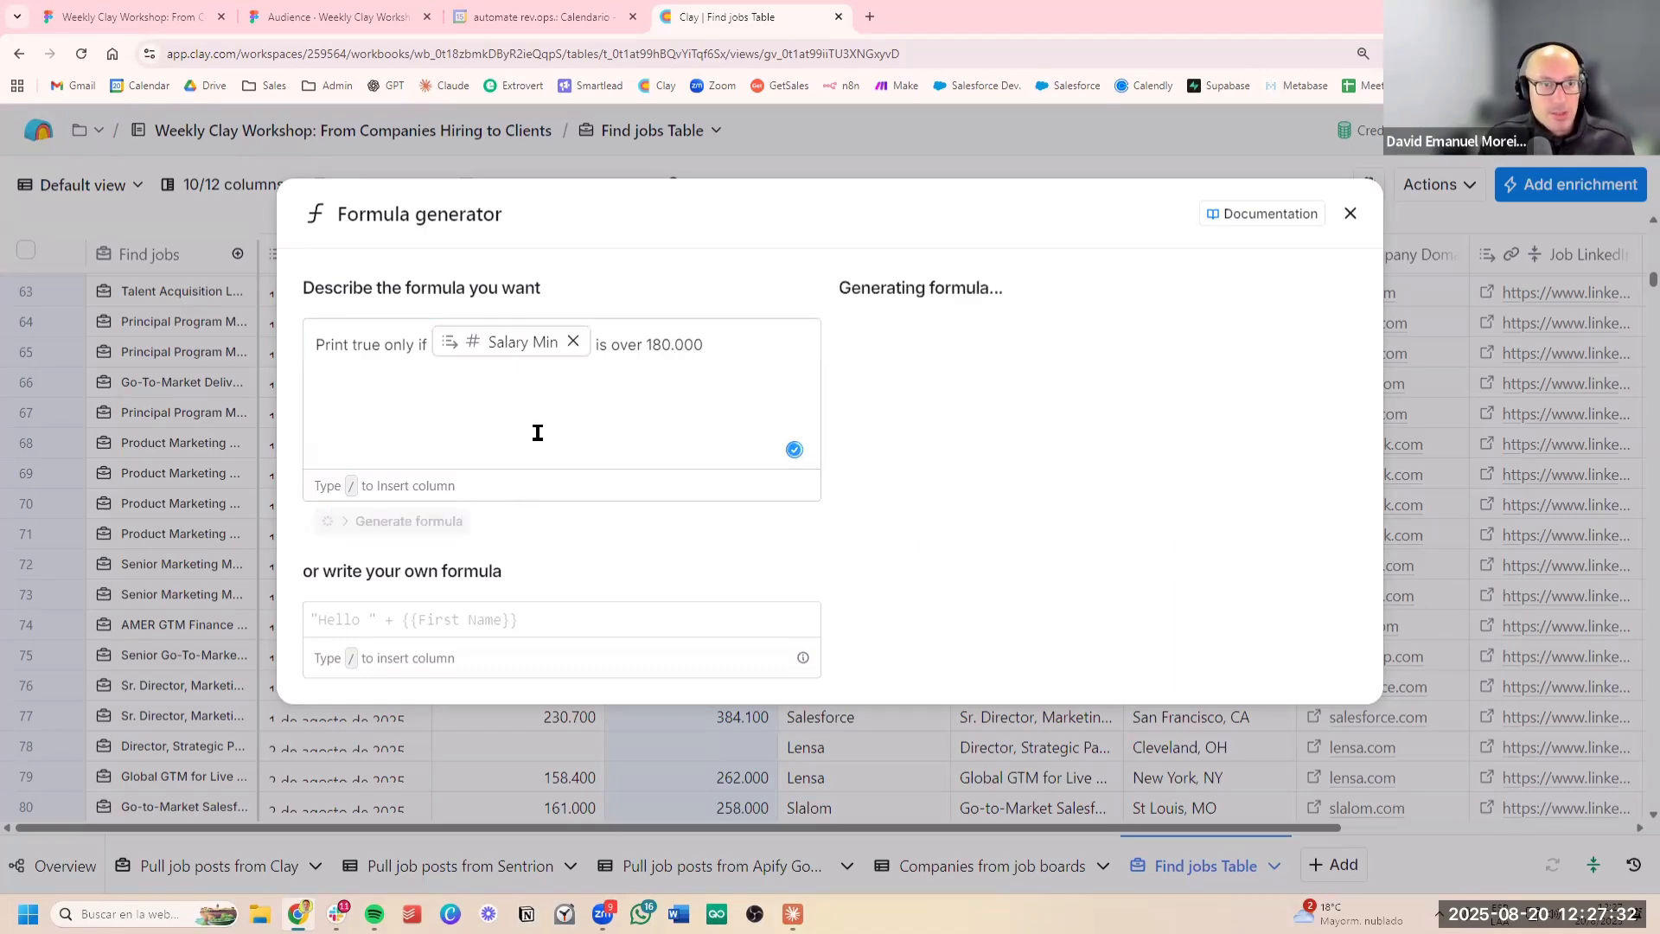
Examine the generated formula expression that tests Salary Min against the 180000 threshold
click(732, 353)
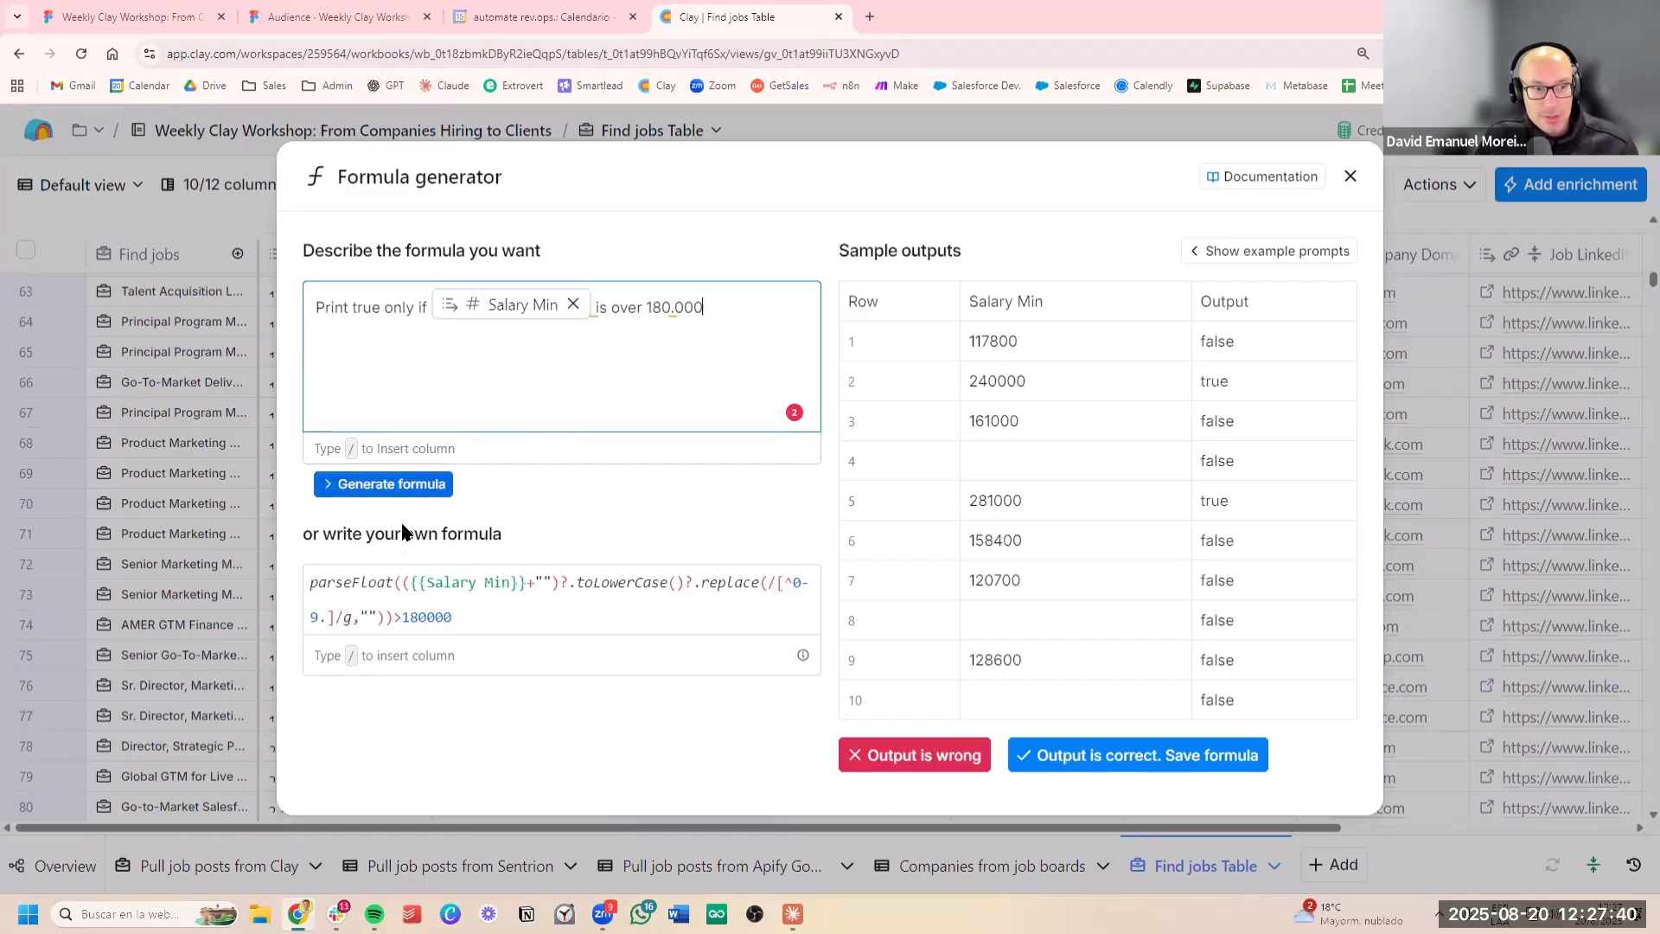
click(524, 611)
key(ctrl+a)
drag(527, 619, 299, 580)
click(886, 580)
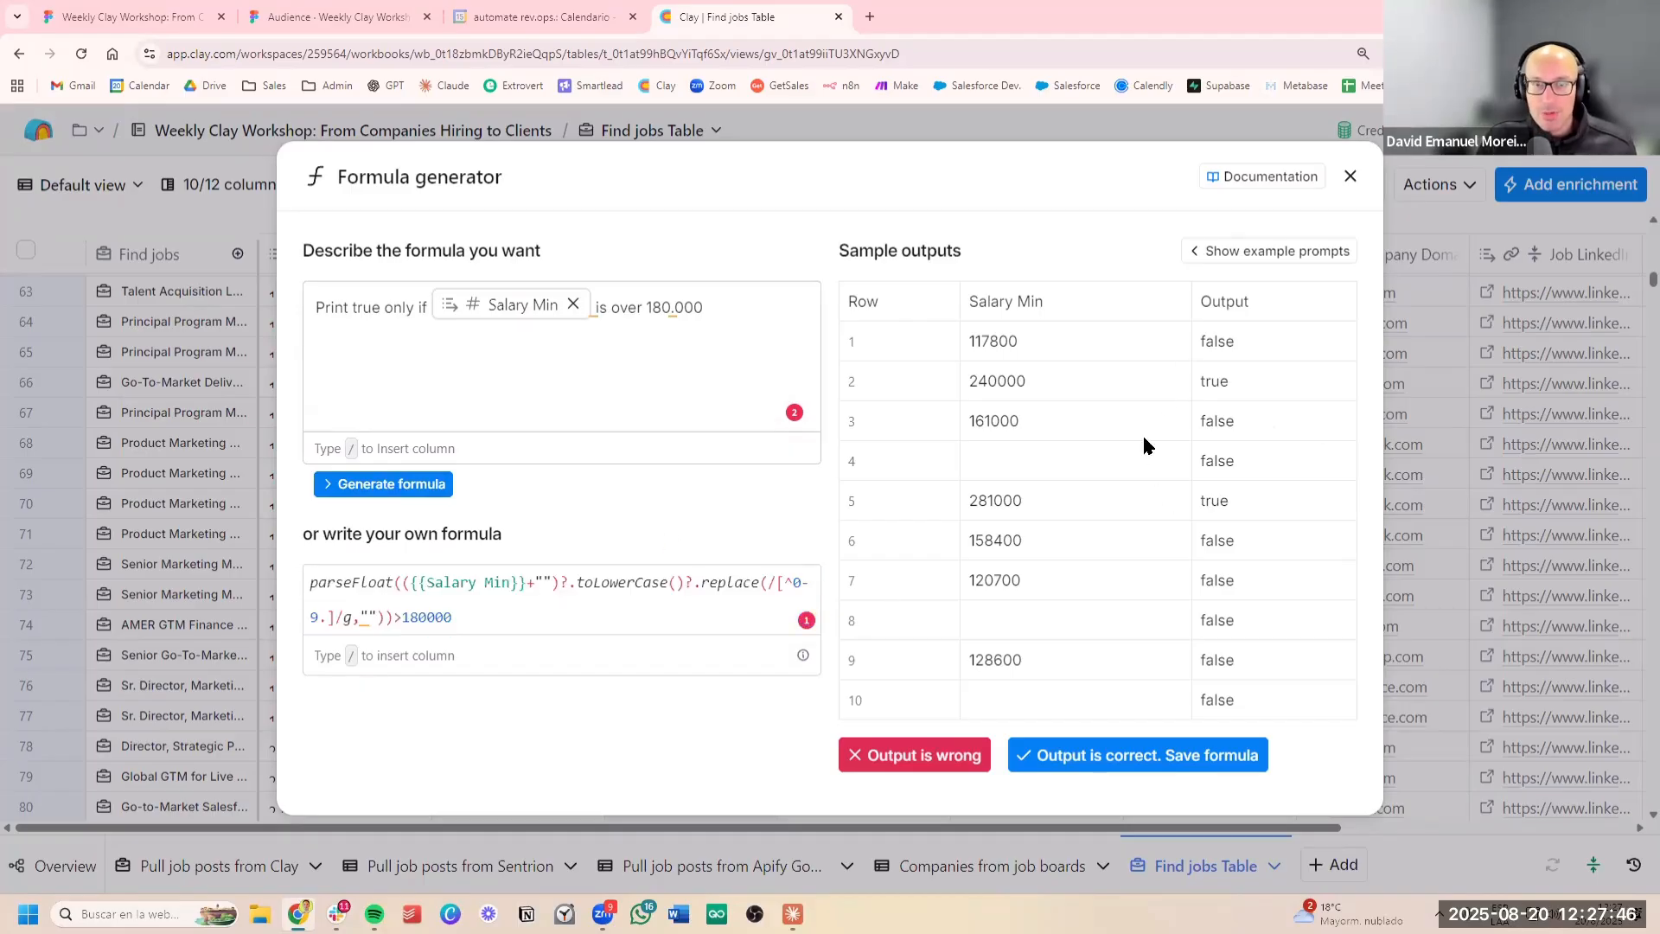
Compare the sample Salary Min values with their true or false outputs and save the formula as correct
drag(969, 344, 1043, 342)
click(1035, 342)
click(1044, 340)
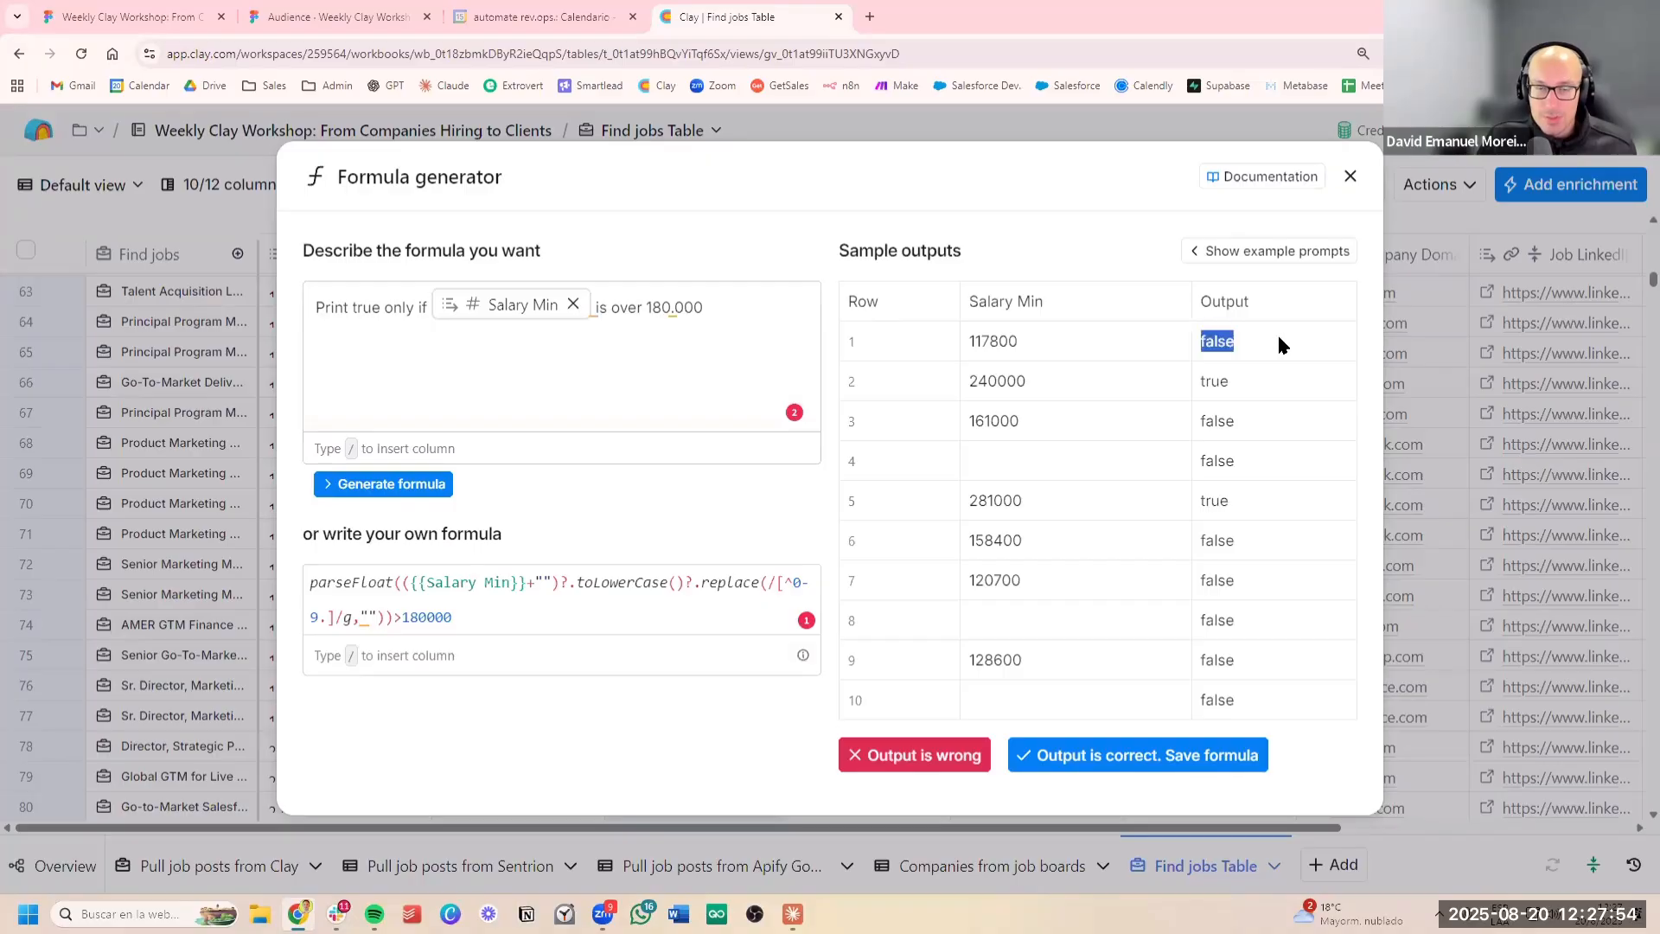
click(1034, 384)
drag(951, 381, 1027, 381)
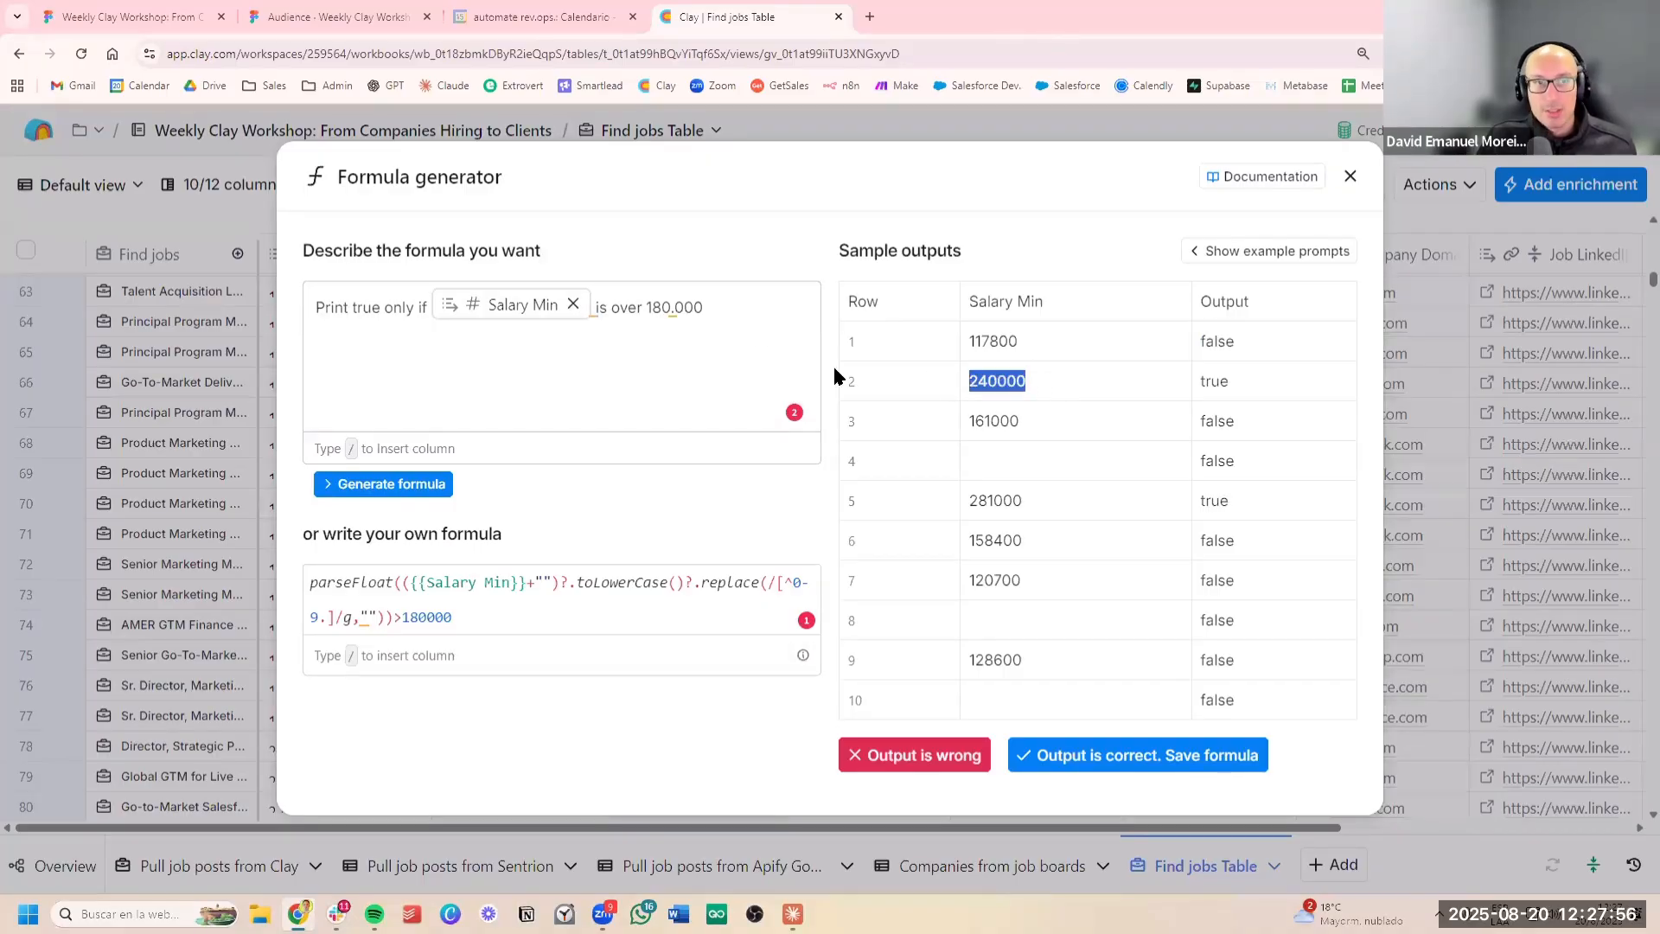
drag(1299, 399, 1147, 399)
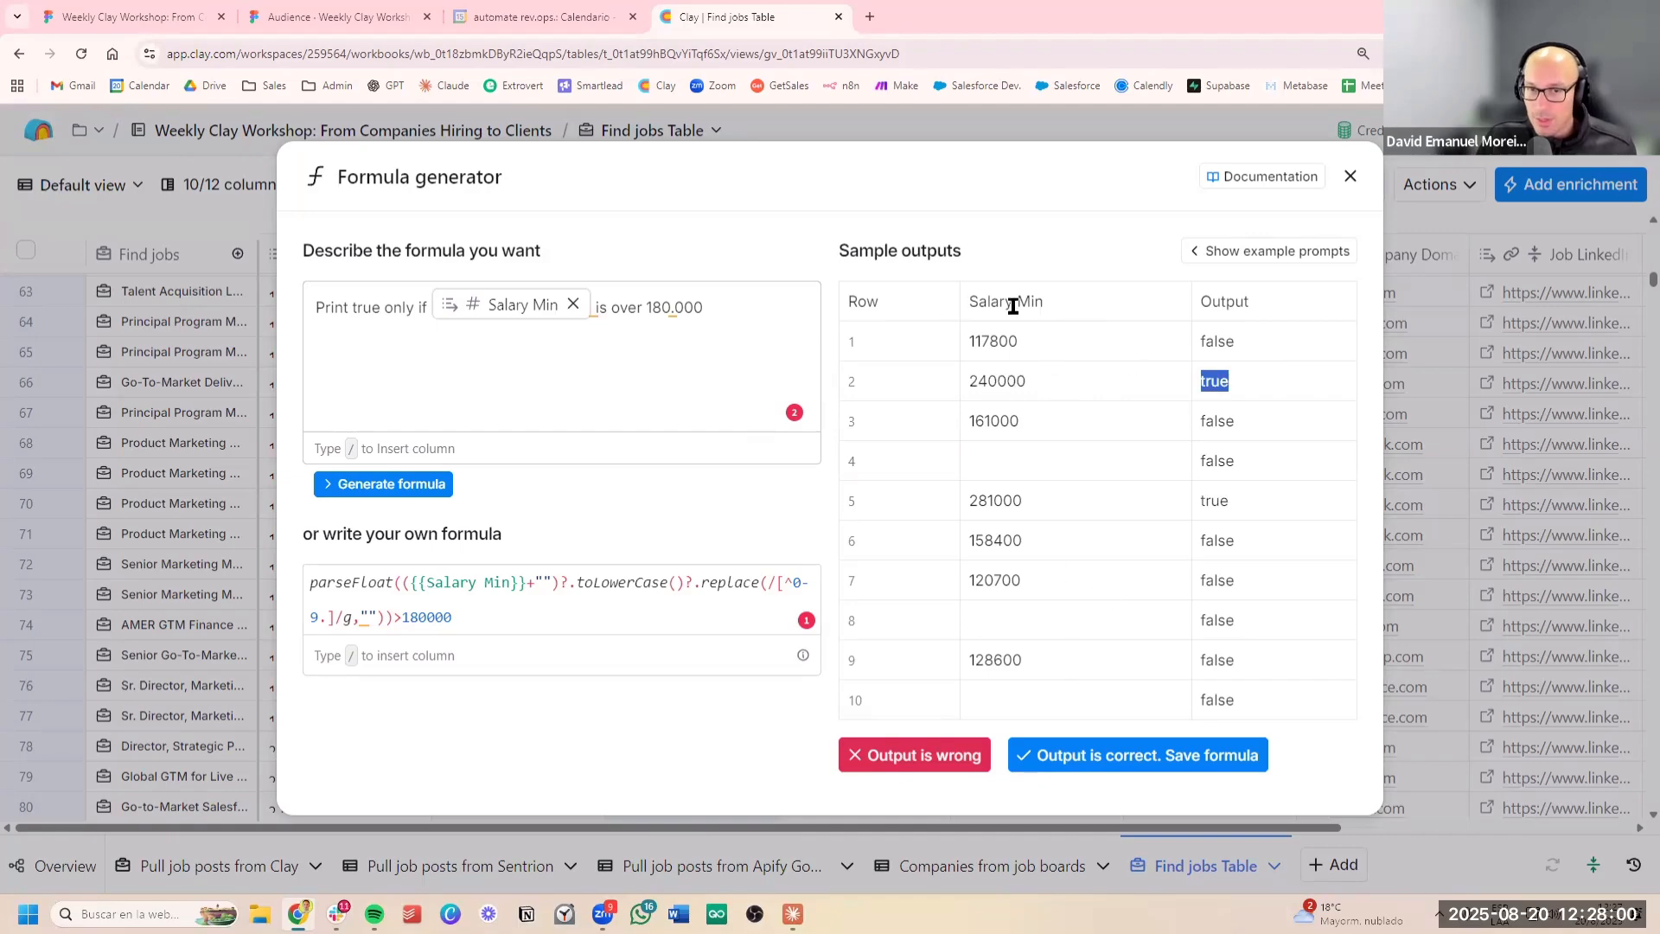
click(1072, 523)
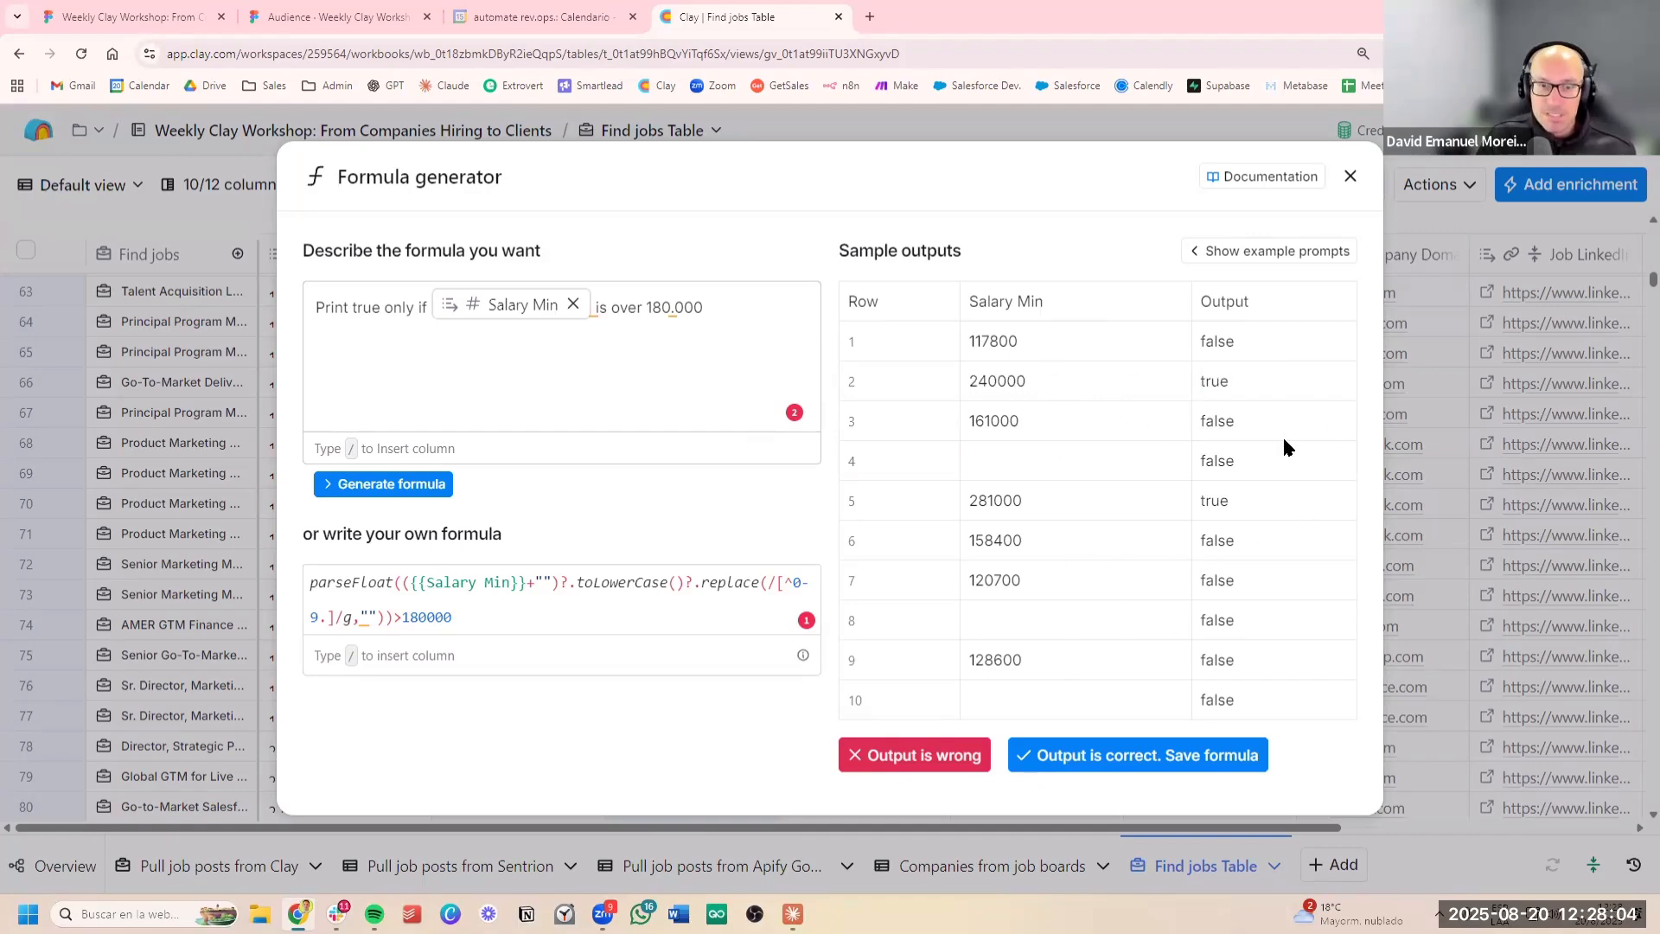
click(1157, 764)
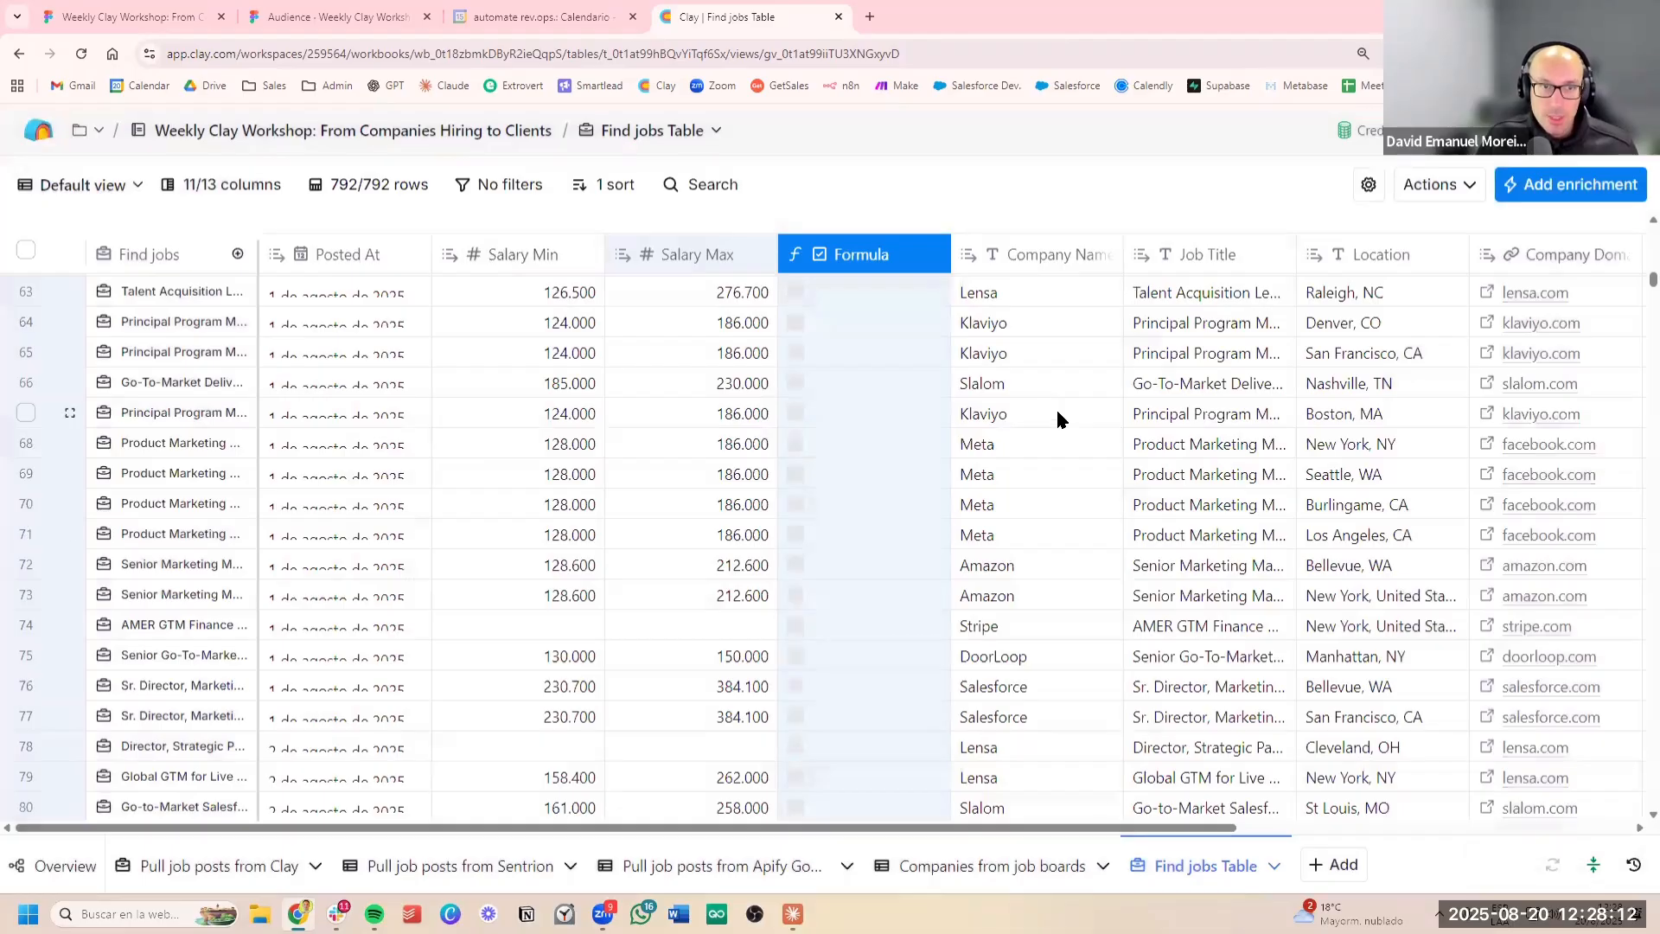
Look through the job posts to see which ones the new salary formula column marks as over 180K
scroll(919, 489, down, 5)
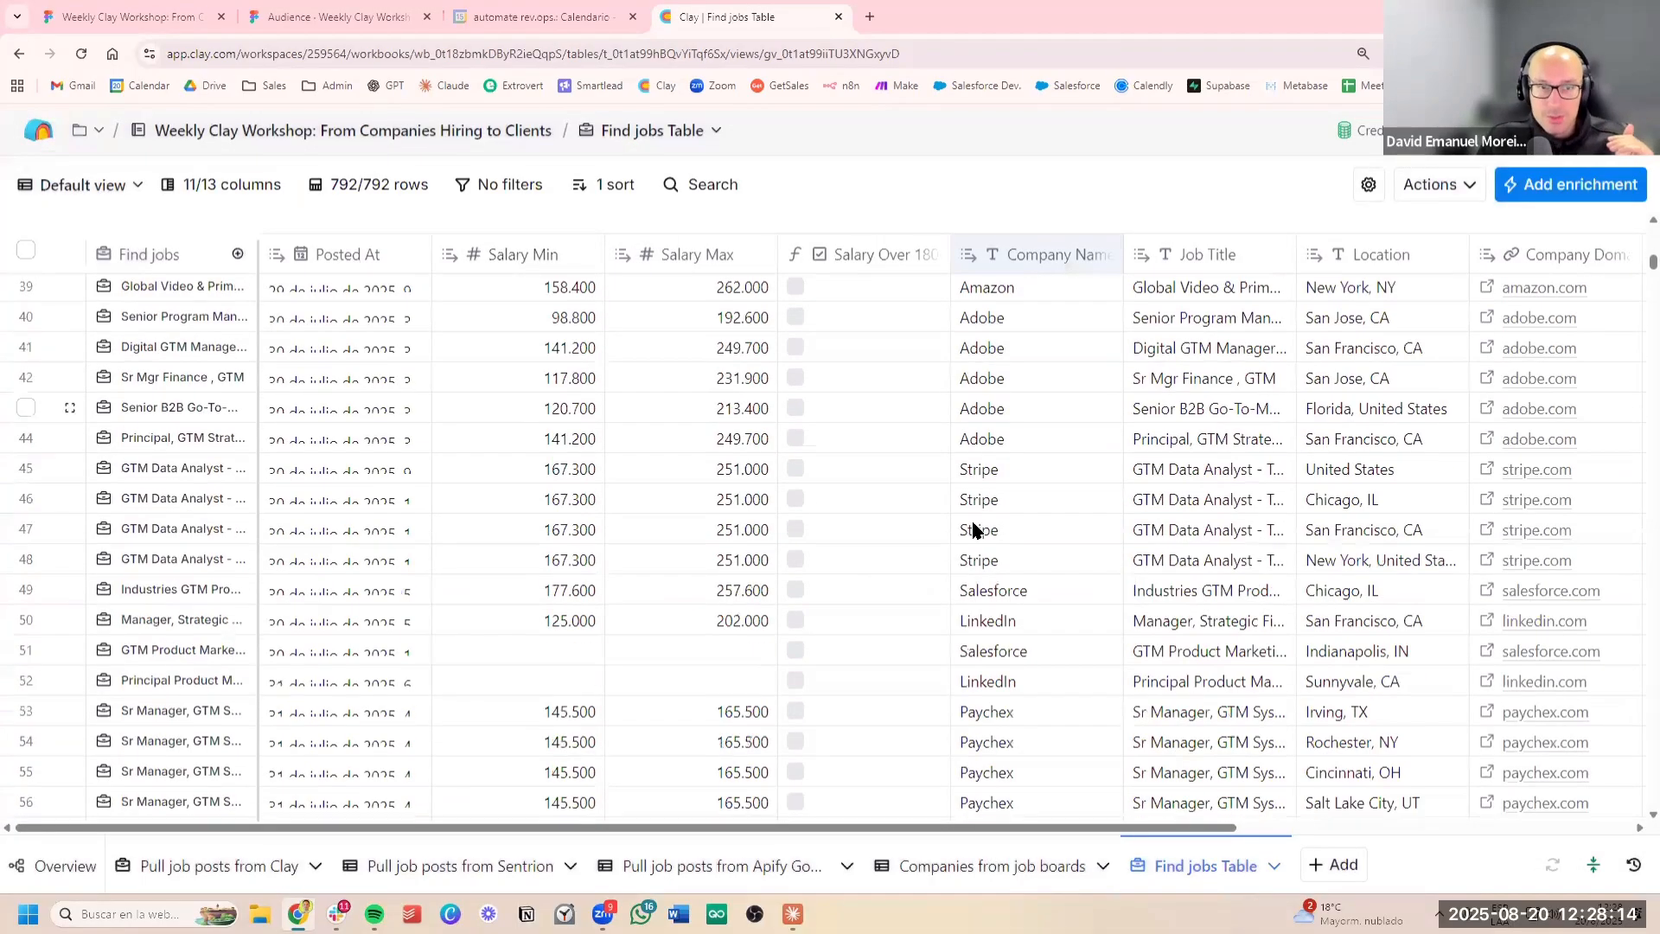
scroll(983, 547, down, 12)
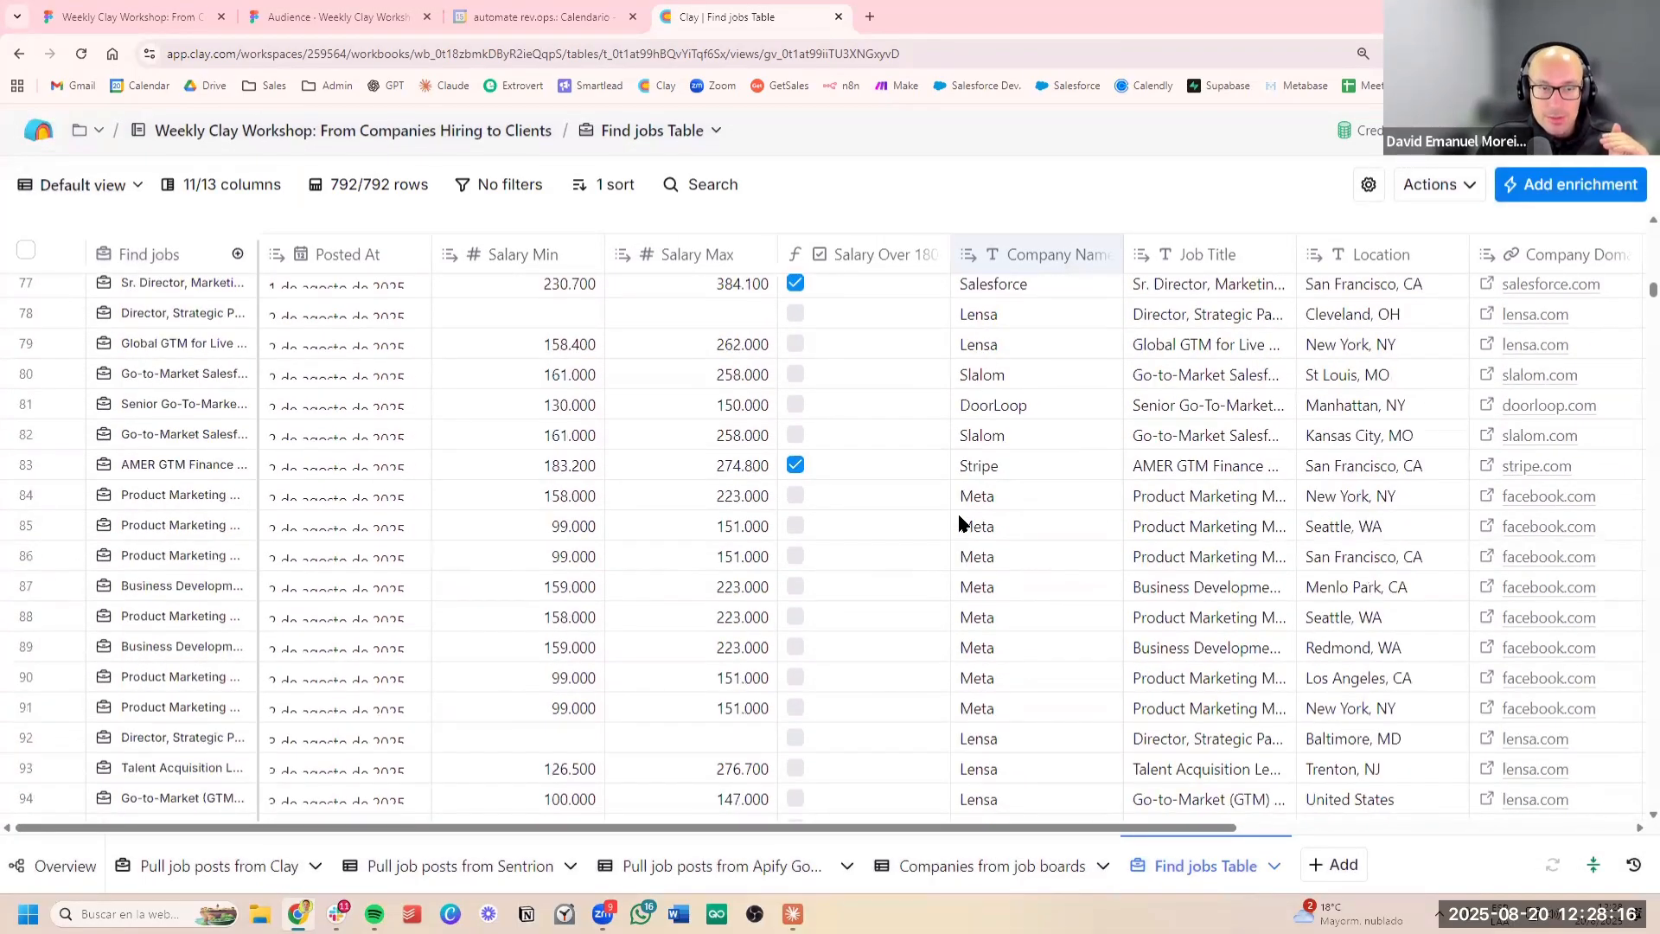
scroll(931, 418, down, 15)
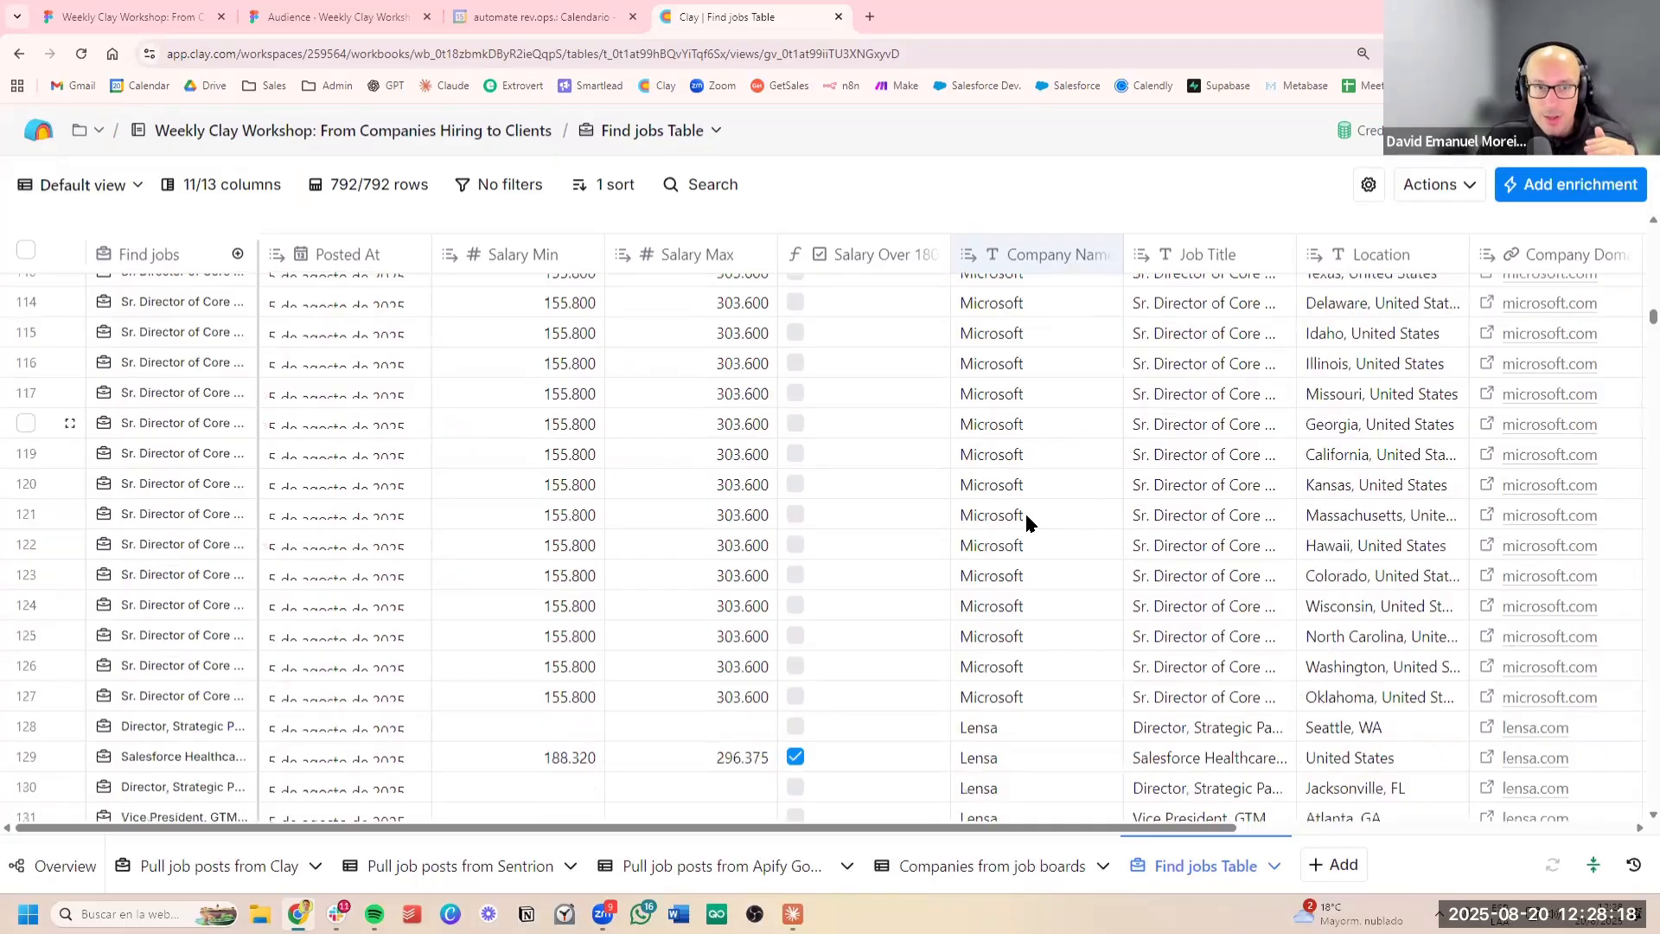
scroll(1016, 519, down, 10)
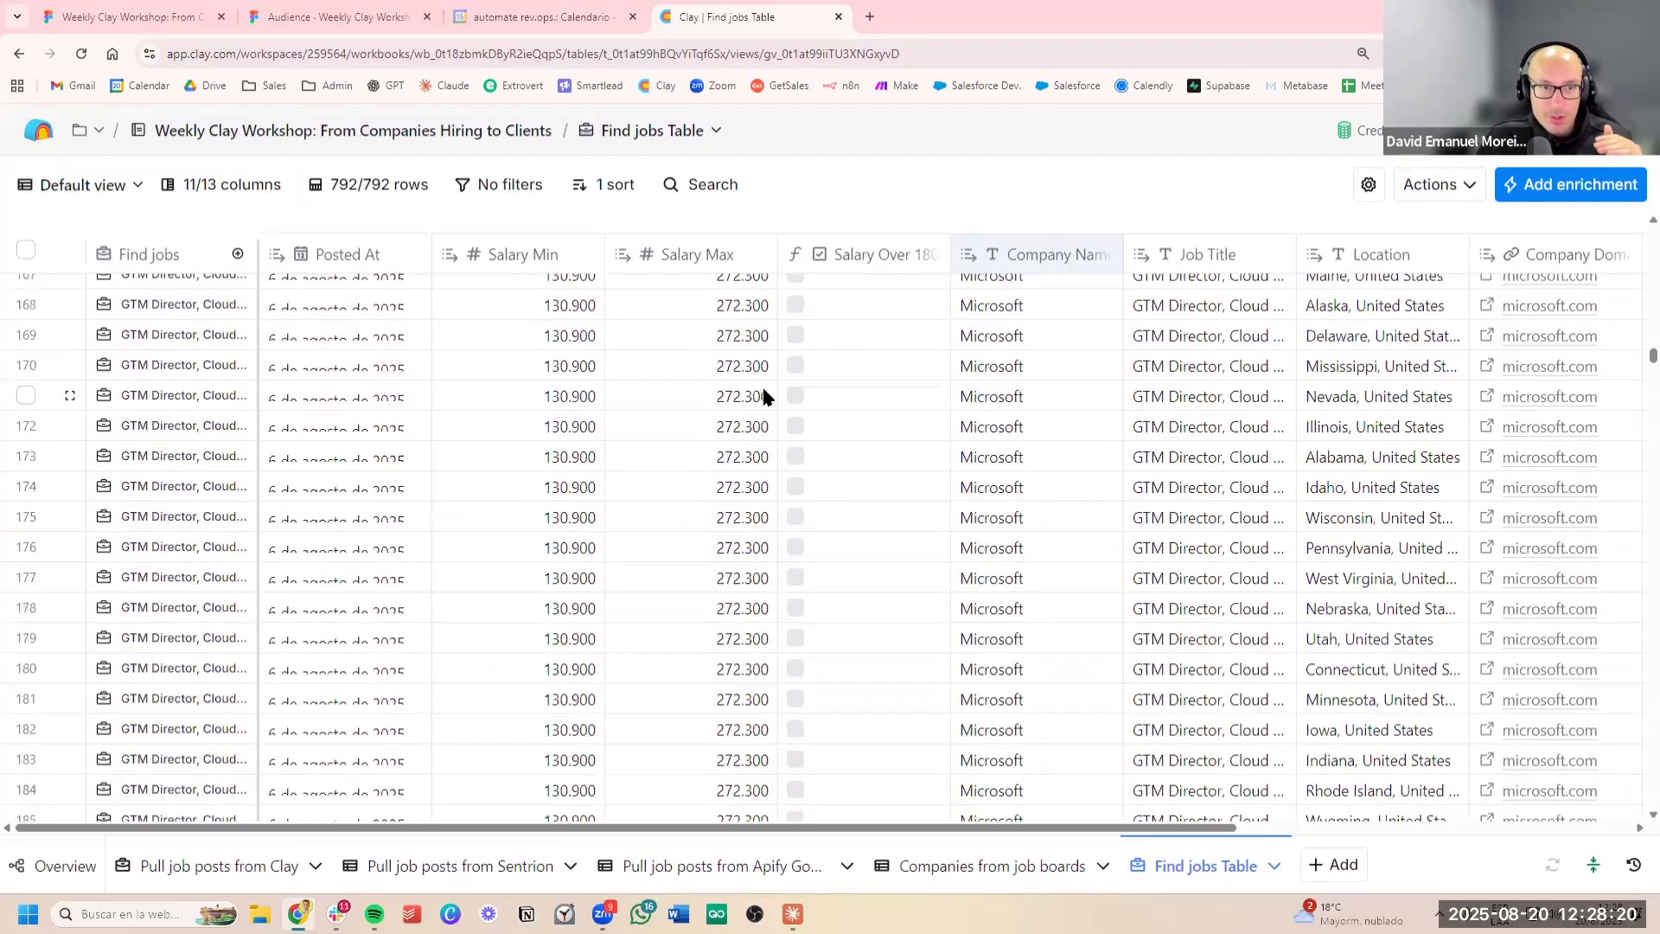
scroll(709, 346, up, 8)
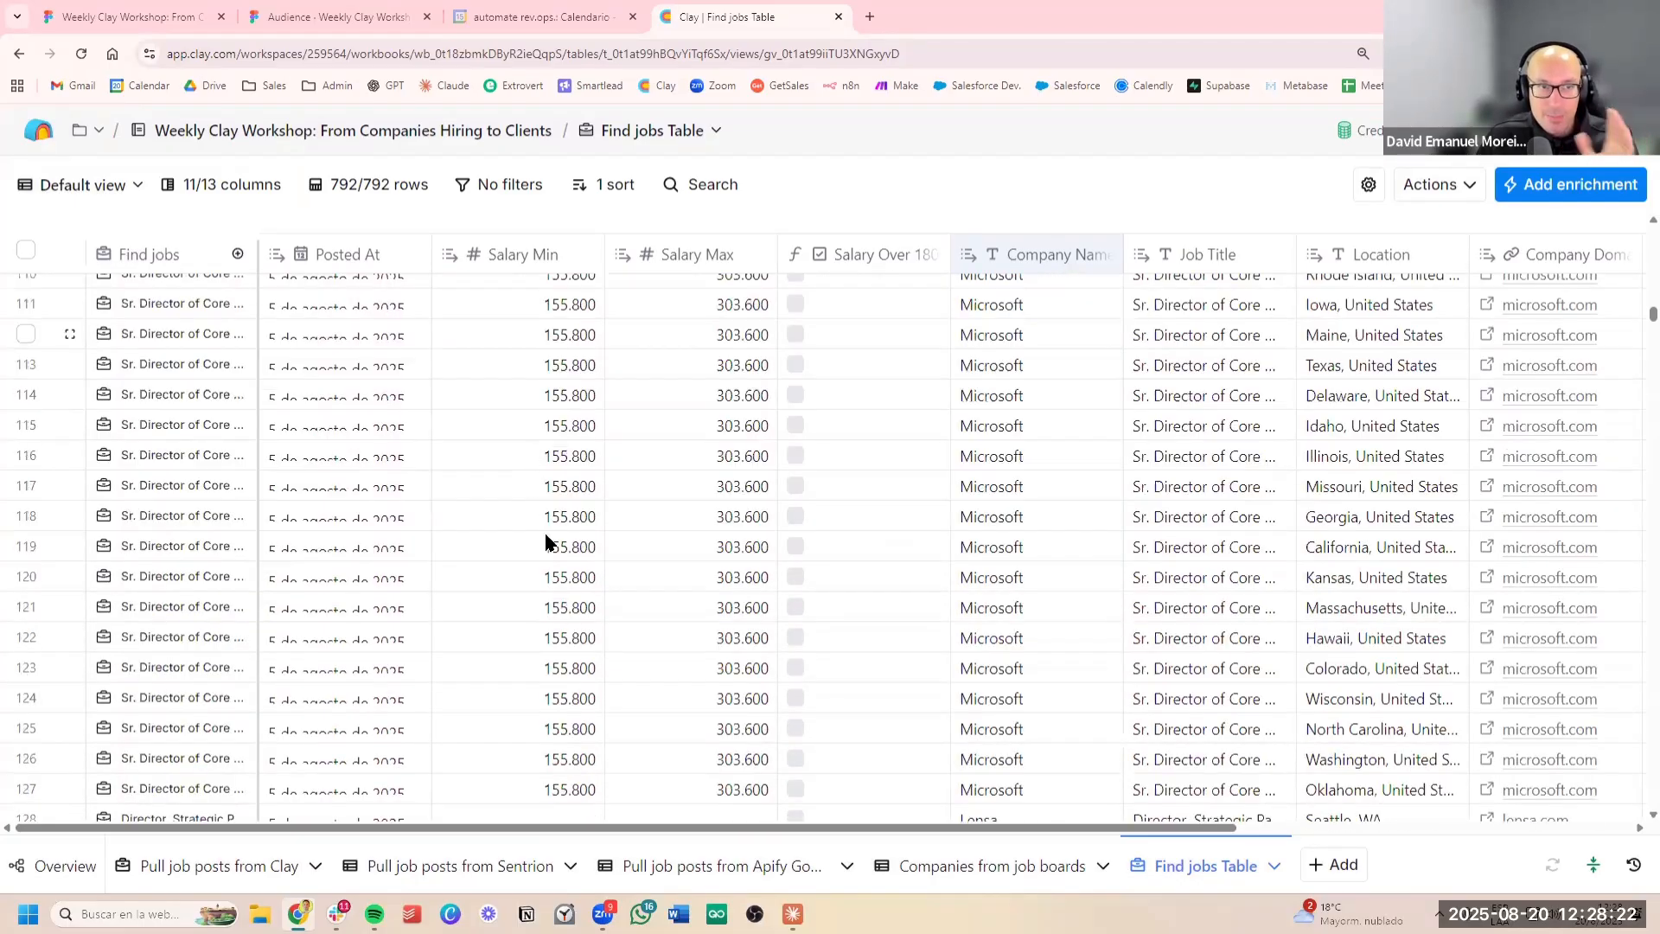
scroll(830, 536, up, 10)
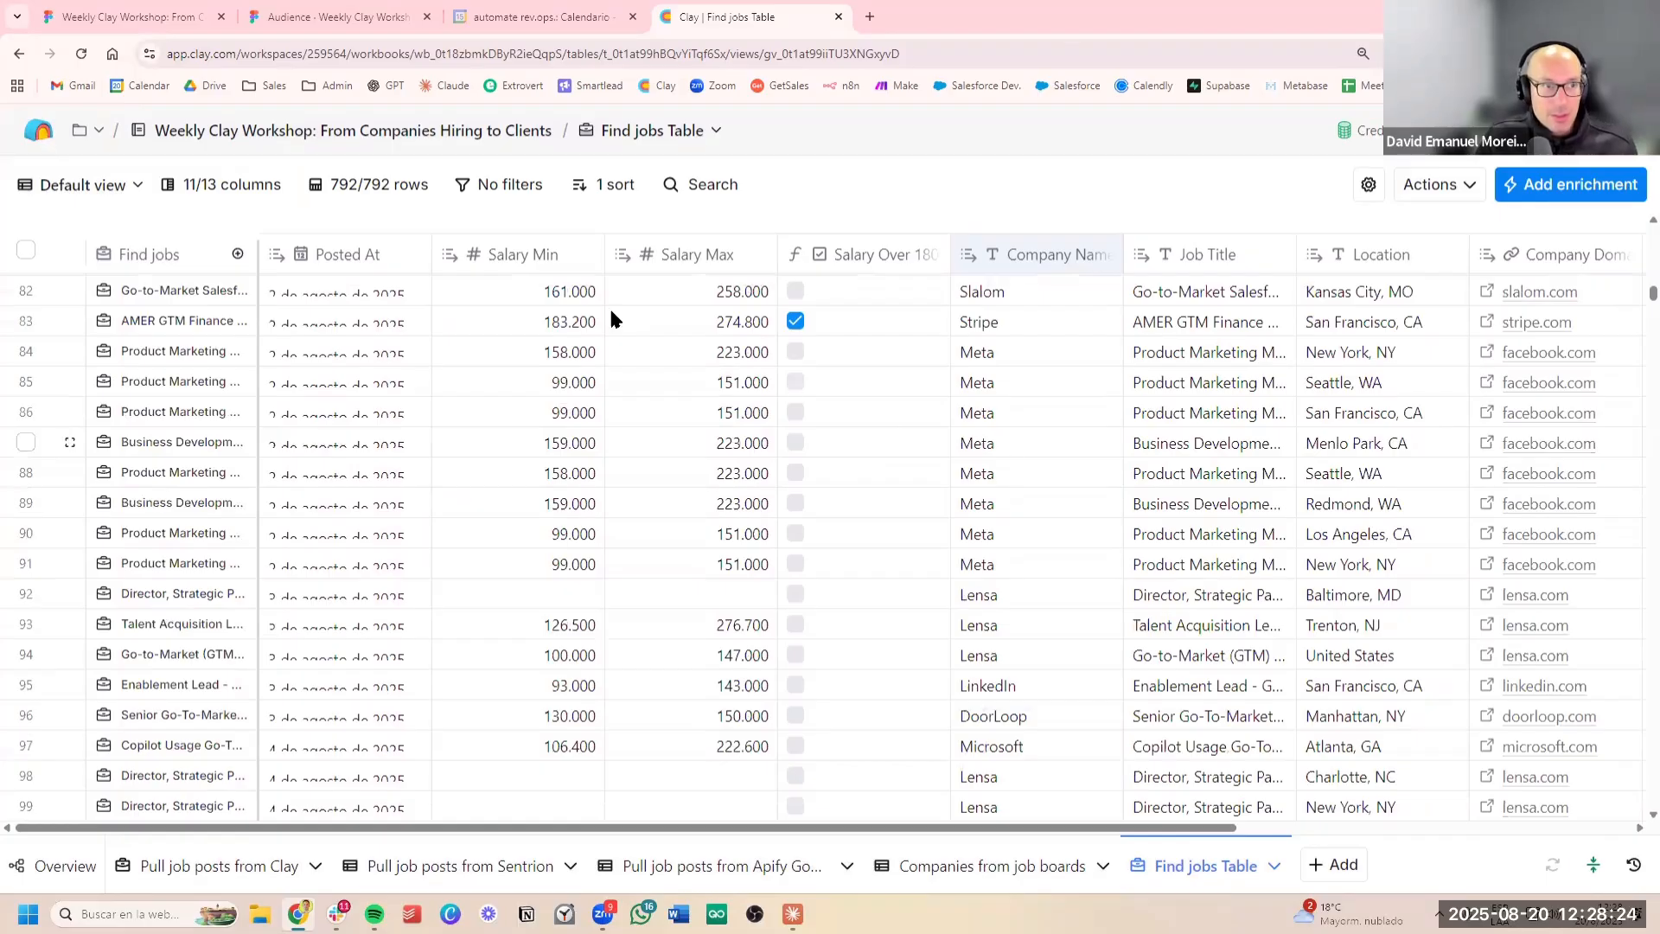
scroll(597, 310, down, 5)
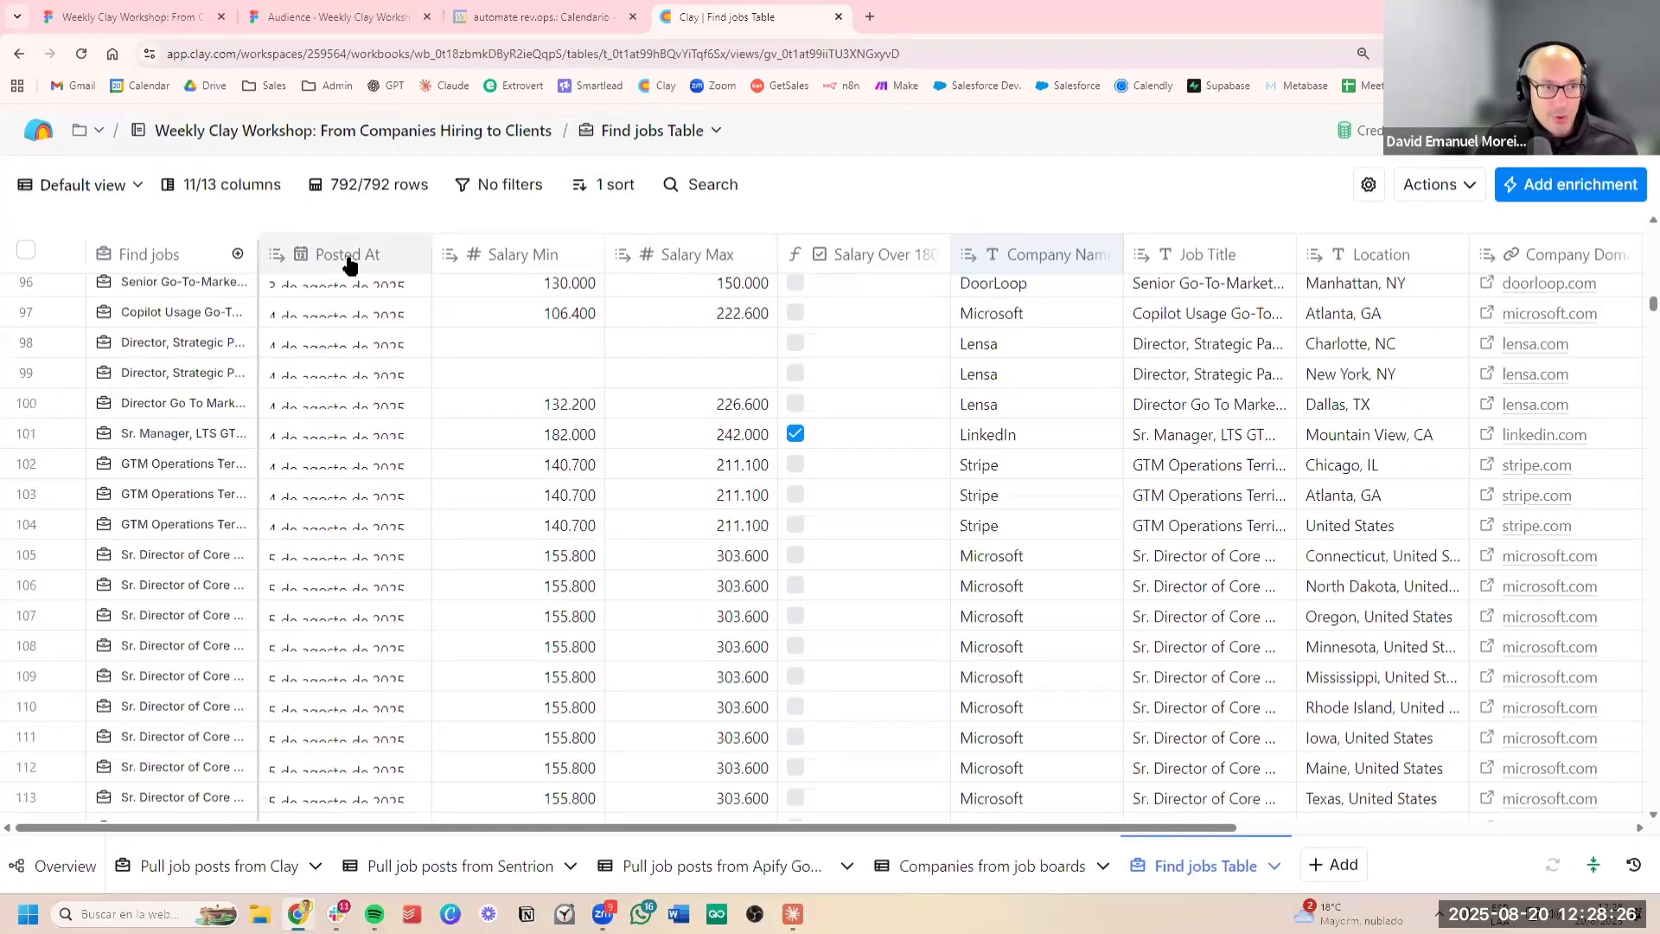
Insert a formula column after Posted At and generate its formula from "Print true only if Posted At is older than 30 days ago", referencing that column
click(348, 257)
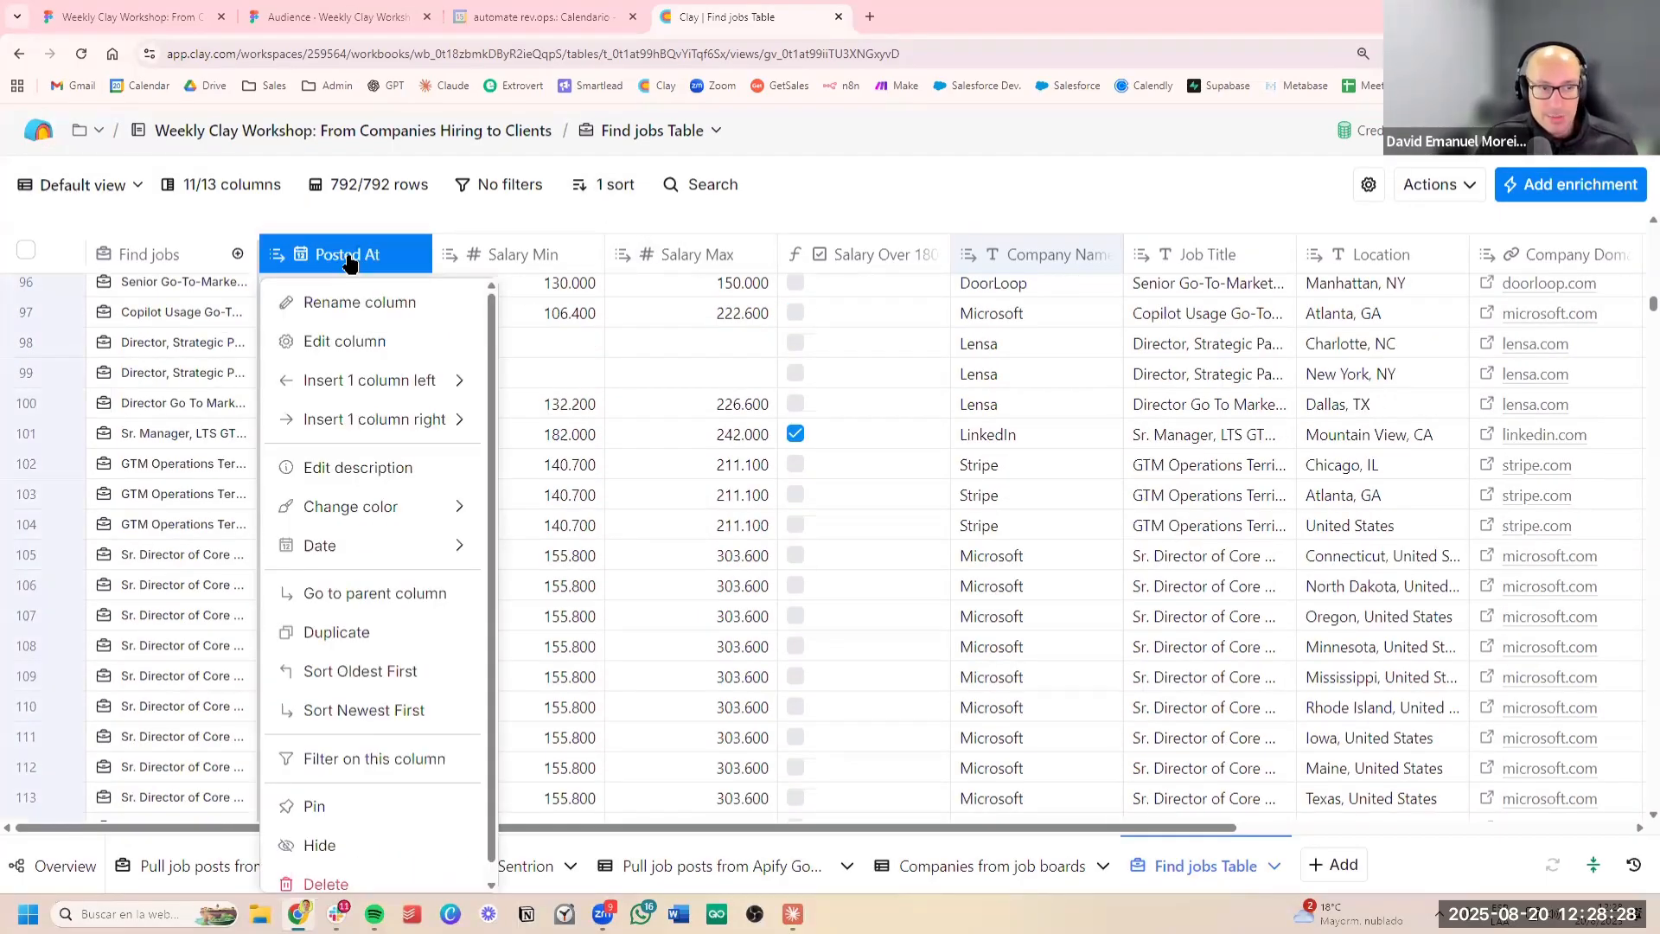
mouse_move(409, 421)
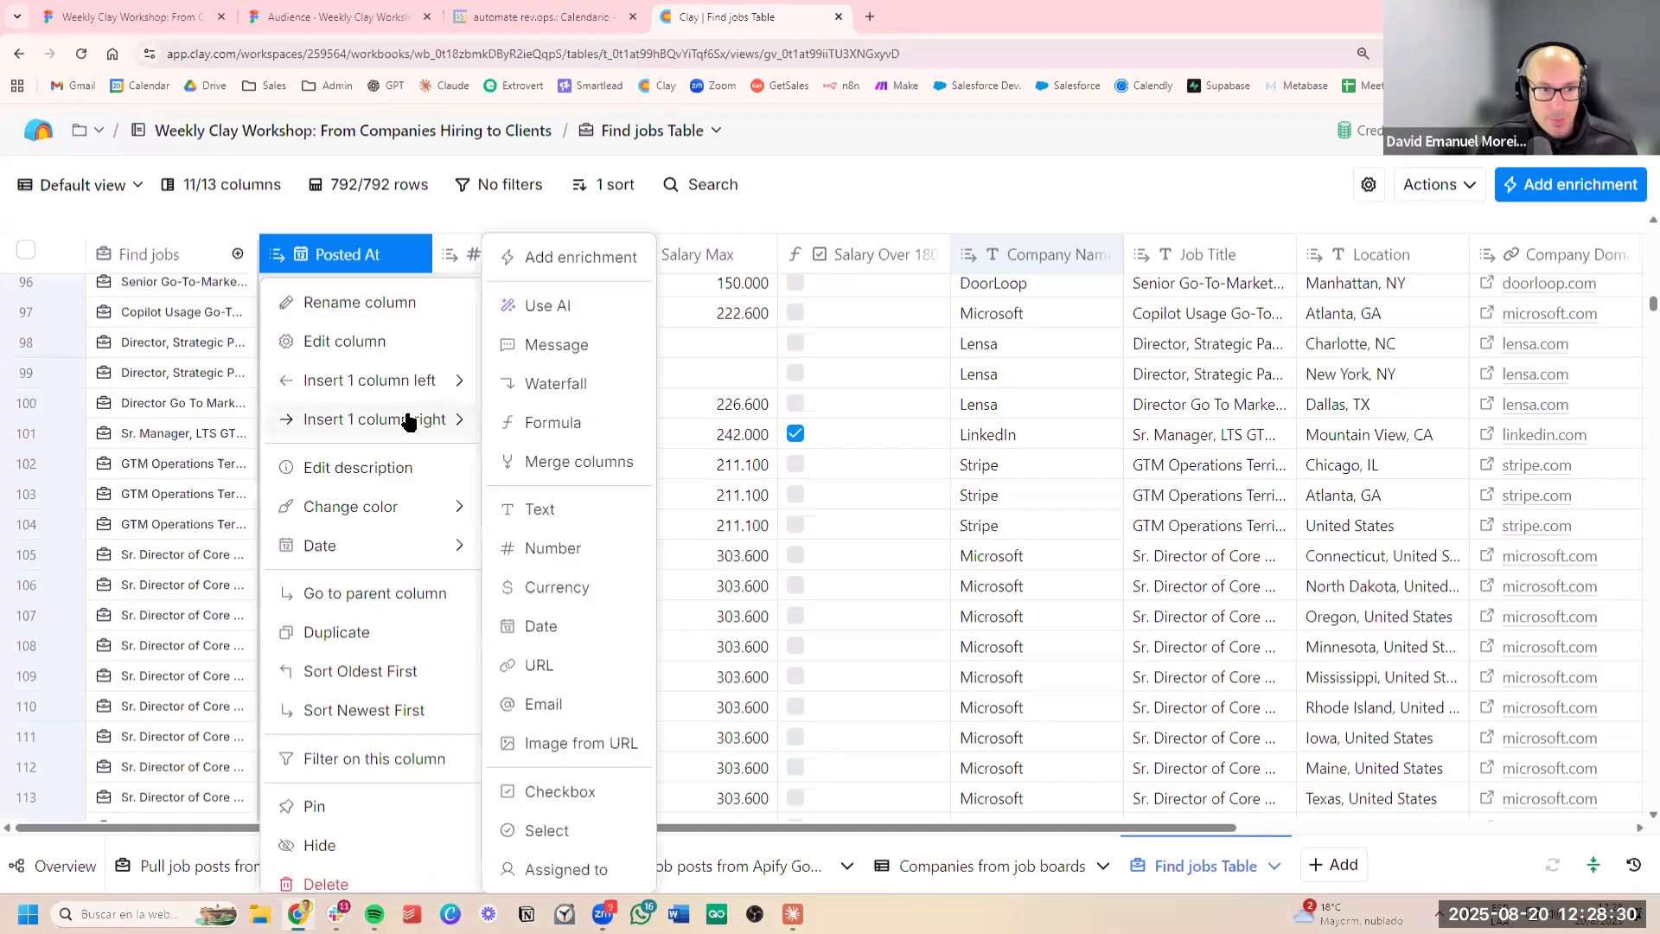
click(572, 424)
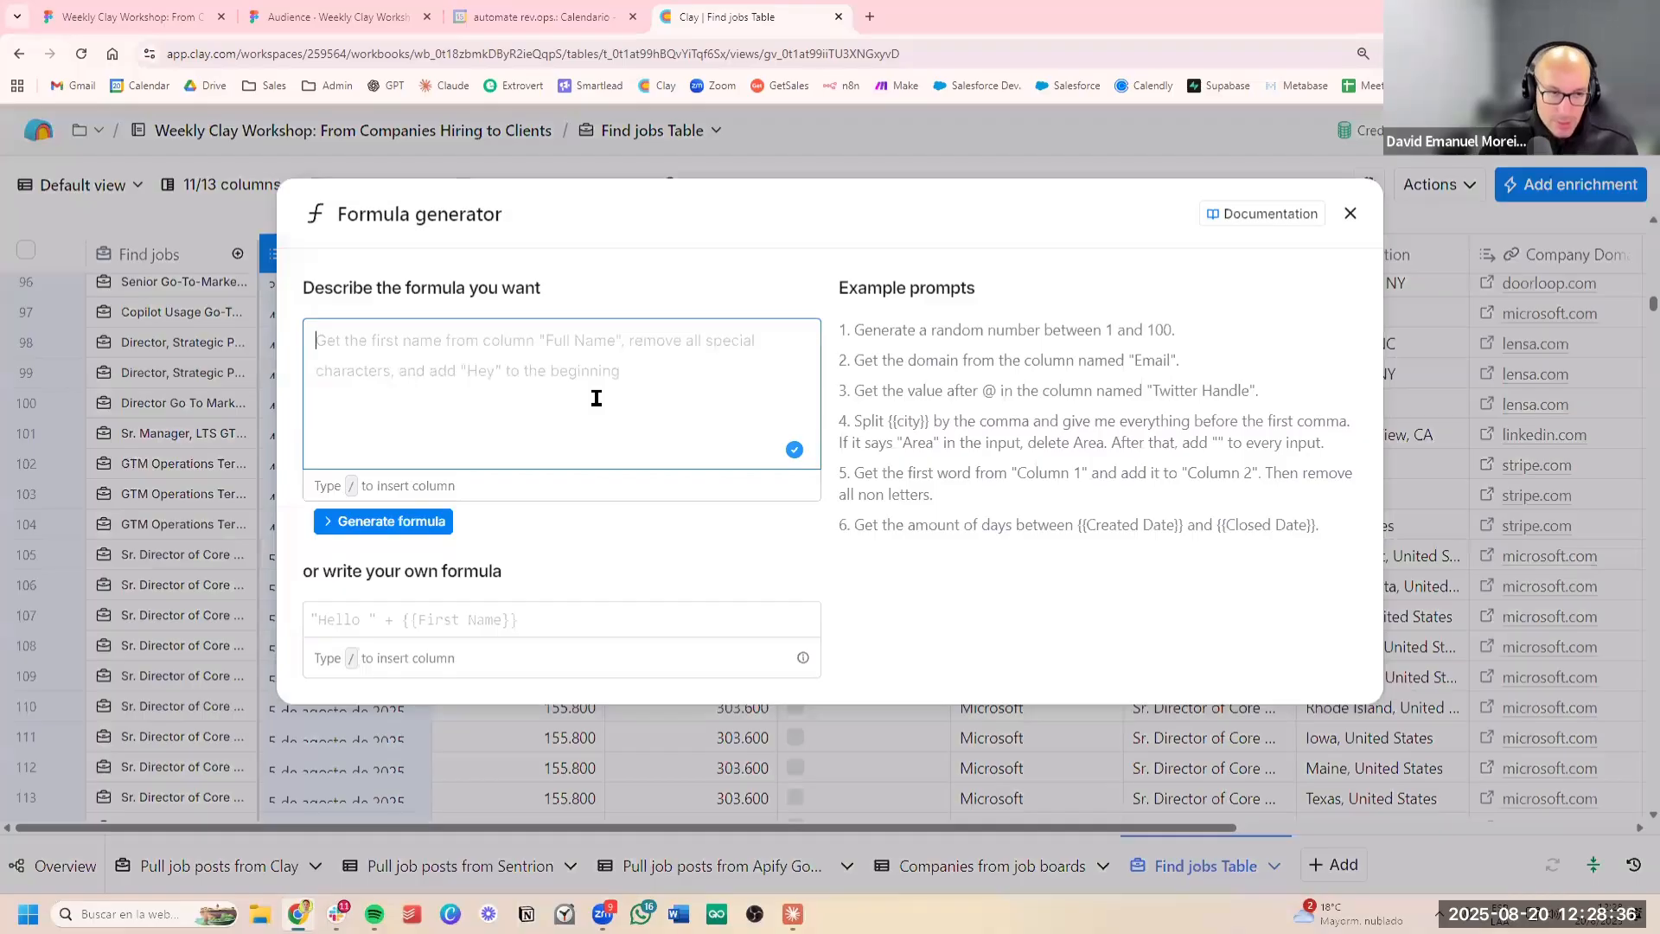
text(Print true on)
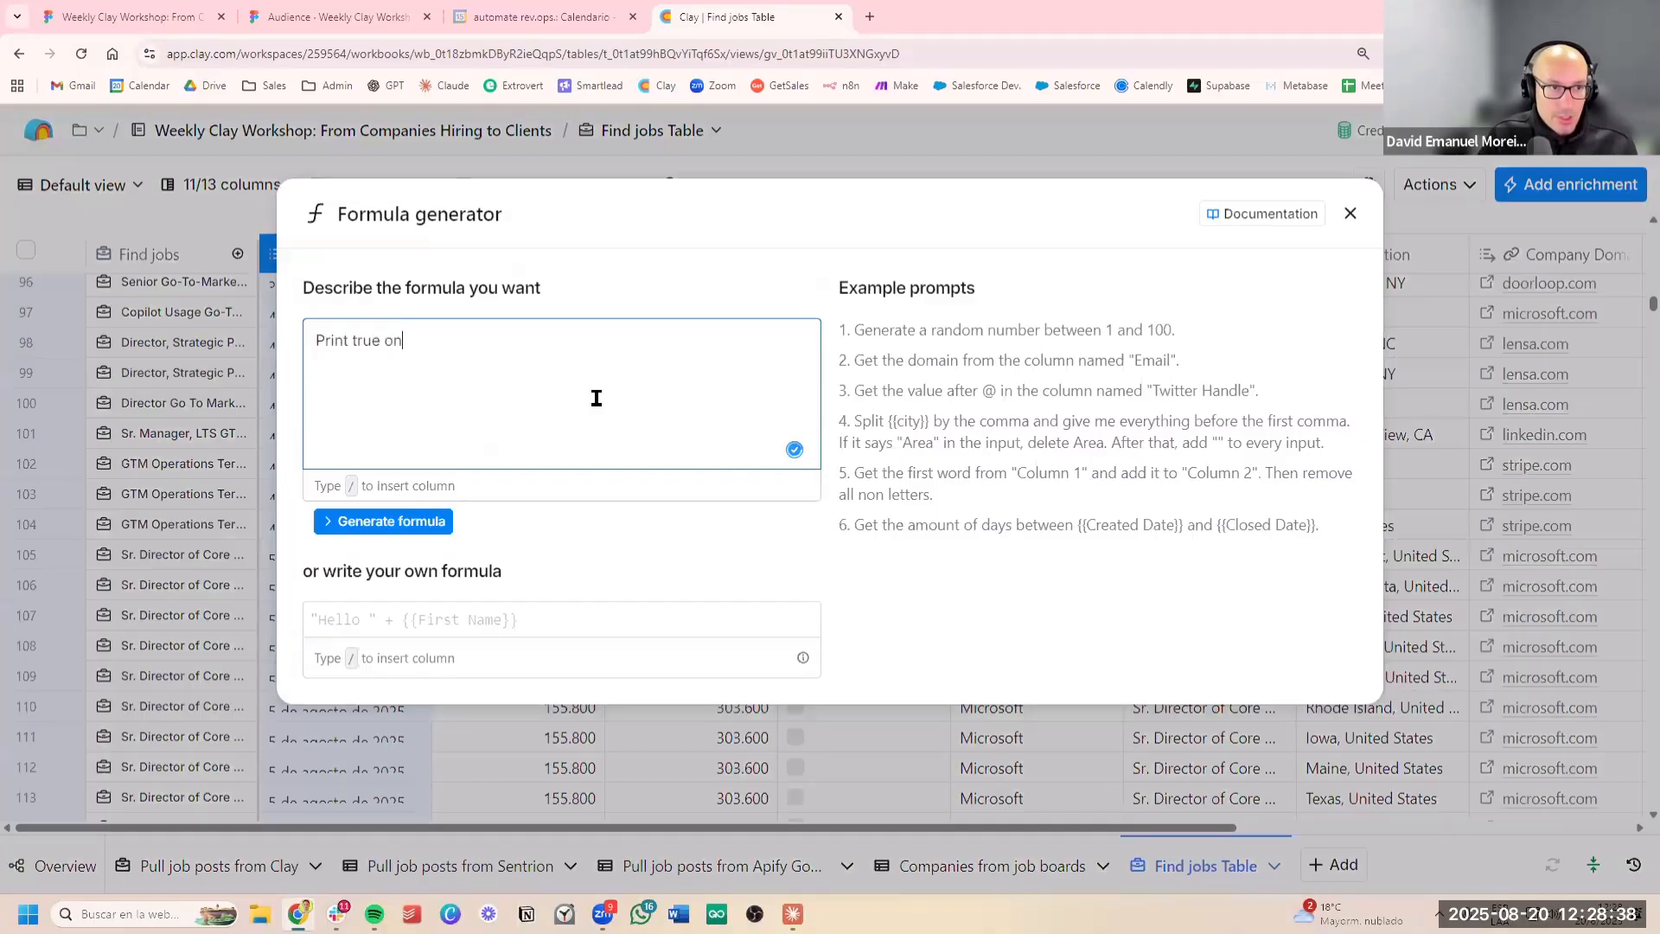
text(ly if /)
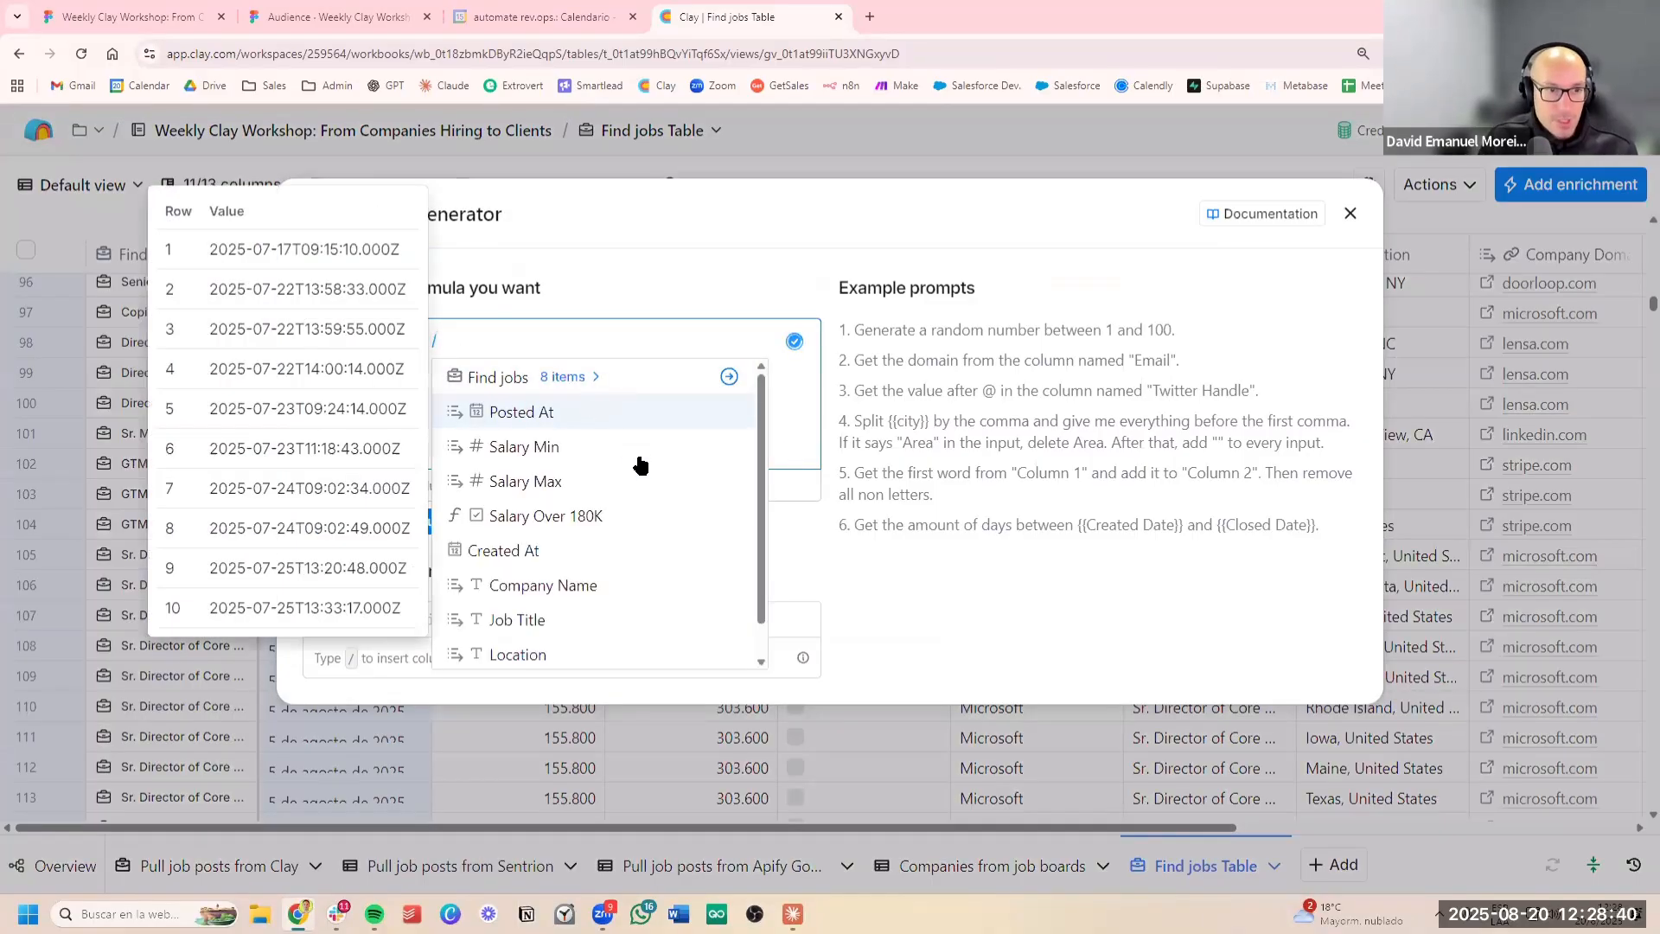
click(633, 412)
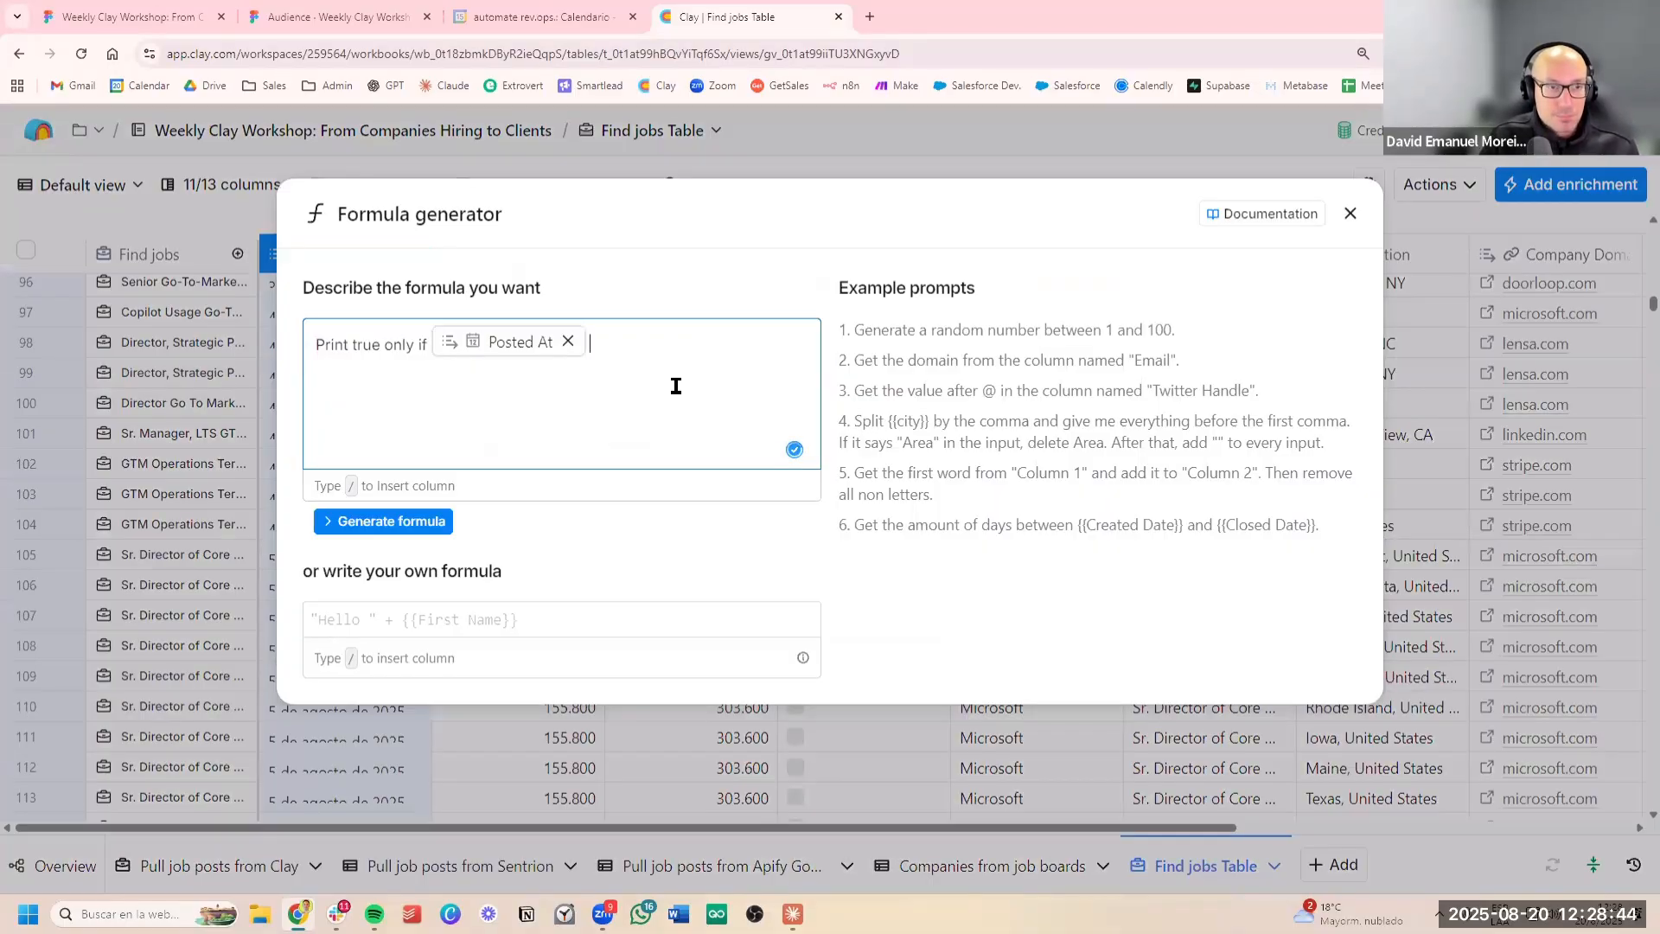
text(is )
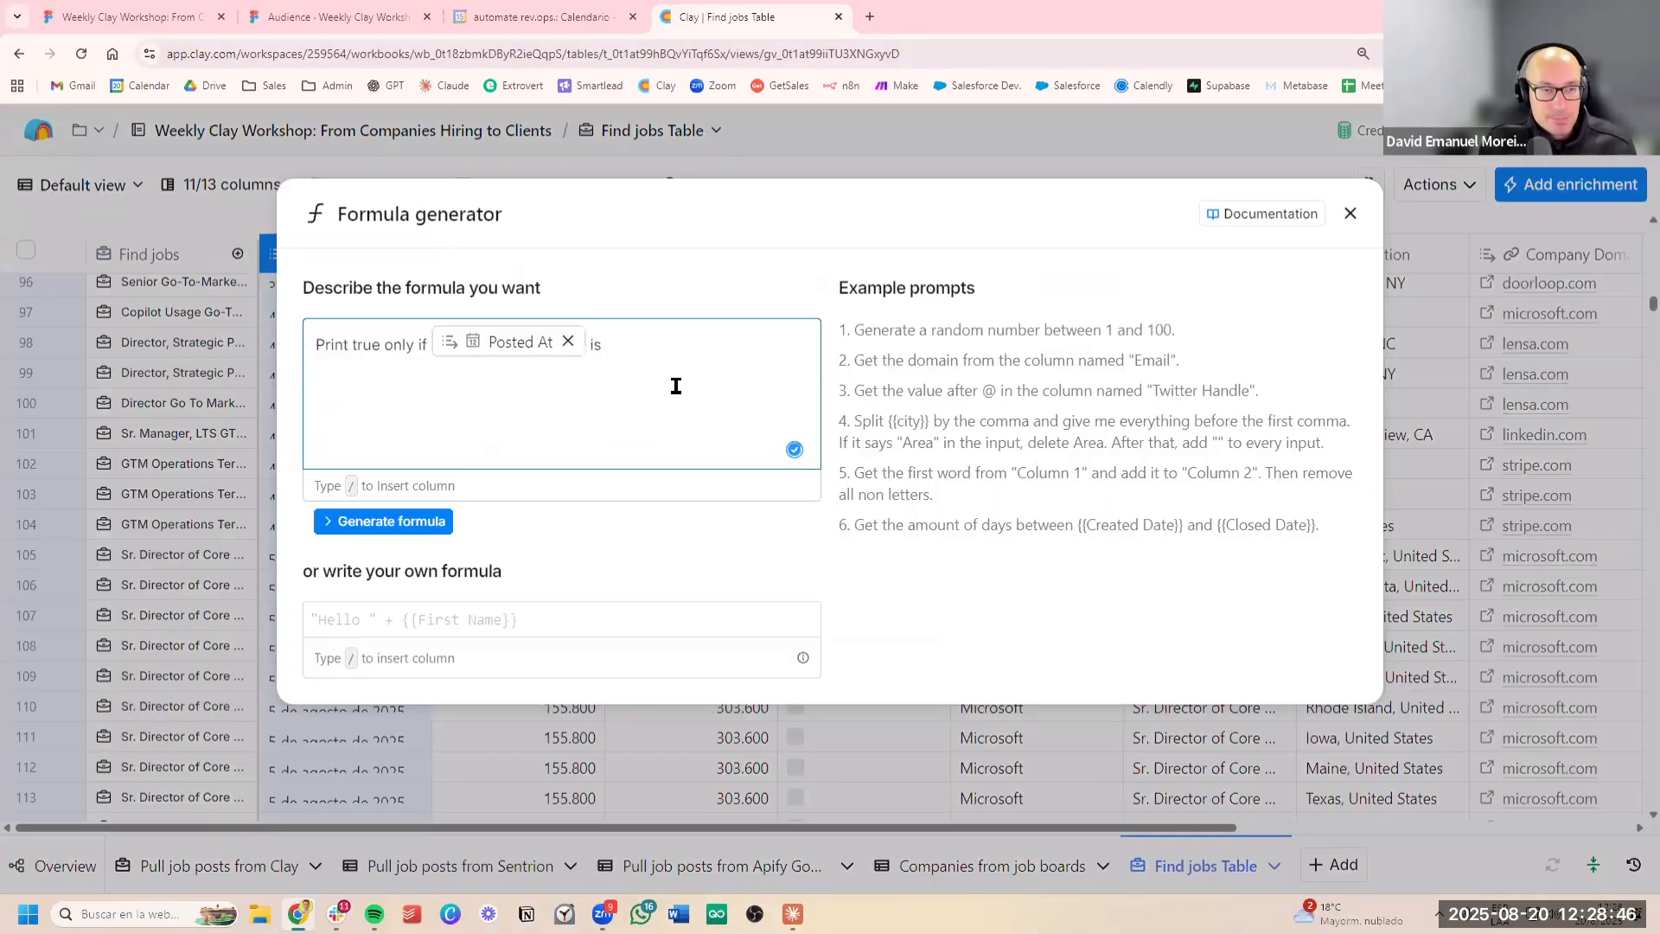
text(olde)
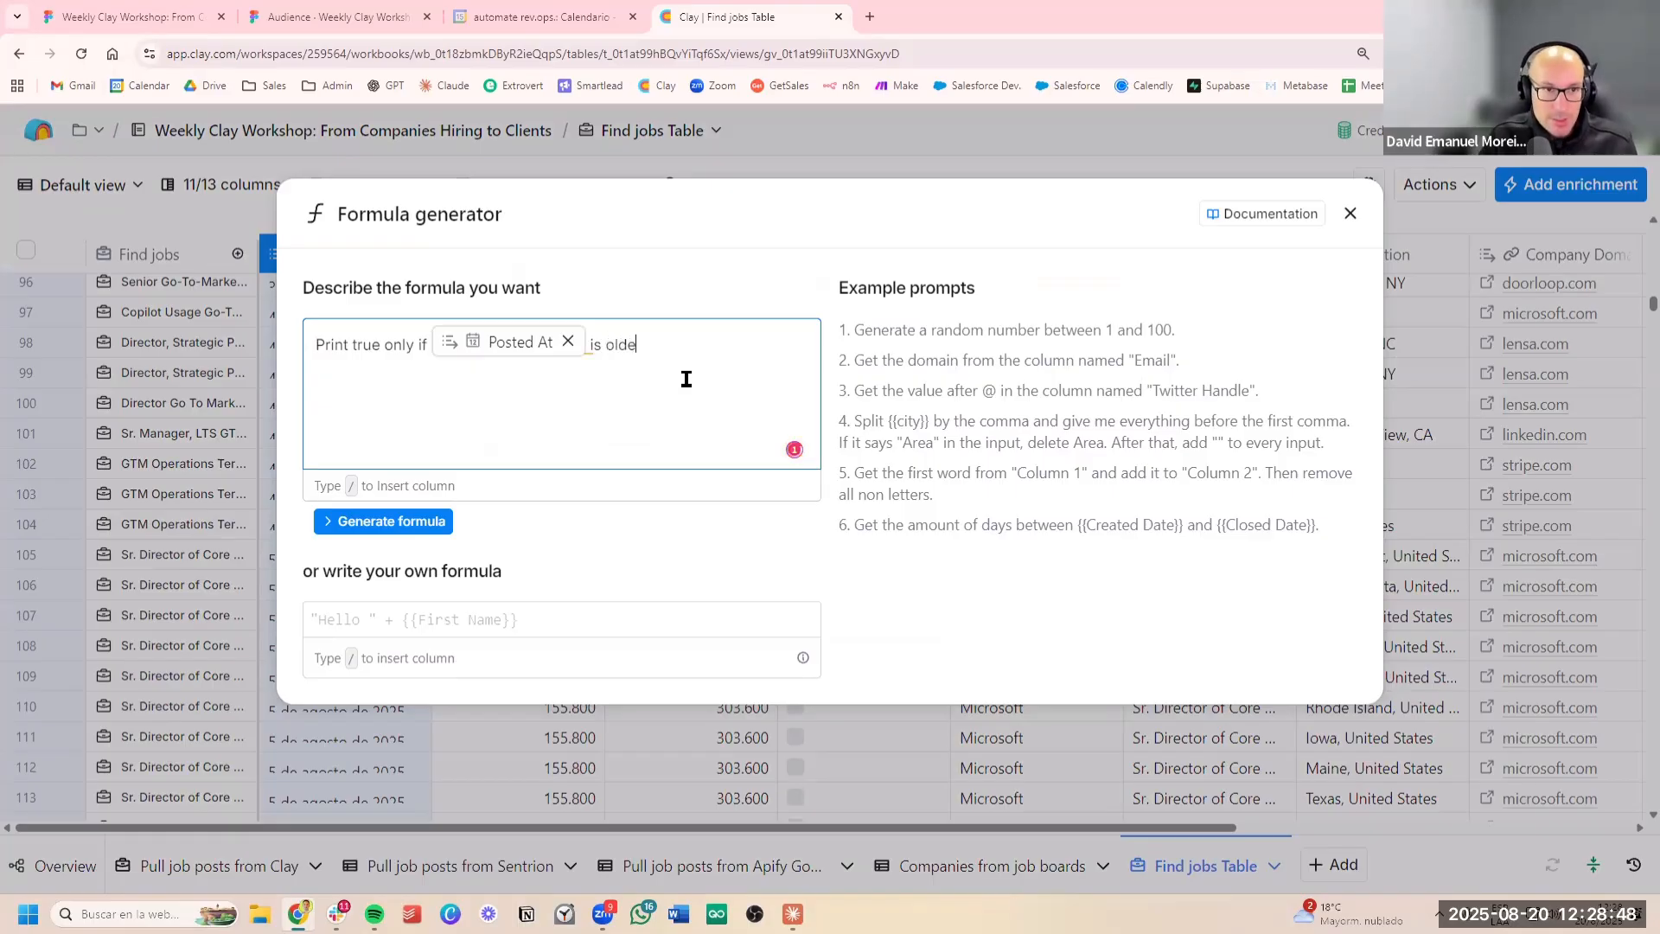
text(r than 30 days ago)
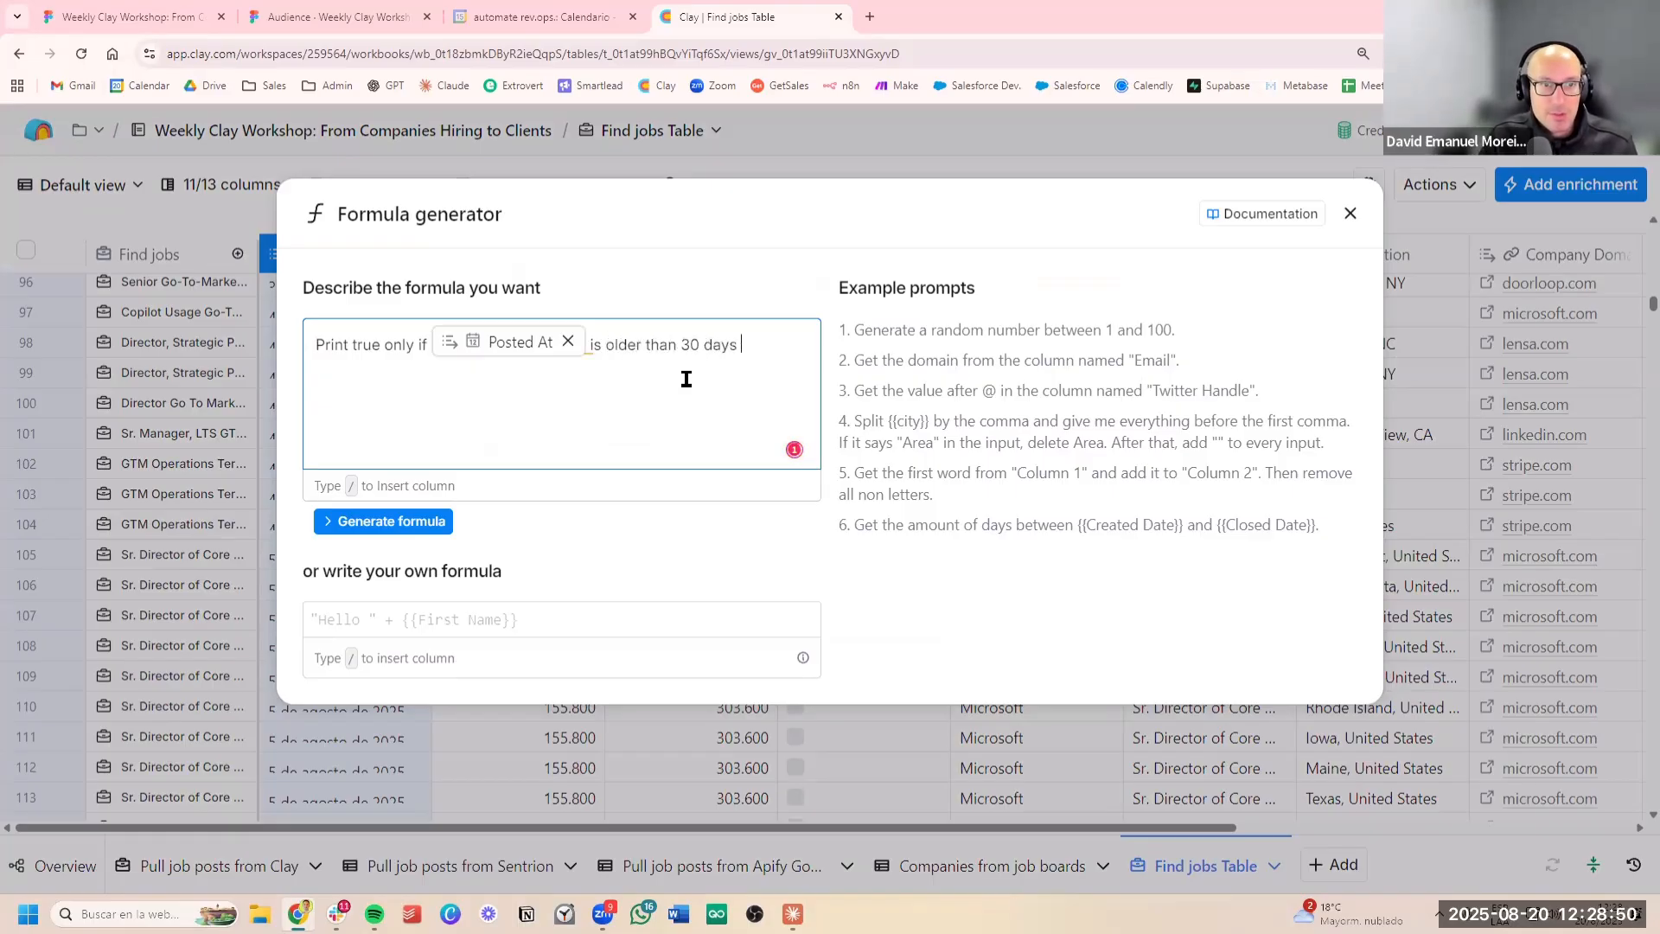
click(449, 520)
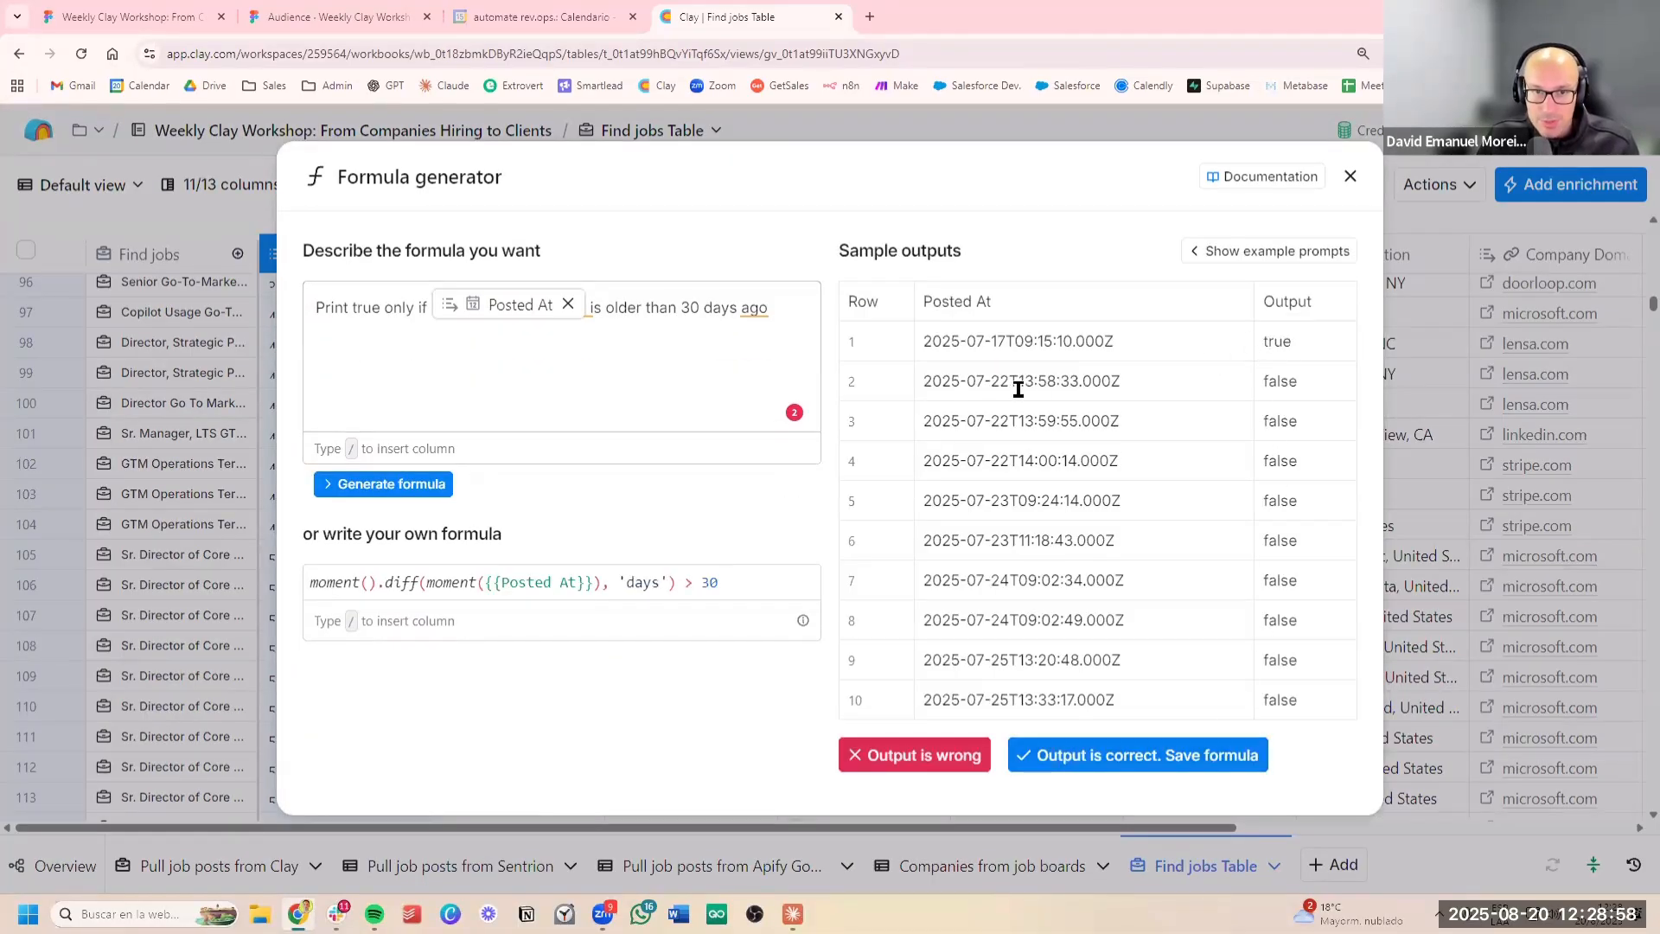
Compare the sample Posted At dates with their true or false outputs and save the formula as correct
drag(923, 381, 1015, 346)
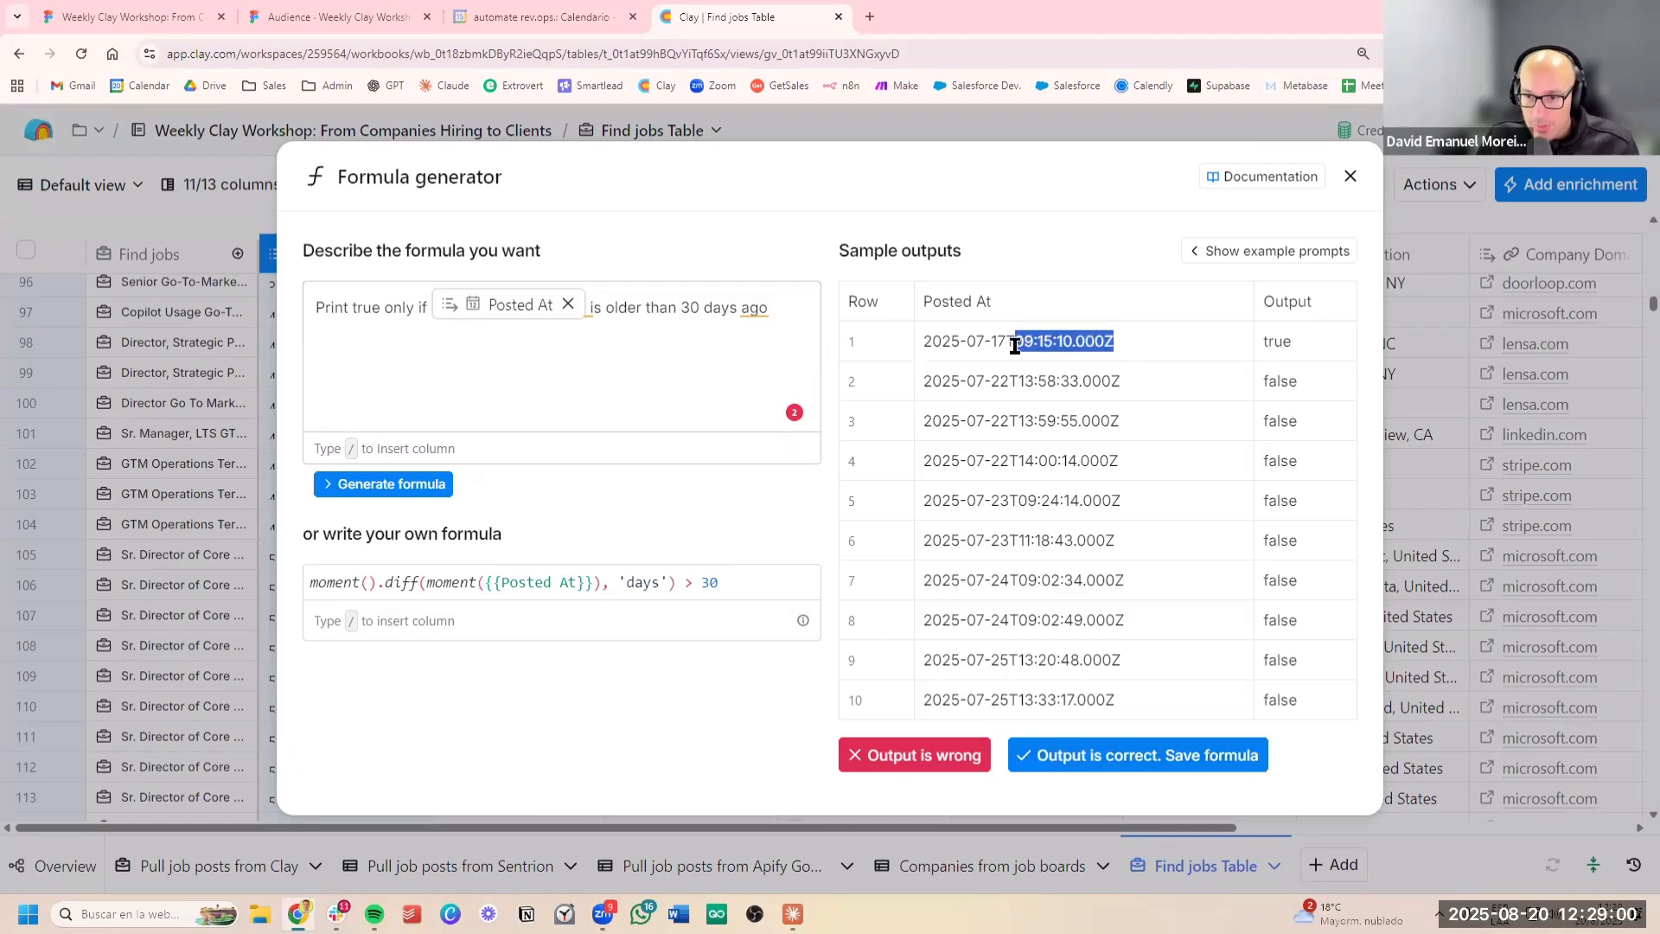
click(1133, 343)
drag(1149, 340, 914, 363)
click(1138, 347)
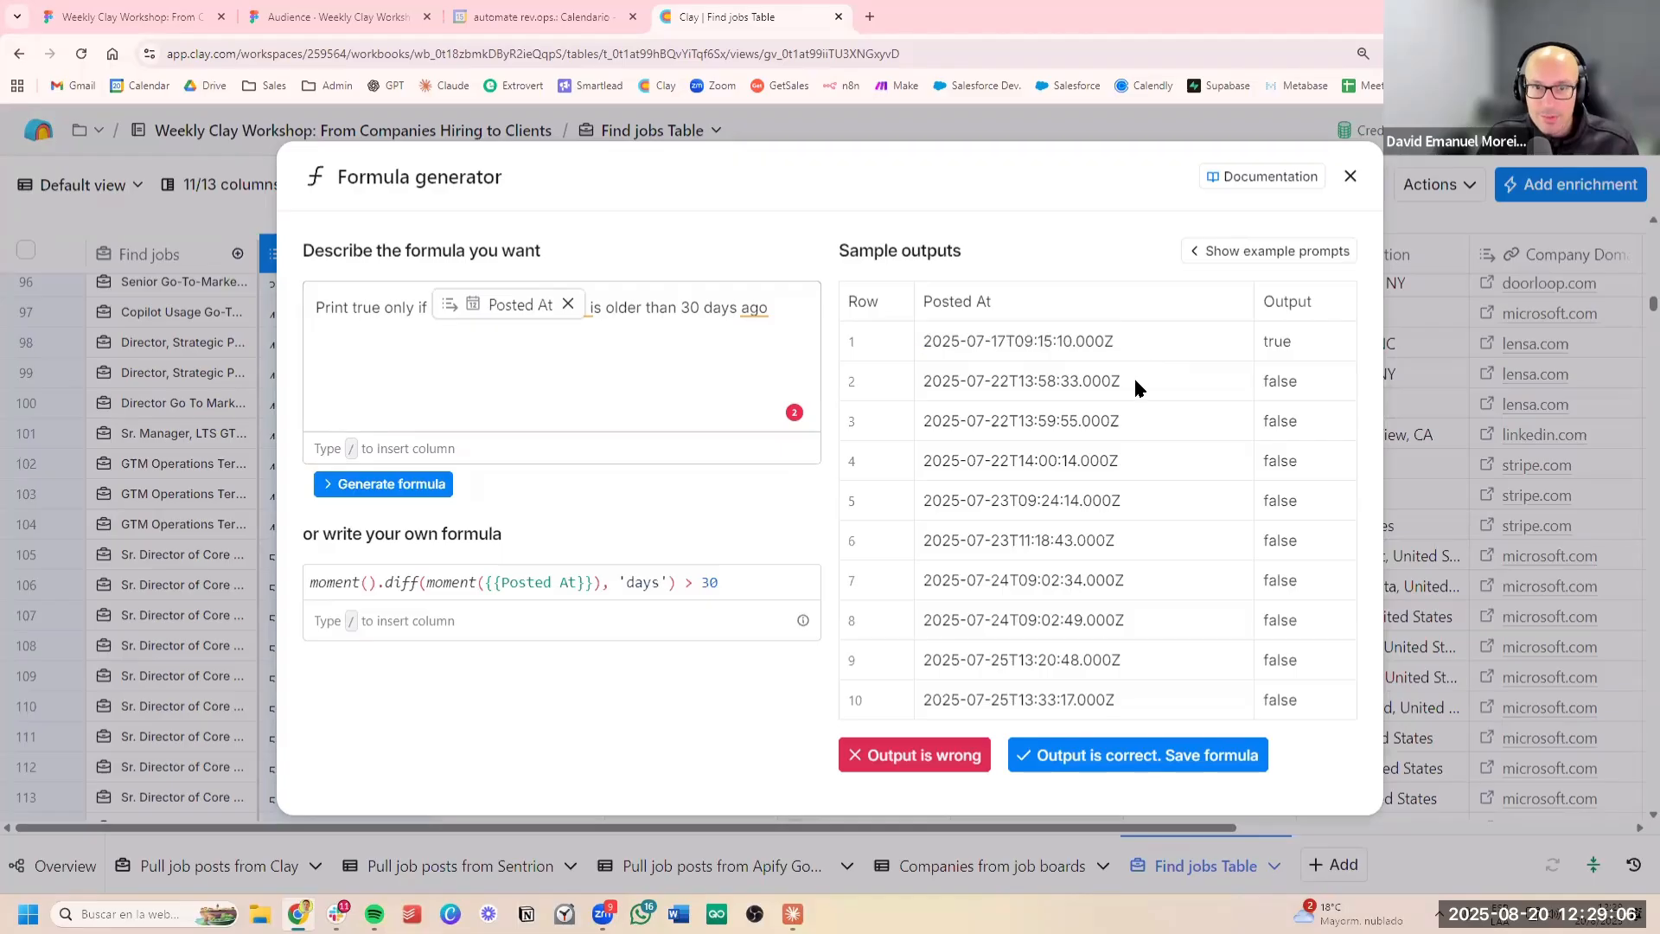
drag(1133, 376, 957, 377)
drag(1129, 421, 1046, 424)
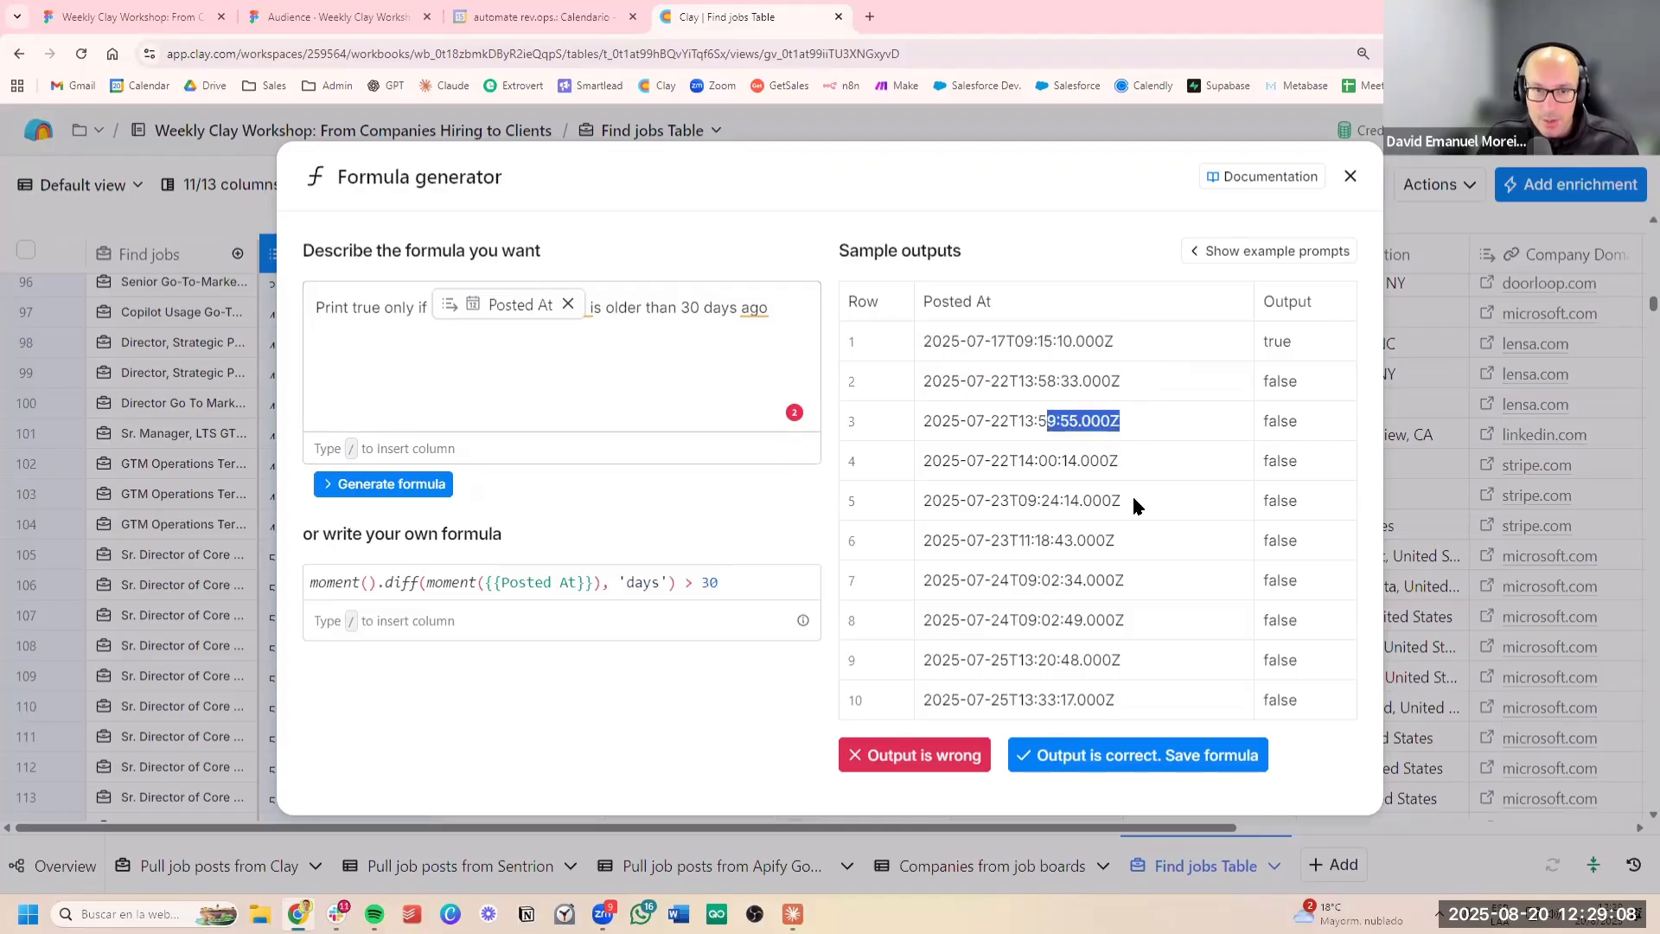
drag(1143, 702, 1098, 539)
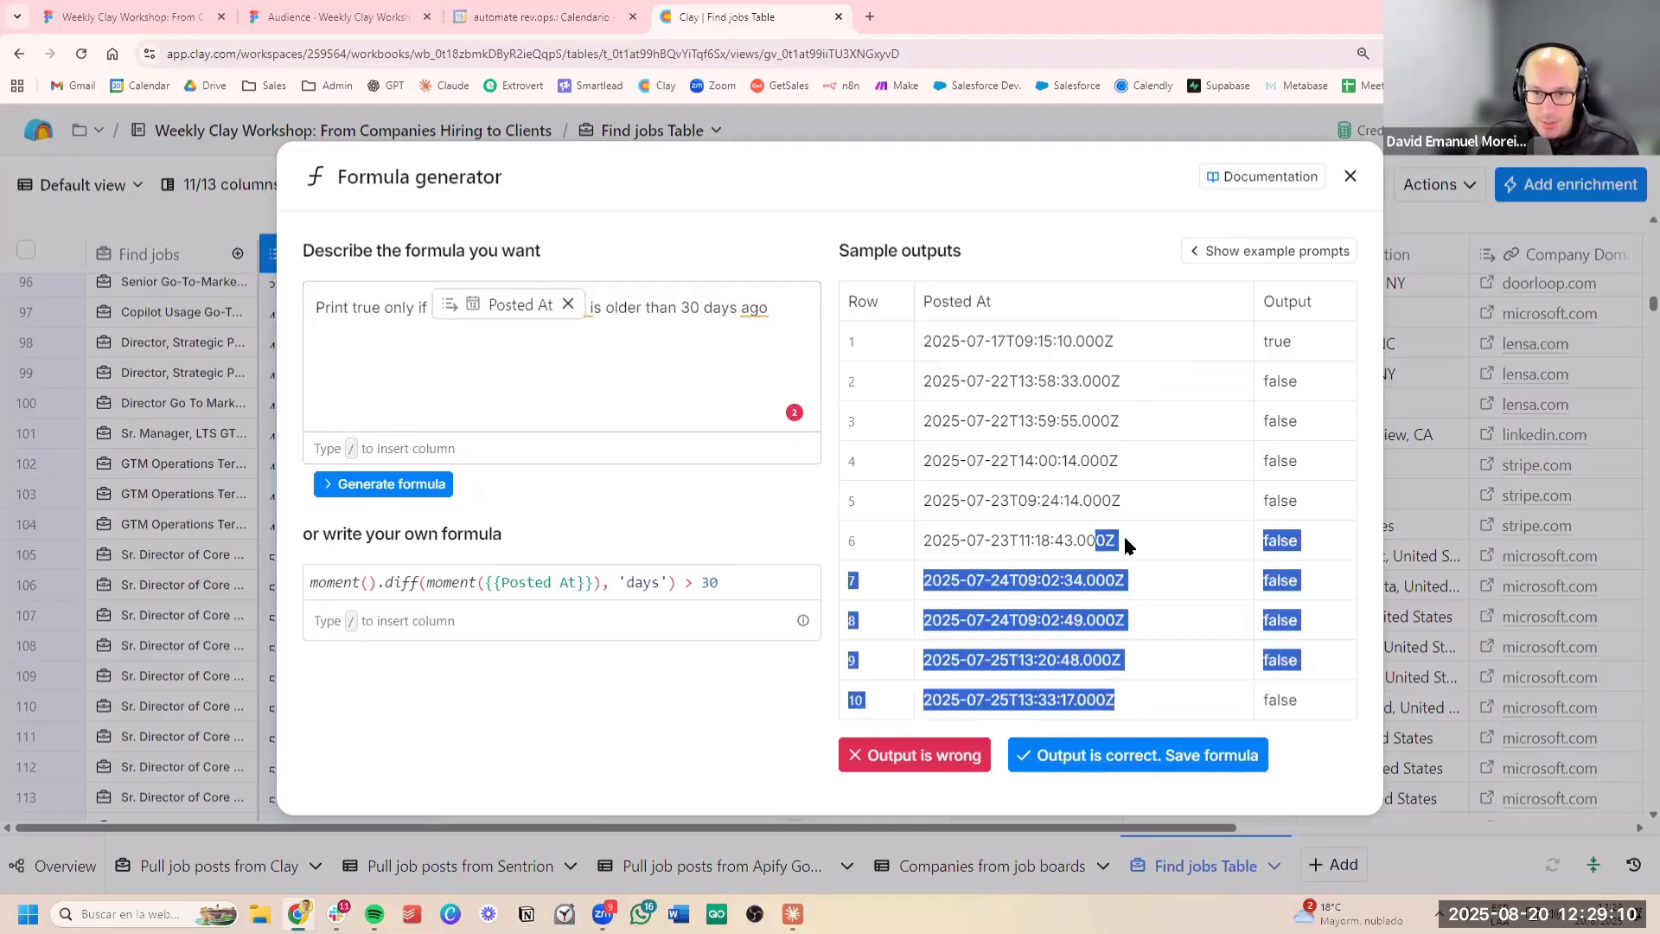
click(1133, 753)
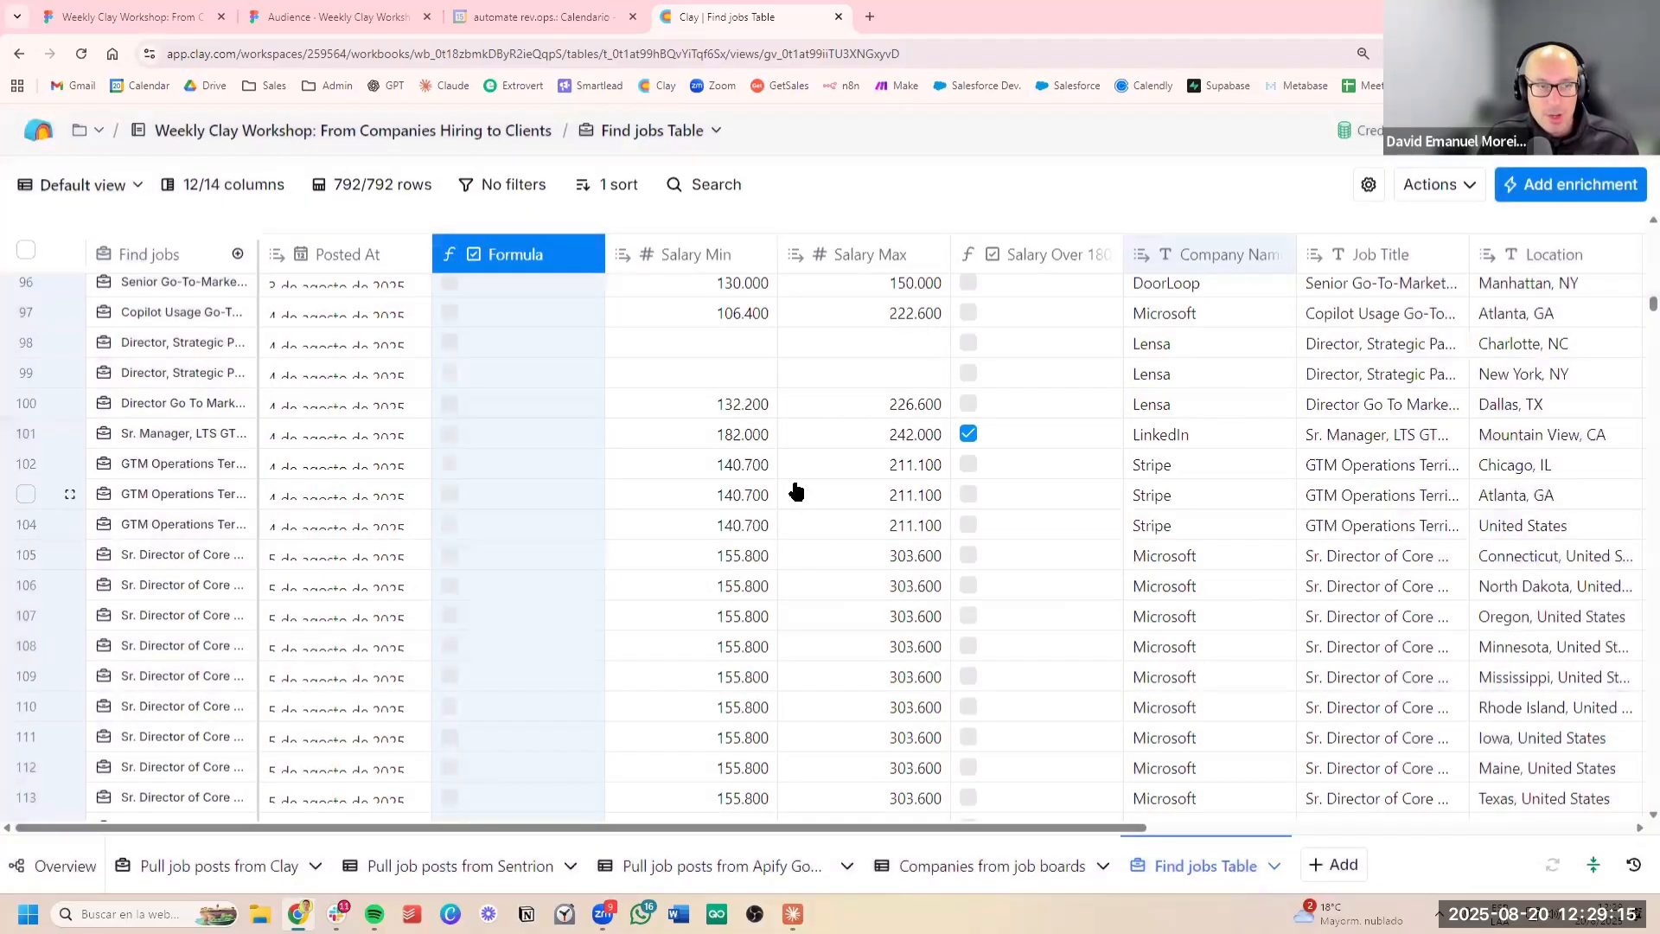
Check the new formula column's checkboxes against the Posted At dates of the oldest job posts
click(793, 487)
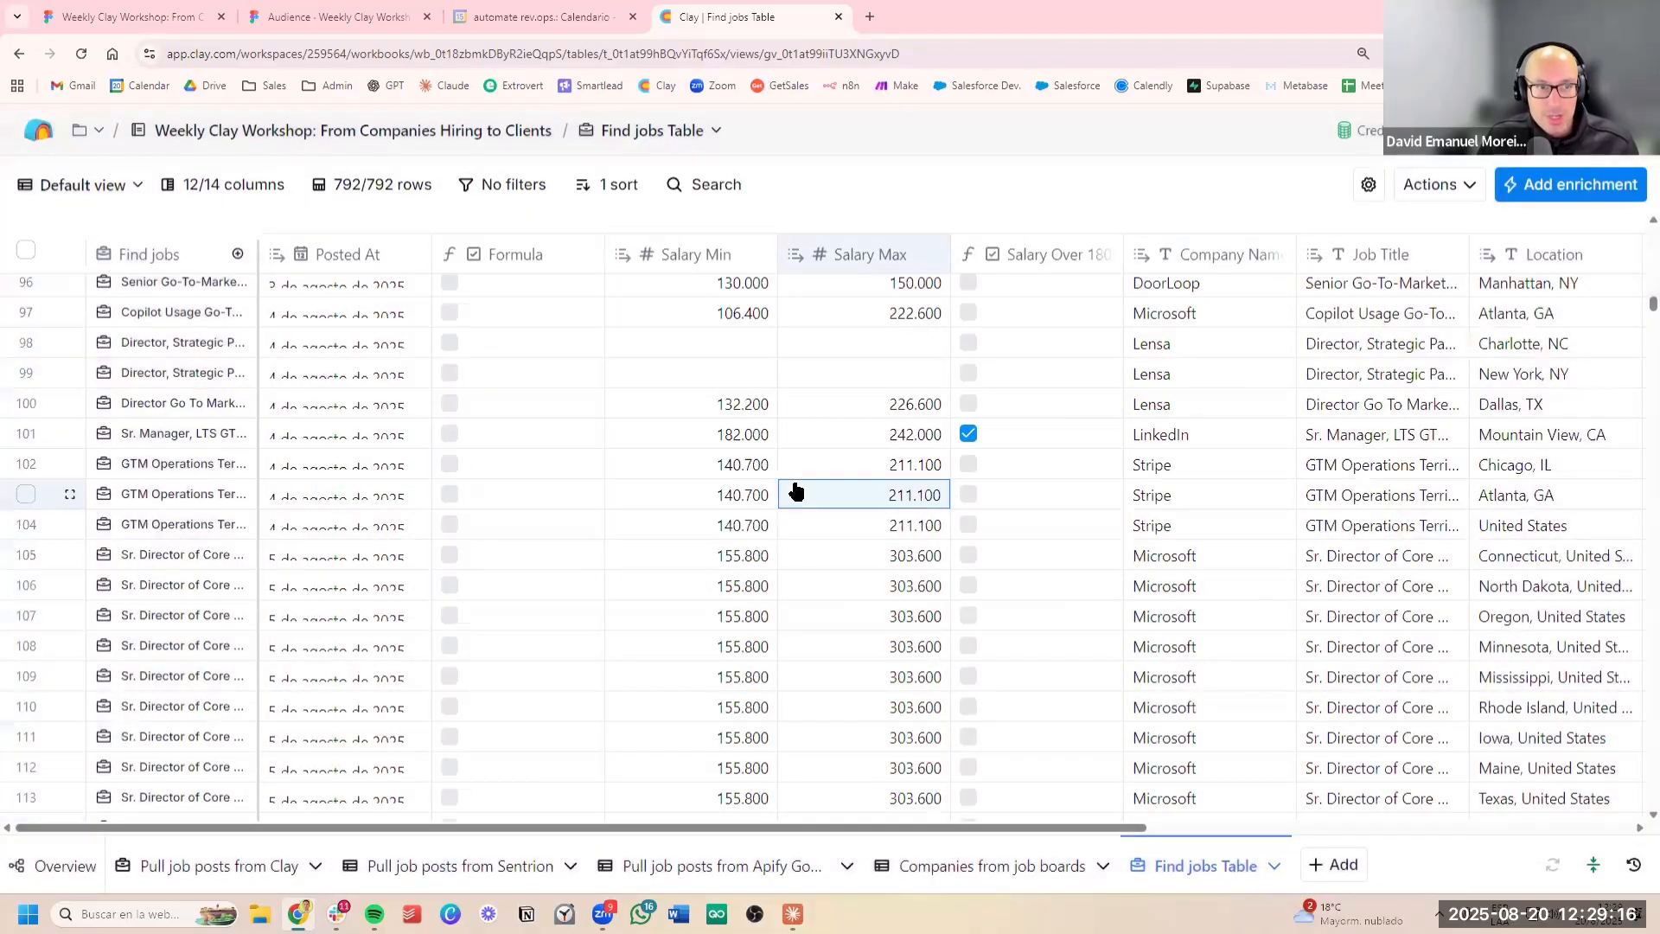
scroll(800, 496, up, 10)
scroll(804, 504, up, 15)
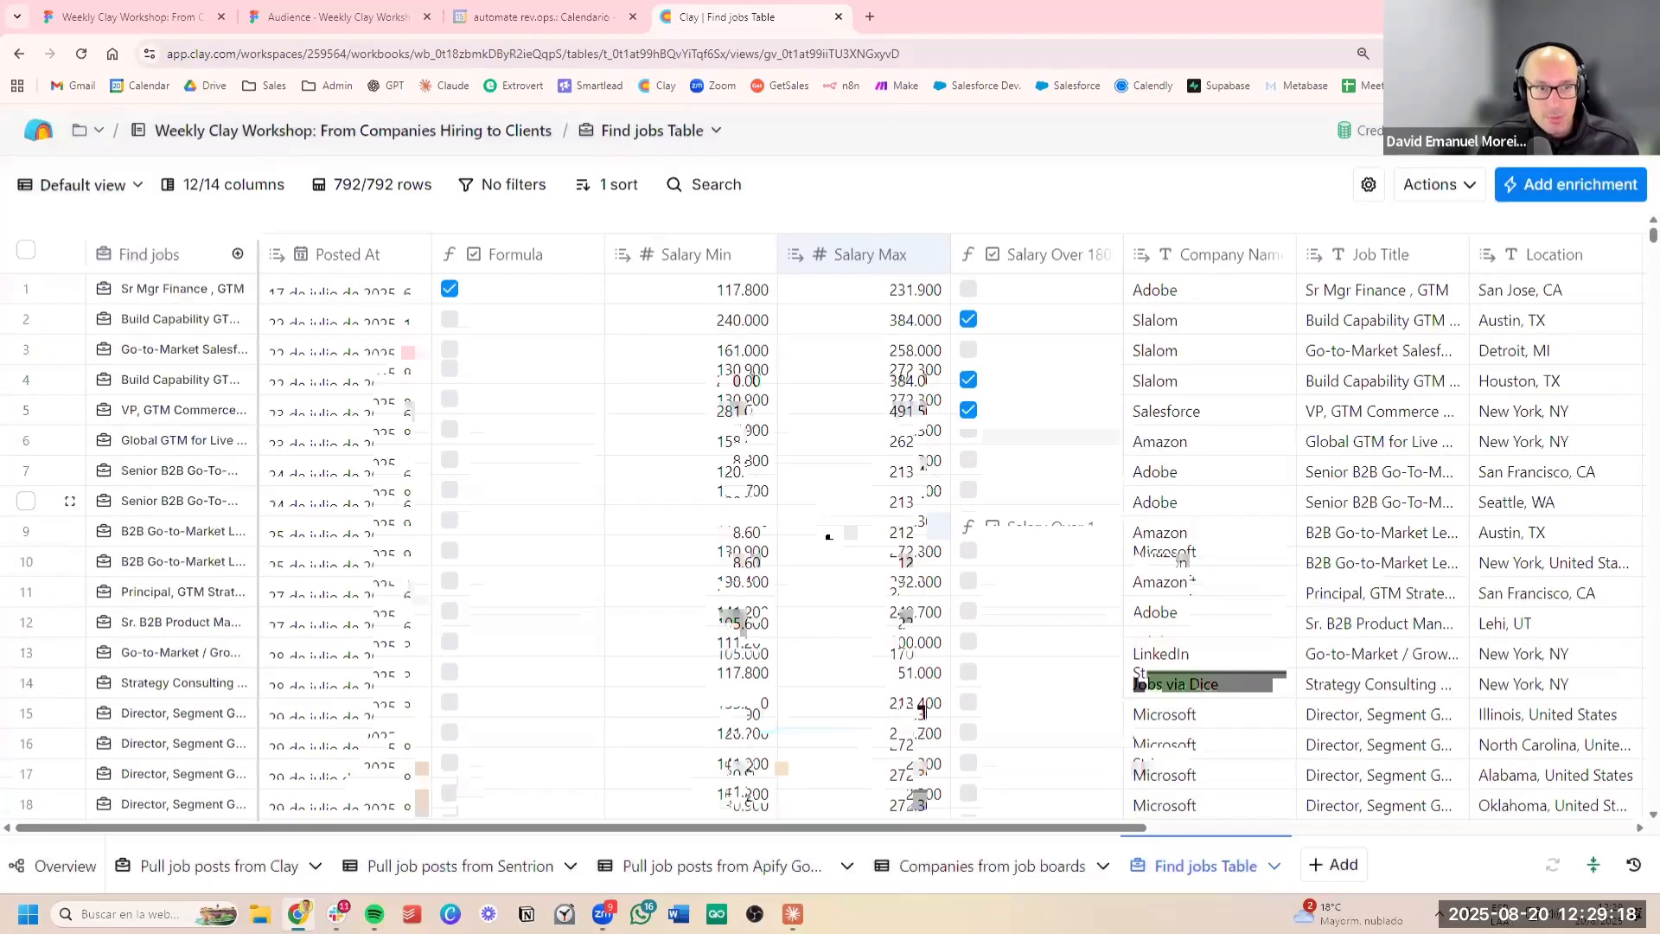
click(312, 443)
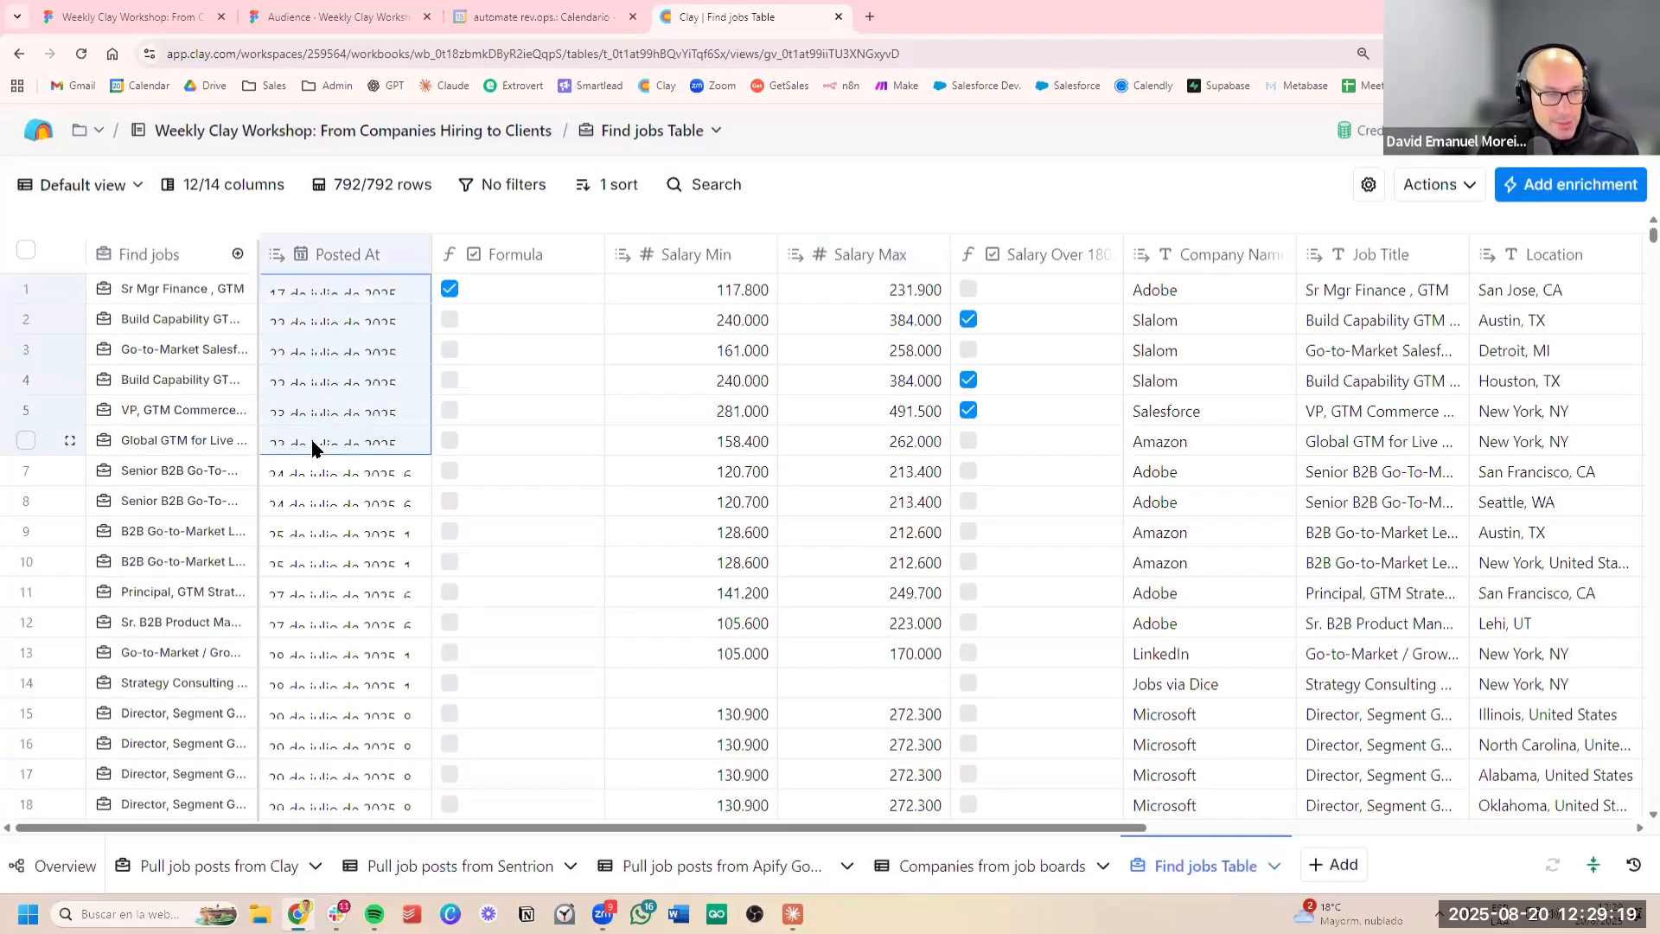
click(349, 300)
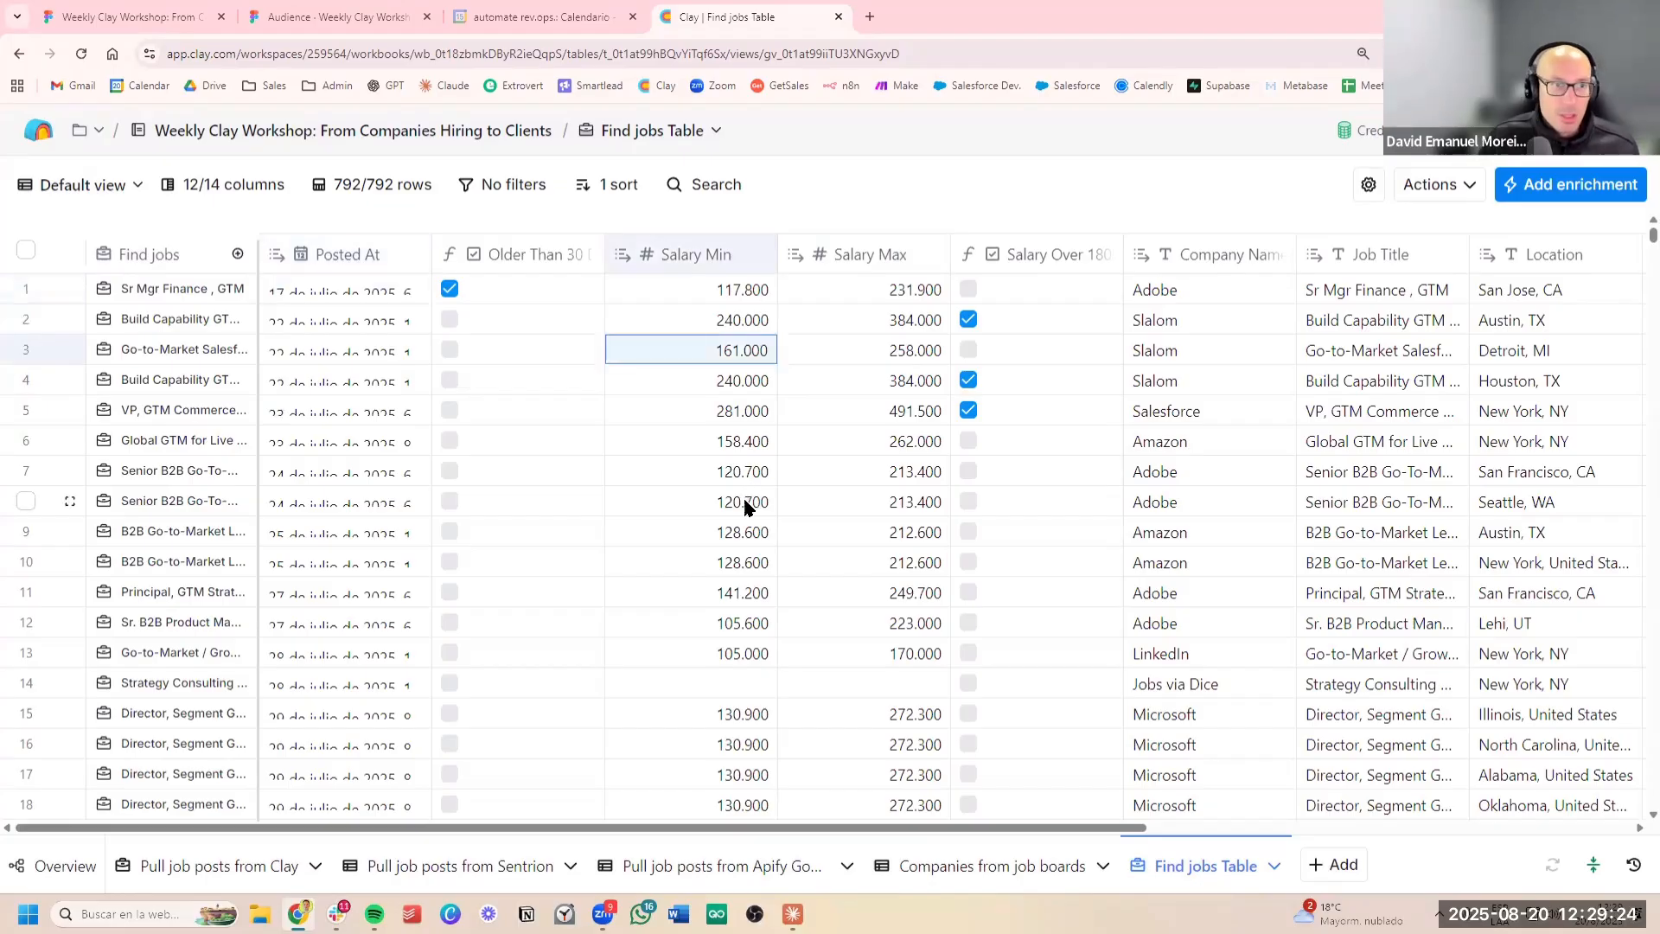
scroll(724, 517, down, 20)
scroll(605, 363, up, 15)
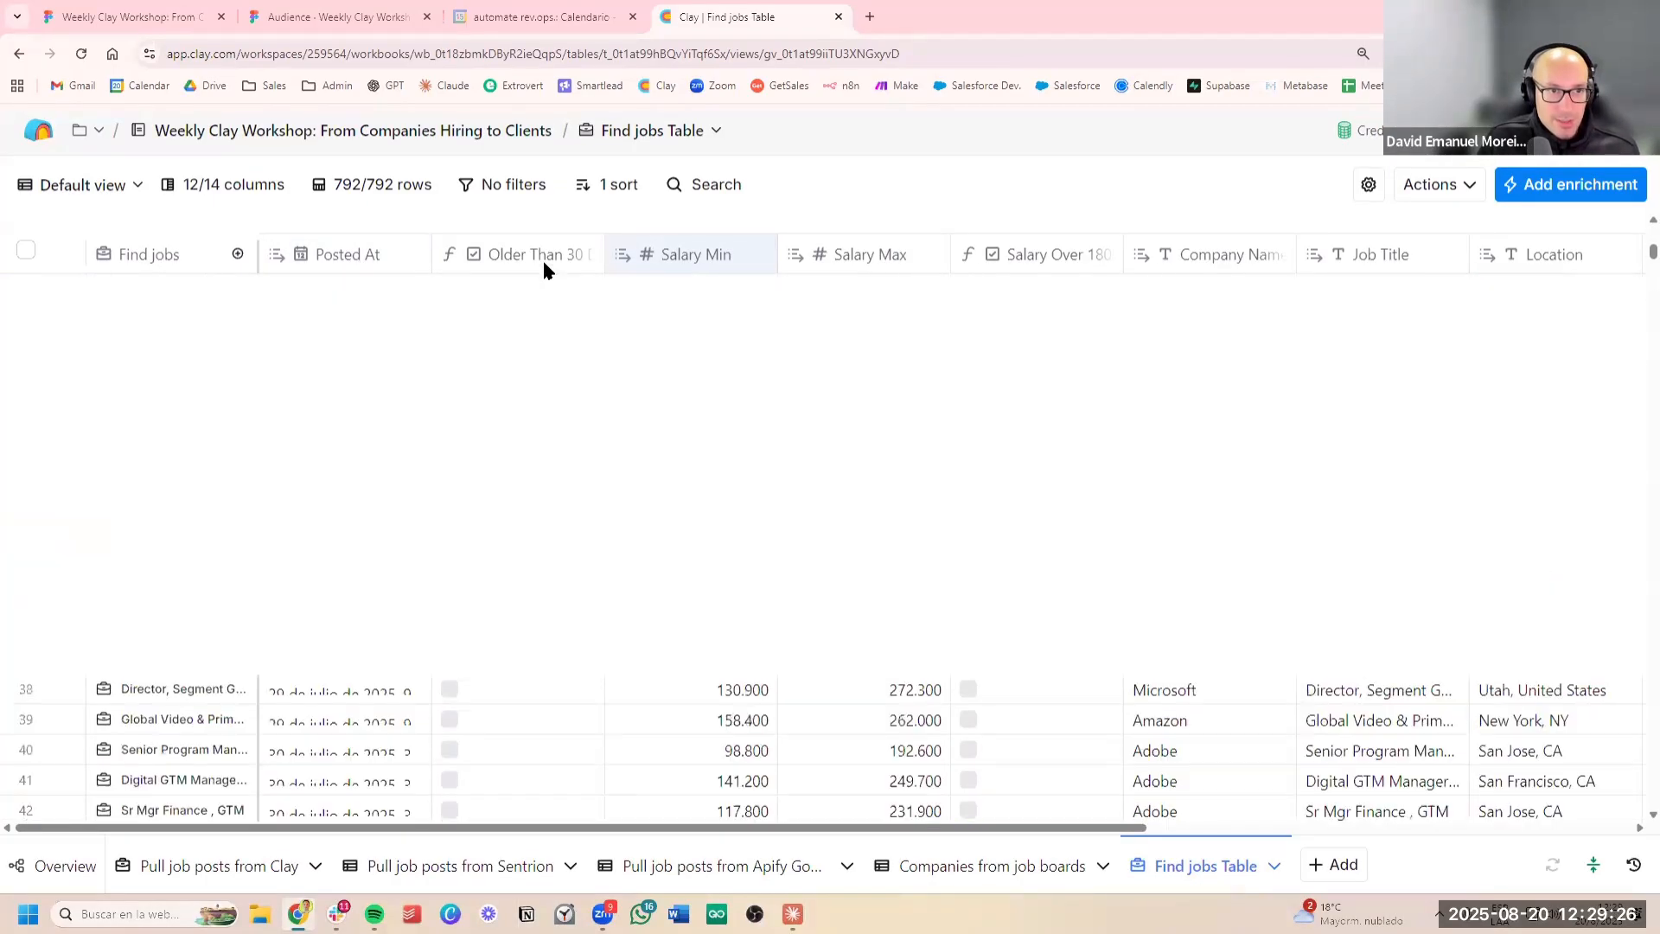
Change the day threshold in the Older Than 30 Days column's formula to 20 and save the column
click(519, 254)
click(563, 342)
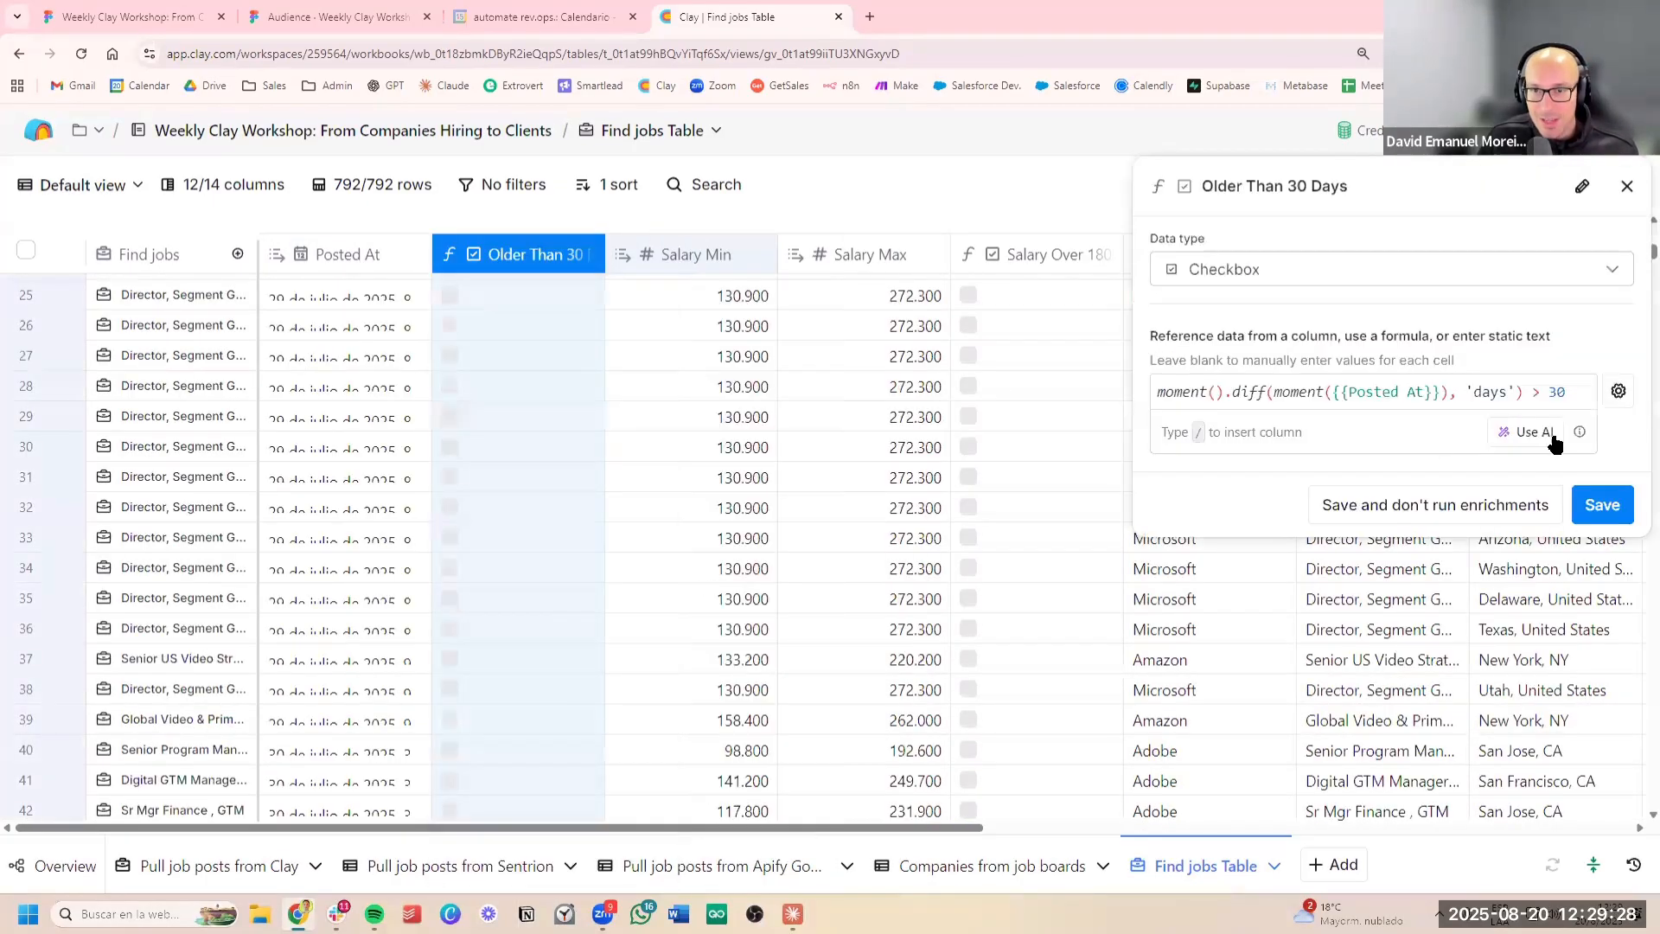
click(1550, 392)
key(Delete)
key(Delete)
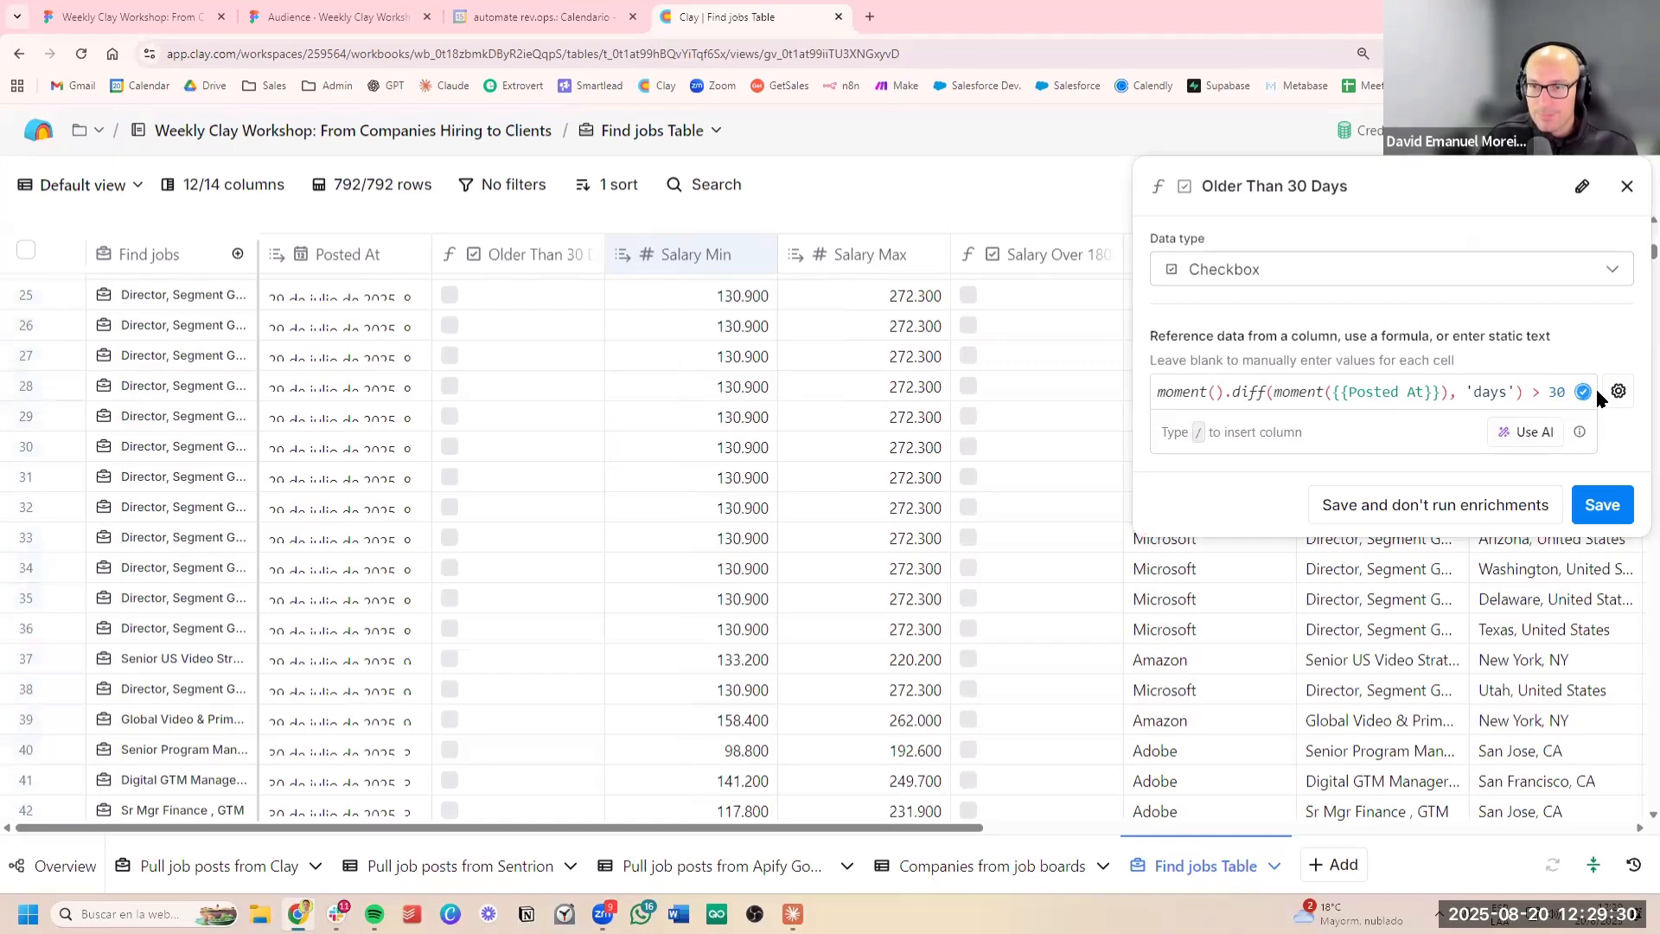
text(2)
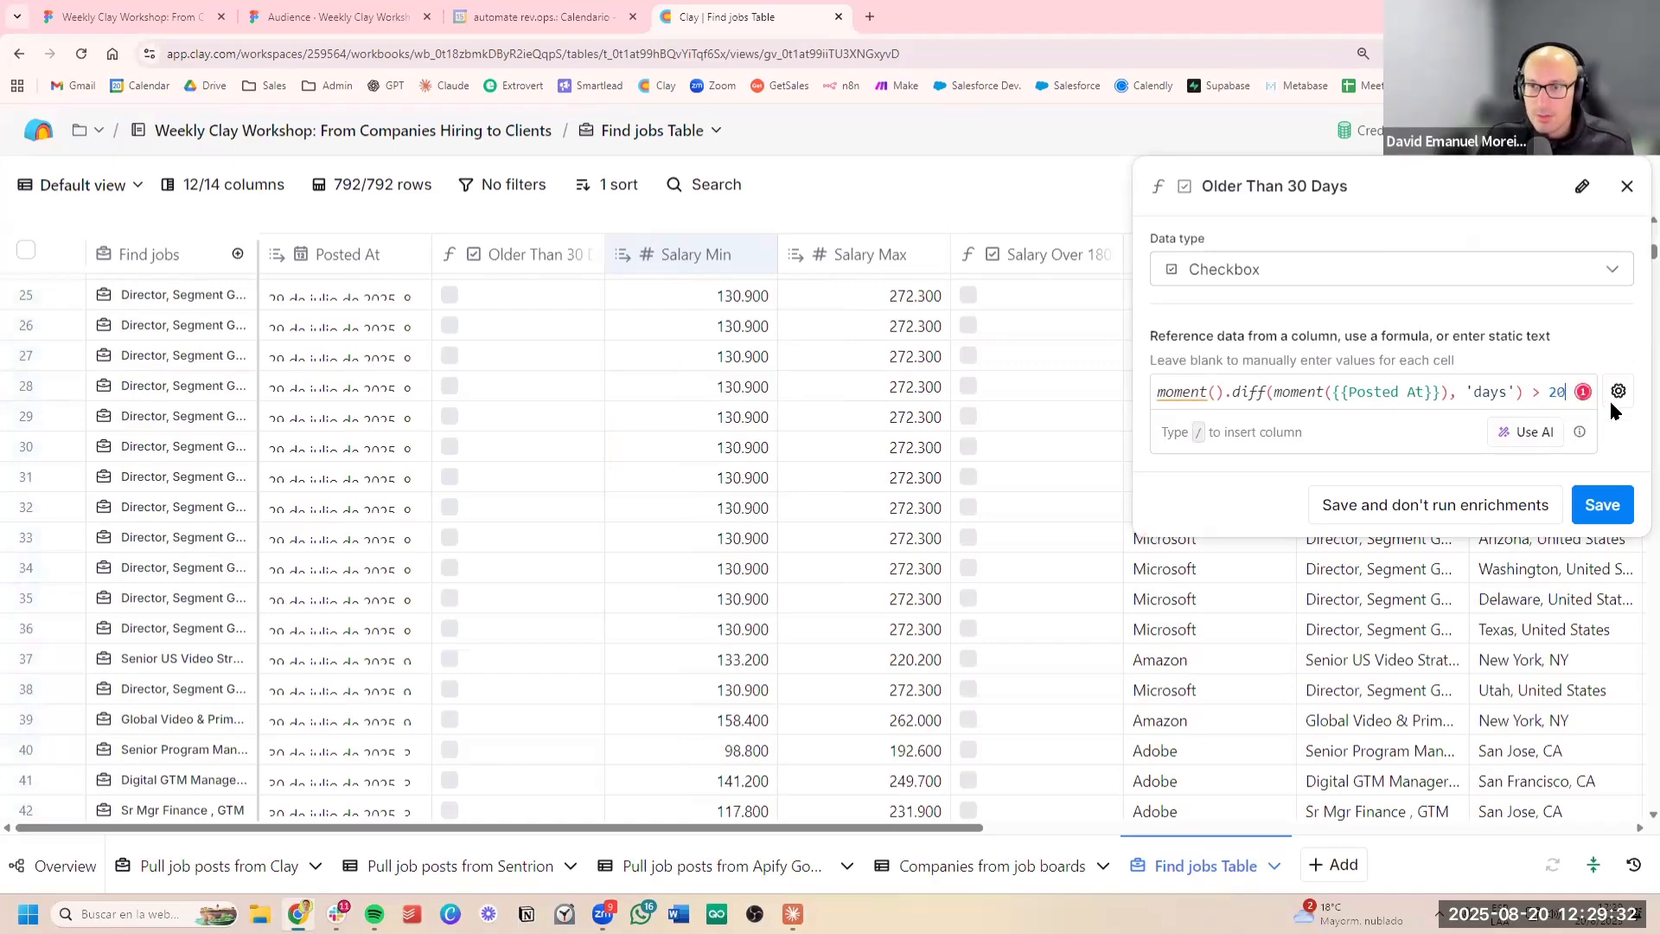
text(0)
click(1602, 504)
Review which job posts the updated posting-age formula marks, alongside their salary checkboxes and company names
scroll(608, 543, up, 9)
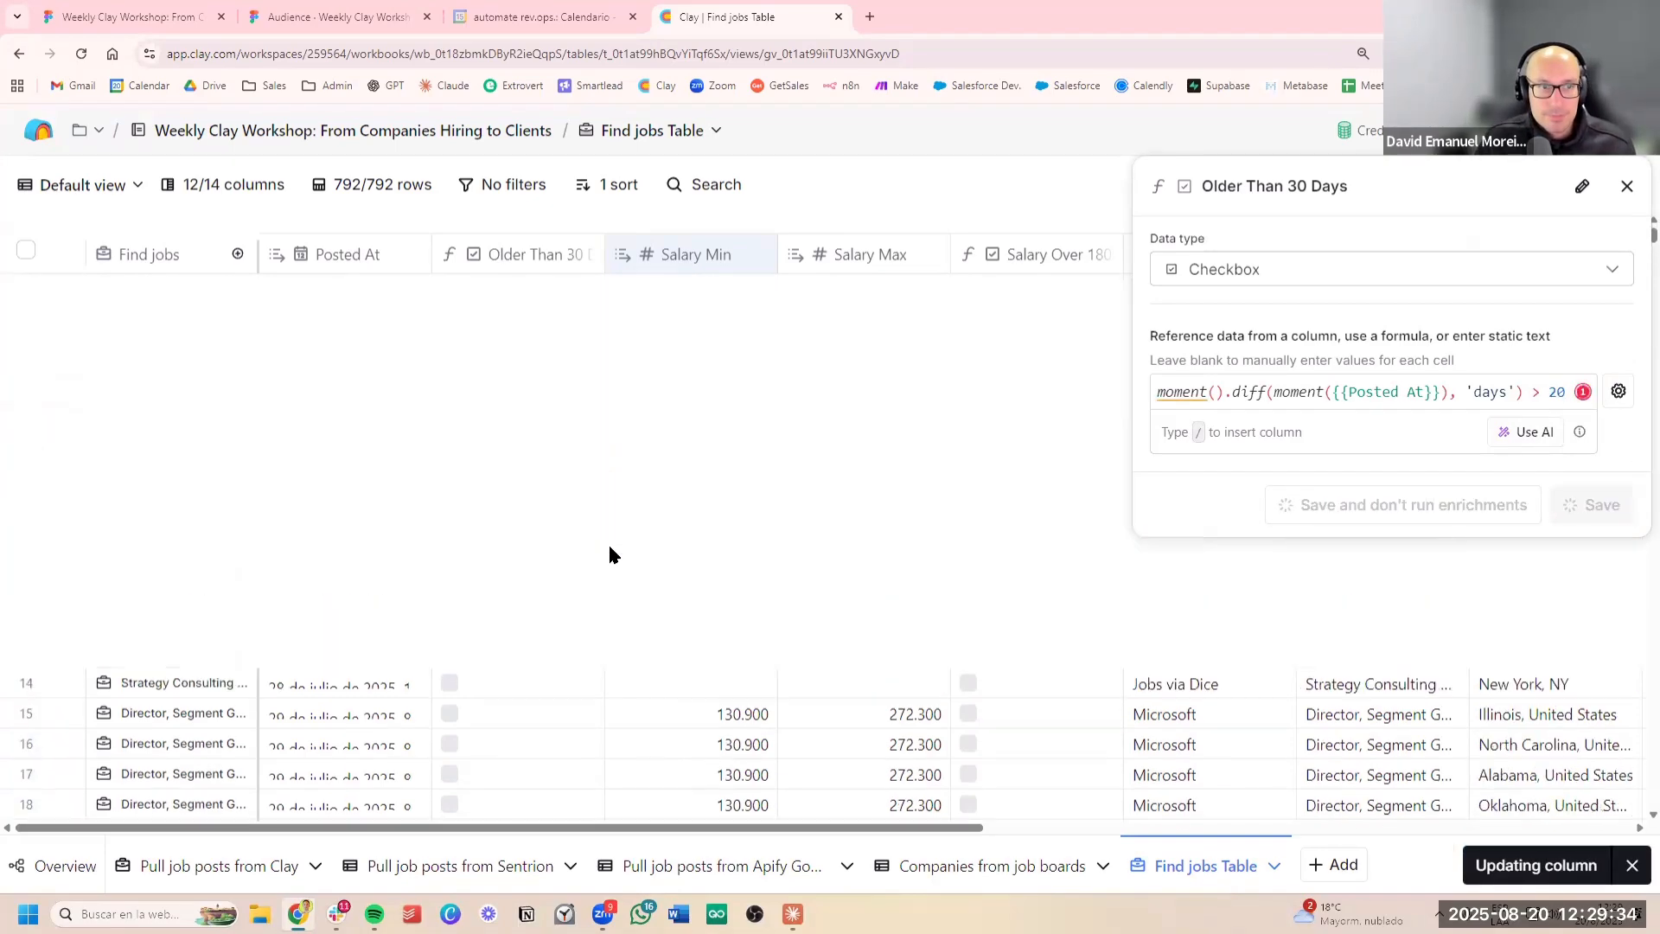
click(722, 421)
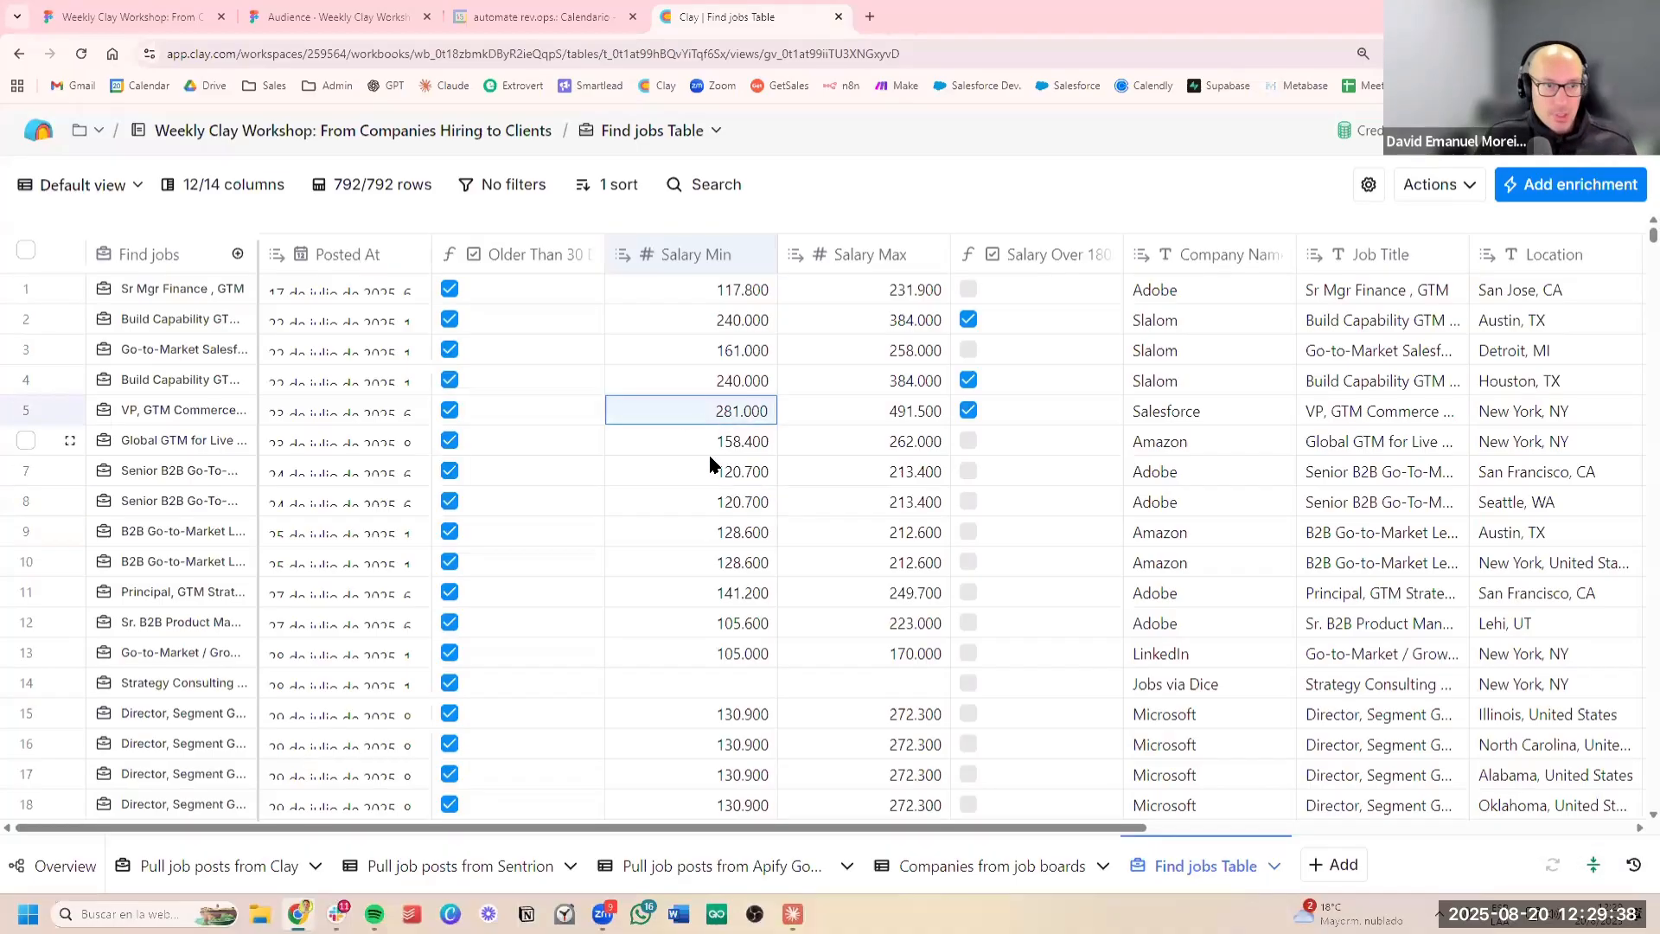
scroll(715, 502, down, 16)
scroll(746, 588, up, 7)
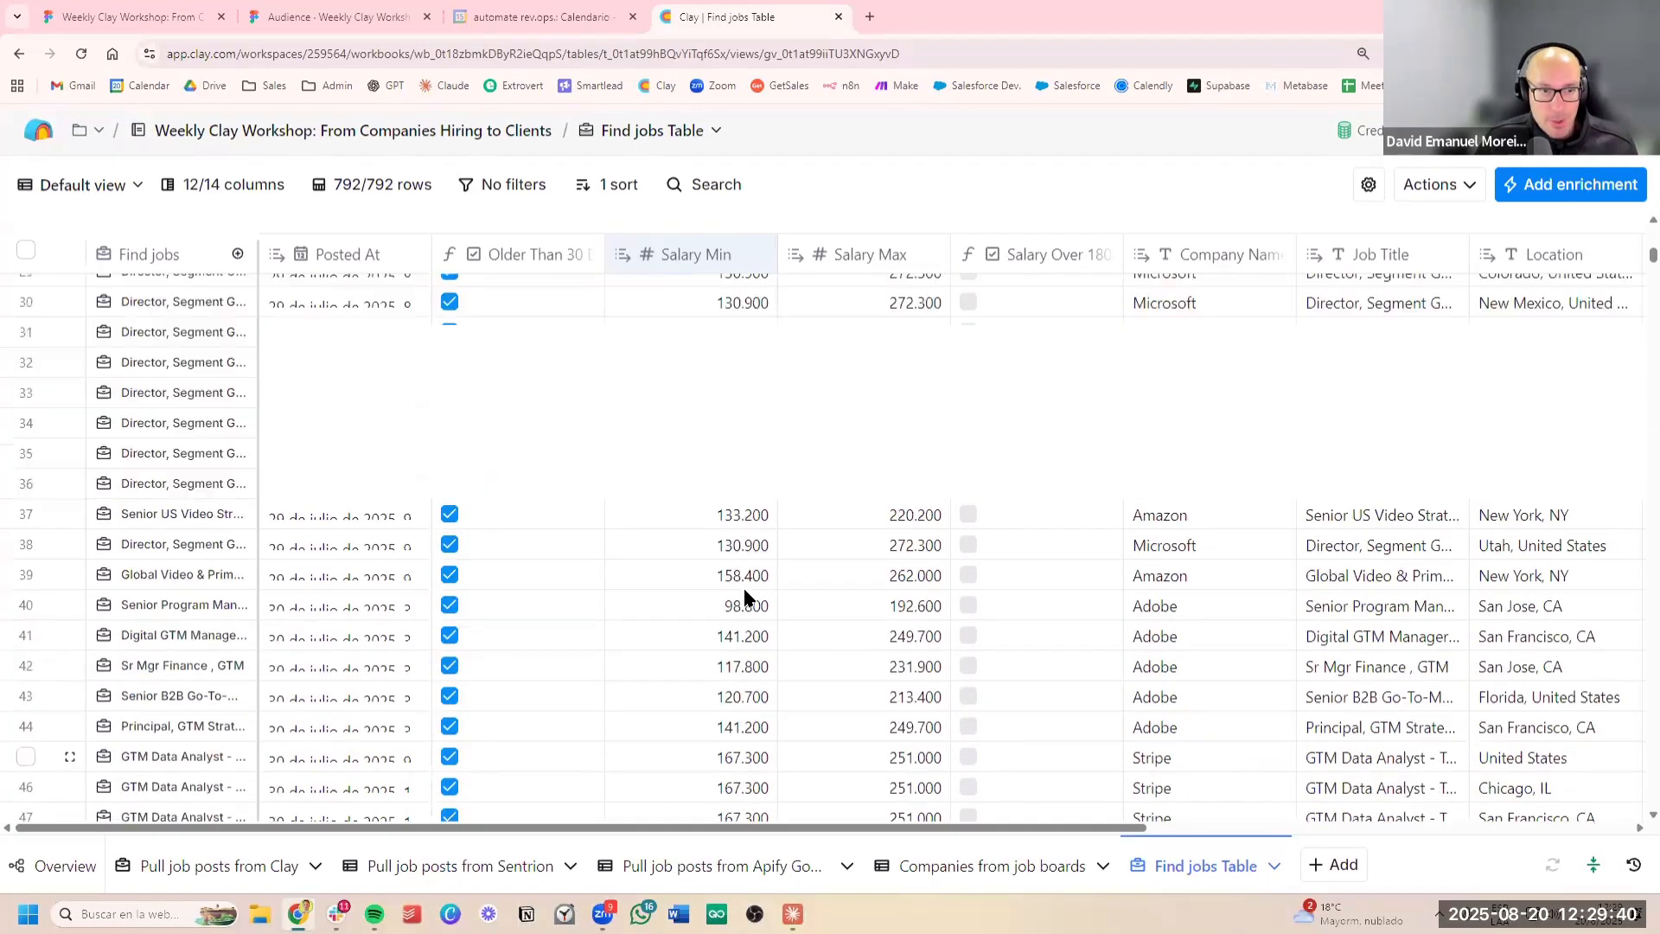
scroll(741, 587, down, 7)
scroll(740, 588, up, 17)
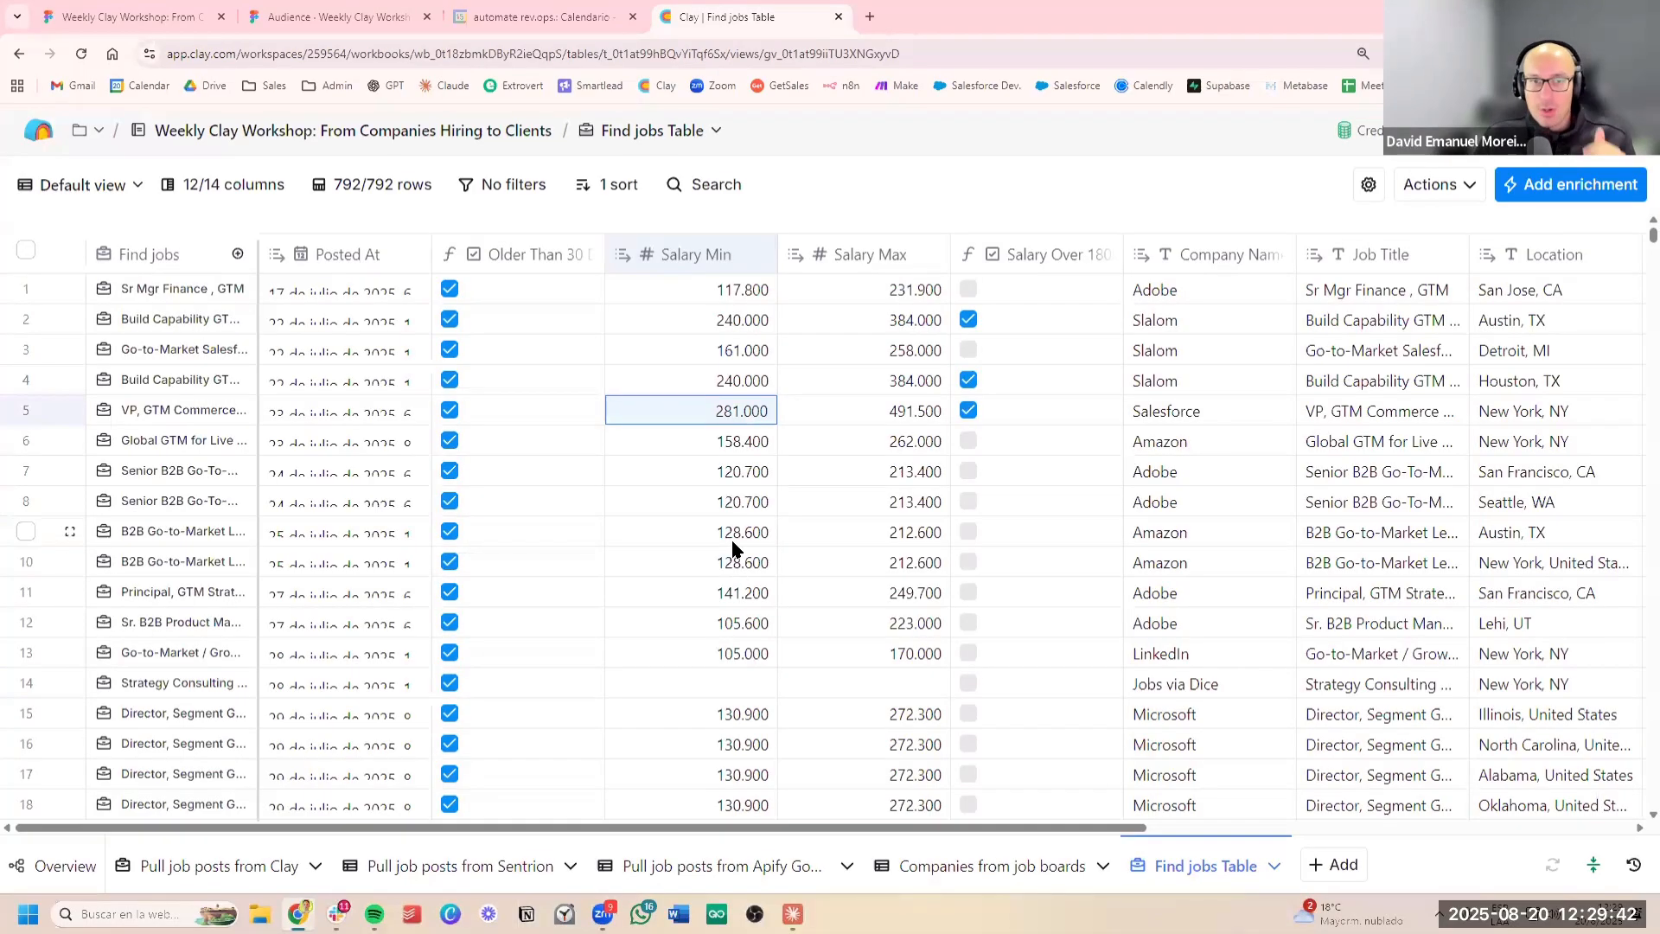
click(1233, 325)
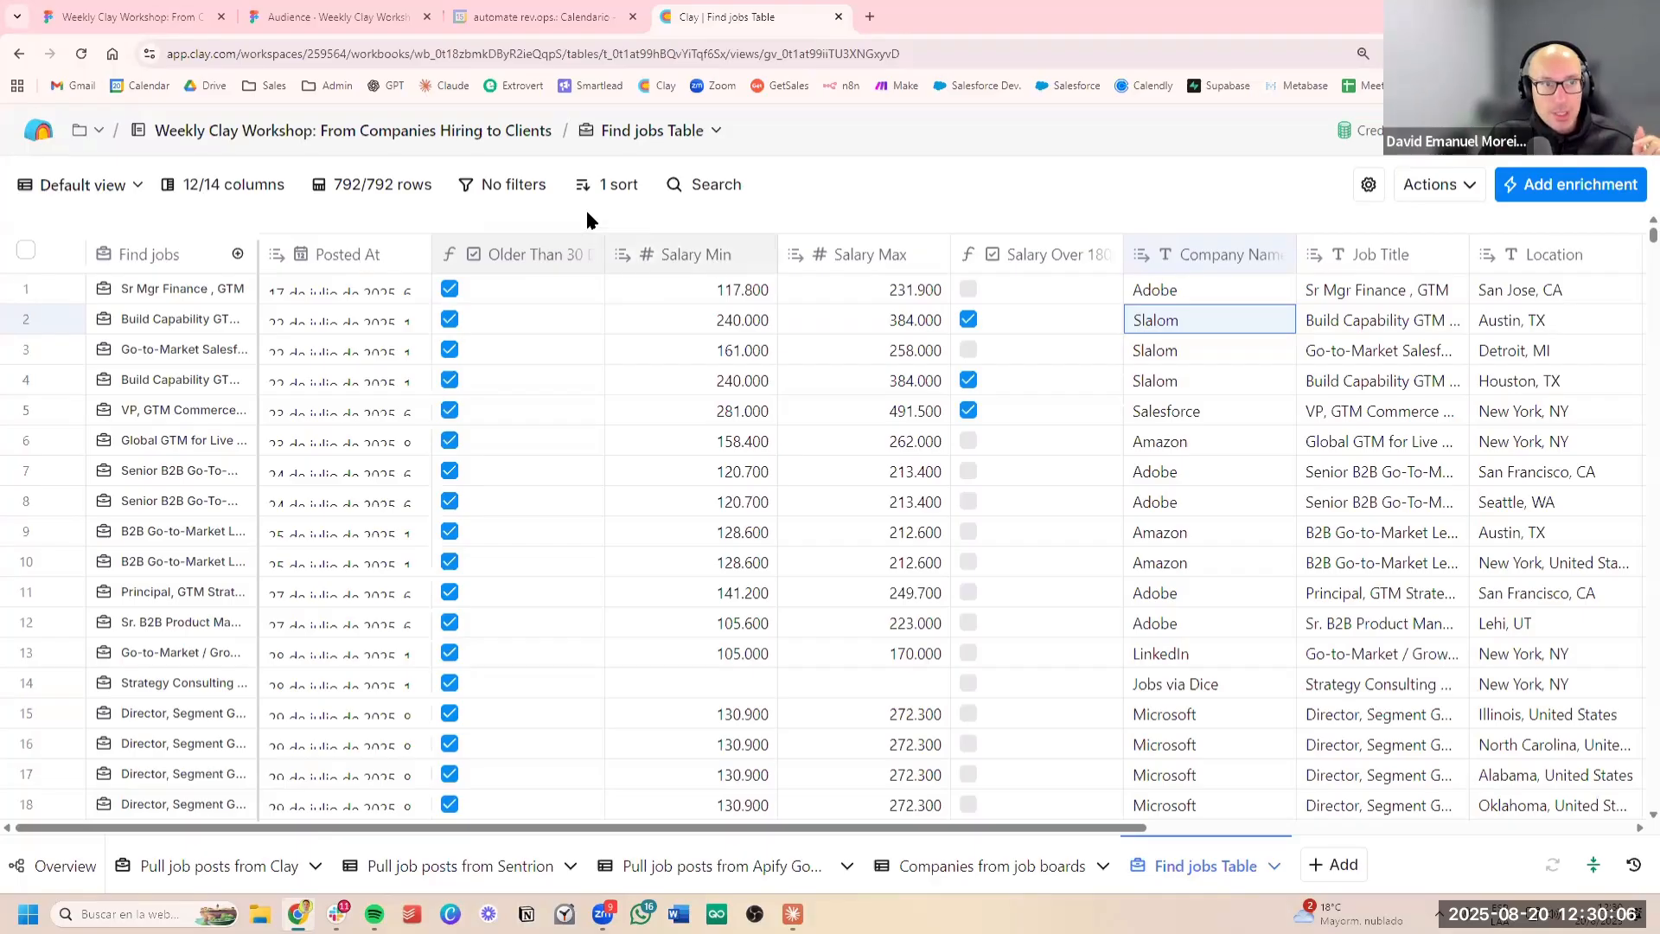
Filter the Find jobs table to rows where Older Than 30 Days is checked
click(521, 191)
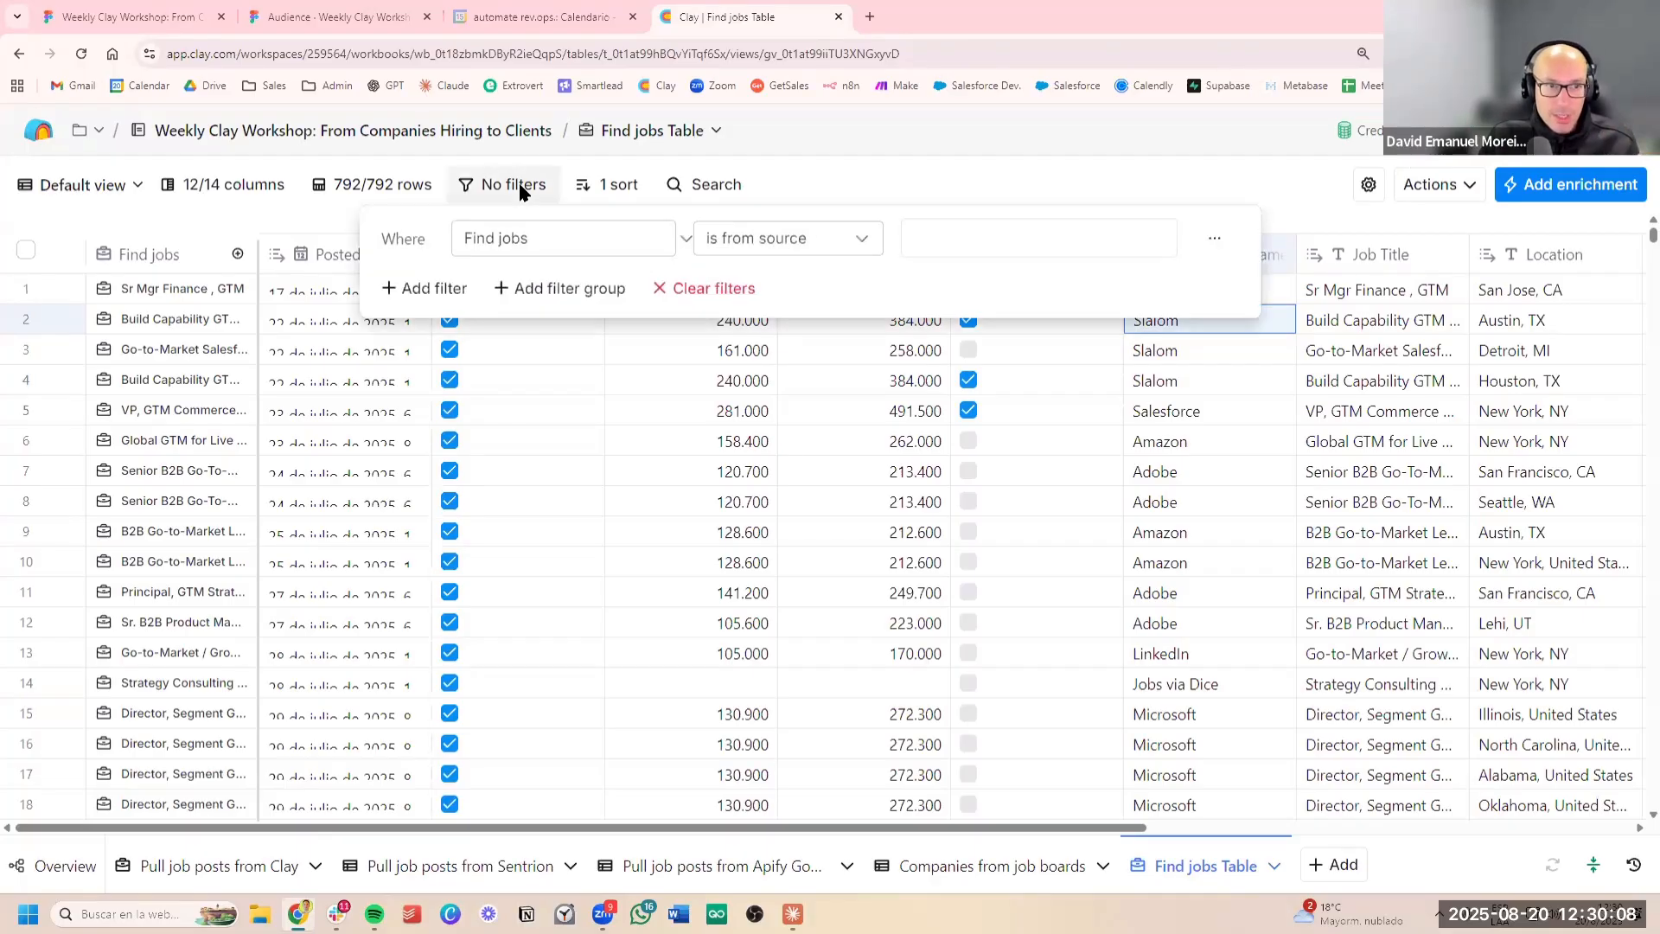
click(572, 238)
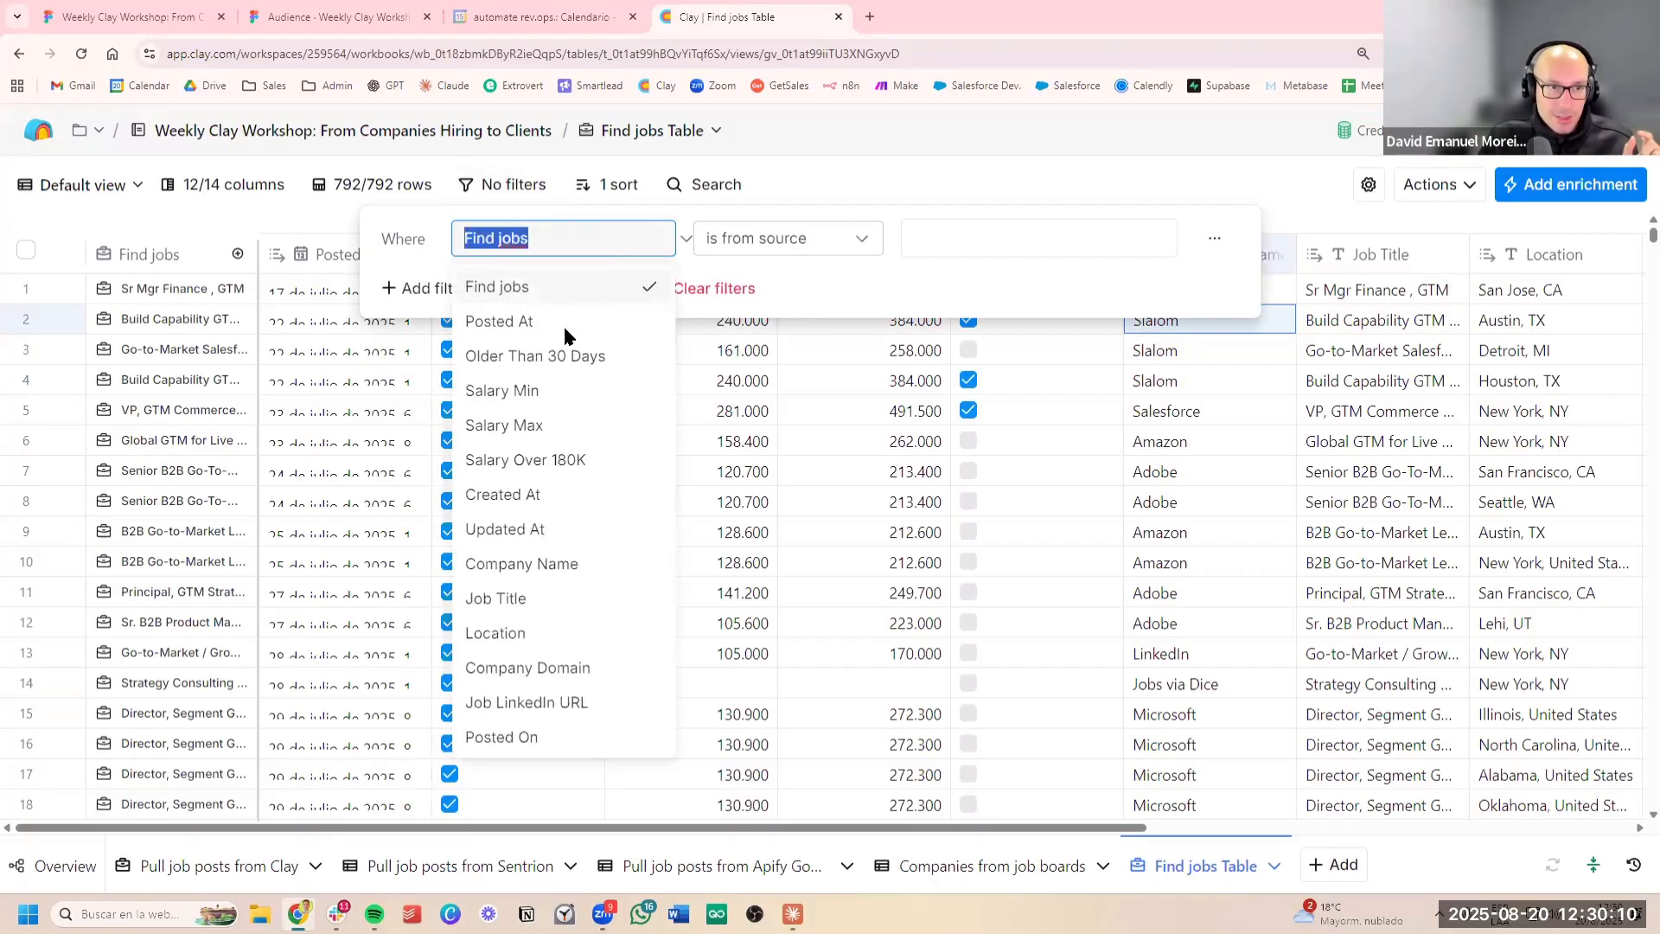
click(573, 357)
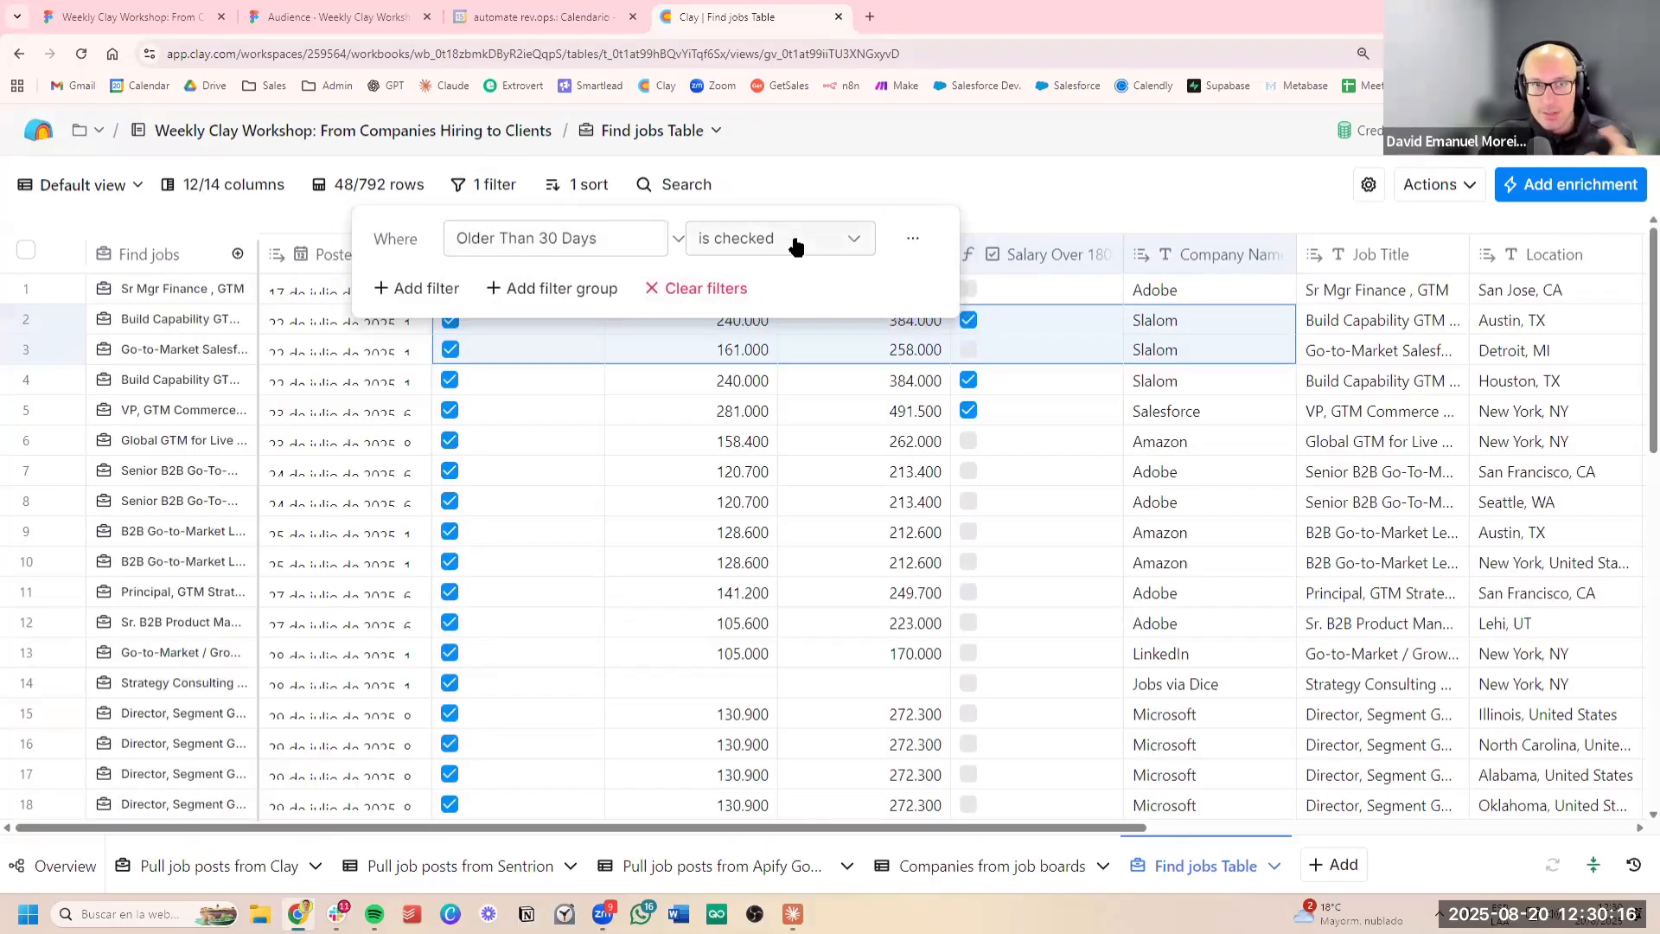
Try to add a second filter condition requiring Salary Over 180K to be checked
click(410, 294)
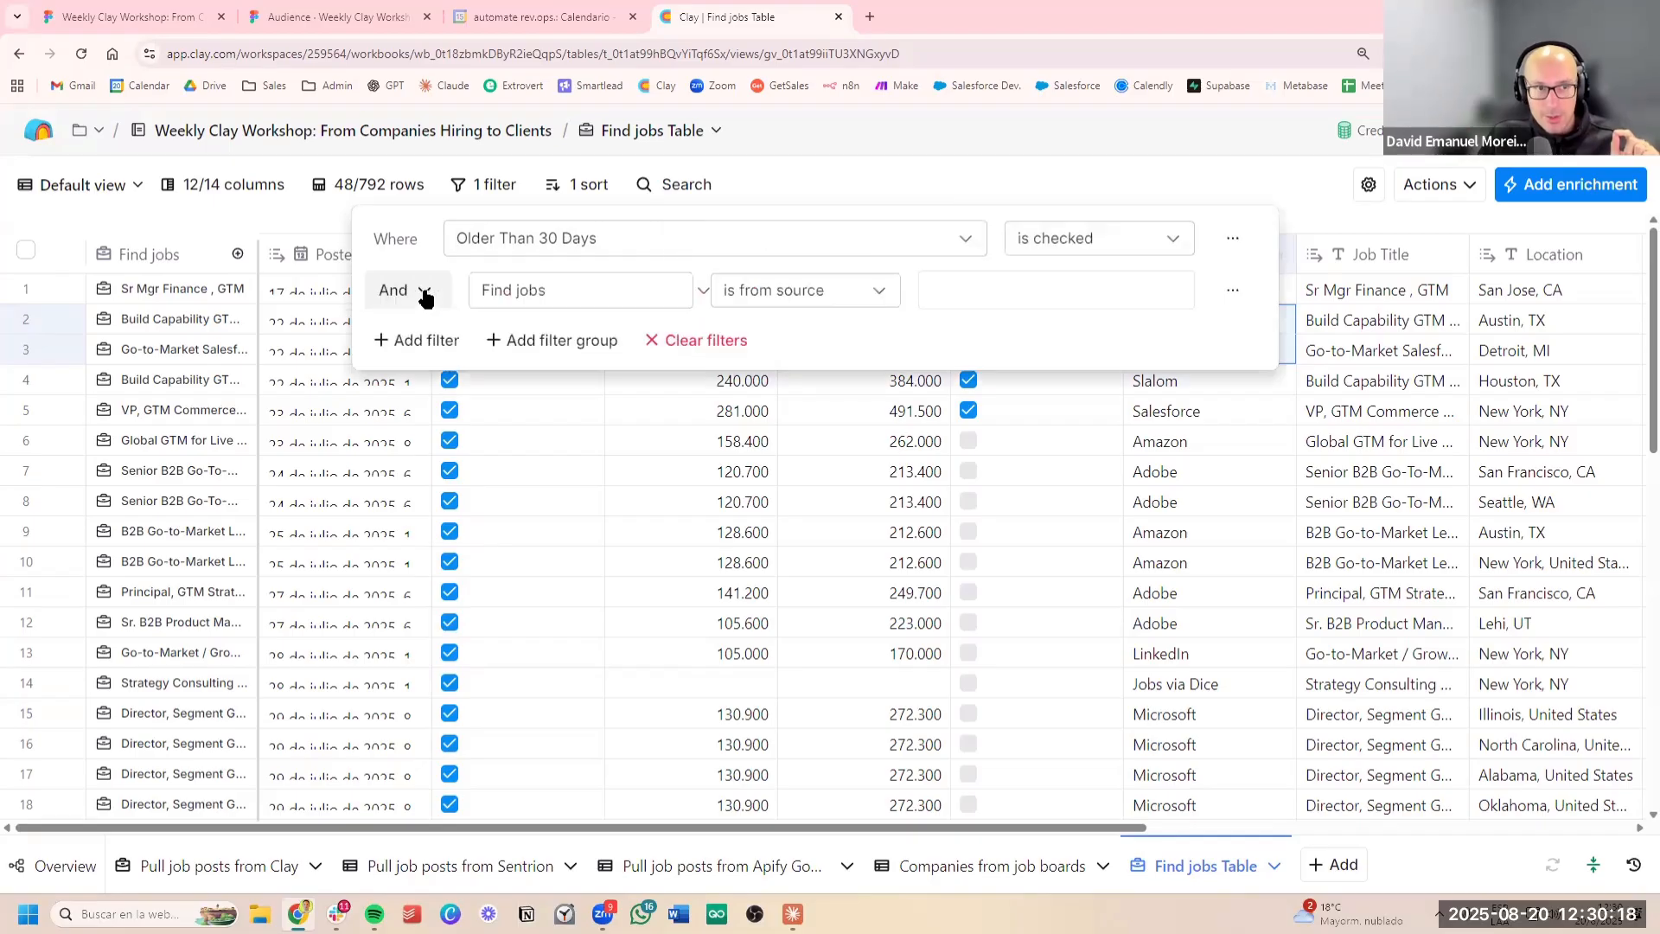
click(537, 290)
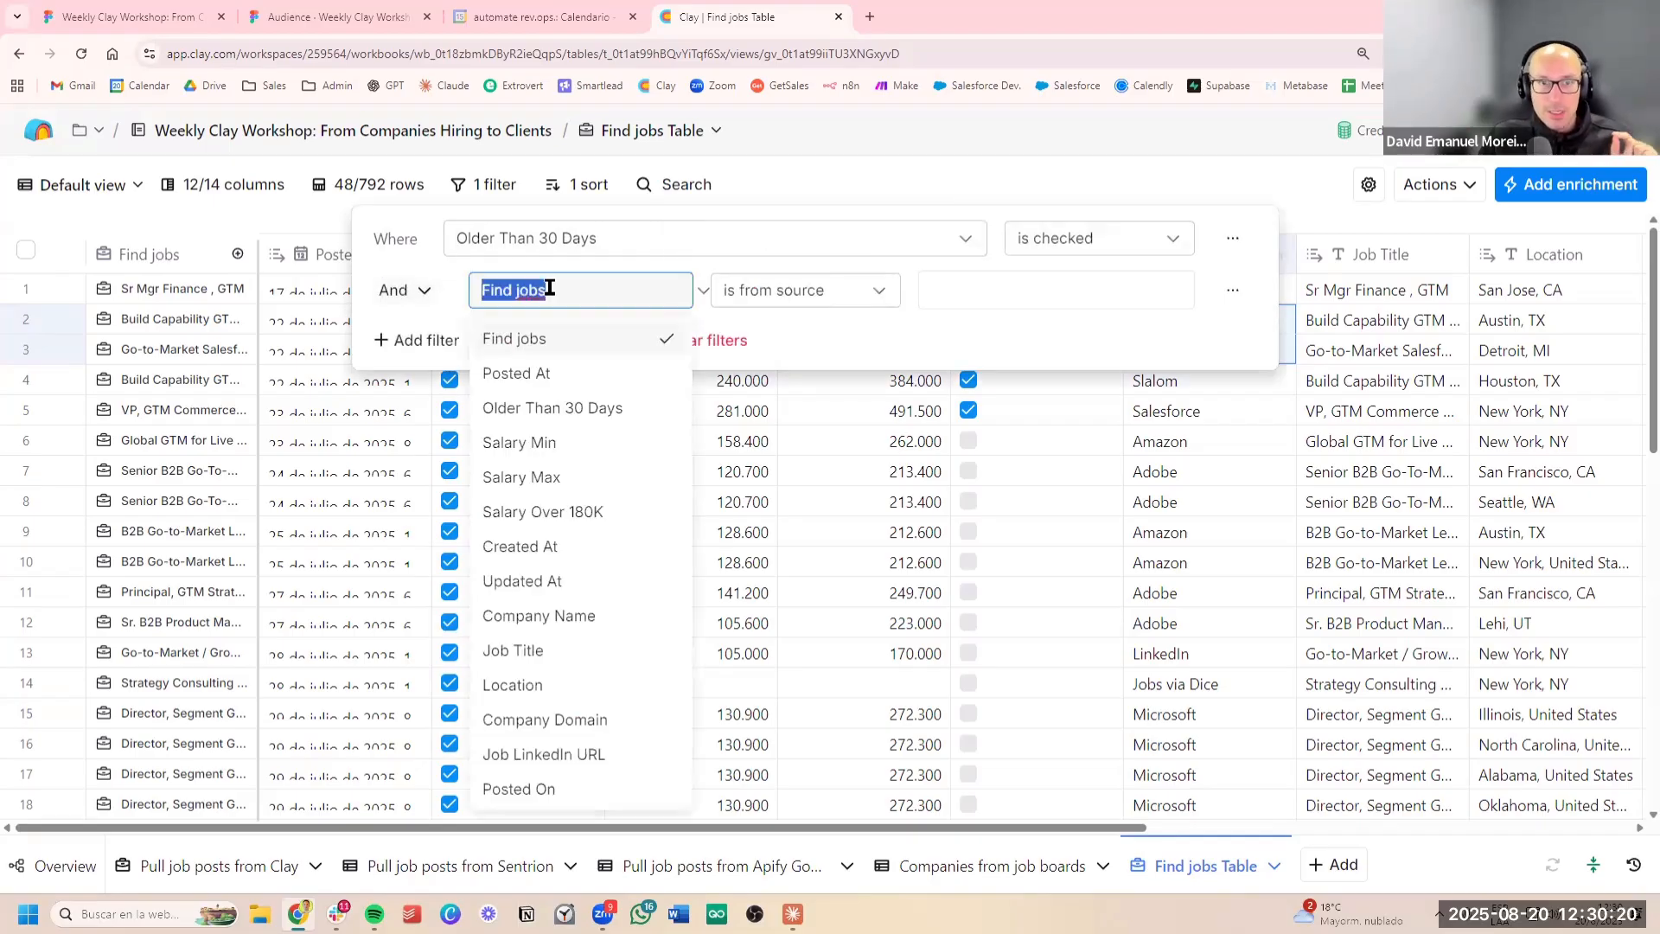
click(604, 511)
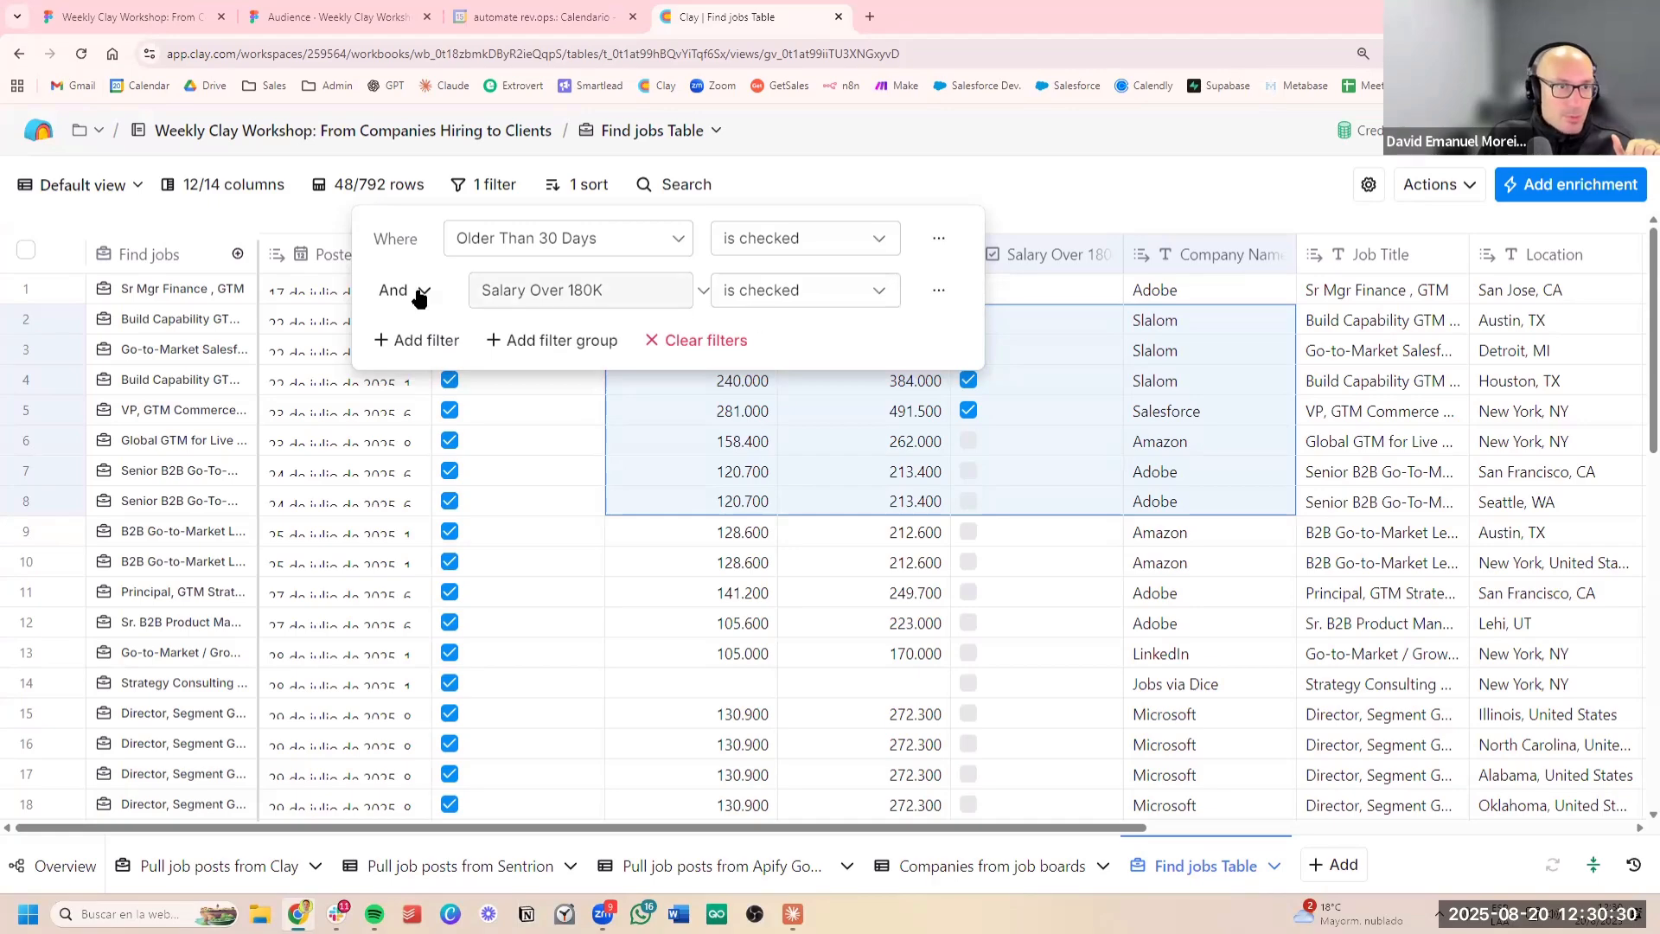
click(832, 417)
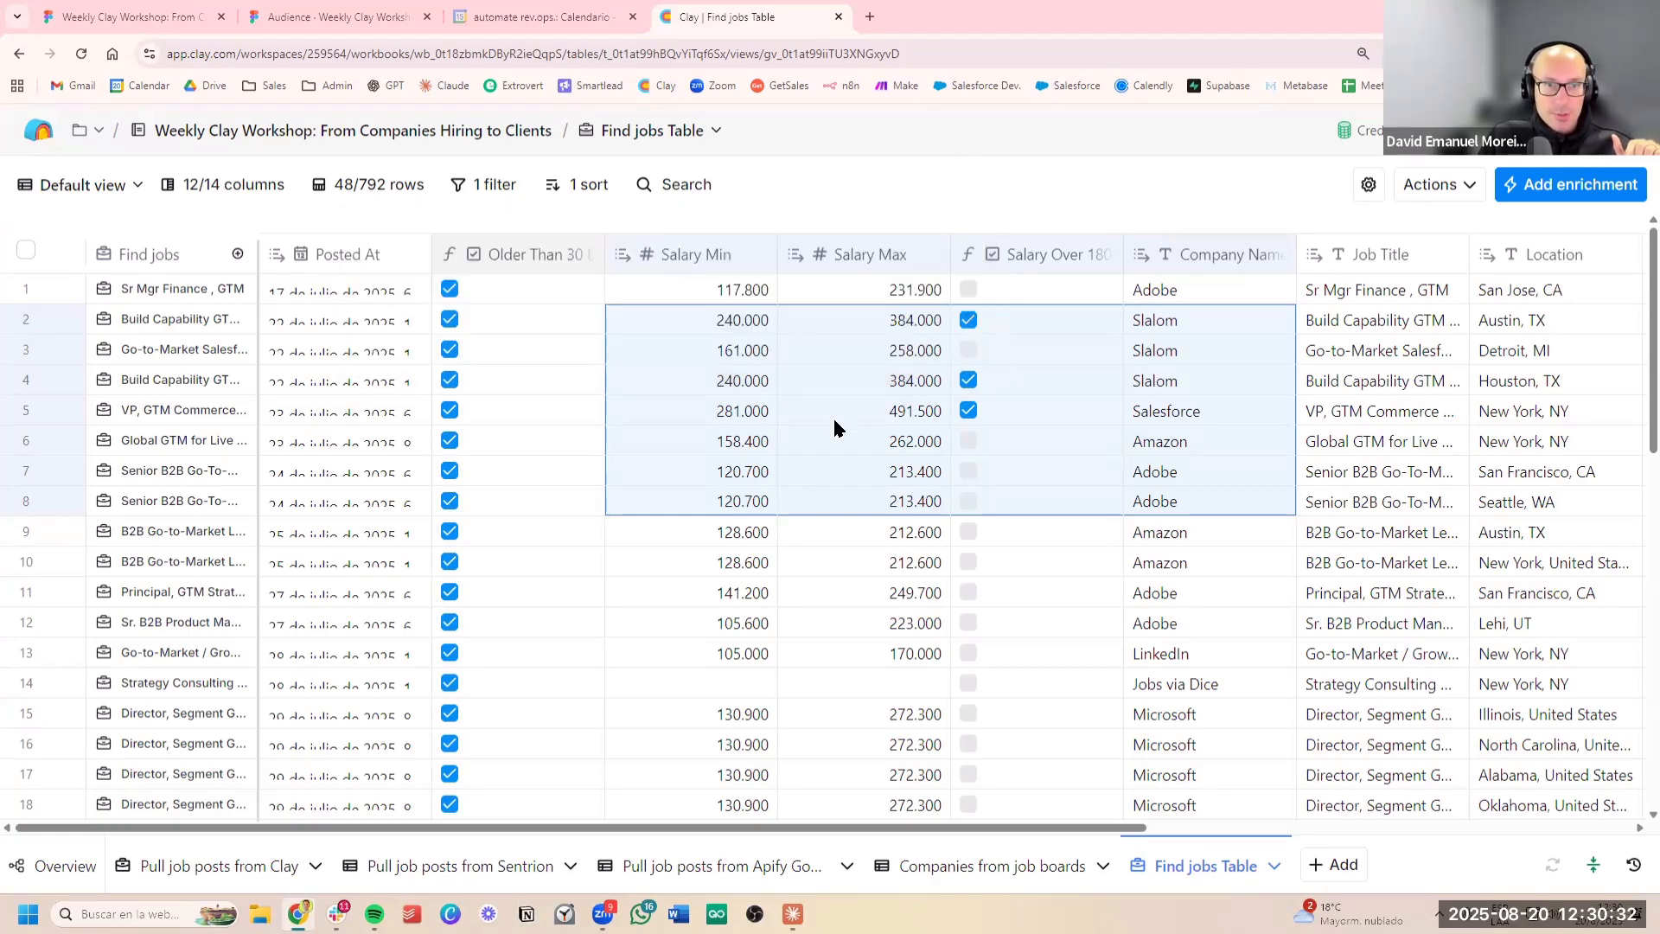
click(833, 417)
Reopen the table's filters and add an And condition where Salary Over 180K is checked
click(480, 184)
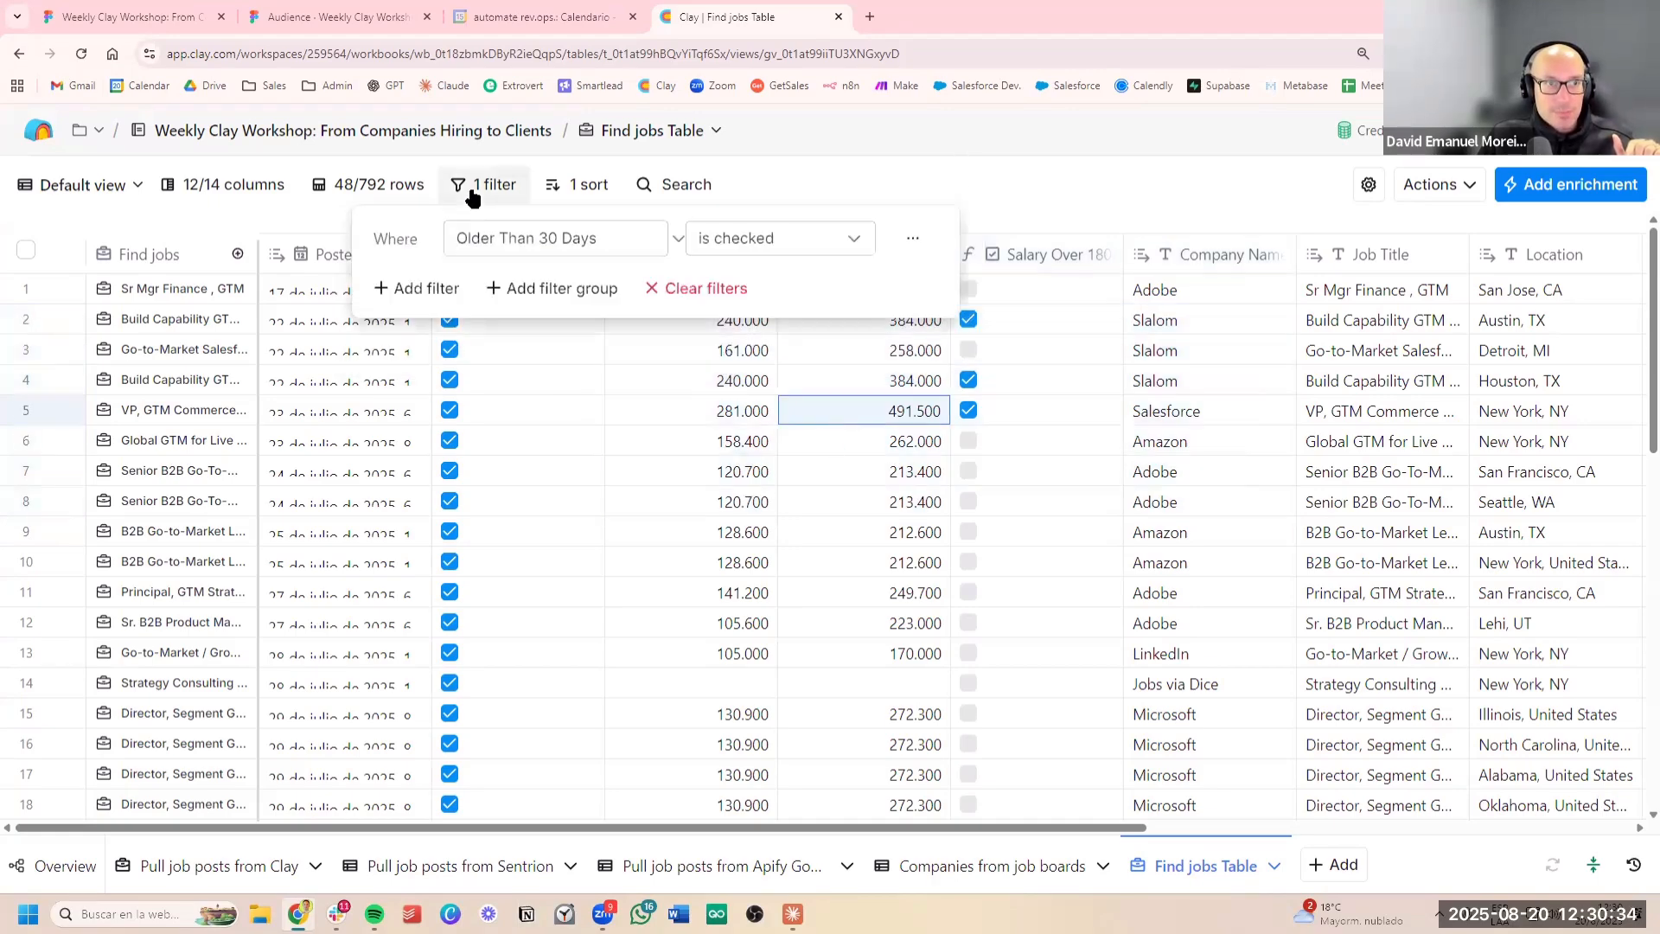
click(426, 294)
click(593, 288)
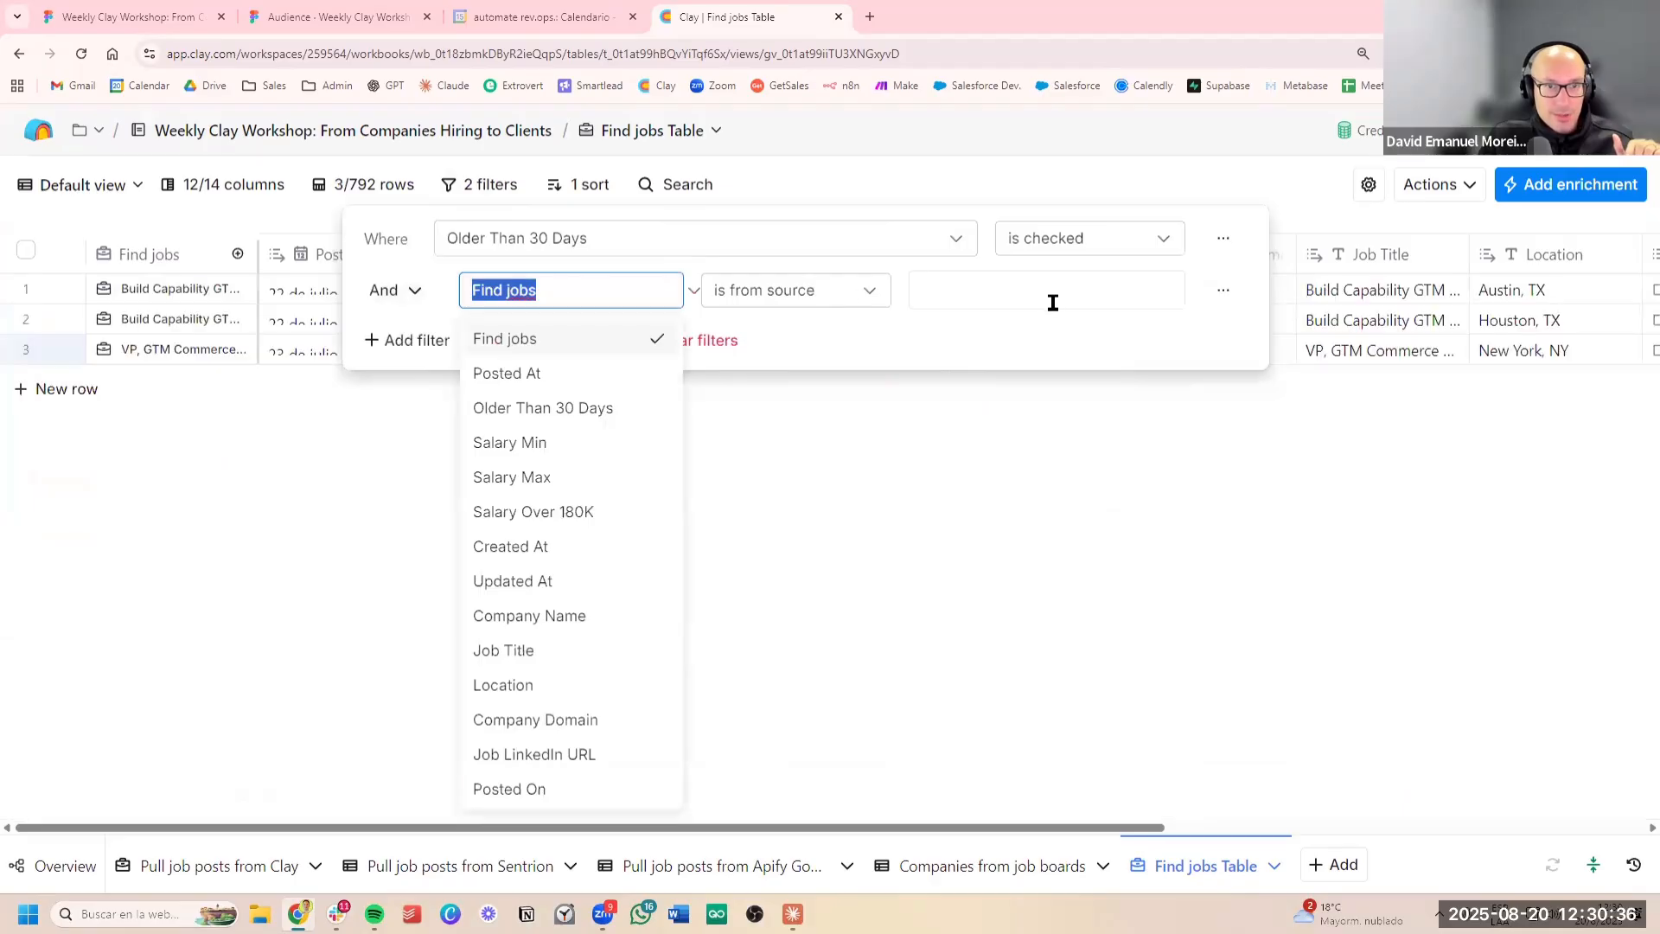
click(972, 309)
click(633, 289)
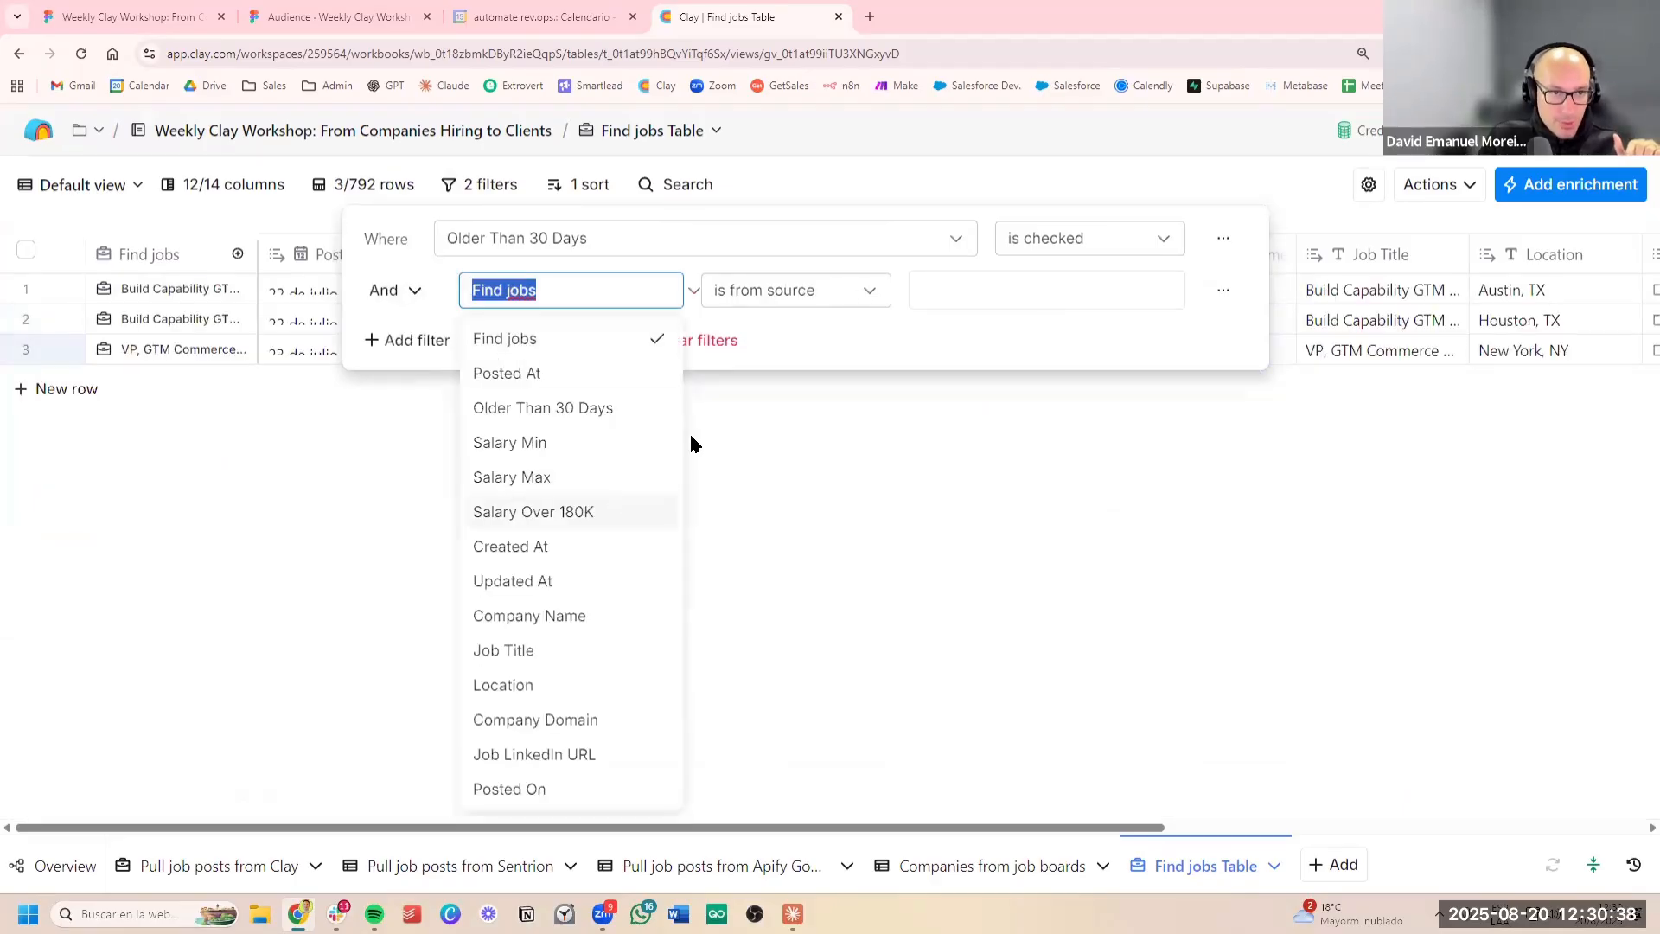
click(605, 508)
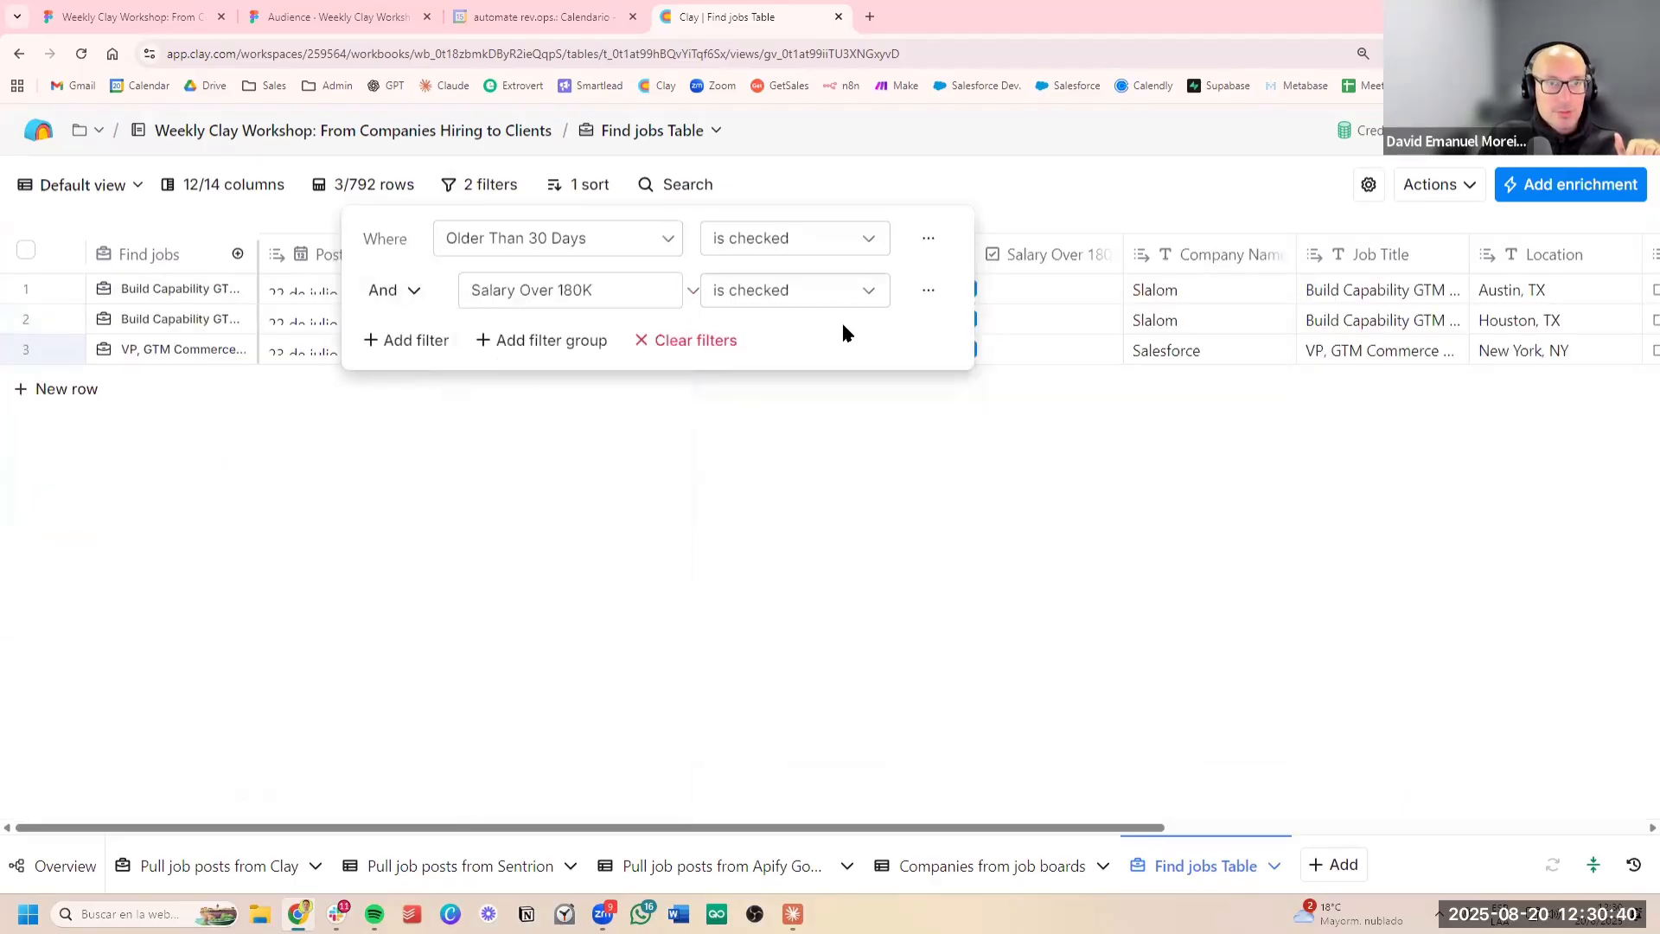
click(900, 175)
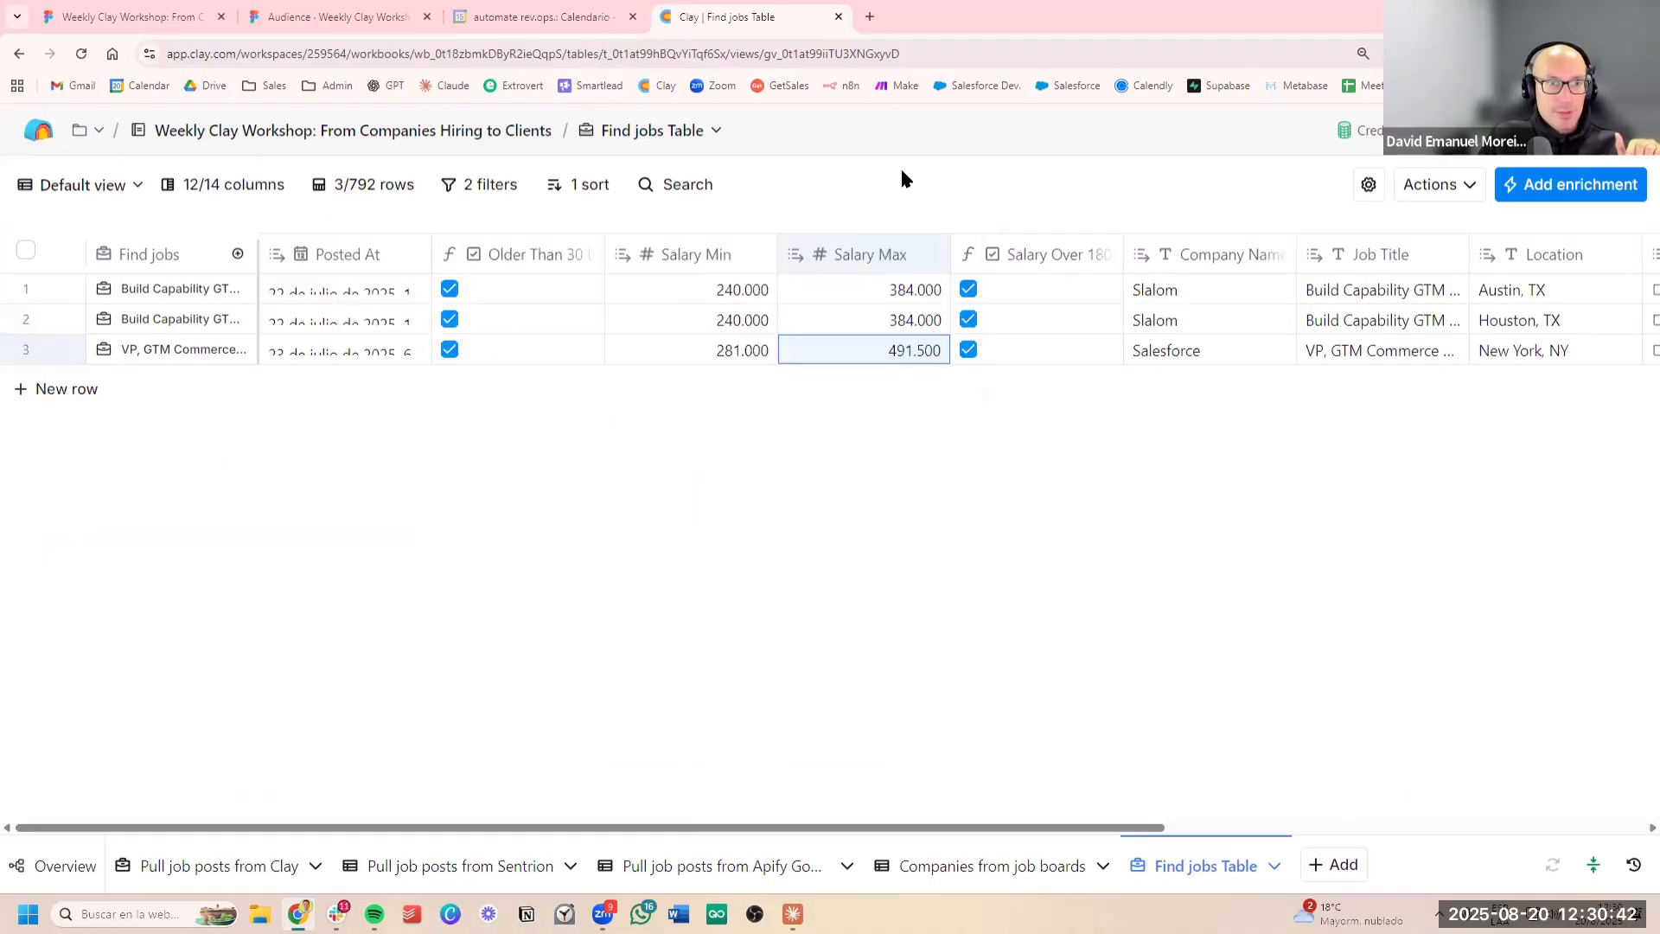
Review the minimum and maximum salaries and the company names of the filtered job posts
click(861, 310)
click(869, 285)
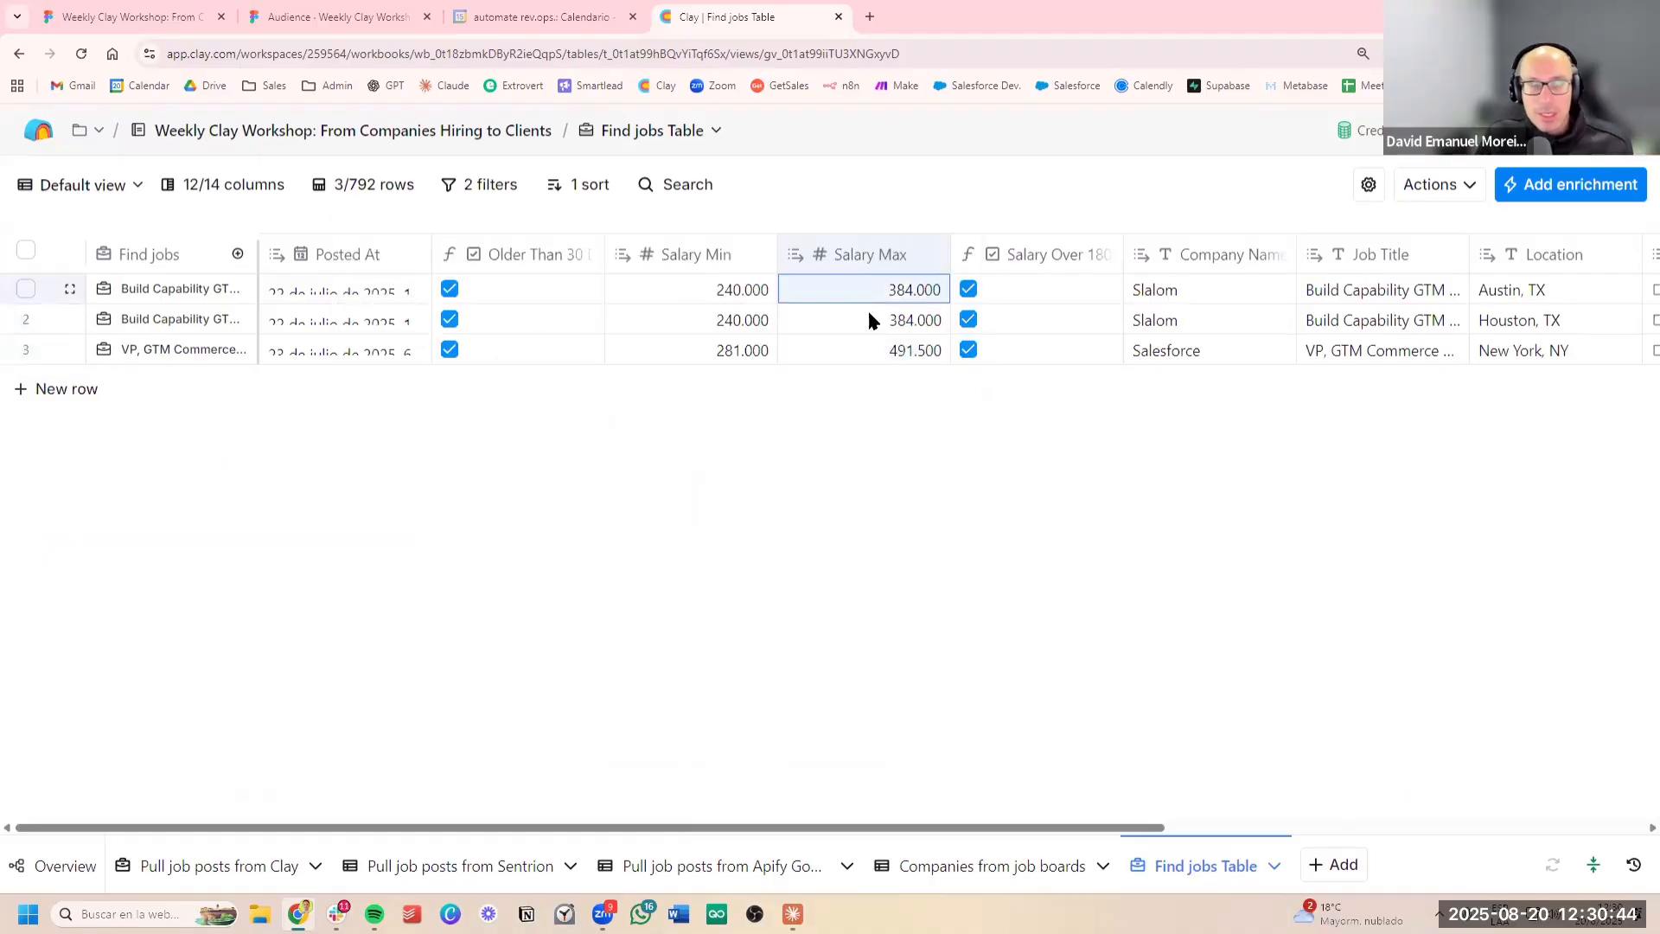
drag(734, 289, 833, 355)
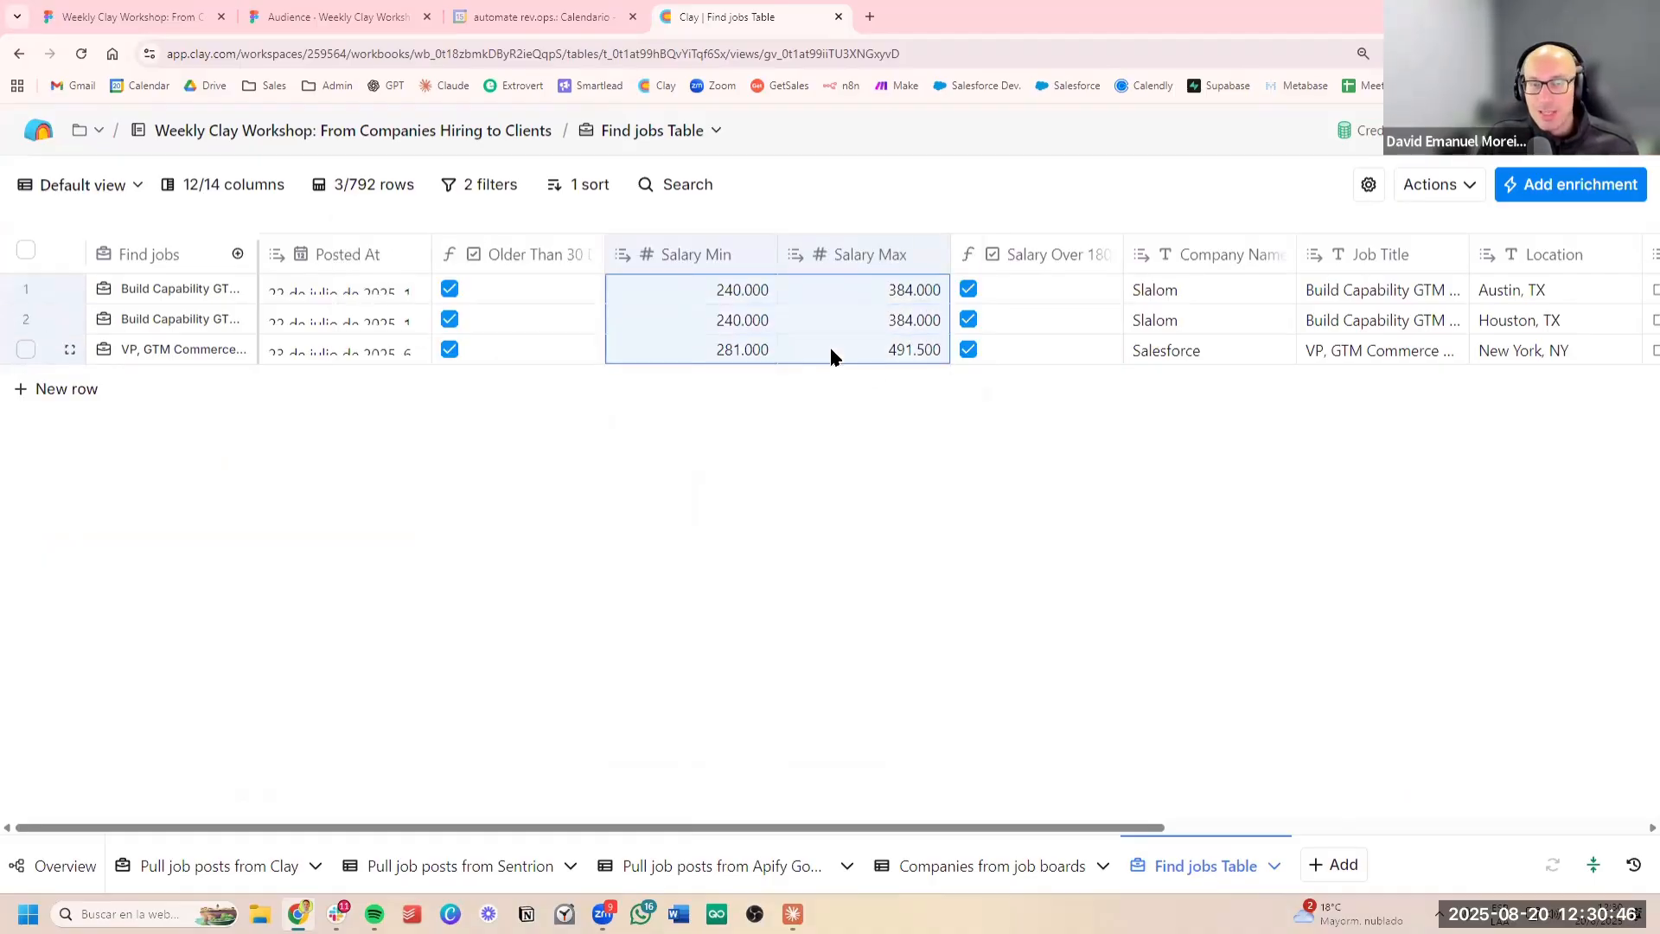
click(1234, 321)
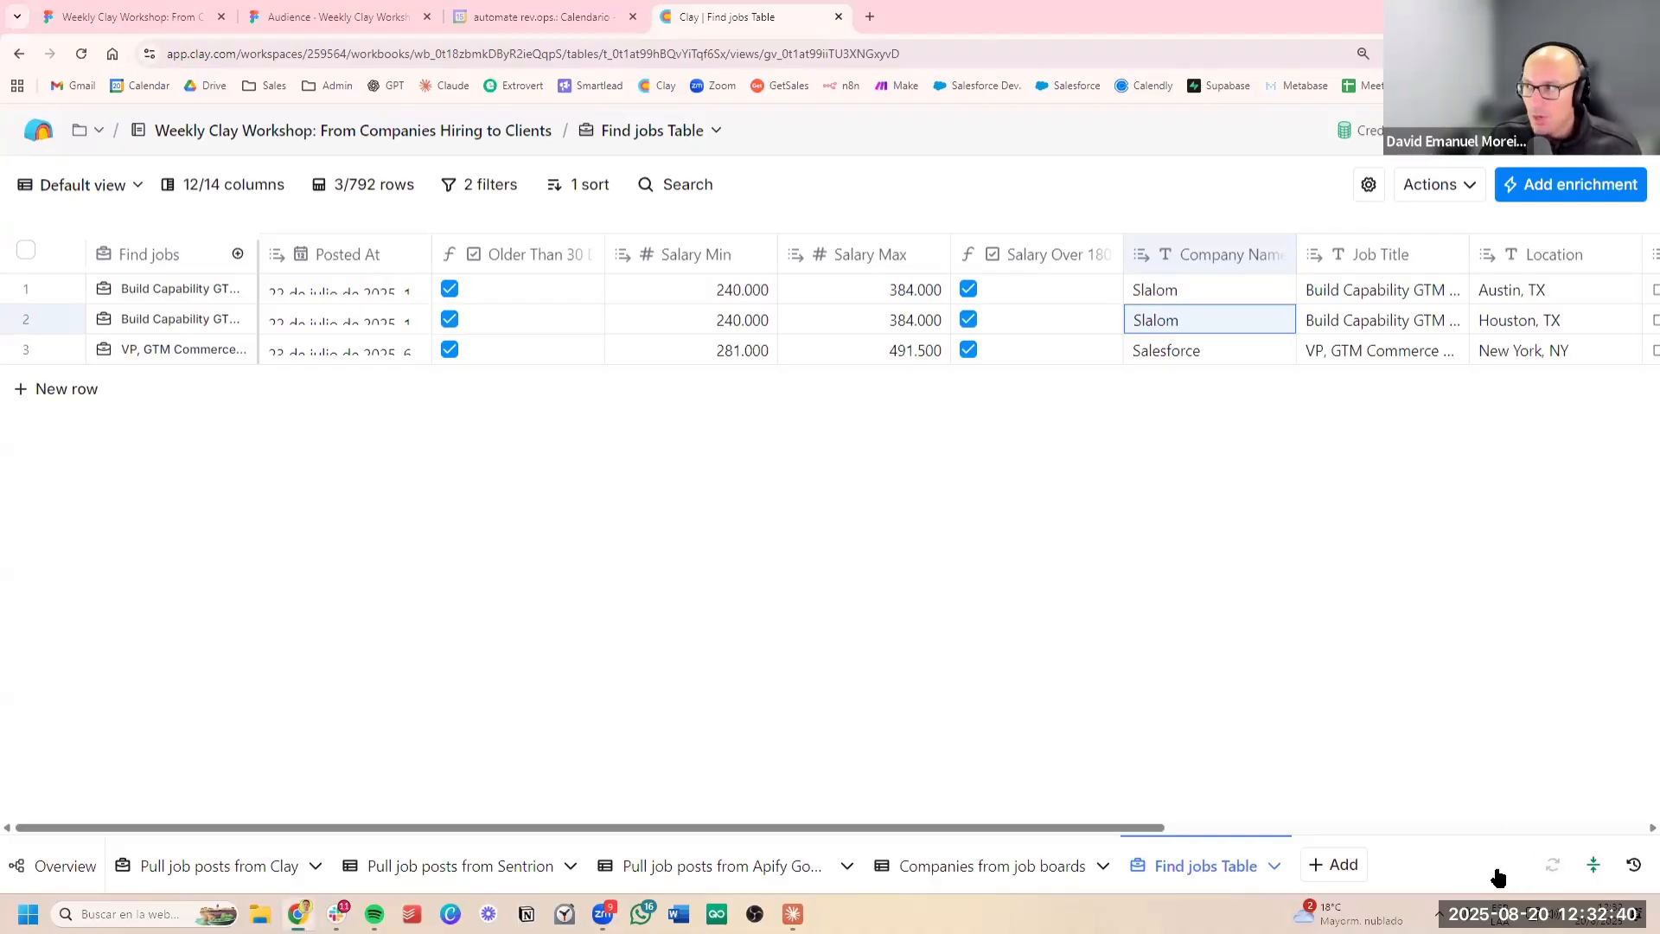
Look at the option for enabling automatic updates of all columns and dismiss it without turning the table on
click(1555, 866)
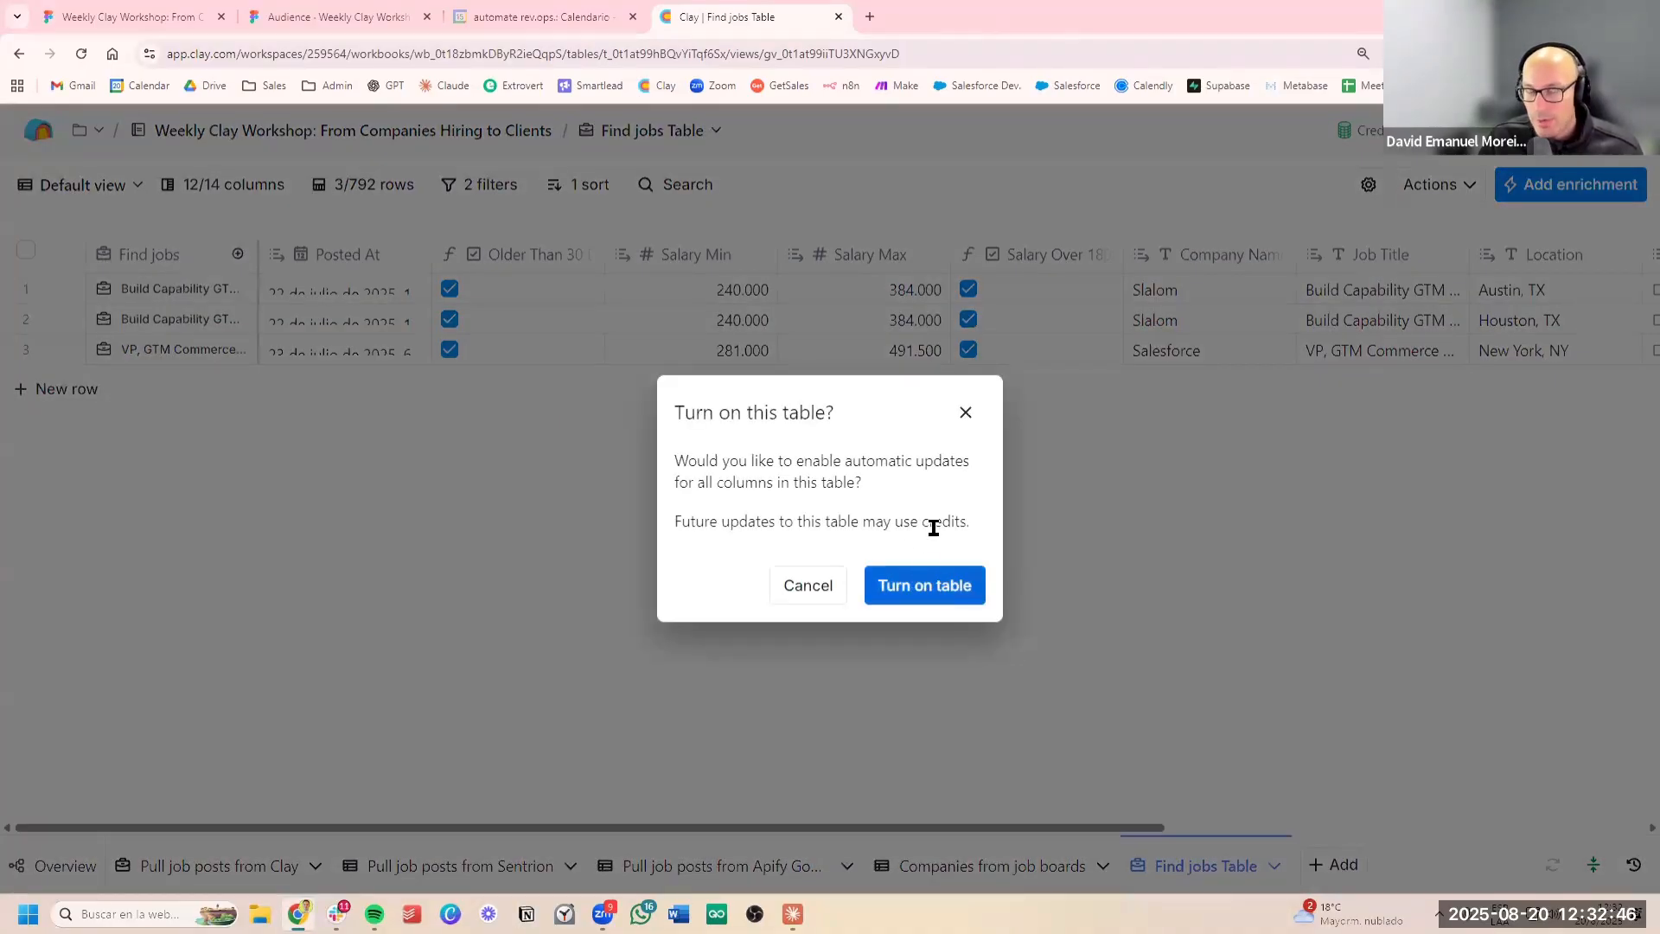
click(961, 407)
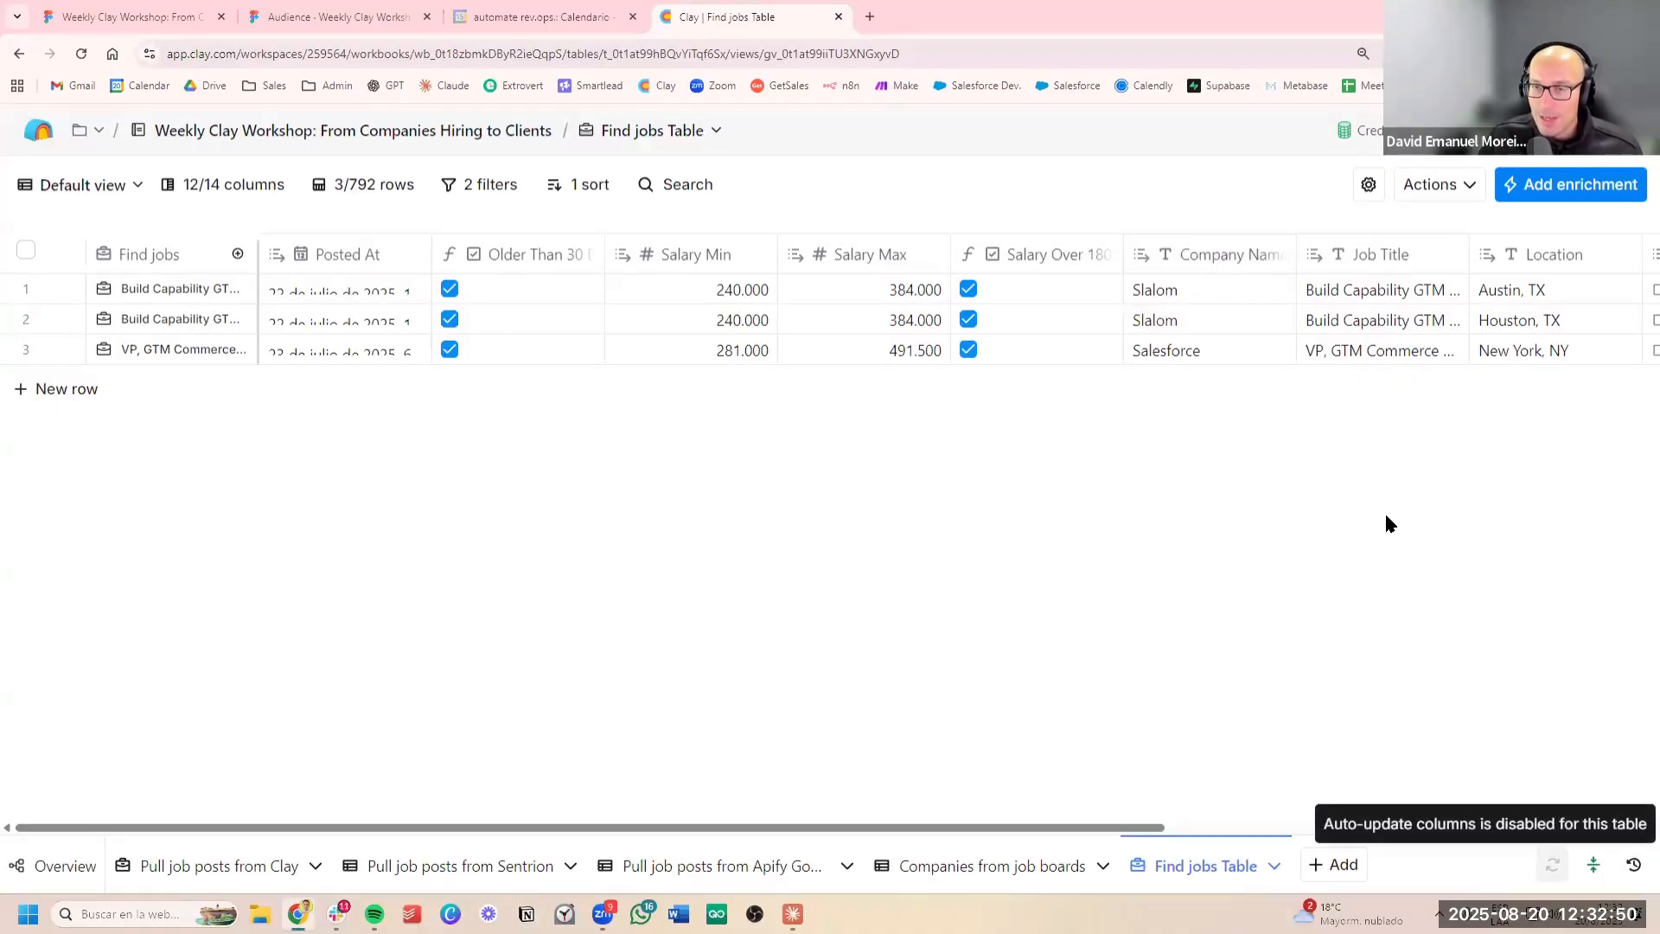
scroll(1340, 470, right, 3)
scroll(1319, 473, left, 3)
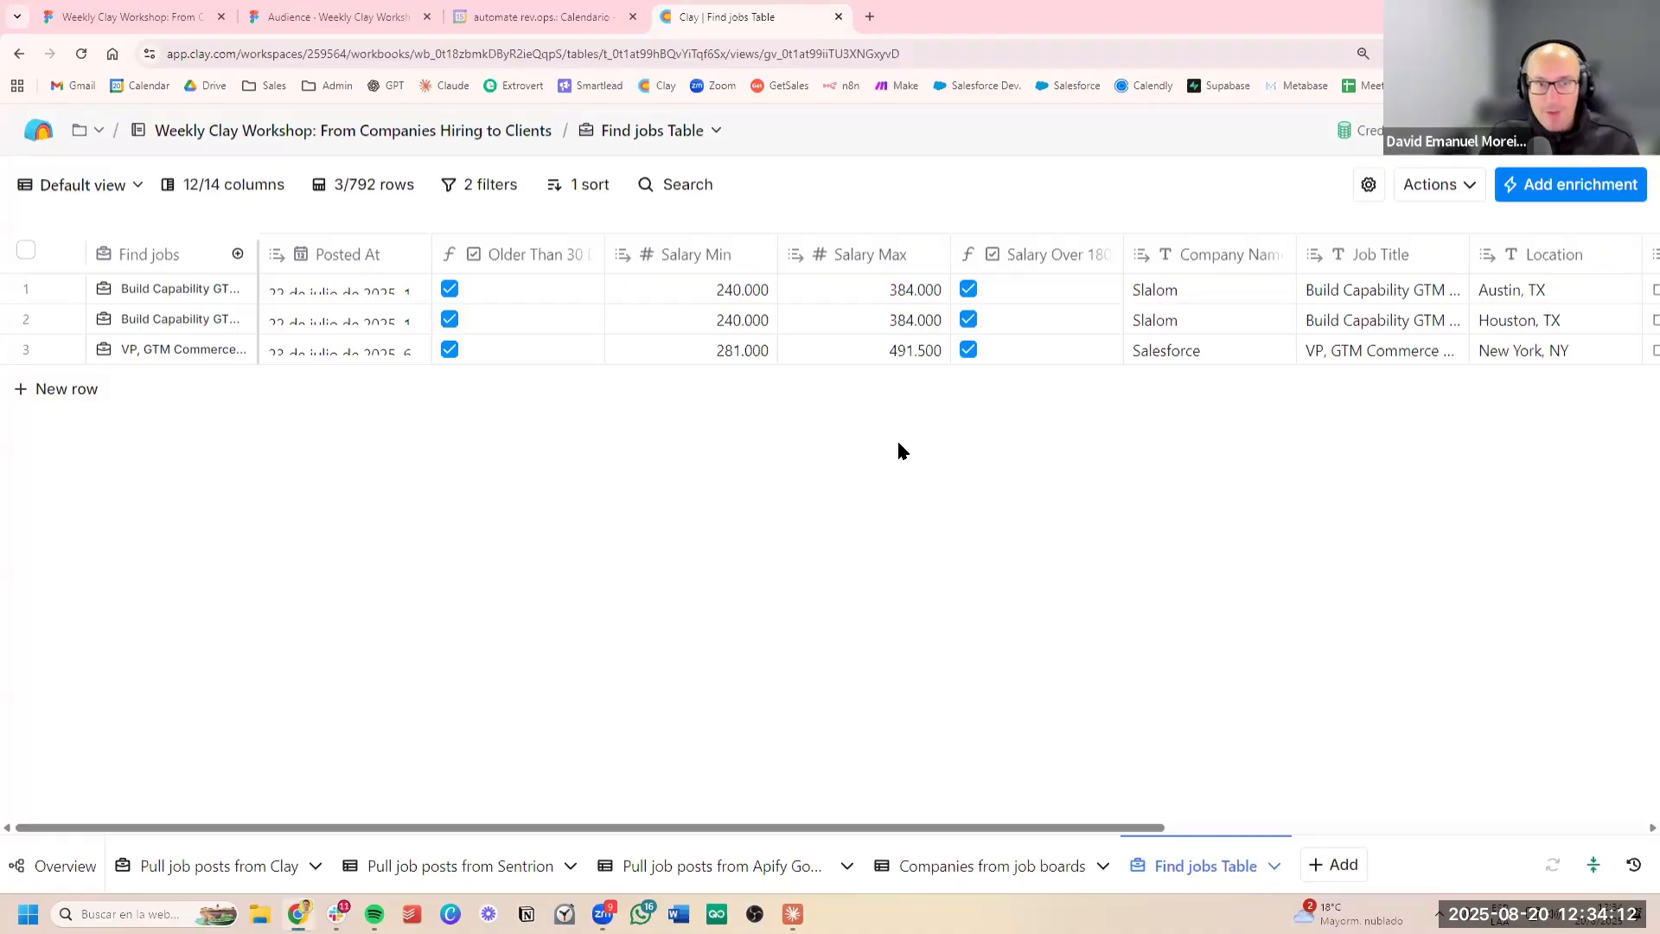
Add a Use AI enrichment to the filtered Find jobs table
scroll(971, 385, right, 8)
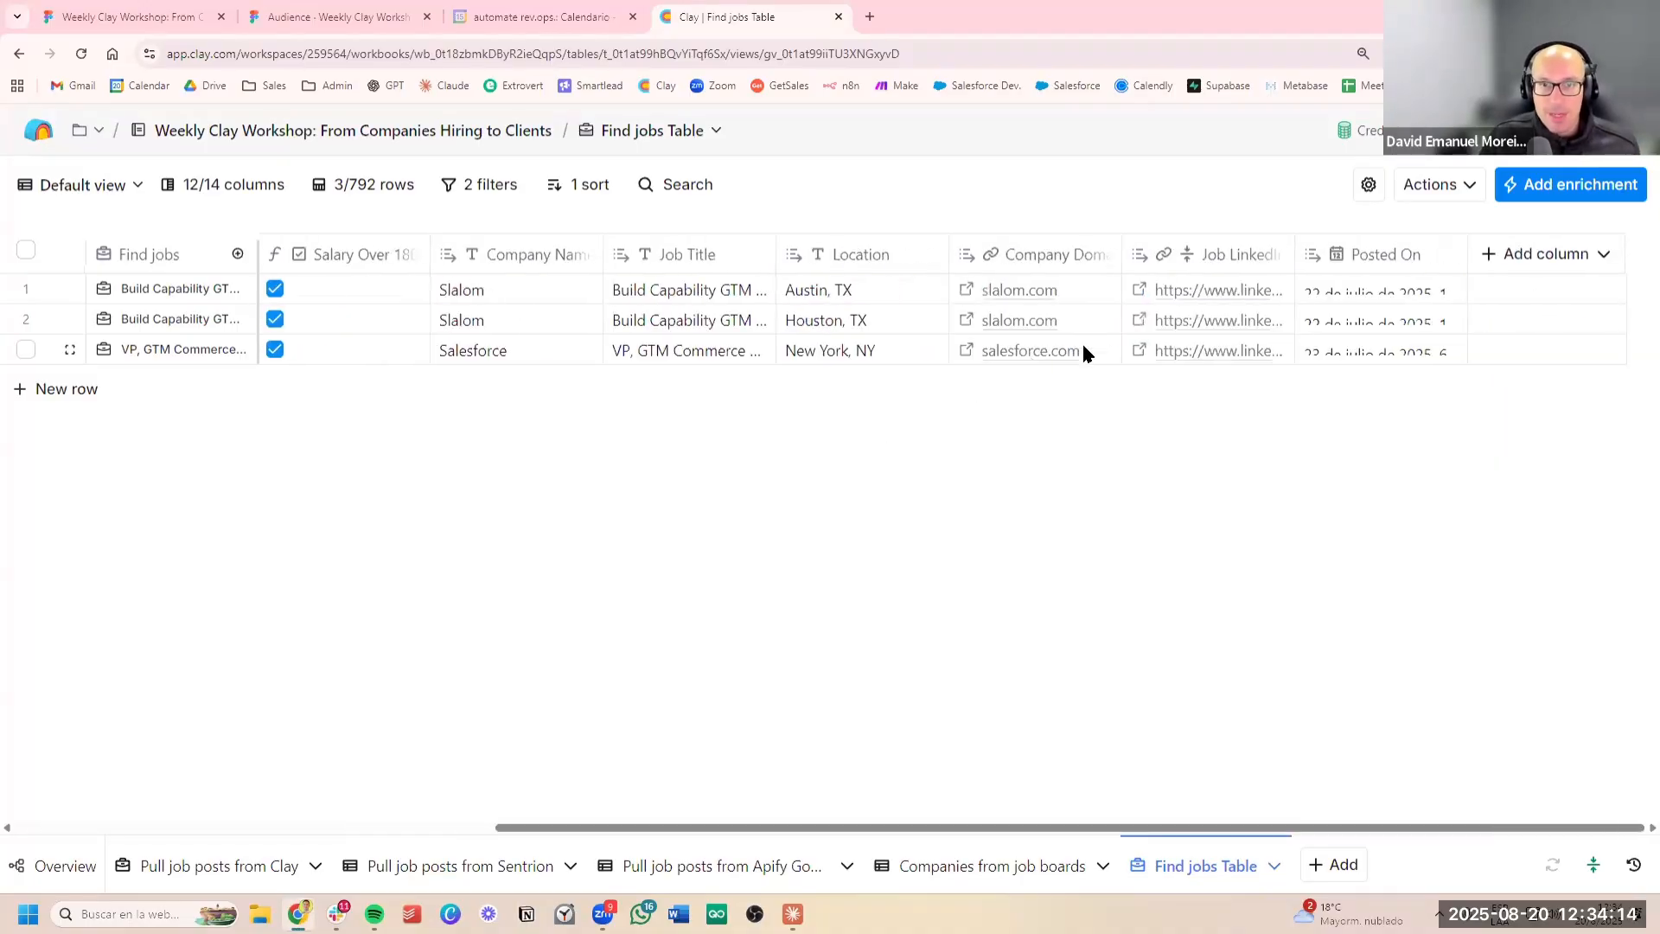
scroll(1076, 347, left, 10)
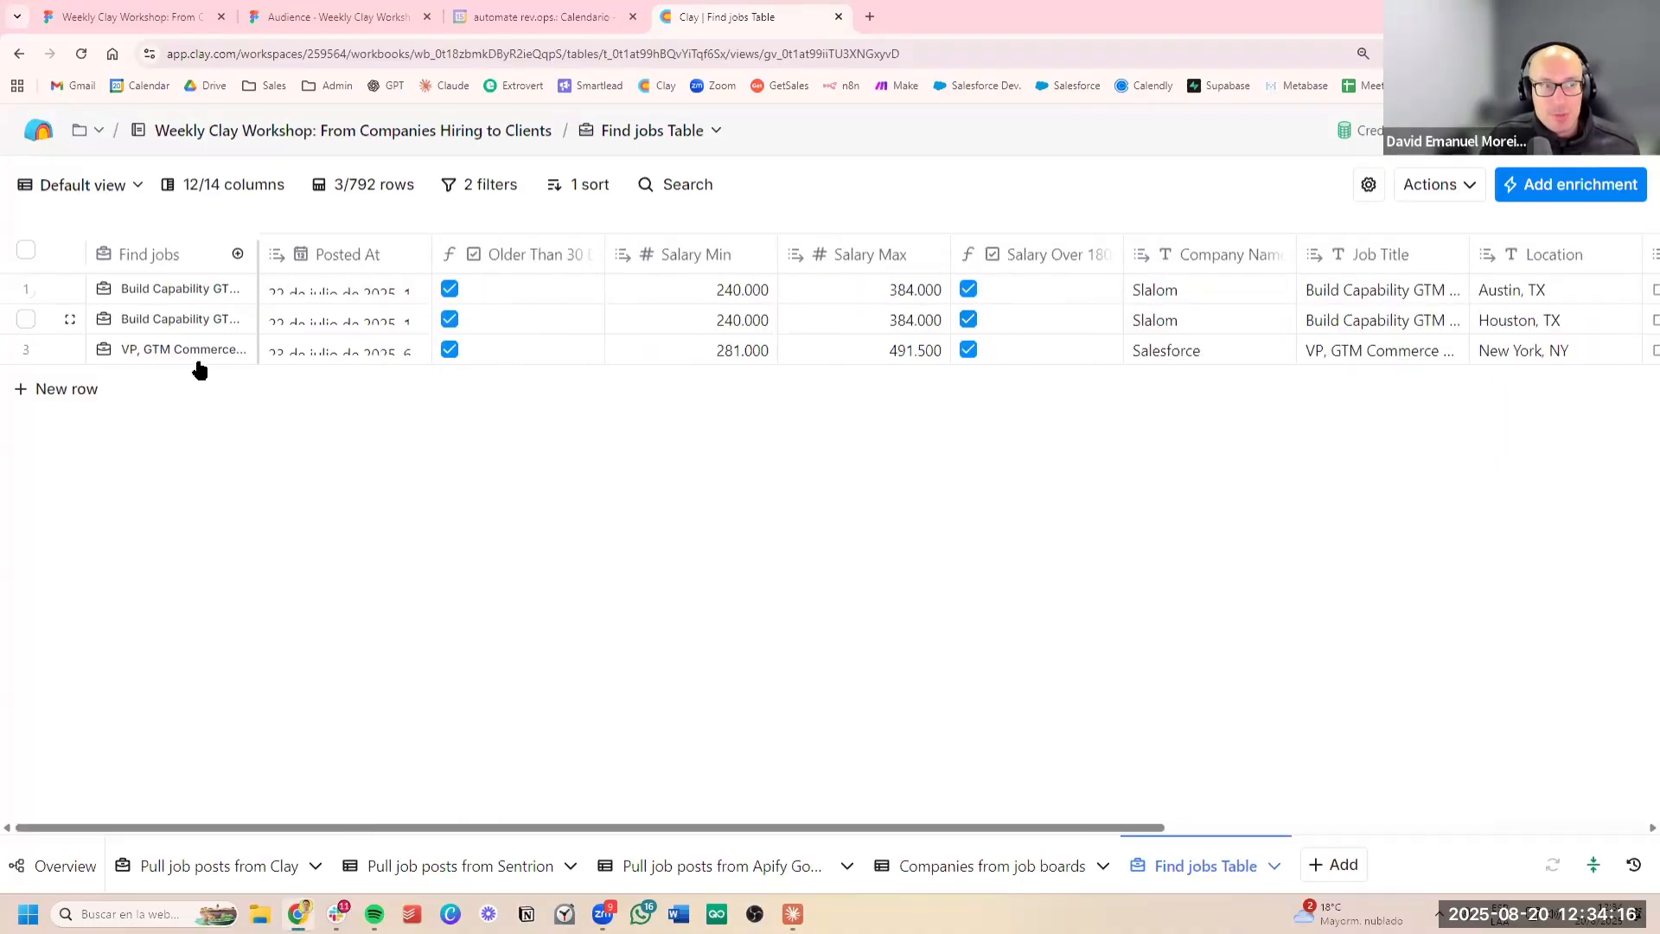
scroll(1304, 326, right, 8)
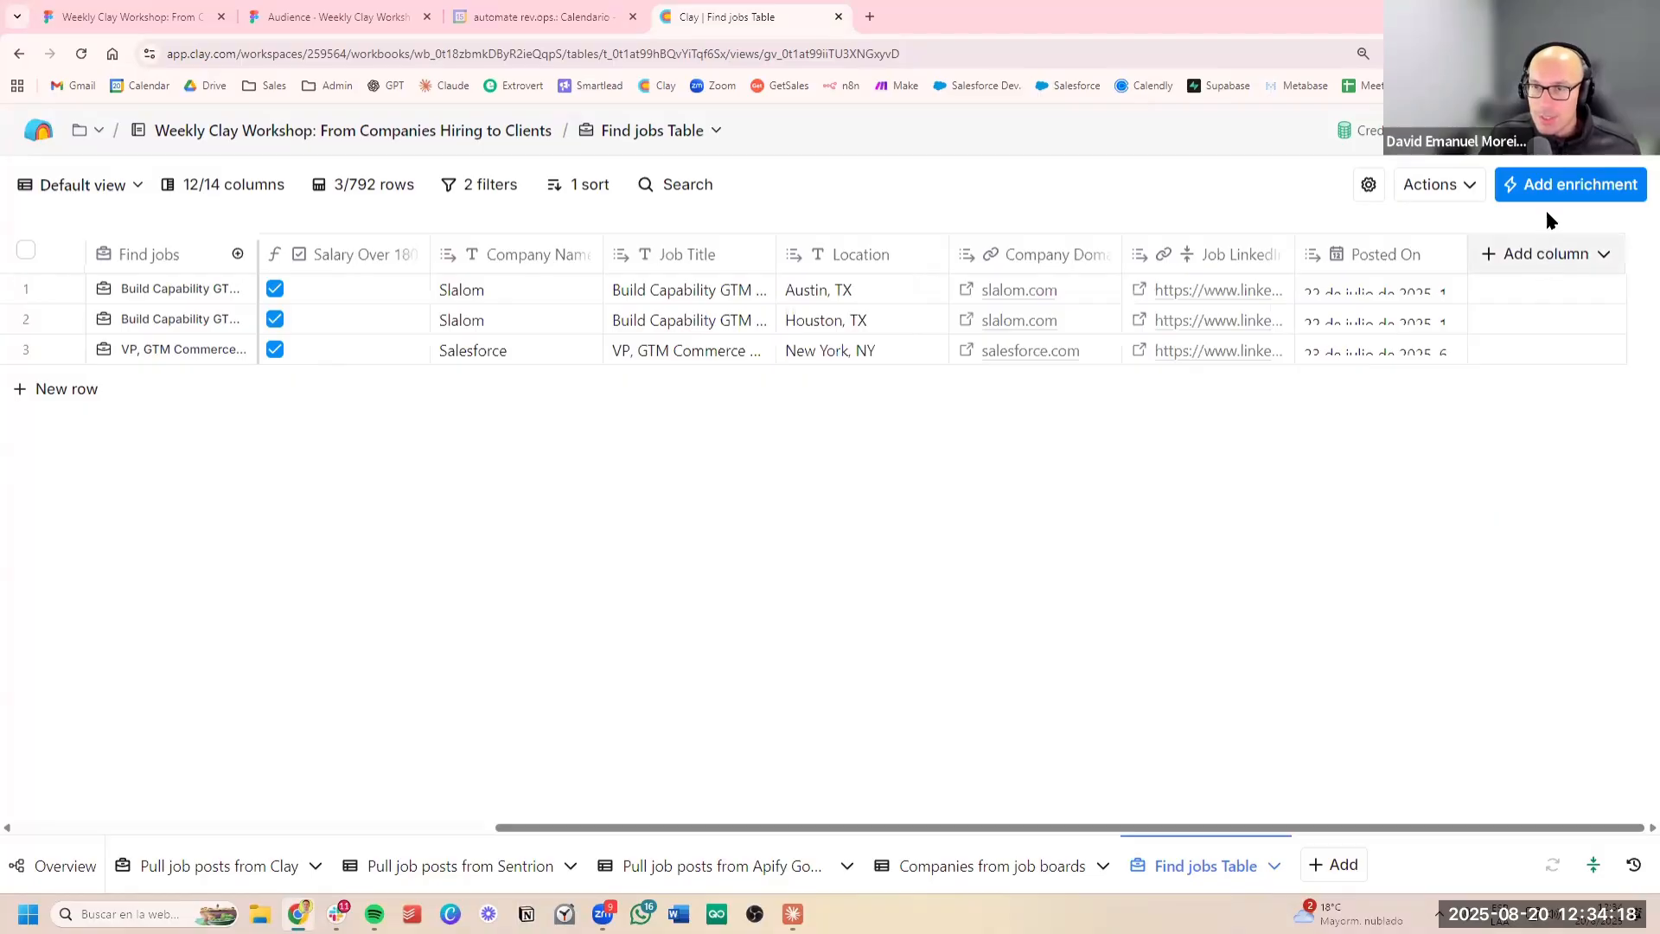
click(1556, 185)
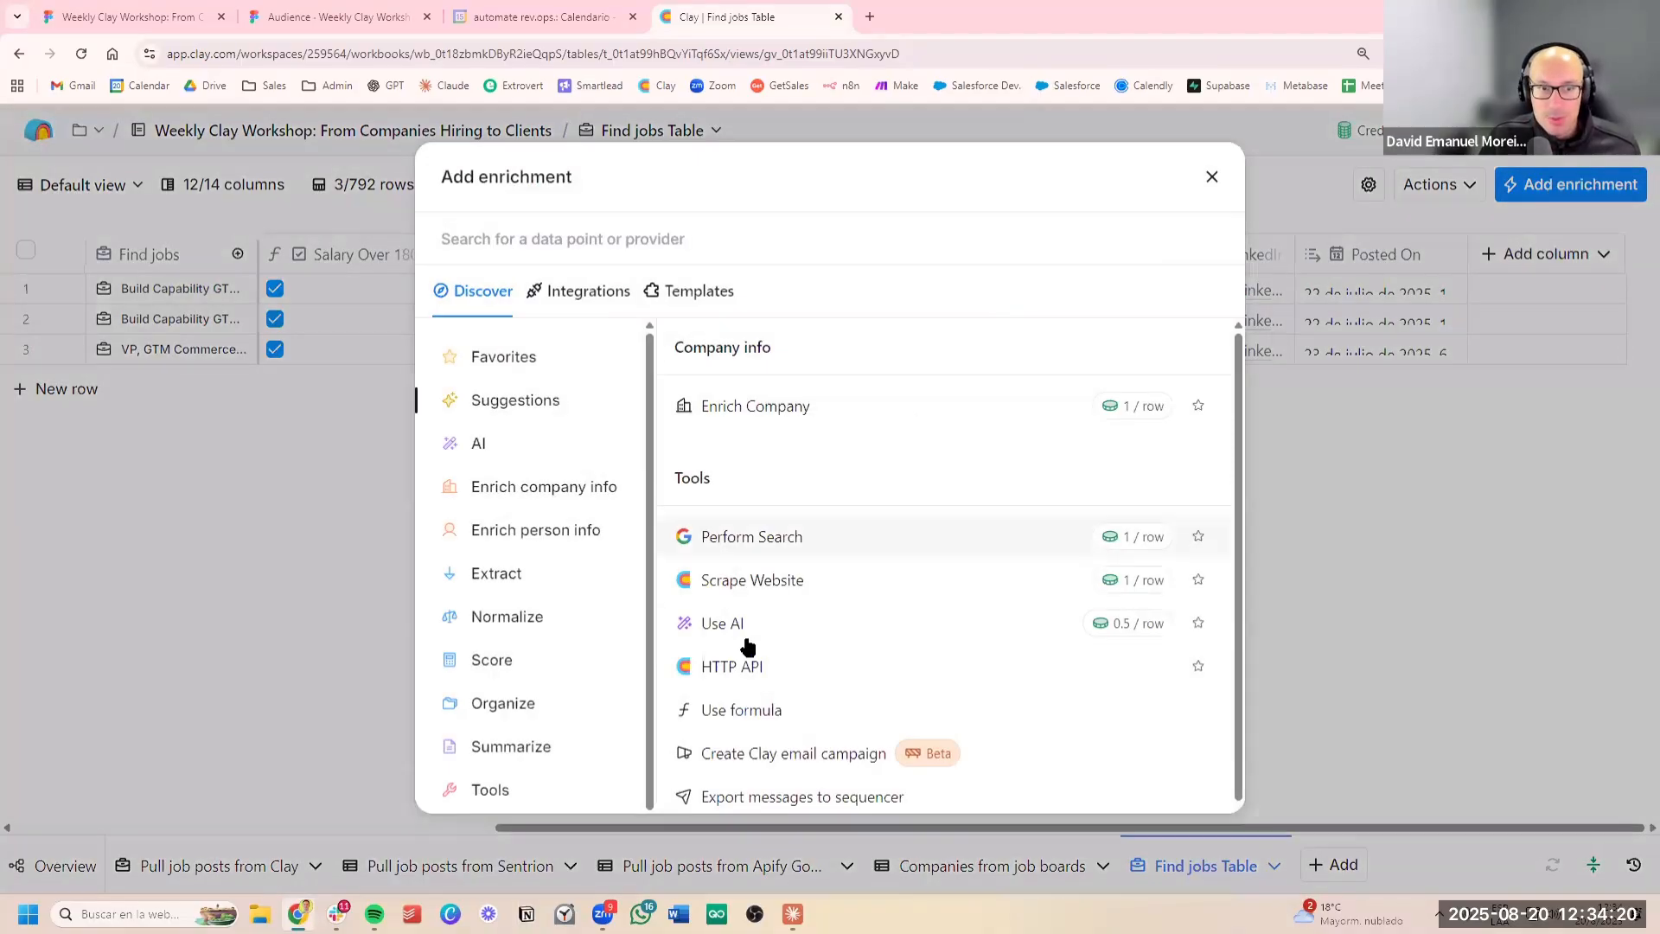
click(1158, 665)
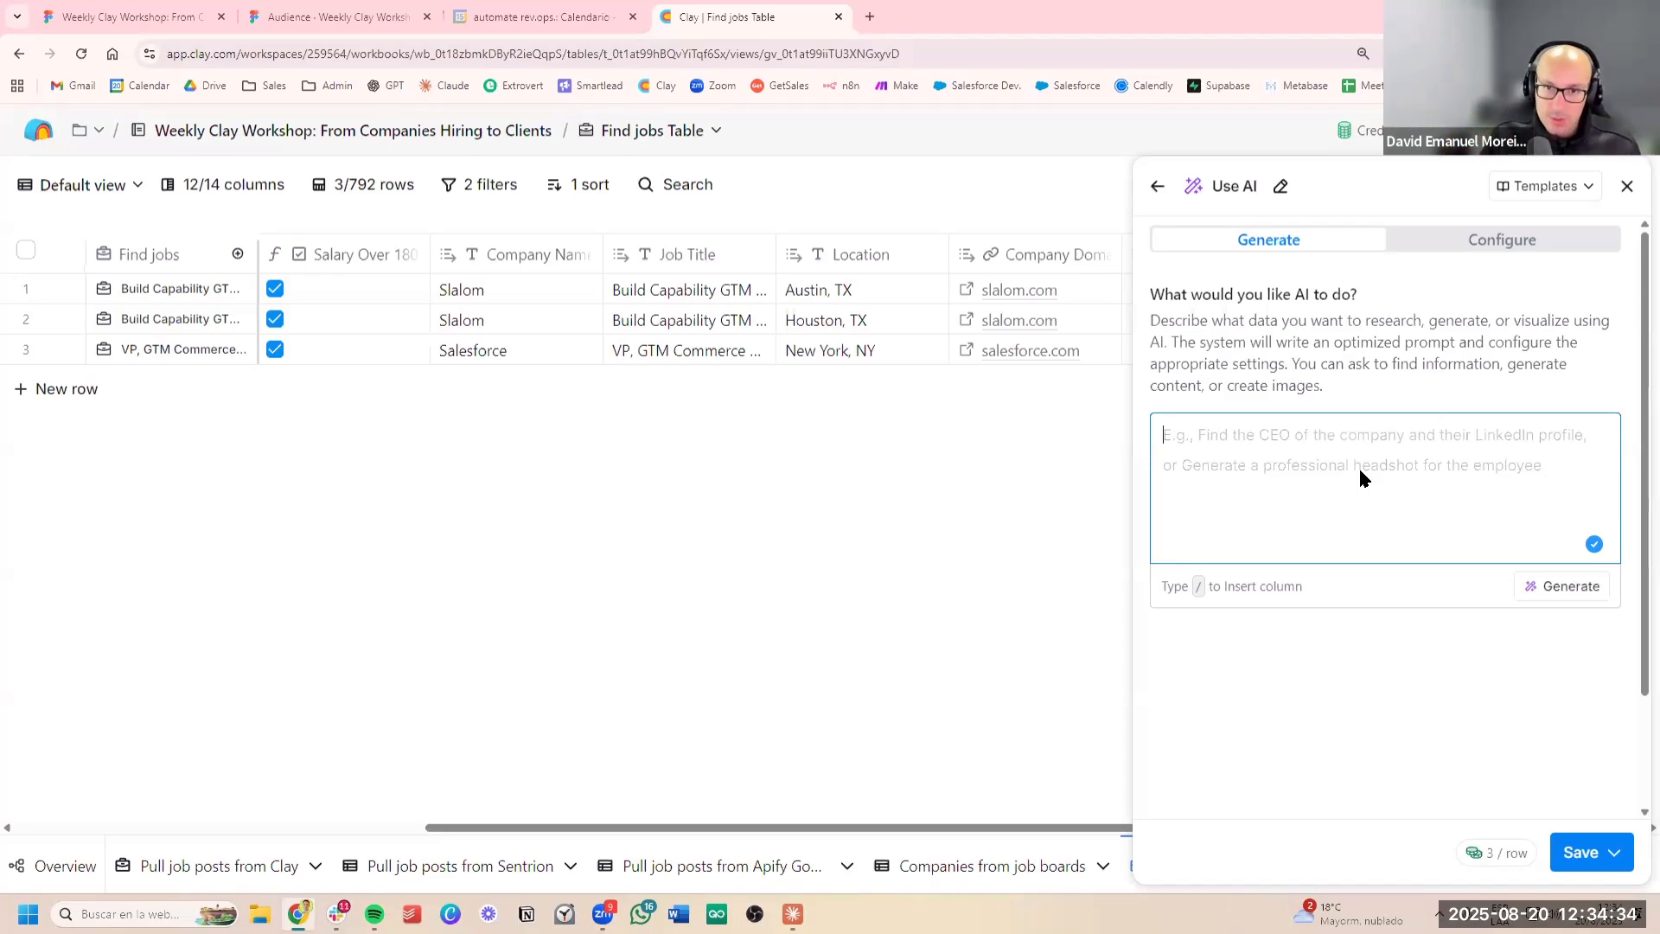
Enter the AI prompt "get me the description of this job post website:" for the enrichment
text(get the me)
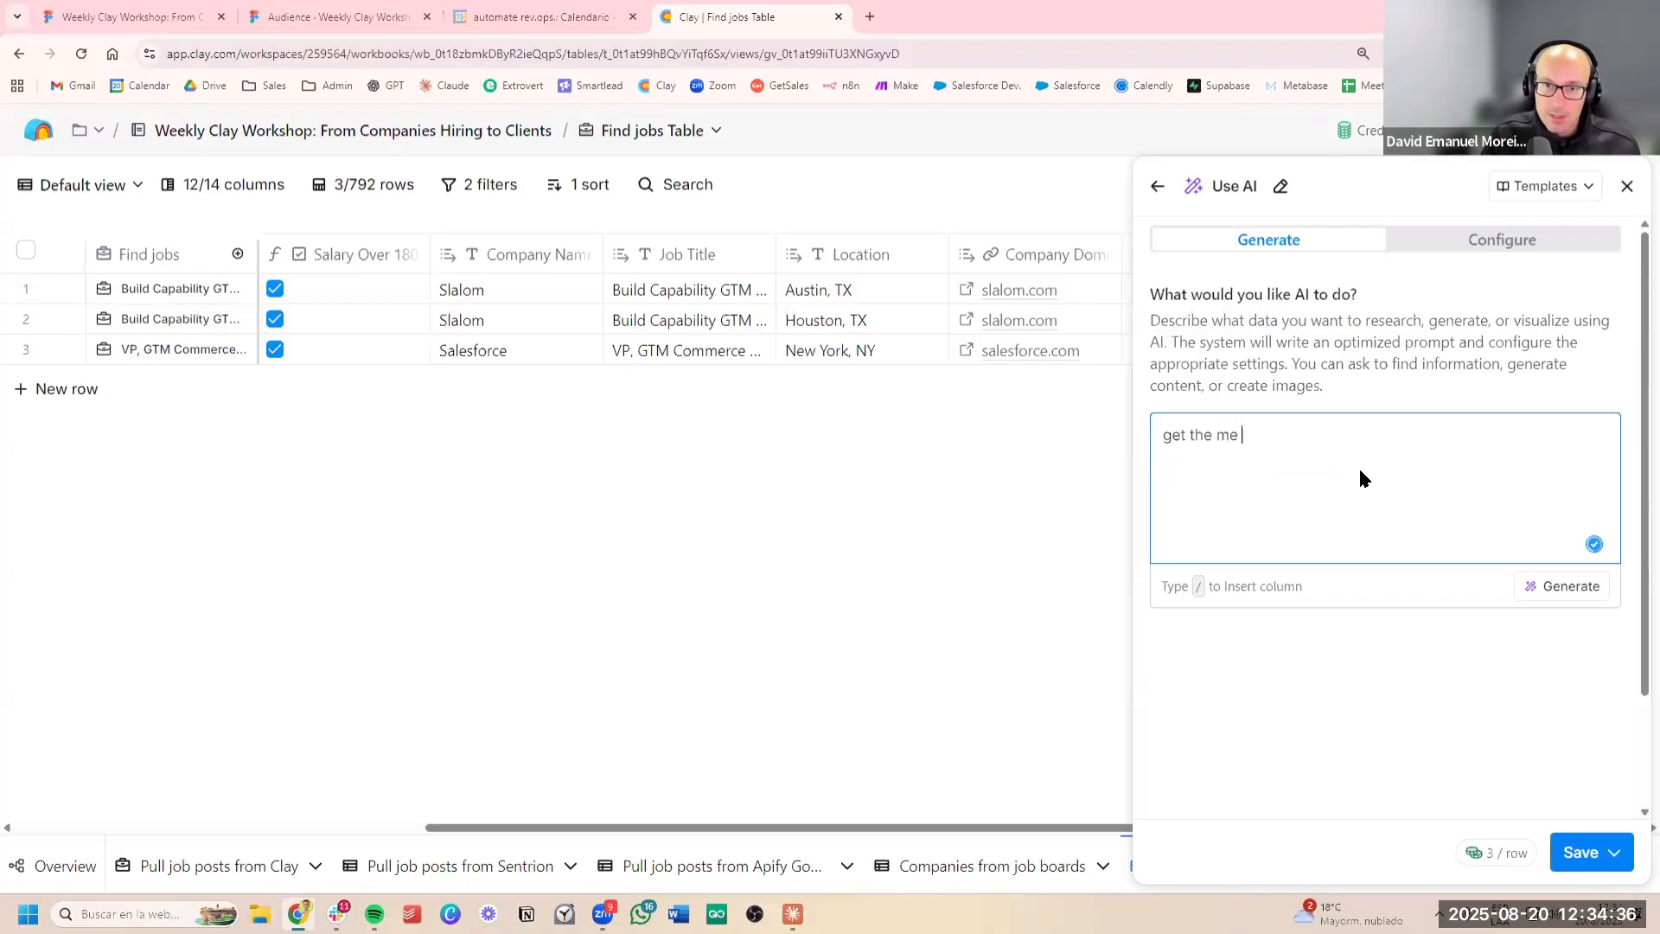
key(BackSpace)
key(BackSpace)
key(BackSpace)
key(BackSpace)
key(BackSpace)
key(BackSpace)
text(me t)
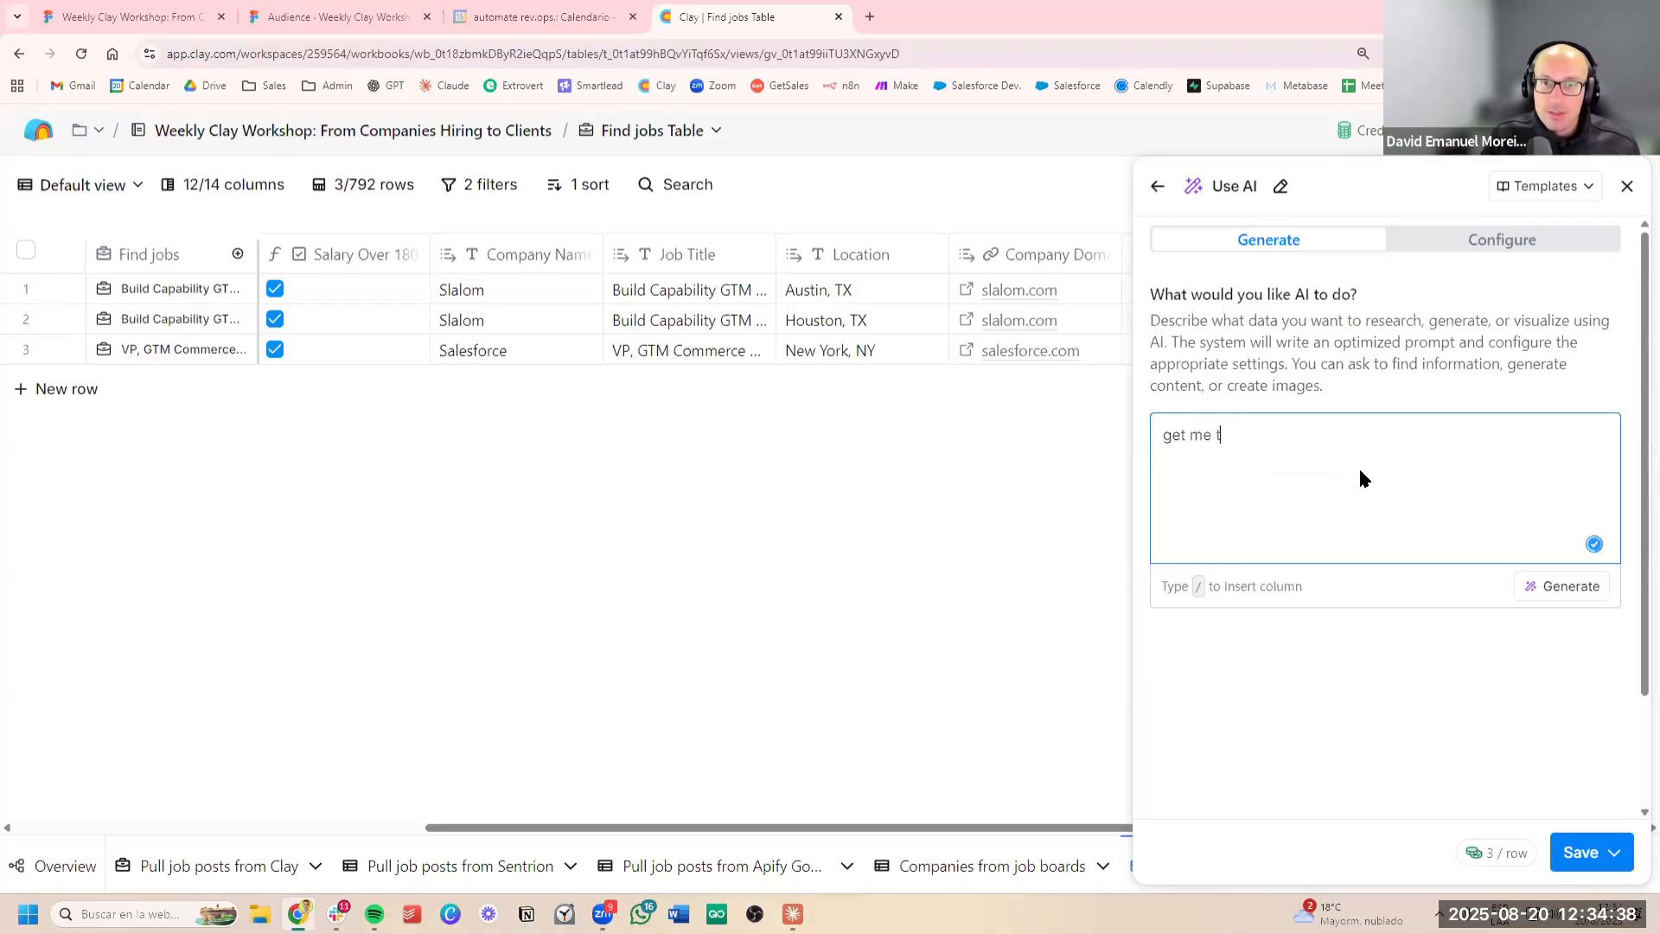
text(he description )
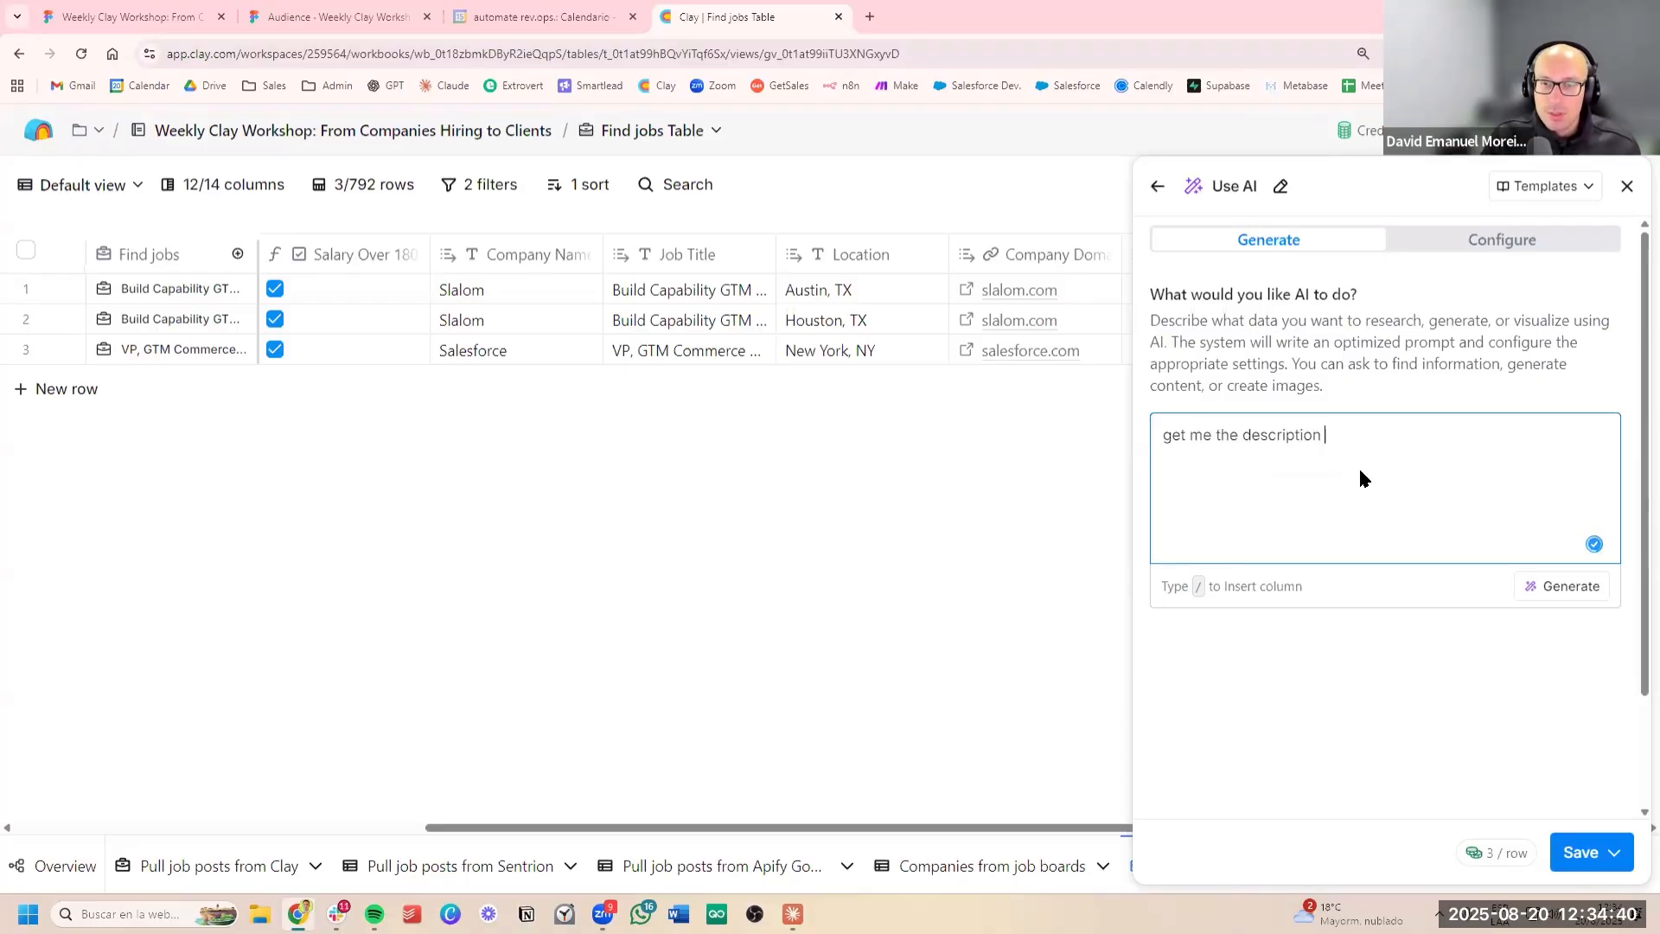
text(of this job post)
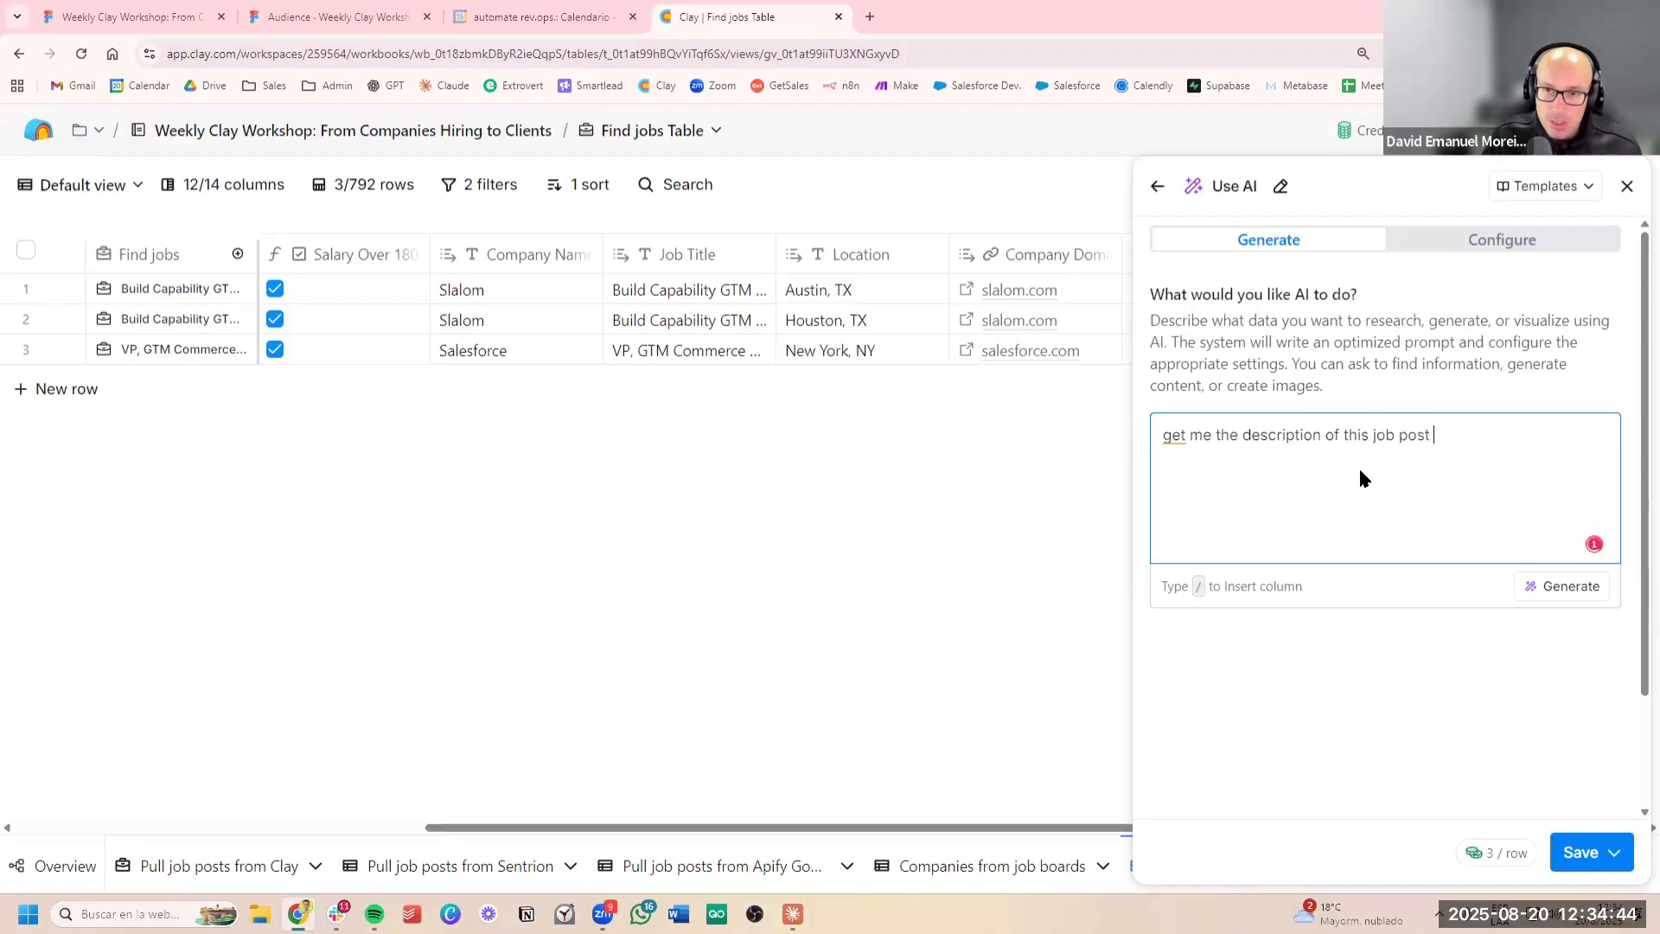
text( website: )
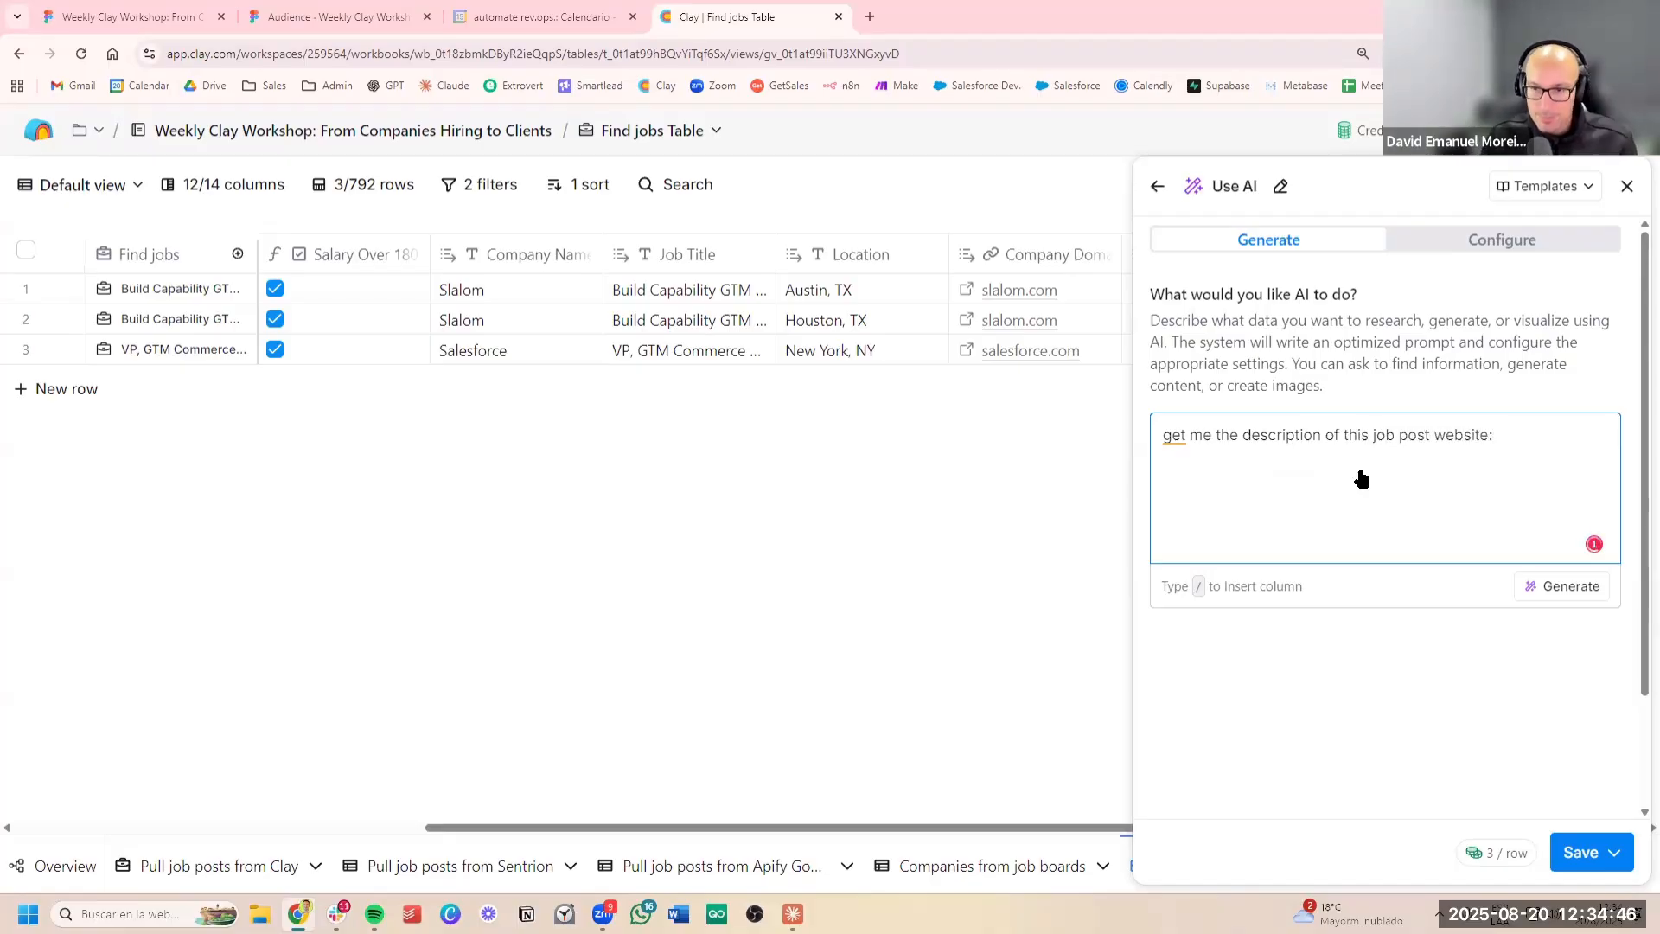
text(/)
Insert the Job LinkedIn URL column reference at the end of the AI prompt
scroll(1394, 537, down, 1)
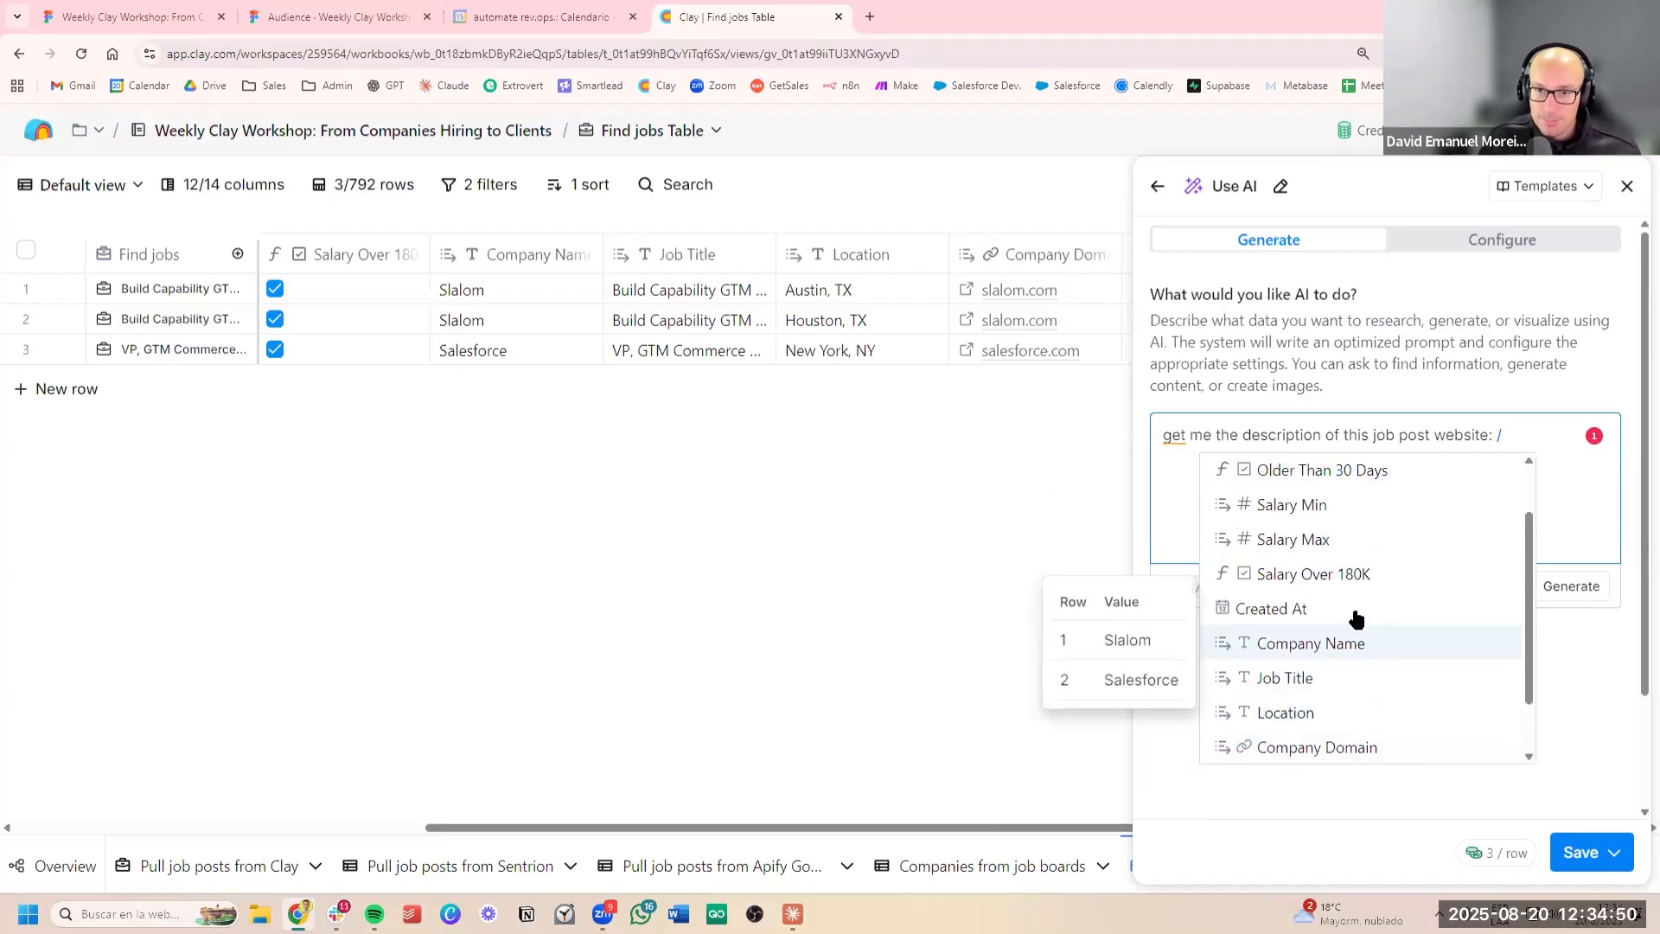
scroll(1340, 681, up, 1)
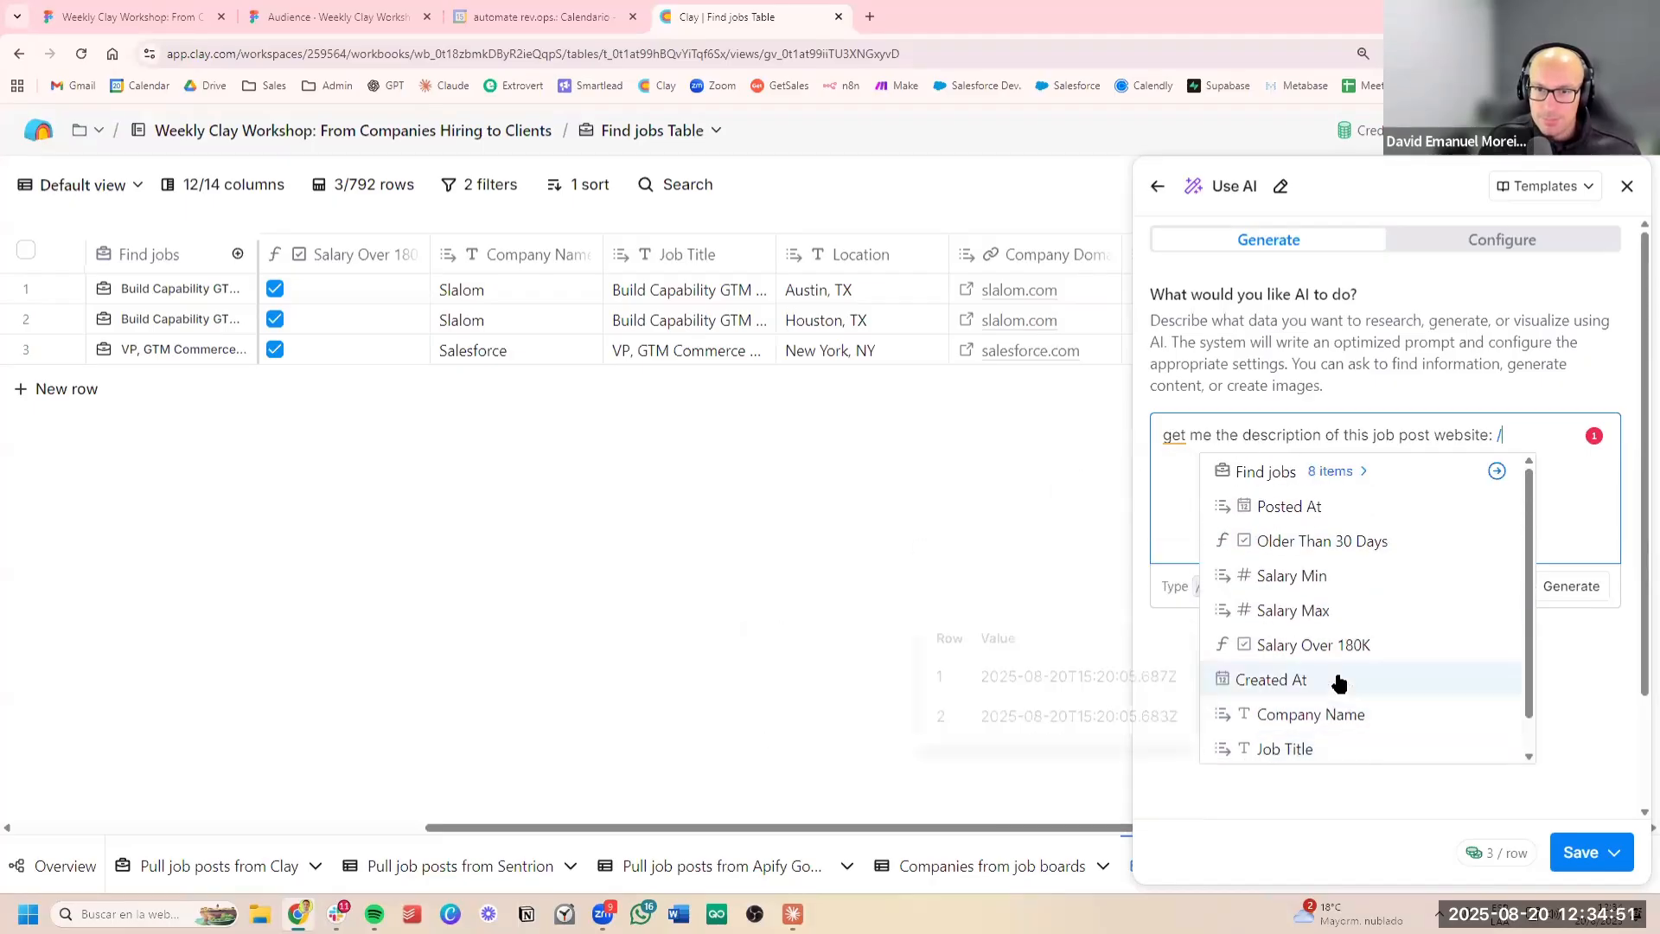
click(1353, 476)
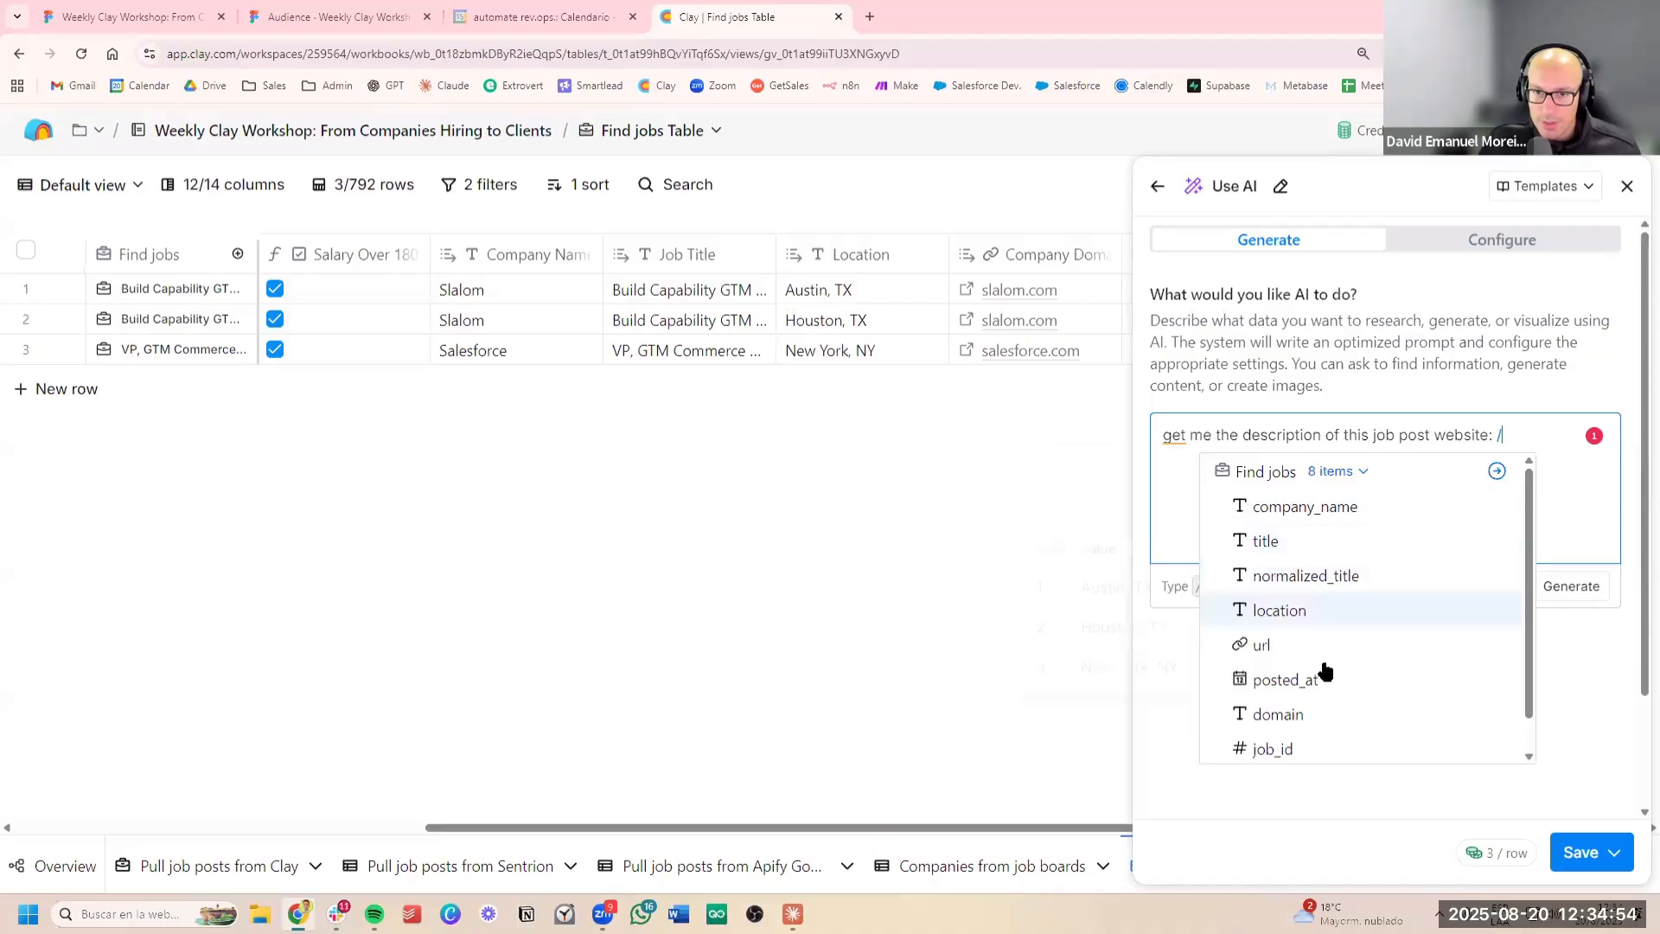
scroll(1323, 702, down, 1)
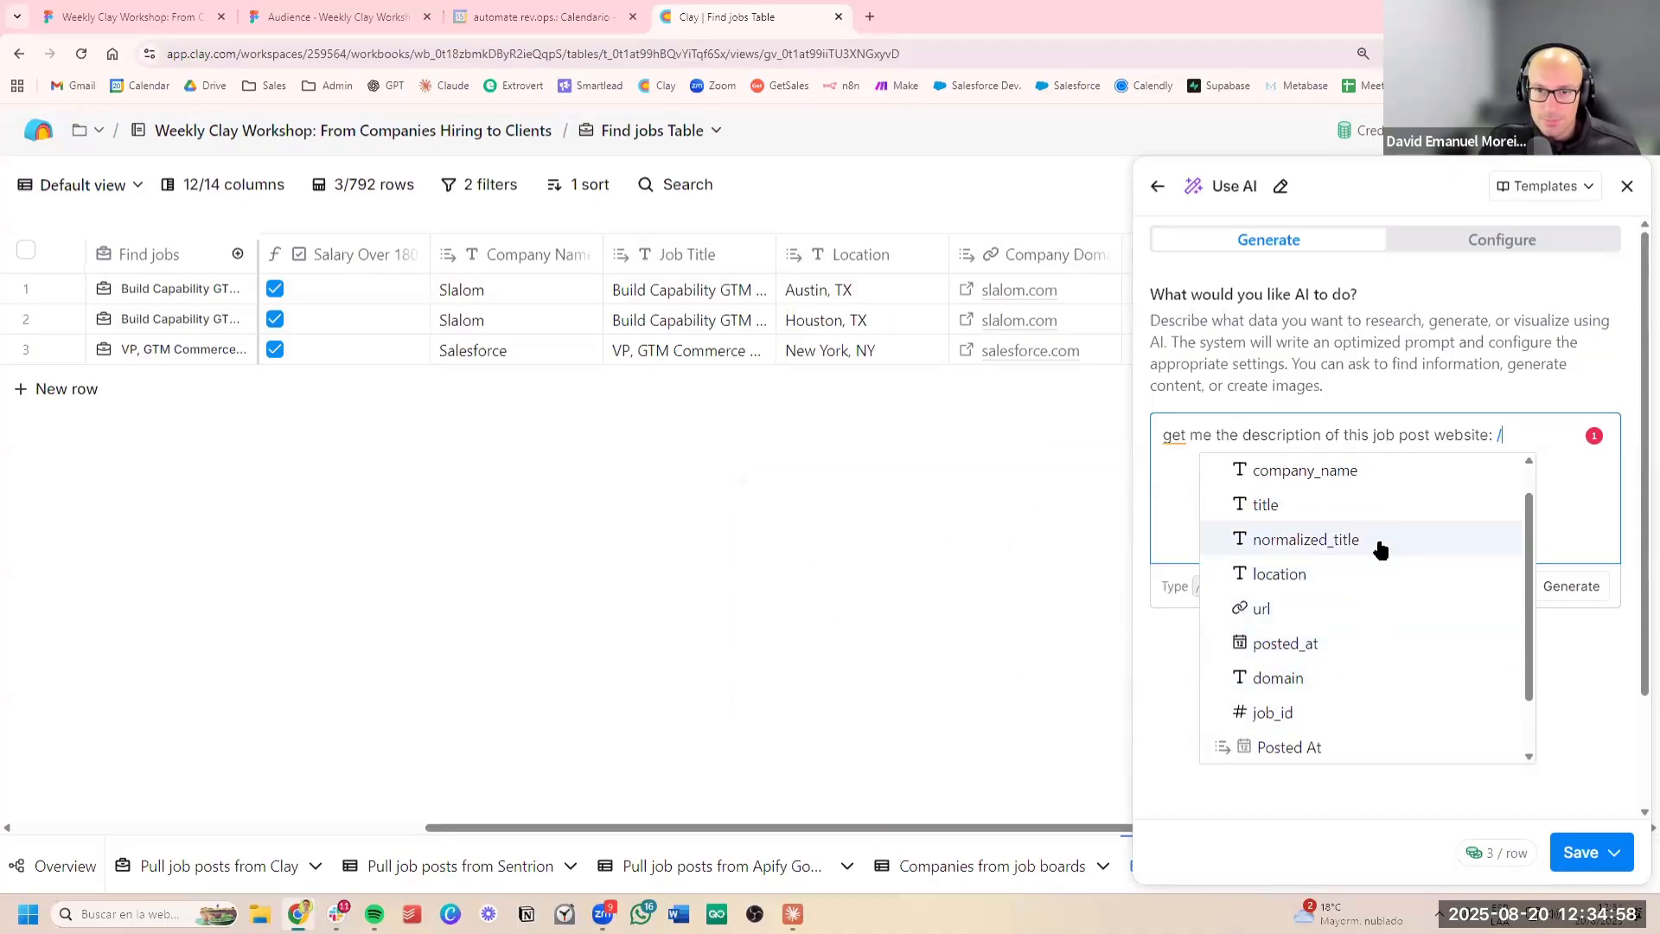
scroll(1380, 489, up, 1)
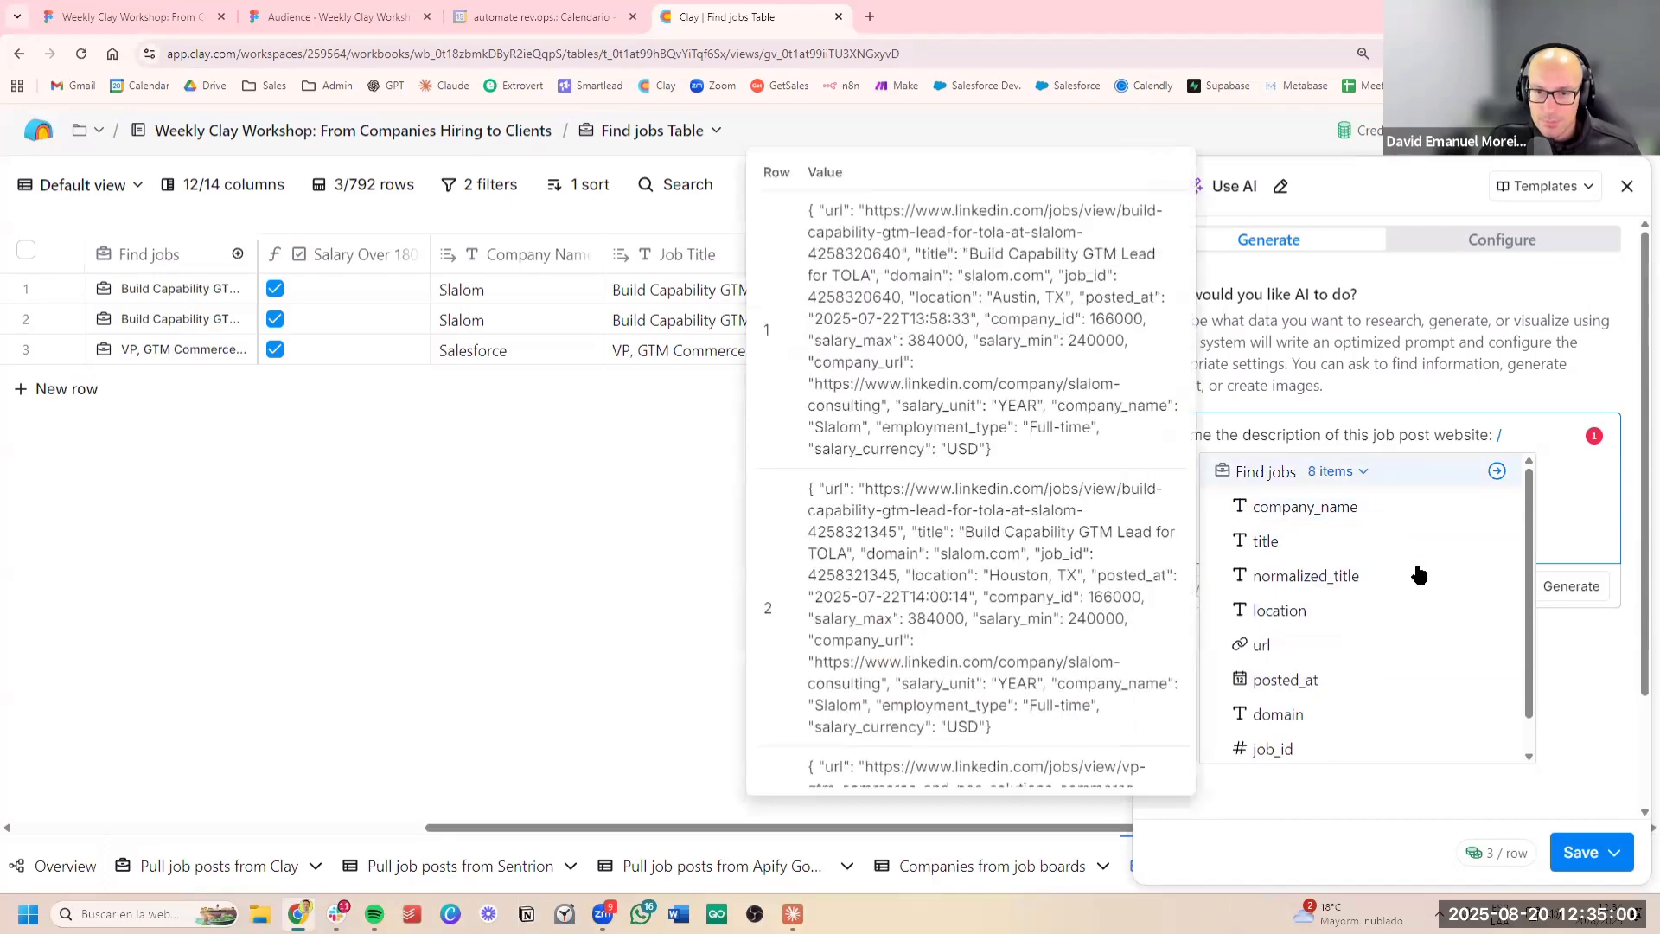
scroll(1401, 605, down, 4)
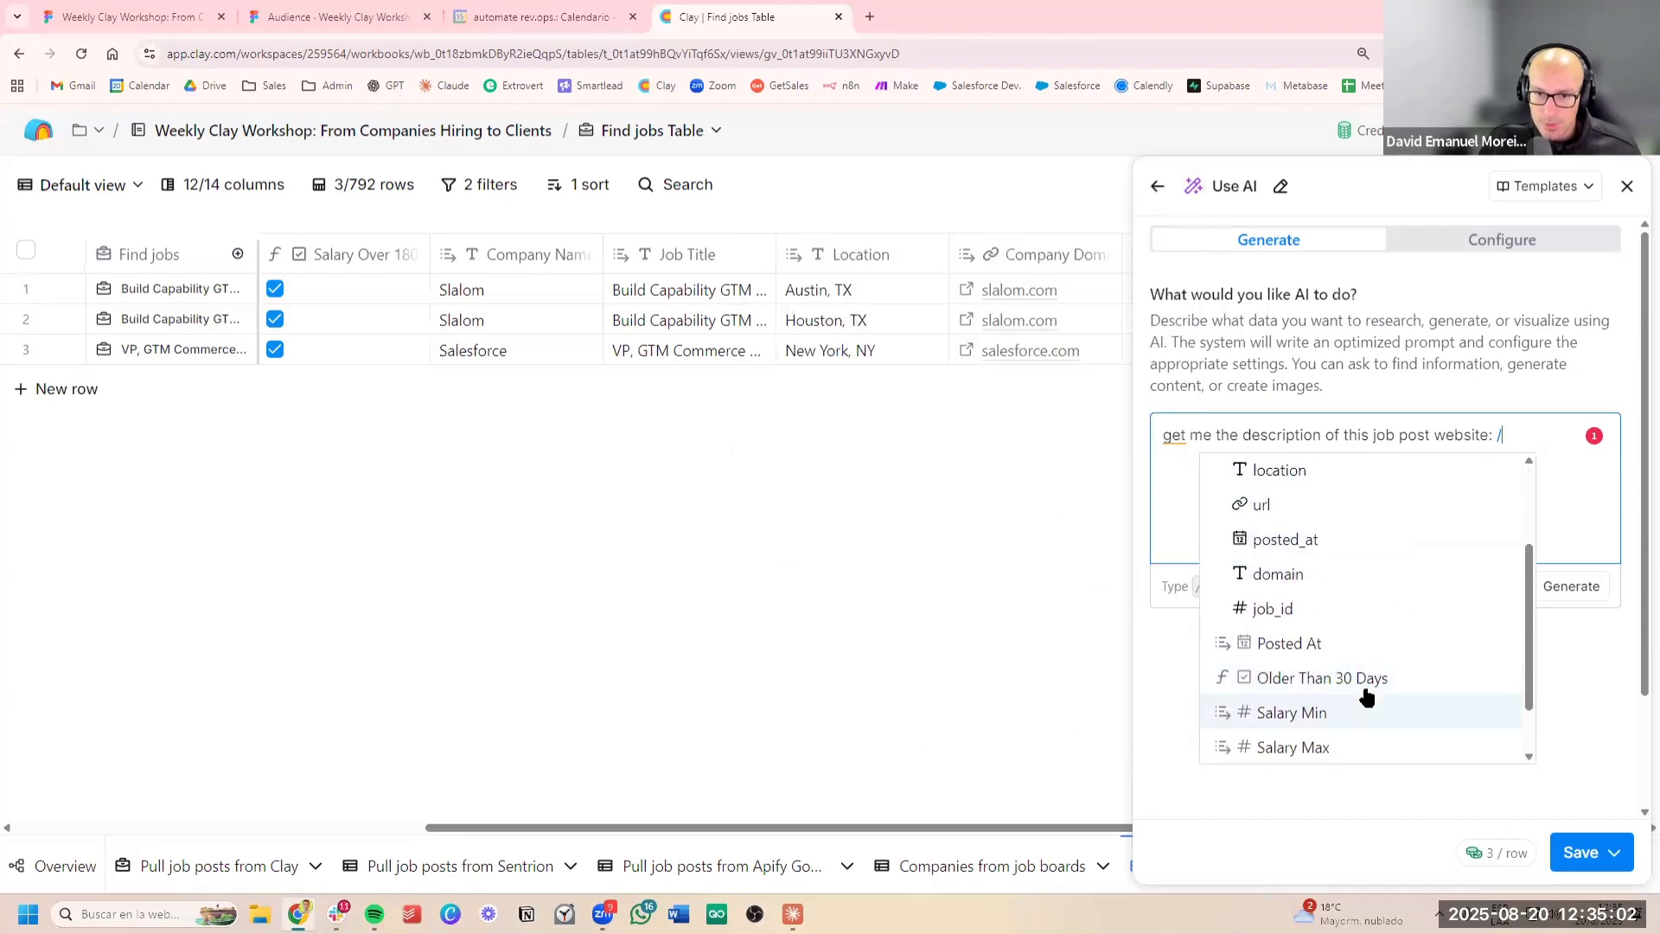
scroll(1370, 717, down, 2)
scroll(1371, 726, down, 2)
scroll(1370, 726, down, 3)
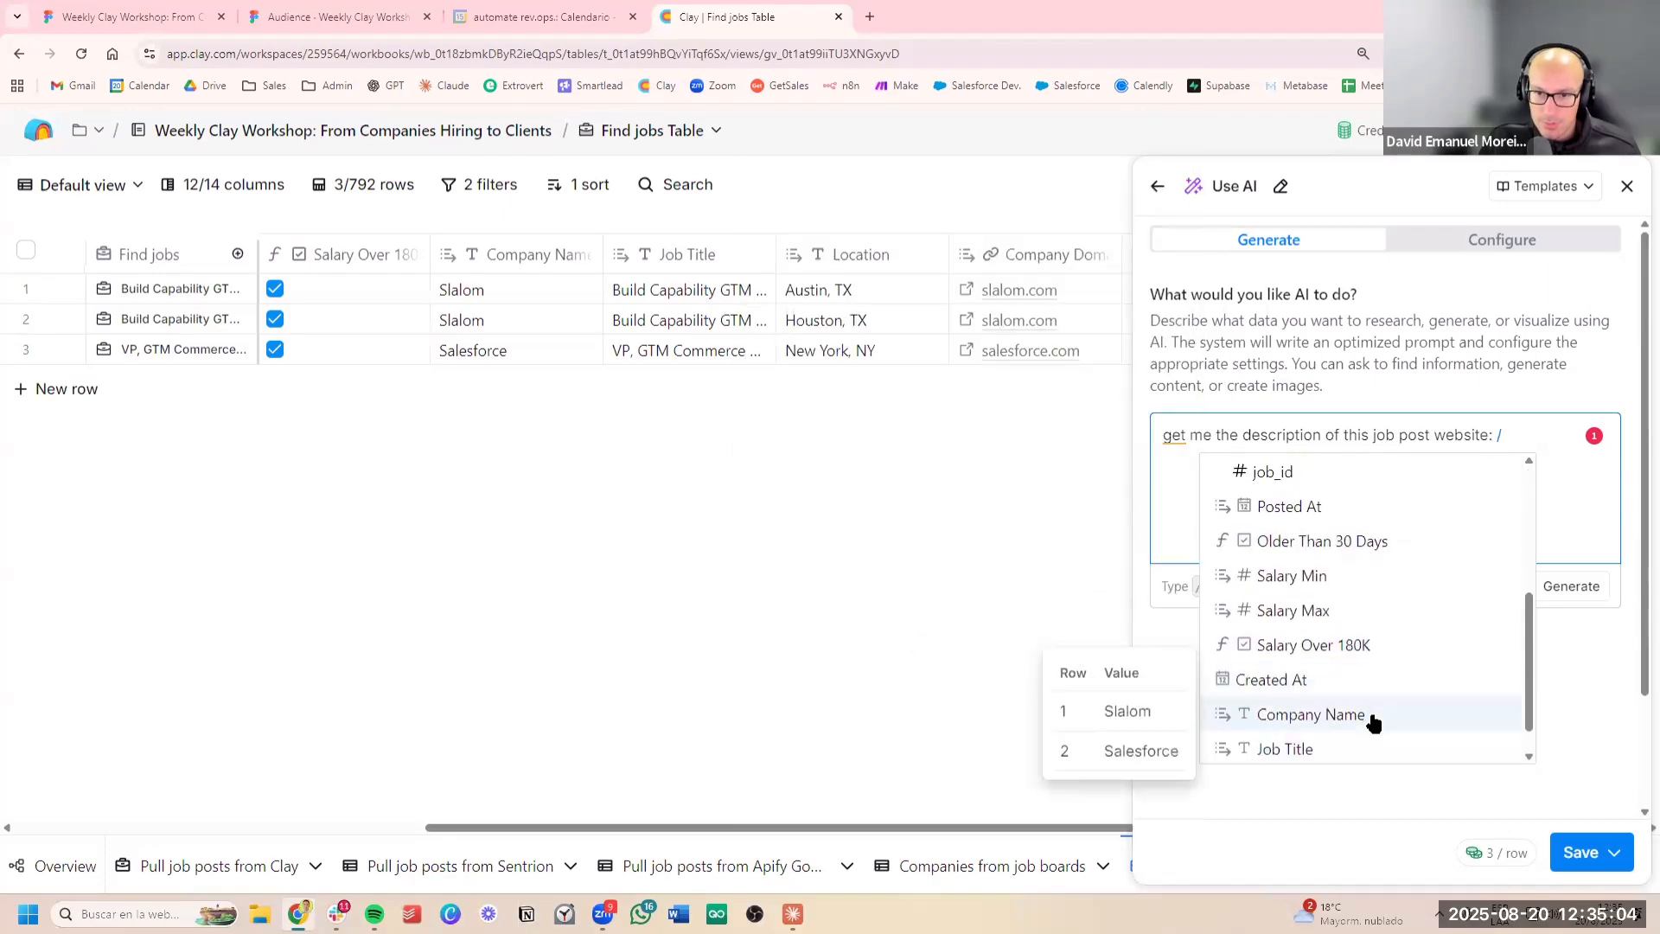
scroll(1372, 744, down, 2)
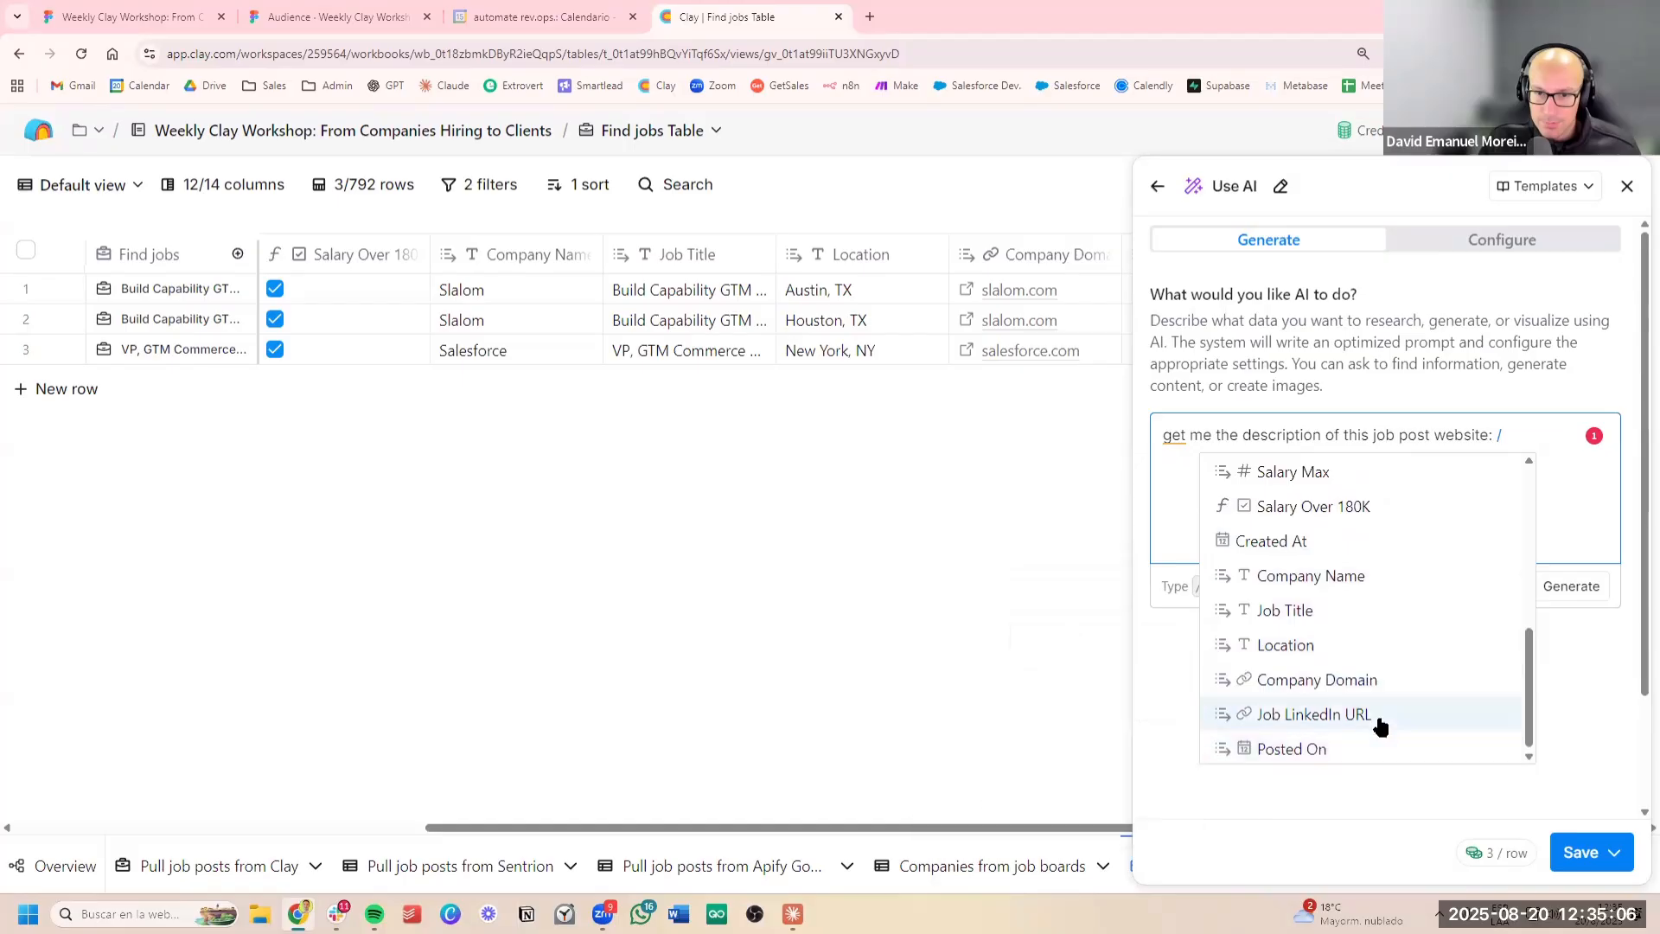
click(1323, 716)
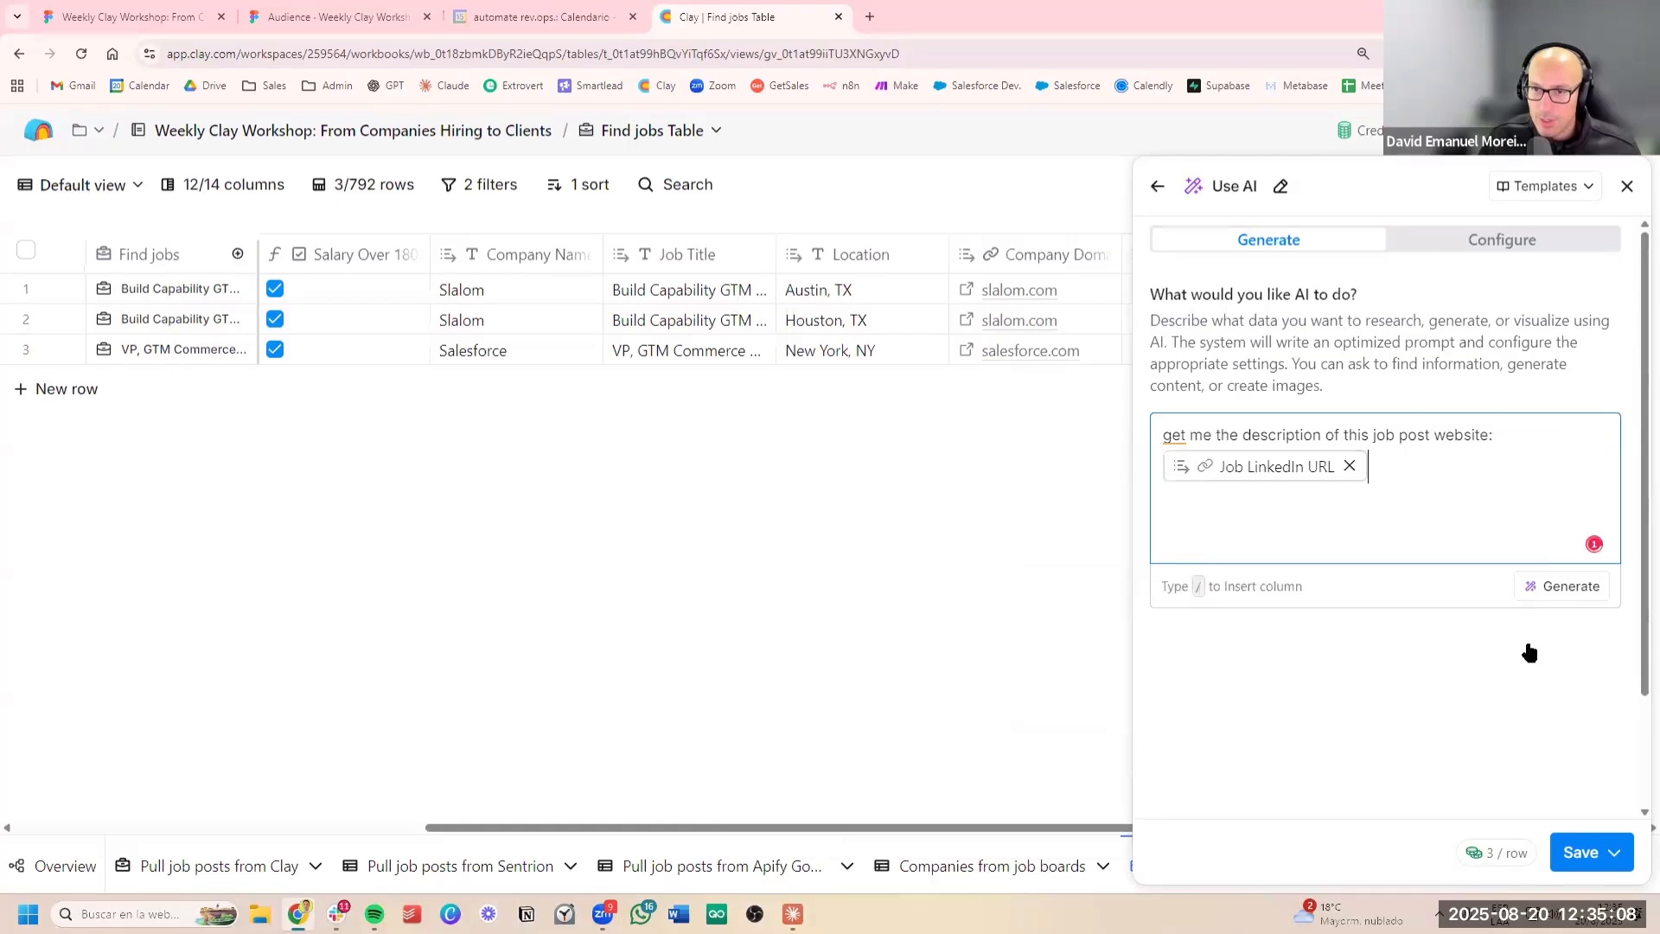
Generate the optimized prompt from the description and read through its context, objective, instructions and example output
click(1567, 588)
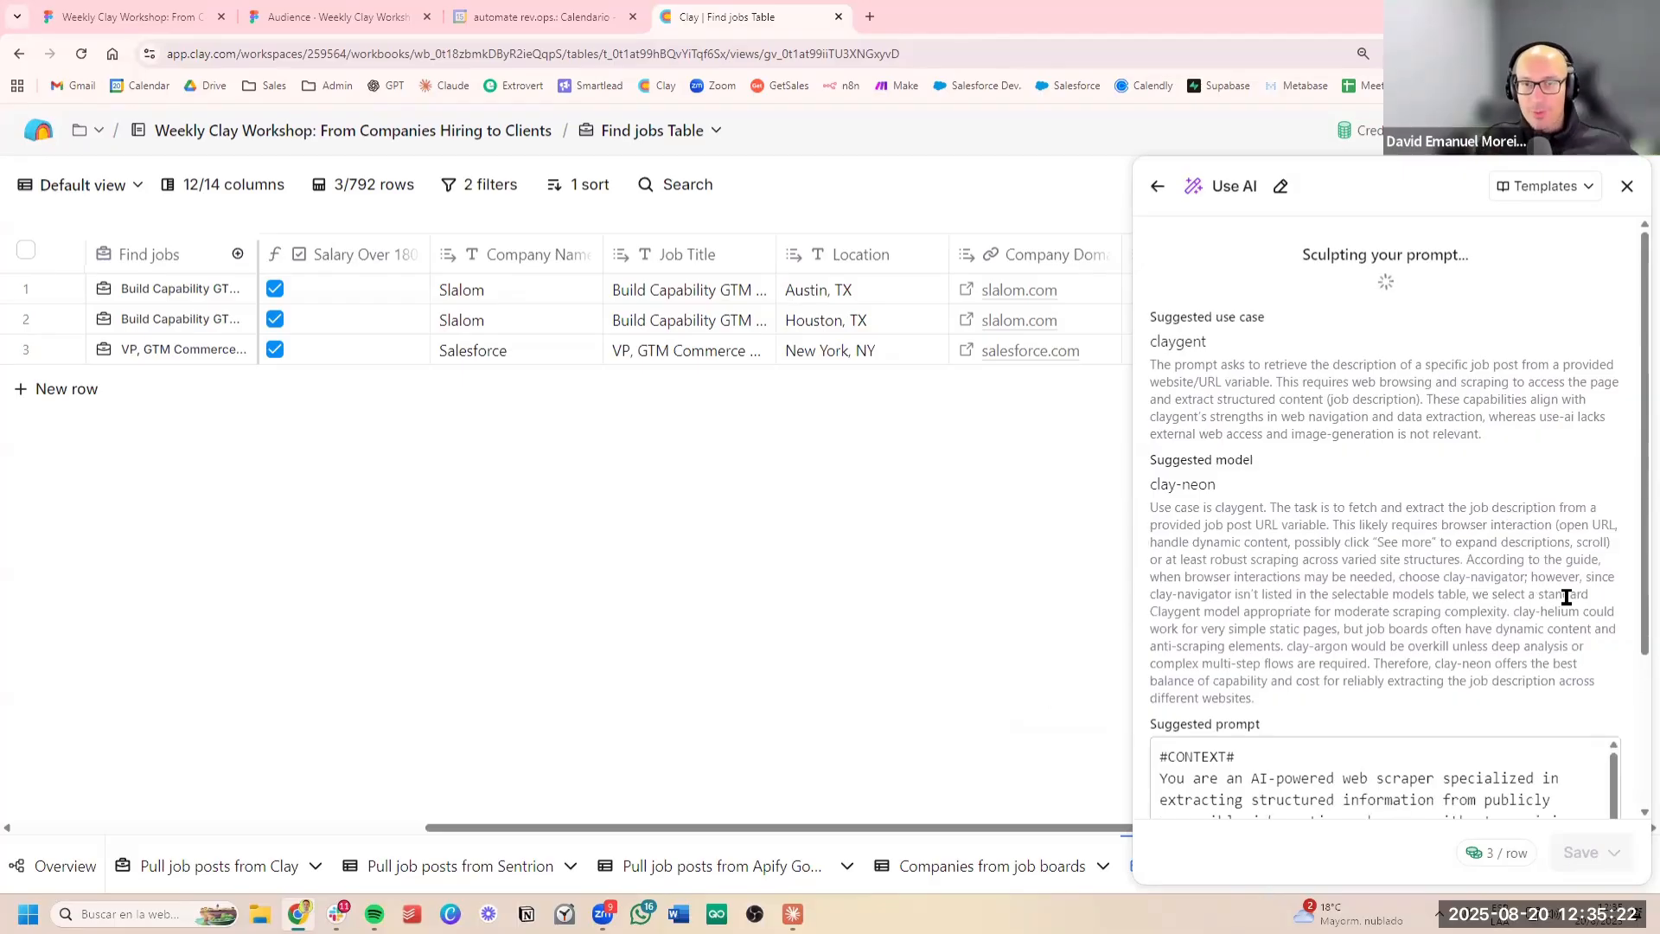
scroll(1009, 332, right, 5)
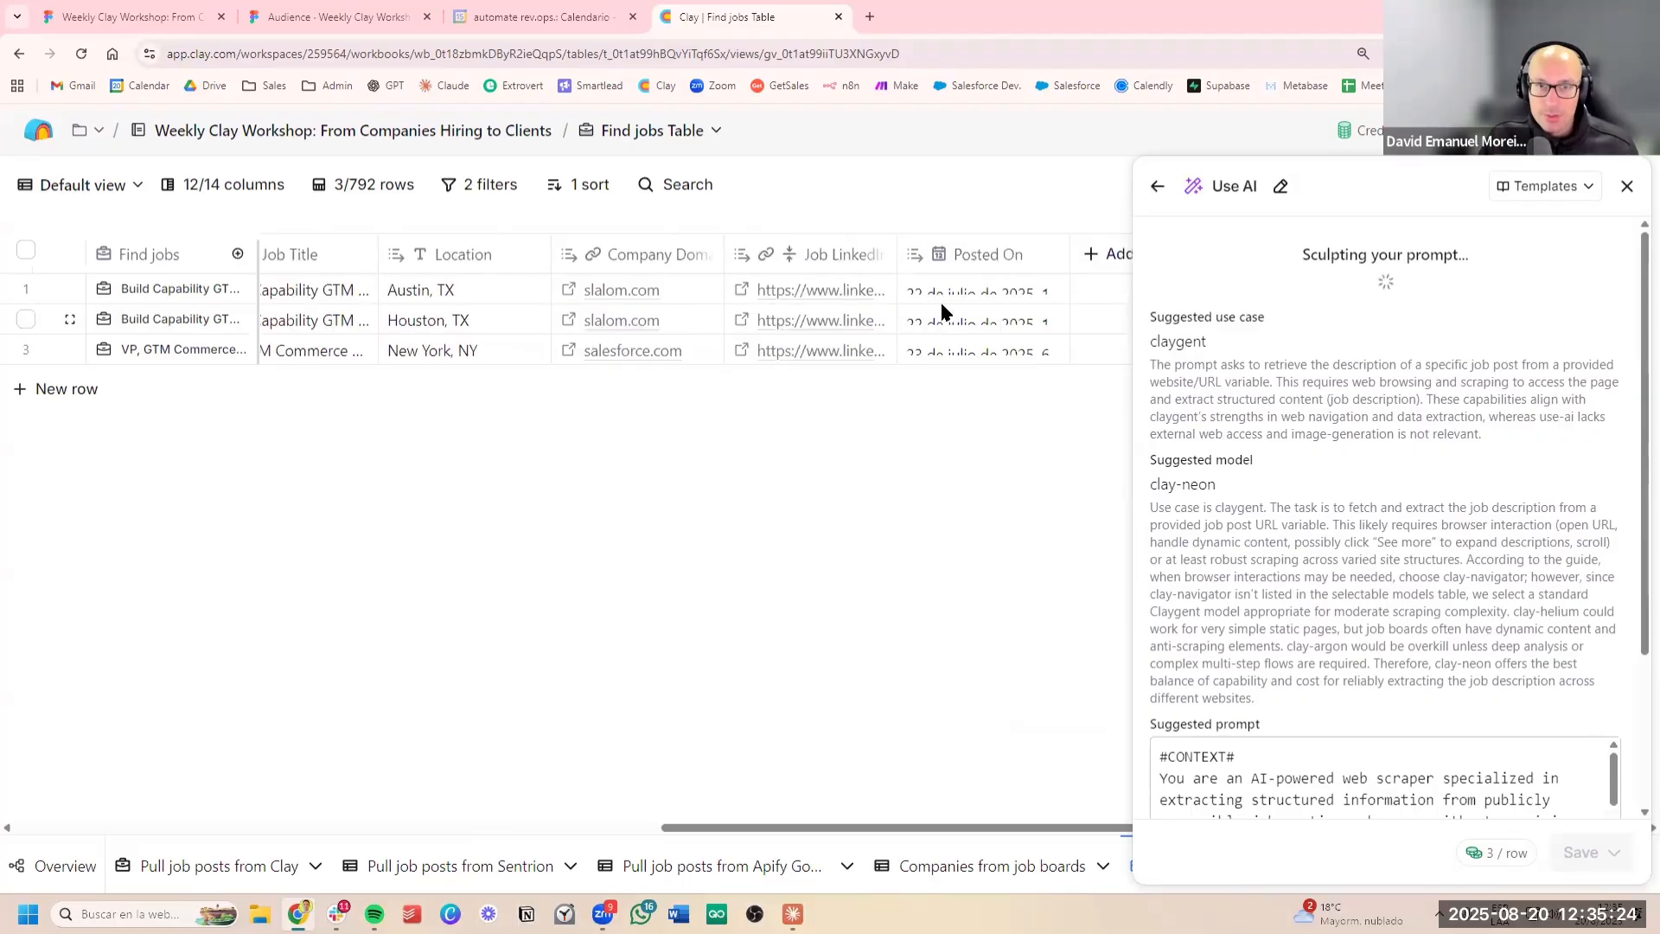
scroll(1412, 562, down, 3)
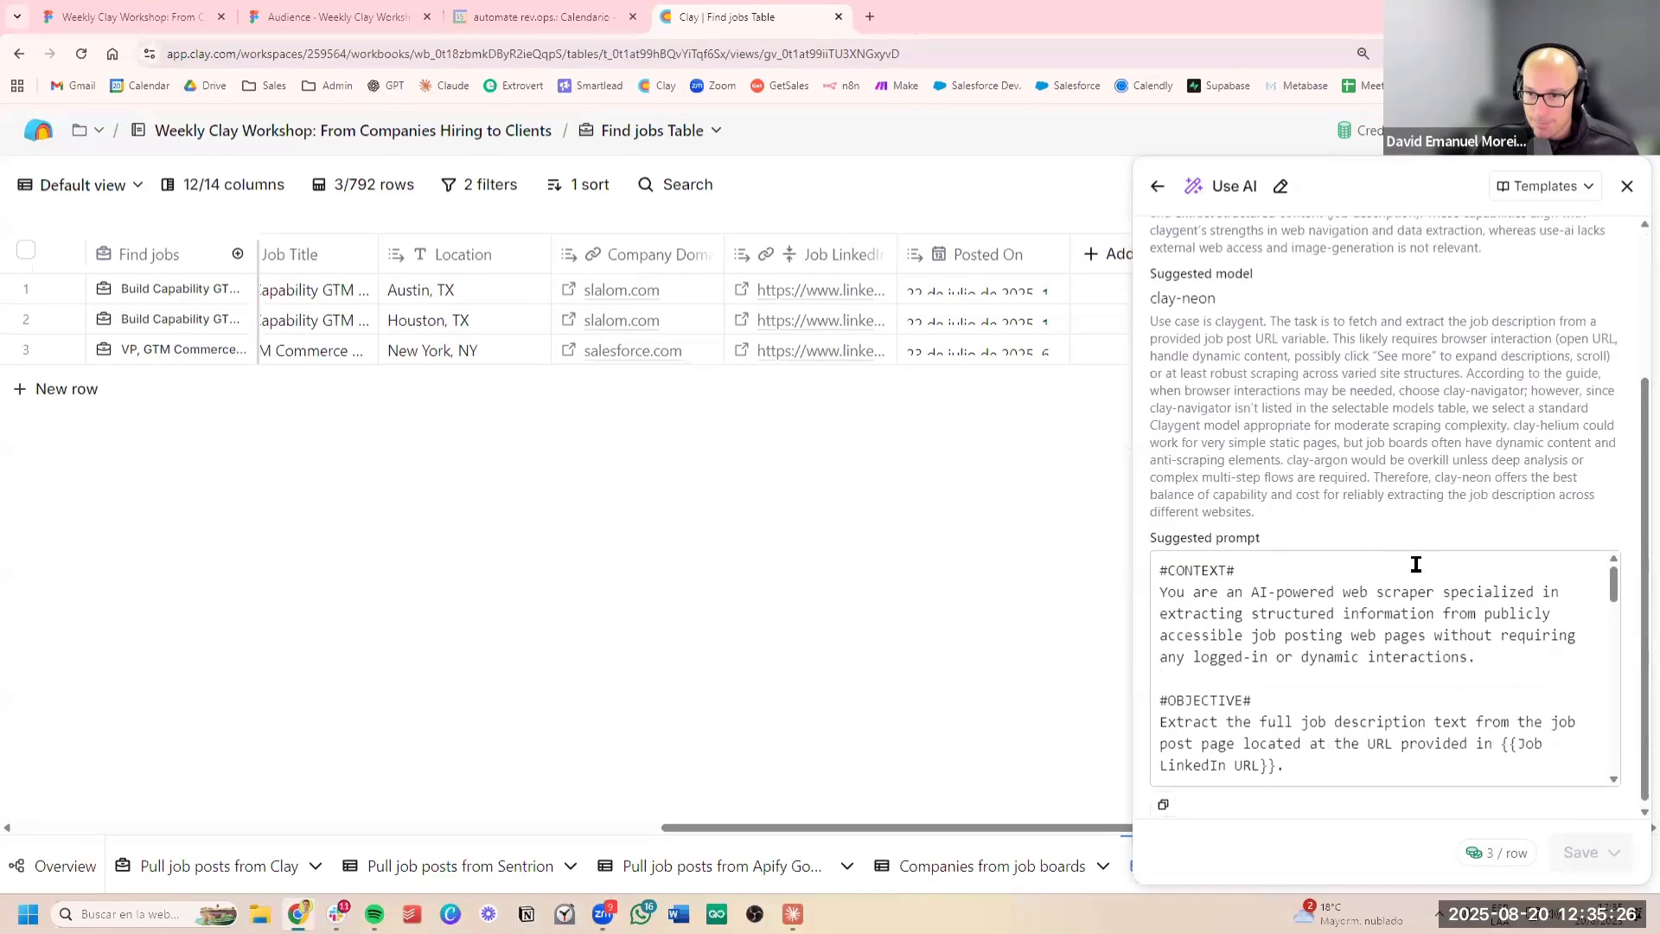
mouse_move(1613, 555)
mouse_down()
mouse_move(1601, 583)
mouse_move(1459, 491)
mouse_up()
click(1456, 499)
scroll(1456, 499, down, 10)
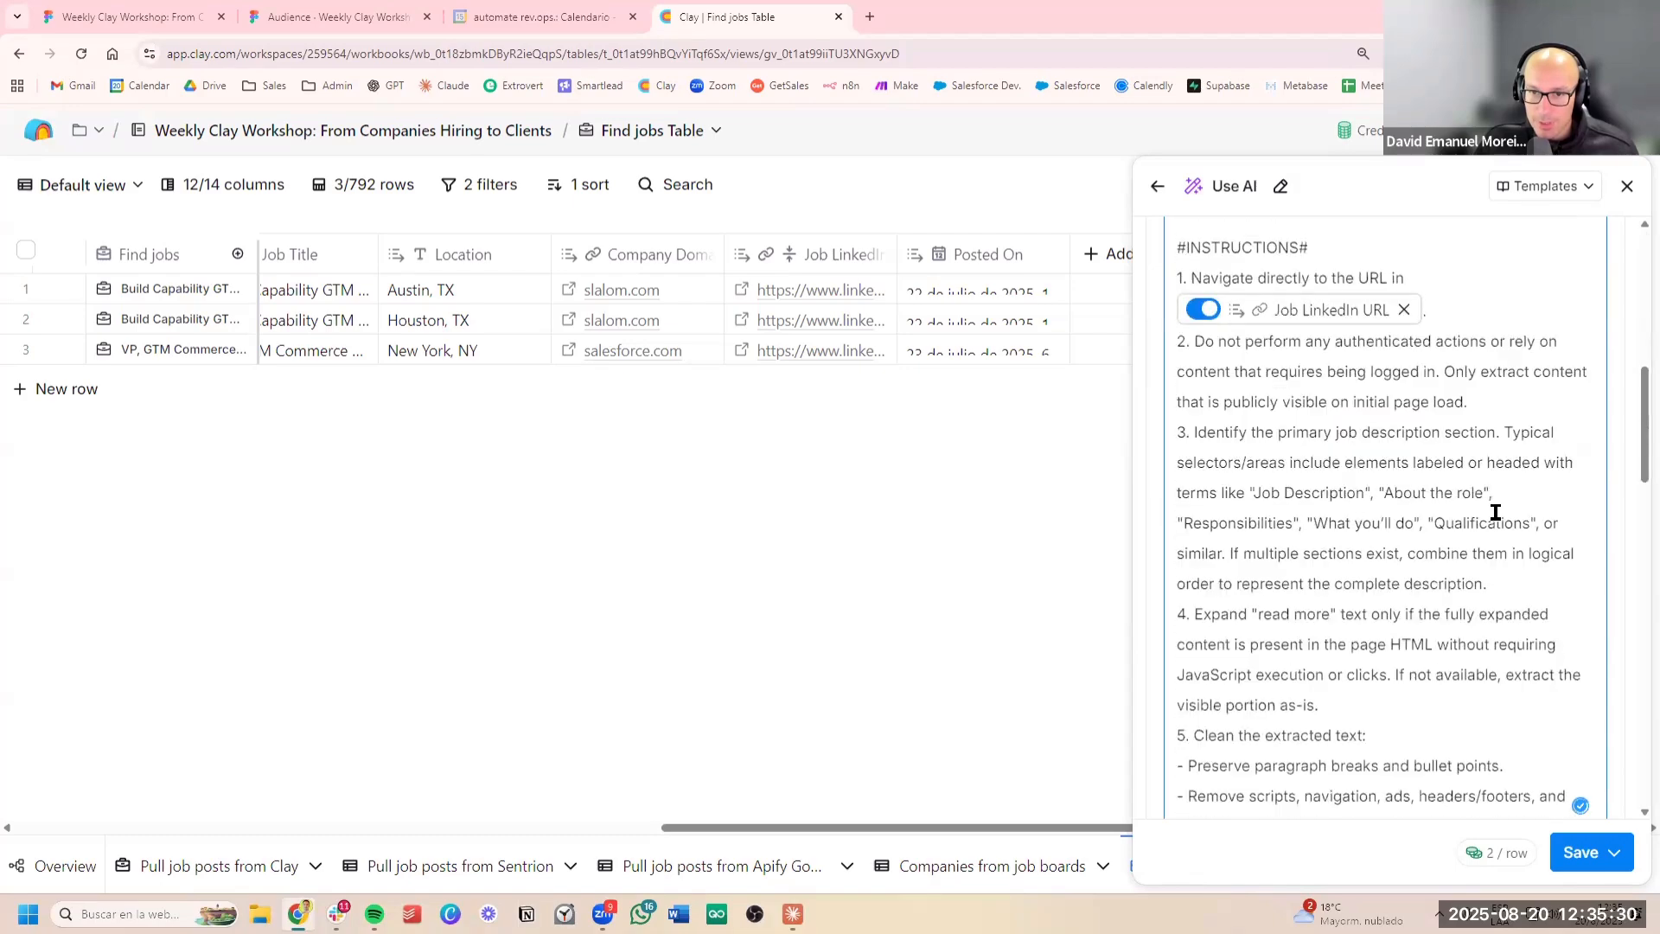
scroll(1514, 562, down, 5)
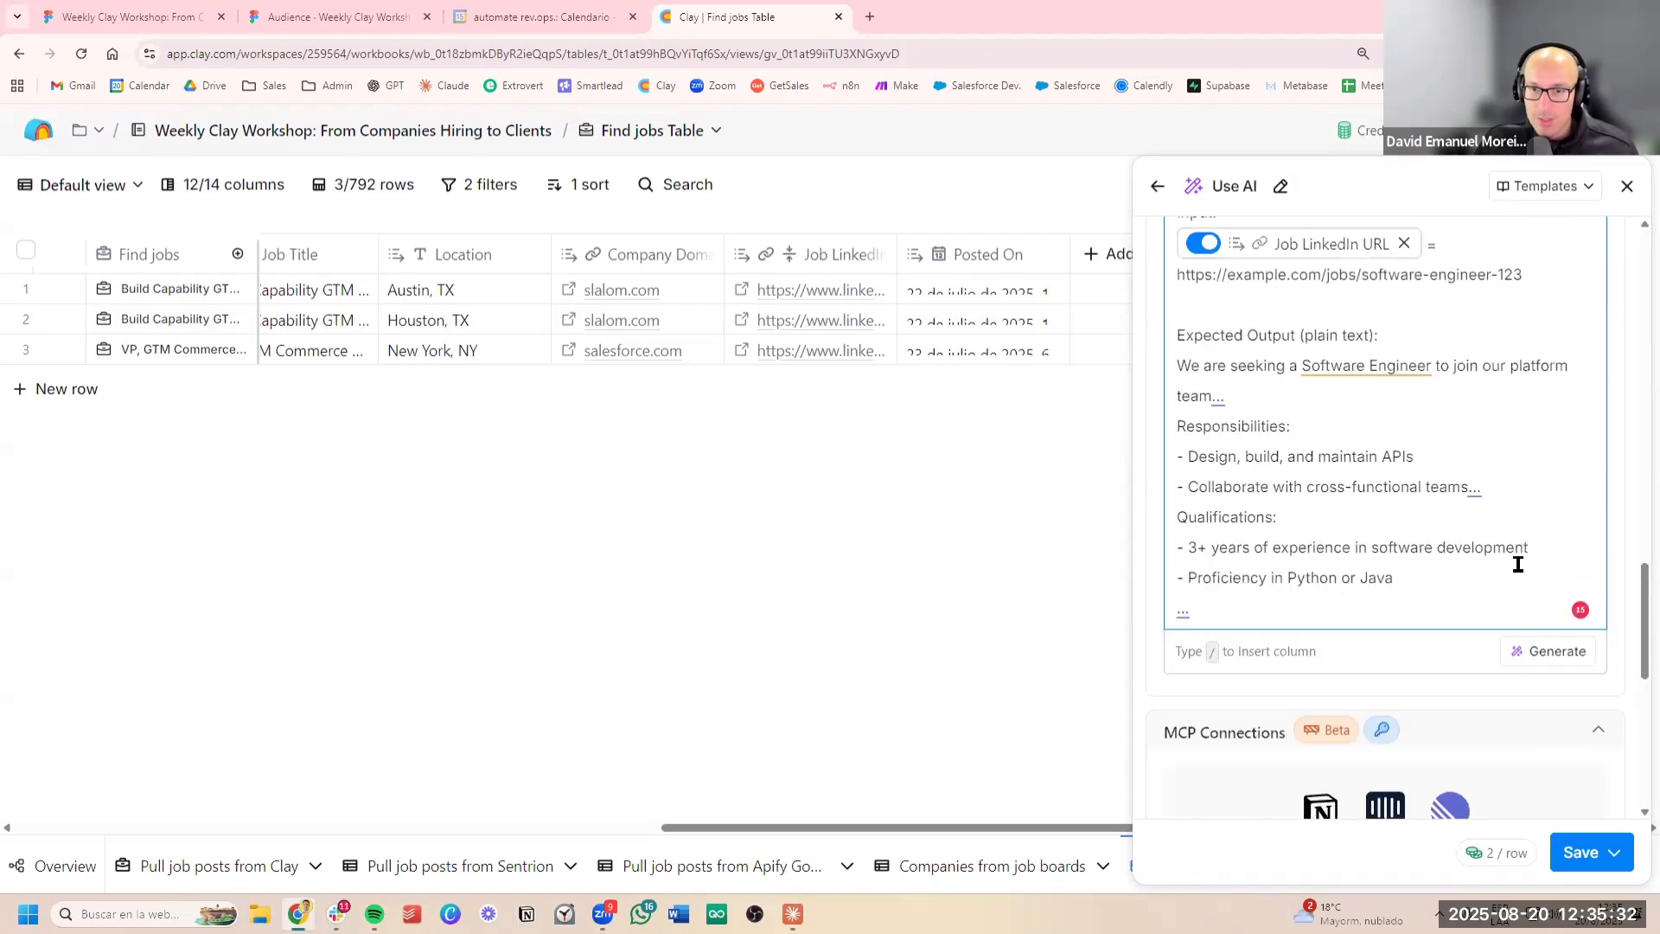
scroll(1514, 564, up, 12)
scroll(1513, 565, up, 10)
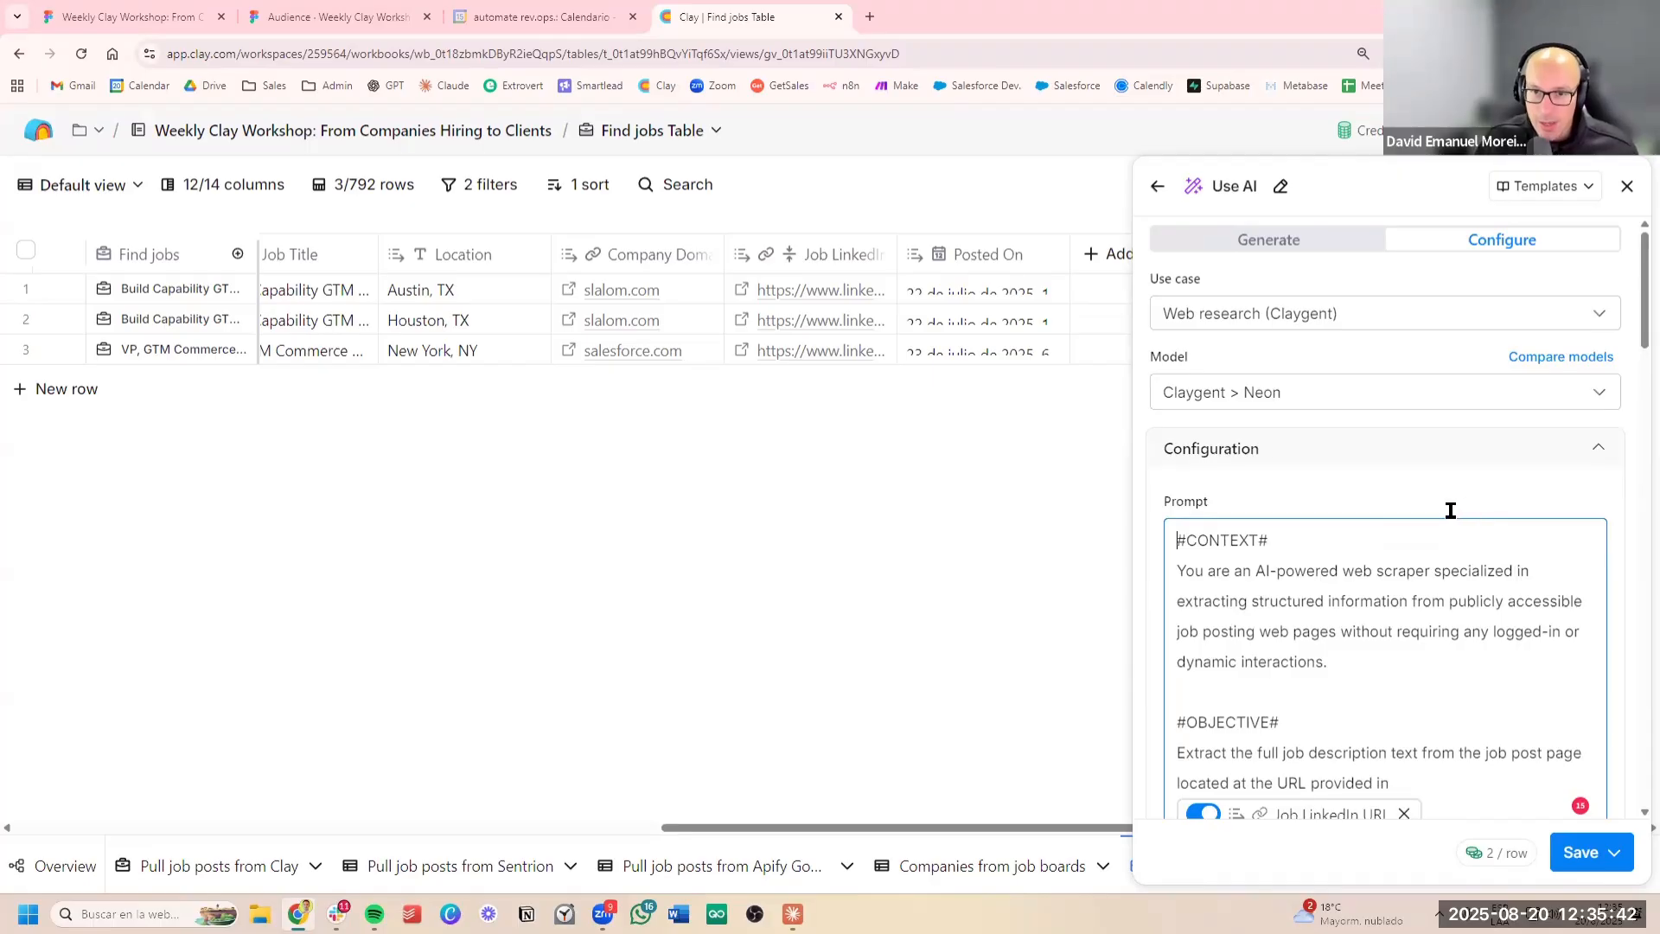
click(1449, 601)
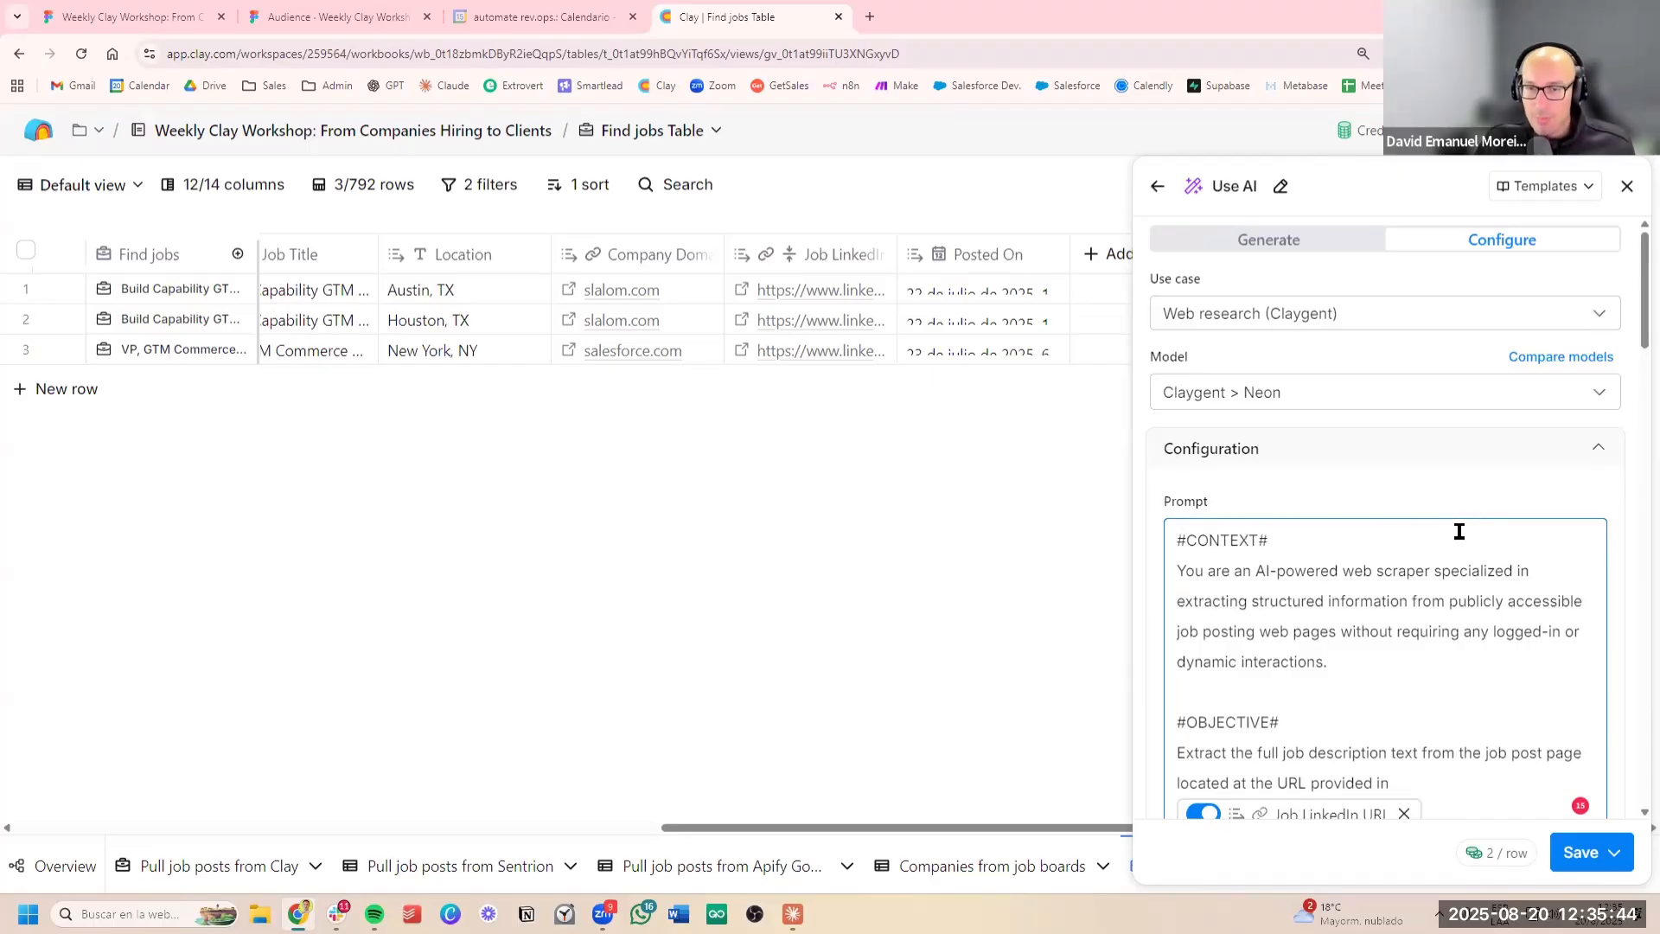
click(1471, 503)
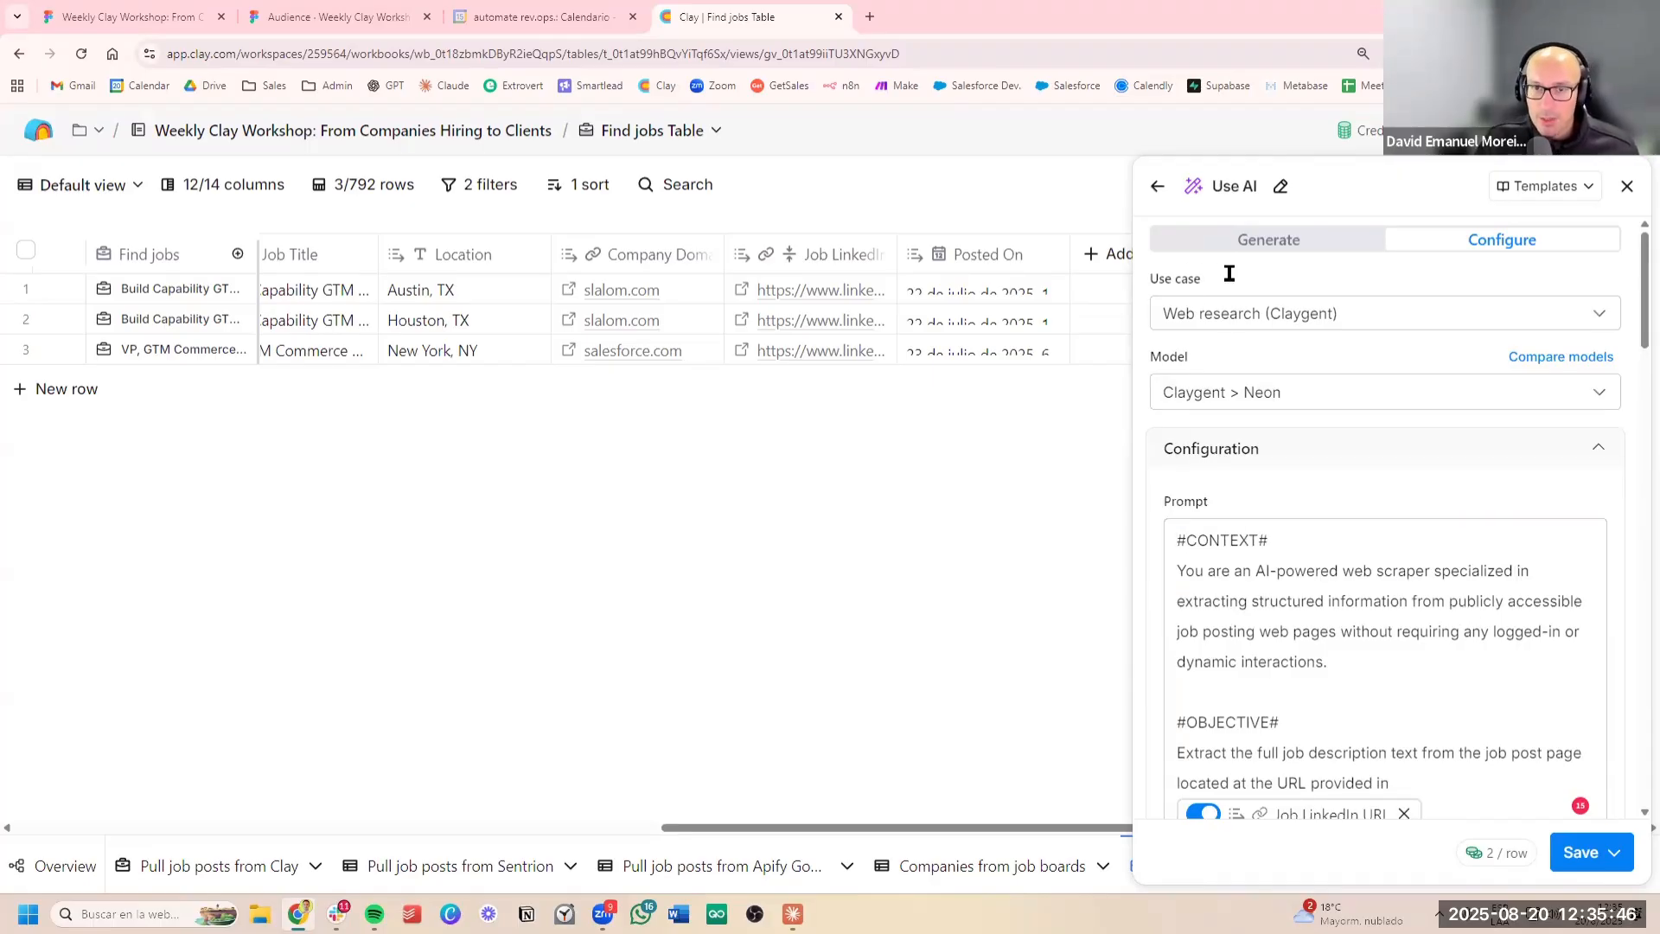
Look through the available use cases and select Web research (Claygent) for the enrichment
triple_click(1178, 277)
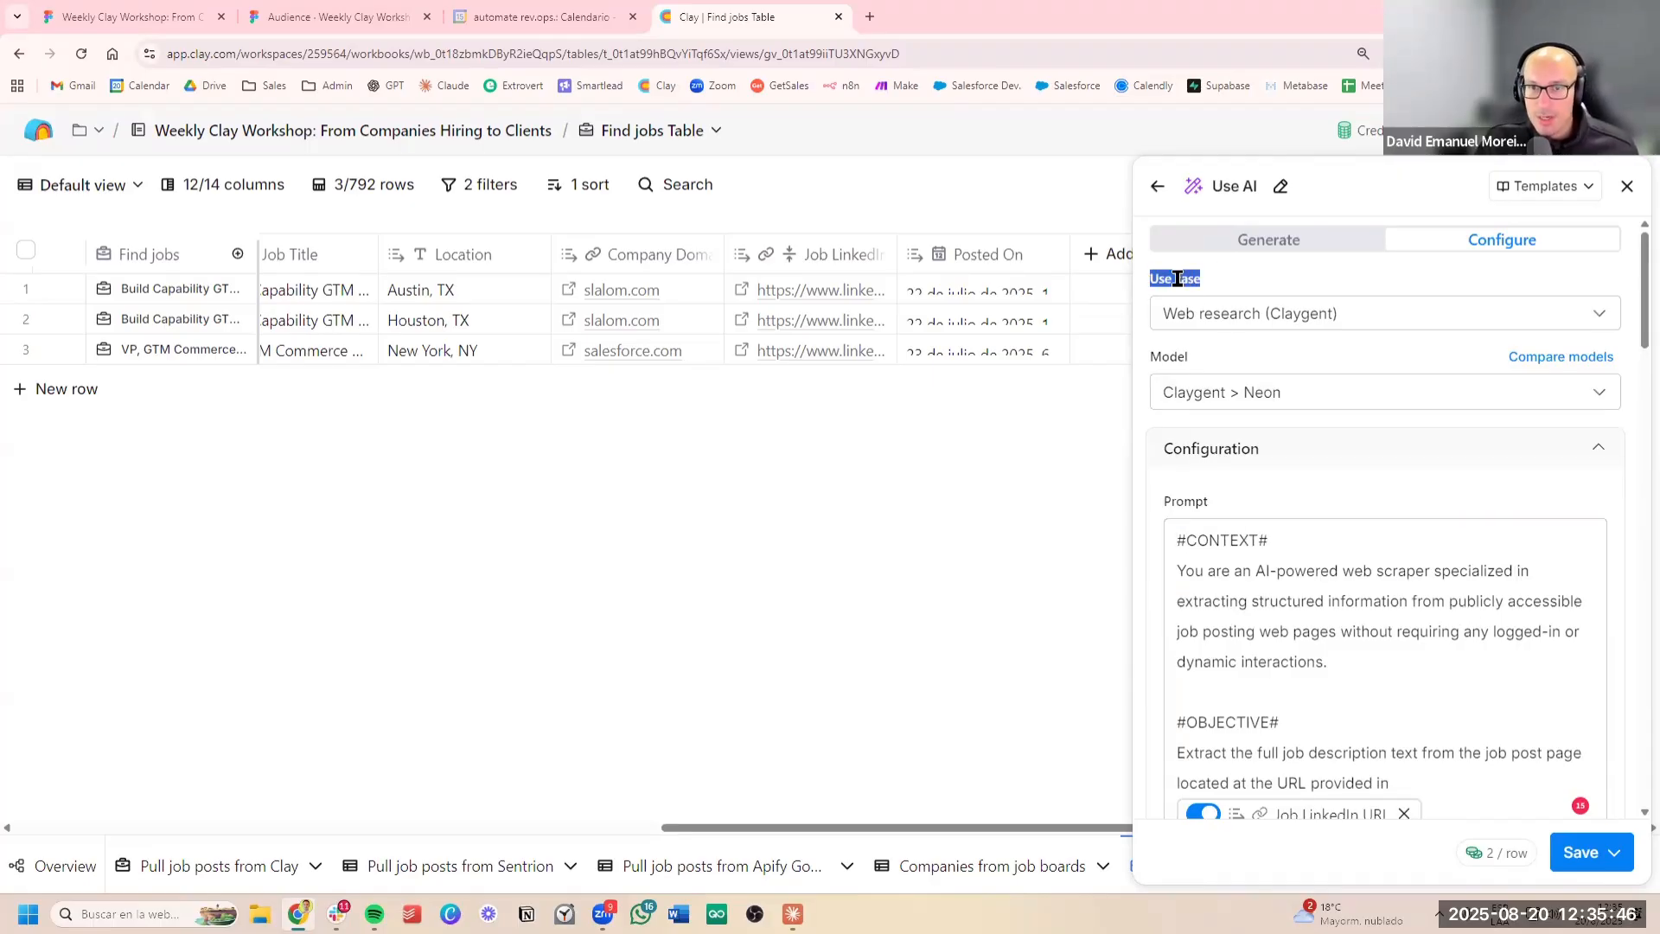
click(1271, 275)
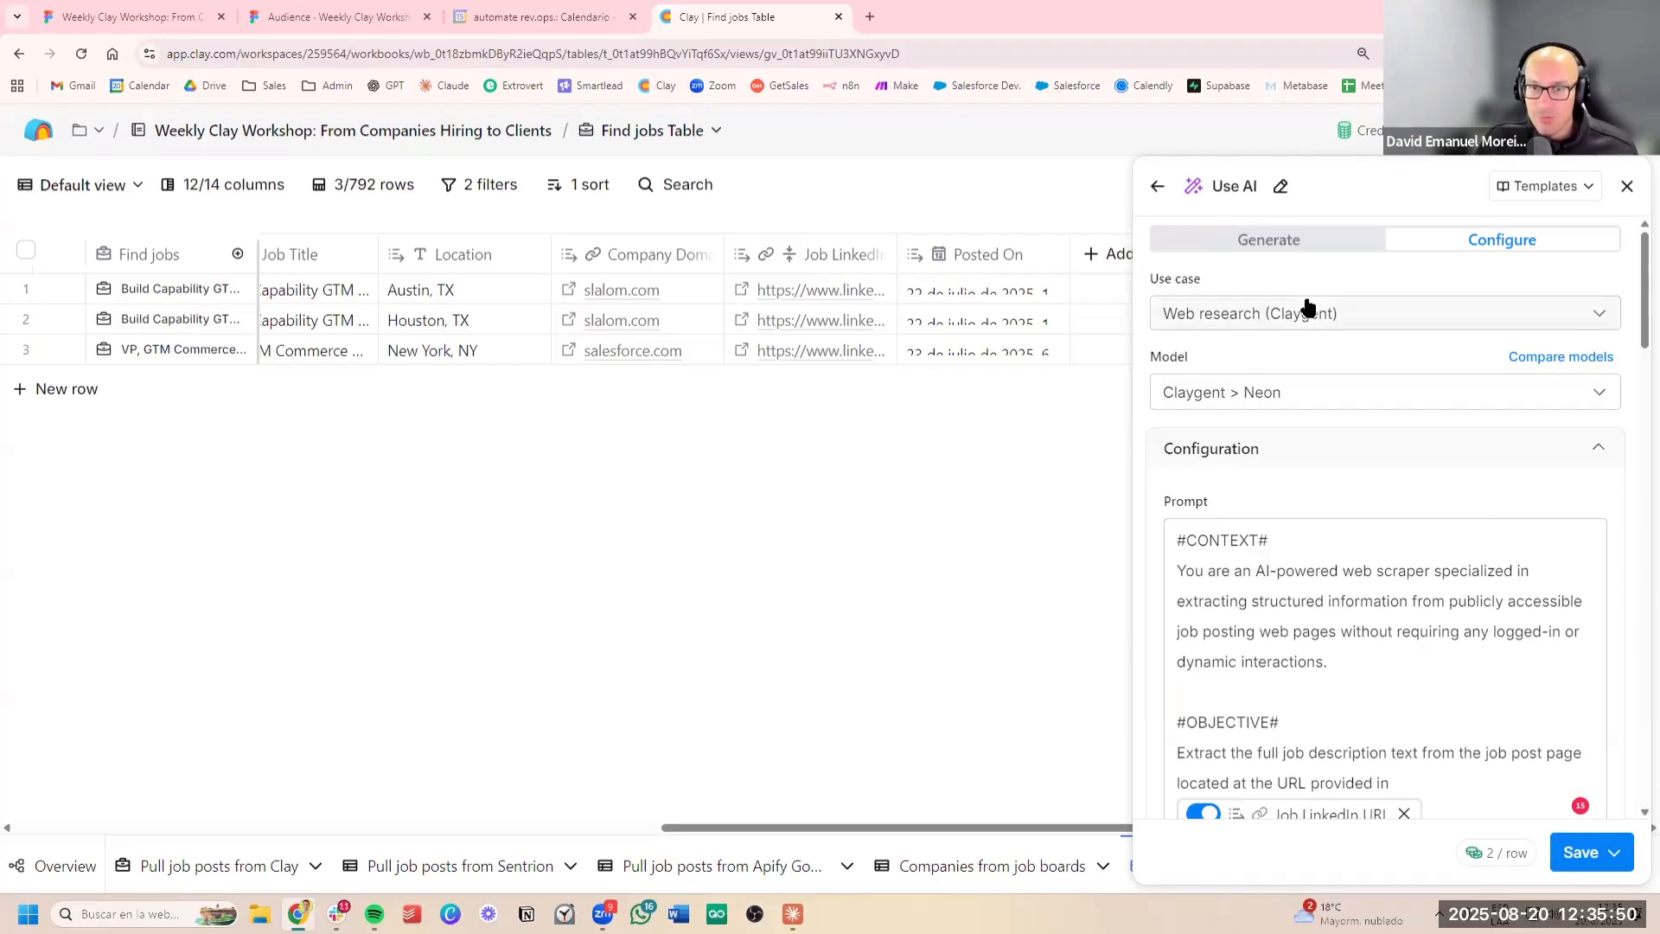
click(1307, 310)
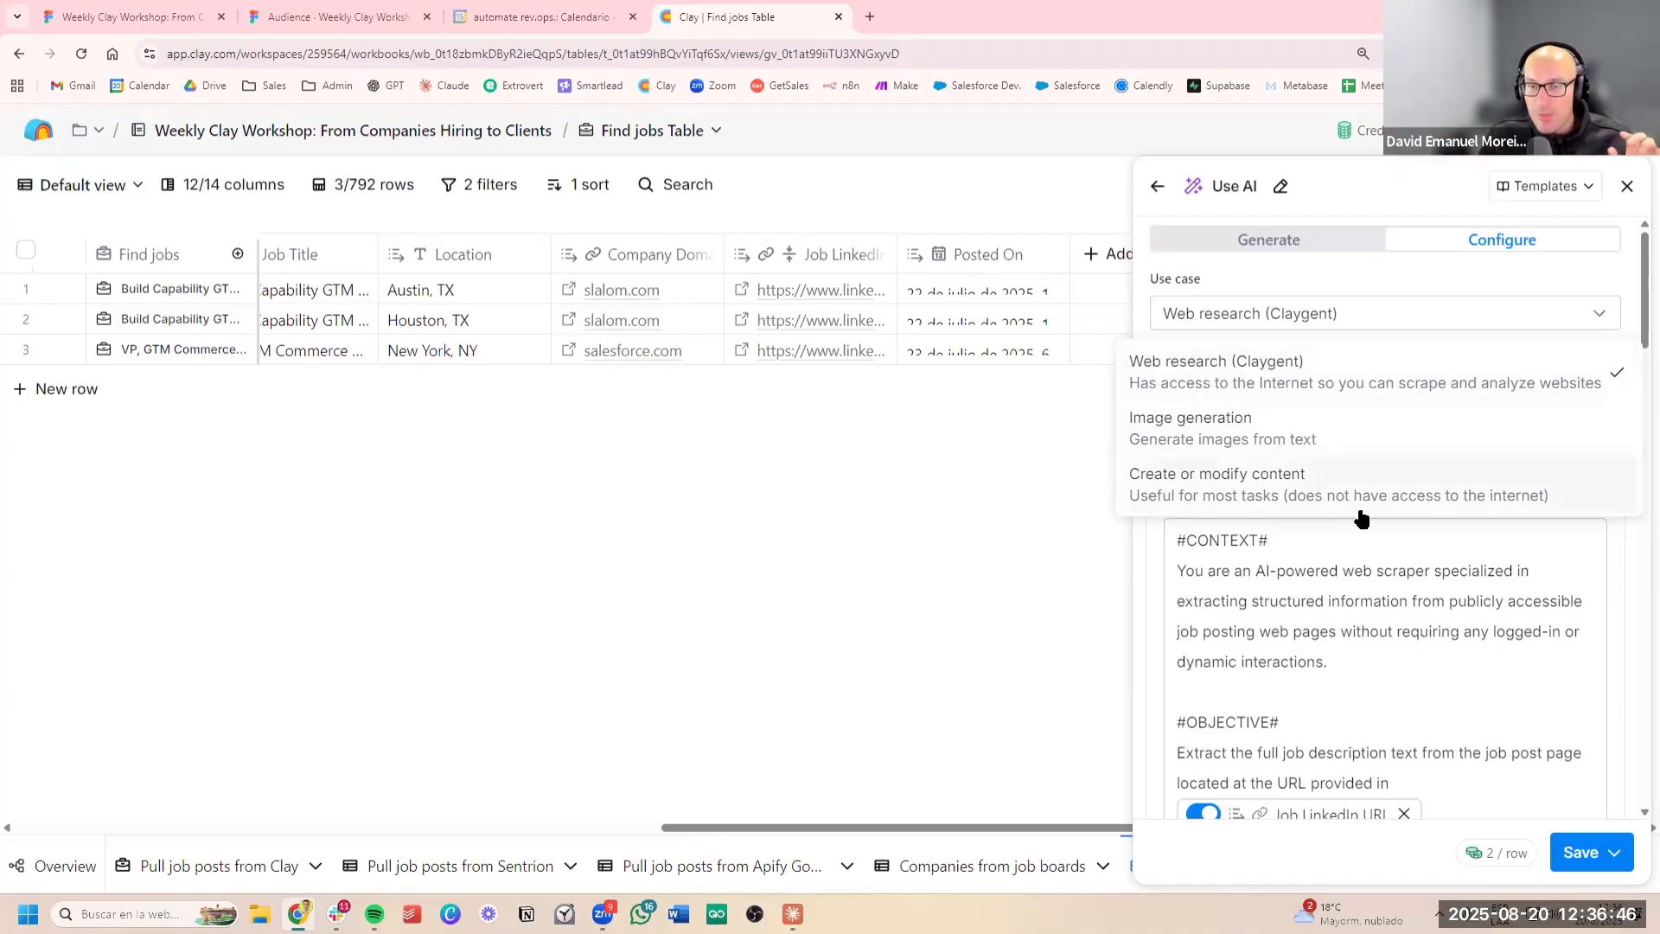
click(1317, 373)
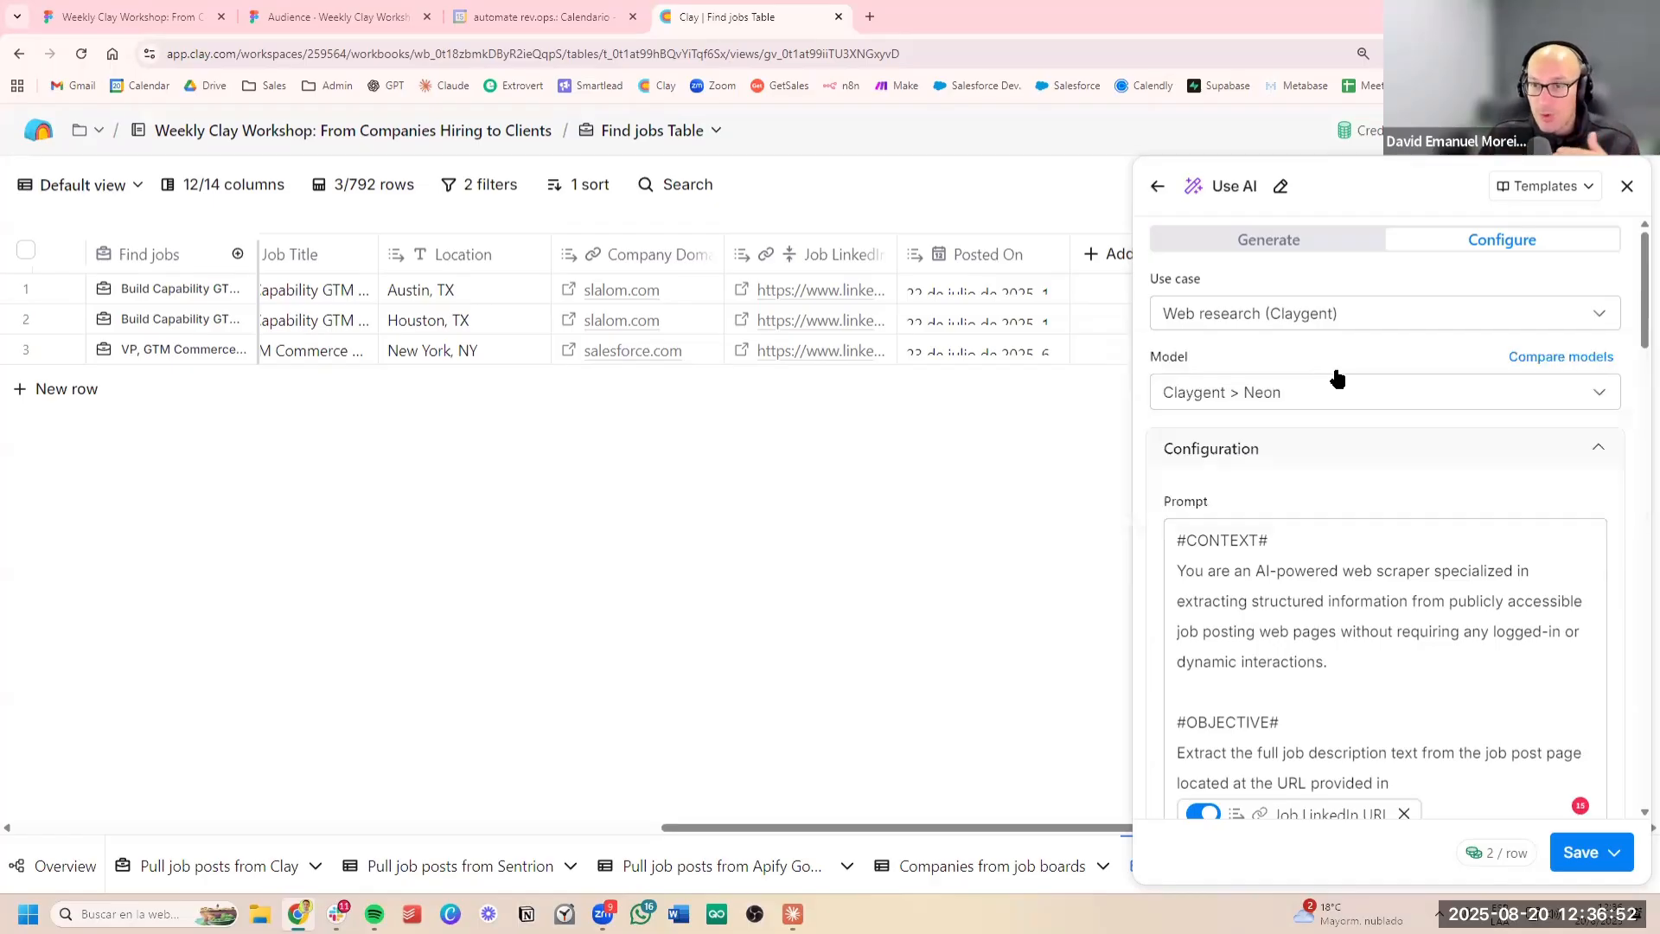
Compare the available AI models and their credit costs, and set the model to OpenAI GPT 4.1 Mini
click(1332, 378)
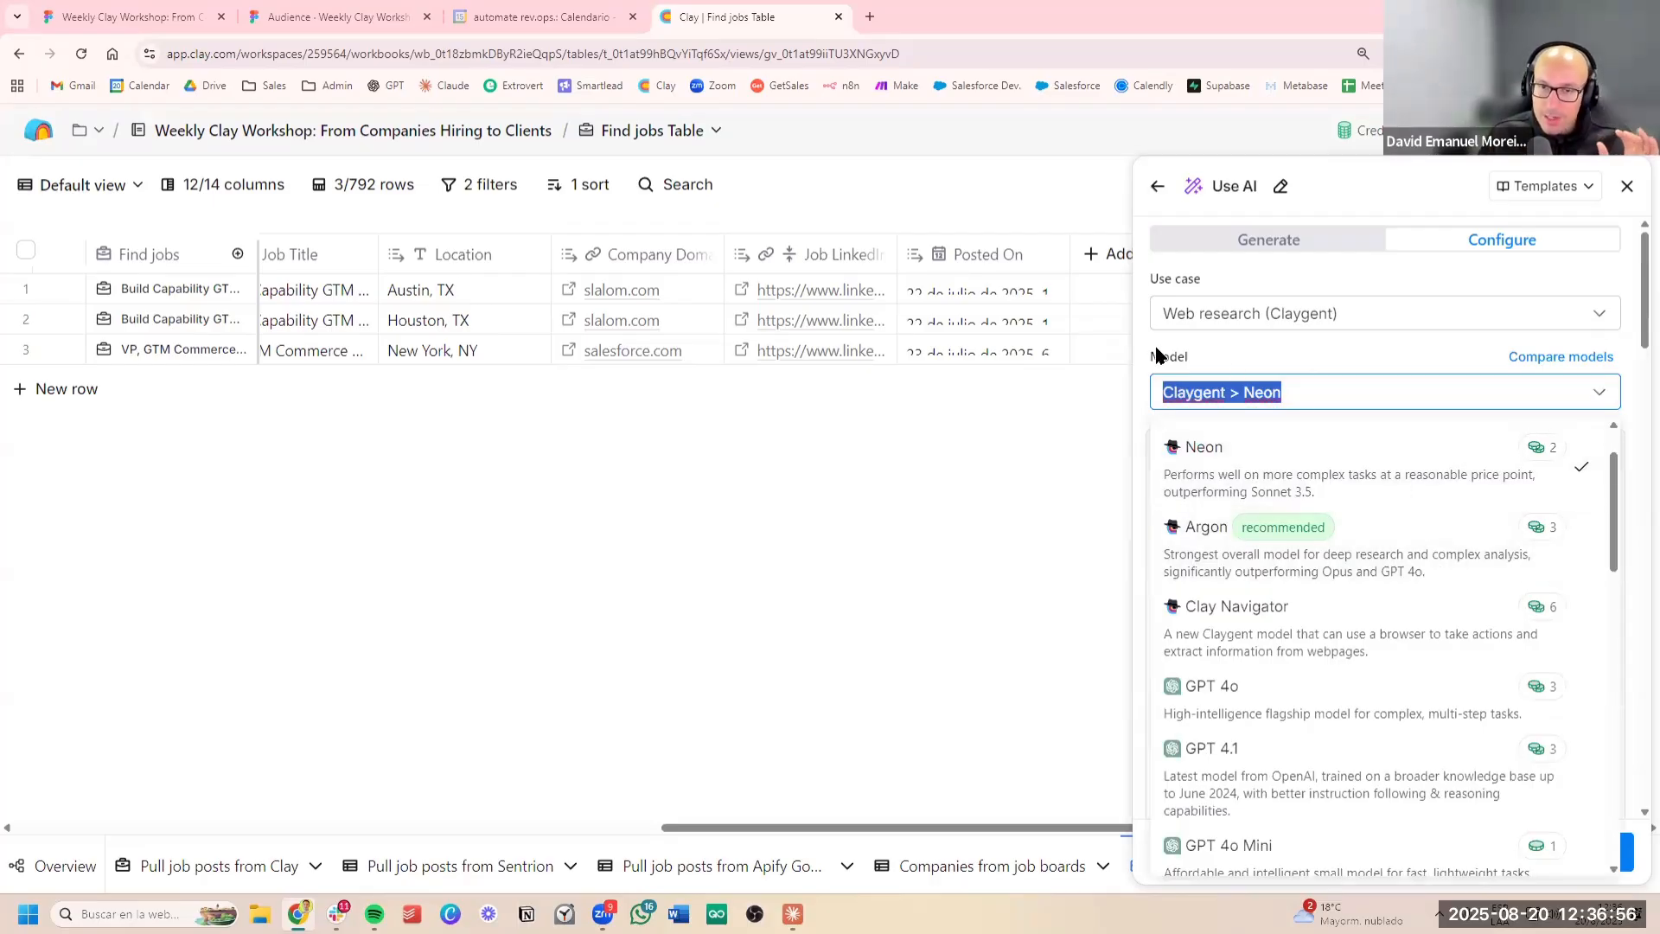
scroll(1453, 582, down, 6)
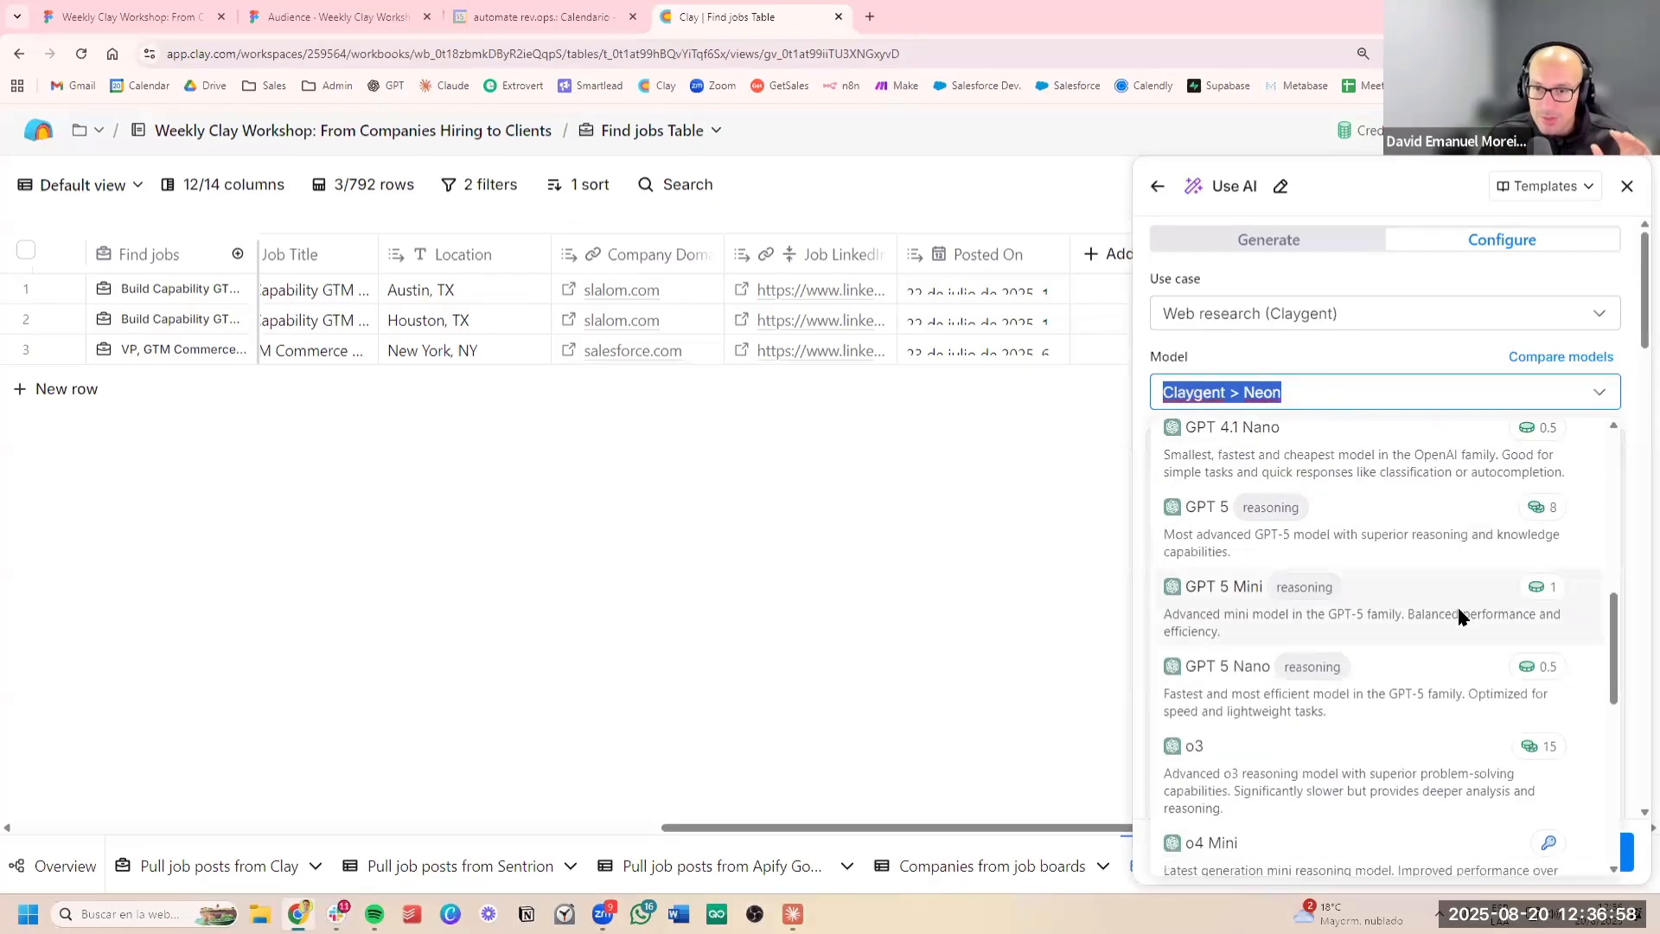
scroll(1456, 605, down, 5)
scroll(1444, 627, up, 8)
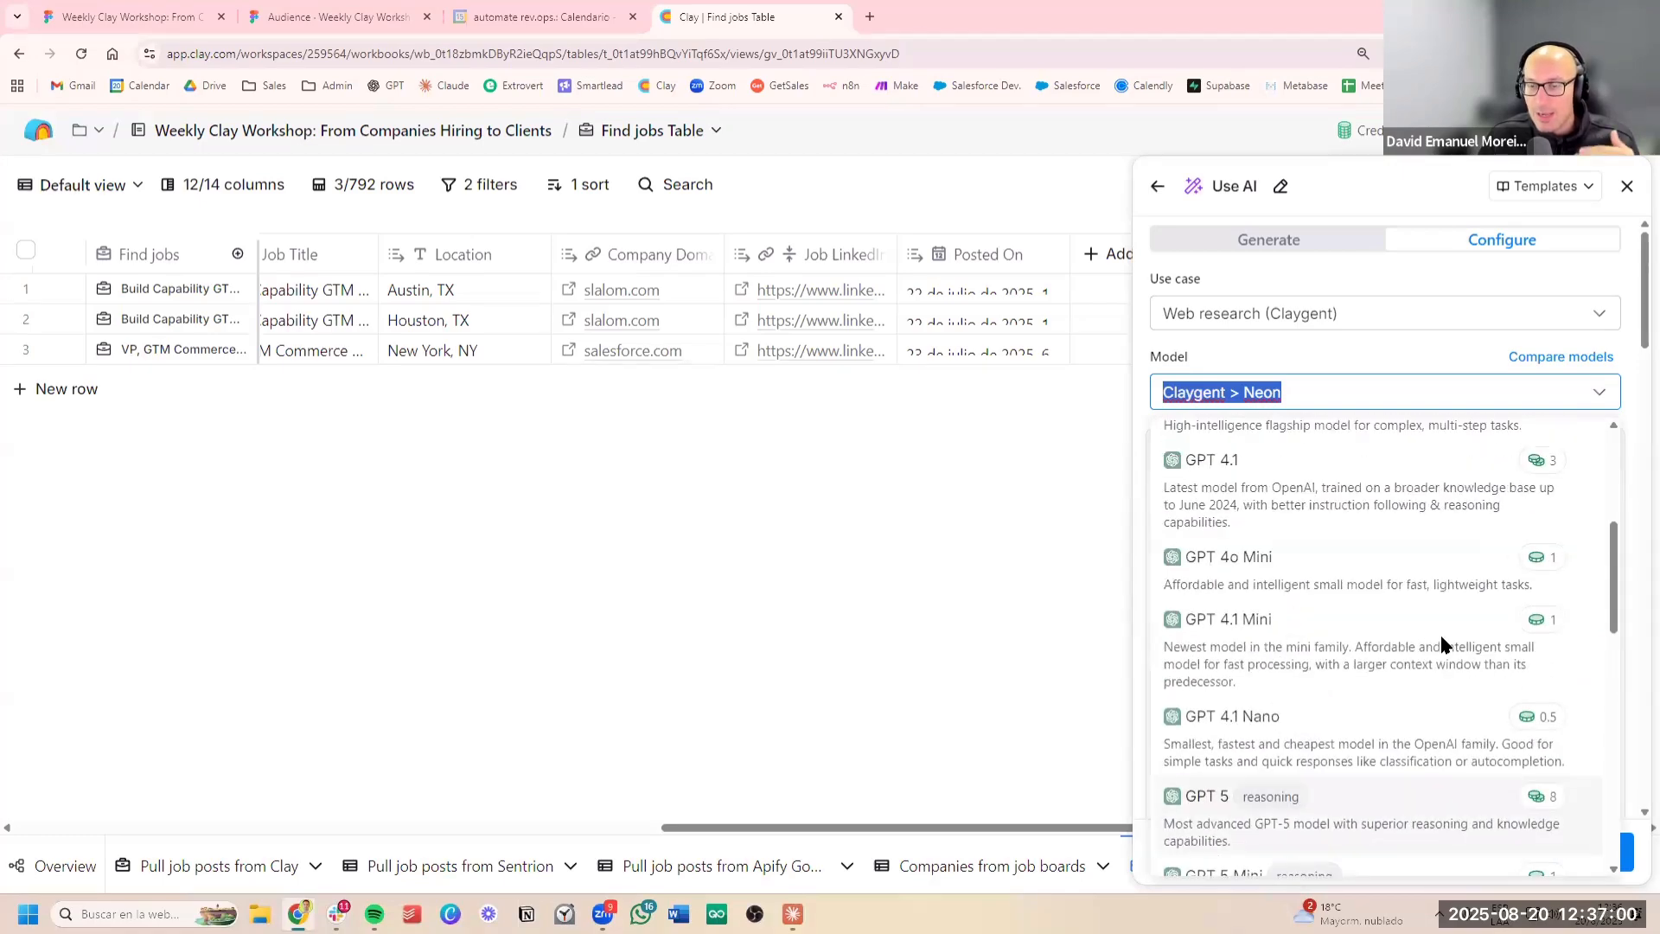
scroll(1440, 643, up, 4)
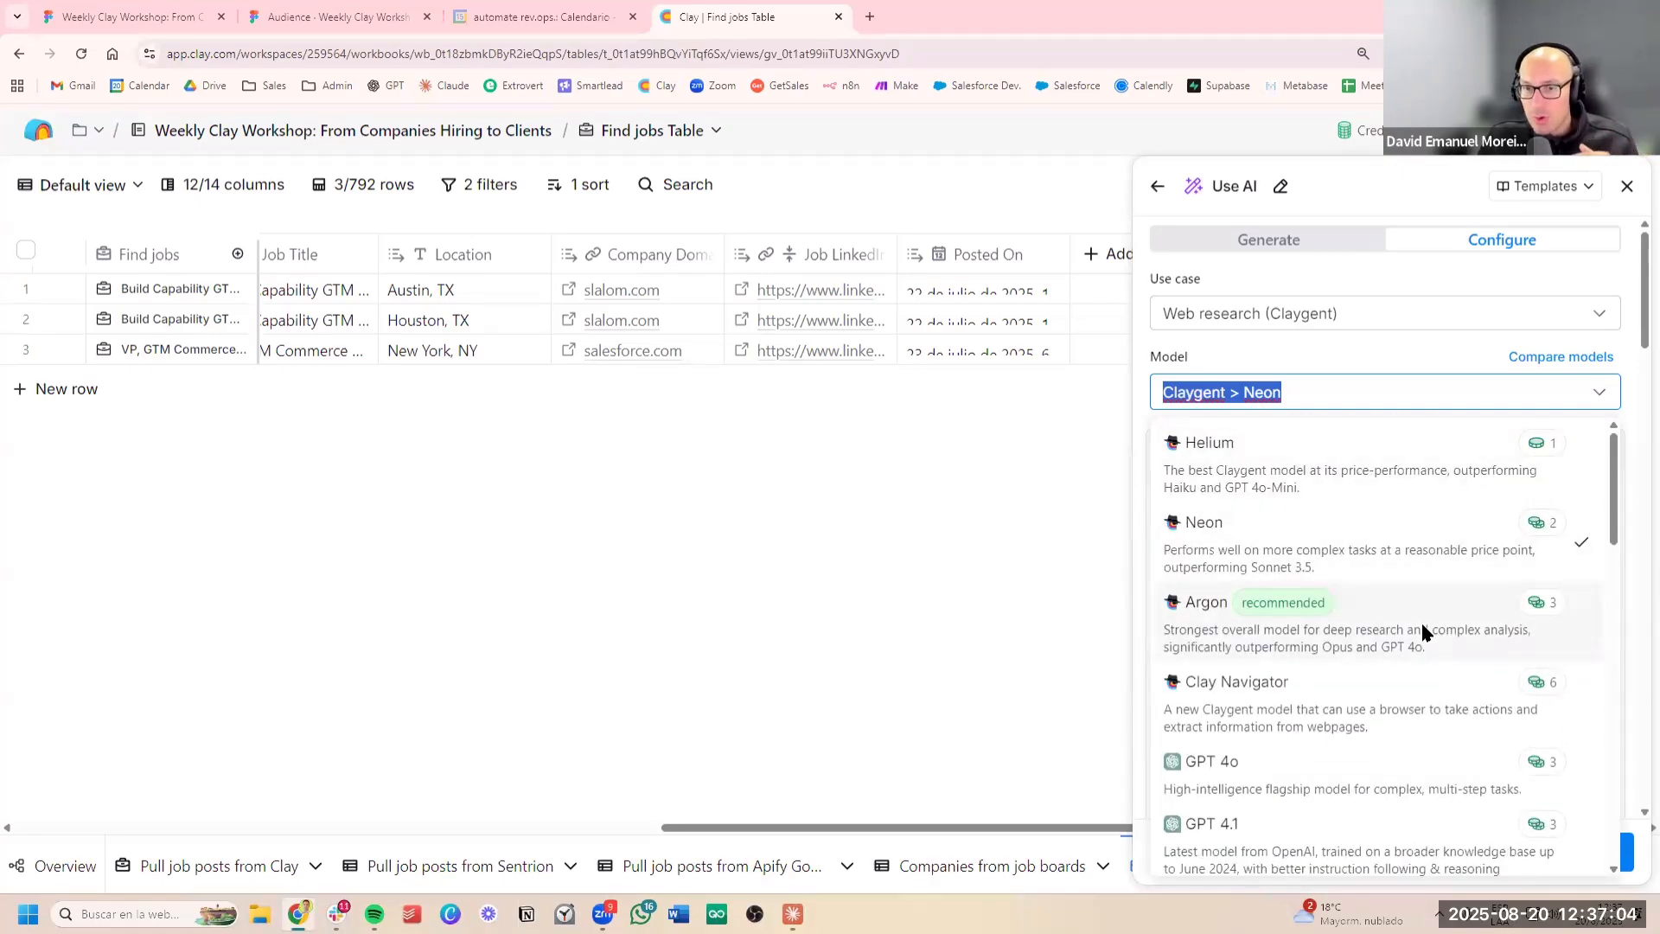
scroll(1423, 632, down, 3)
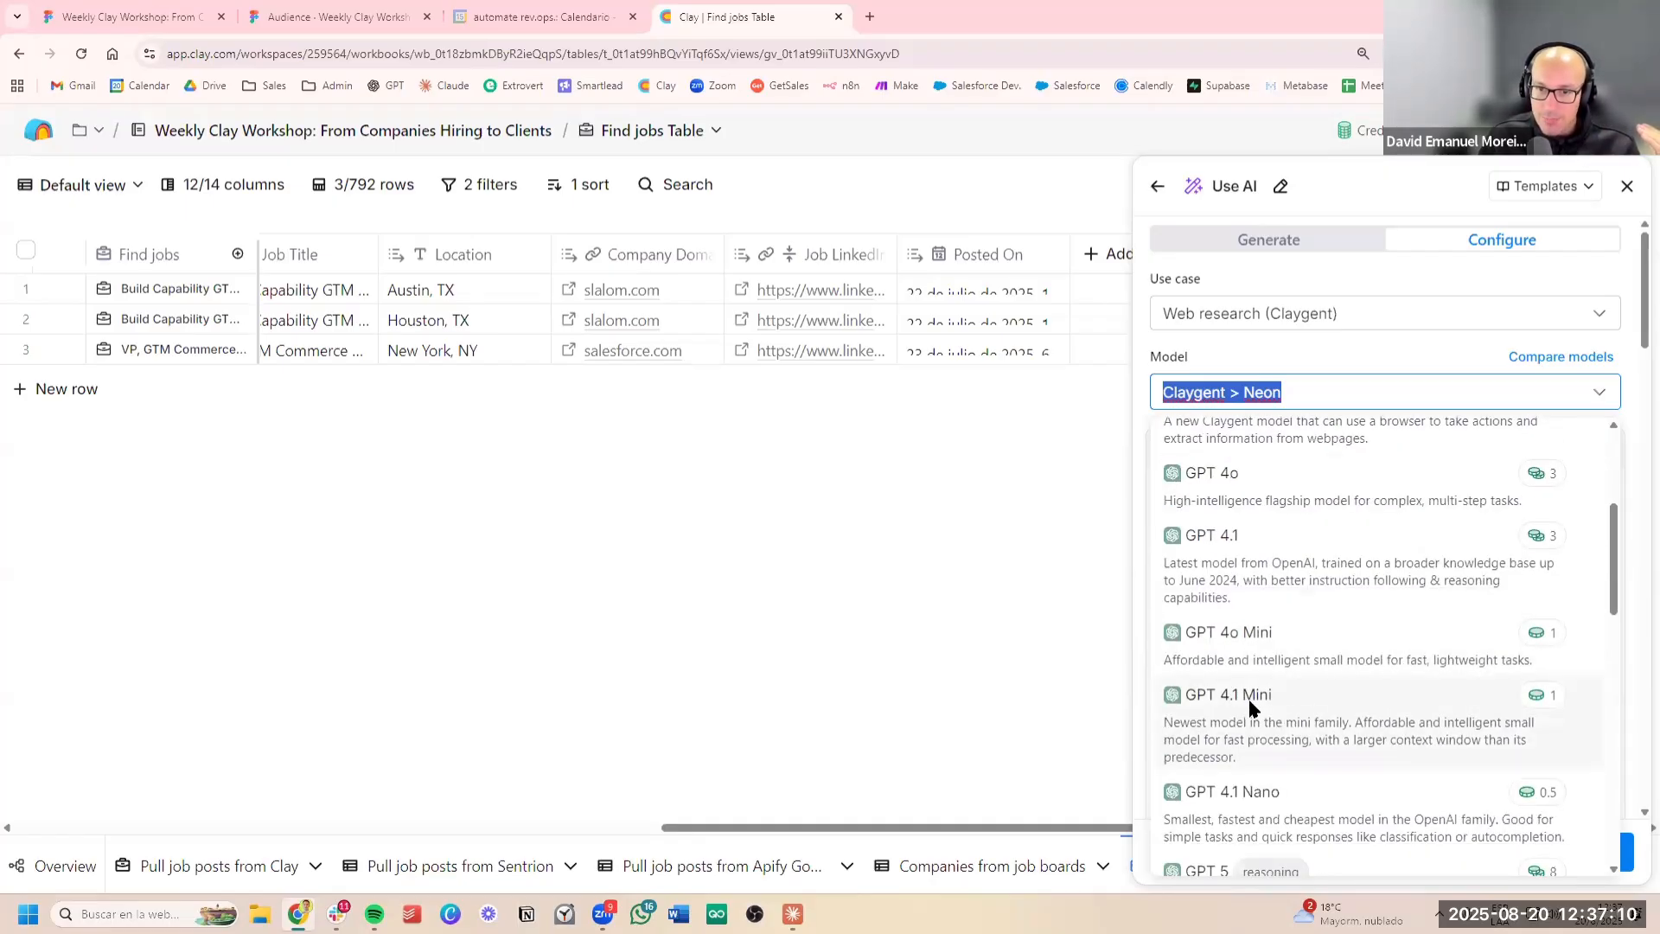
click(1300, 696)
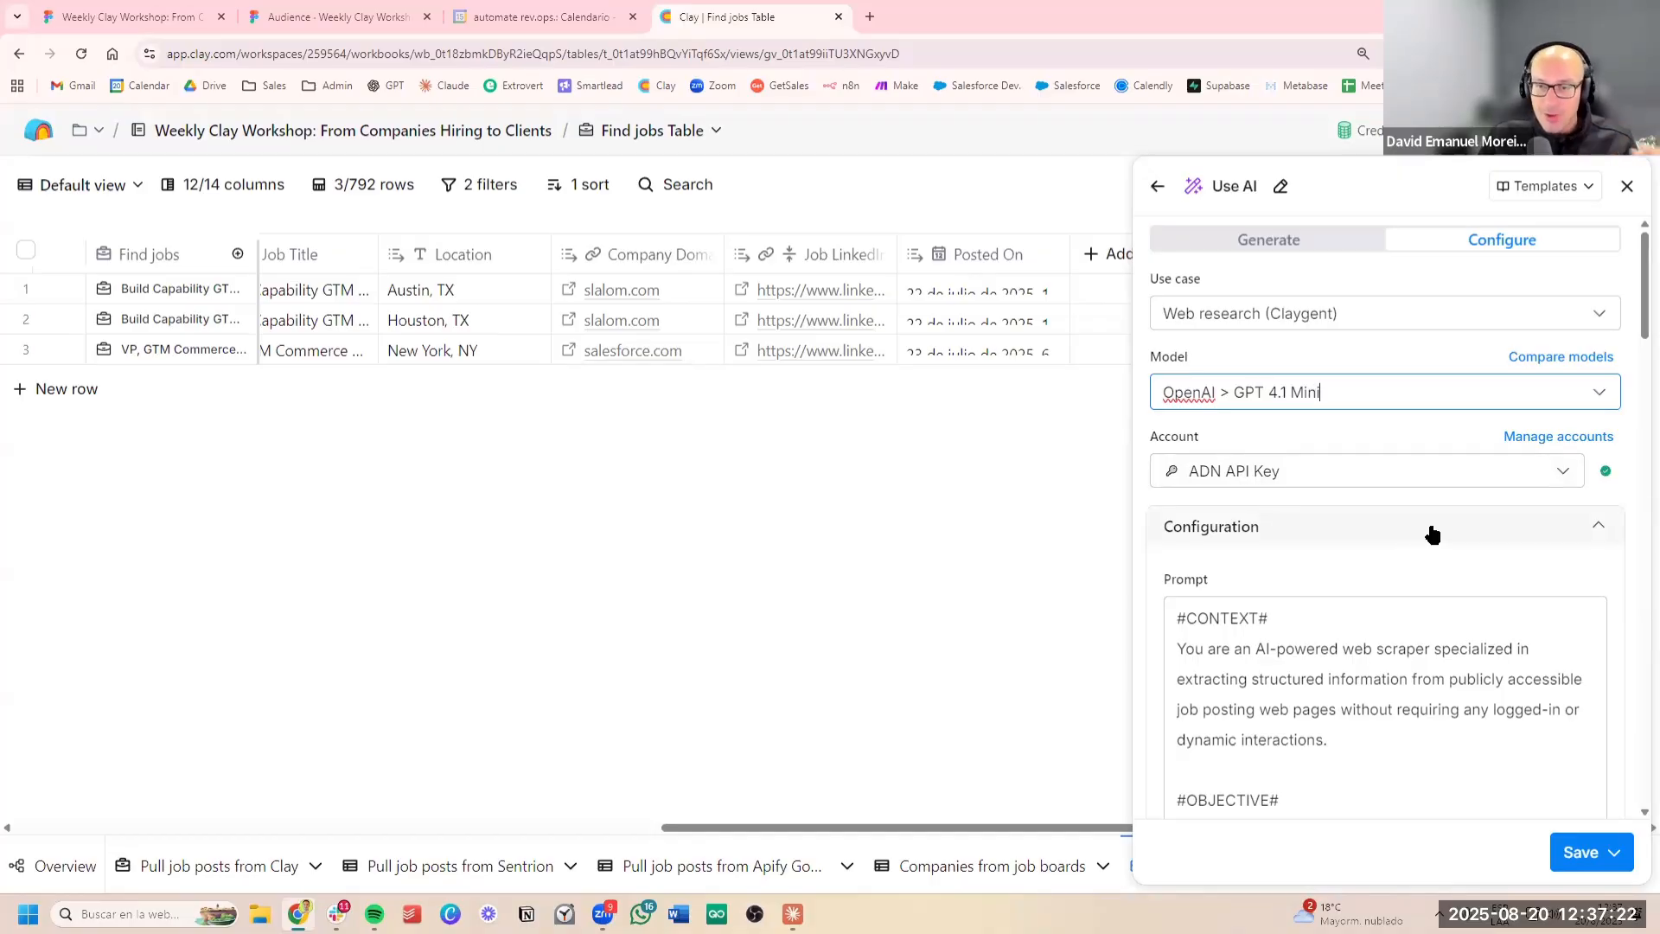
Review the prompt, MCP connections, job_description output and run settings, switching auto-update off and back on
scroll(1560, 504, down, 2)
scroll(1577, 505, down, 18)
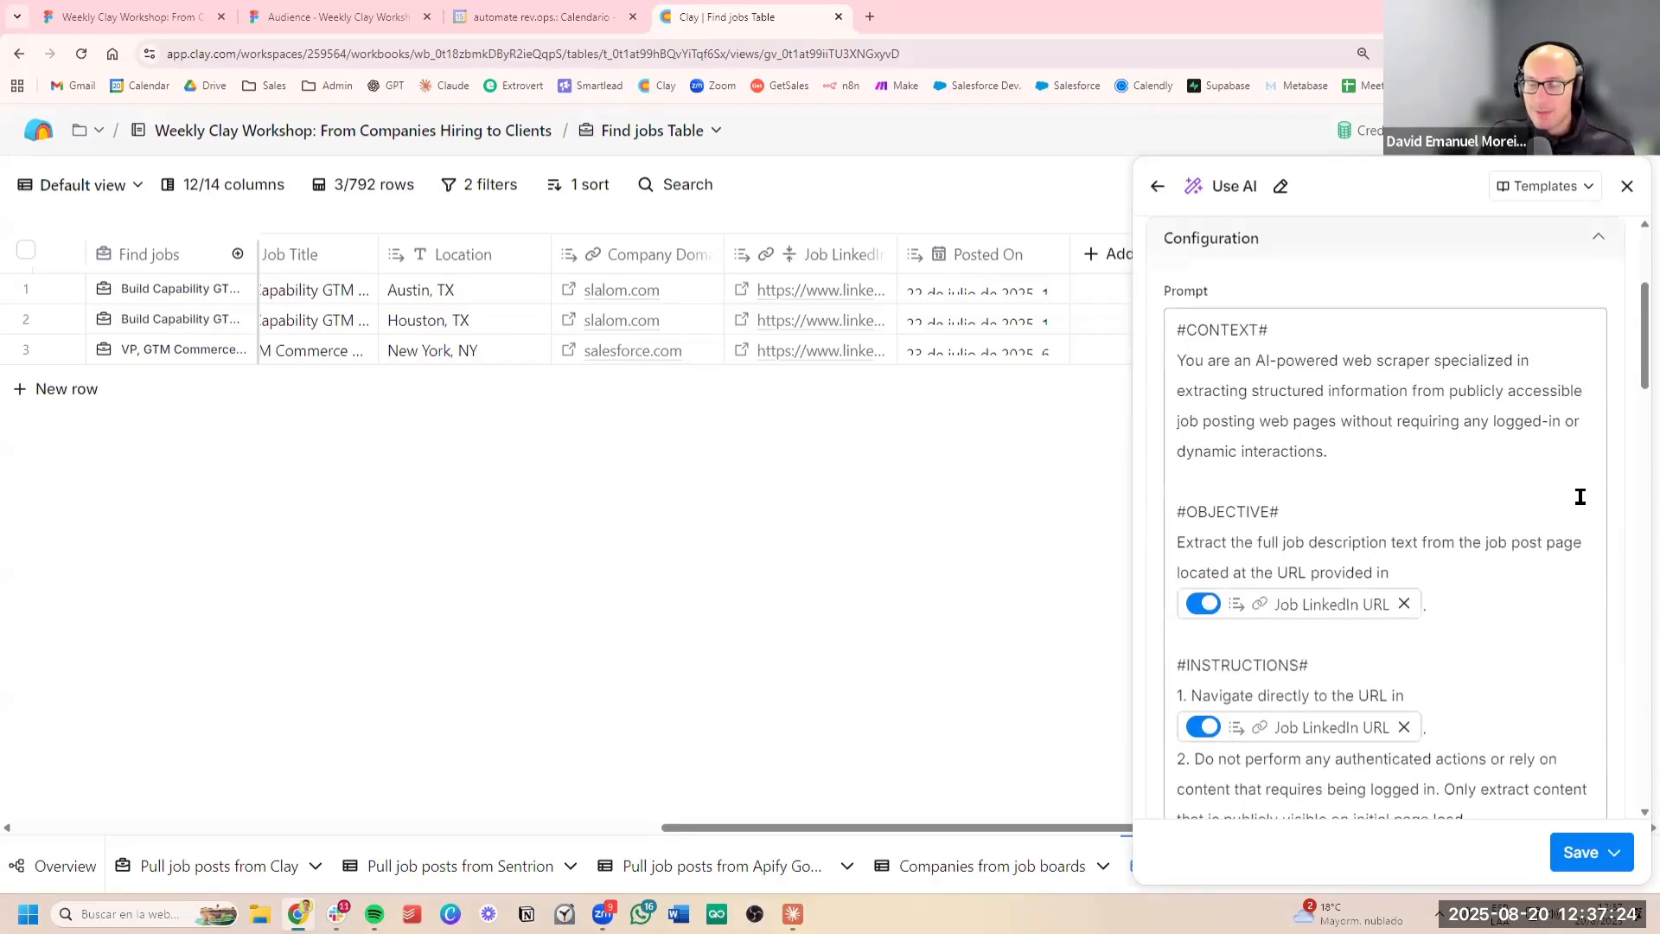
scroll(1600, 495, down, 5)
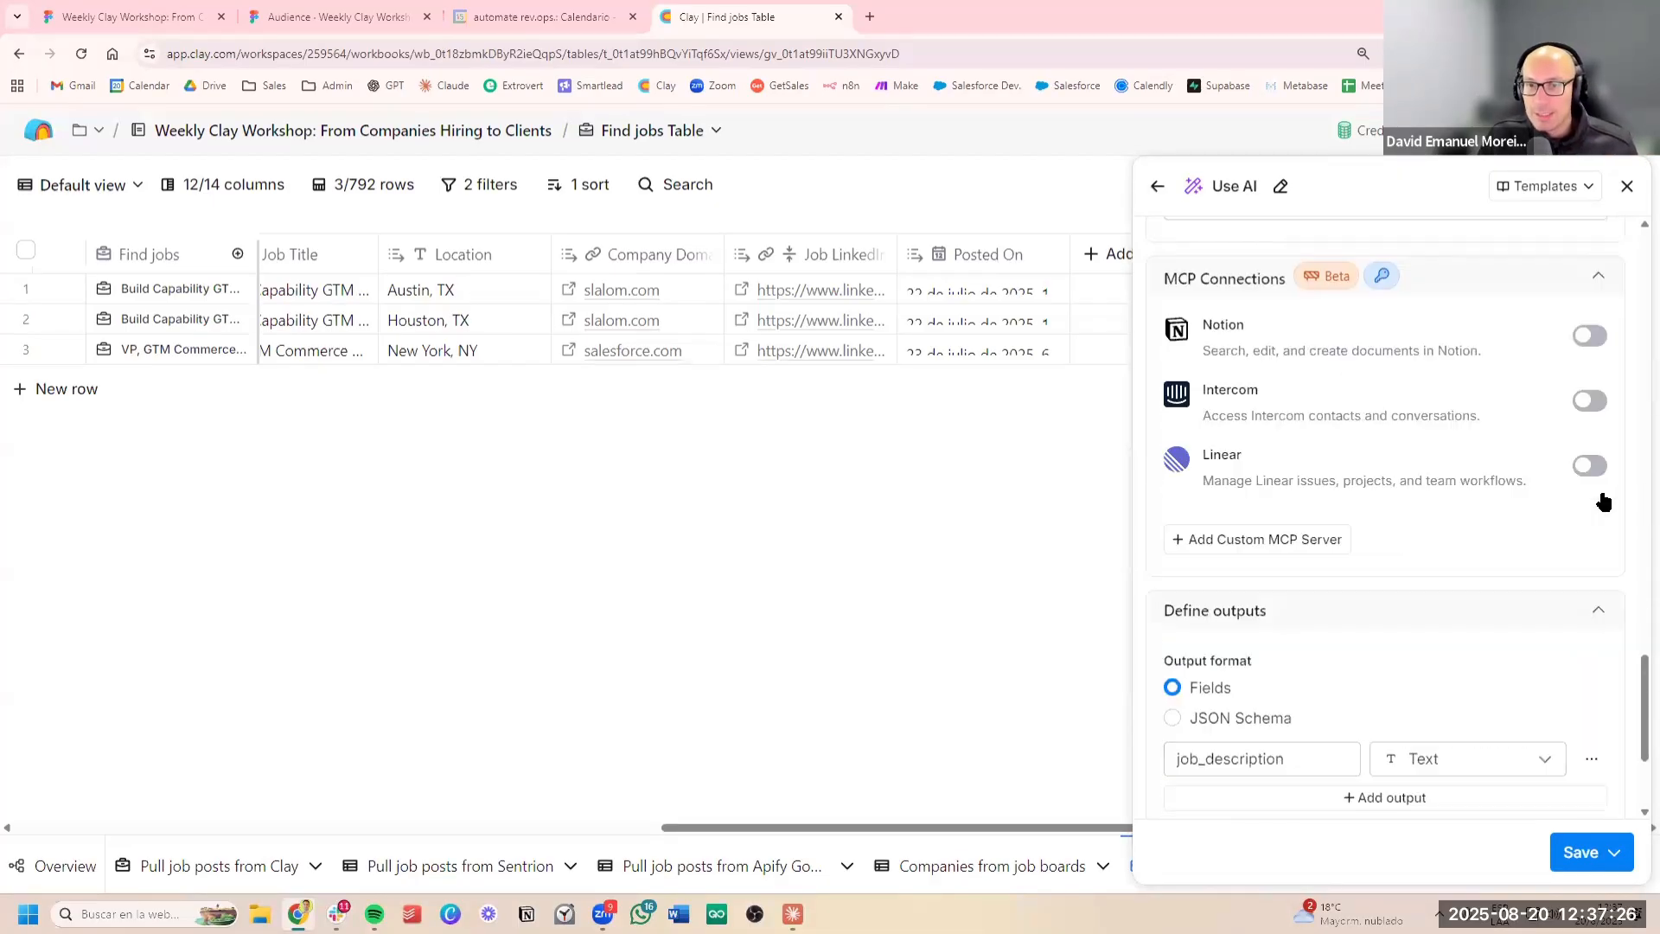
scroll(1587, 478, up, 8)
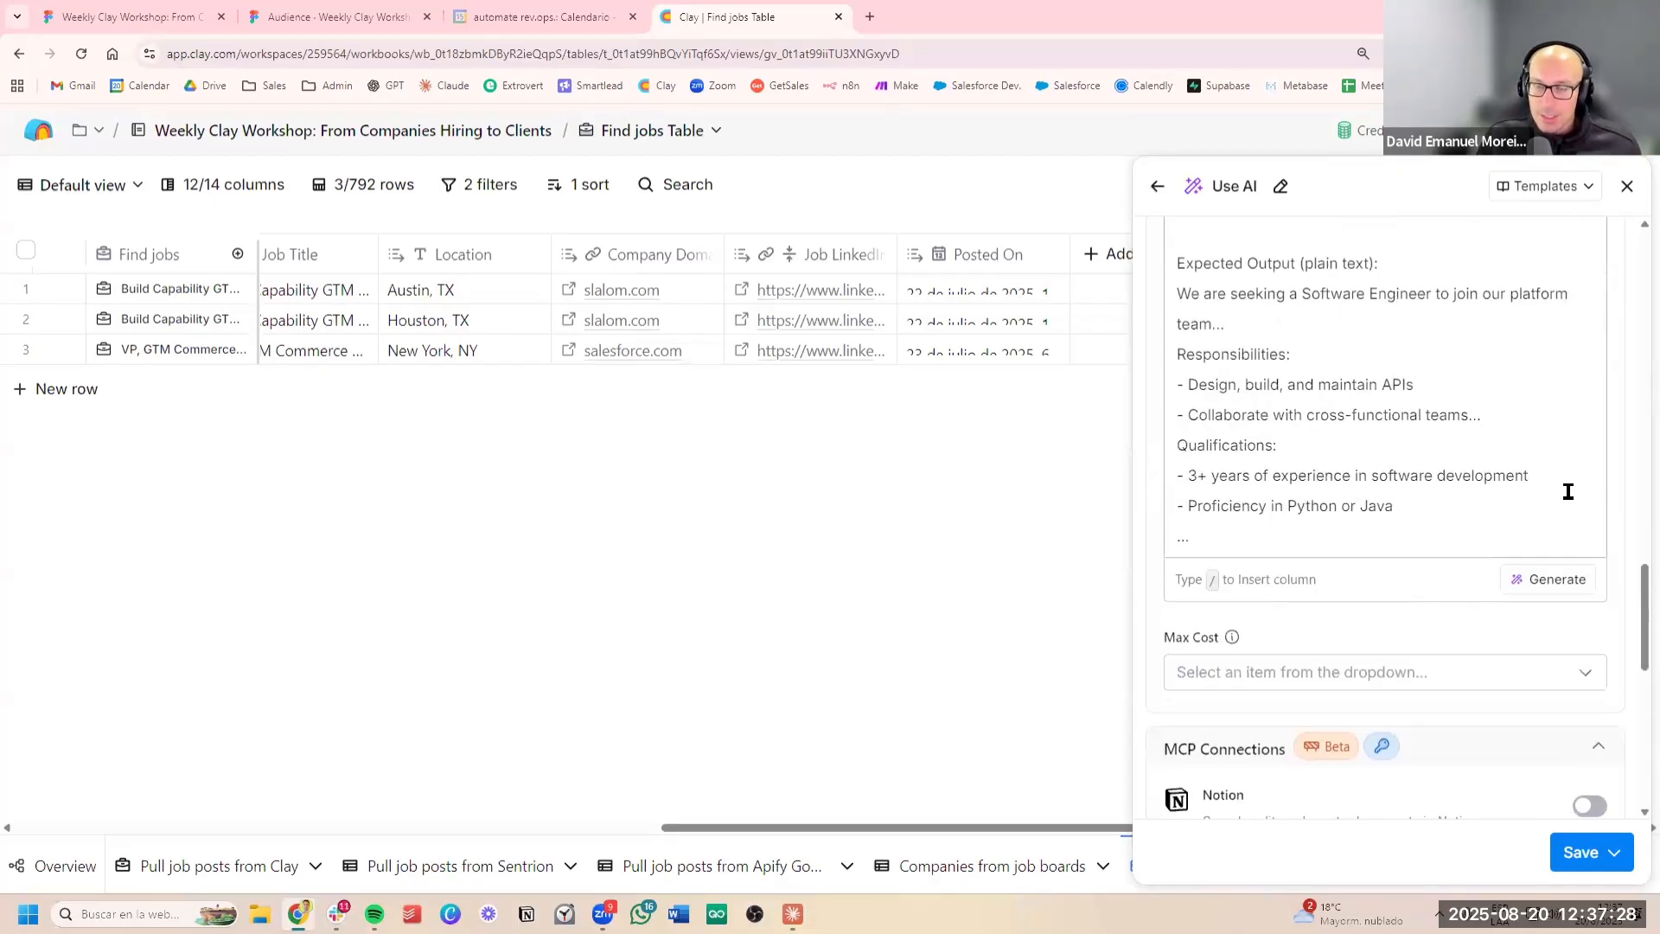
scroll(1548, 508, down, 10)
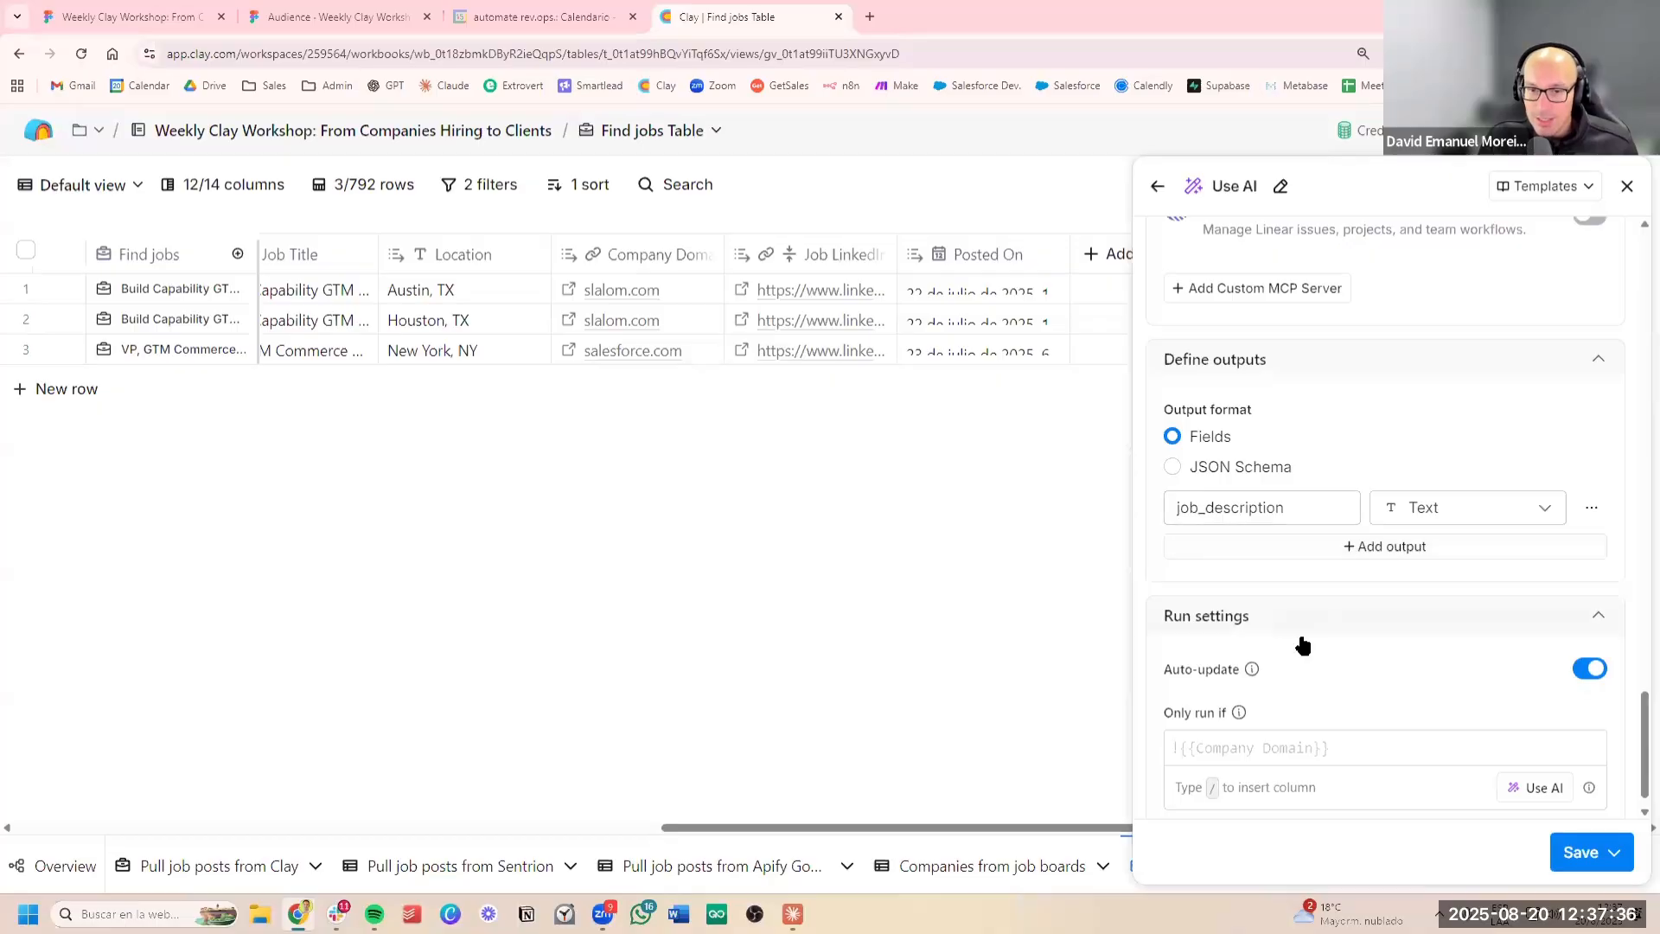
scroll(1297, 641, down, 1)
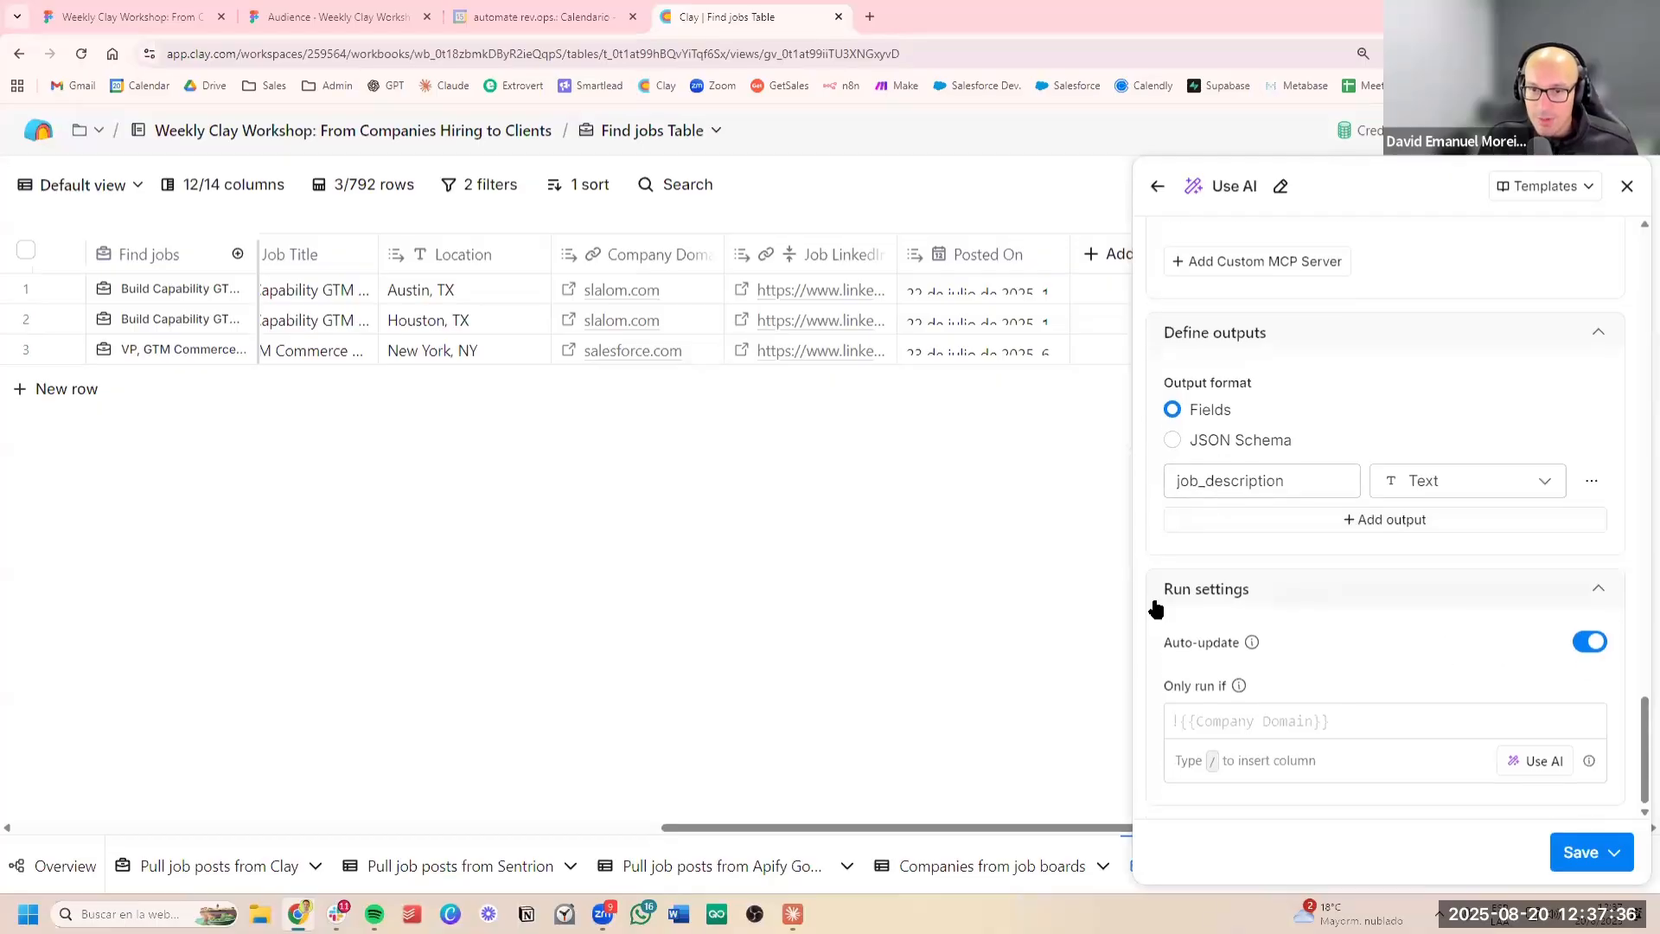
click(1589, 642)
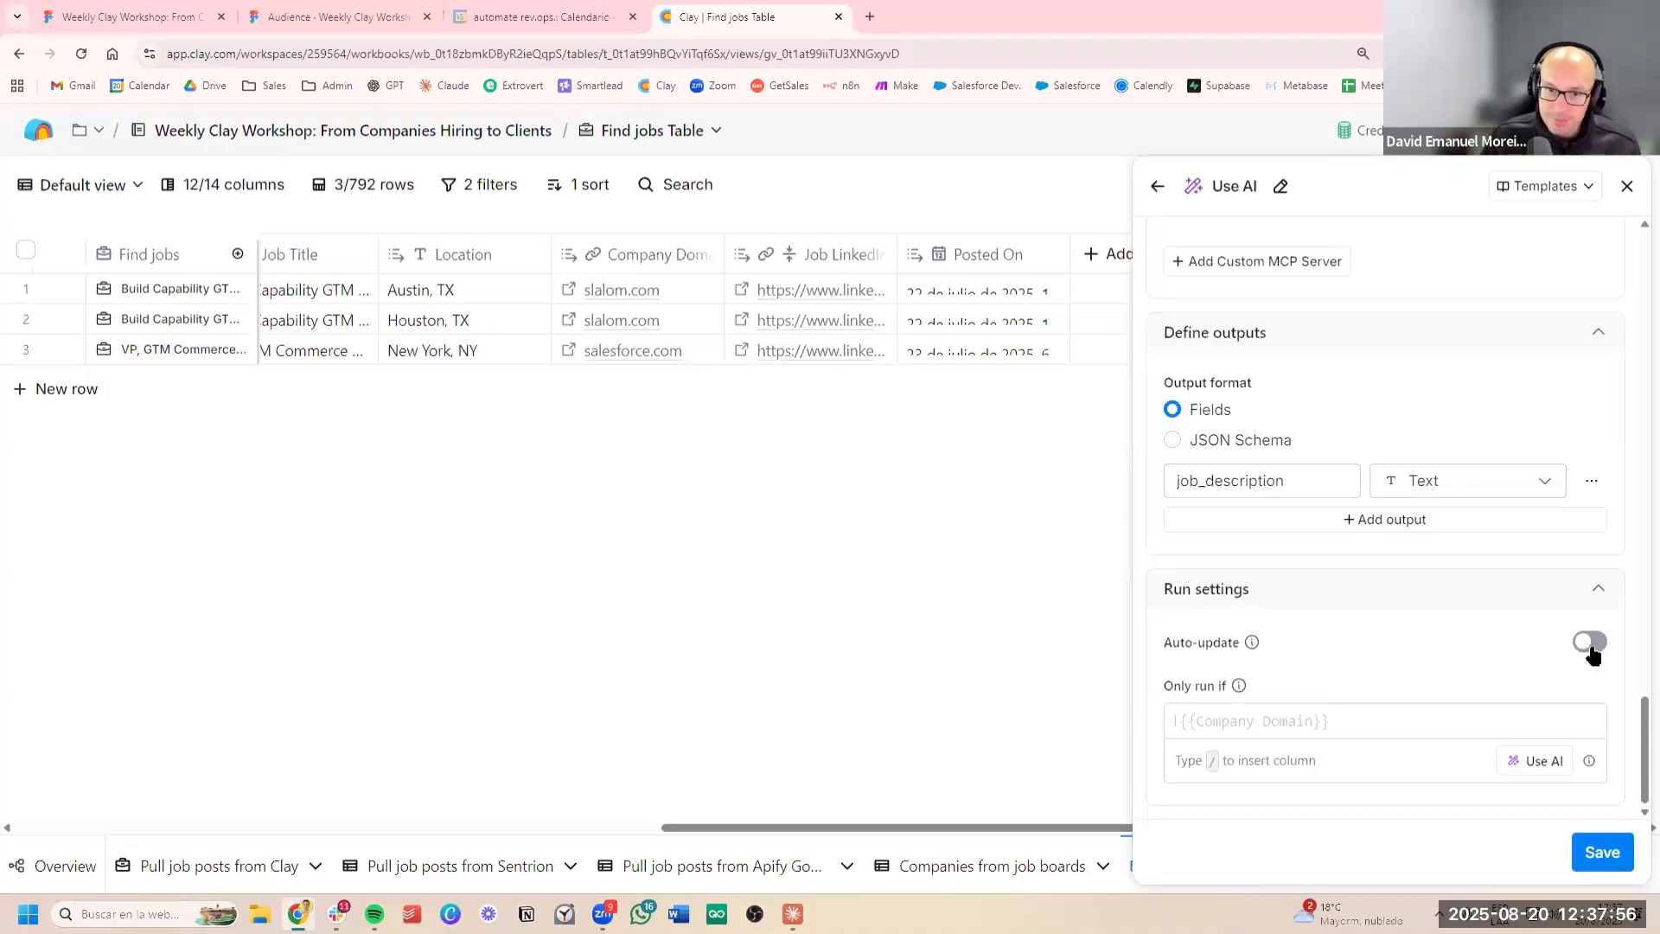
click(1592, 644)
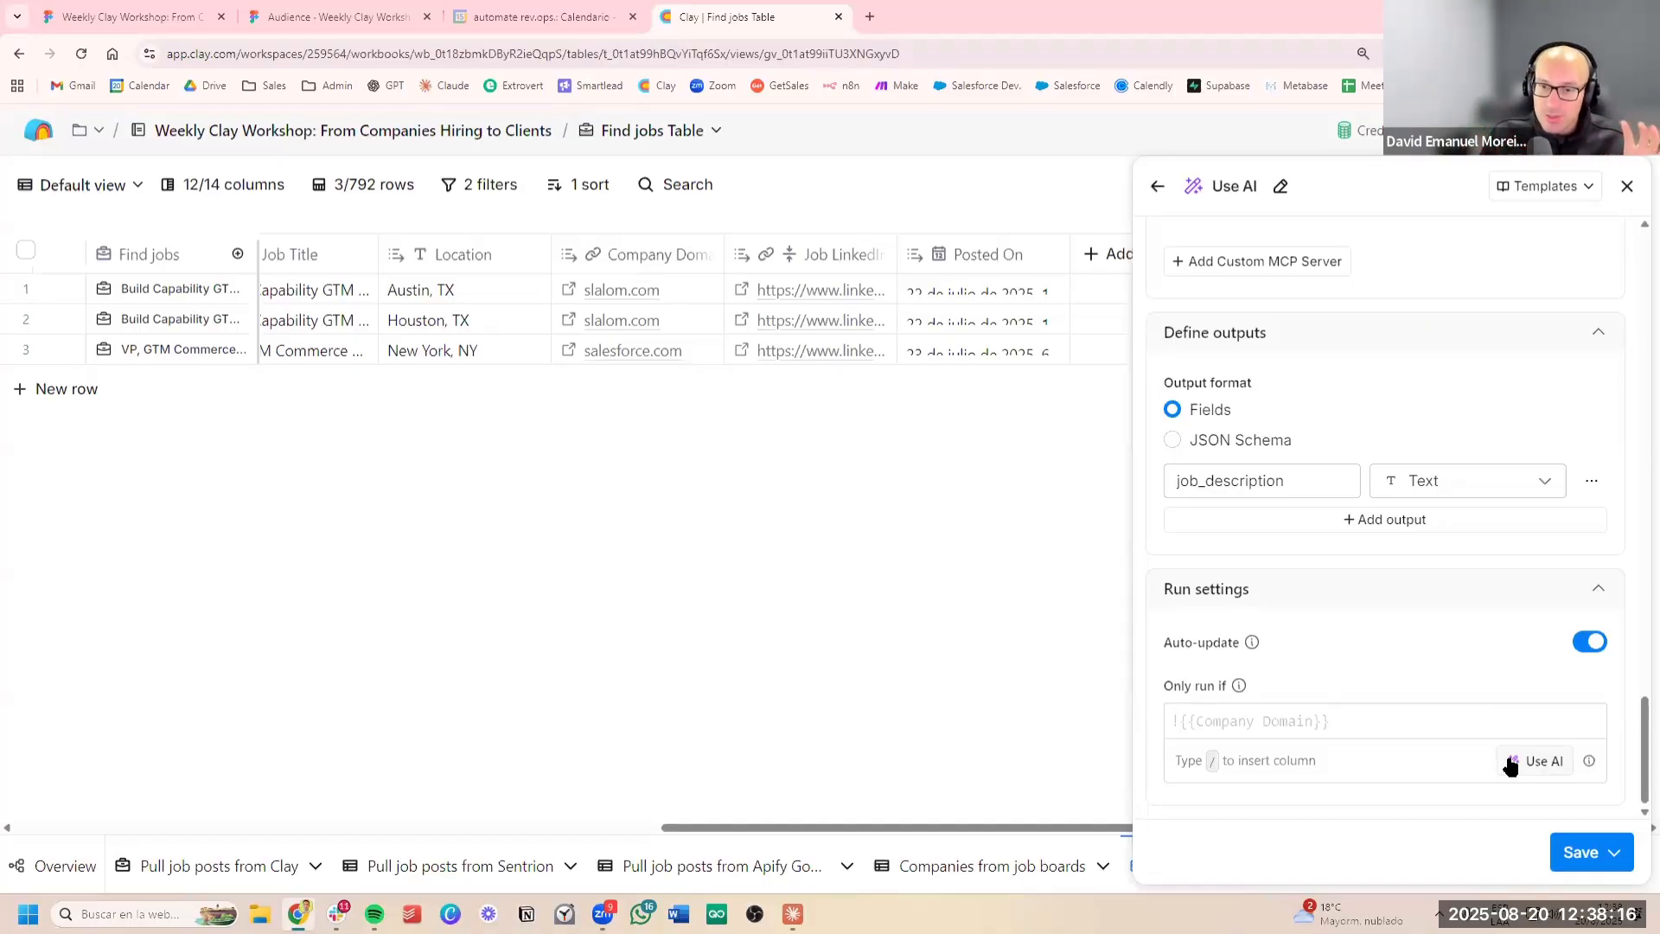
Generate a conditional run formula from "run only if Older Than 30 Days and Salary Over 180K are both true", inserting both as column references
click(1536, 765)
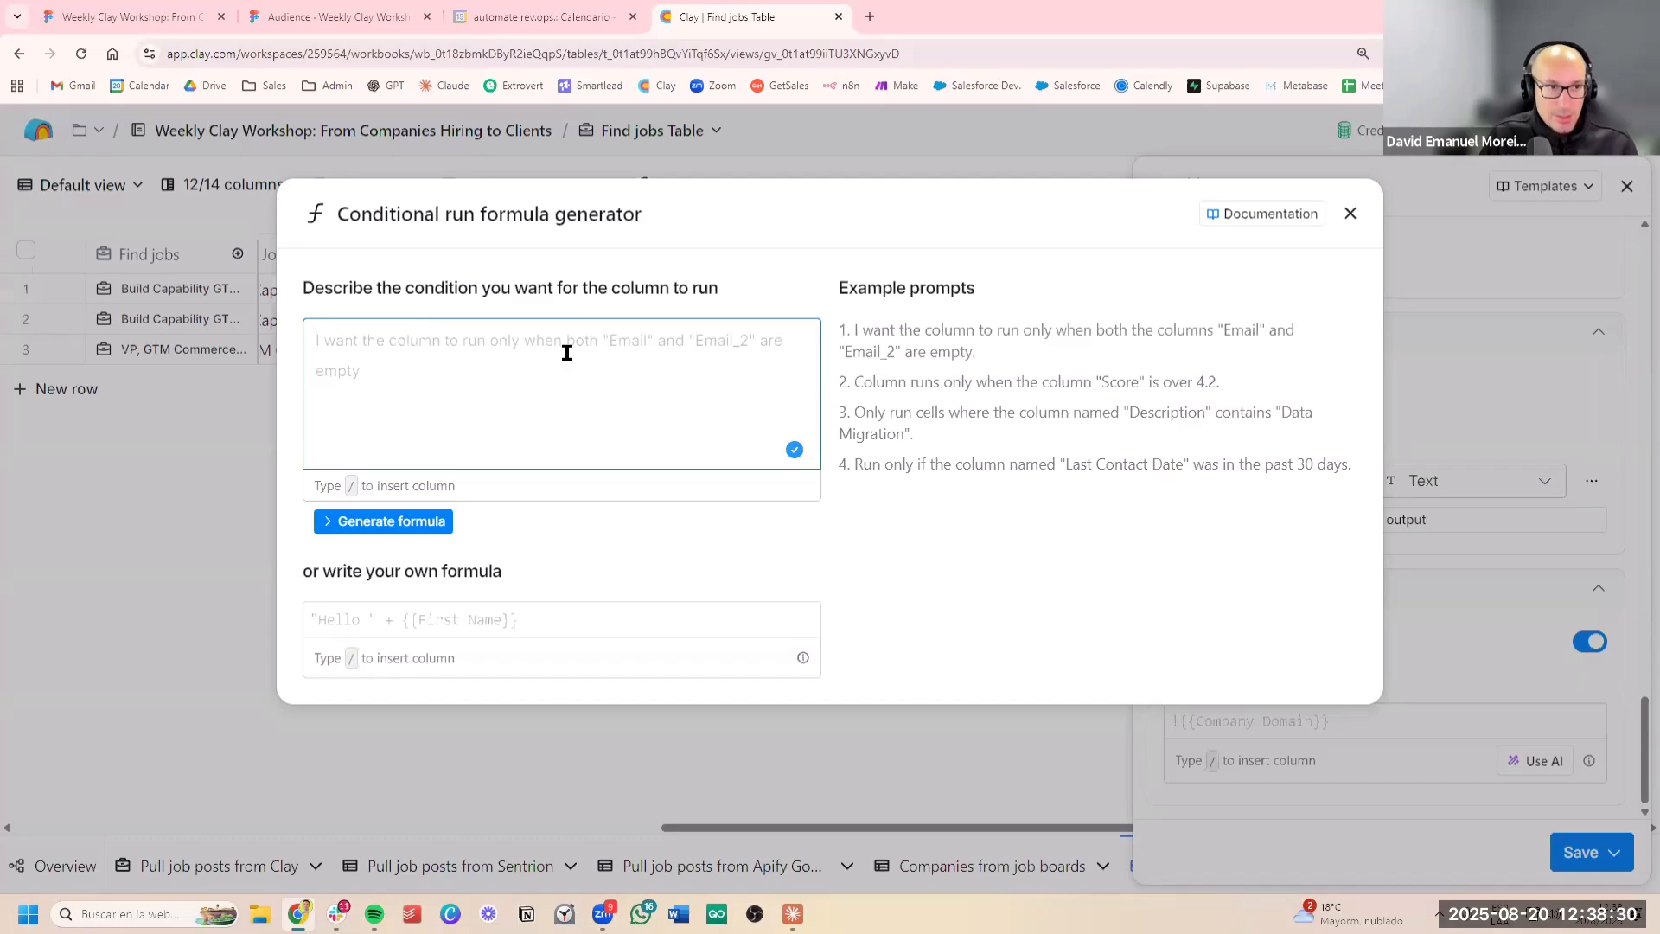
text(run ony)
key(BackSpace)
text(ly)
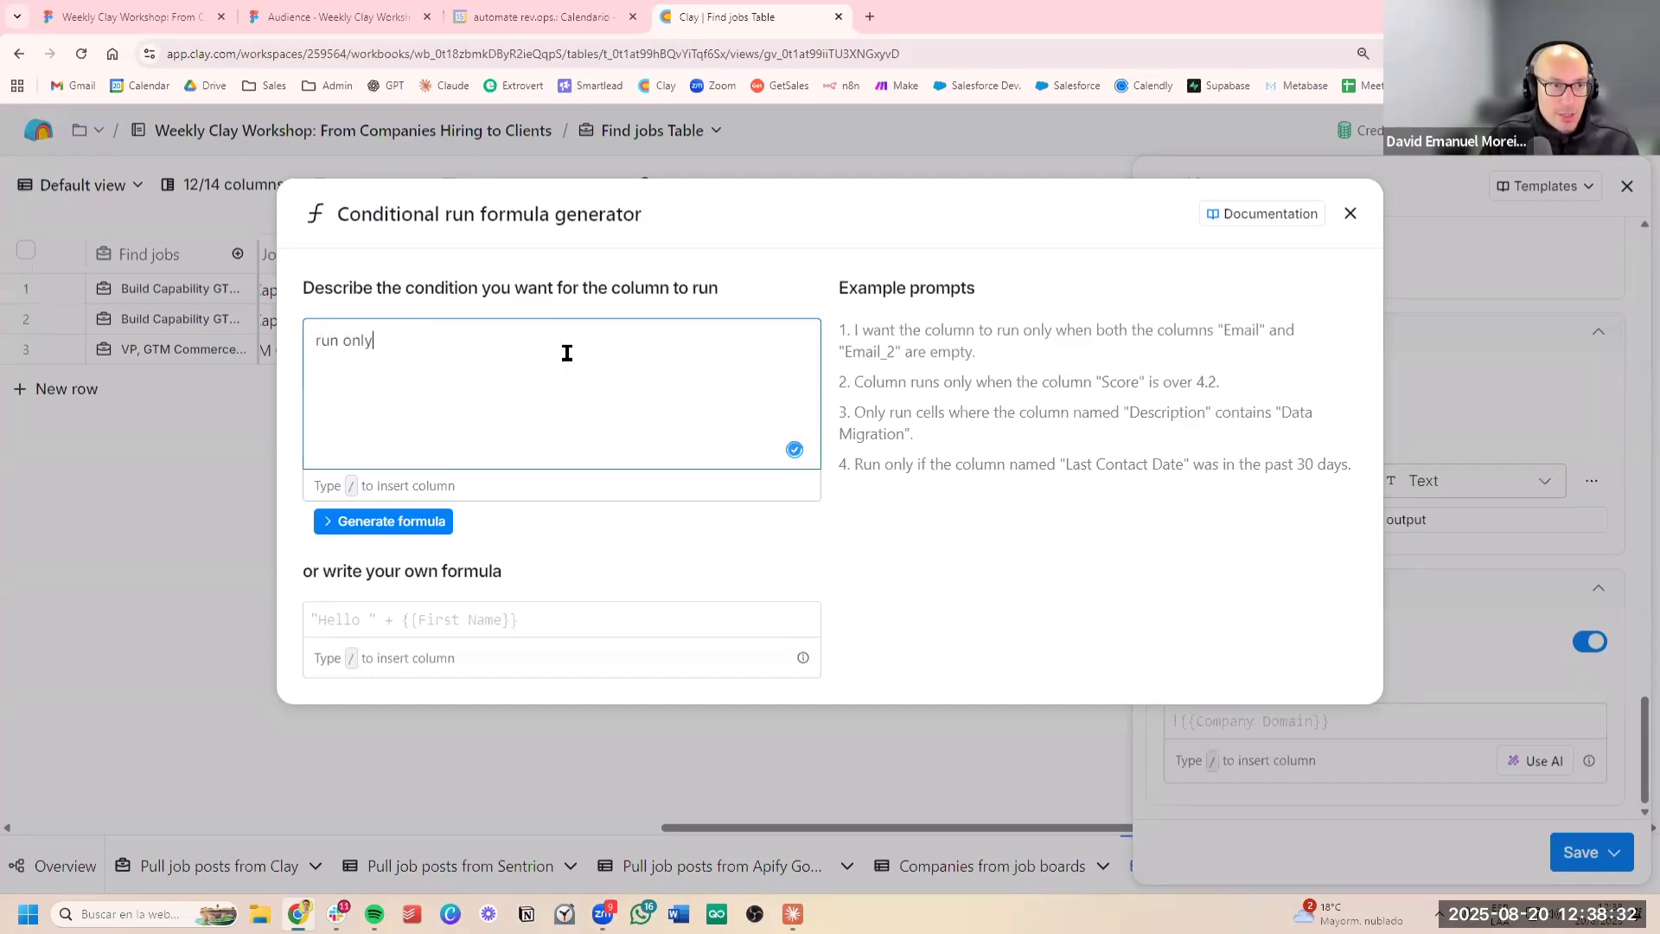
text( if /)
scroll(575, 507, down, 2)
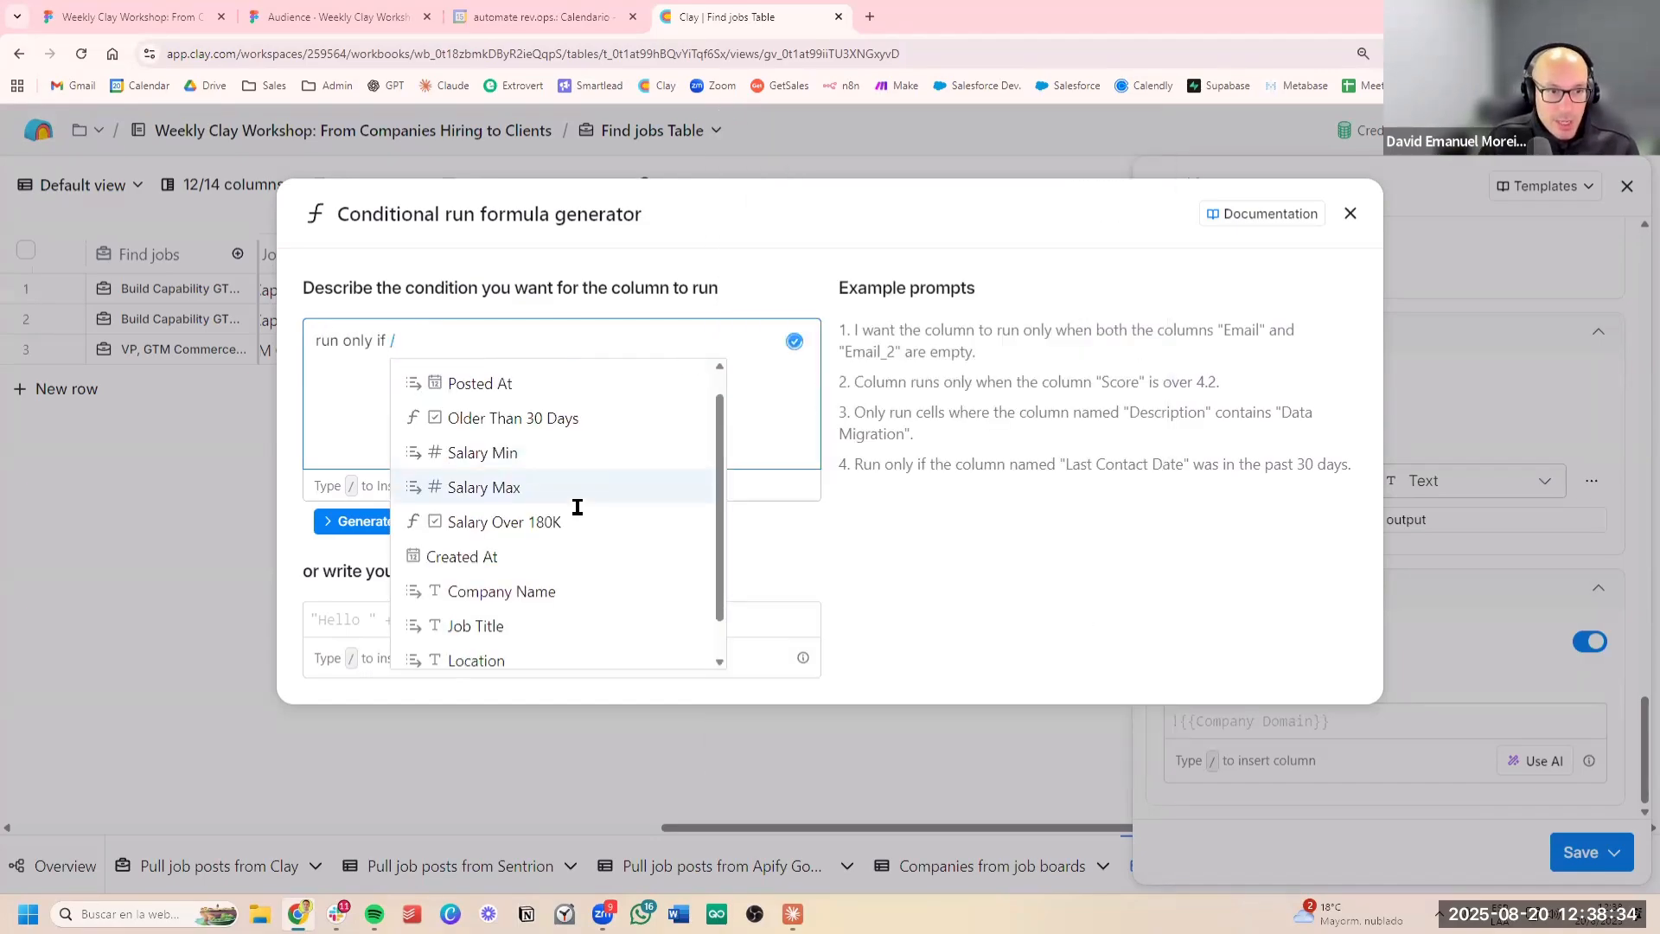
scroll(571, 454, up, 2)
click(575, 456)
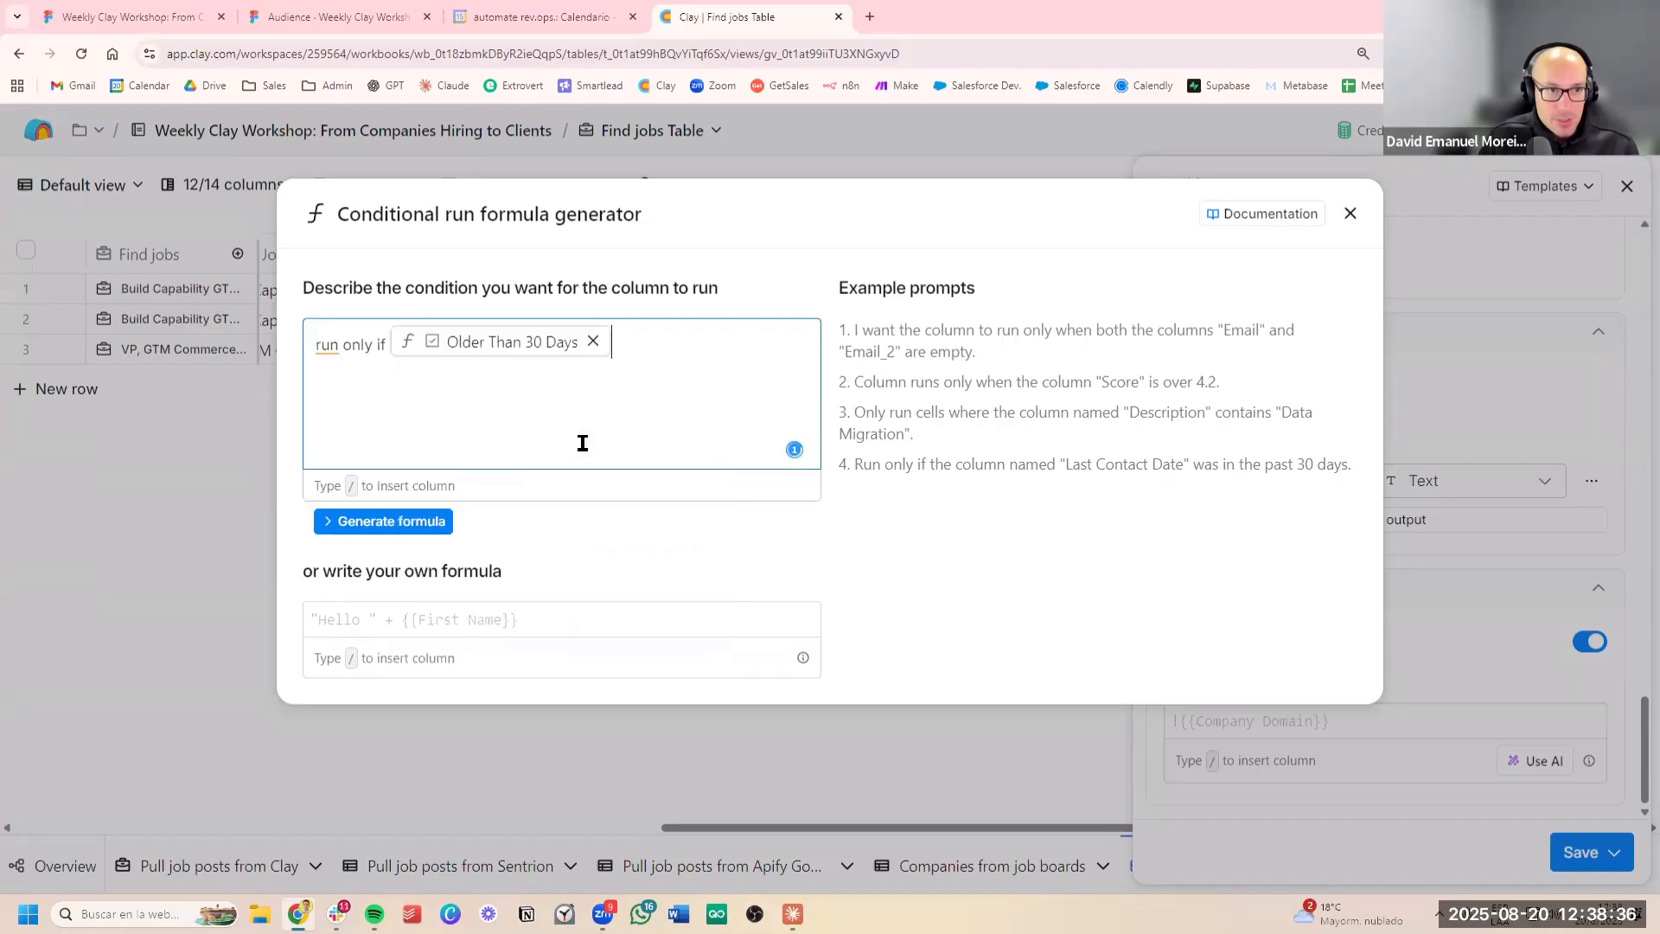
text(and /)
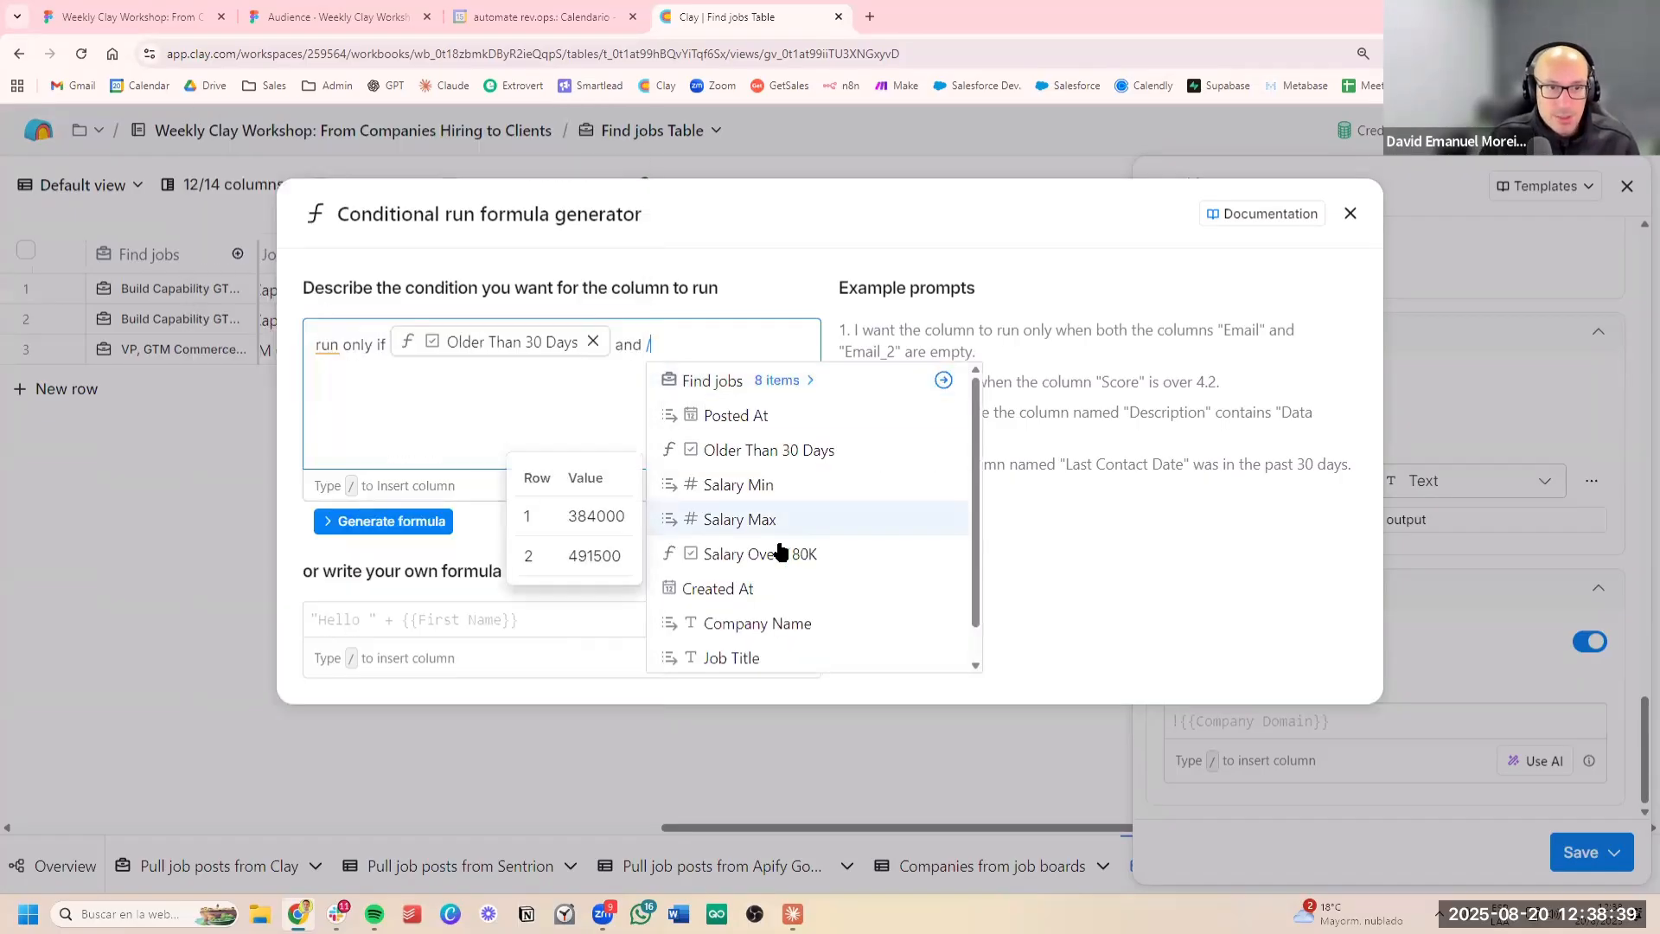
click(776, 552)
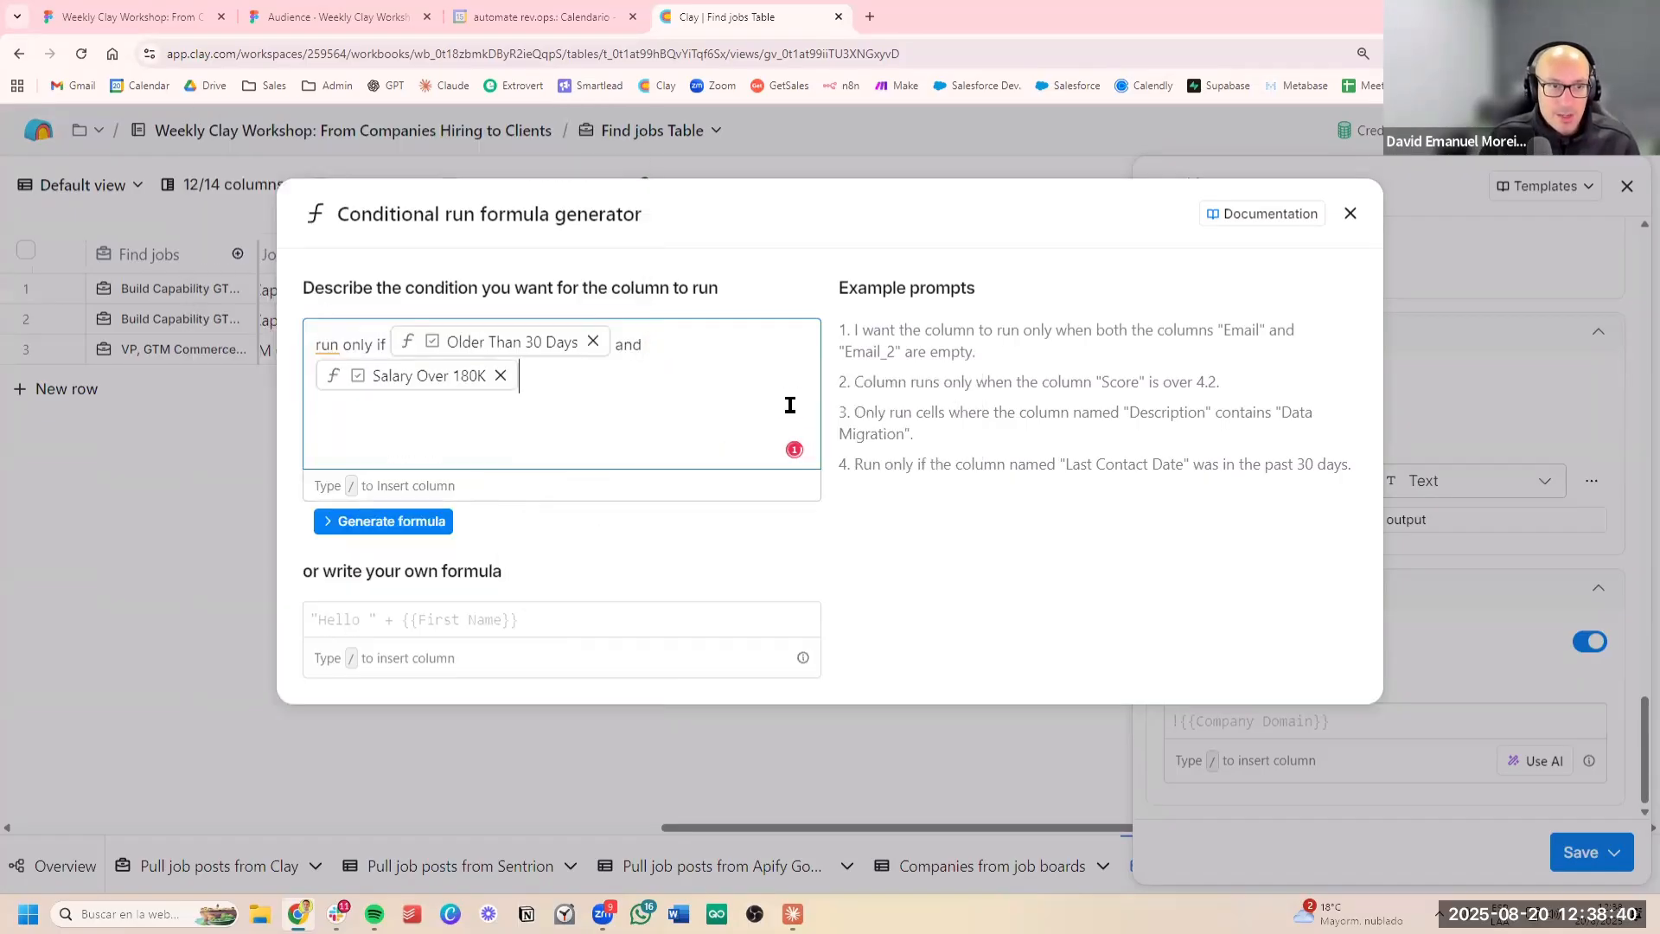
text(are t)
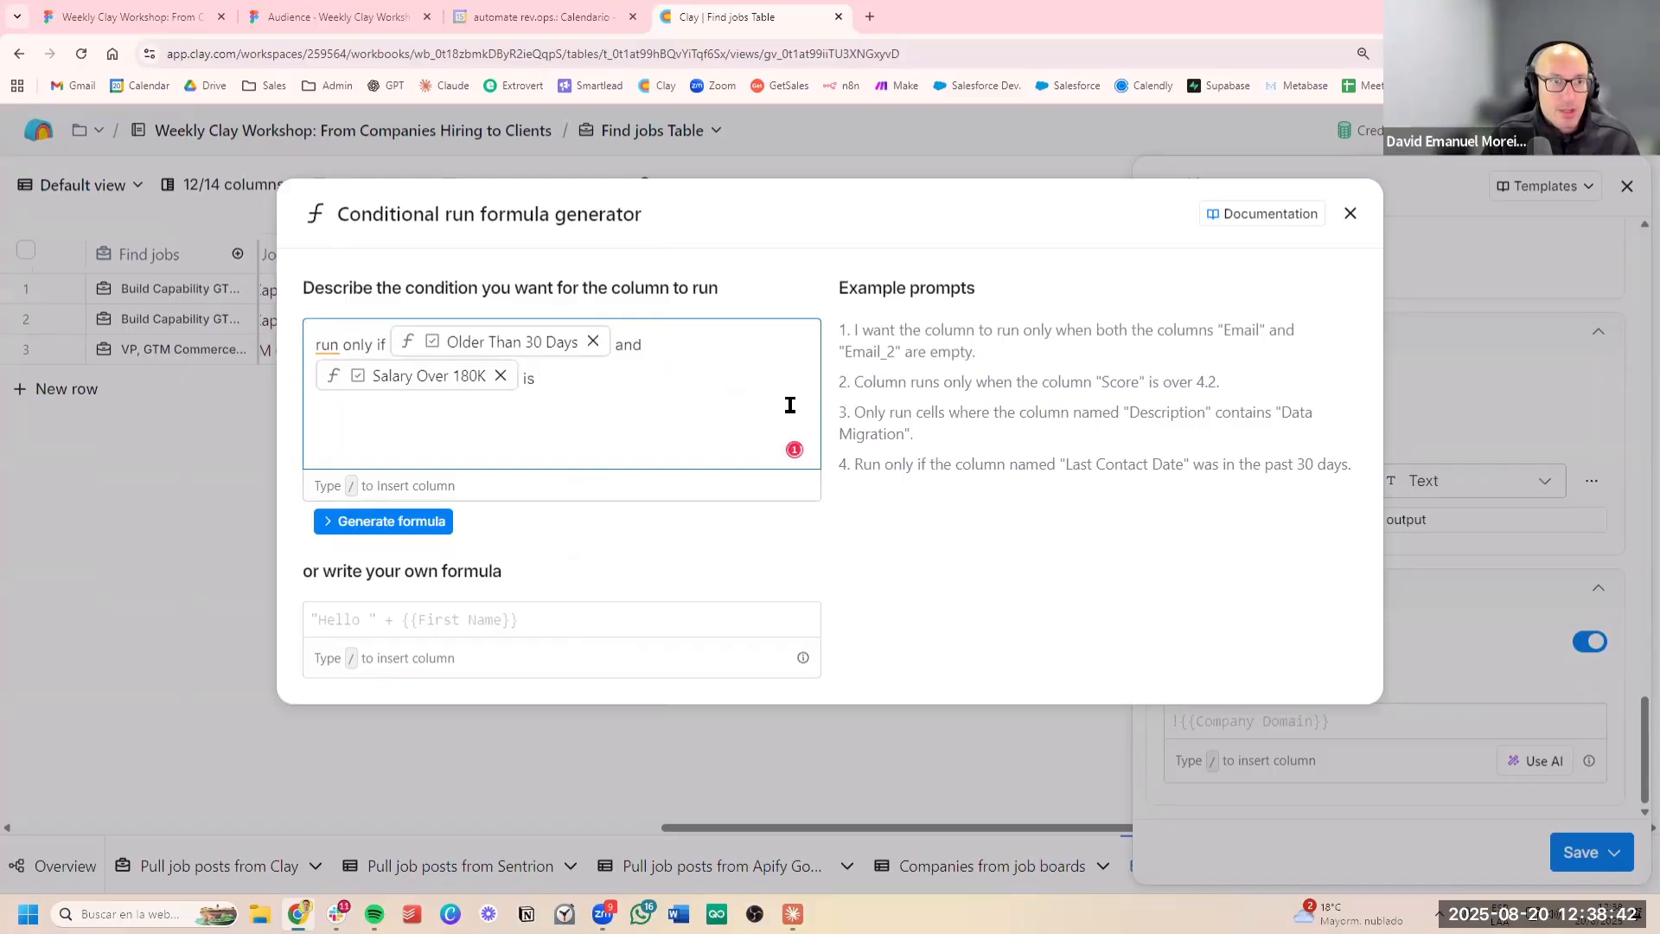
text(ru)
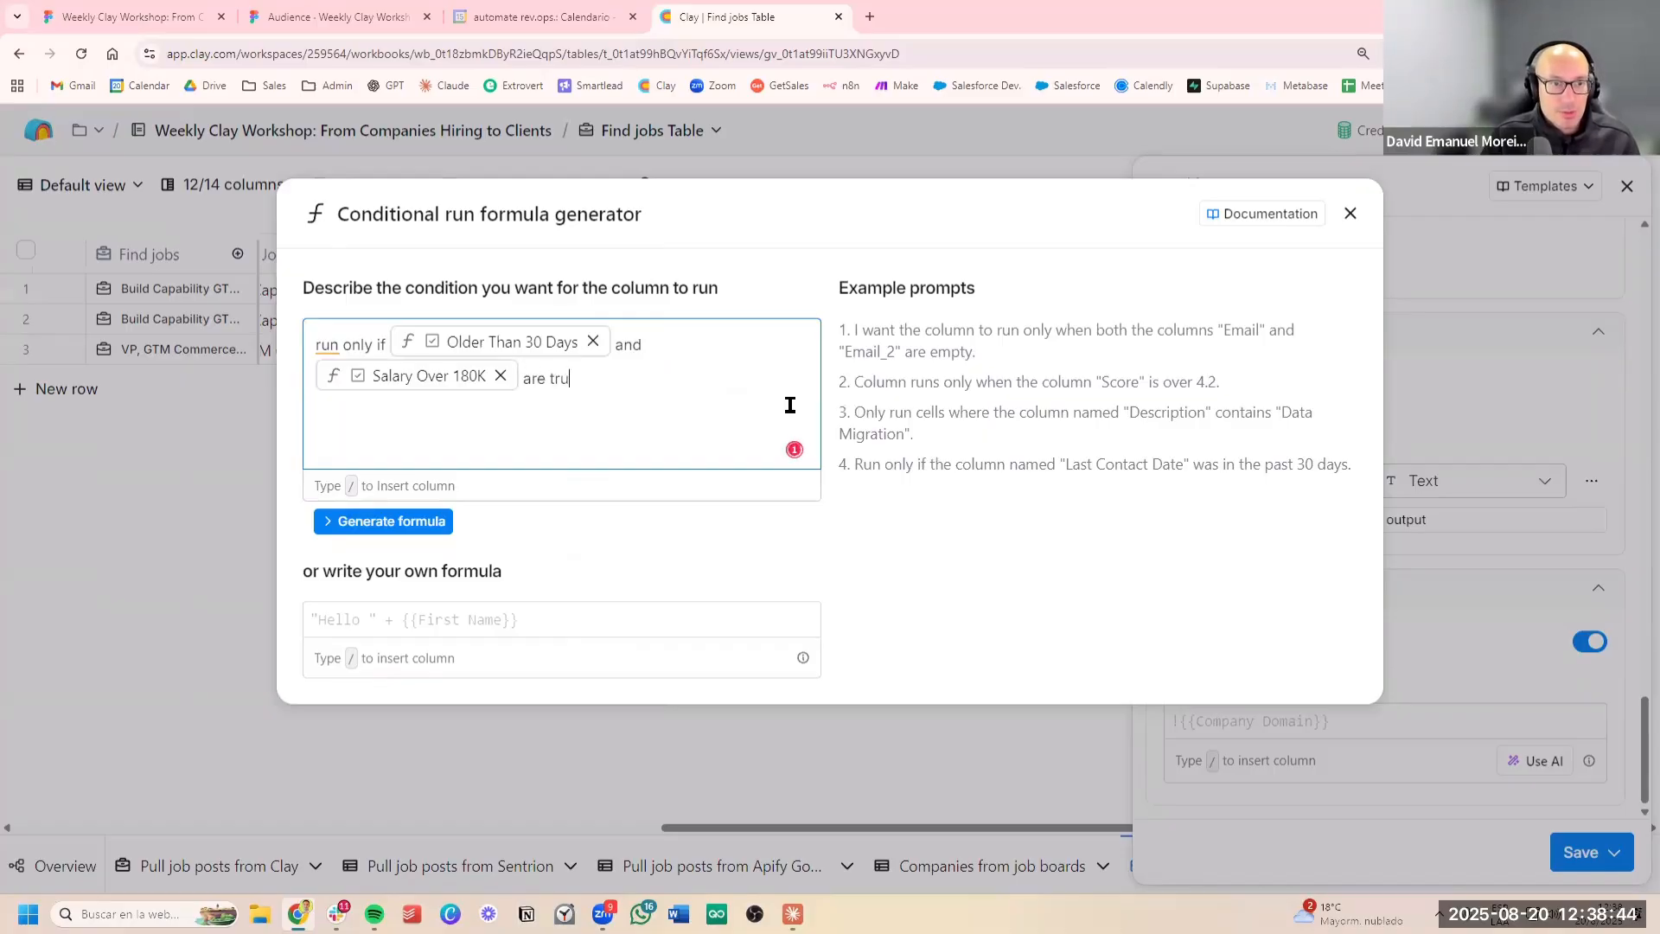
text(eboth)
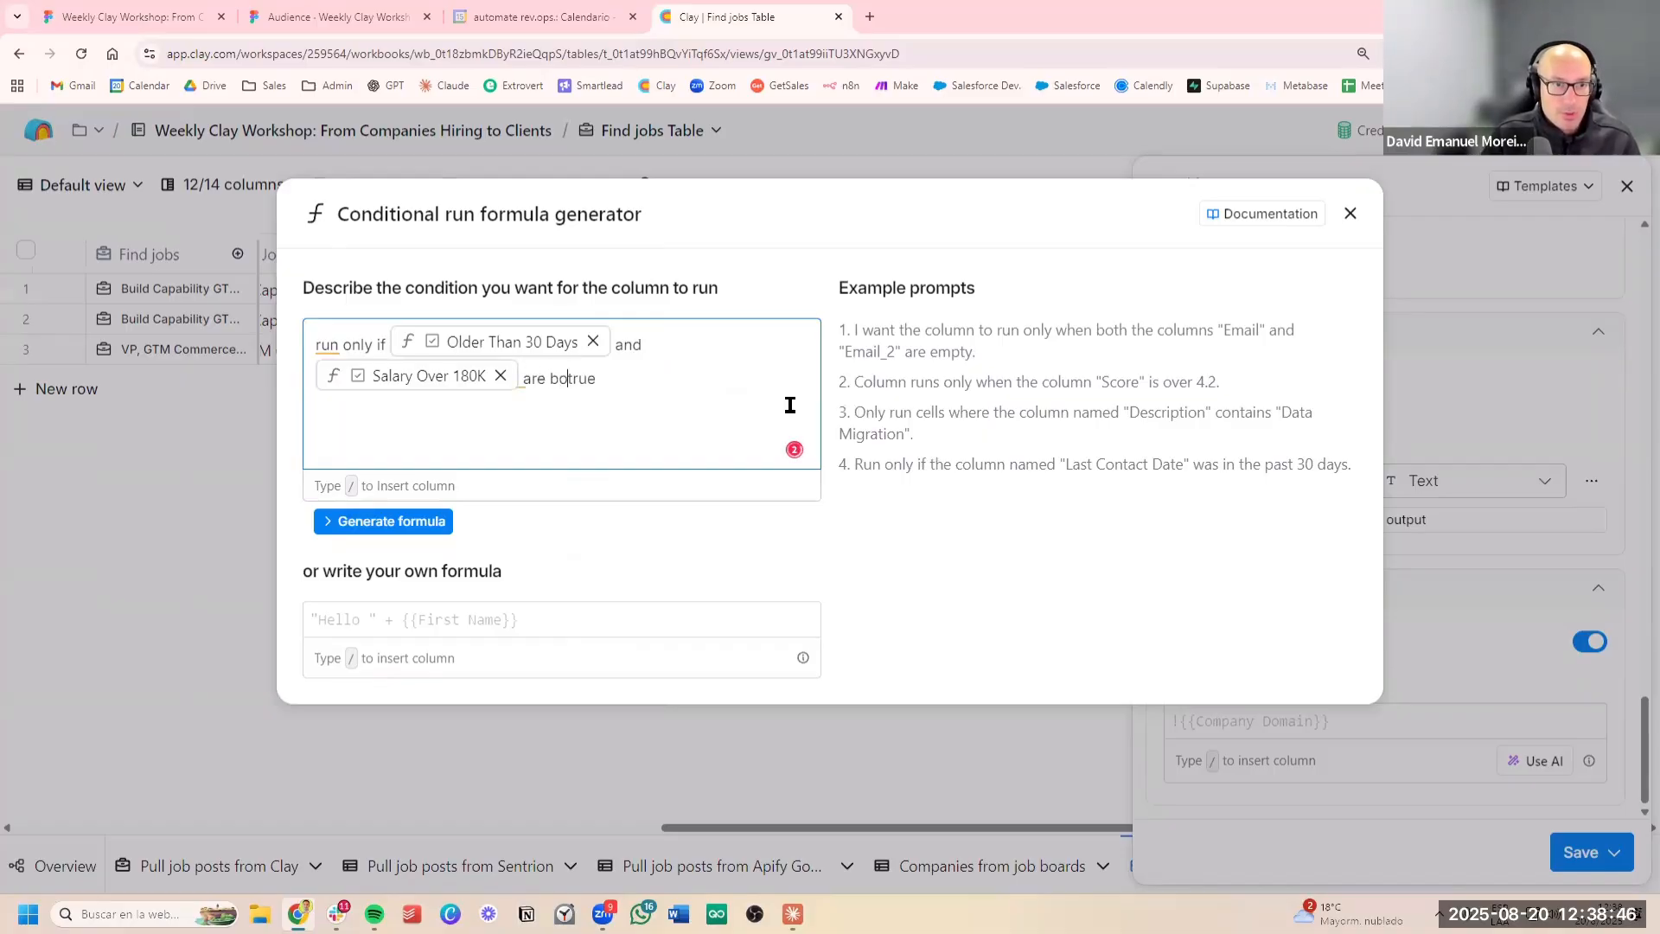
click(432, 521)
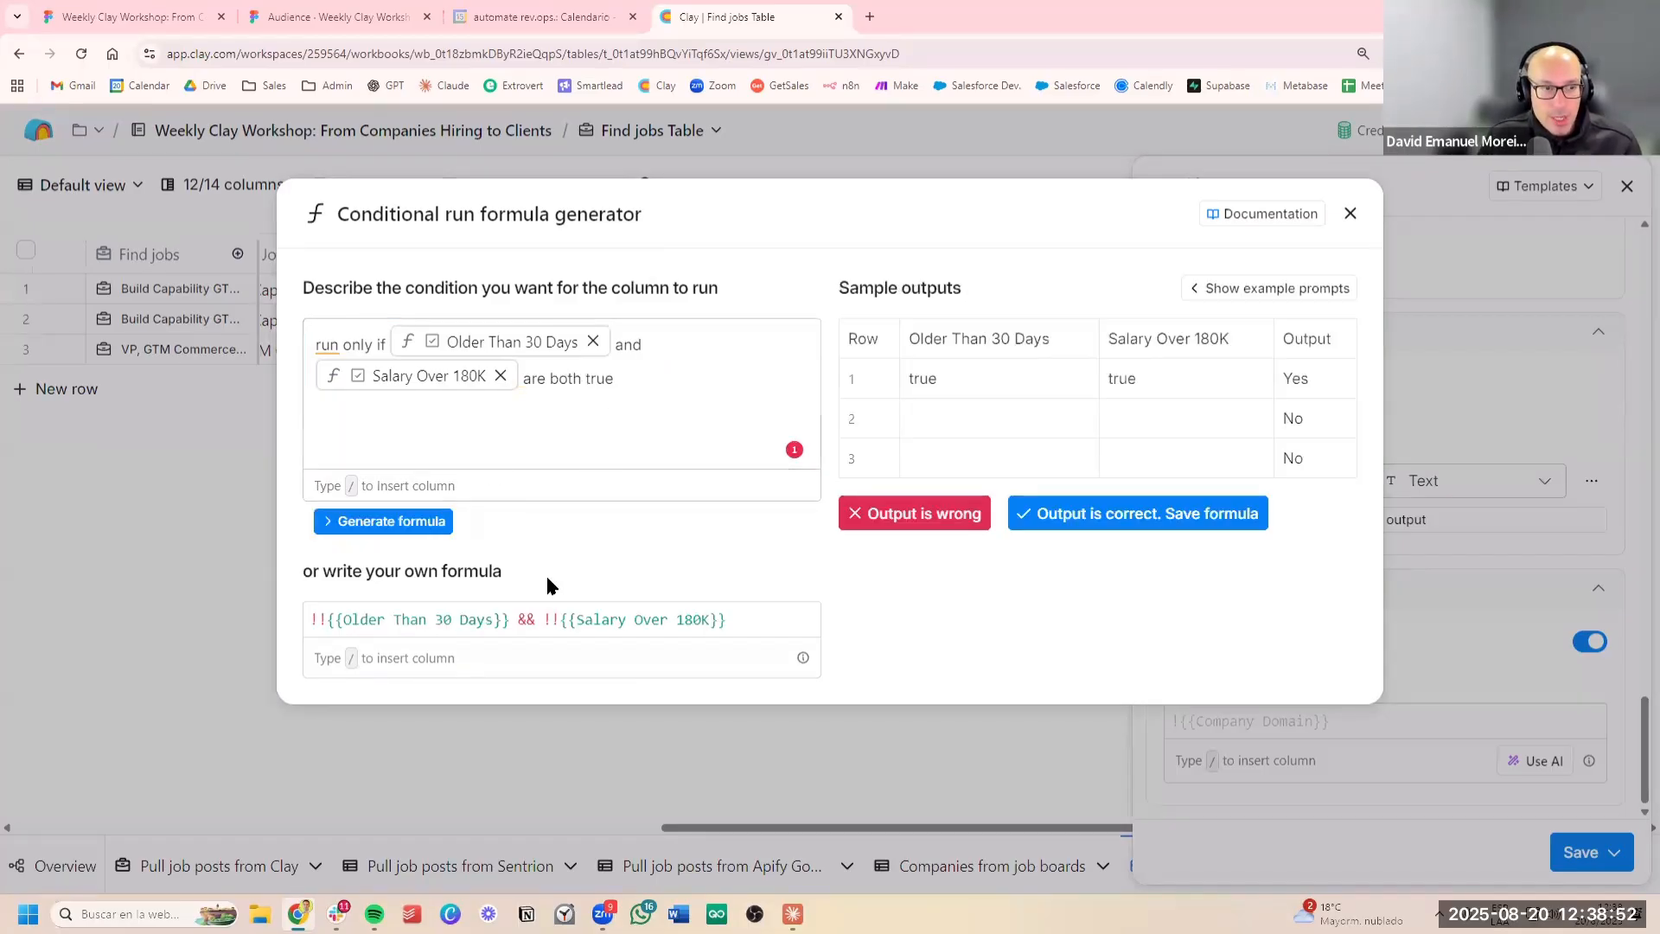
Review the generated formula, accept it as the only-run-if condition, and save and run the new AI column
mouse_move(733, 621)
mouse_down()
mouse_move(304, 621)
mouse_move(674, 610)
mouse_up()
click(553, 615)
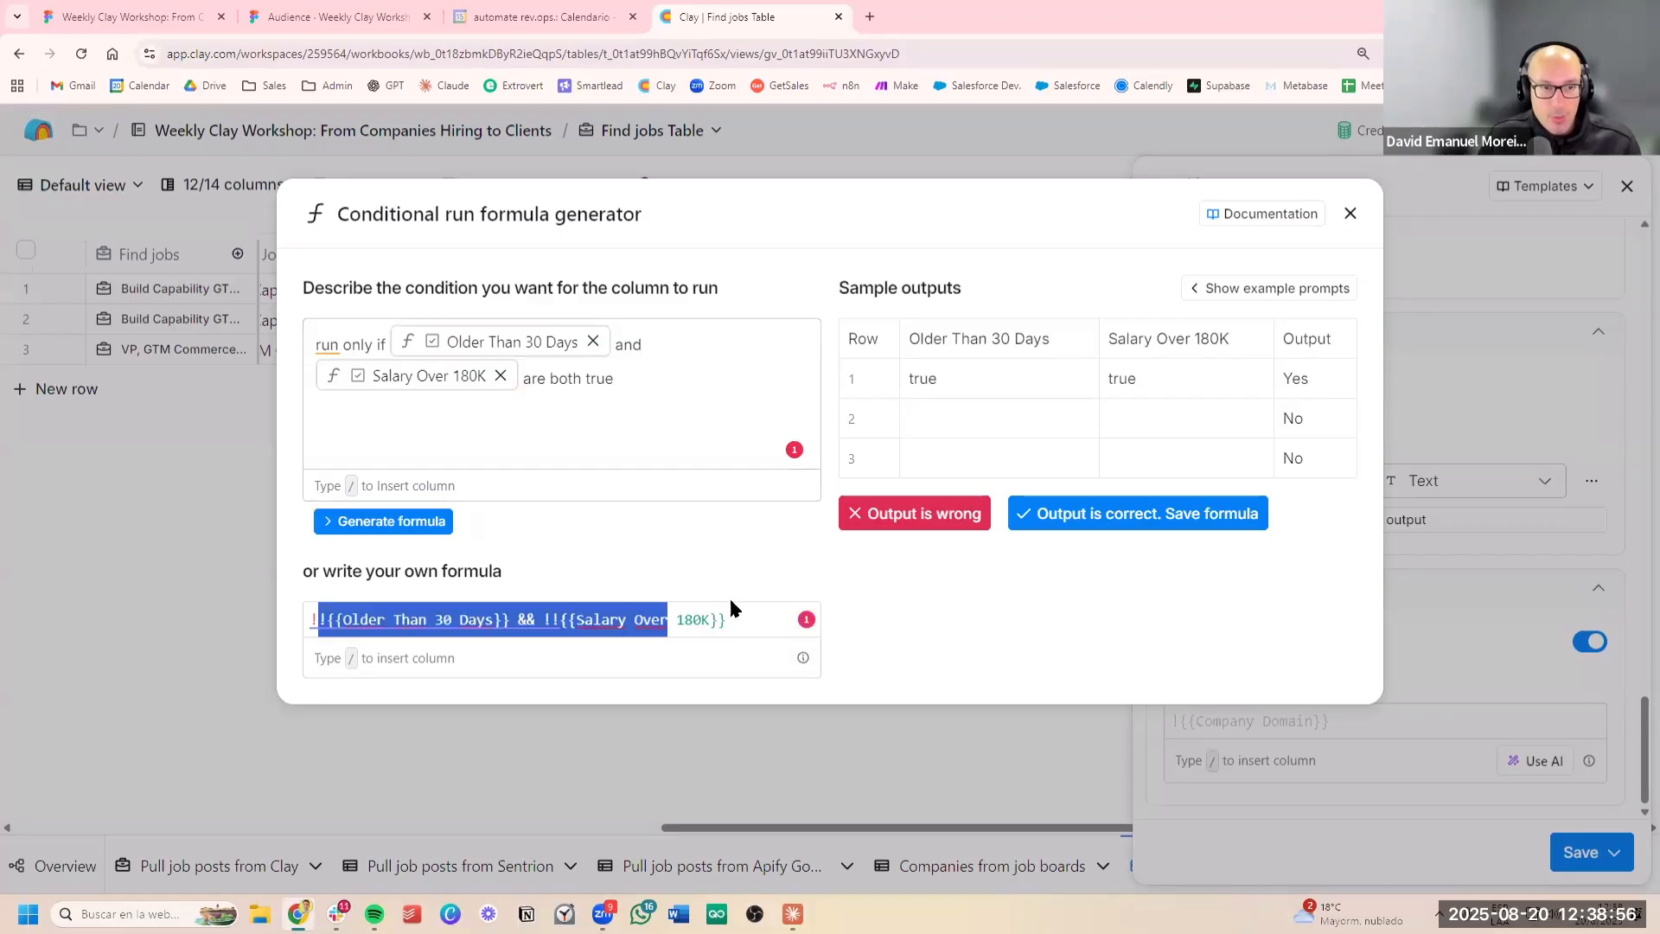
click(724, 574)
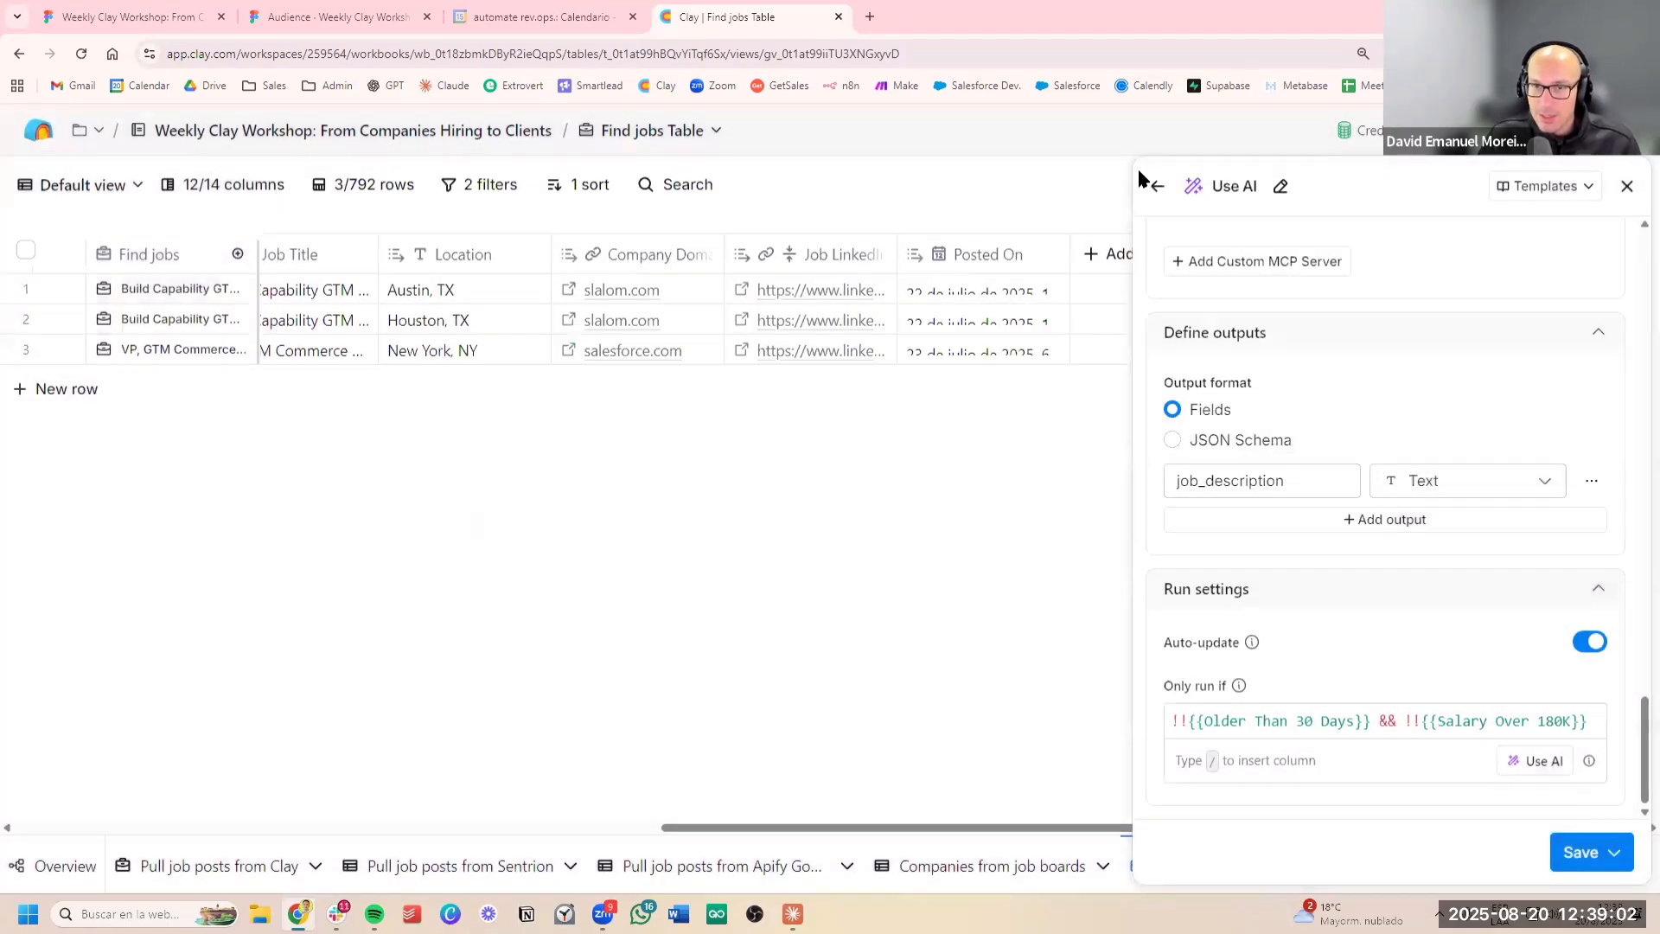
click(1588, 852)
click(1515, 758)
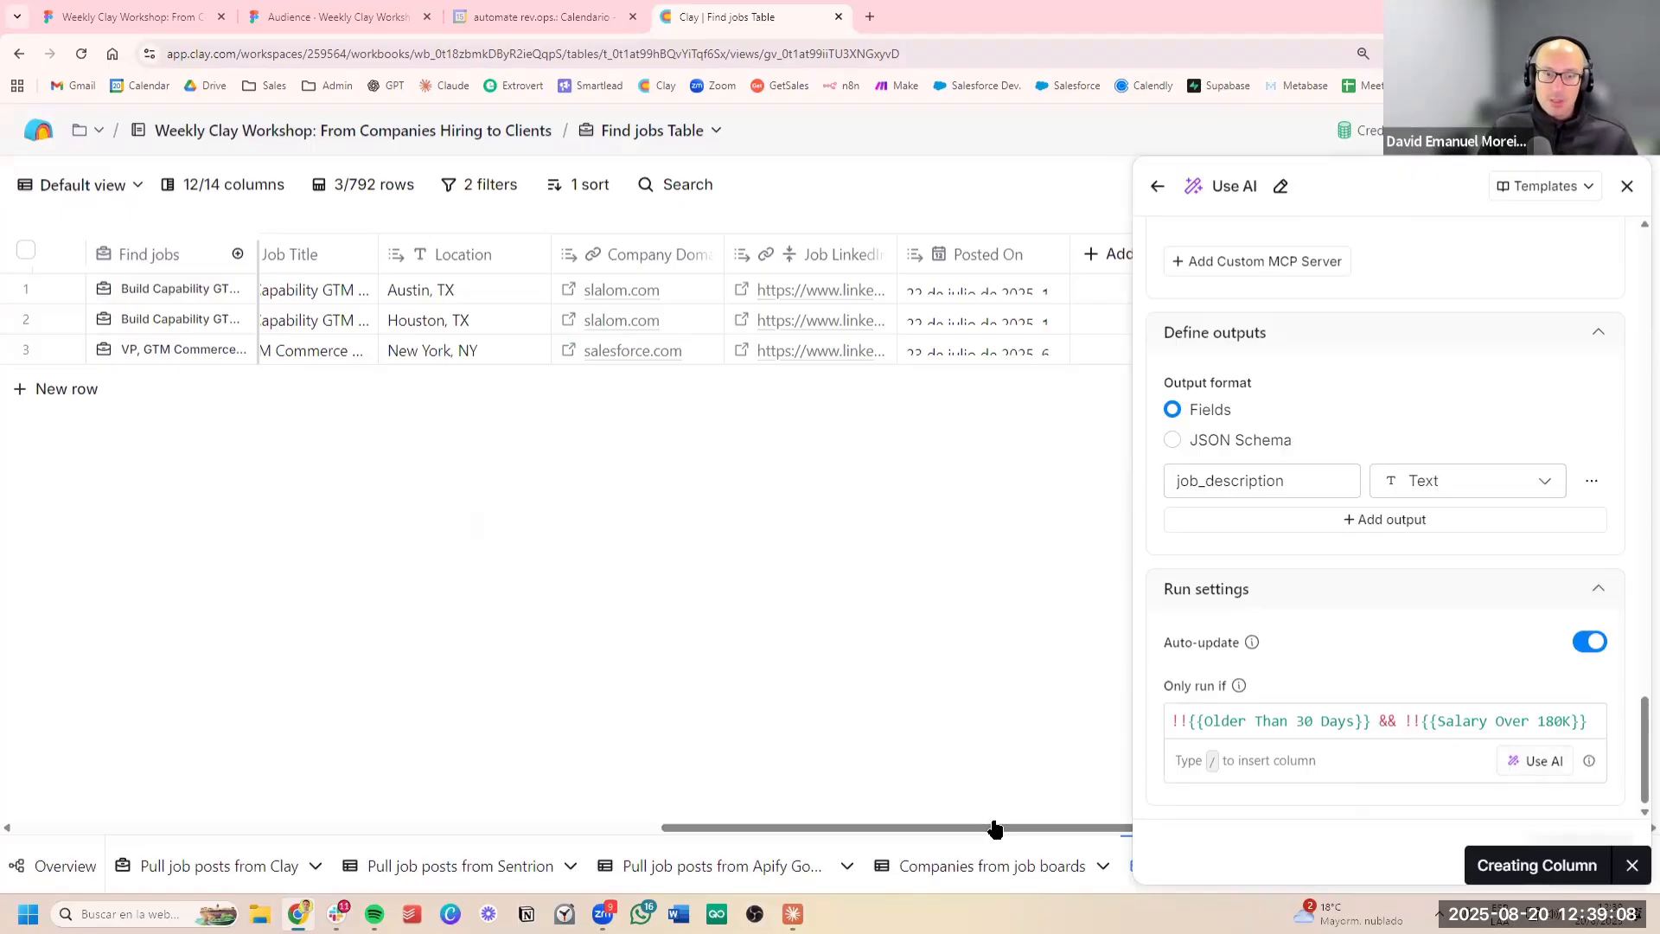
Check the job description results as the rows run, and read the reasoning in the first row's cell details
drag(1000, 830, 1115, 828)
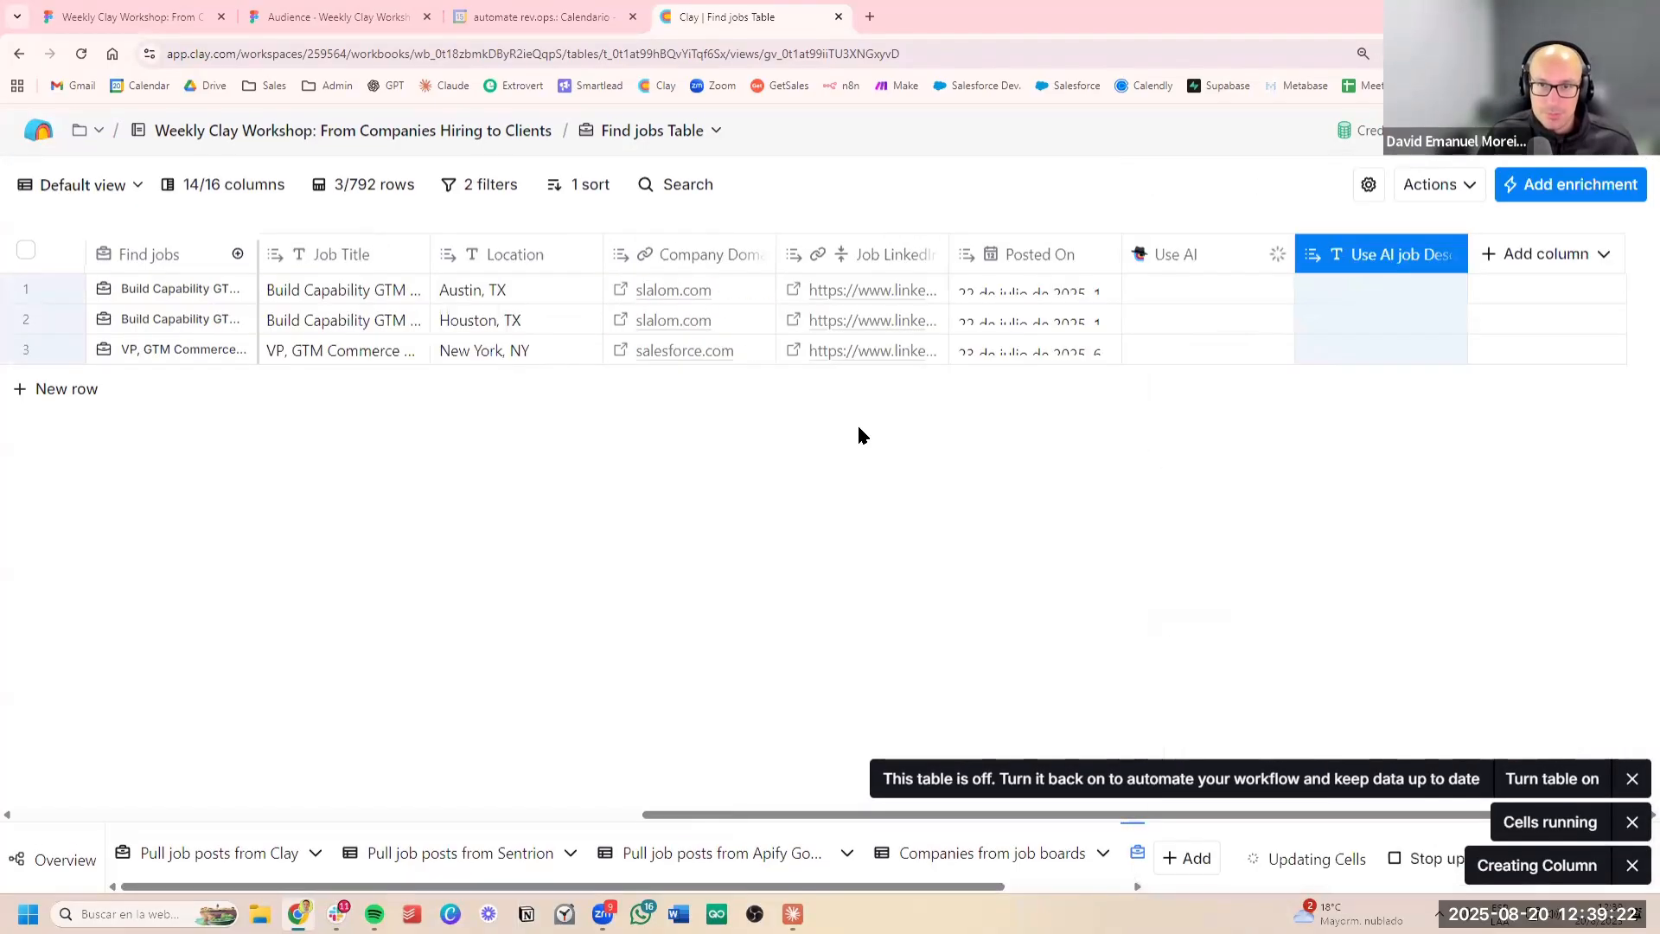
drag(1394, 290, 1390, 341)
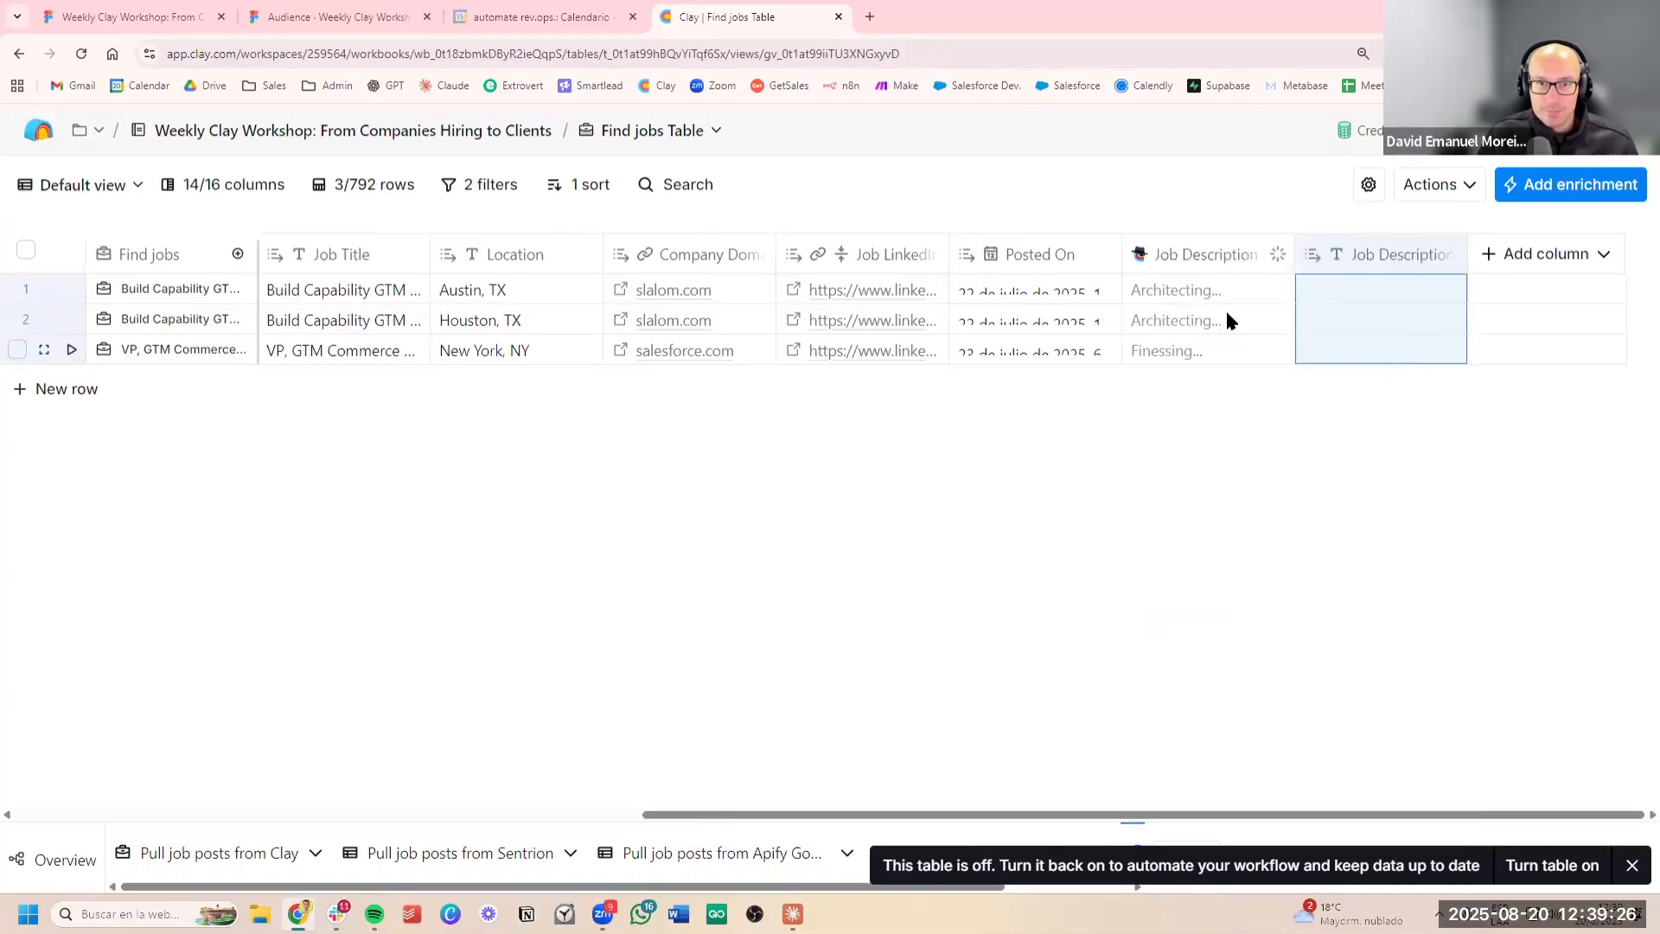
click(1050, 291)
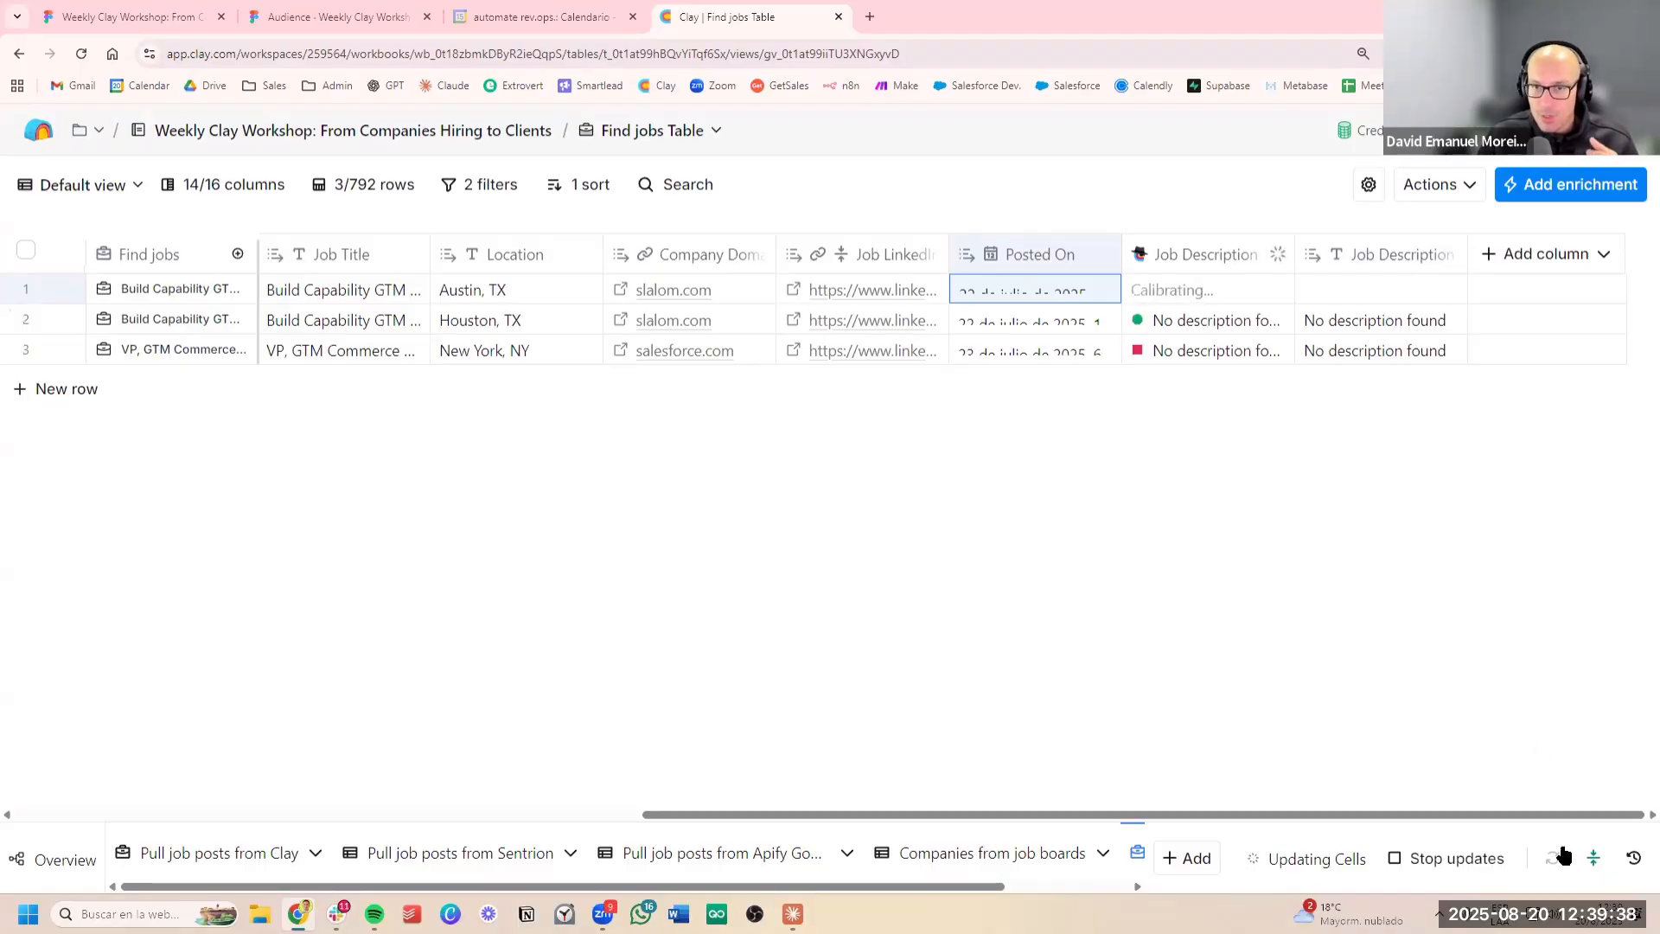
mouse_move(1595, 860)
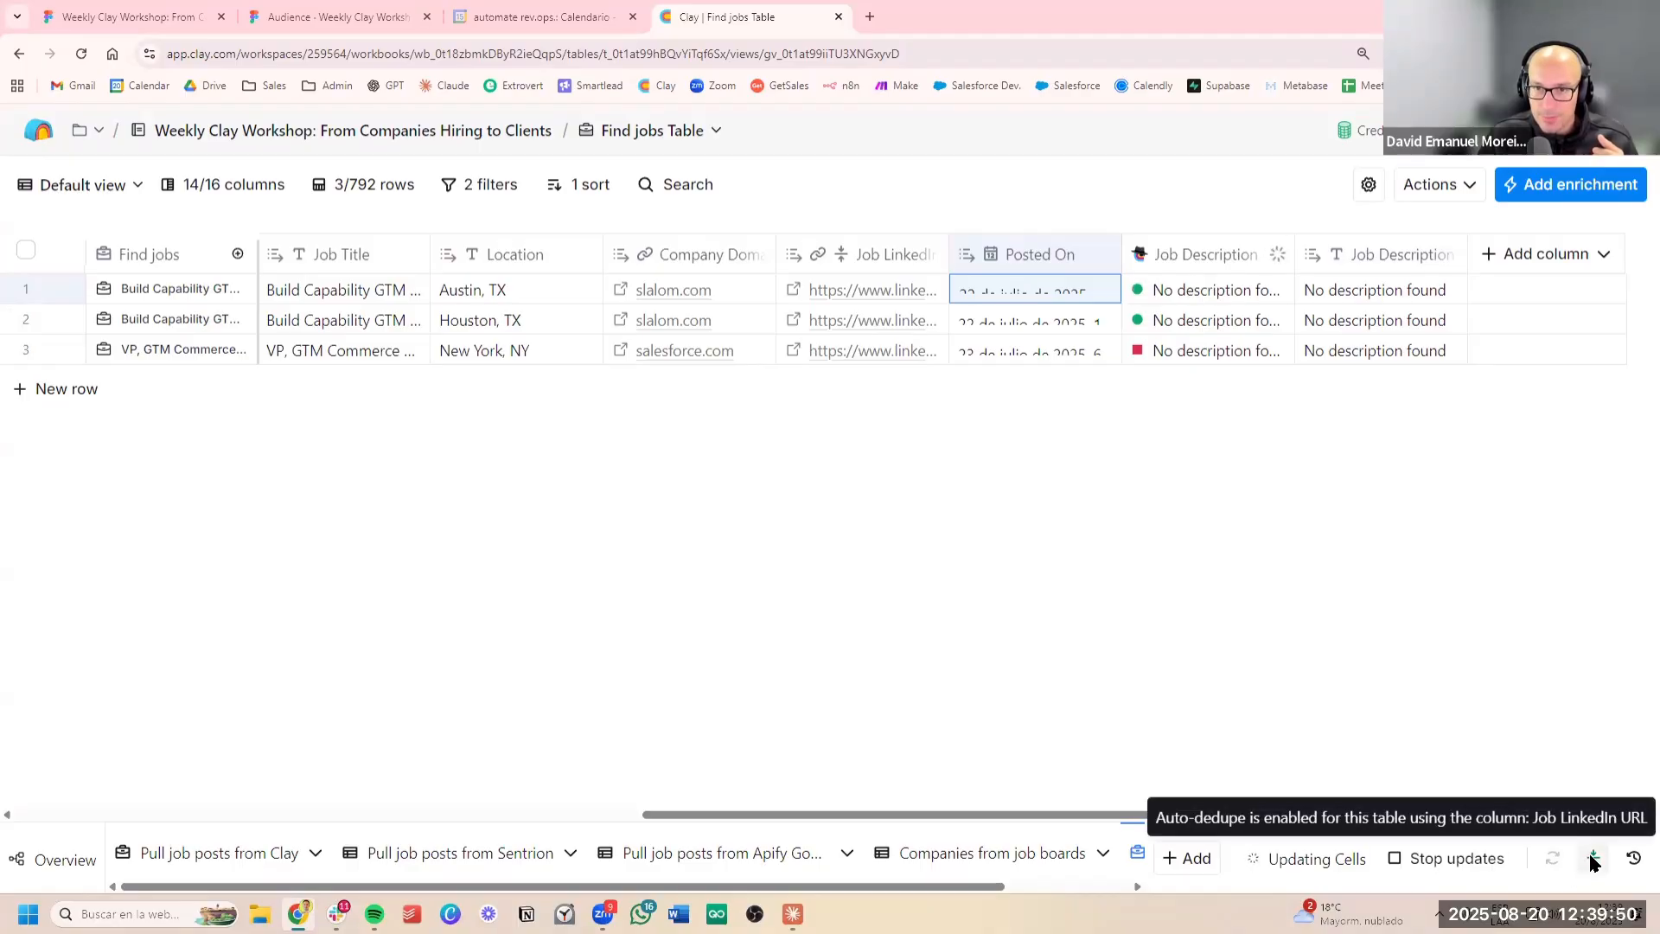
drag(1383, 291, 1364, 347)
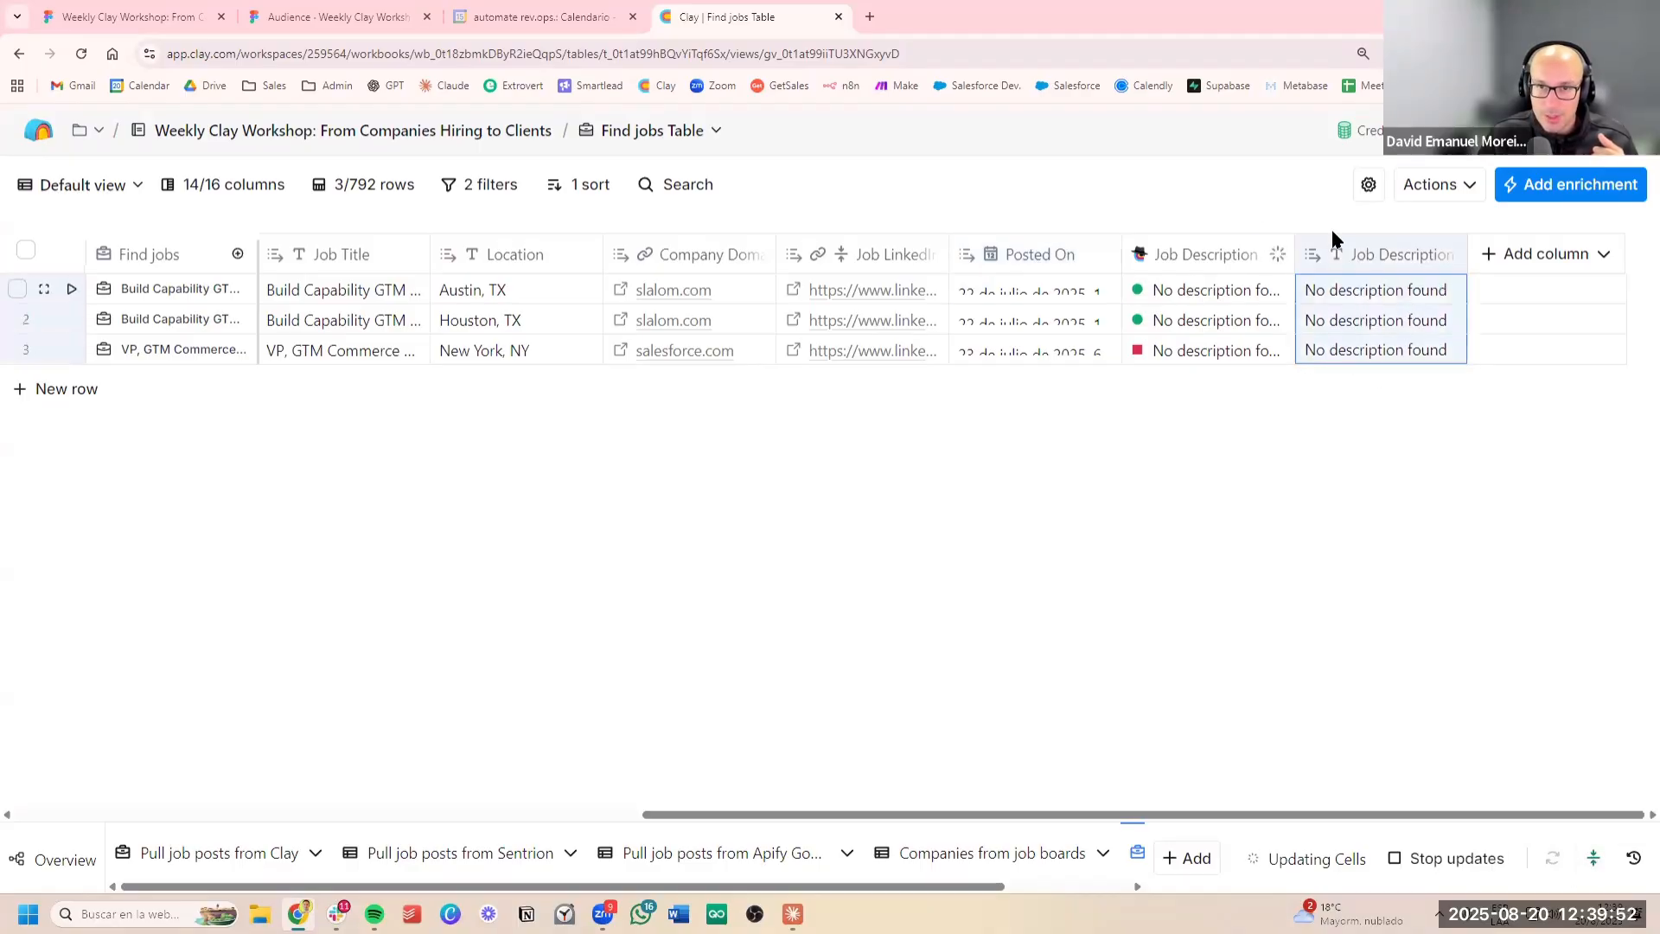
click(1189, 283)
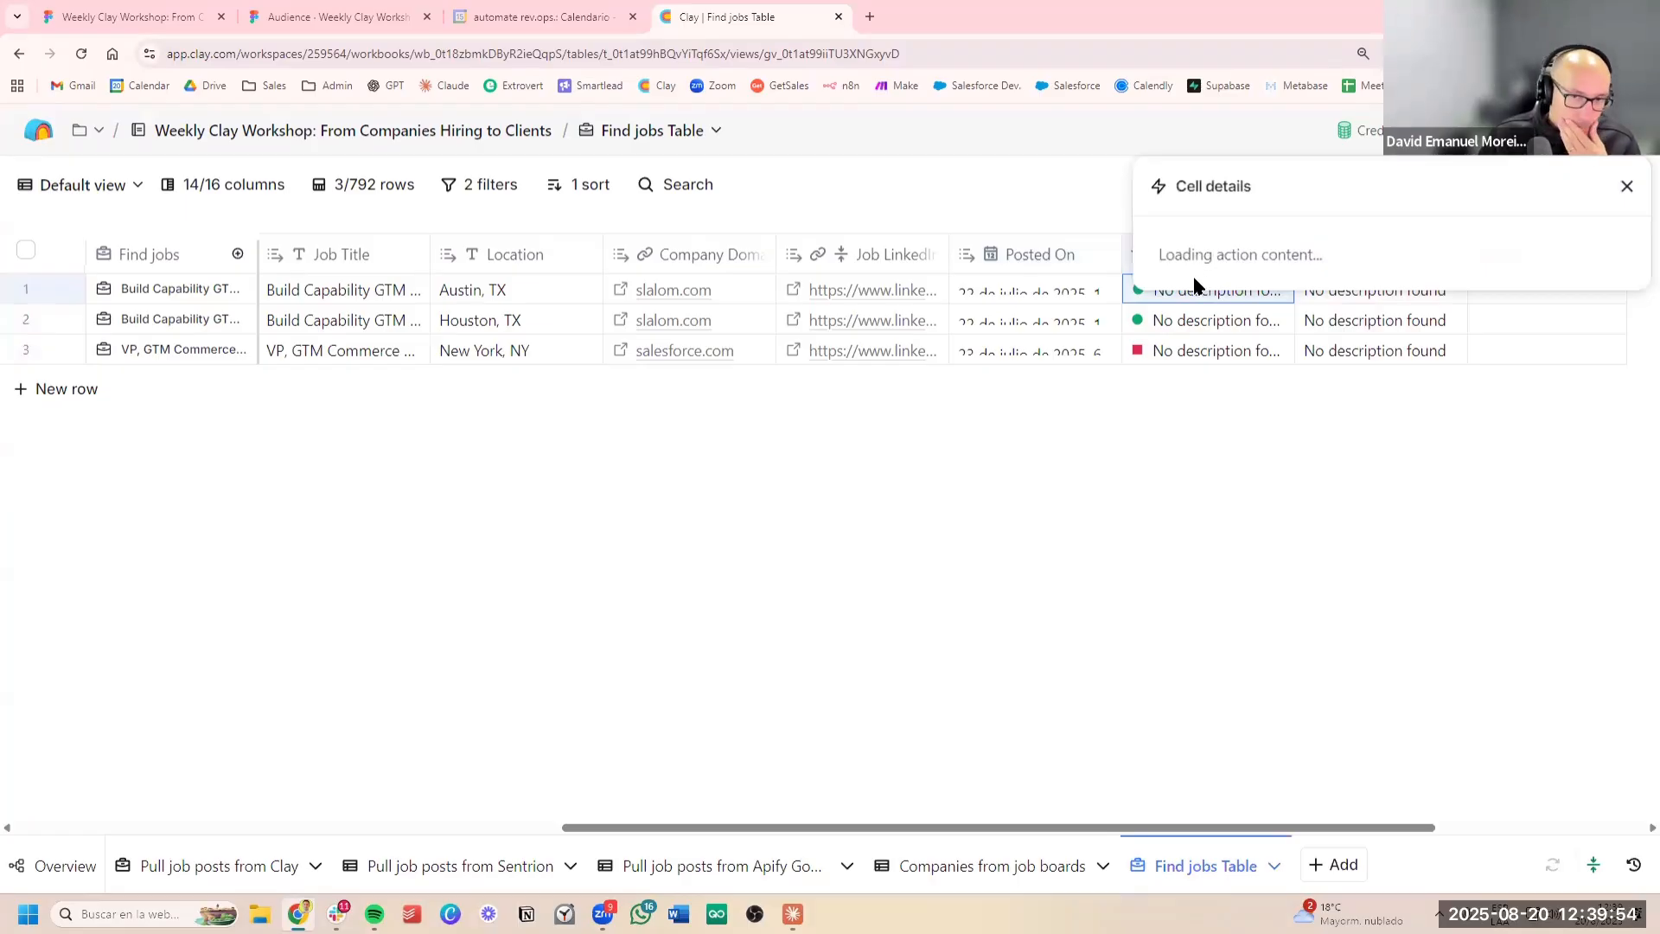
click(1626, 186)
Switch the Job Description Text column's AI model to Argon, and save and run the column again
click(1159, 239)
click(1207, 341)
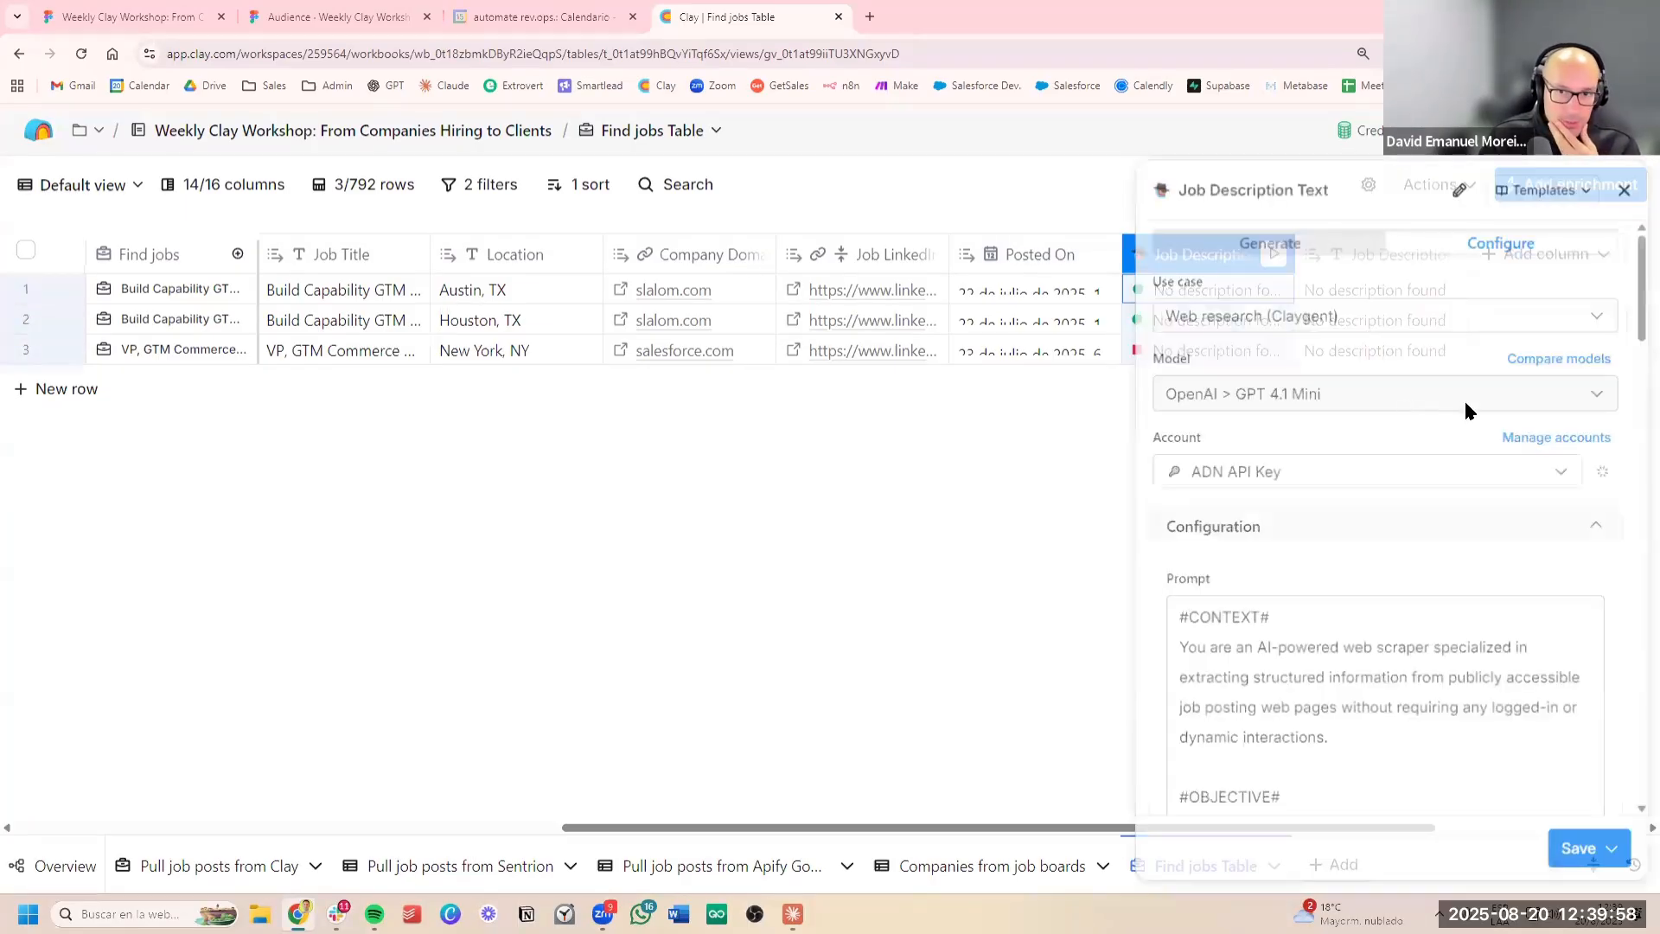
click(1393, 395)
scroll(1418, 525, up, 6)
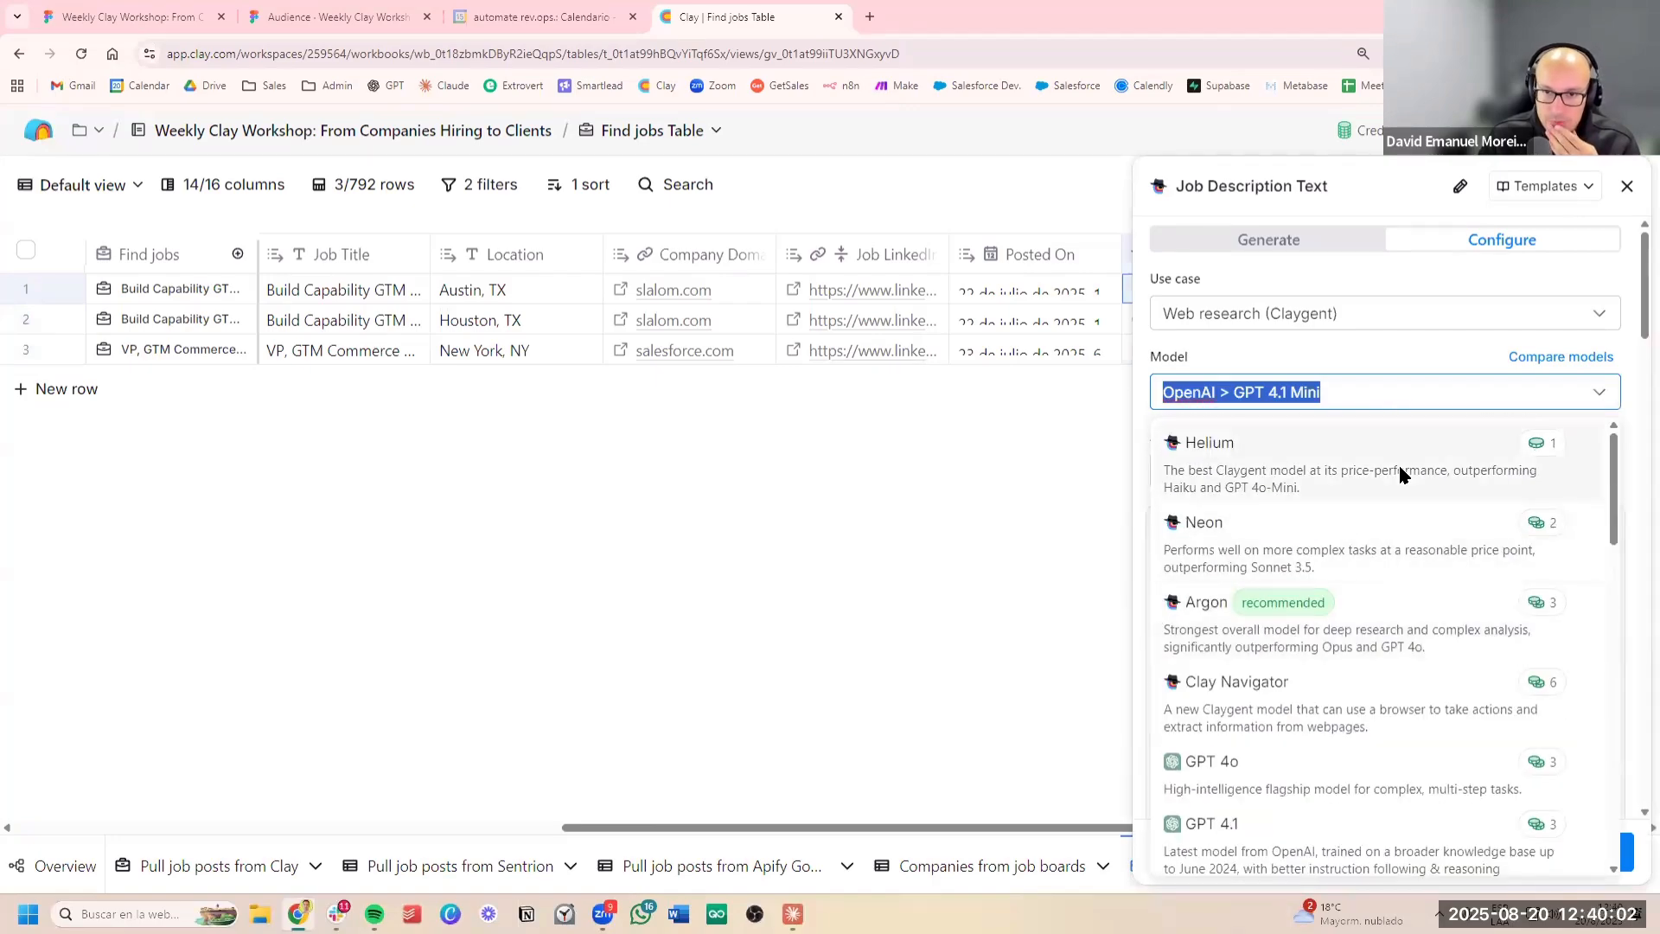
click(1397, 596)
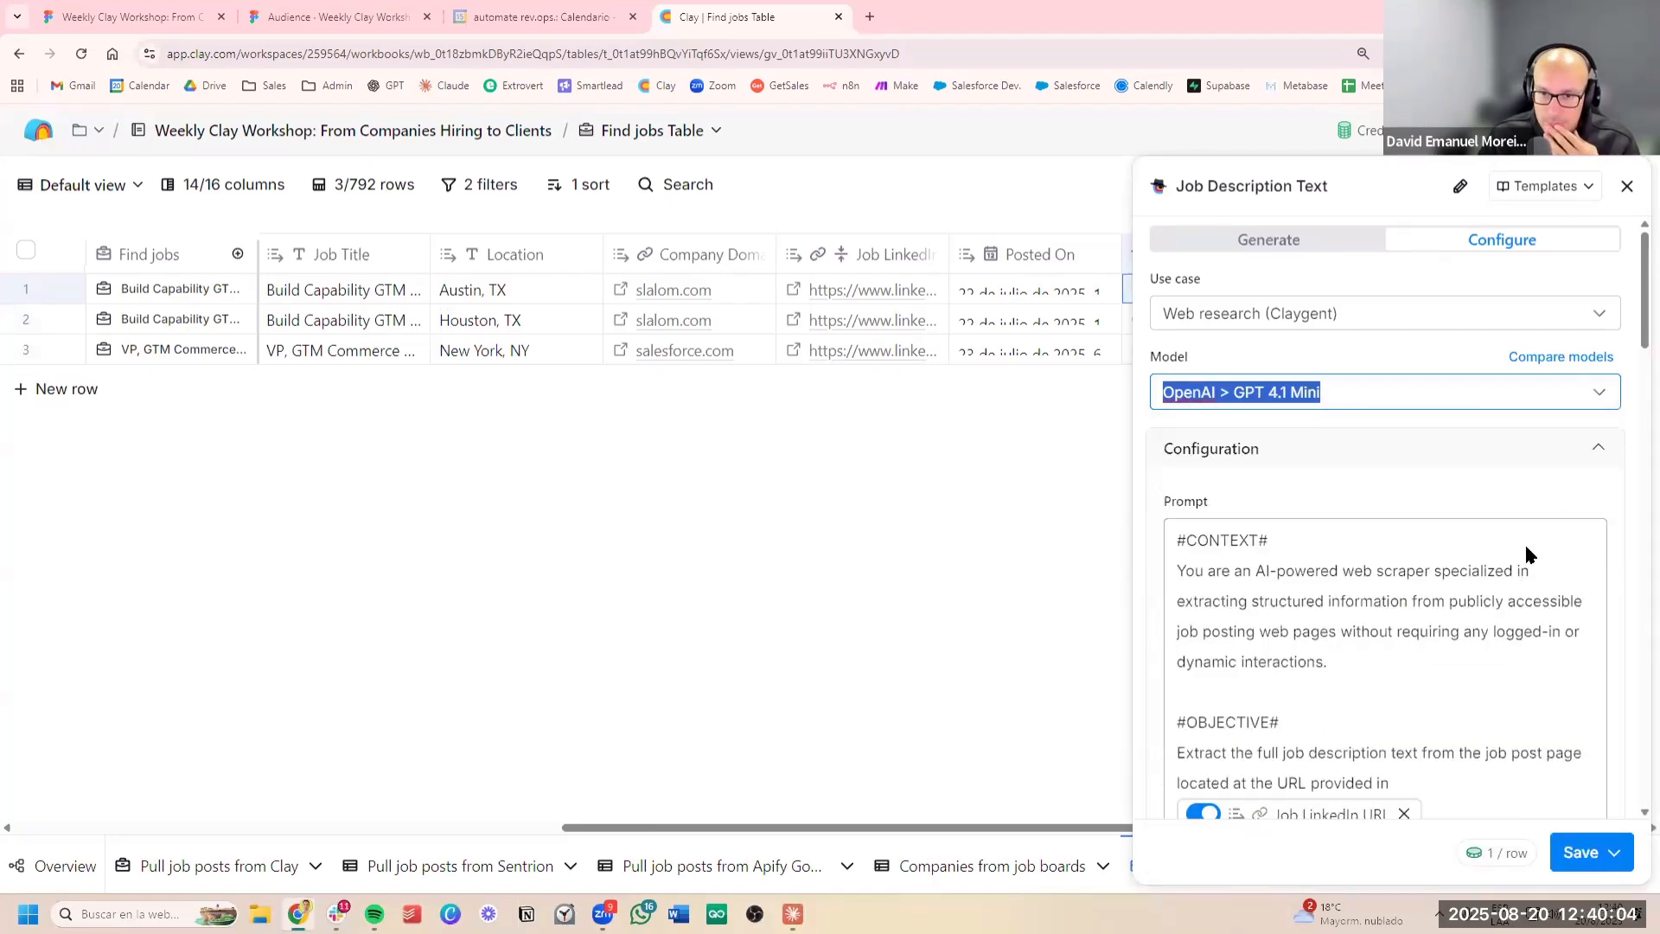
click(1590, 852)
click(1469, 756)
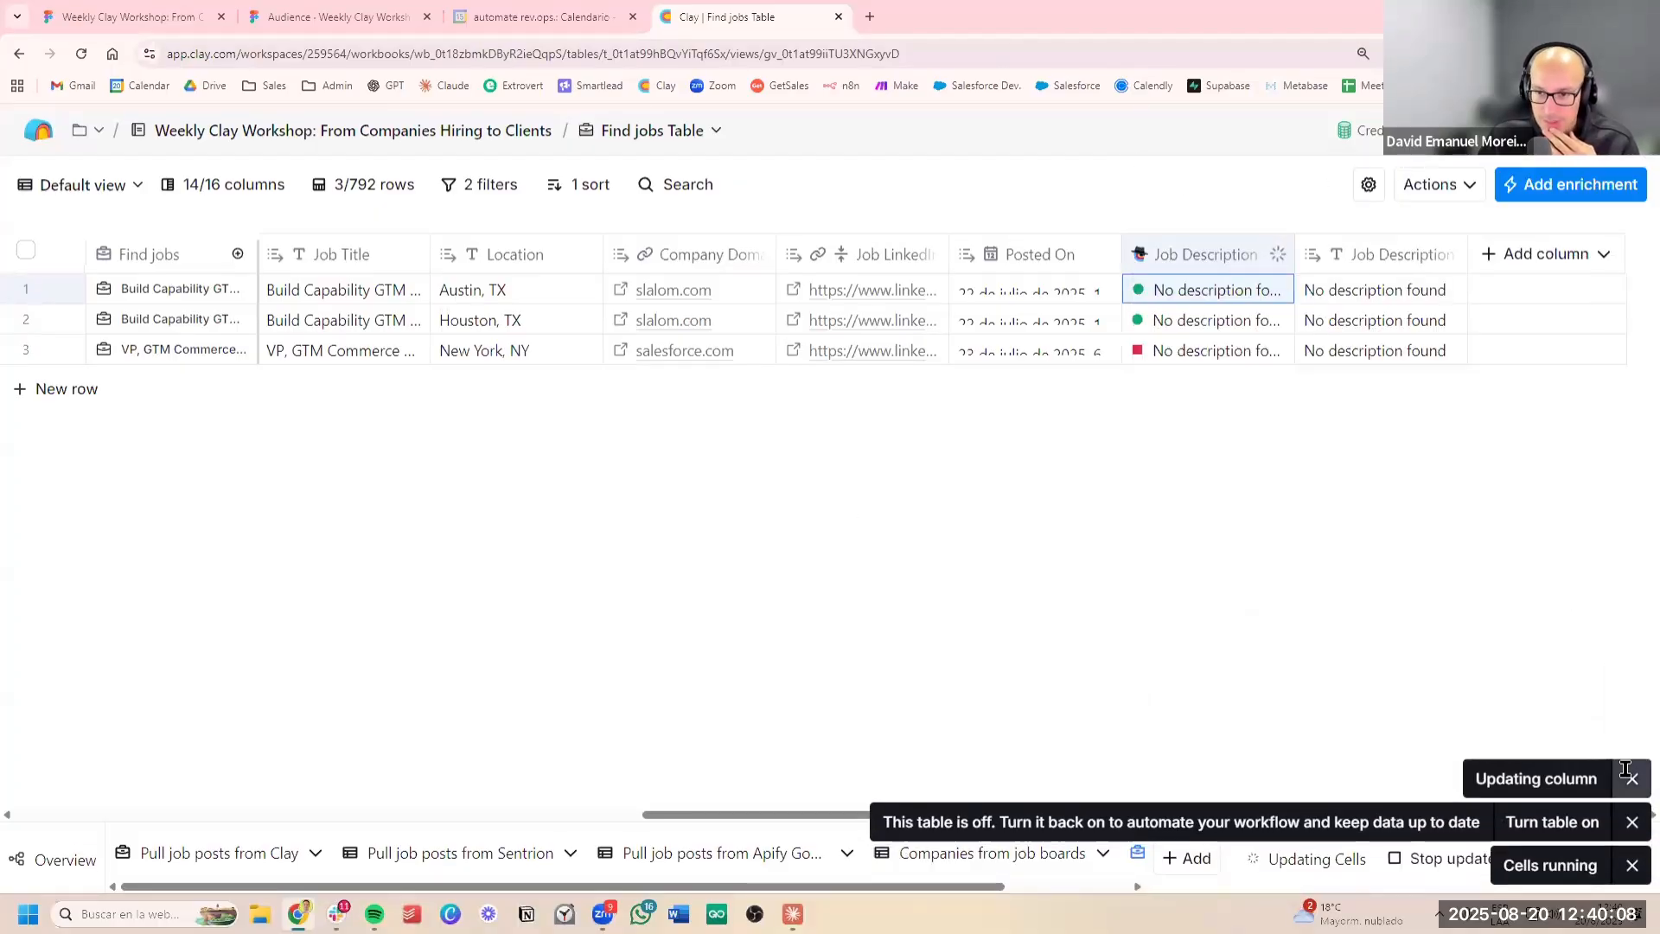
click(1634, 823)
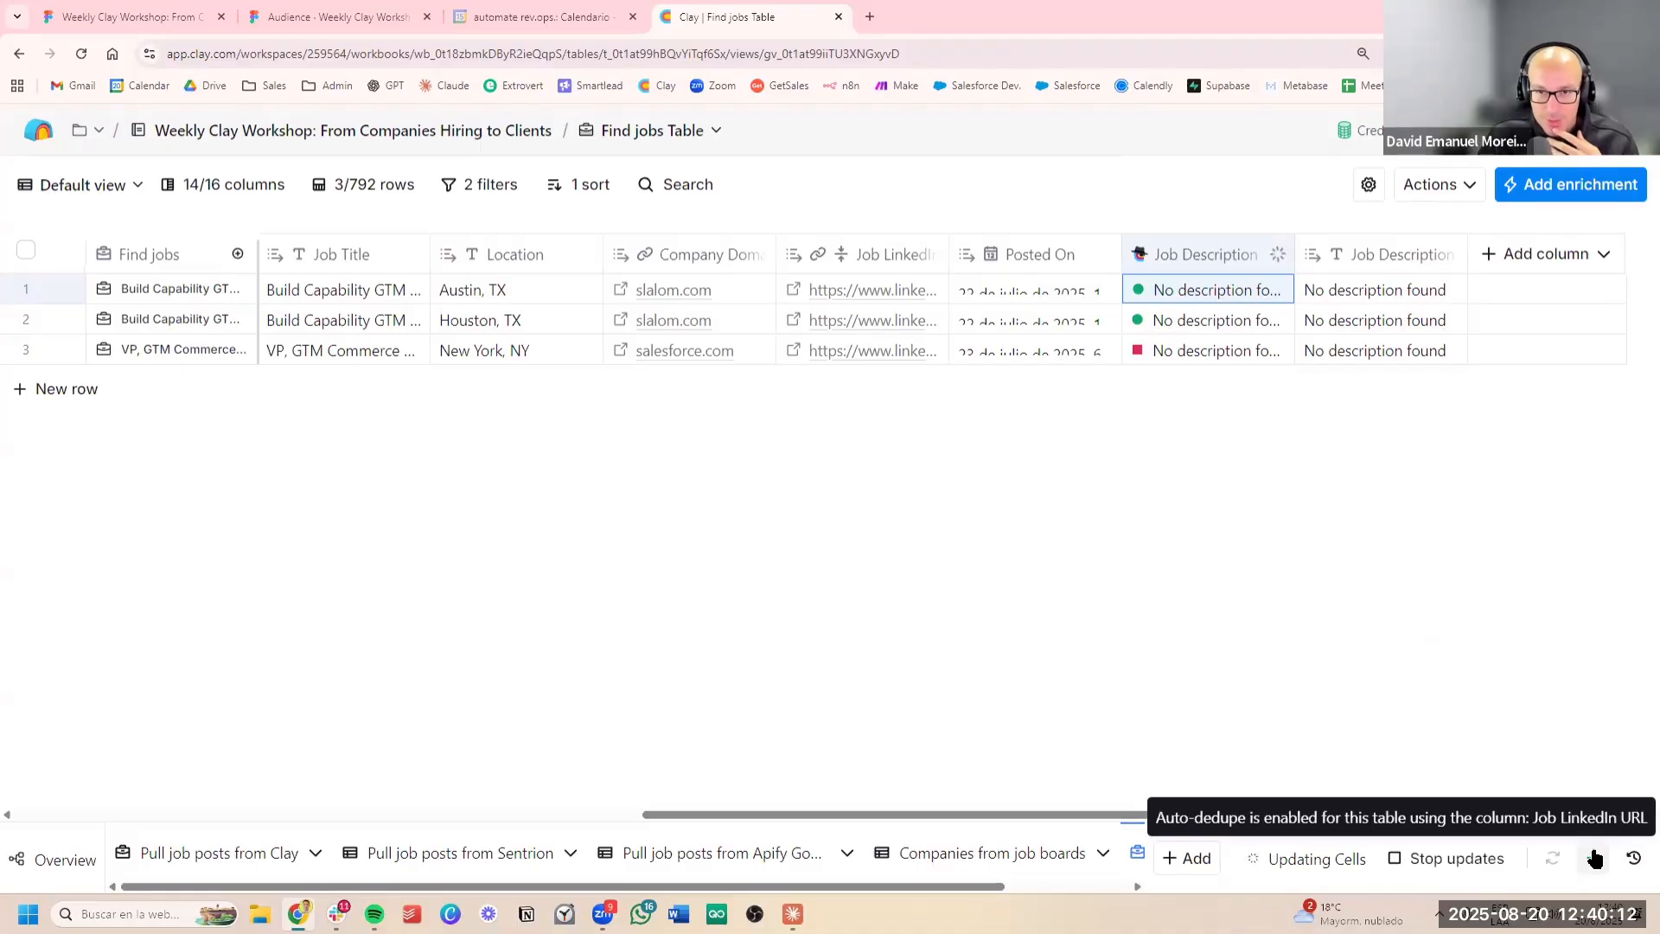
Rerun the job description enrichment for the second and third rows, dismiss the notifications and reload the table page
click(1285, 318)
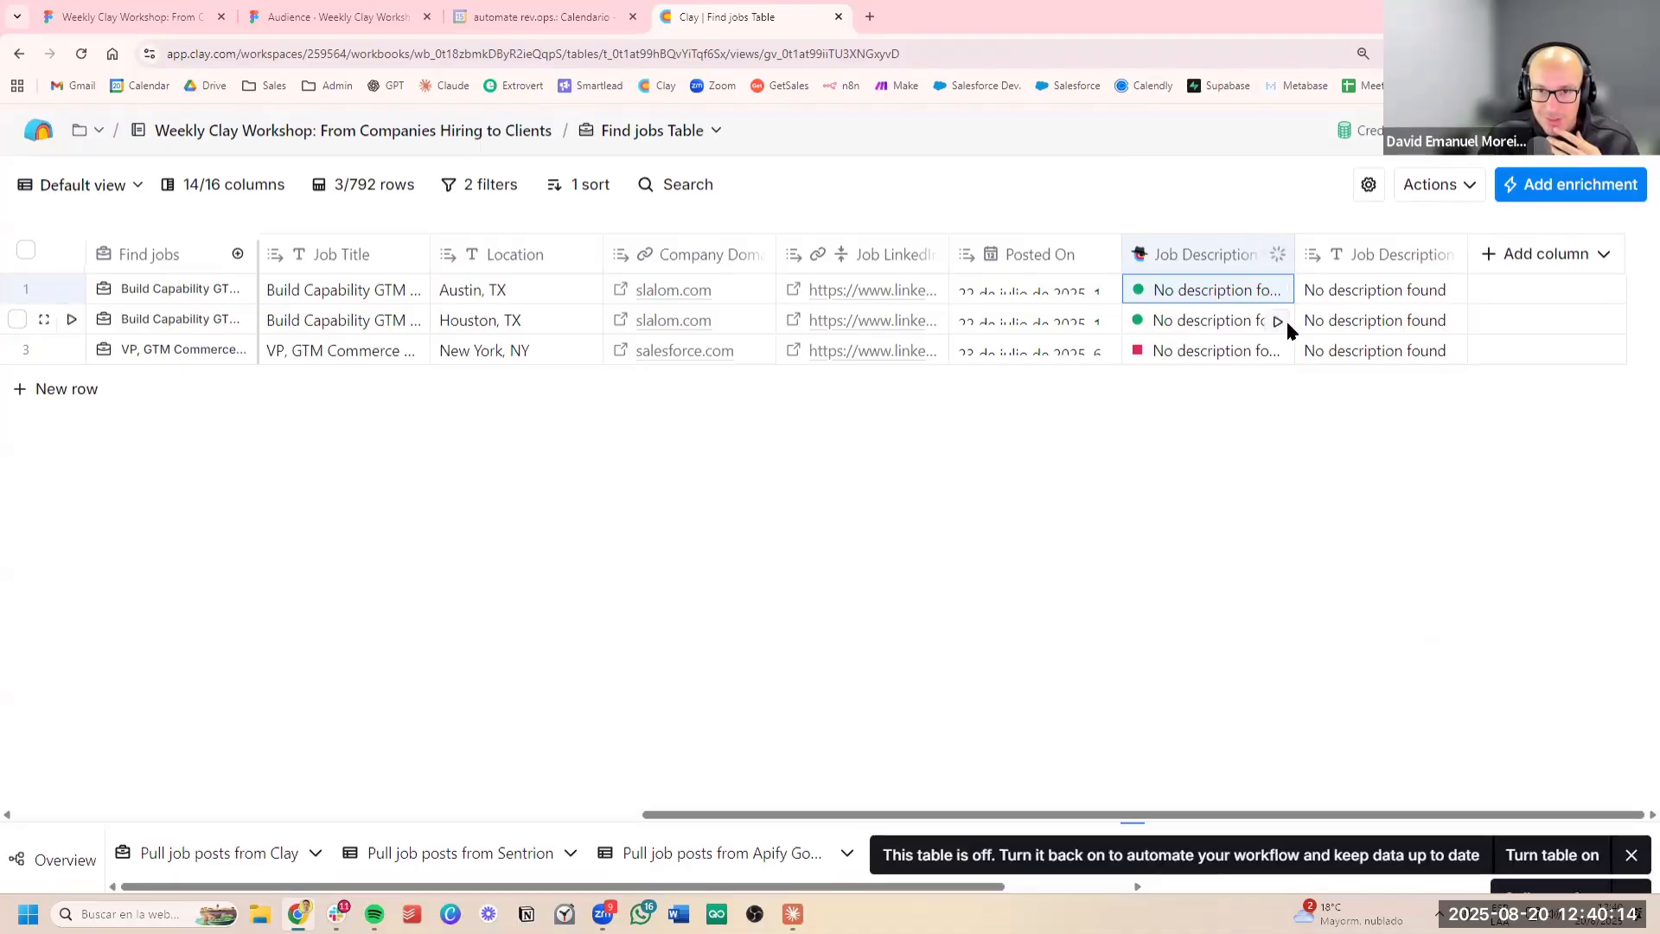
click(1277, 349)
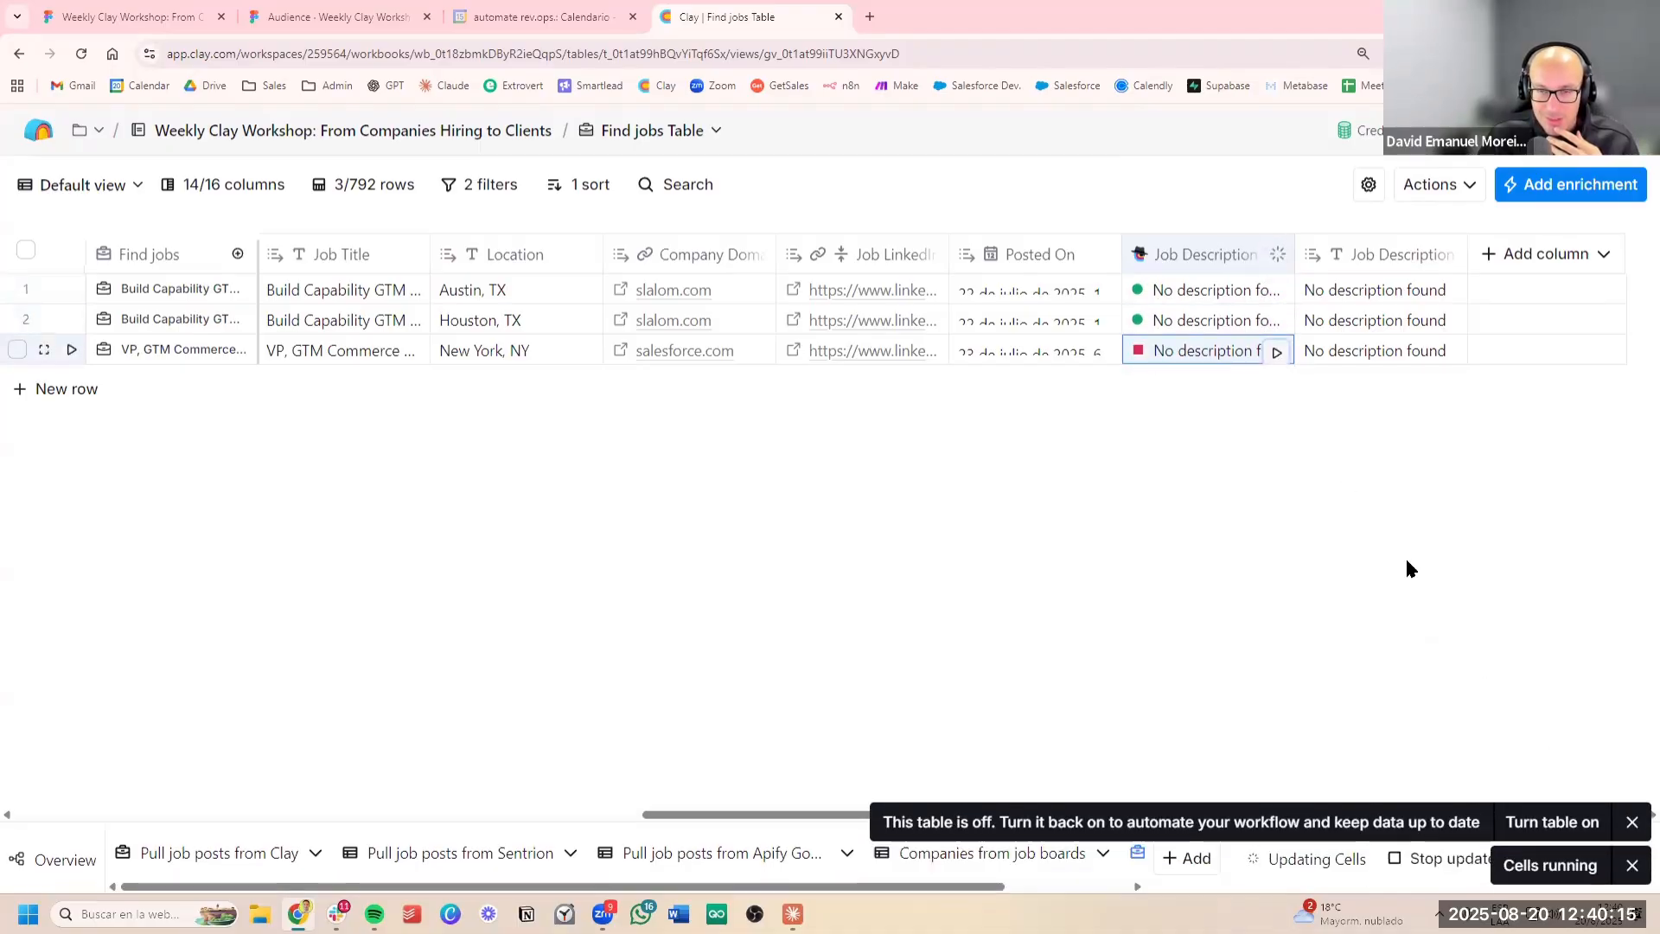
click(1631, 822)
click(1631, 864)
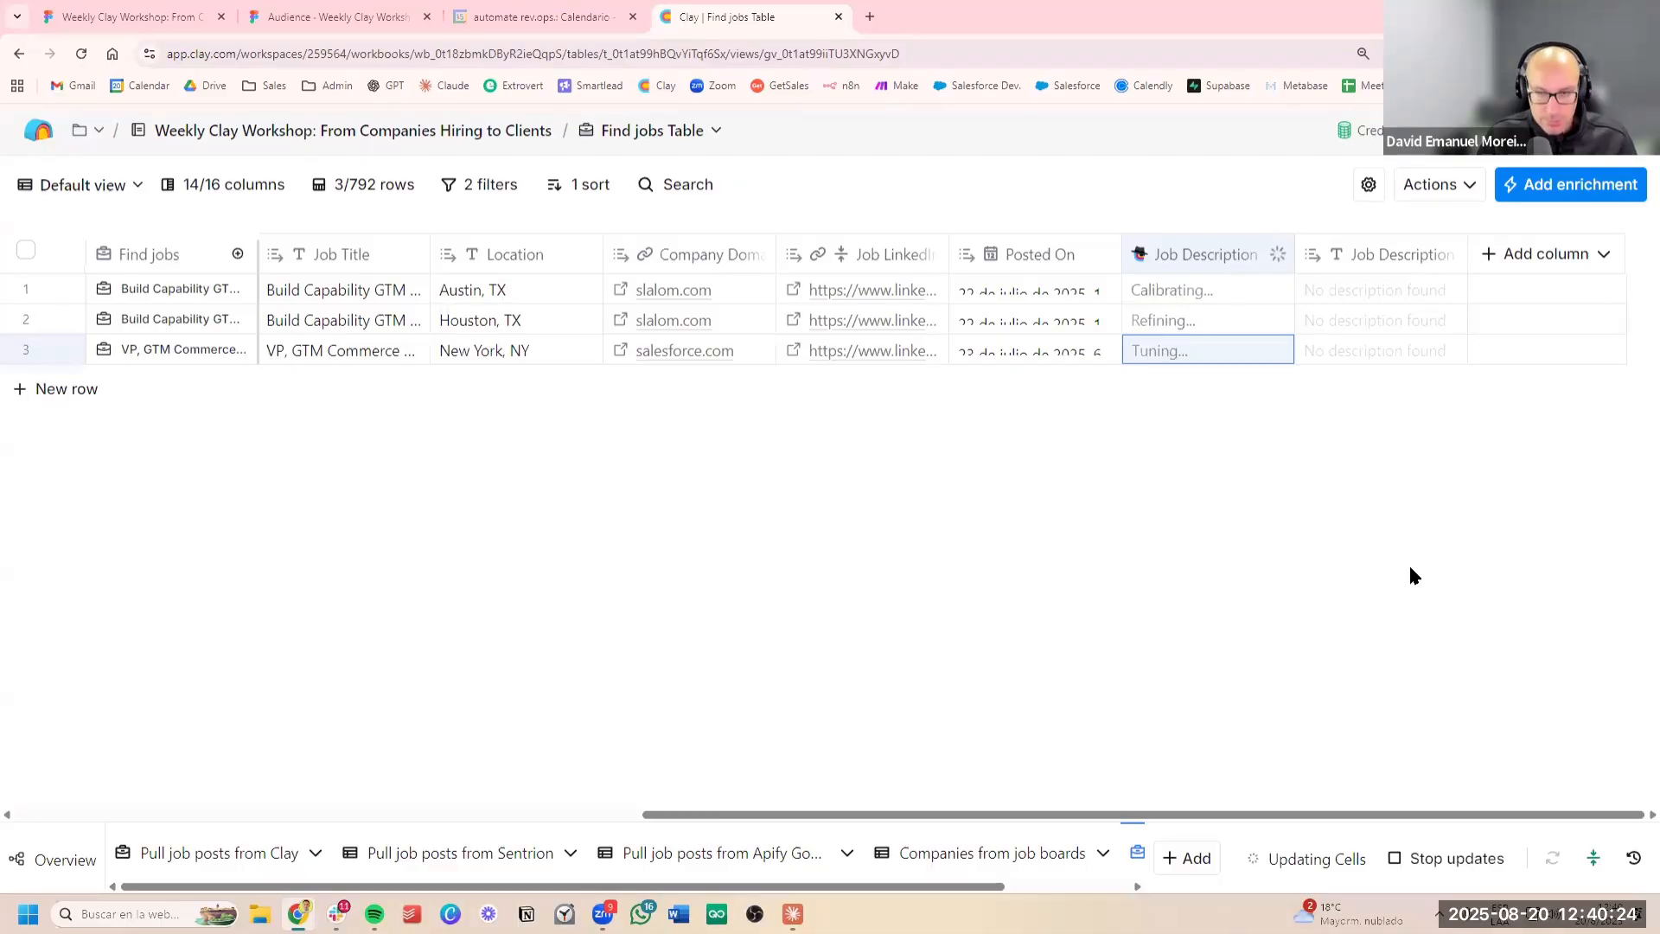
click(81, 54)
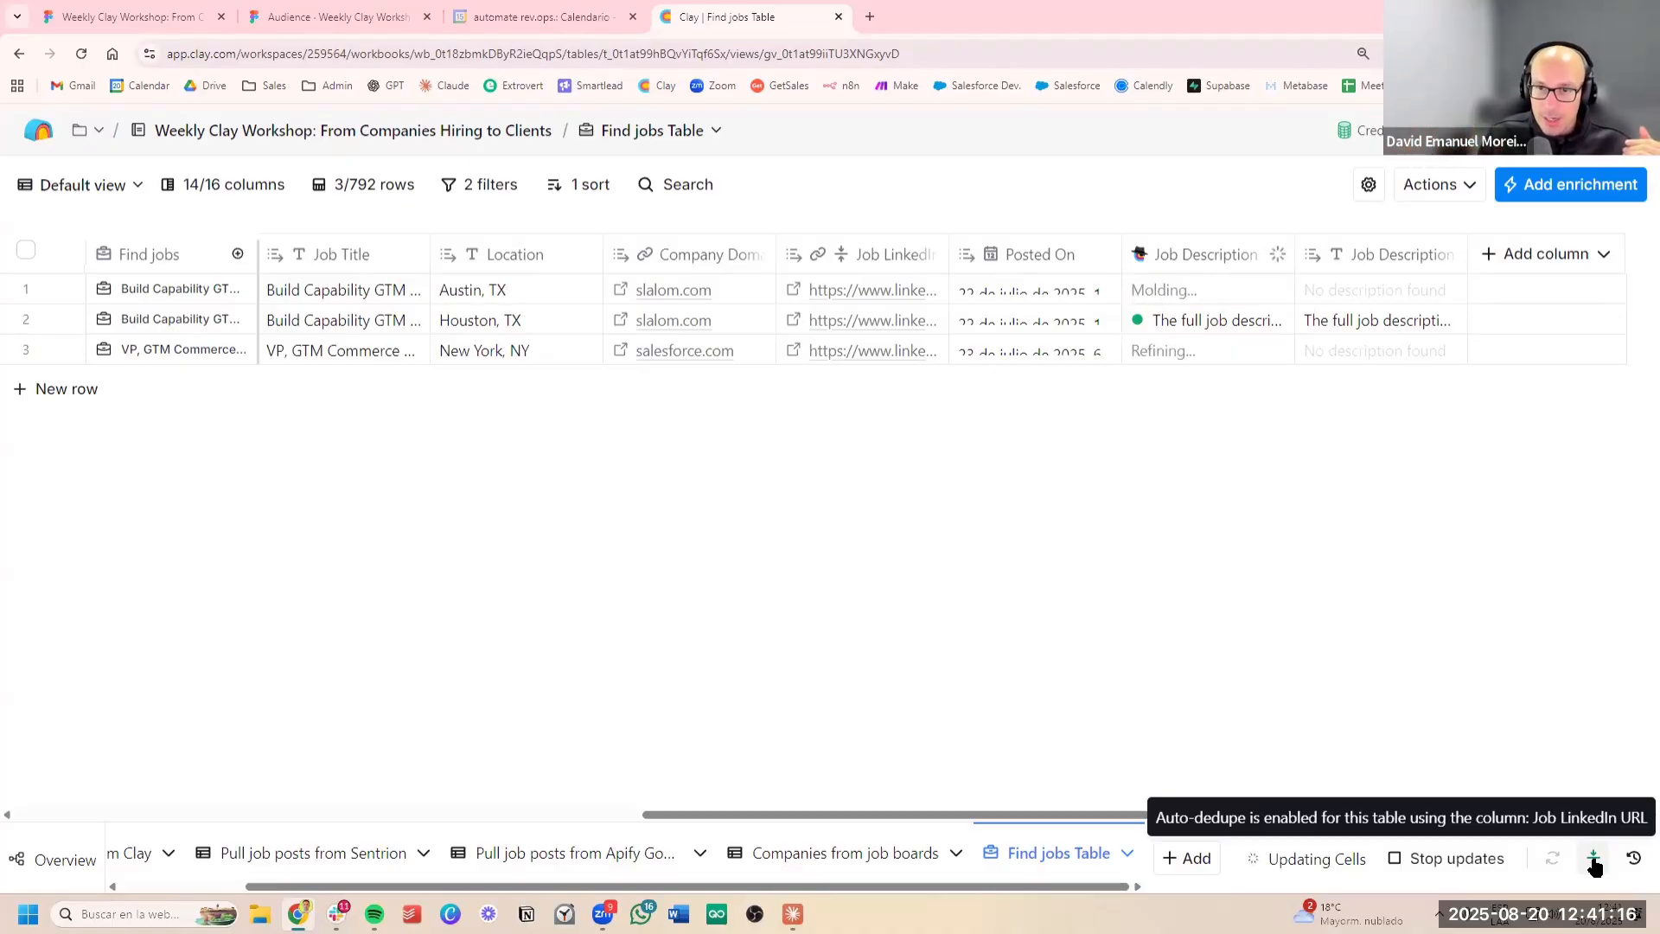
Read through the job description retrieved for the Houston post and check the description cells of the other two rows
double_click(1385, 324)
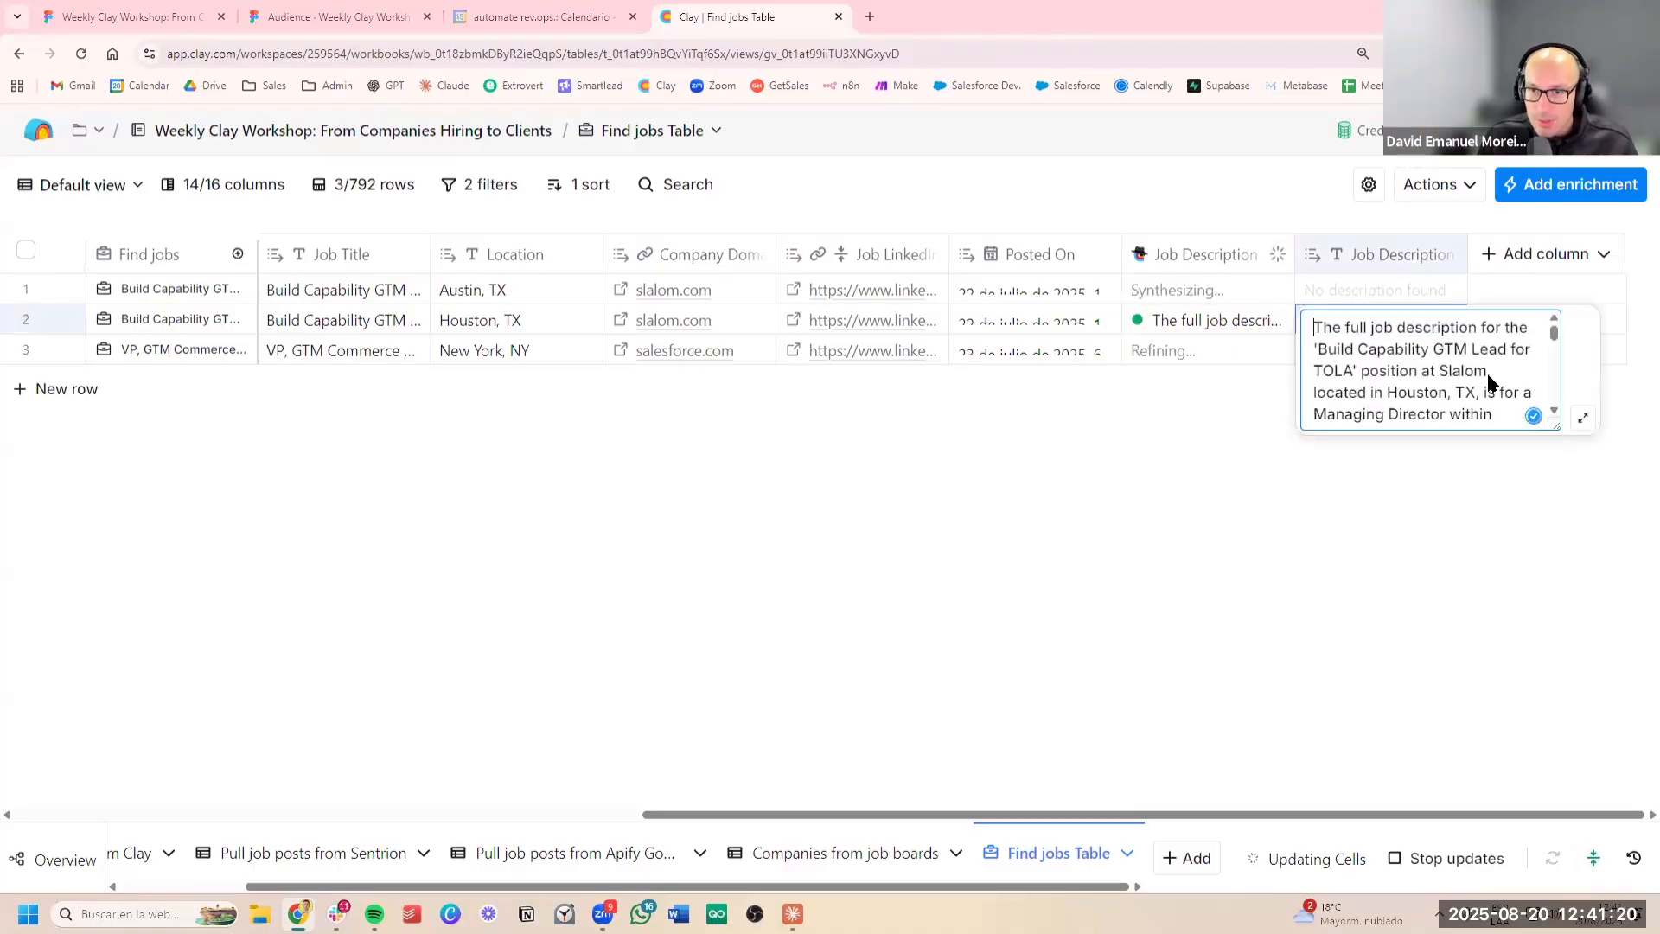
scroll(1502, 386, down, 2)
scroll(1501, 386, down, 8)
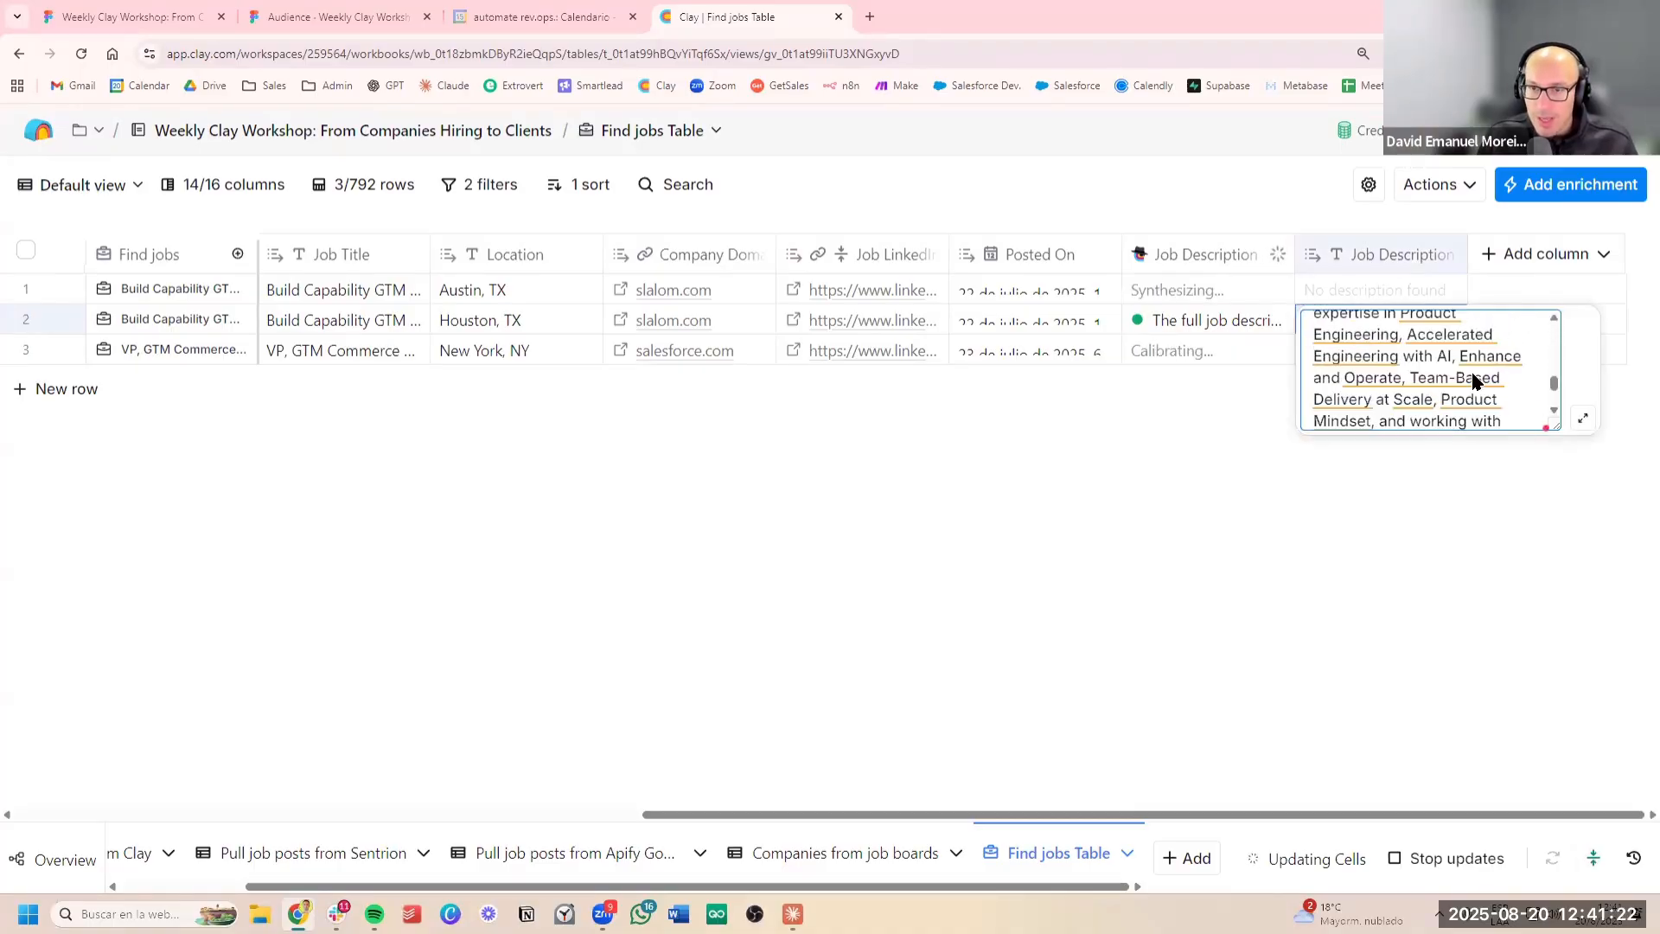
click(1414, 512)
click(1362, 289)
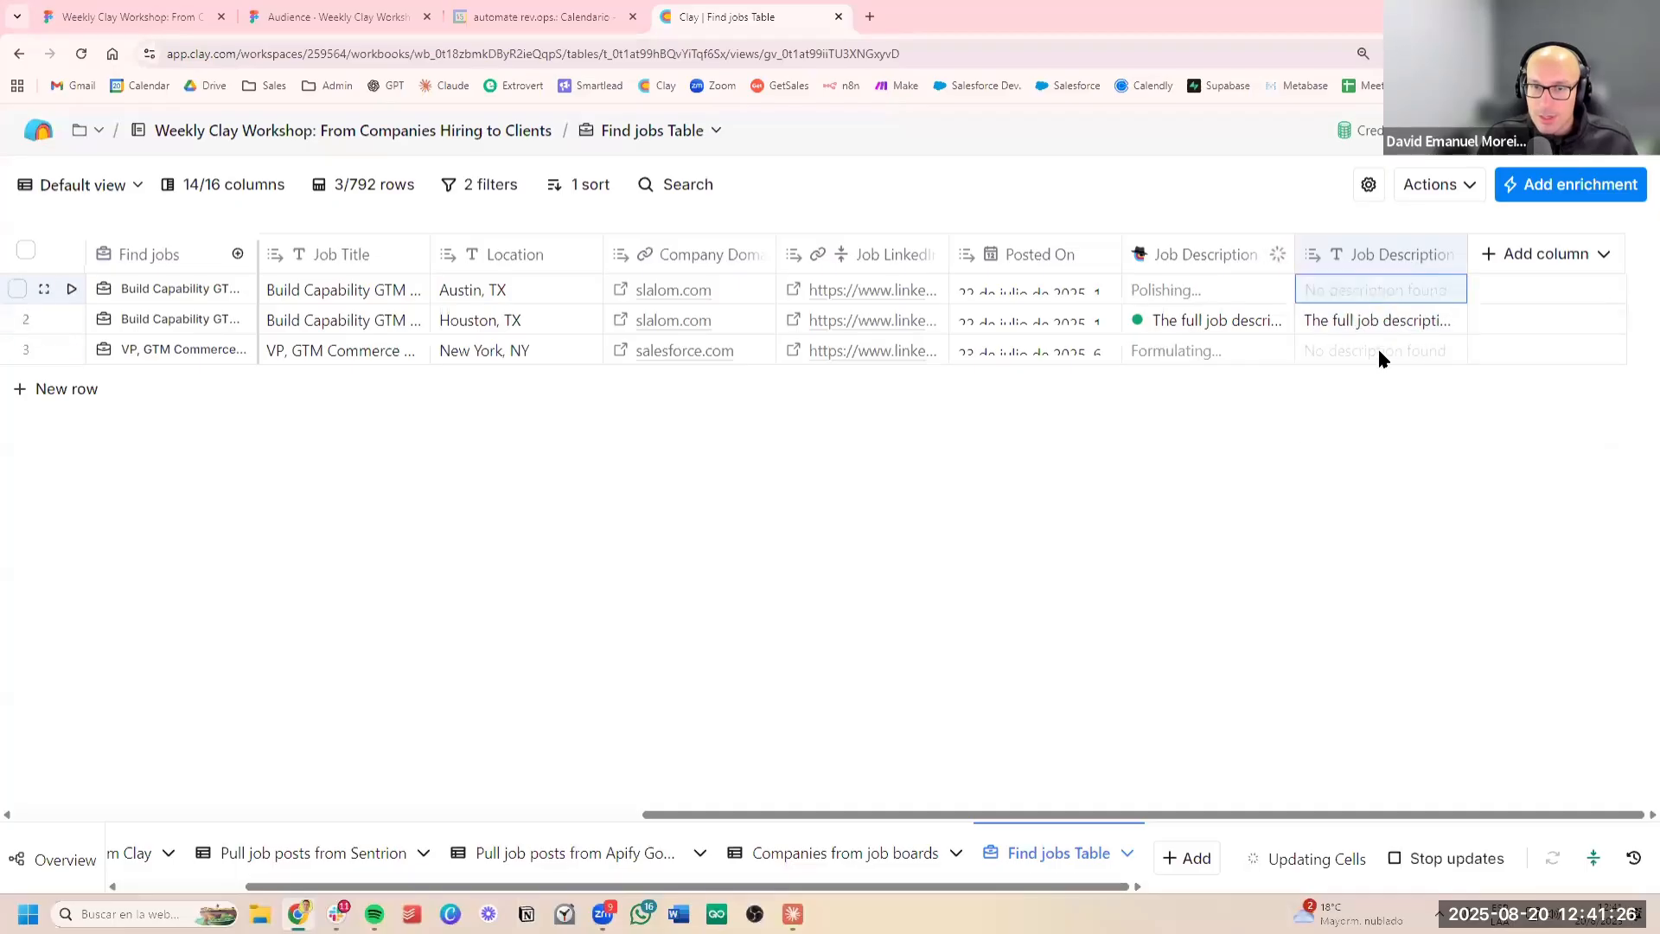
click(1377, 347)
click(1354, 327)
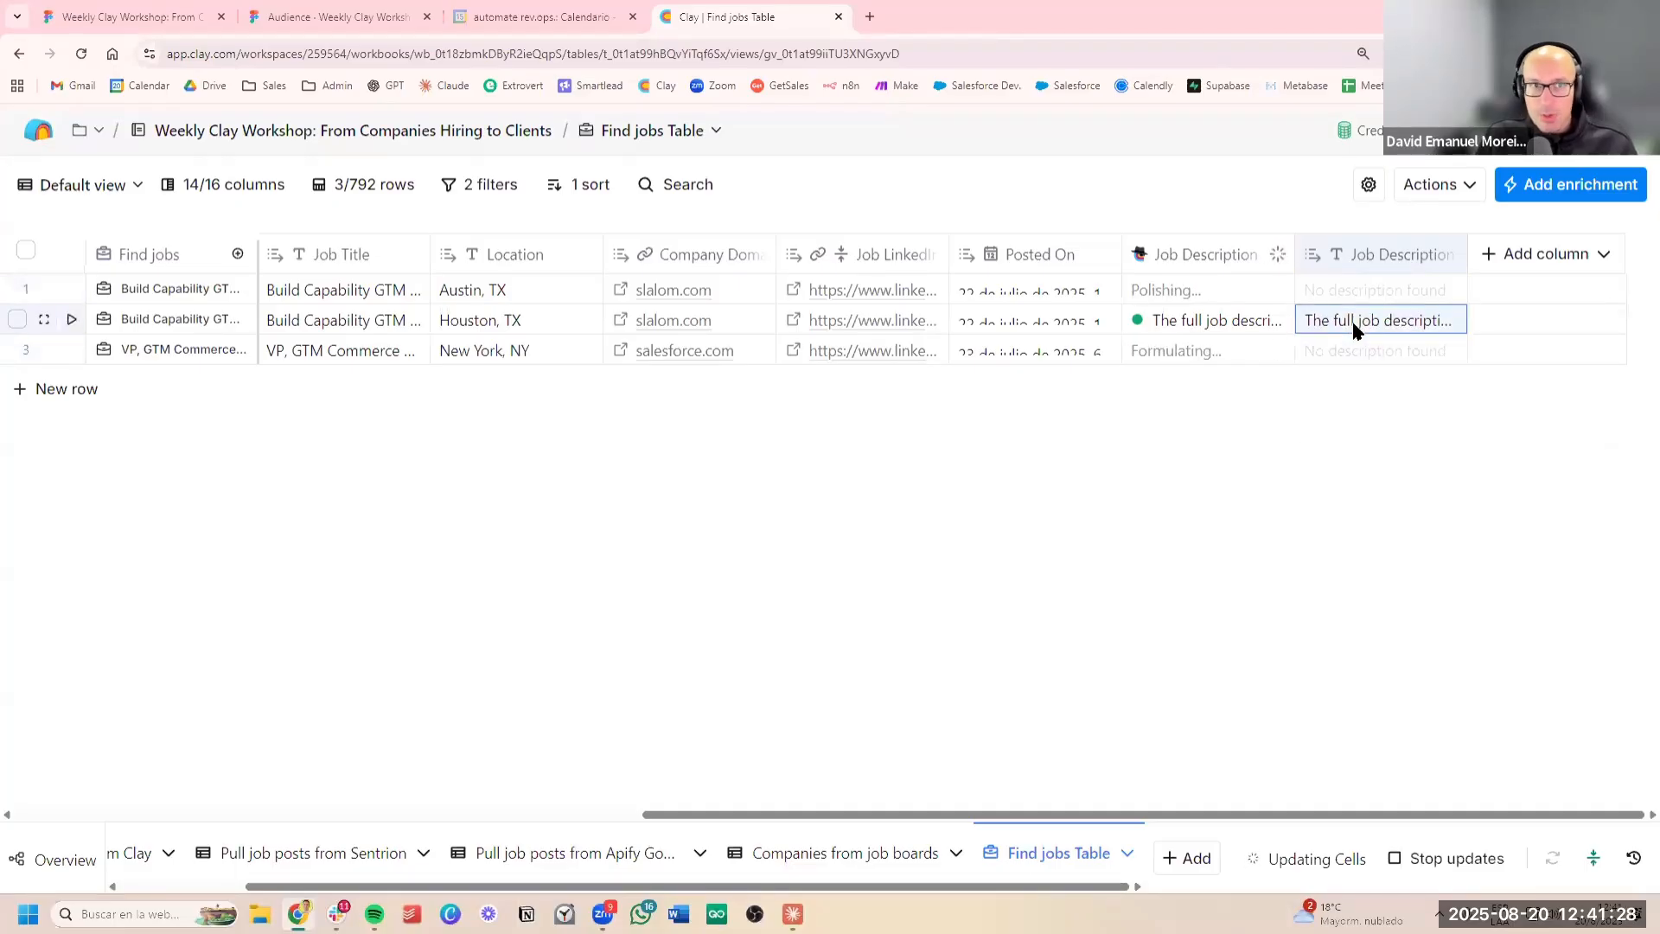
Add a formula column prompted "Print true only if you find any of the following keywords here", referencing the Job Description Text Job Description column
click(372, 19)
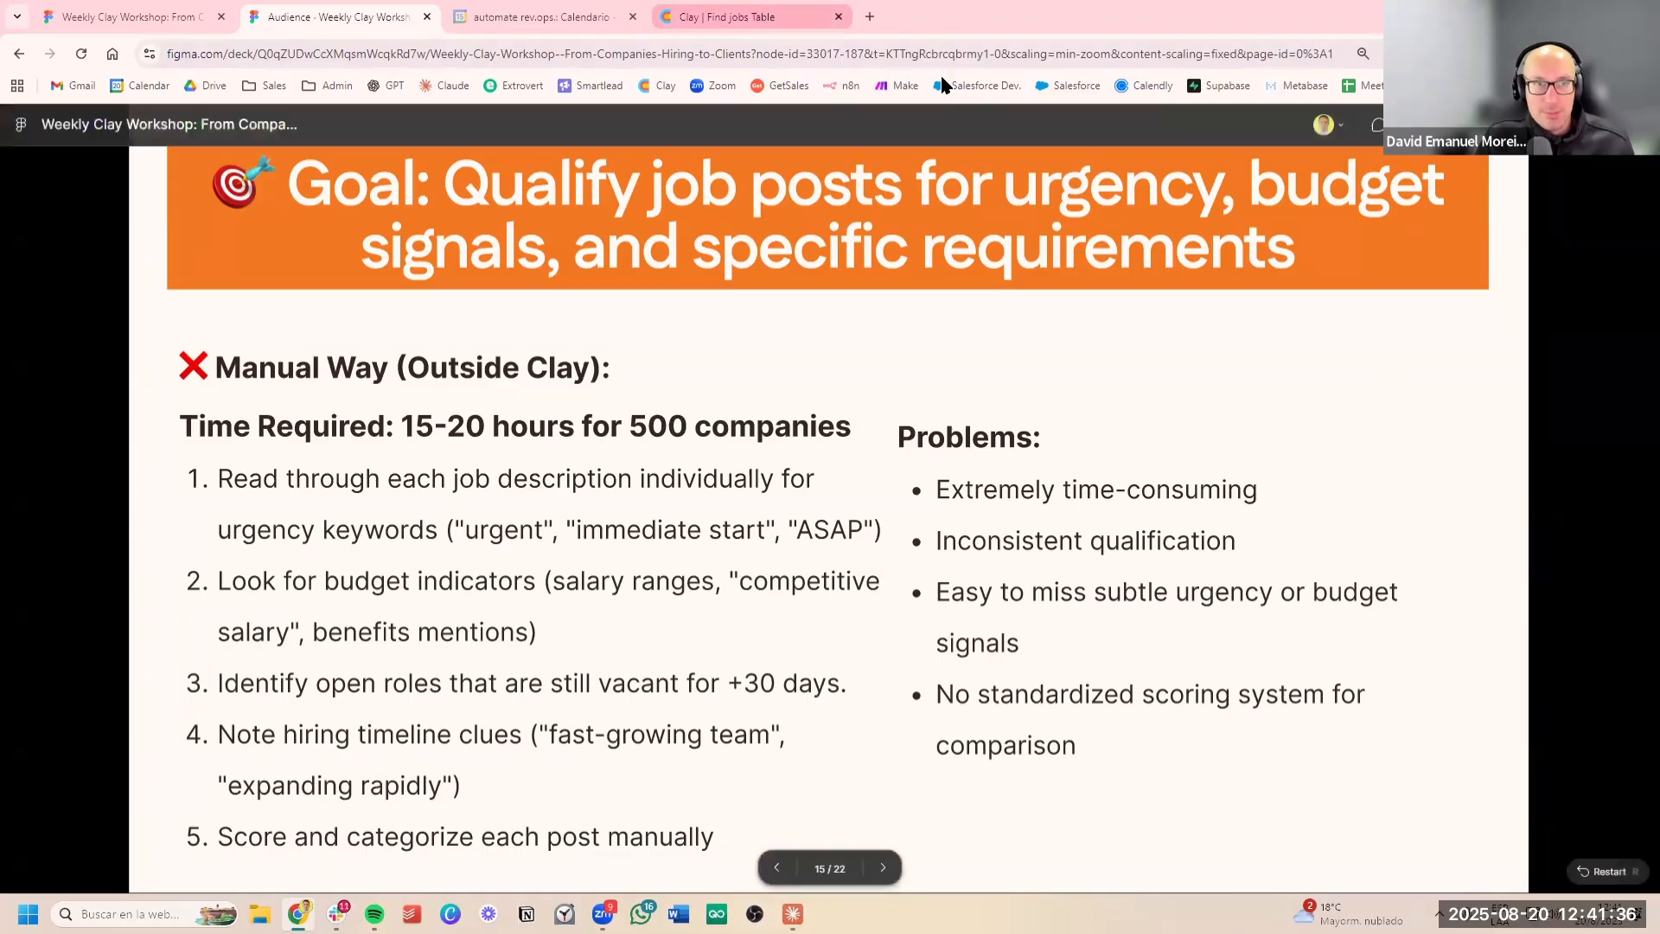
click(743, 17)
click(1539, 253)
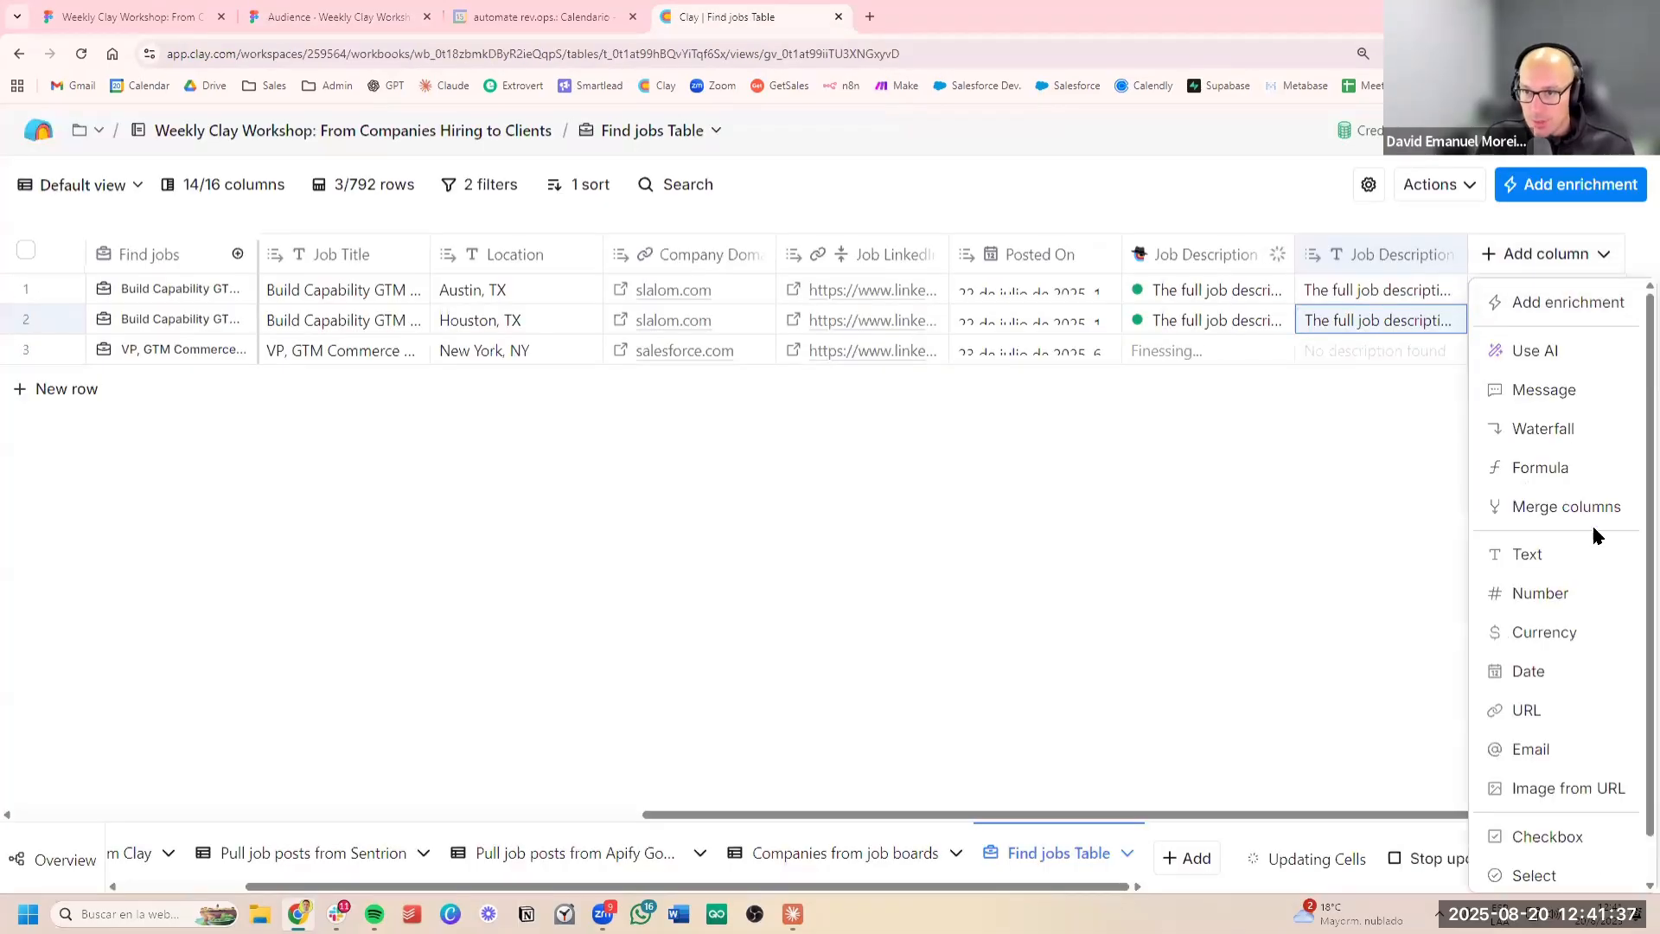
click(1584, 473)
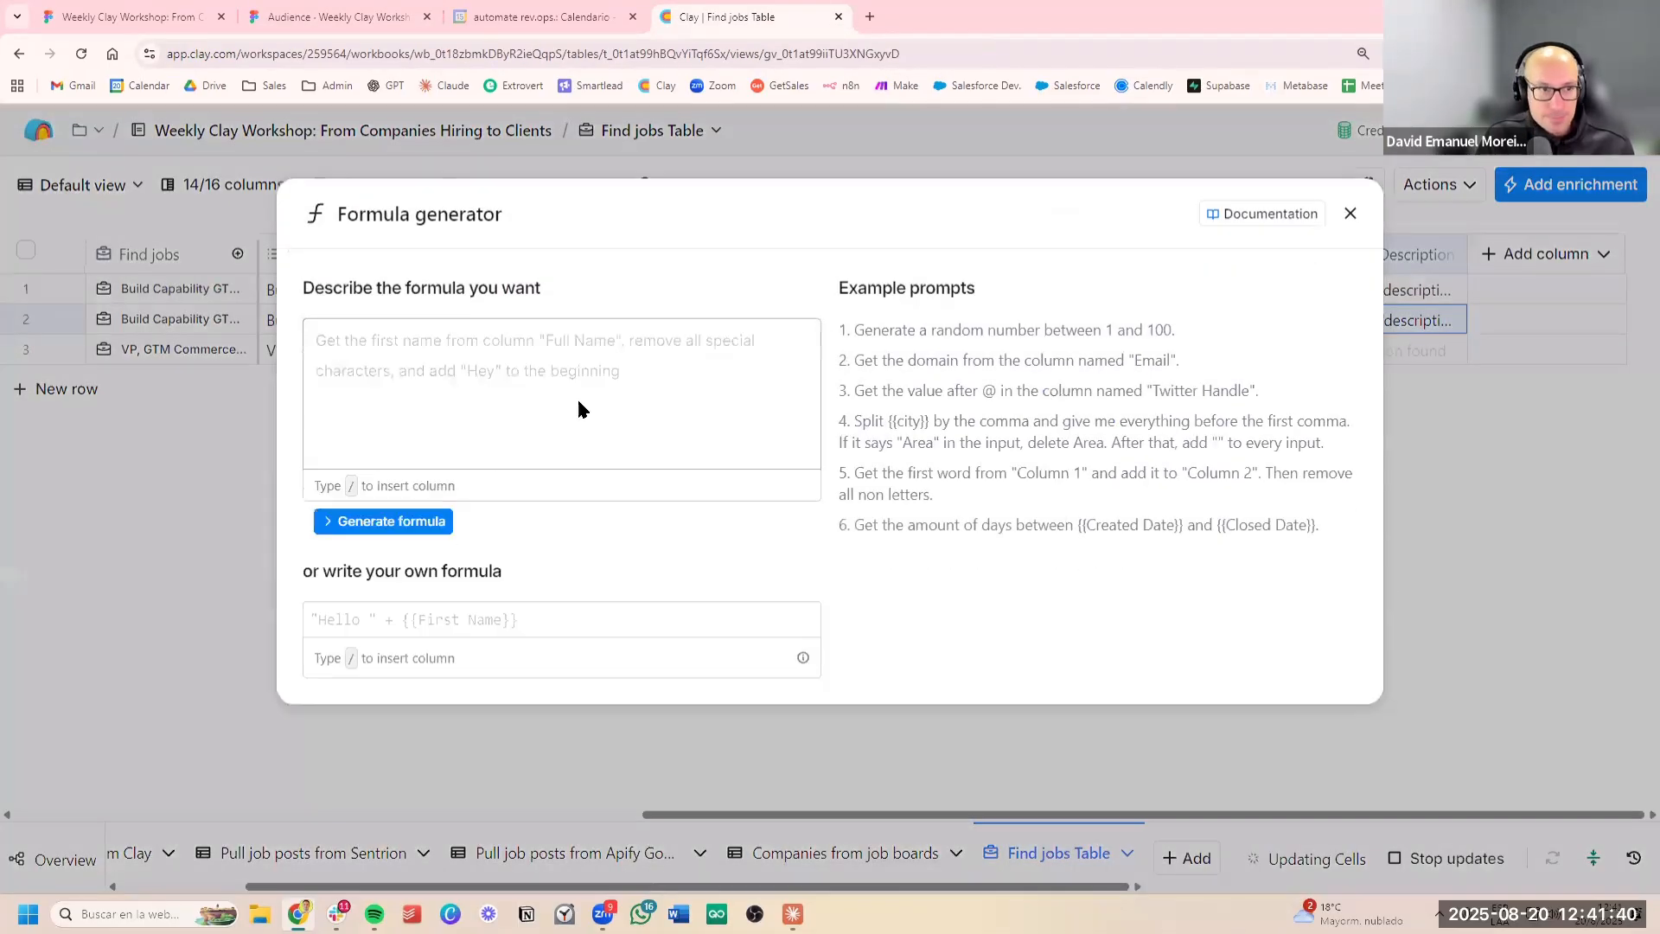
click(590, 403)
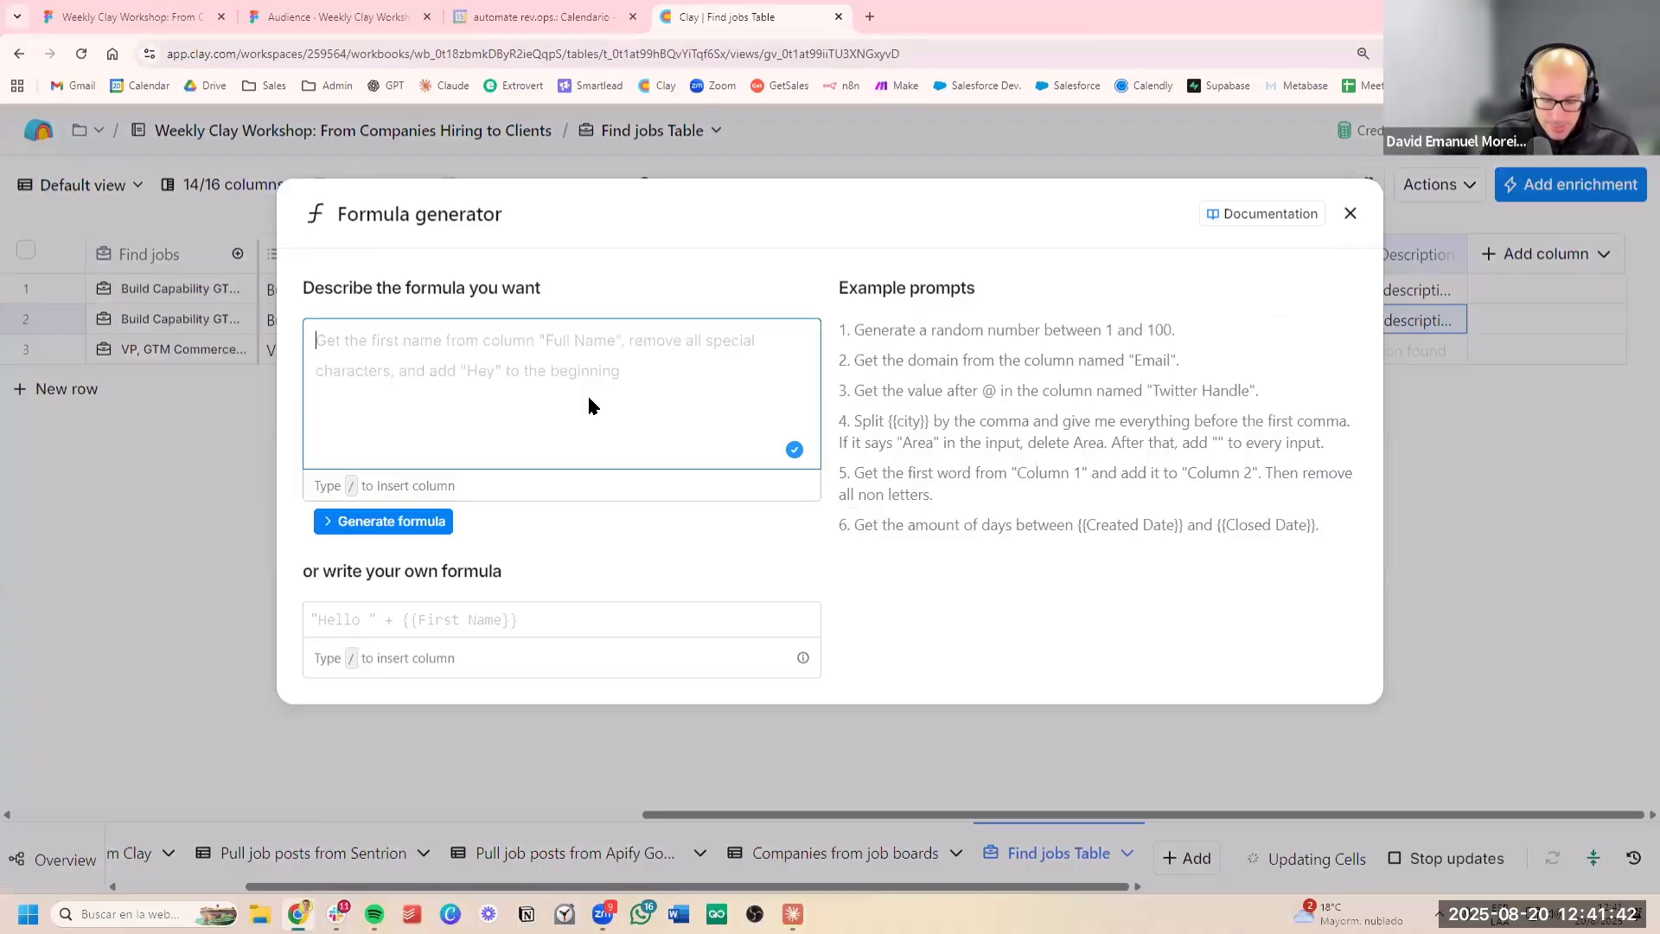
text(Print)
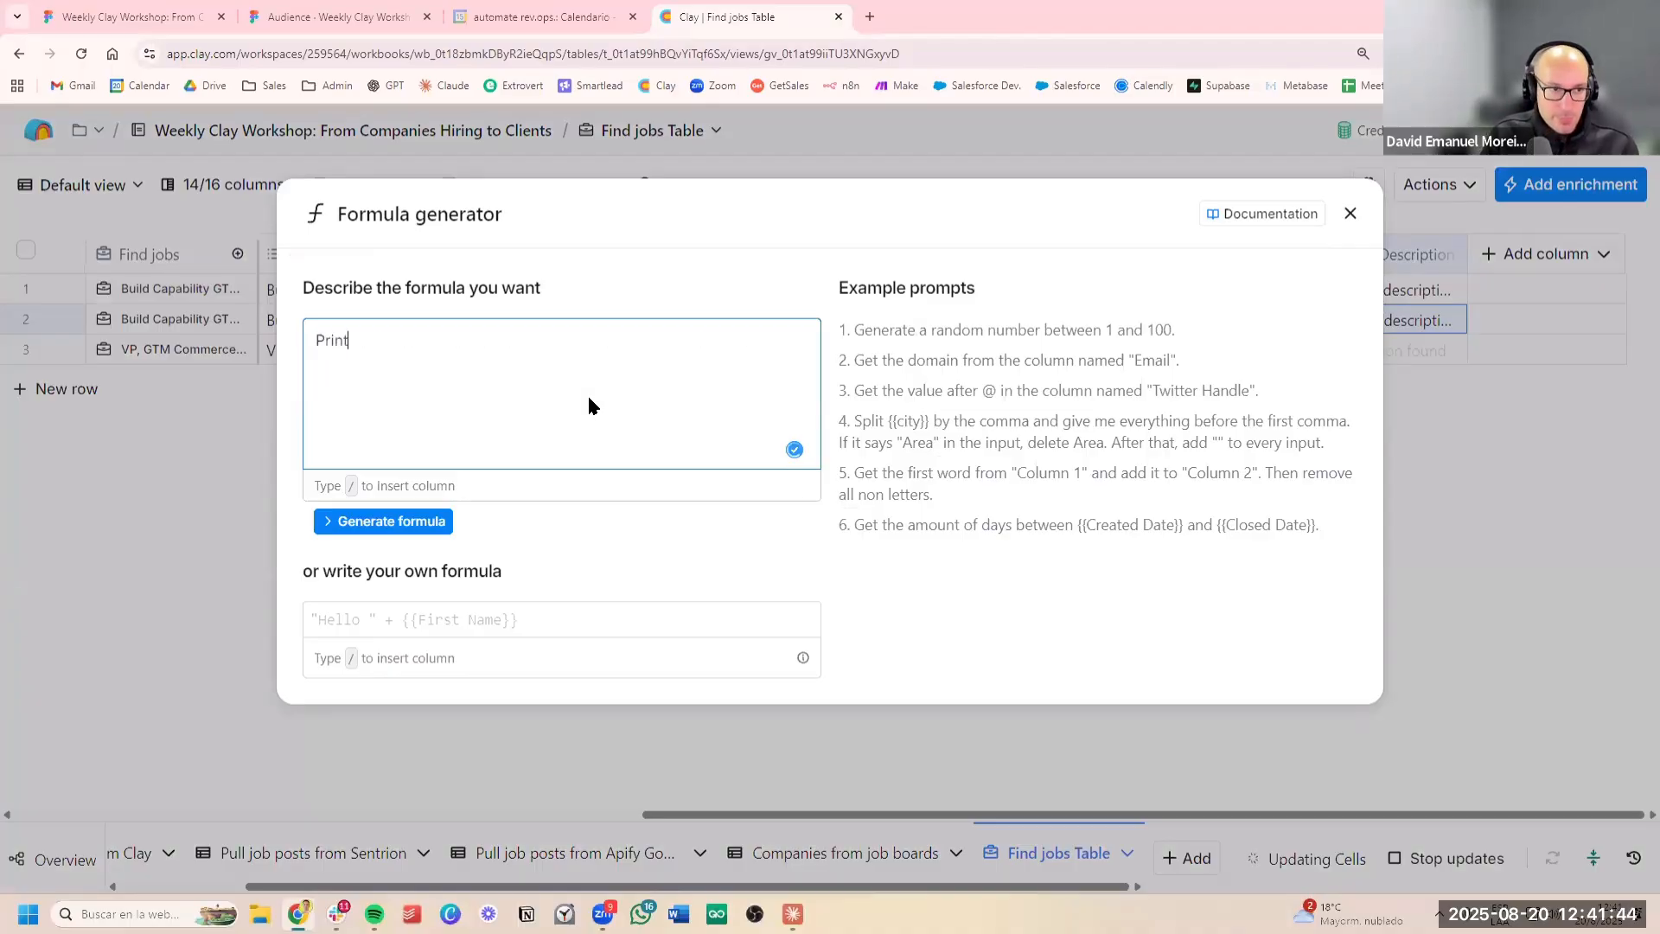
text( true only if yo)
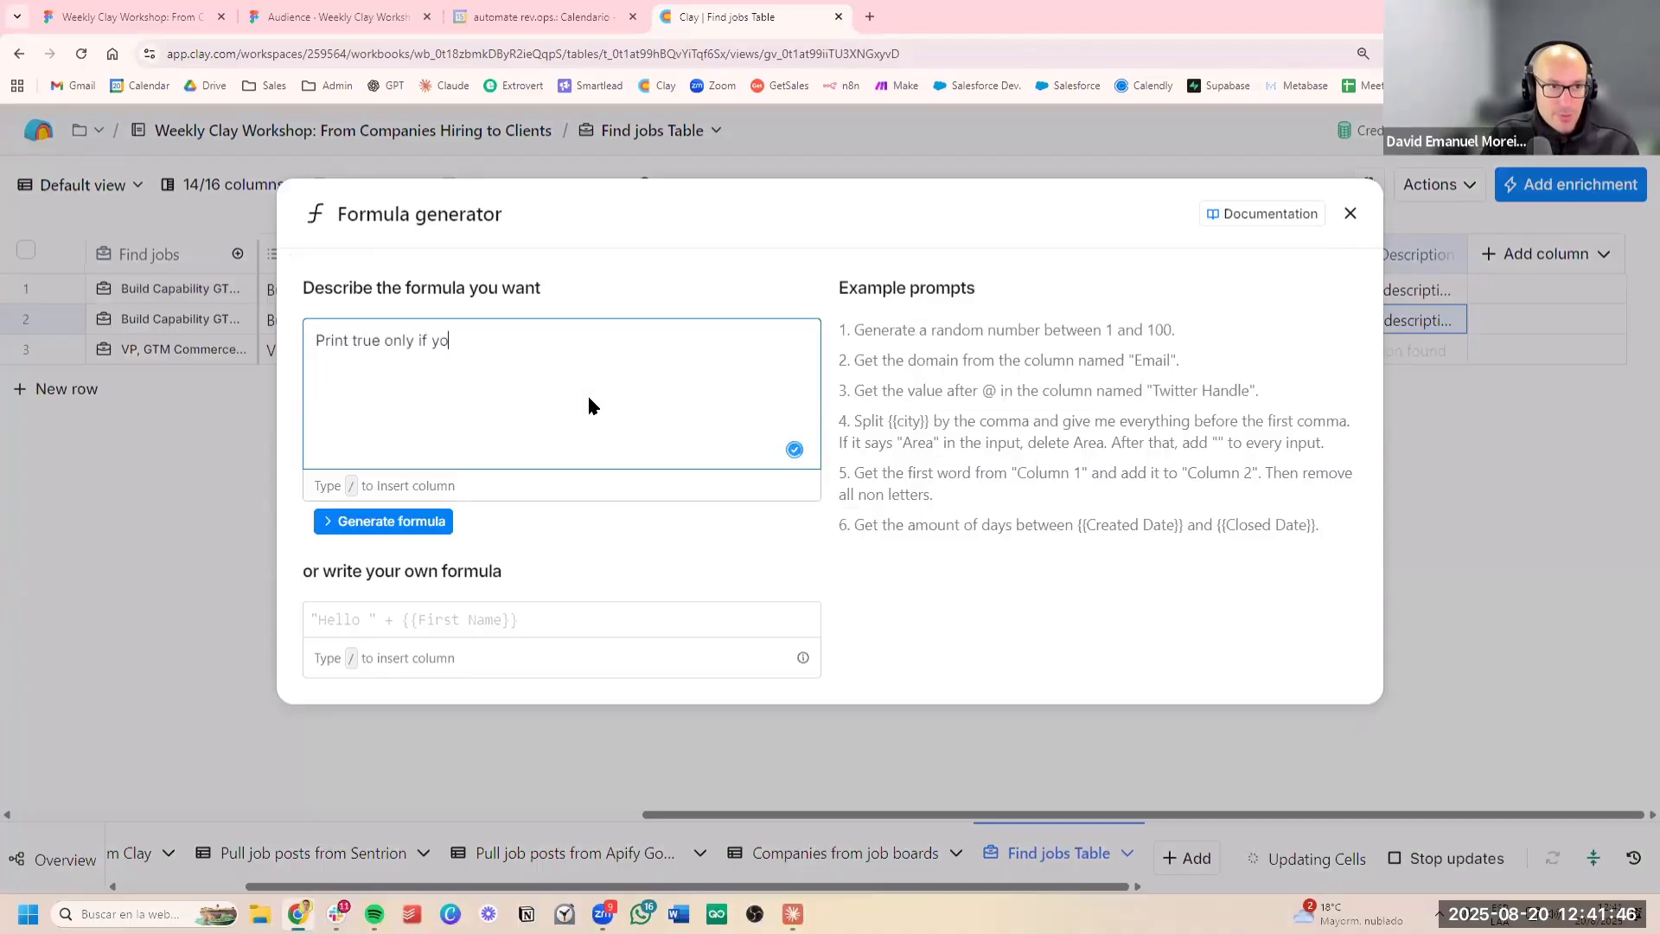
text(u find any of the )
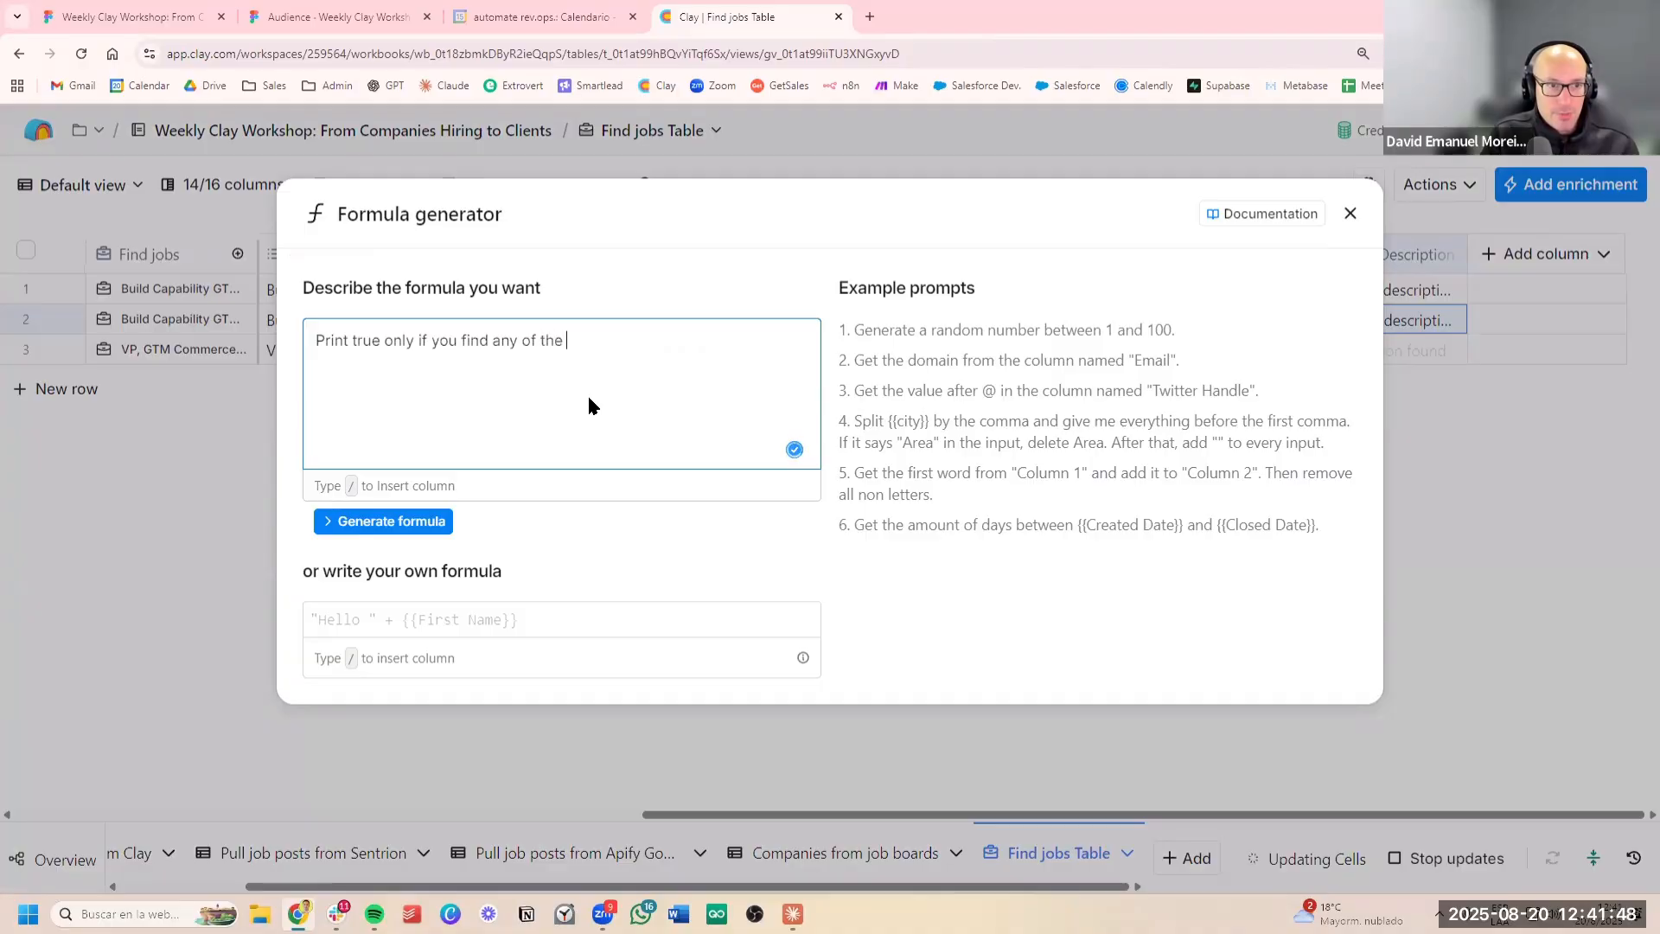
text(following keyword)
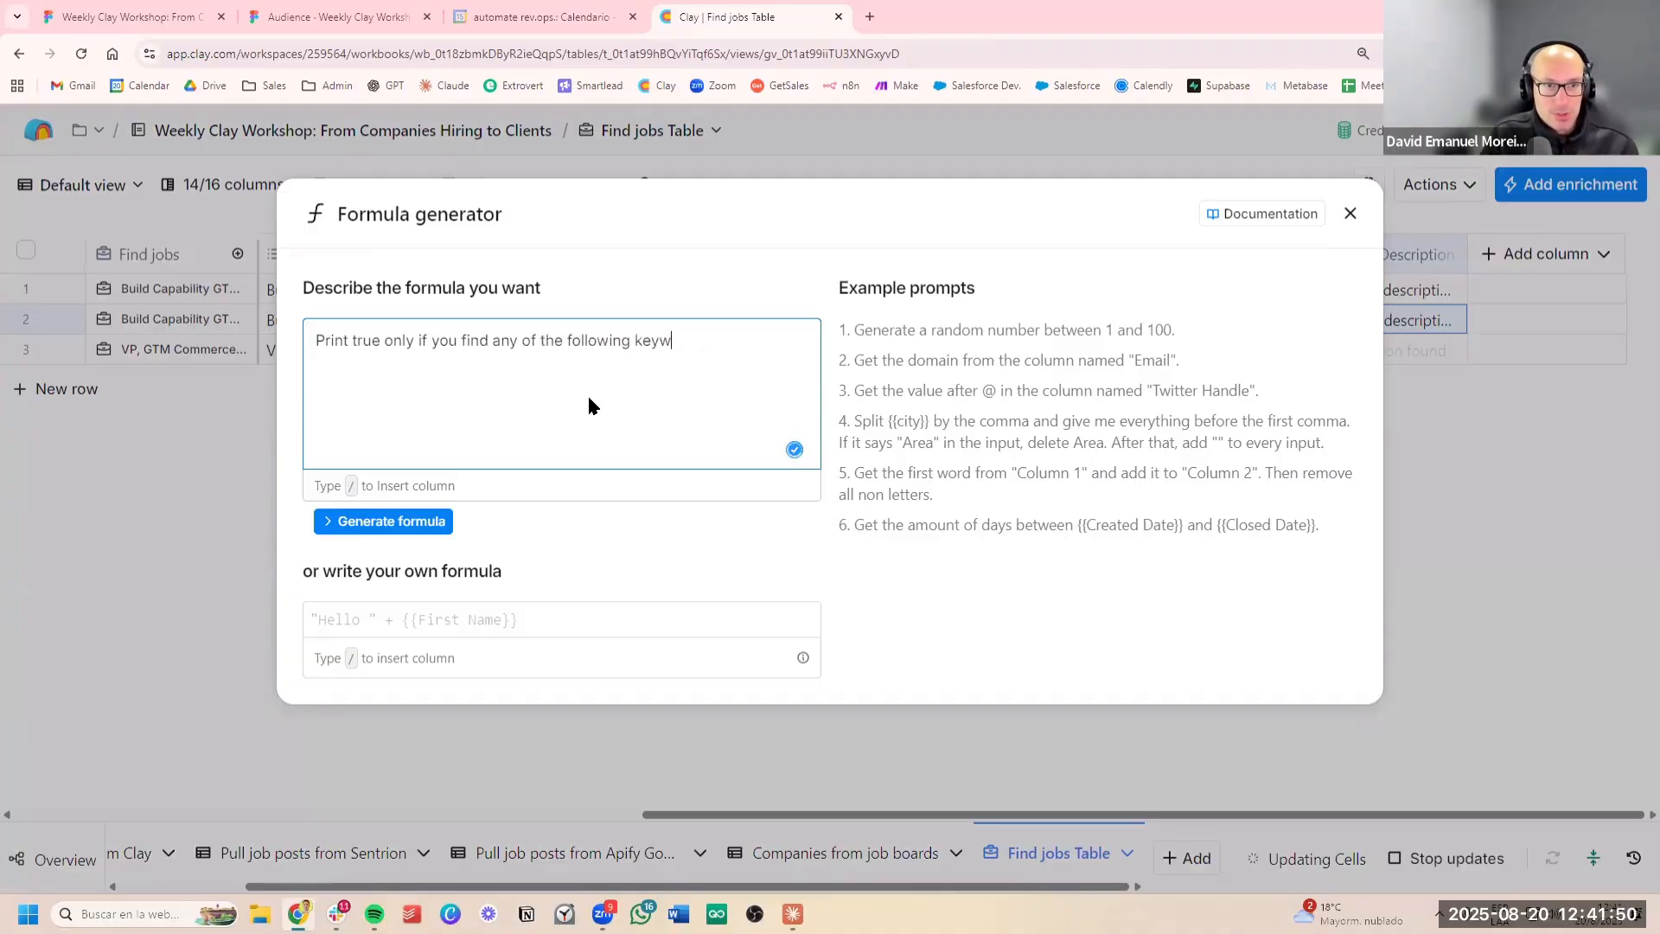
key(BackSpace)
key(BackSpace)
key(BackSpace)
text(ords here)
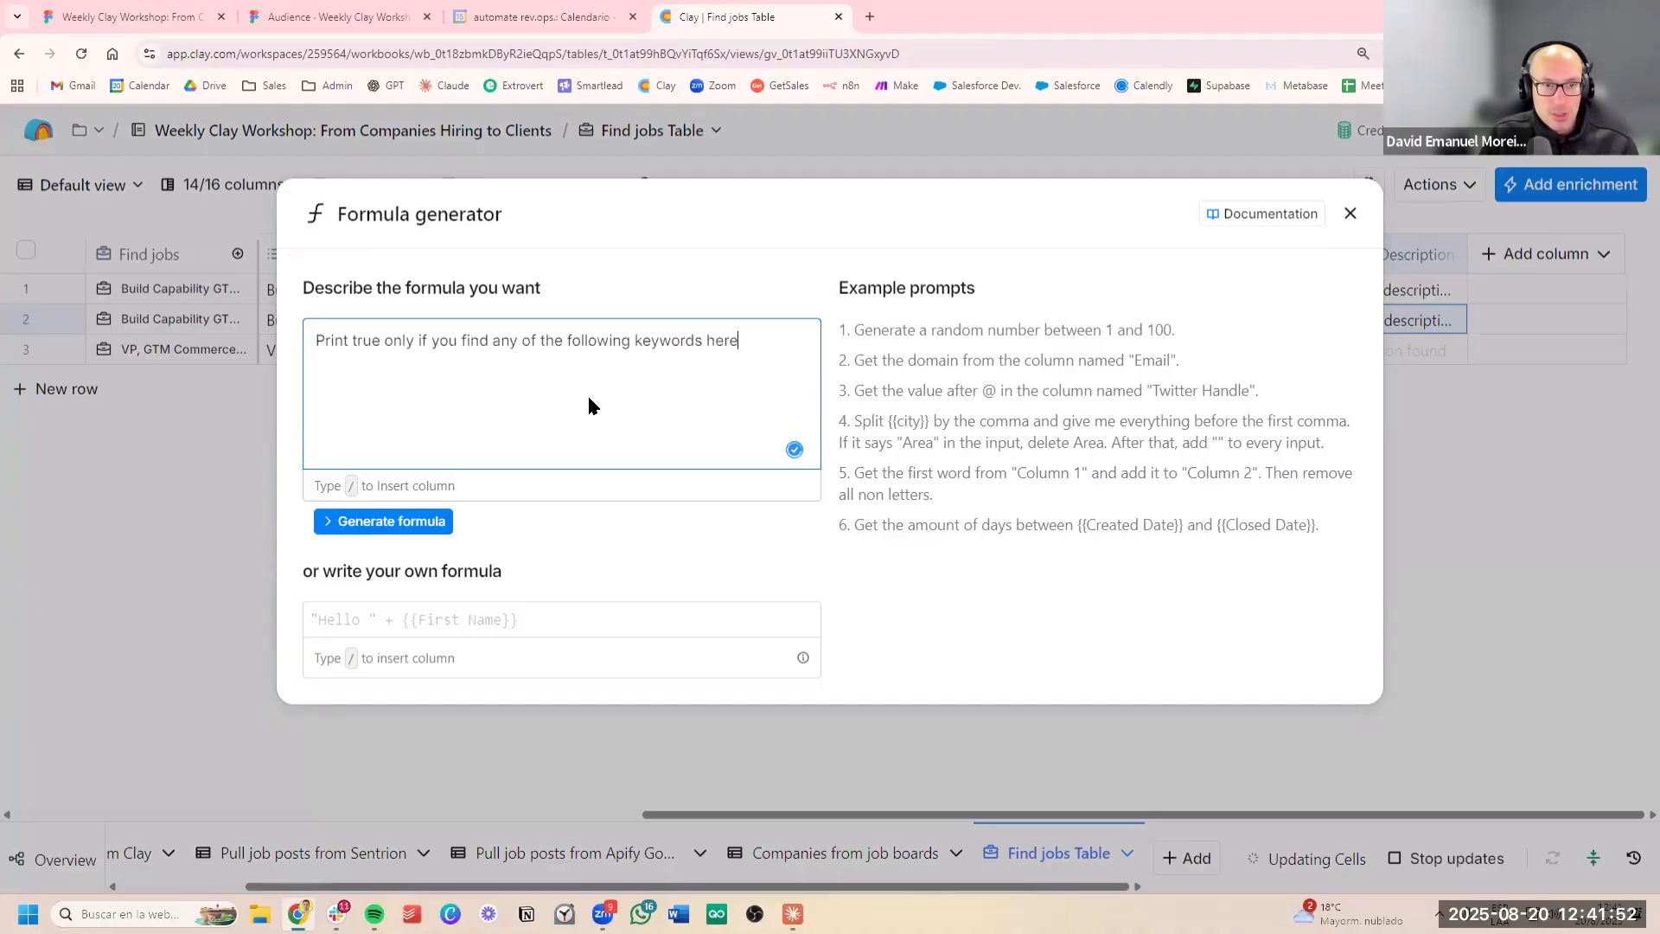
text(: /:)
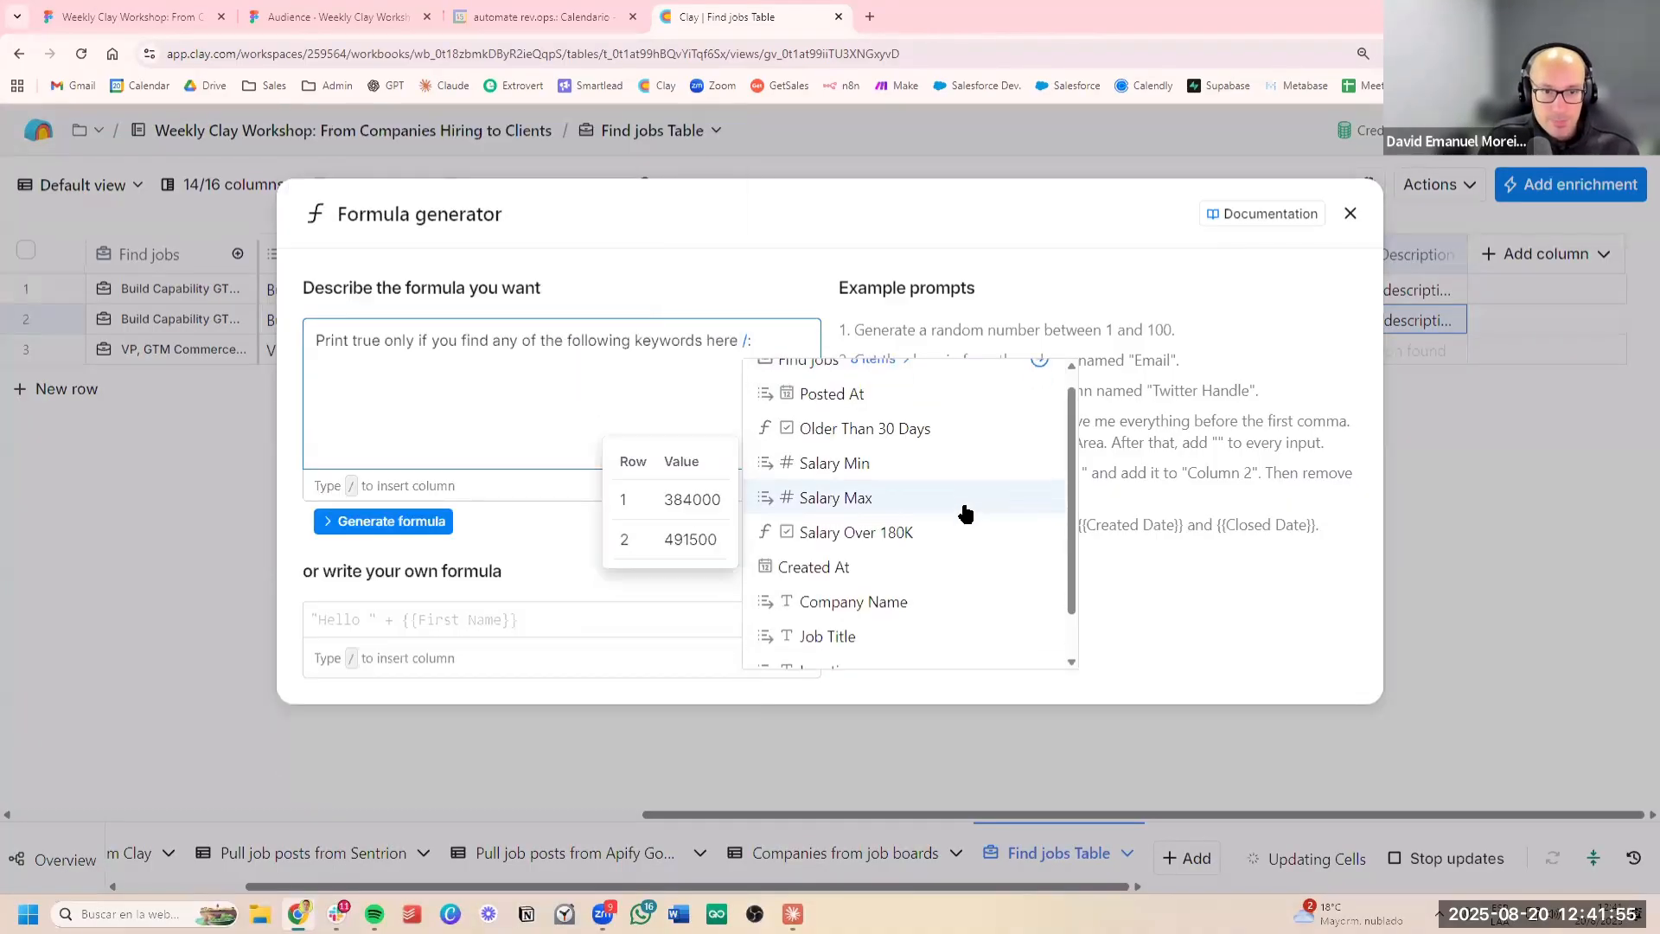
scroll(901, 619, down, 3)
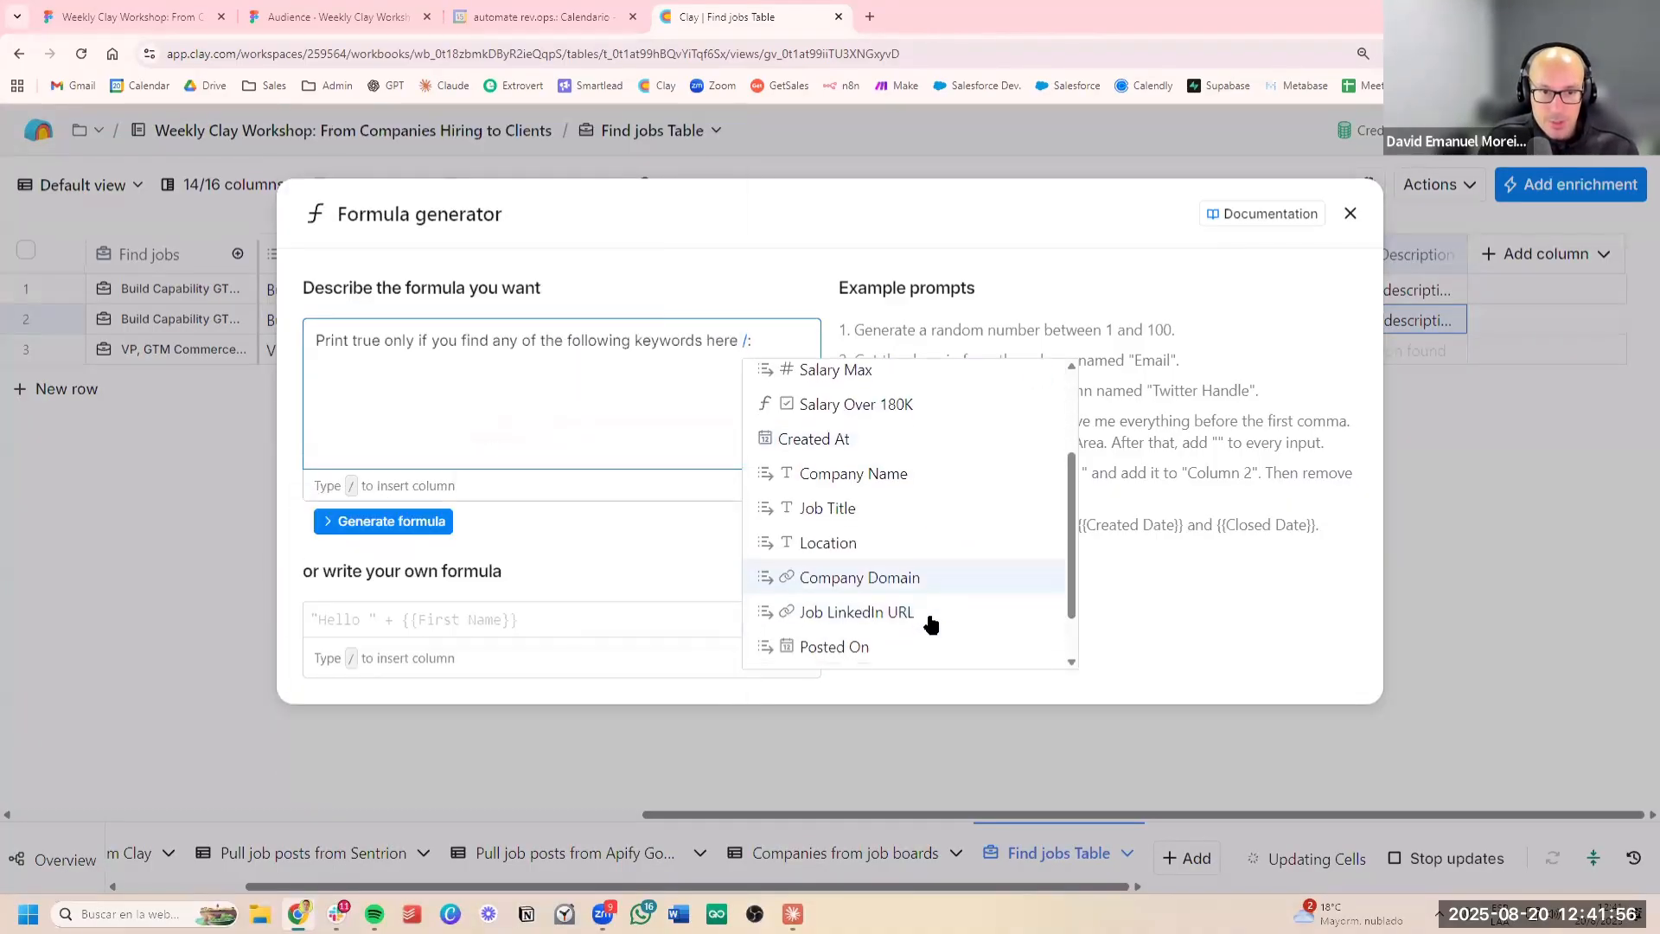
click(920, 651)
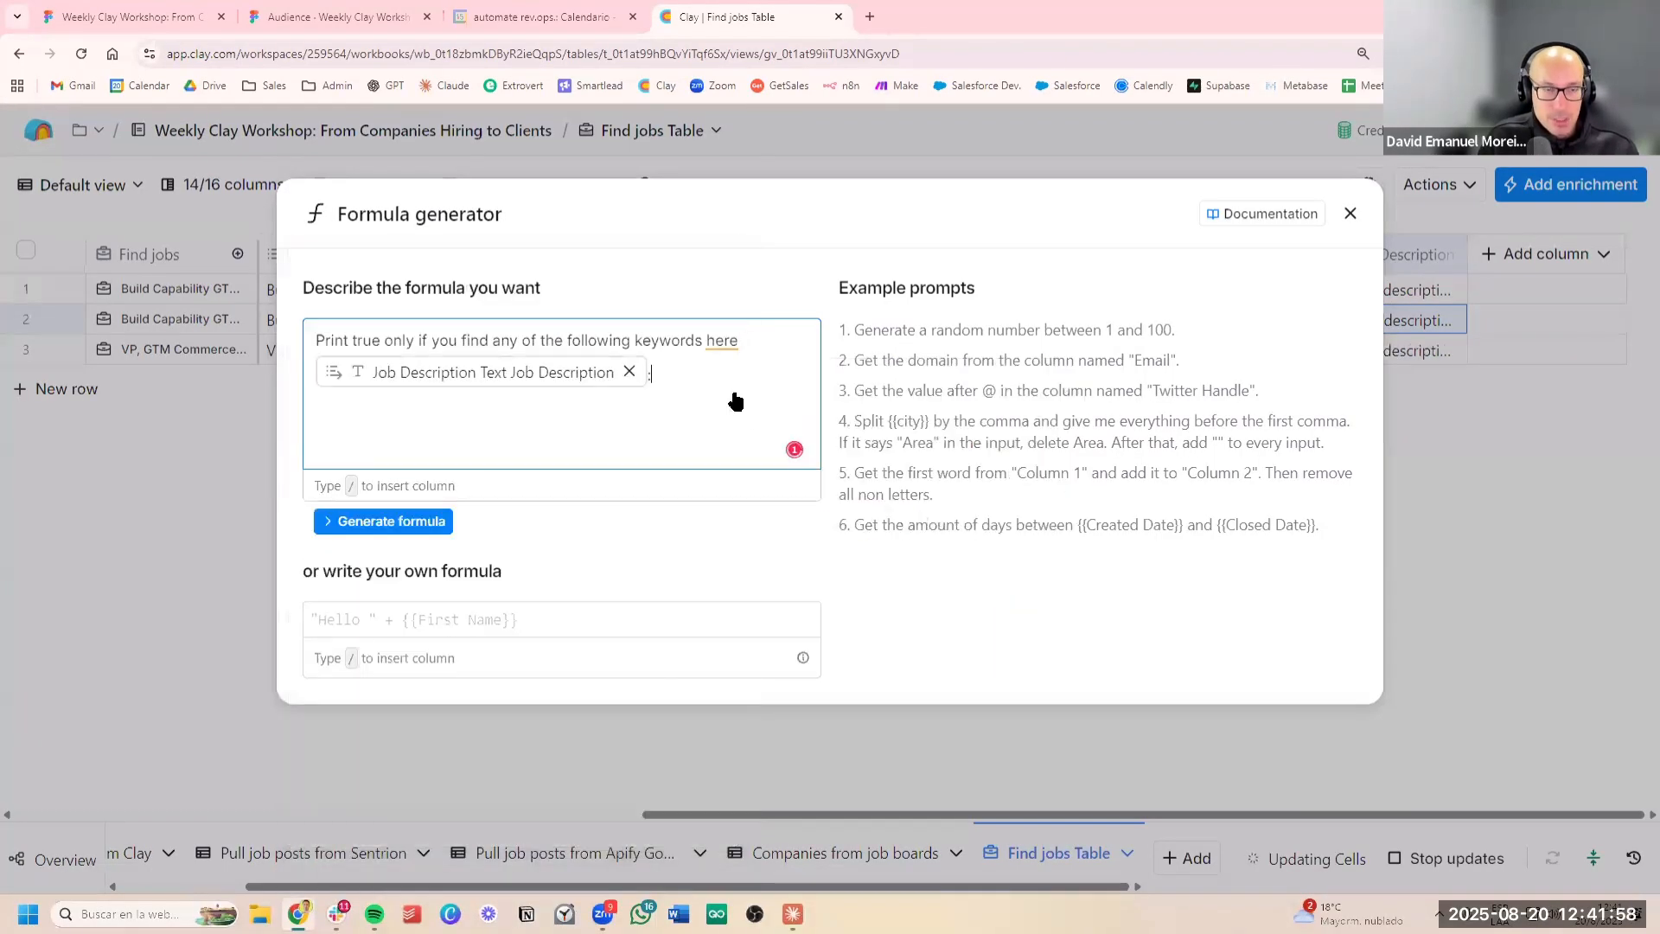
List the keywords "ASAP" and "Inmediate start" on separate lines of the formula prompt
text(ASAP )
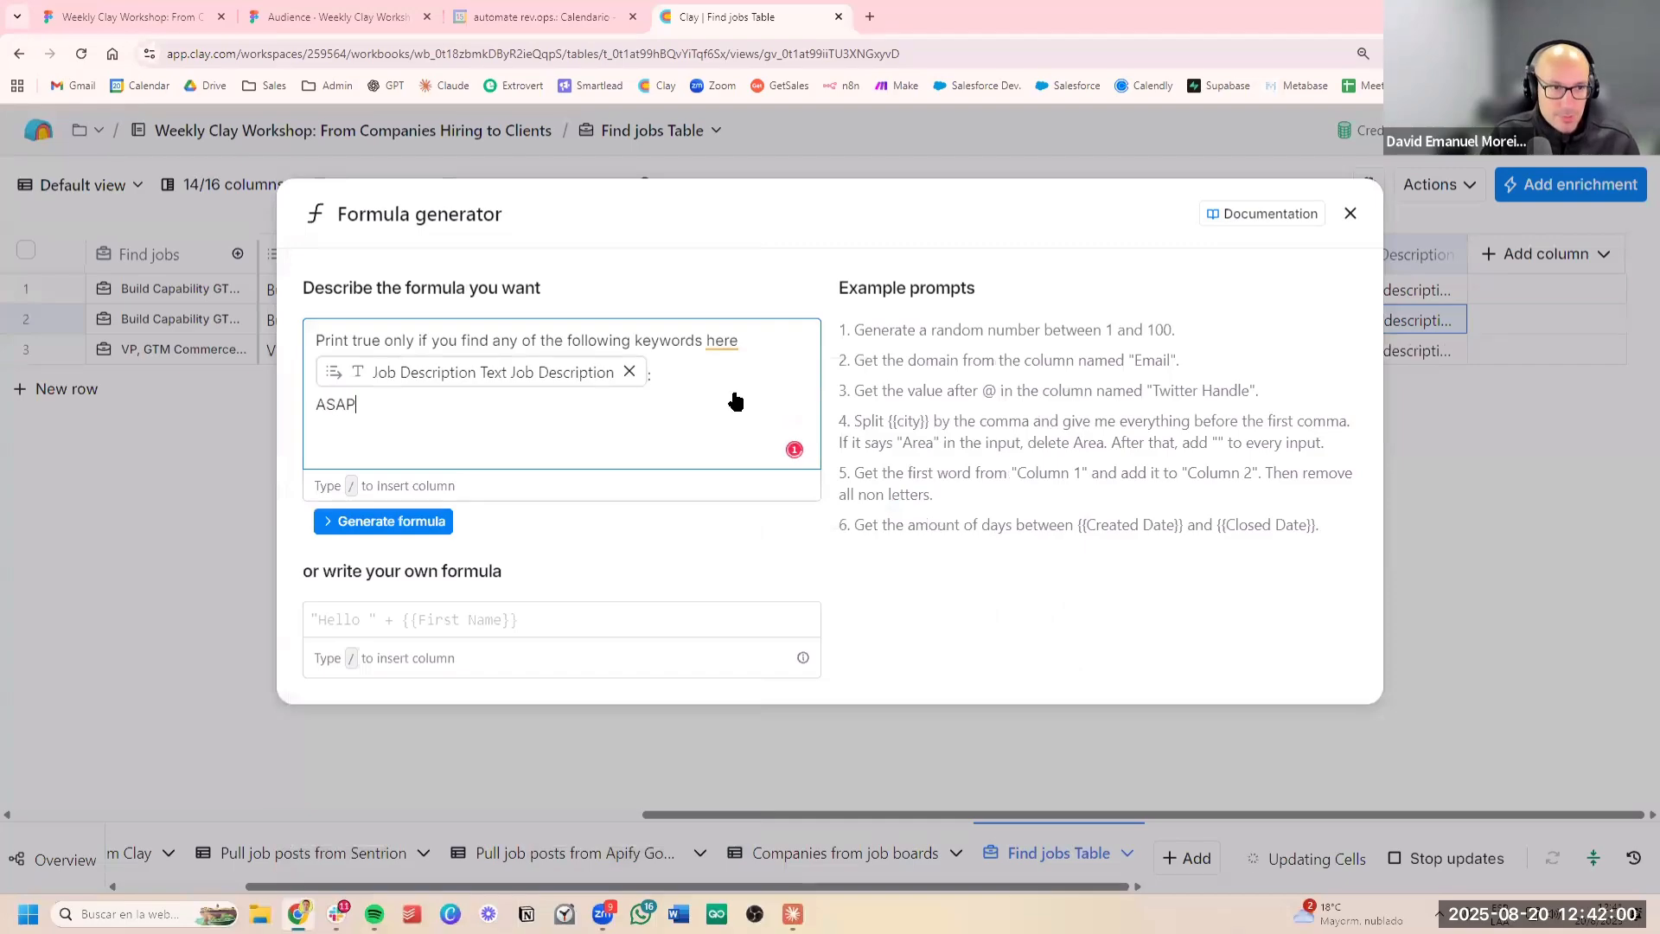
text(INmedia)
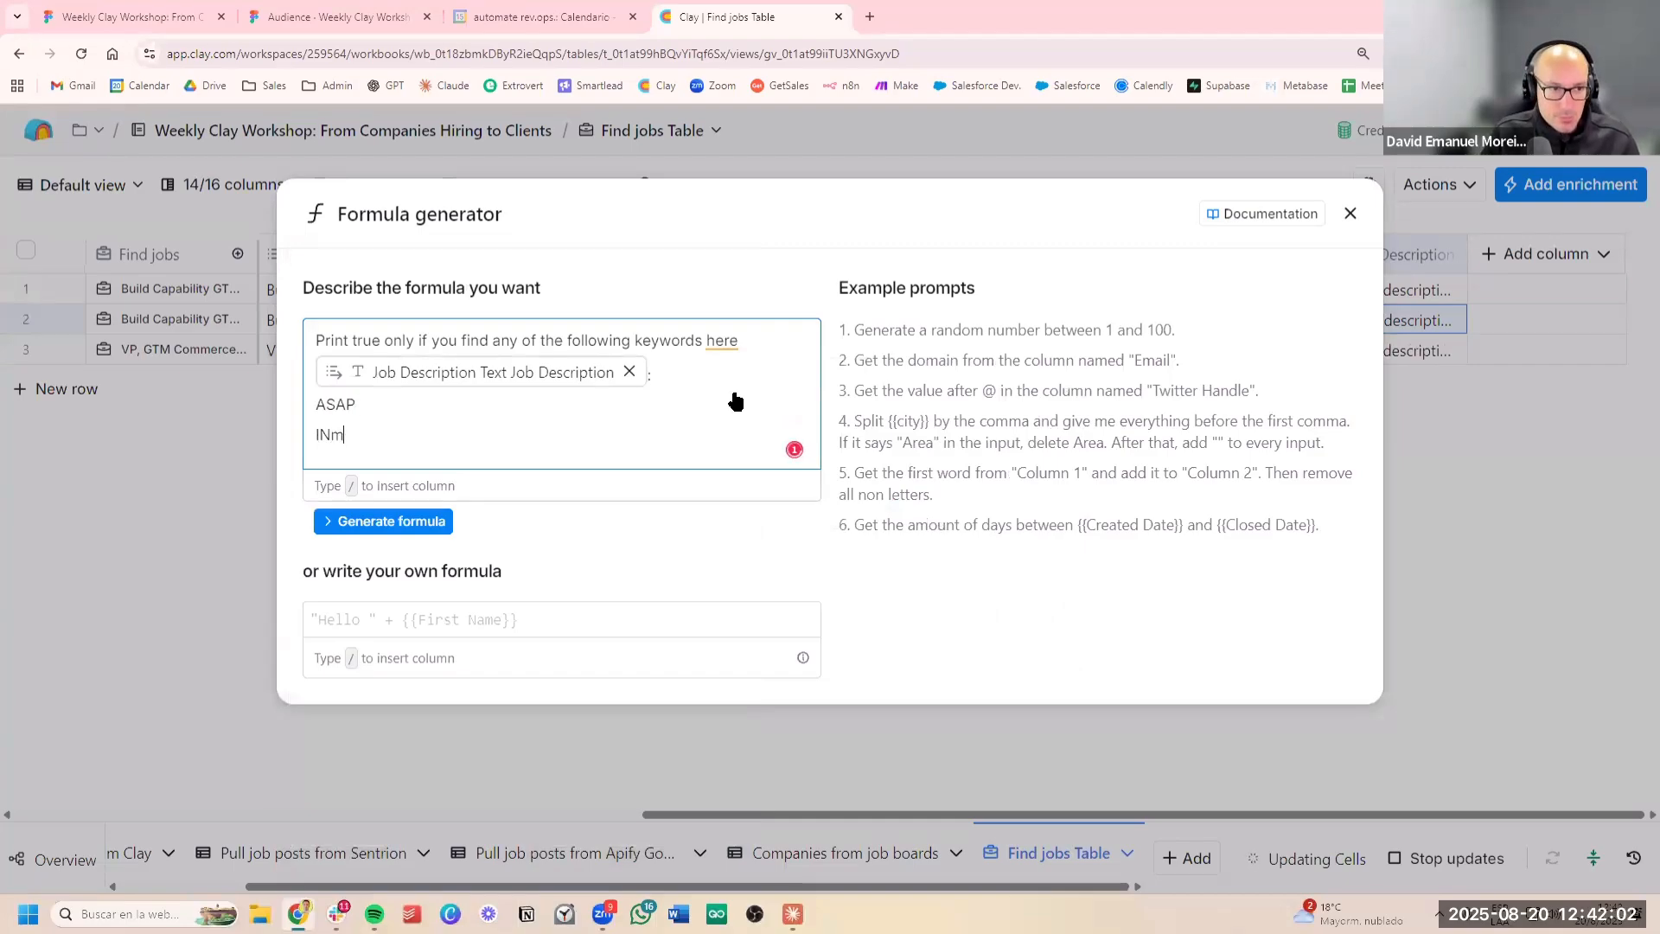
key(BackSpace)
key(BackSpace)
key(BackSpace)
key(BackSpace)
key(BackSpace)
text(In)
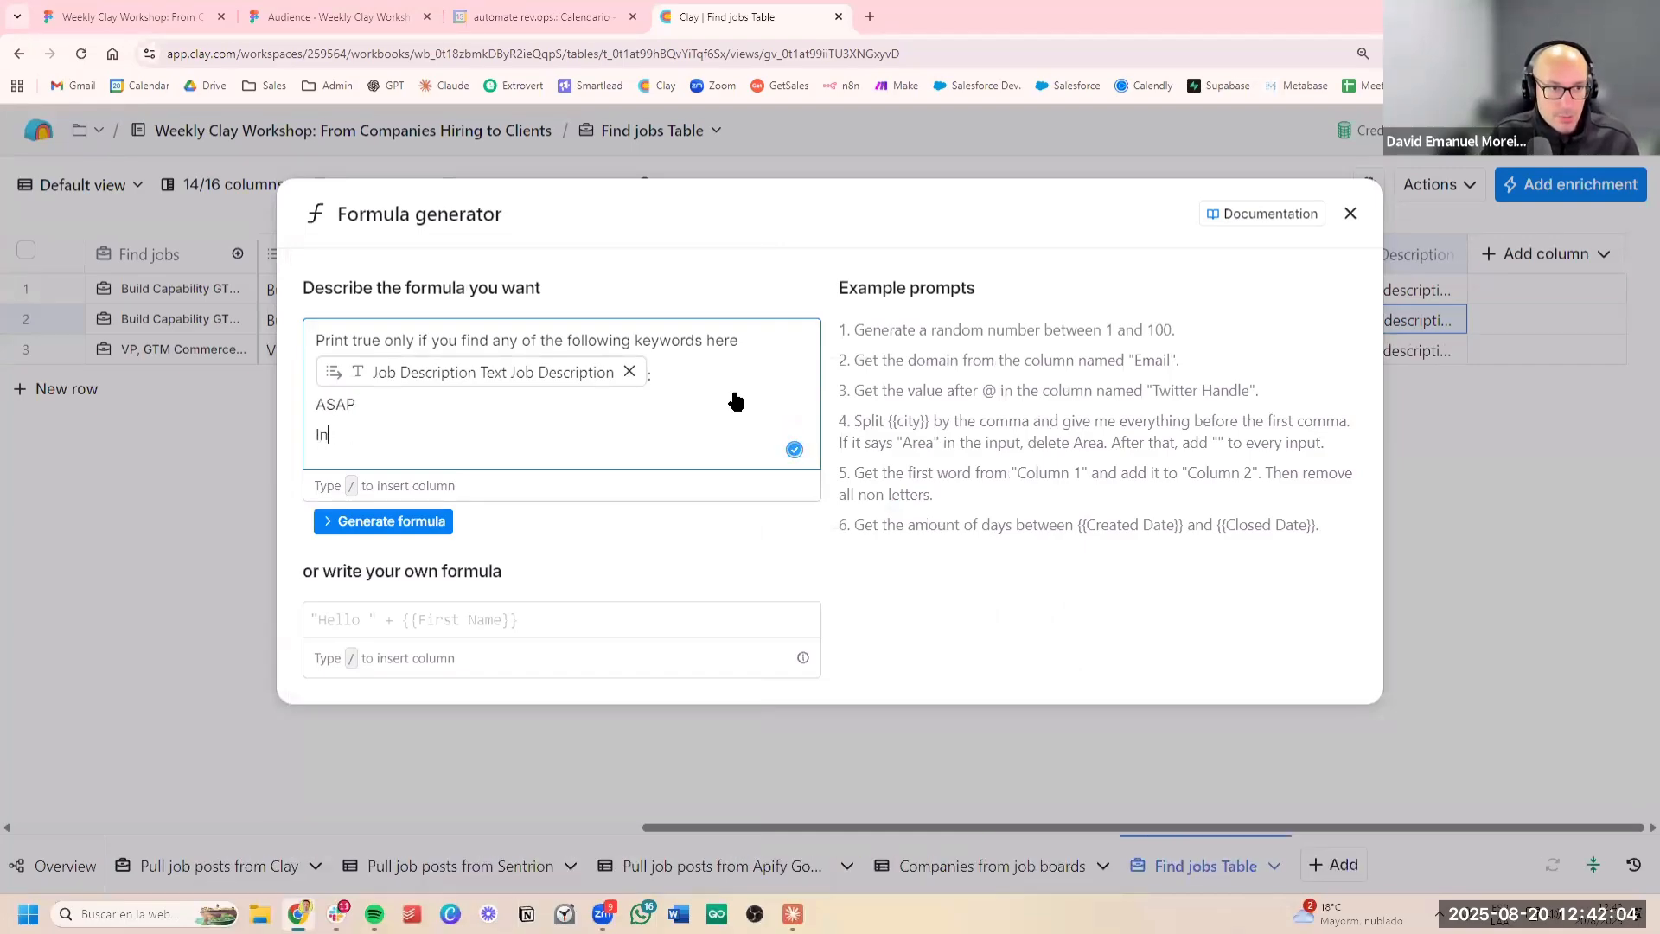
text(ame)
key(BackSpace)
text(mediat)
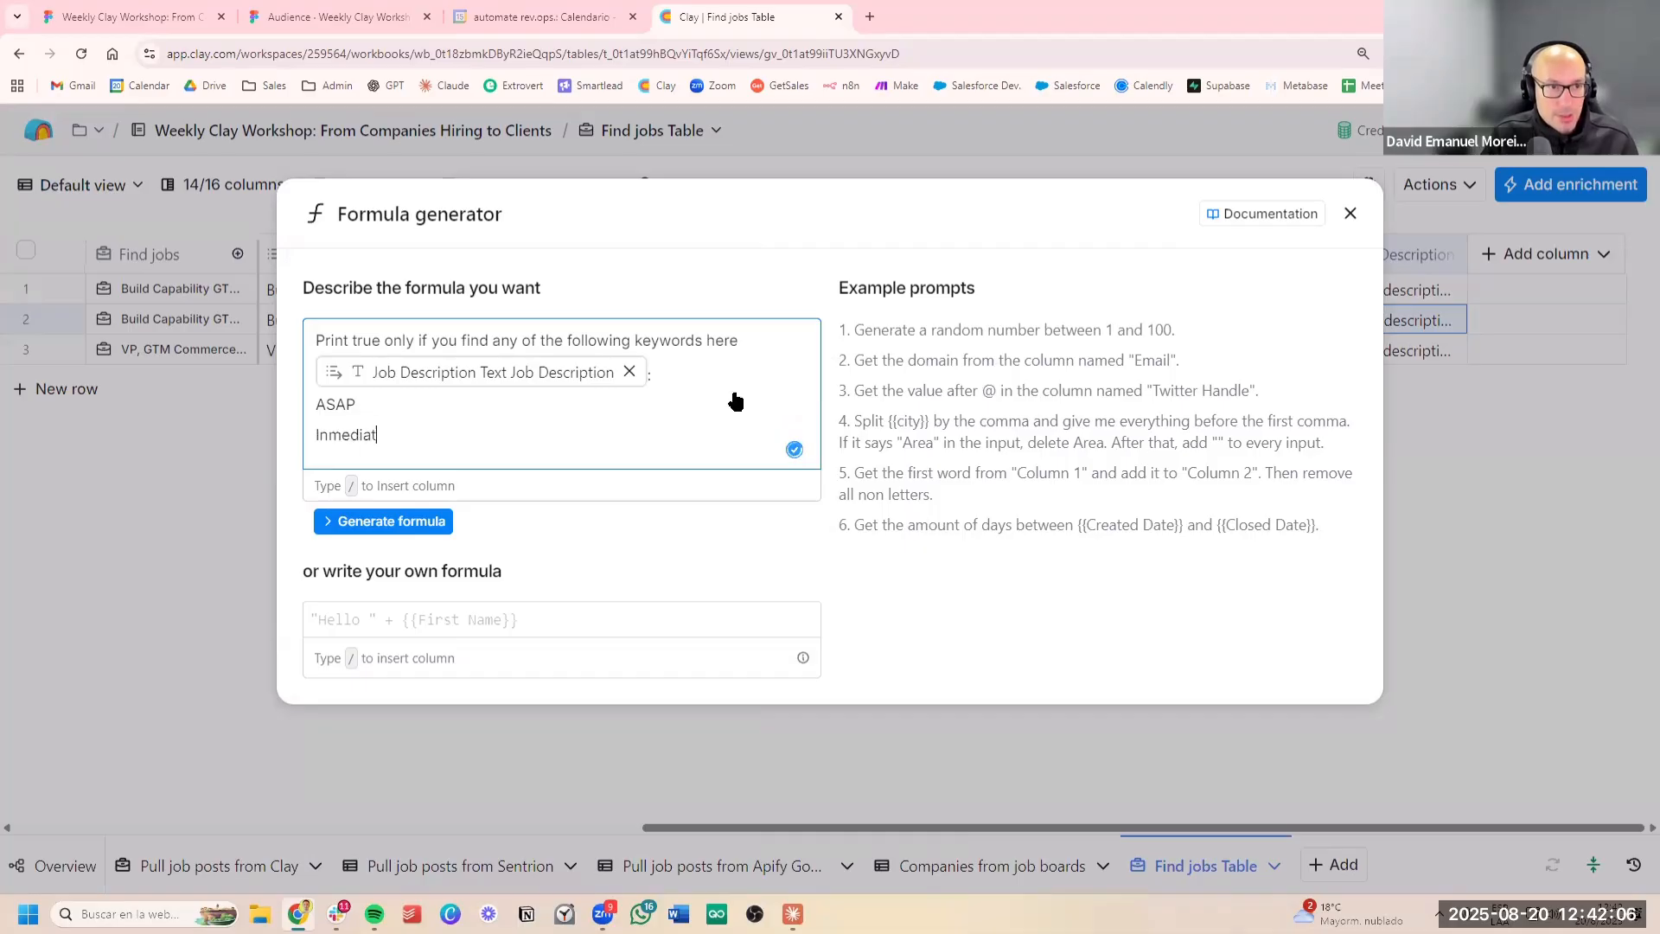
text(e start)
key(Return)
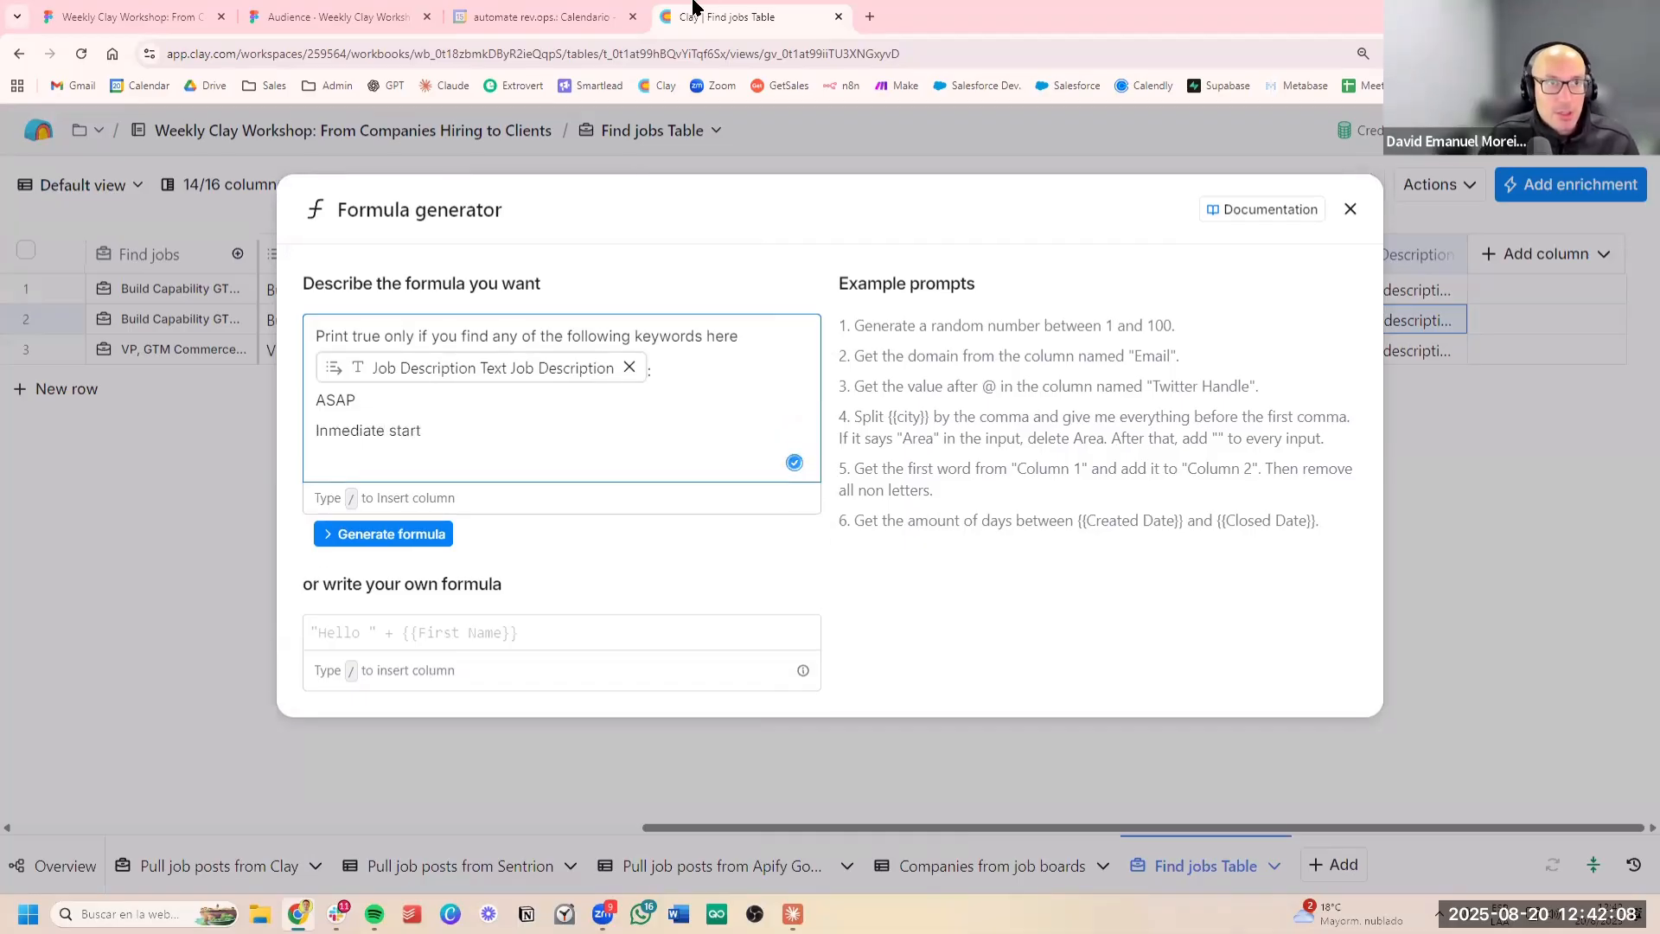
Check the workshop slide for urgency keywords, add "urgent" to the prompt, then generate the formula and save it as correct
click(618, 16)
click(360, 13)
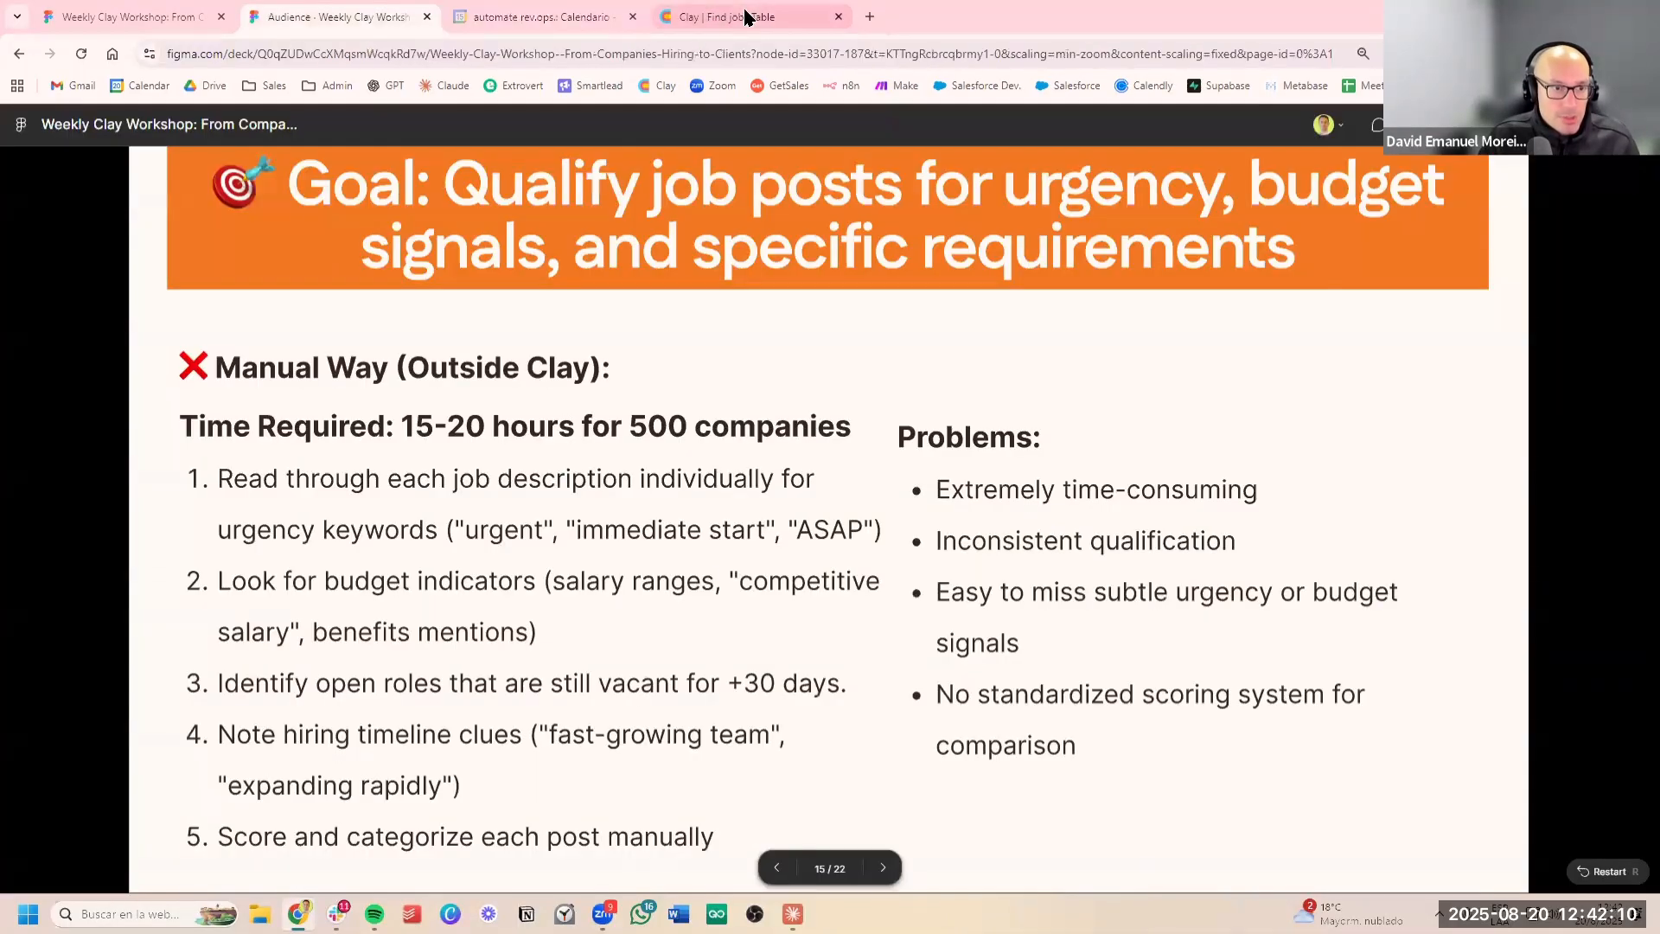
click(747, 14)
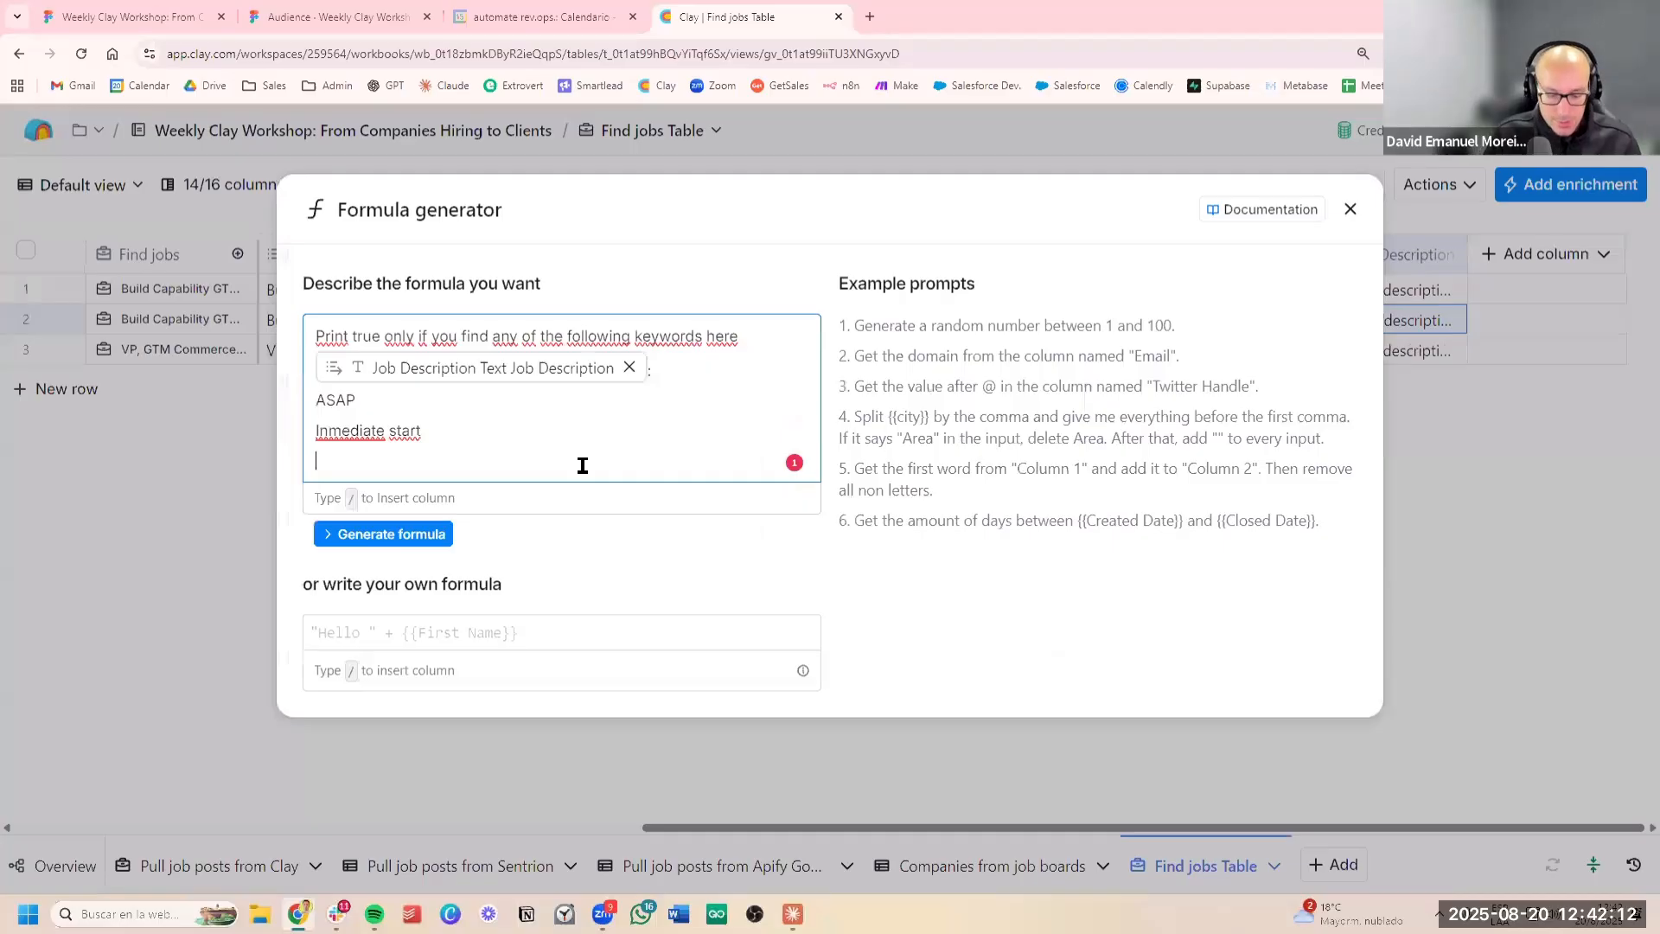
text(urgent)
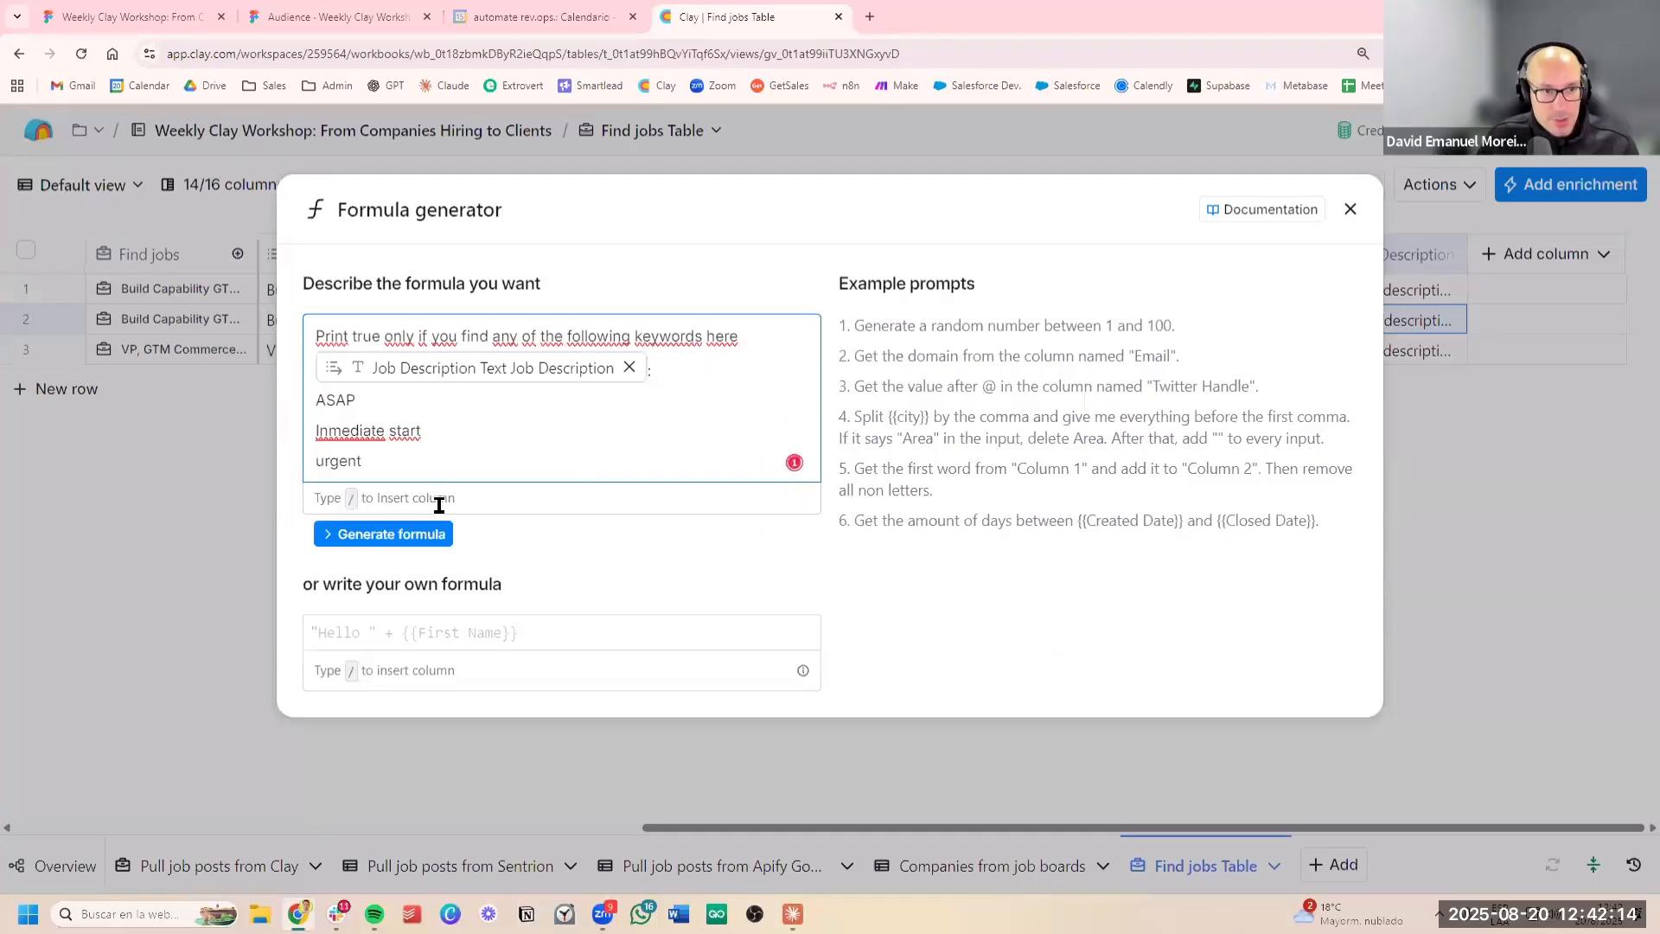
click(433, 536)
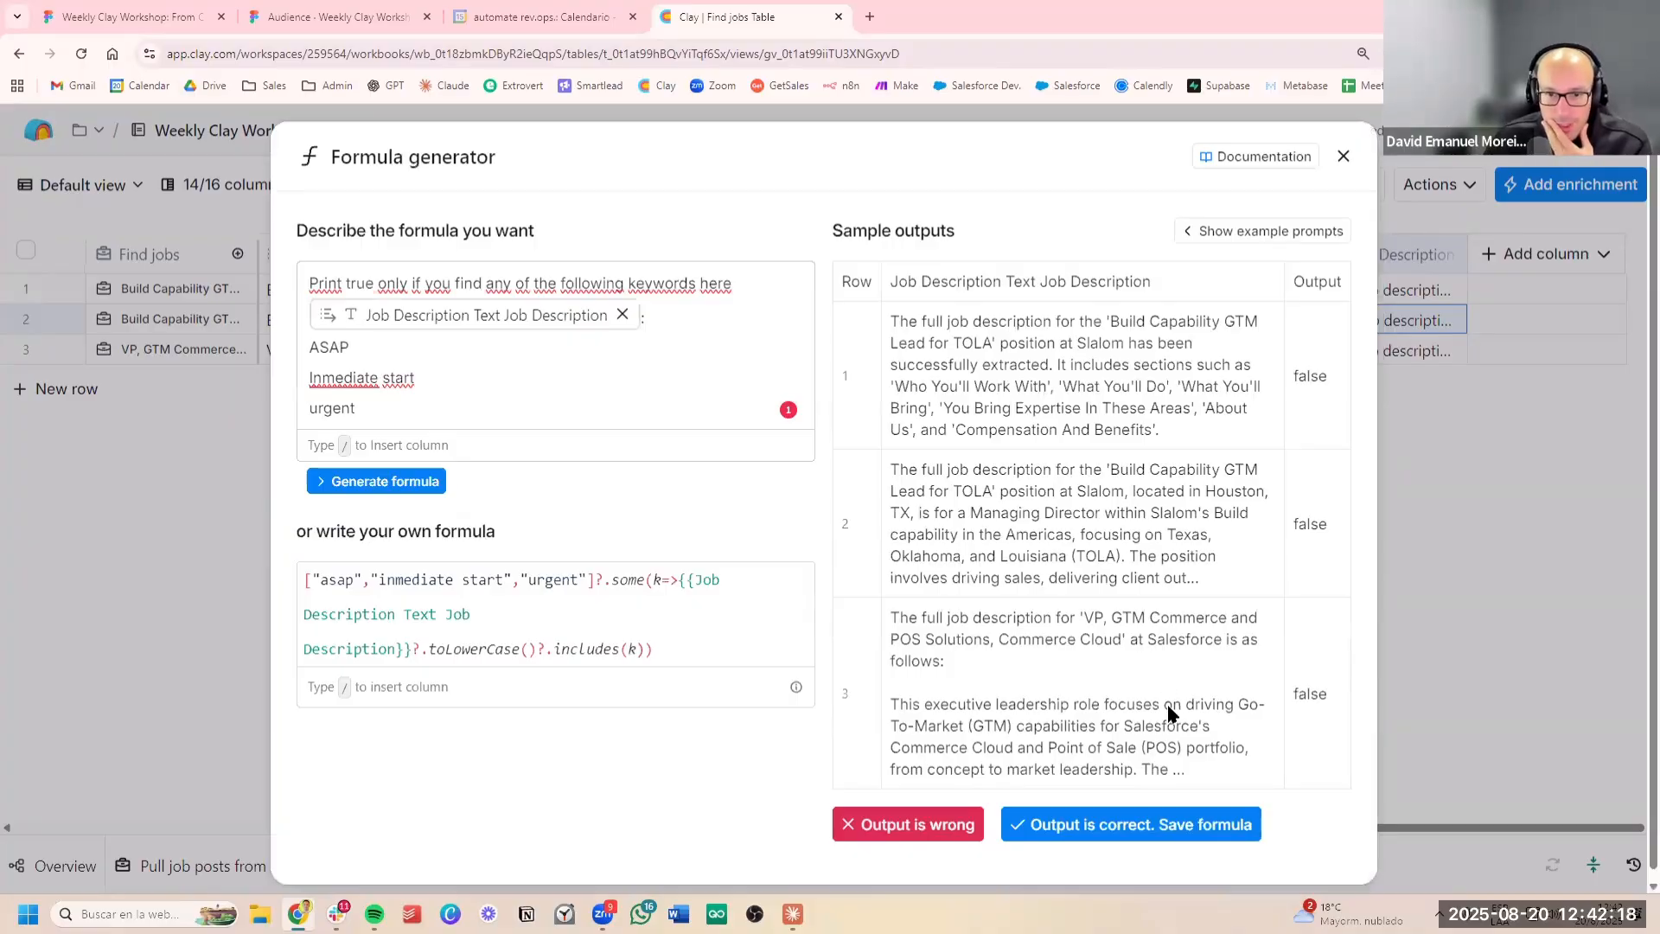
click(1152, 823)
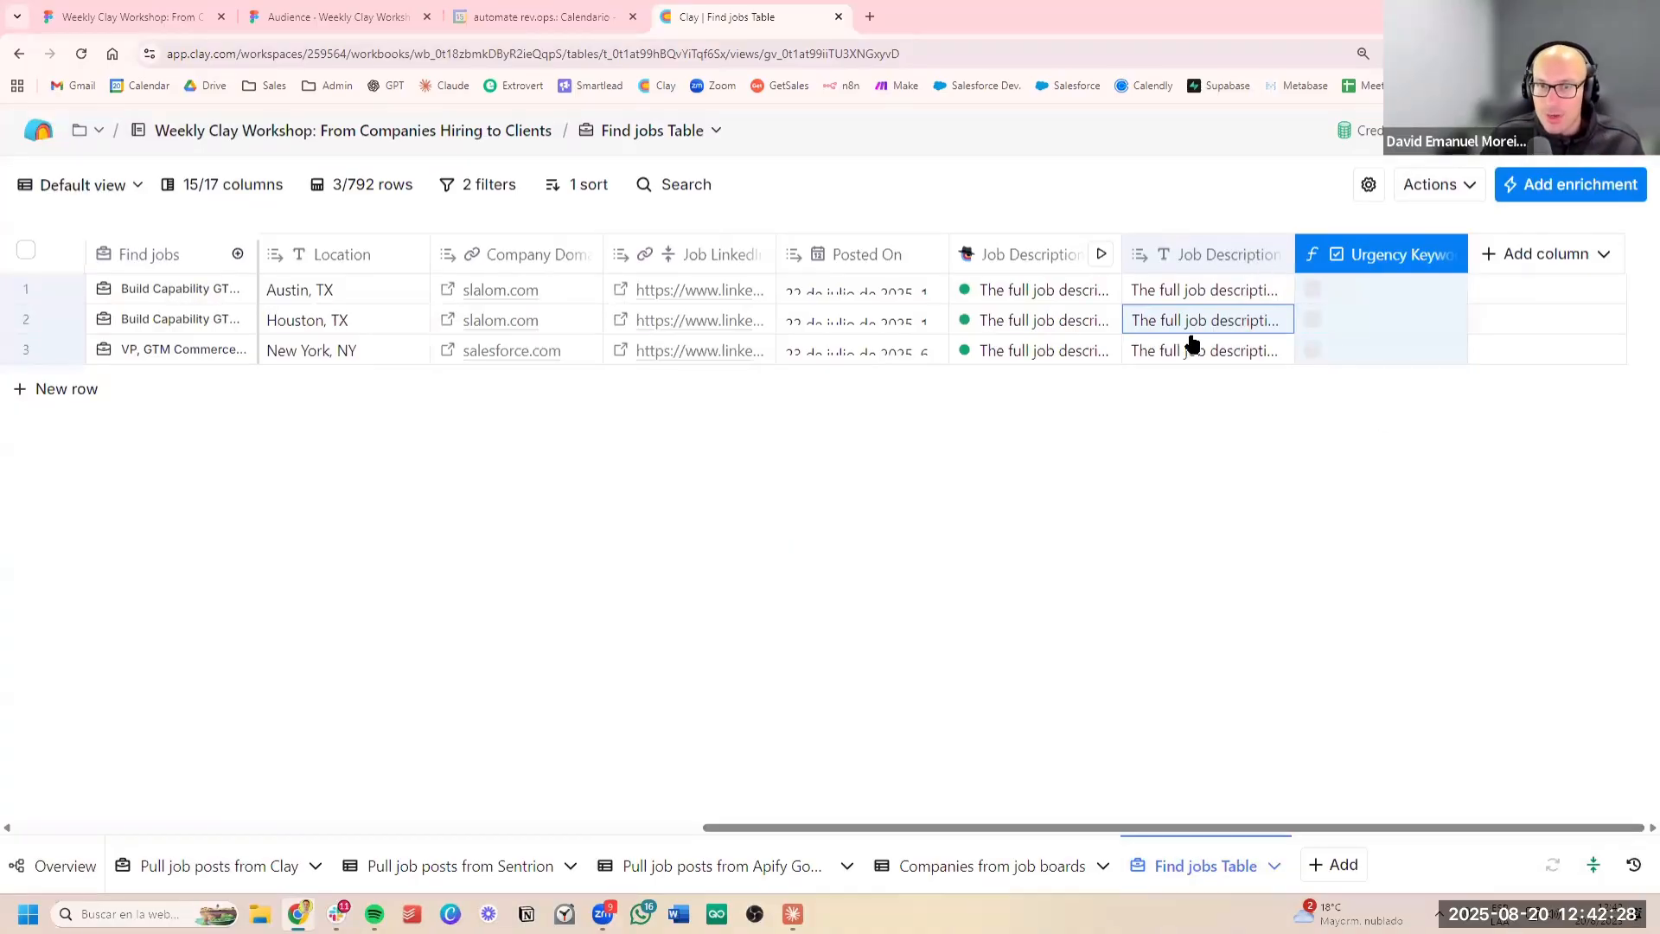
Review the job descriptions, company names and job titles of the filtered Slalom and Salesforce posts
click(1234, 347)
click(1208, 291)
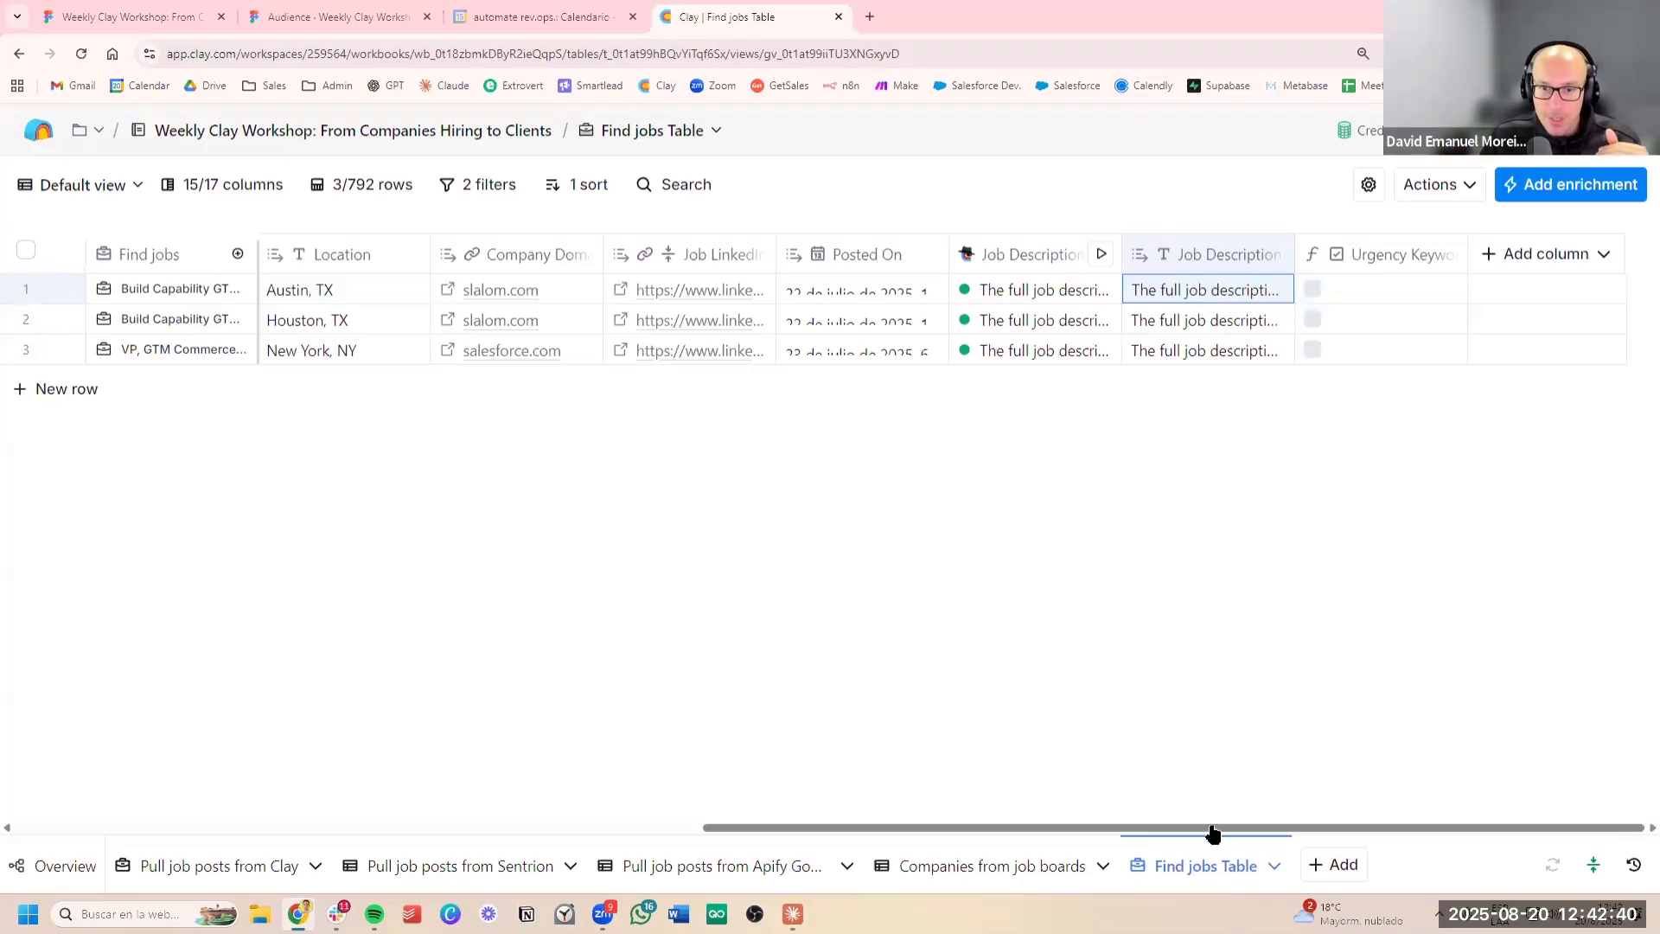
drag(1213, 833, 492, 740)
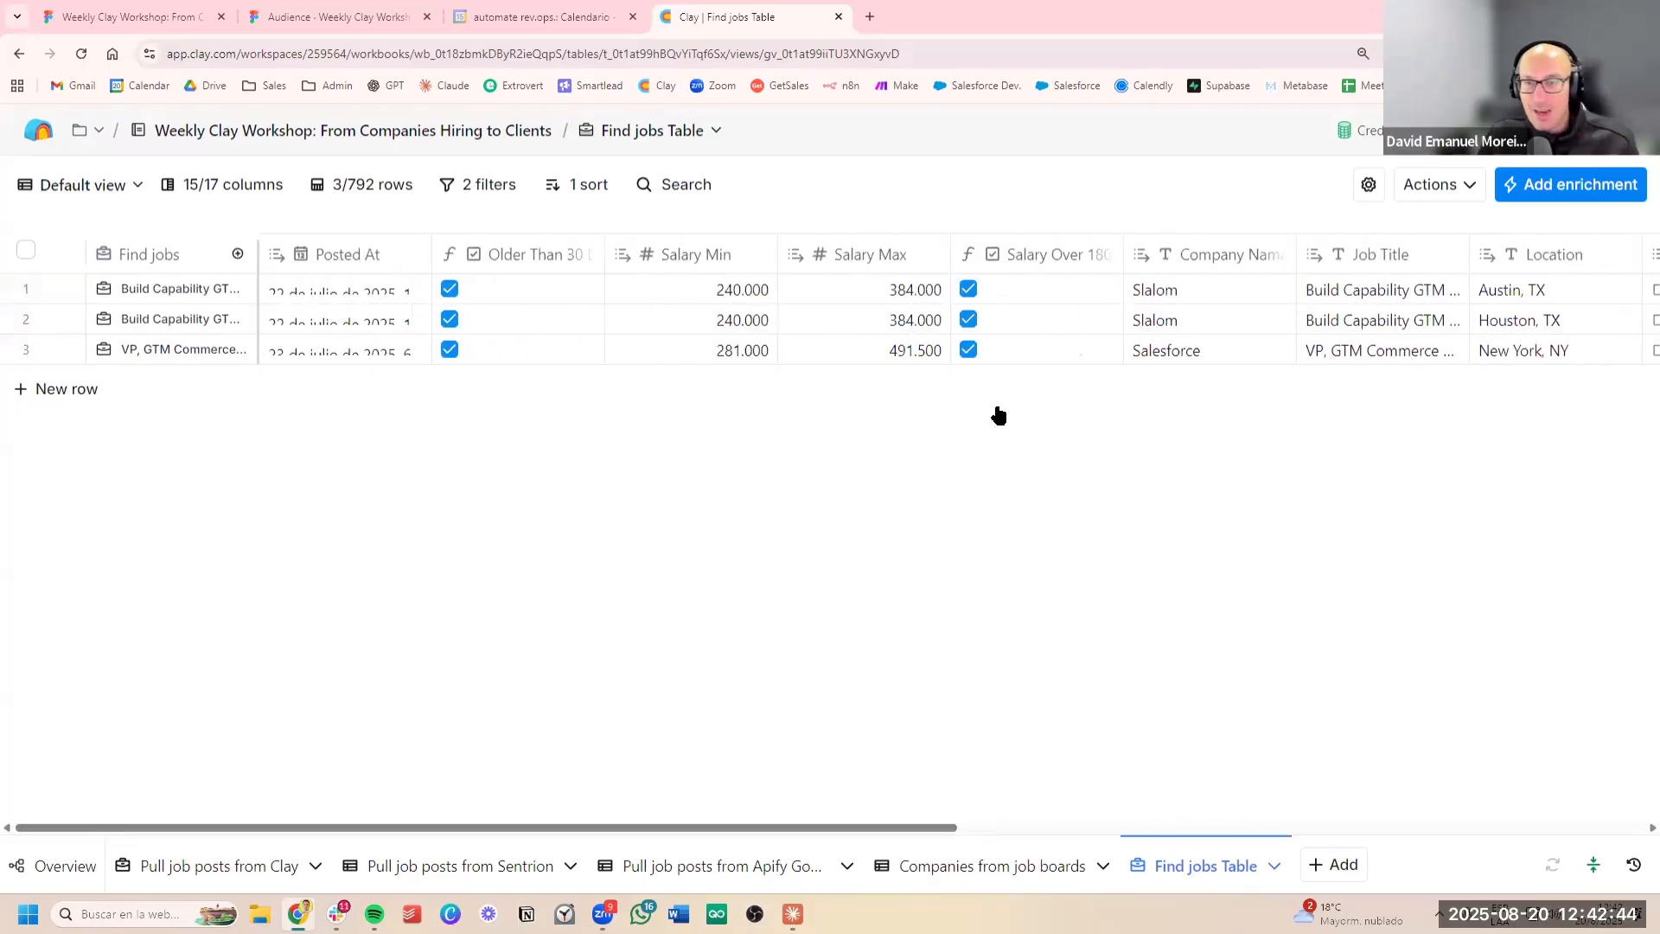
click(1370, 329)
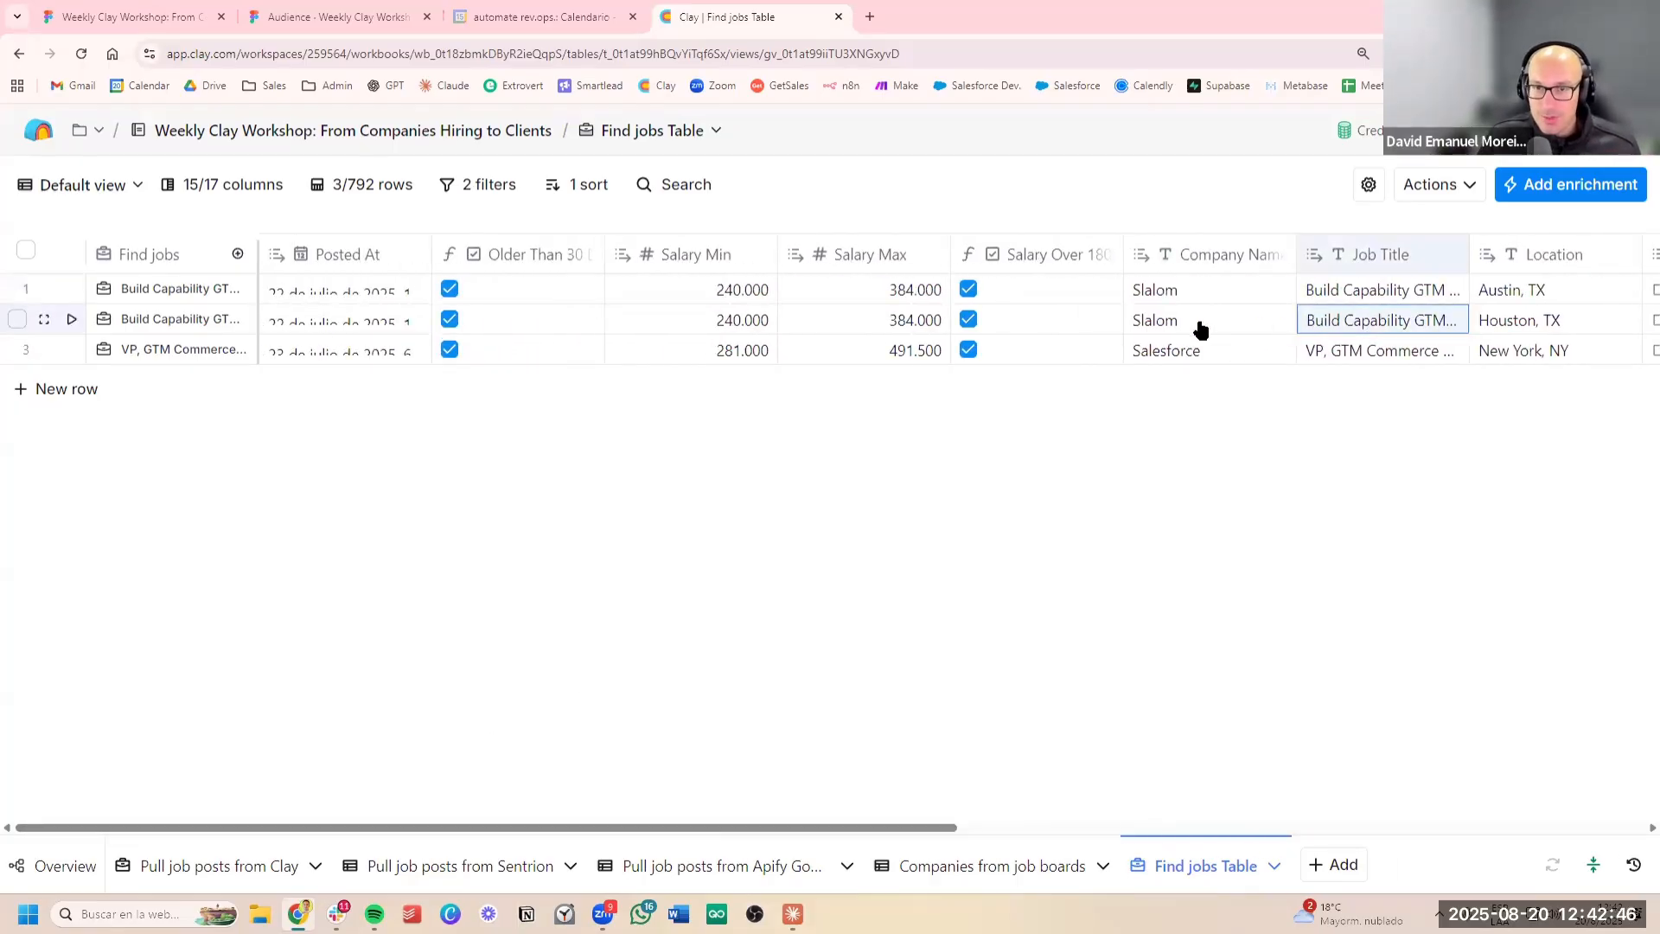
drag(1201, 329, 1425, 321)
click(1392, 297)
drag(1291, 297, 1242, 327)
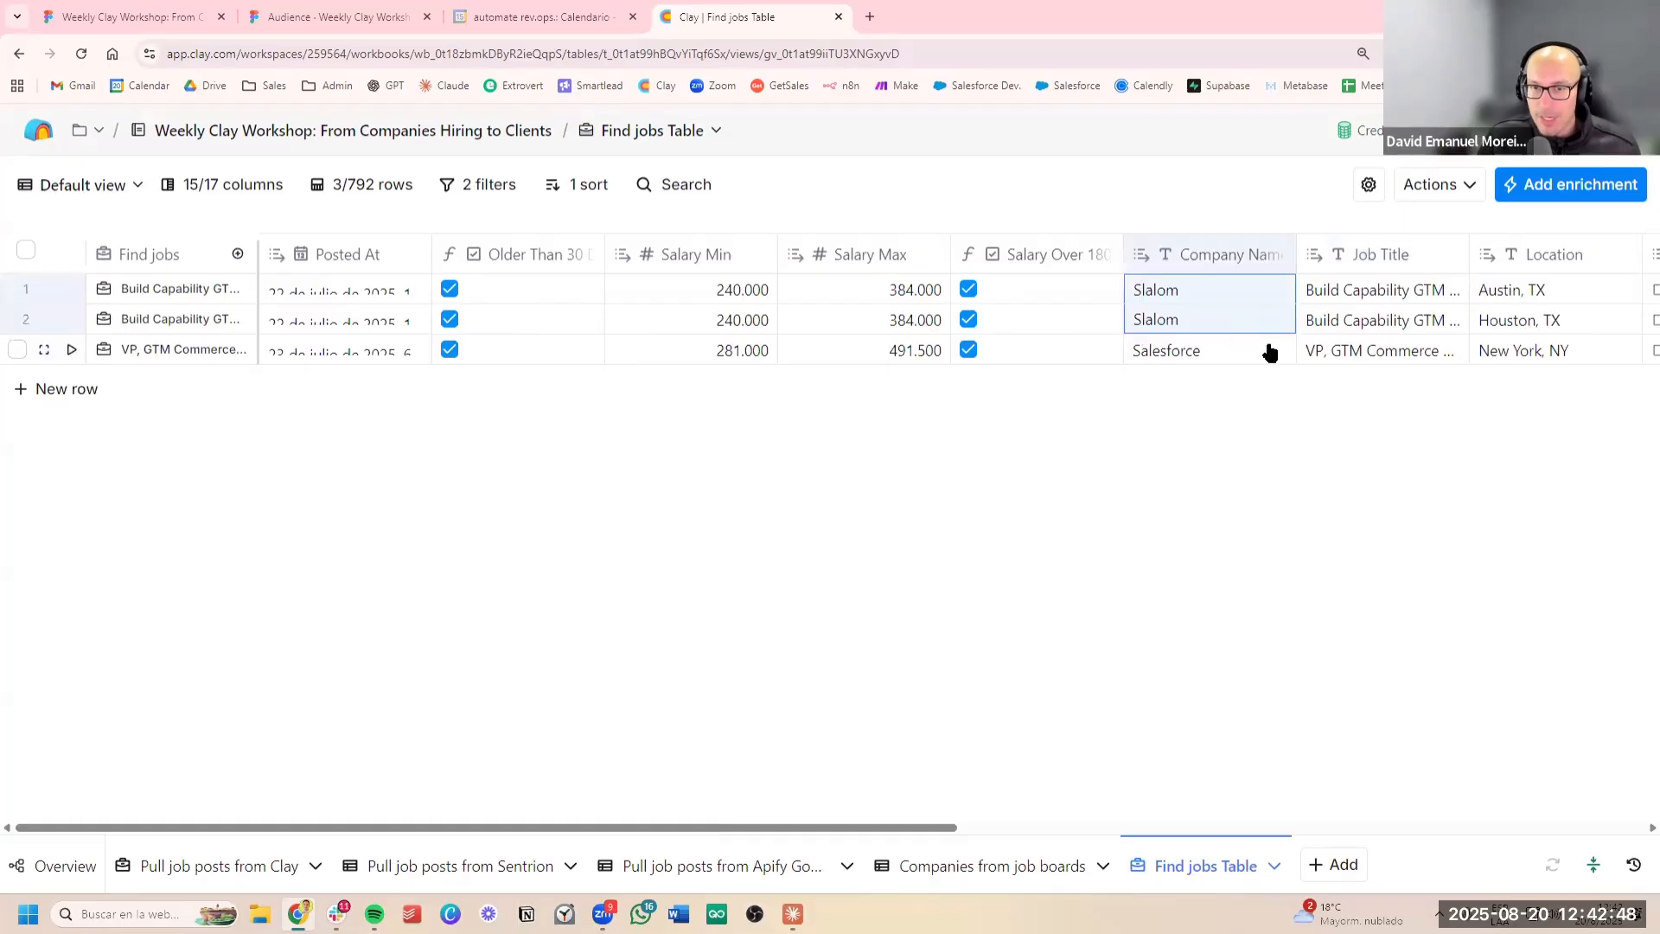
click(1212, 353)
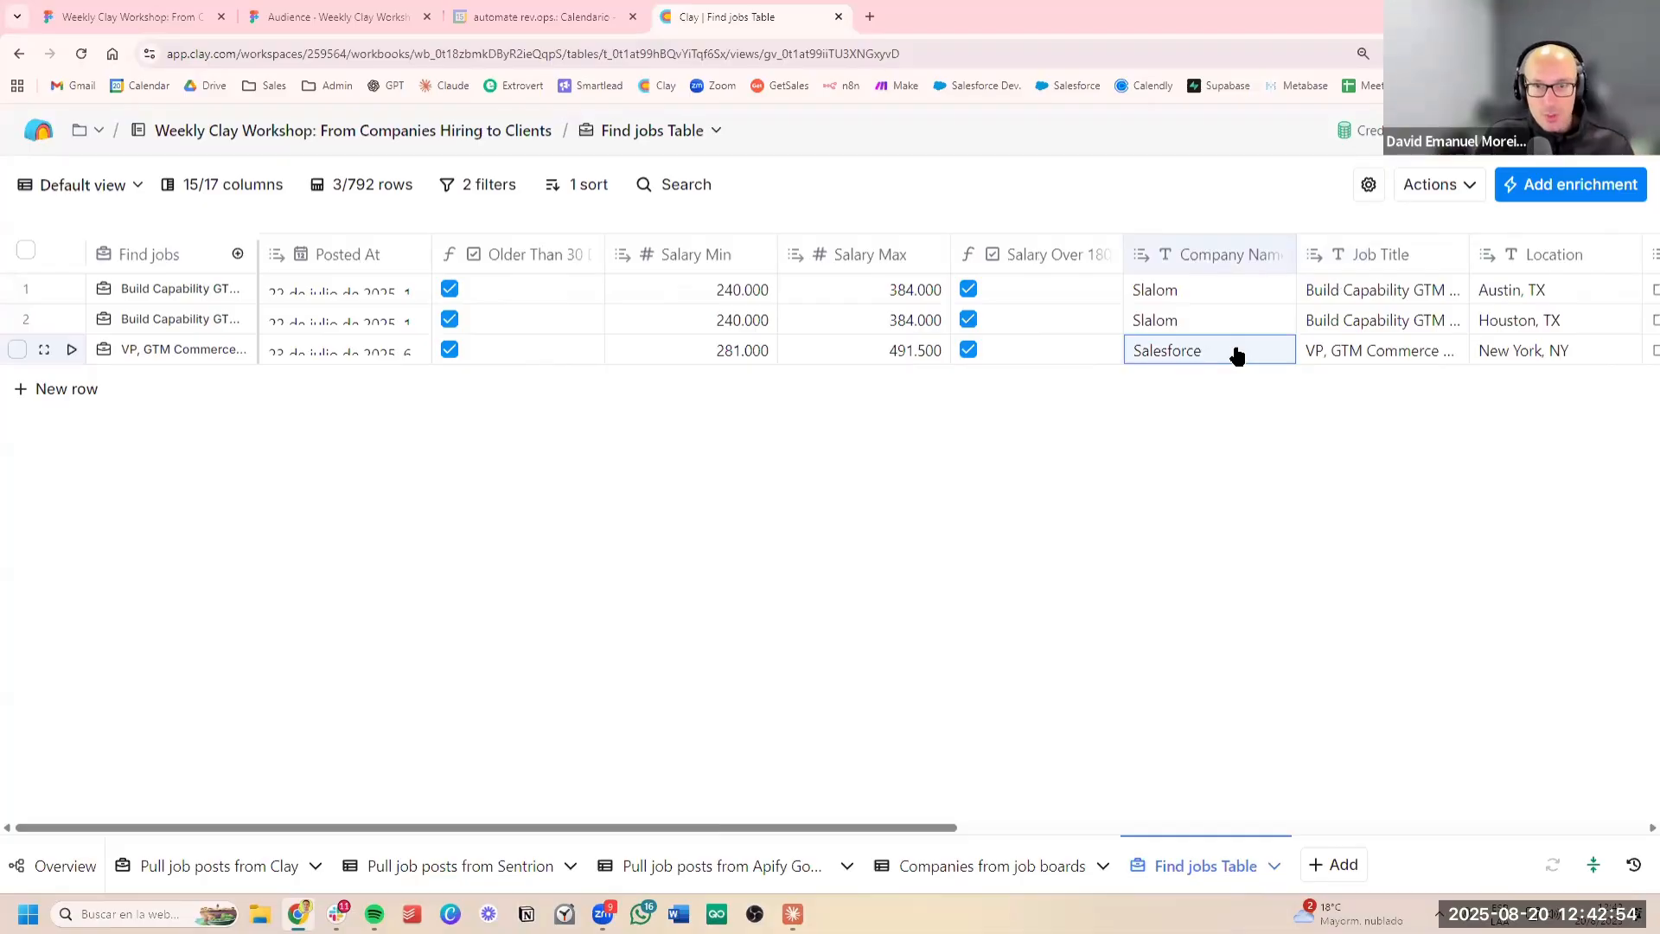
scroll(1071, 271, right, 5)
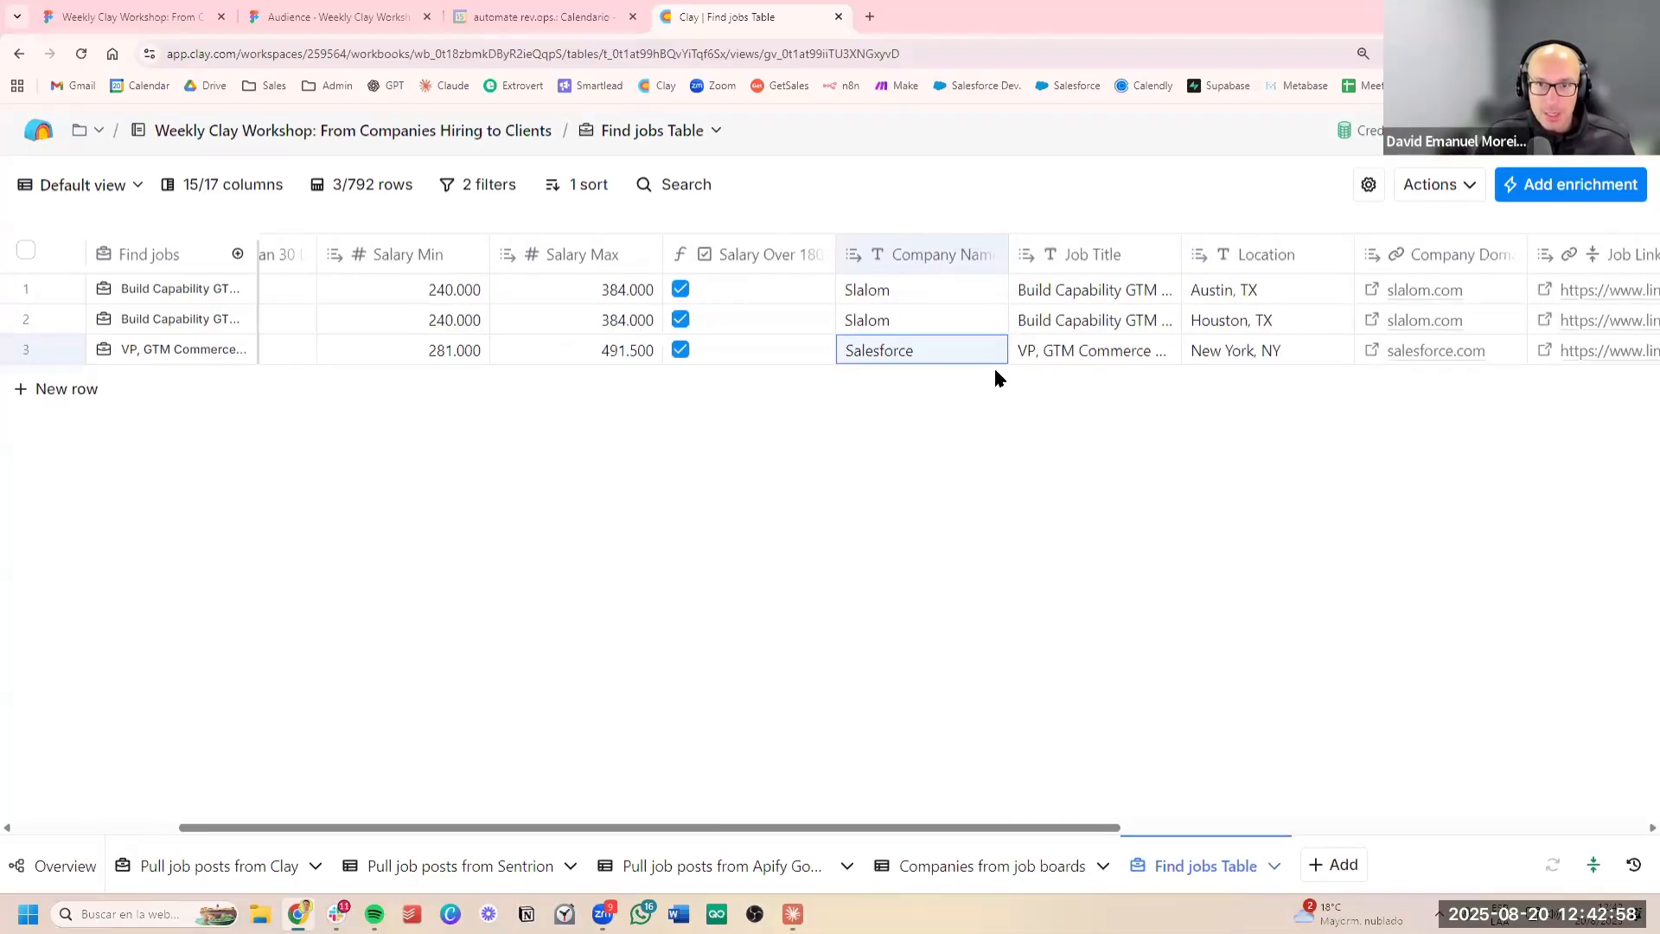
click(926, 285)
click(925, 316)
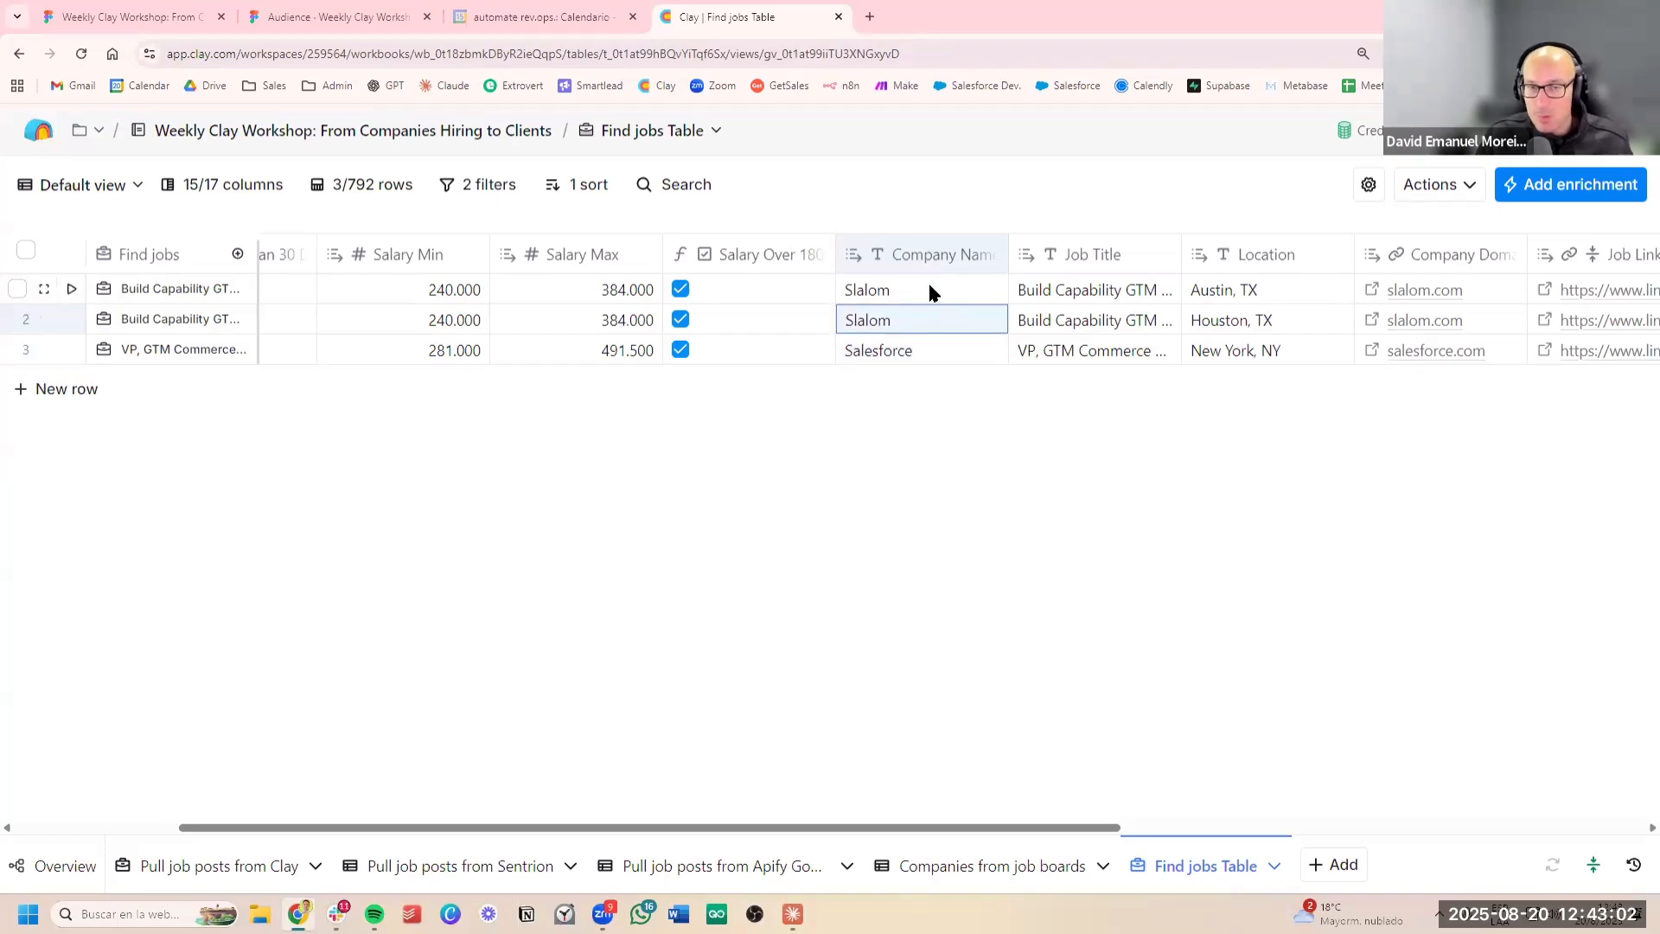
click(1030, 300)
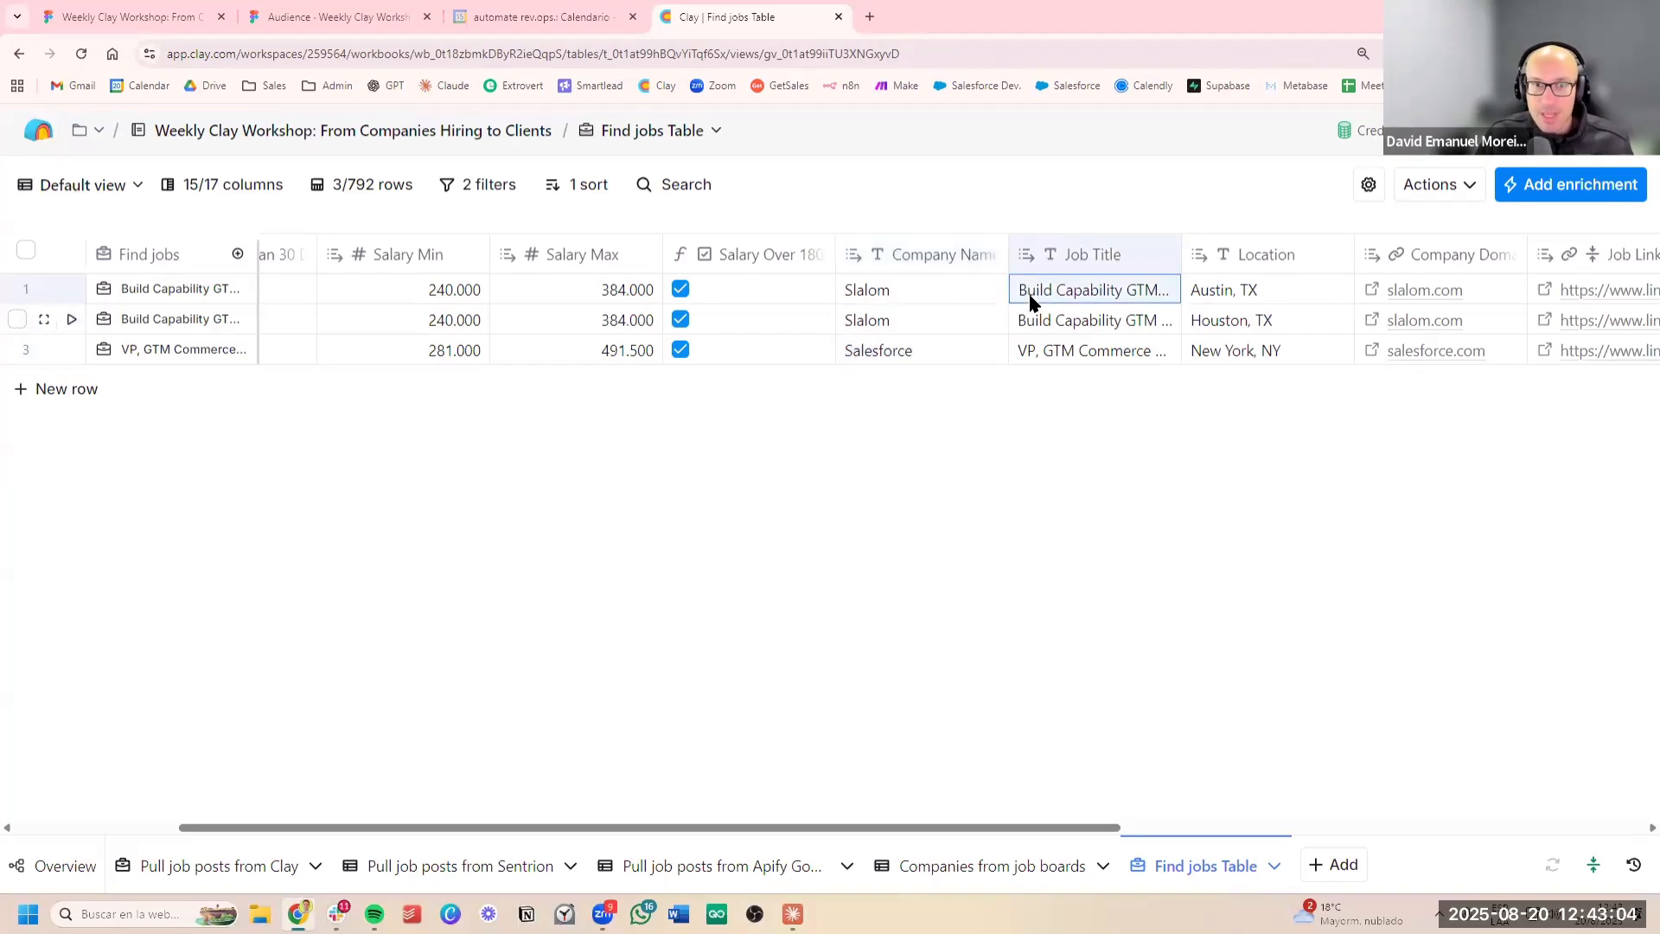
click(965, 299)
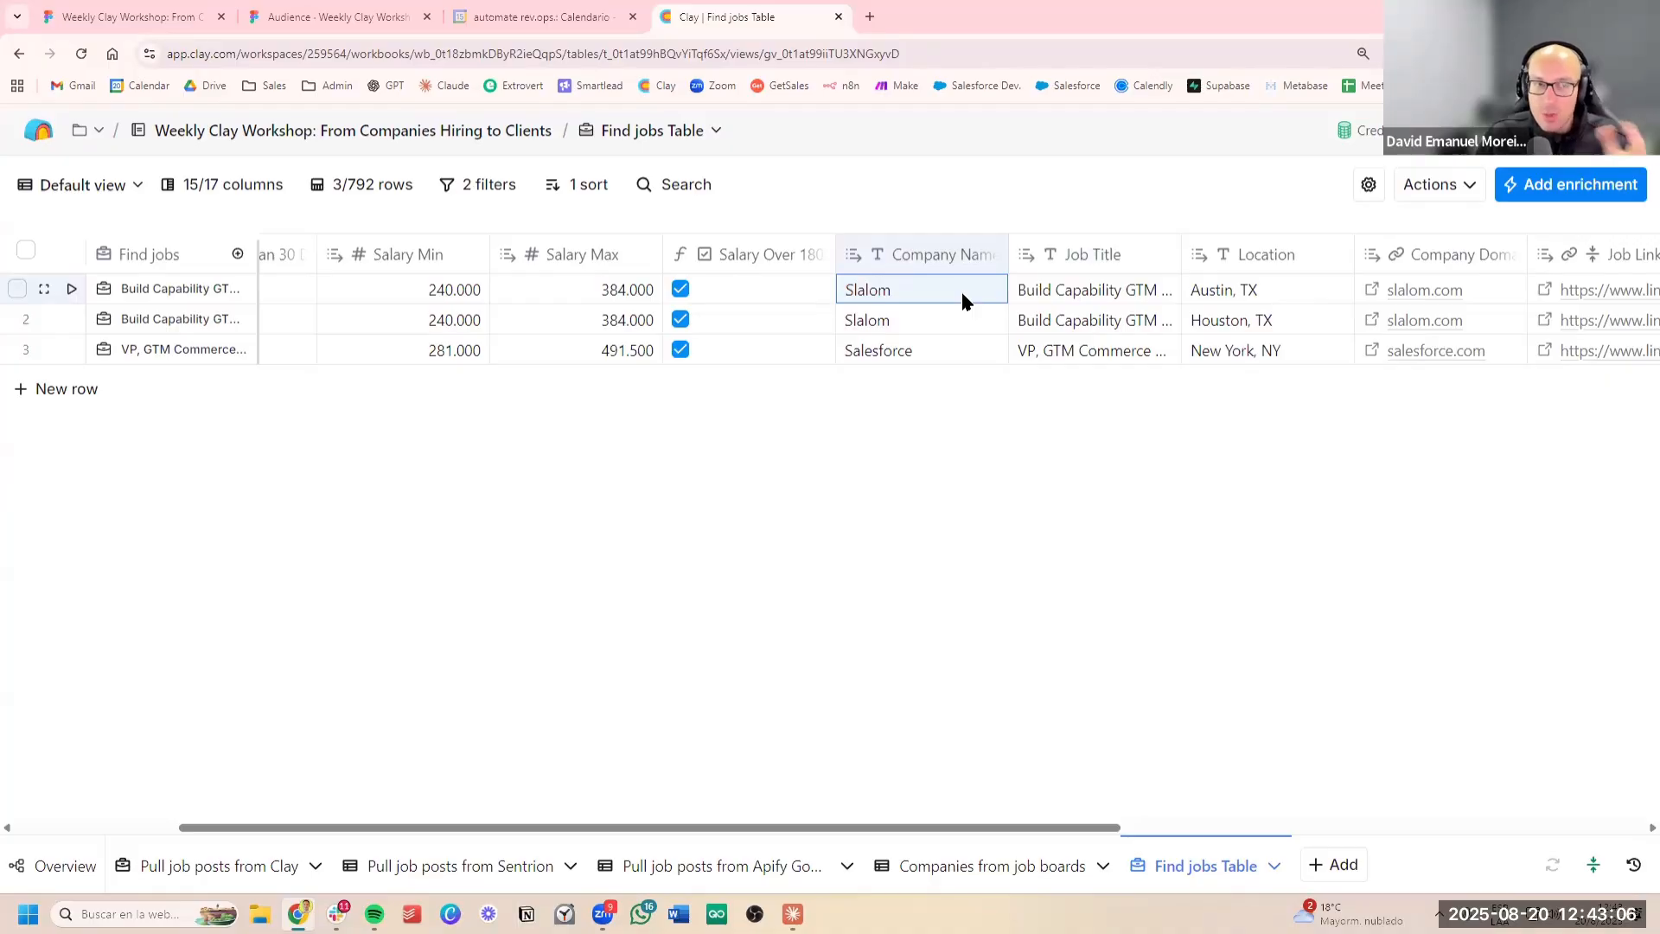
Delete the Salary Over 180K condition from the table's filters, keeping only Older Than 30 Days
scroll(1008, 338, left, 3)
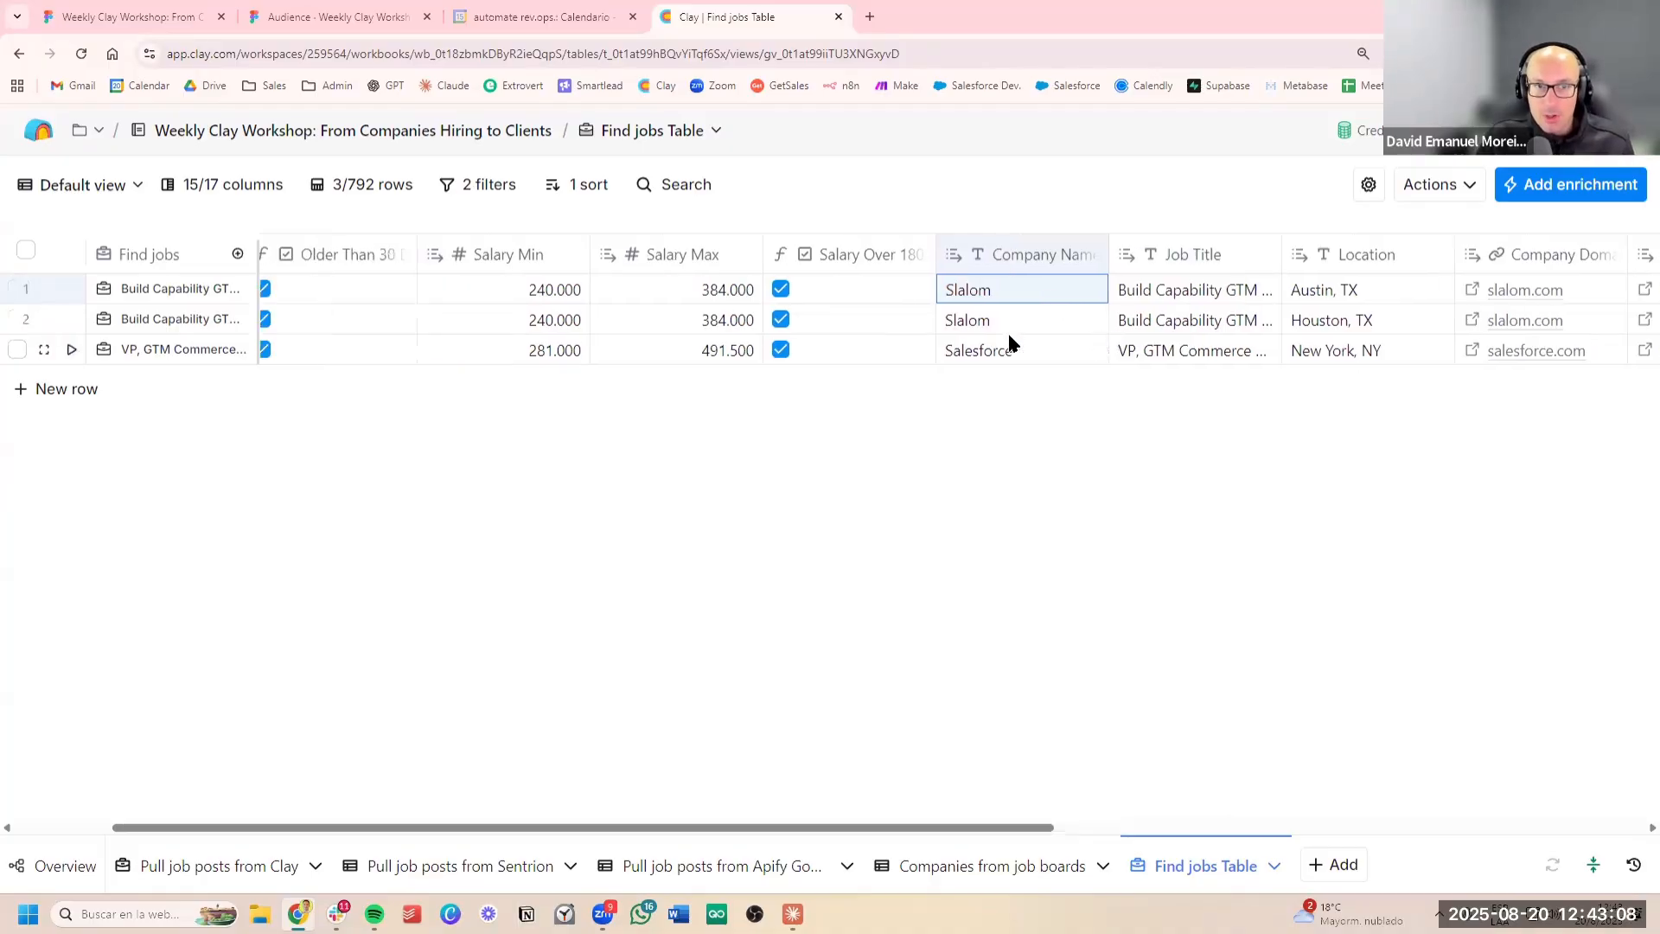
scroll(601, 238, left, 3)
click(481, 185)
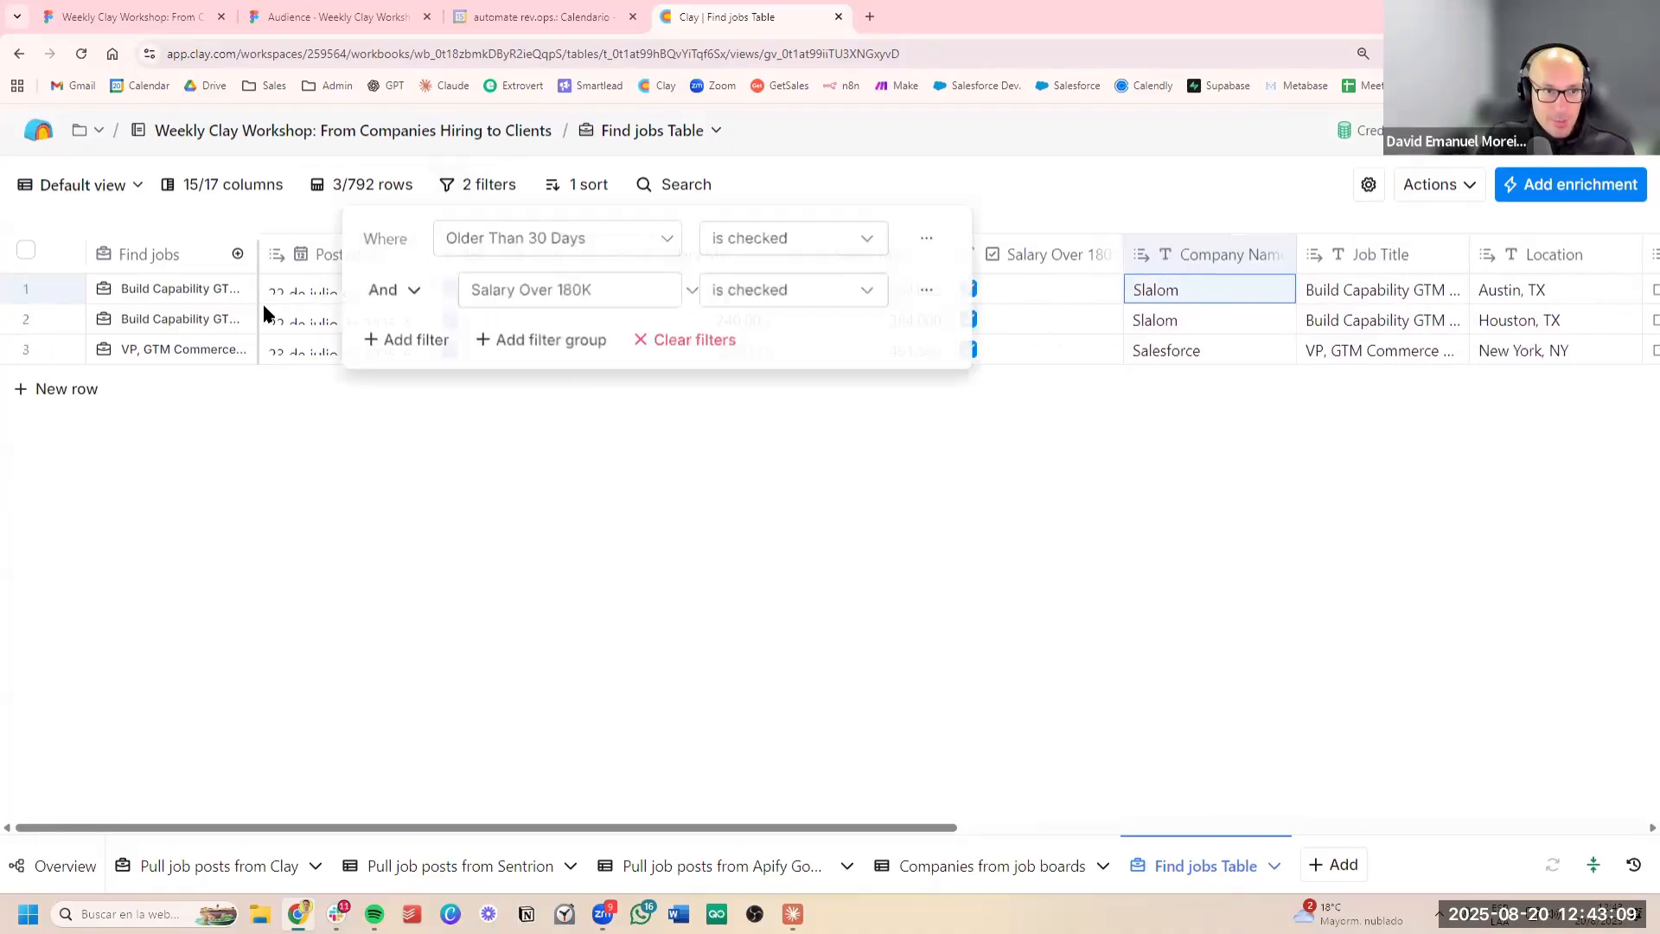
click(925, 293)
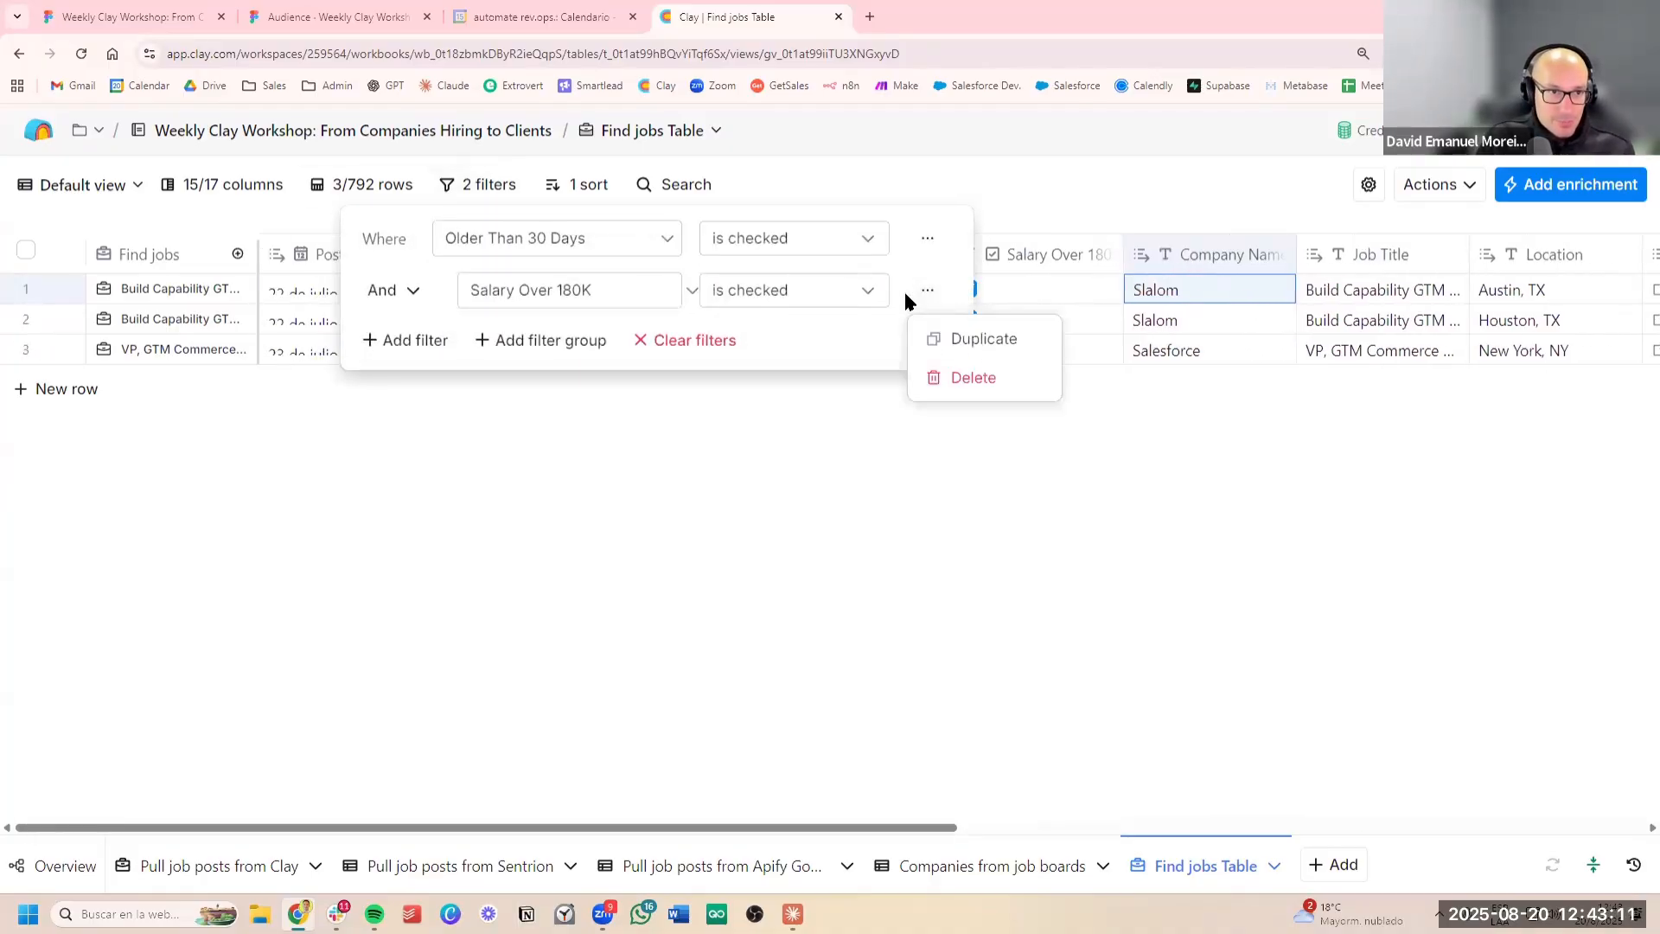
click(1009, 377)
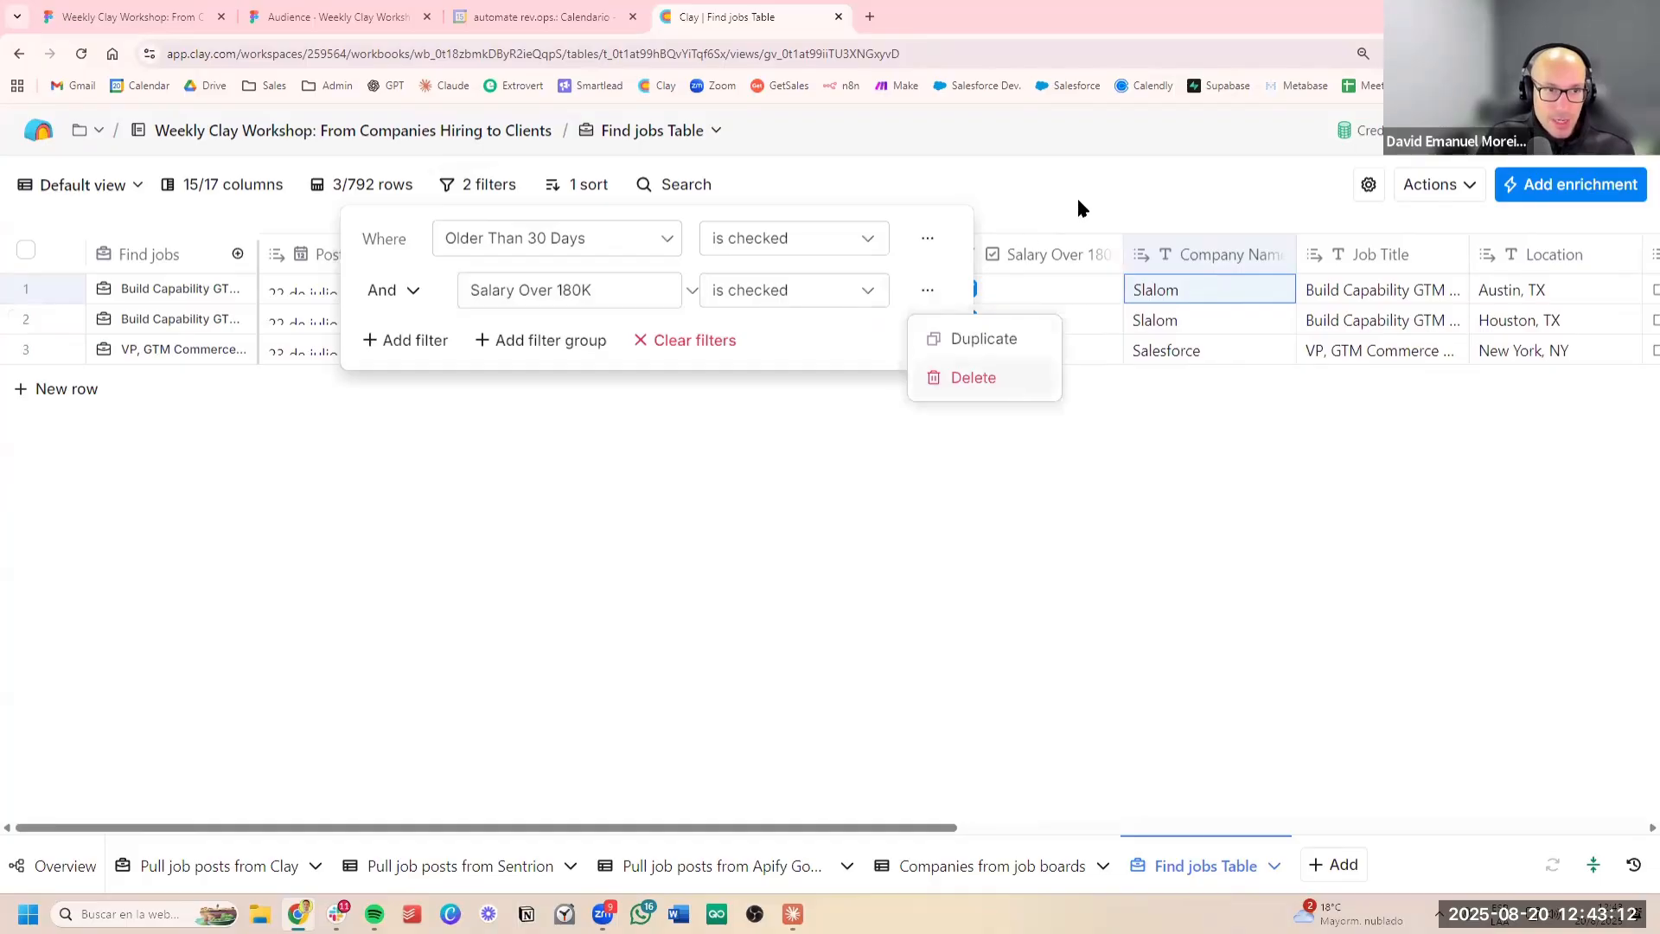
Review the company names, job titles and salaries of the posts matching the Older Than 30 Days filter
click(1139, 167)
scroll(1202, 380, down, 10)
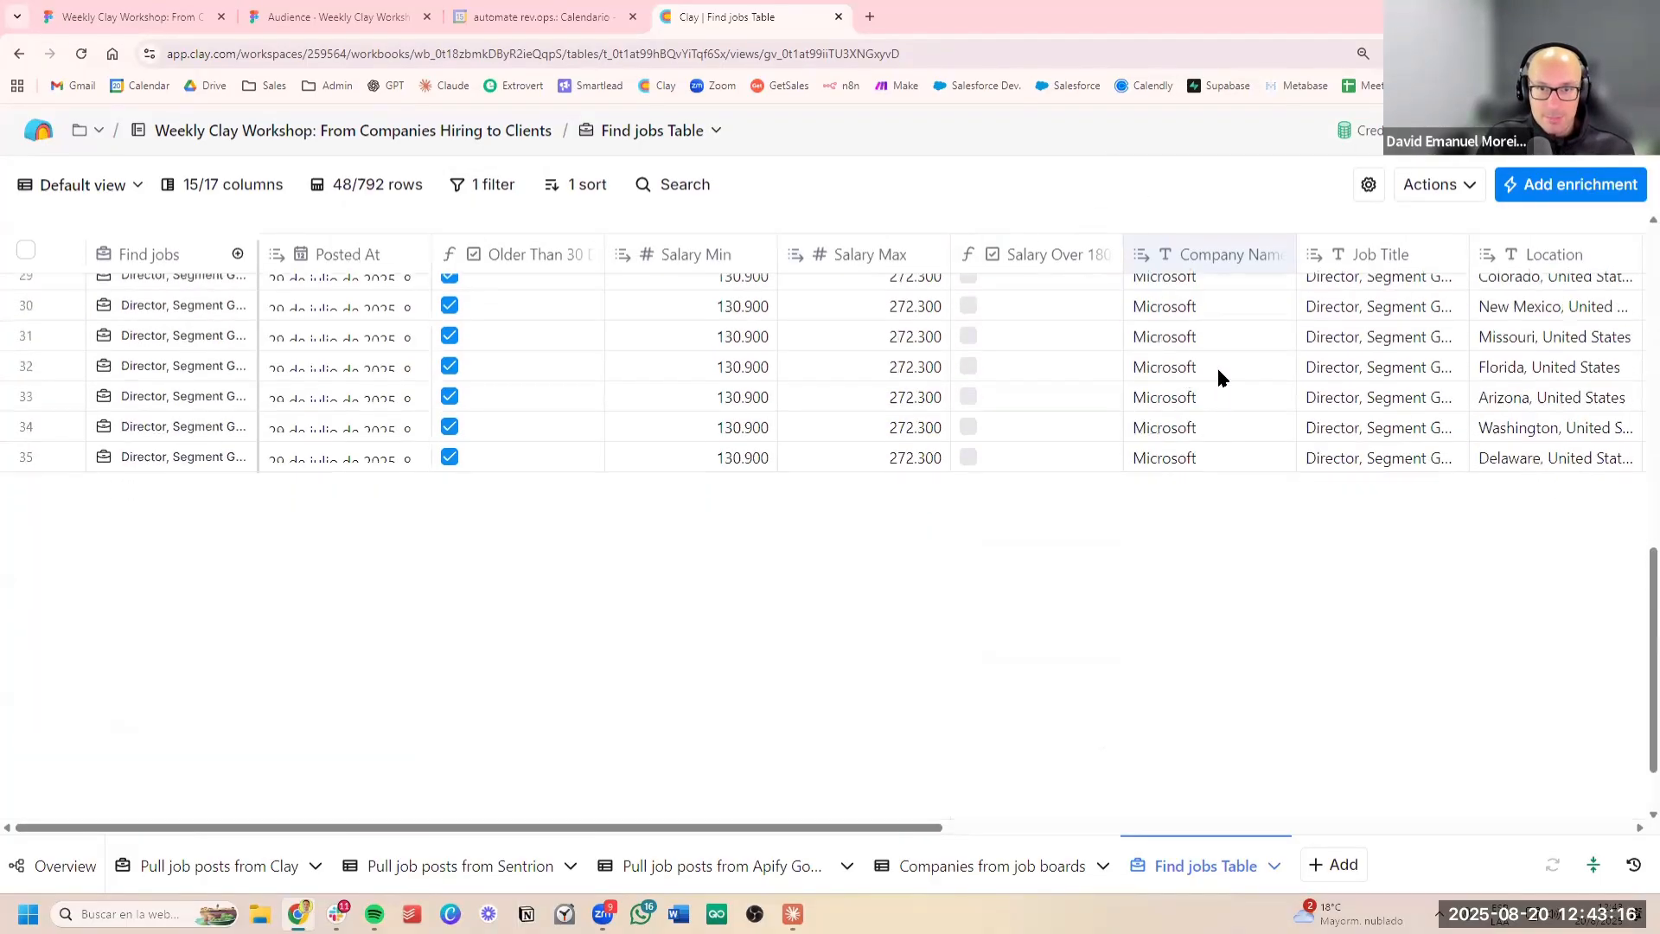
scroll(1220, 387, down, 5)
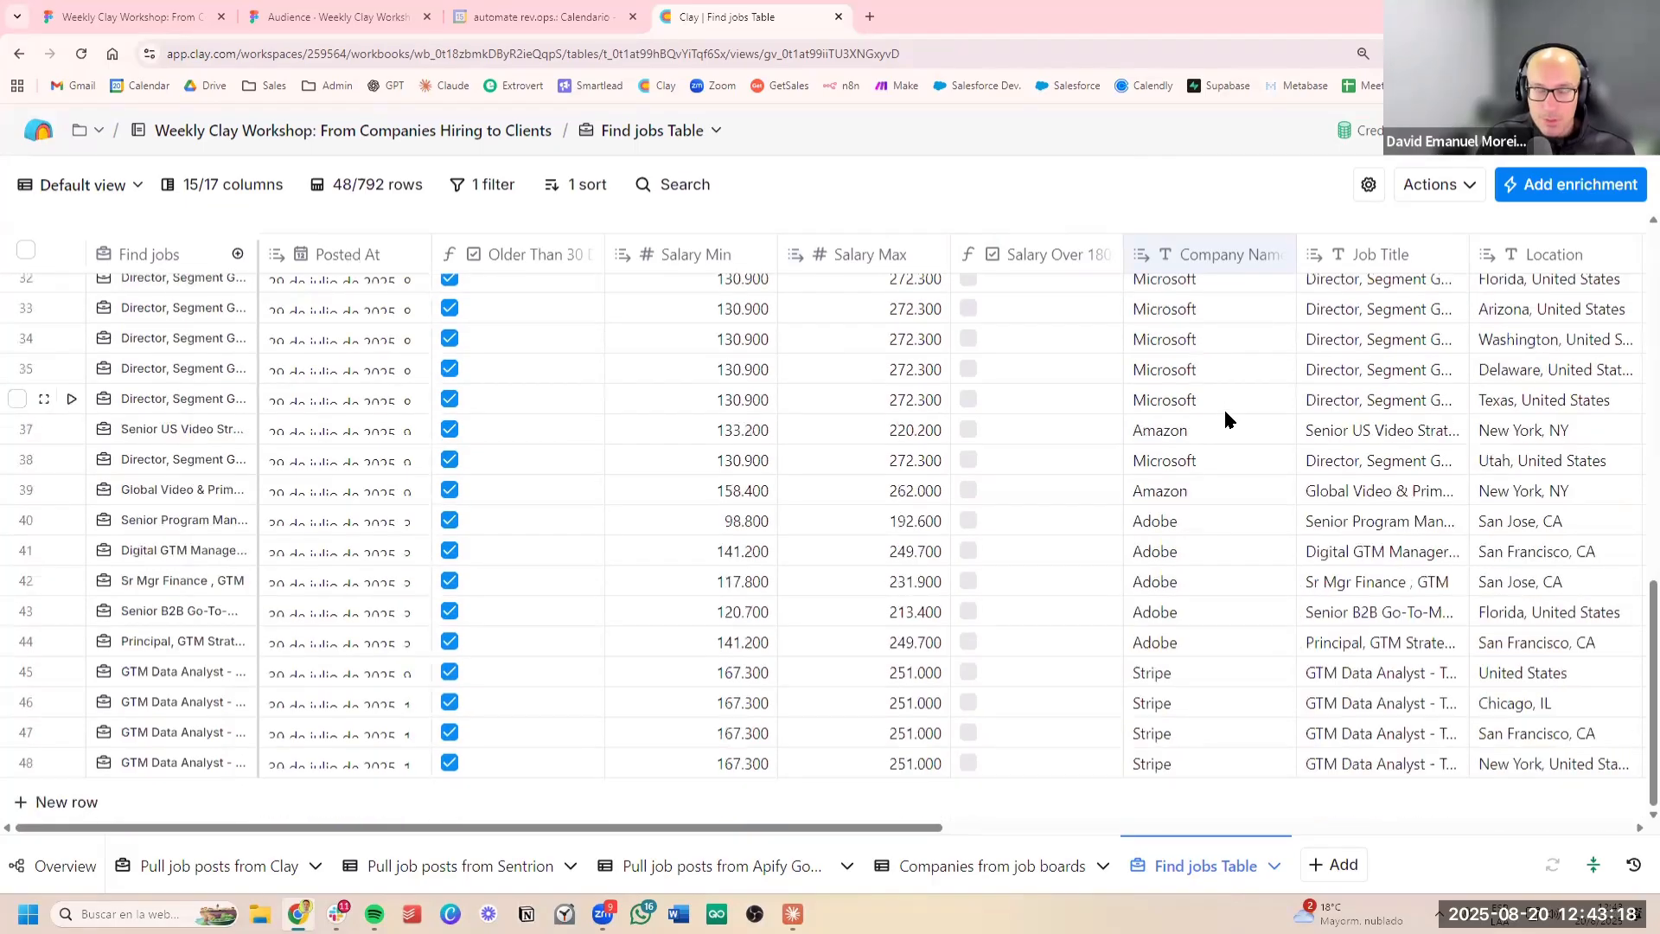
scroll(1225, 445, up, 12)
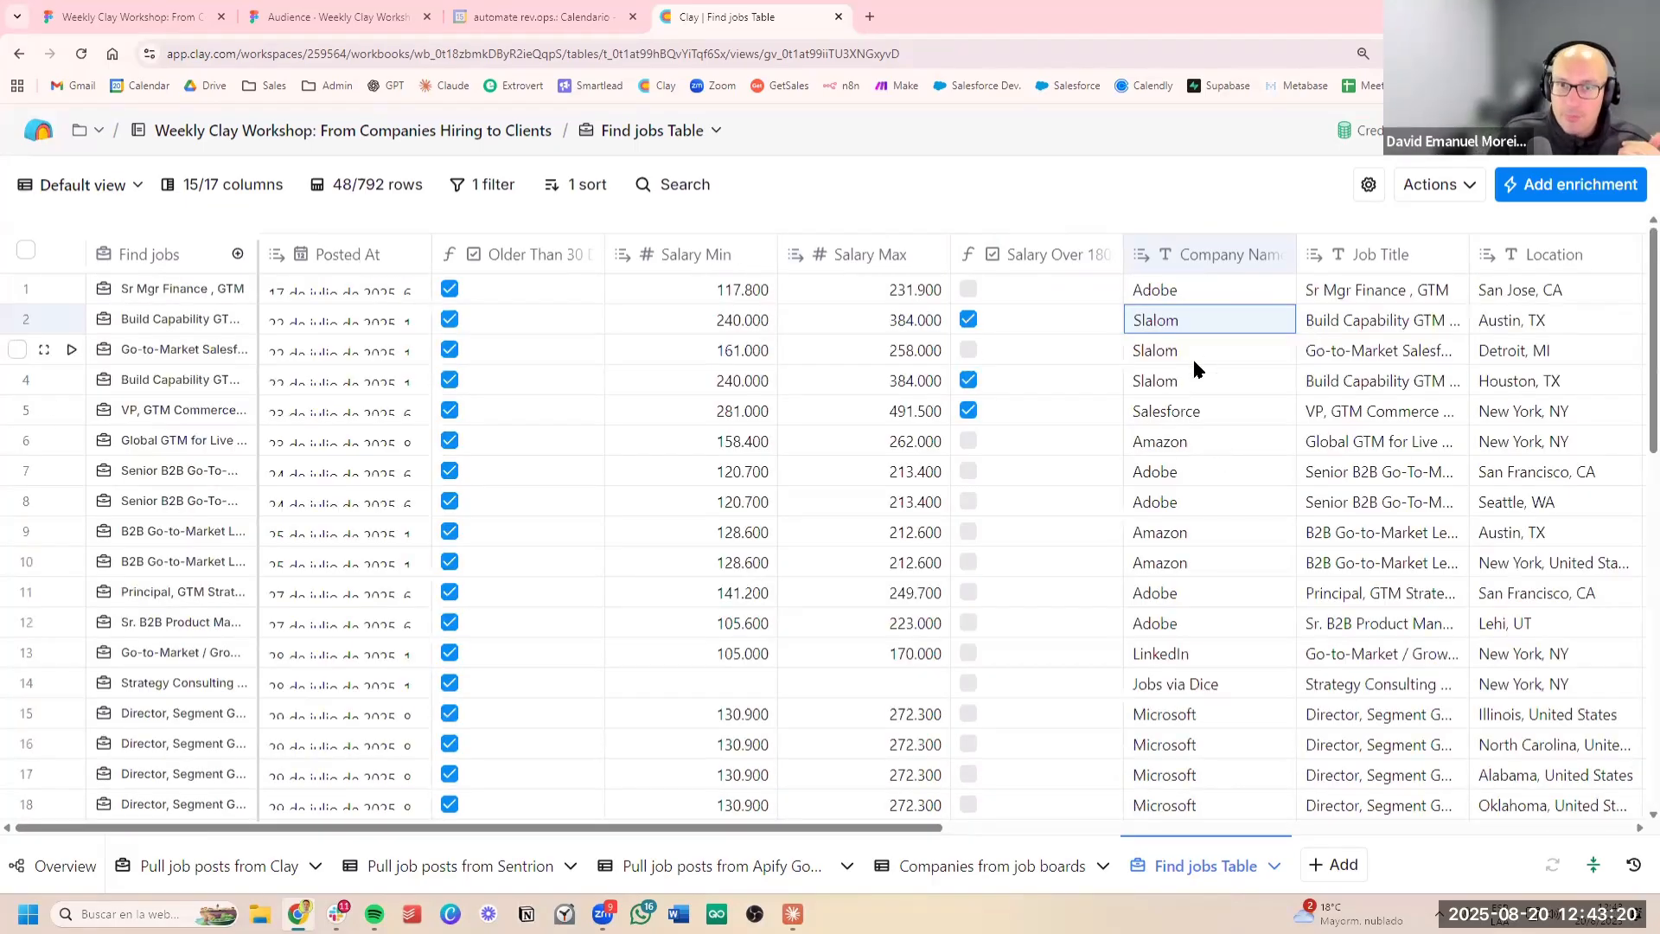
drag(1192, 356, 1221, 565)
click(1220, 565)
scroll(1271, 521, down, 5)
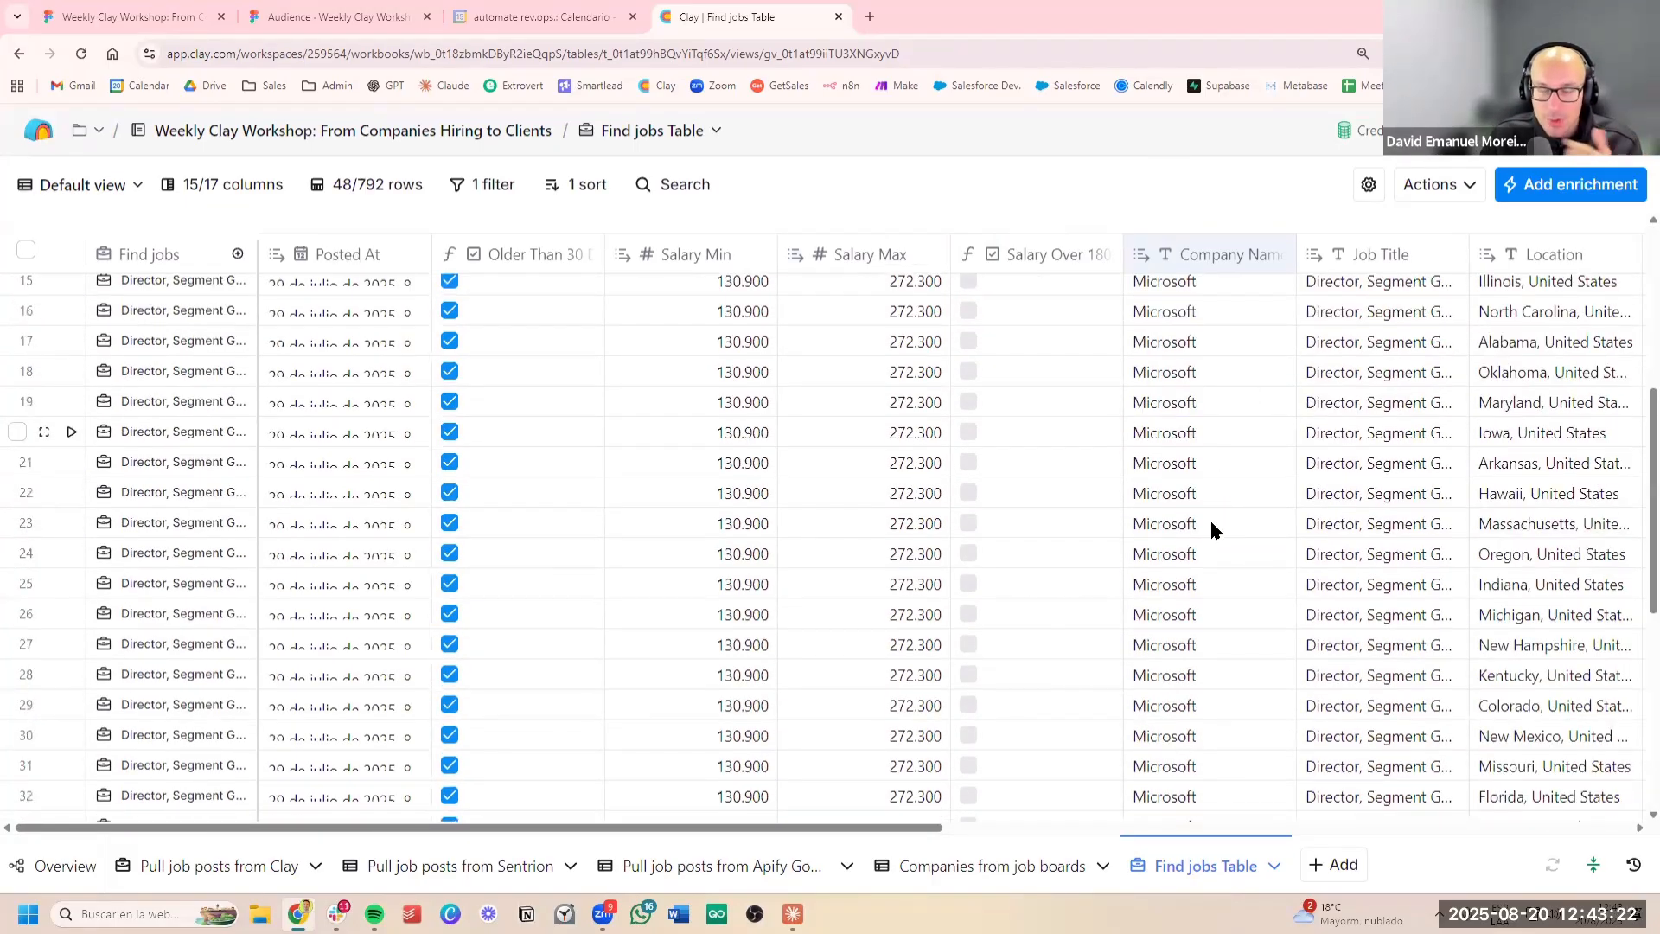
drag(1210, 432, 1205, 595)
click(1341, 493)
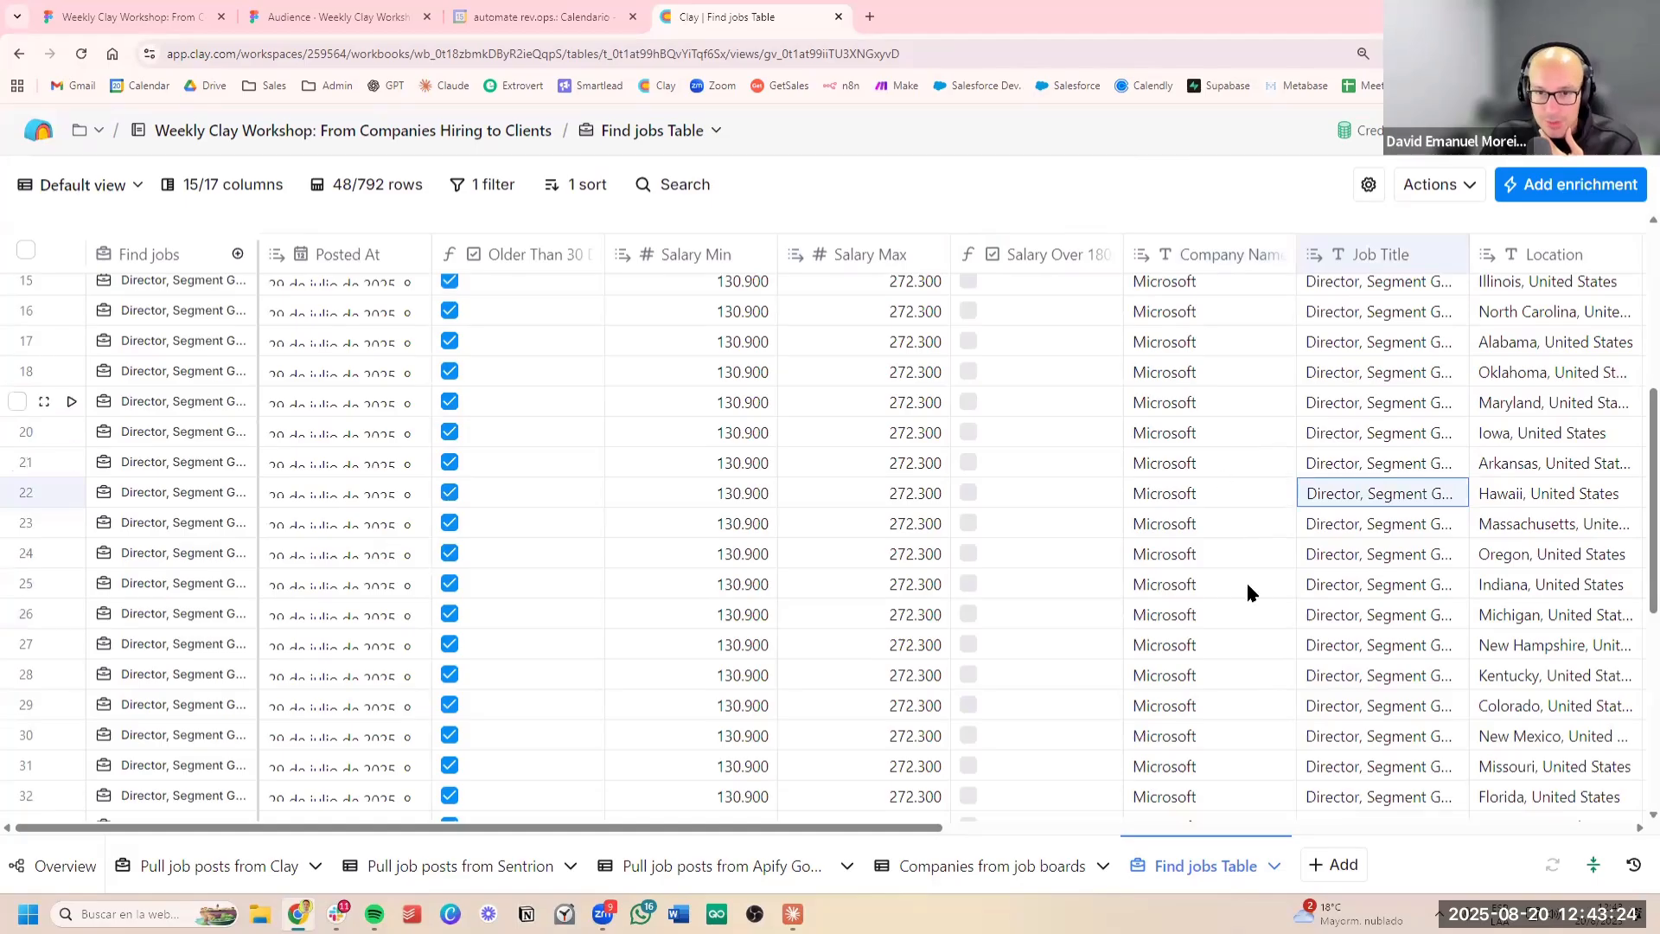
drag(1241, 403, 1236, 588)
scroll(1234, 590, down, 1)
scroll(1234, 590, up, 6)
drag(1203, 533, 1215, 683)
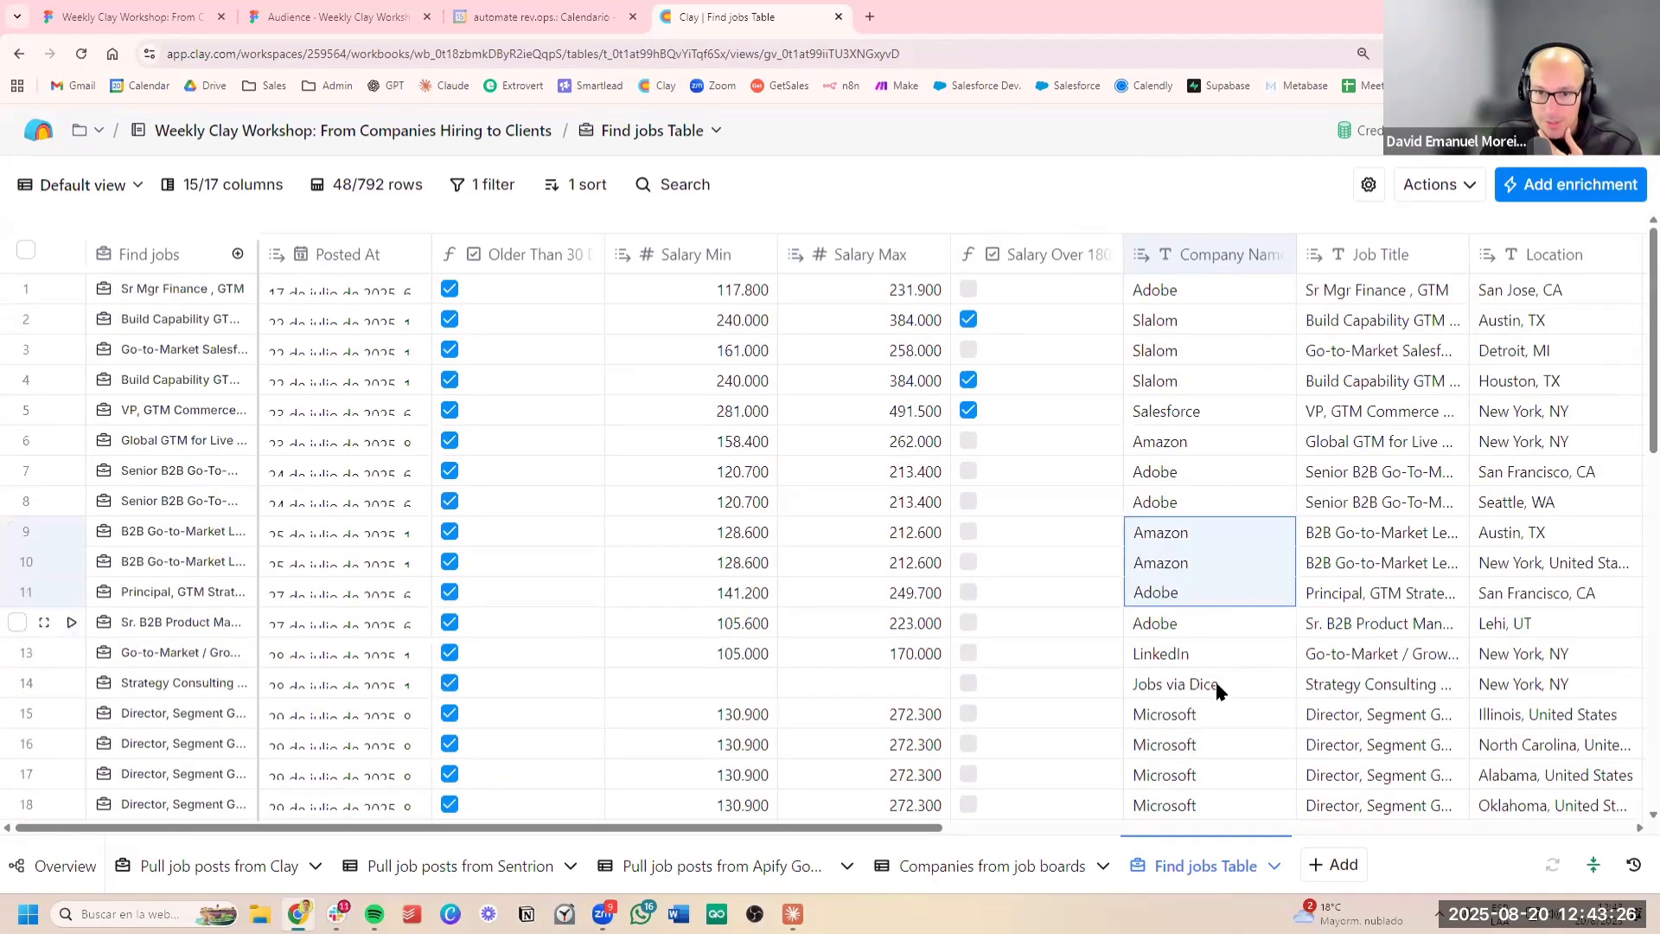
click(1215, 683)
scroll(1252, 537, down, 1)
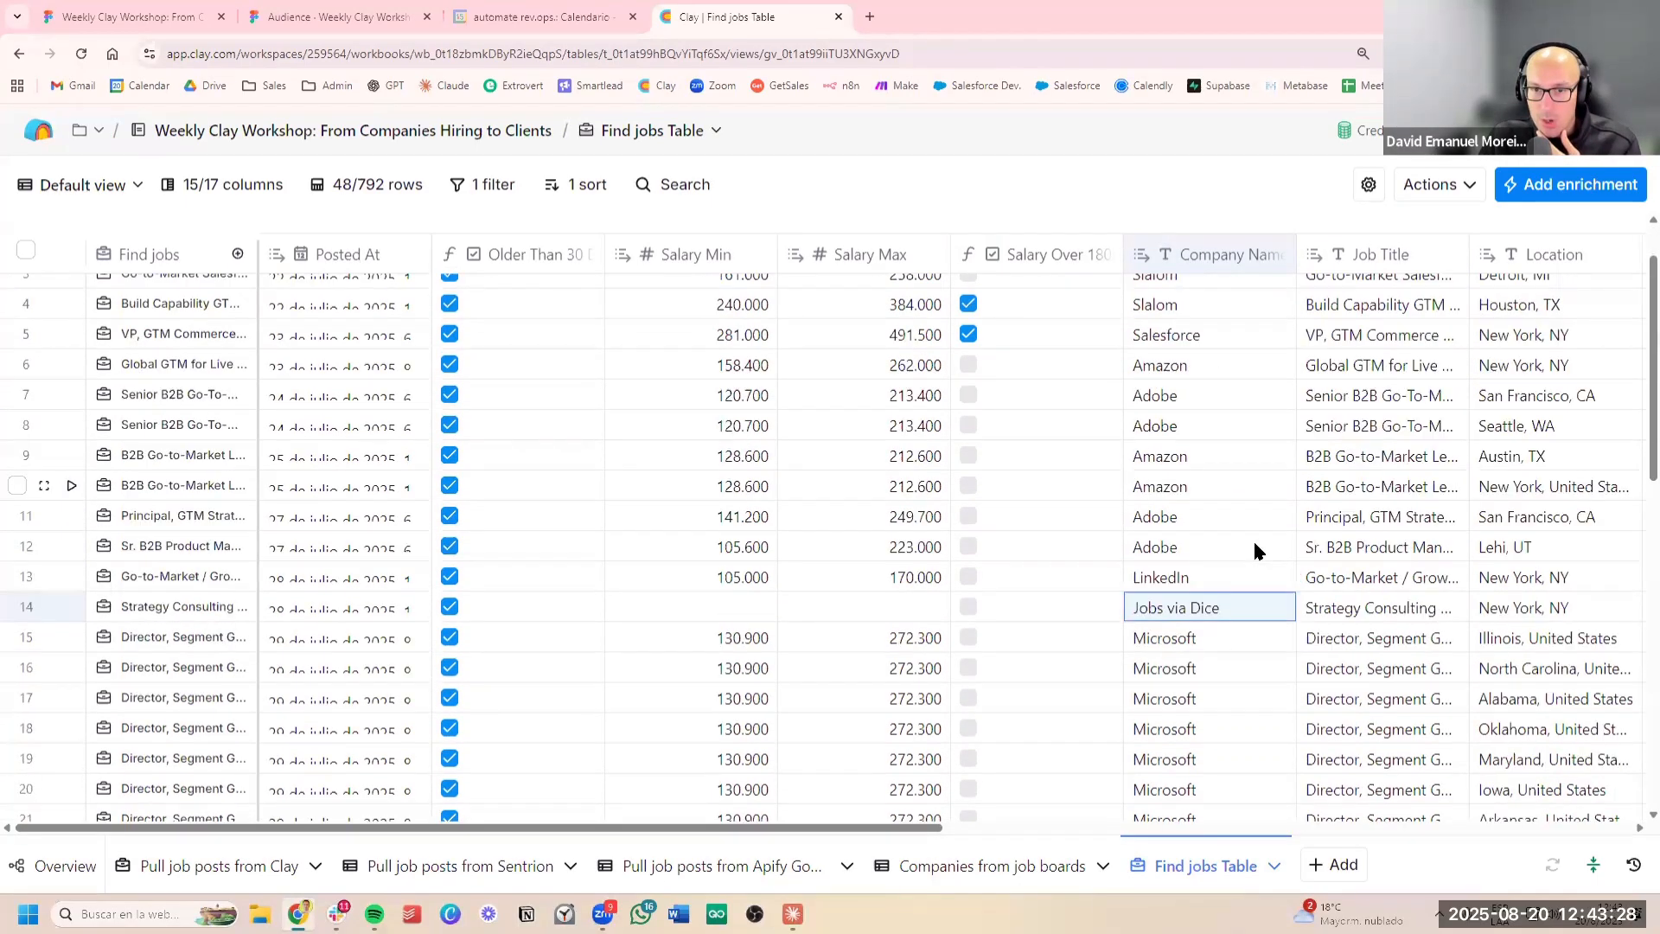
scroll(1255, 551, up, 1)
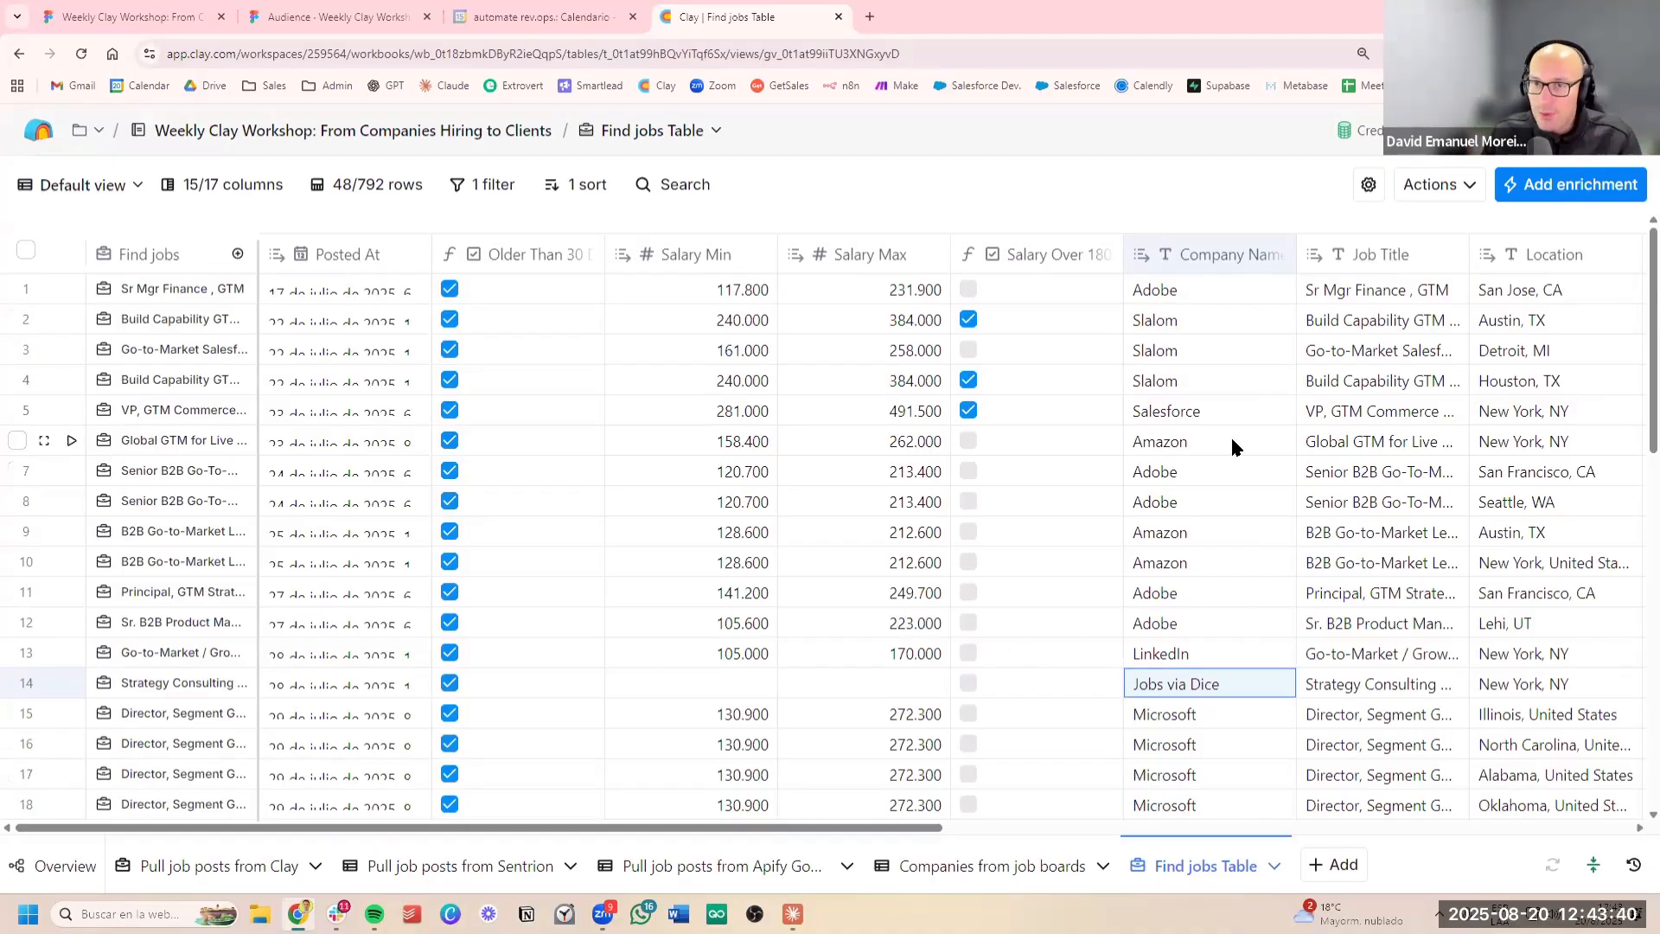
Set up sending the table data row by row to a newly created table, leaving out the Job Description Text Job Description column
click(1452, 199)
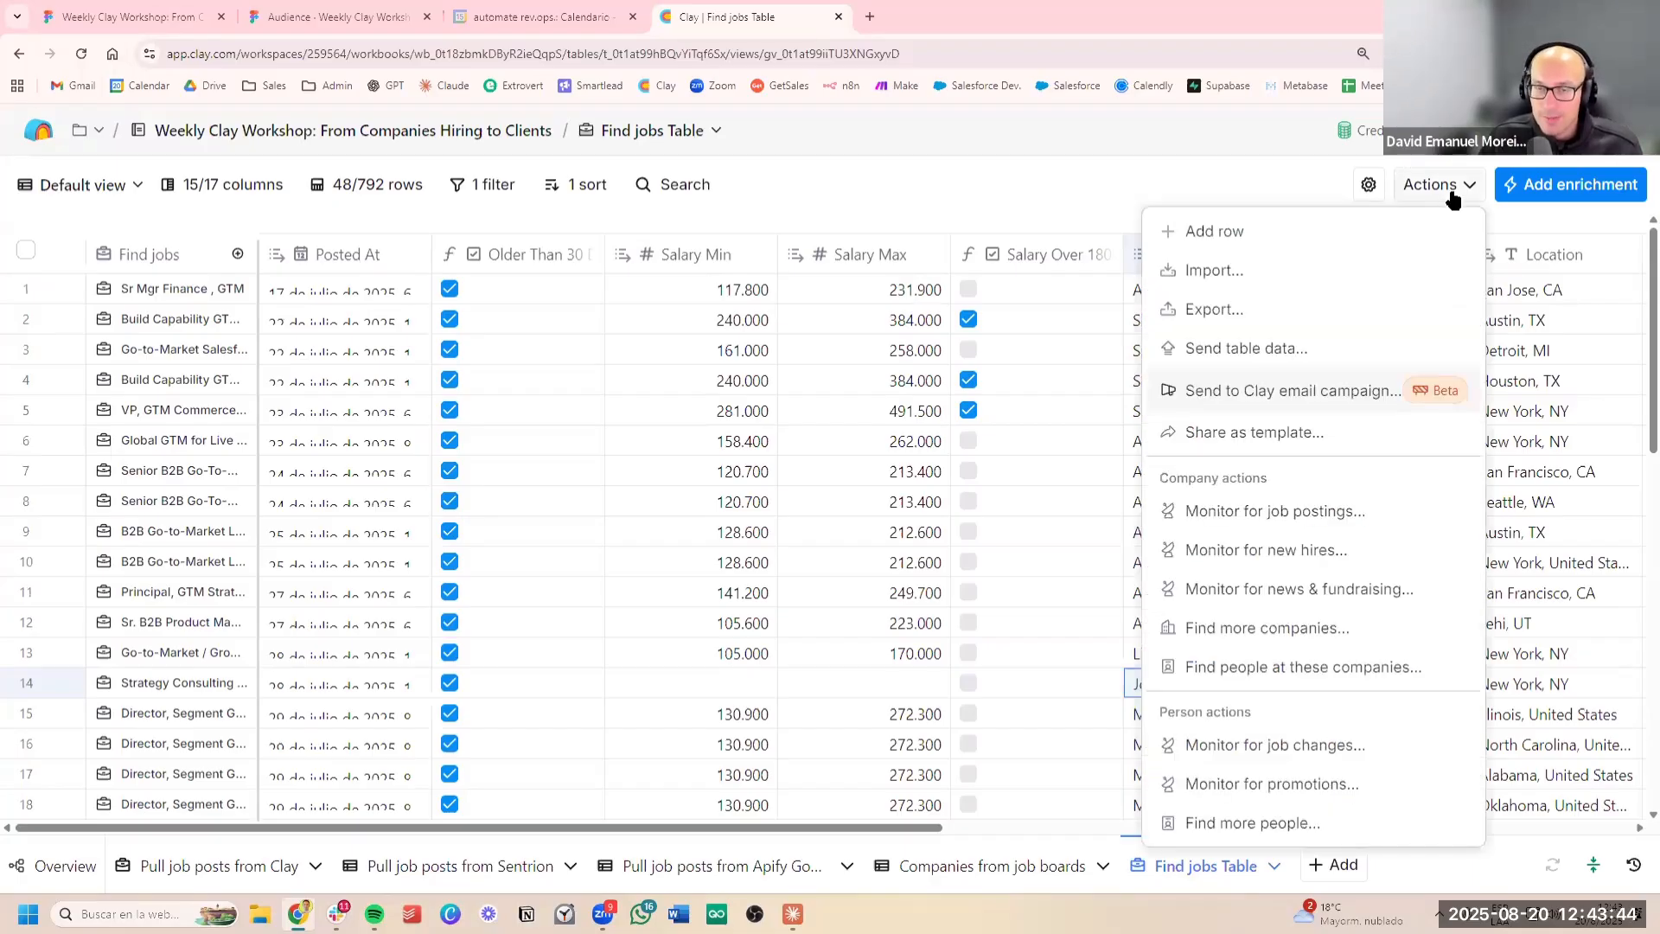
click(1231, 350)
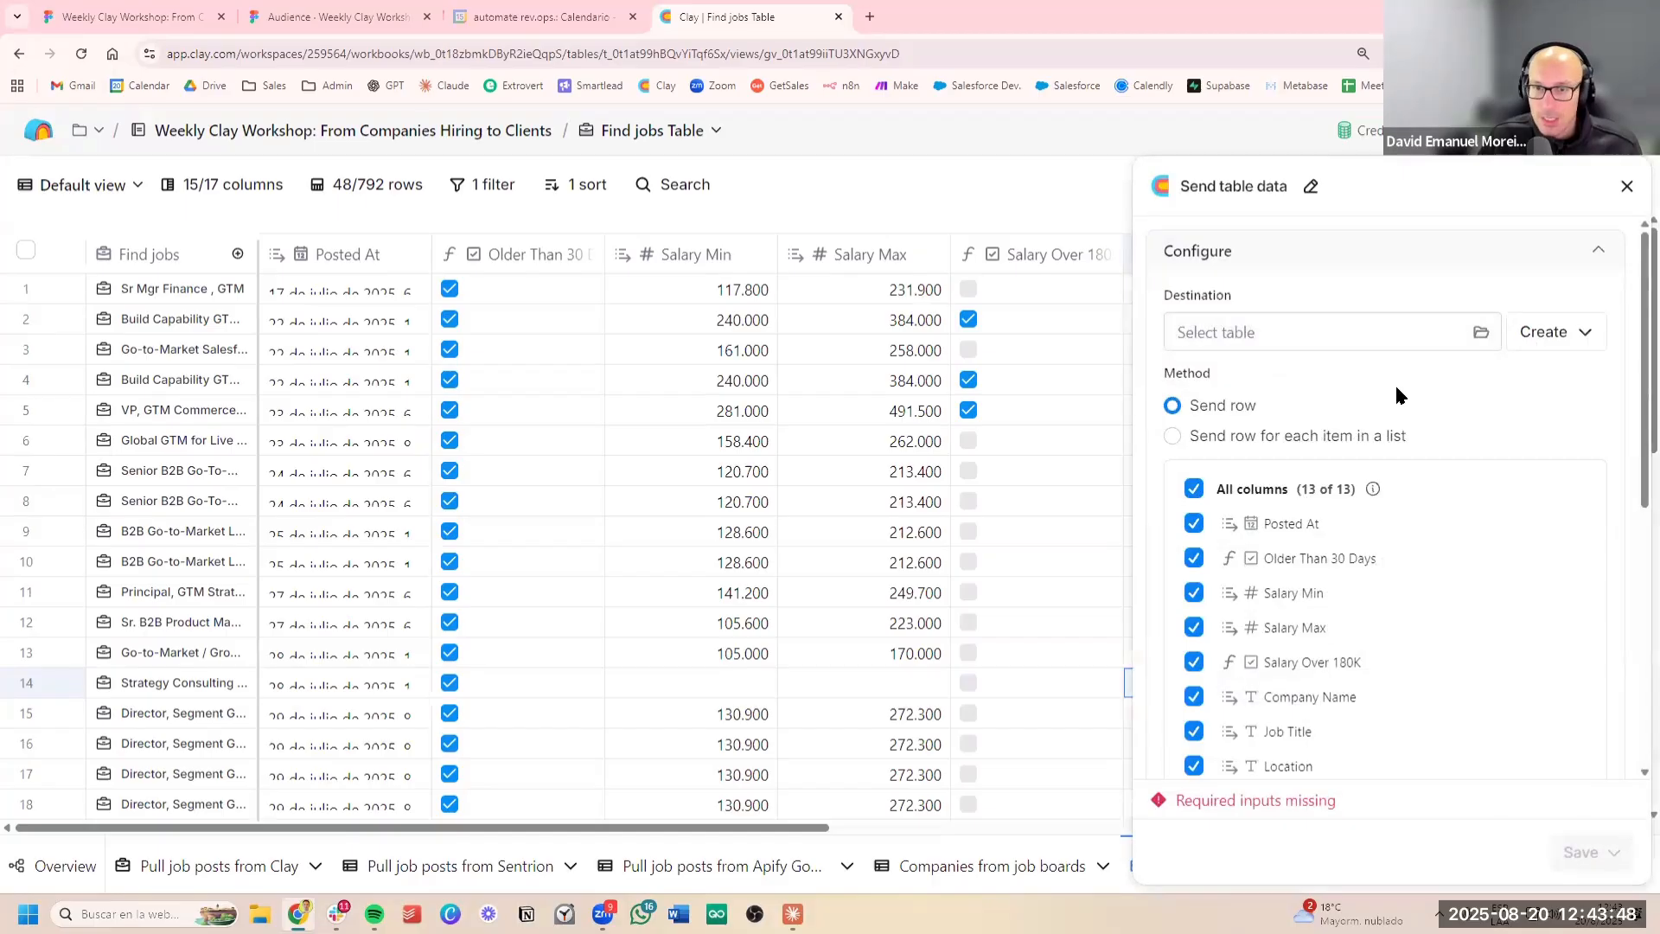
scroll(1397, 537, down, 5)
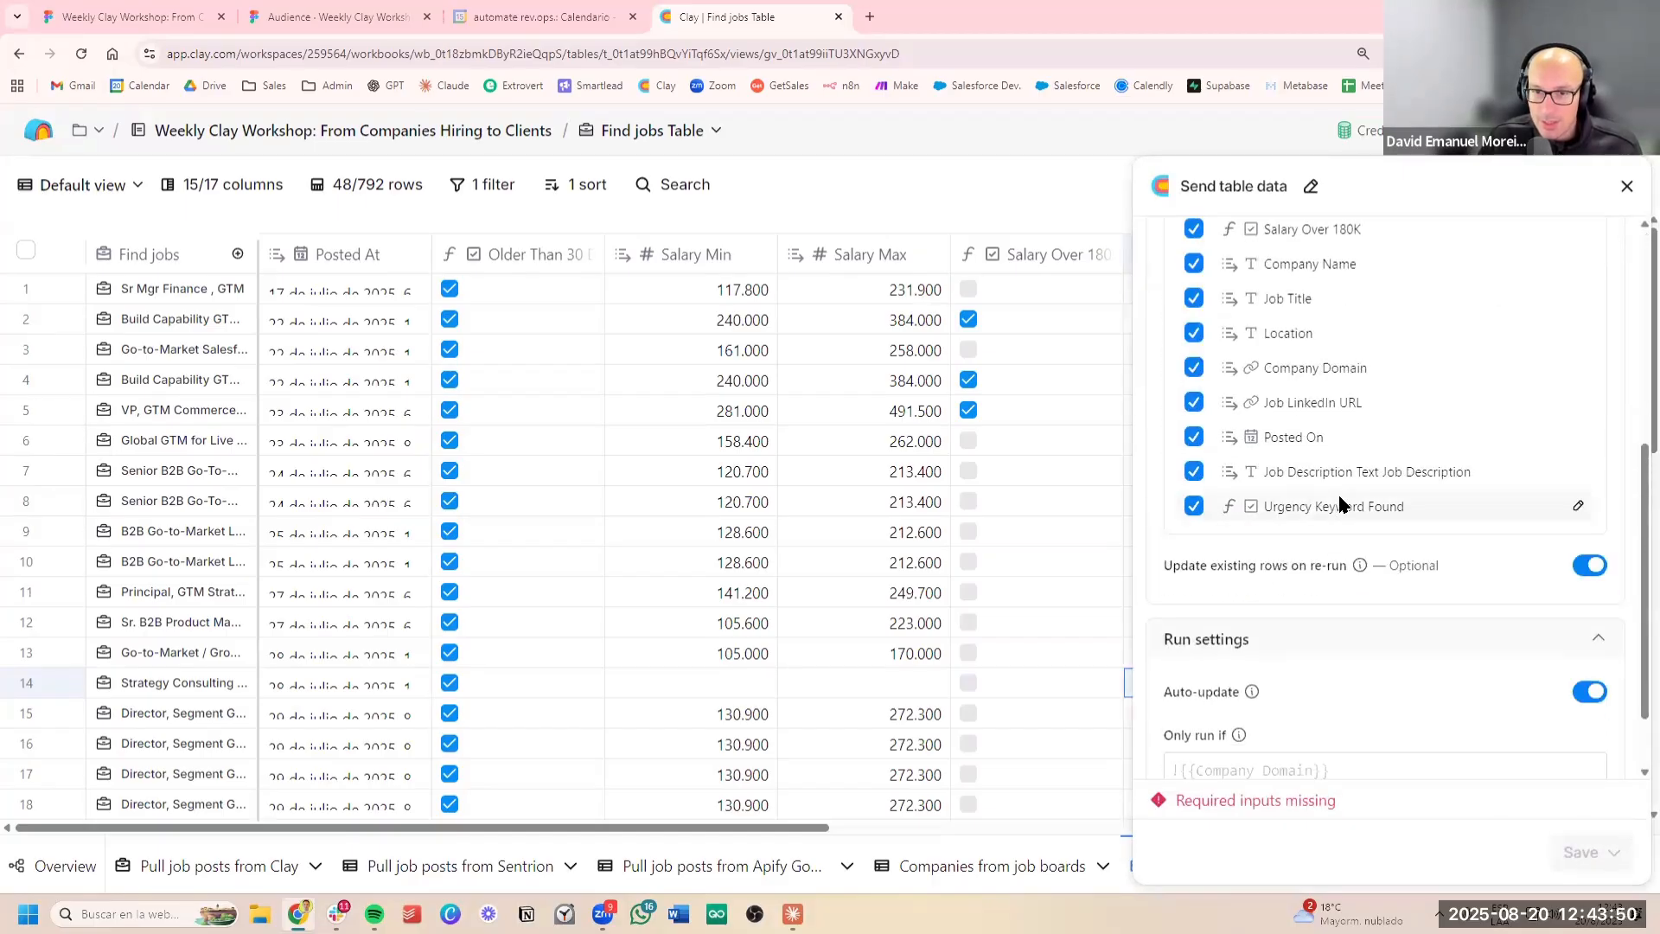
click(1195, 508)
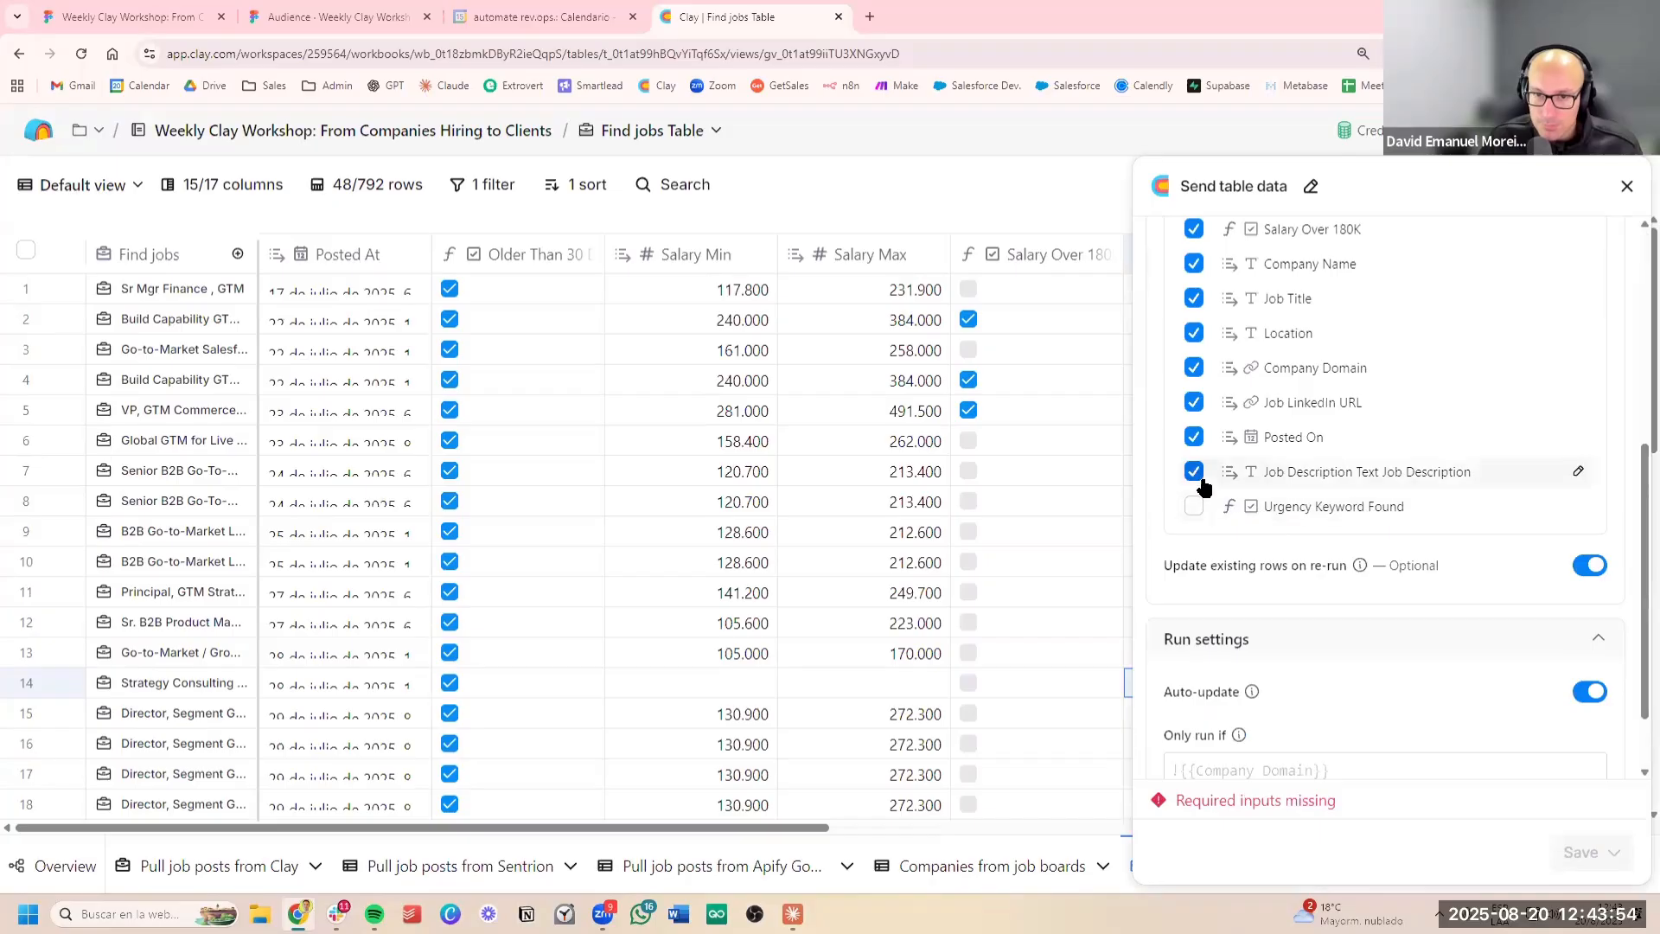
click(1194, 474)
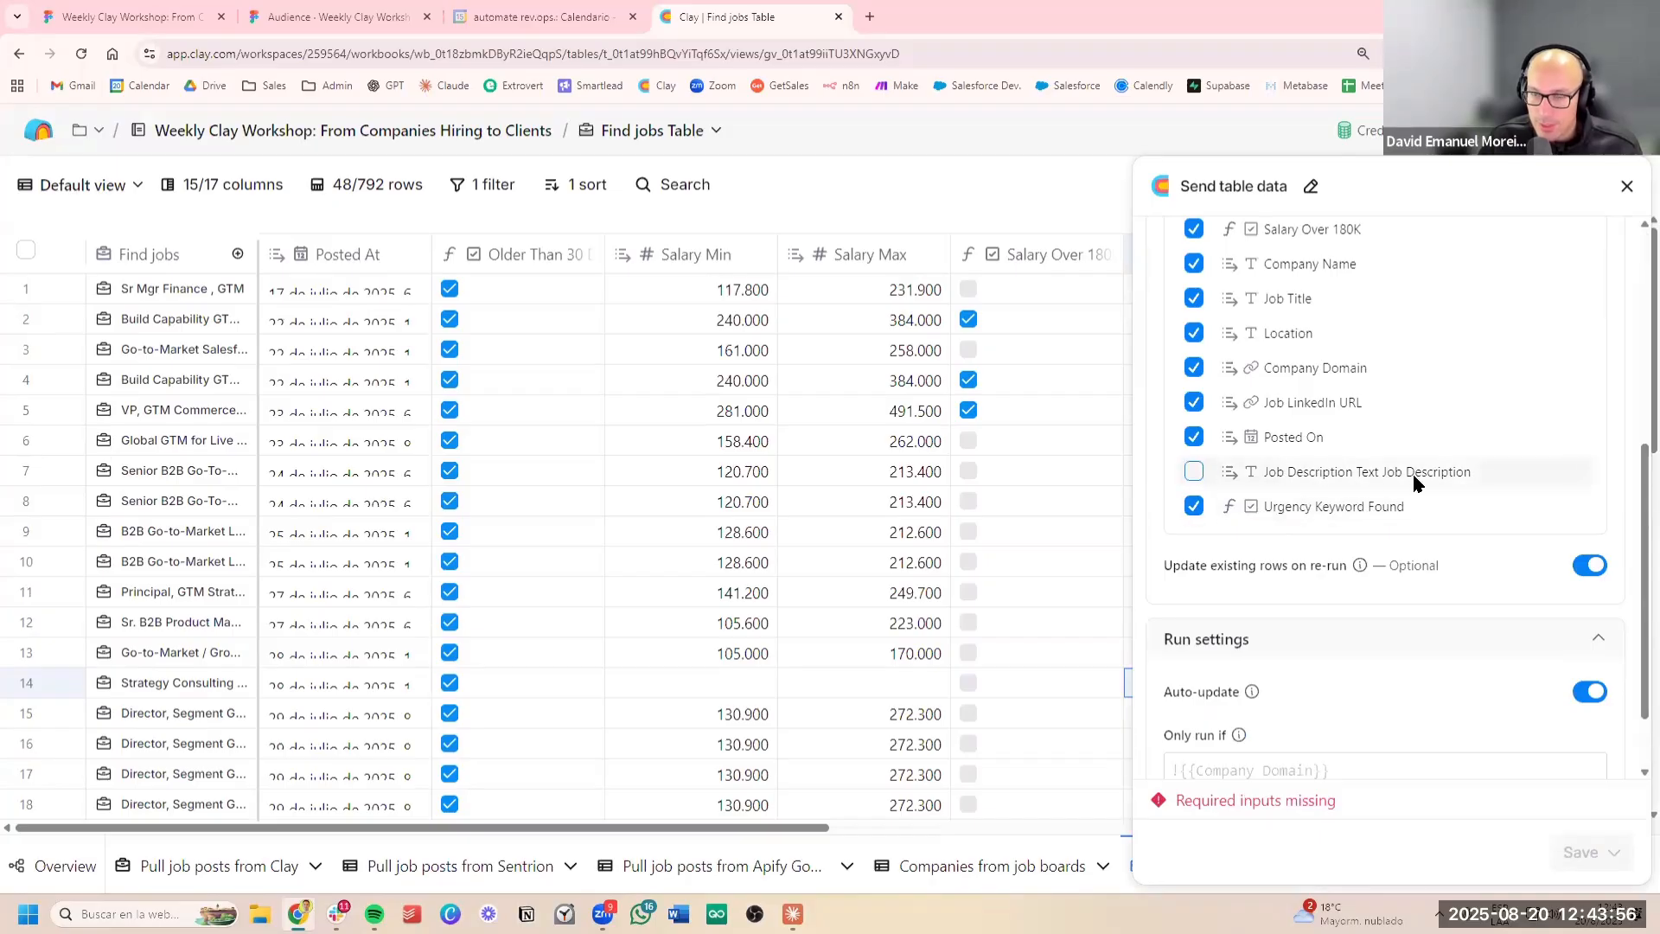
scroll(1409, 493, up, 2)
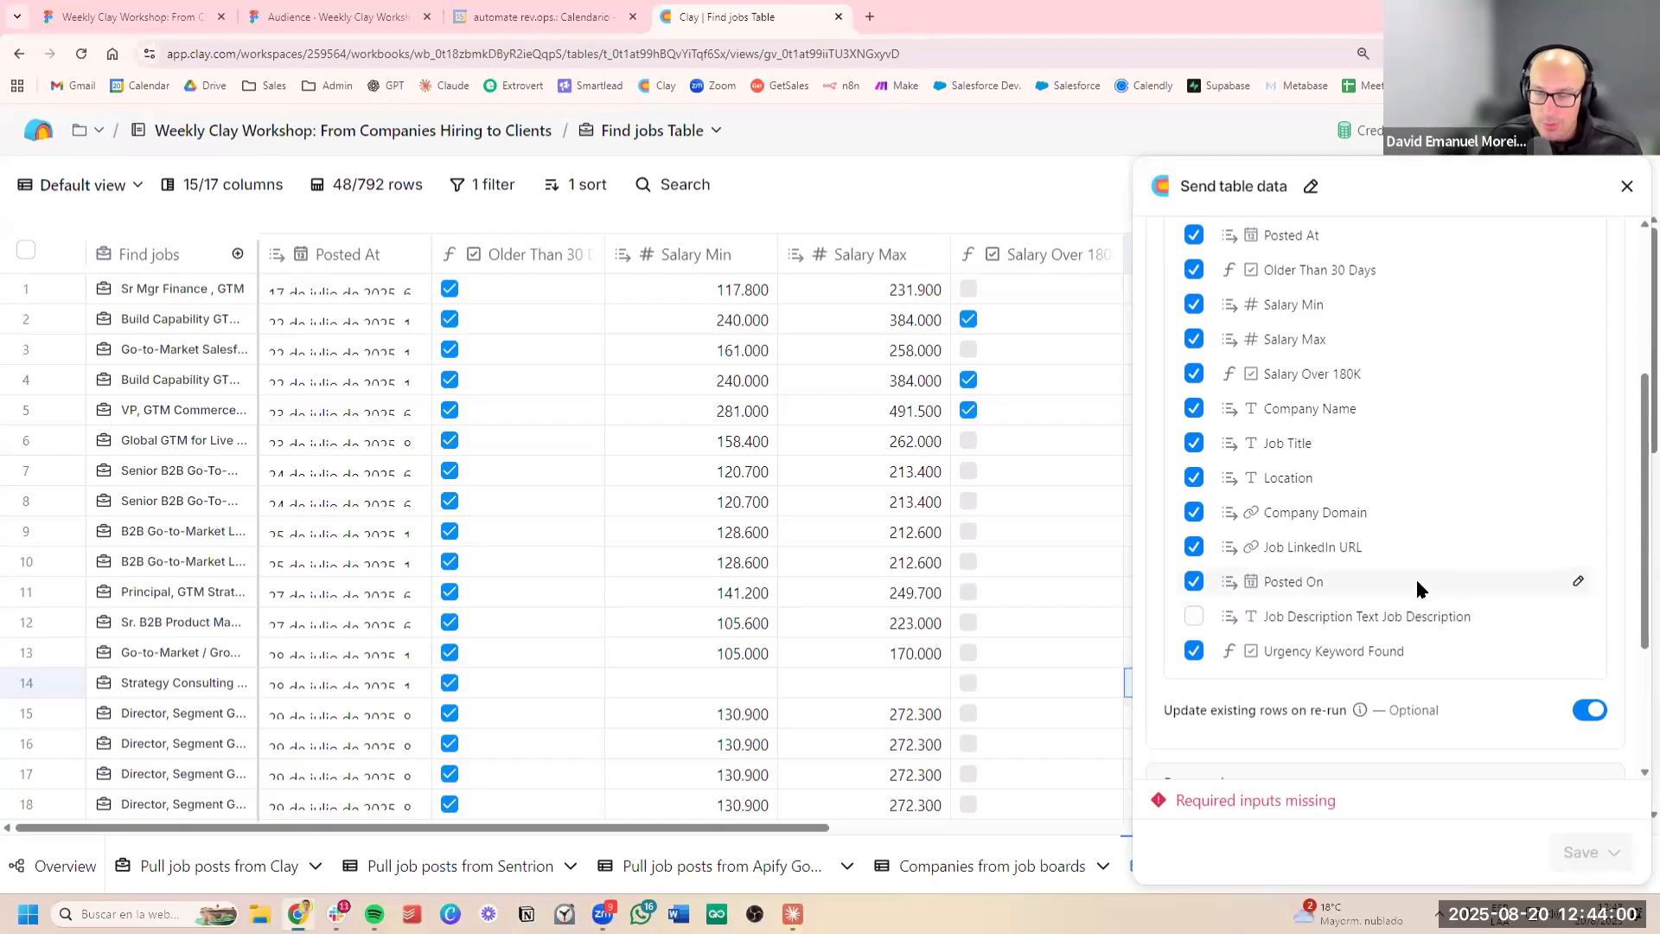
scroll(1407, 545, up, 3)
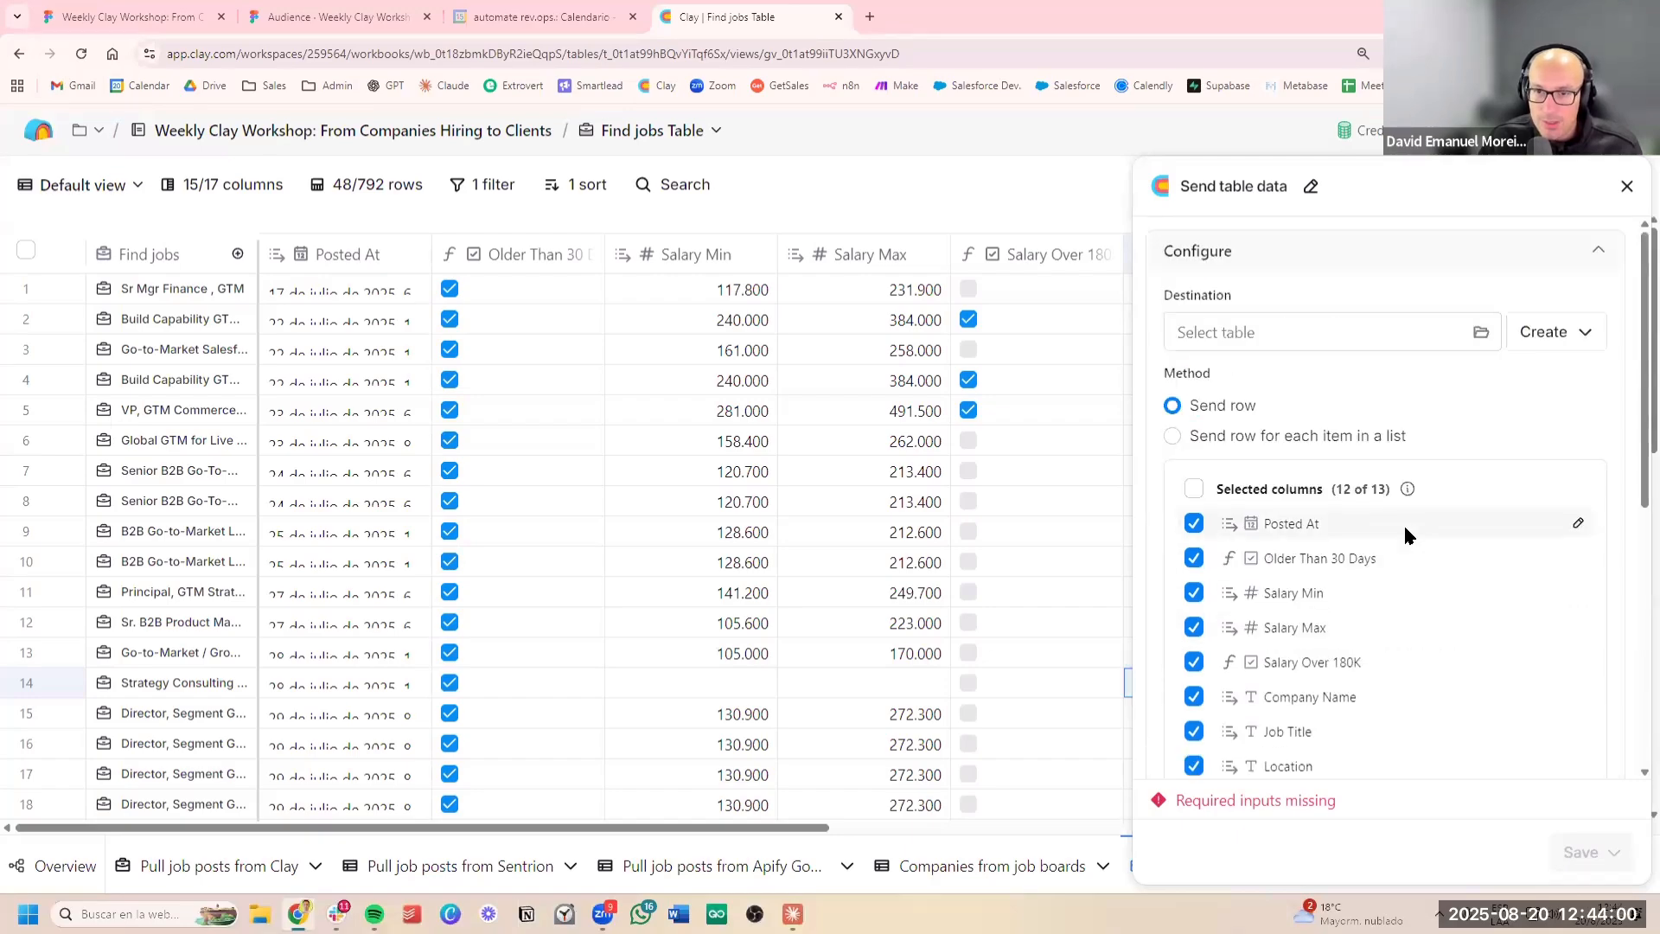
click(1556, 333)
click(1475, 385)
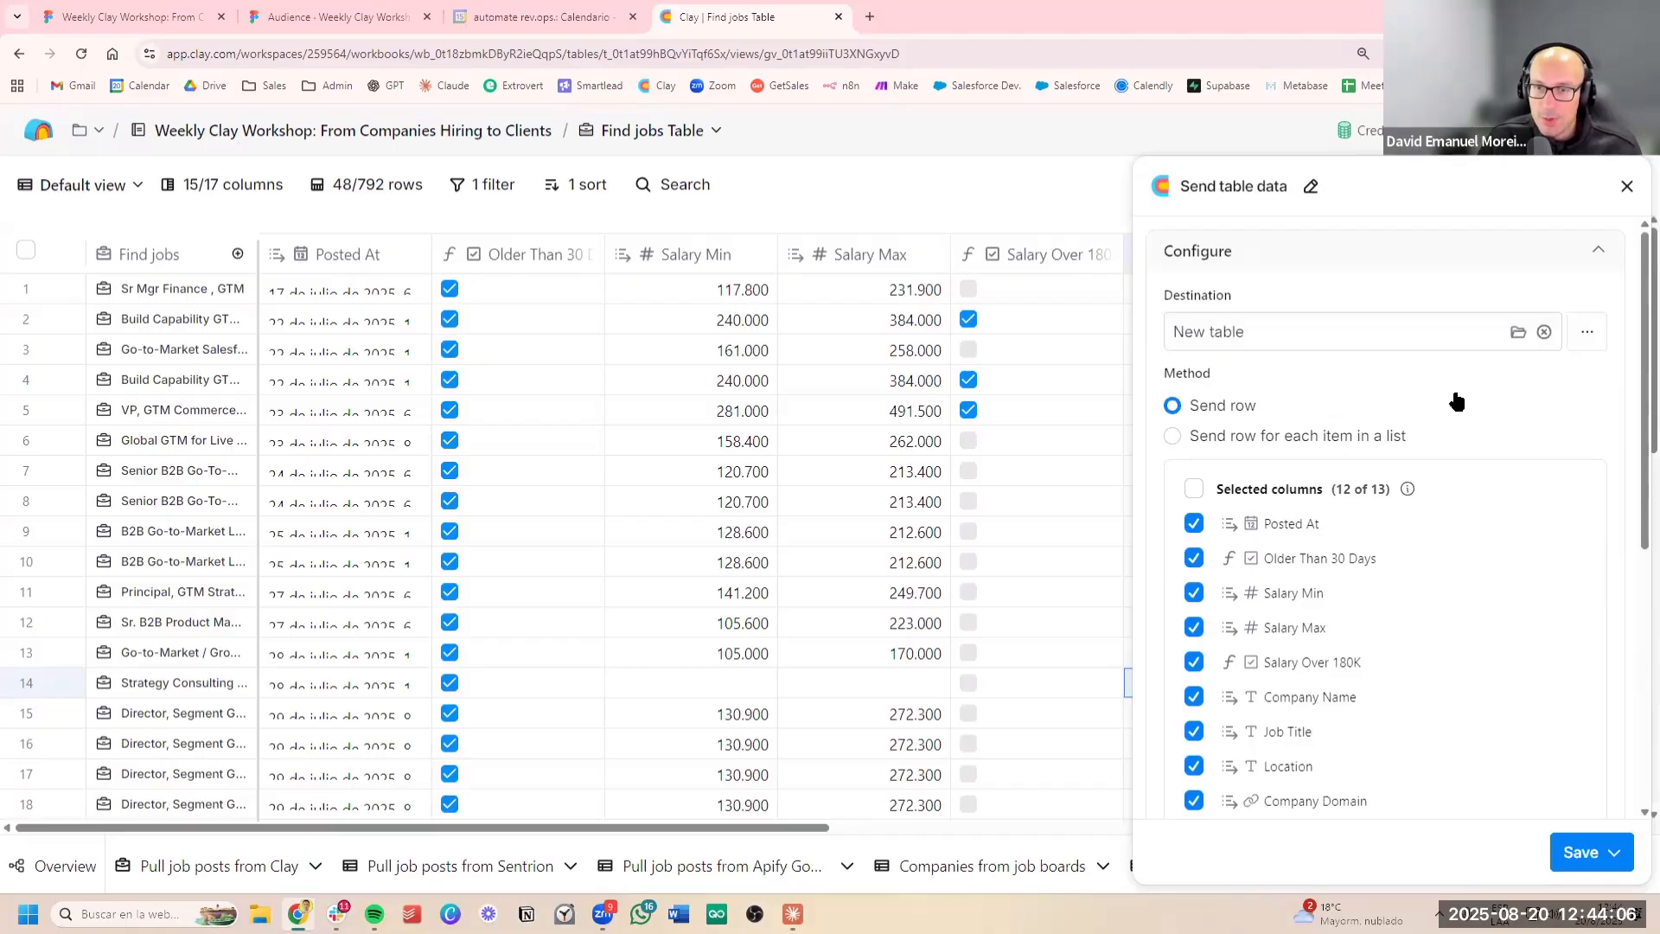
Limit the columns to send to Company Name, Location, Company Domain and Urgency Keyword Found
scroll(1487, 393, down, 1)
scroll(1401, 548, down, 5)
scroll(1493, 648, up, 6)
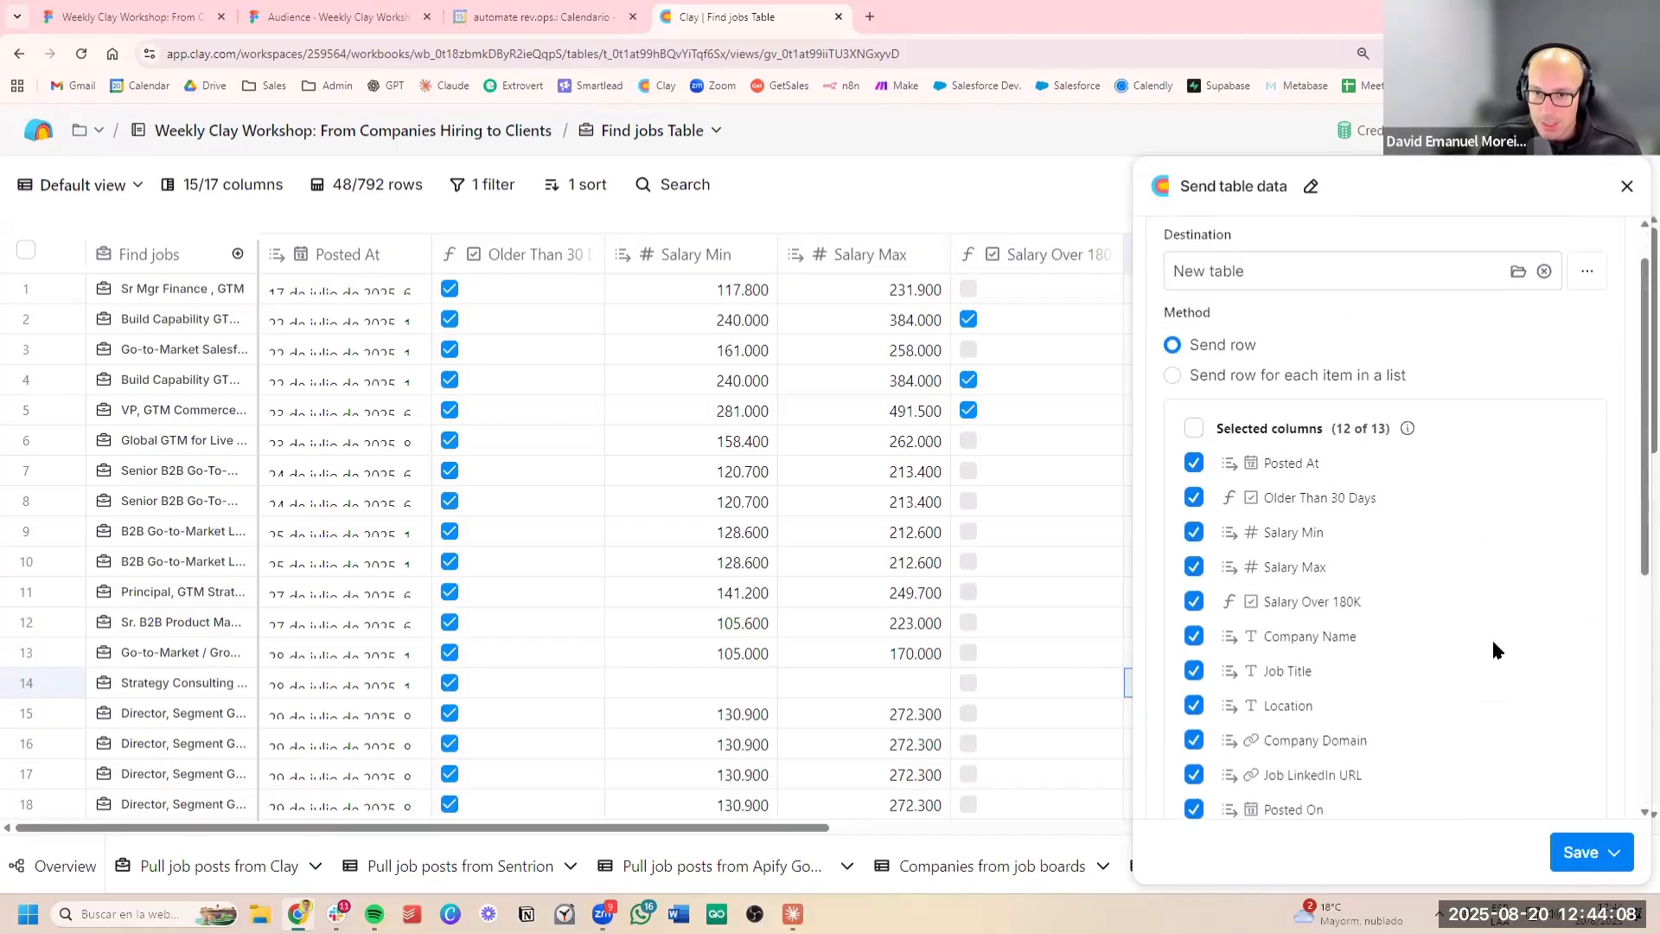
scroll(1442, 616, down, 3)
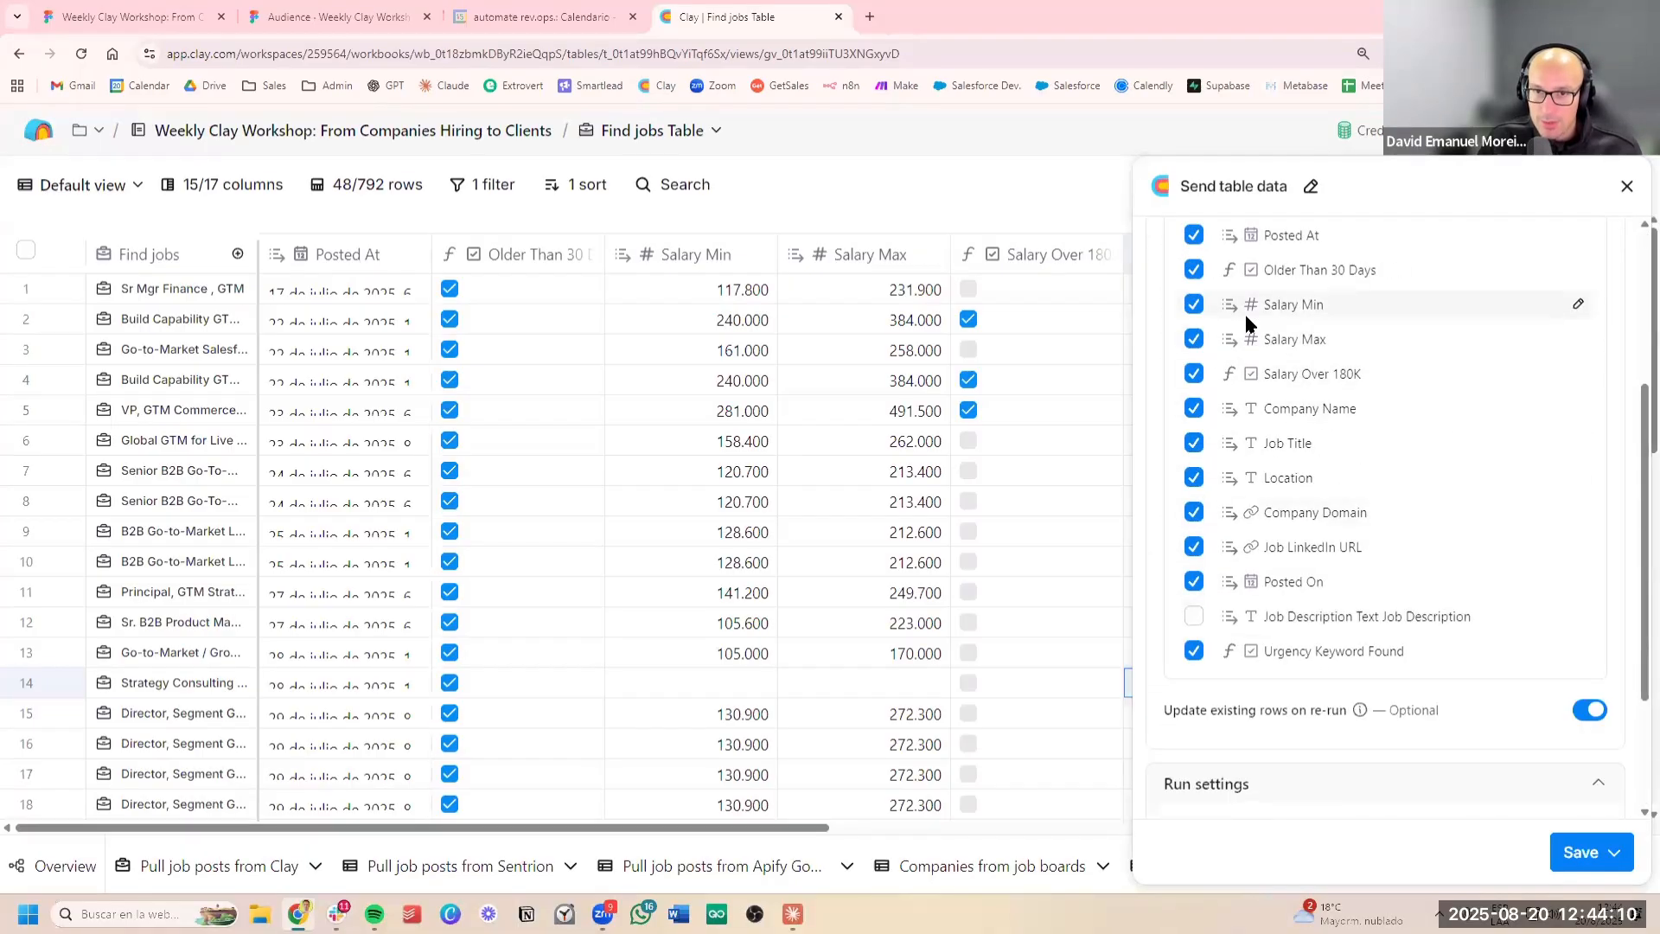
click(1194, 305)
click(1193, 339)
click(1194, 373)
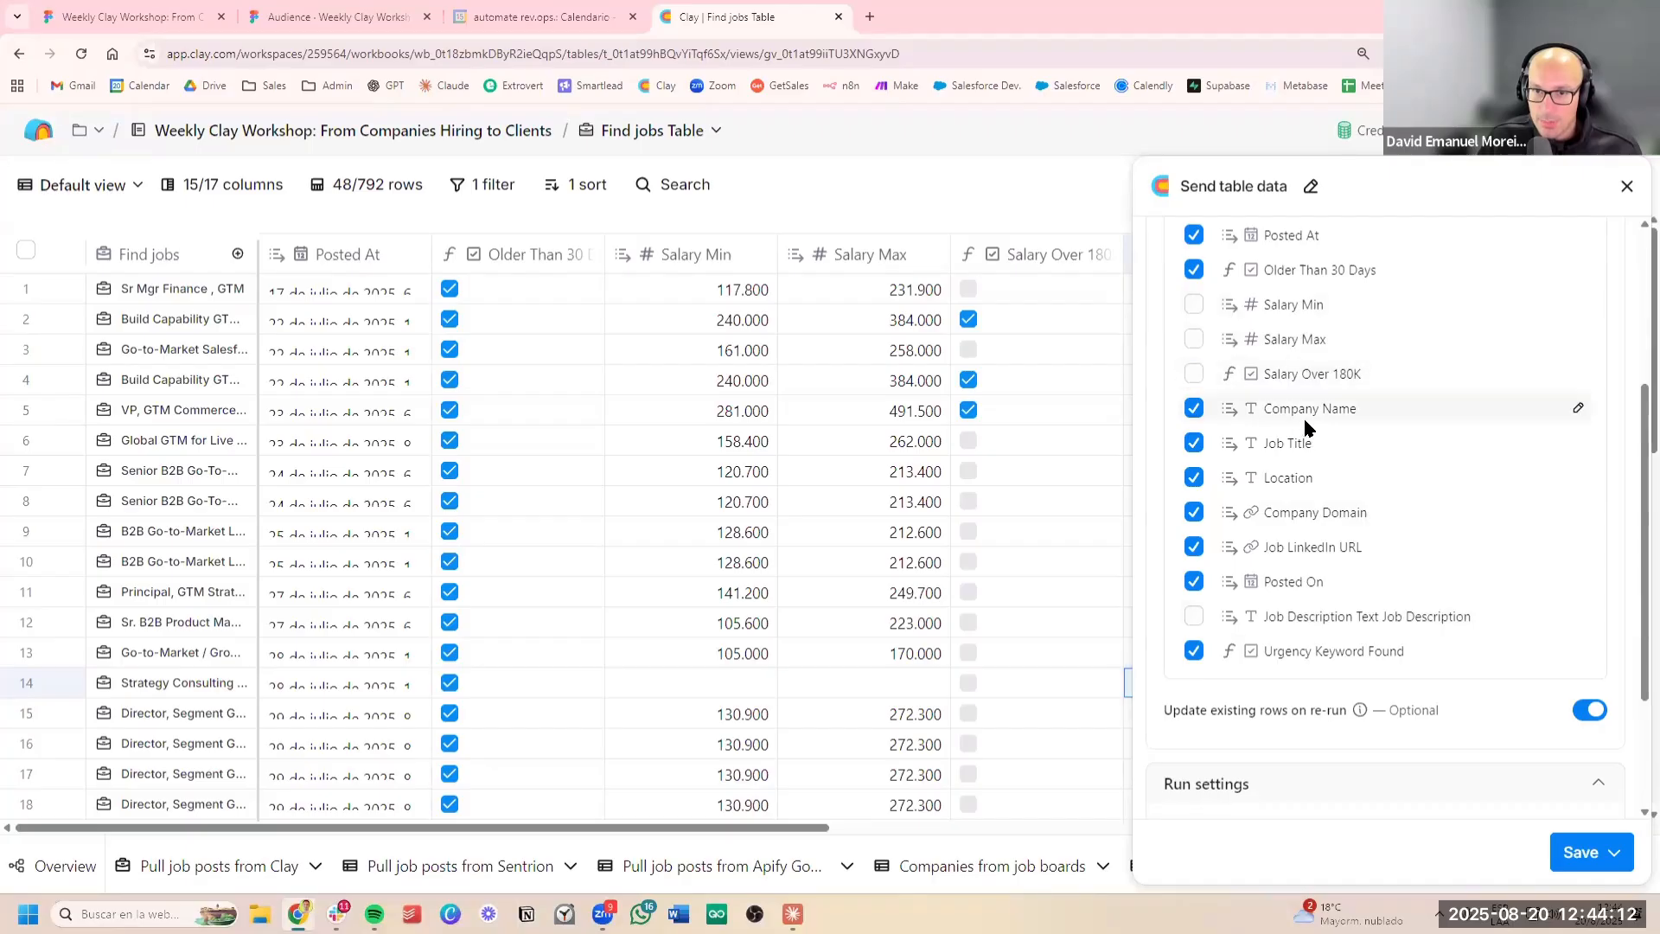
click(1193, 444)
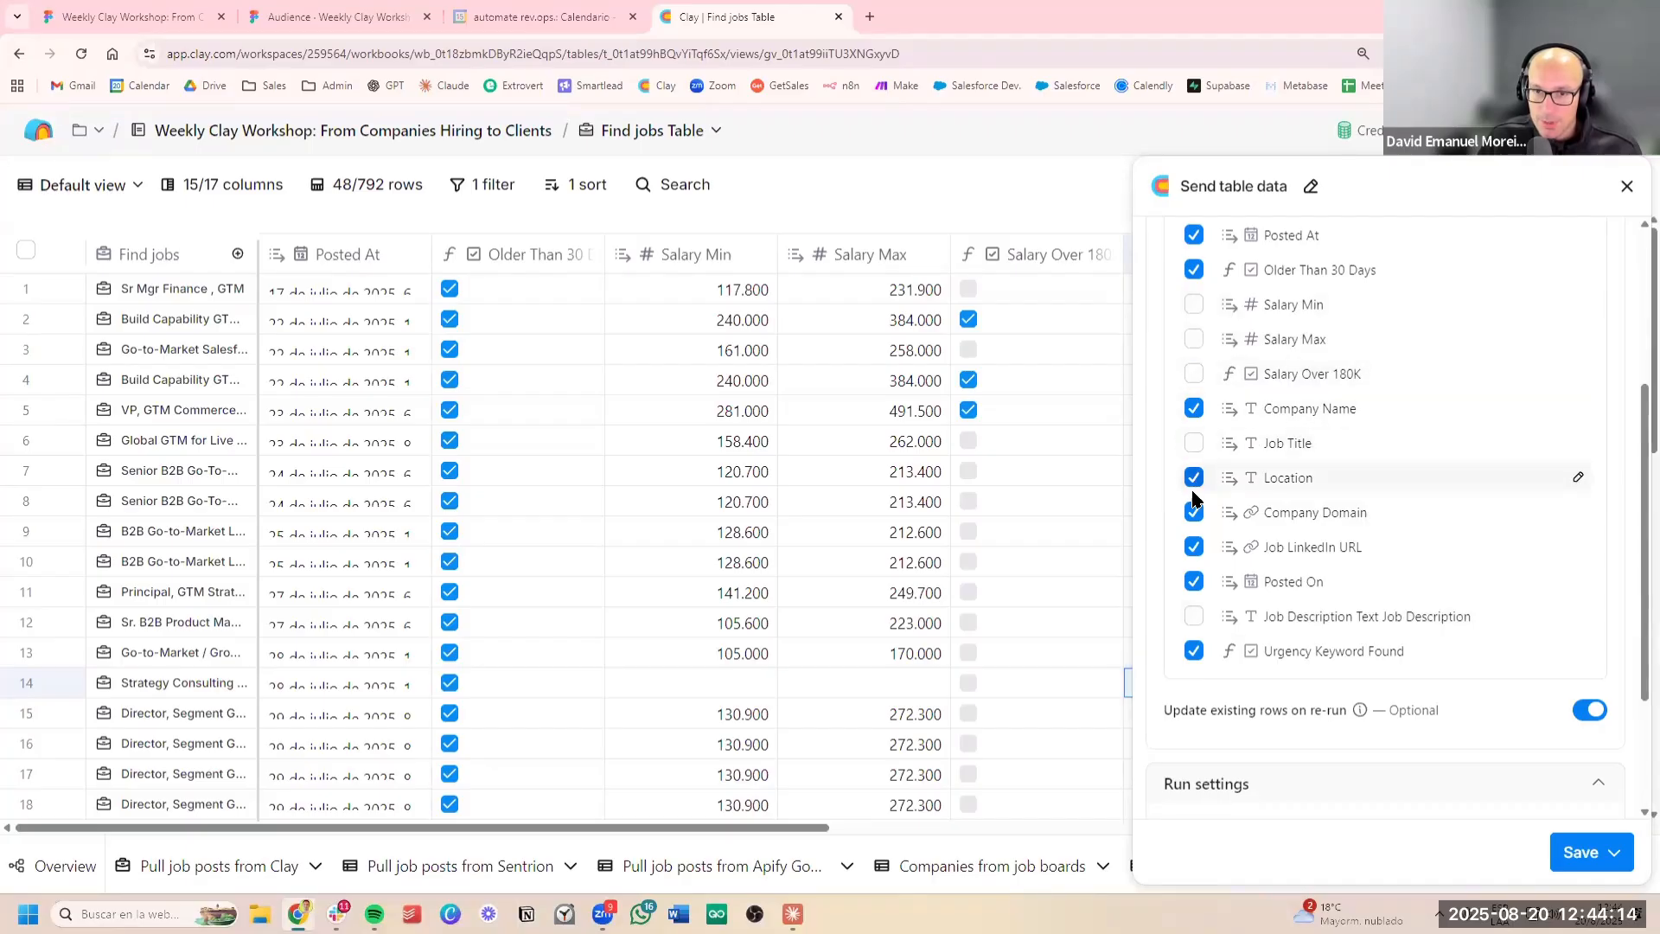
click(1194, 546)
click(1194, 581)
scroll(1387, 469, up, 2)
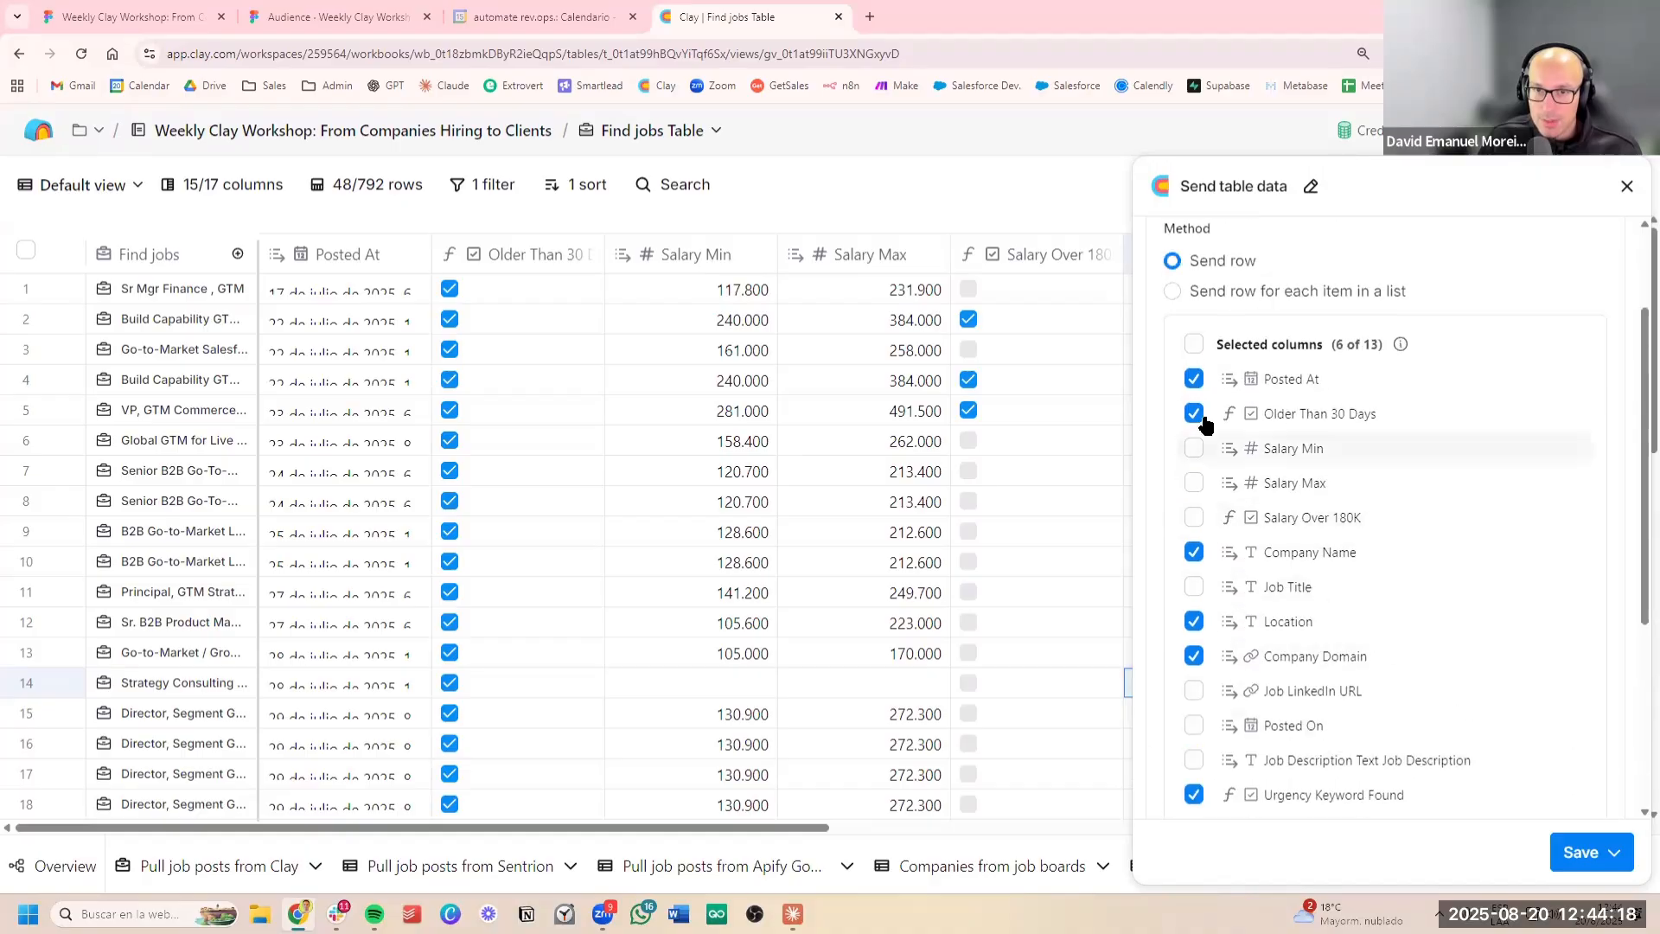
click(1194, 413)
click(1194, 380)
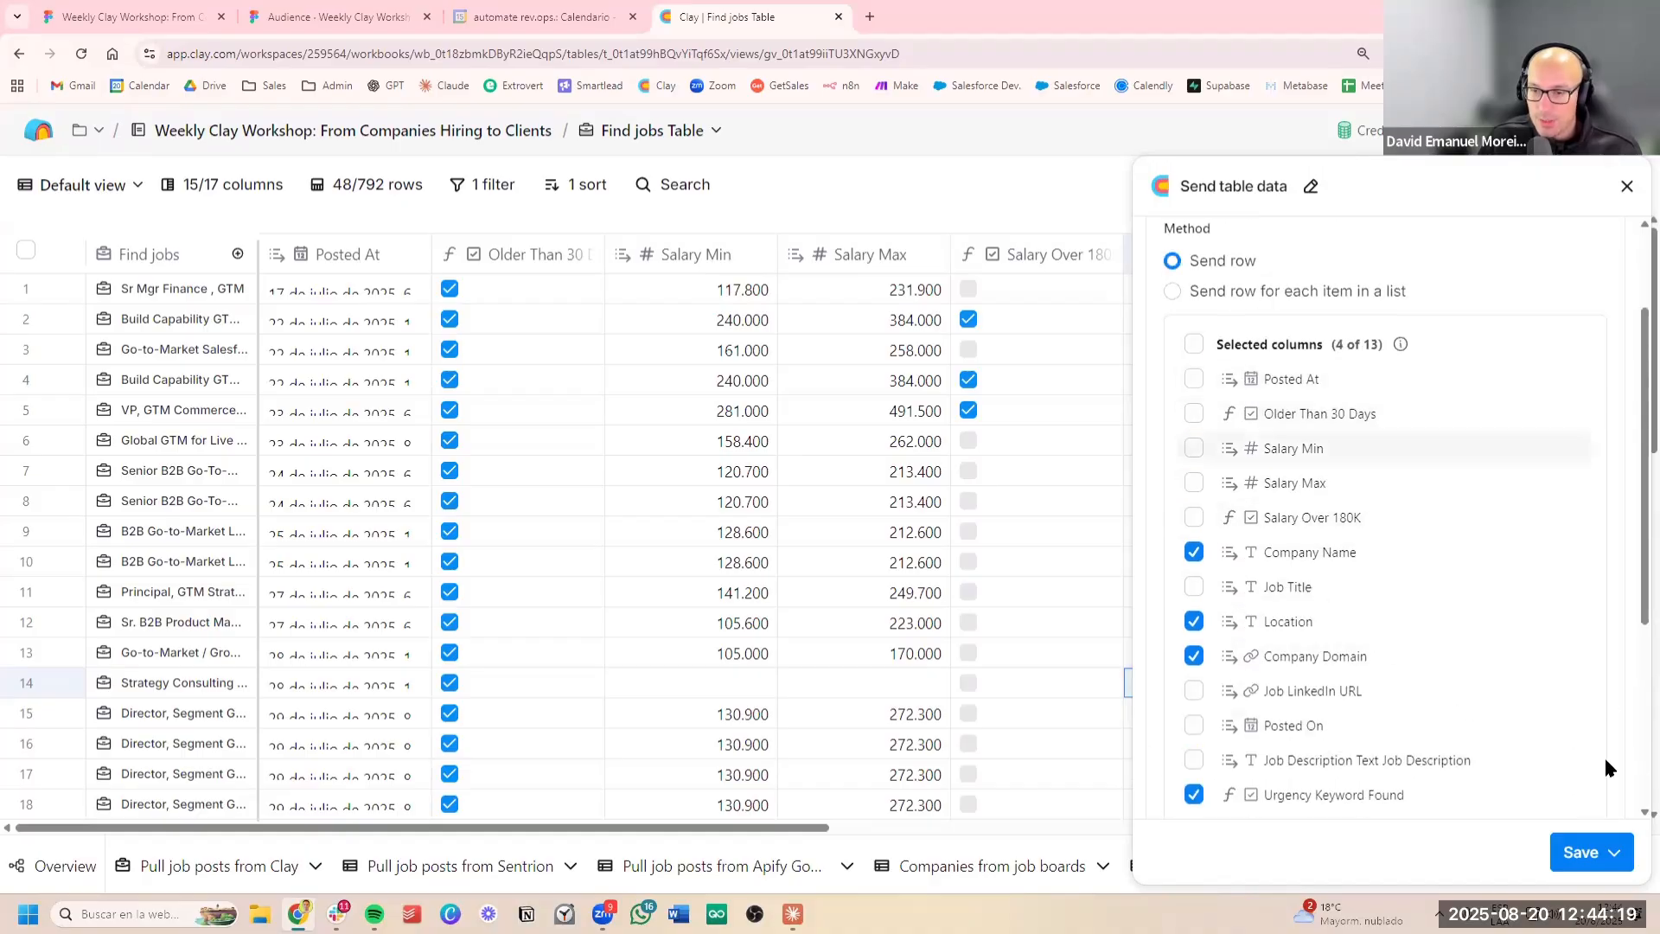
Save the Send table data setup and run it on the first 10 rows
click(1613, 851)
click(1518, 720)
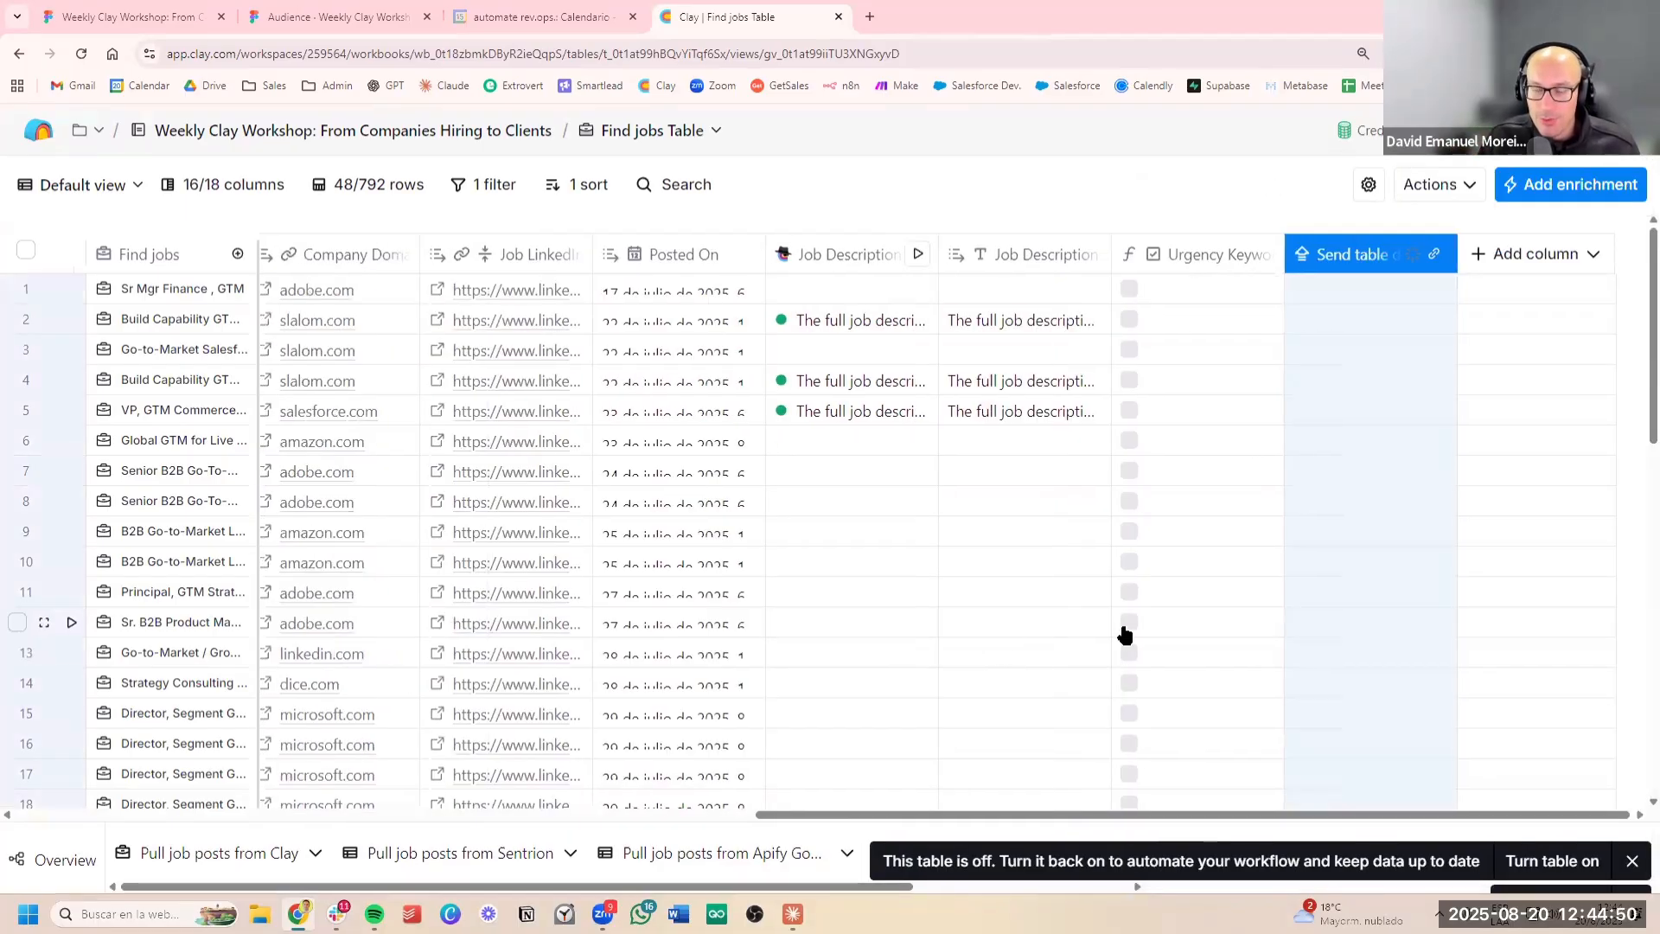
click(1534, 823)
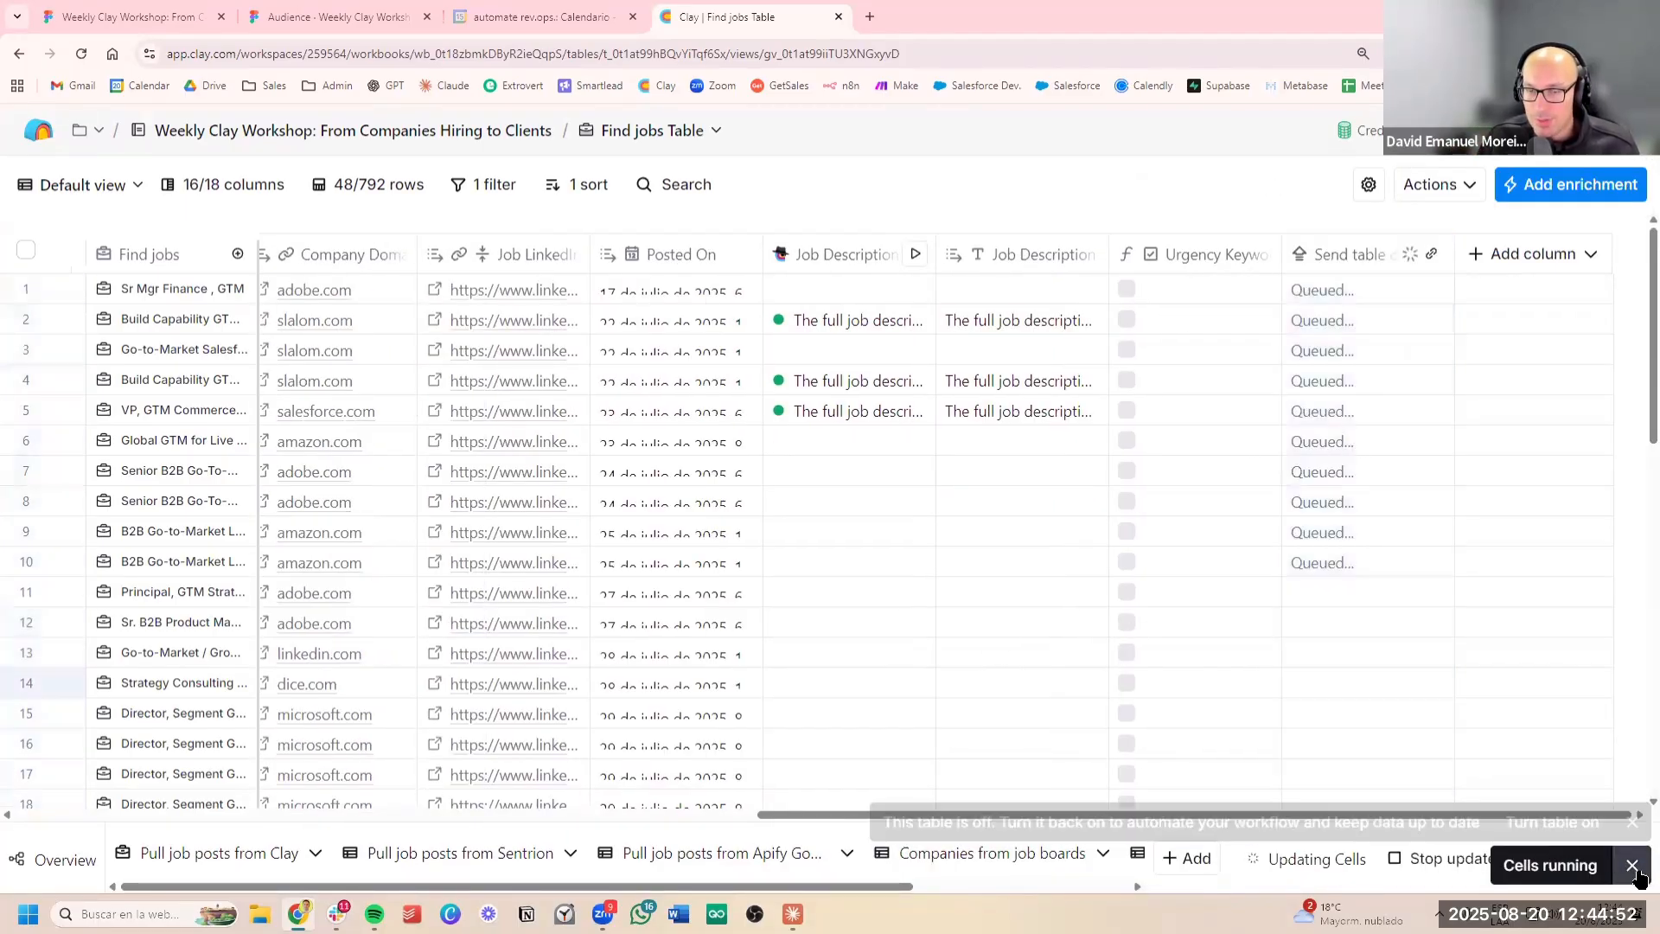
Run the Send table data column on all 38 rows that haven't run or have errors
click(1373, 254)
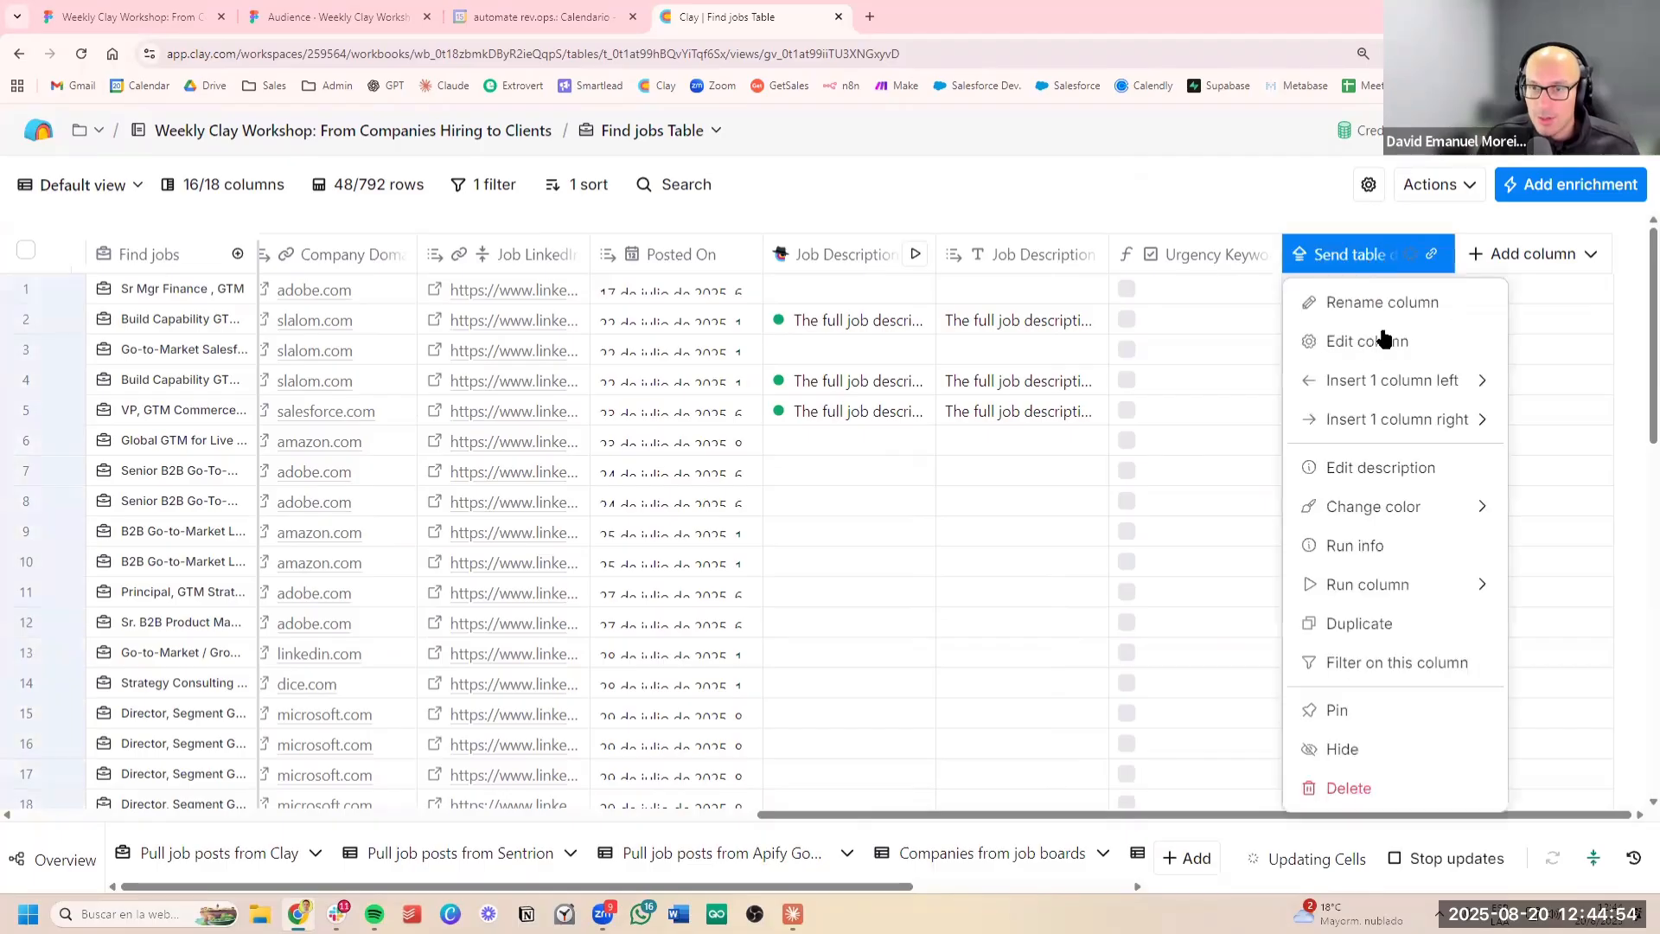
mouse_move(1430, 581)
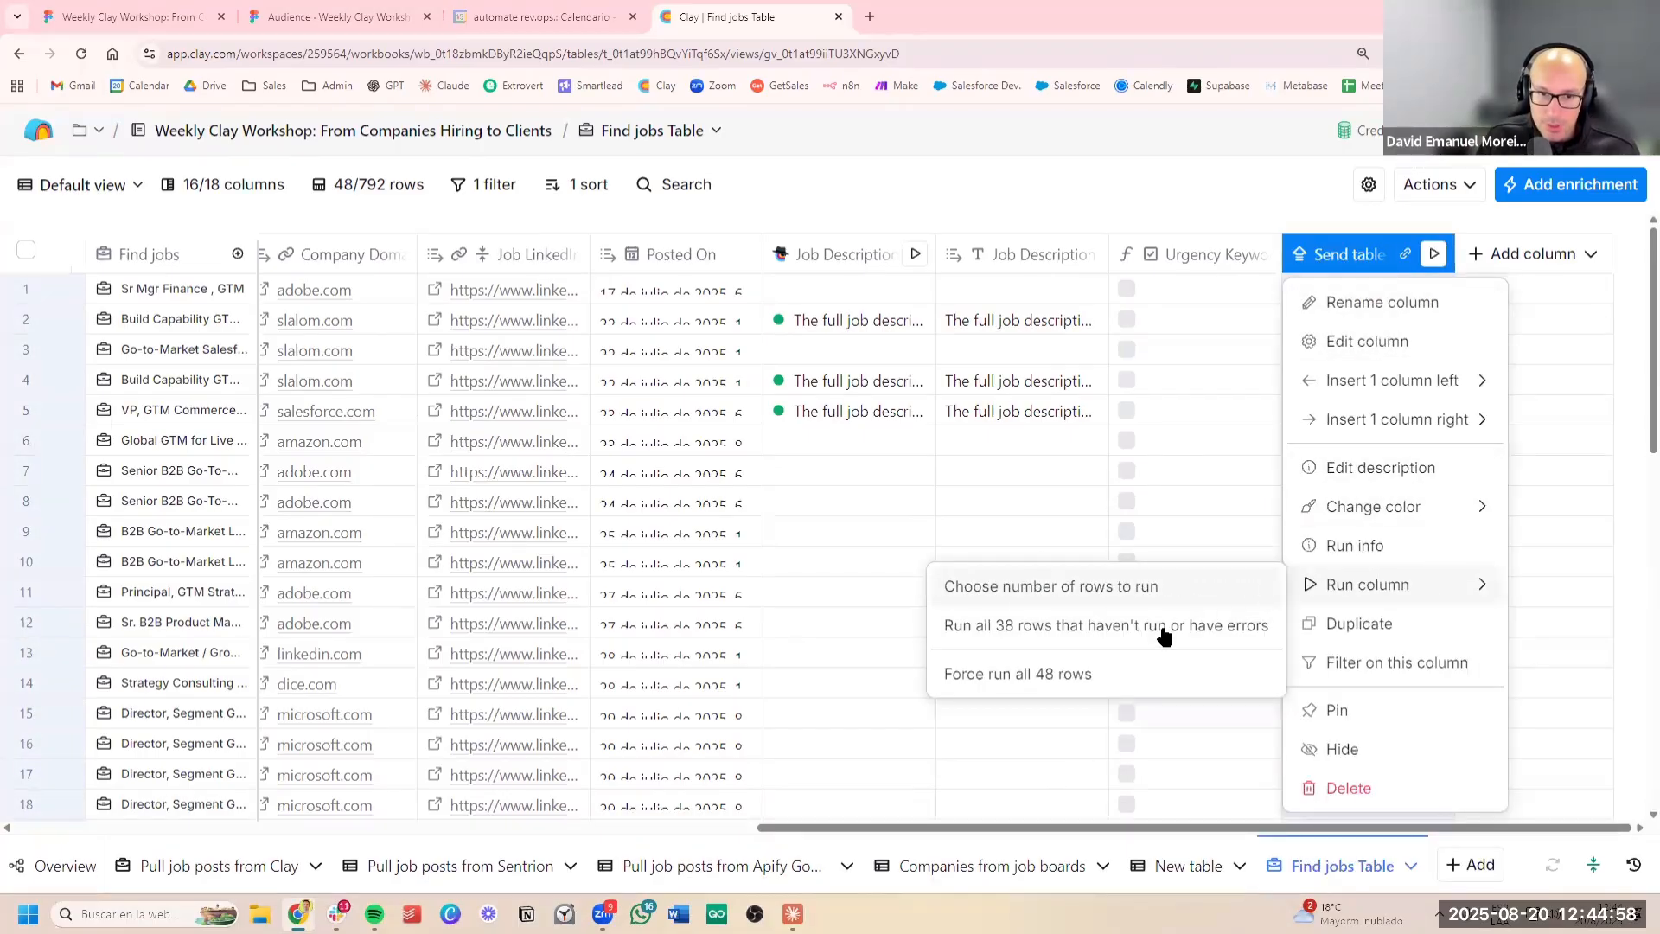
click(1163, 635)
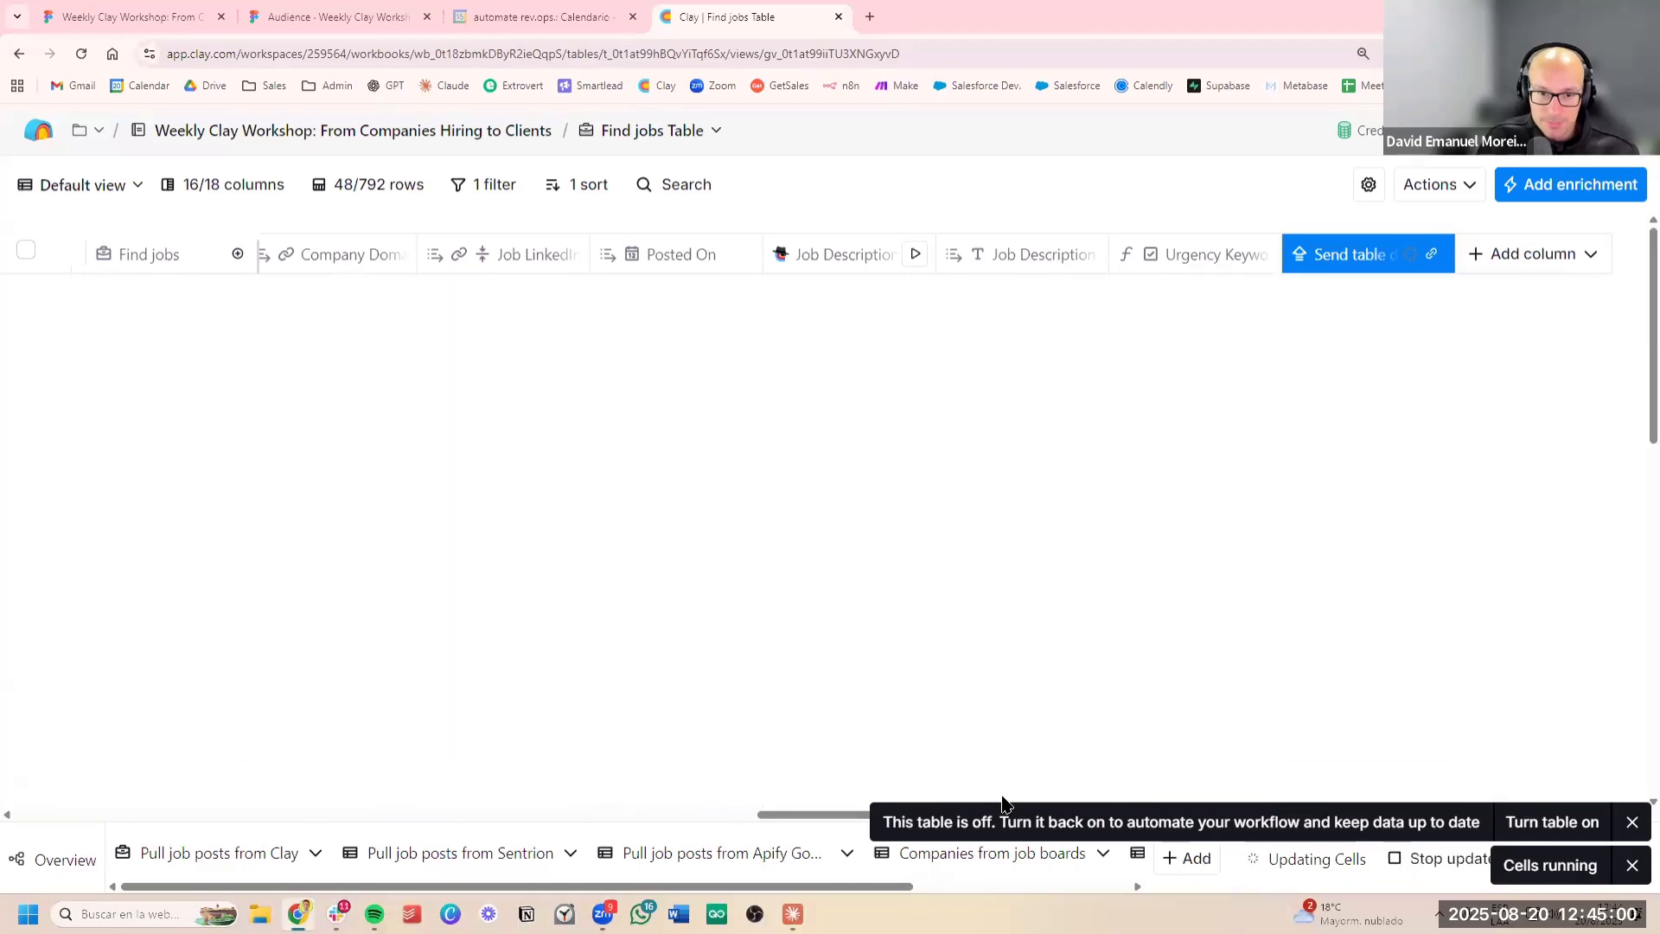
Dismiss the run notification and open the new table that receives the sent rows
scroll(843, 868, right, 3)
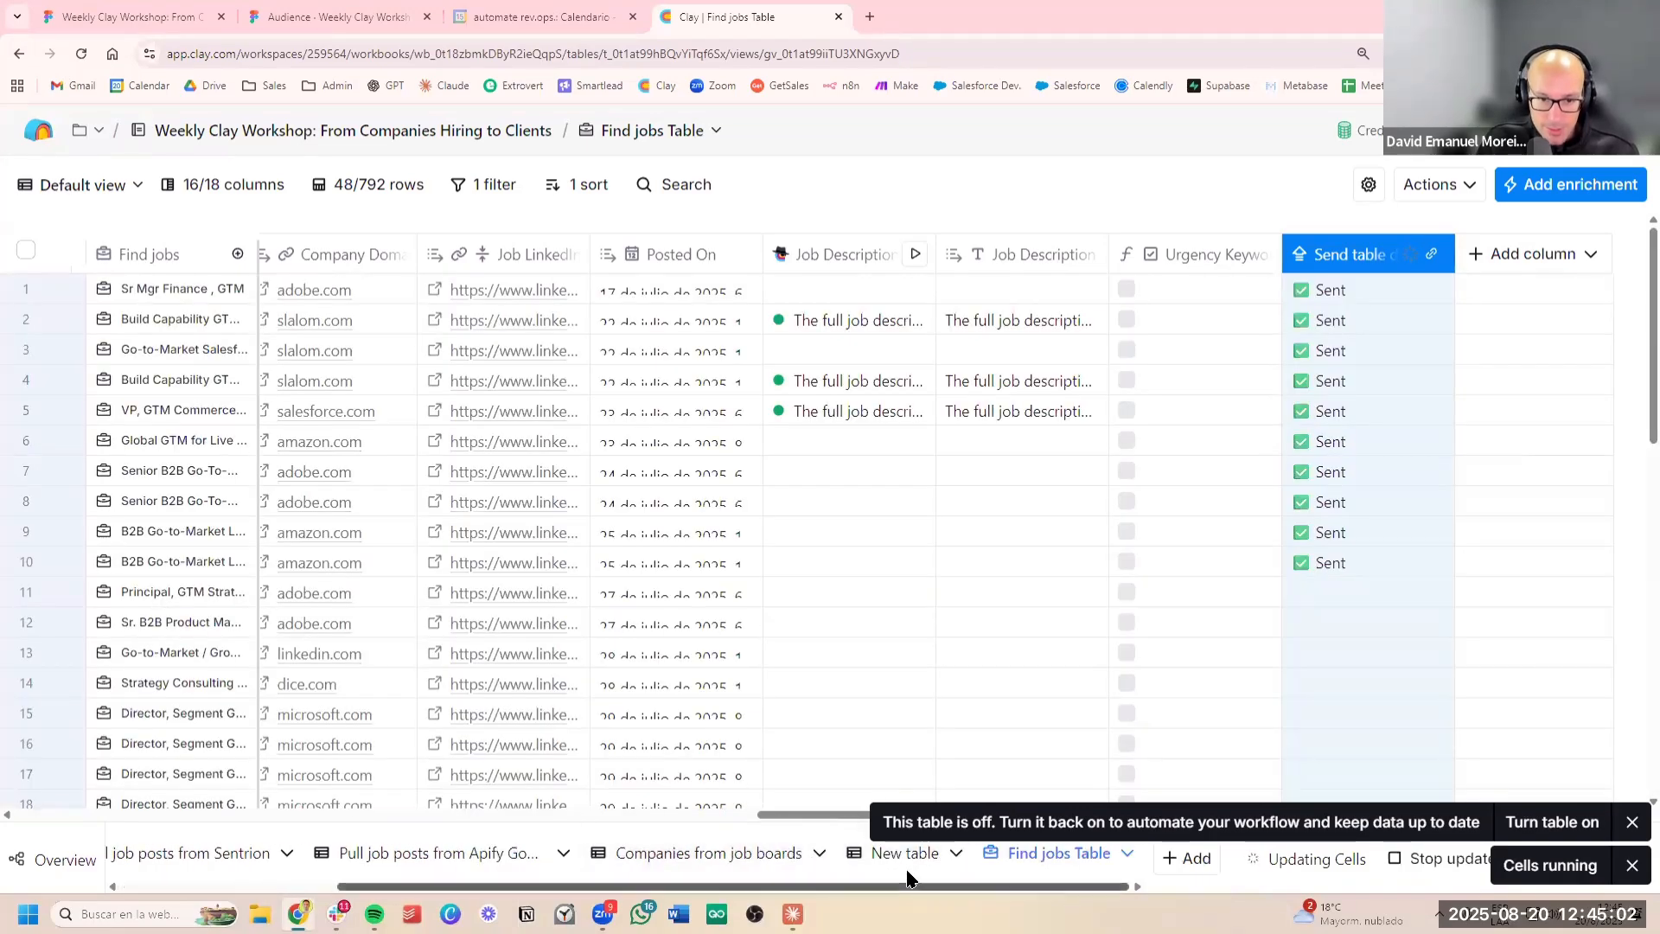
click(1633, 843)
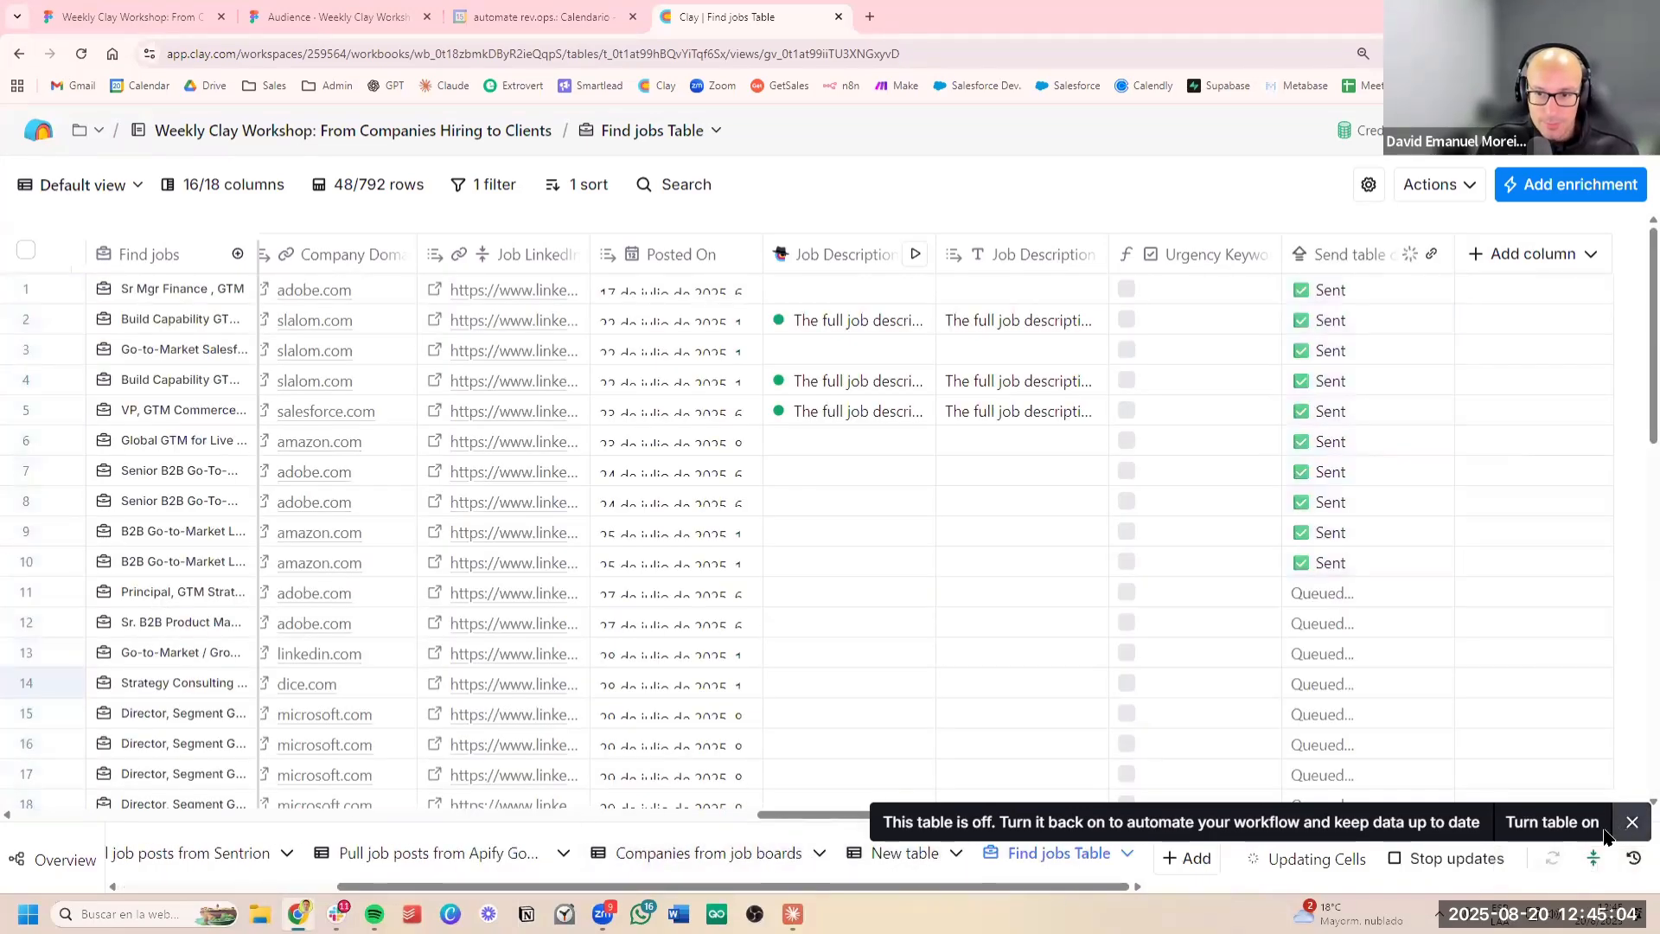
click(906, 854)
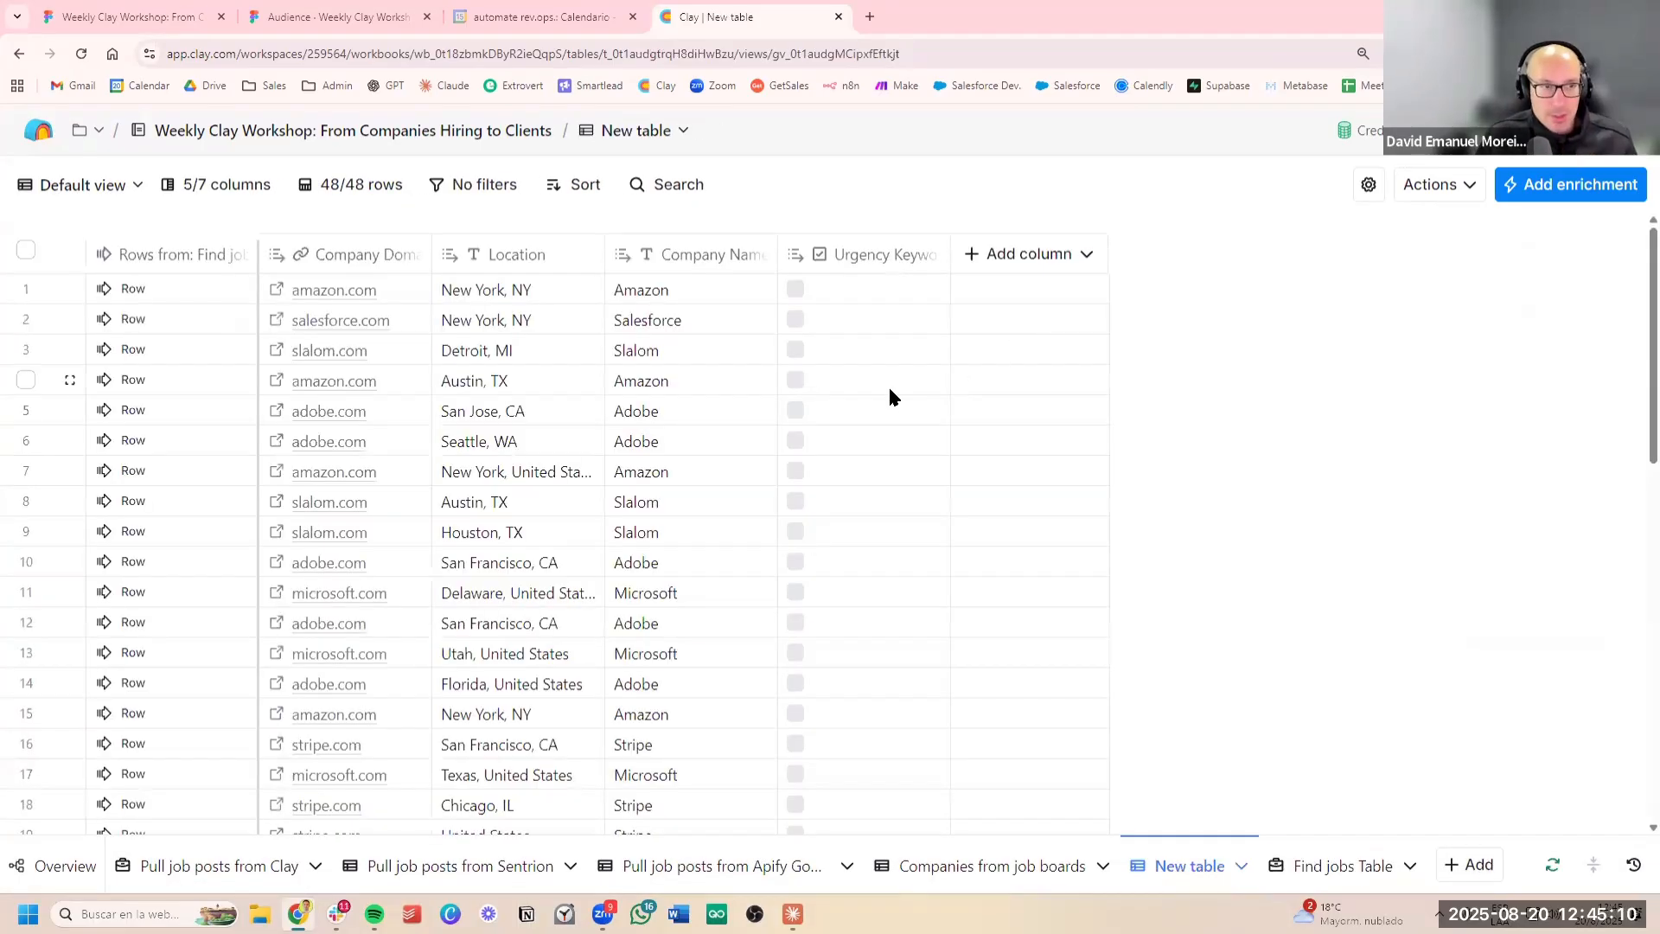
Enable automatic deduplication via the Company Domain column, save the changes and review the remaining companies
click(1594, 864)
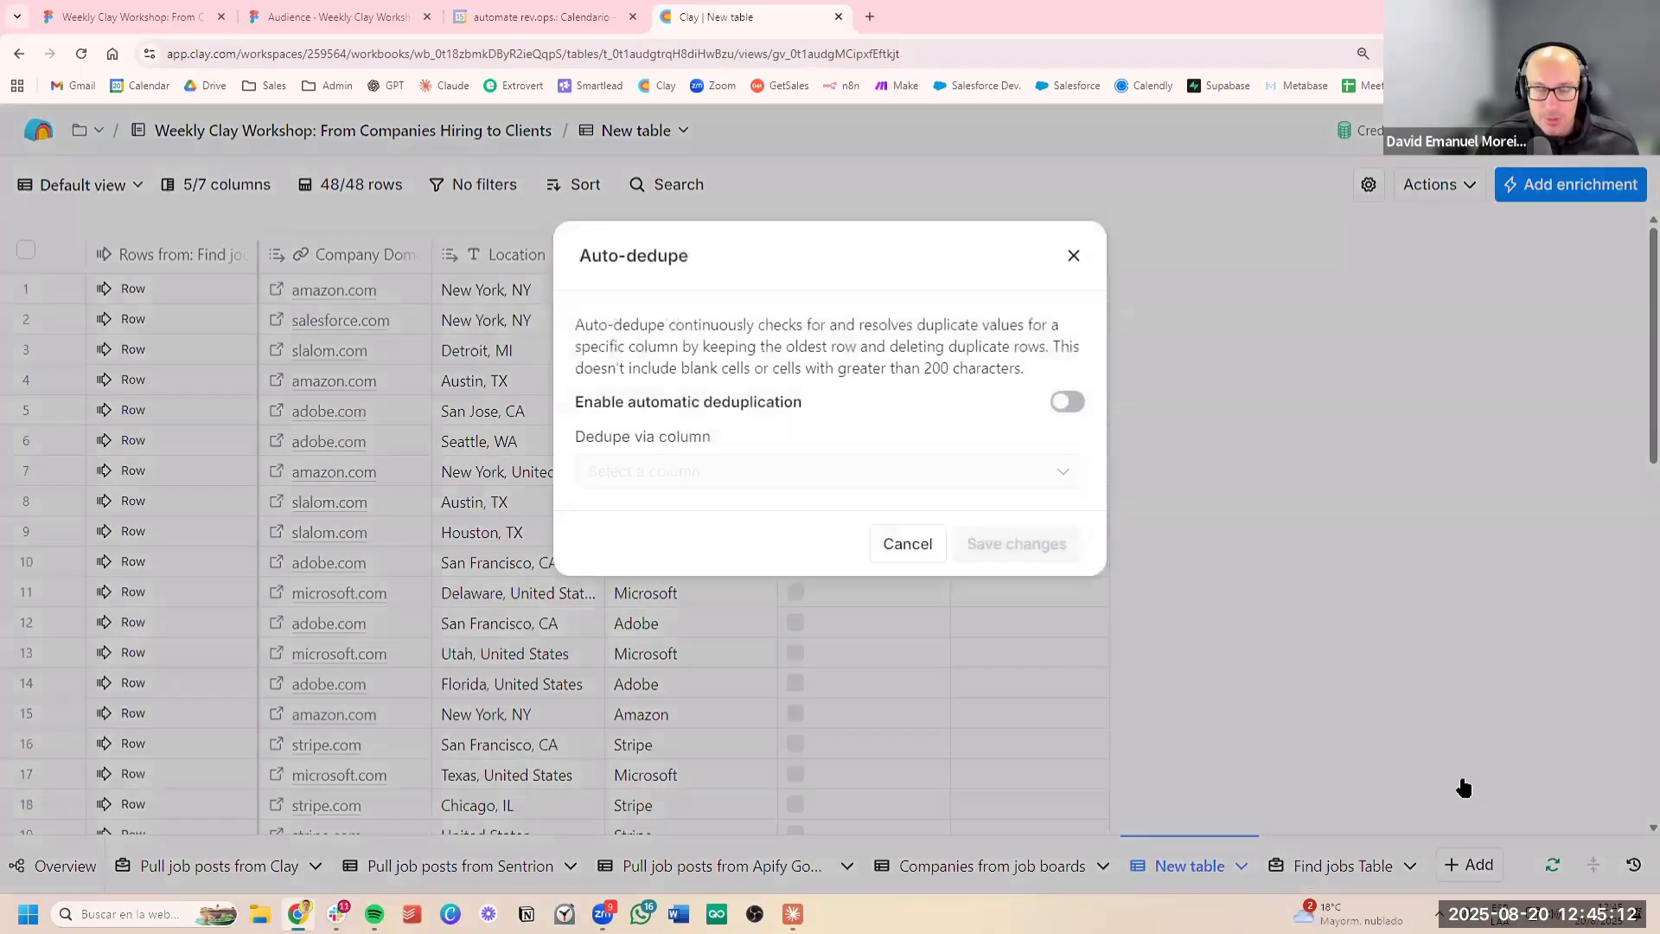
click(1067, 401)
click(815, 470)
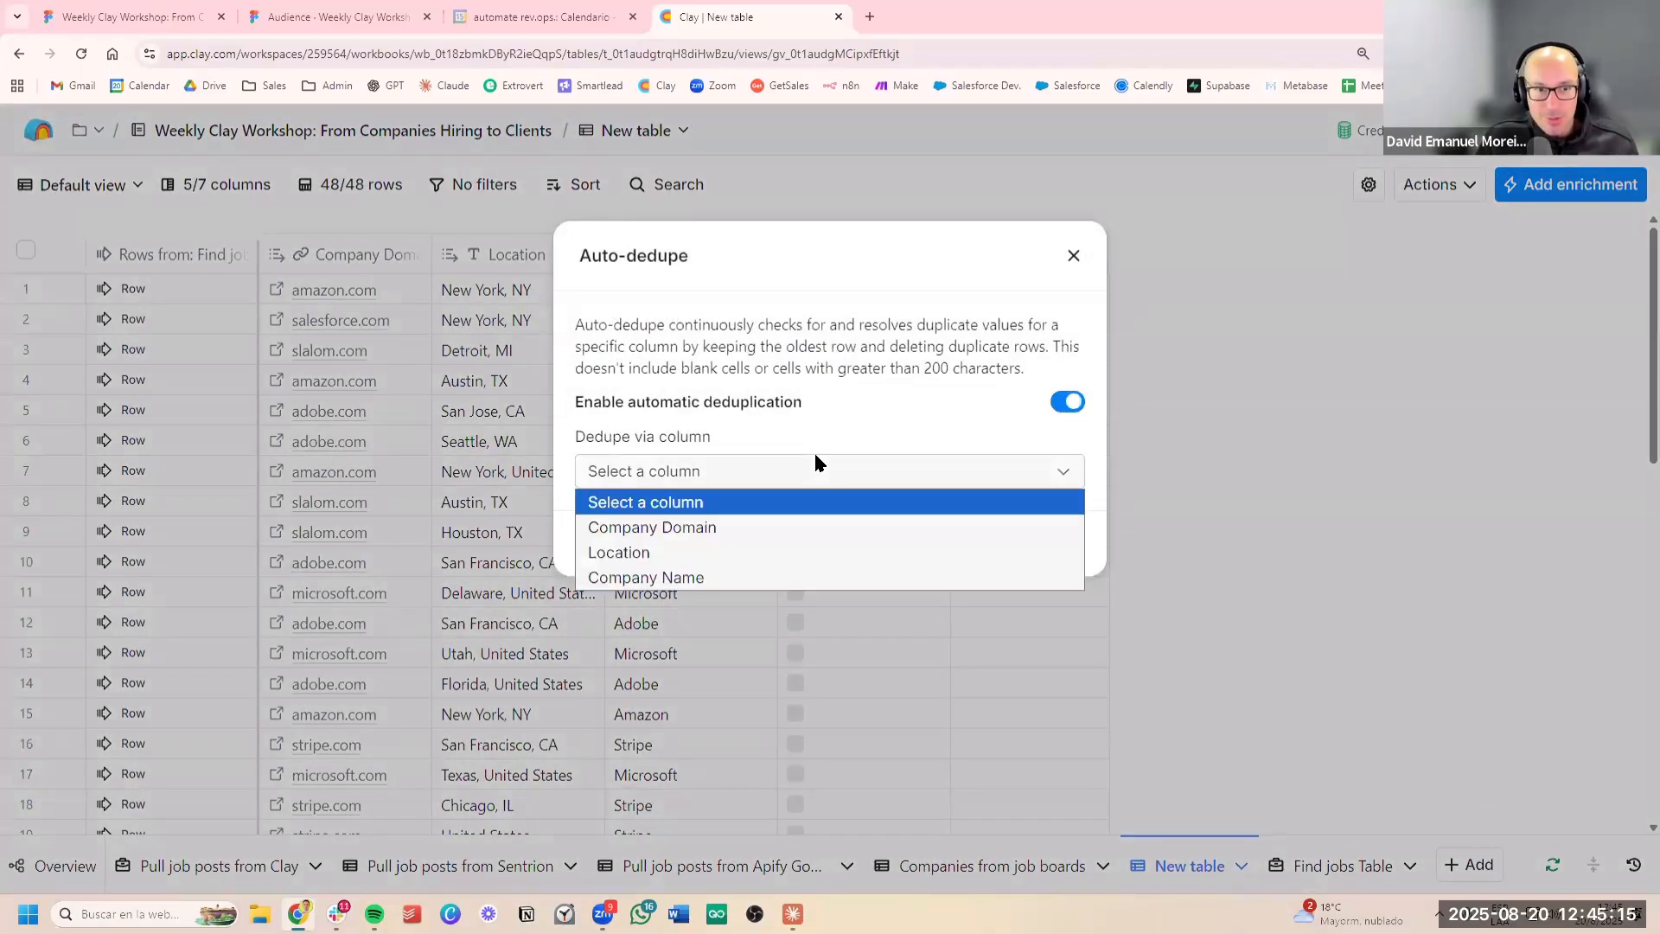
click(709, 529)
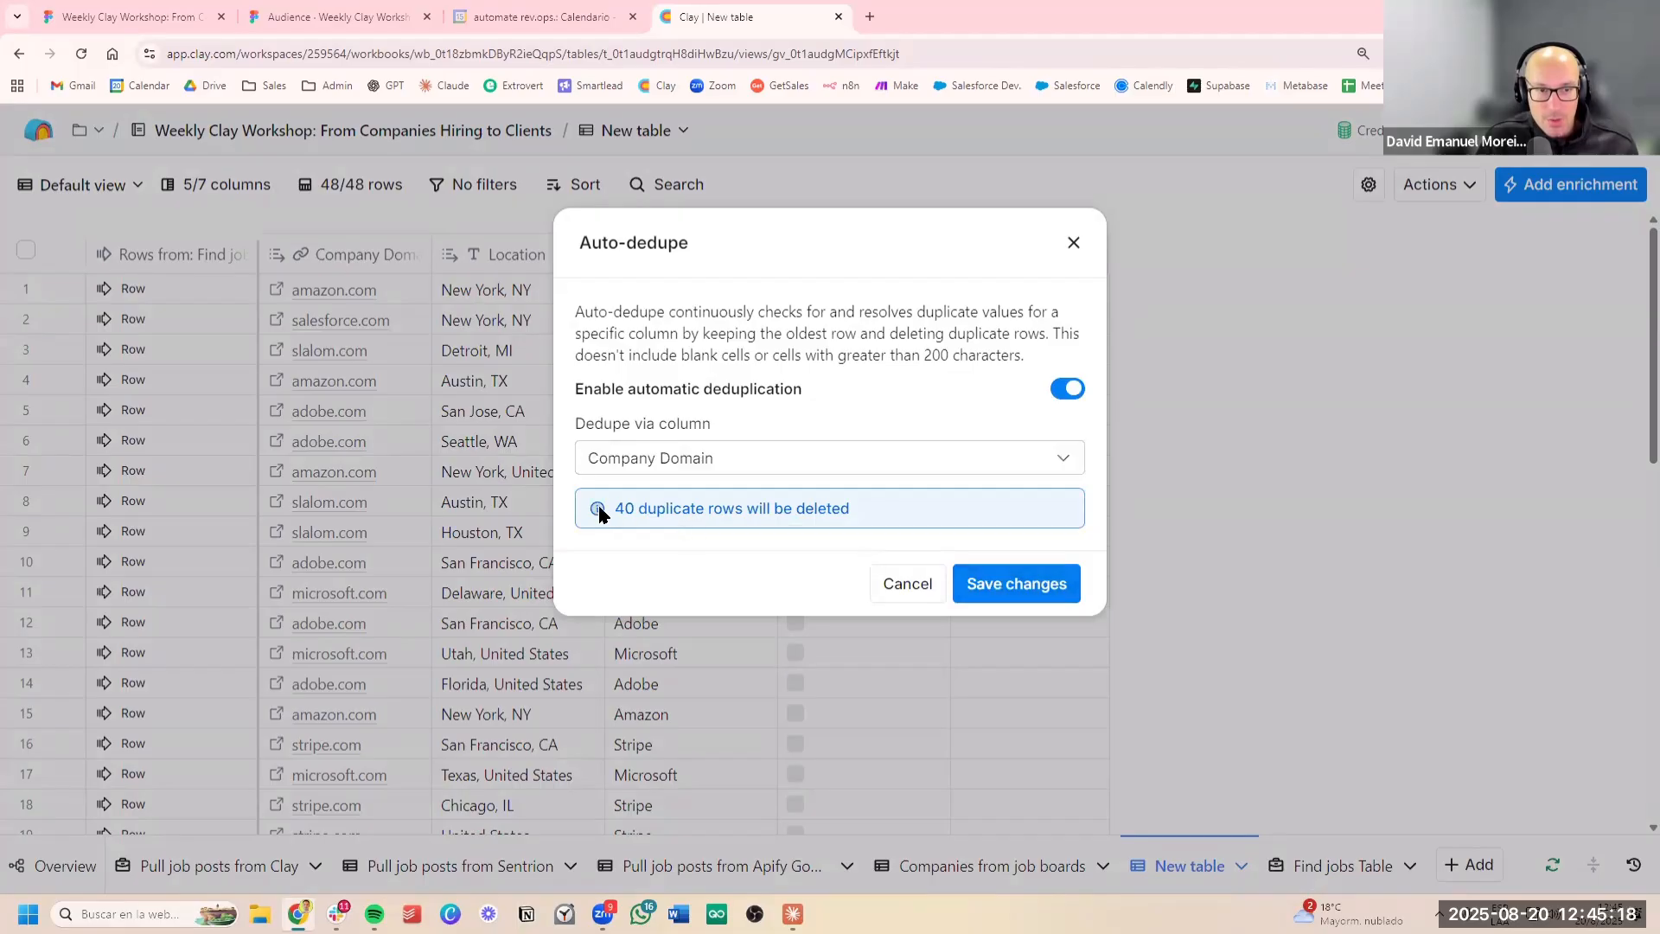
drag(596, 510, 916, 506)
click(959, 574)
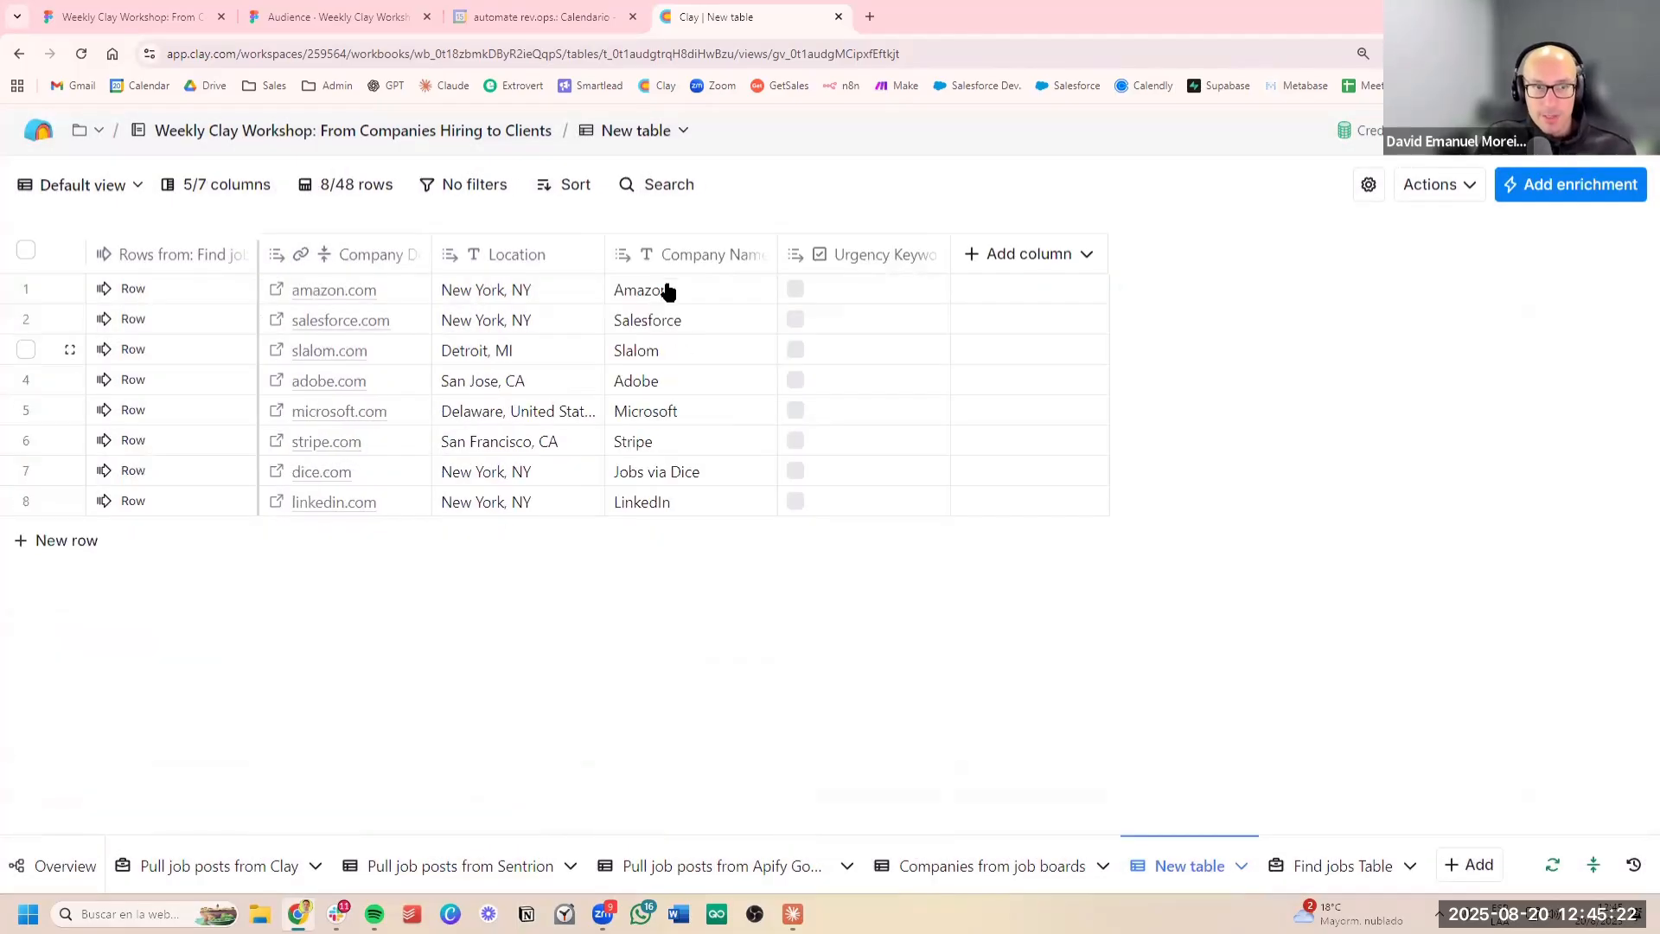
drag(666, 289, 651, 476)
click(540, 381)
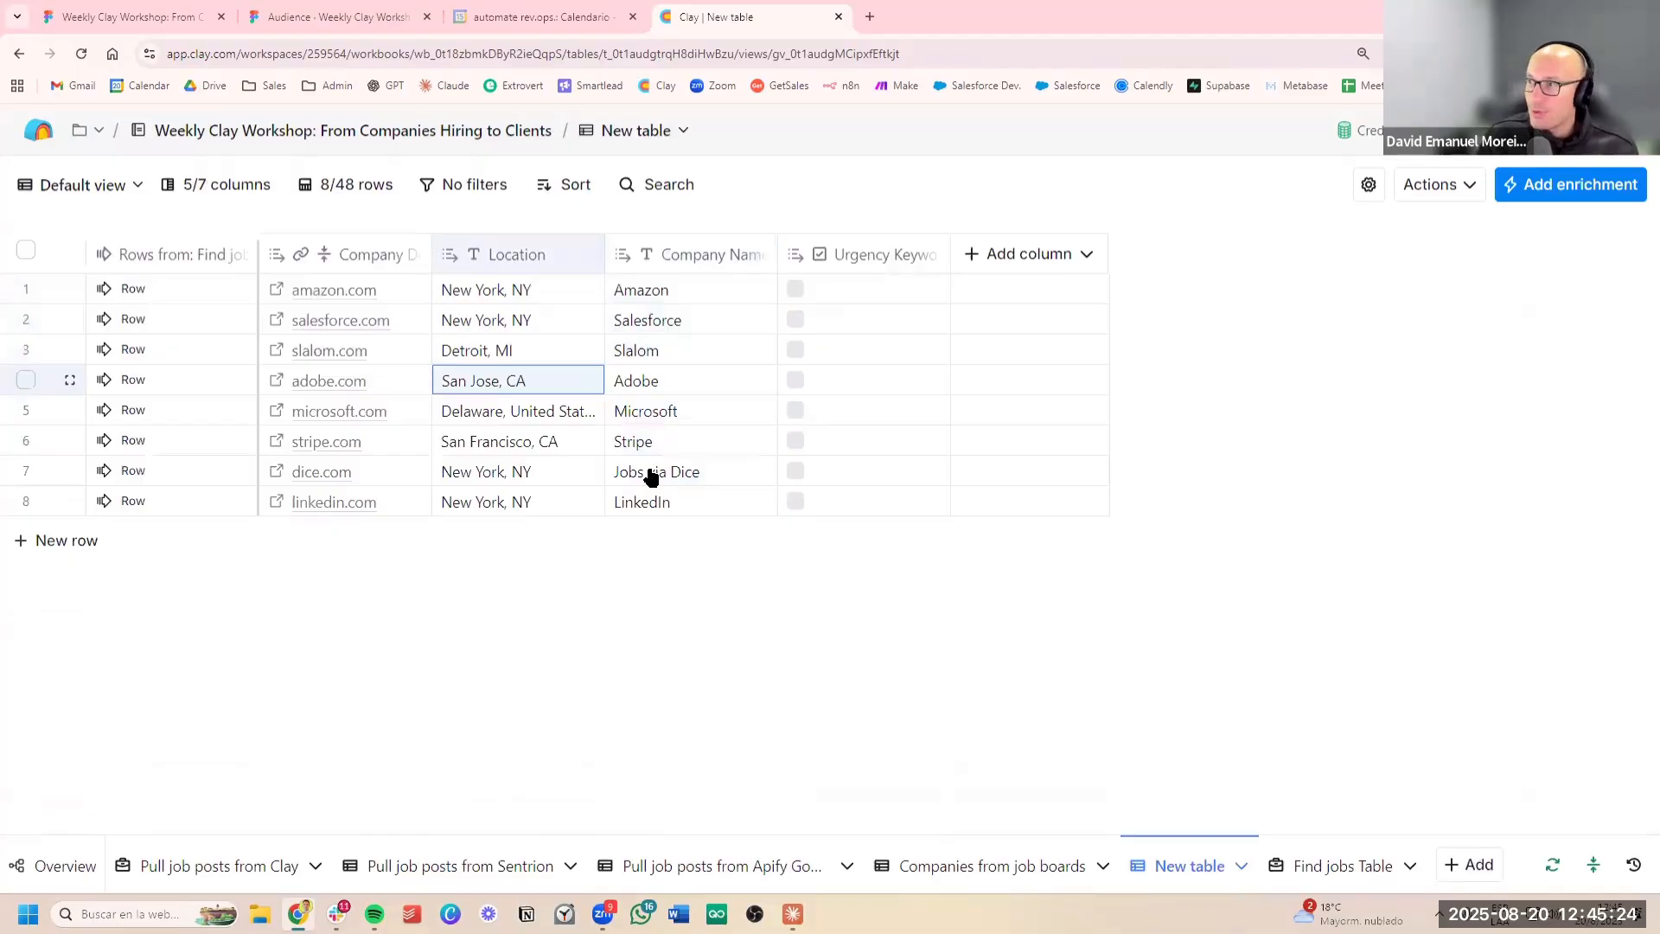
Delete the Urgency Keyword Found column from the new companies table and confirm the deletion
click(874, 268)
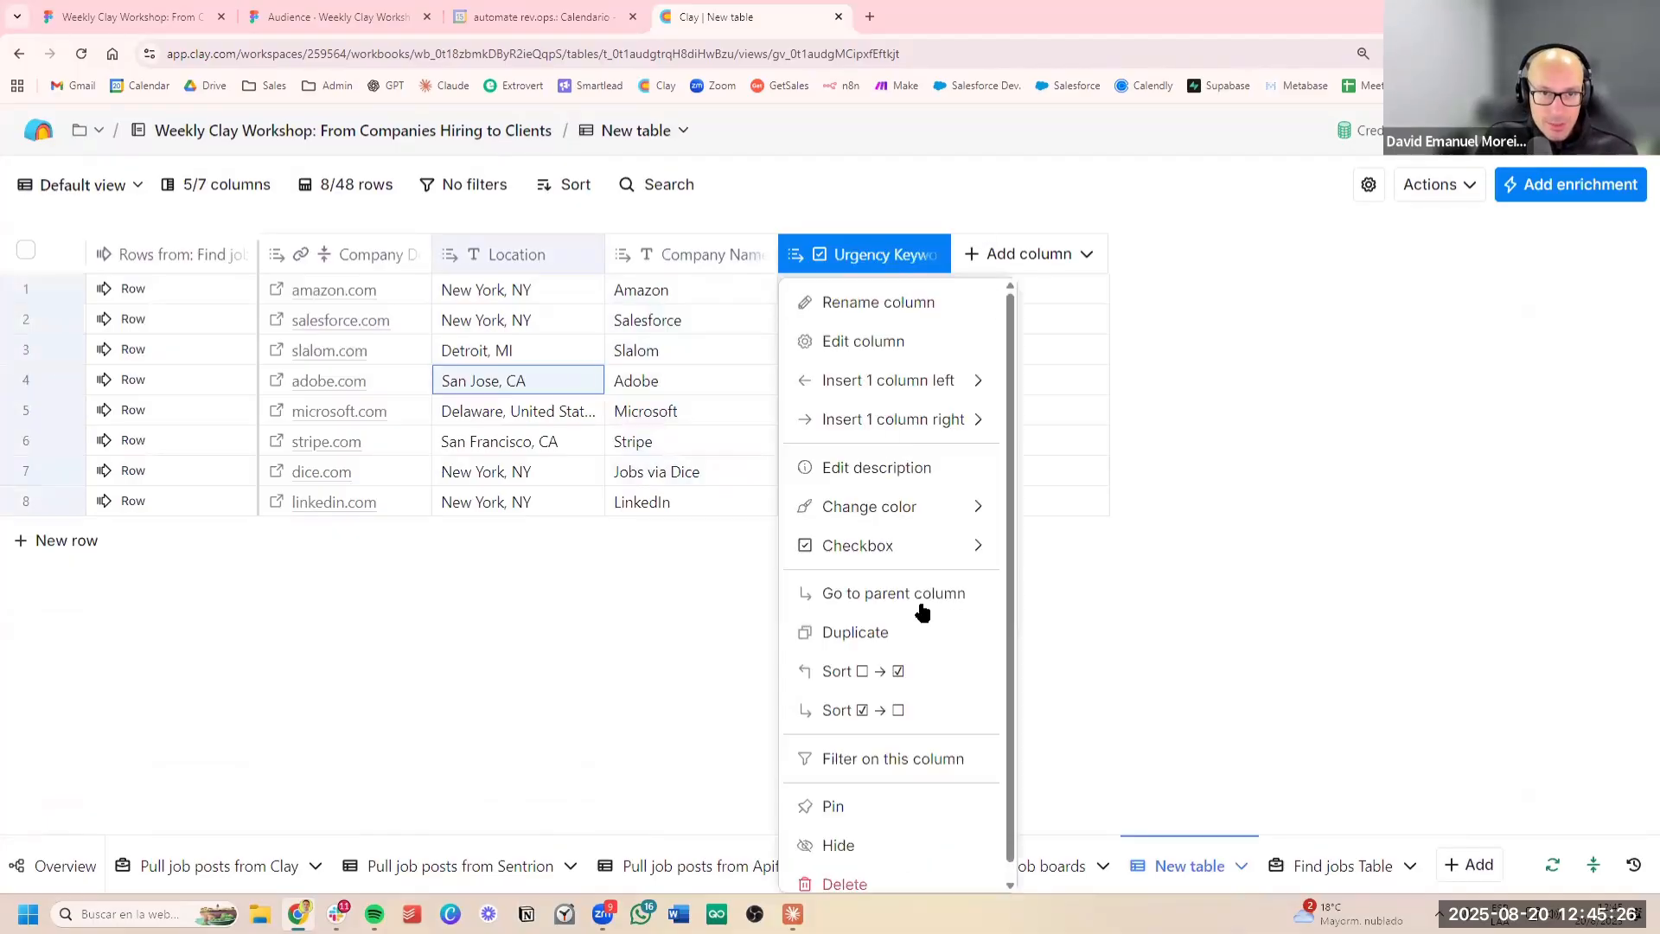
scroll(925, 844, down, 1)
click(856, 867)
click(977, 411)
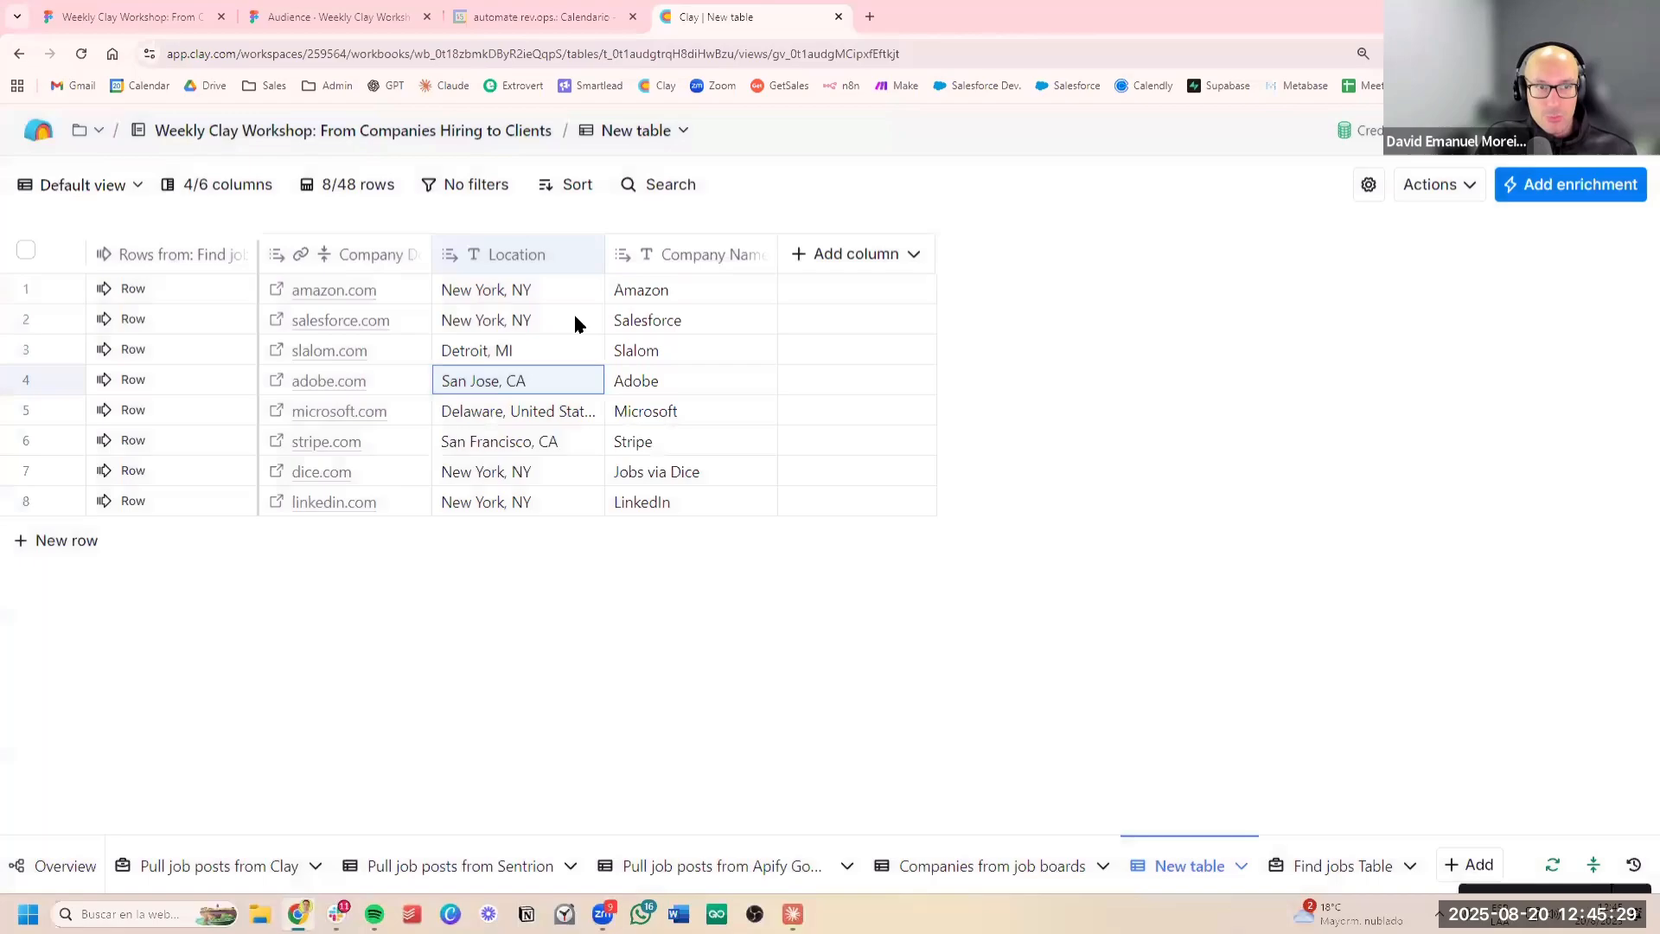
drag(659, 292, 698, 439)
click(562, 445)
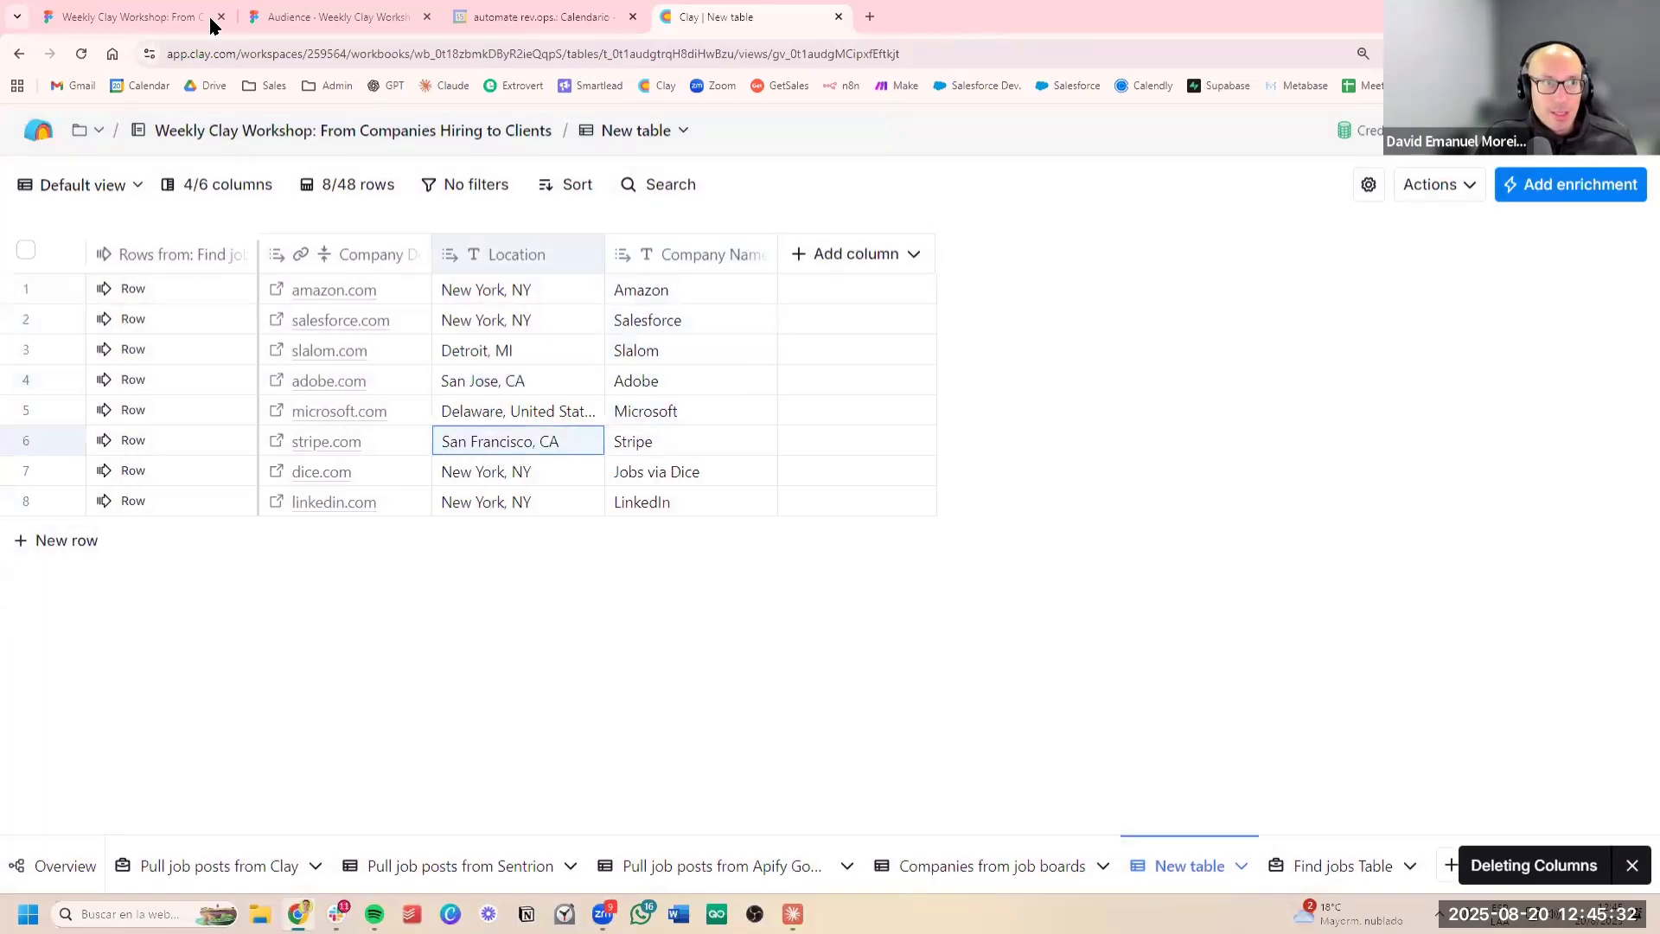
Switch to the Figma workshop deck to view the slide on qualifying companies by size and growth, and return to the Clay table
key(ctrl+2)
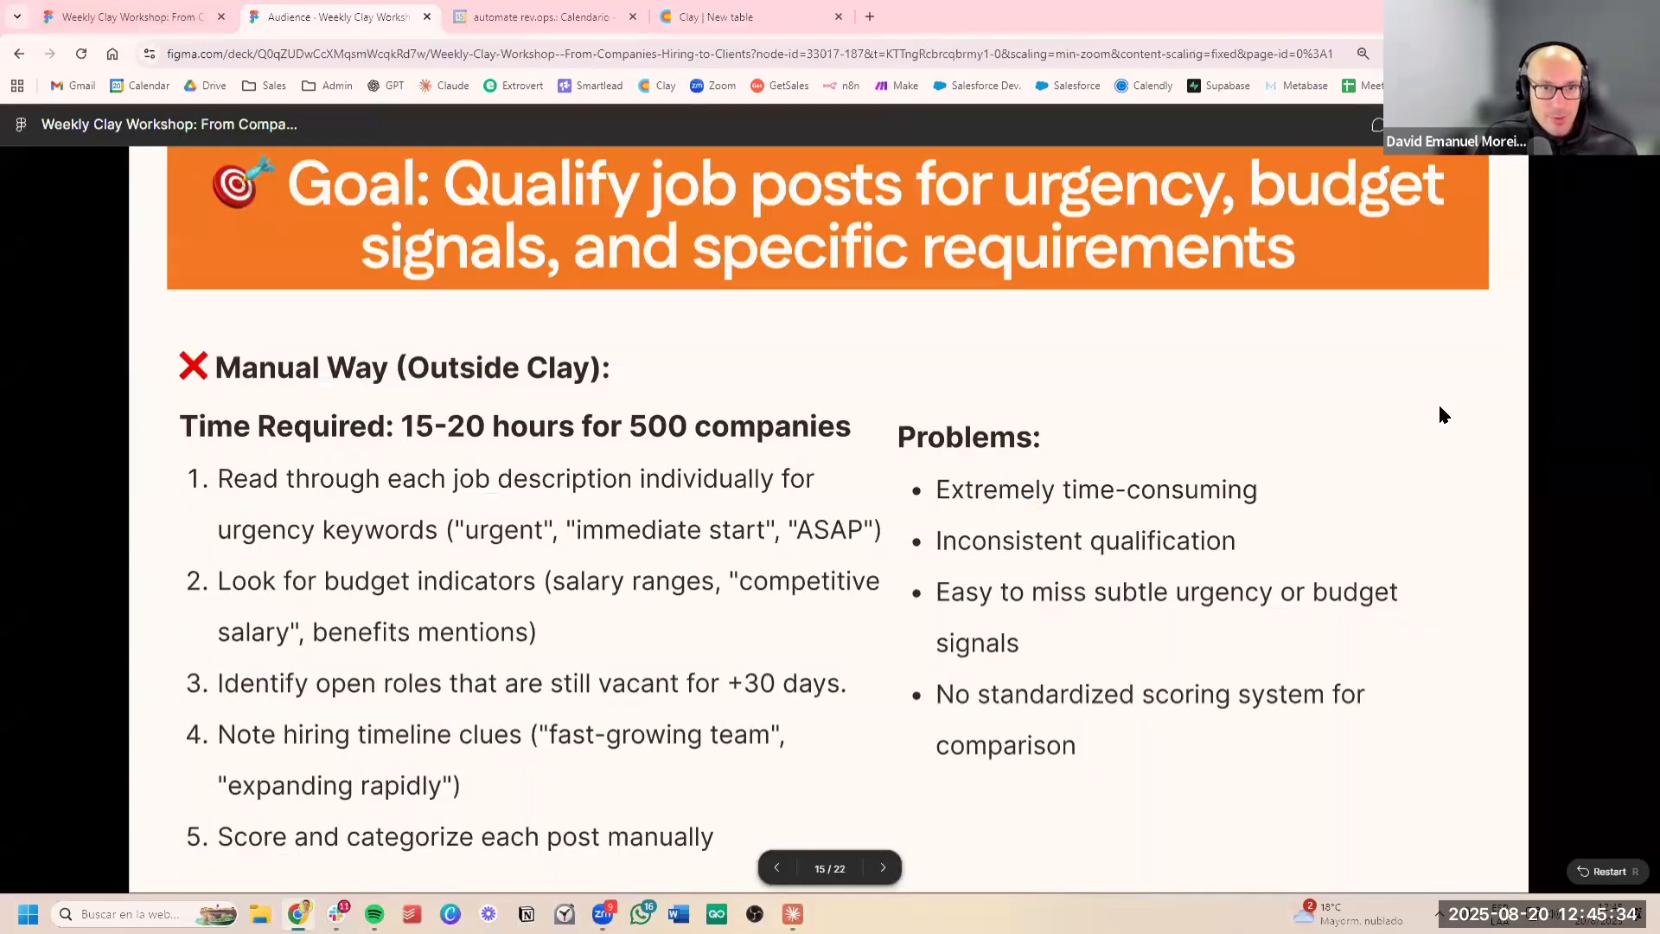
key(Right)
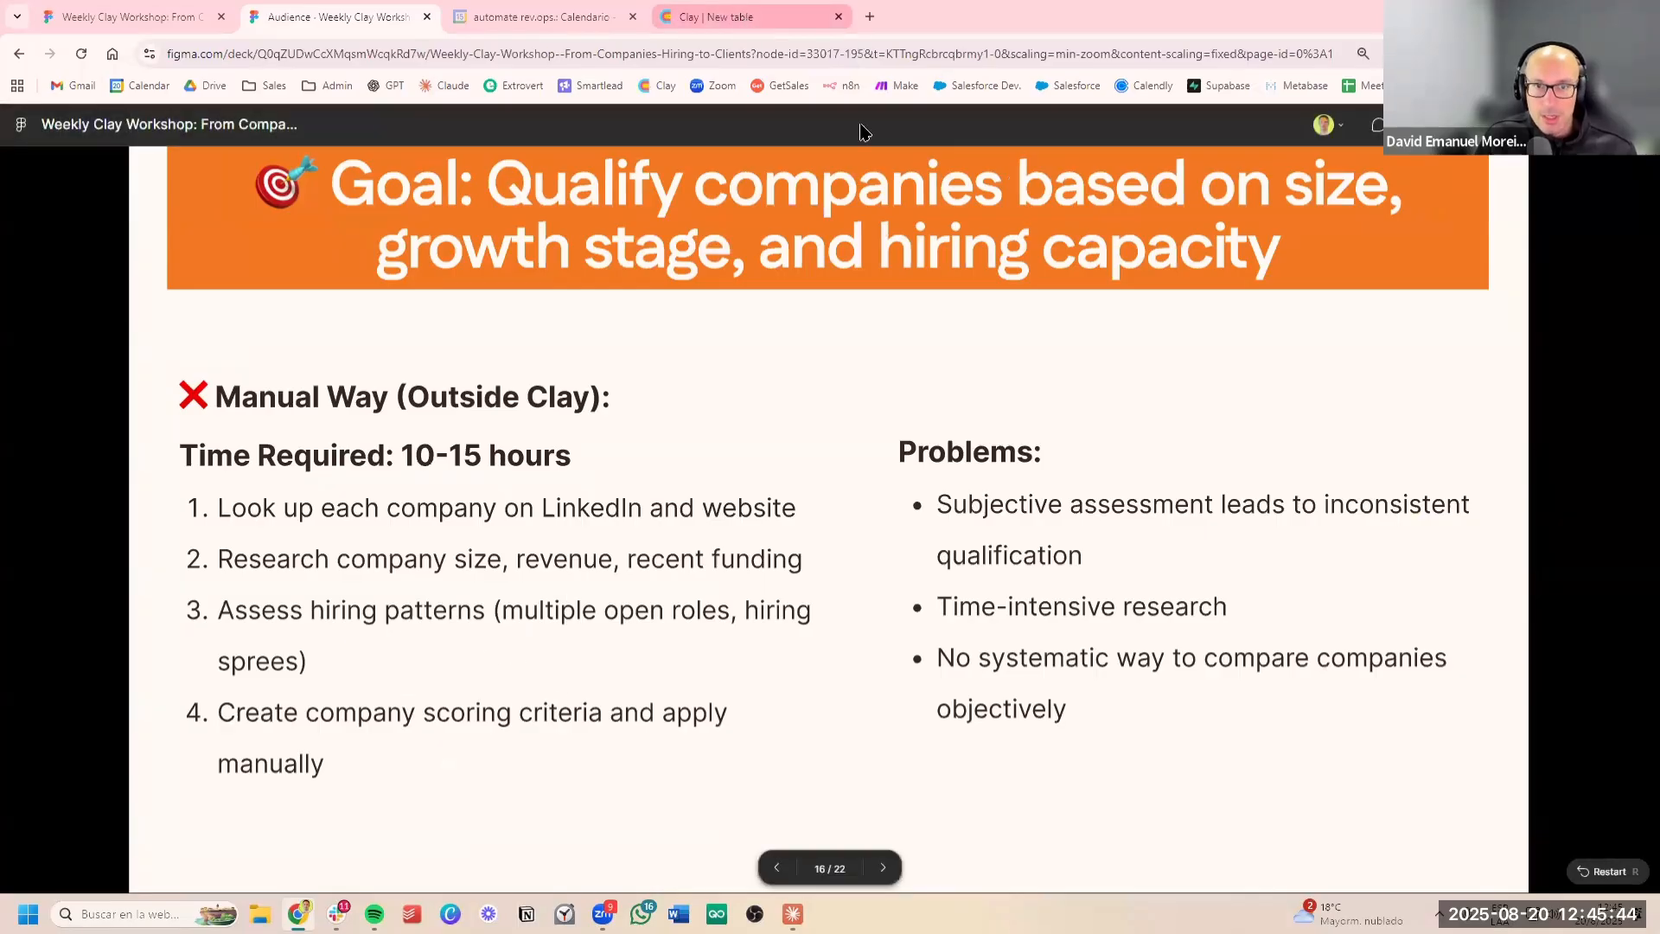
click(739, 16)
Search the enrichments for "employee" and add the Employee Count waterfall to the new table
click(864, 253)
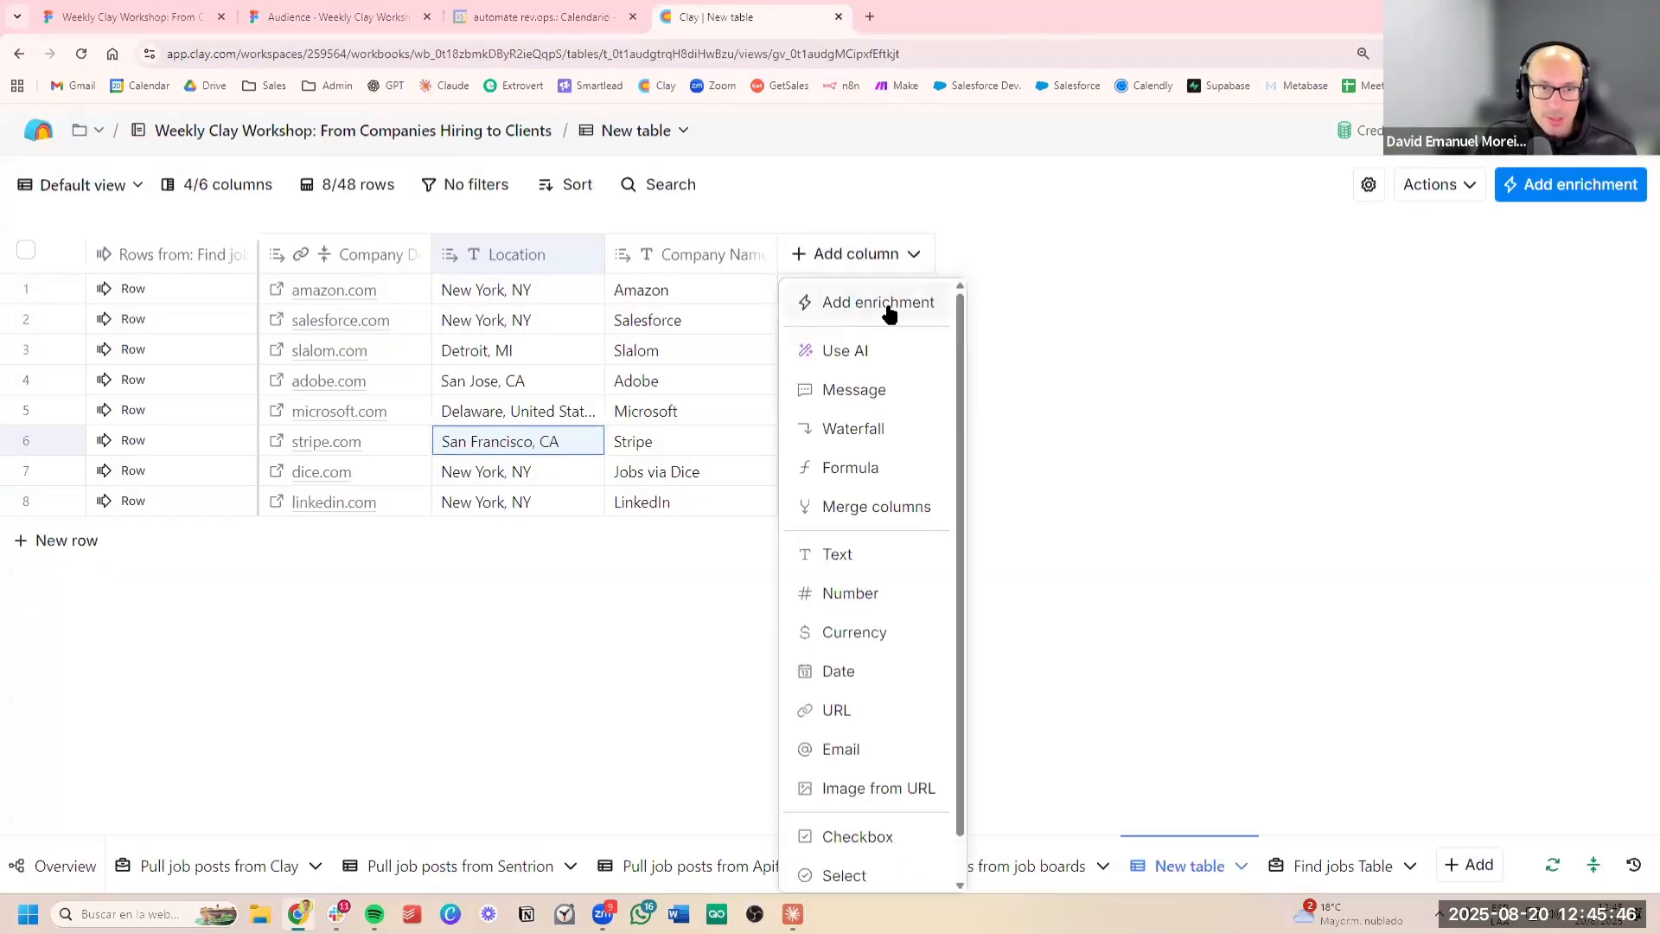
click(873, 301)
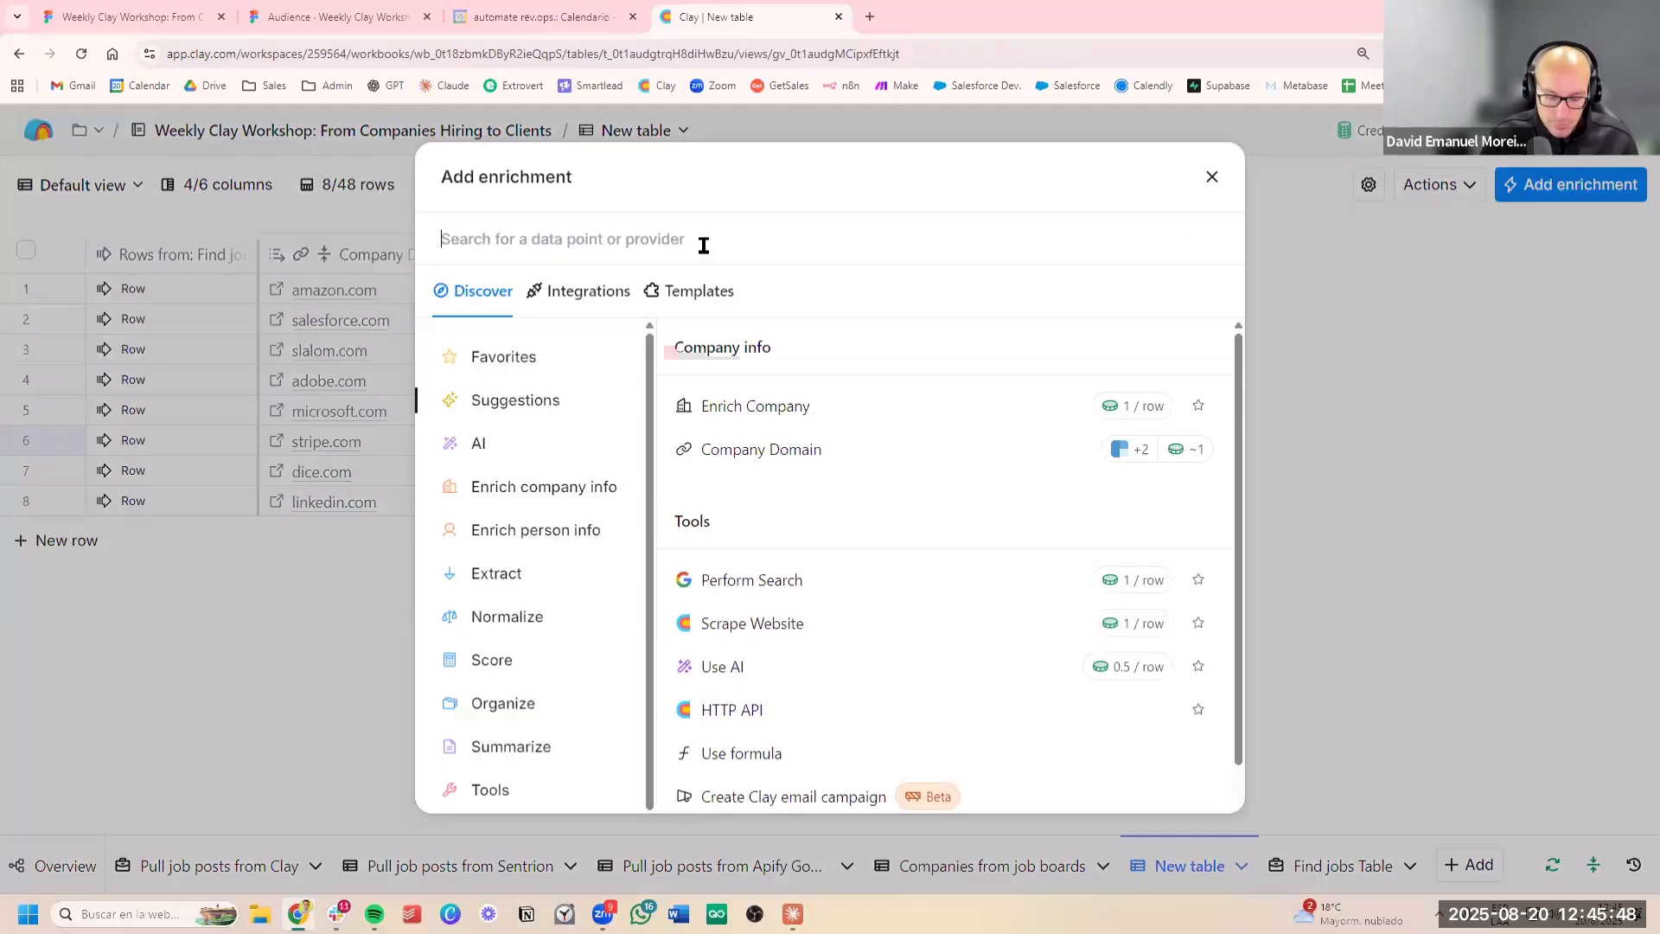
text(employe)
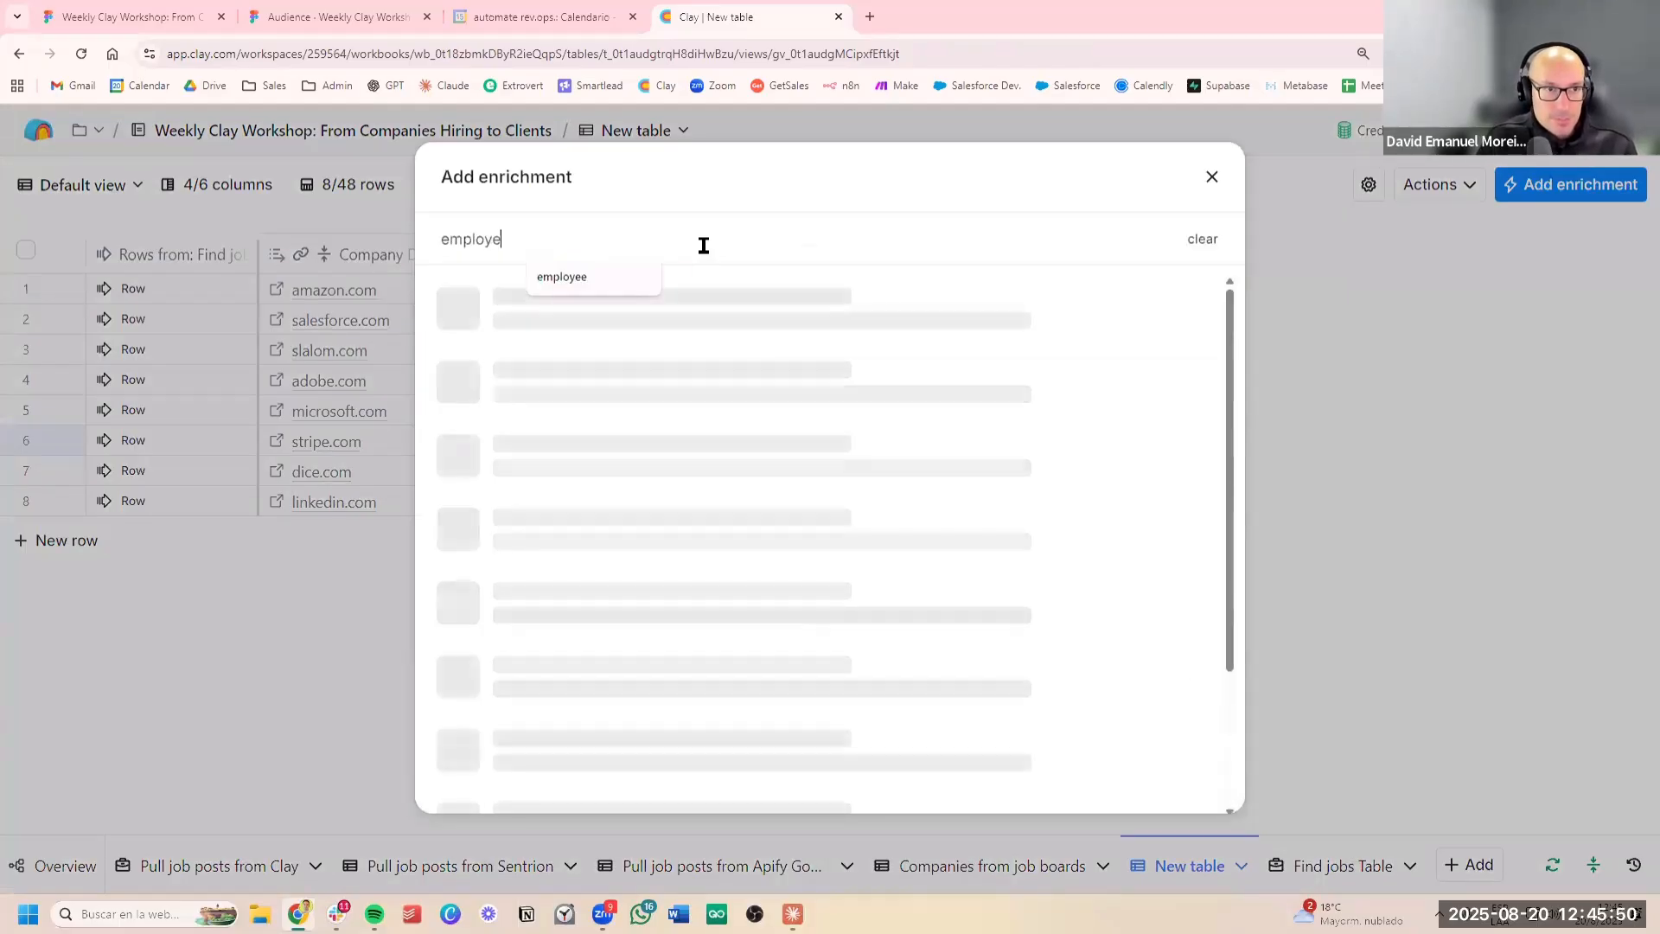
text(e)
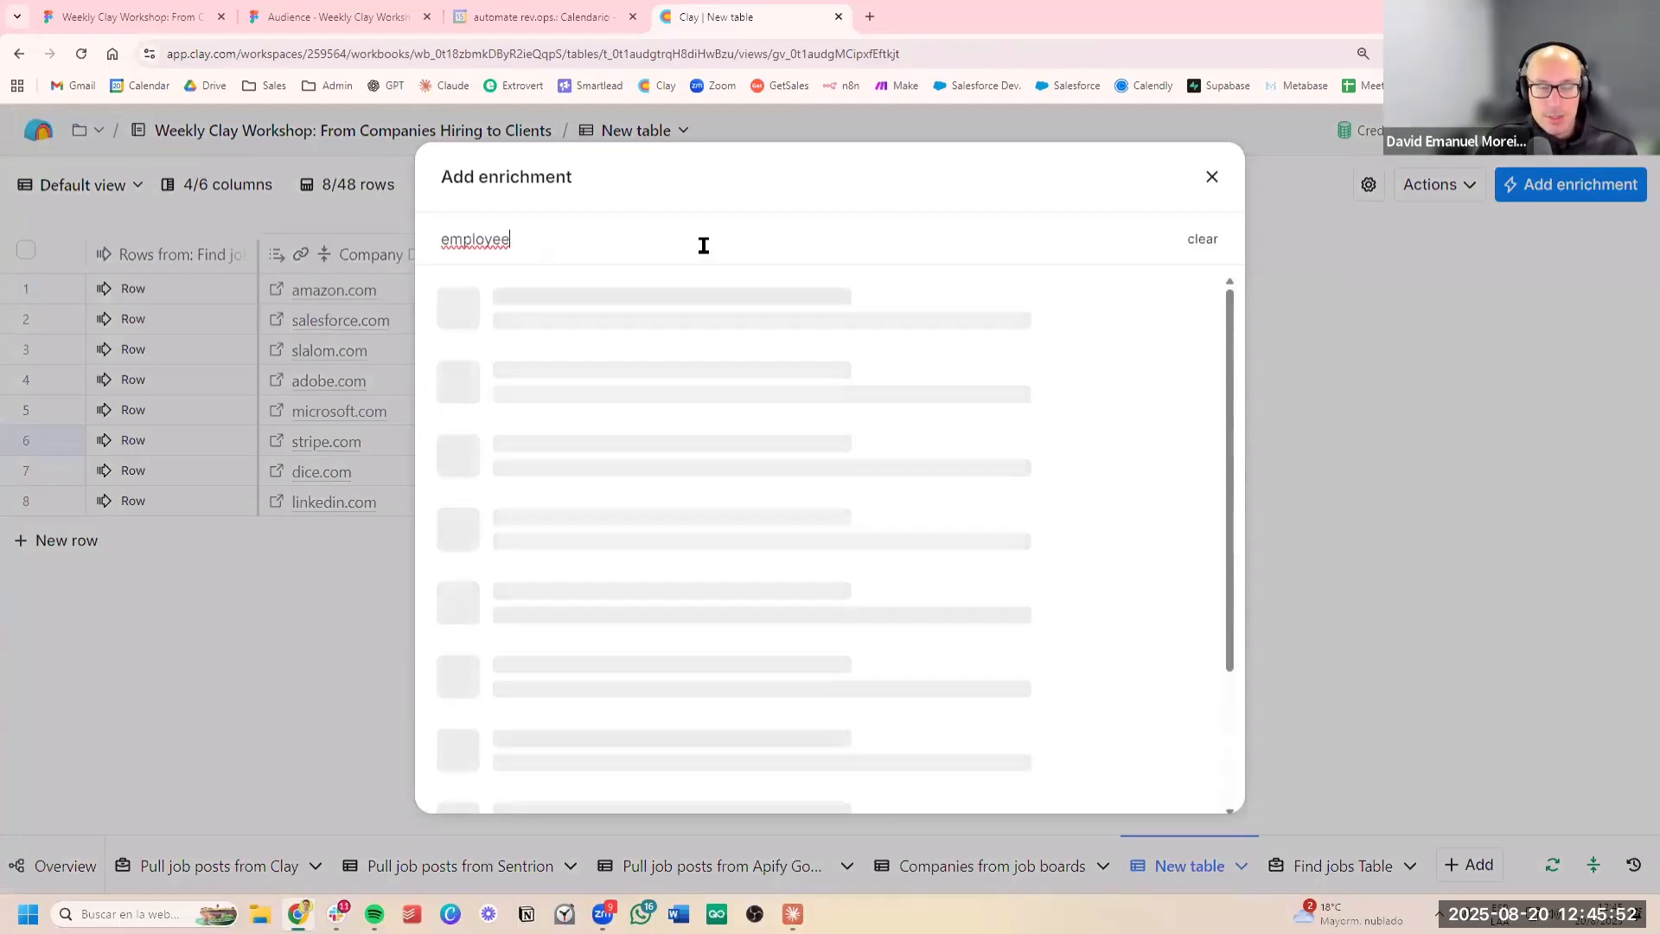
mouse_move(713, 309)
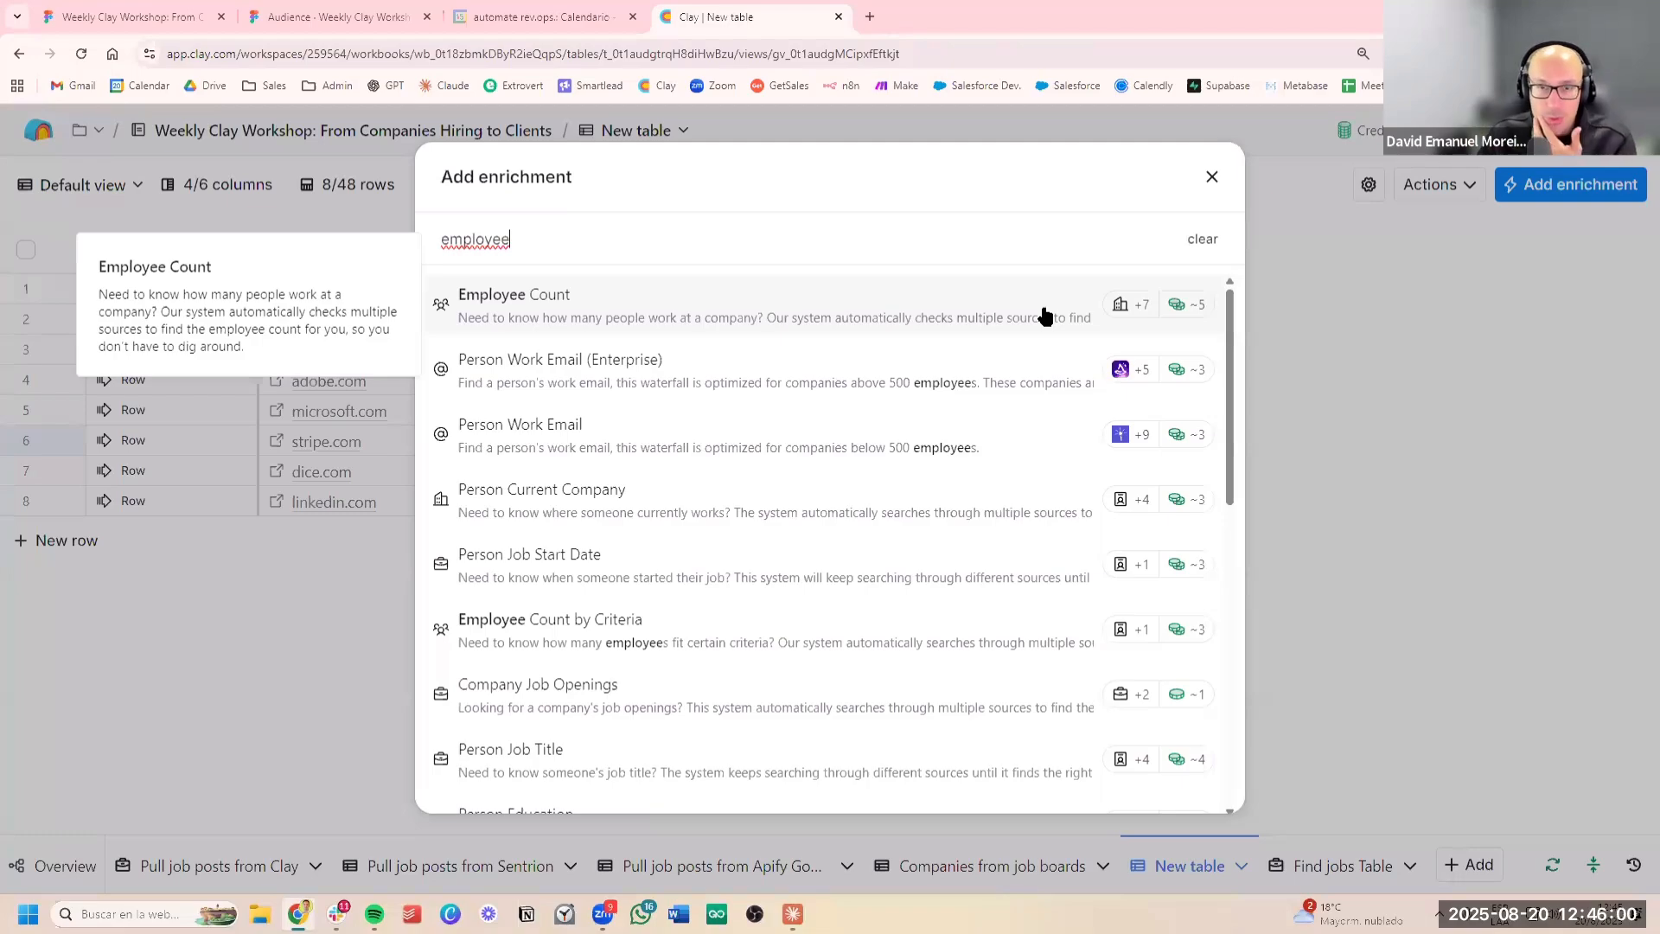
click(990, 319)
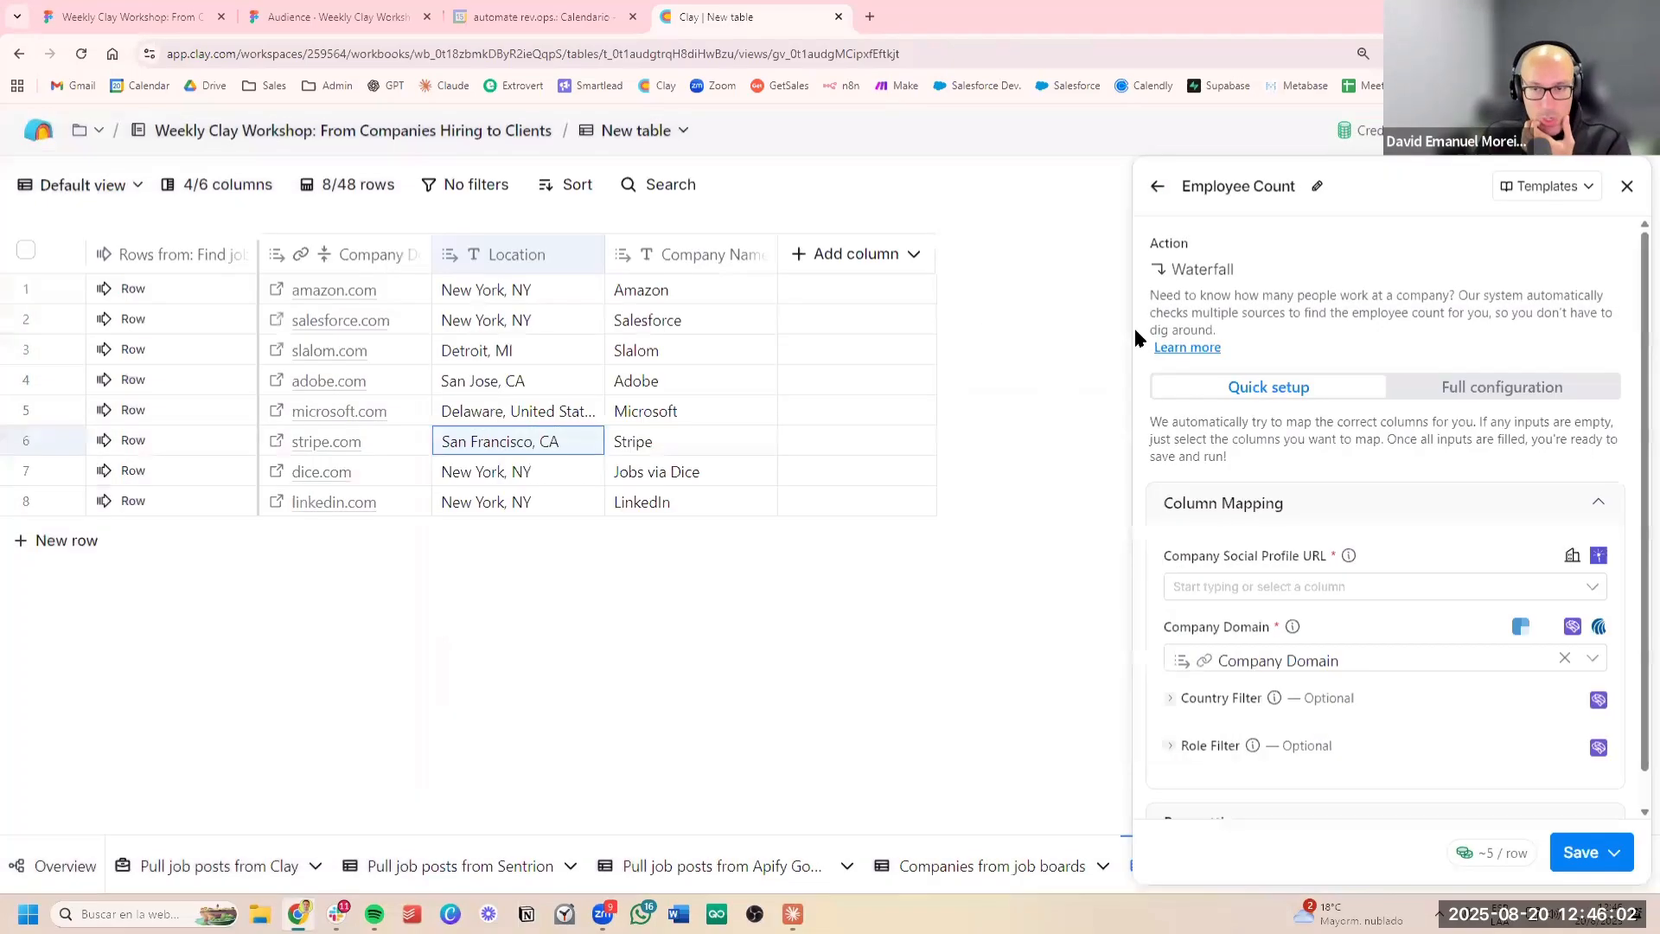
Show the Employee Count waterfall's full configuration and review its provider sequence, credit costs and column mapping
click(1480, 390)
scroll(1374, 395, down, 2)
scroll(1348, 627, down, 3)
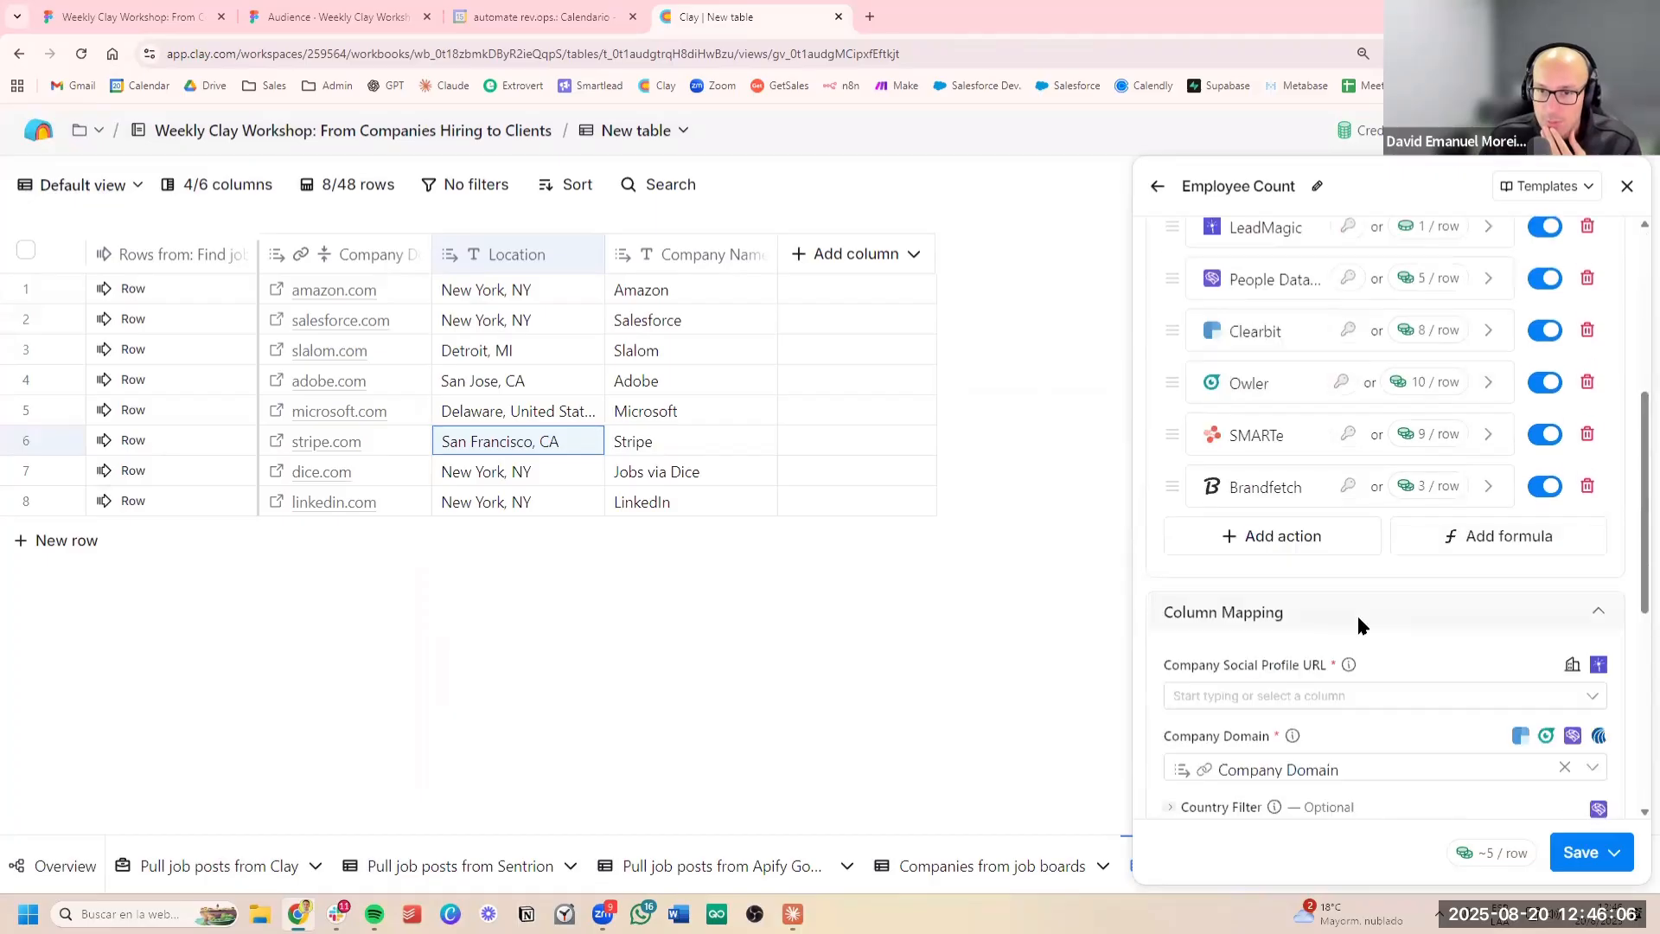
scroll(1374, 627, up, 4)
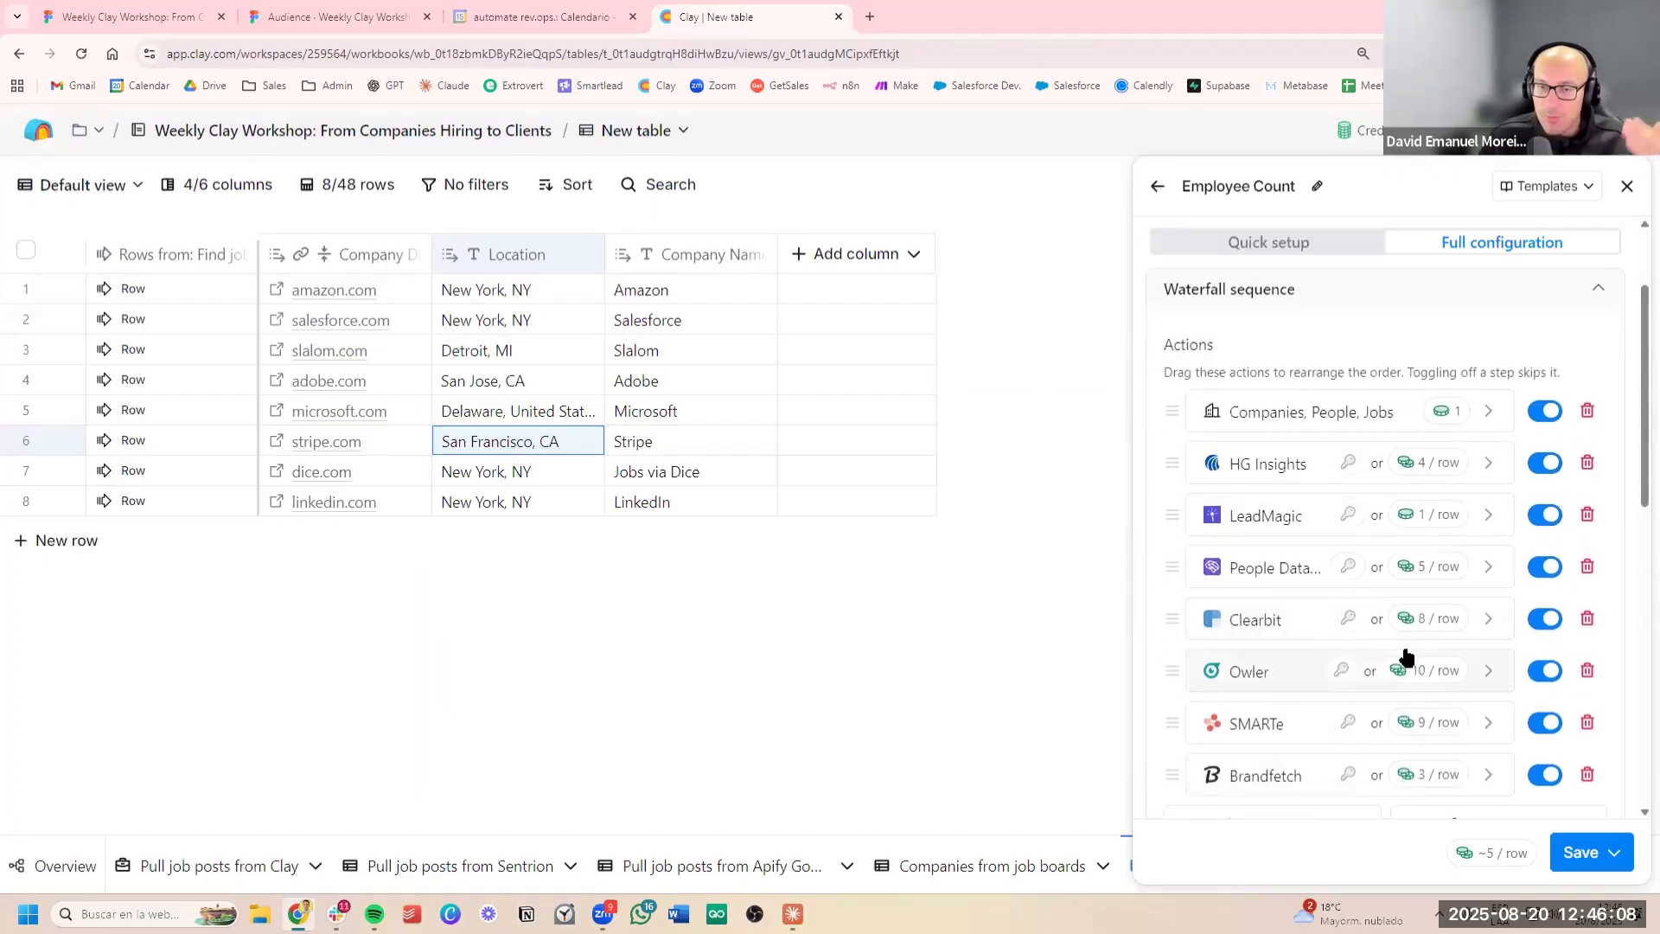
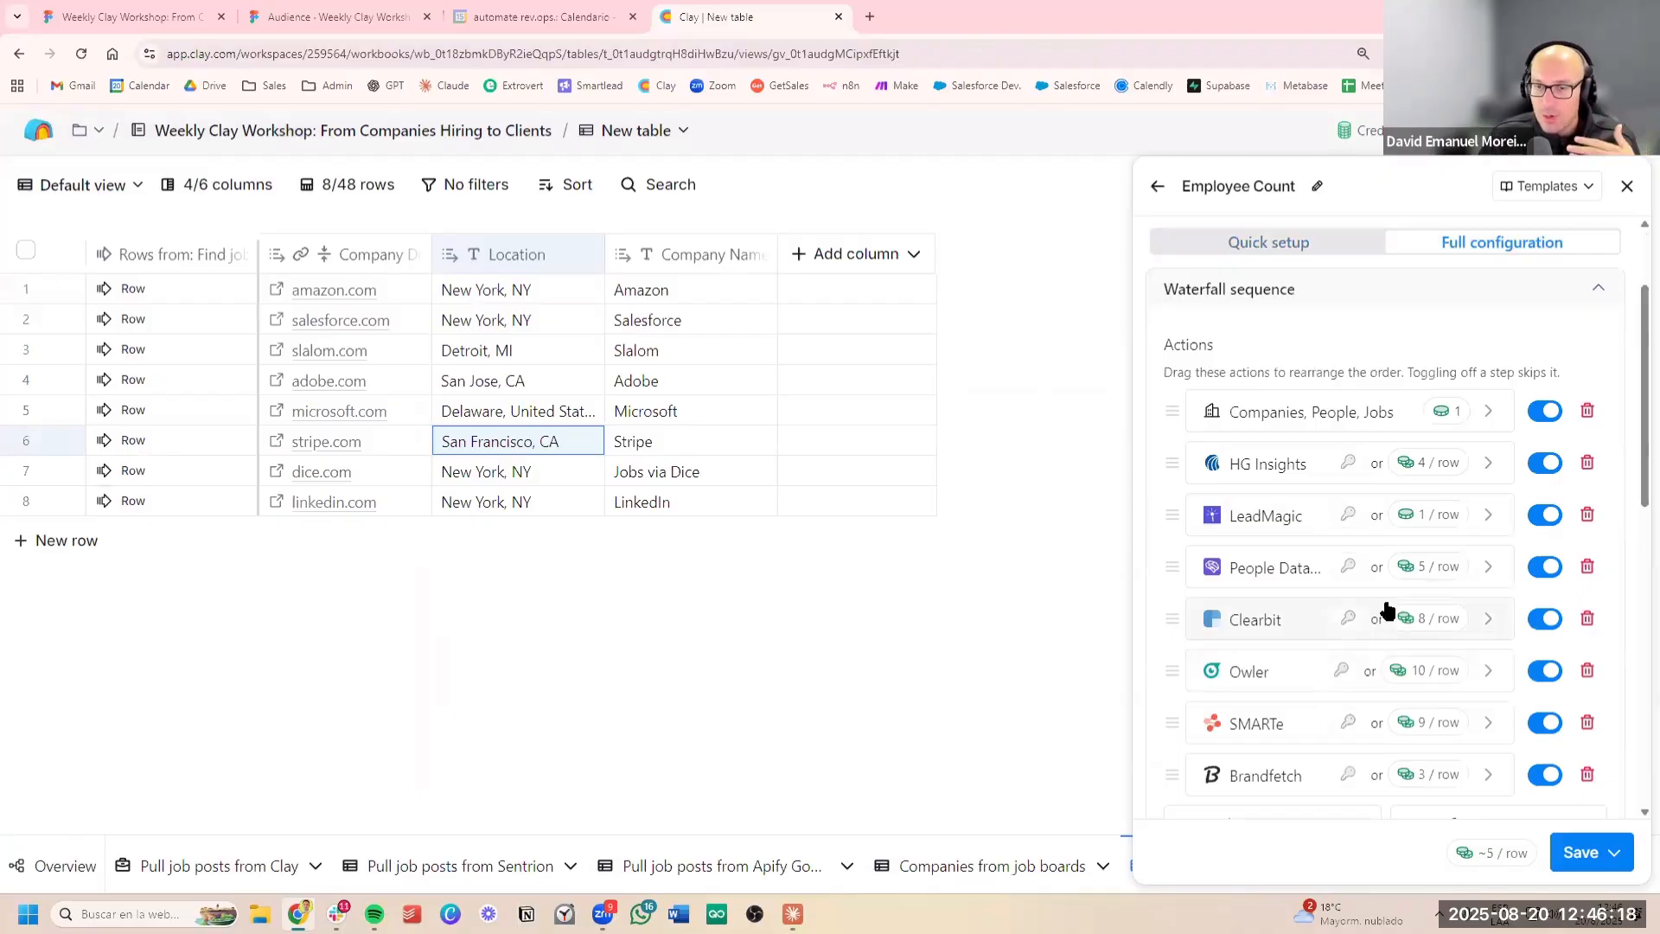
Reorder the Employee Count waterfall to put LeadMagic and Brandfetch ahead of HG Insights, and remove the SMARTe and Owler providers
drag(1170, 518, 1187, 478)
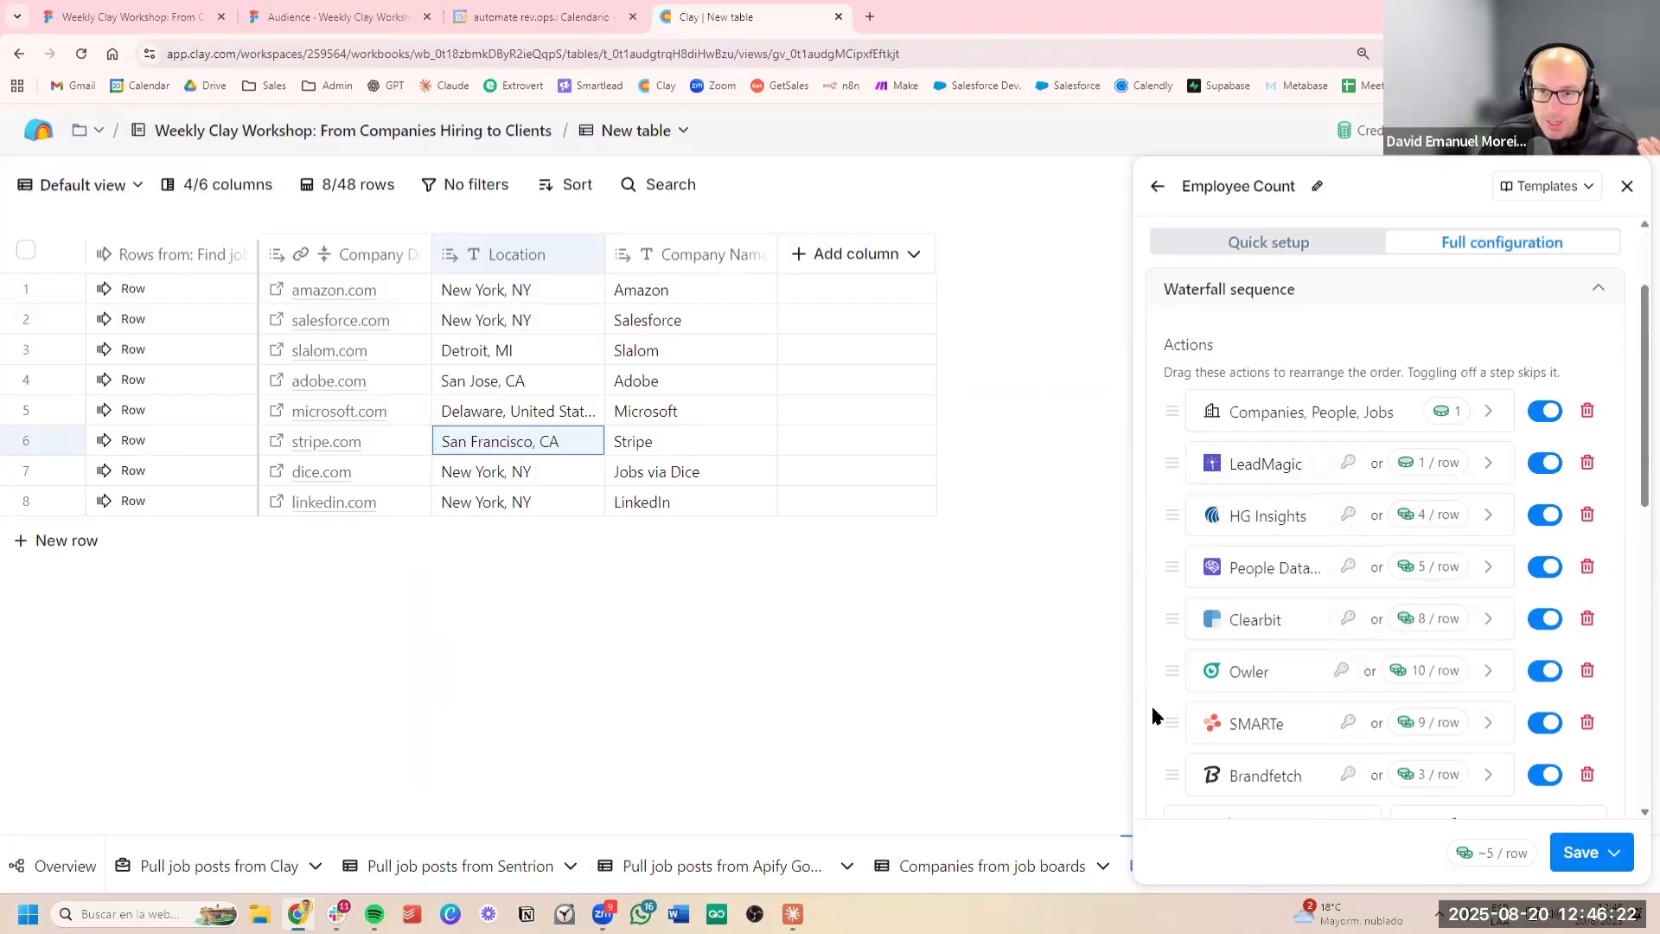
drag(1152, 631, 1211, 518)
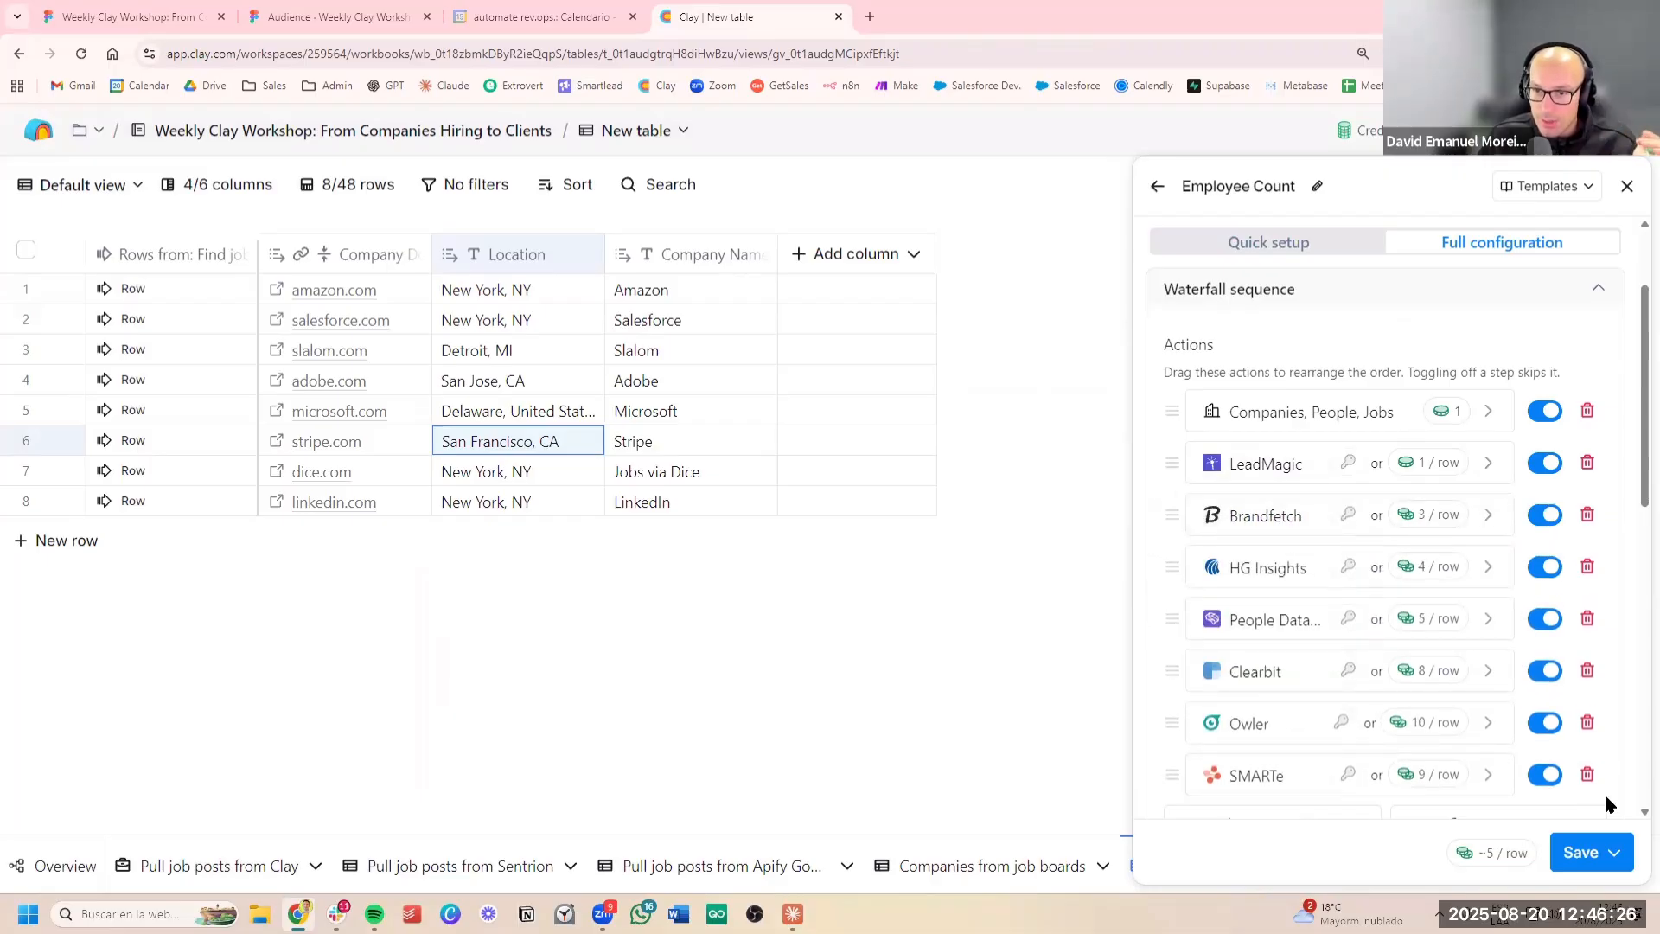
click(1587, 774)
click(1587, 722)
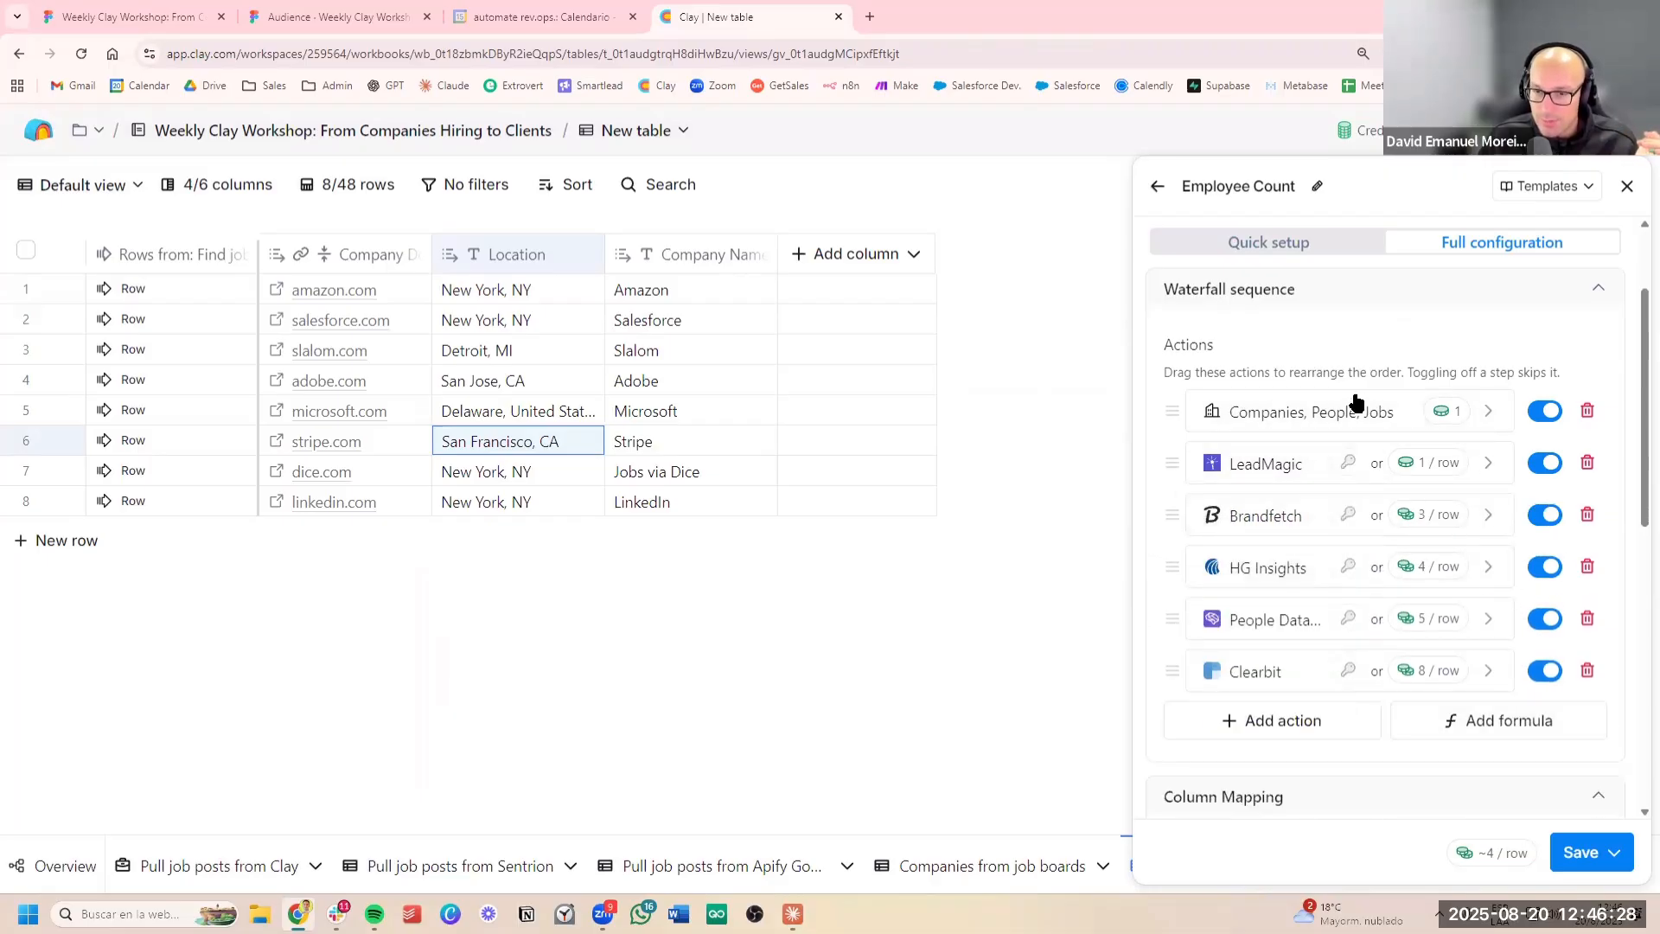
Check the waterfall's column mapping for Company Domain, save the Employee Count waterfall and run it on the table's rows
scroll(1481, 723, down, 3)
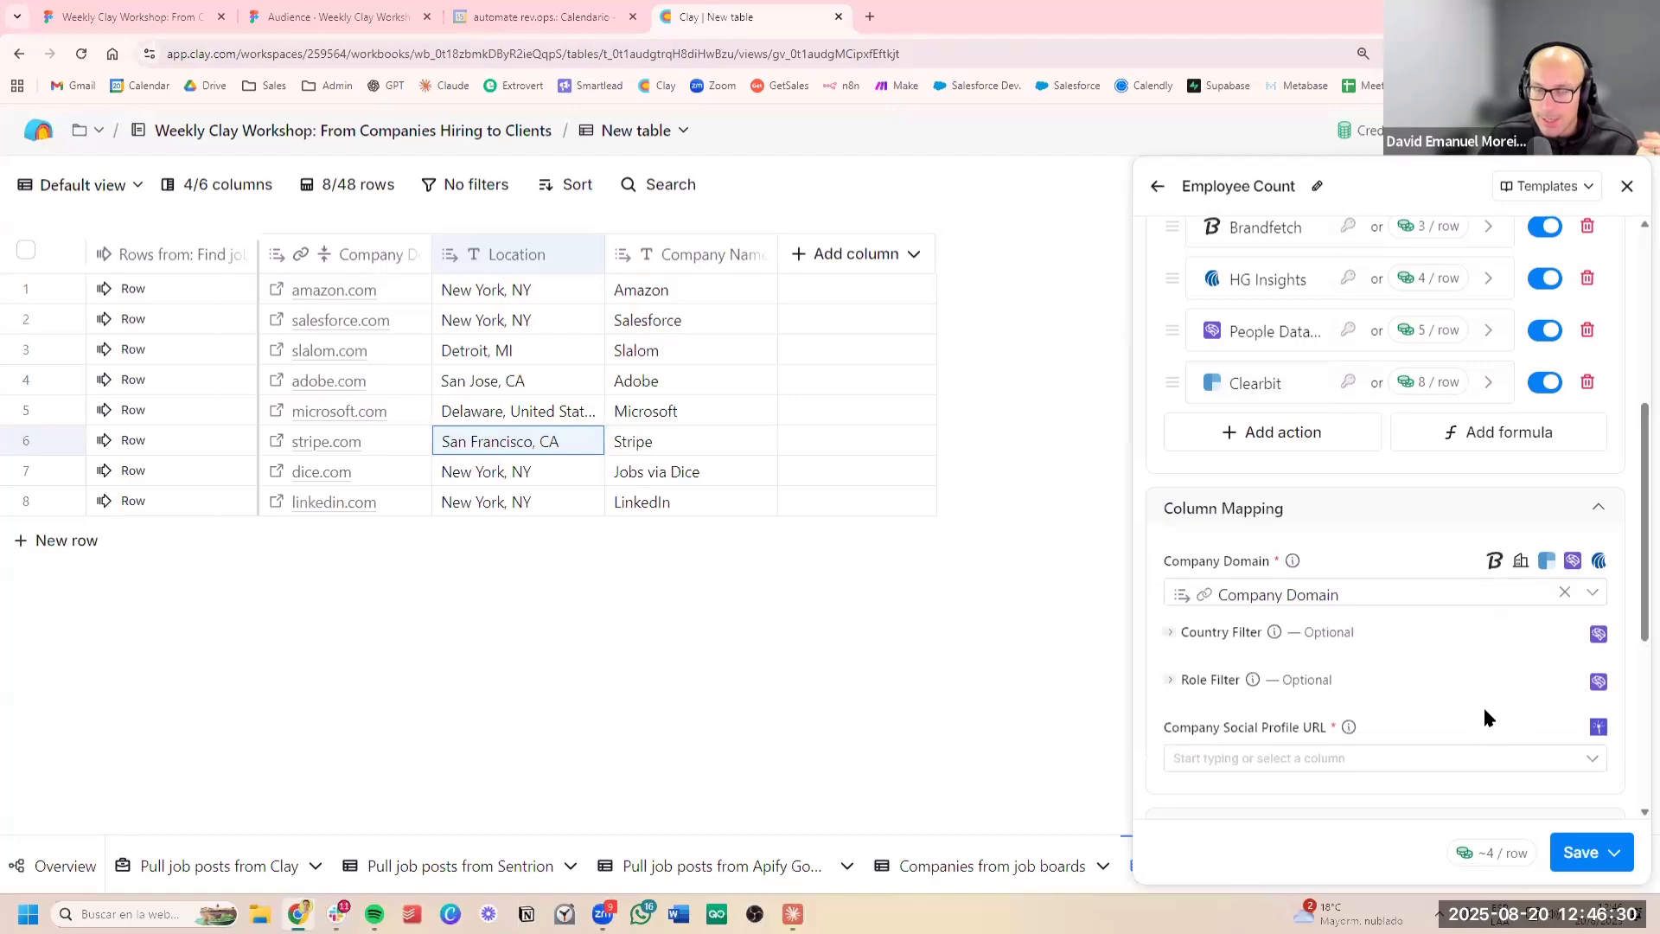
scroll(1482, 703, up, 3)
scroll(1254, 596, down, 3)
mouse_move(1244, 598)
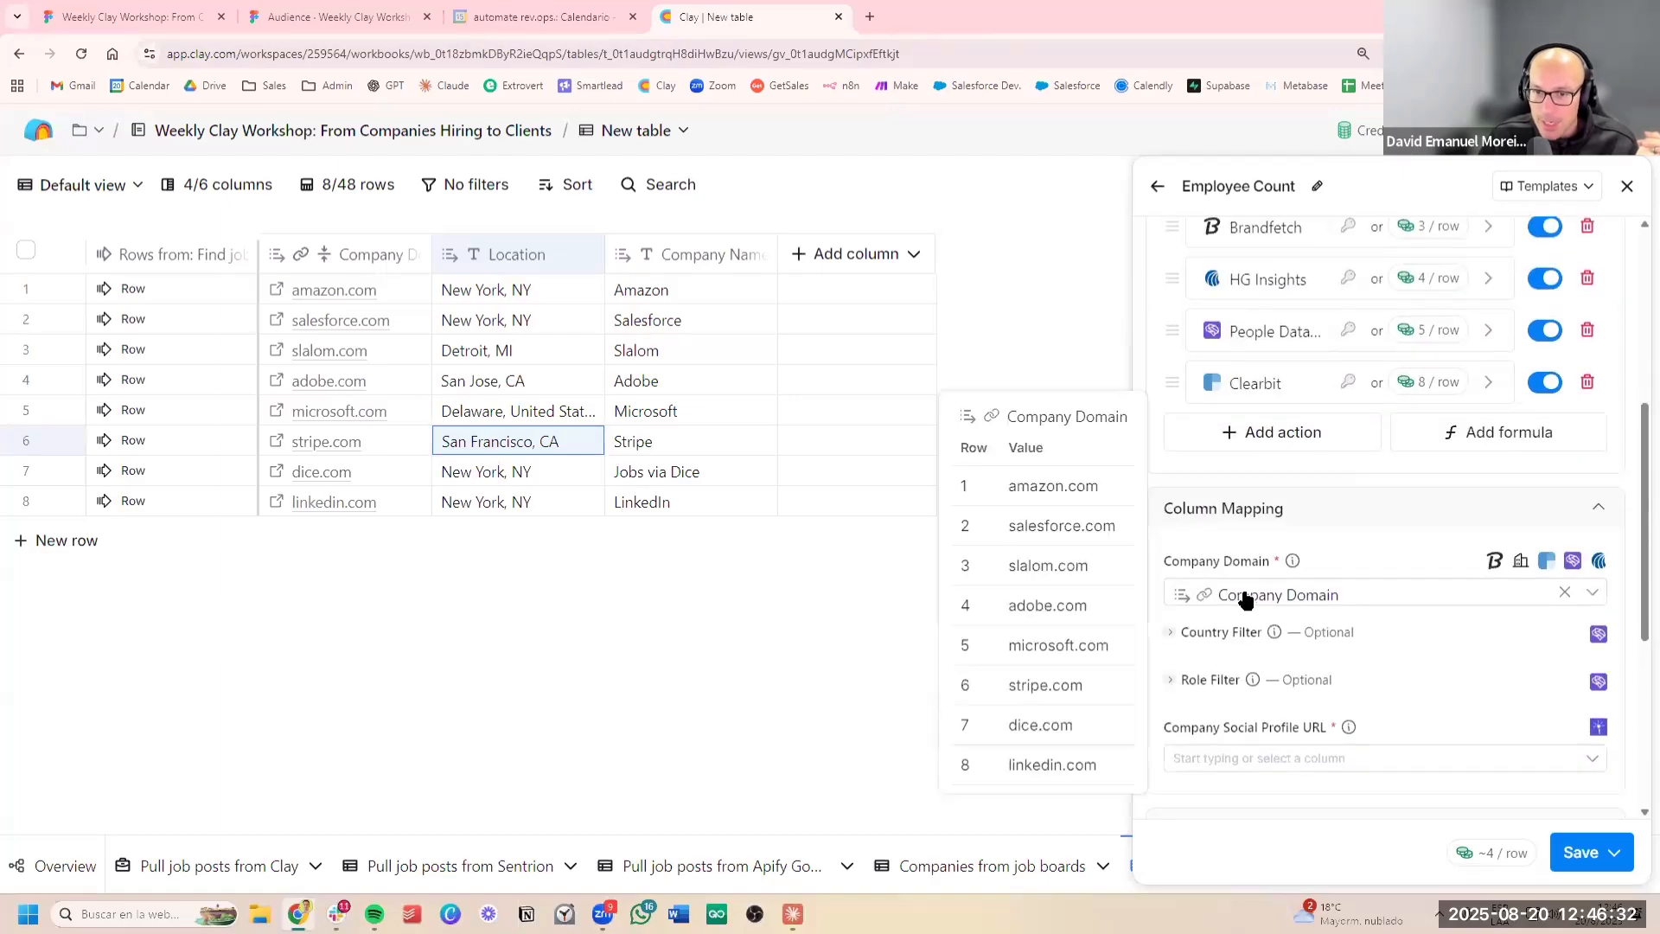
scroll(1504, 666, down, 3)
scroll(1487, 660, up, 8)
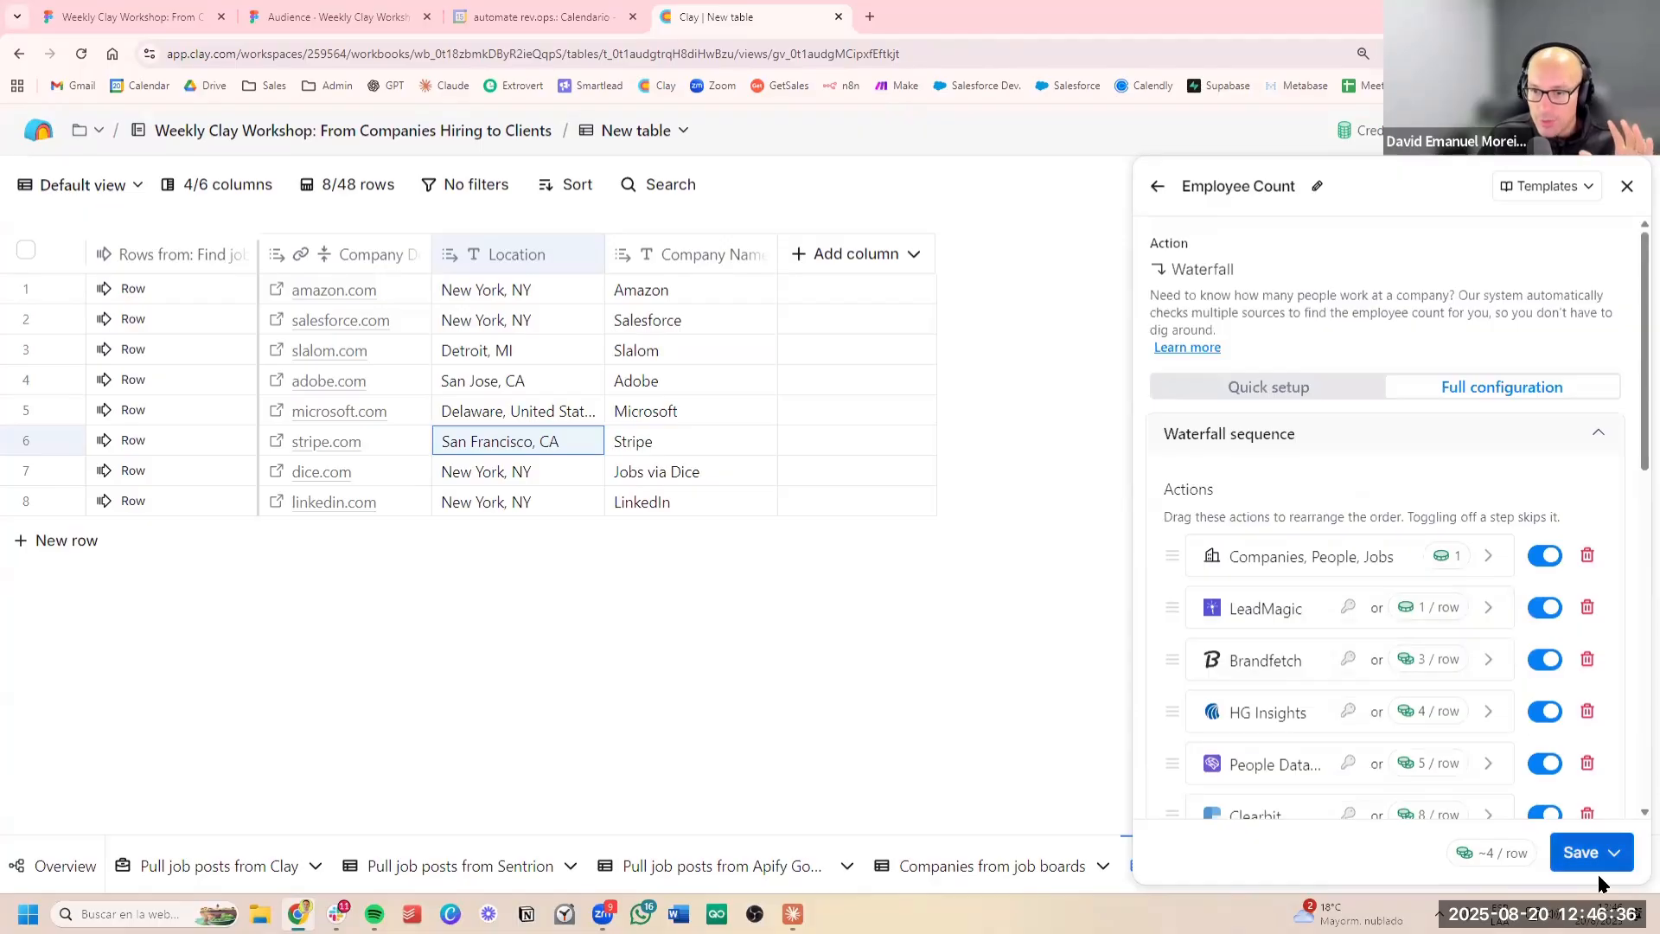
click(1573, 851)
click(1409, 756)
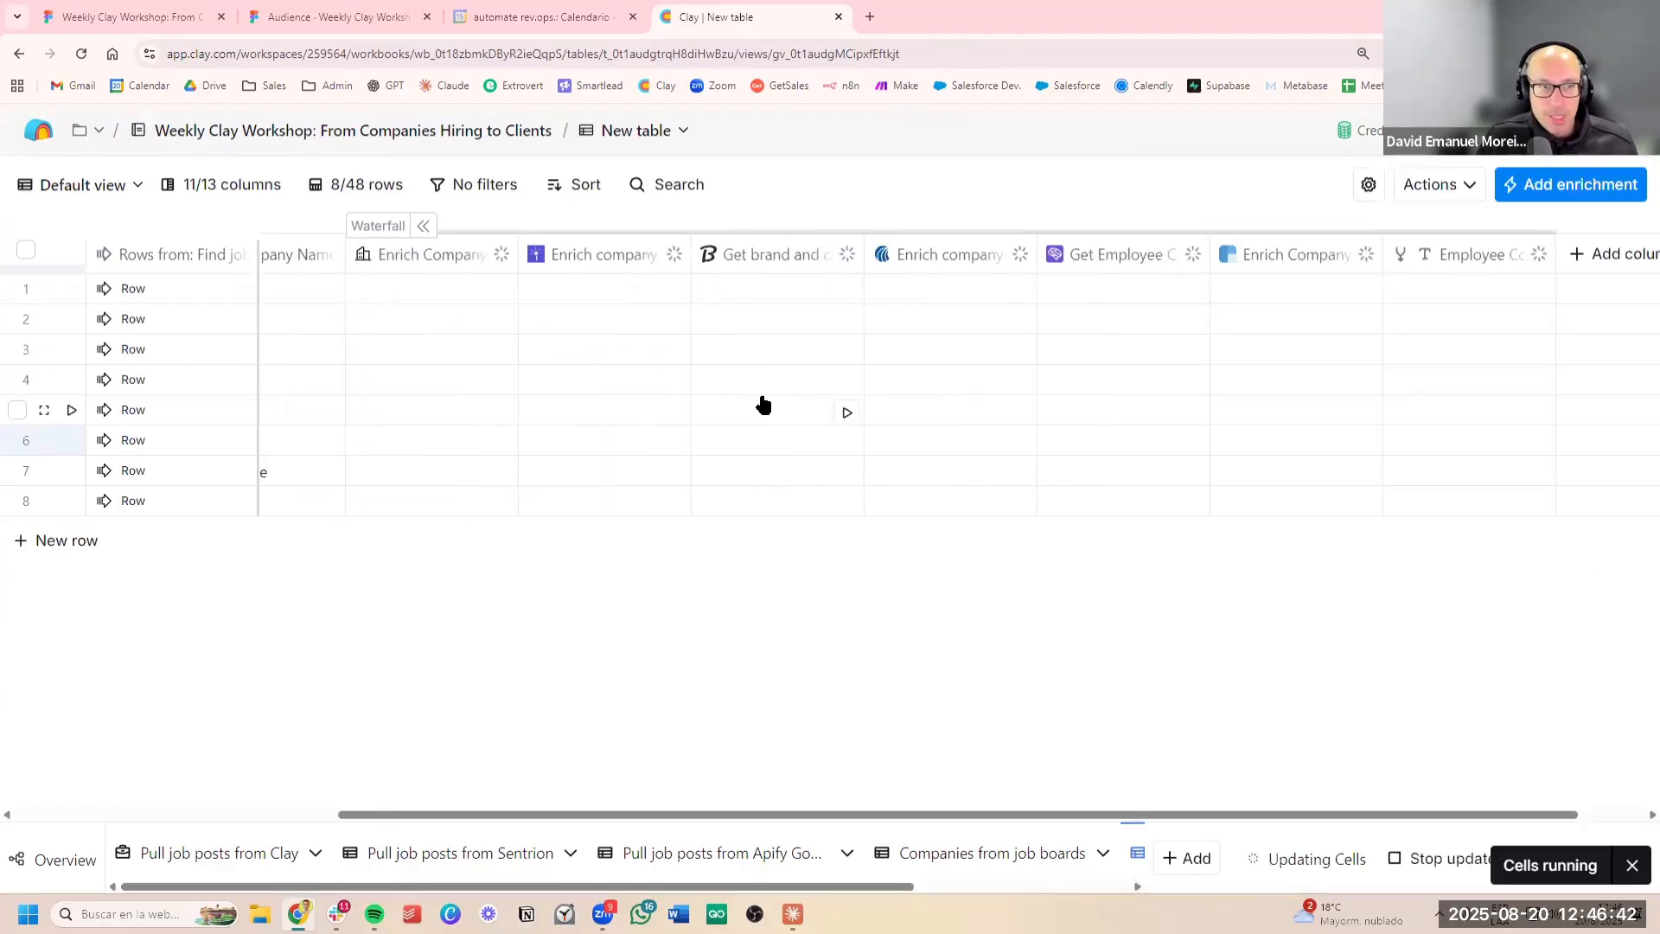
Review the waterfall's Employee Count results for each company, and check the company qualification slide in the Figma deck before returning to Clay
scroll(769, 408, left, 5)
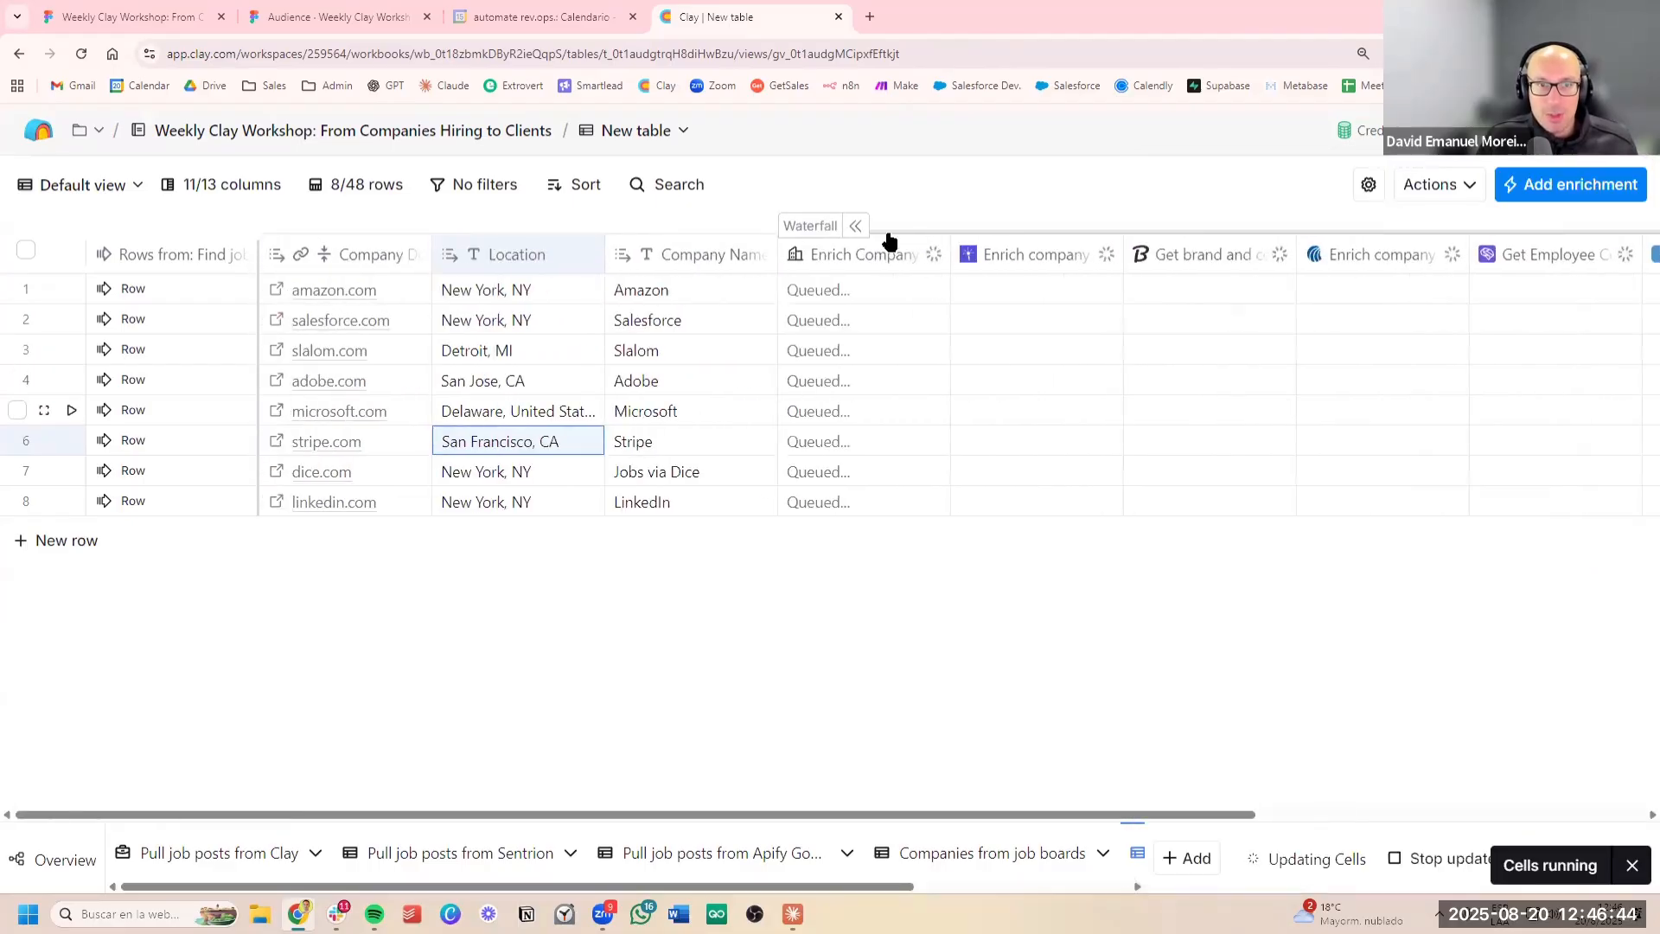
scroll(864, 461, right, 3)
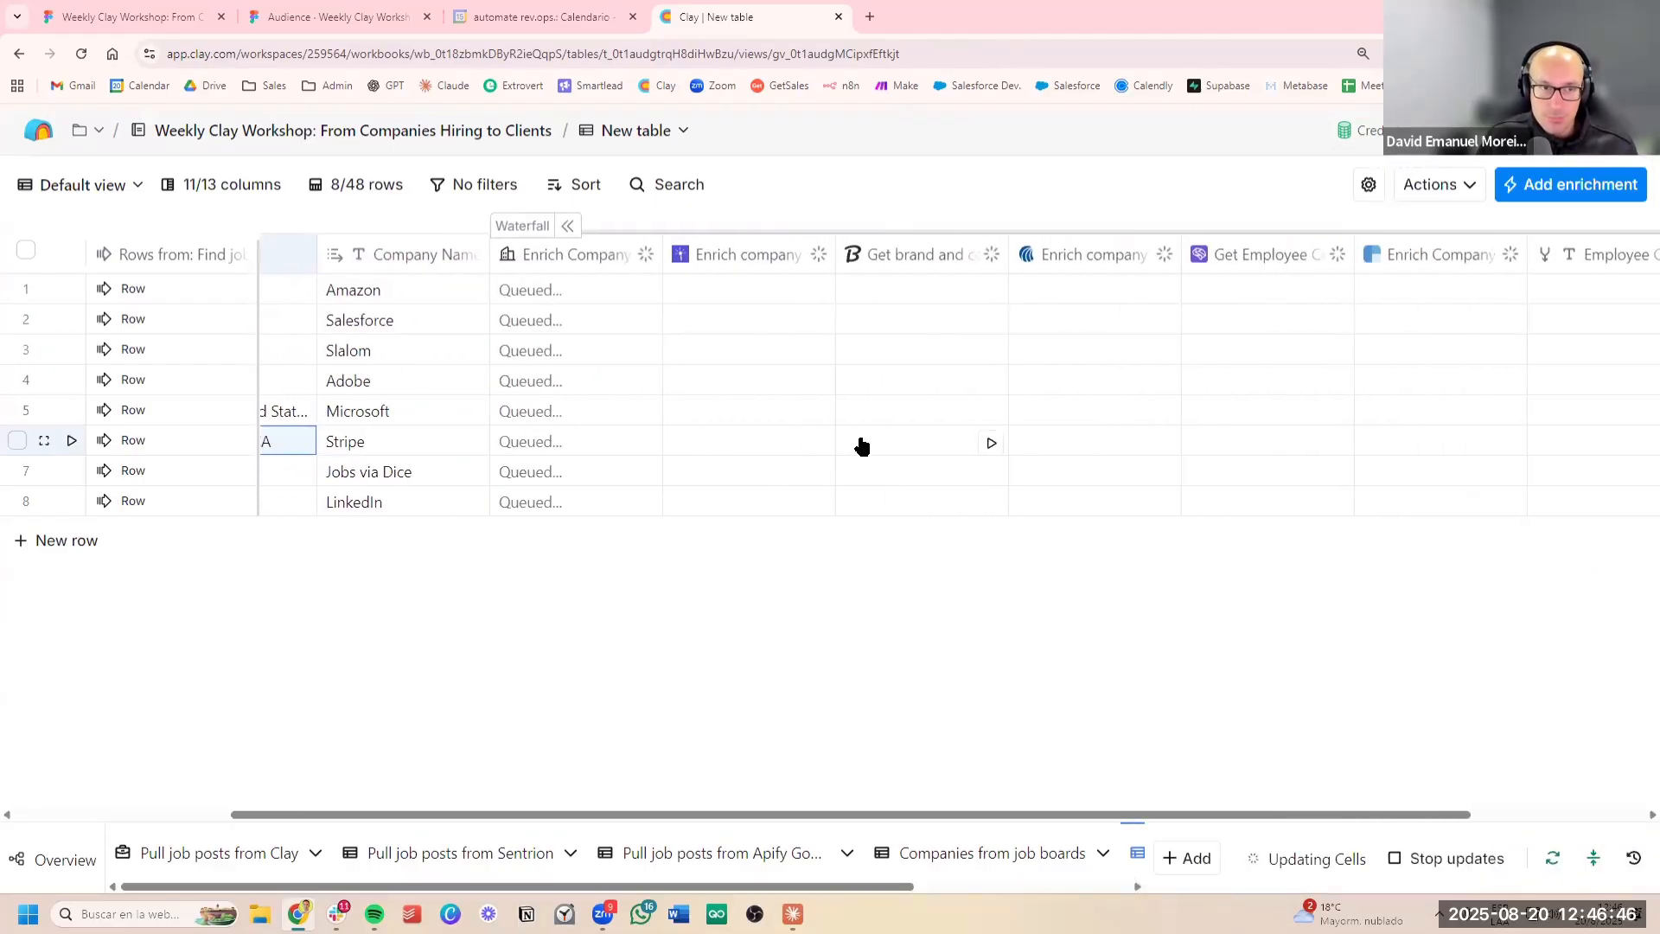
scroll(860, 432, right, 3)
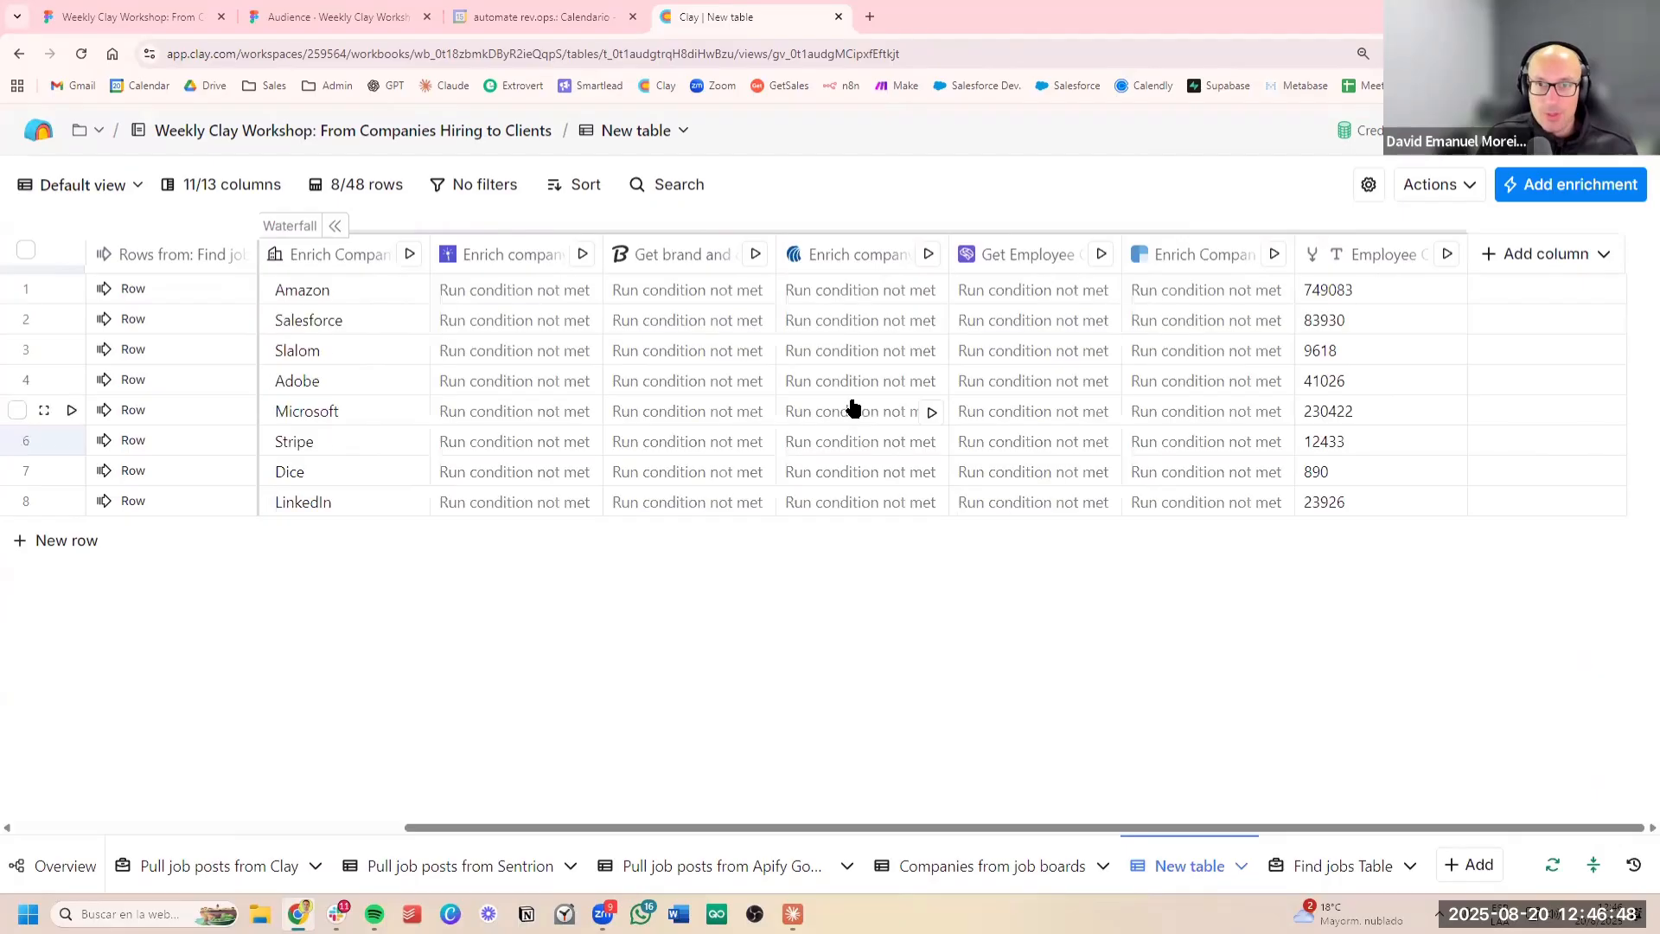
drag(1376, 290, 1390, 497)
click(1390, 411)
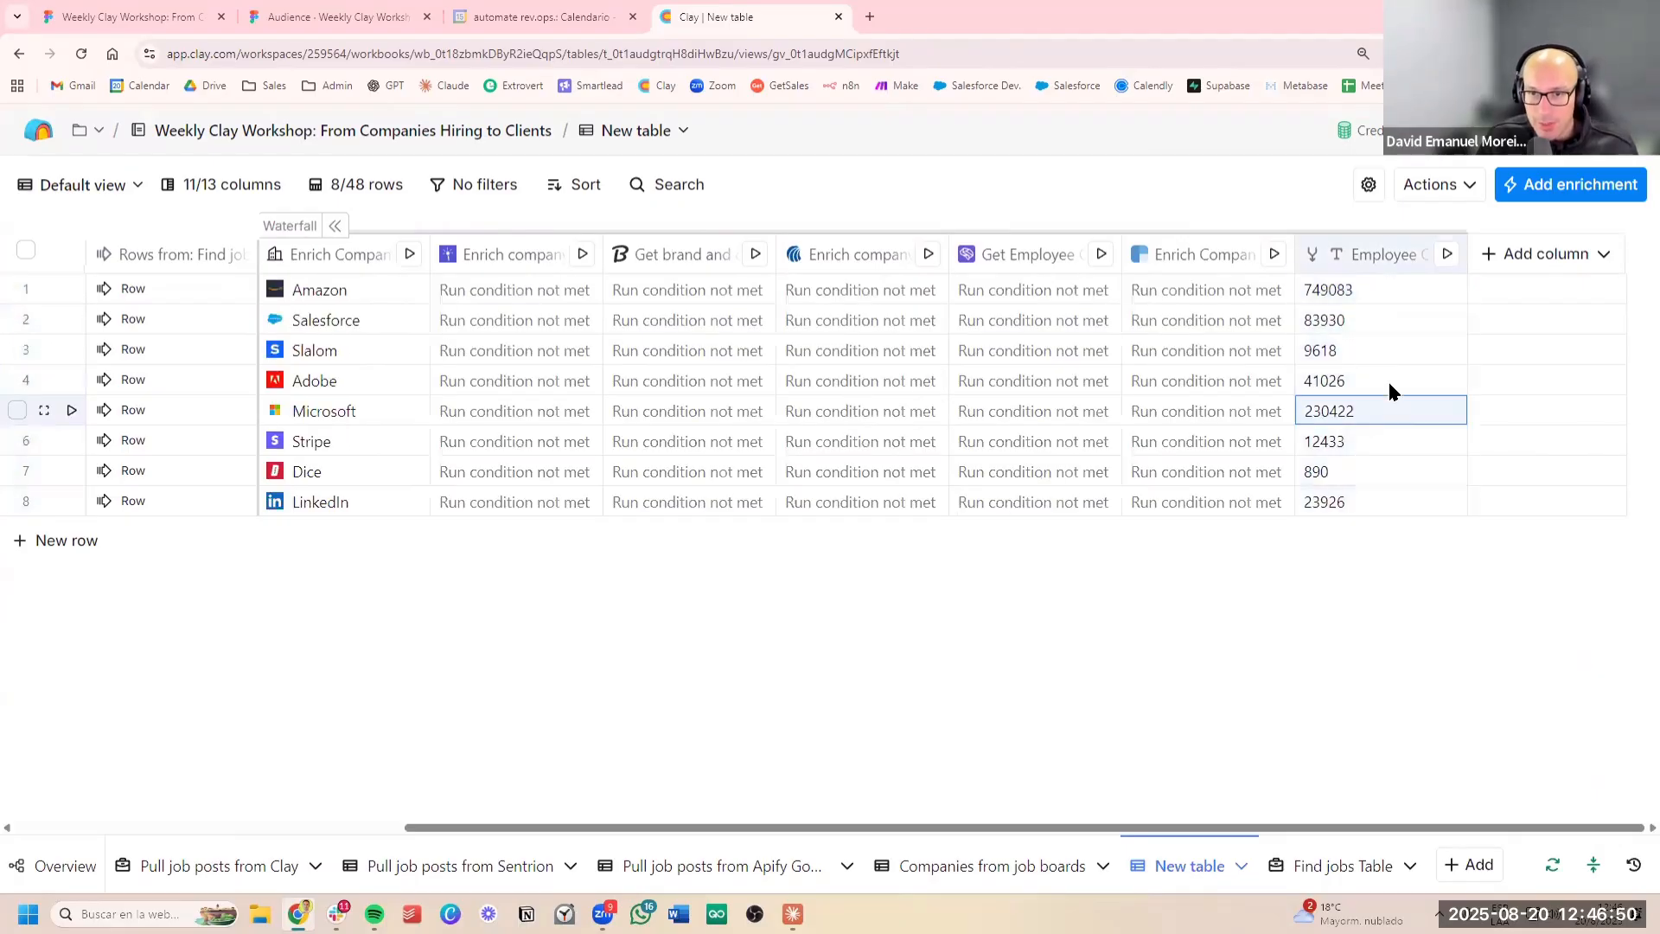
drag(1388, 292, 1398, 481)
click(1401, 502)
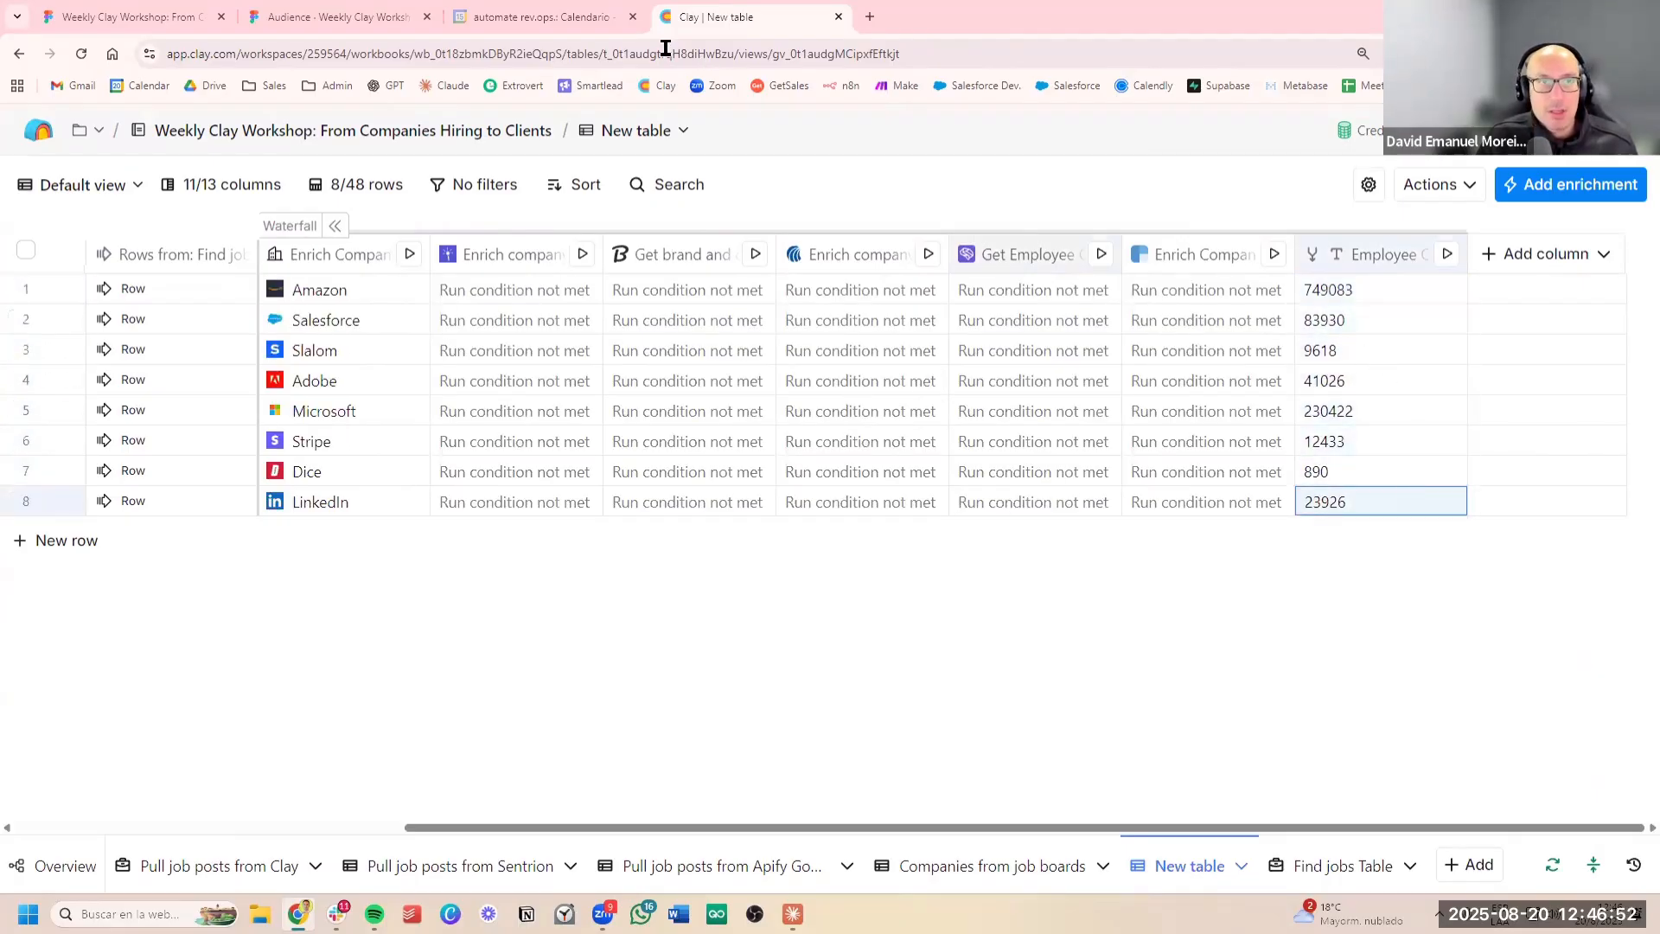
click(354, 21)
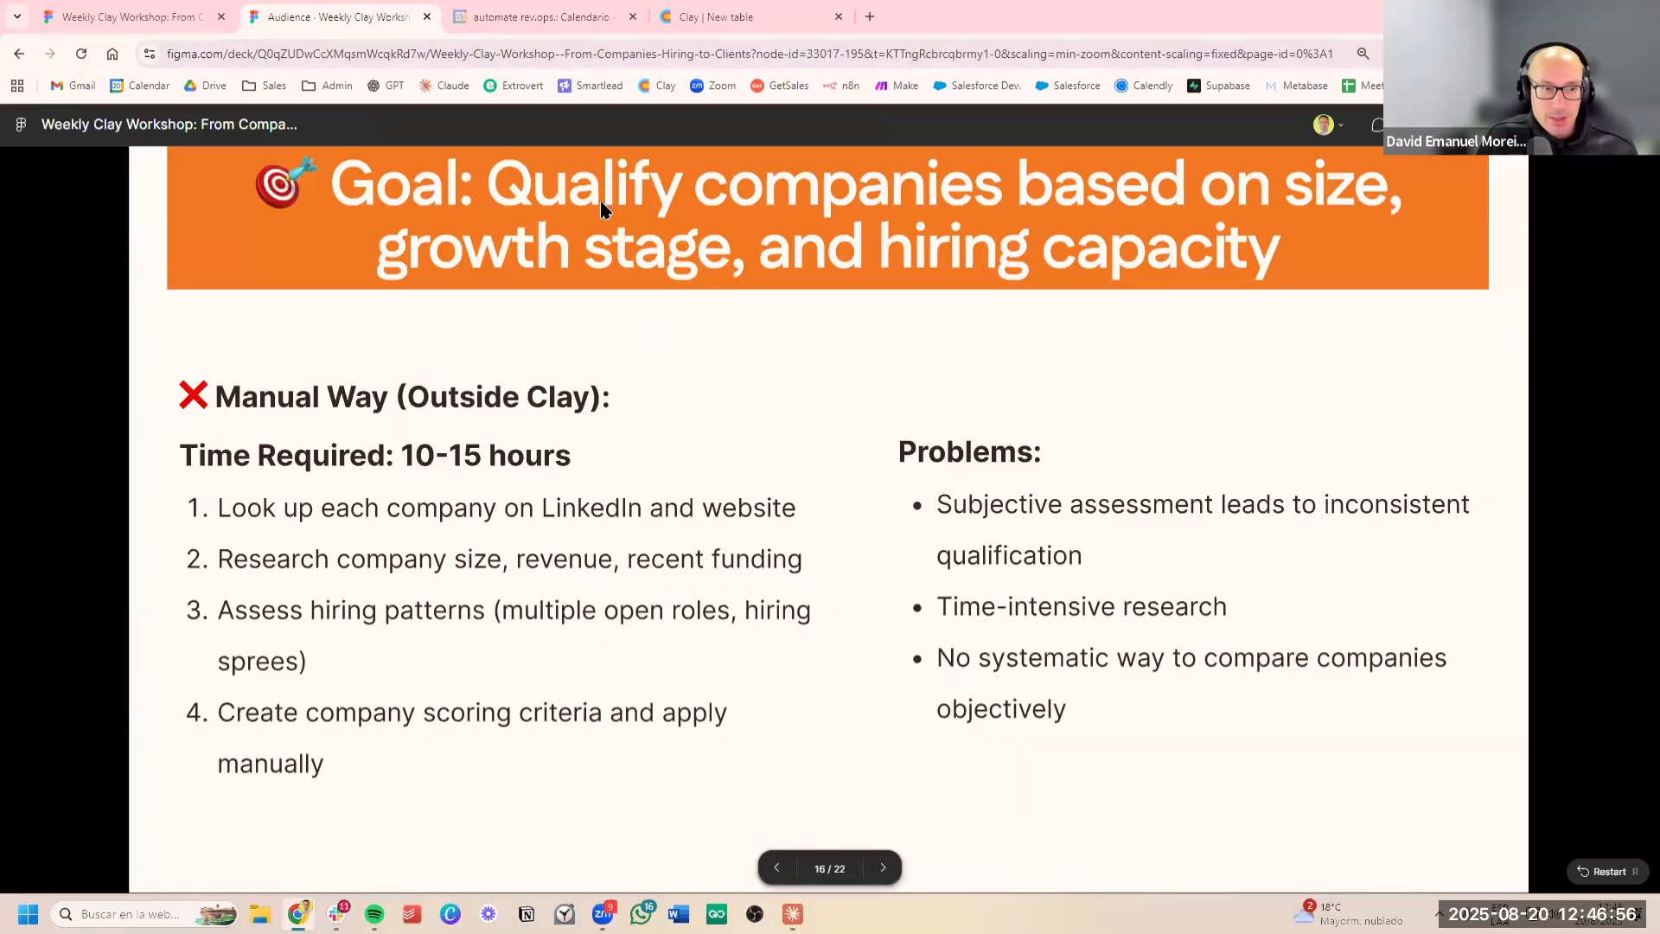
click(718, 16)
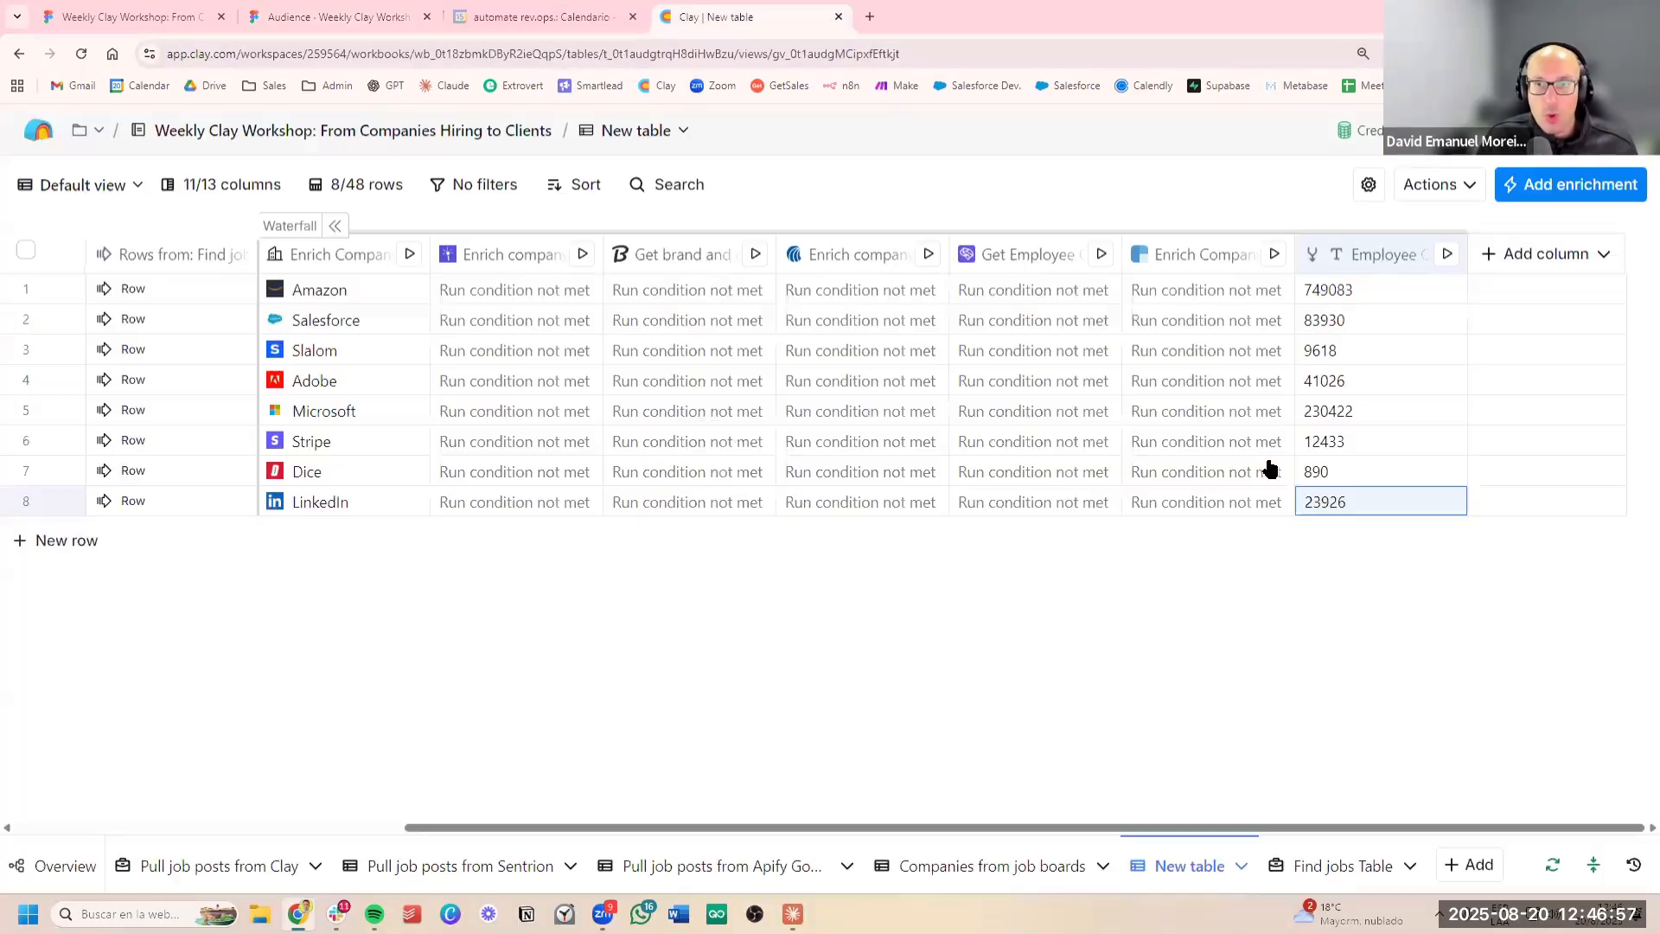
Search the enrichments for "lookup for mult" and add Lookup Multiple Rows in Other Table as a new column
click(1547, 256)
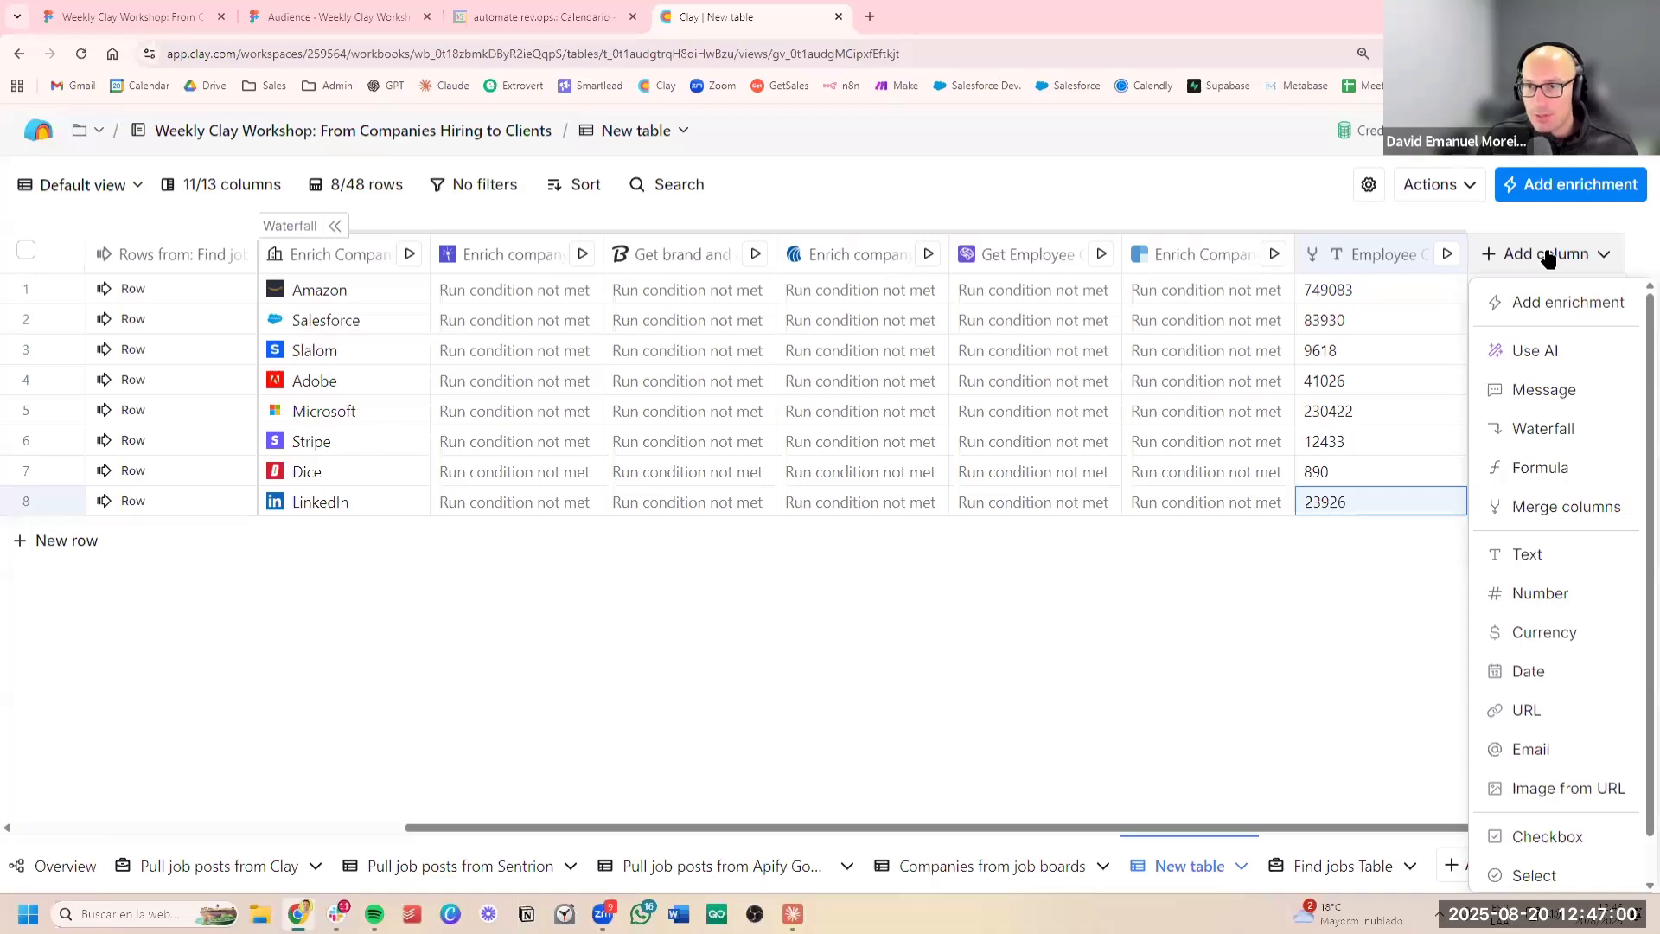
click(1543, 302)
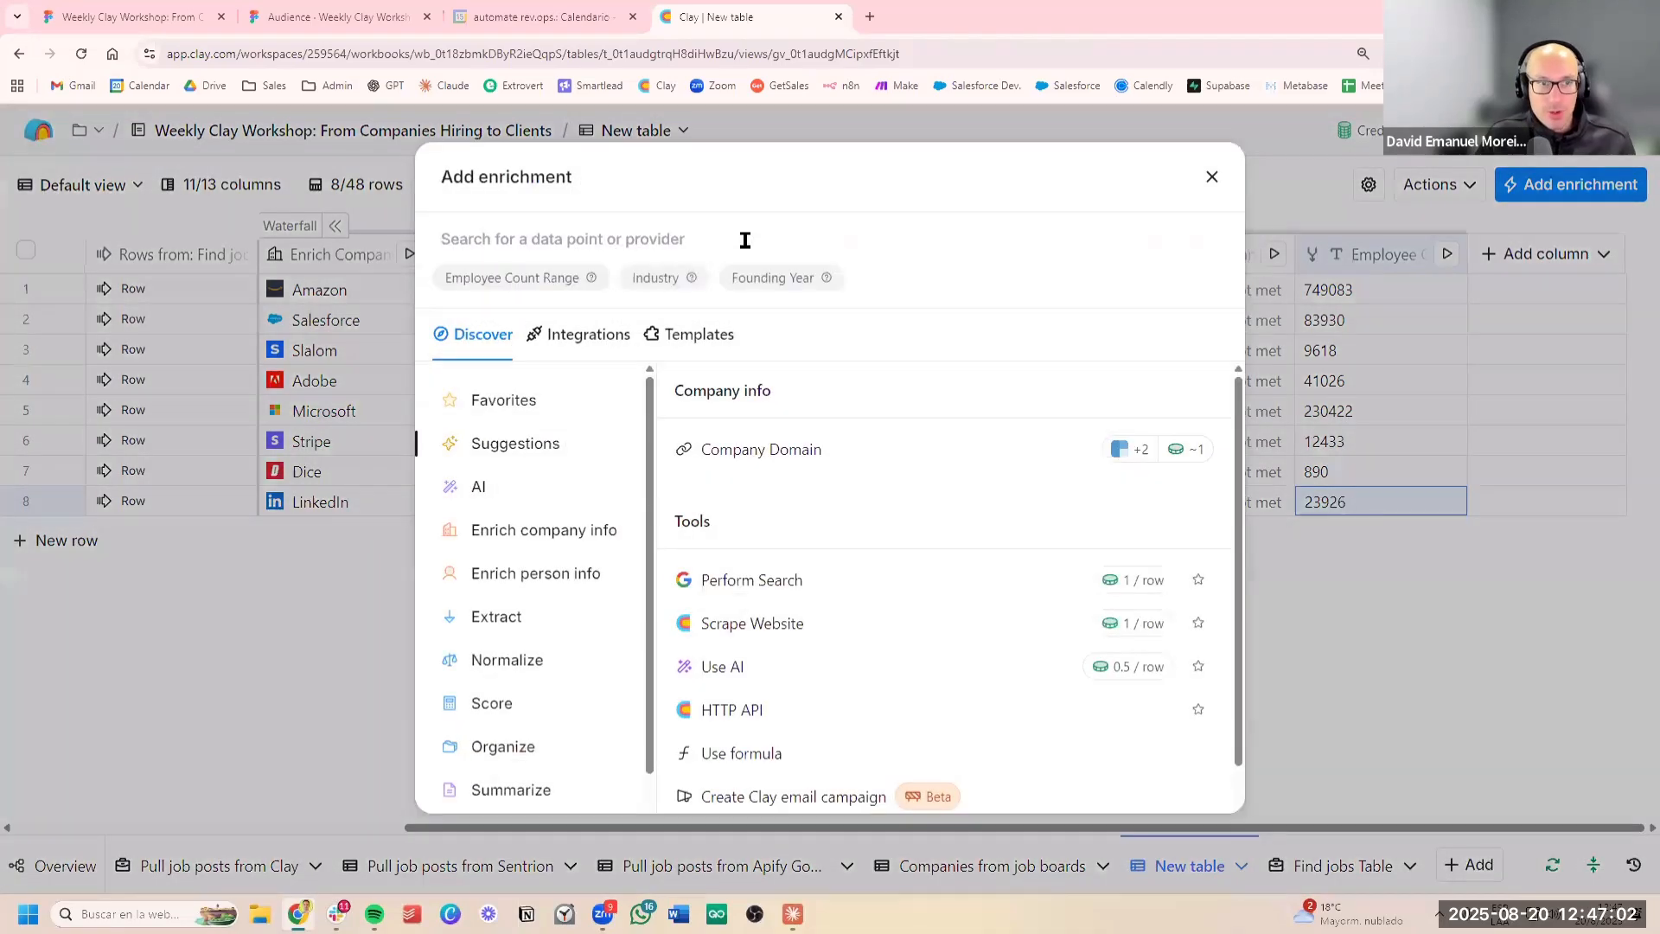
text(loo)
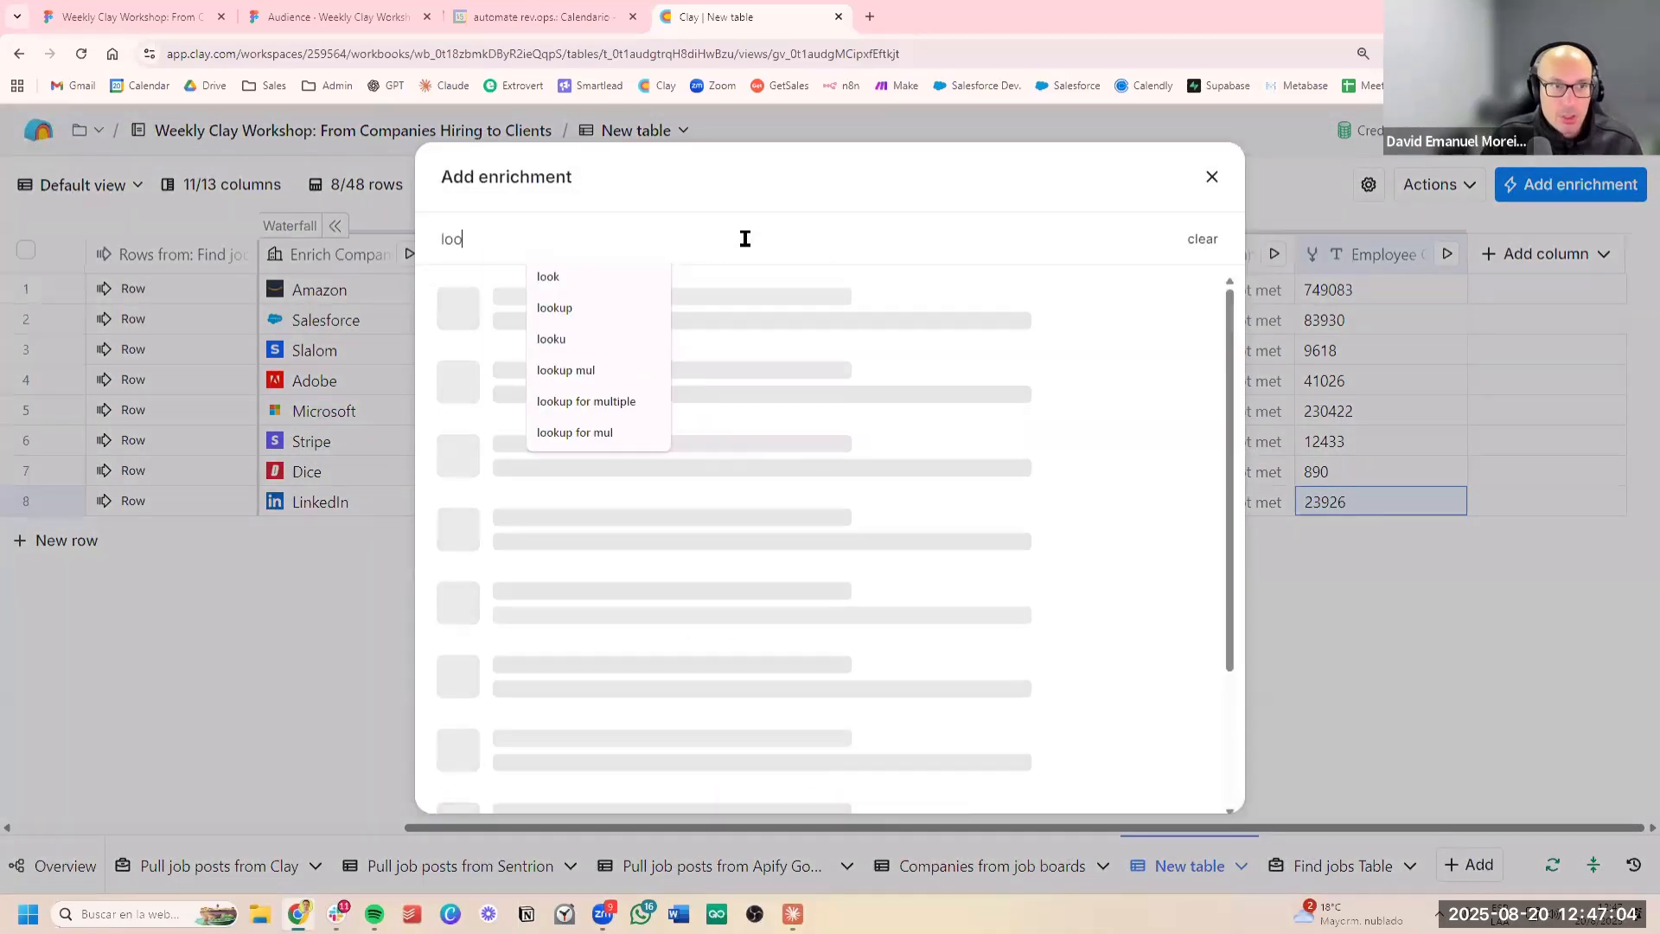
text(kup fo multi)
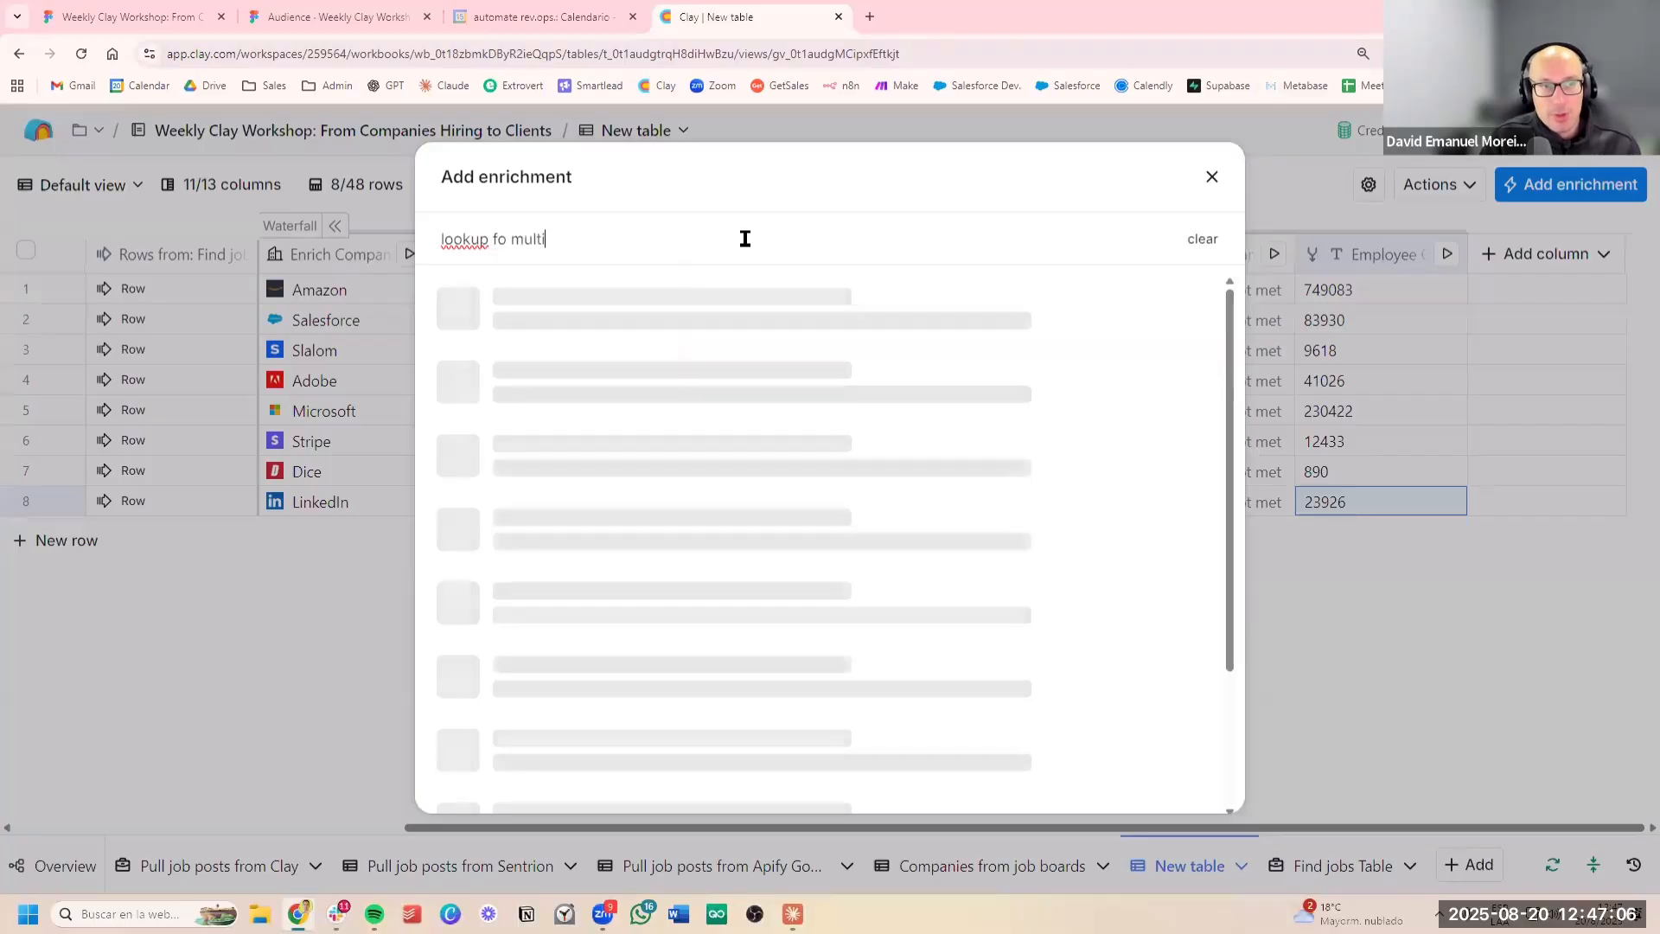
key(BackSpace)
key(BackSpace)
key(BackSpace)
key(BackSpace)
key(BackSpace)
key(BackSpace)
key(BackSpace)
text(r)
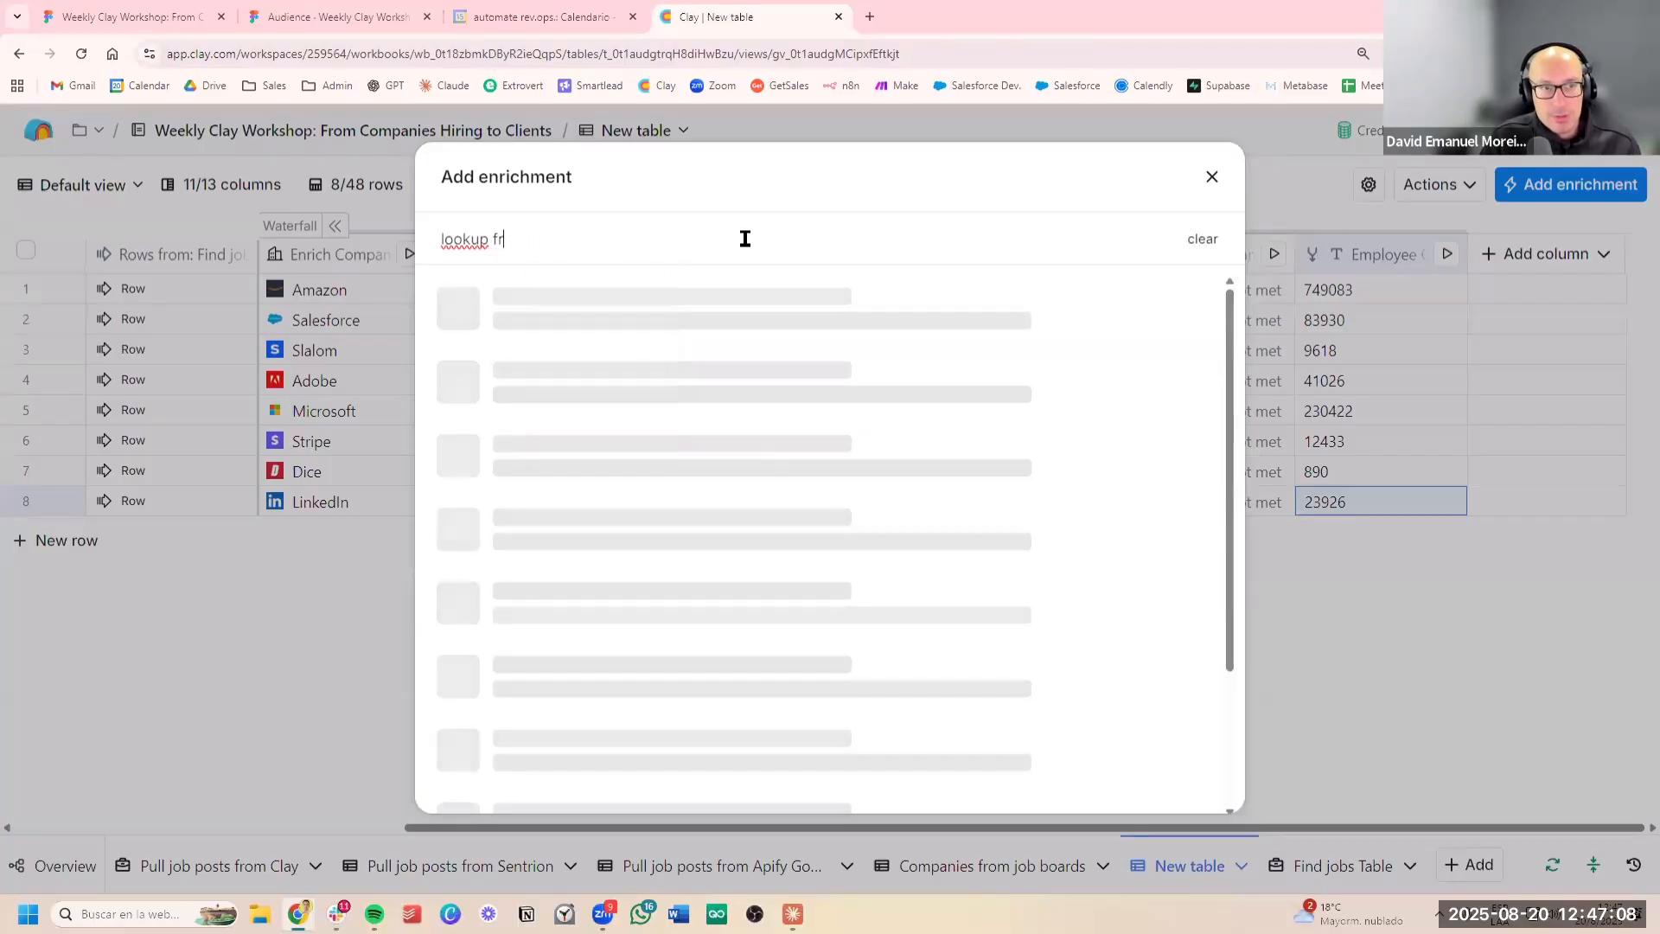
key(BackSpace)
text(or mu)
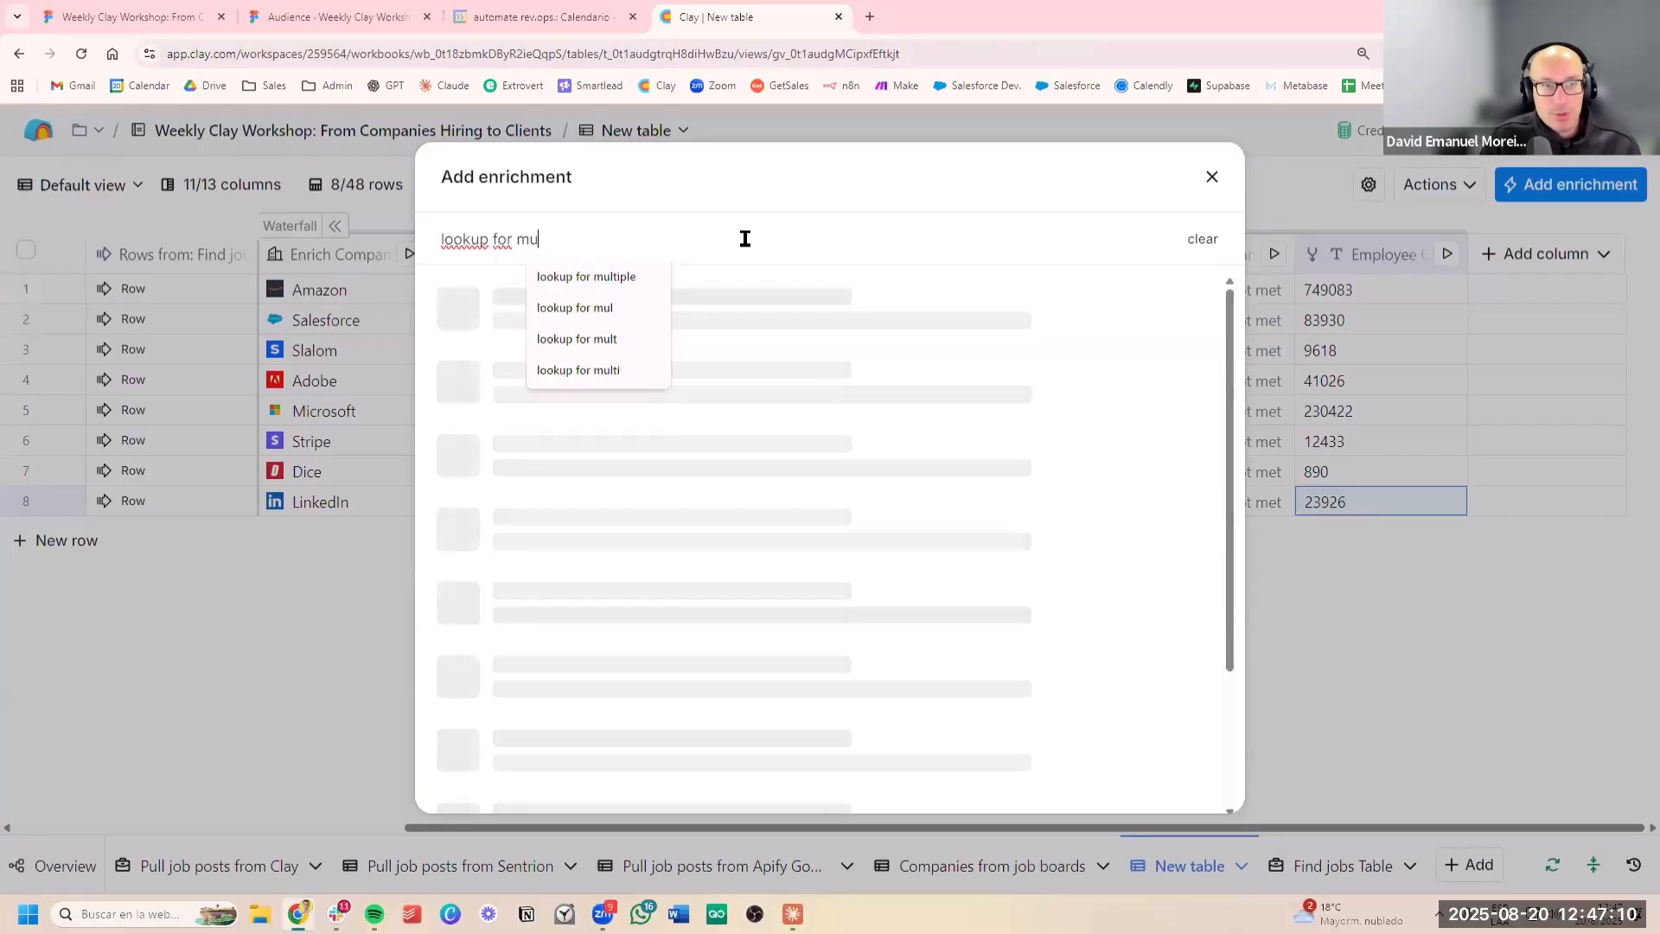
text(lt)
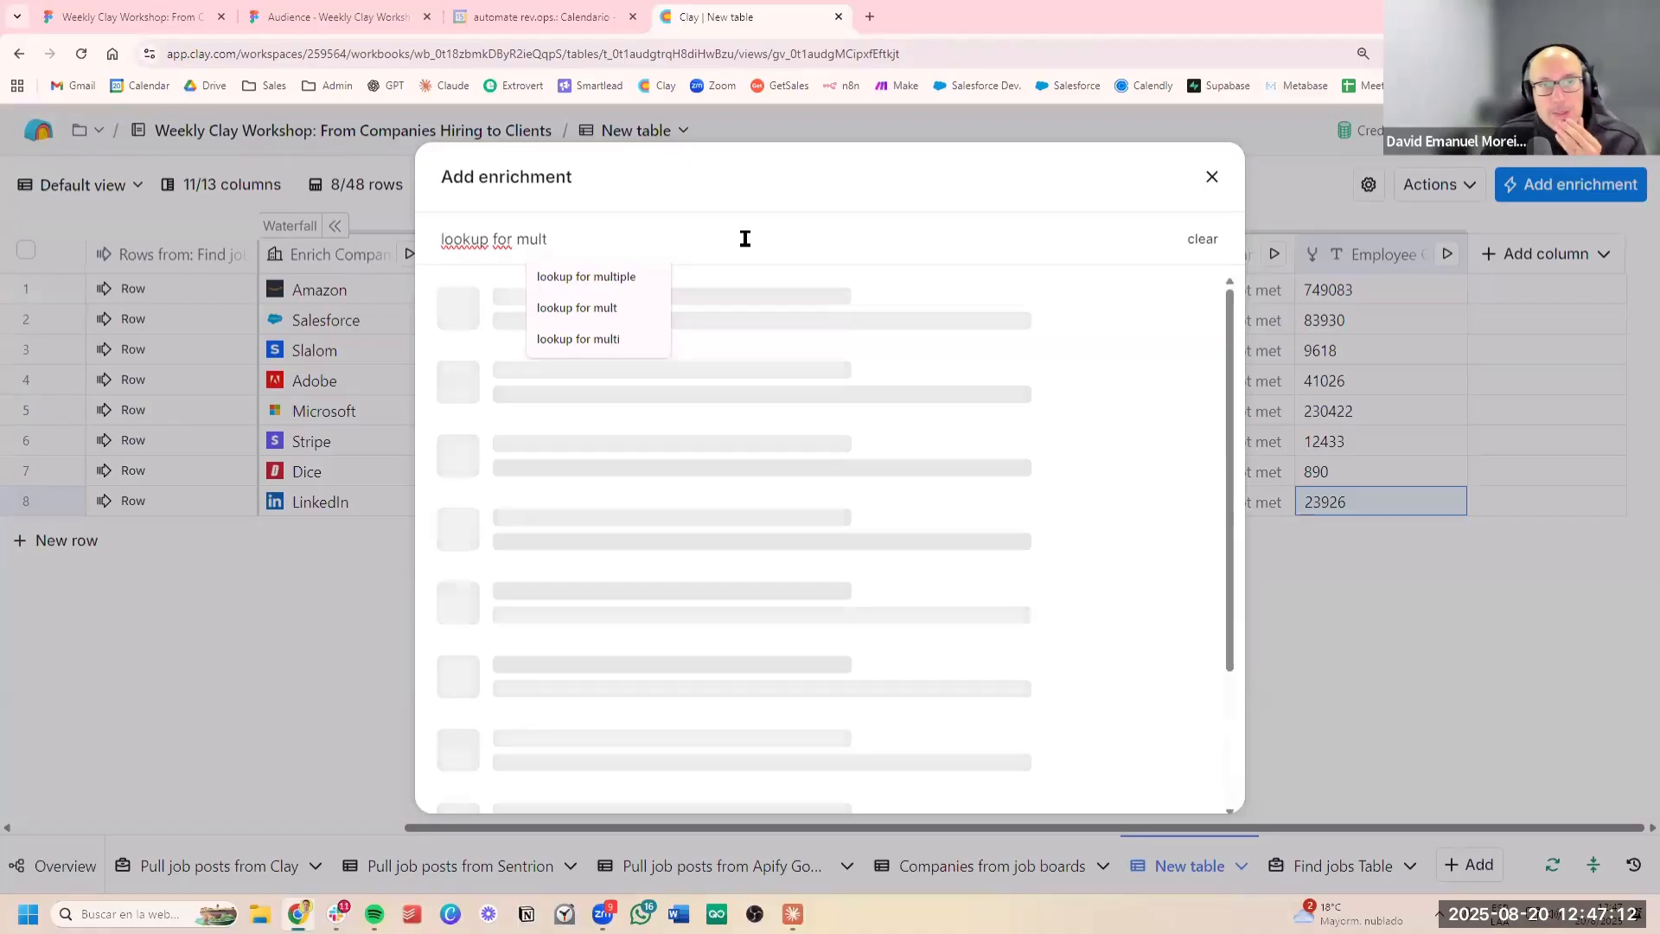
mouse_move(619, 310)
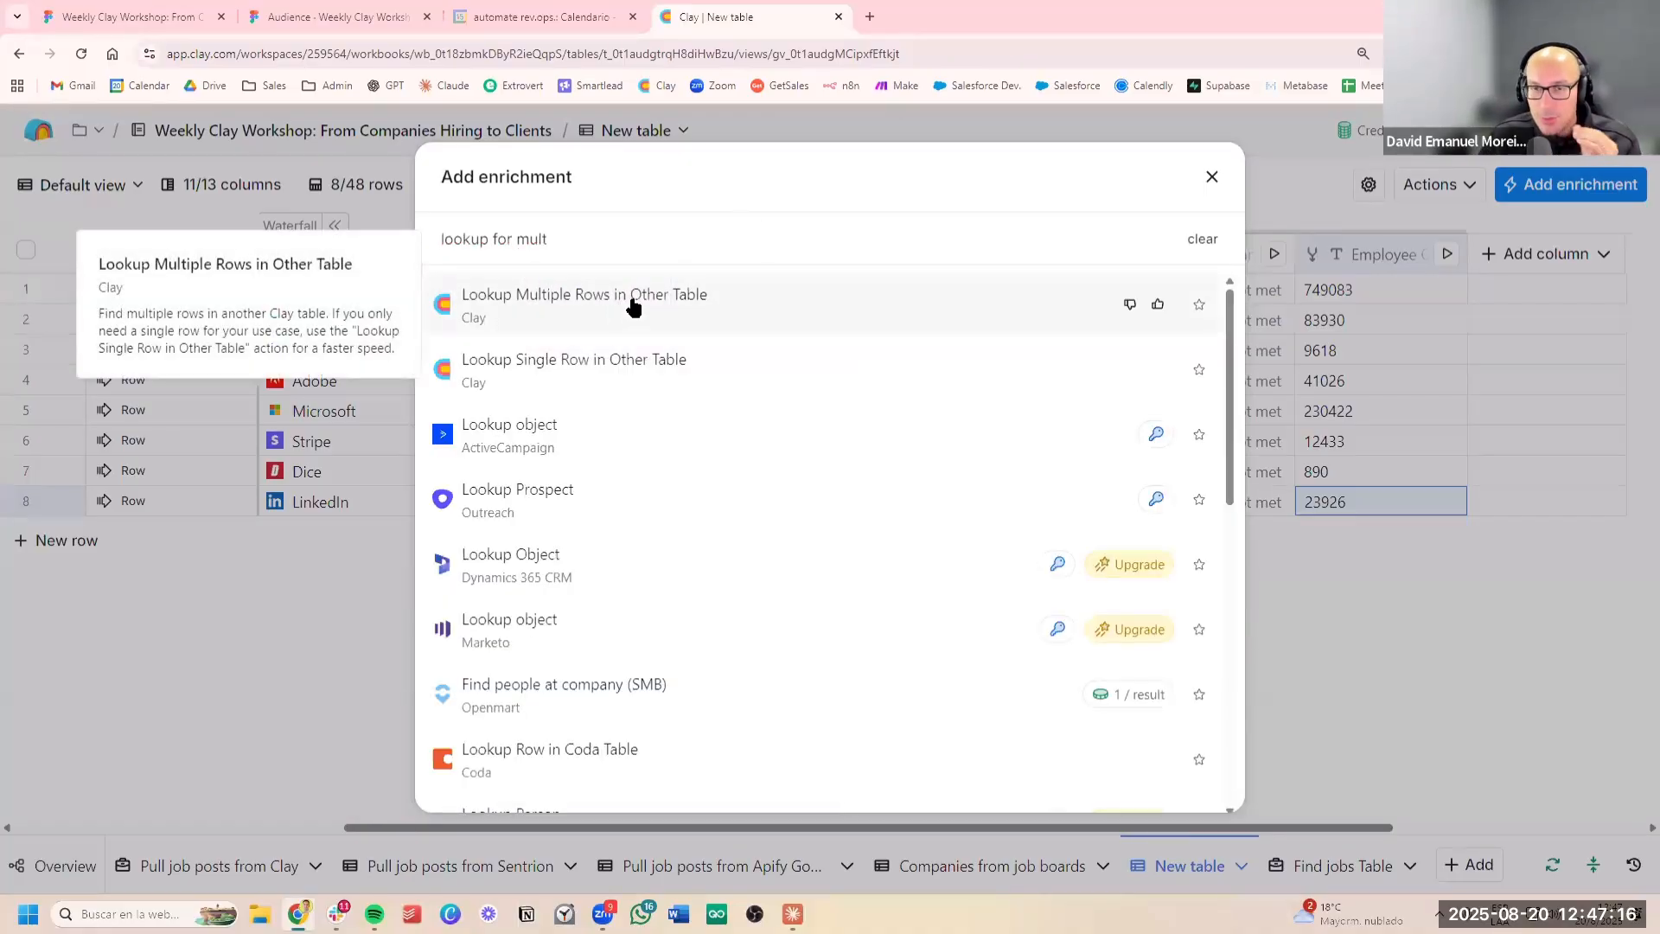
click(633, 309)
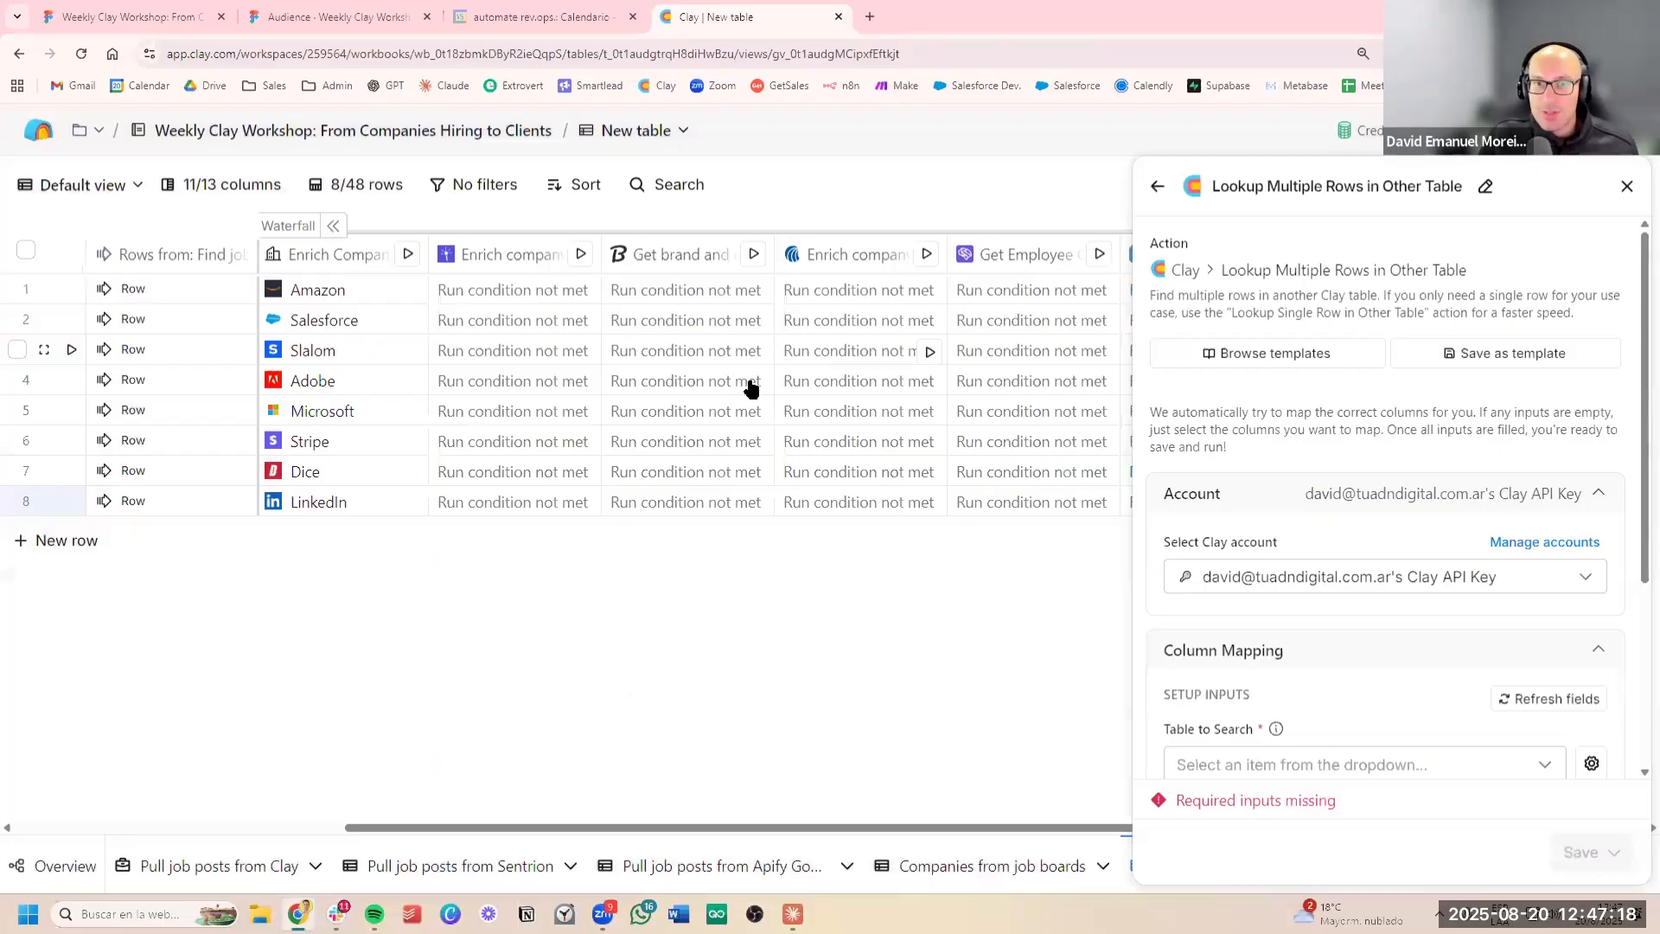
Set the lookup's table to search to Find jobs Table
scroll(1444, 401, down, 4)
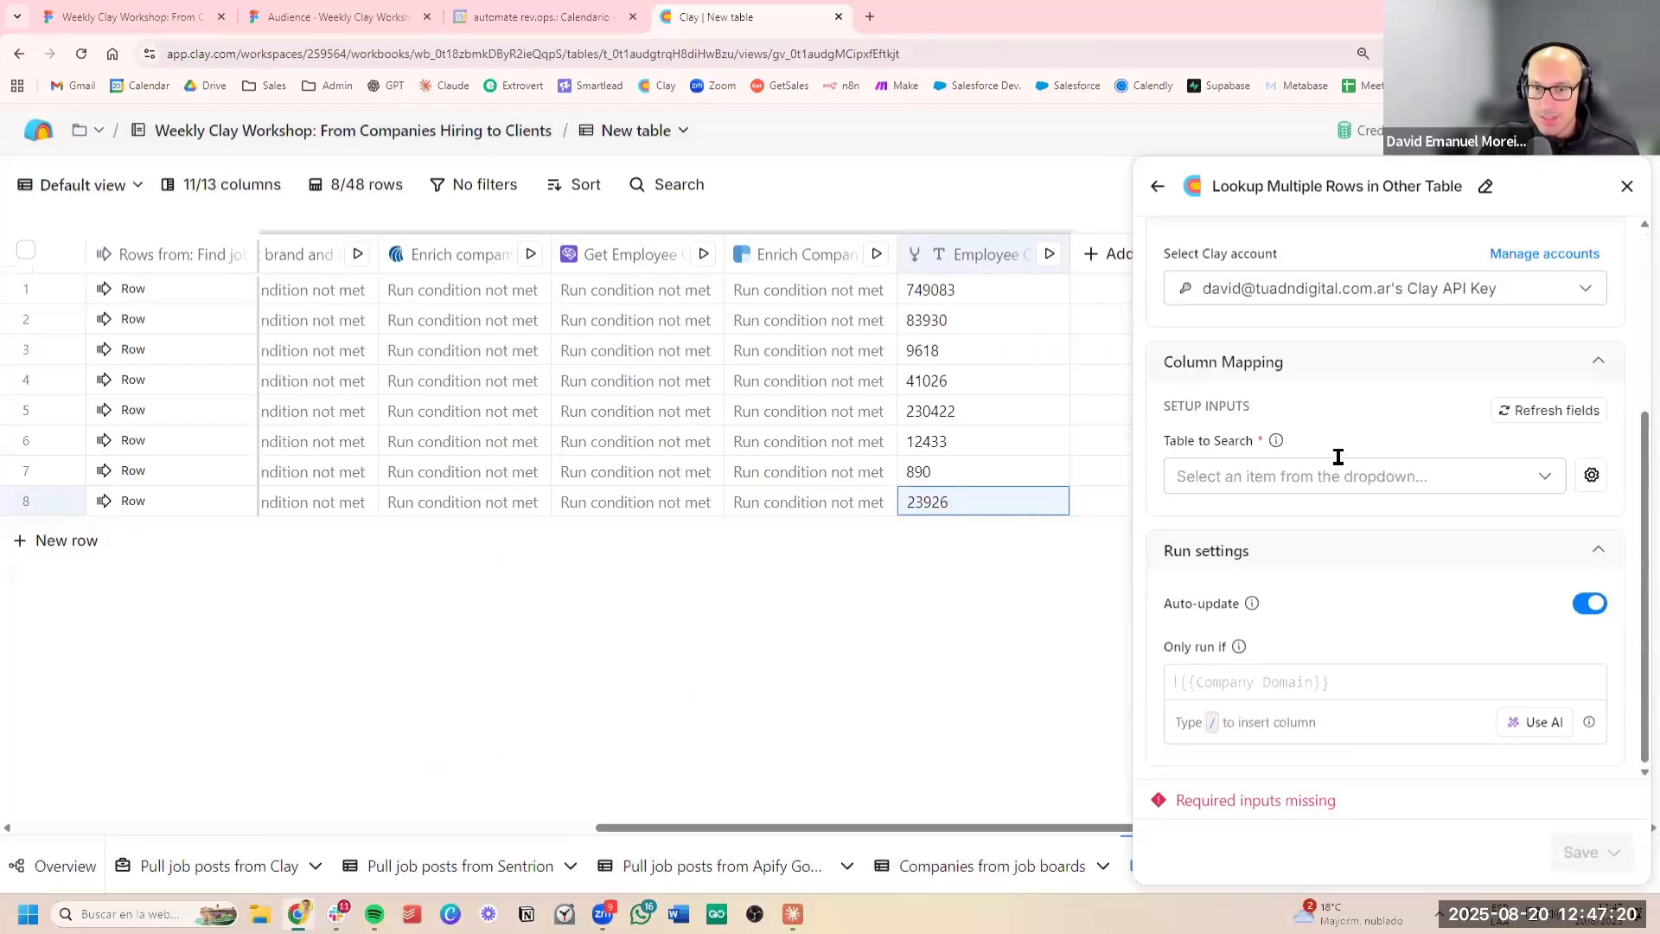
click(1334, 471)
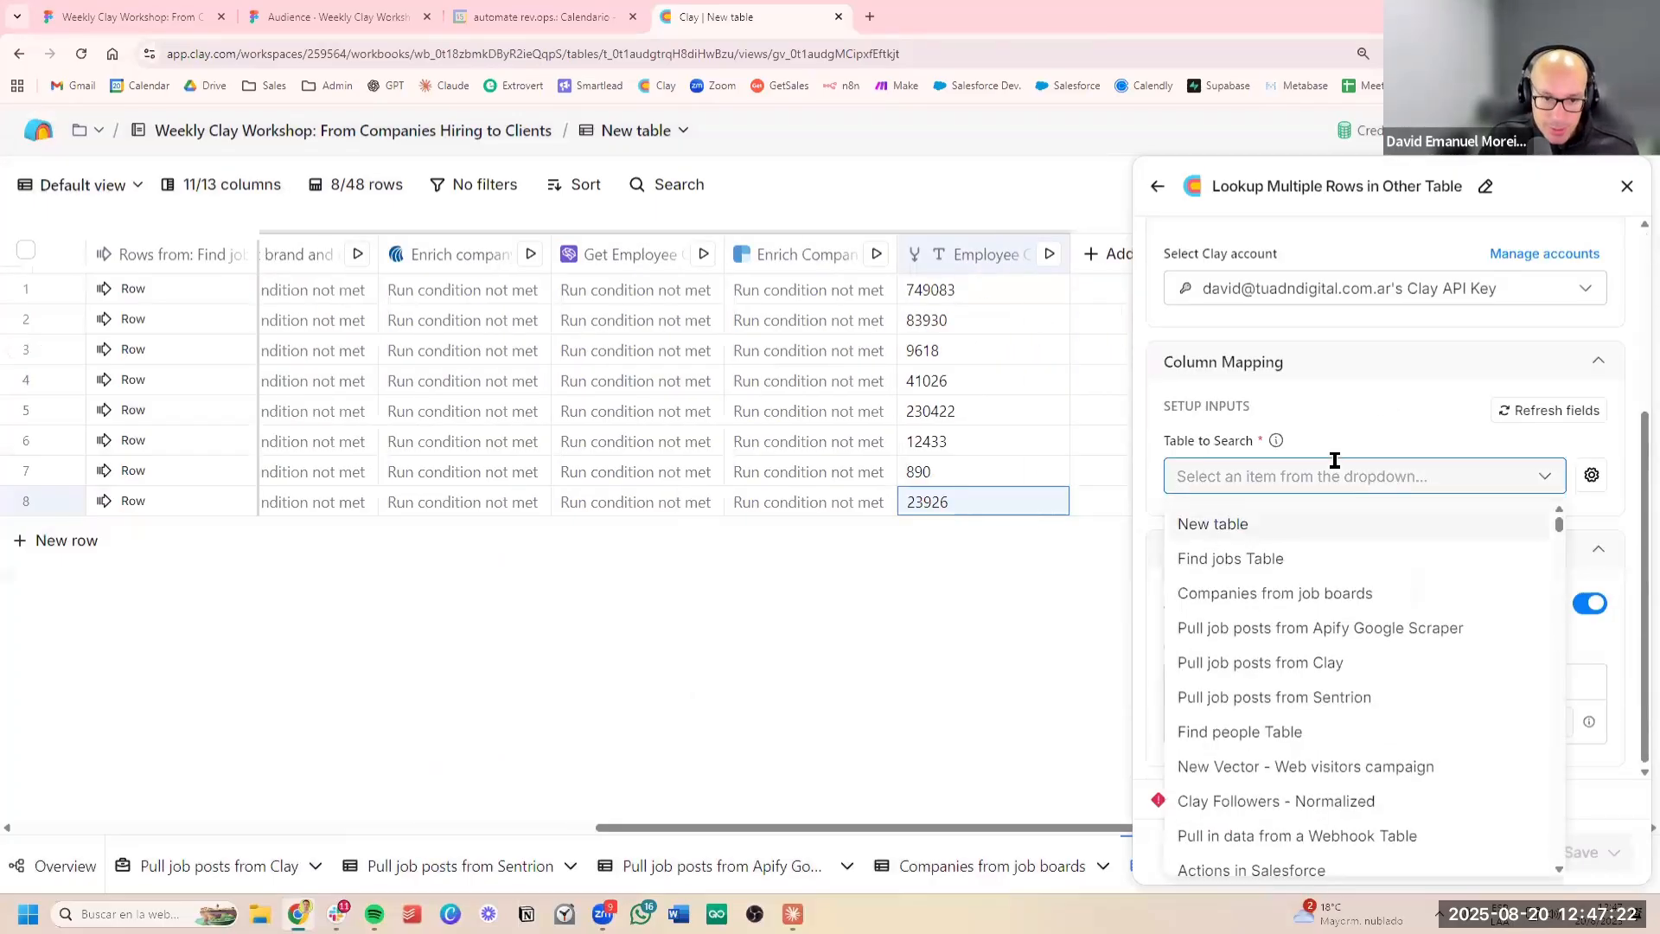
click(1305, 554)
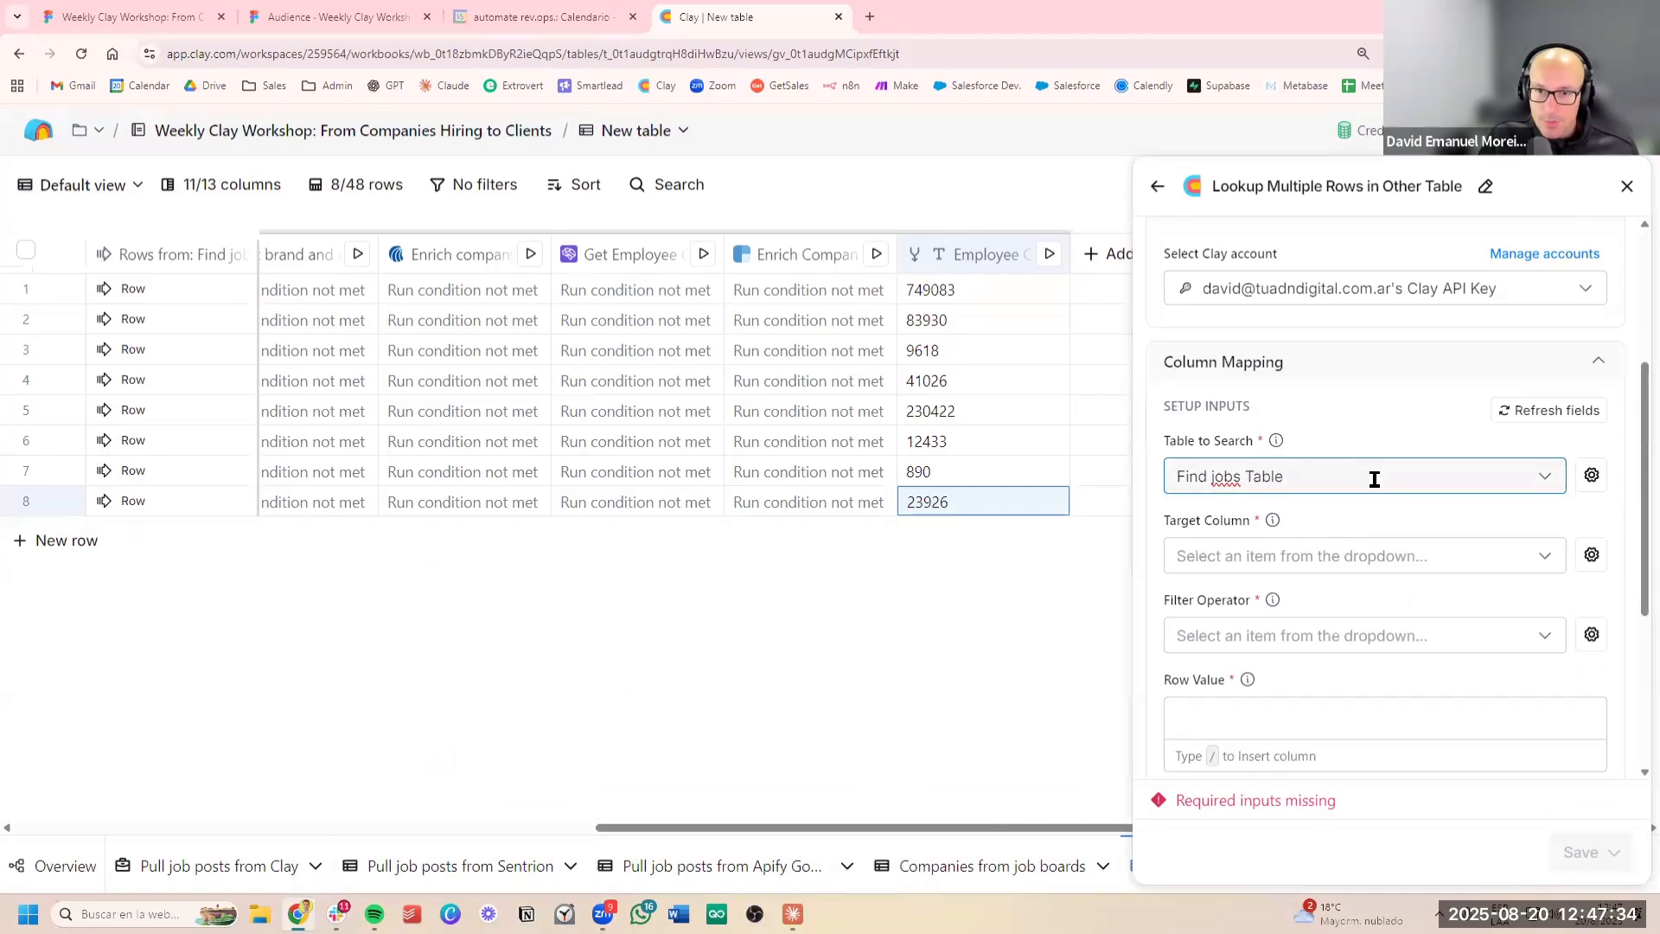
Try Companies from job boards as the lookup's table to search and switch back to Find jobs Table
click(1544, 484)
click(1408, 566)
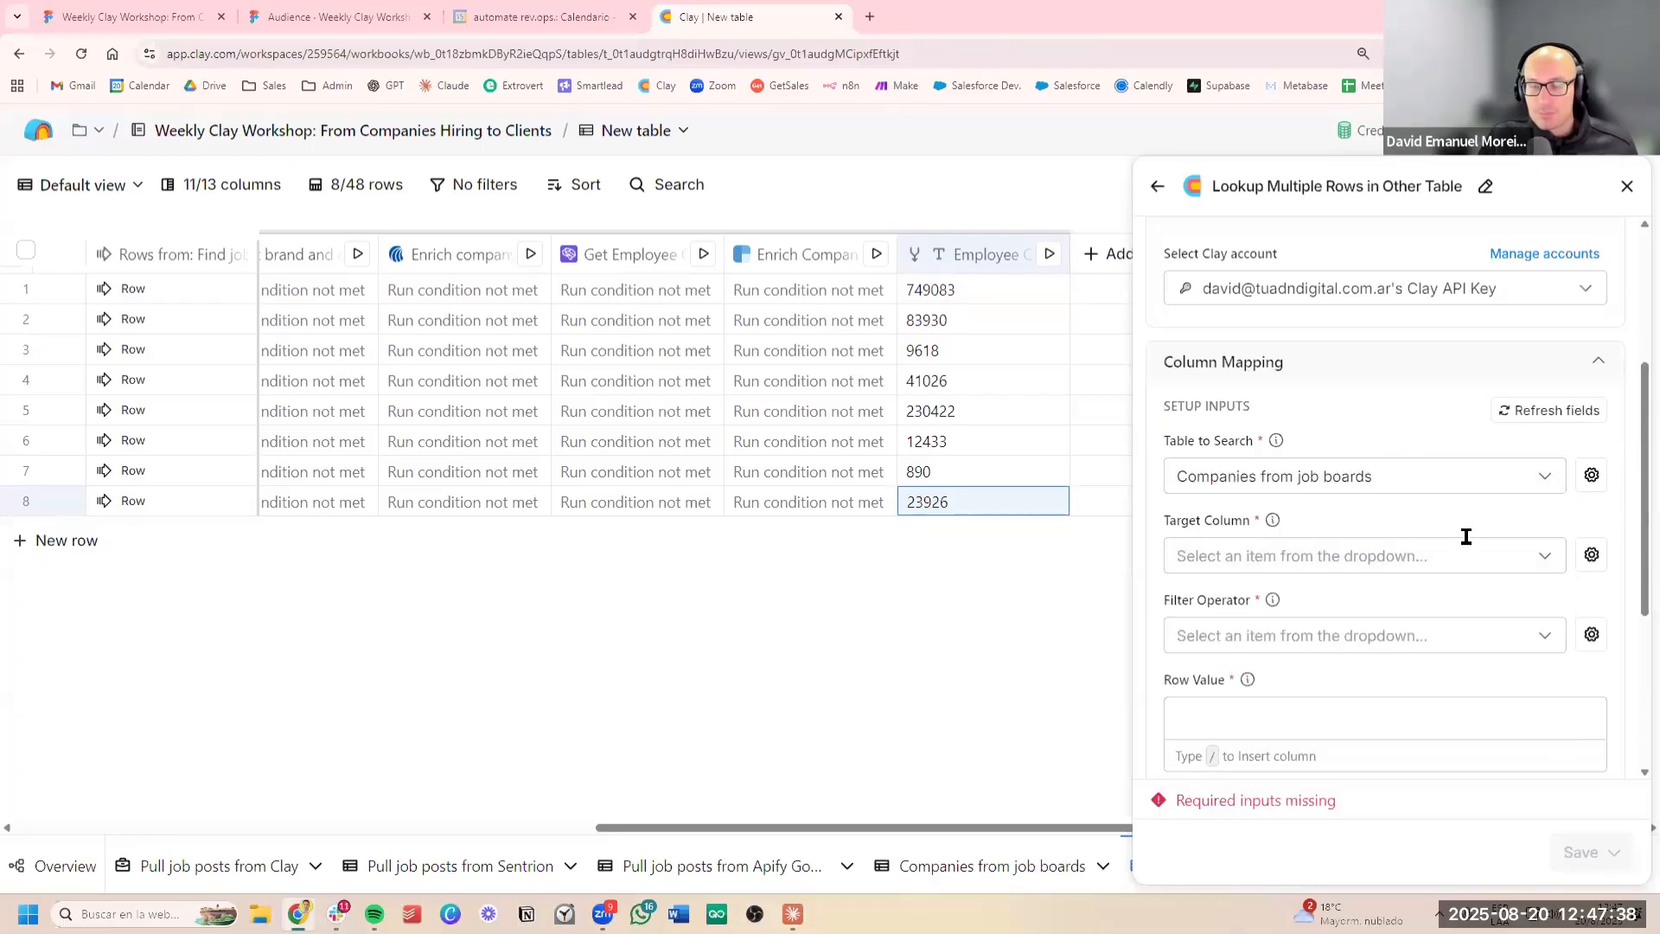
click(1452, 551)
scroll(1474, 467, down, 1)
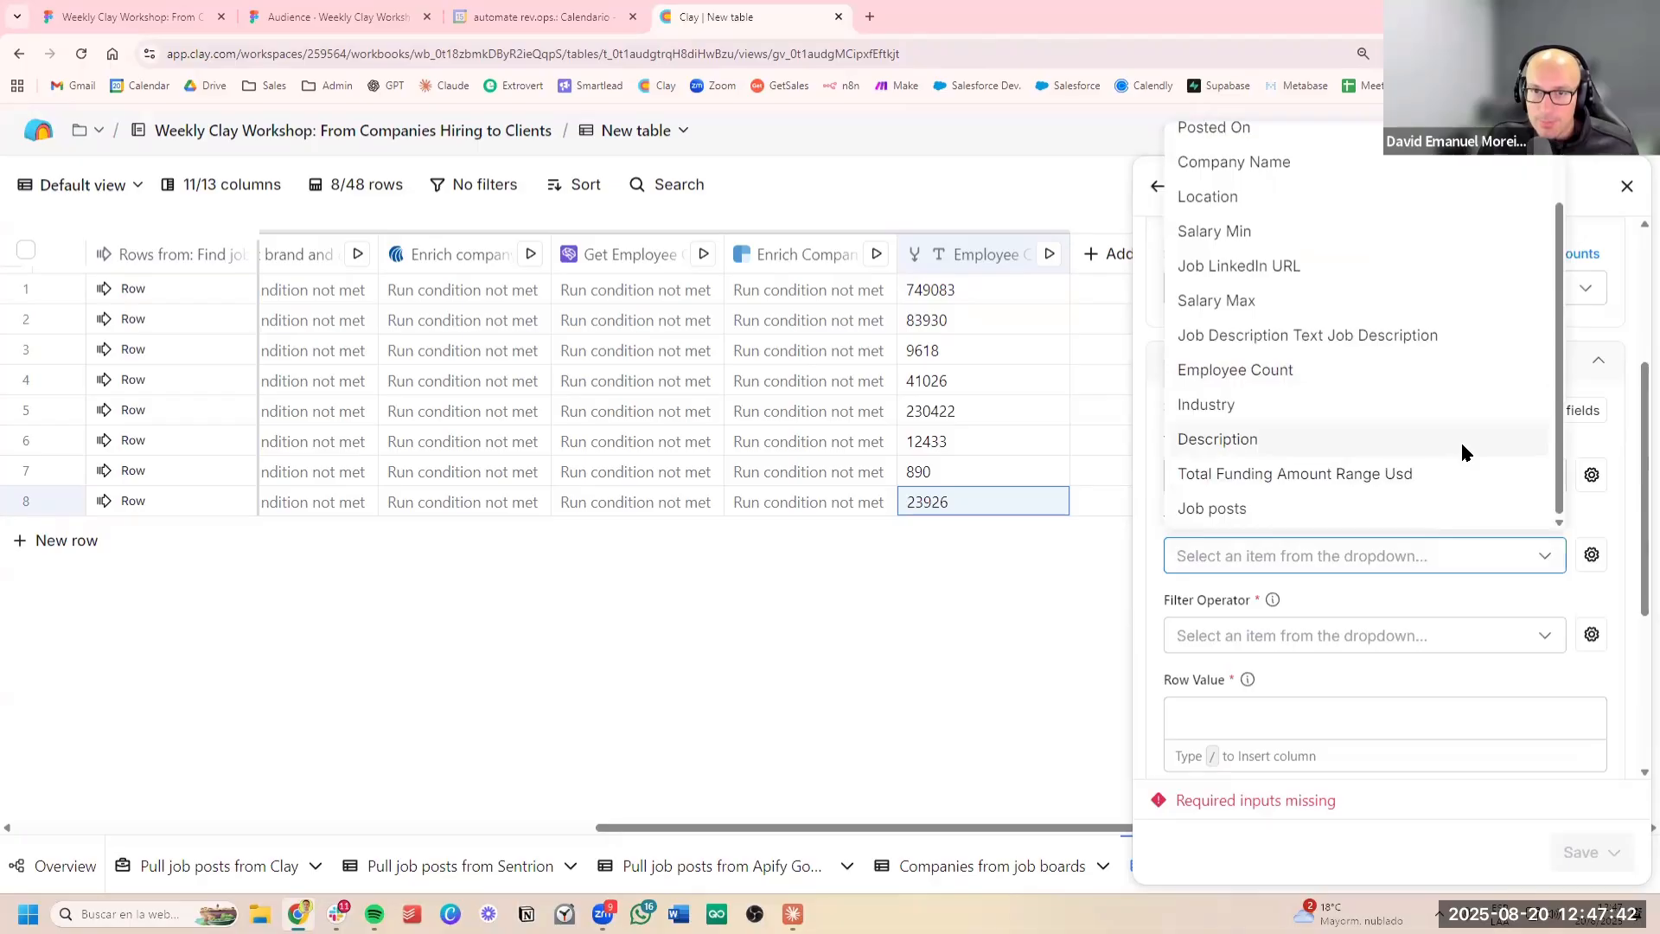
scroll(1460, 439, up, 2)
click(1352, 474)
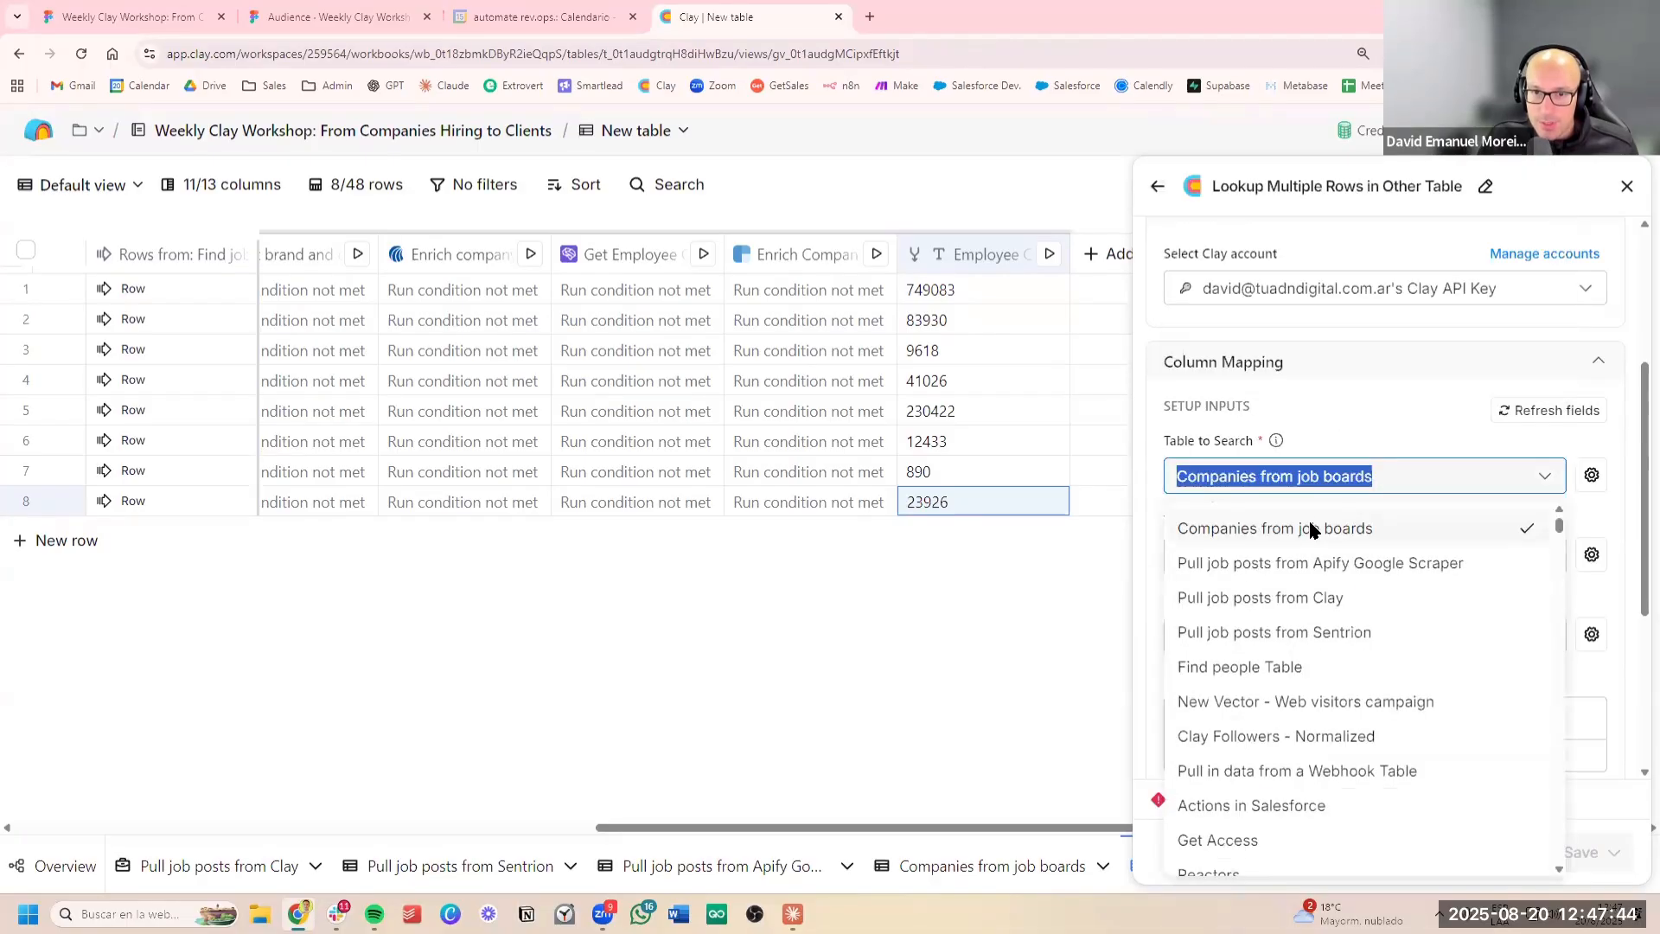
scroll(1354, 557, up, 1)
click(1356, 558)
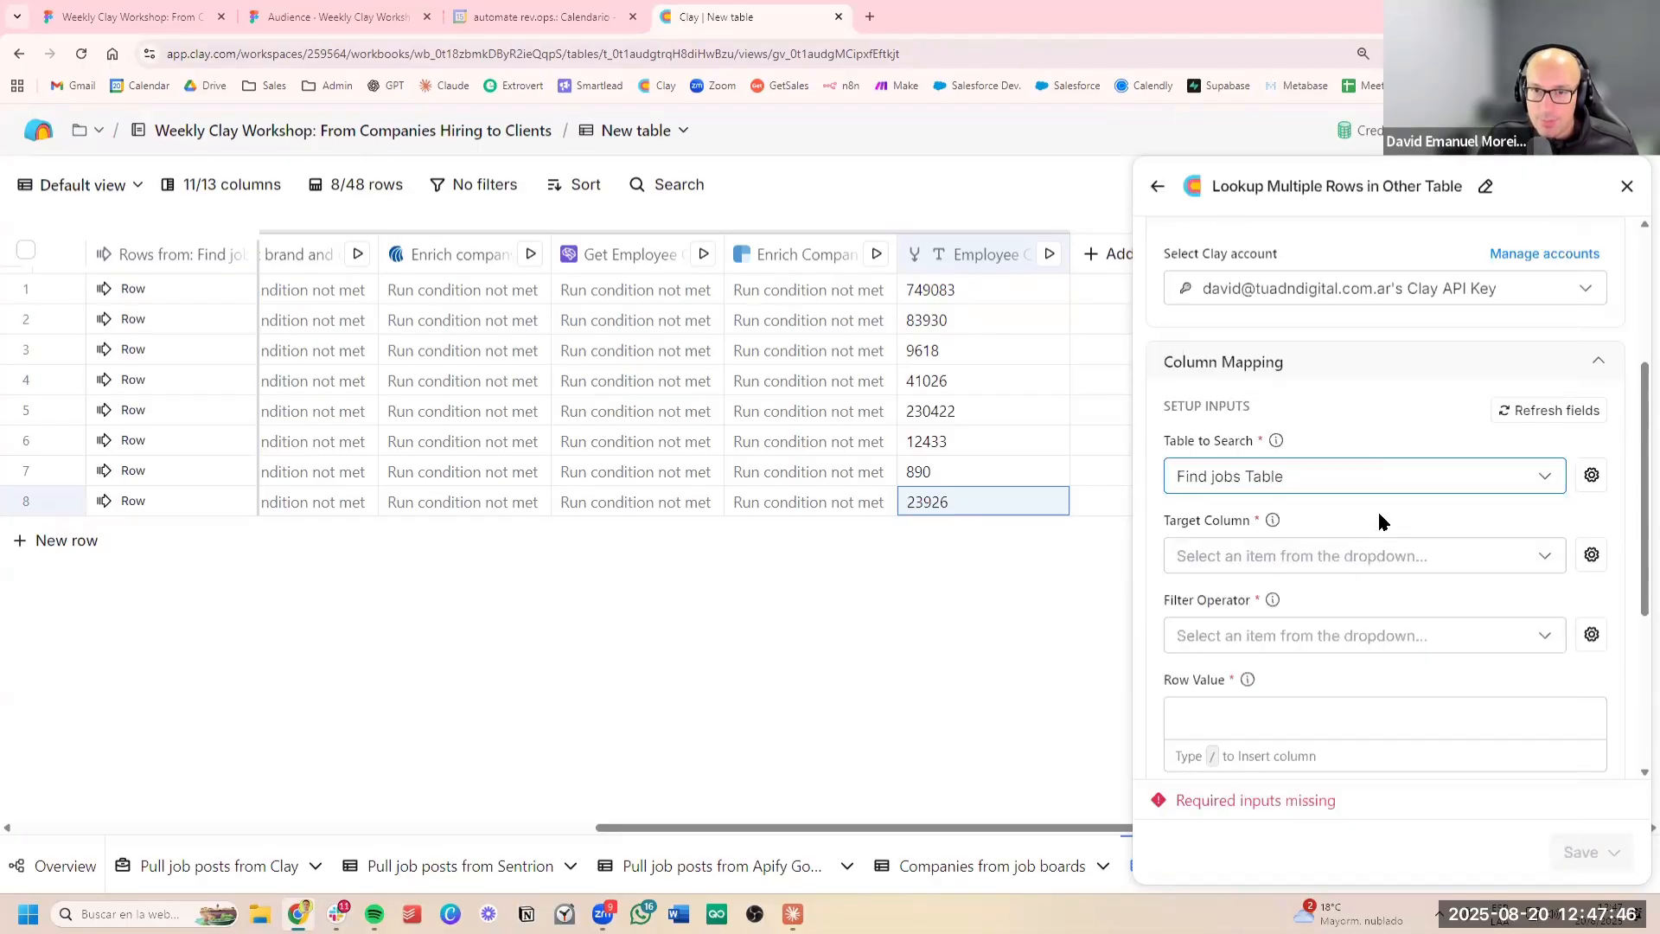
Set the lookup's target column to Company Domain and its filter operator to Equals
click(1393, 558)
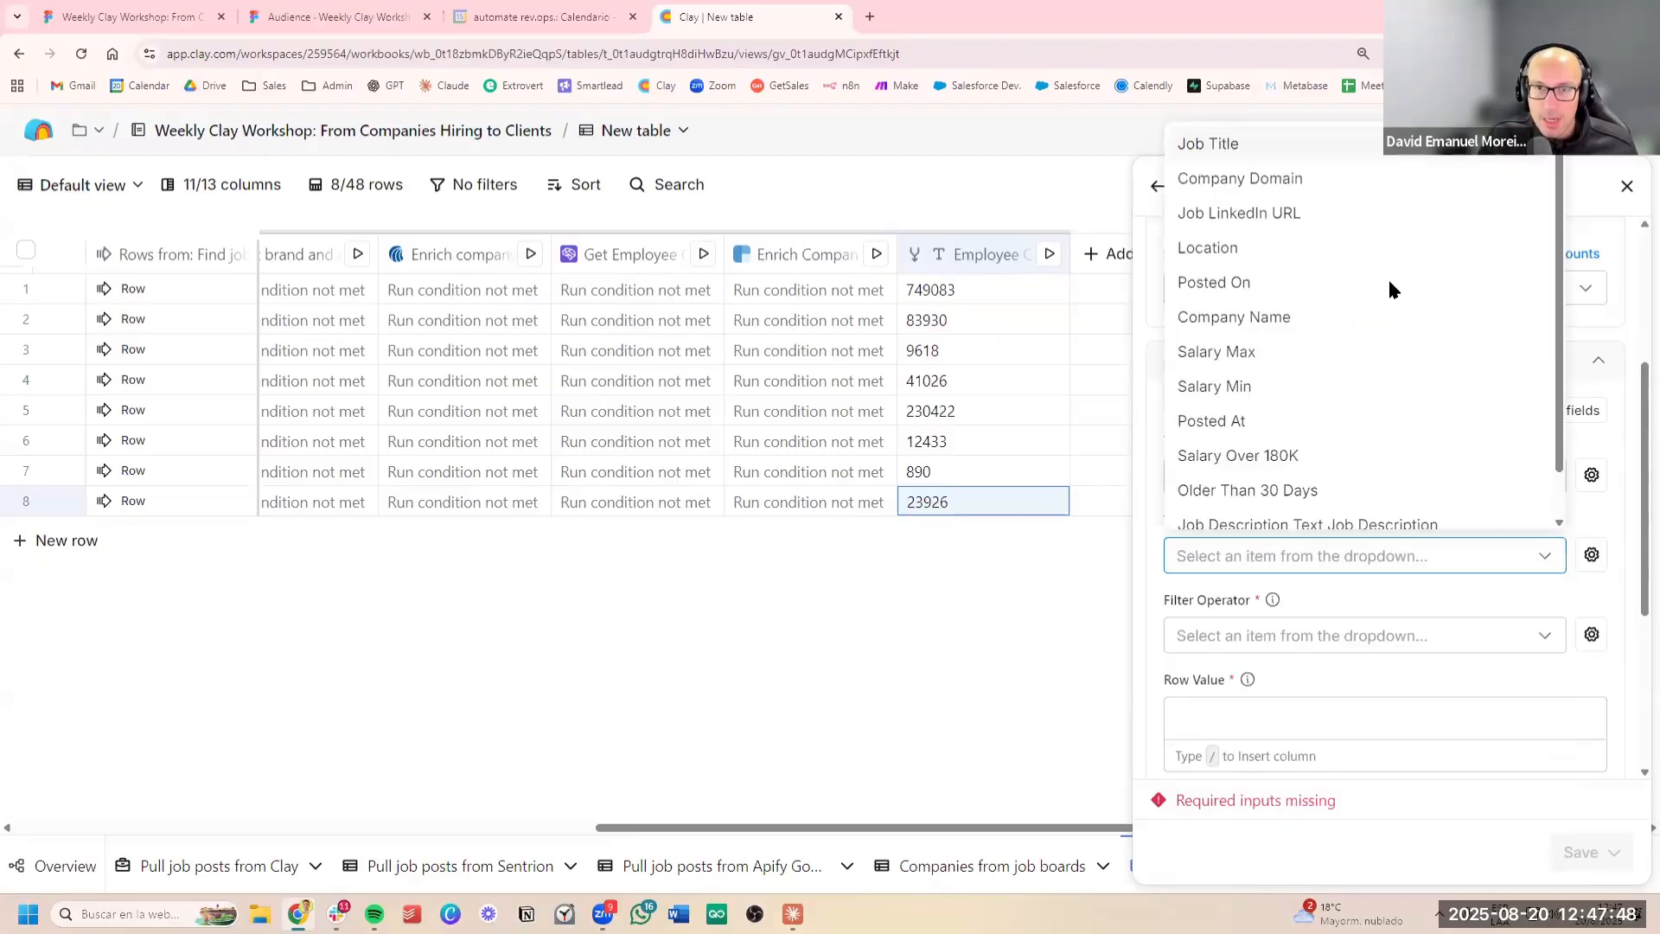
scroll(1391, 277, down, 1)
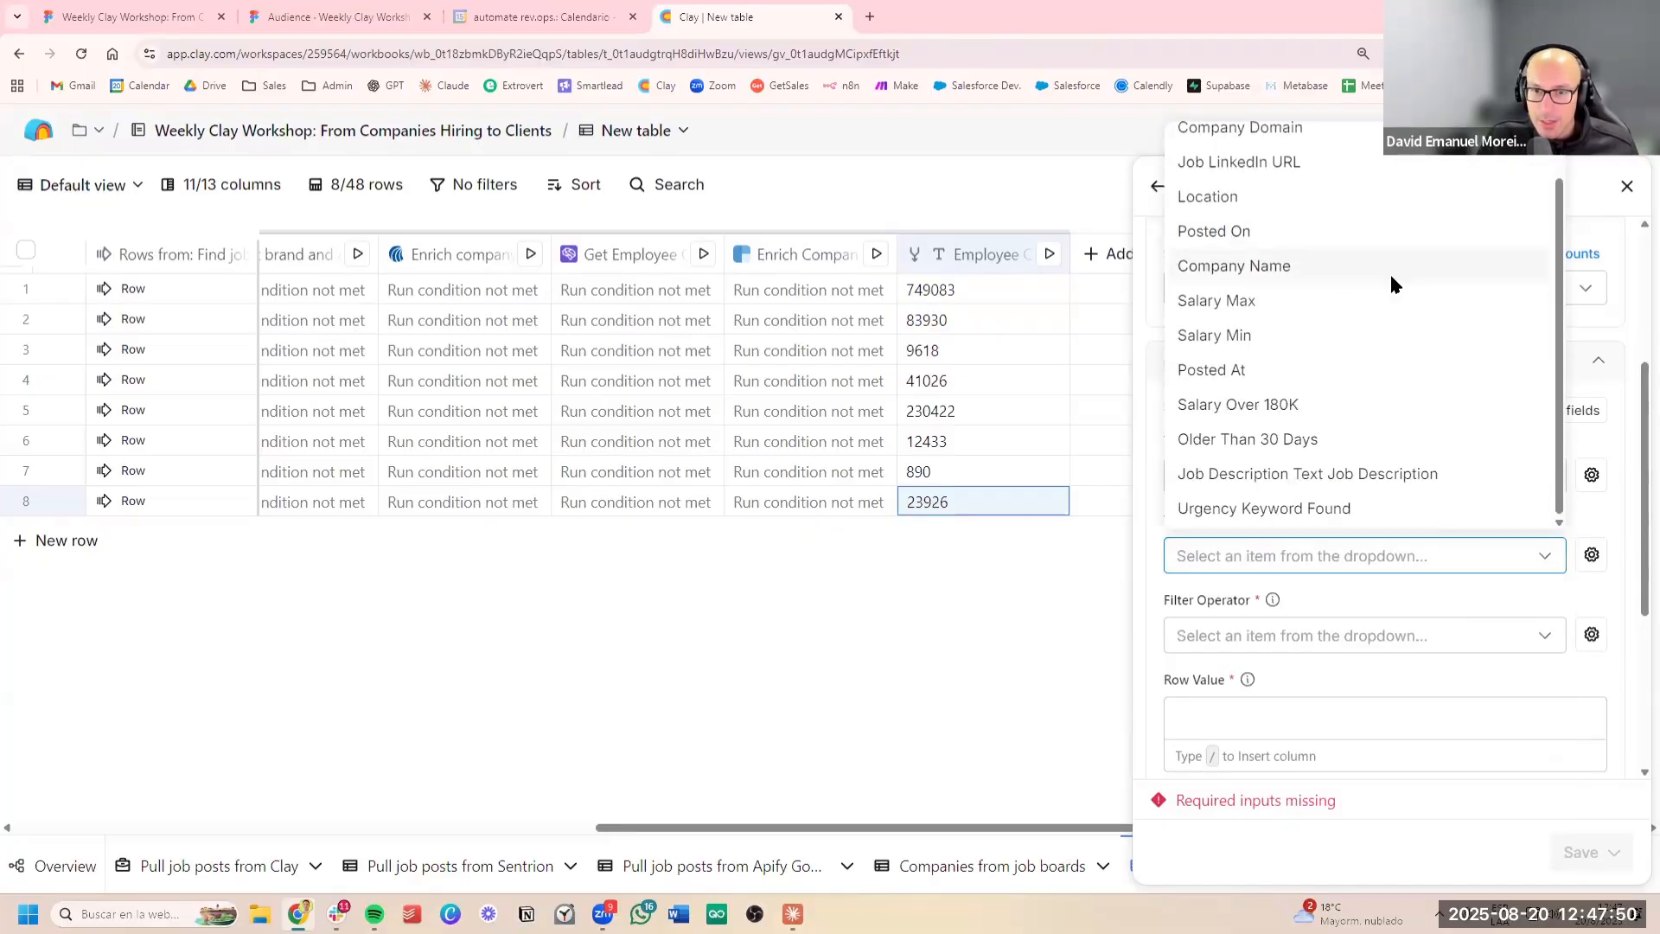
scroll(1383, 277, up, 1)
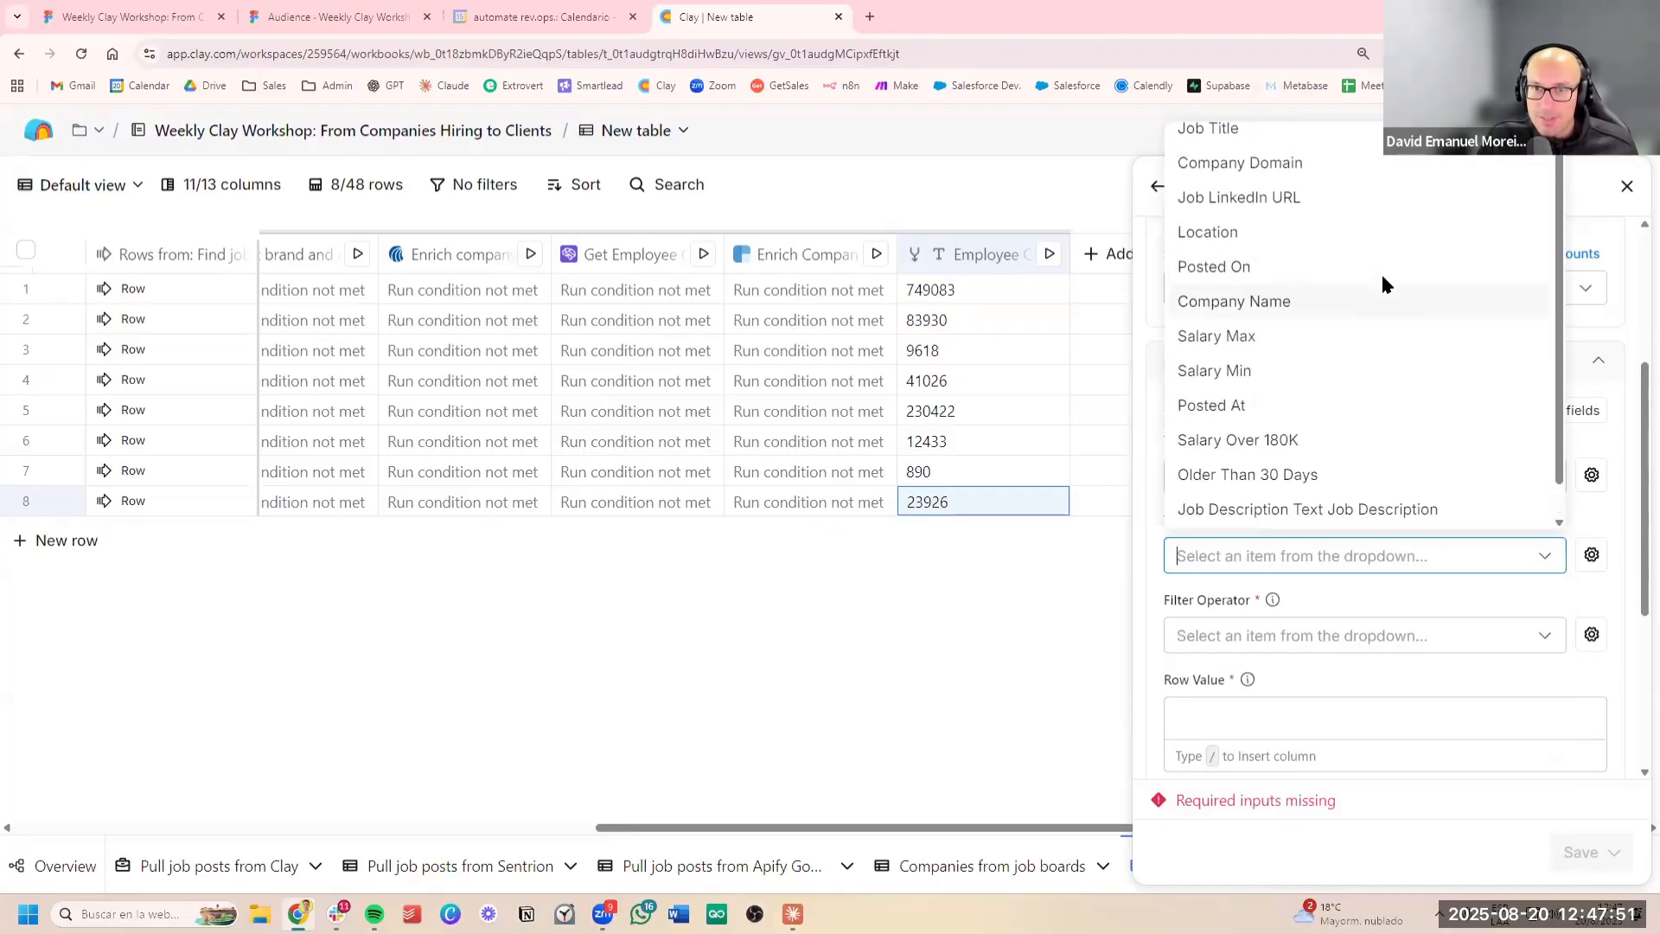
click(1336, 171)
click(1312, 638)
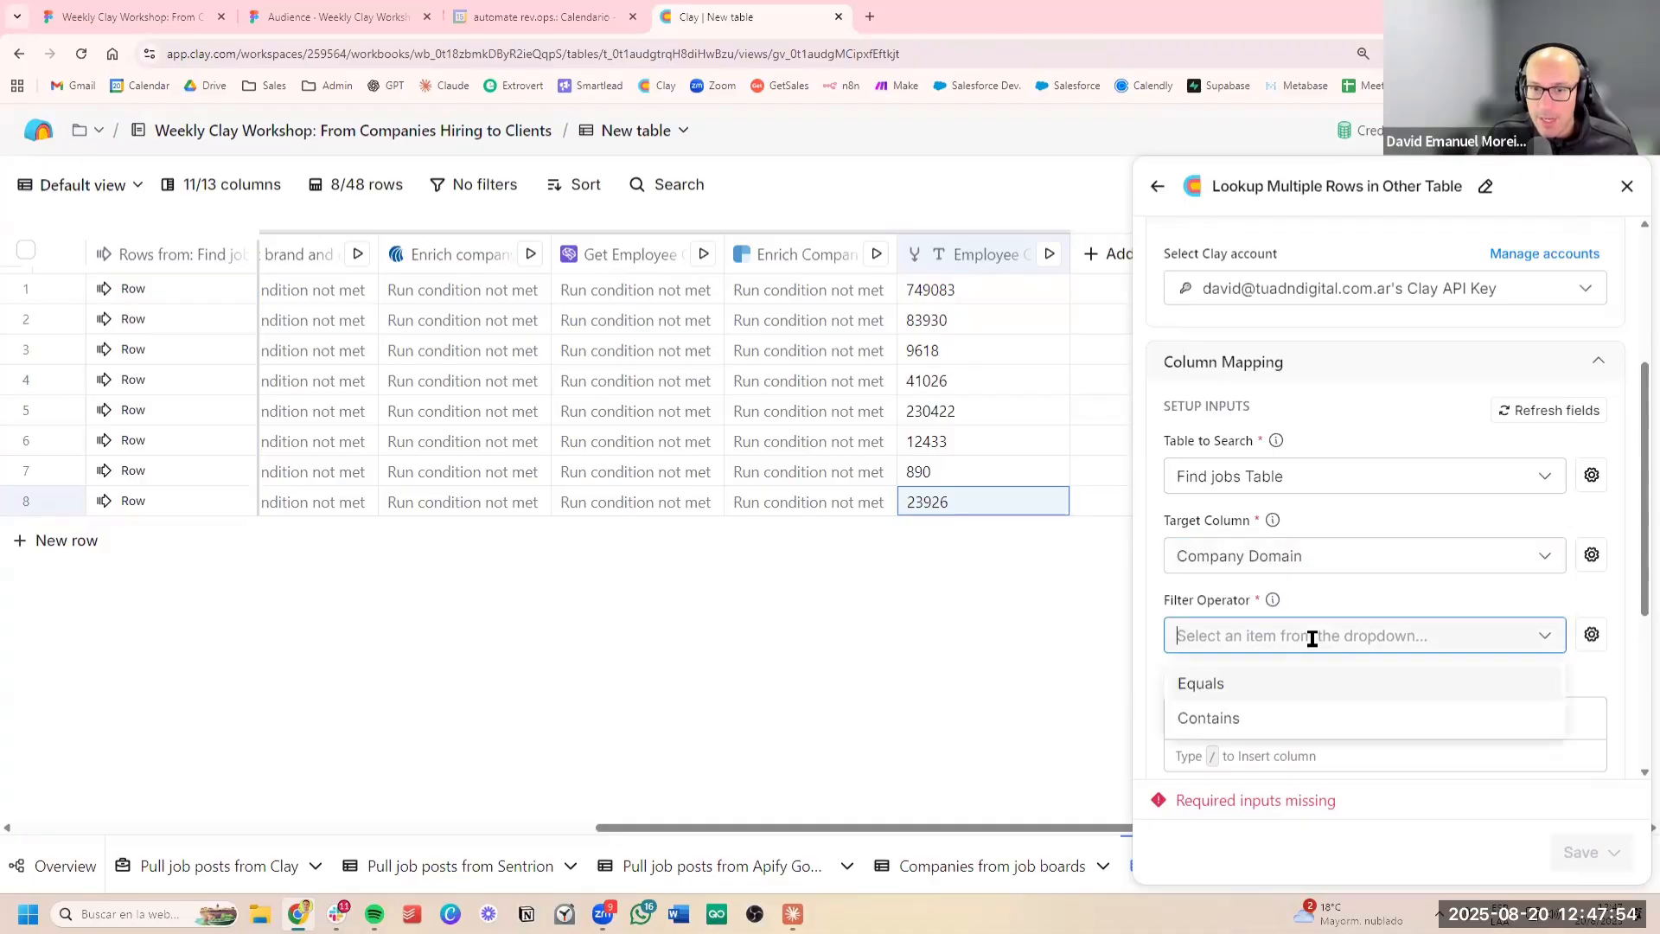
click(1277, 689)
Use the Company Domain column as the lookup's row value, then save and run it on the 8 rows in this view
click(1284, 715)
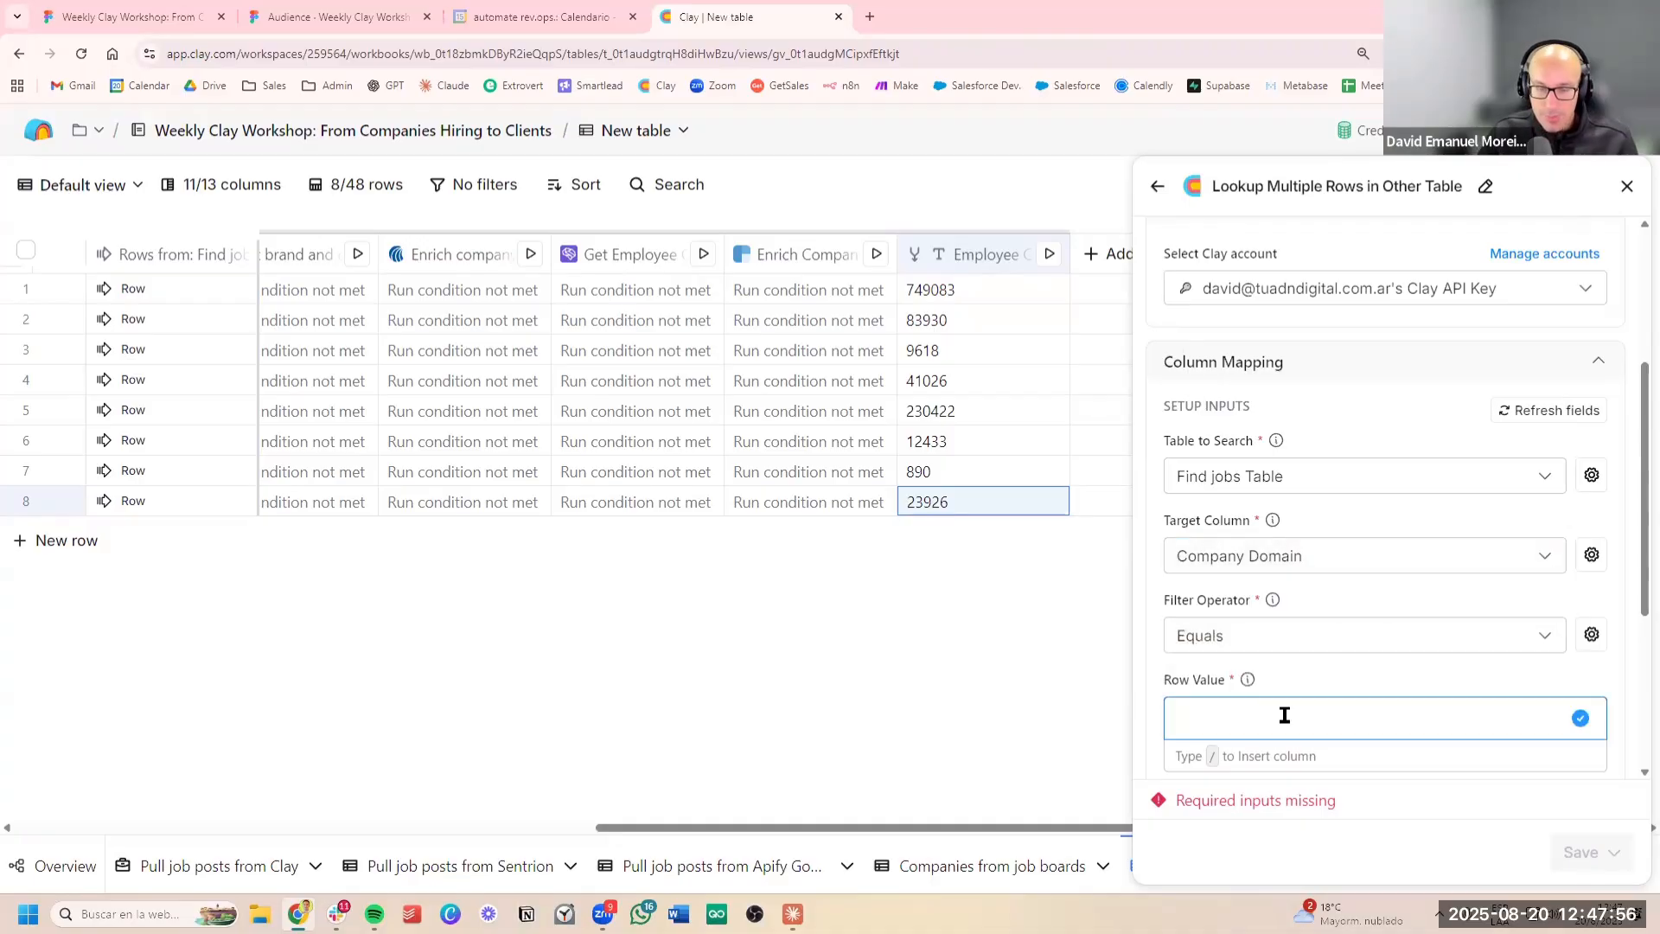
text(/)
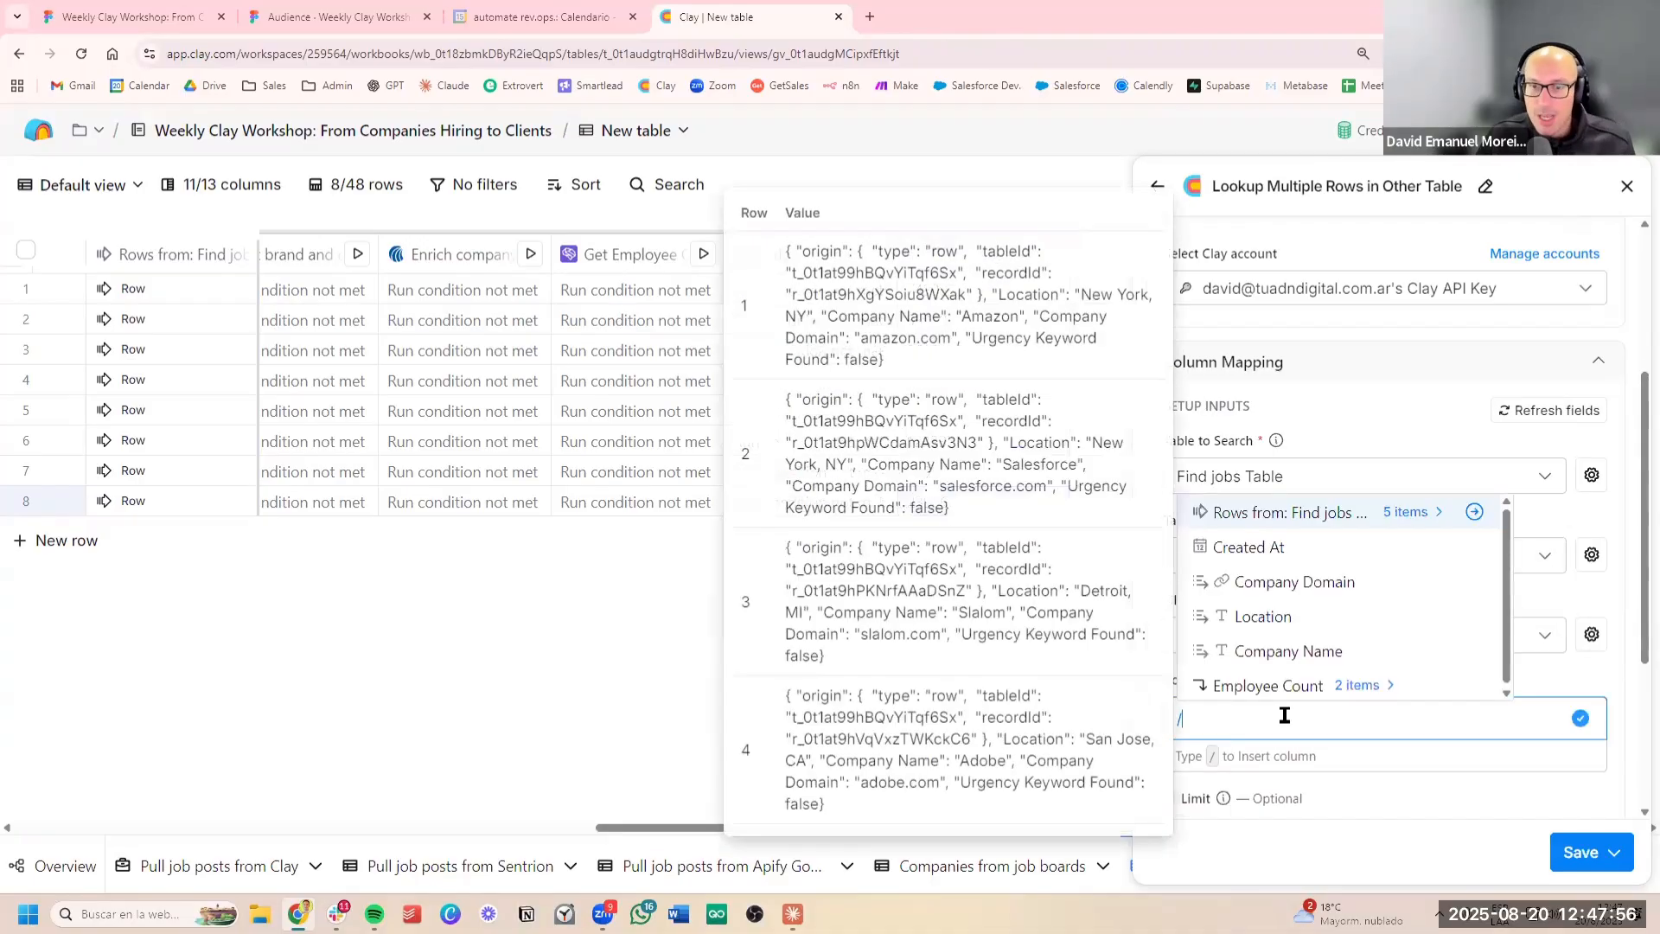
click(1390, 584)
scroll(1449, 661, down, 3)
click(1580, 852)
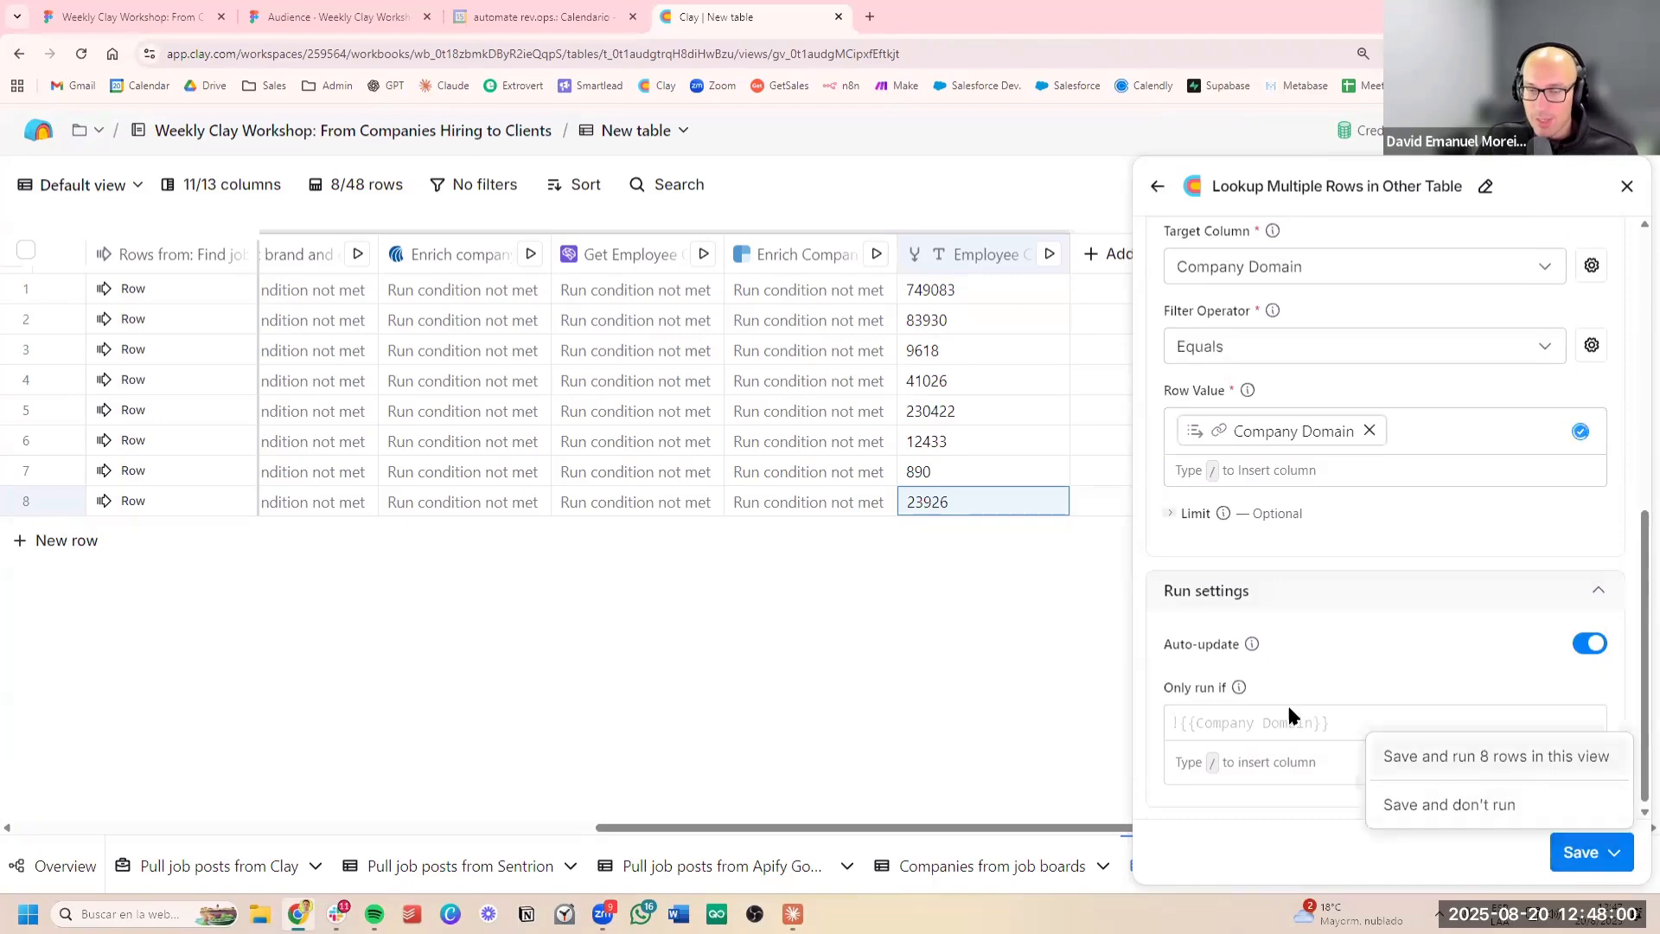
click(1459, 756)
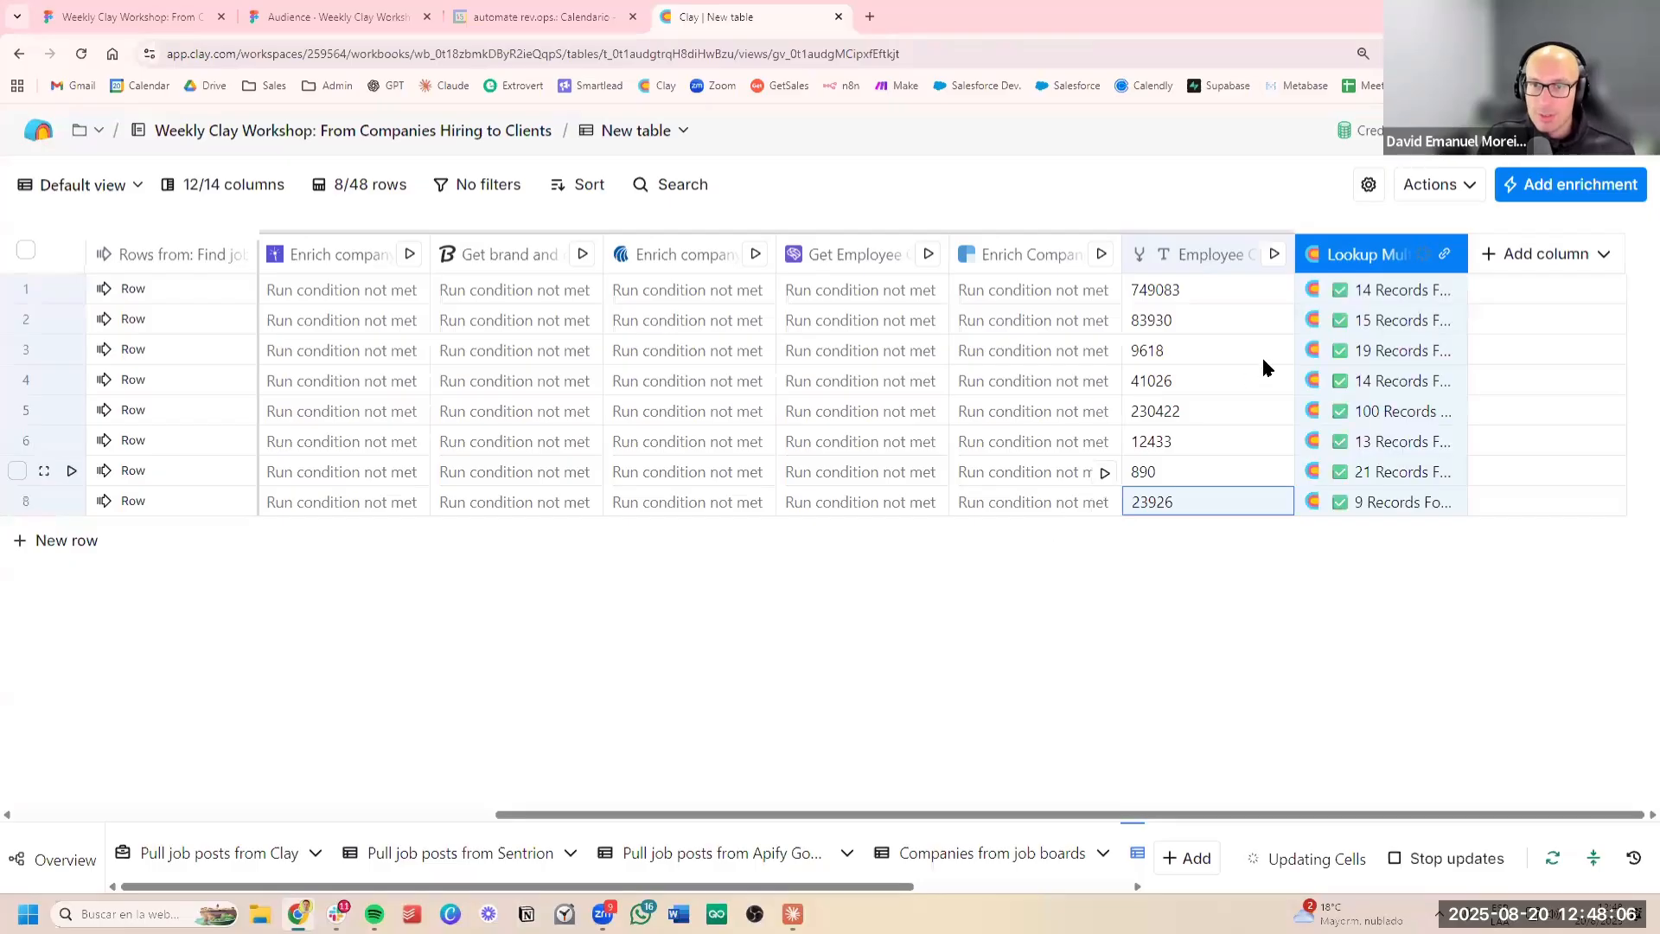
Add Number Of Results from the row 4 lookup result as a new column and close the cell details
click(1363, 374)
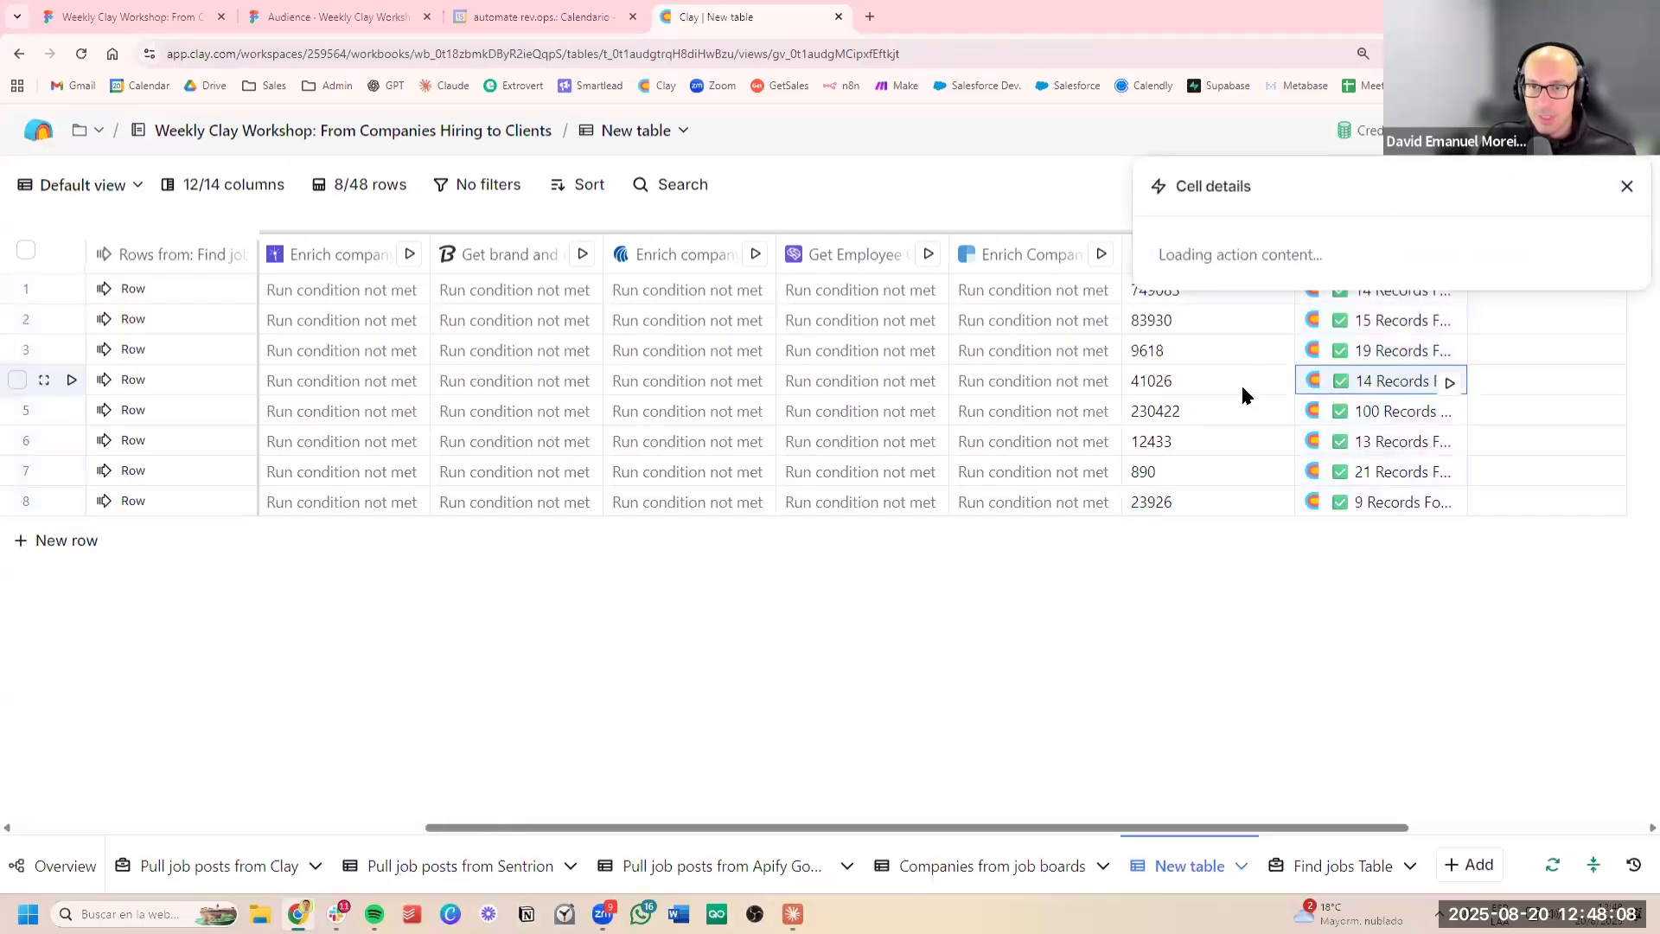
click(1560, 332)
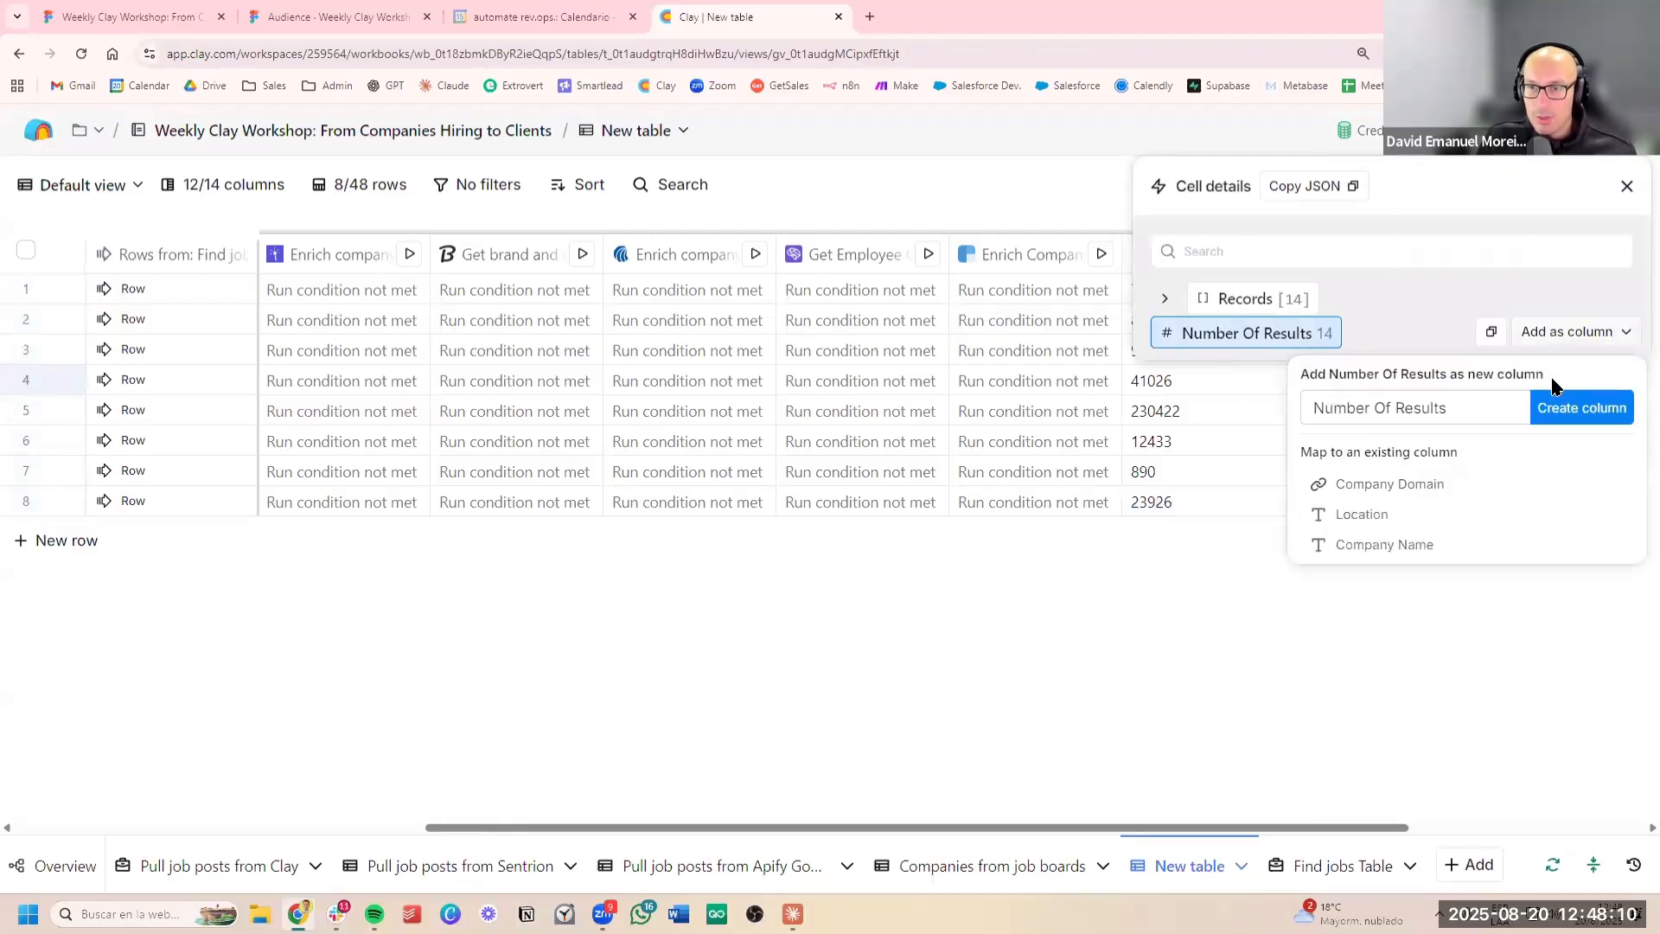
click(1568, 407)
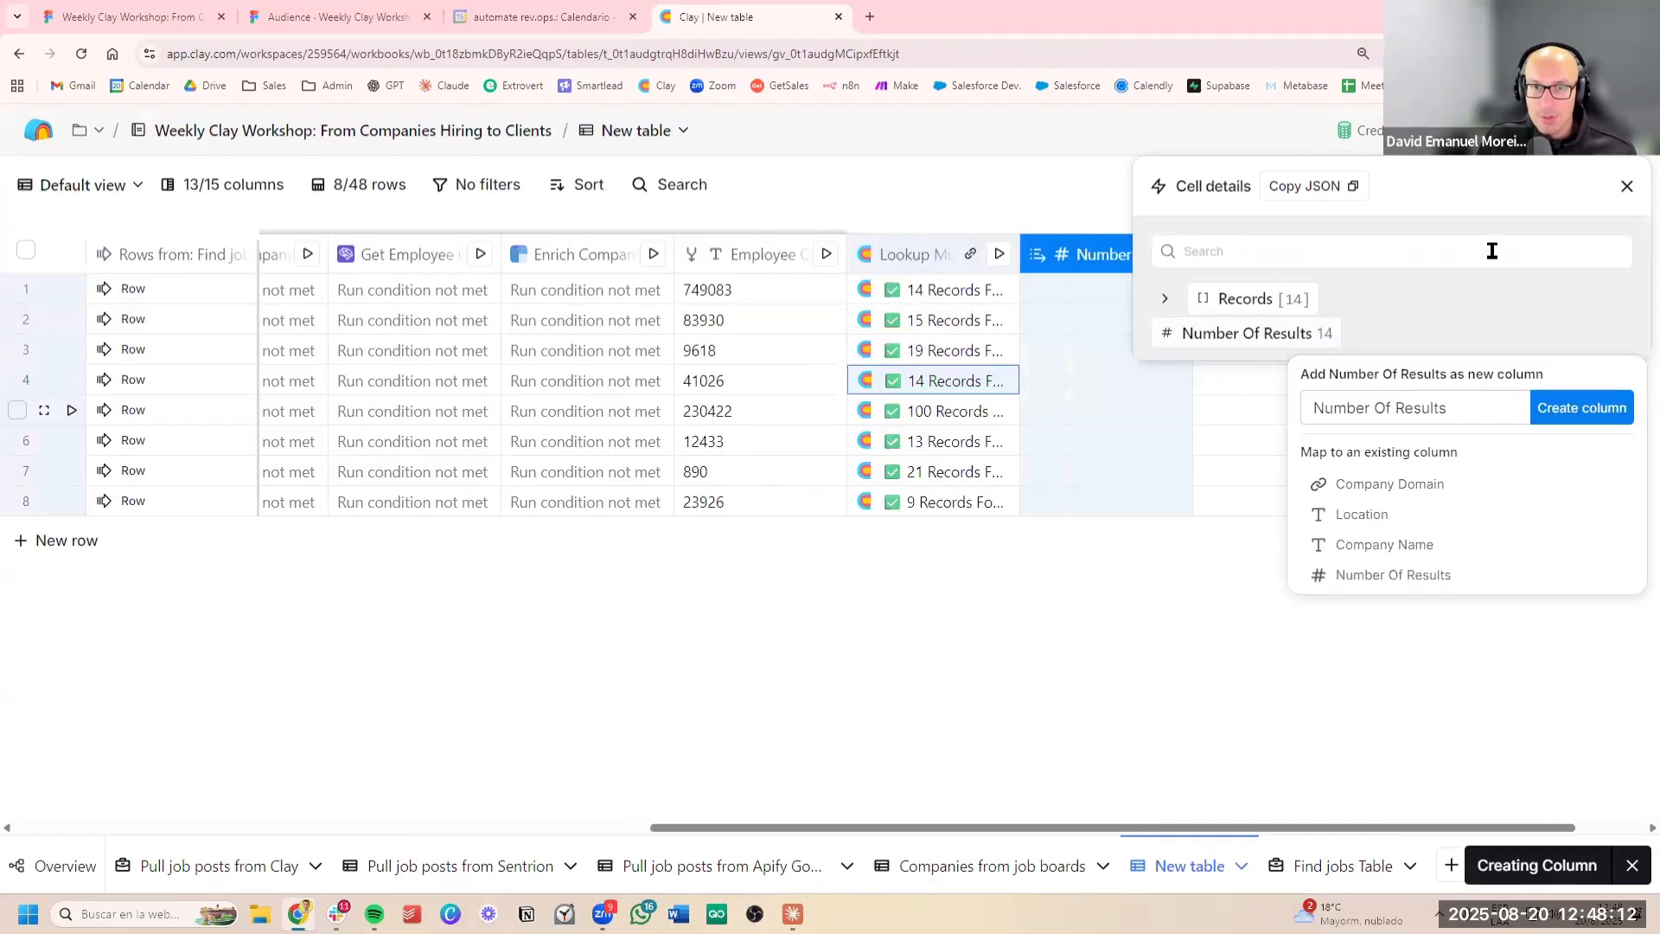
click(1628, 187)
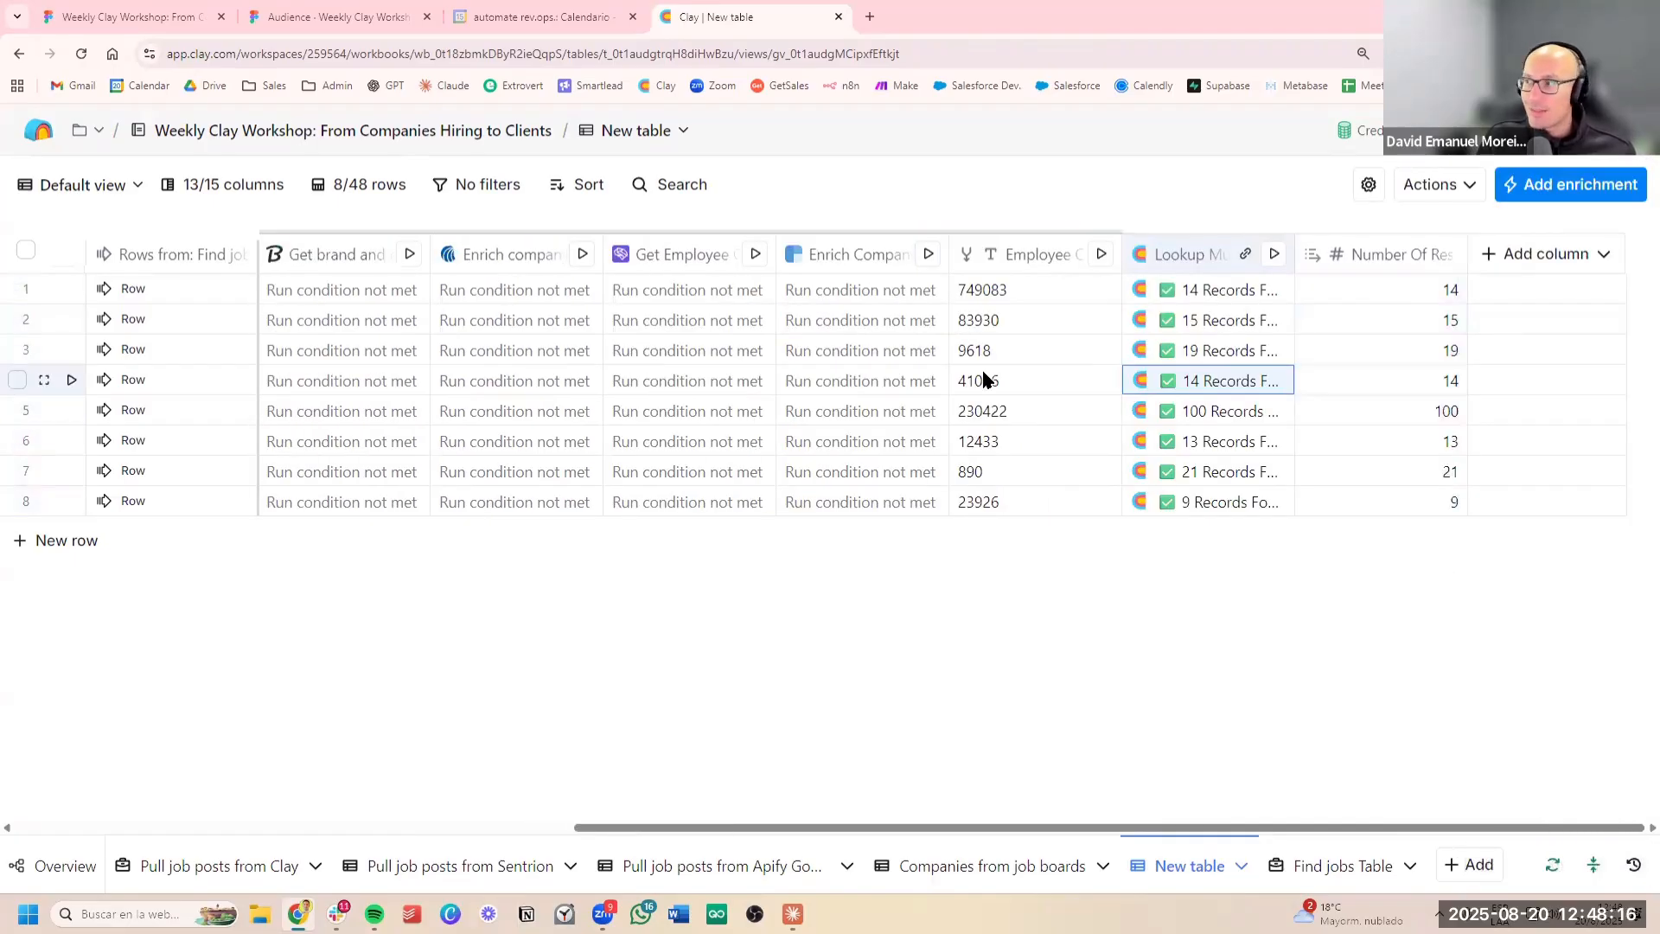
Review the Number Of Results values alongside Employee Count for the listed companies
drag(1366, 285, 1368, 506)
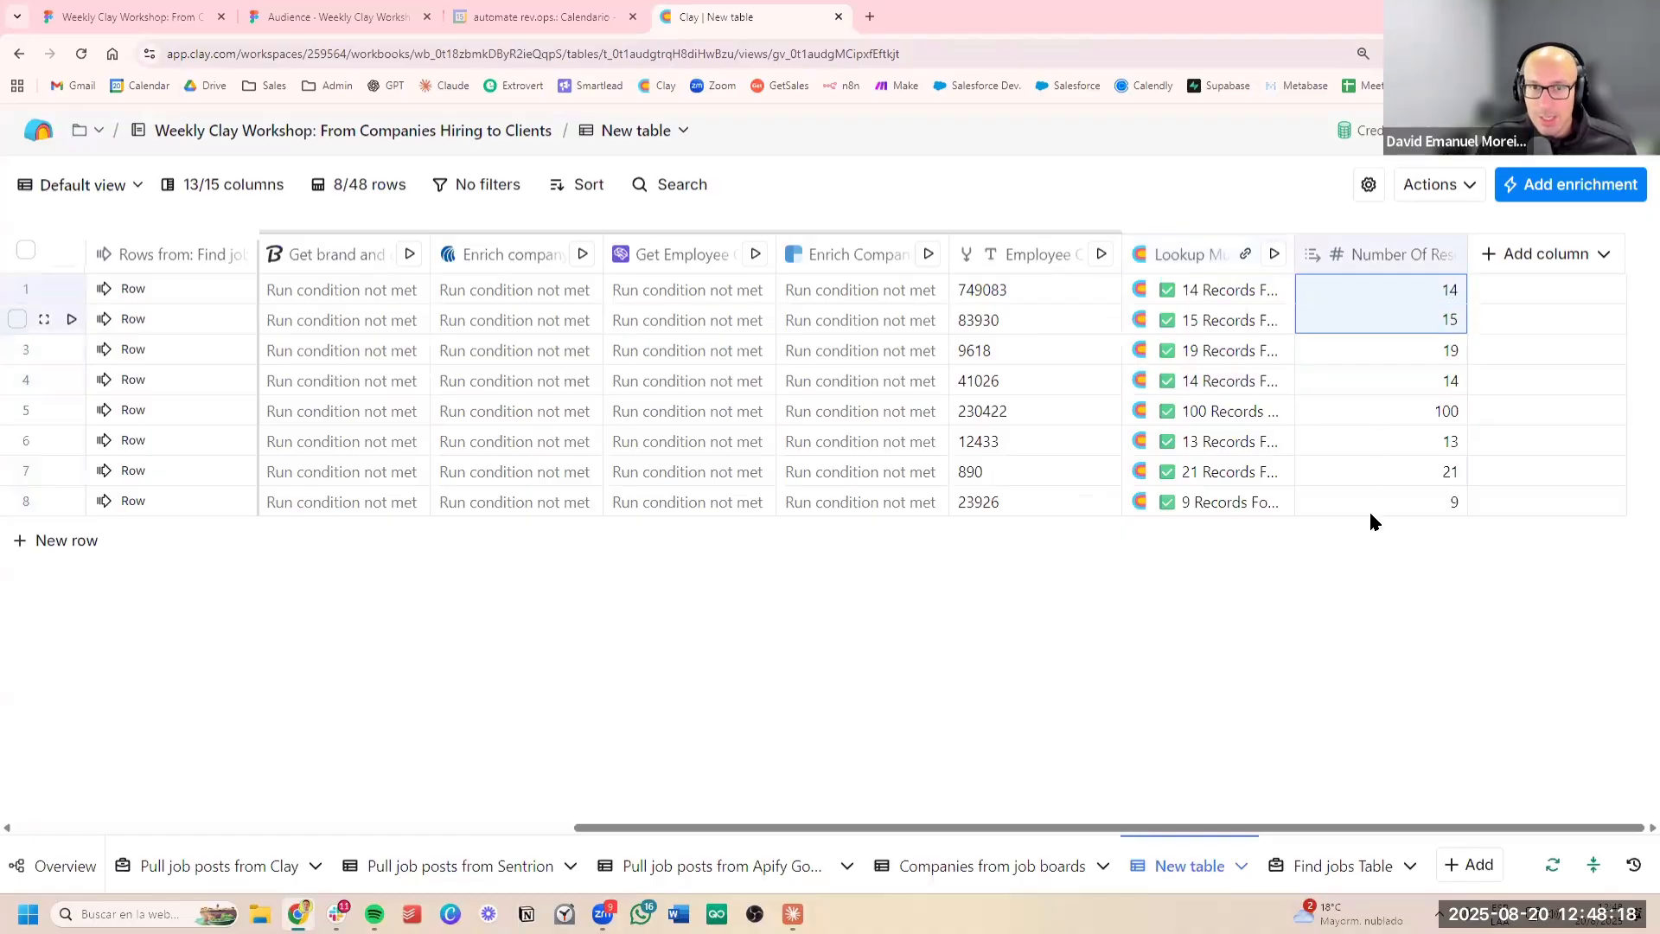
drag(1047, 292, 1020, 502)
drag(1425, 293, 1416, 474)
click(1425, 436)
drag(1391, 289, 1400, 500)
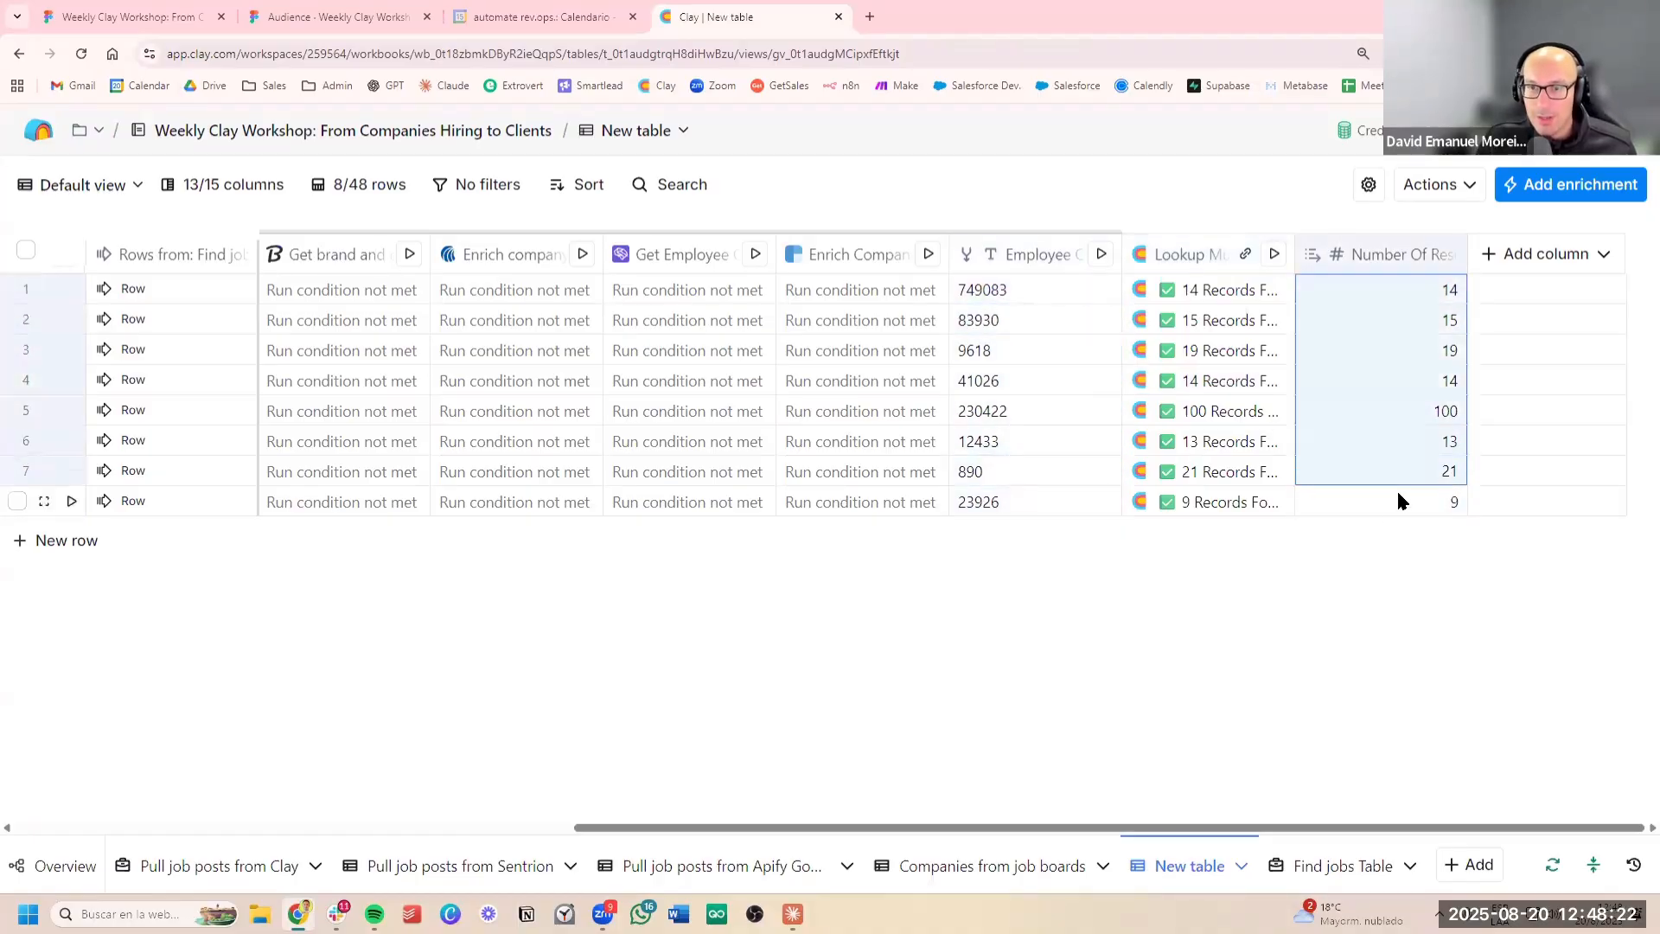
click(1400, 502)
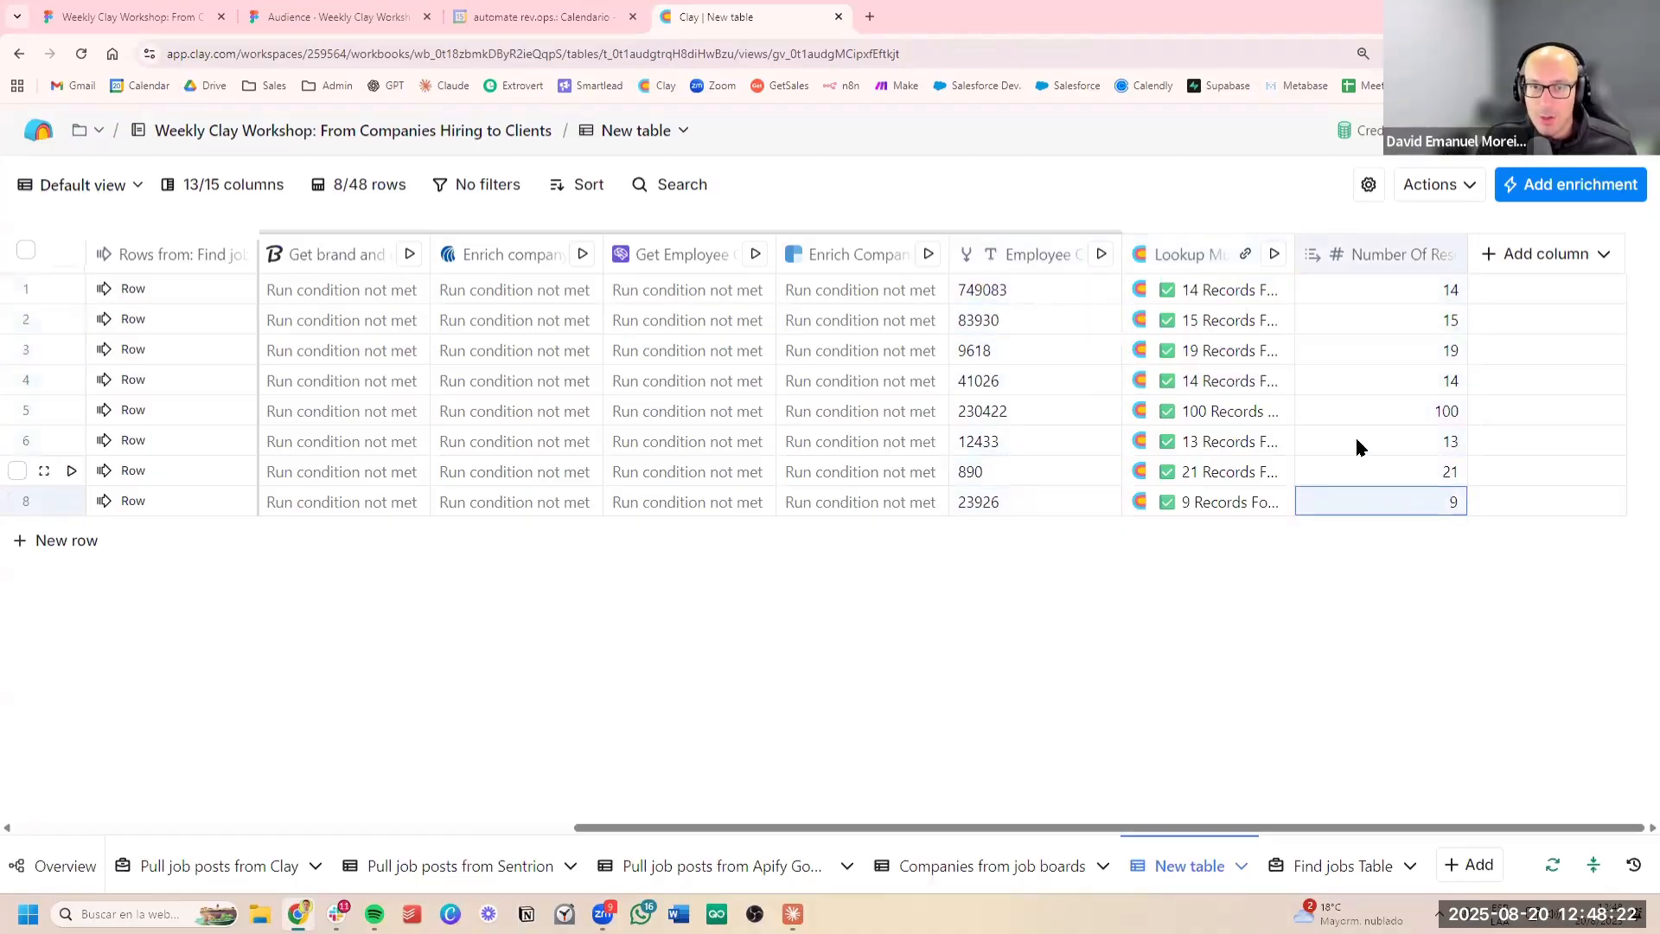
Rename the Number Of Results column to "Active posts"
click(1391, 272)
click(1394, 300)
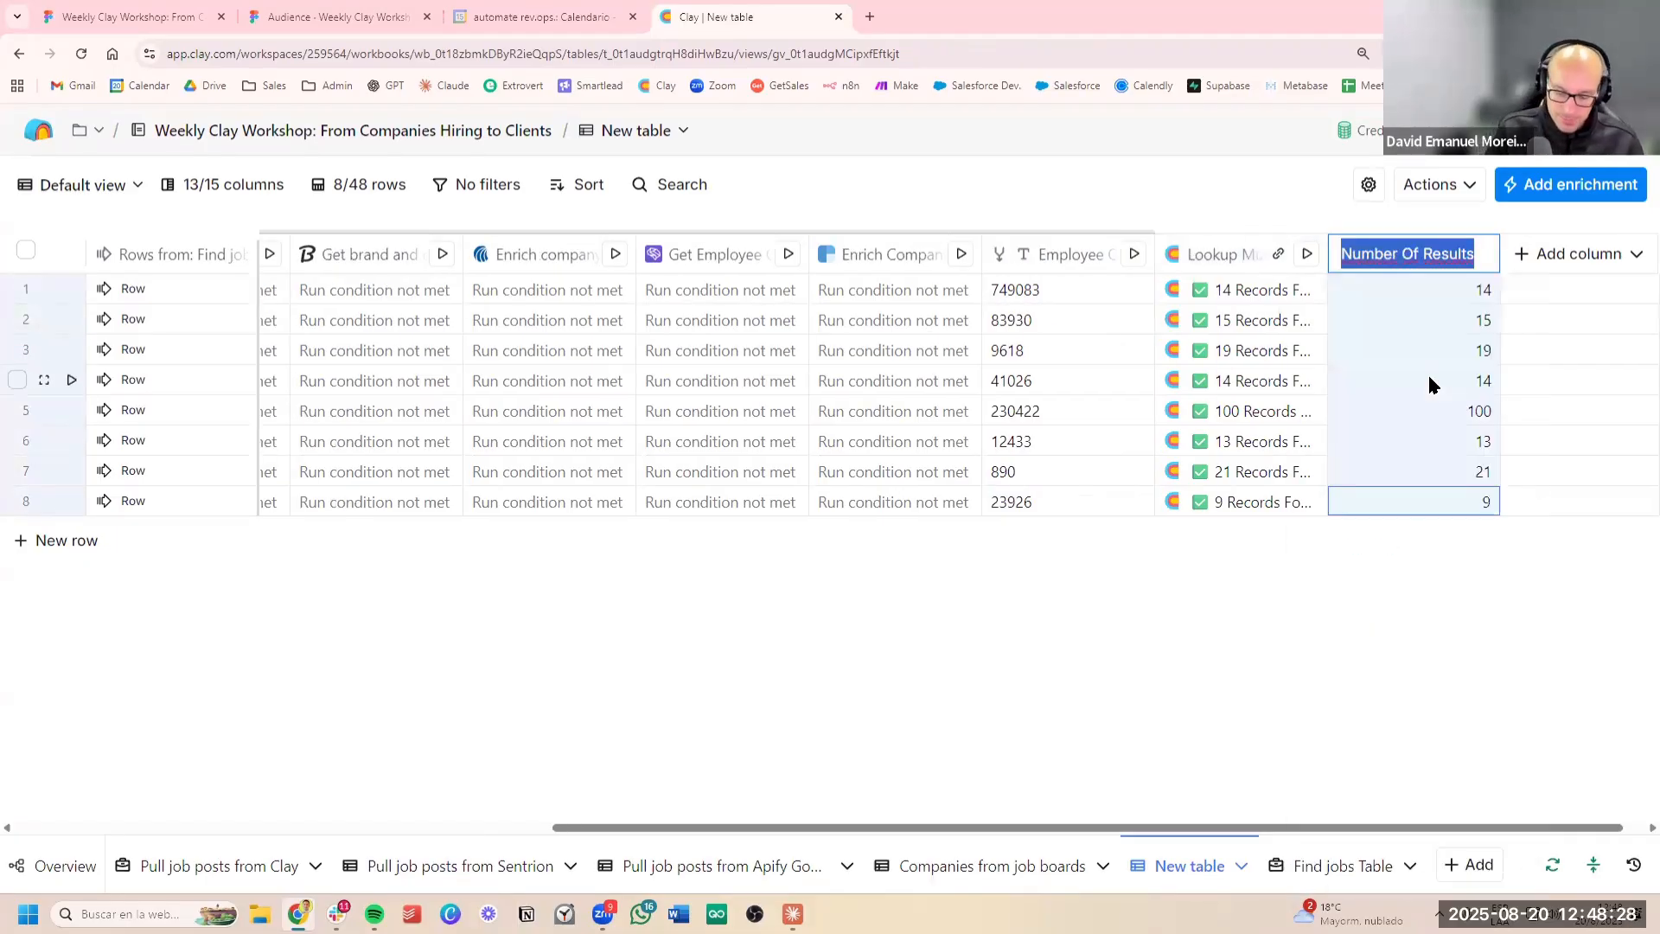
text(Acti)
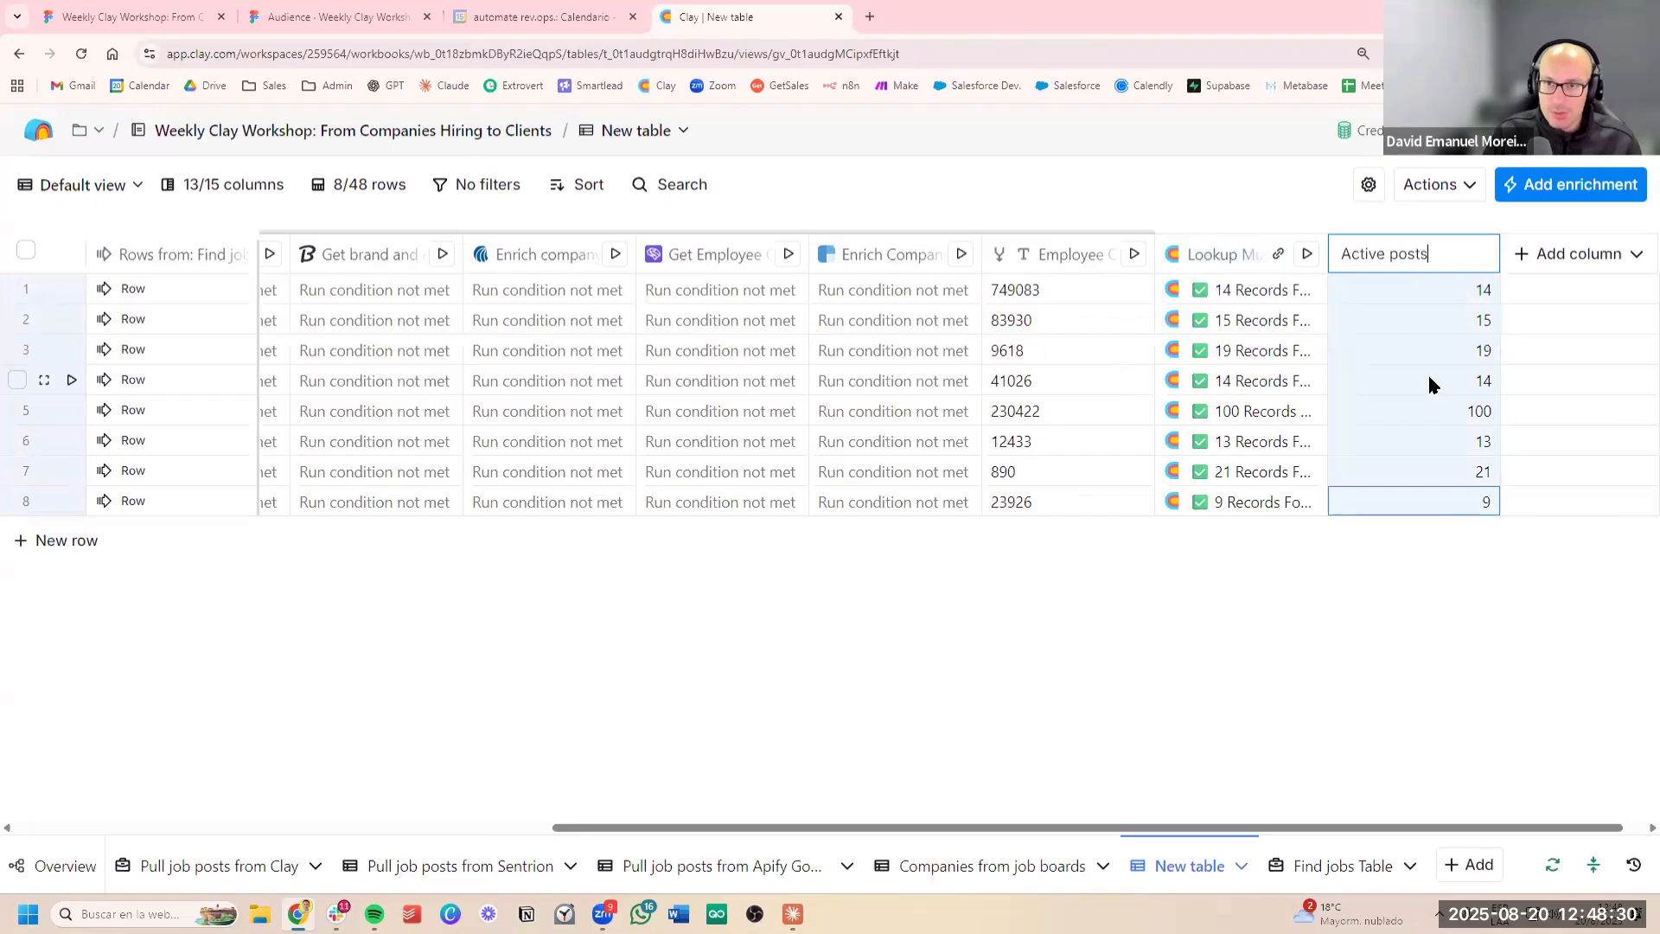
text(ve posts)
key(Return)
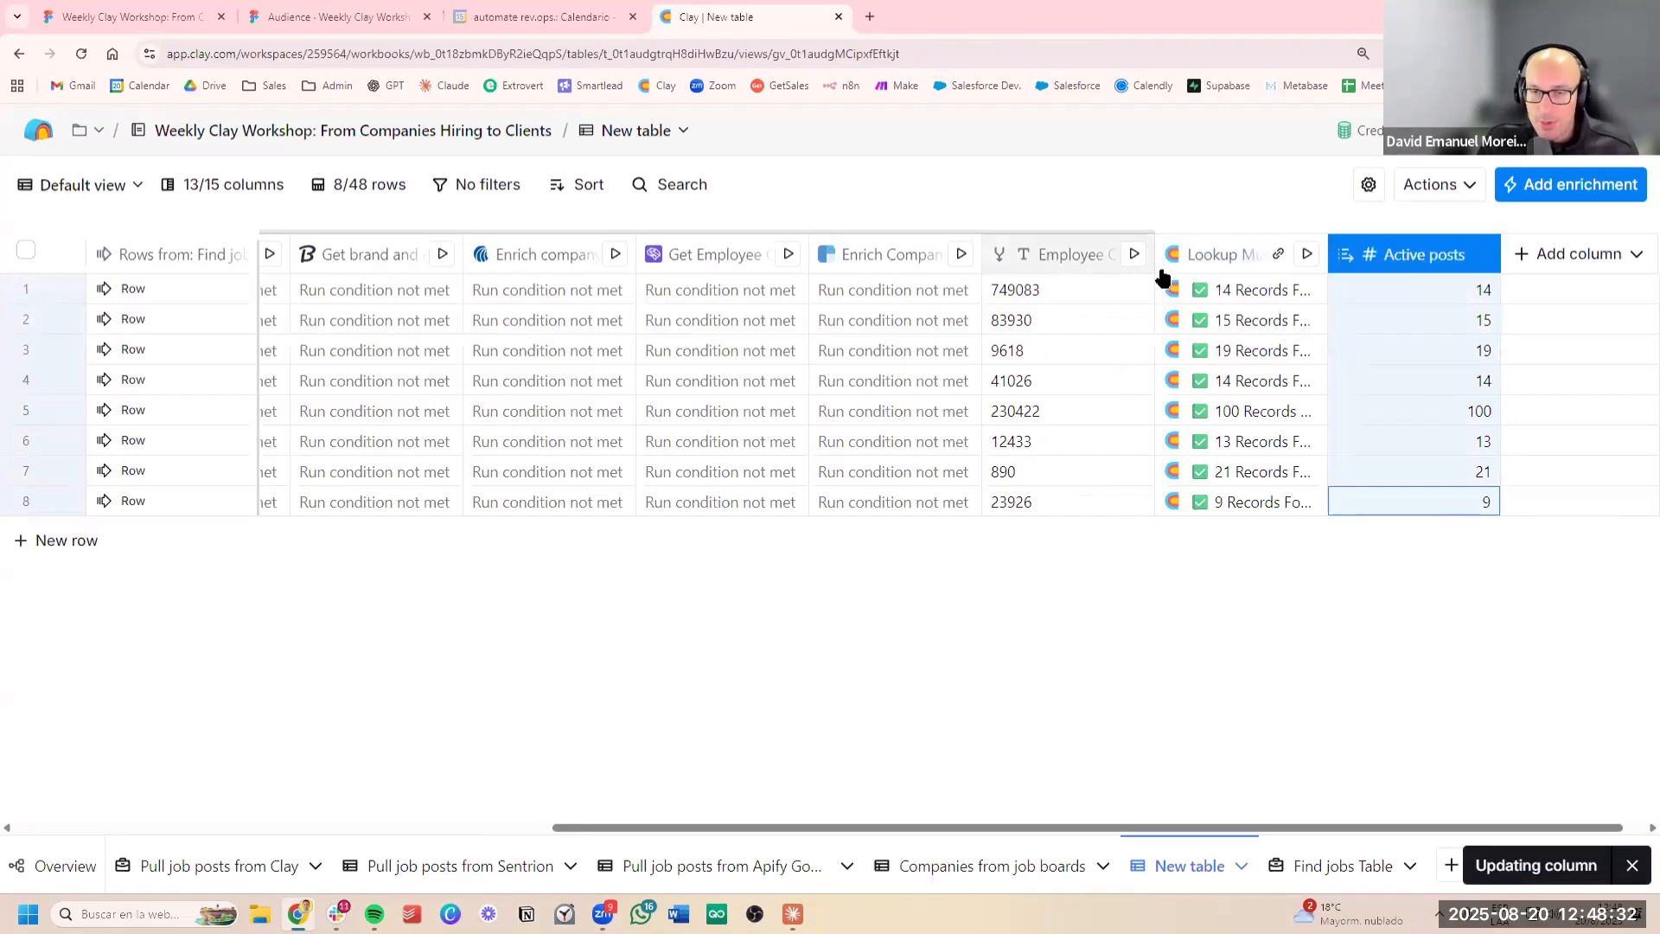
click(1069, 267)
click(1076, 303)
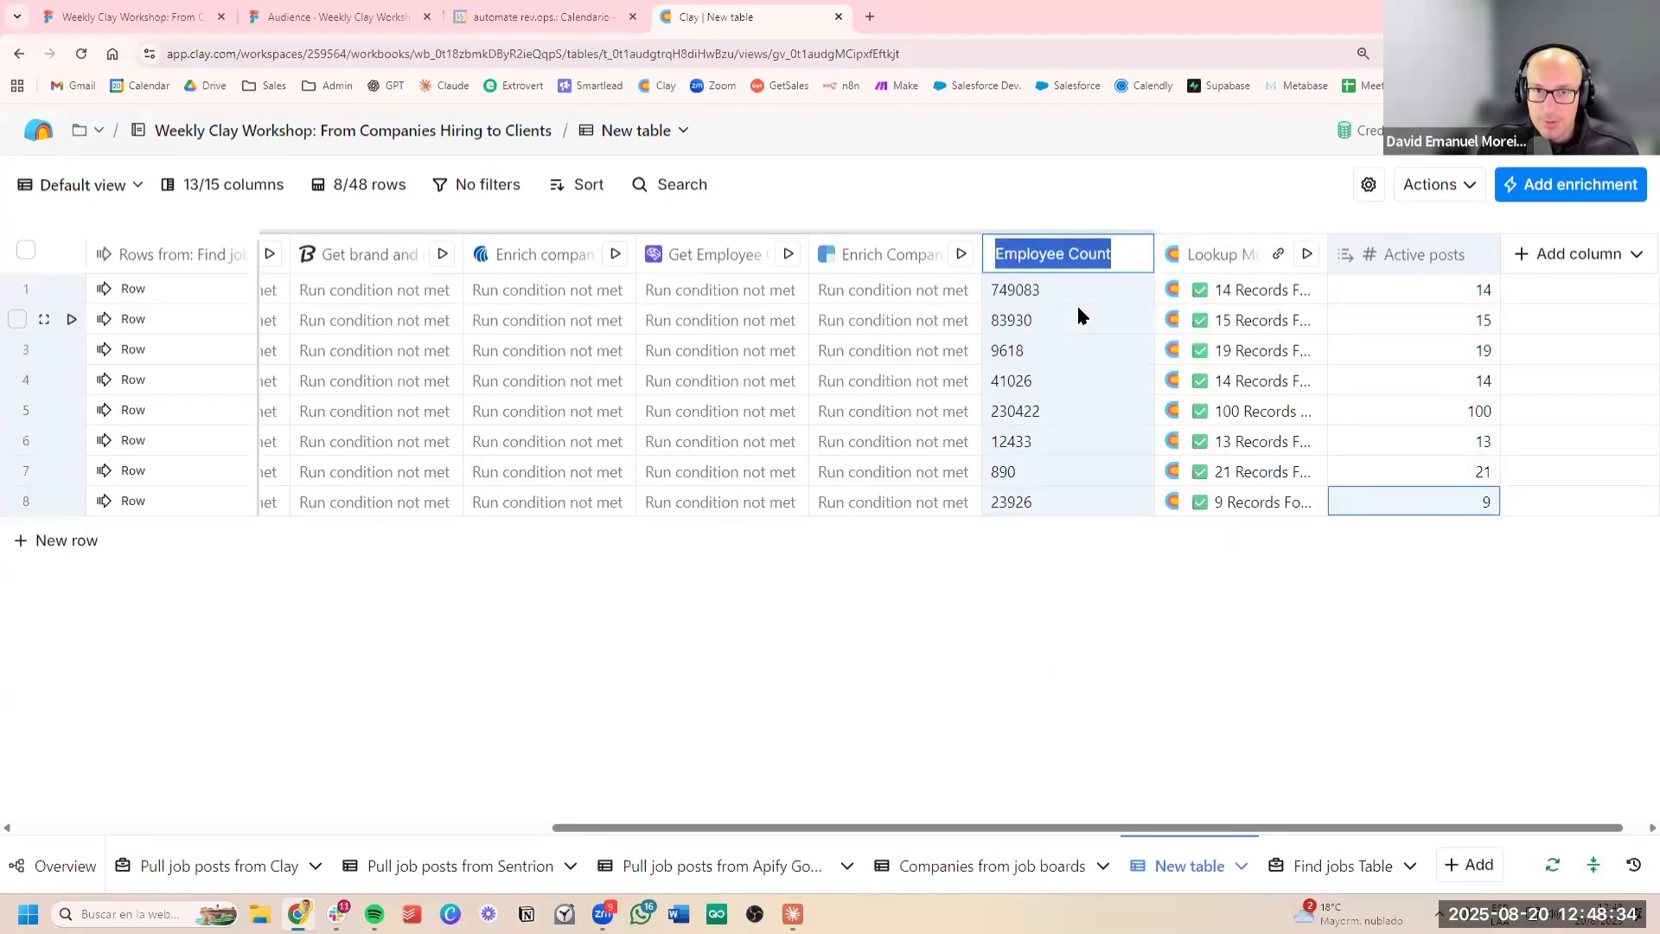
key(Escape)
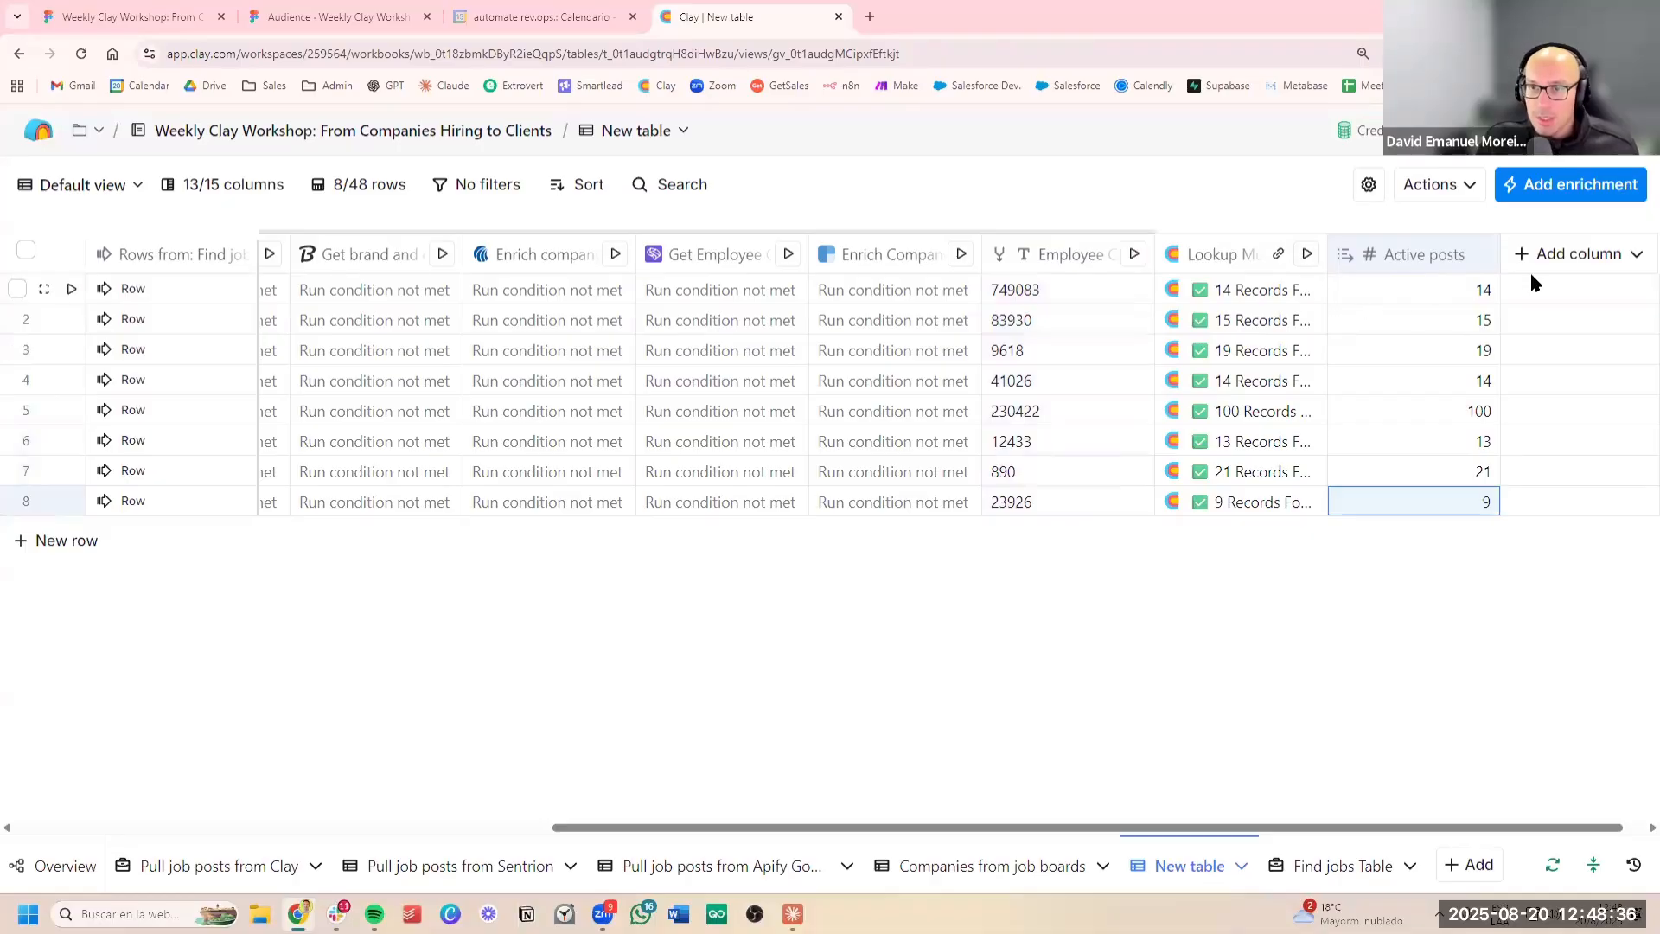
Add a Formula column and begin its description with "Print me true if" the Active posts column "is over 10 and"
click(1548, 259)
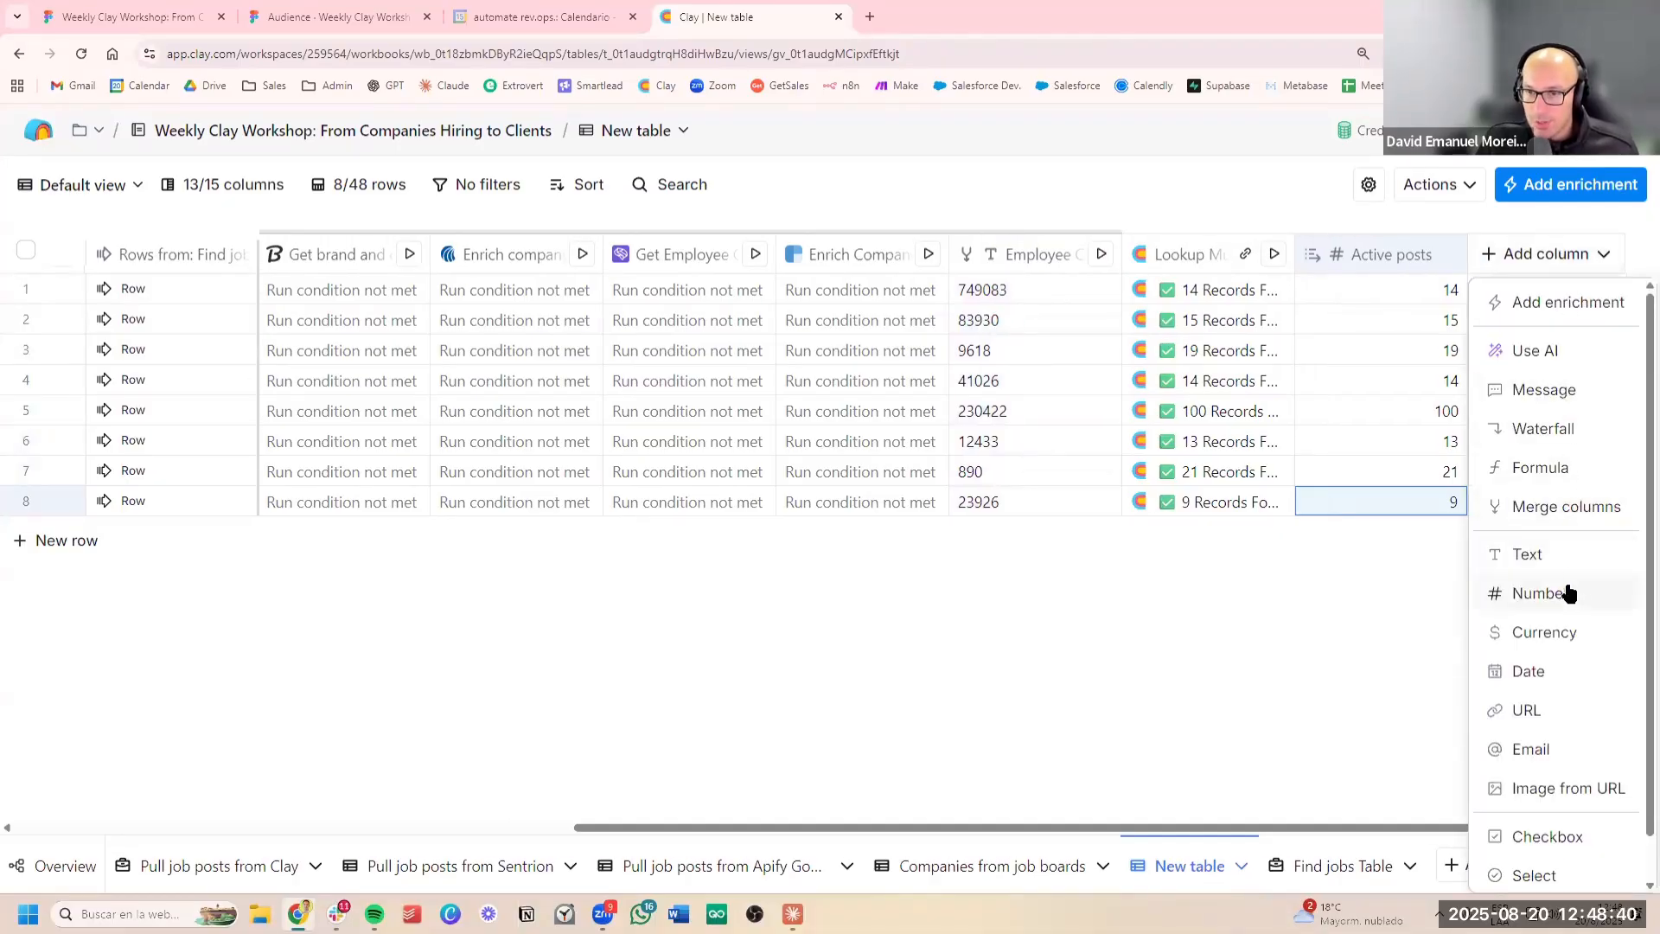
click(1566, 467)
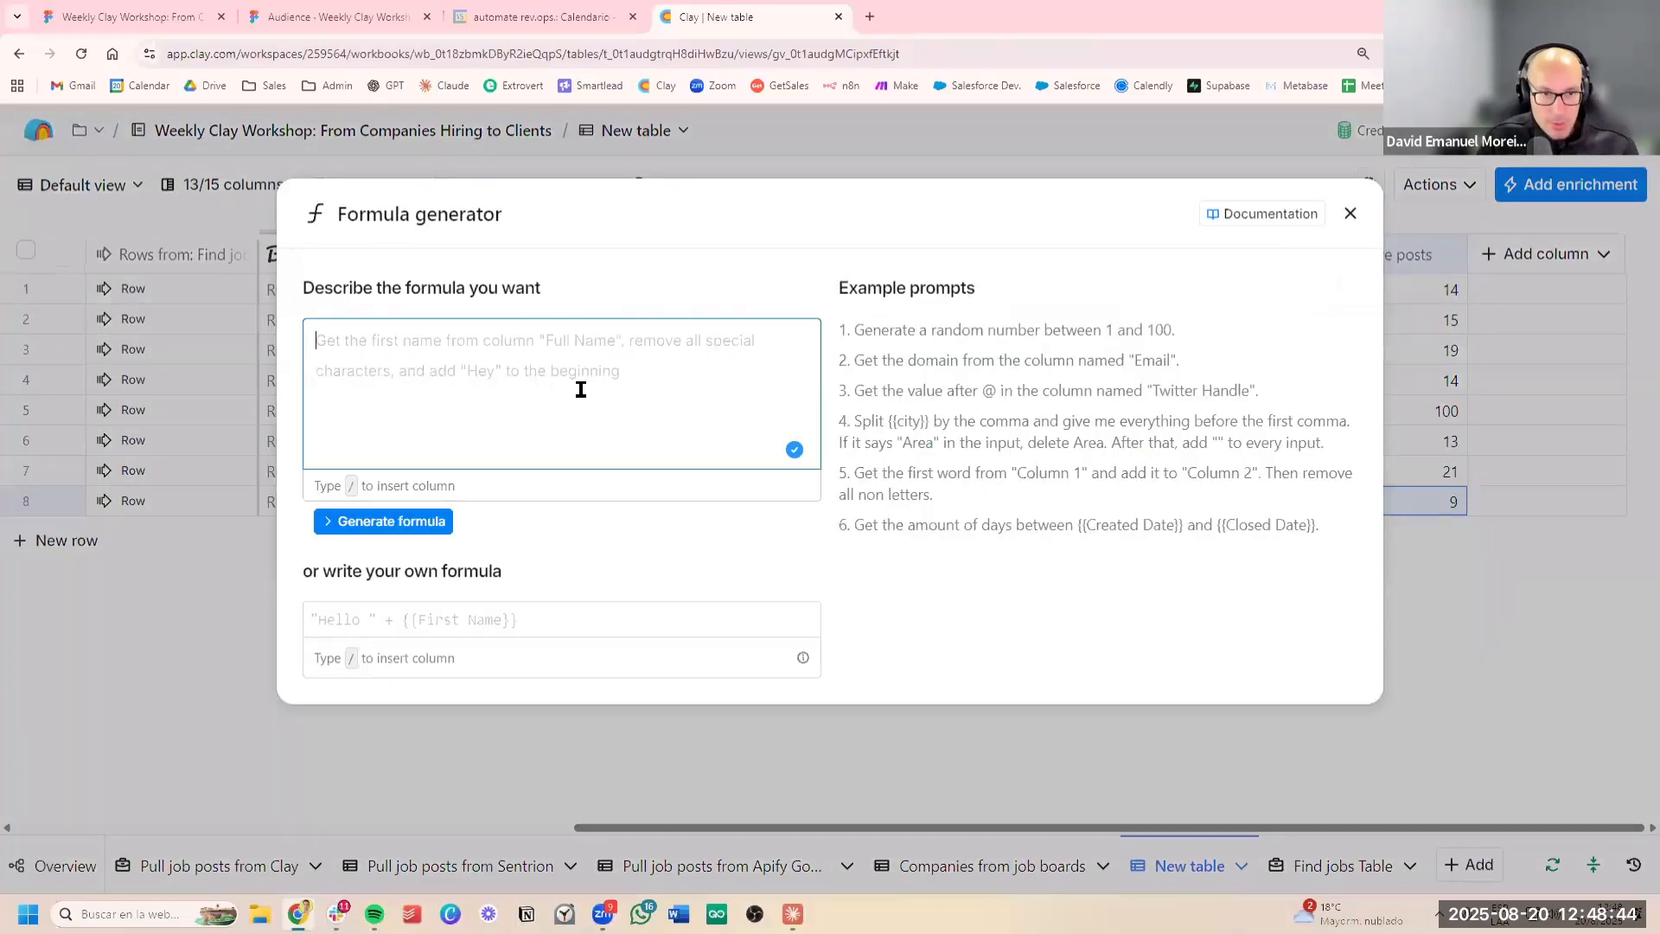
text(Print me true)
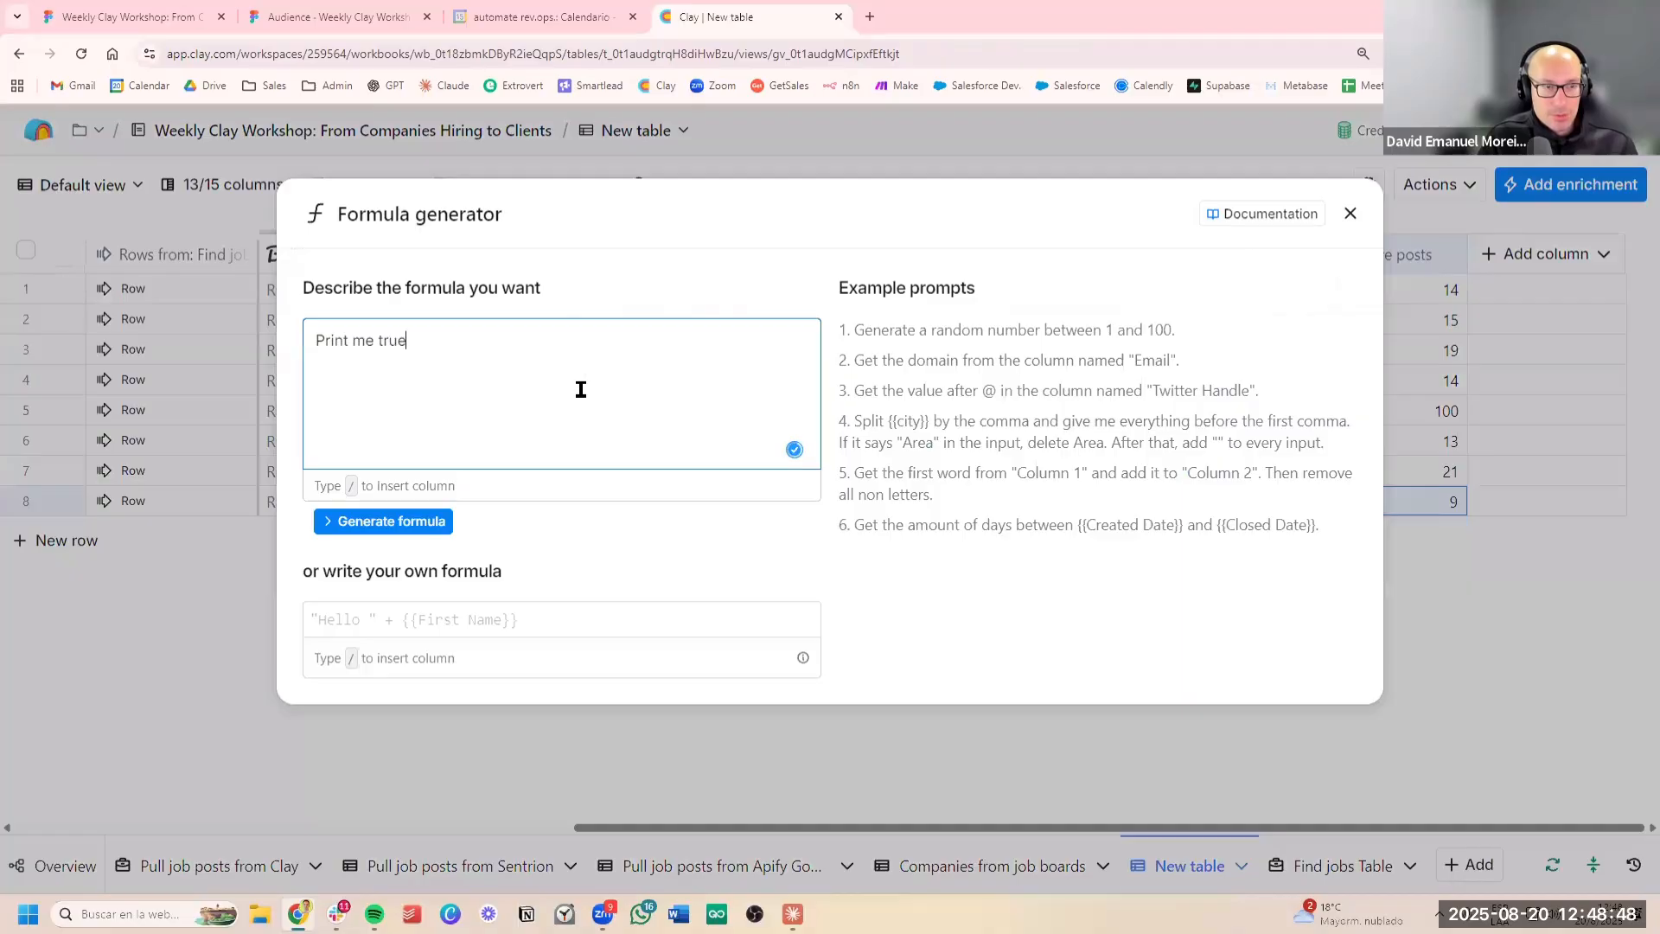
text( if )
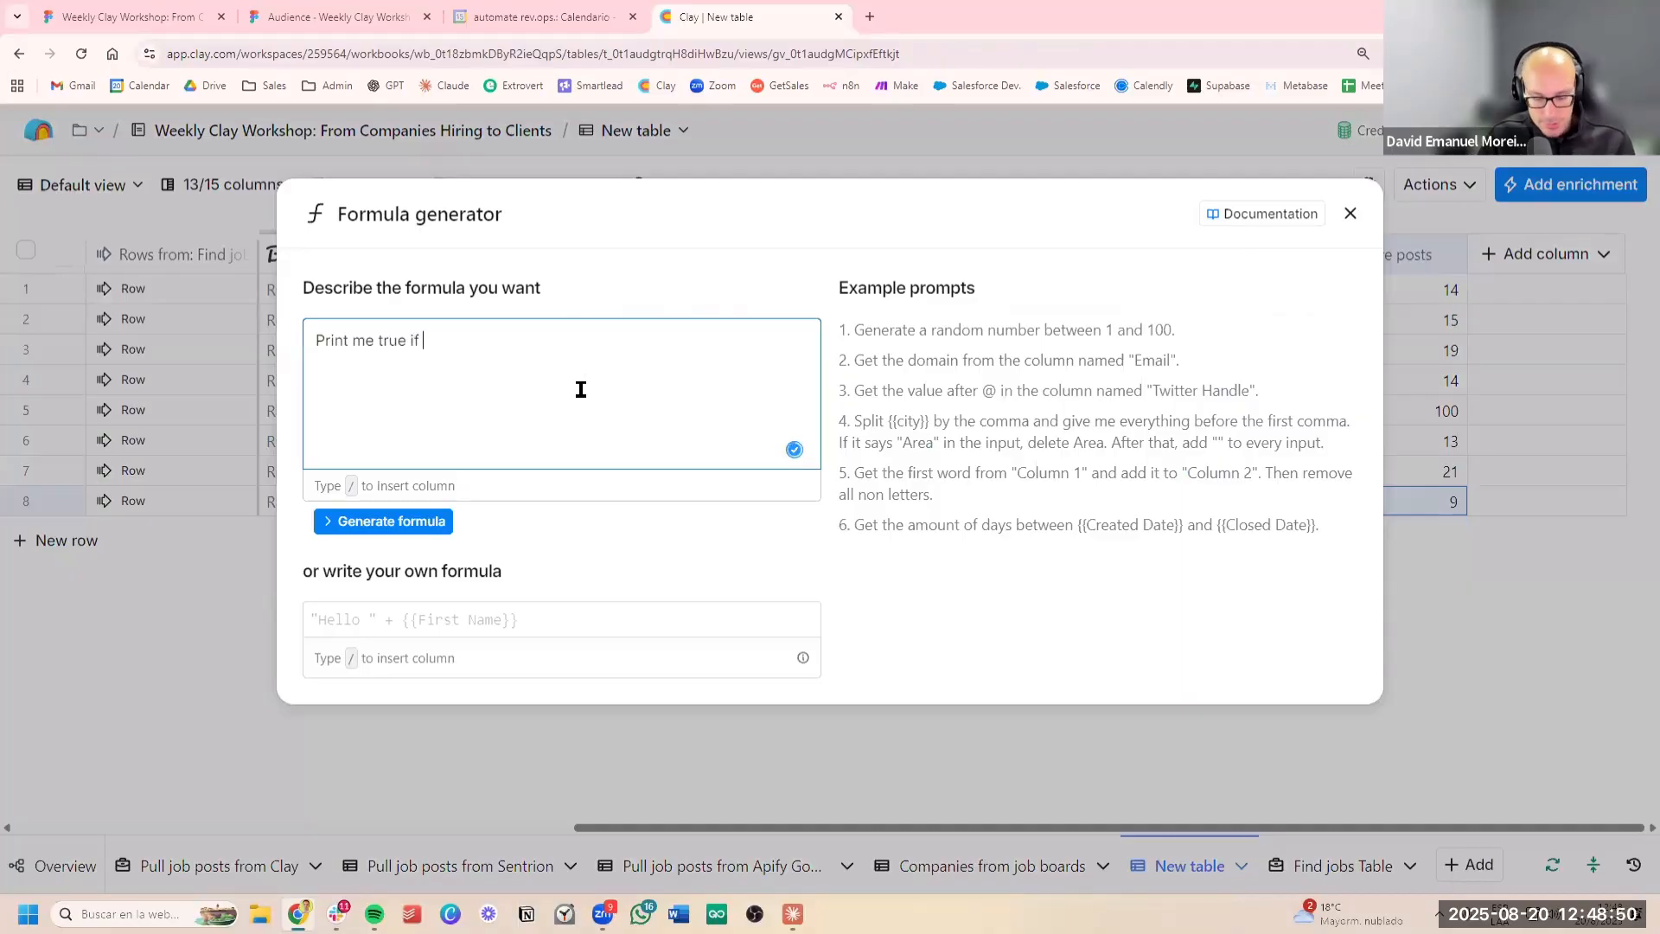
text(/)
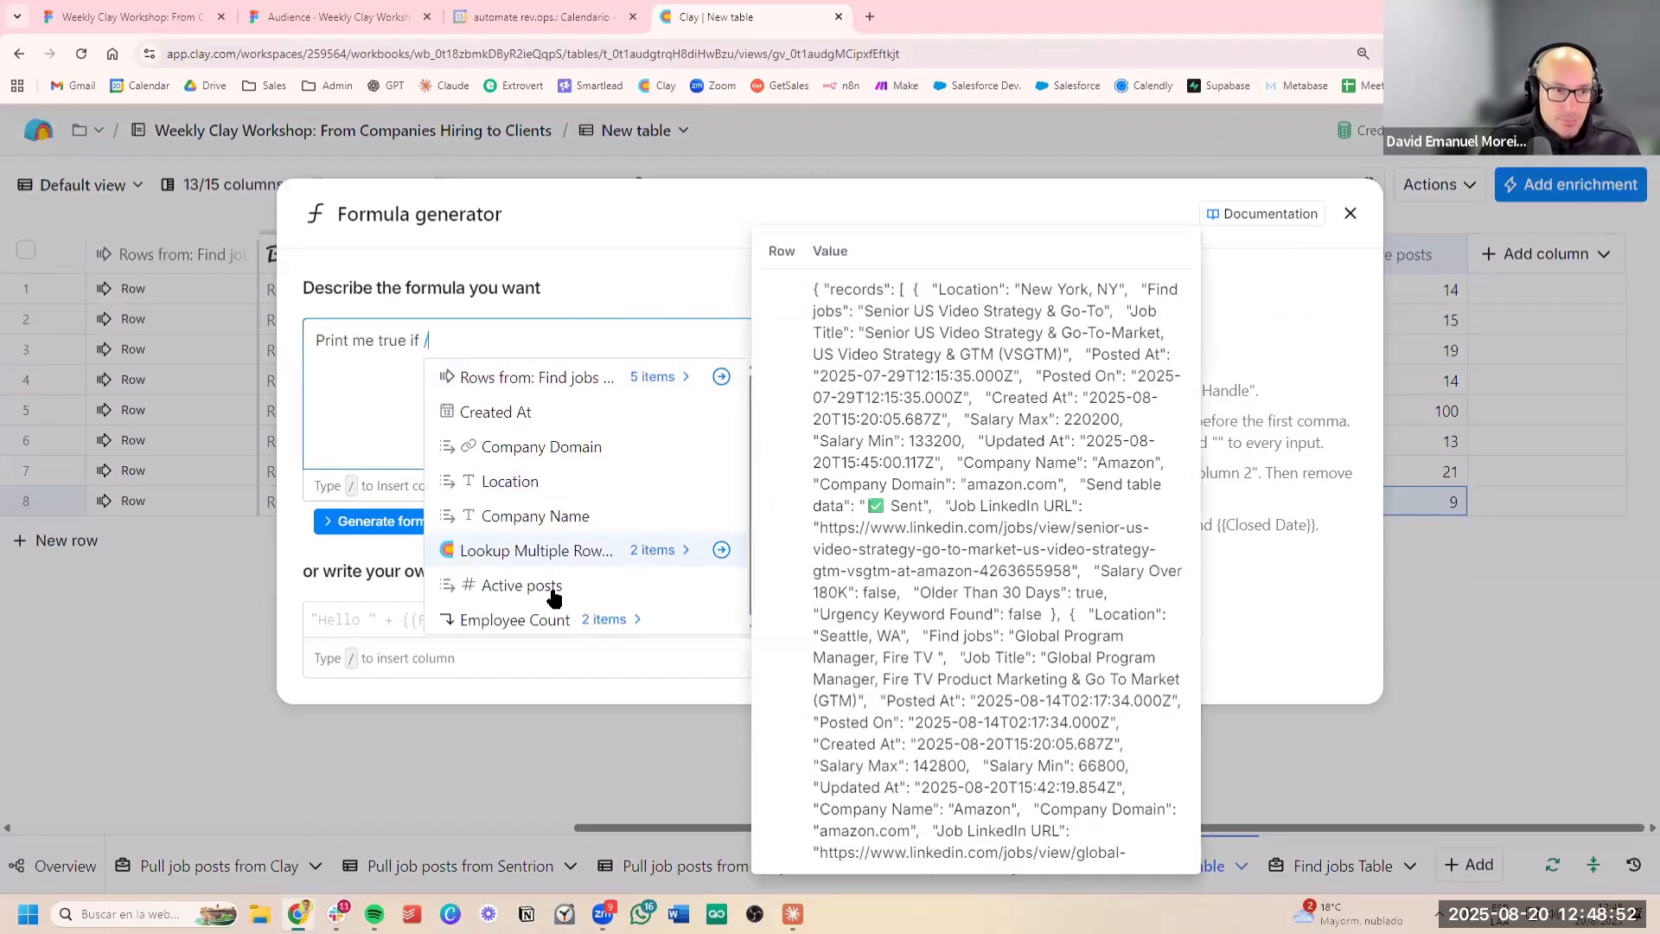
click(550, 593)
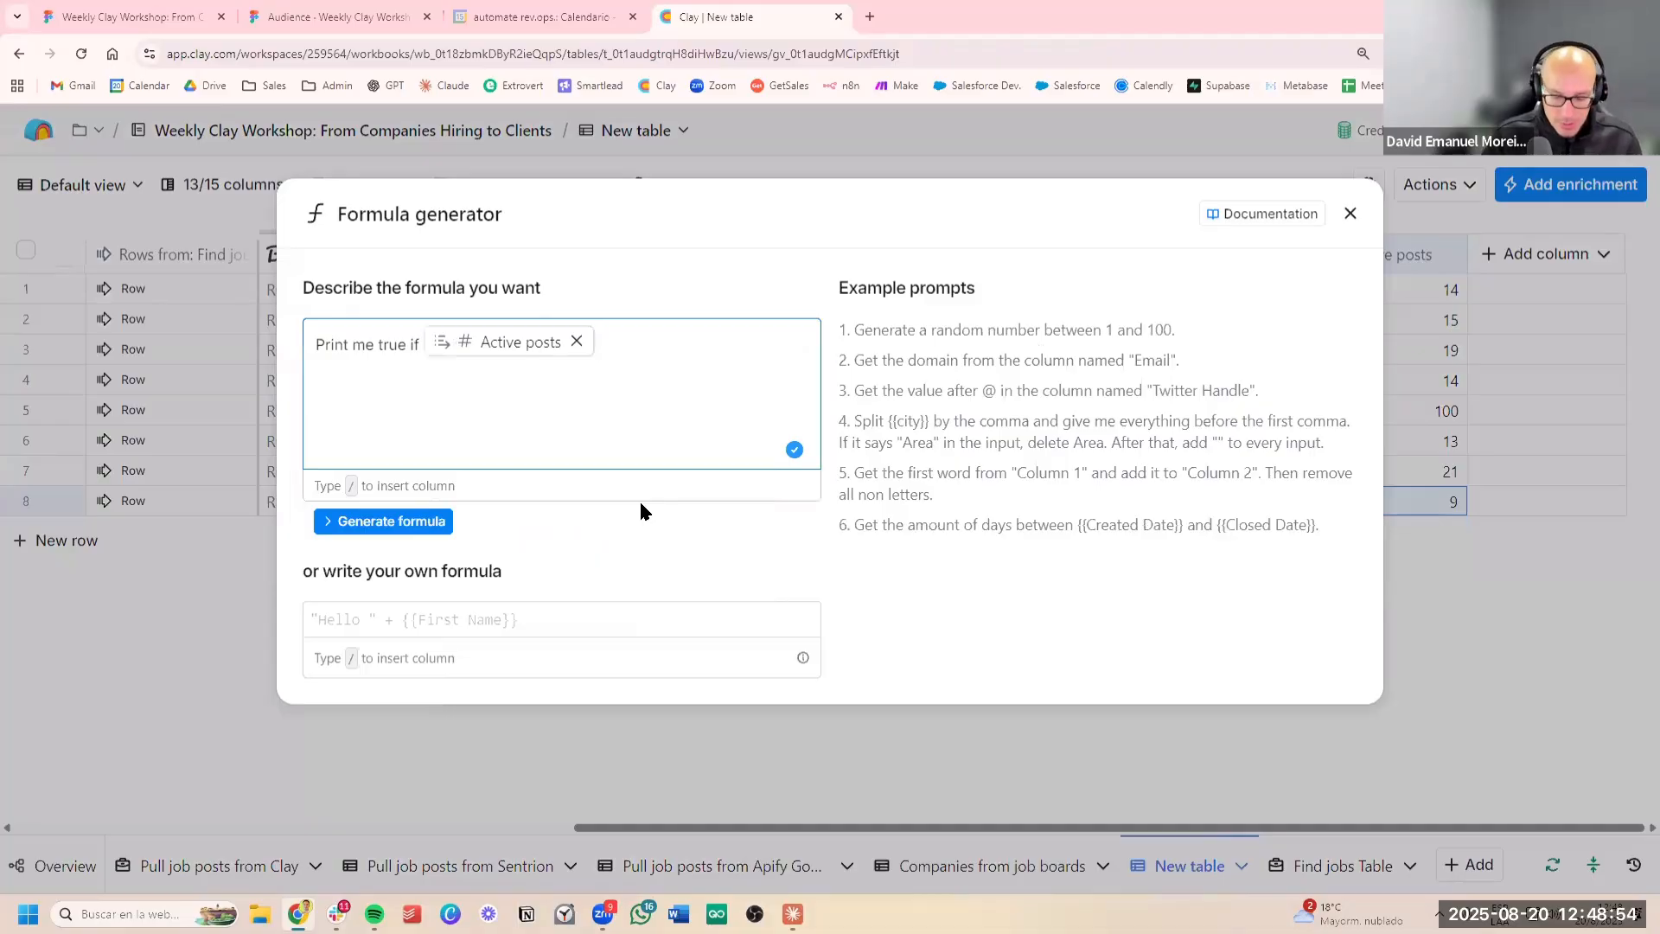
text(is over 10 an)
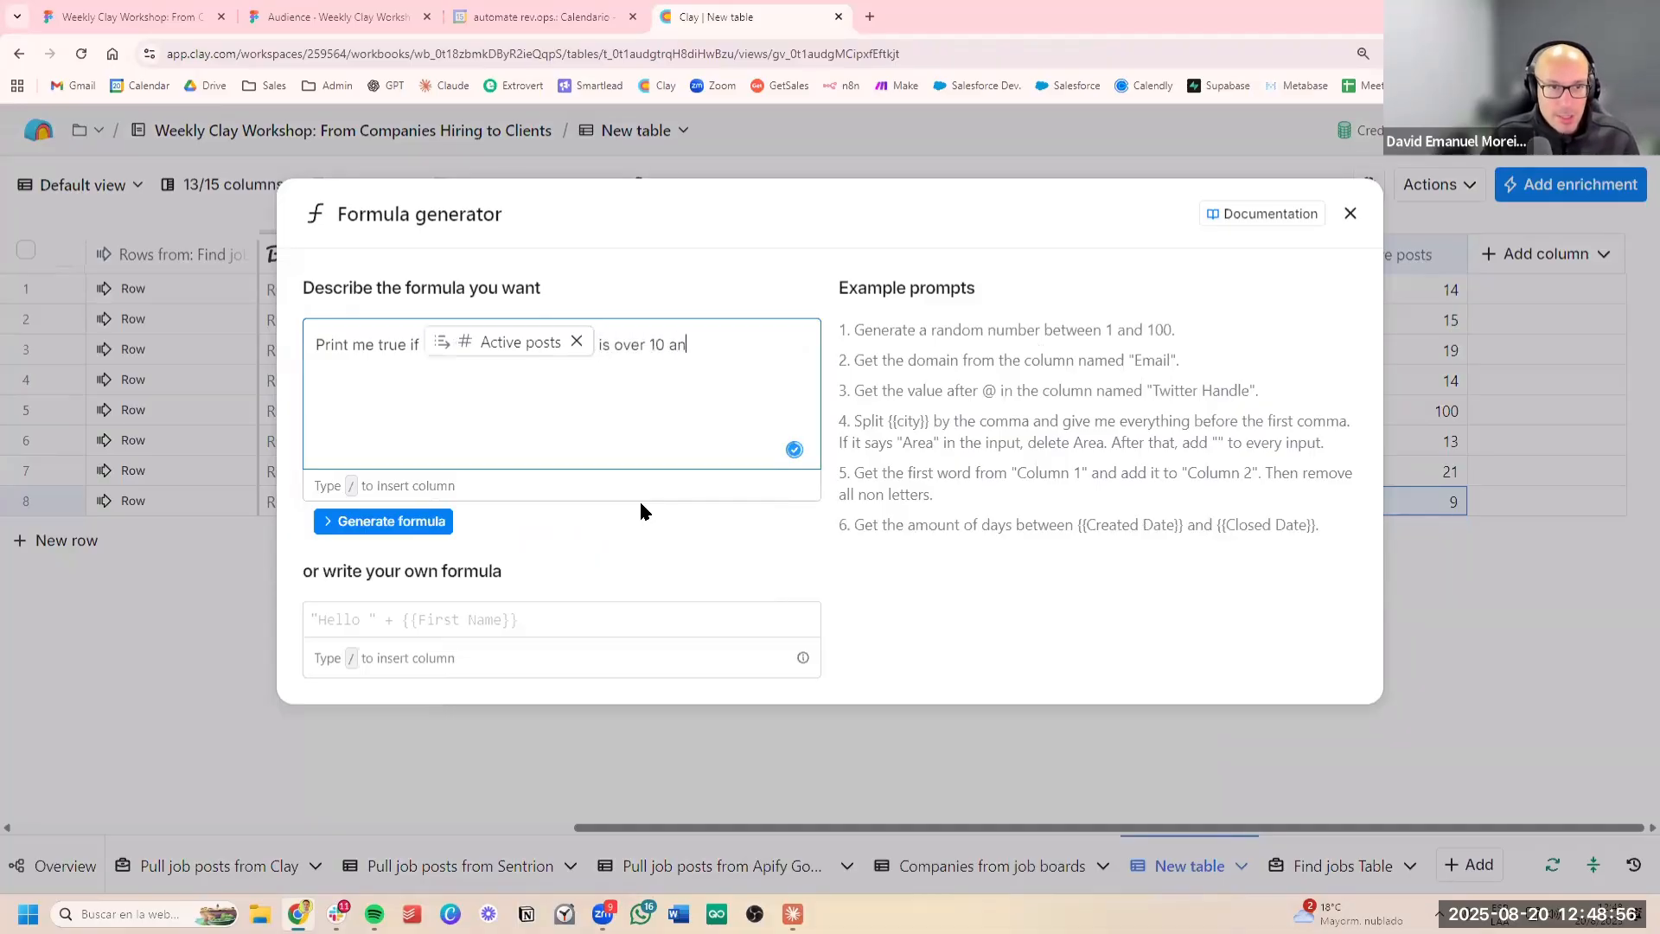
text(d /)
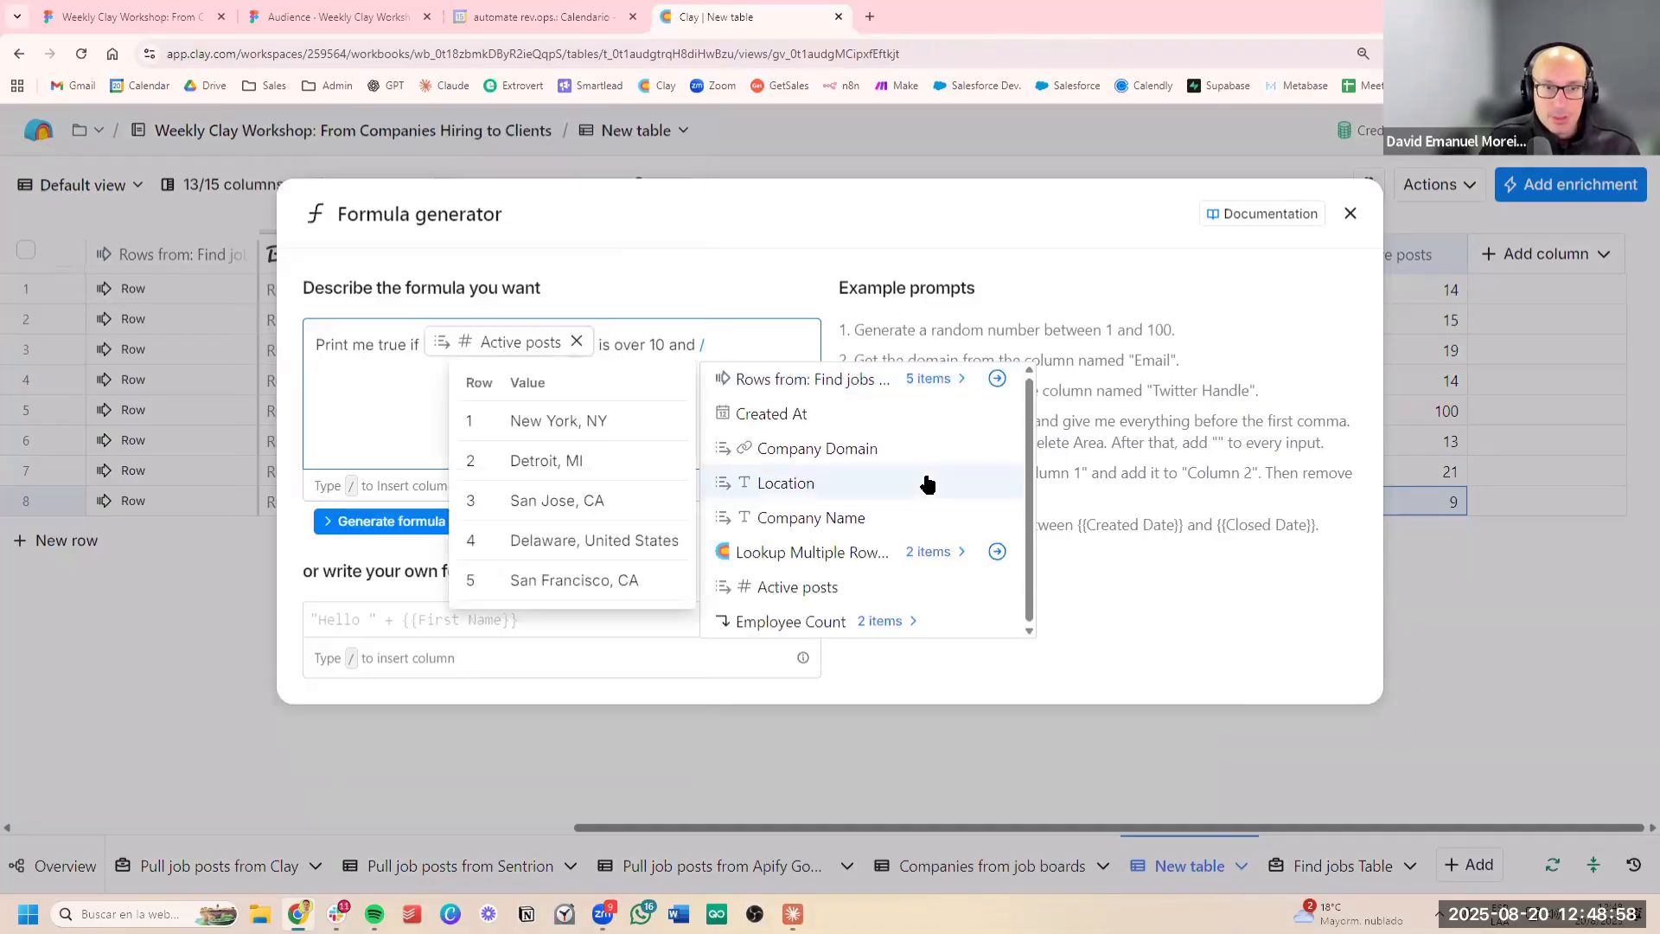
Complete the description with the Employee Count output column "is over 10000", then generate and save the formula
click(899, 621)
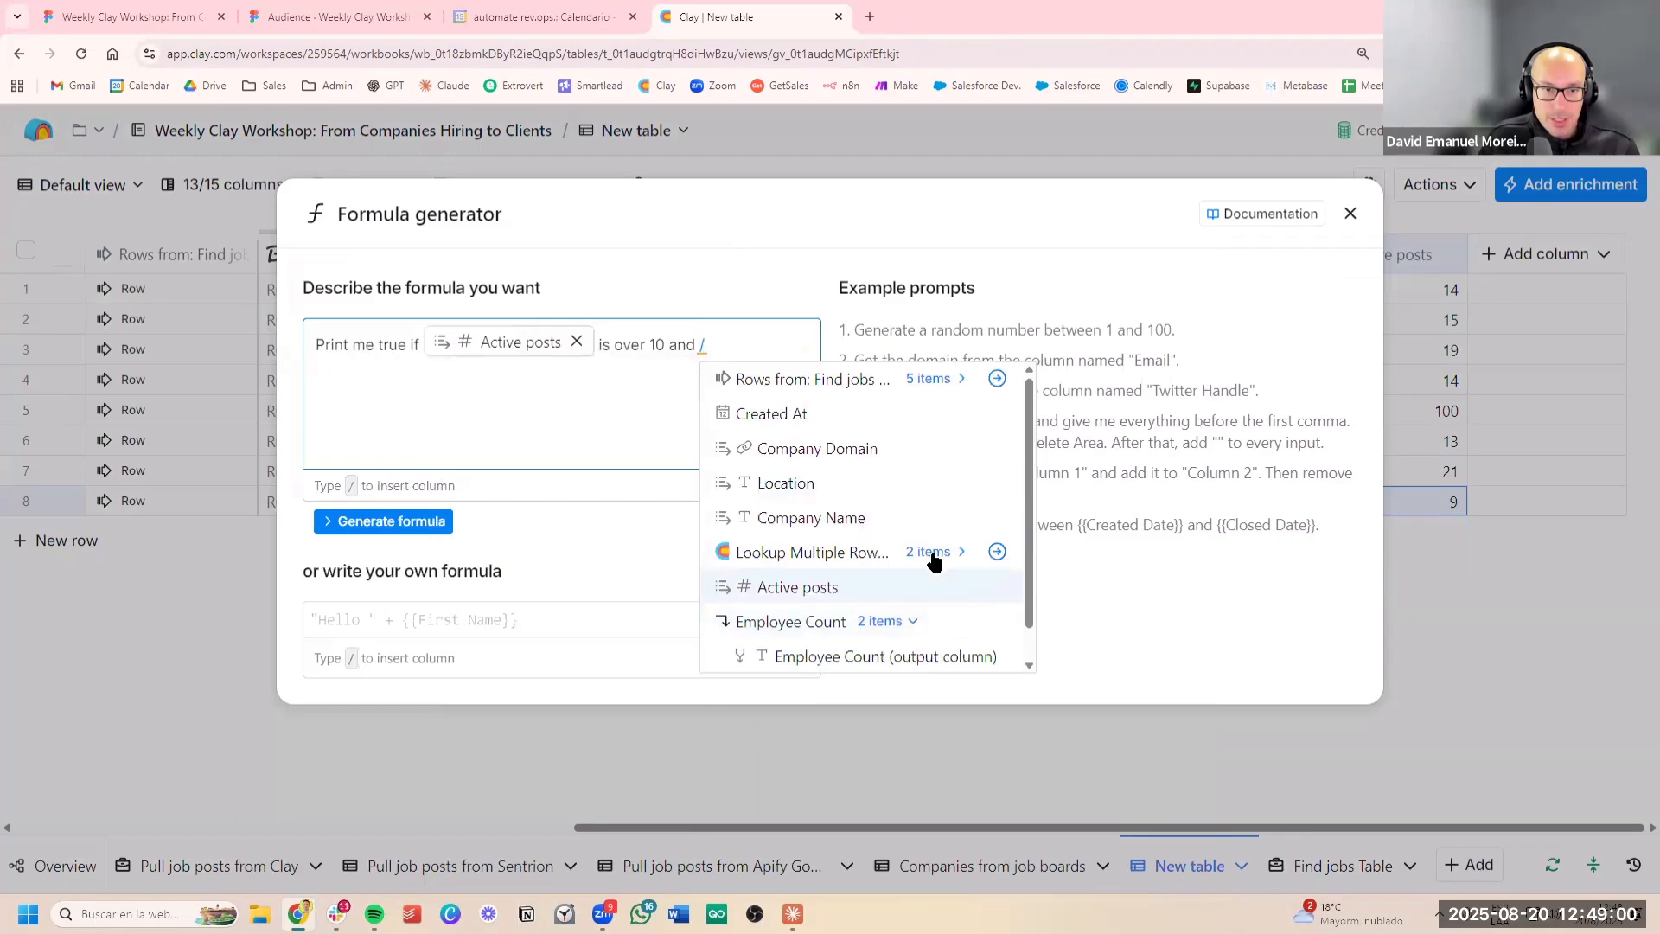
click(905, 624)
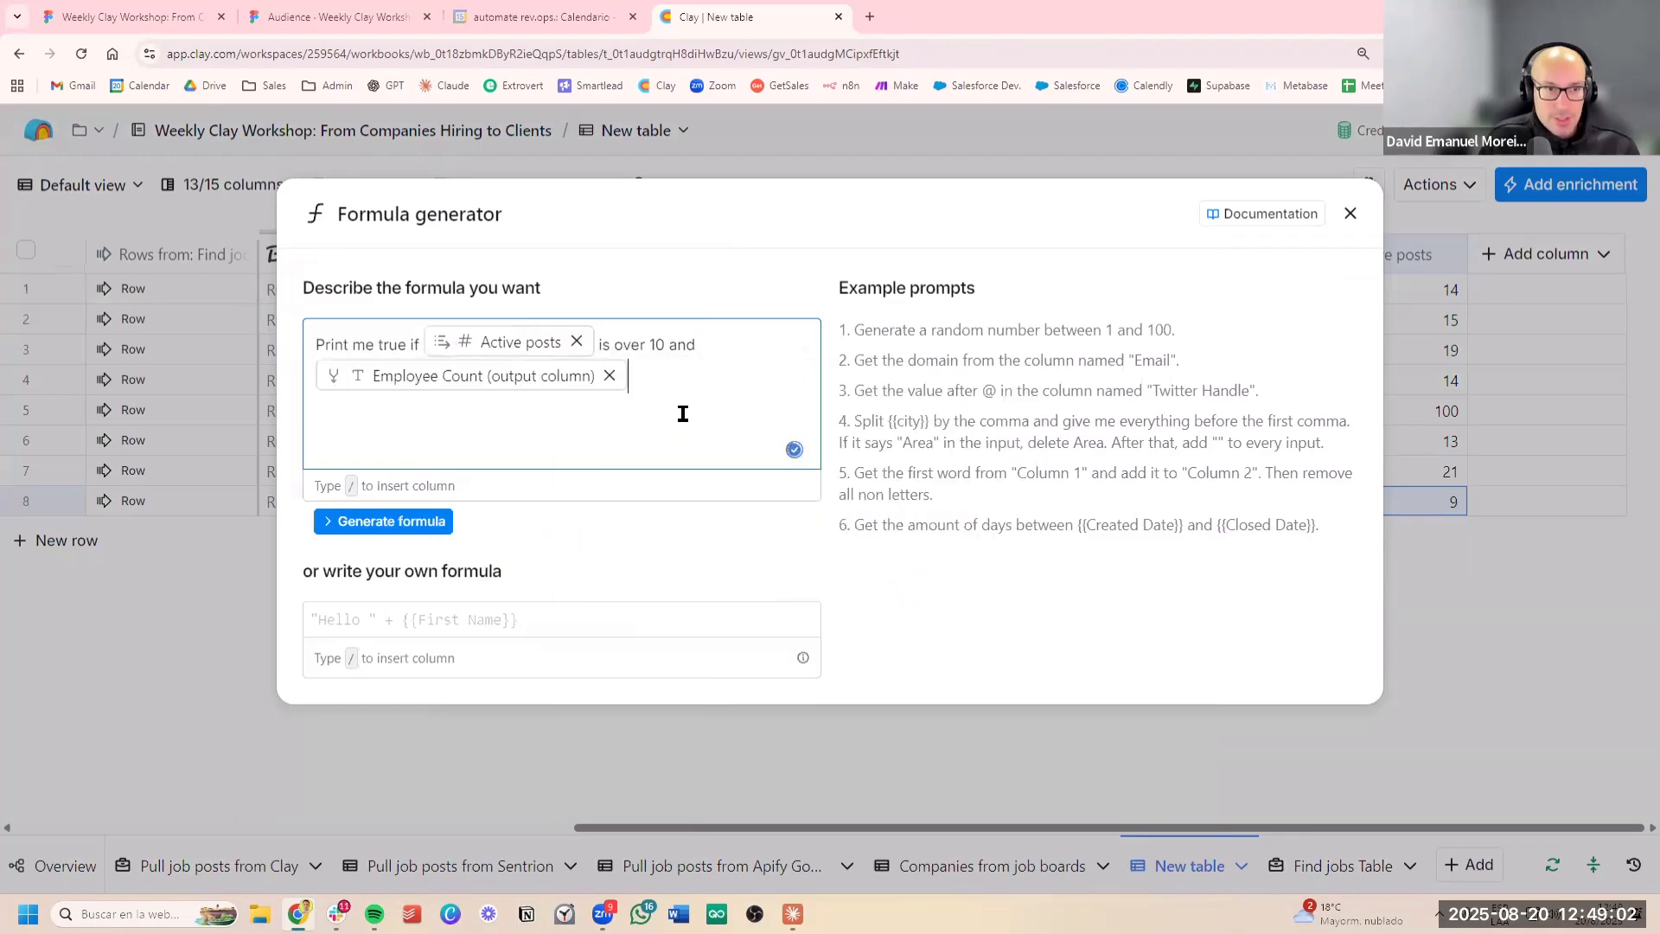
text(is over 10000)
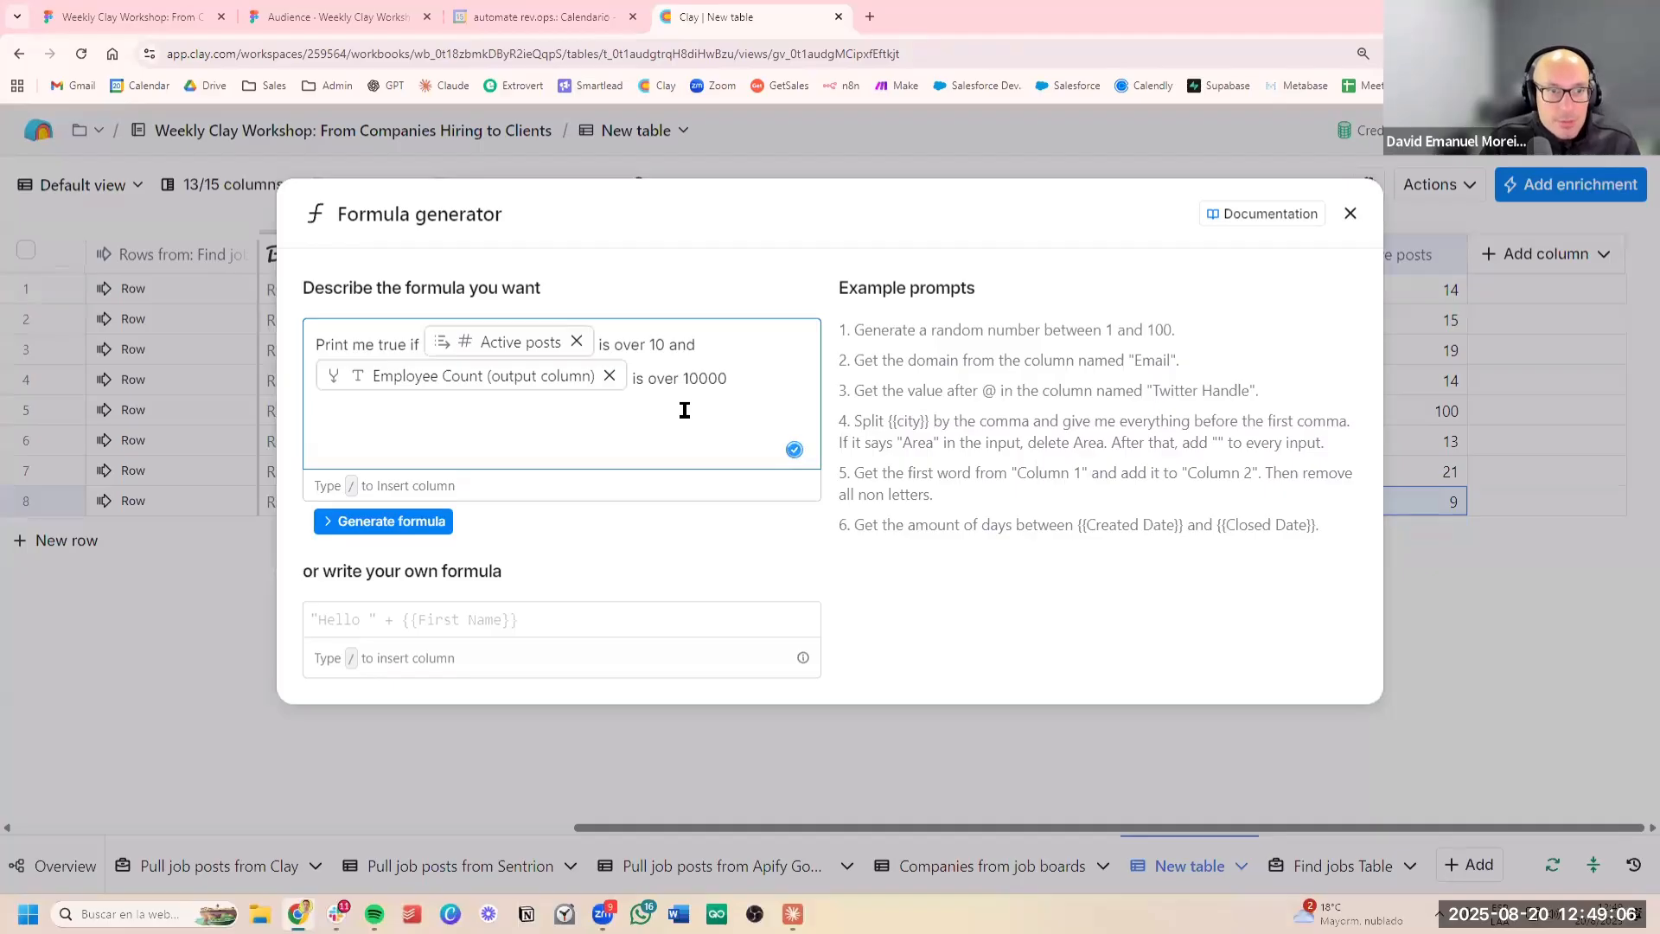
click(448, 519)
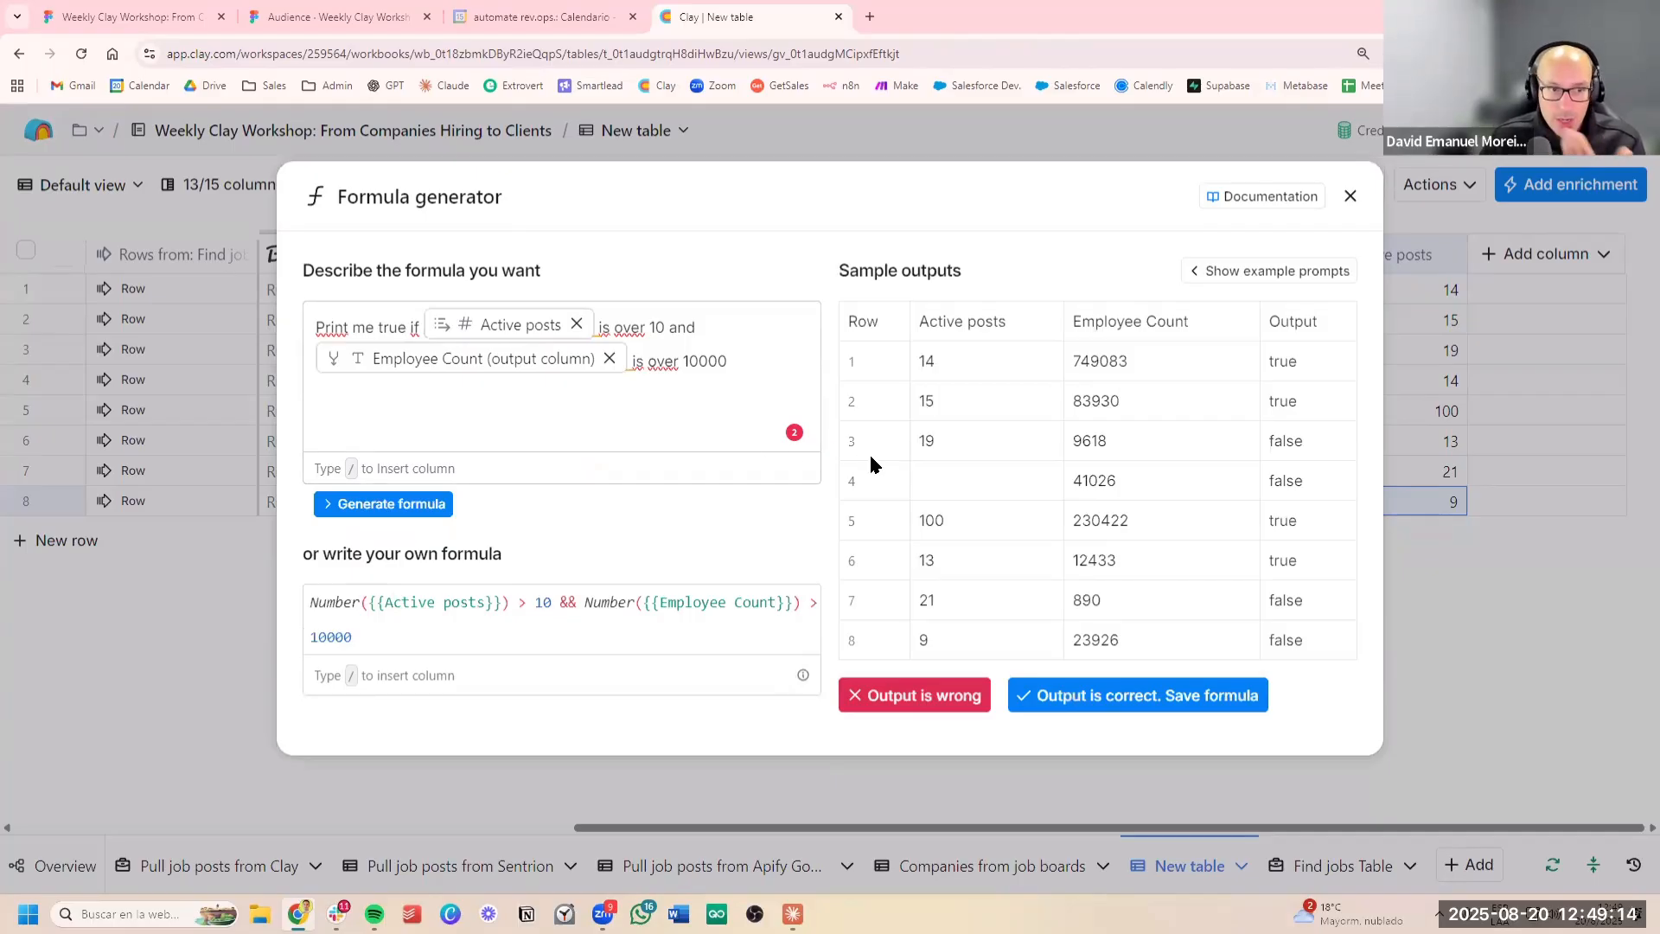
click(1189, 697)
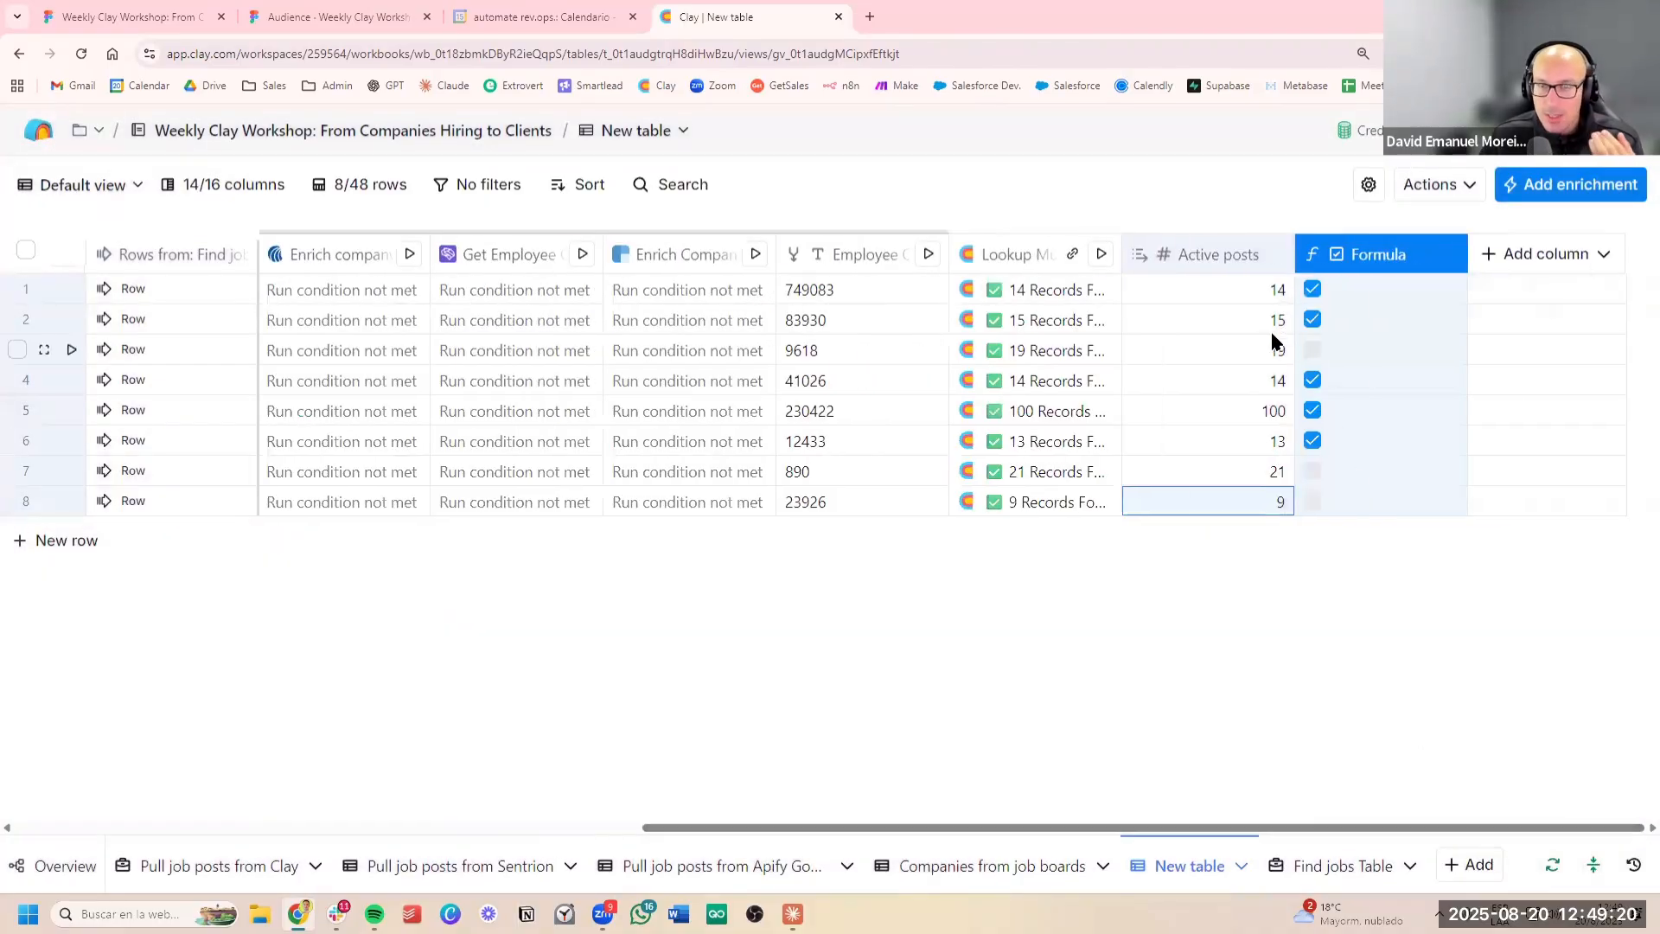
Check the Active posts values of several companies against the new formula column's checkboxes
drag(1247, 320, 1245, 410)
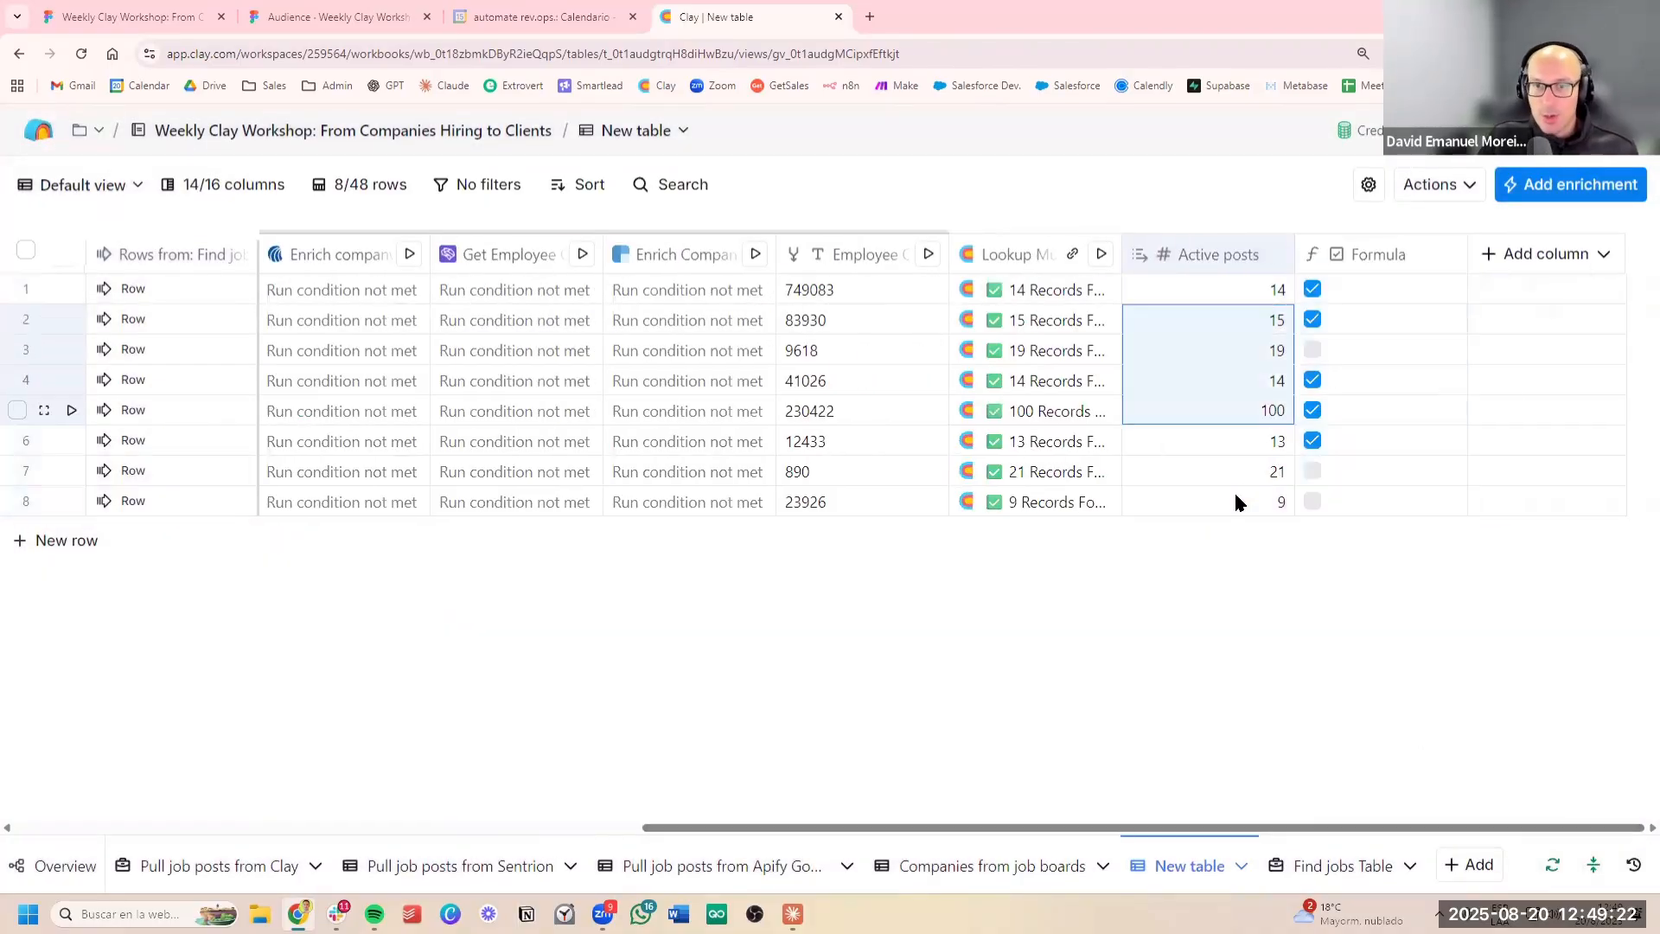
click(1238, 501)
click(1233, 350)
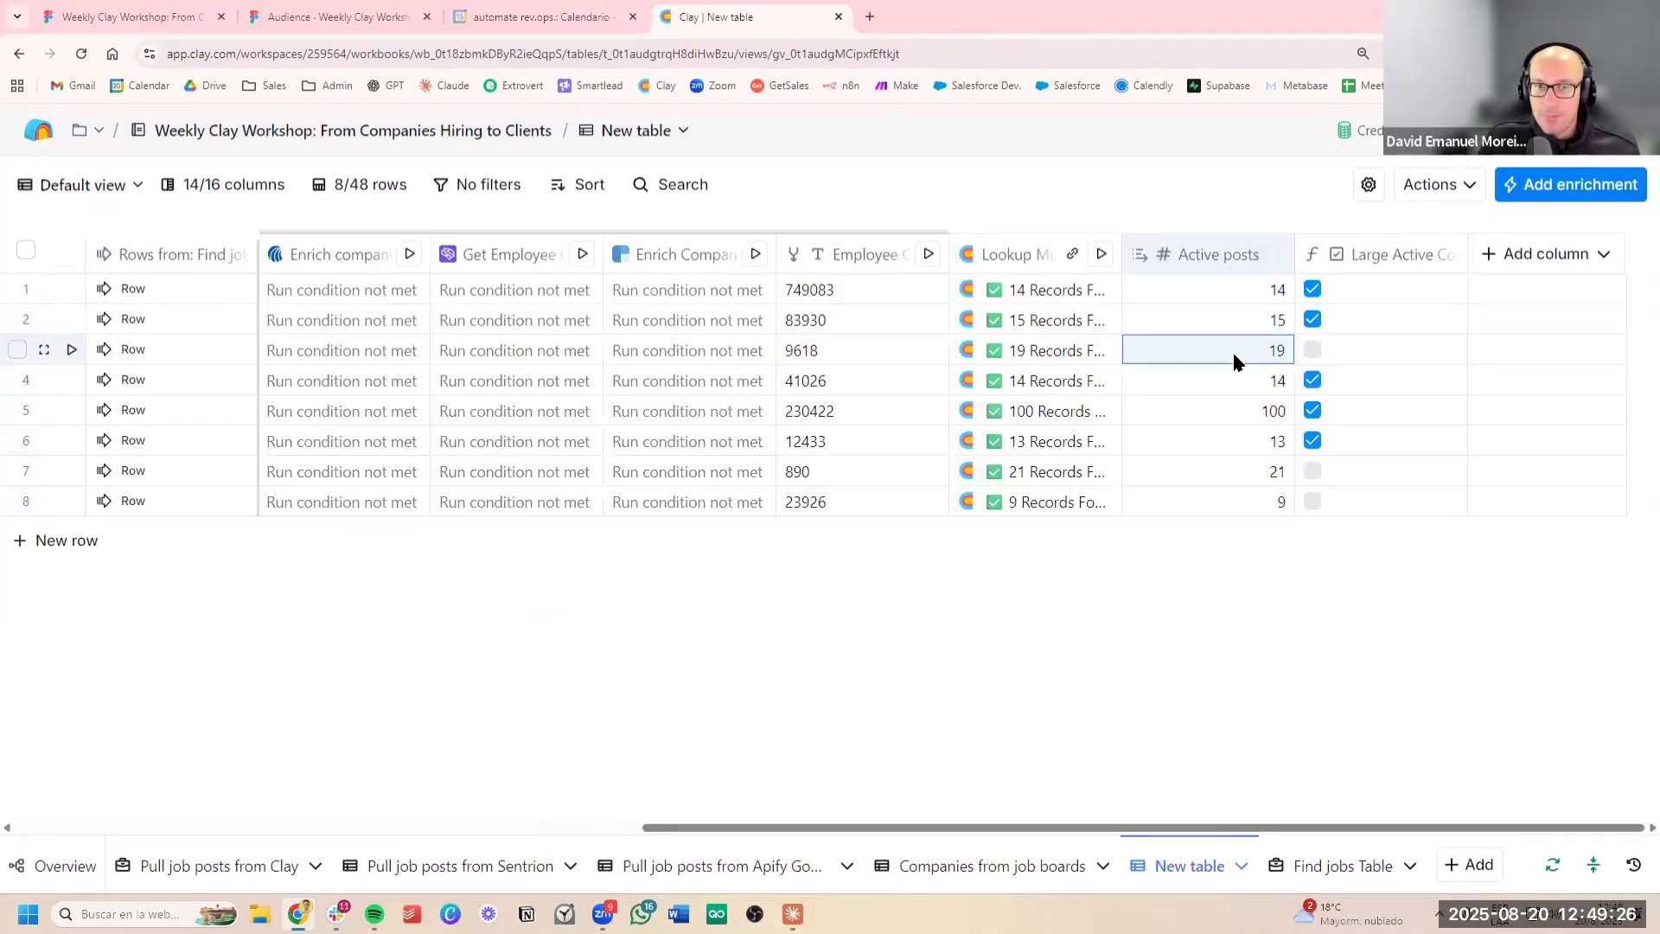
Filter the table to rows where the Large Active Company column is checked
drag(1223, 440, 1215, 381)
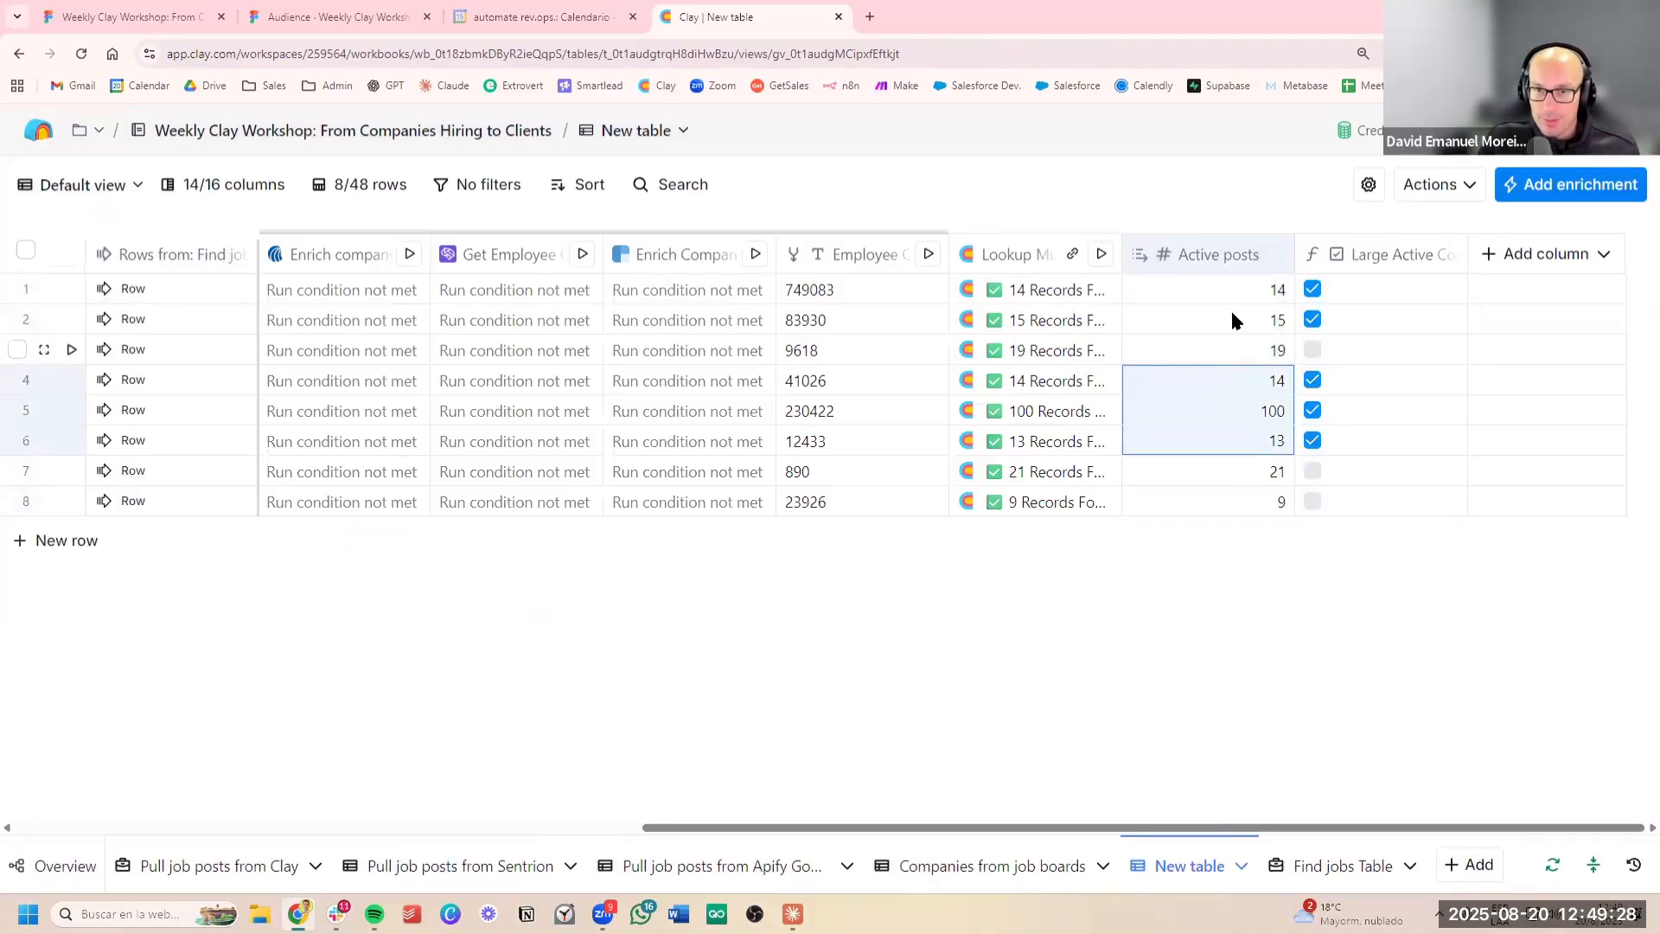
click(1231, 313)
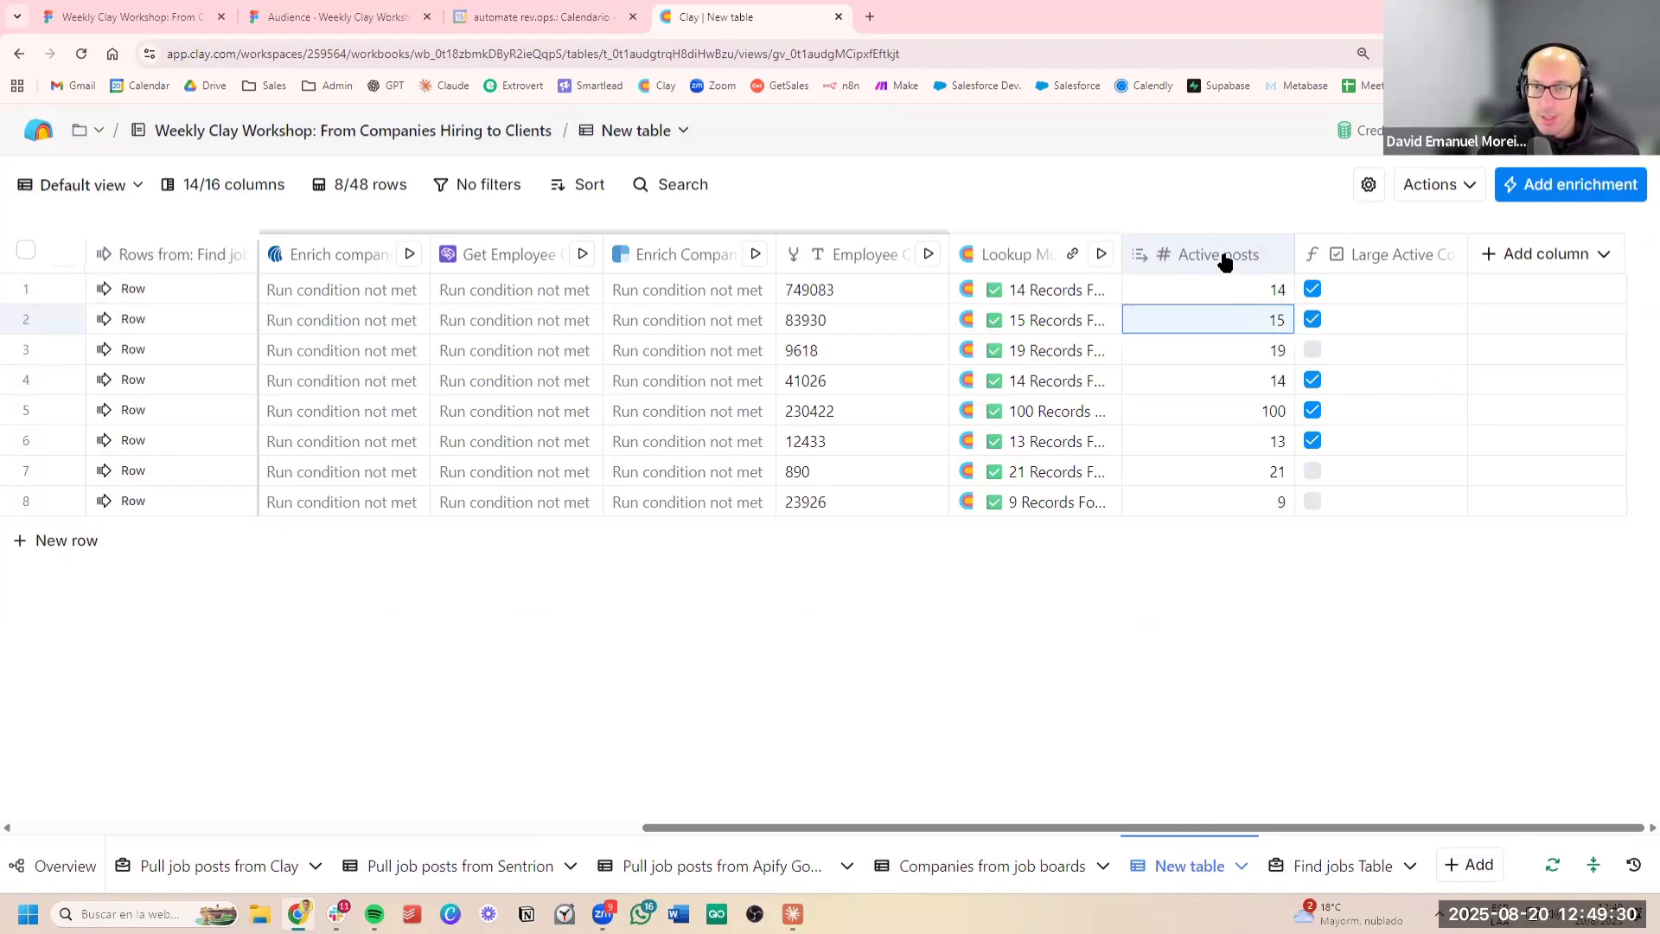
click(1373, 256)
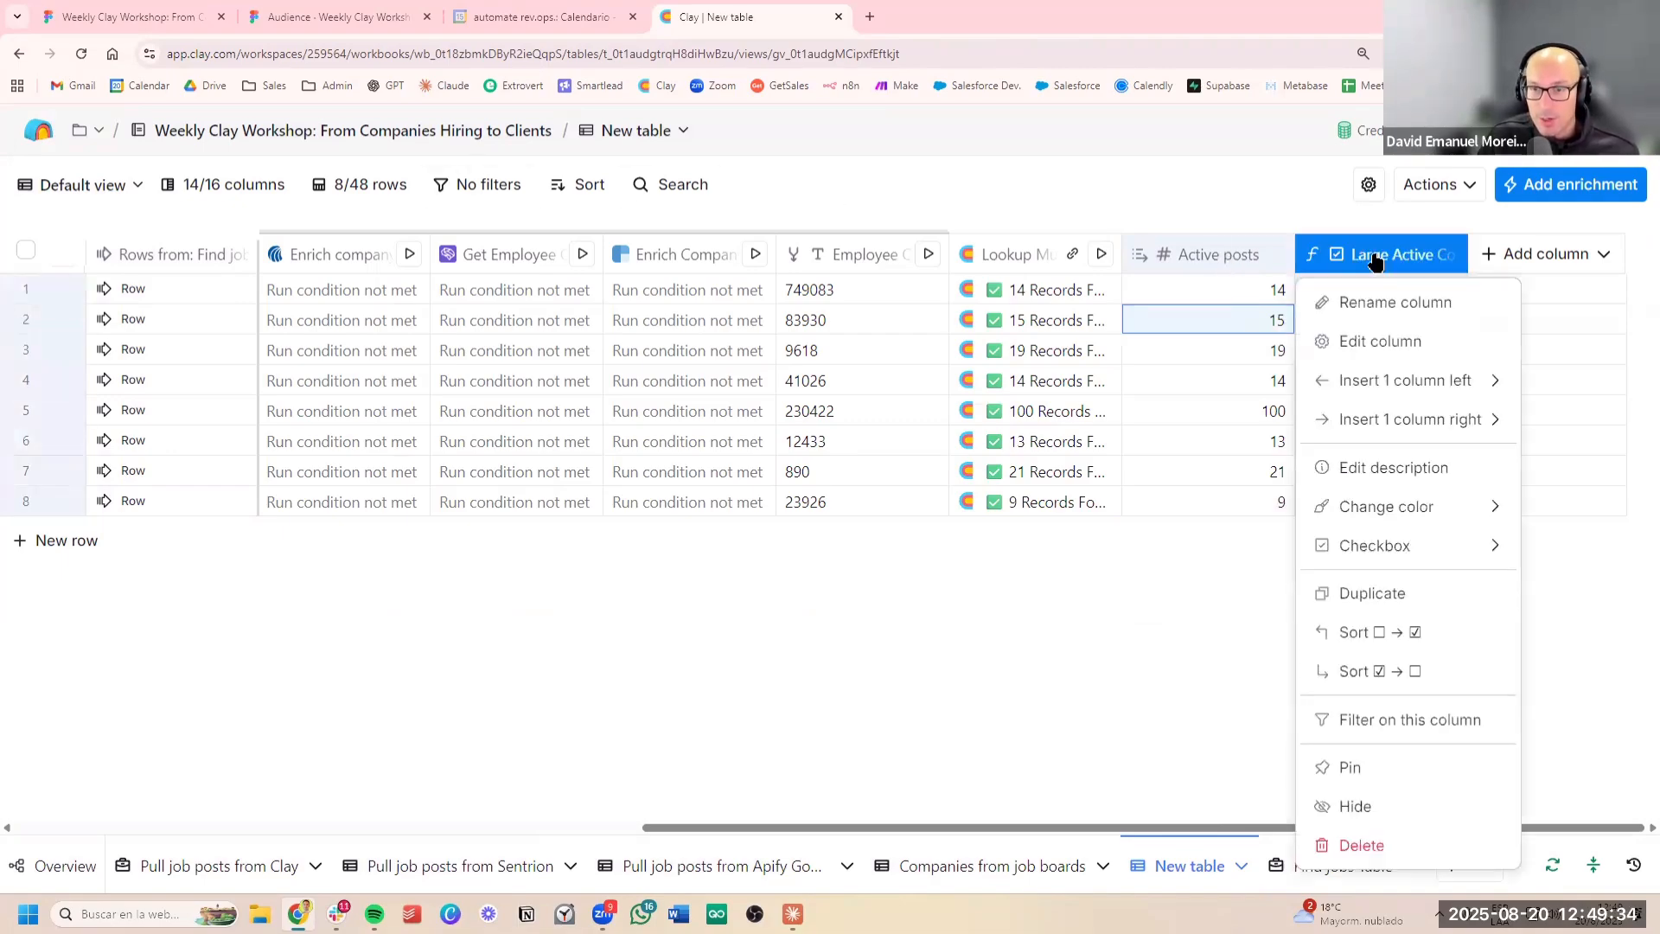
click(1365, 720)
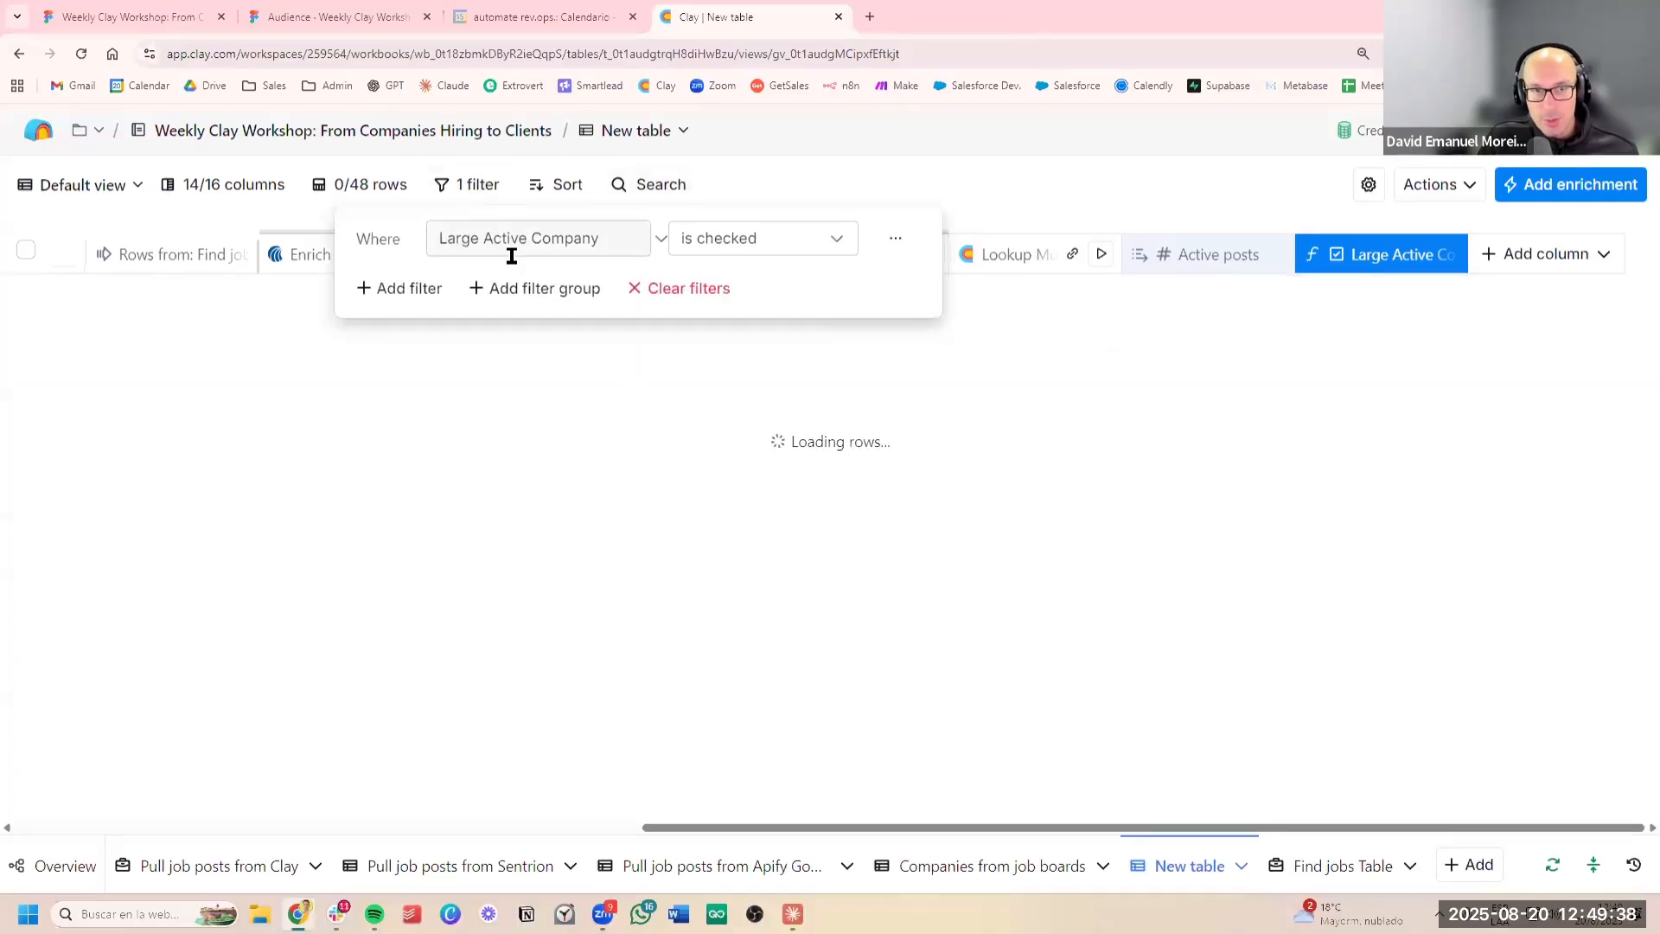
click(926, 185)
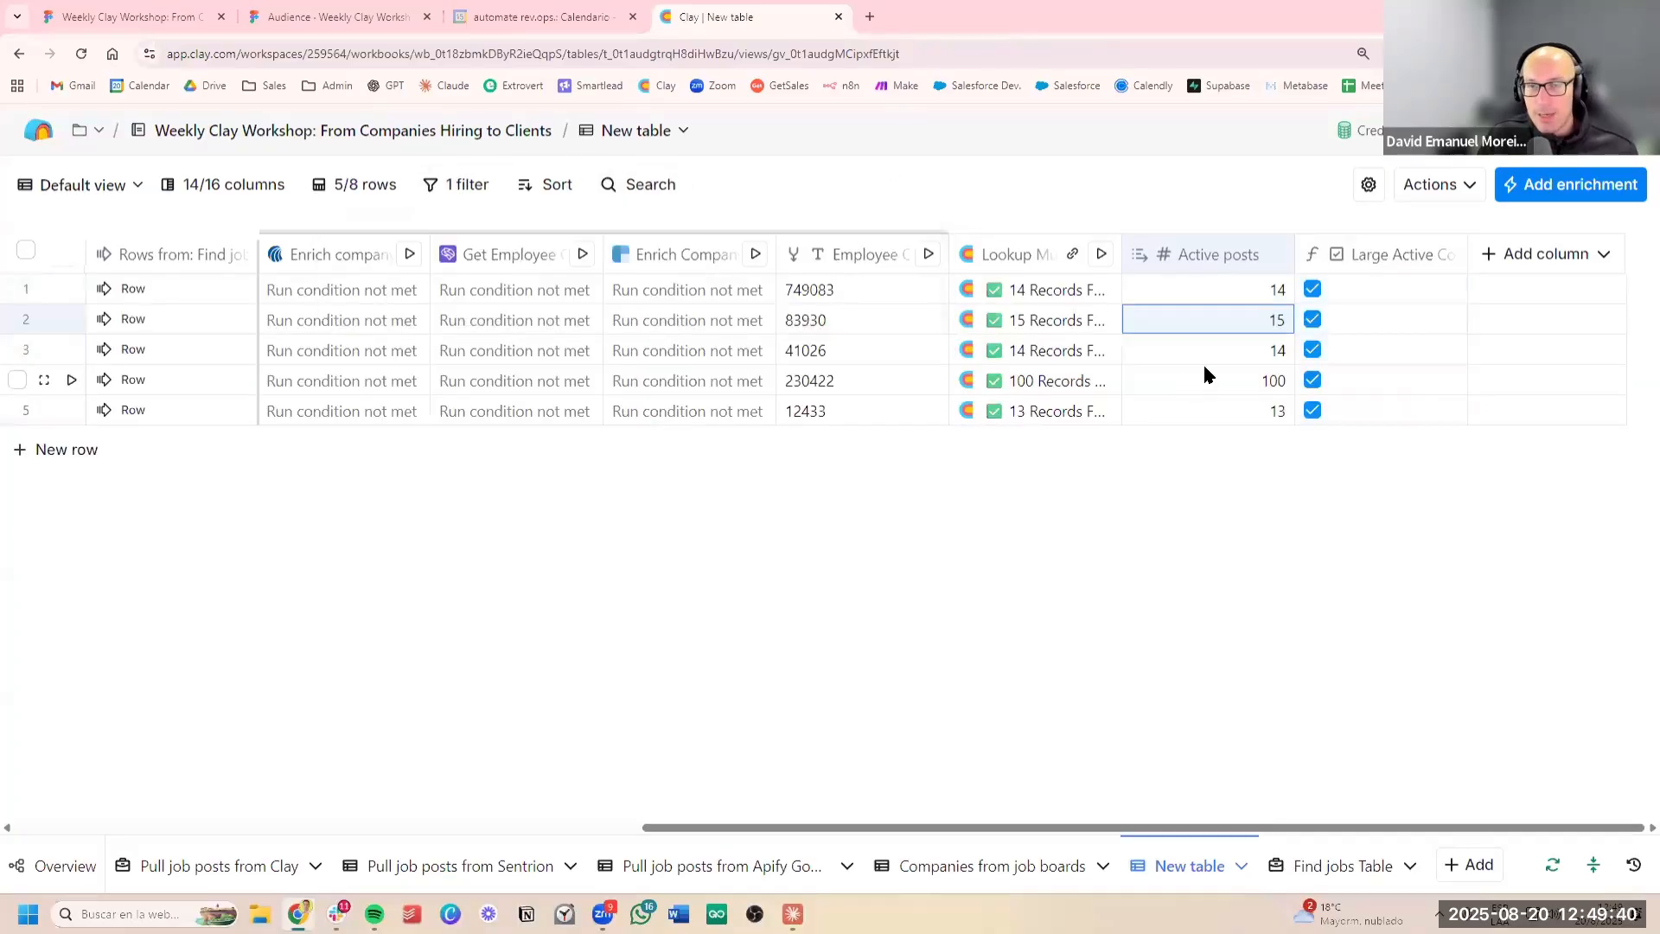
Start a people search at the filtered companies and consult the Figma slide on hiring decision-makers for target roles
click(1469, 185)
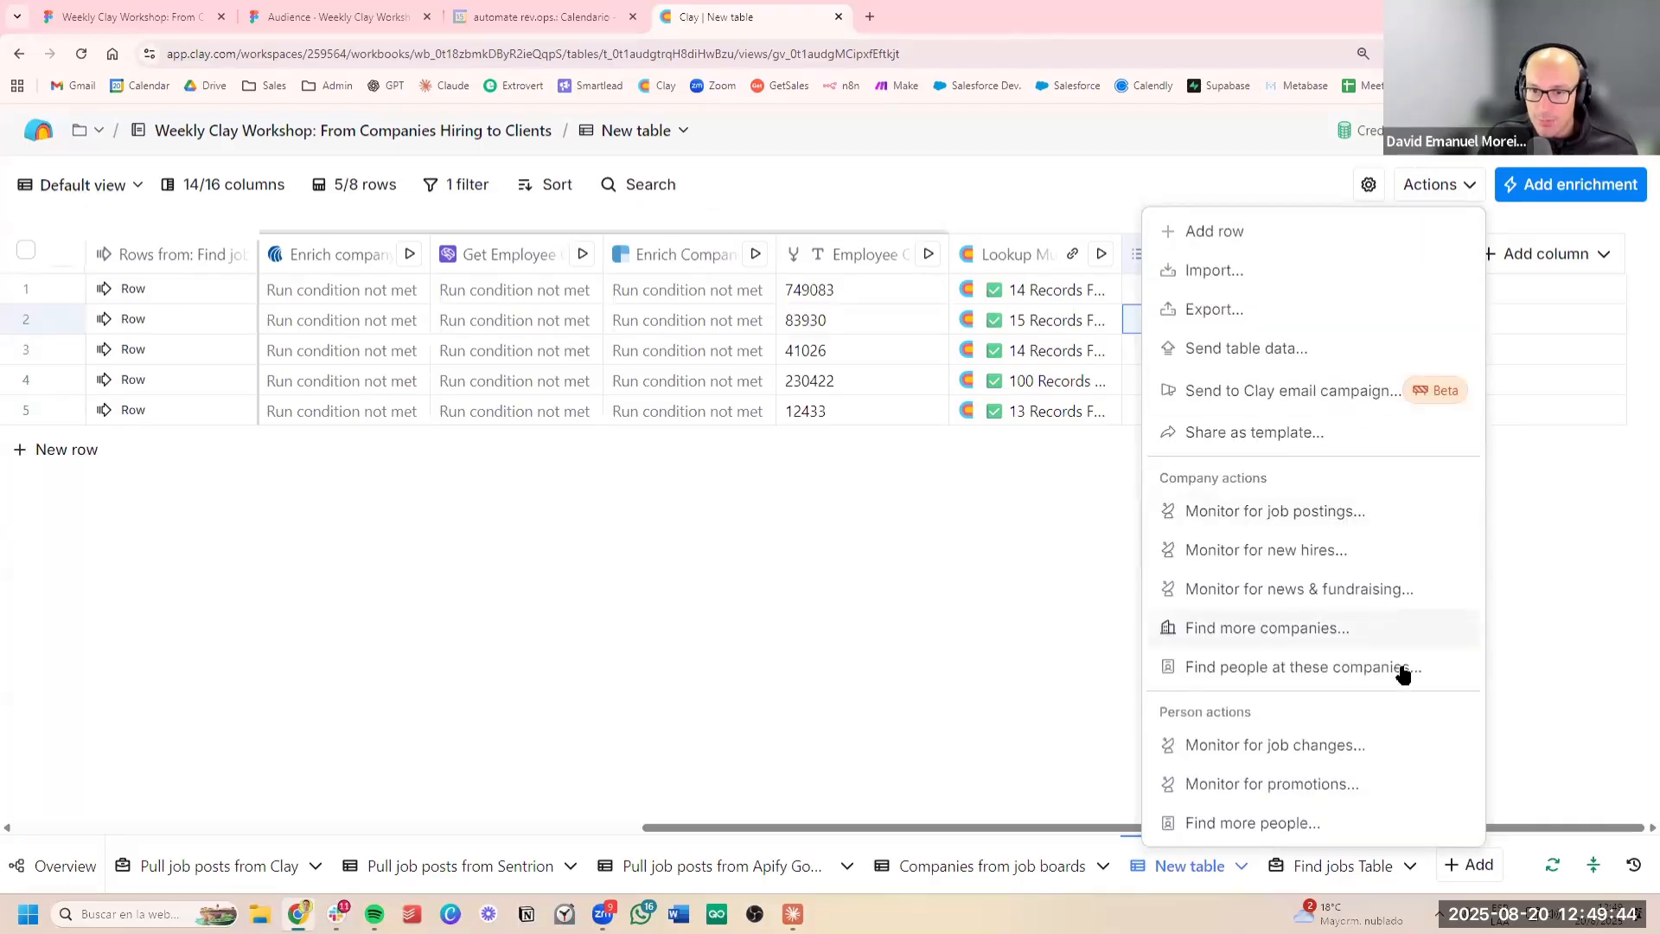
click(1301, 667)
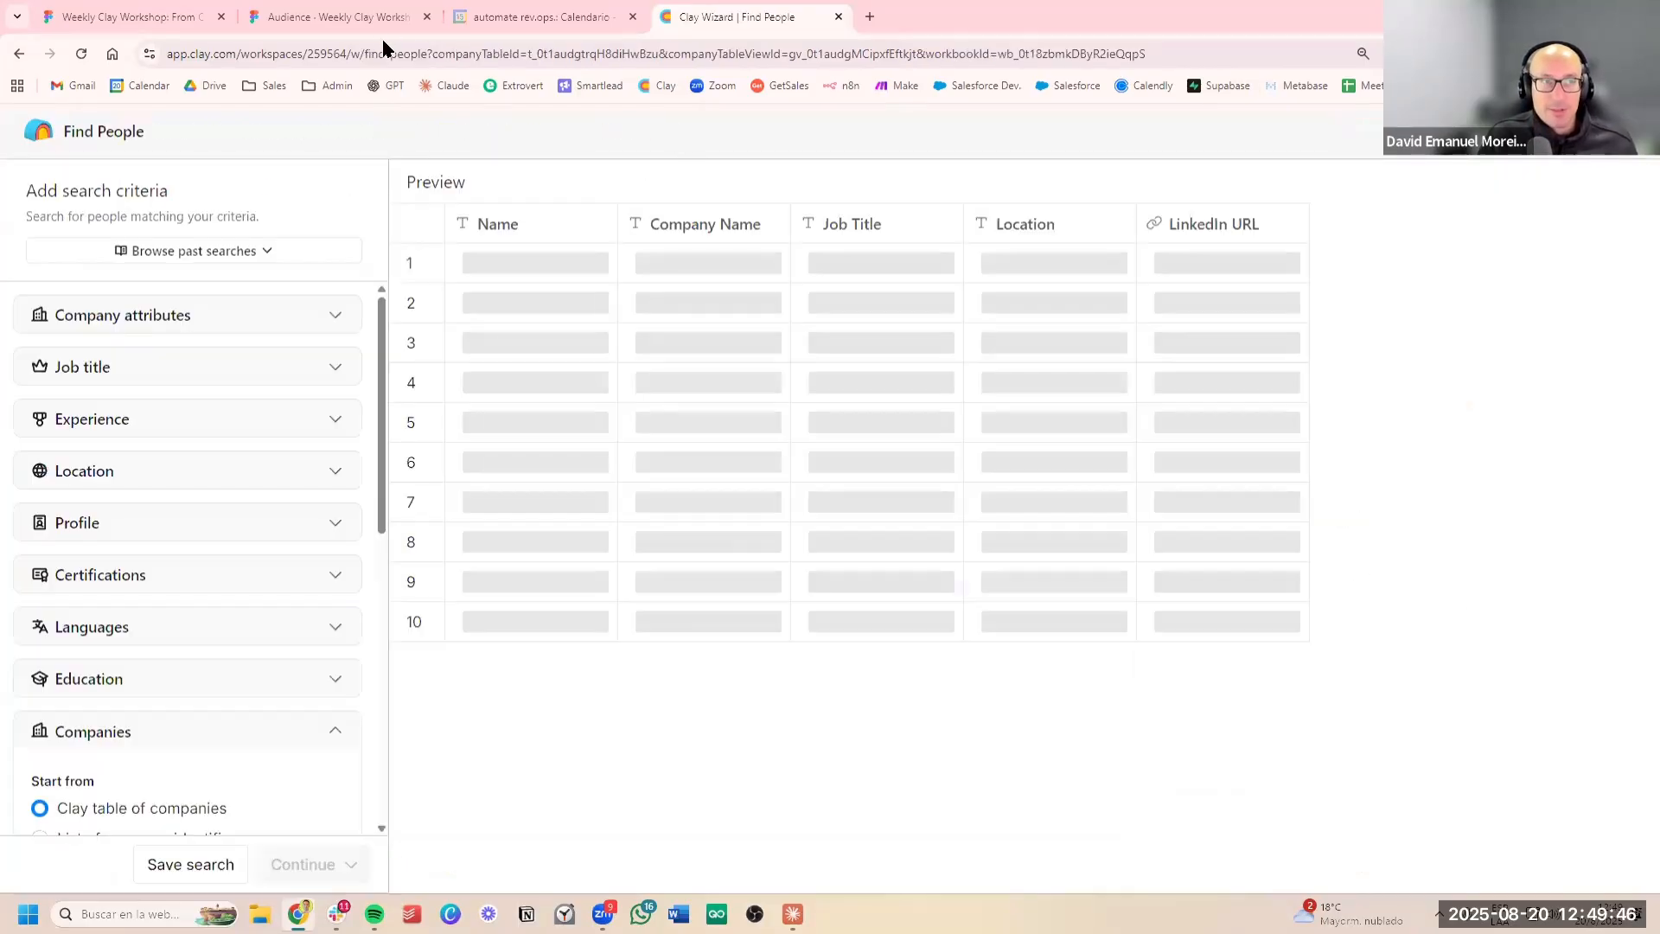
click(346, 16)
key(Right)
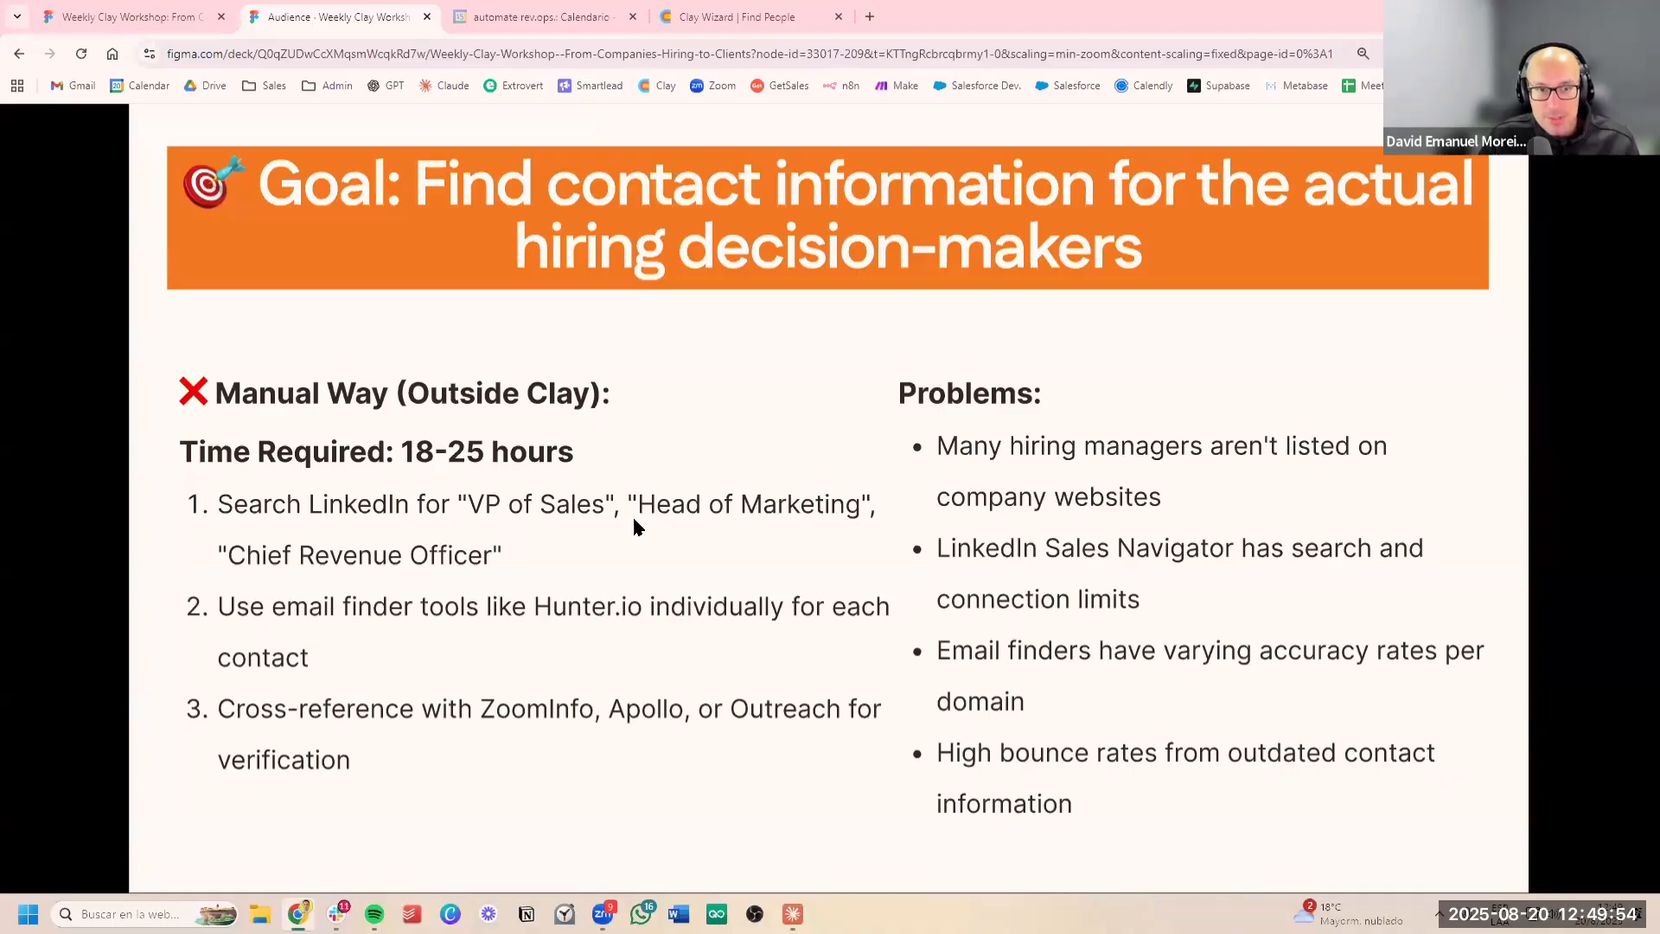
click(722, 23)
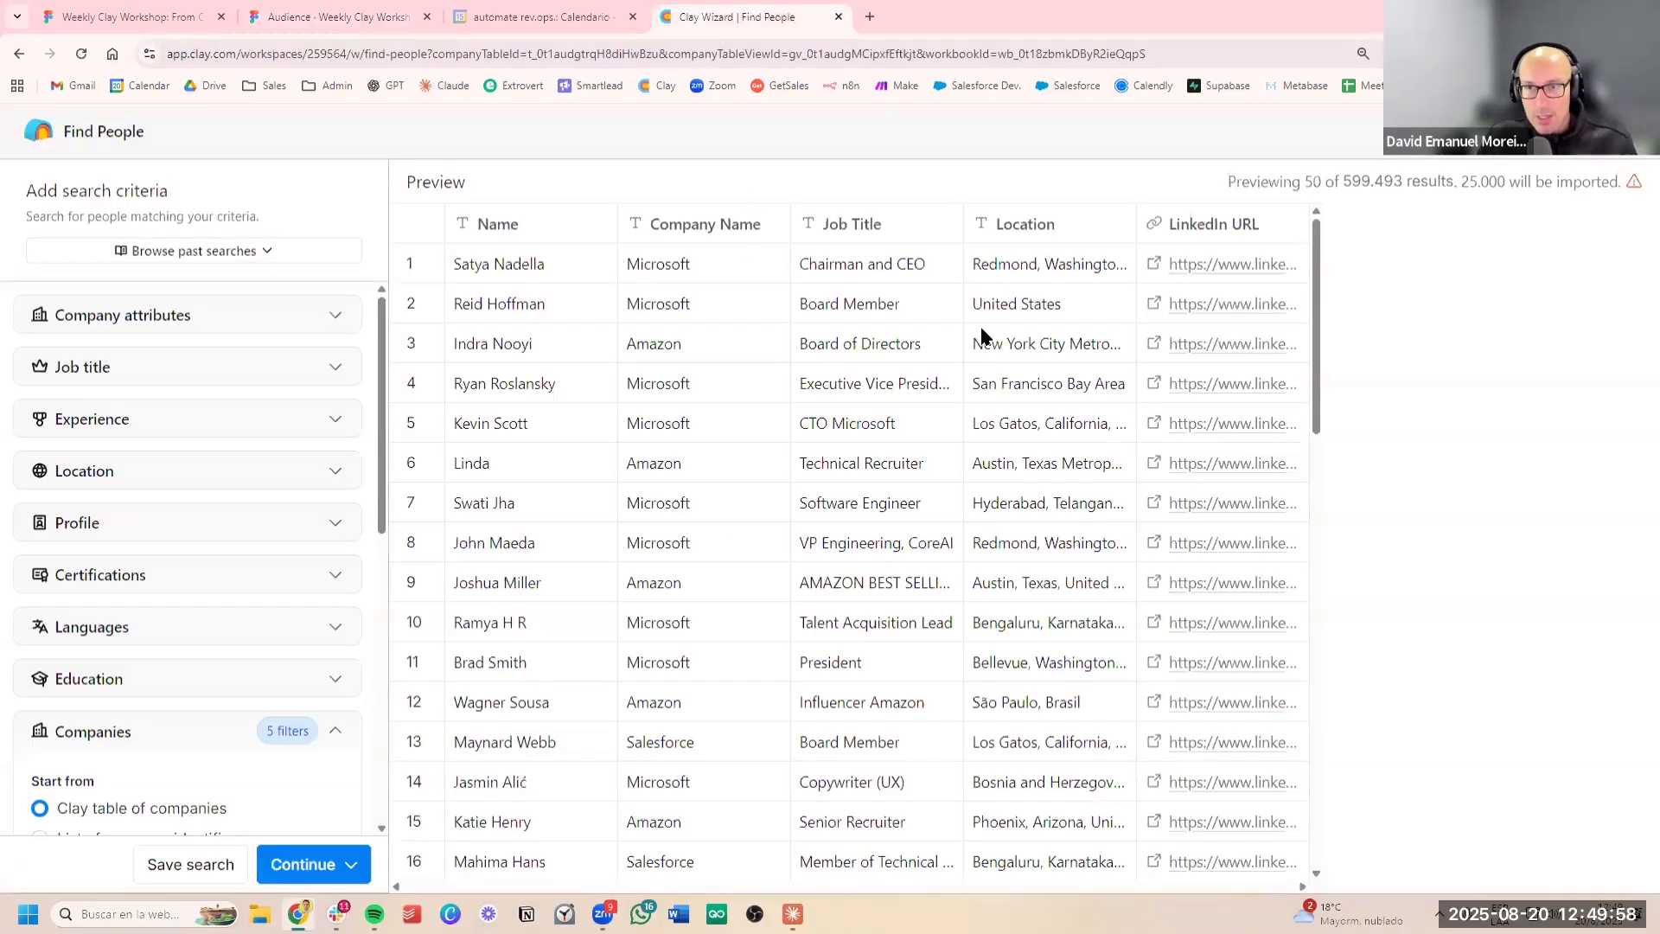
Add CRO and Chief Revenue Officer to the job titles to include in the people search
scroll(233, 411, down, 6)
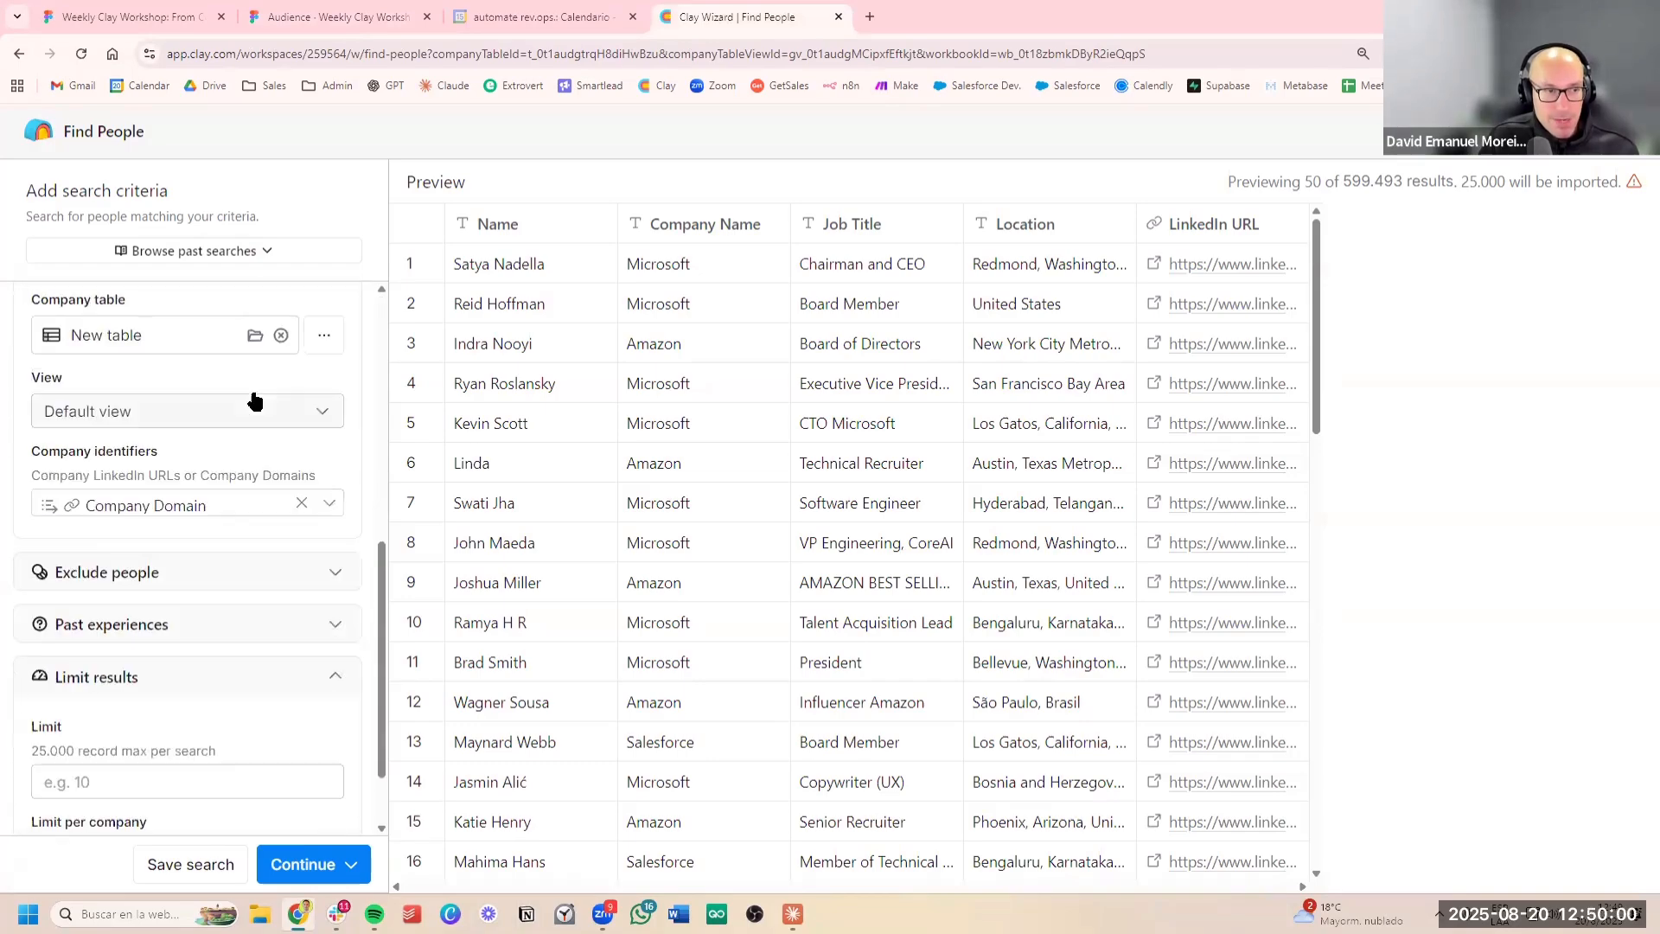
scroll(251, 397, up, 6)
click(211, 382)
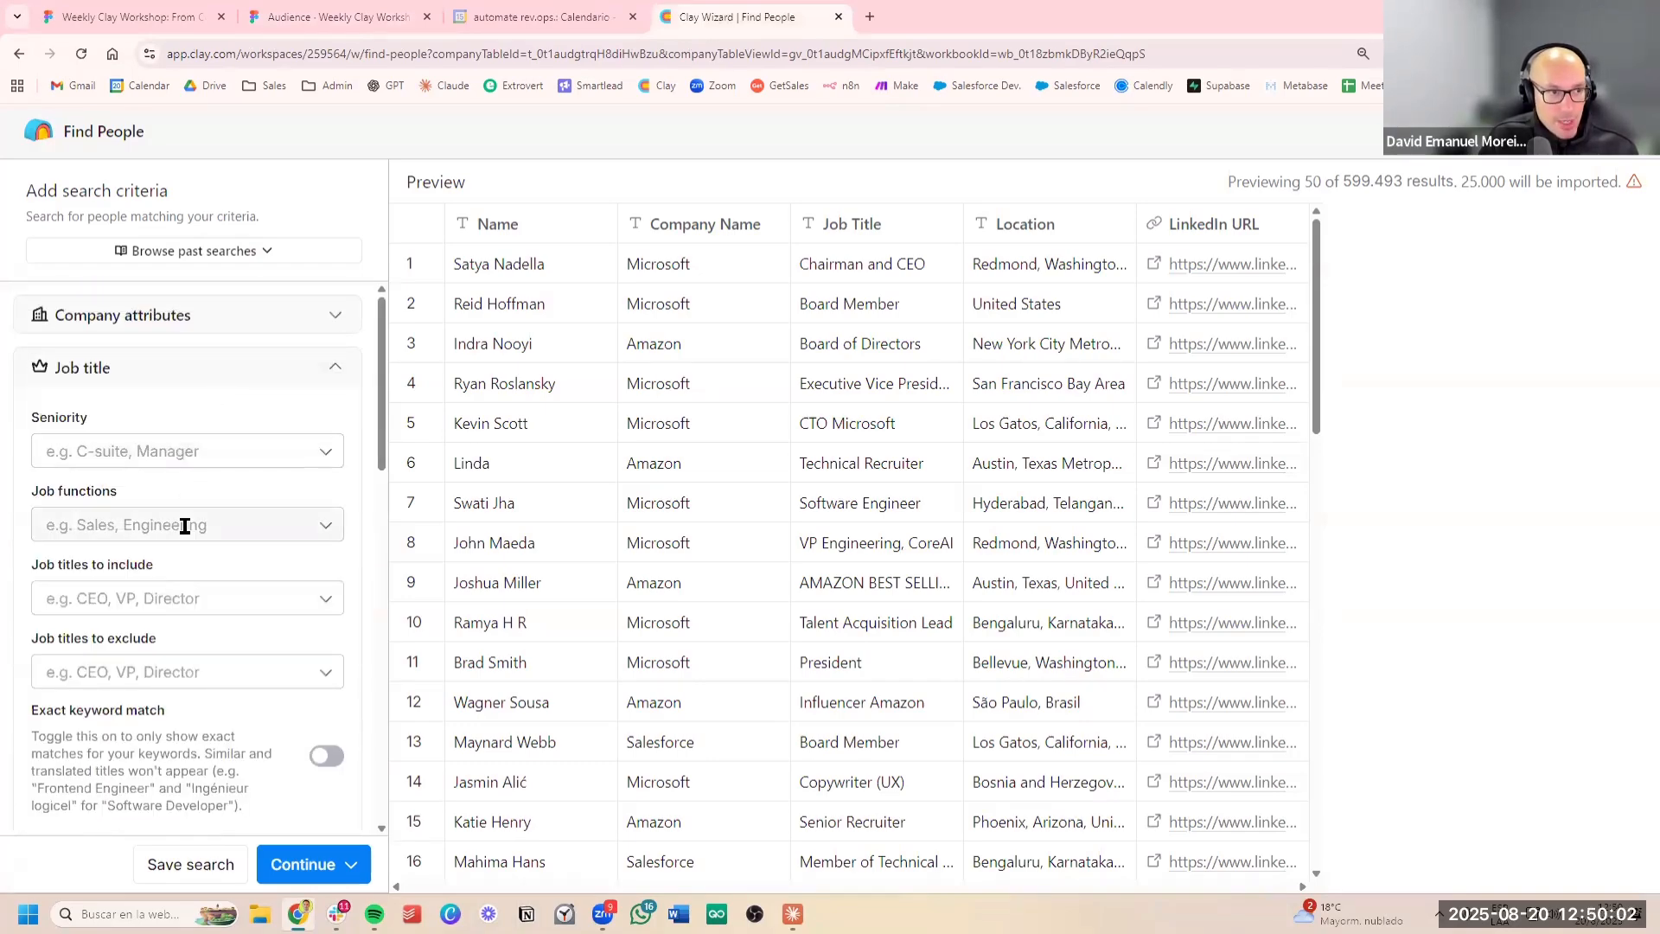
click(151, 602)
text(CRO)
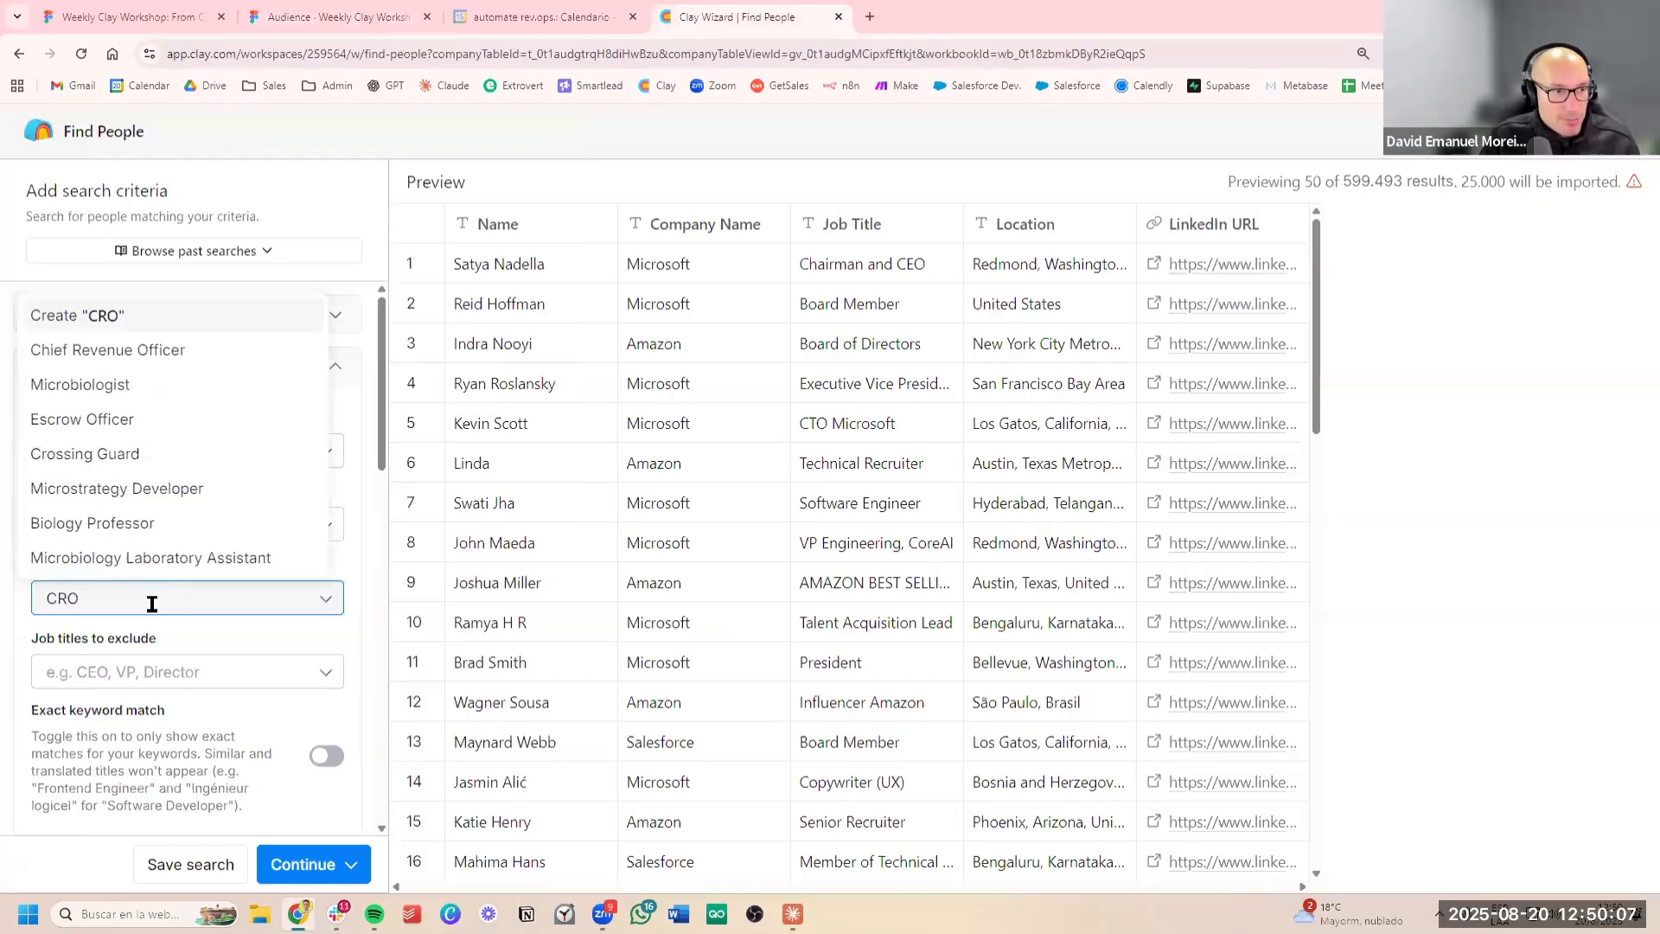
key(Return)
text(Chir)
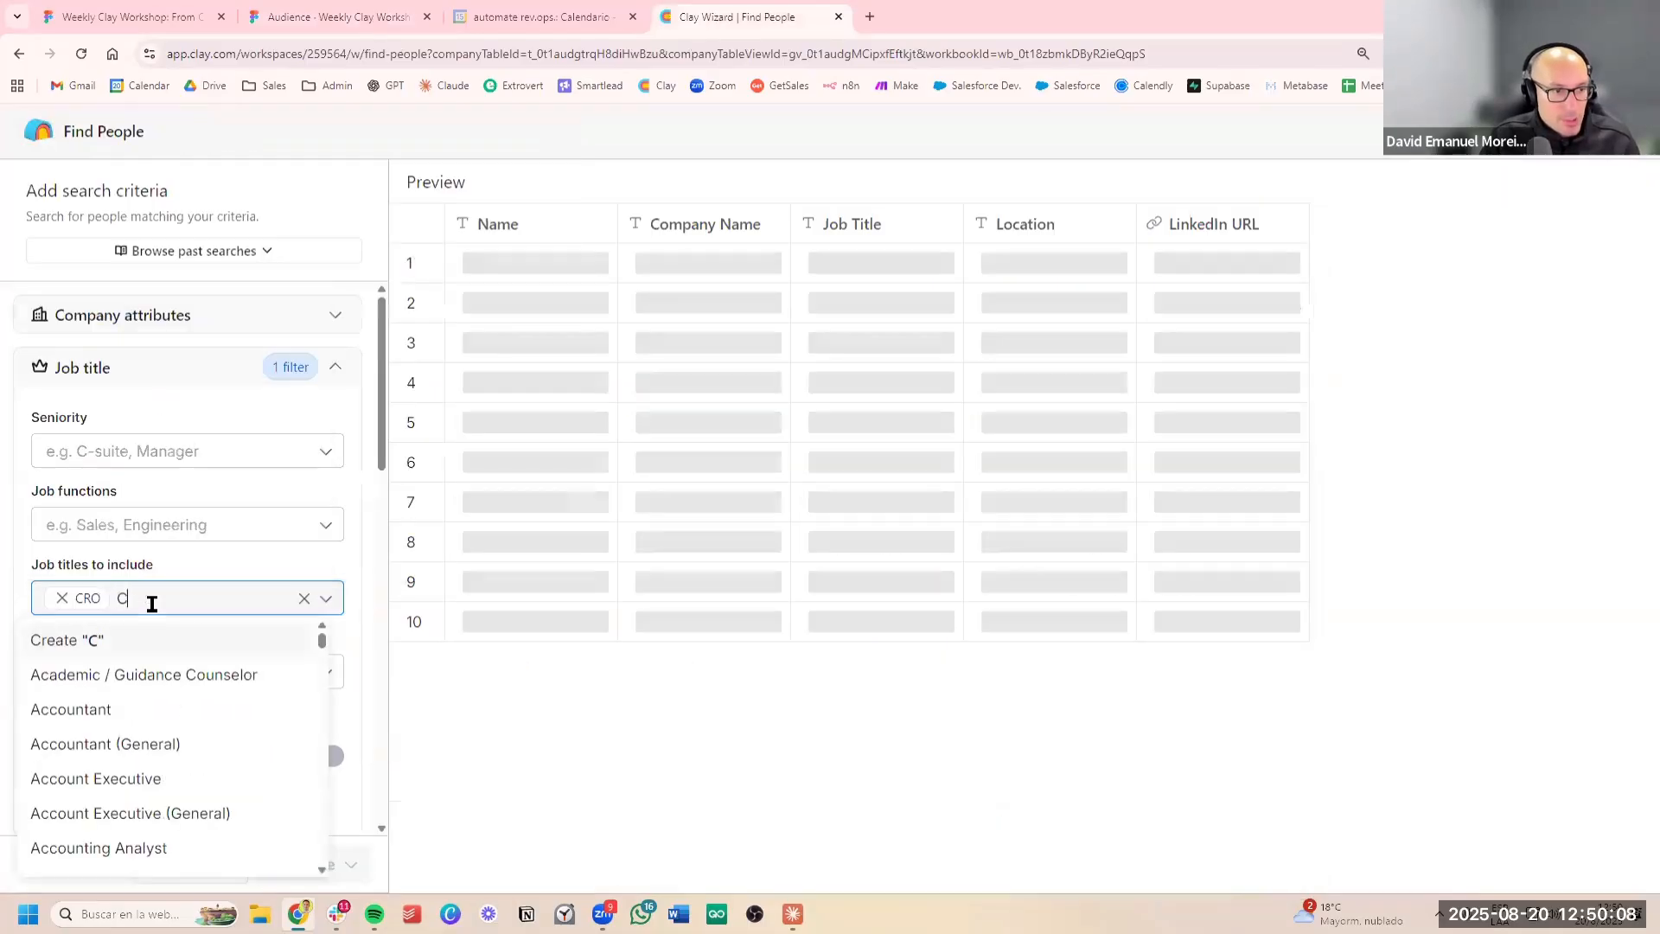
key(BackSpace)
text(ef revenue)
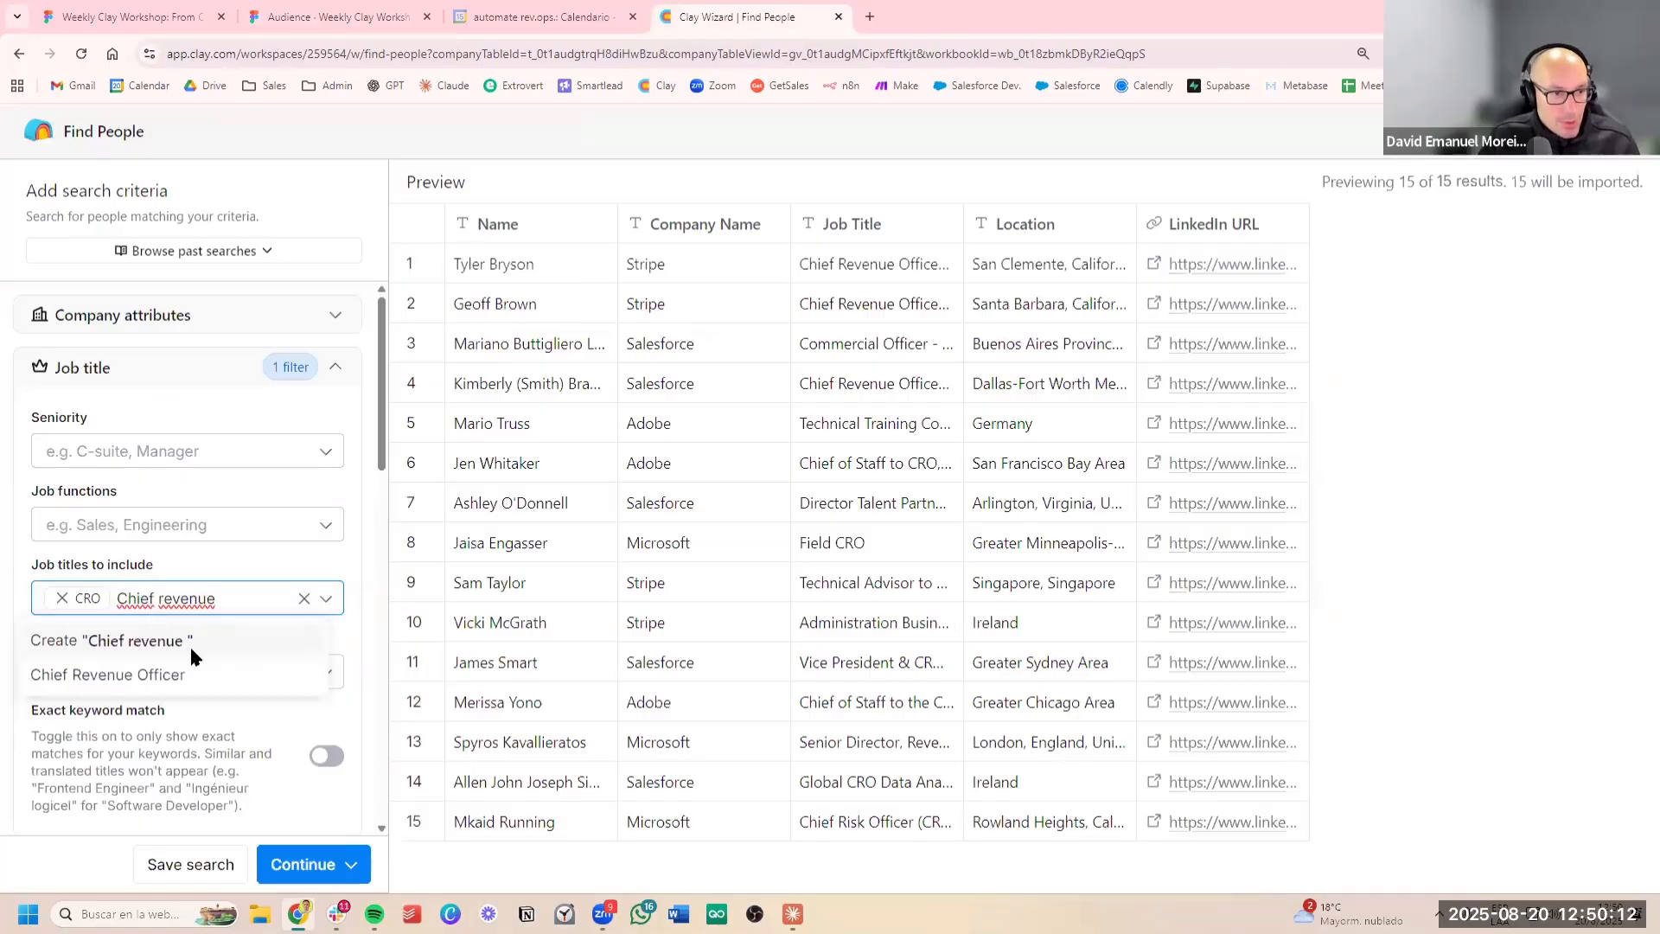
click(199, 675)
Recheck the target roles on the Figma slide and add "Vp of sales" to the job titles to include
click(326, 17)
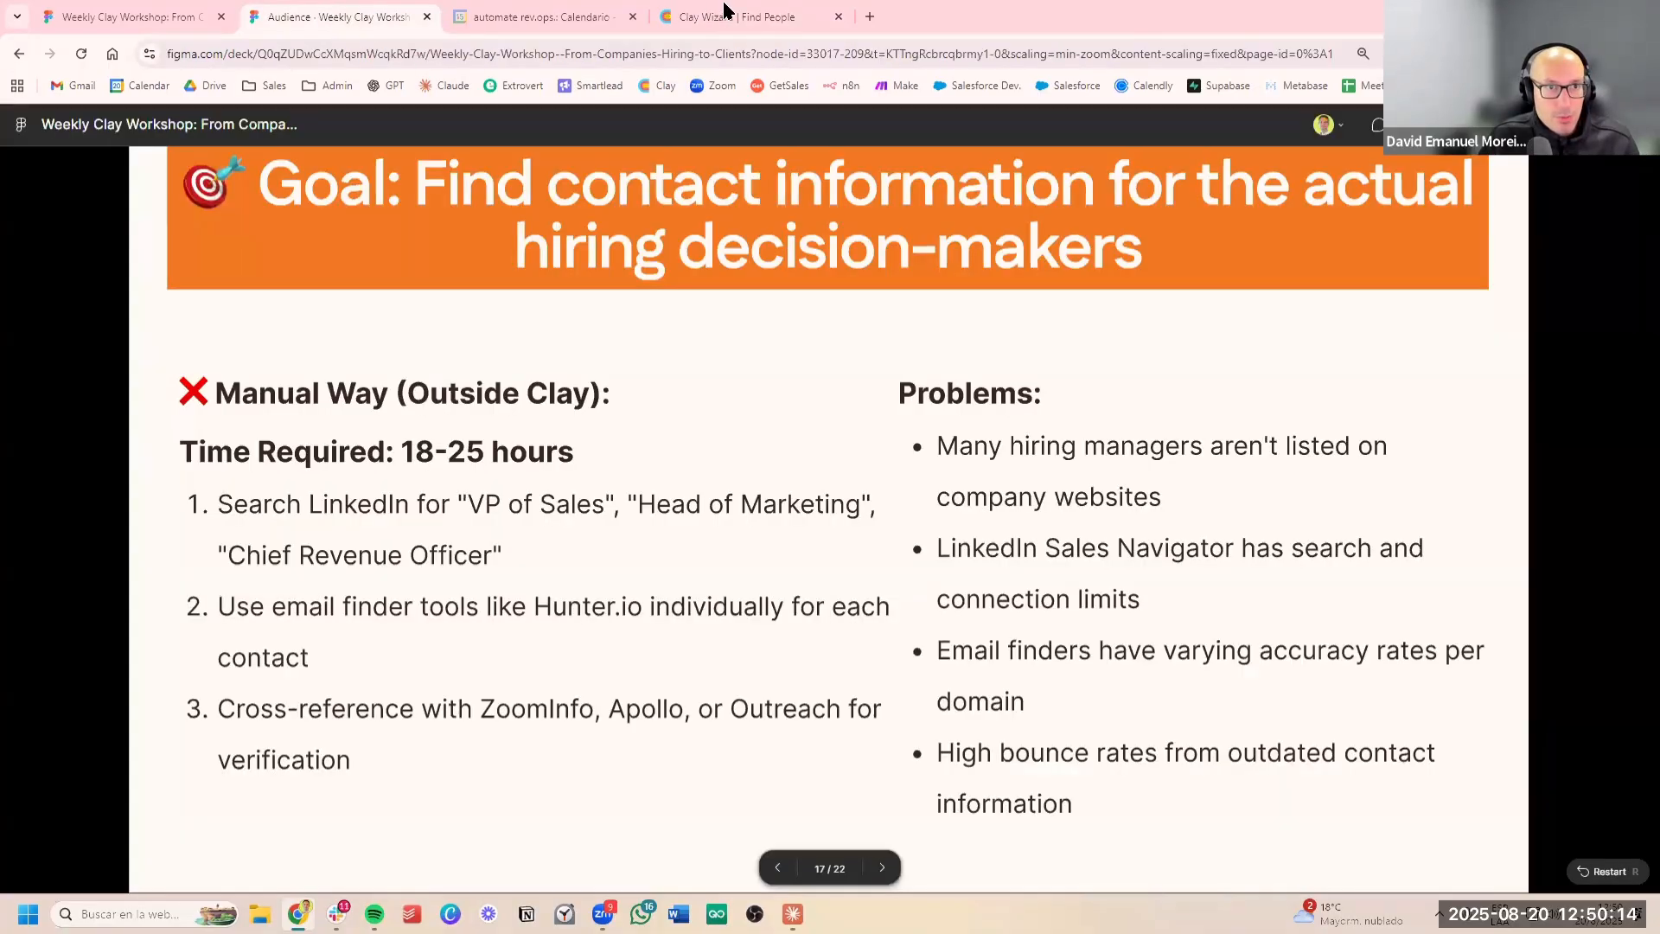
click(748, 10)
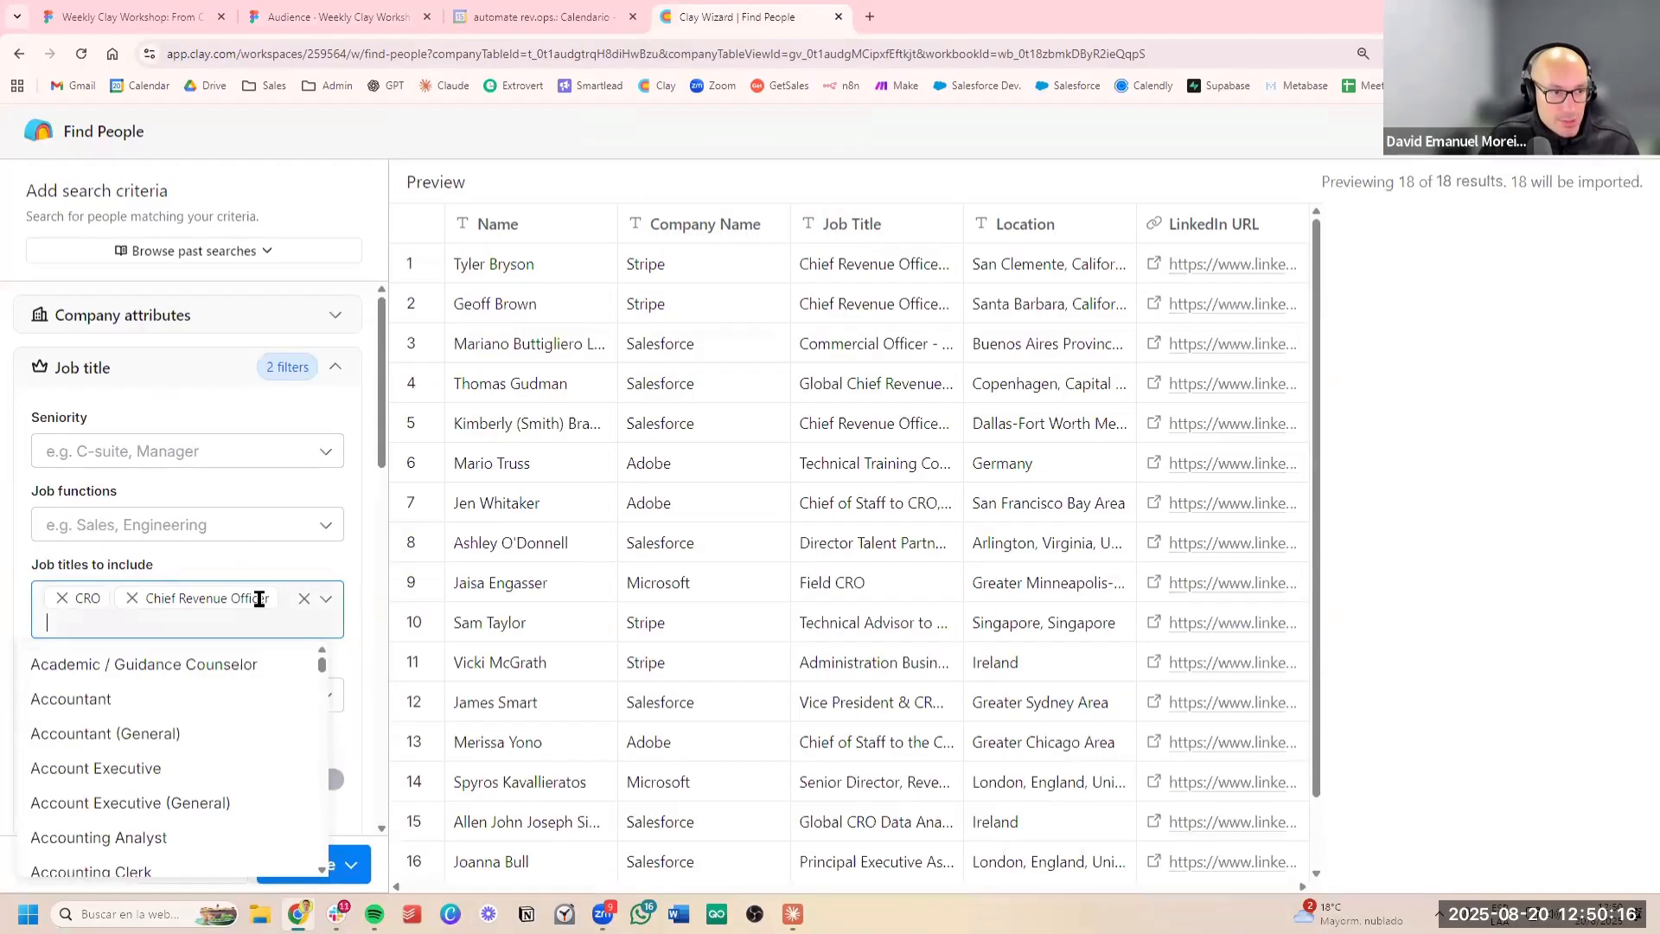
text(Vp of)
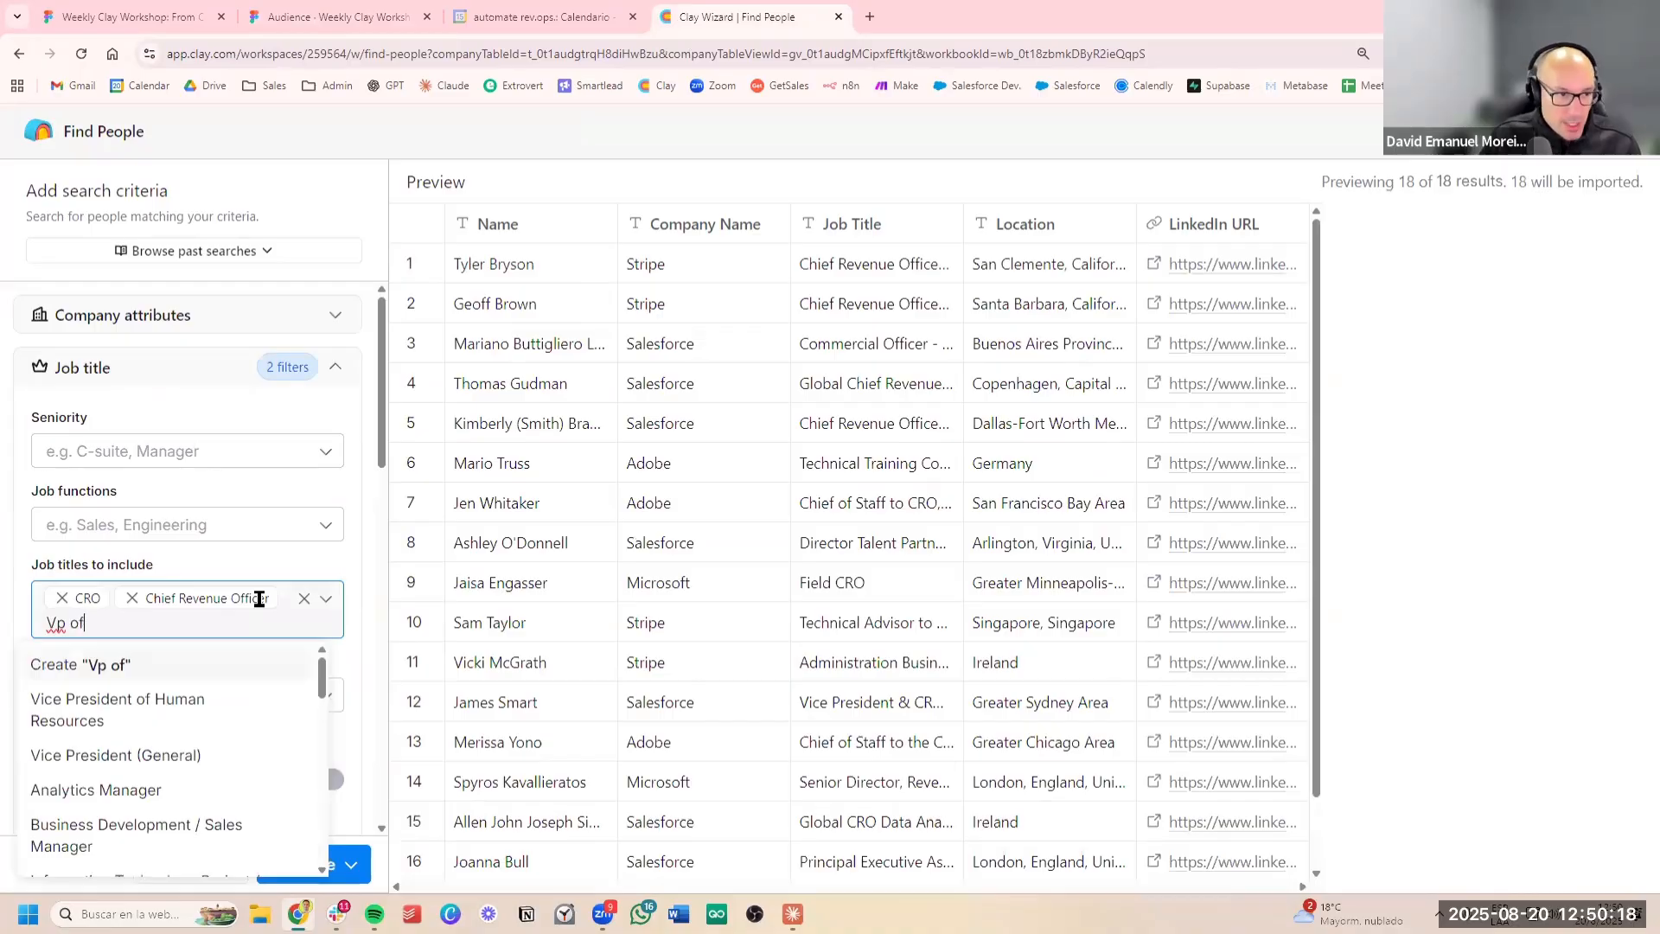
text( sa)
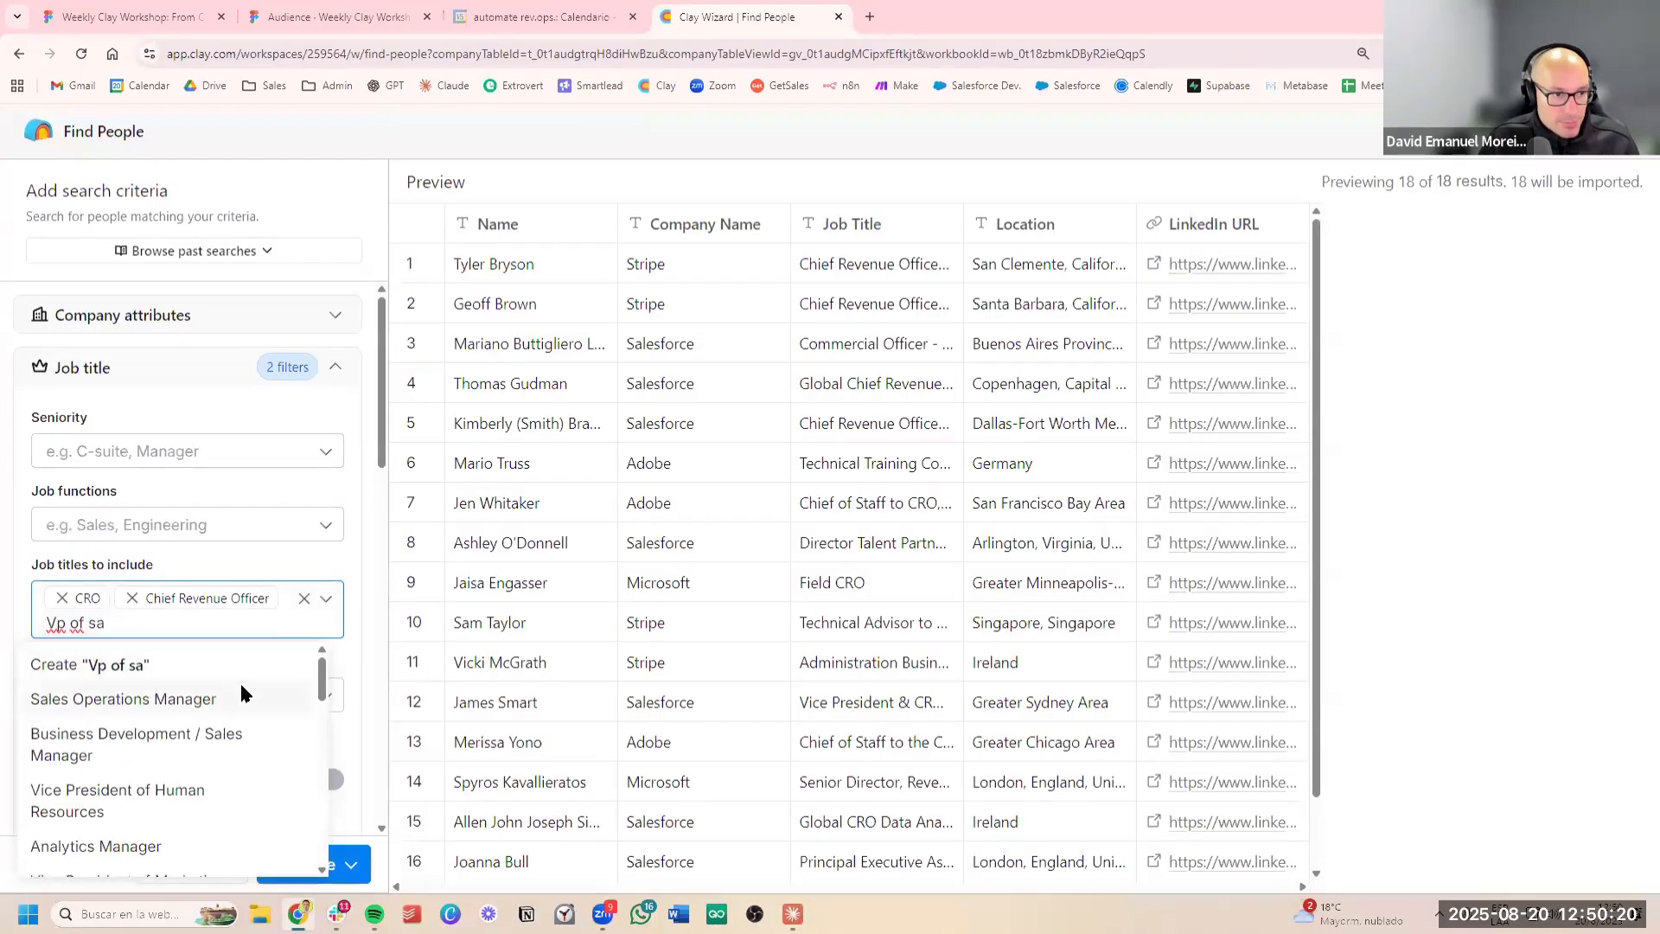
text(les)
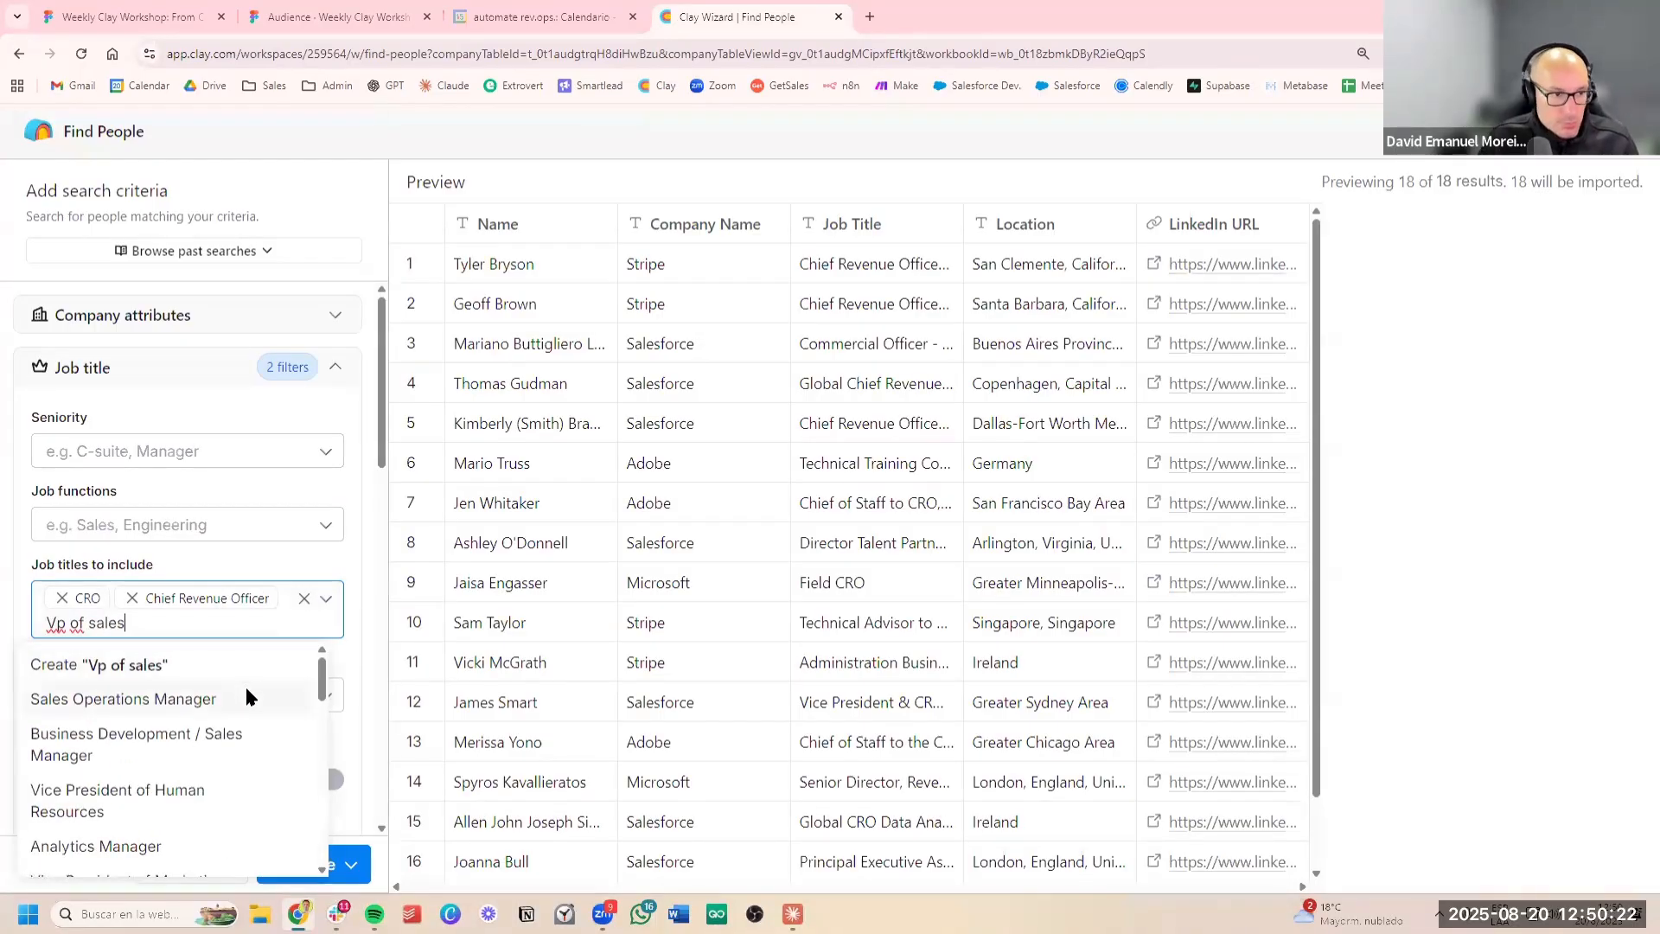
click(234, 662)
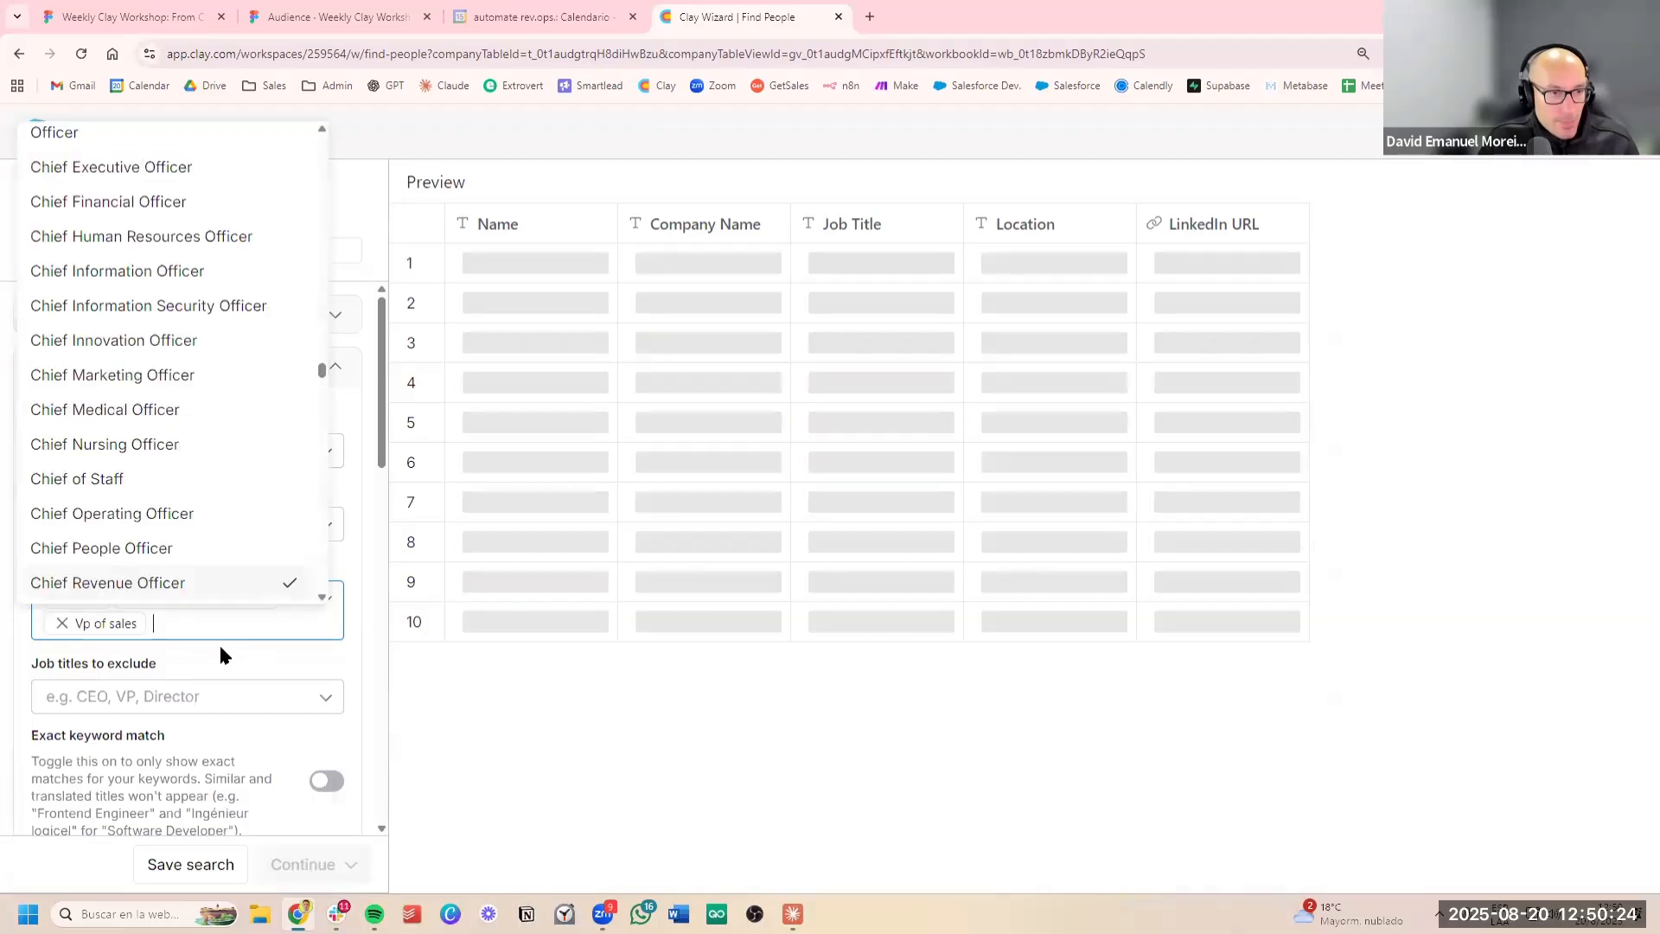
Consult the role list on the Figma slide again and add "head of marketing" to the included job titles
click(329, 22)
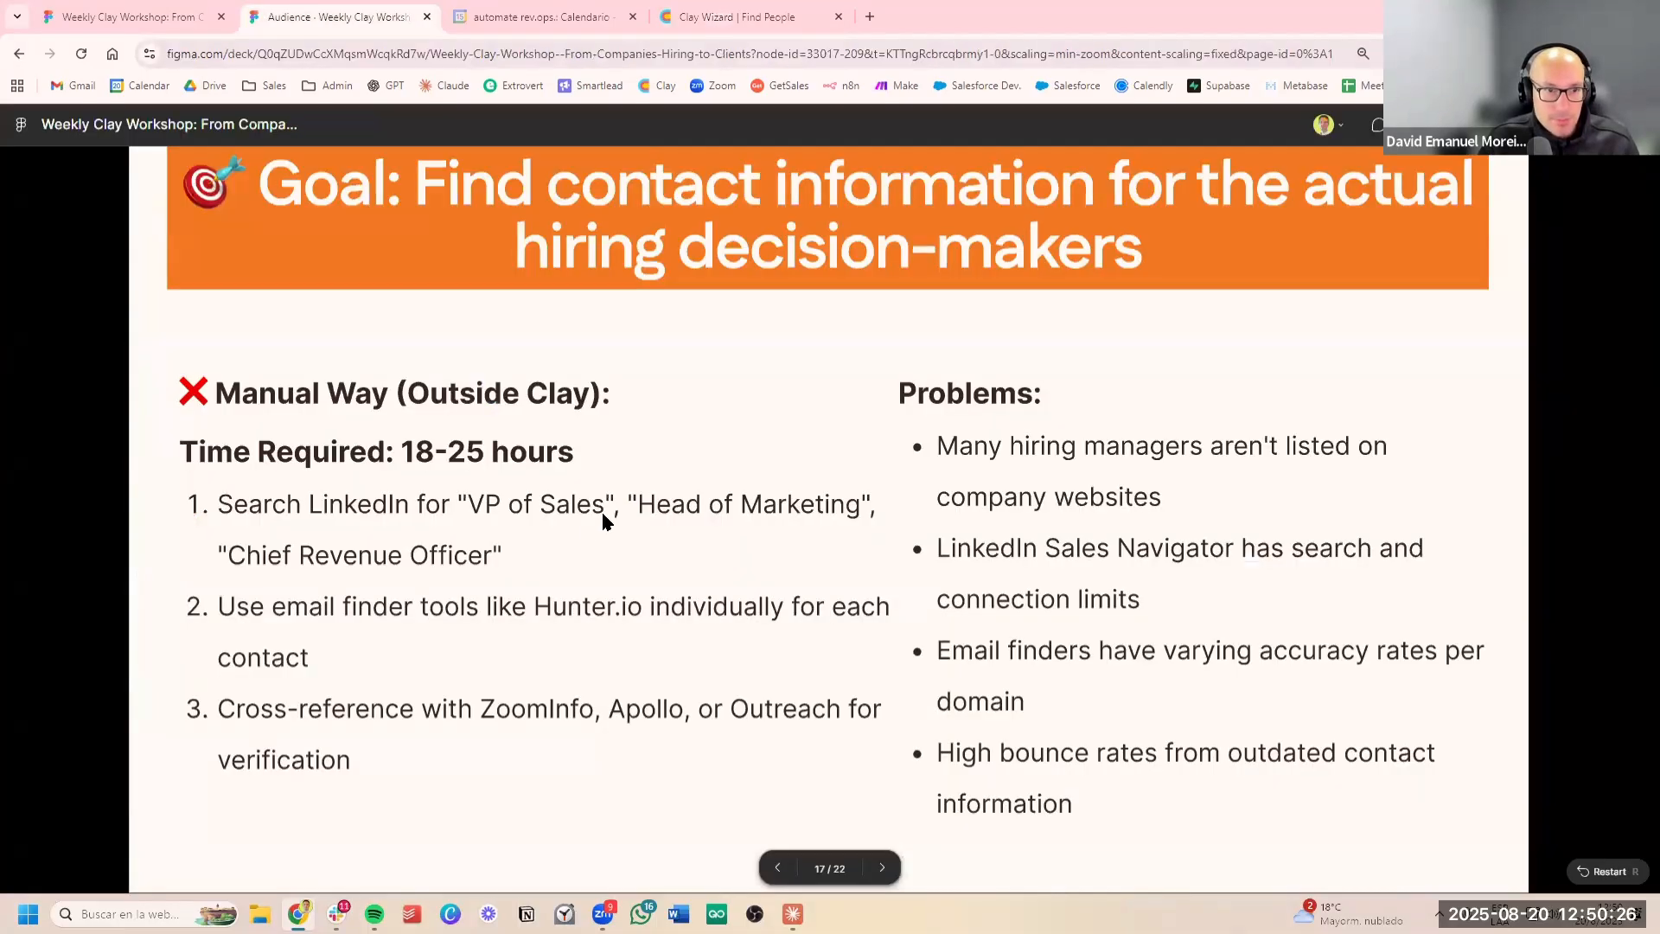
click(823, 11)
click(230, 626)
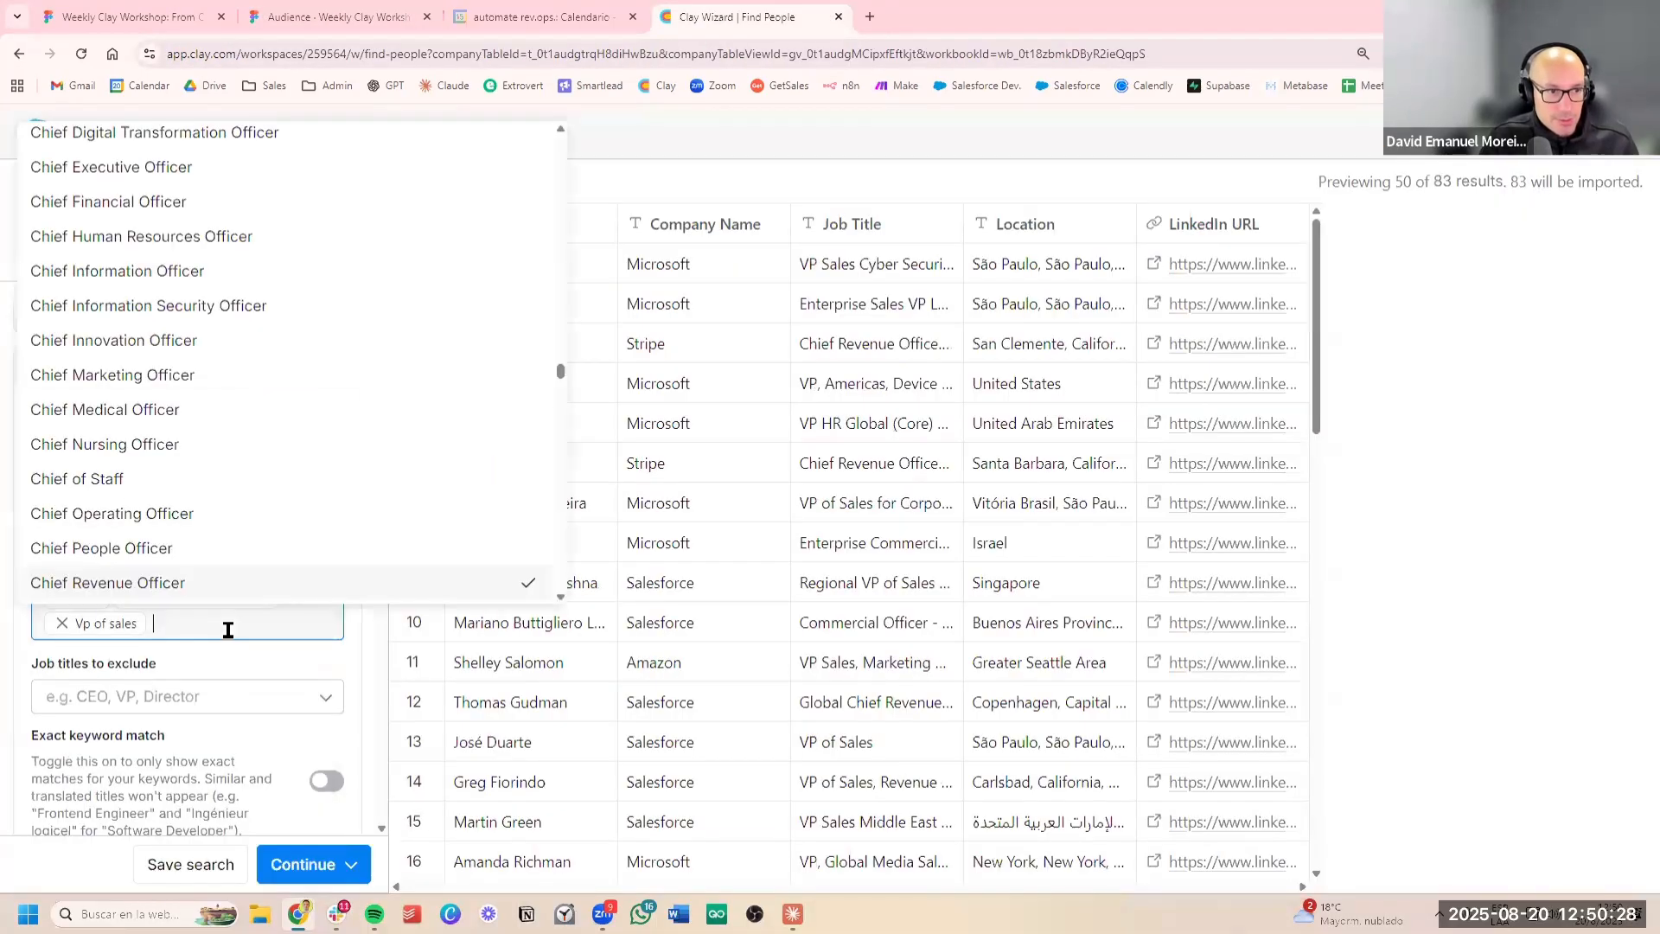
text(head of marketing)
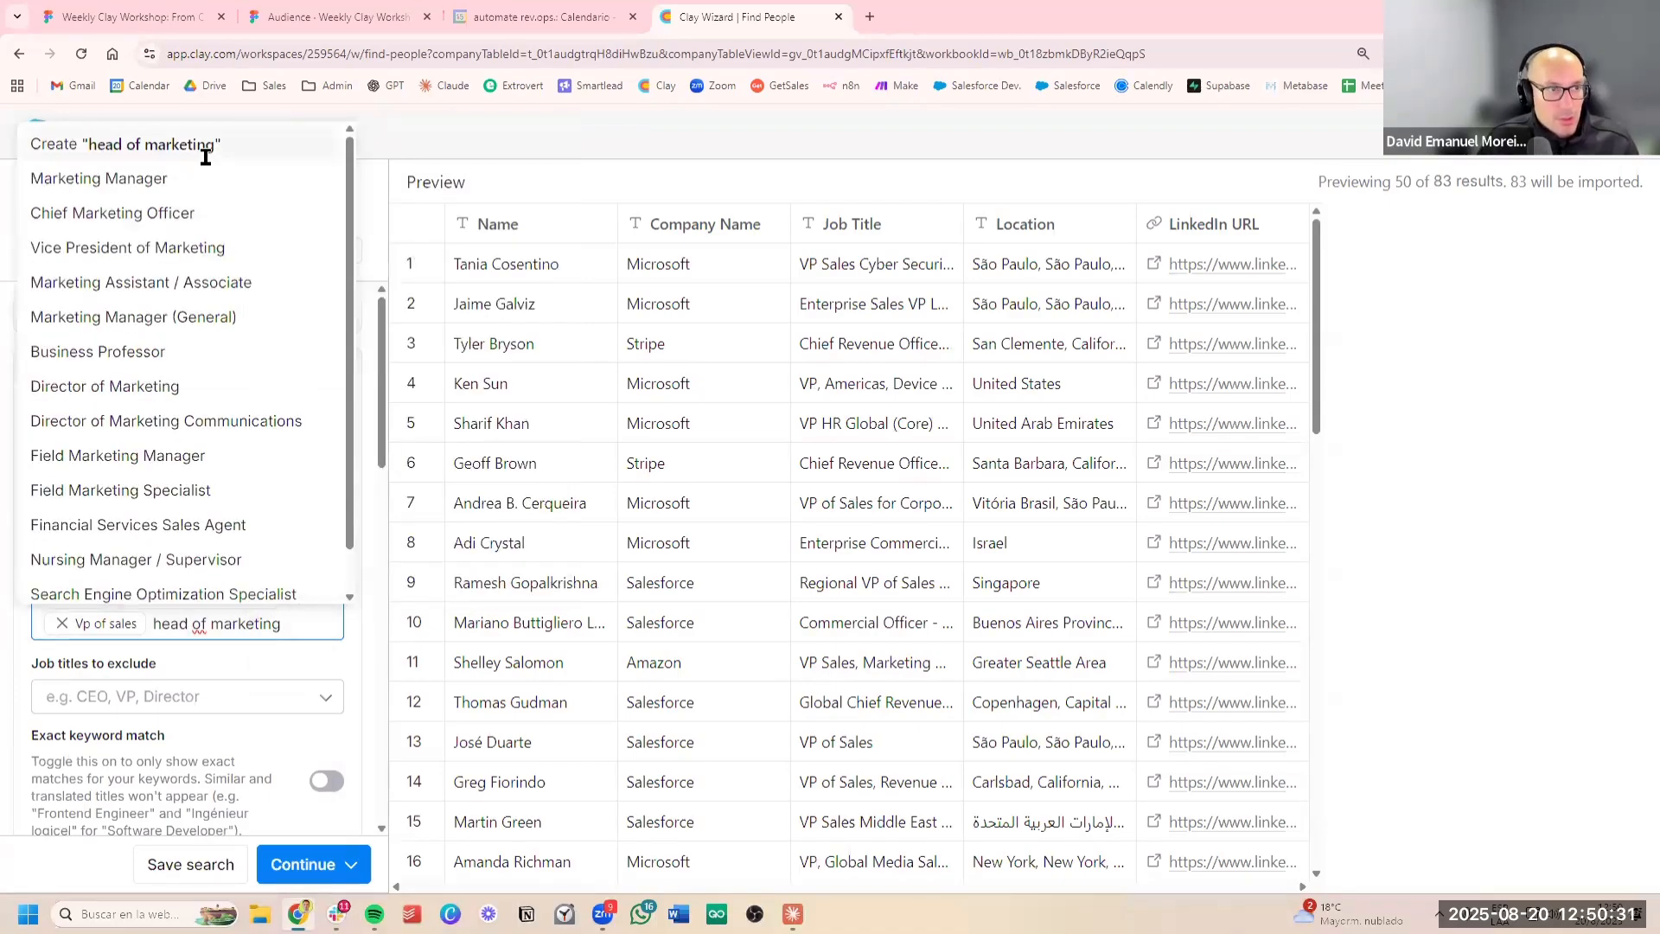
click(204, 153)
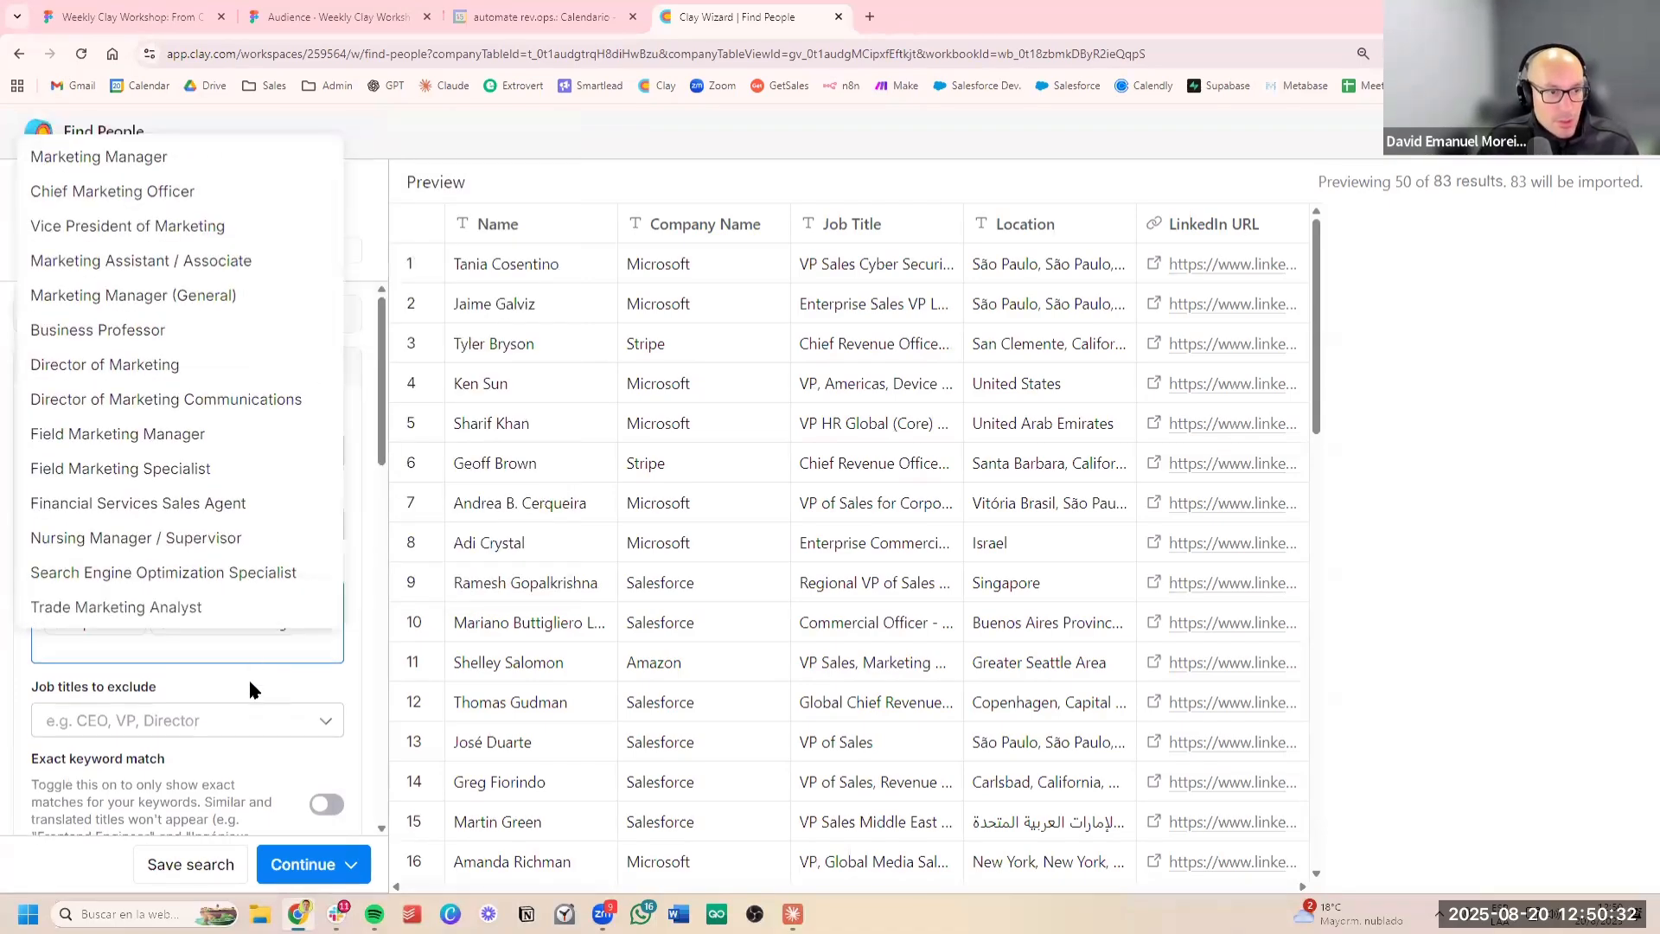
click(248, 677)
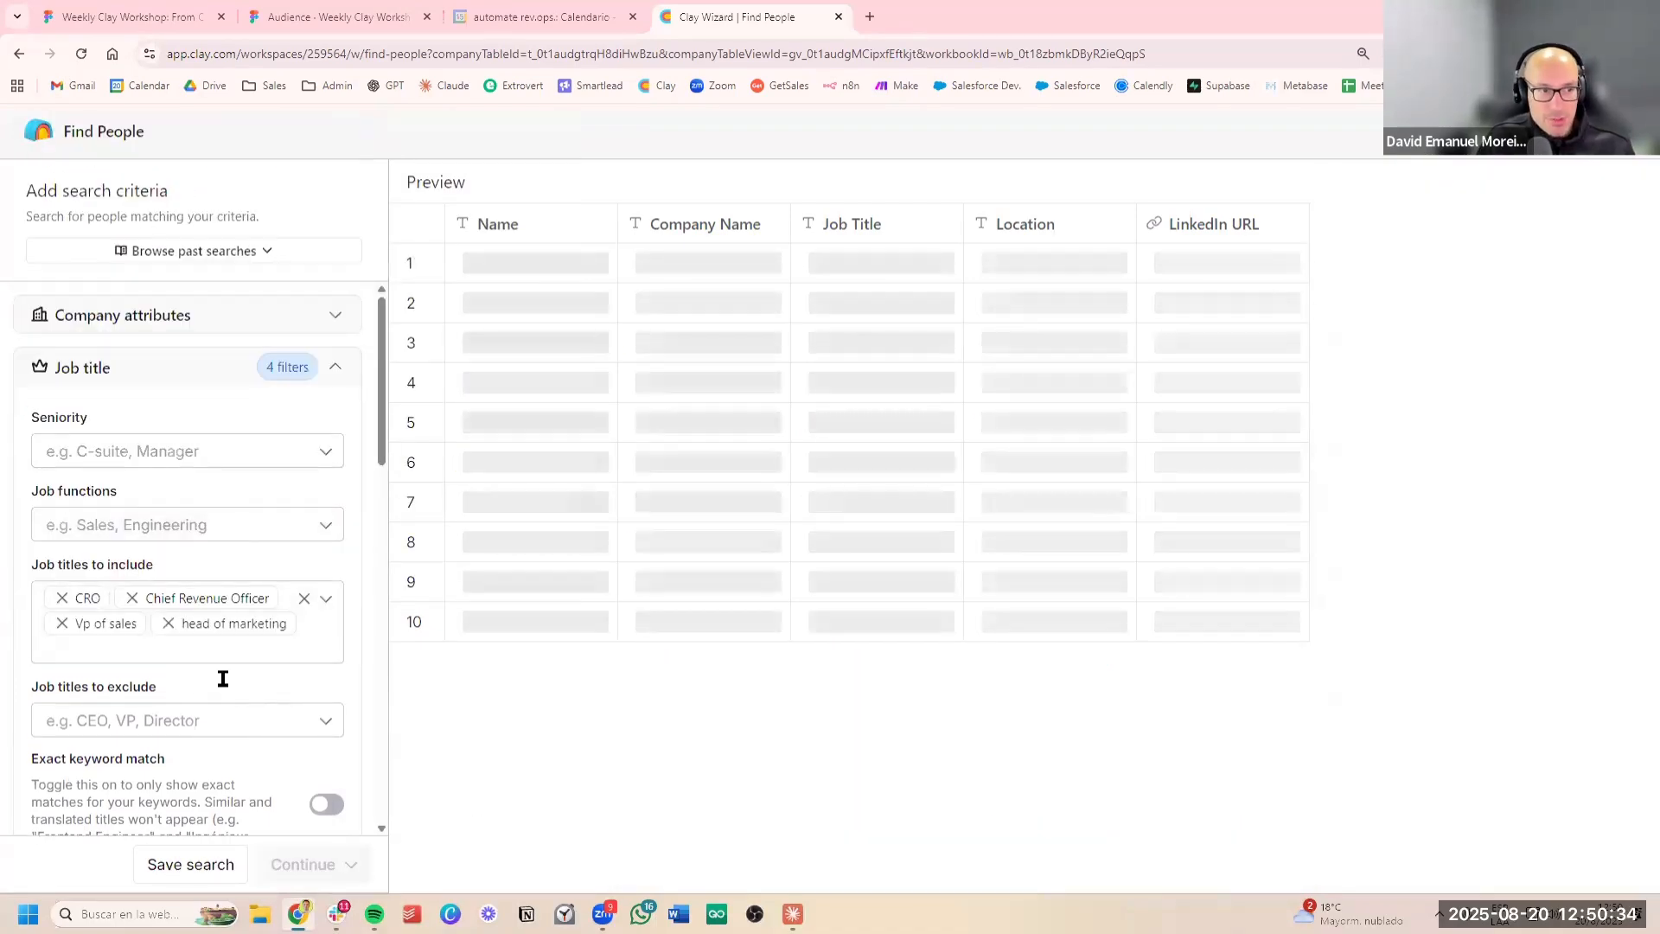
Restrict the people search to the United States under the countries to include
scroll(228, 674, down, 3)
scroll(230, 674, down, 2)
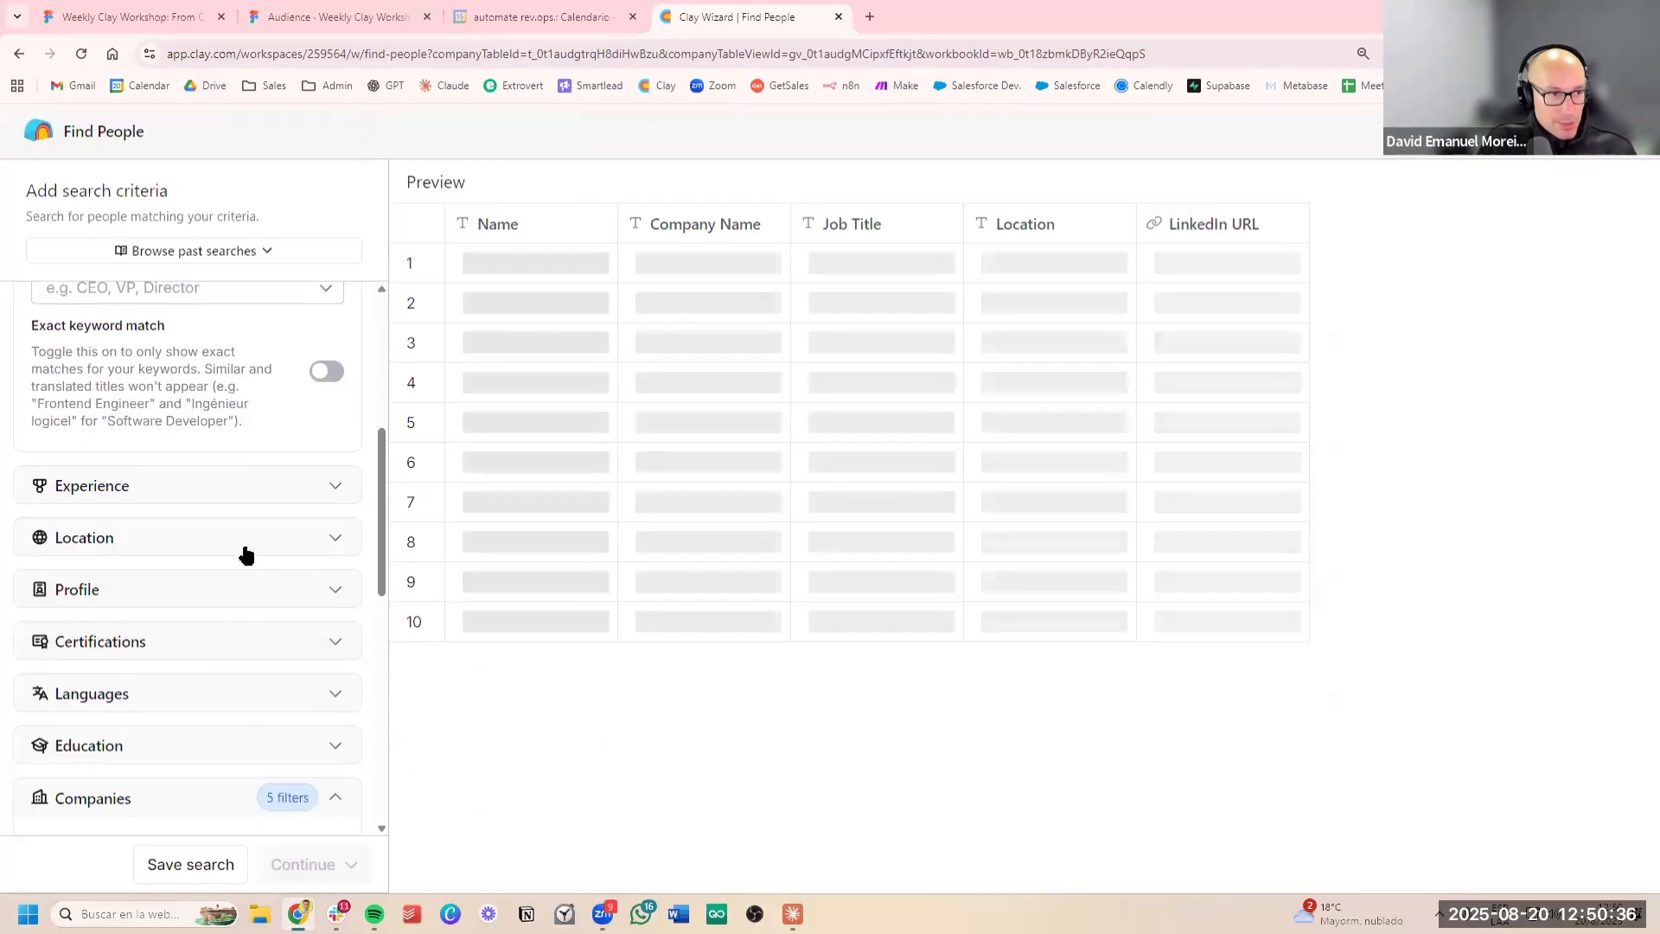
click(173, 553)
click(162, 622)
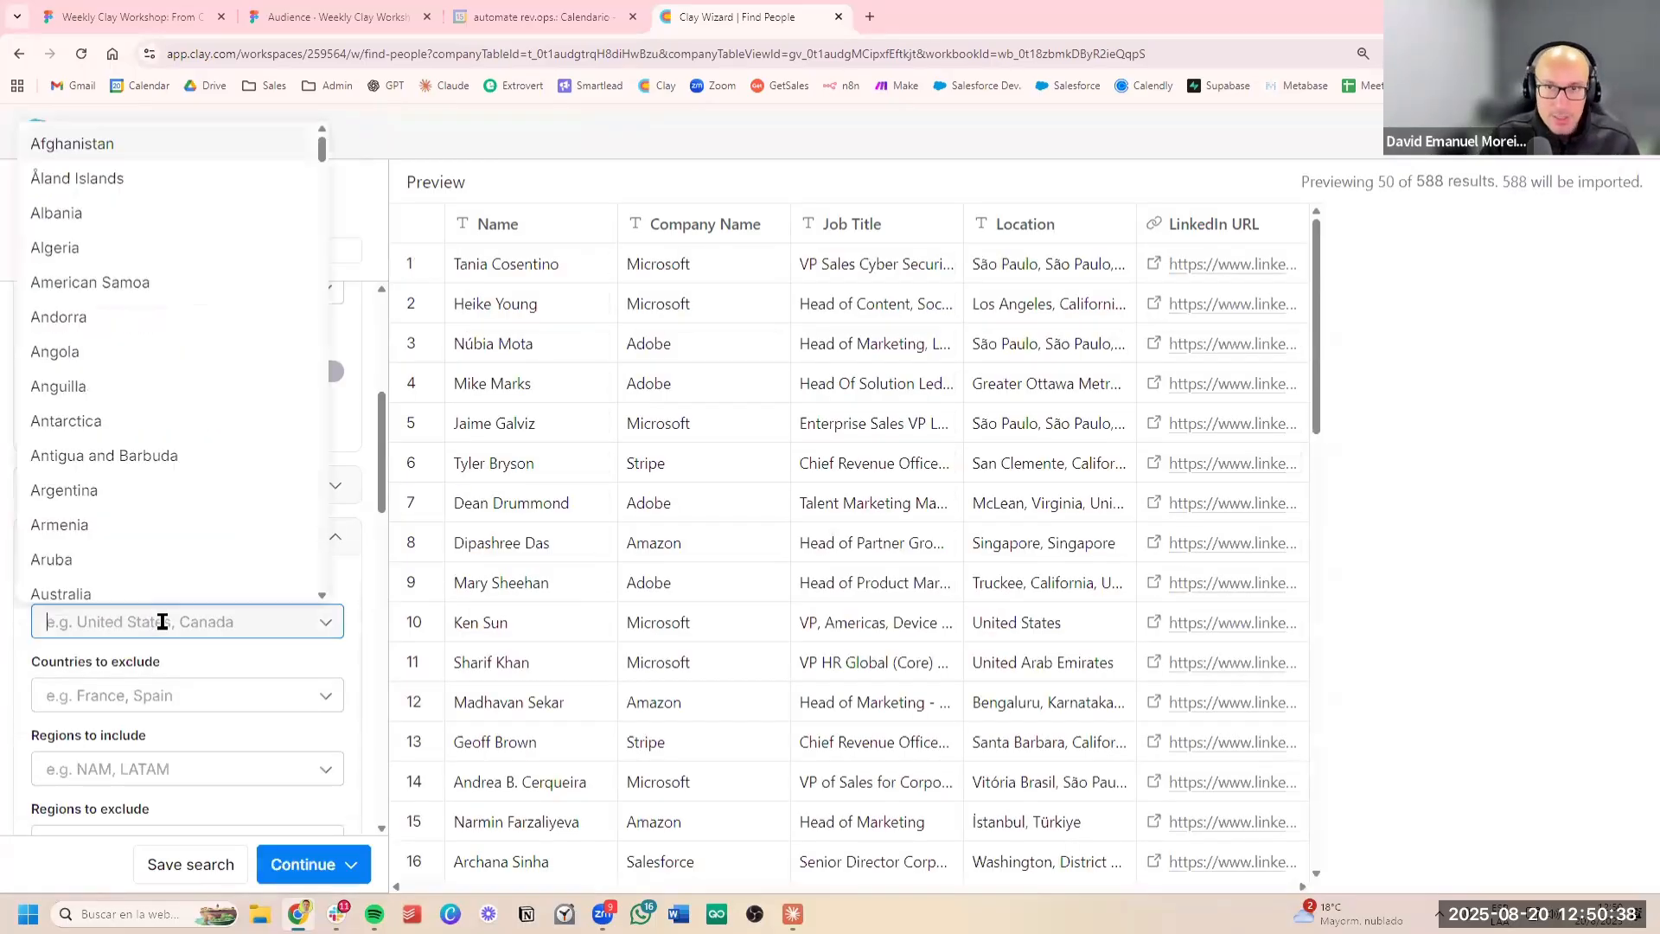
text(united)
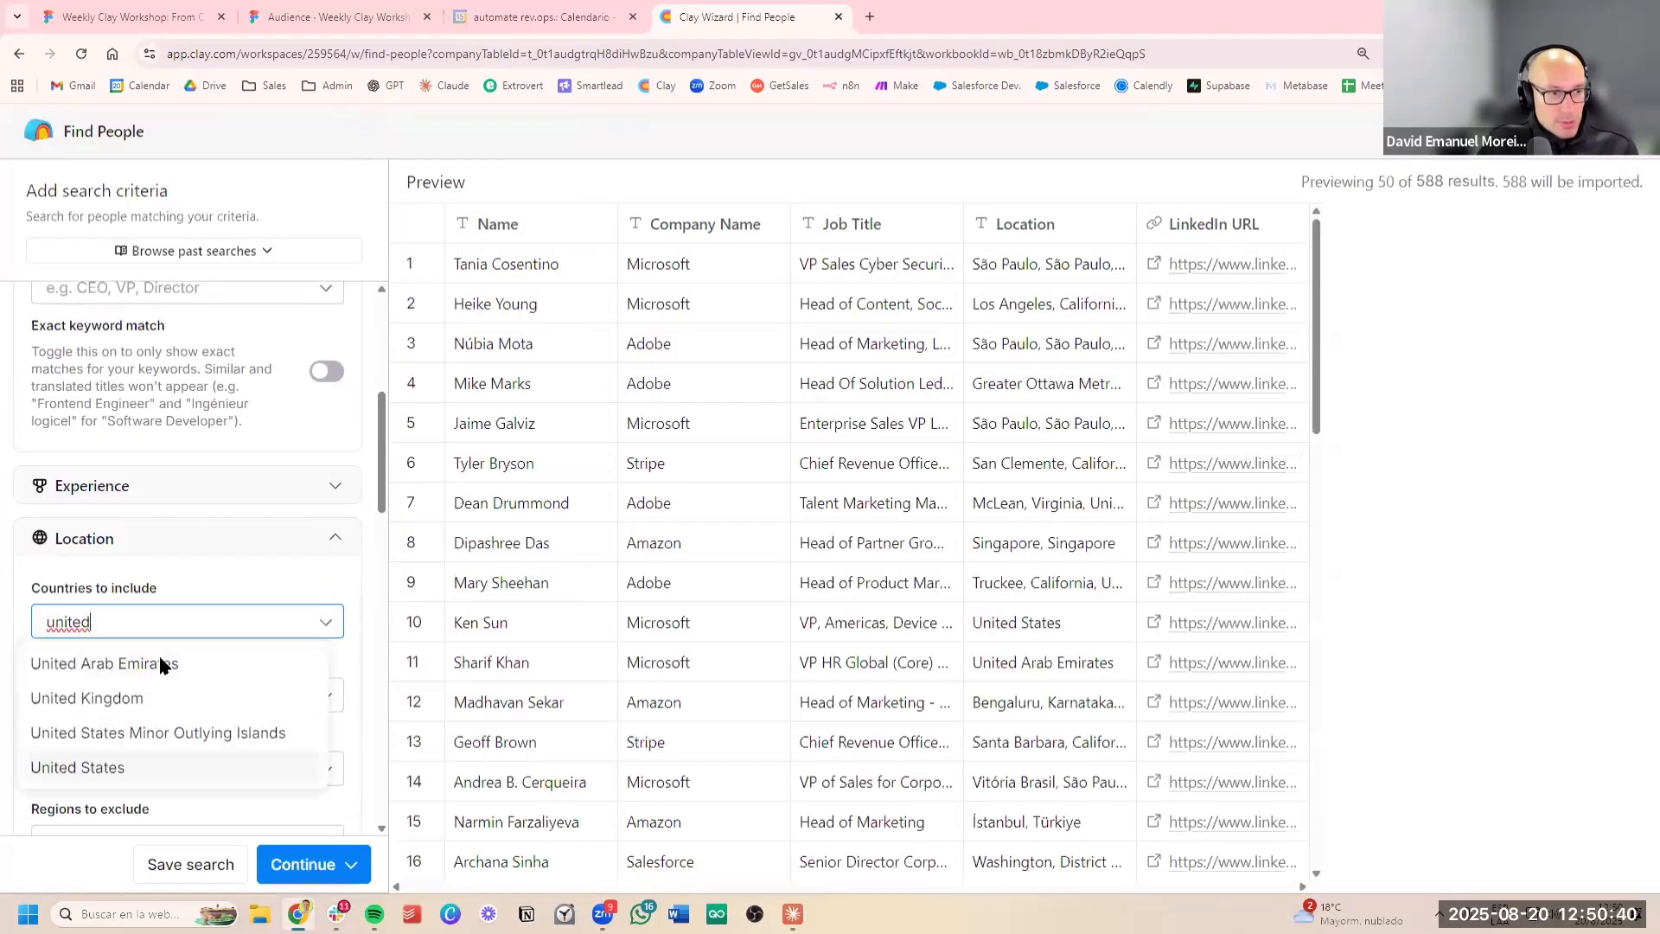
click(163, 767)
click(184, 583)
Review the remaining people search criteria, including the company source and result limits, and expand the Profile criteria
scroll(249, 570, down, 3)
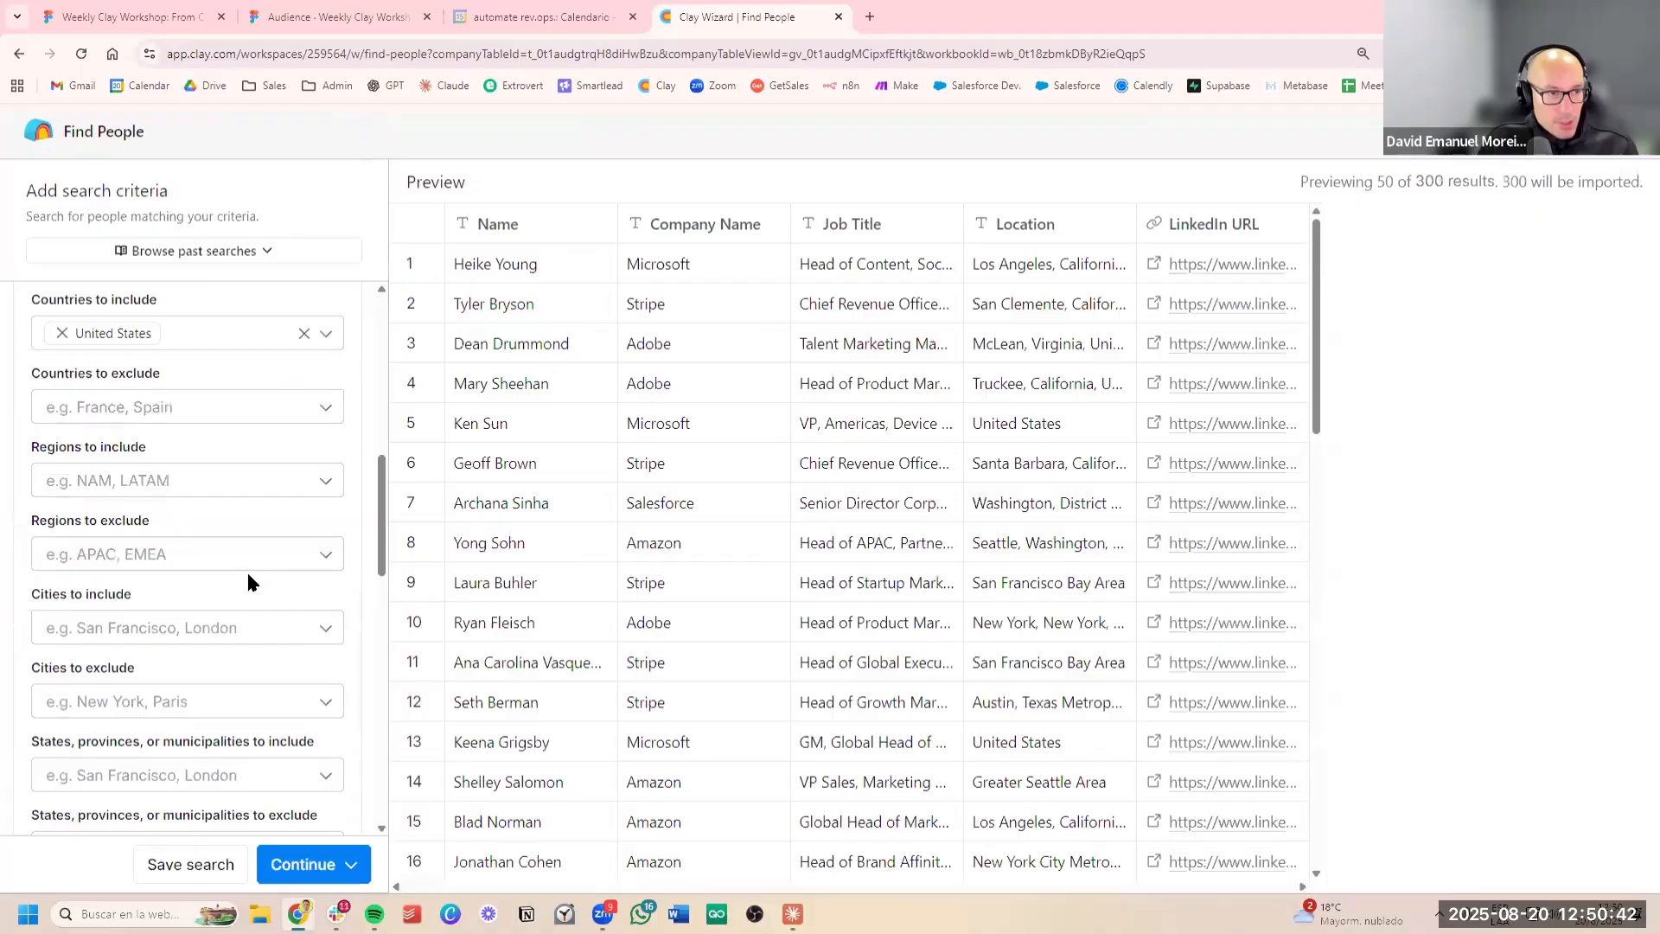
scroll(246, 569, up, 3)
scroll(237, 584, down, 8)
scroll(232, 593, up, 2)
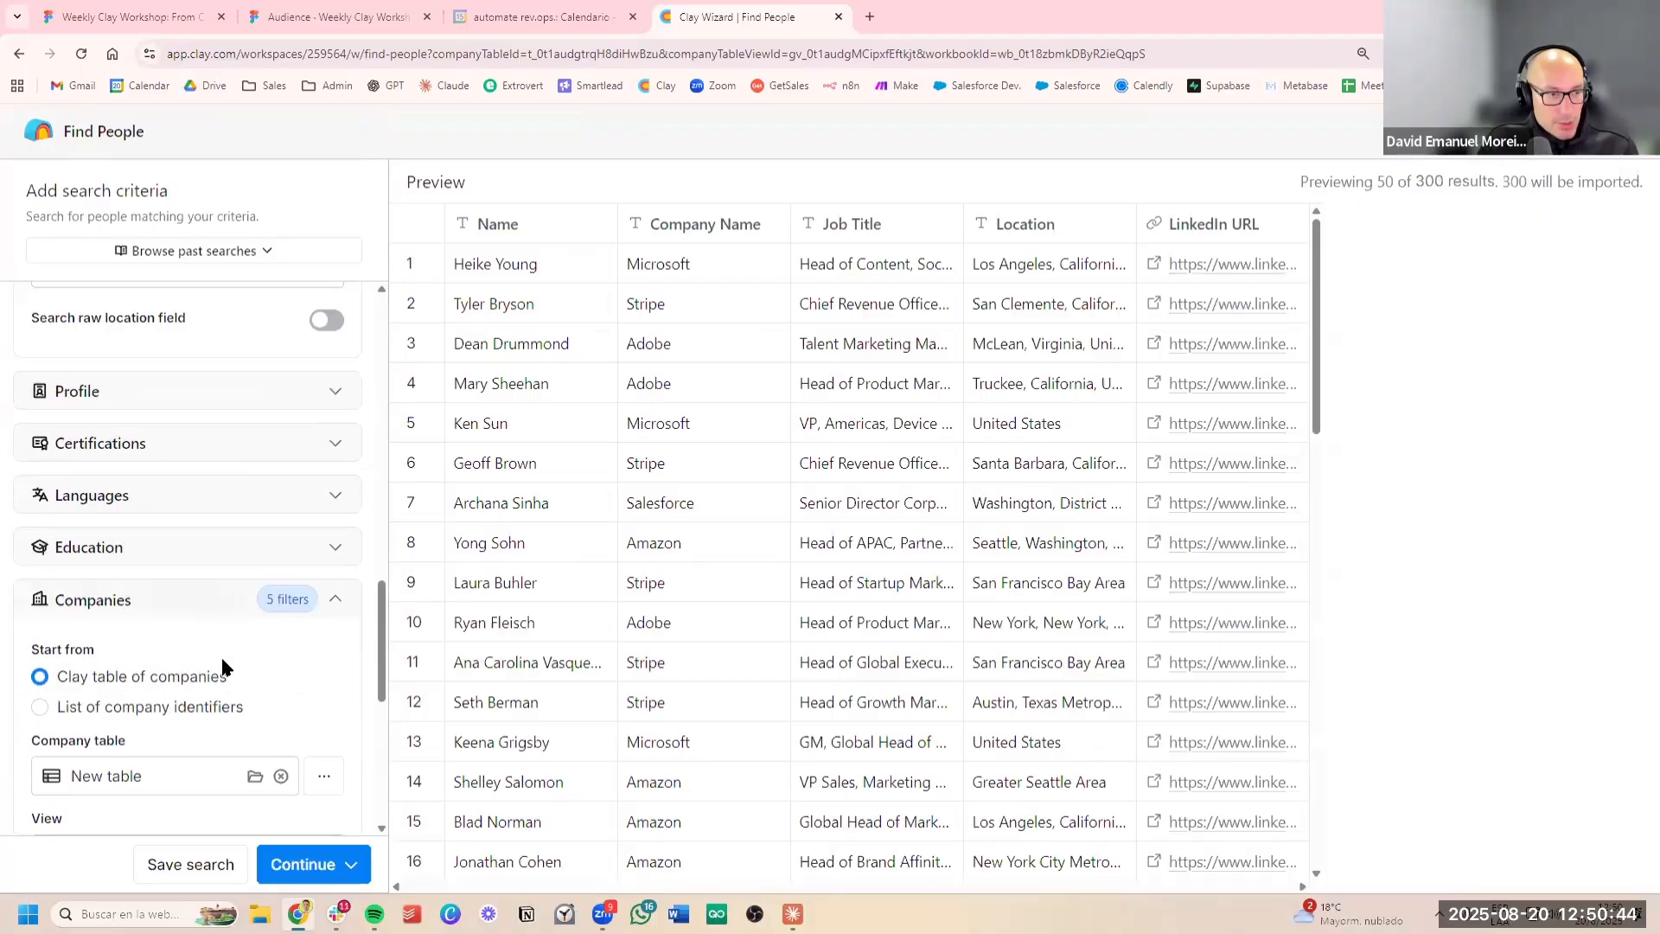
scroll(246, 646, down, 4)
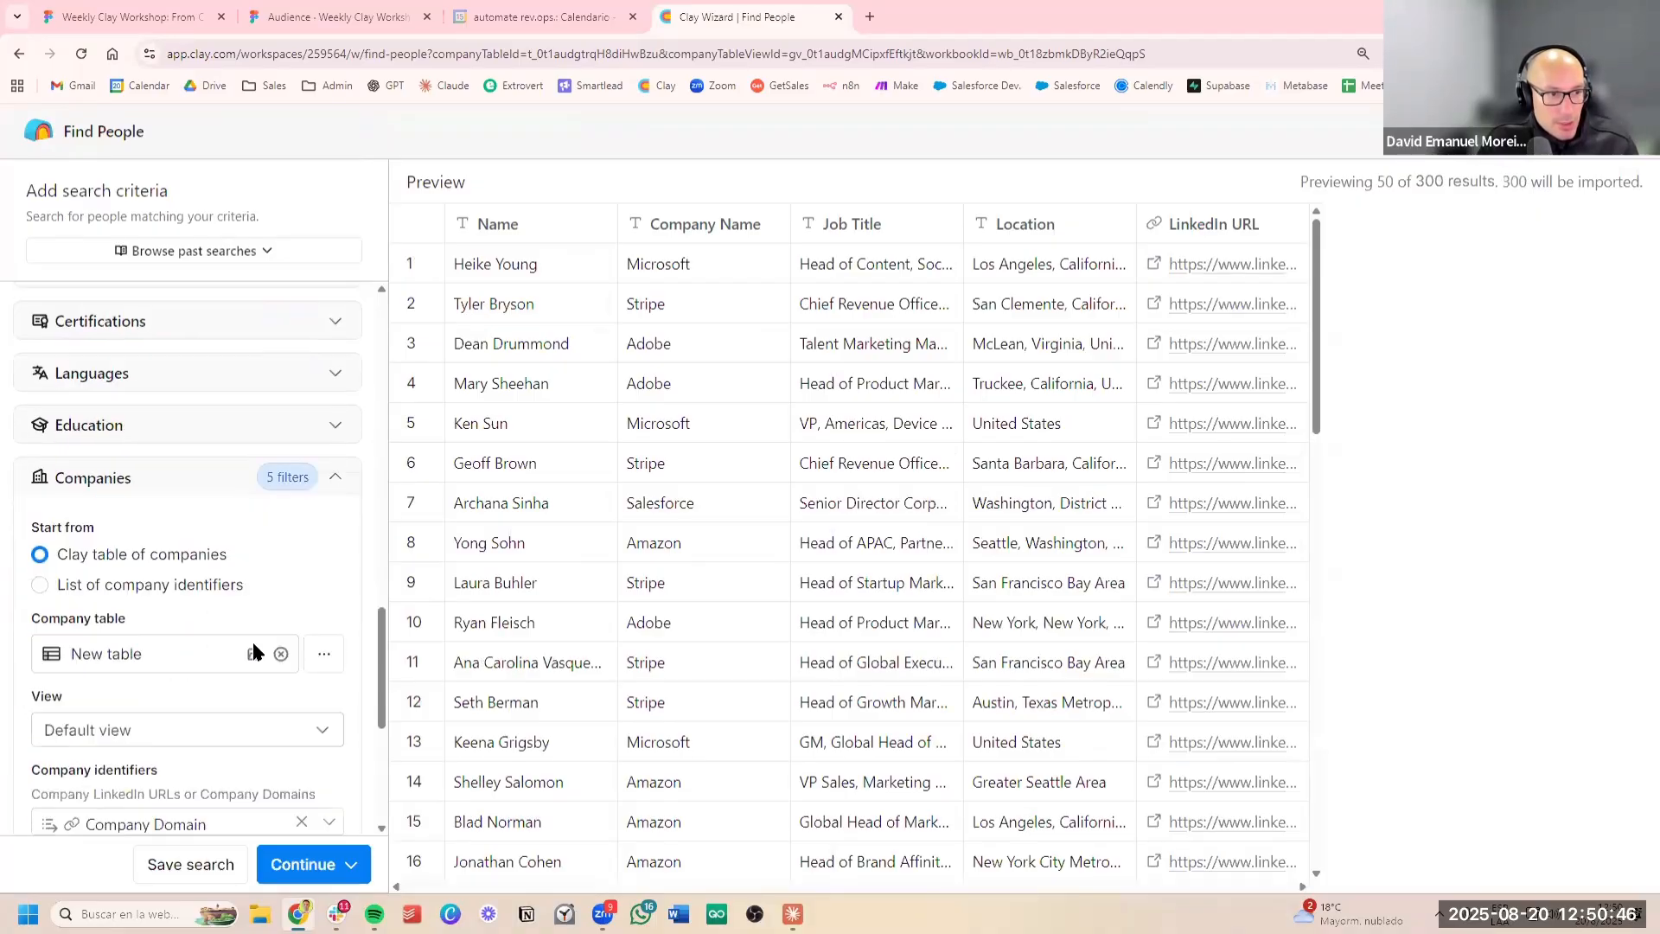
scroll(256, 650, down, 2)
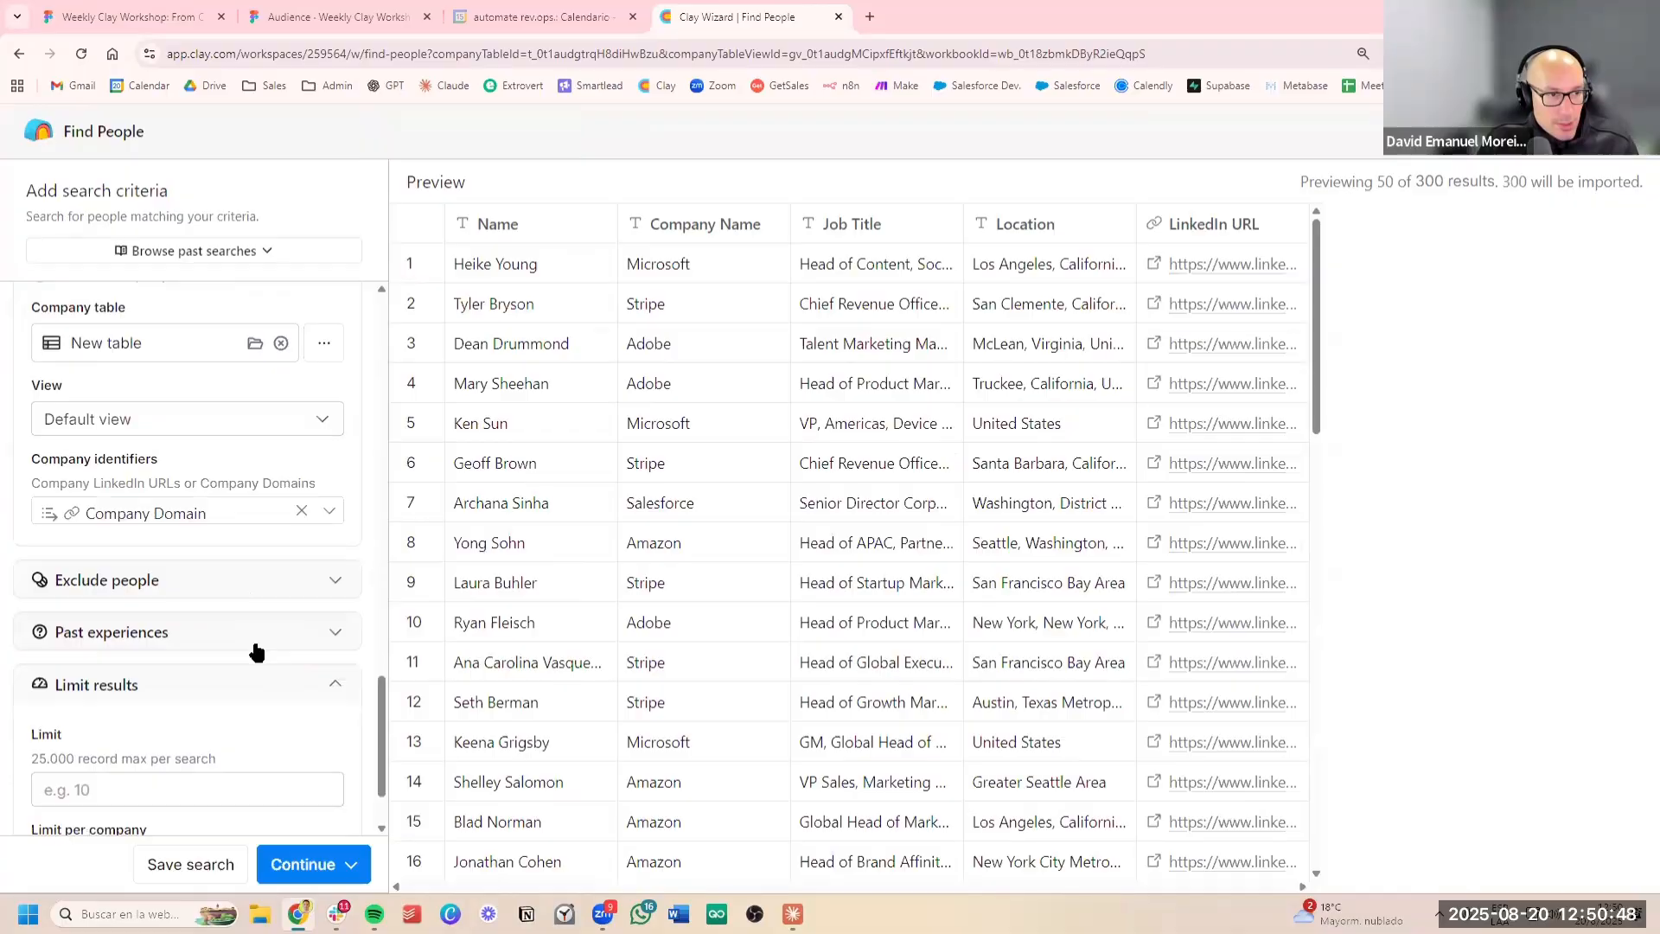
scroll(257, 653, down, 1)
scroll(257, 653, up, 7)
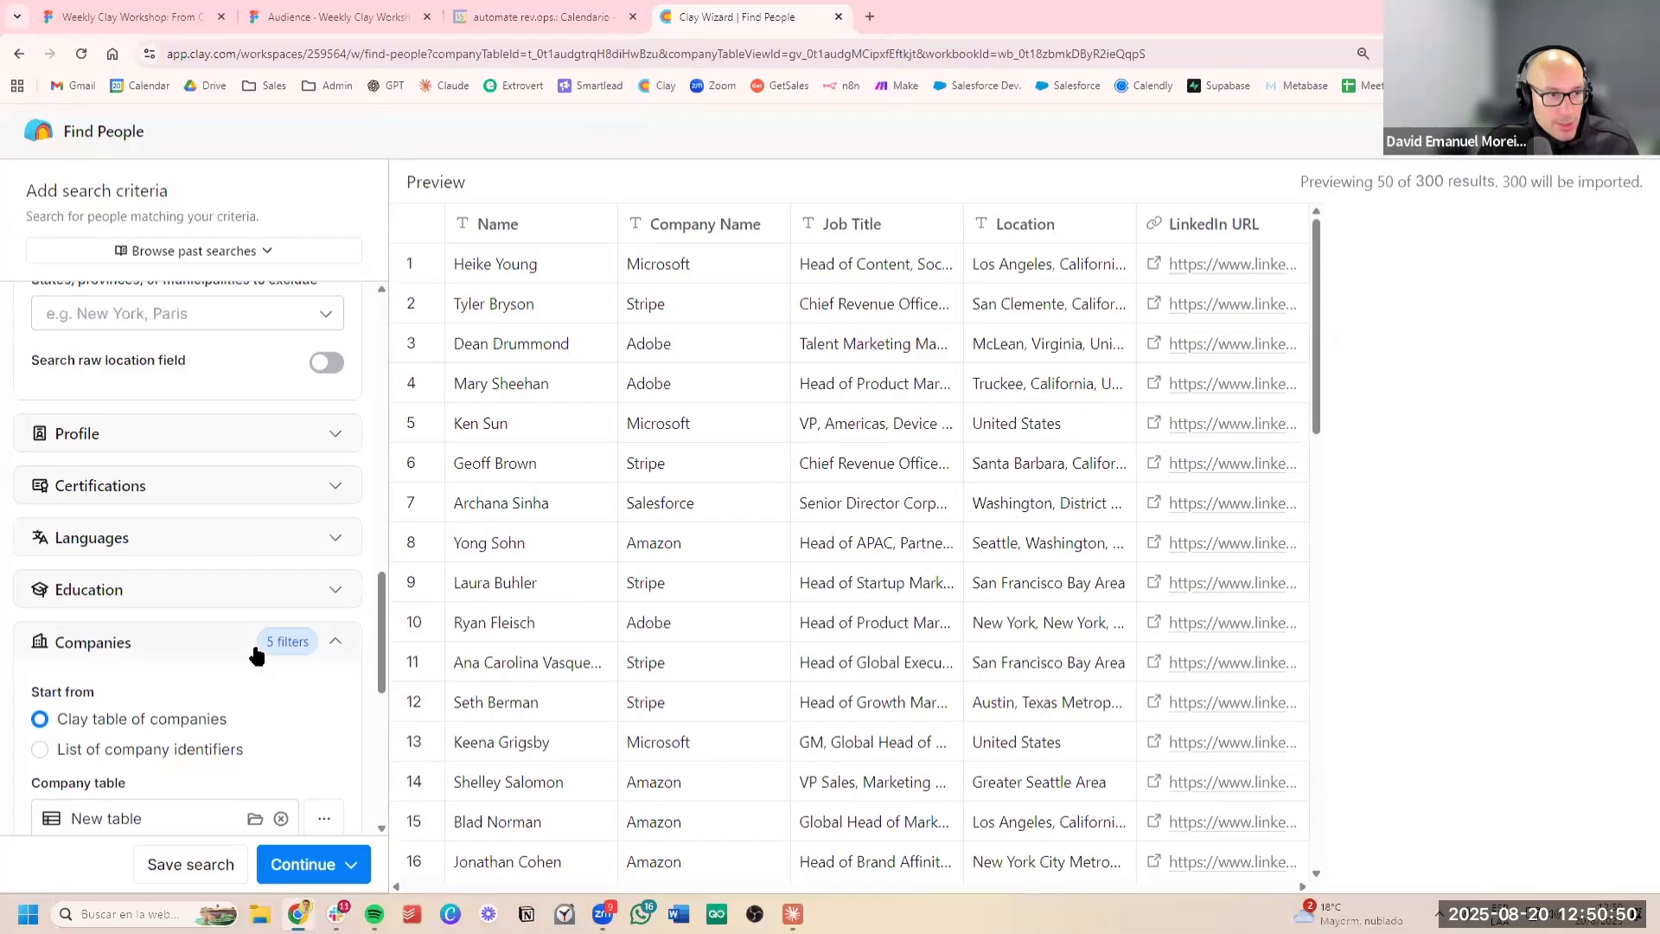
scroll(217, 616, up, 2)
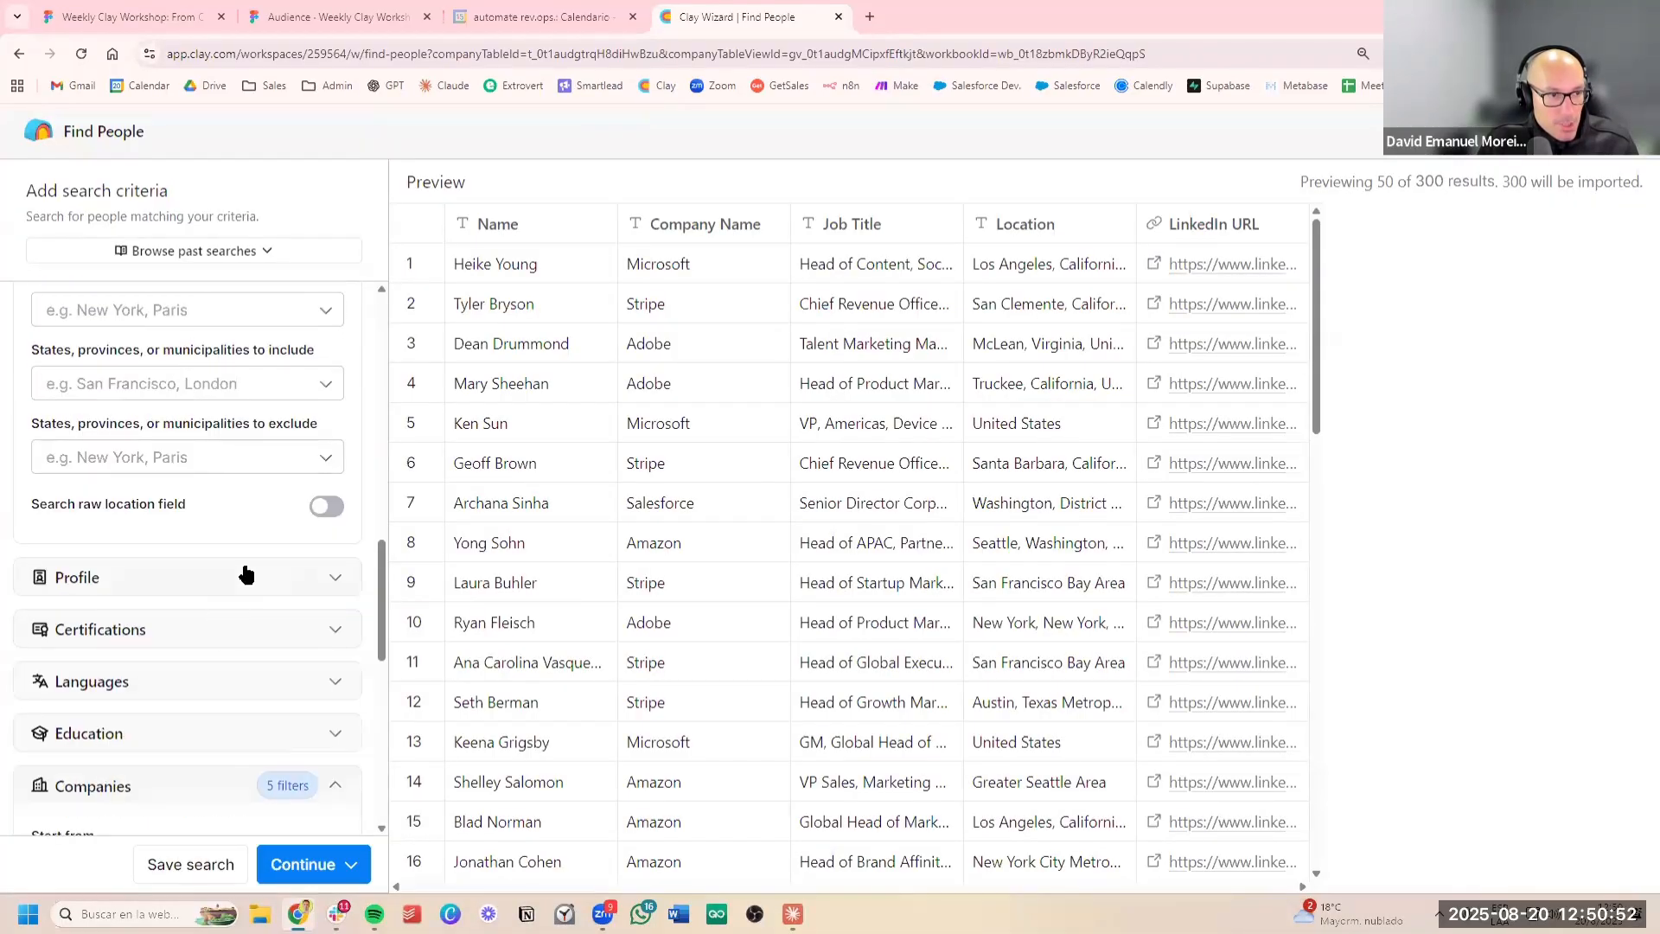
click(245, 576)
scroll(249, 570, down, 2)
scroll(250, 576, down, 4)
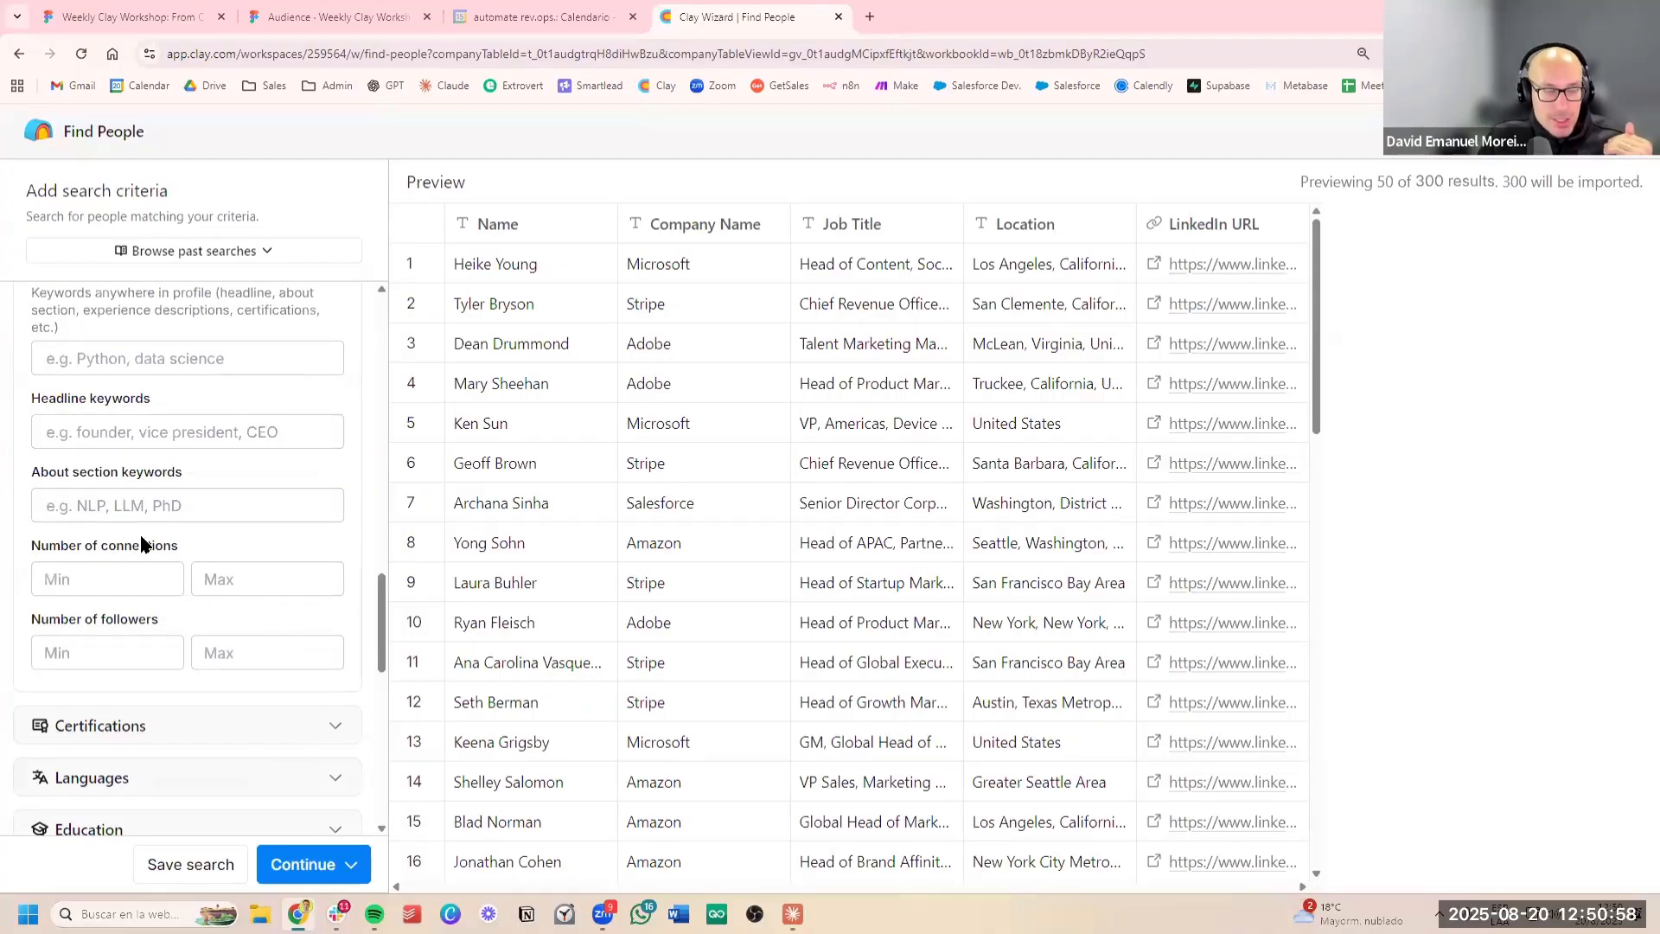
Set the minimum number of connections to 500 in the Profile criteria
click(106, 579)
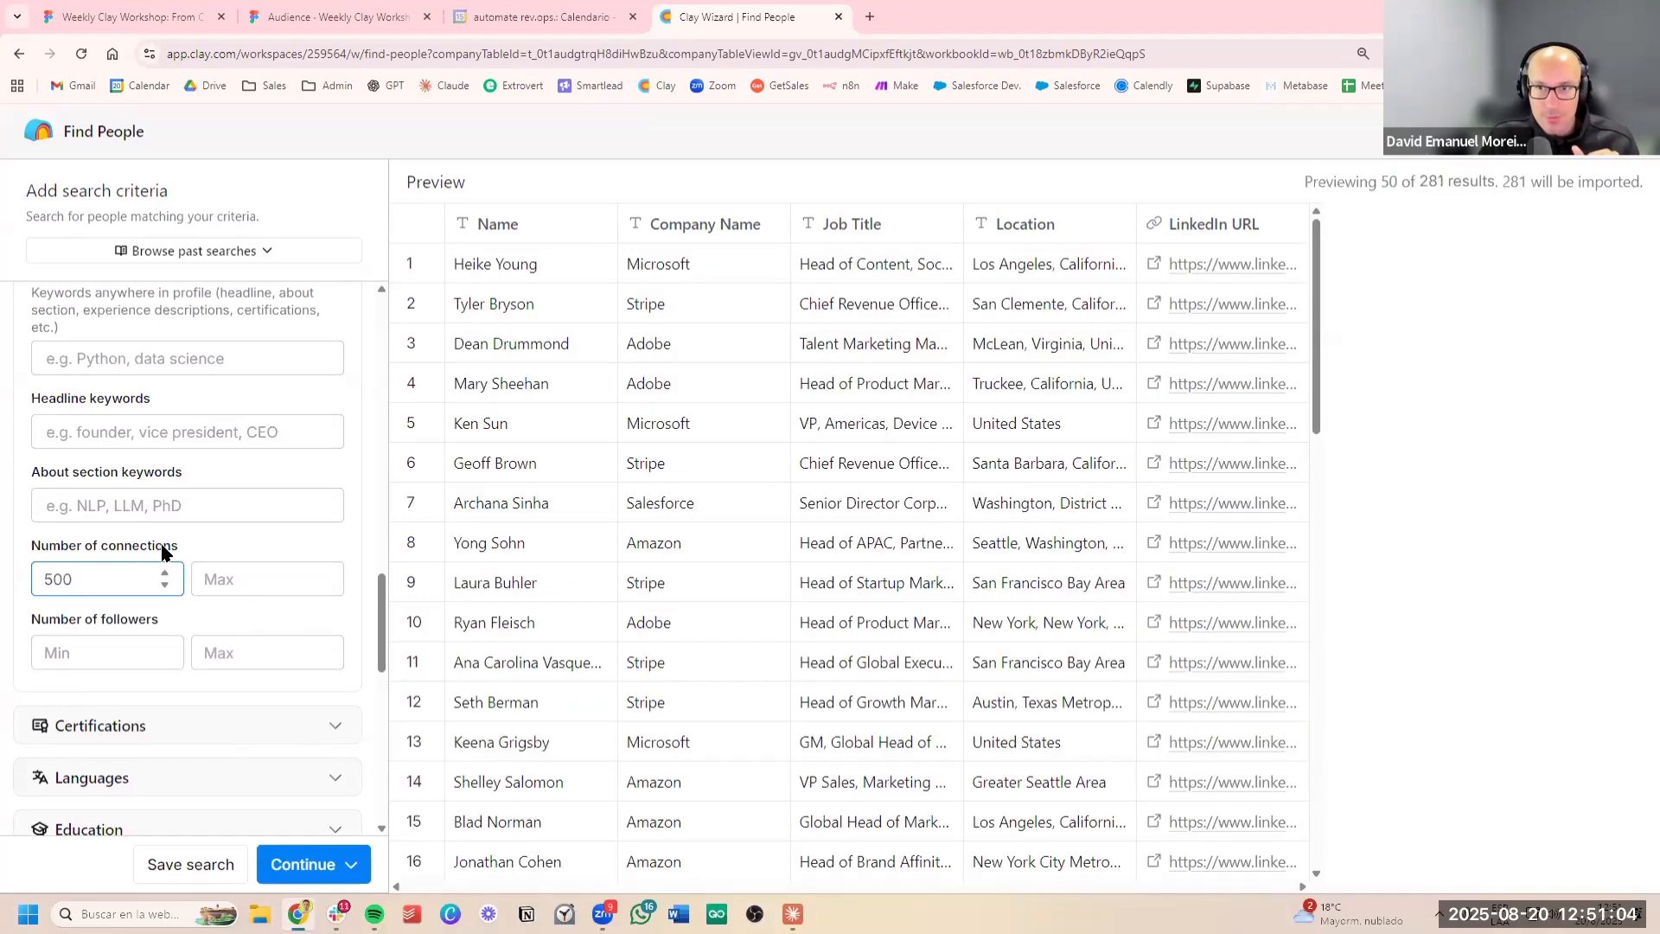
click(208, 544)
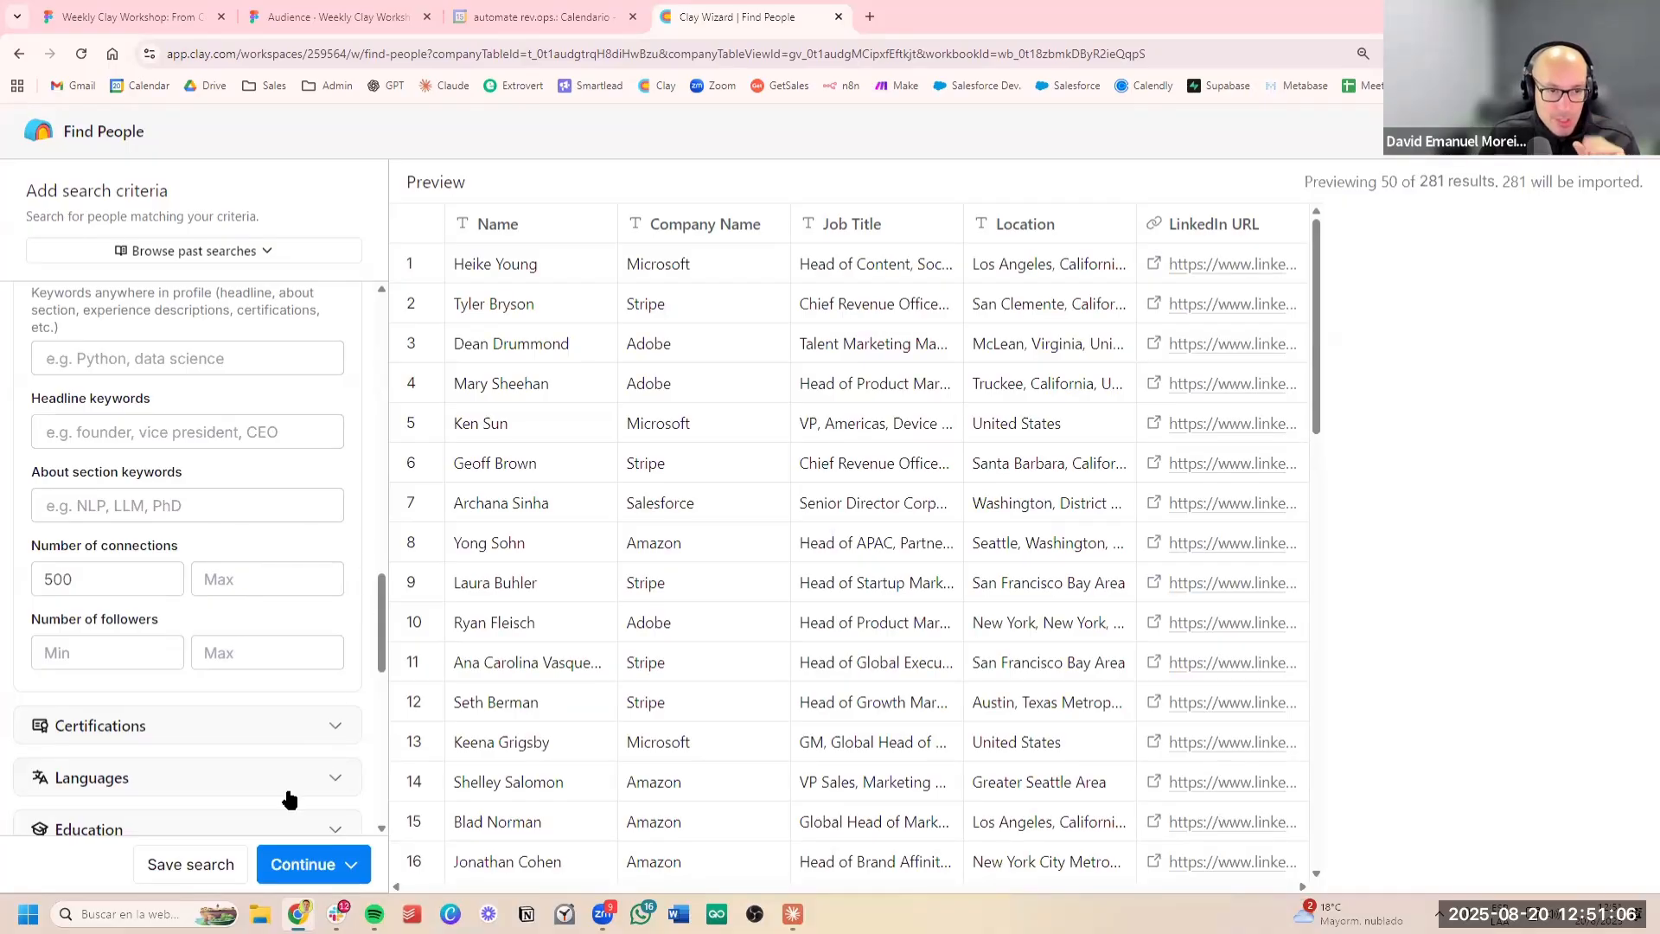
Import the matching people to a new table with automatic updates turned off and no additional enrichments
click(289, 876)
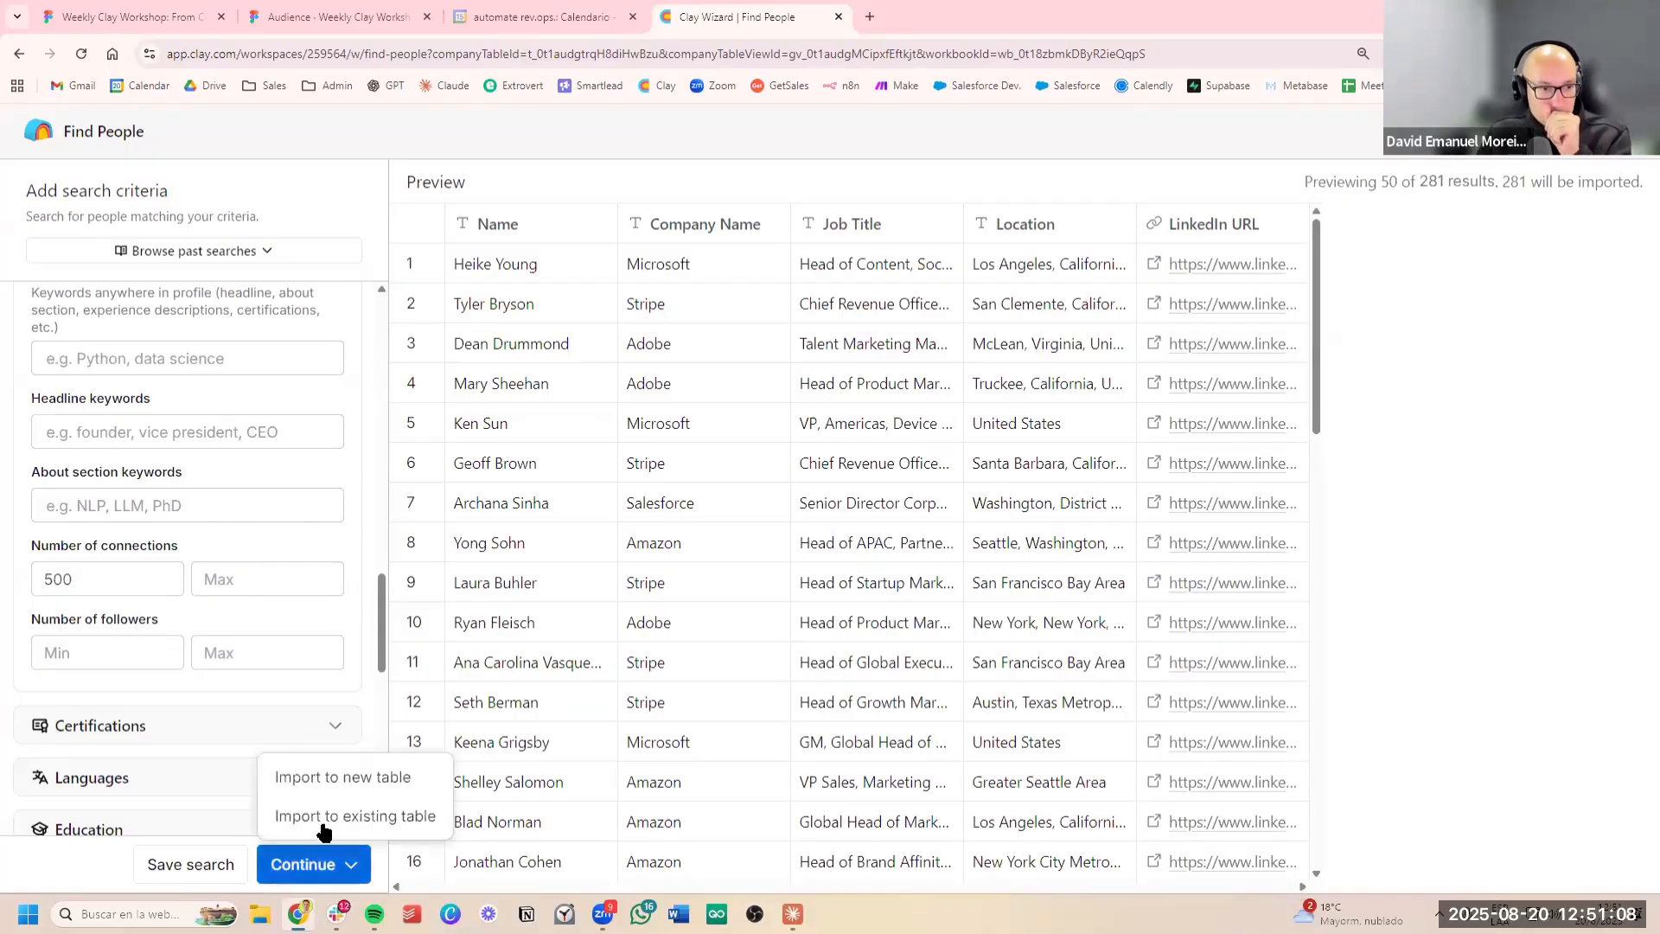
click(381, 787)
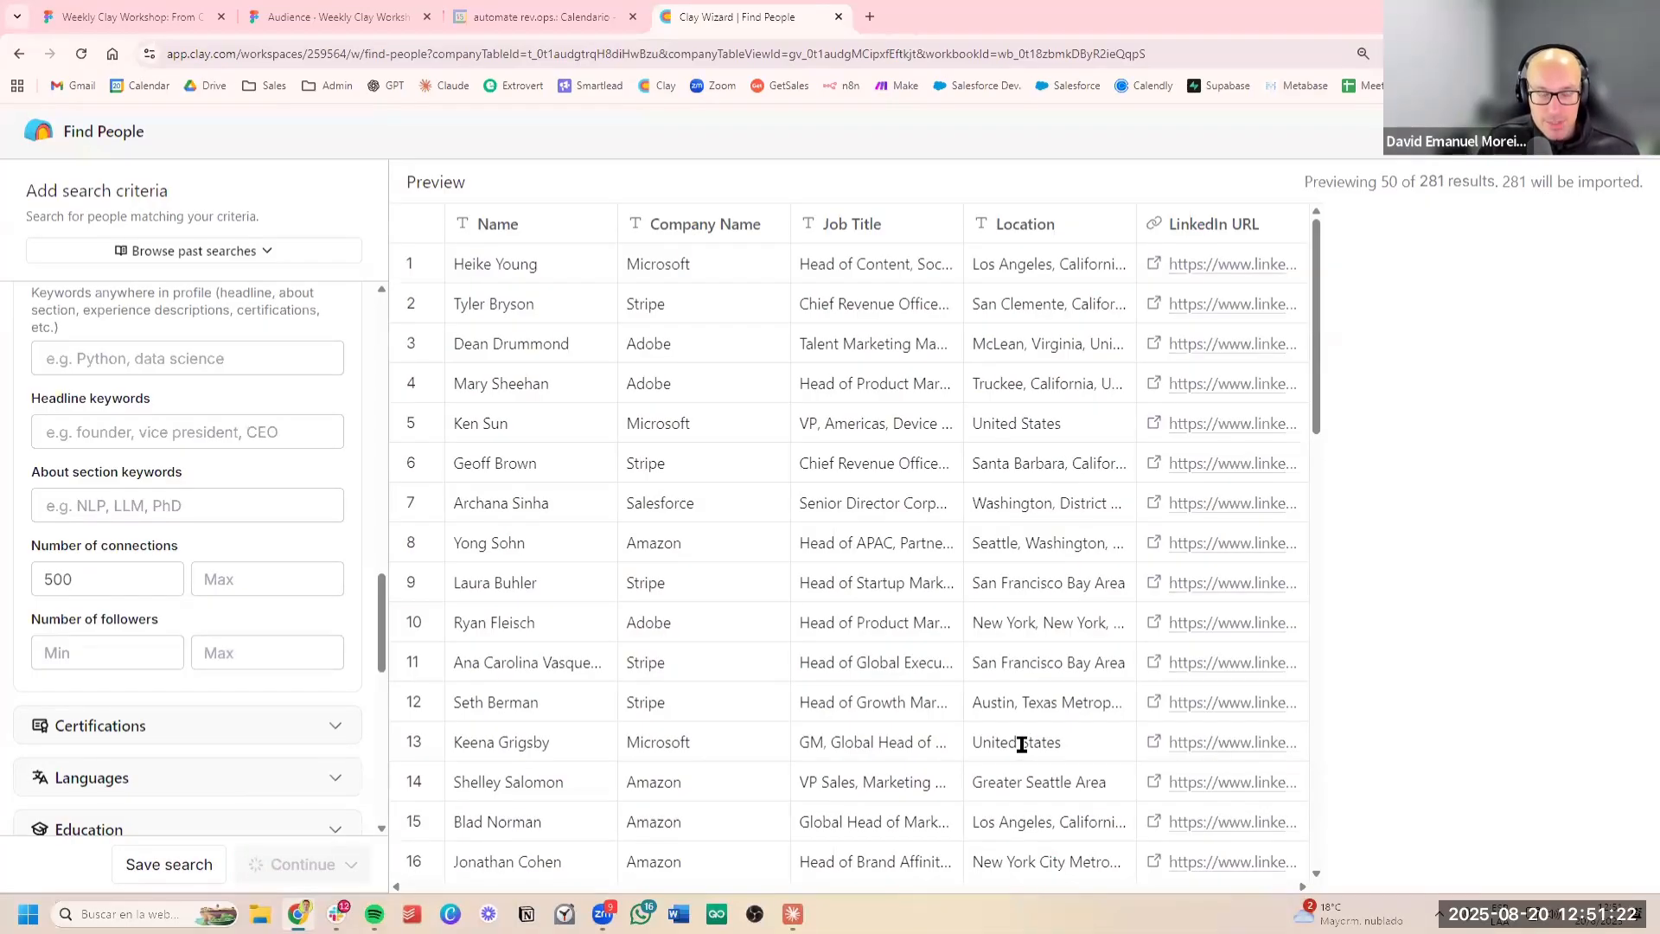
scroll(996, 661, down, 7)
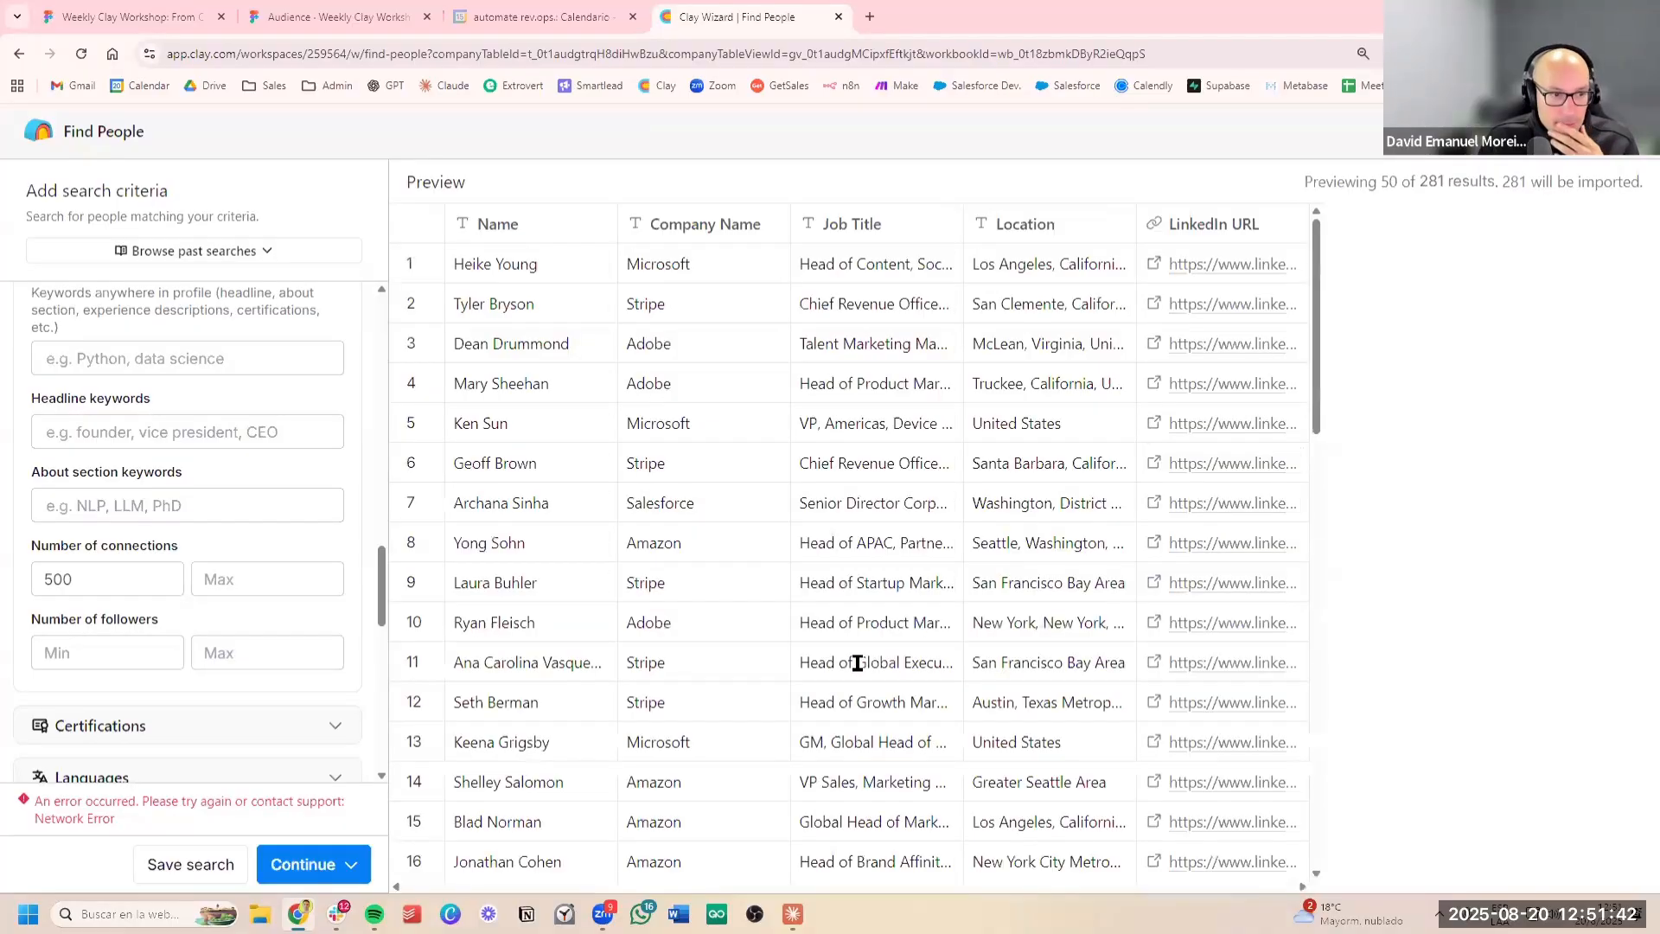
click(341, 863)
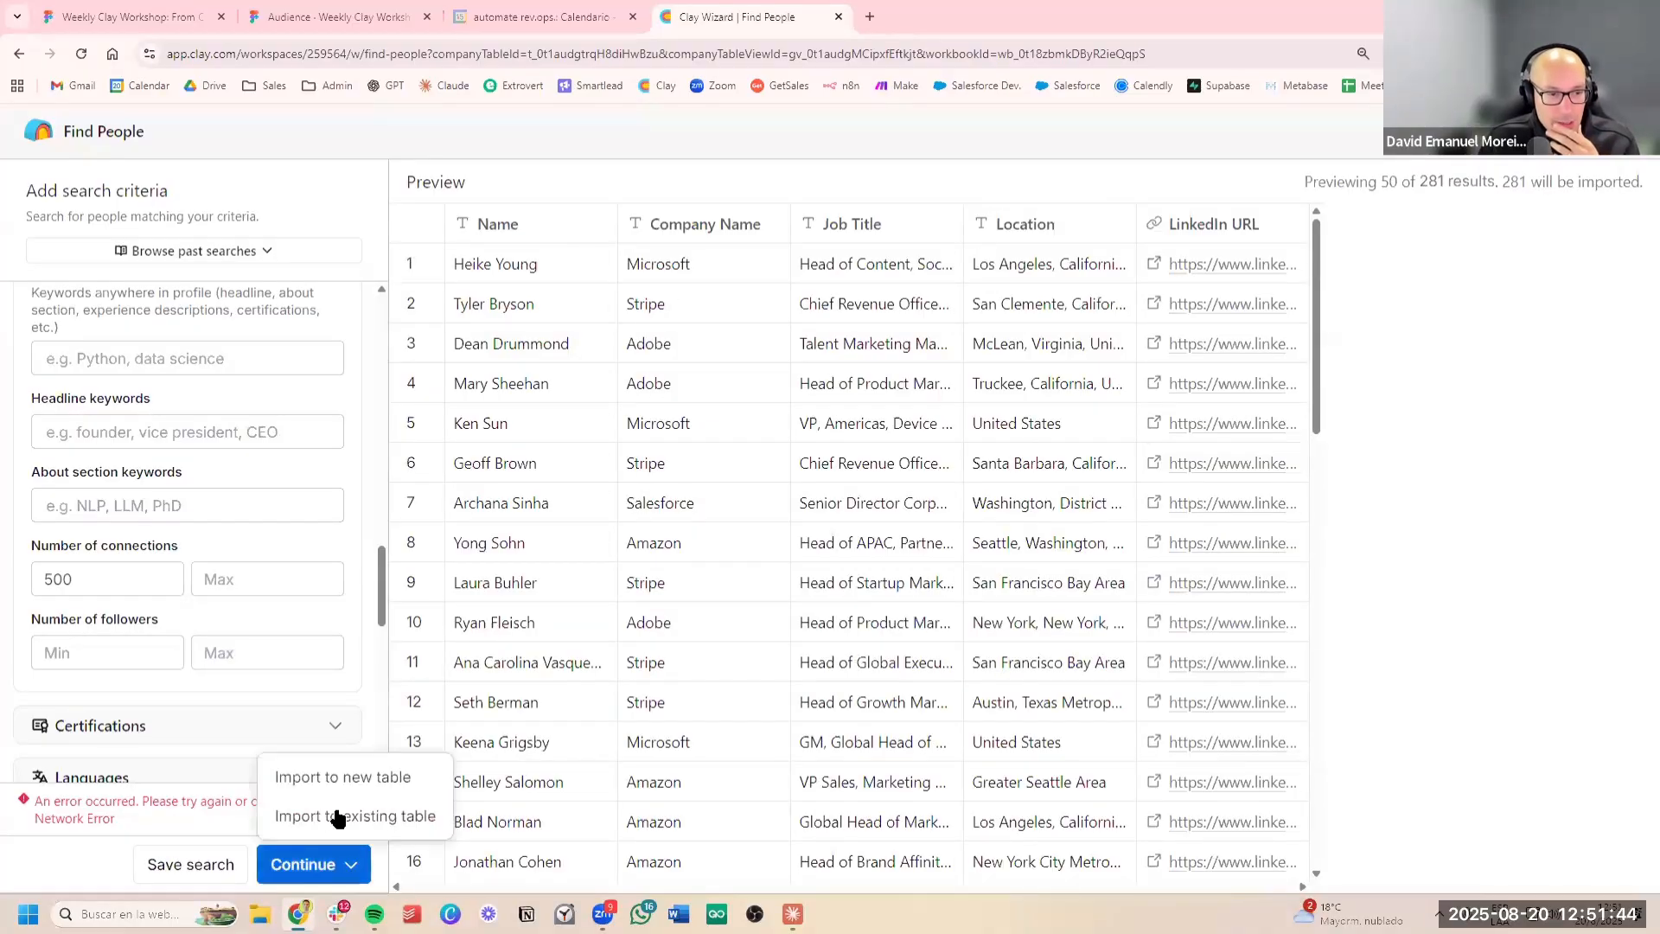
click(350, 775)
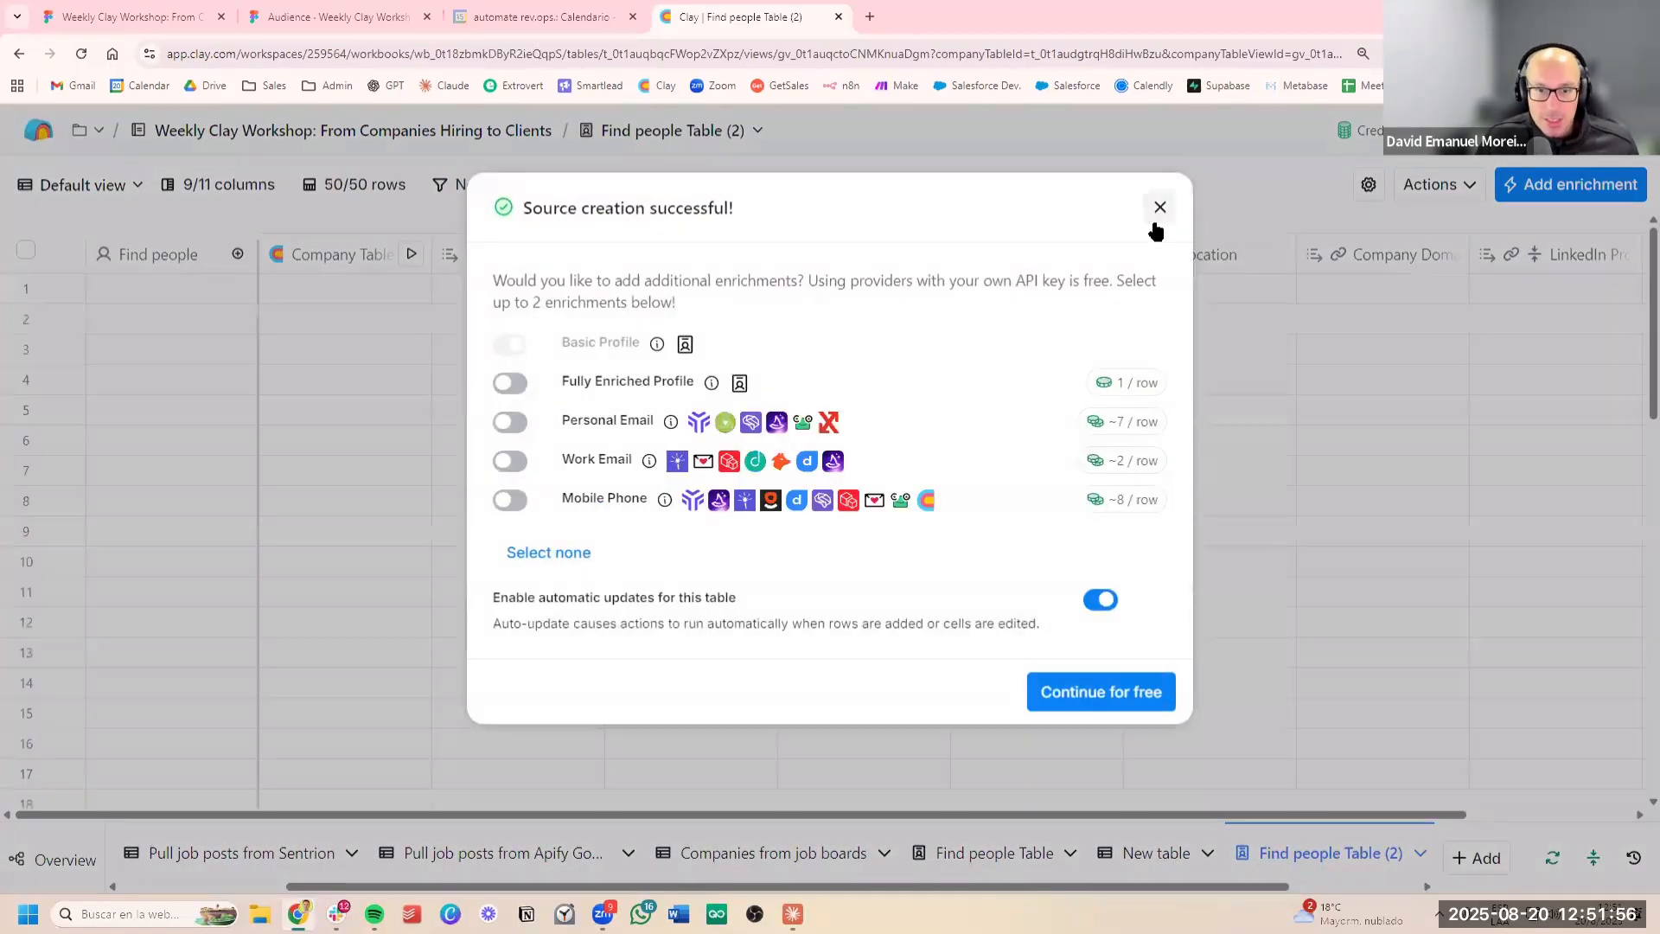
click(1100, 599)
click(1118, 694)
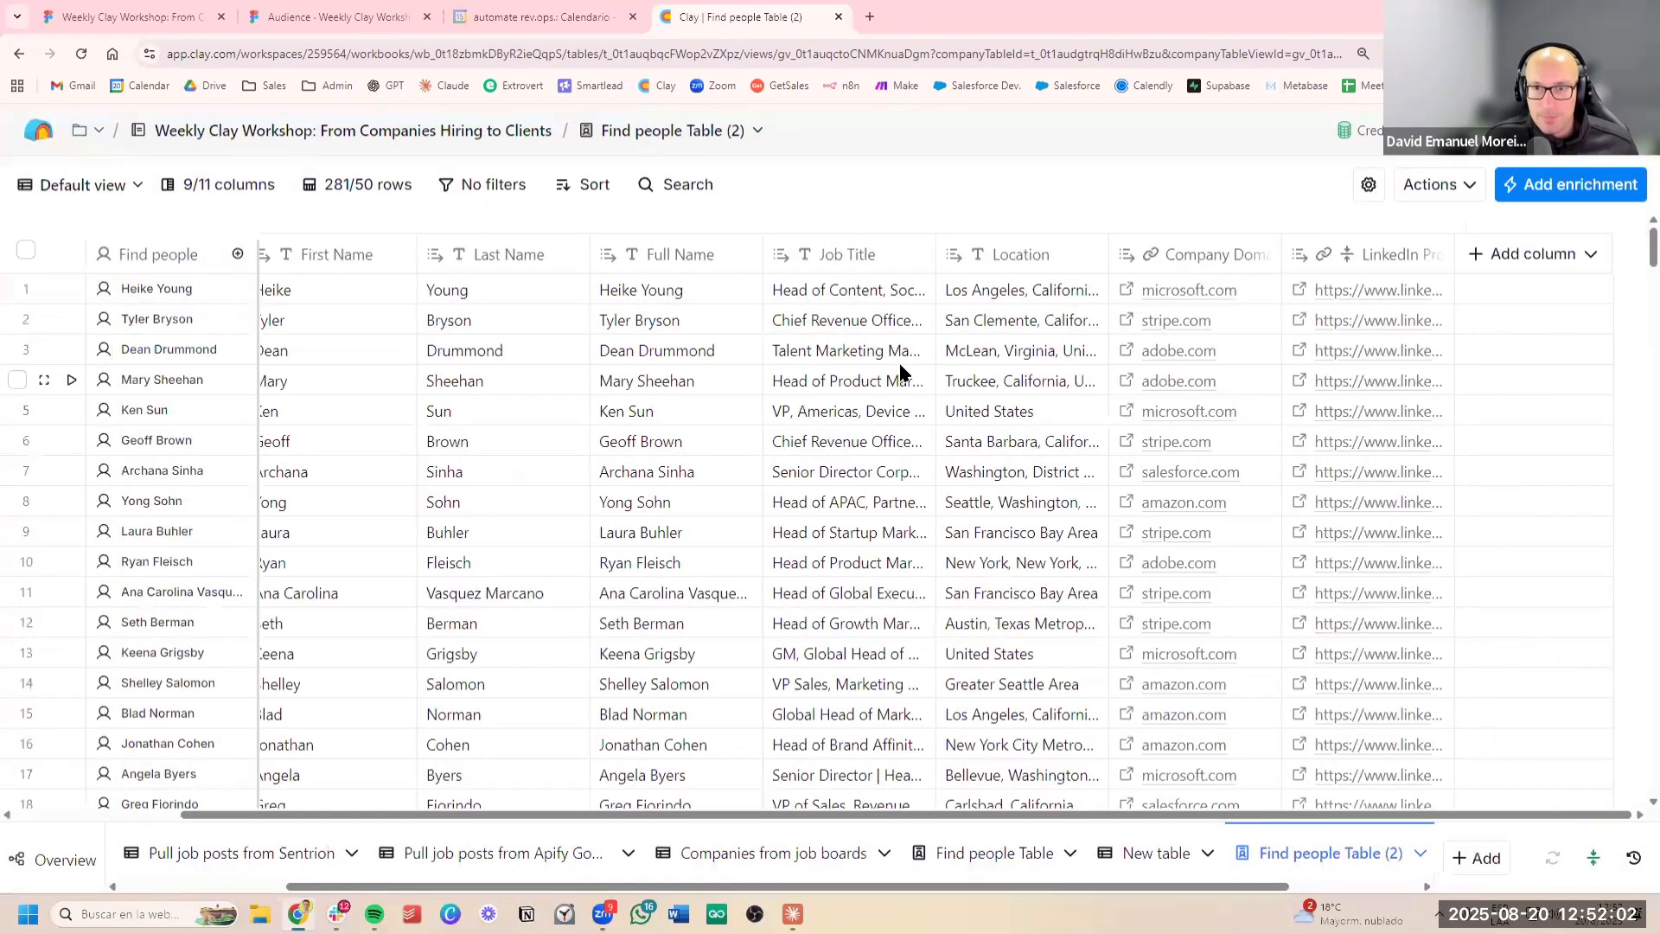
Search the enrichments for "lookup for" and add Lookup Single Row in Other Table to the people table
scroll(1241, 289, right, 2)
scroll(1231, 298, left, 2)
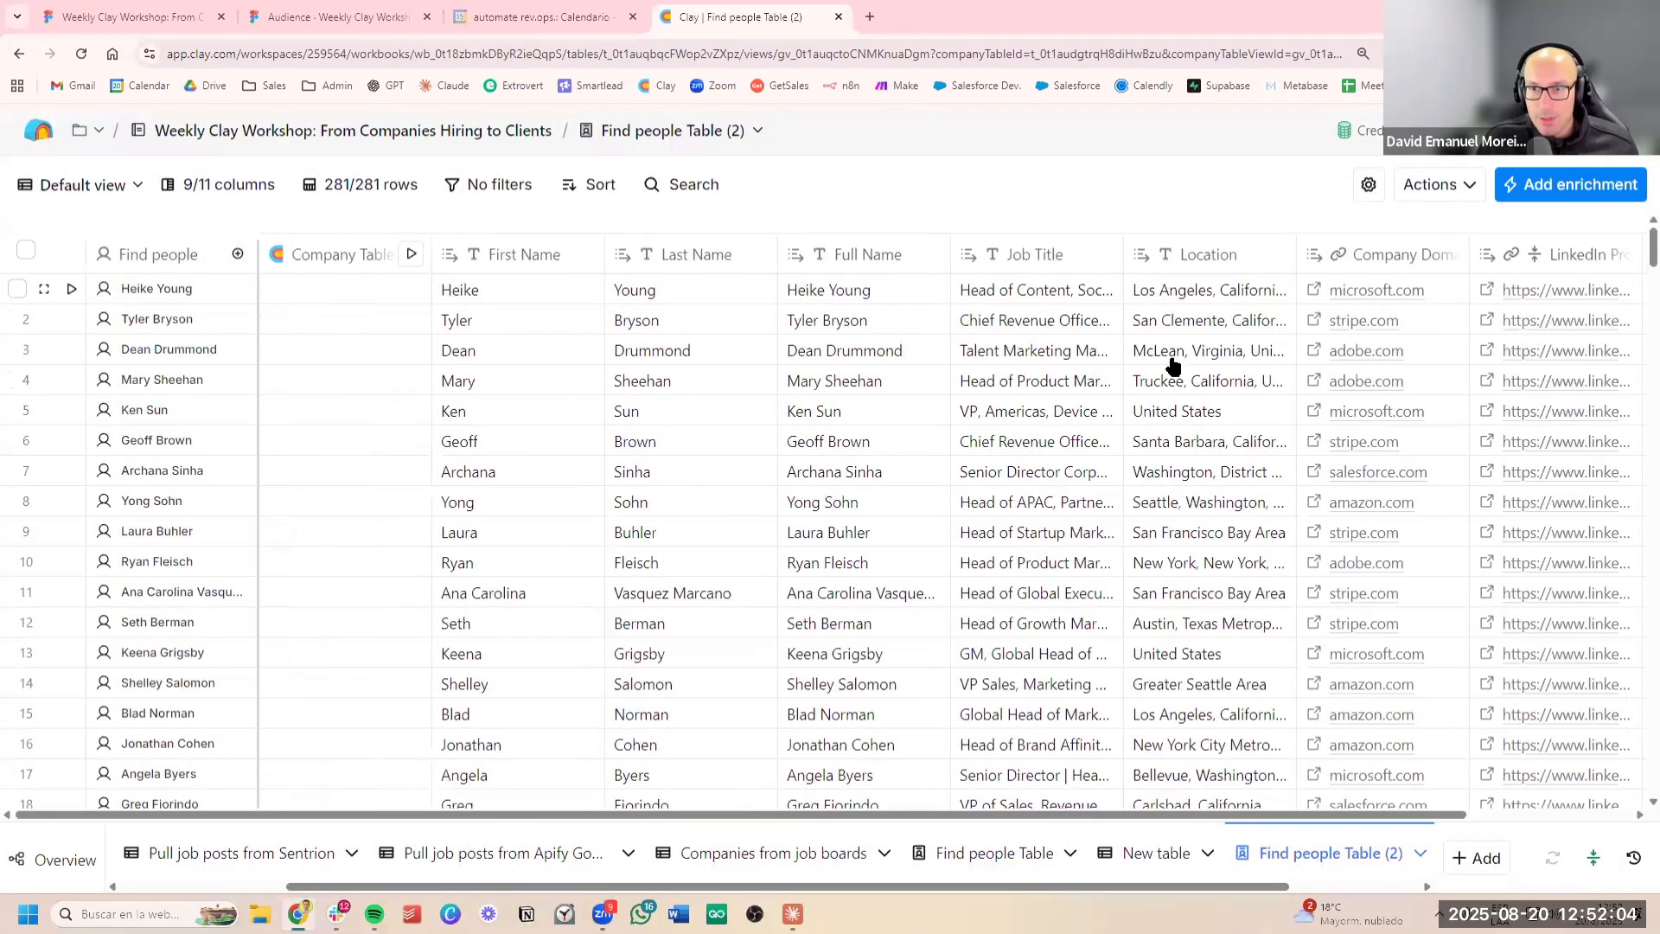
scroll(1176, 364, right, 2)
scroll(955, 403, left, 2)
scroll(1294, 323, right, 2)
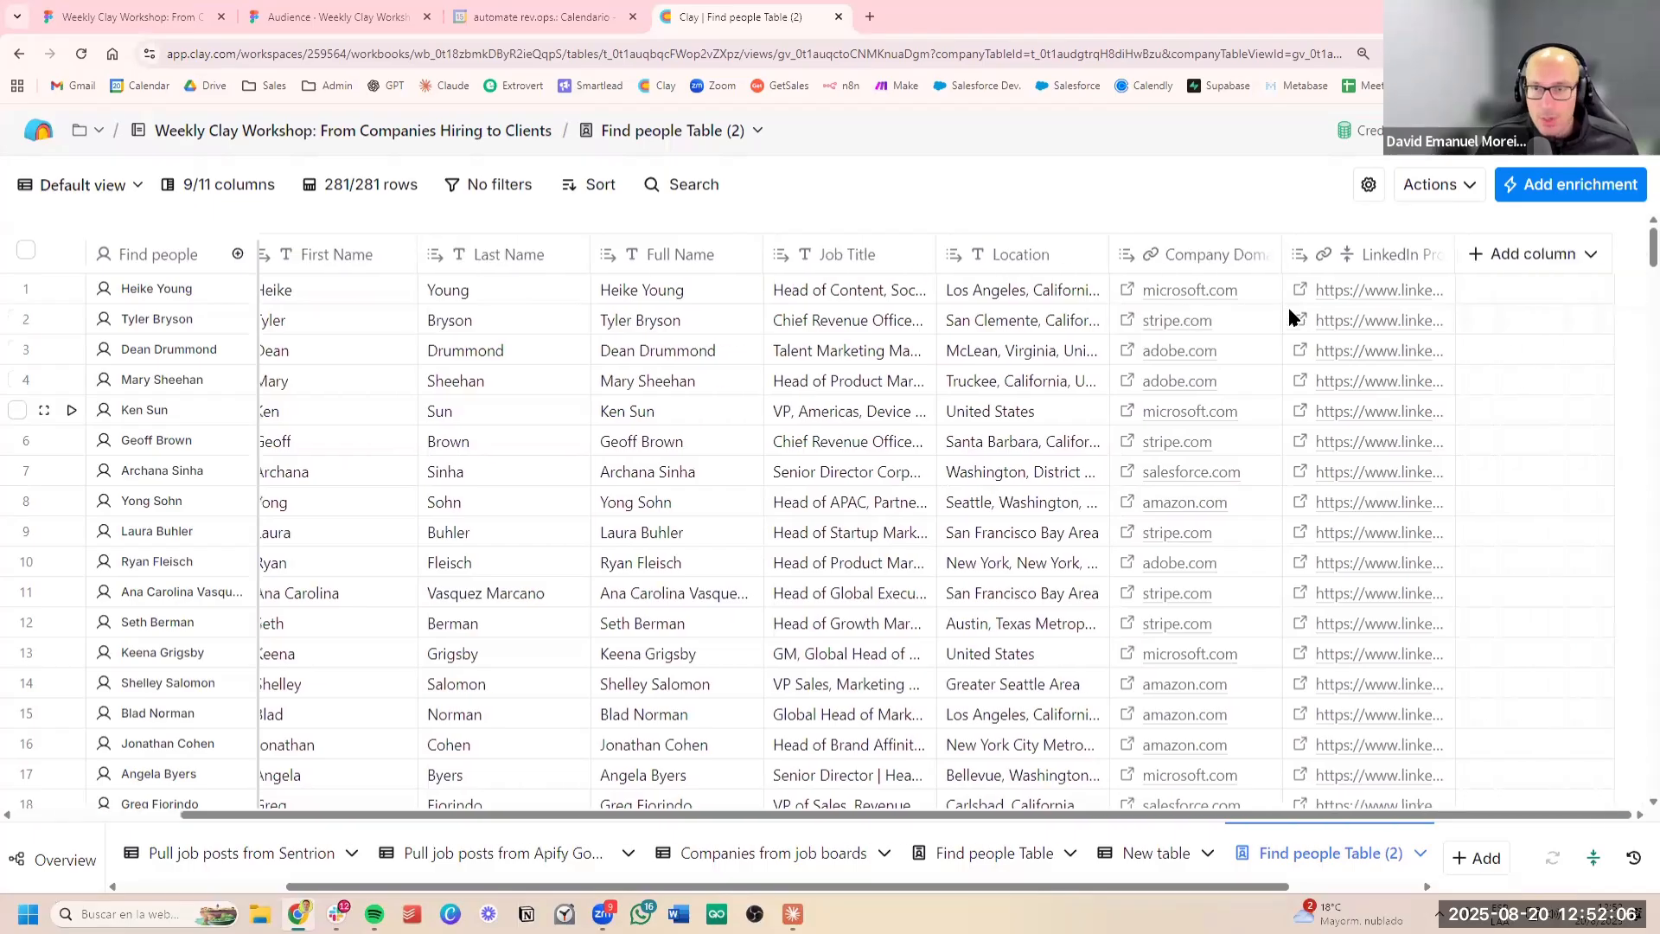
click(1519, 259)
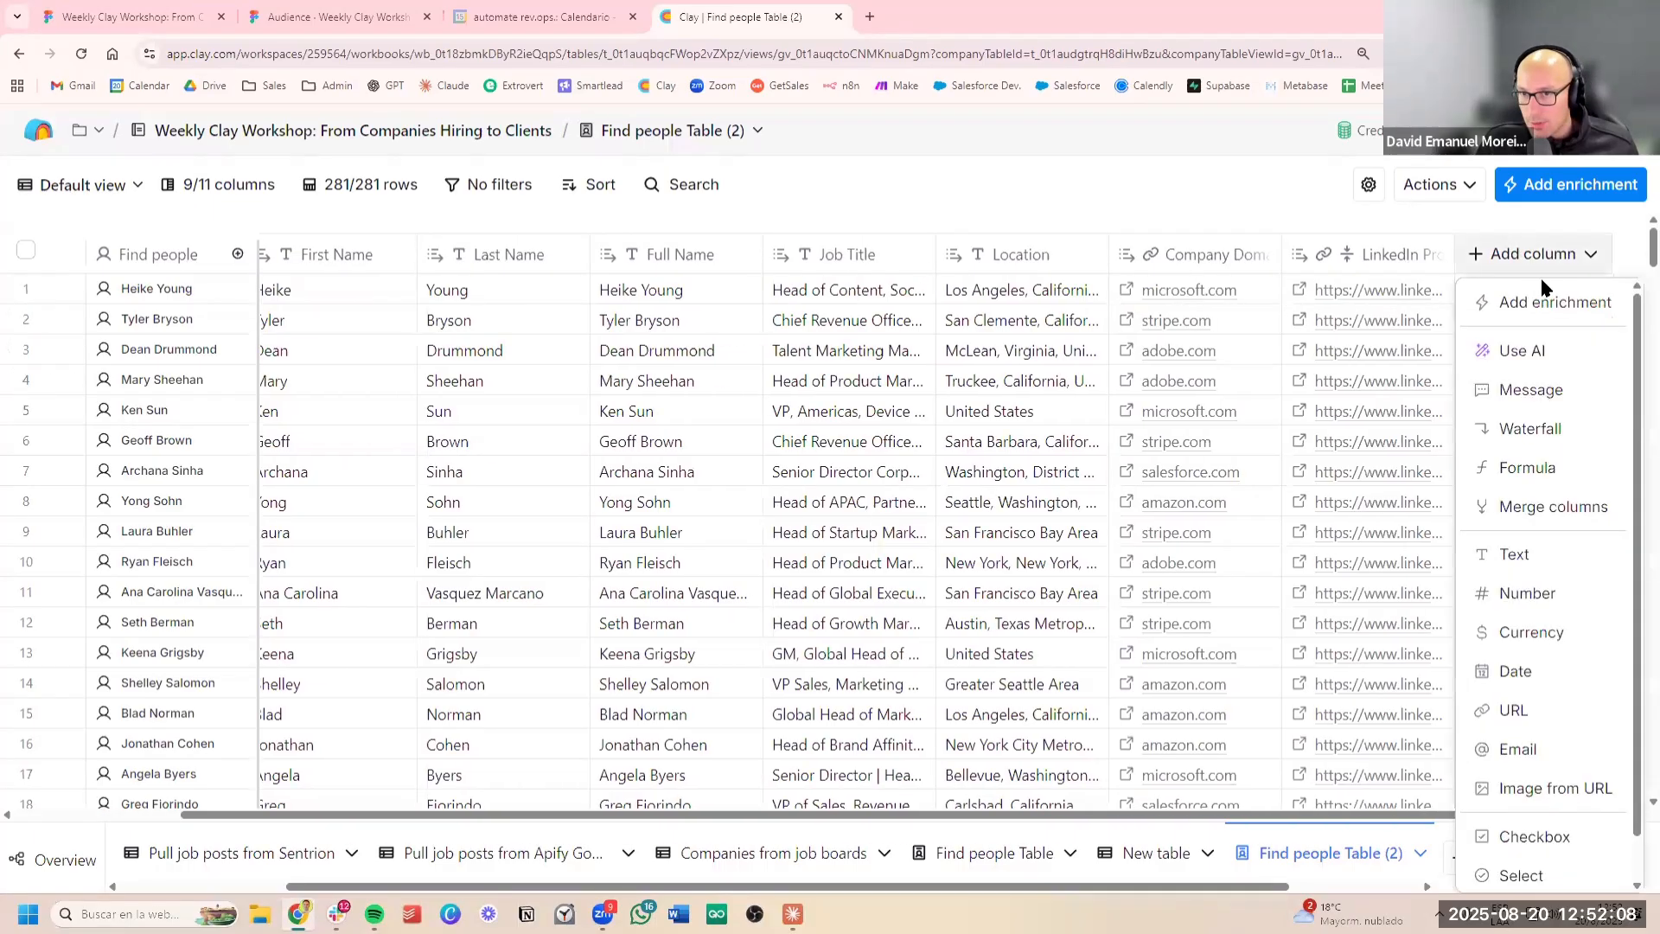
click(1548, 300)
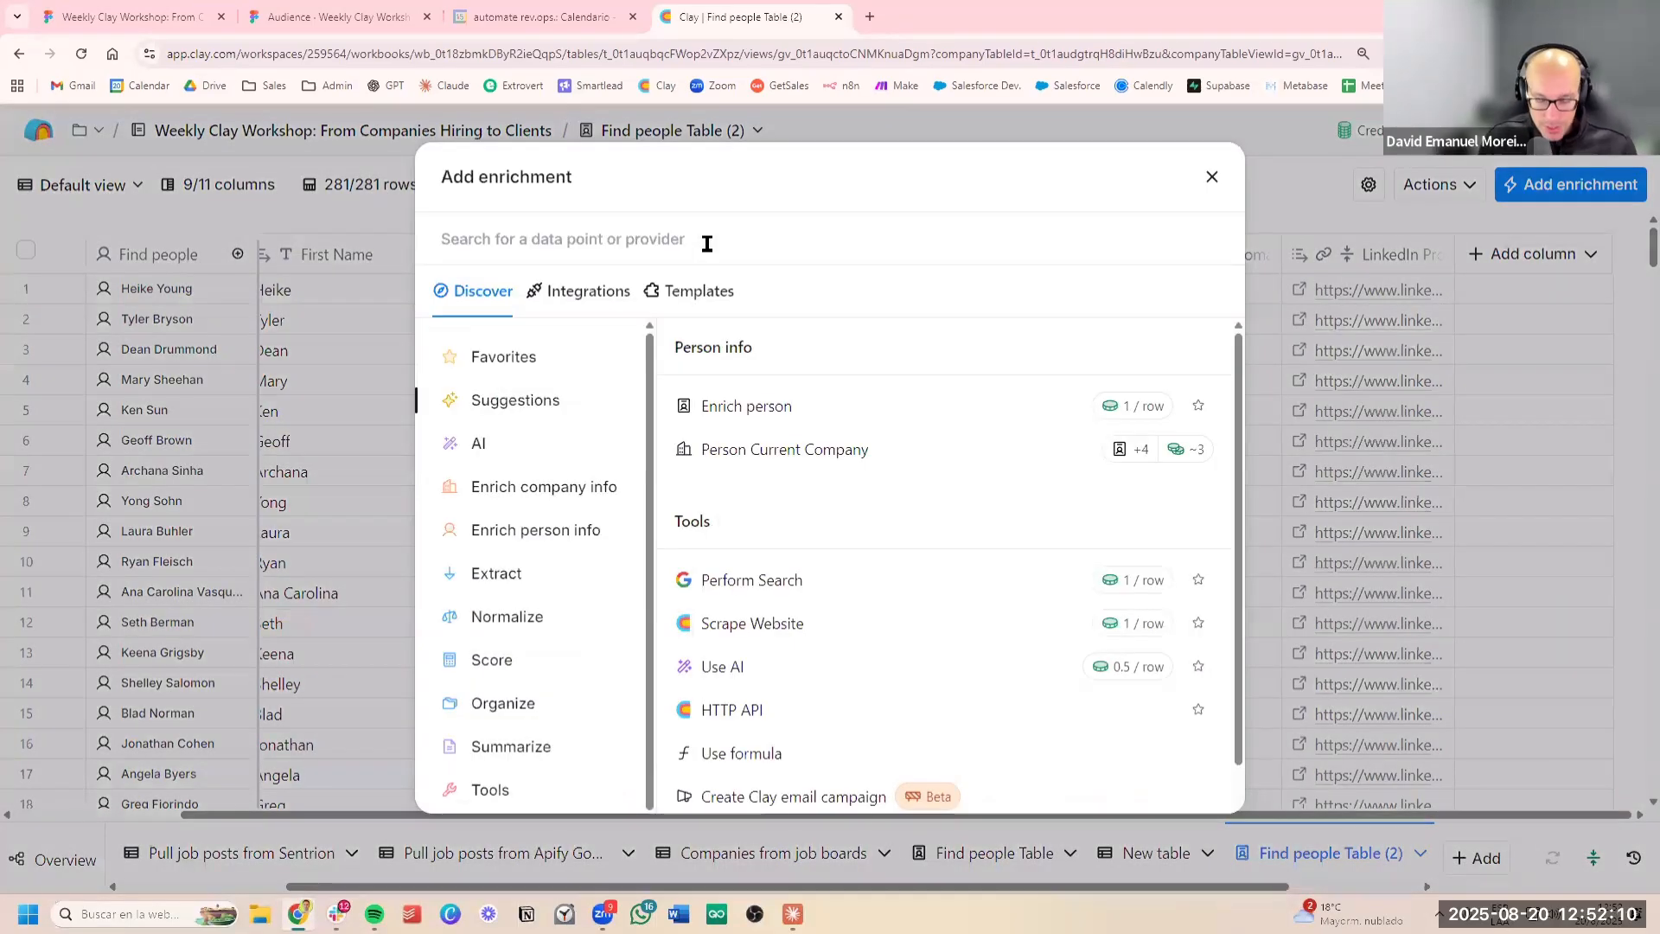
text(loou)
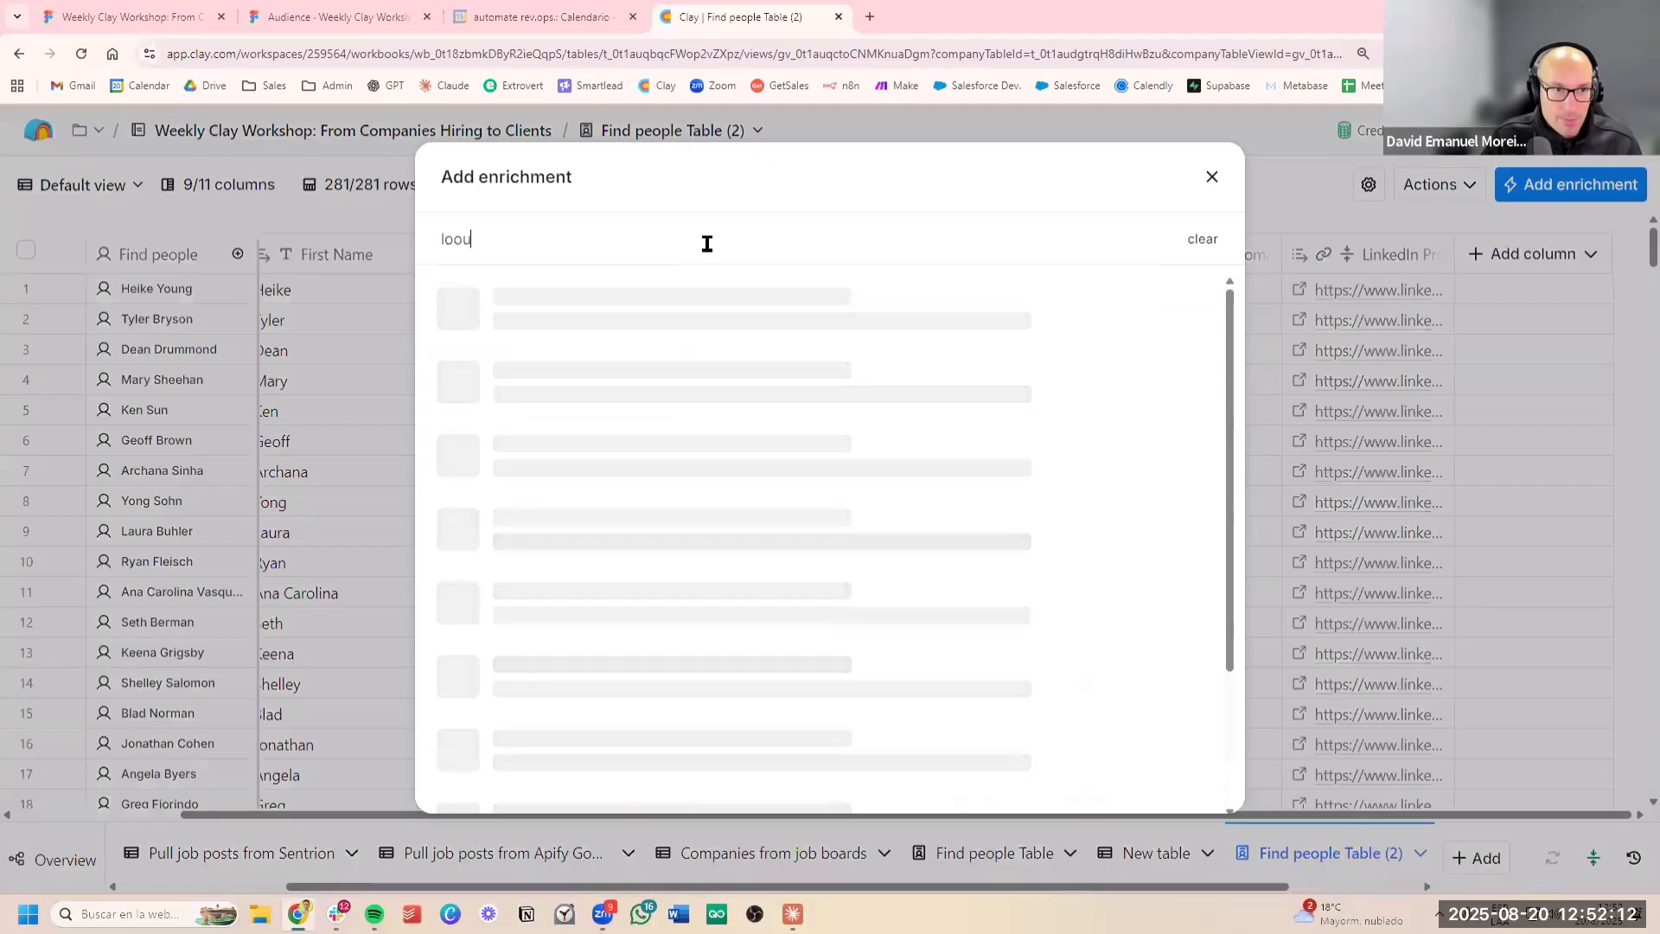
key(BackSpace)
text(kup for)
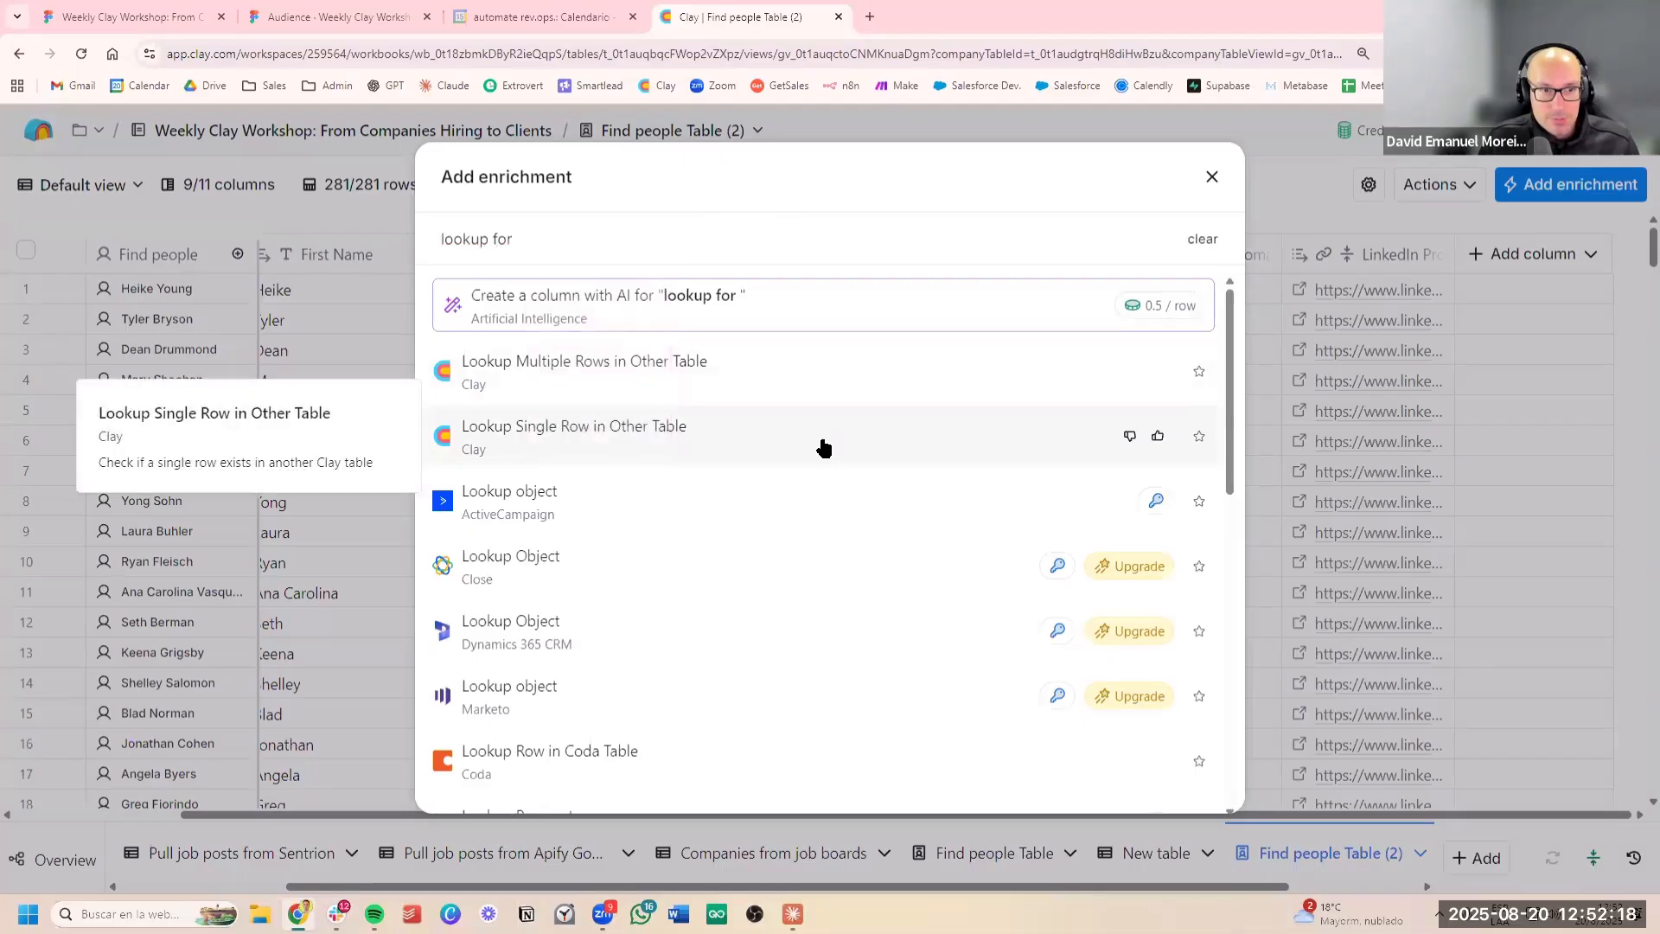
click(752, 449)
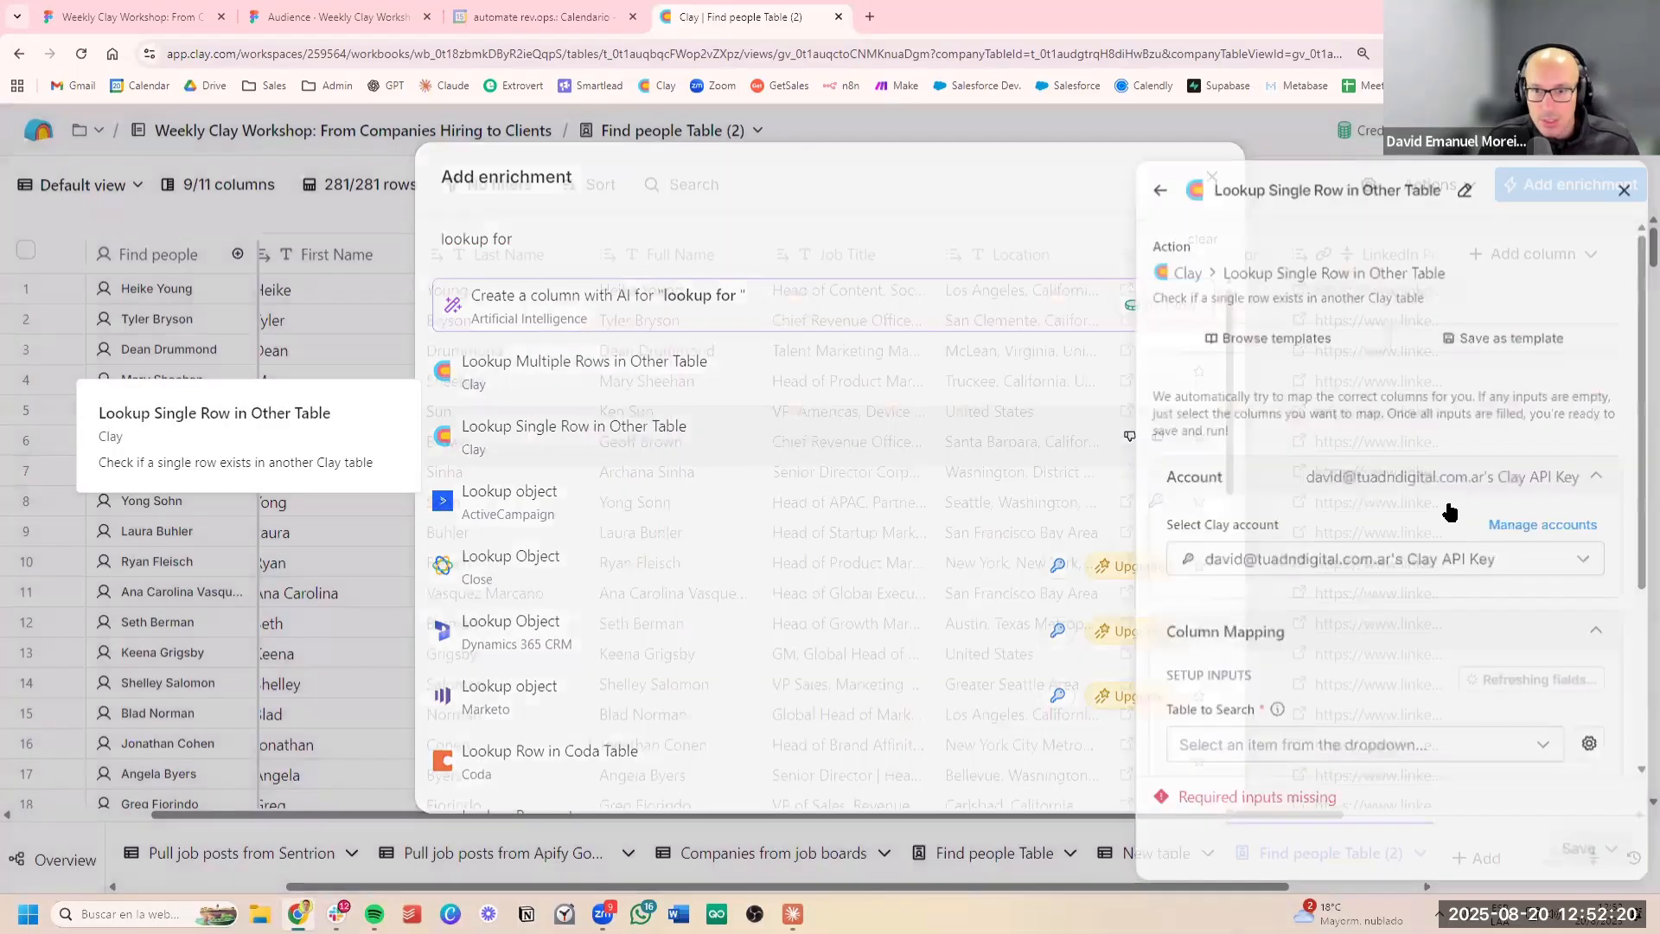
Configure the lookup to search Find jobs Table where the Company Domain column Equals each person's Company Domain
scroll(1422, 553, down, 3)
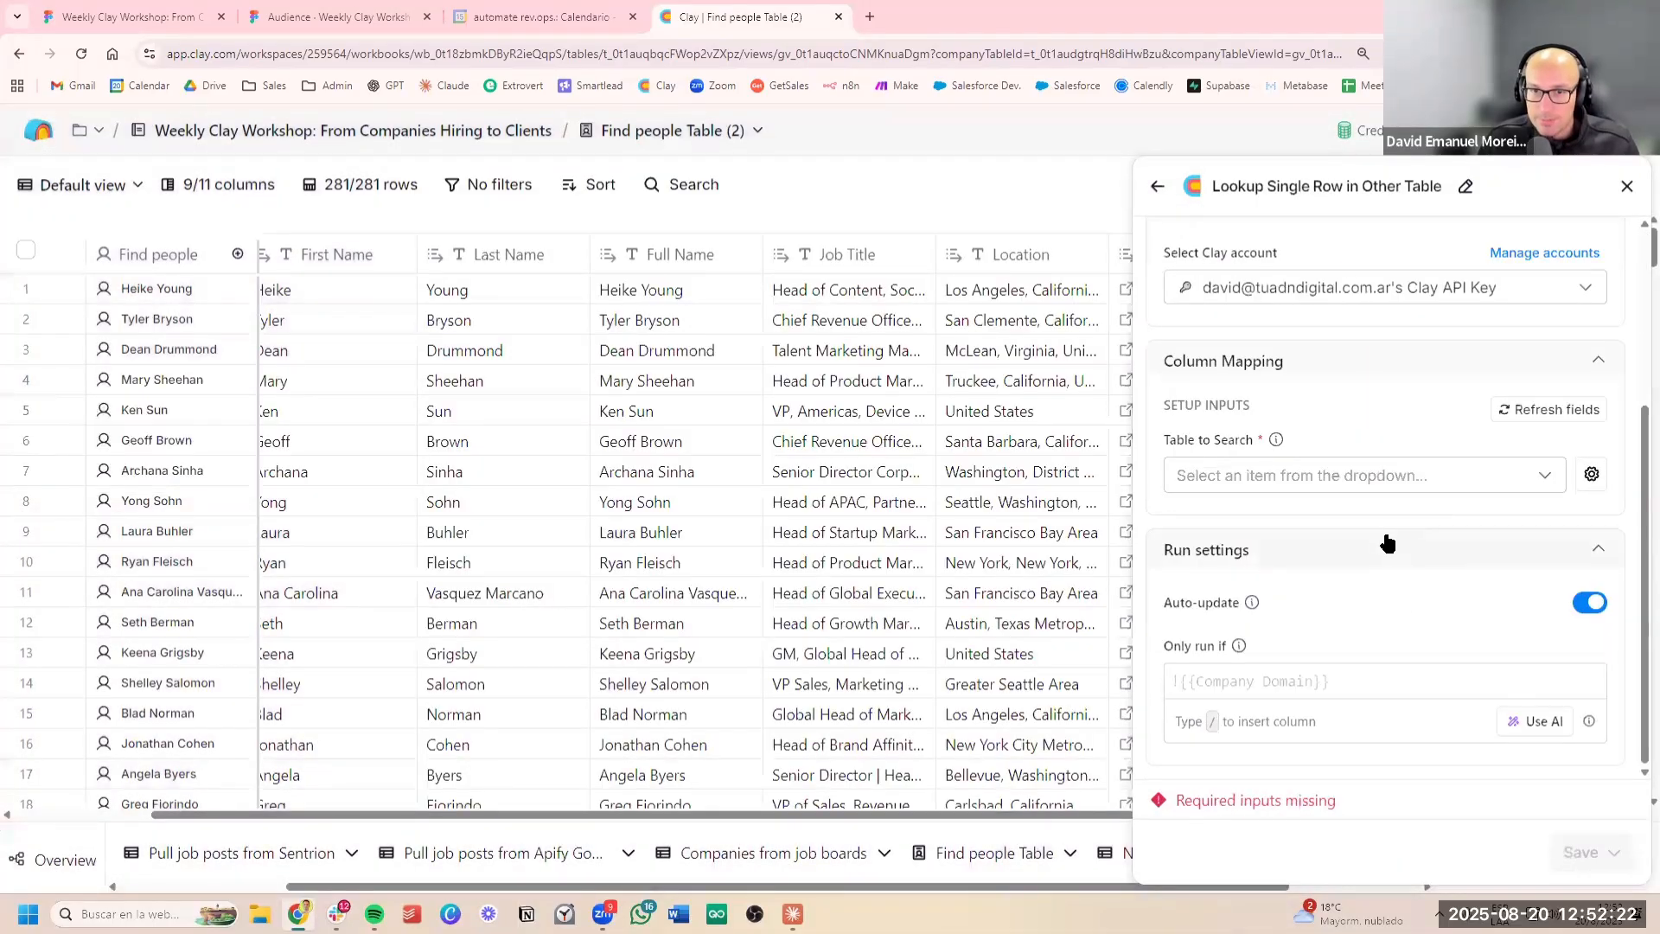
click(1441, 491)
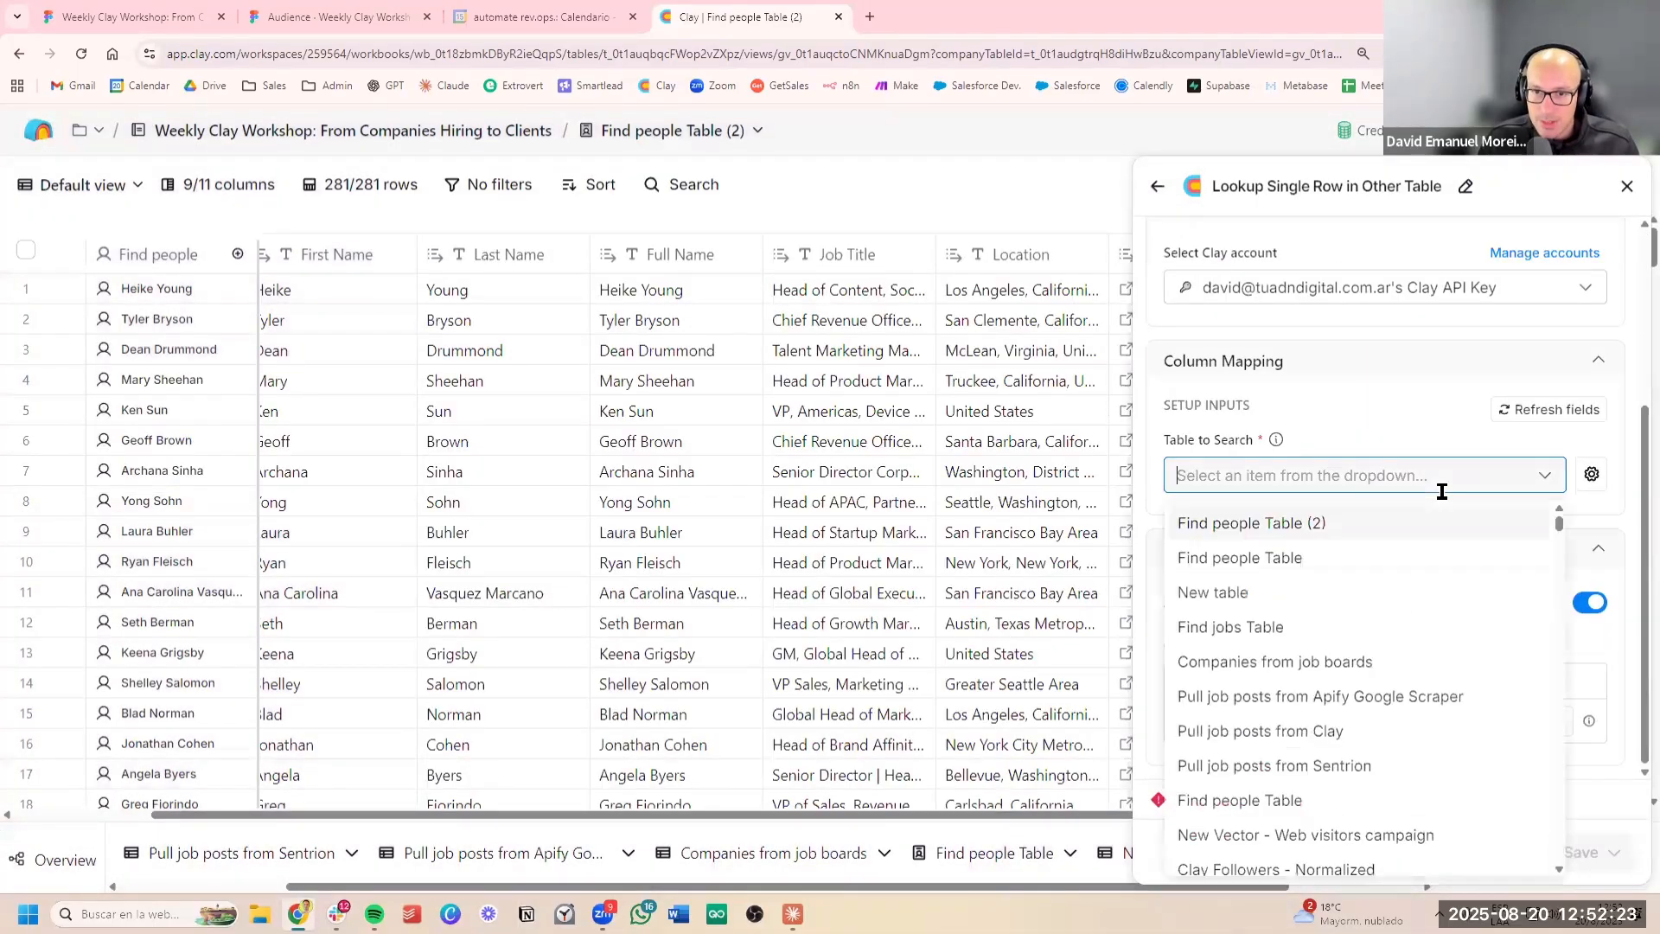
click(1305, 620)
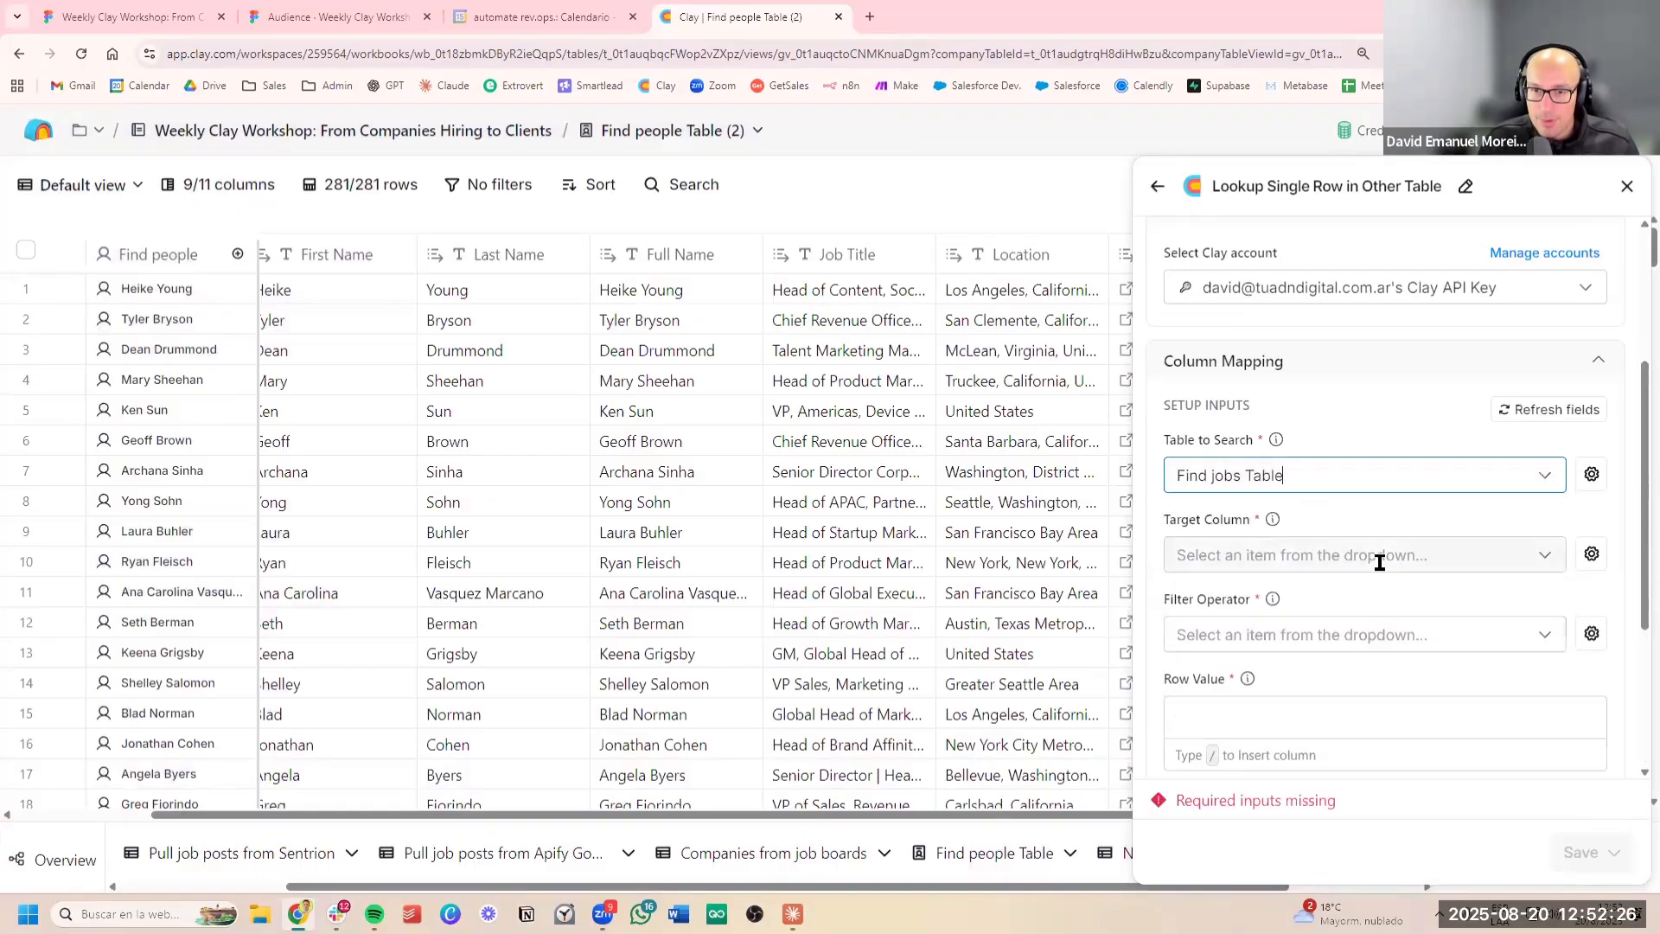
click(1417, 555)
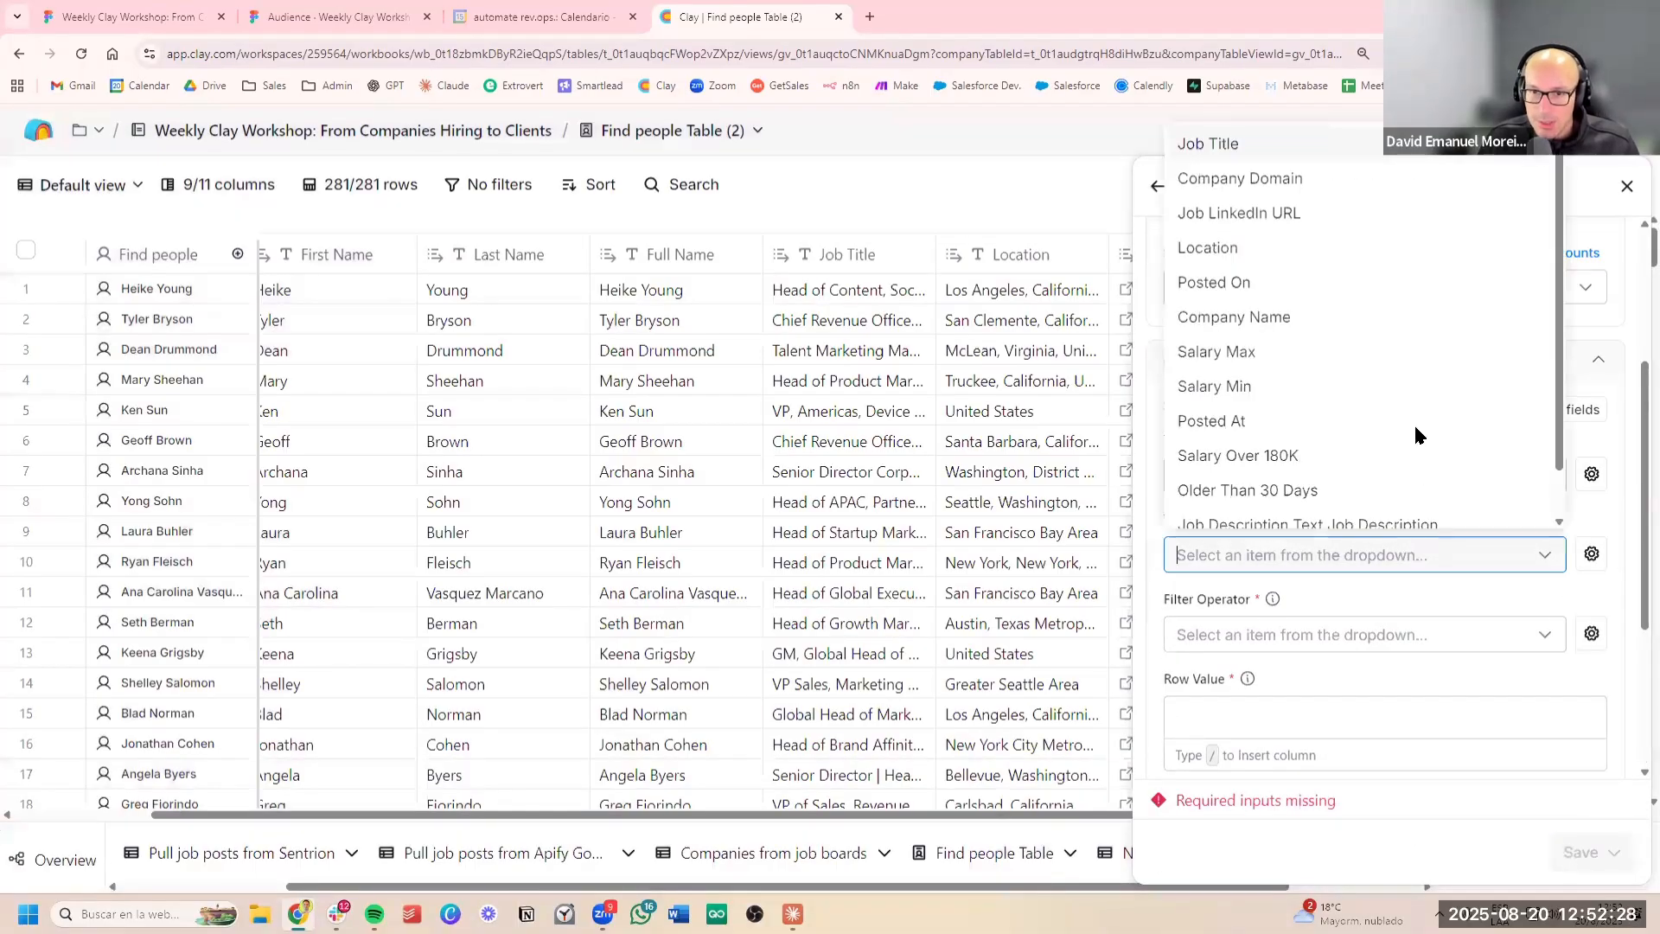
click(1344, 180)
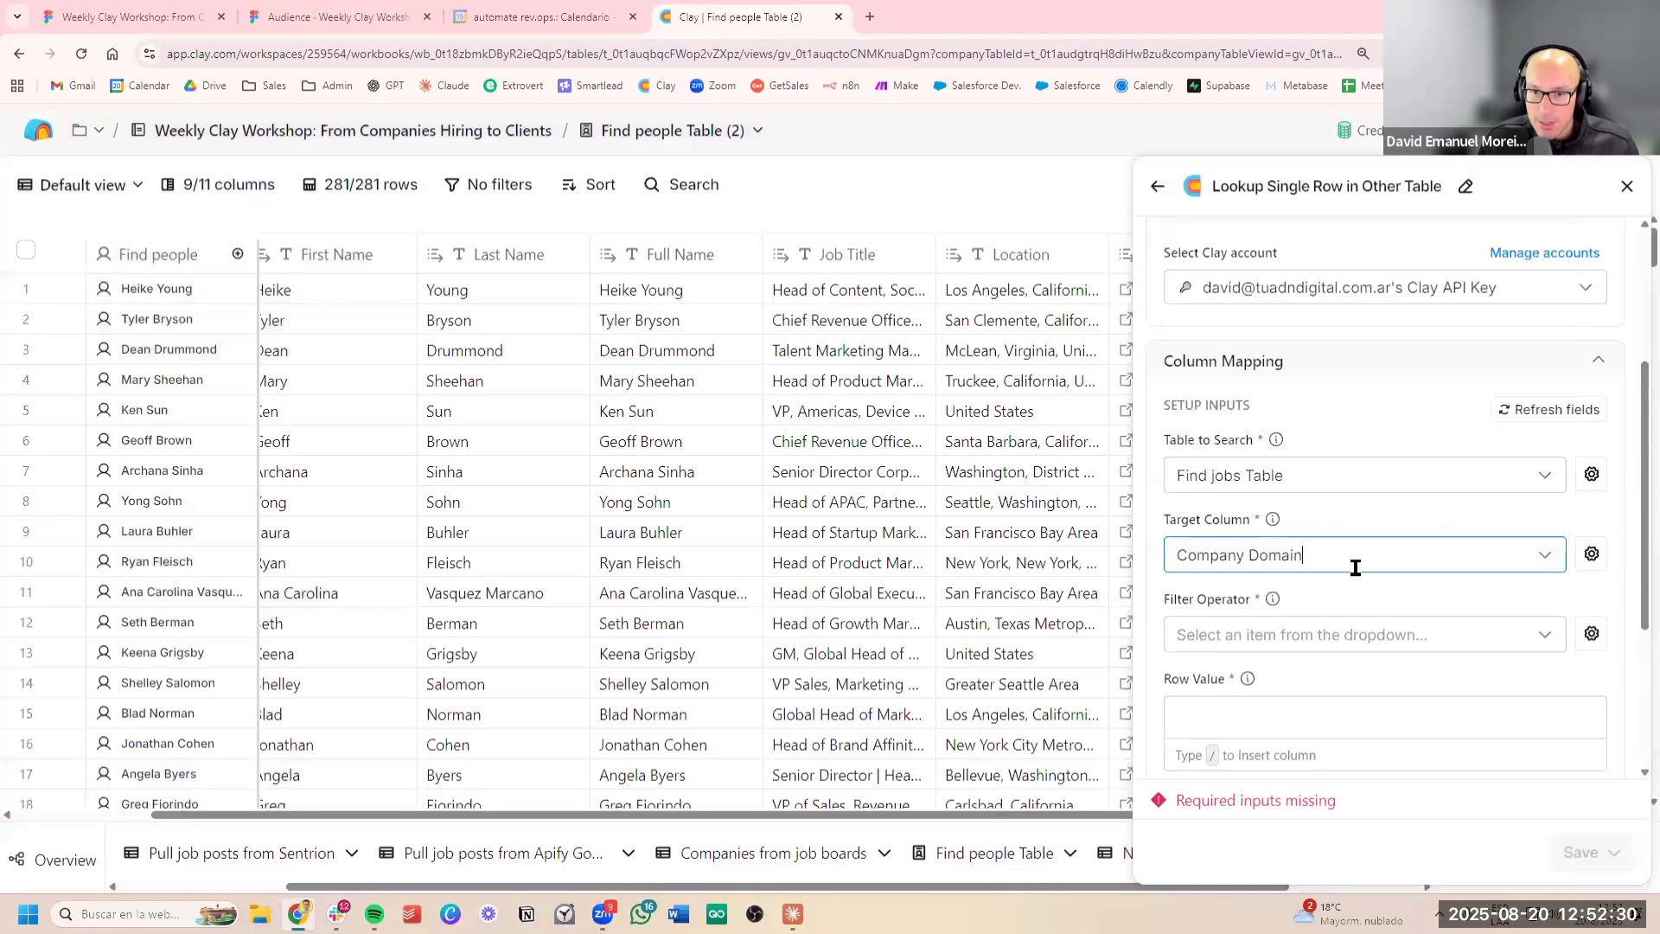
scroll(1383, 519, down, 2)
click(1387, 501)
click(1288, 543)
click(1288, 567)
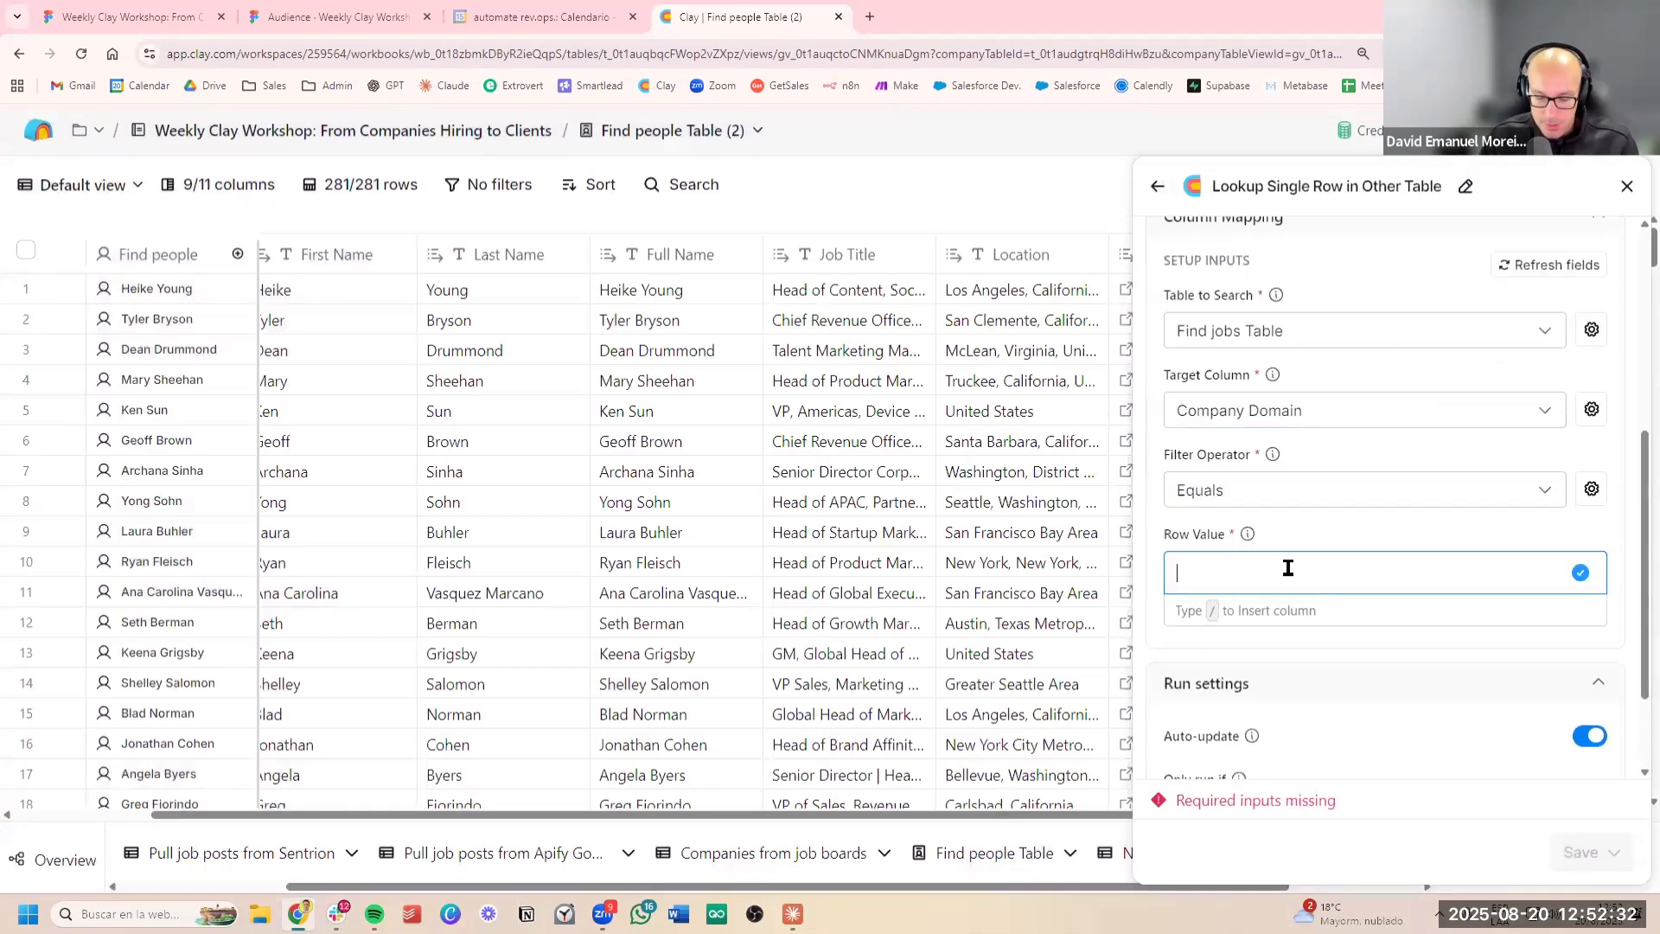
text(/)
click(1327, 543)
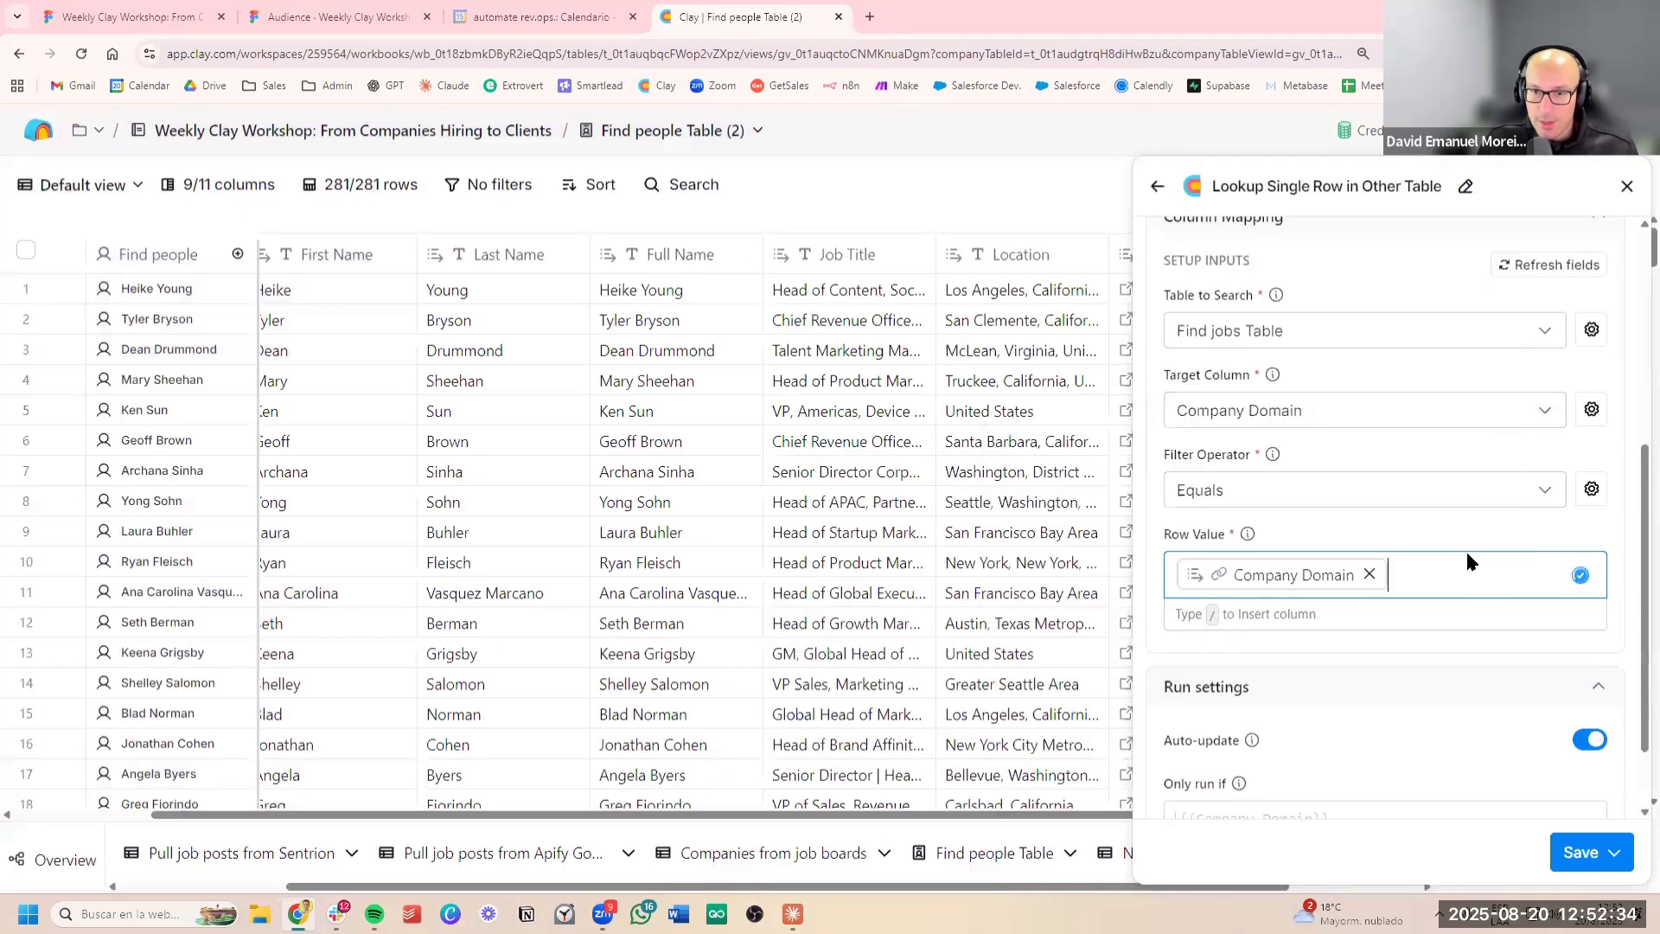
Save the lookup and run it on all 281 rows in this view
scroll(1467, 560, down, 1)
scroll(1512, 692, up, 2)
click(1613, 852)
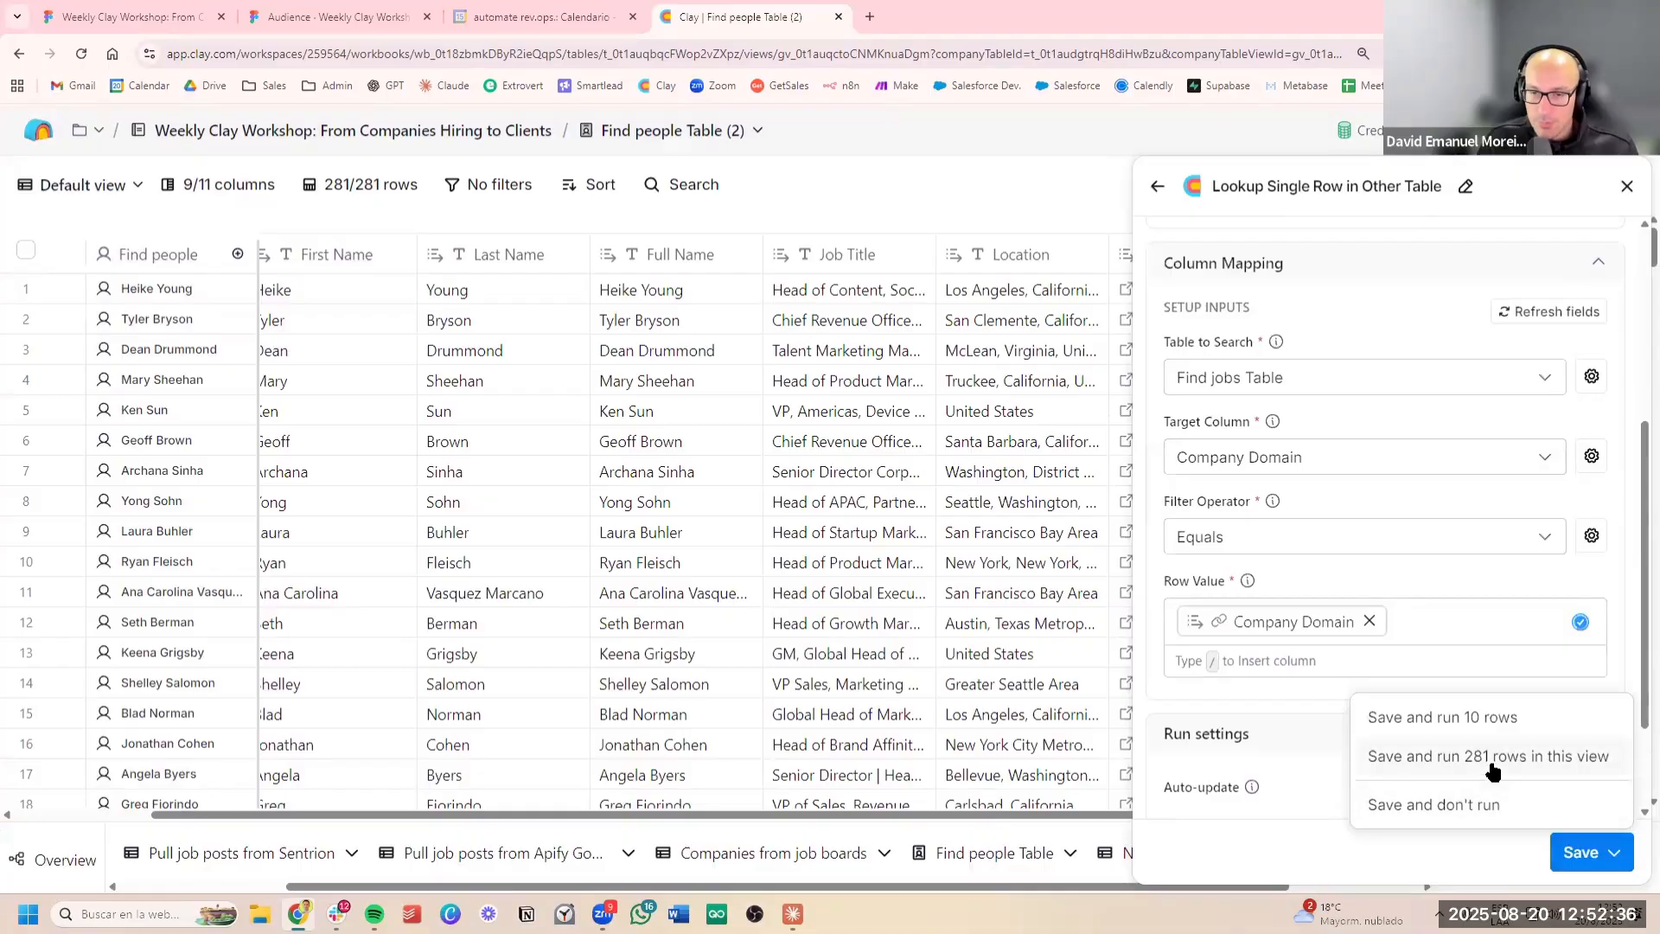
Check the lookup results down the table and expand the matched record of a salesforce.com row to examine its fields
scroll(812, 518, right, 5)
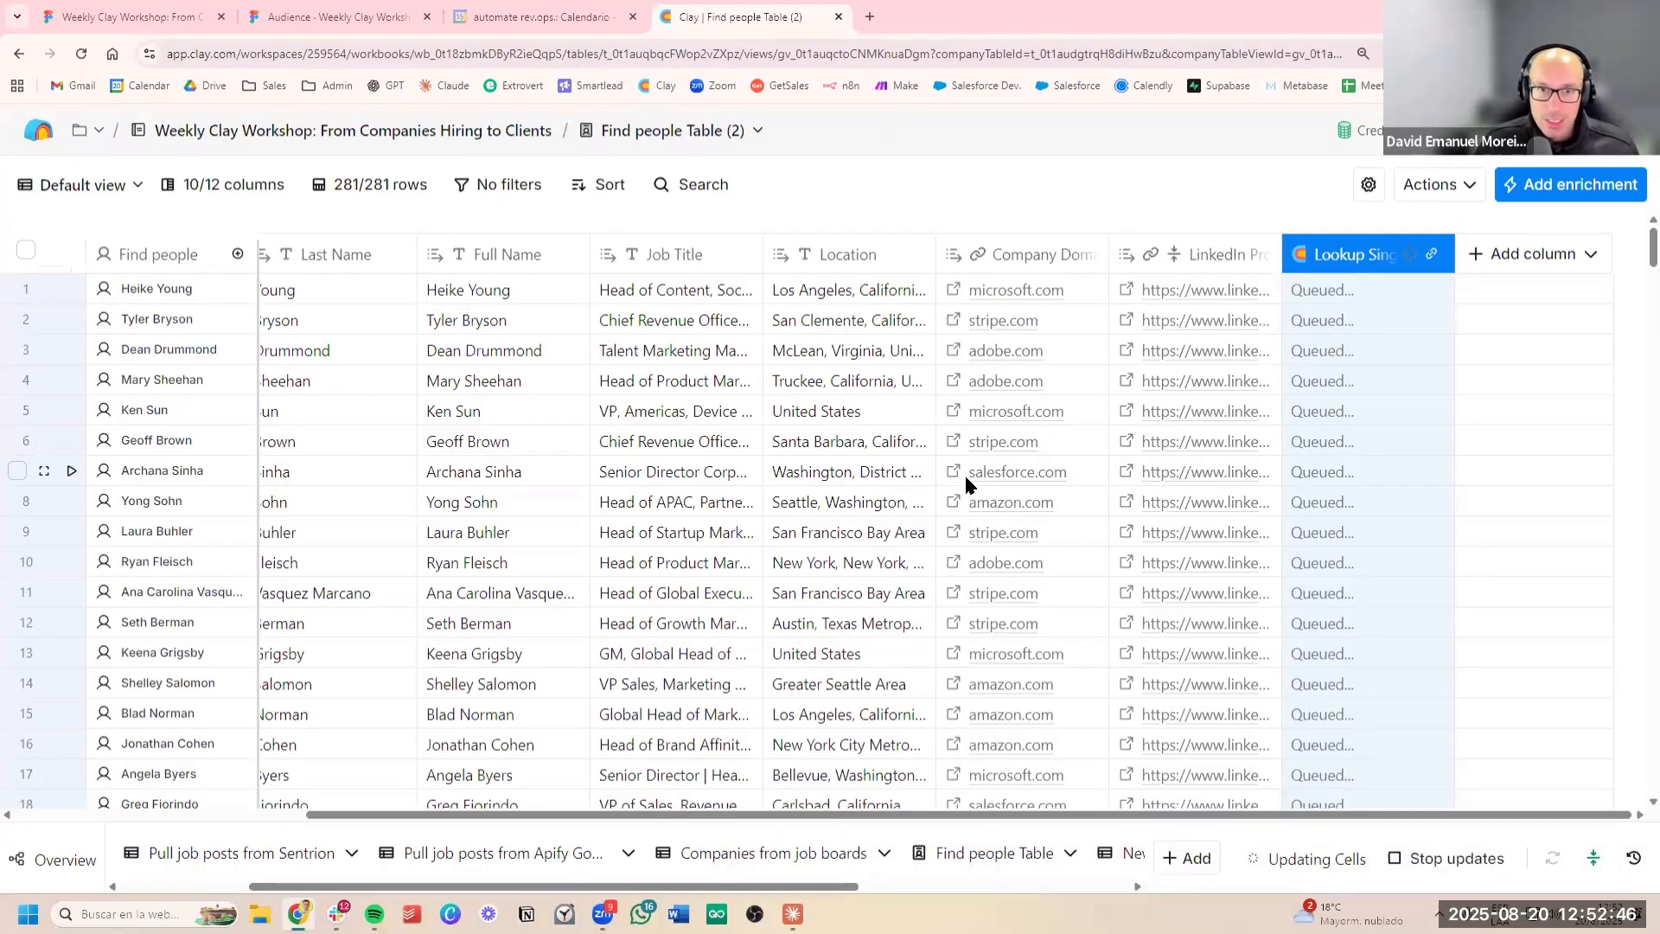
scroll(1373, 547, down, 10)
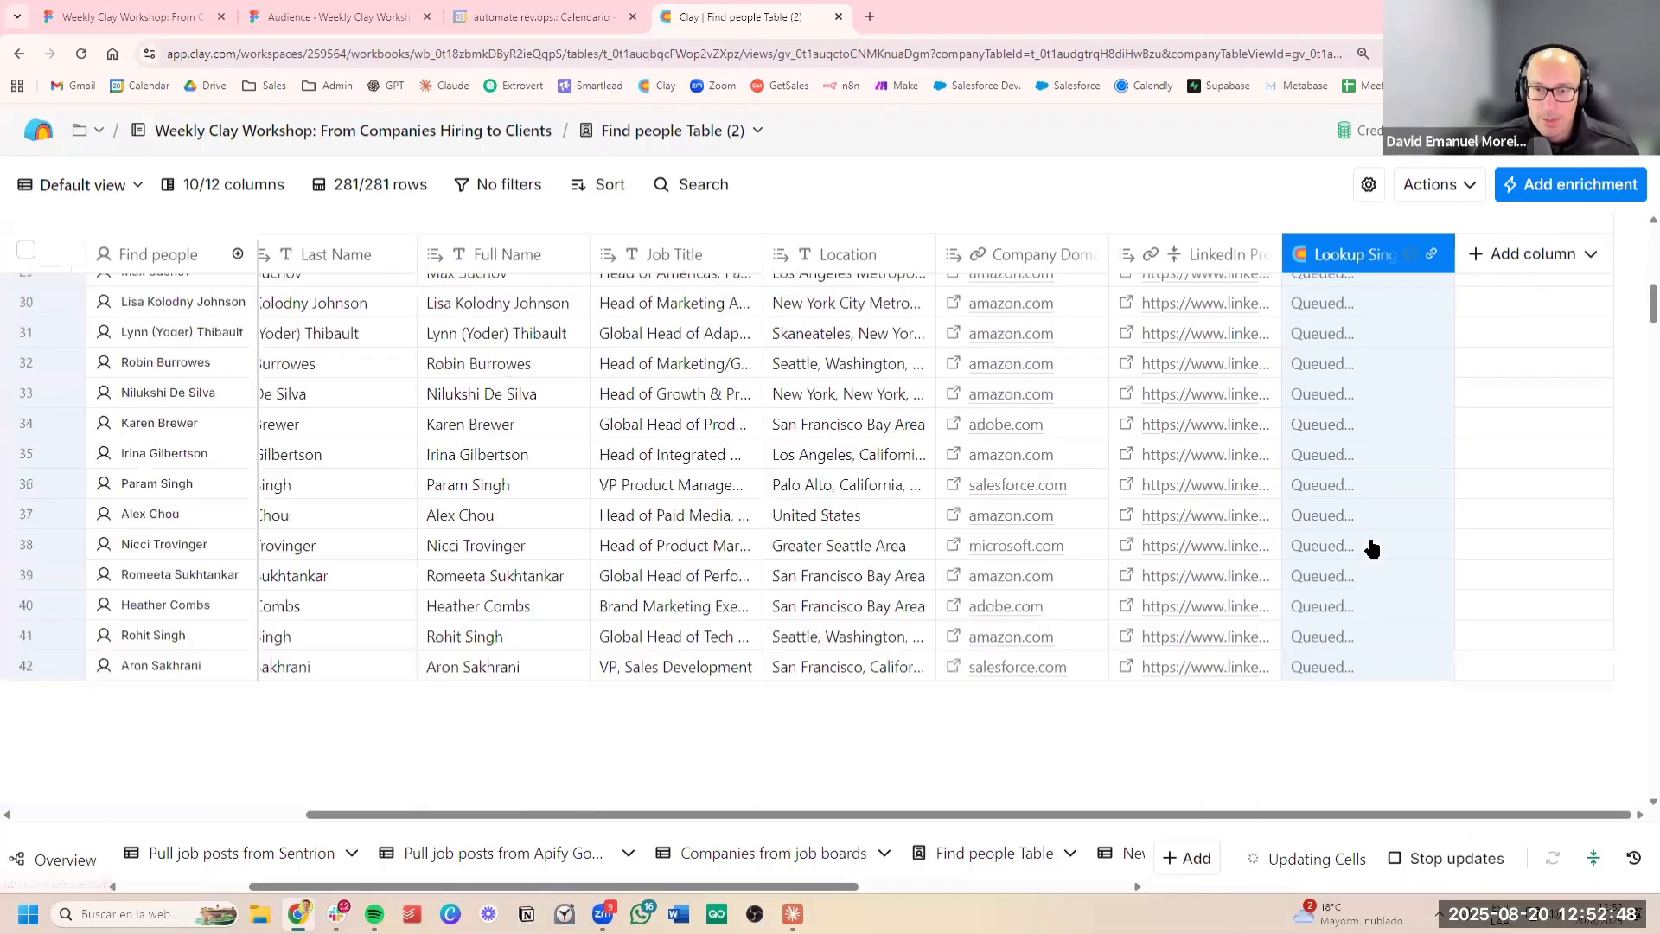
scroll(1373, 546, down, 15)
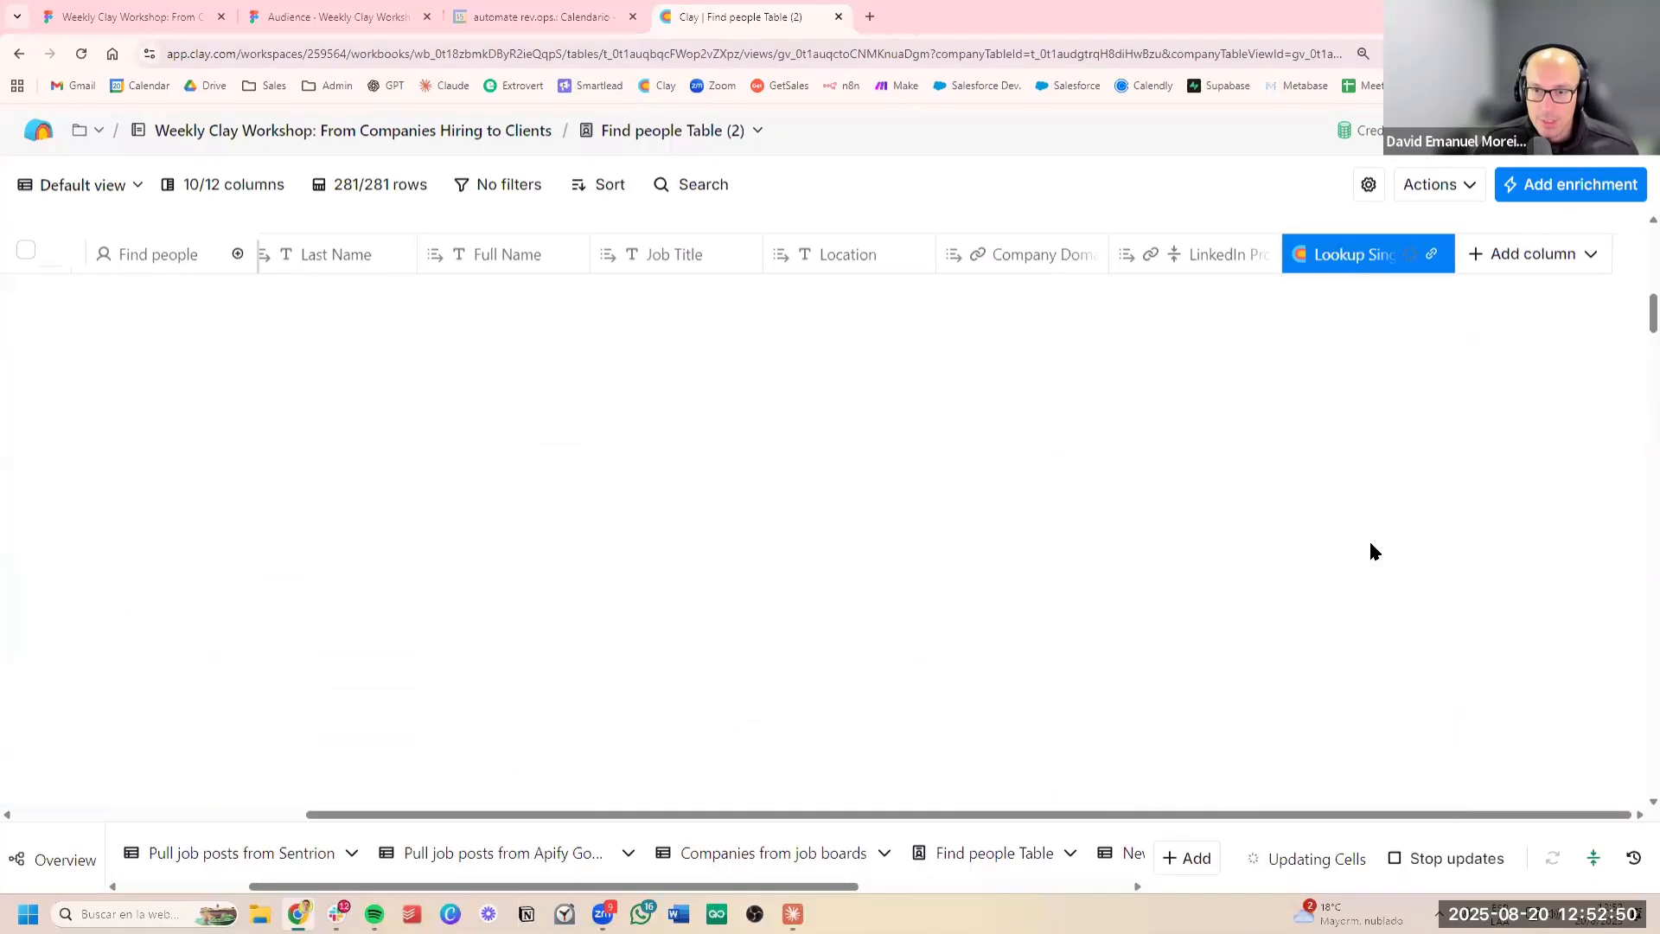
scroll(1375, 552, up, 10)
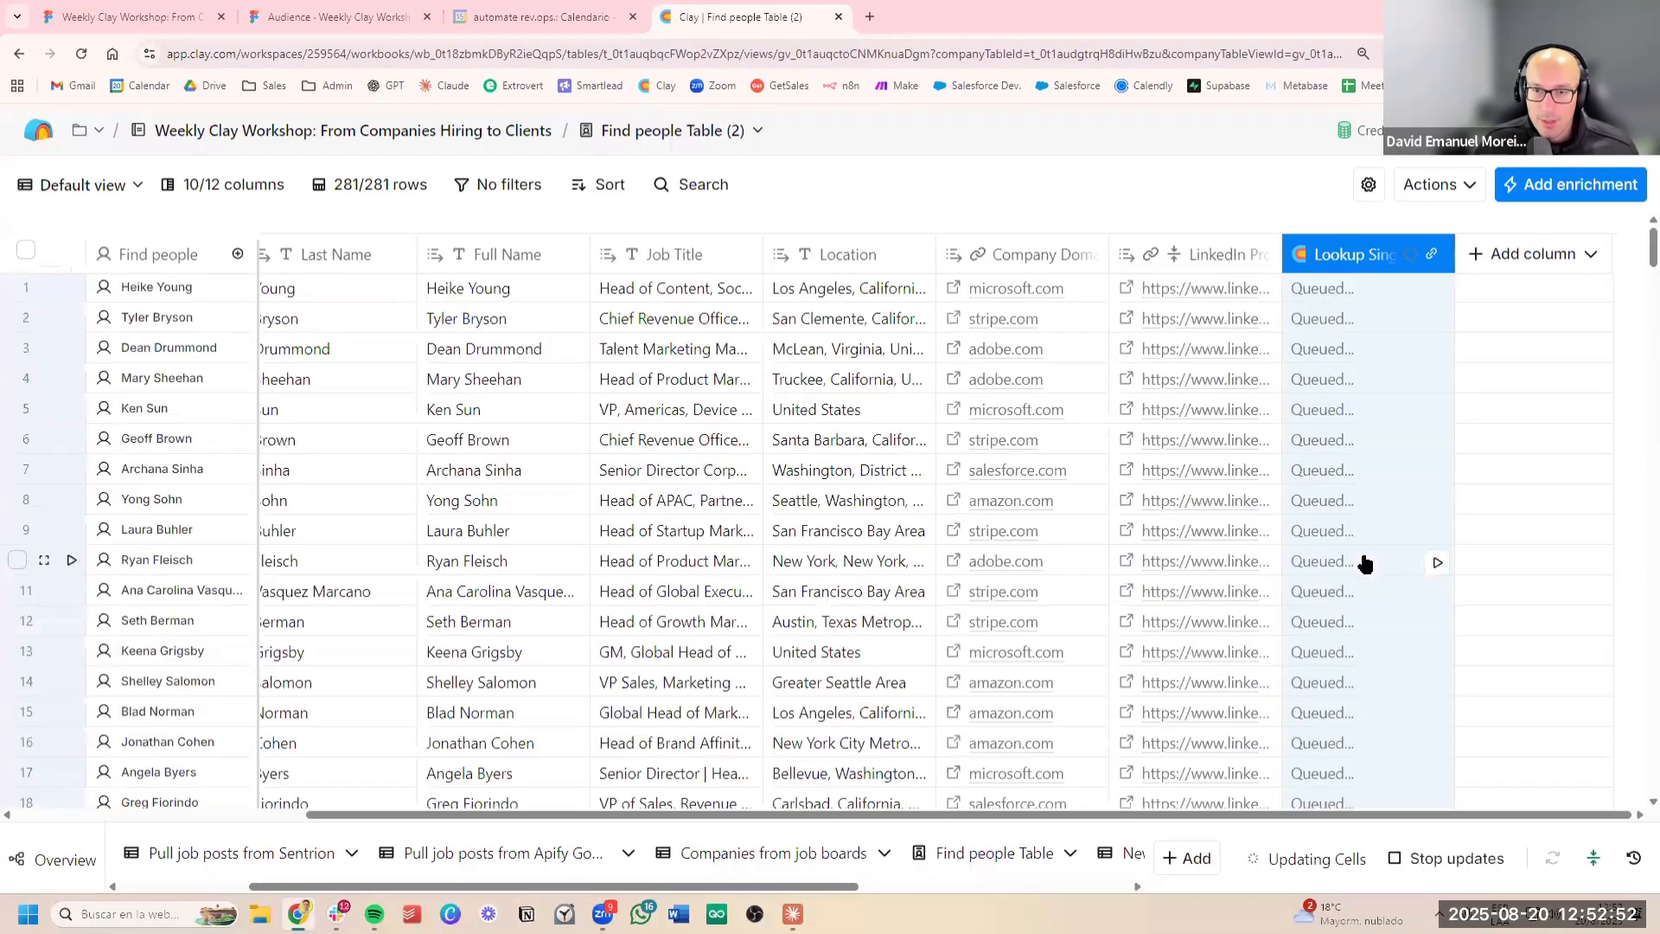
scroll(1364, 567, down, 3)
scroll(1363, 567, down, 10)
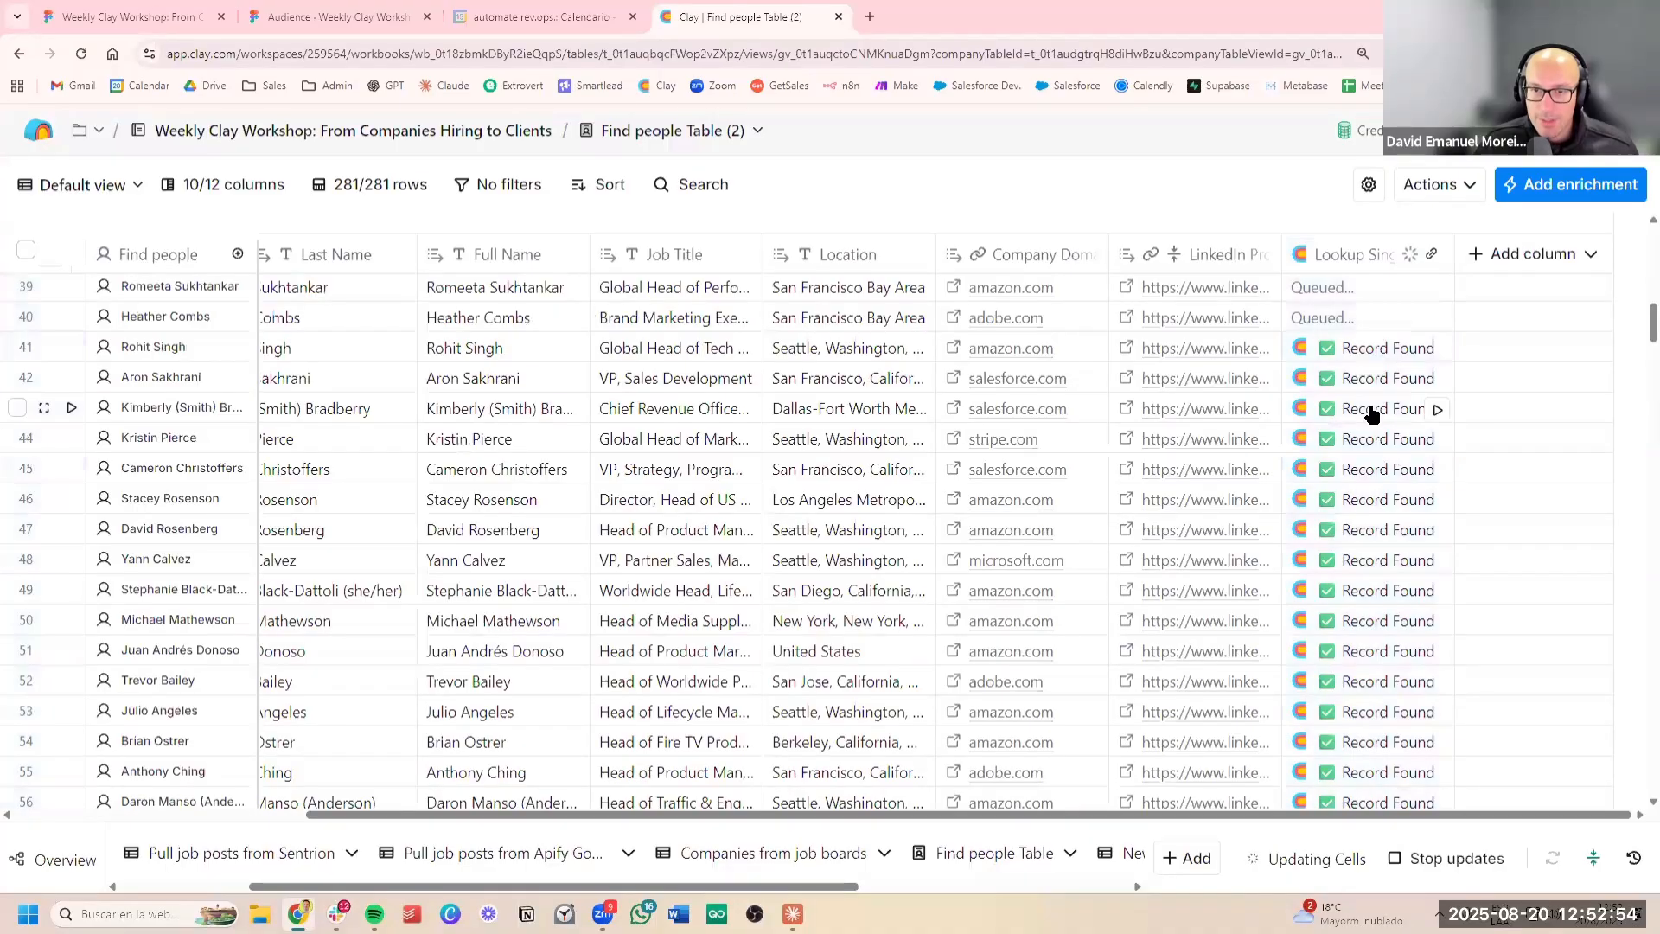
click(1373, 412)
click(1306, 306)
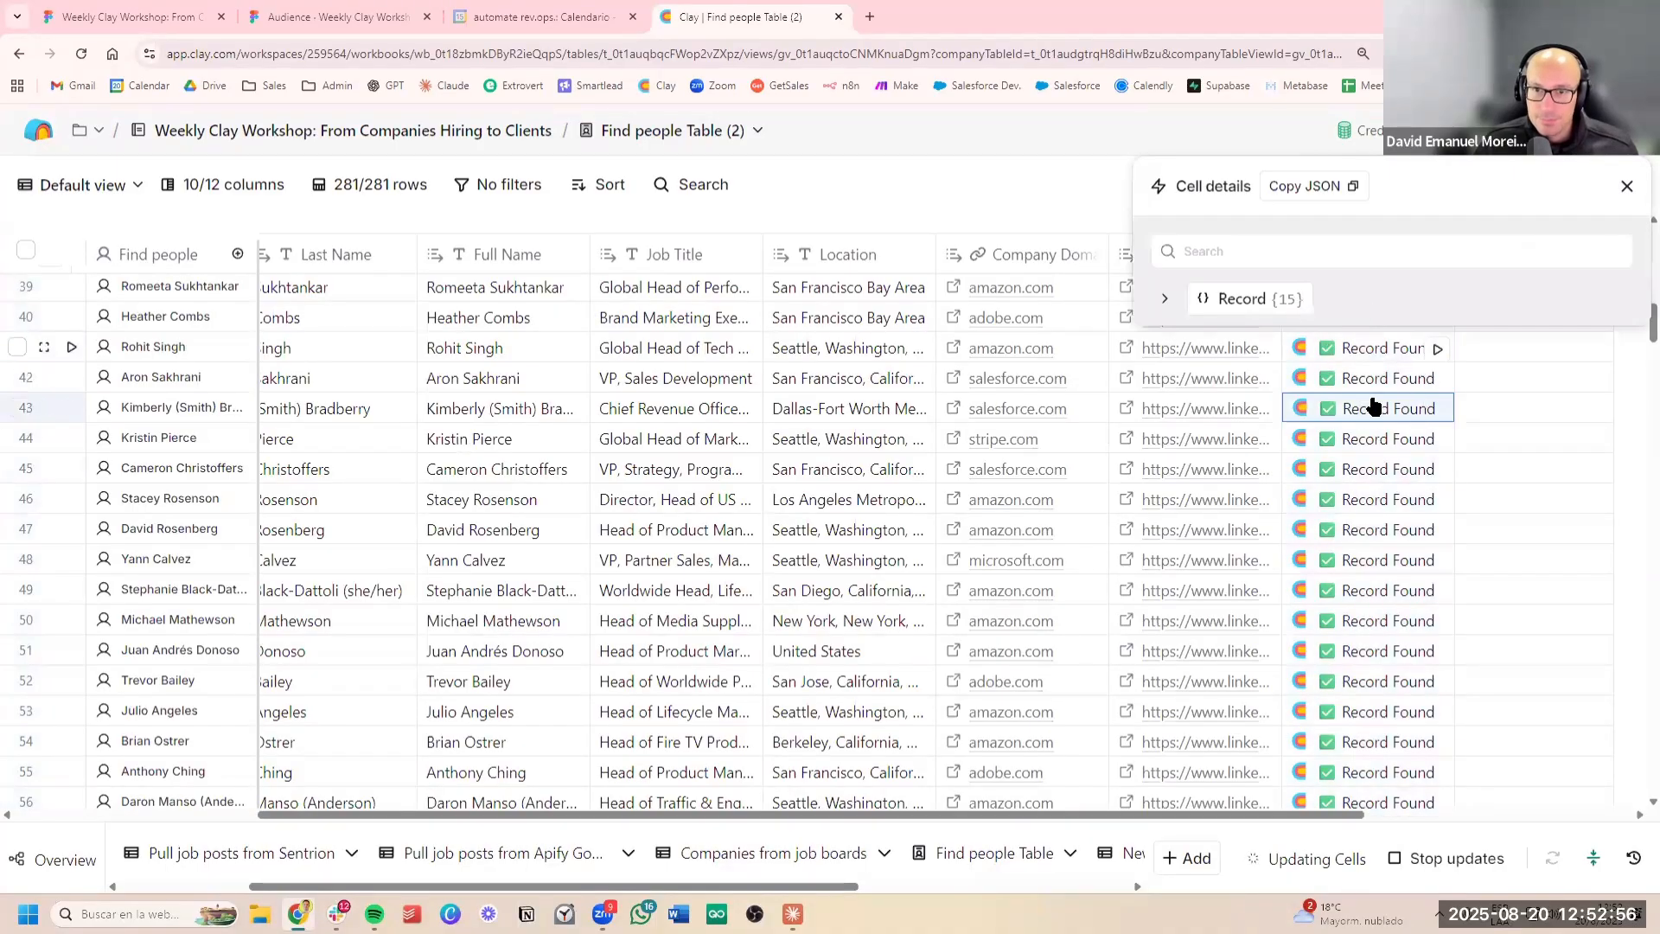
scroll(1400, 696, down, 3)
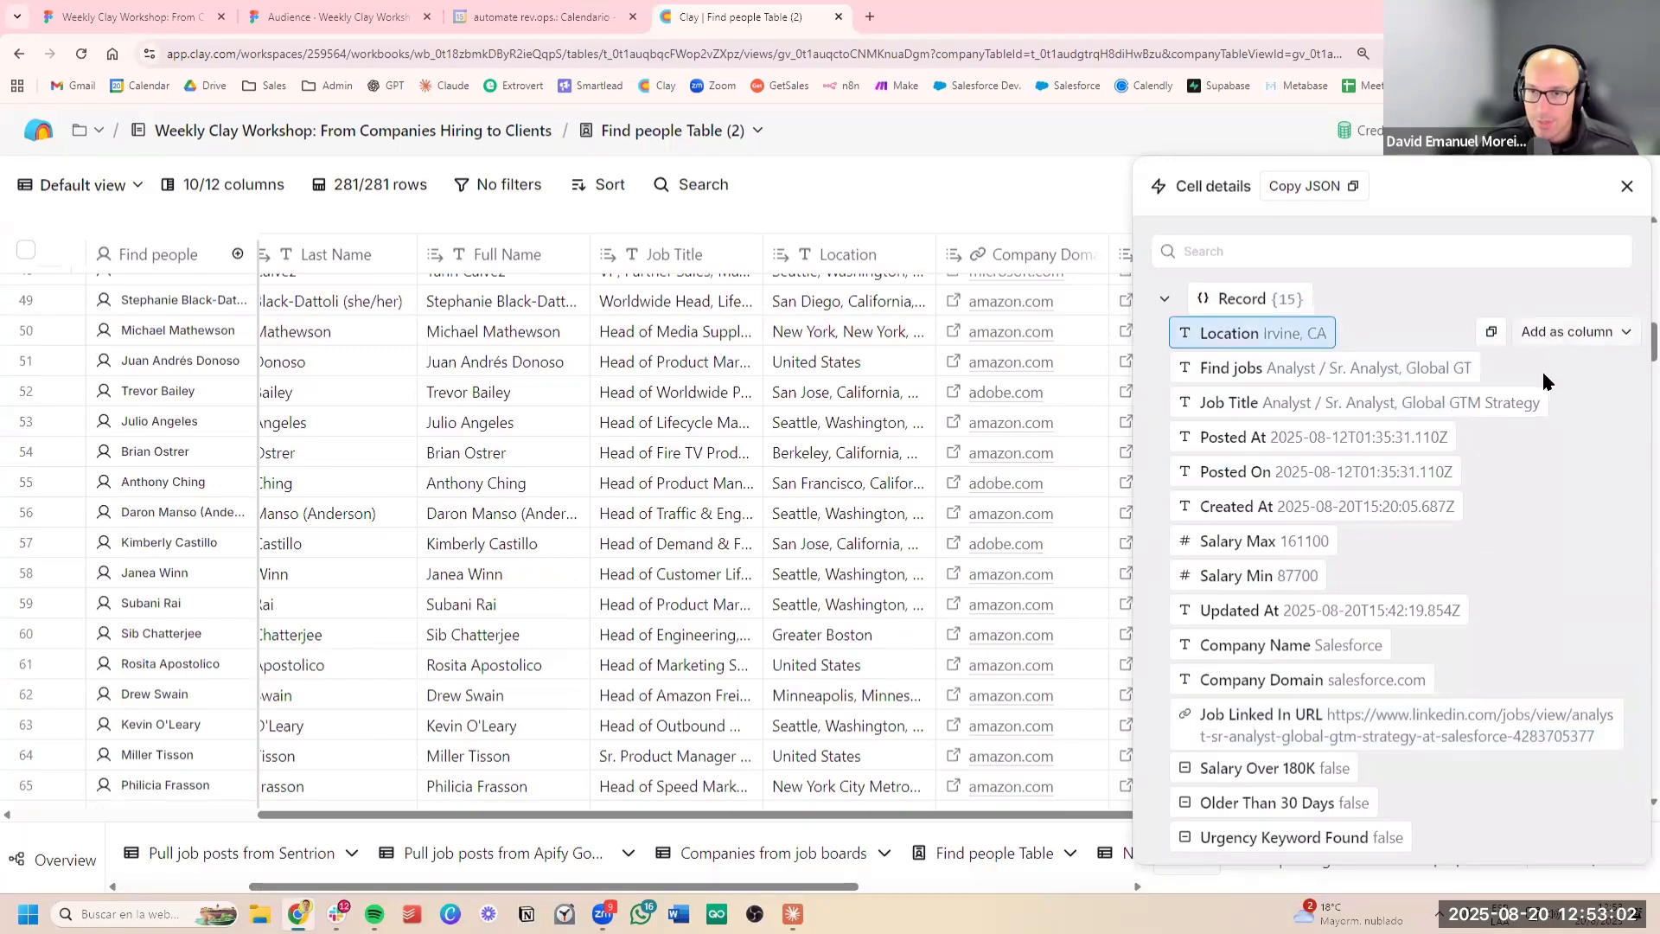
Add the matched record's Location field as a new column named "Location (2)" and close the cell details
click(1556, 335)
click(1546, 406)
scroll(910, 413, right, 5)
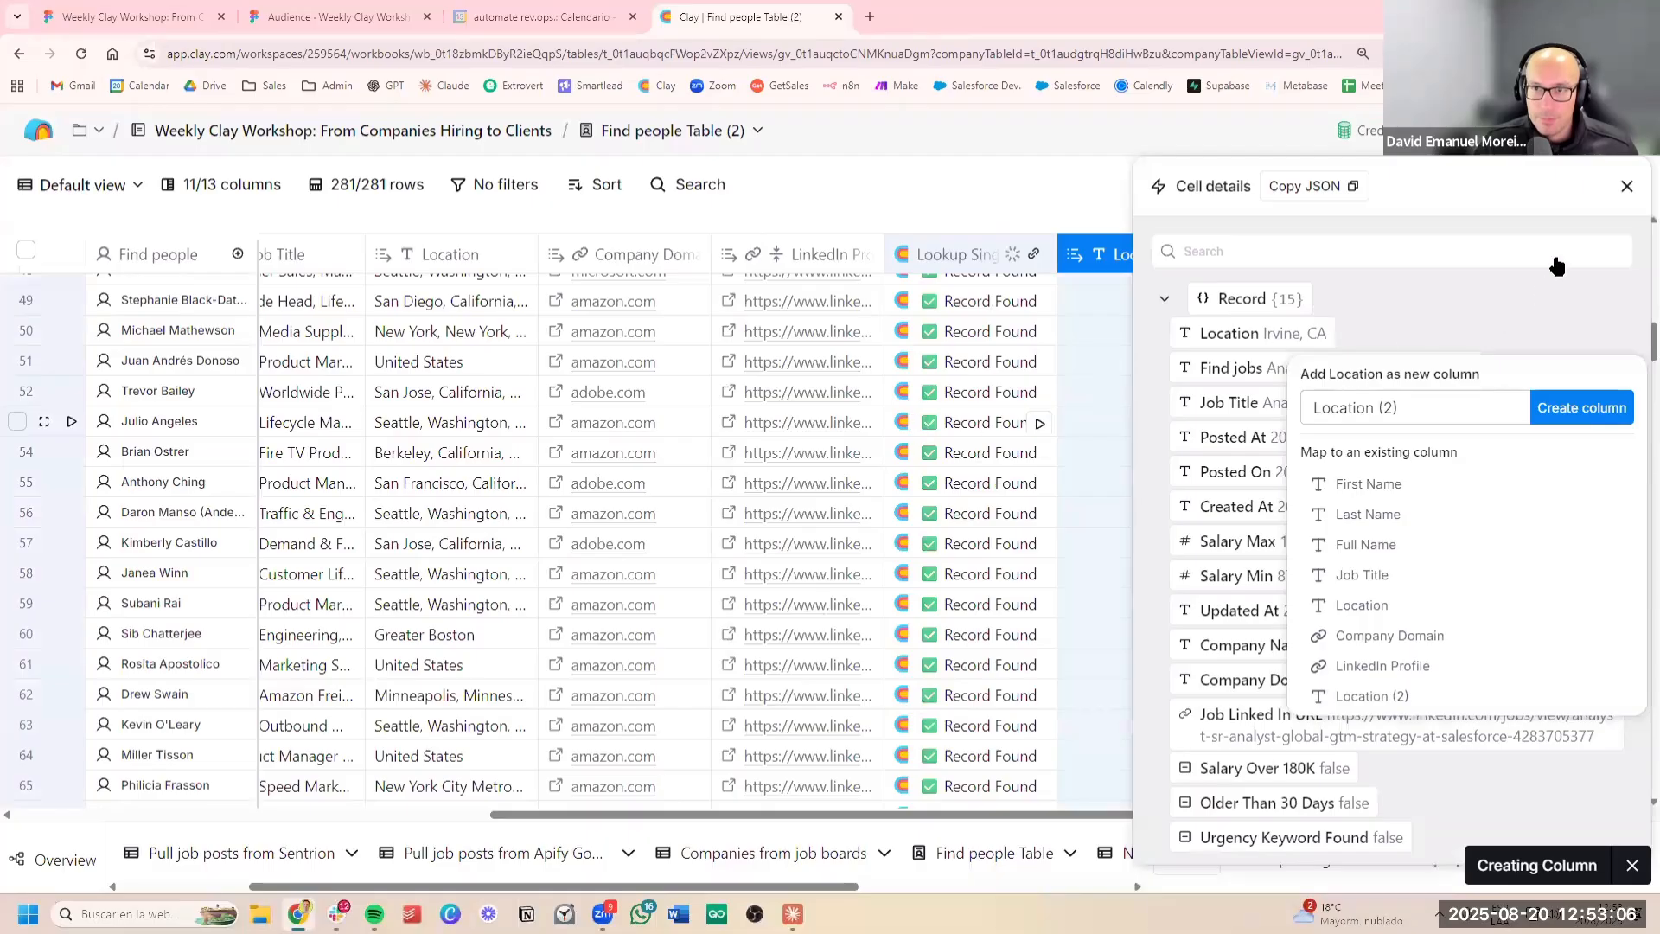
click(1624, 187)
click(1626, 186)
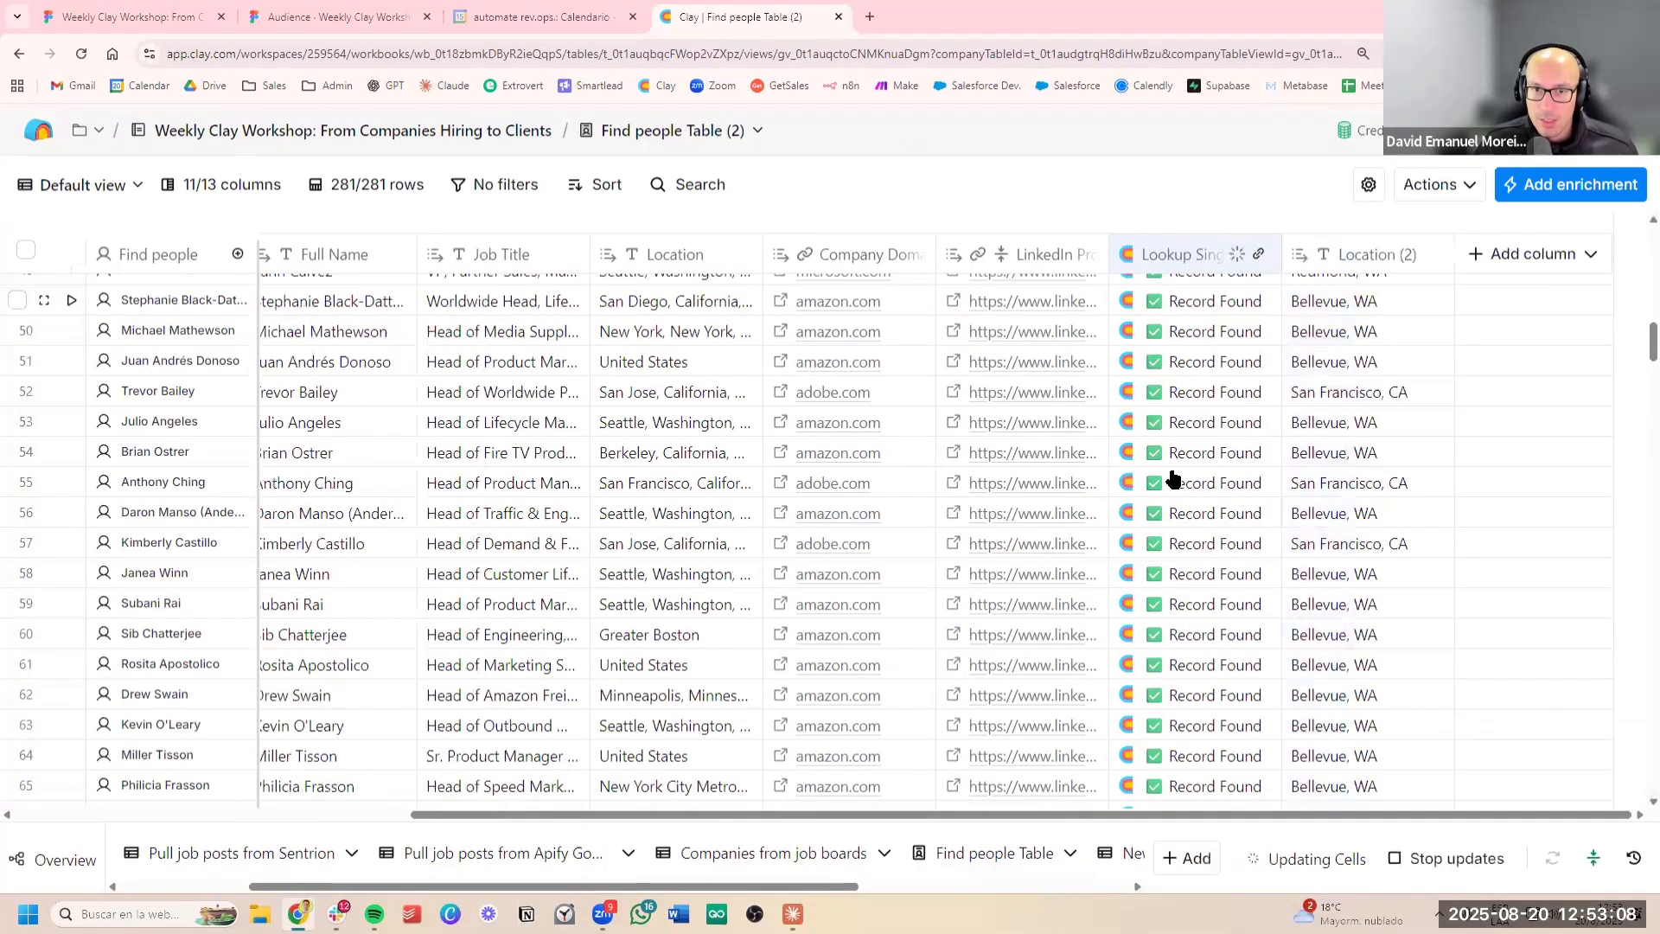
Add a Use AI column and begin its request with "Print me true only if this location is the"
scroll(1349, 452, left, 6)
scroll(1336, 475, right, 6)
scroll(1332, 496, up, 15)
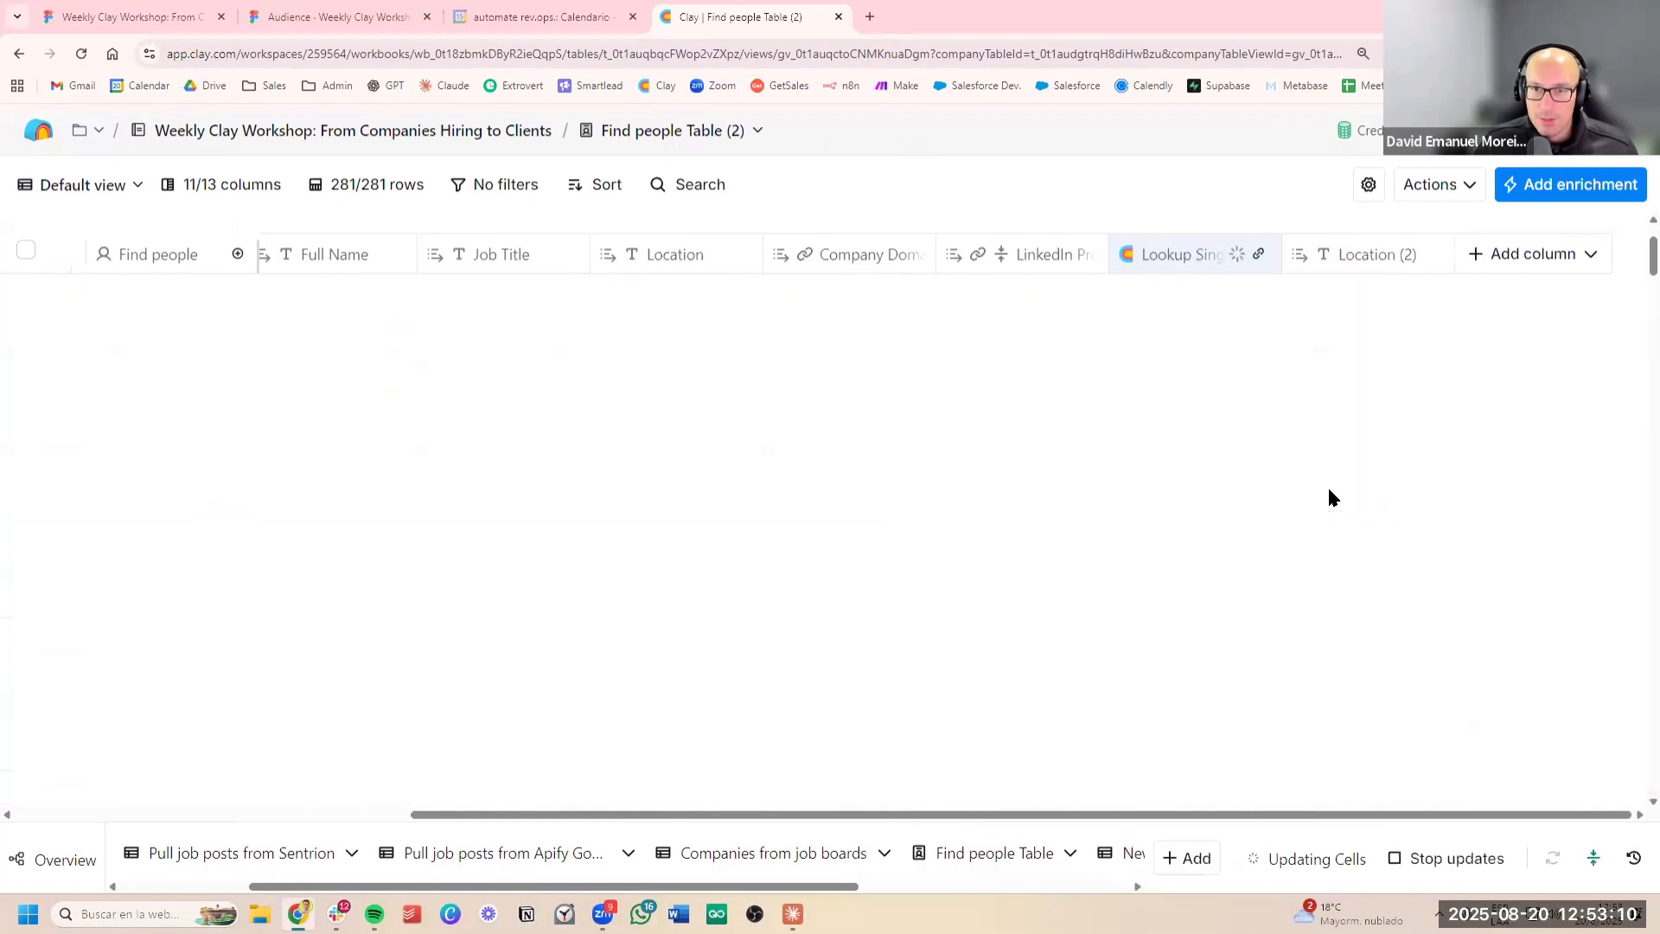
click(1520, 256)
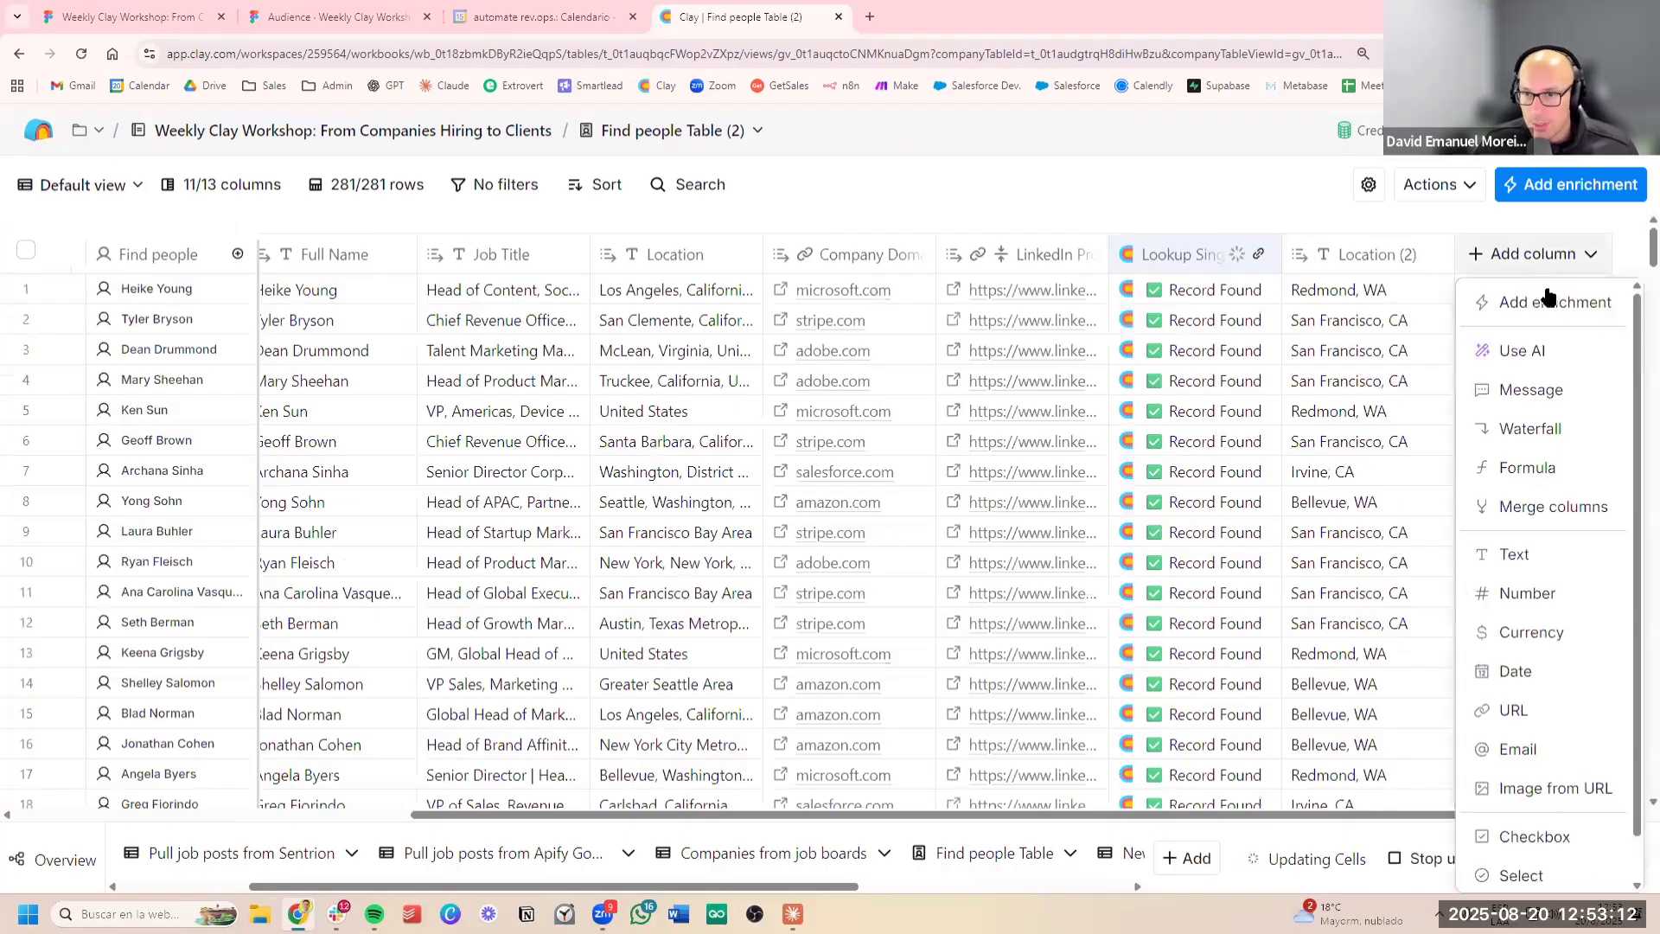
click(1534, 361)
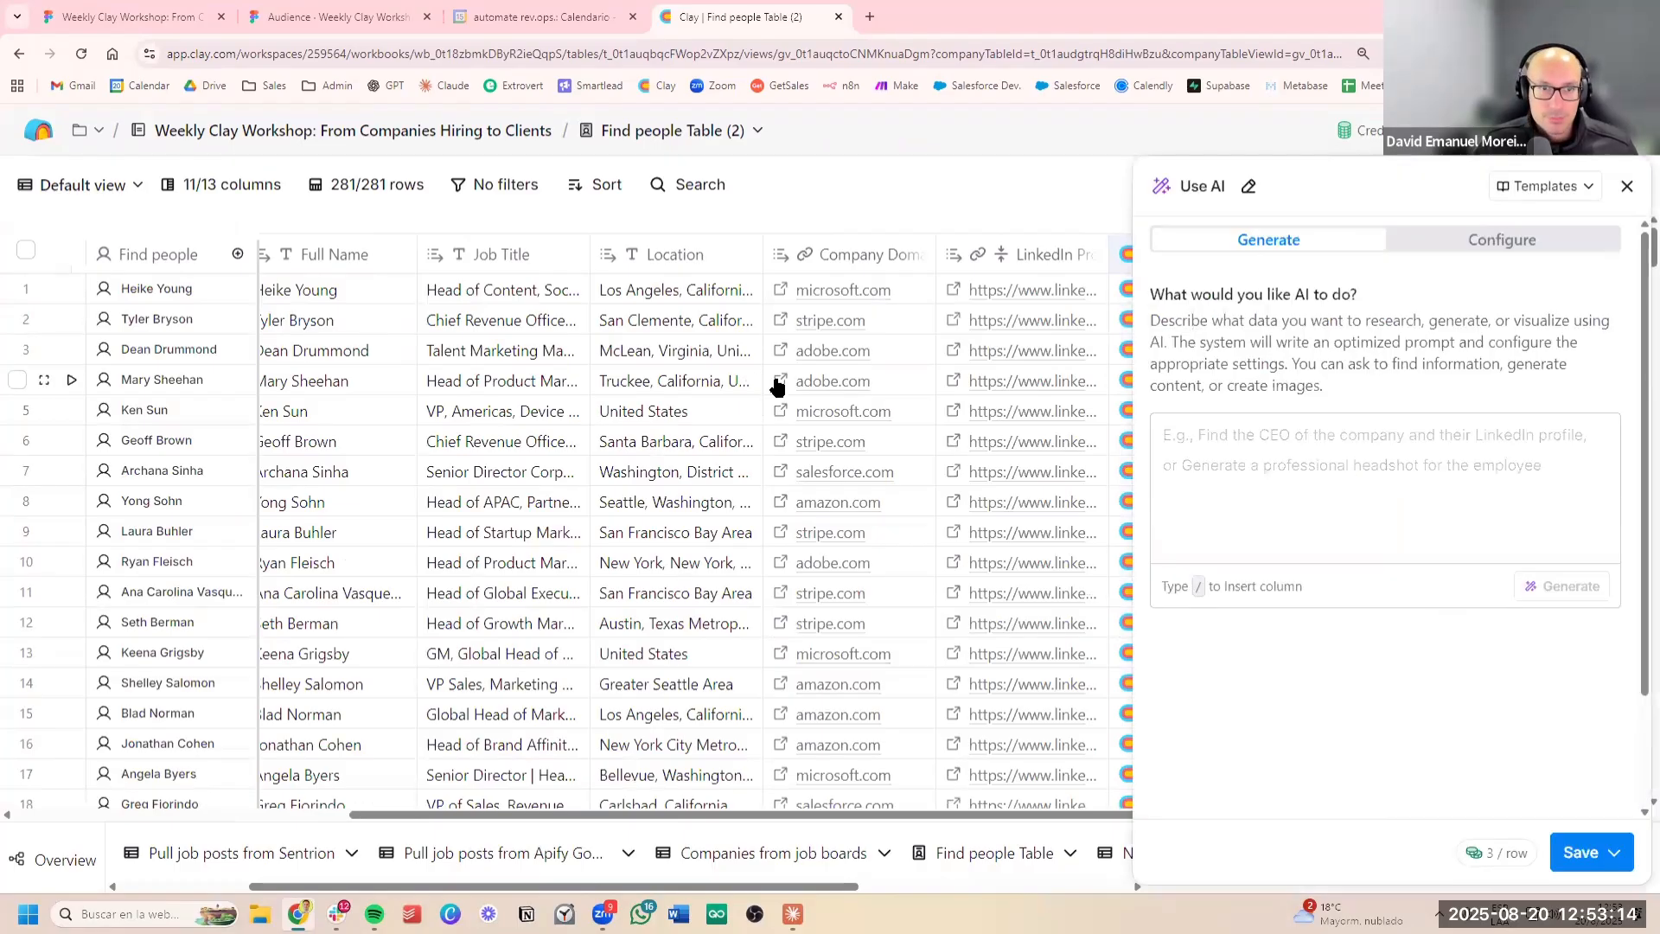
click(1370, 448)
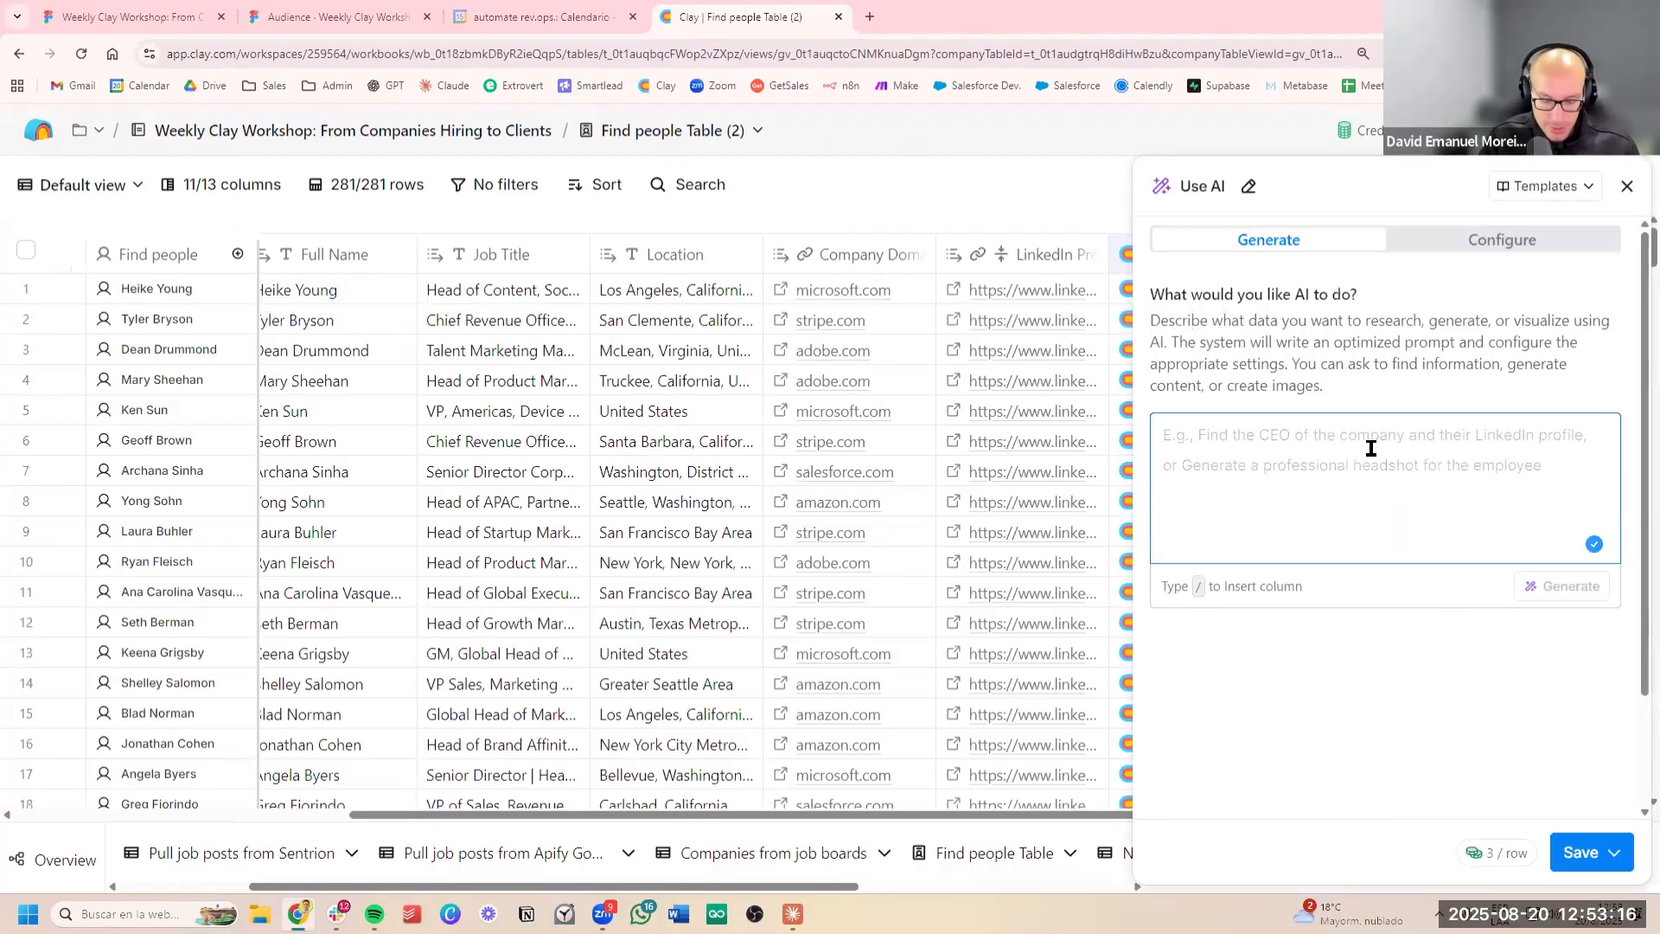
text(Print me true on)
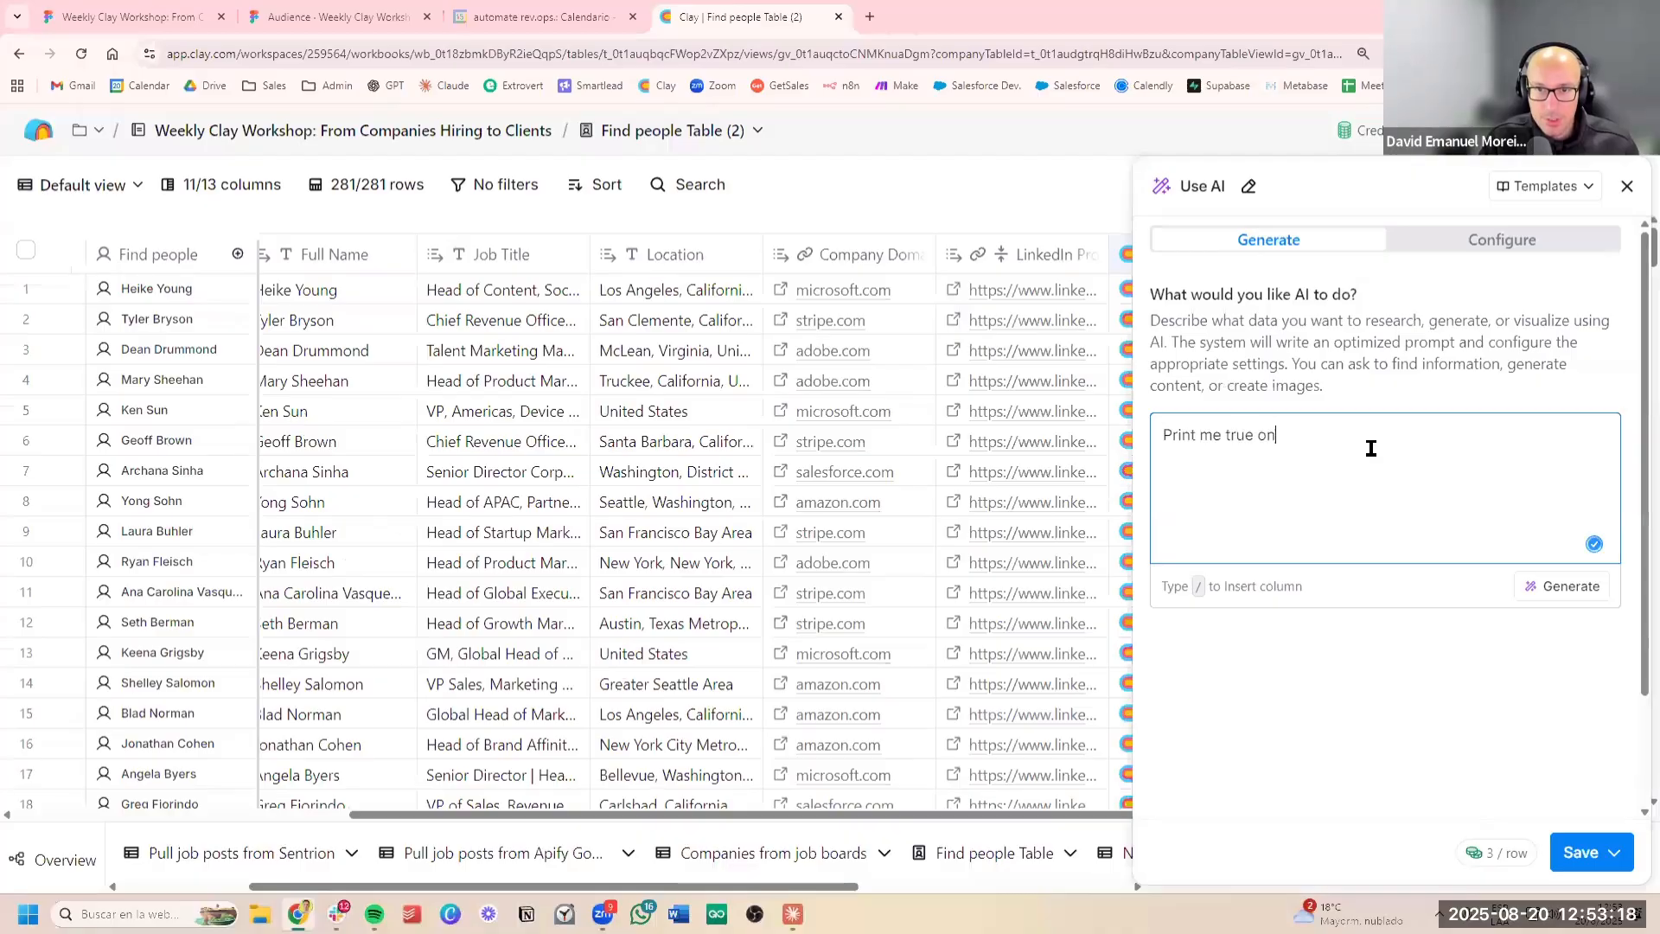
text(ly if this loca)
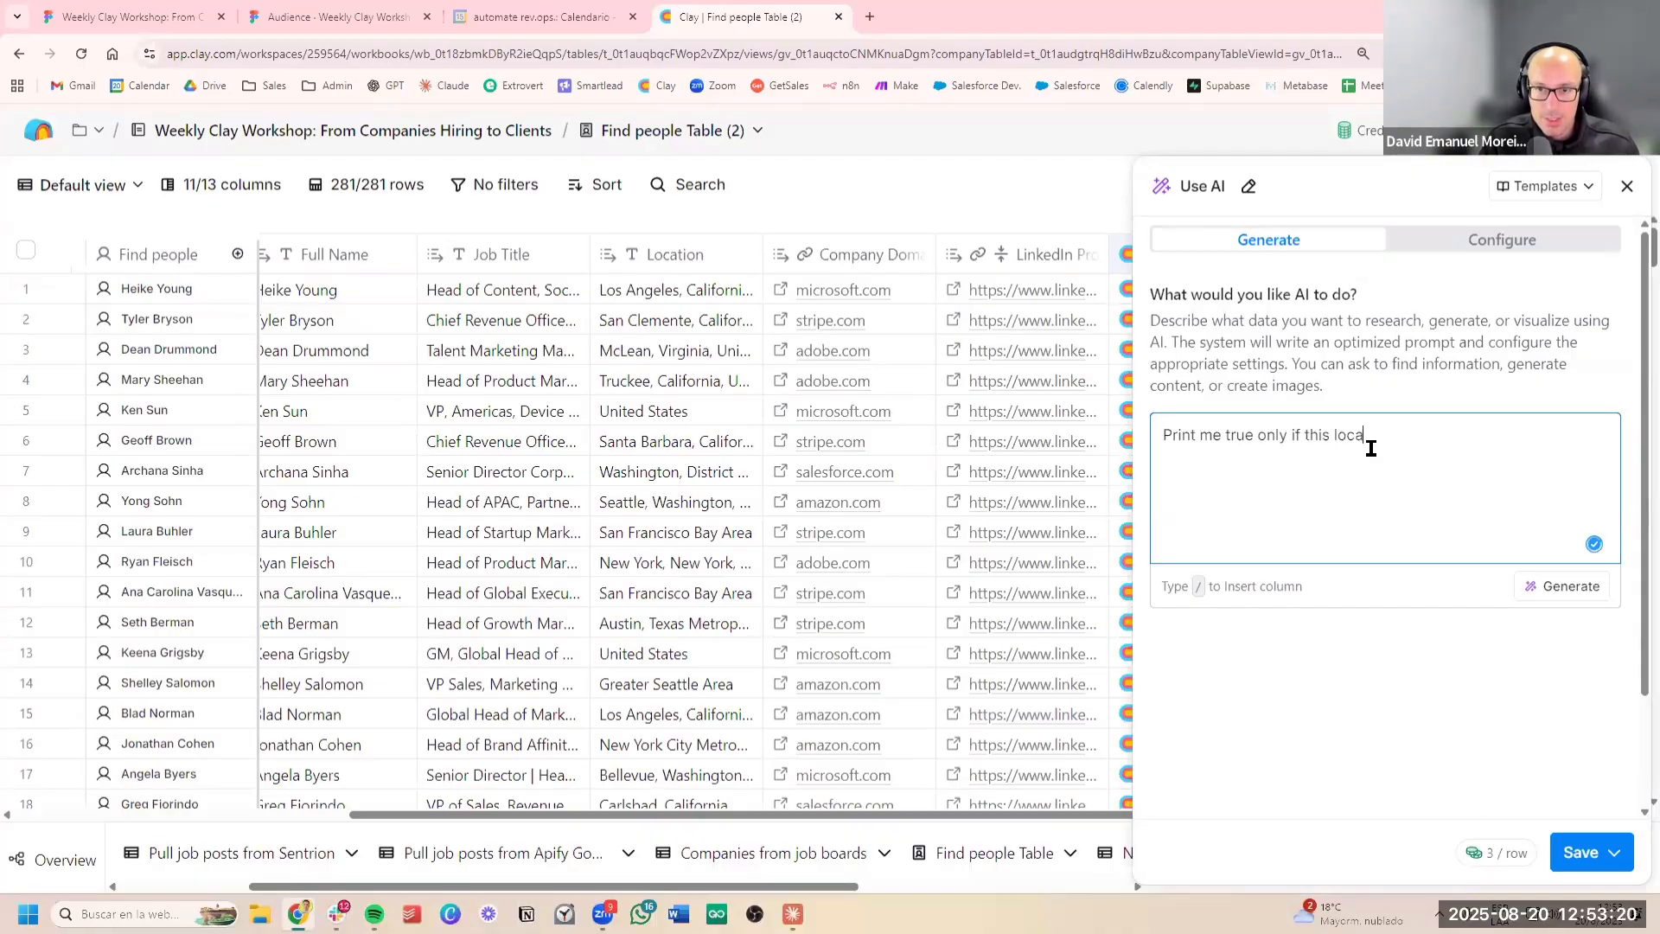
text(tion is)
key(BackSpace)
text(is the)
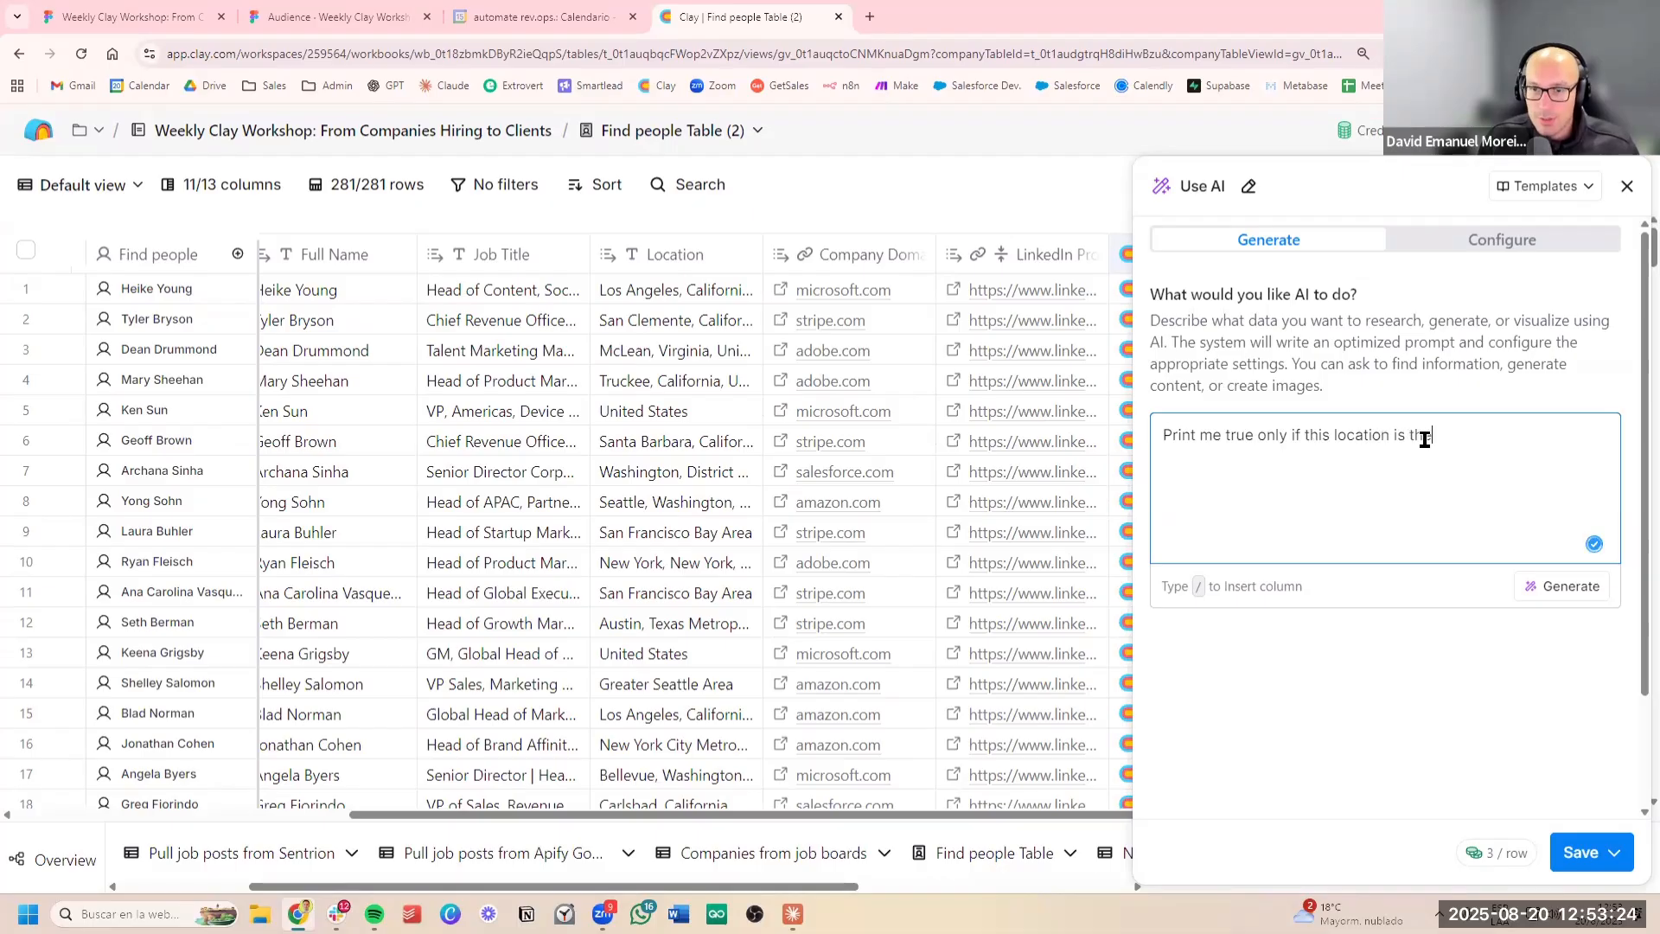
text(/)
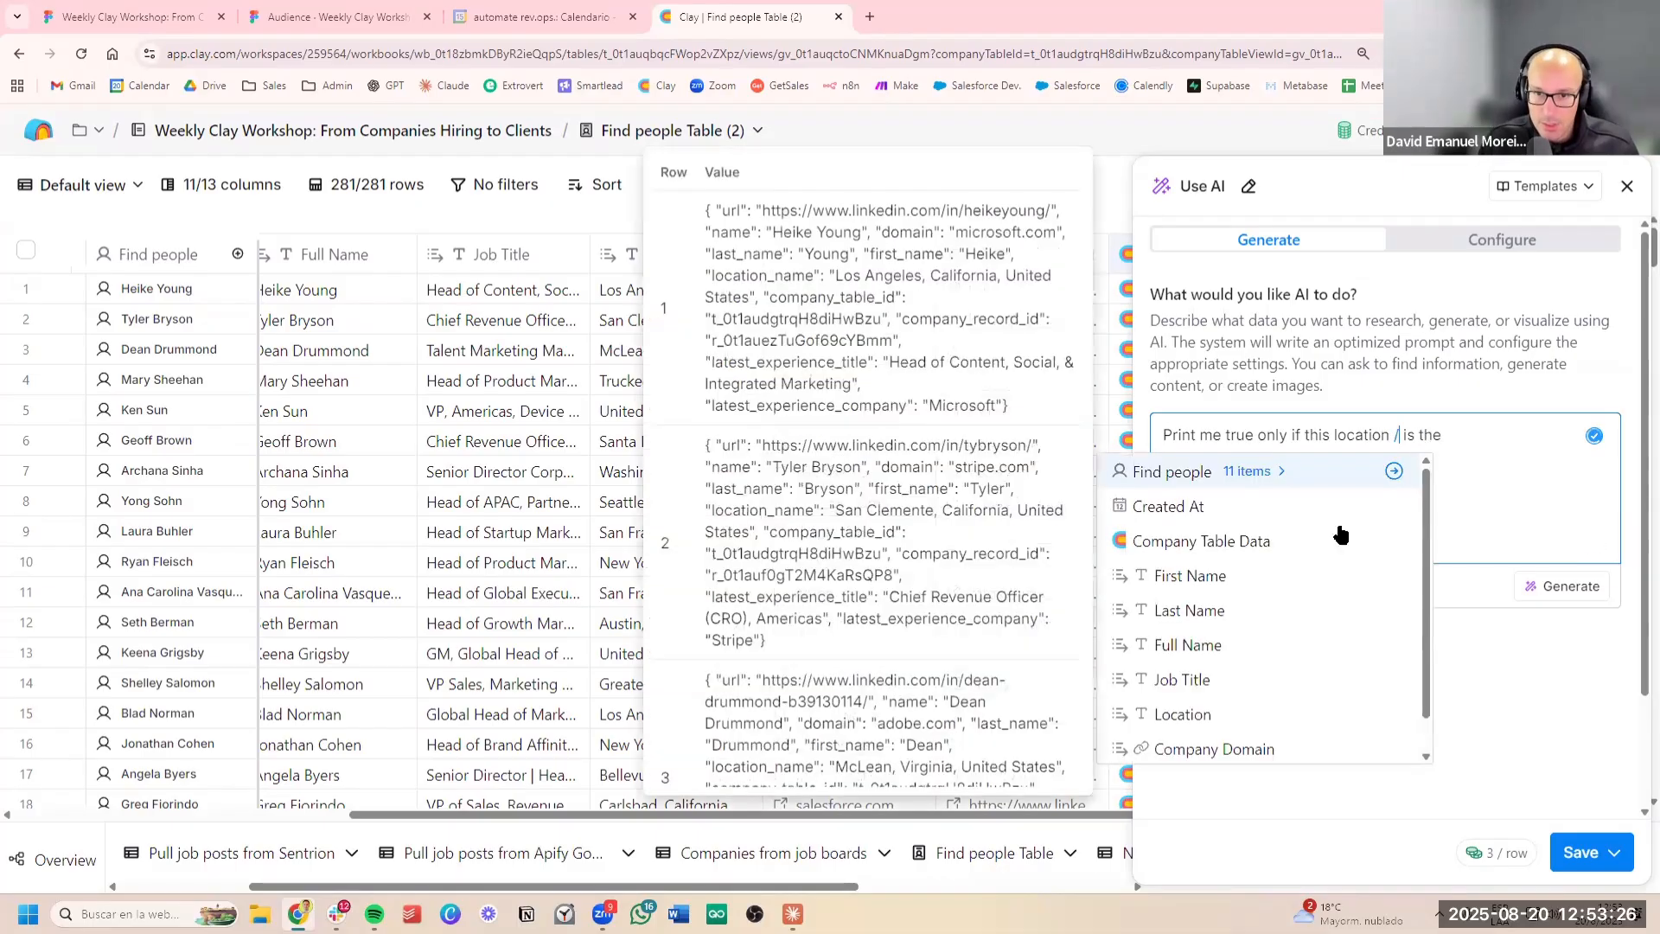
Insert the Location (2) column reference after "this location" and continue the request with "same as"
scroll(1297, 605, down, 3)
click(1241, 752)
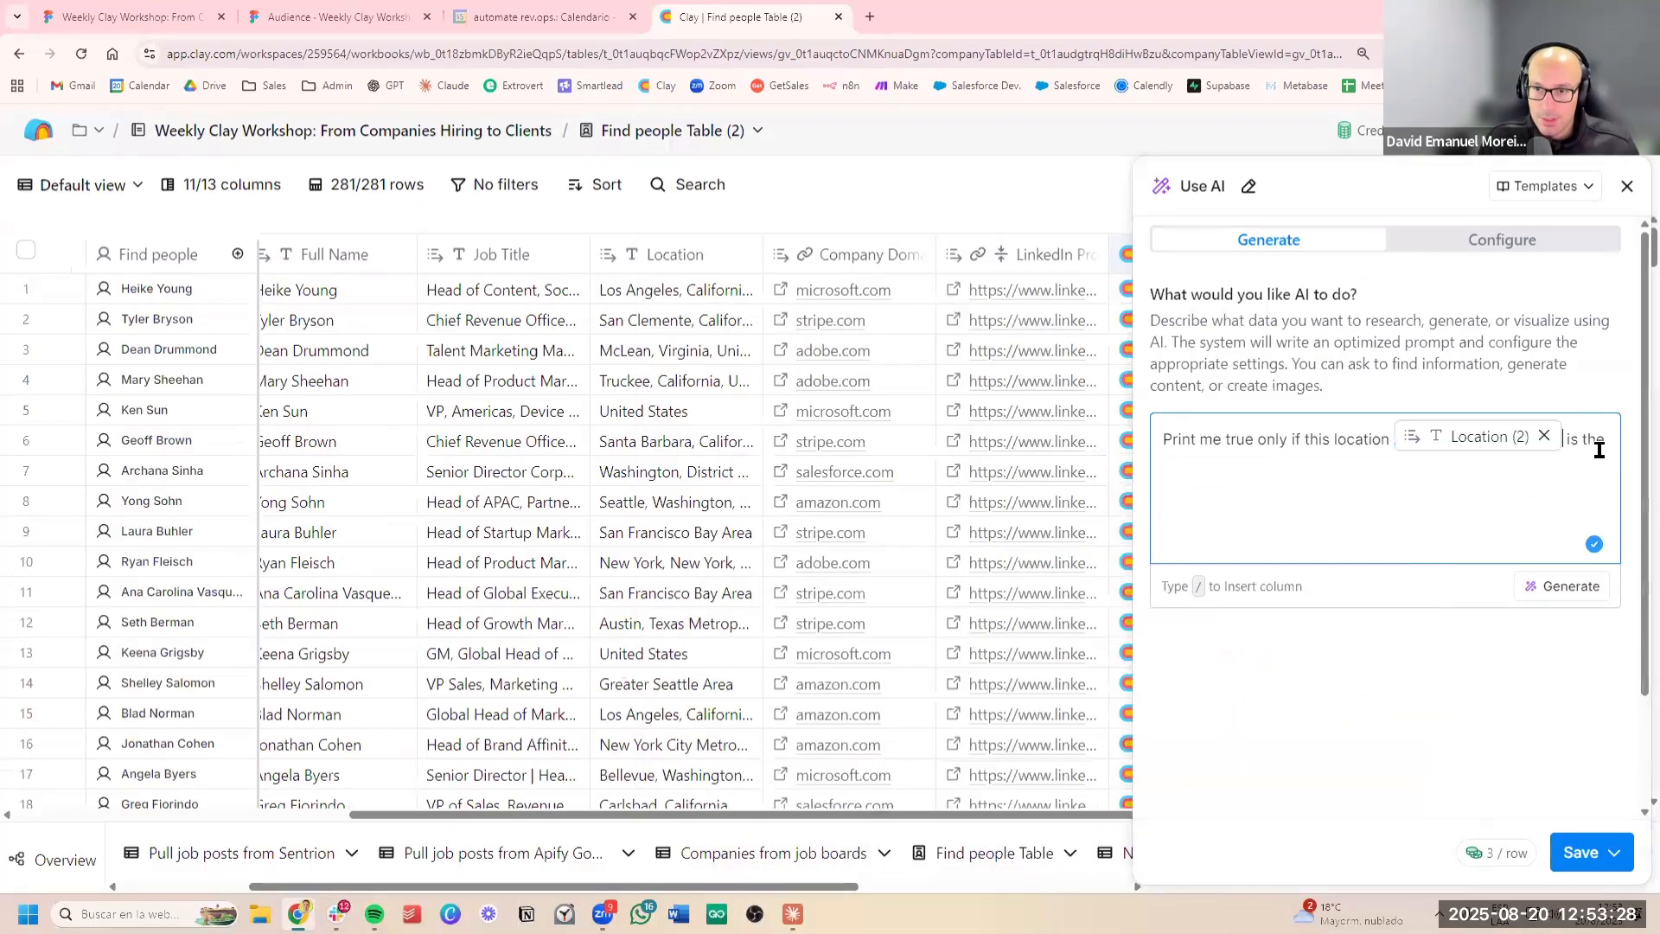
text(sa)
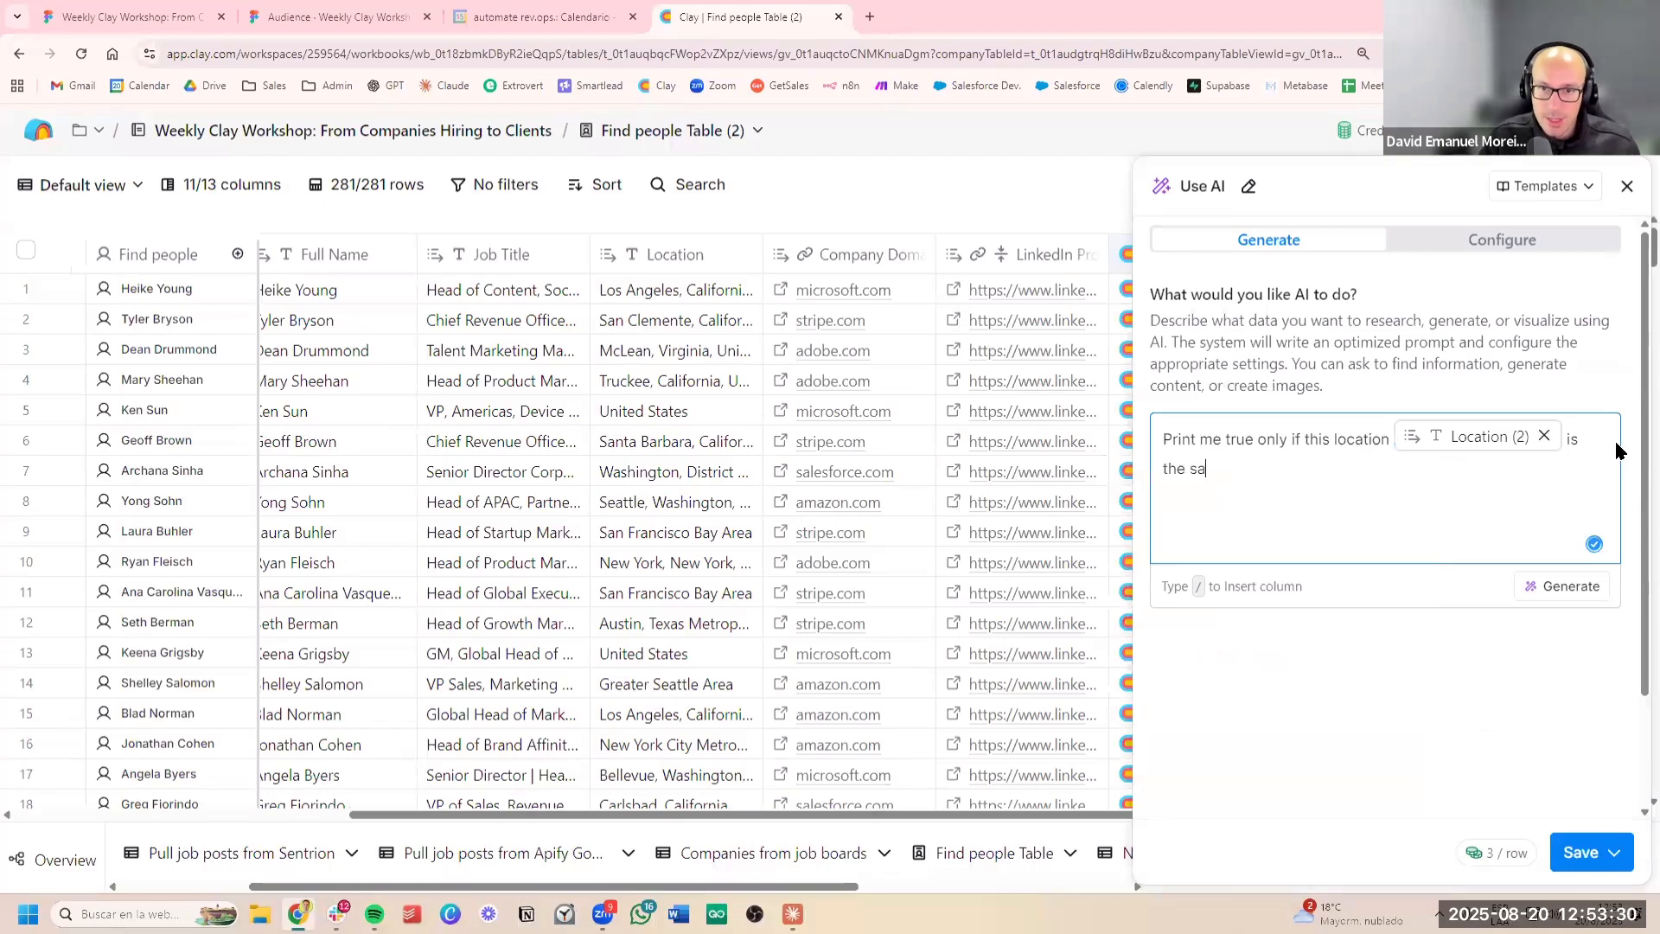
text(me as )
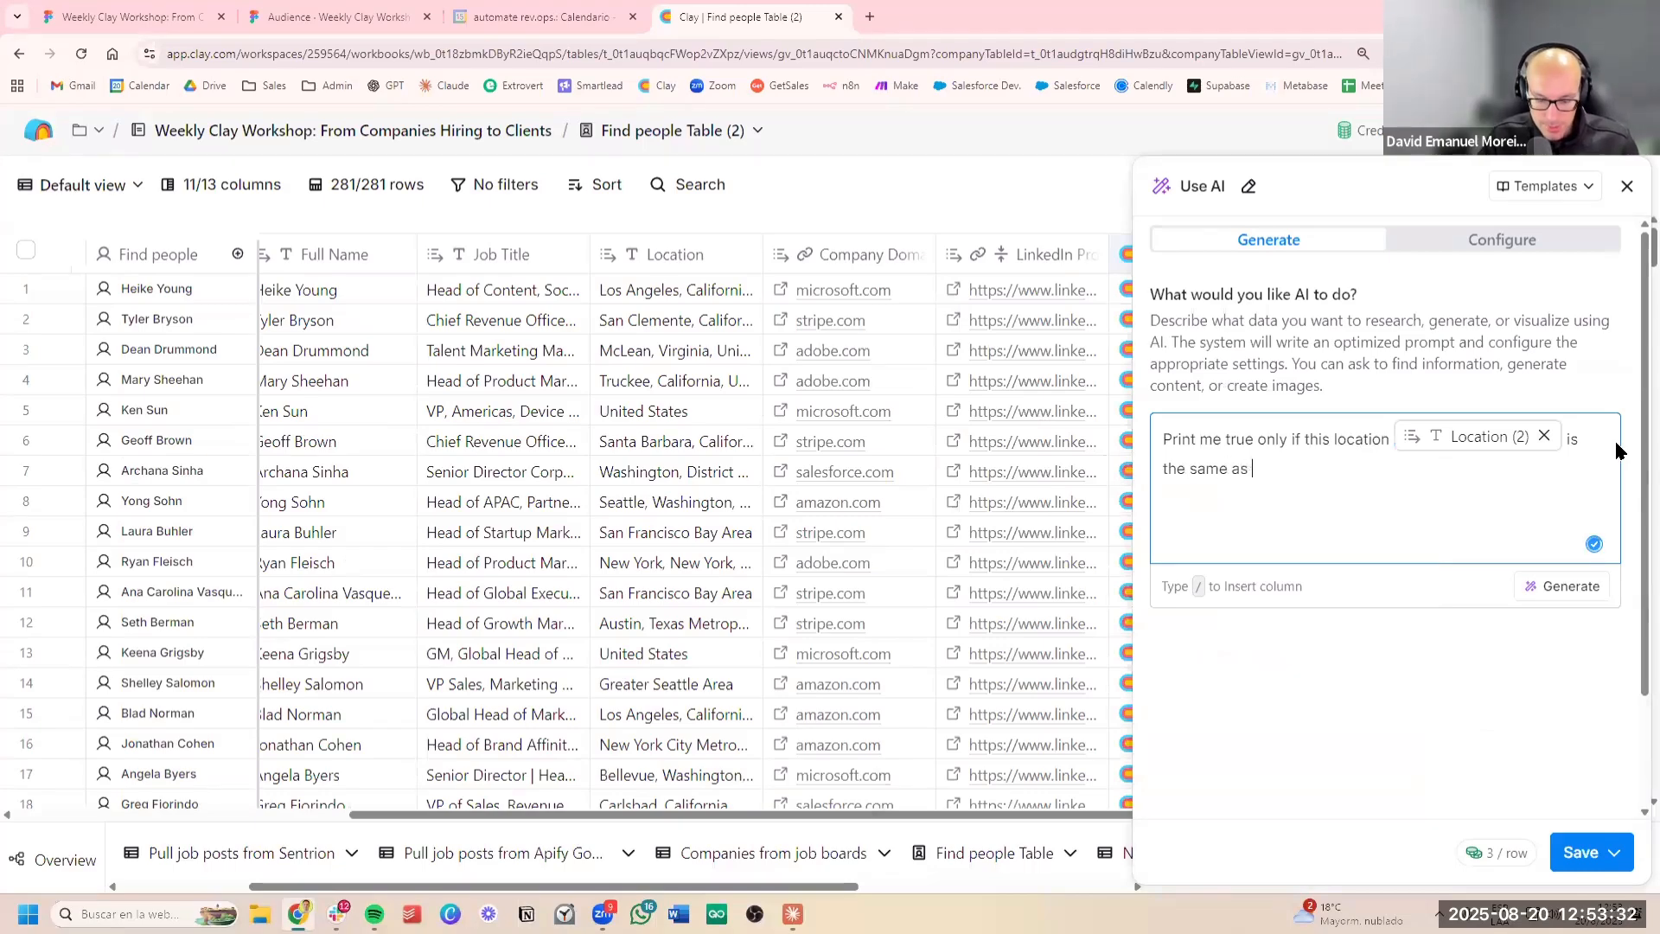
text(/)
Reference the Location column after "same as" and complete the request with "or close. Else false"
key(Down)
key(Down)
key(Down)
key(Down)
key(Down)
key(Down)
key(Down)
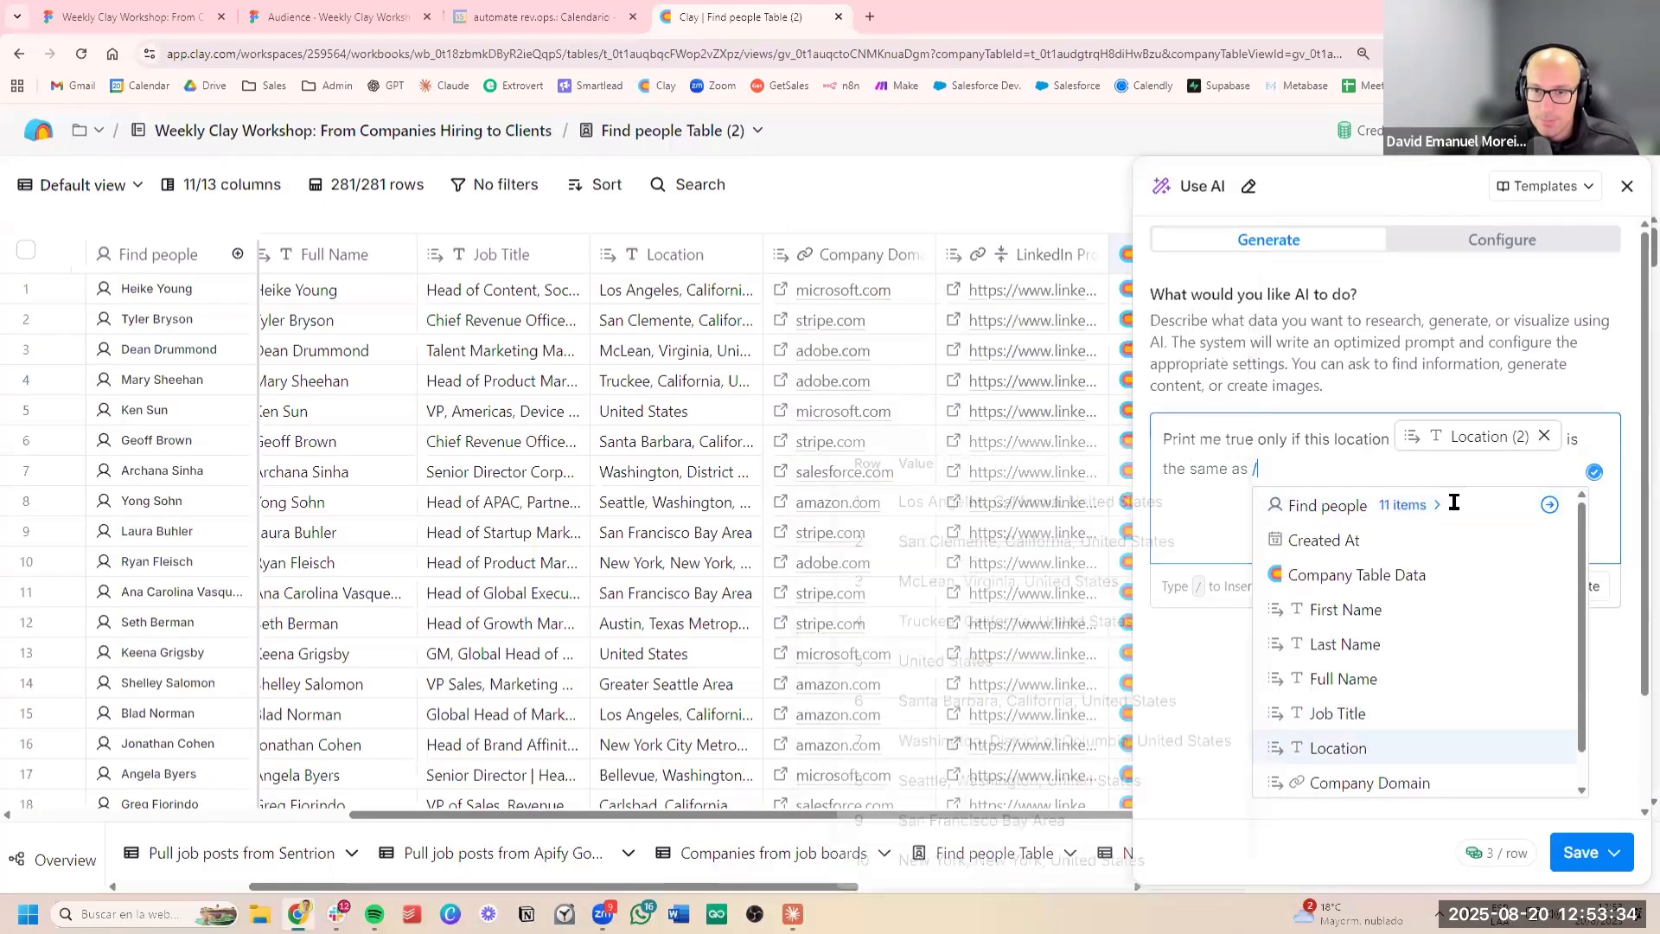
key(Return)
text(or simila)
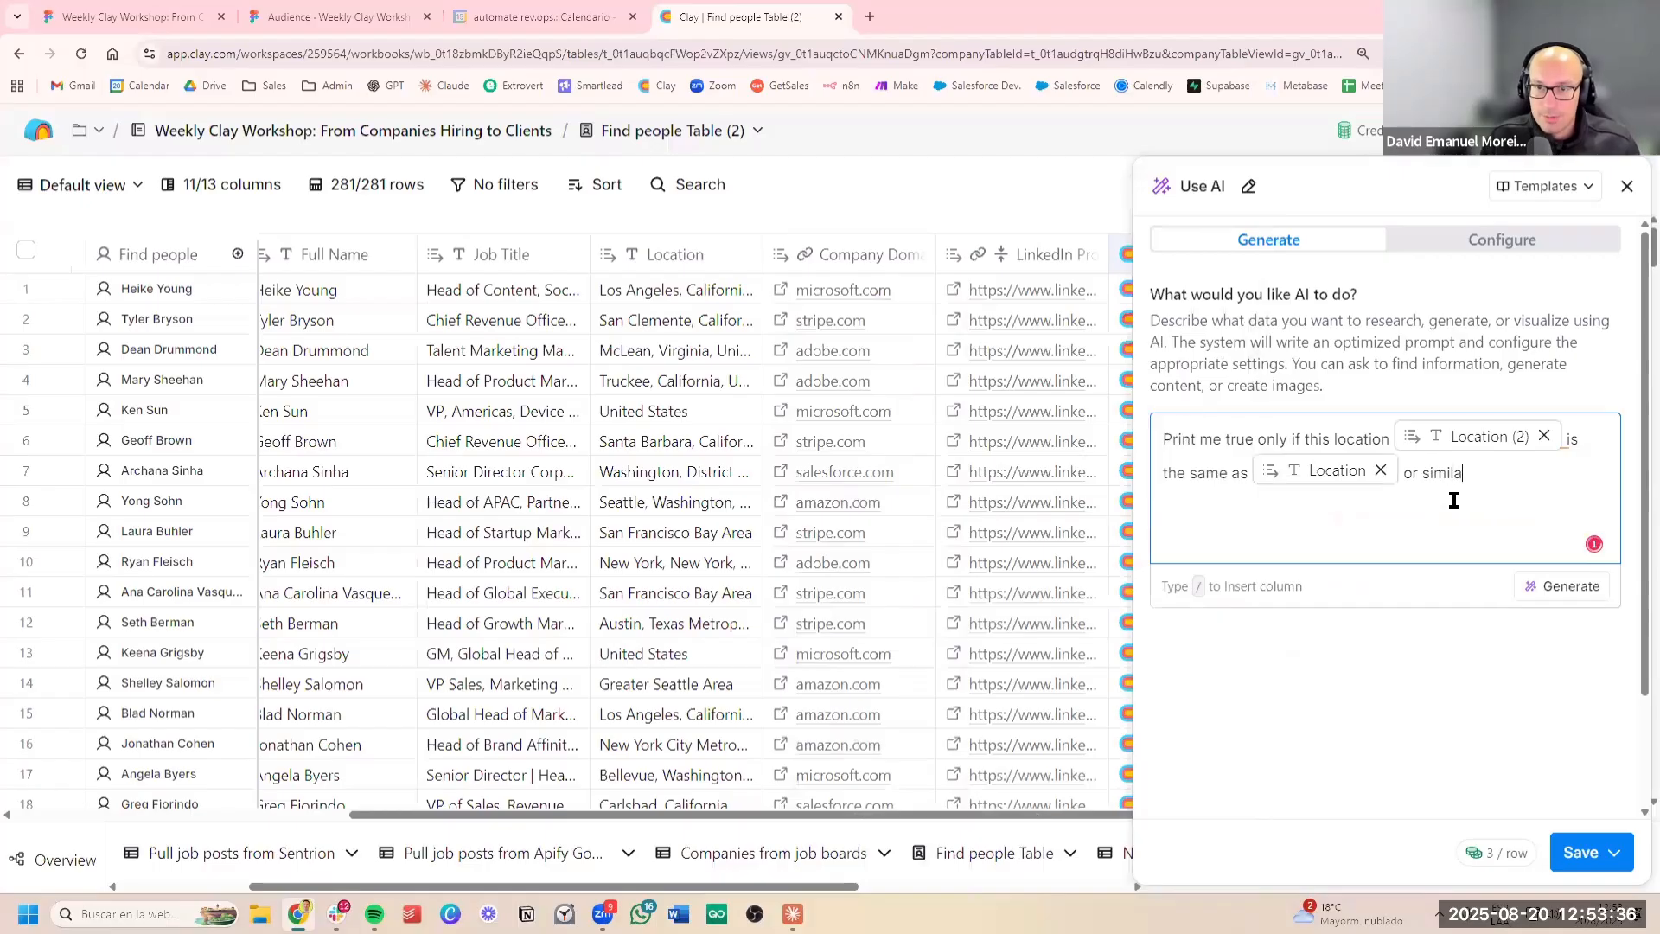
text(r)
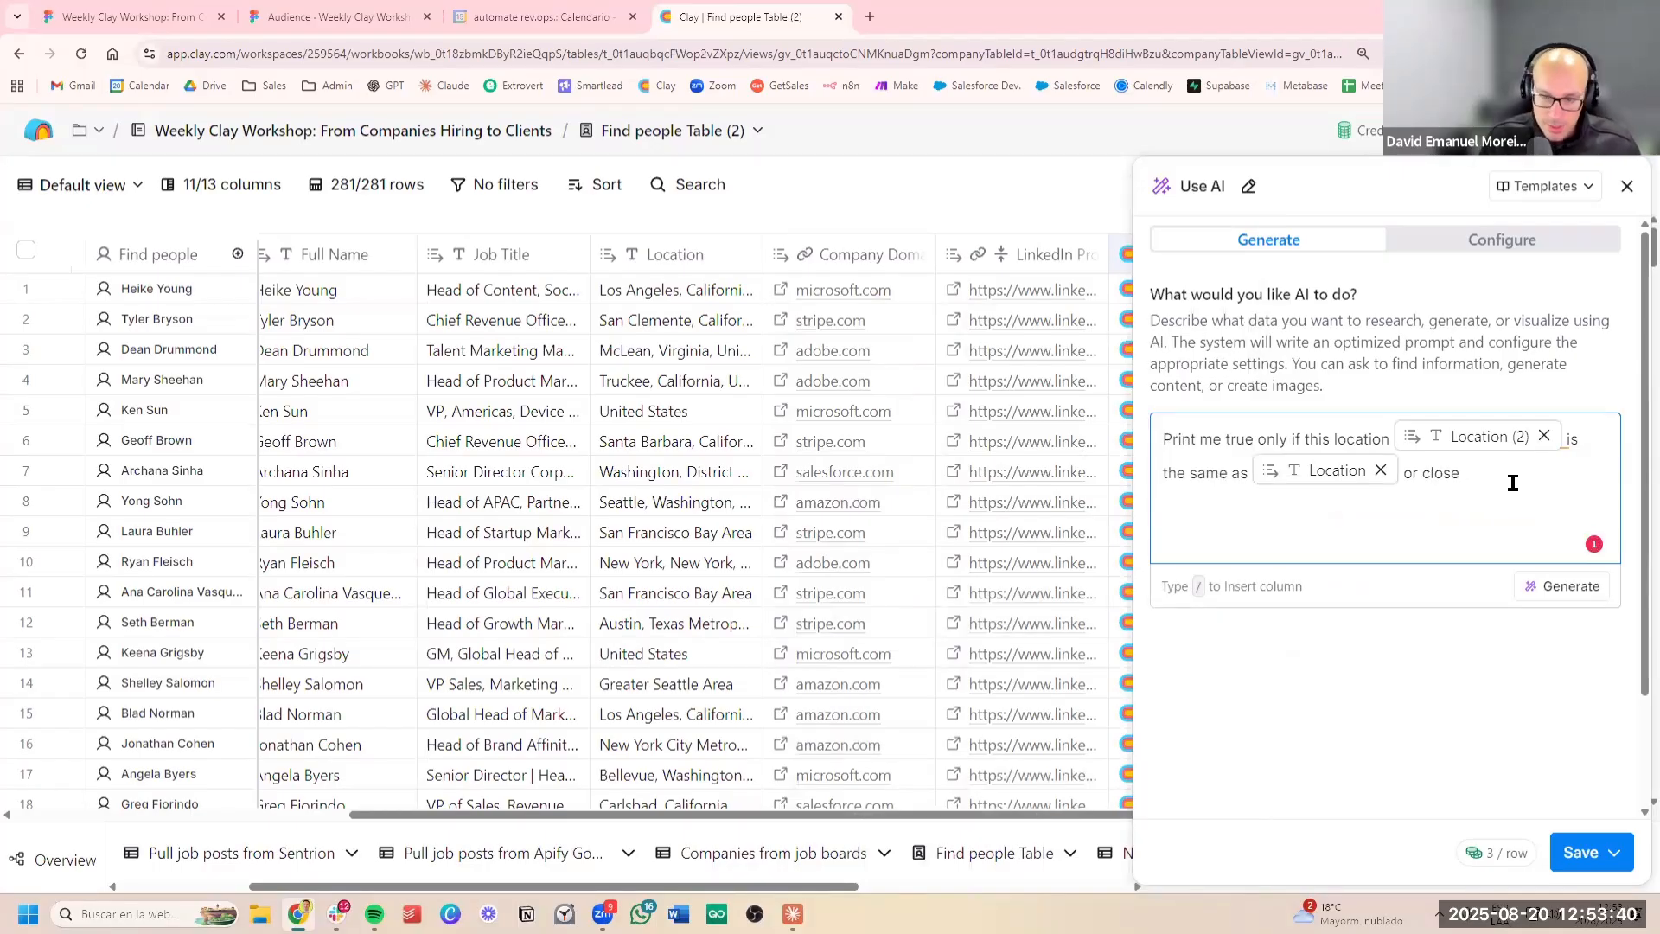
text(. Else)
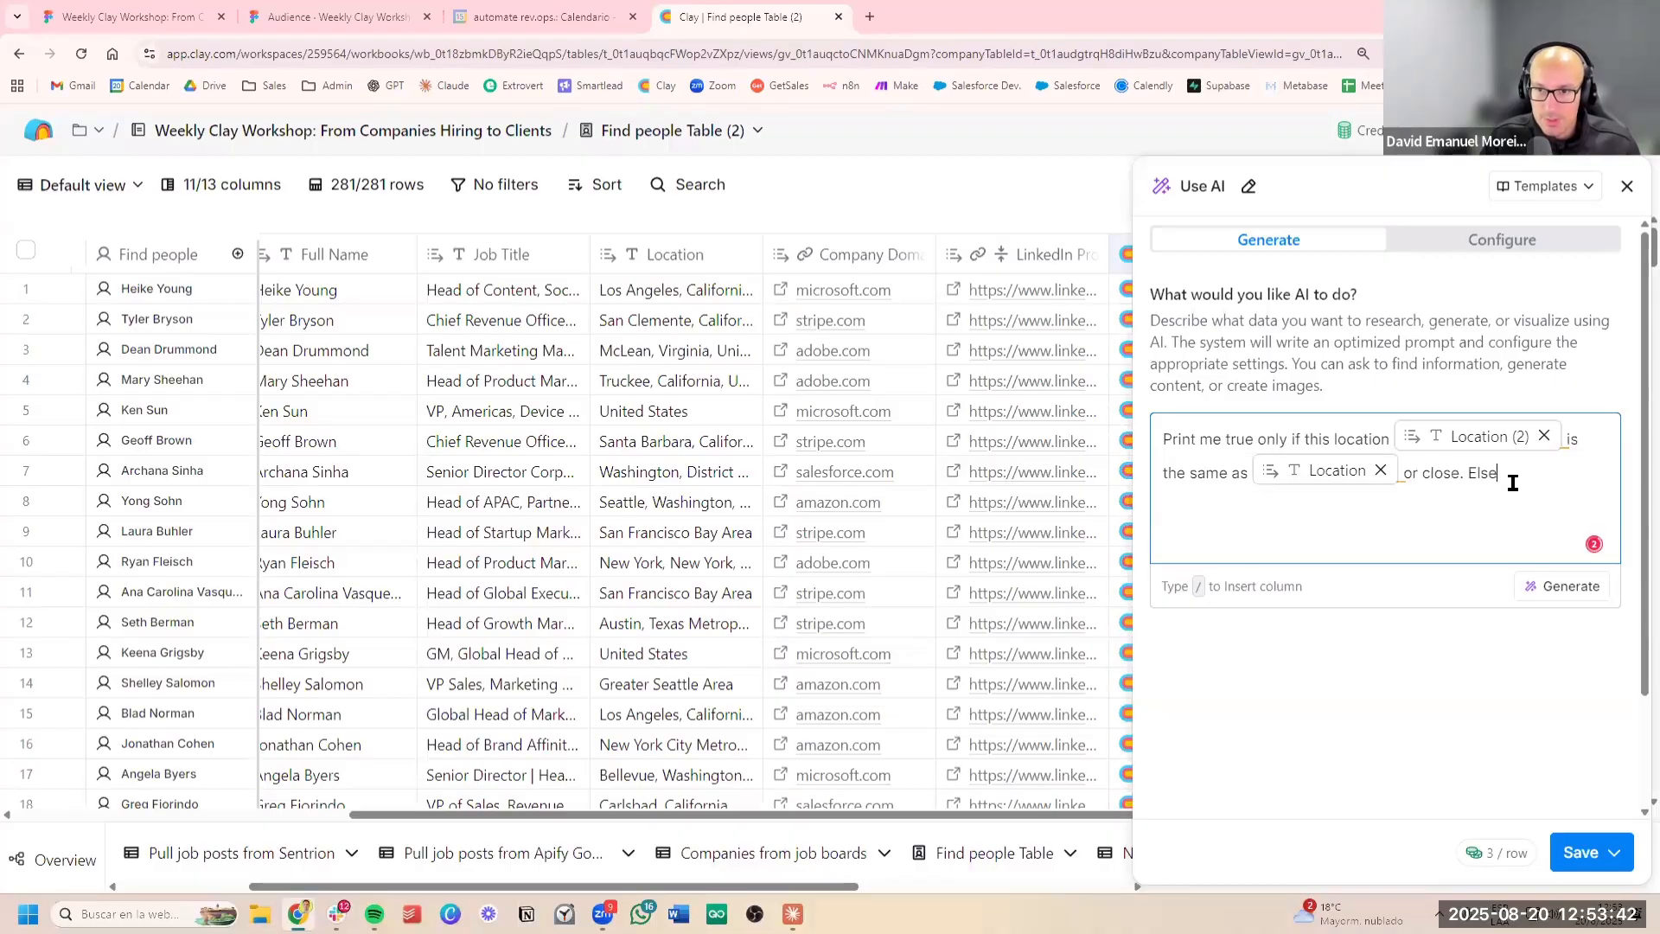
text( false)
Extend the condition to "or close to 200 miles" and generate the optimized AI prompt
click(1459, 474)
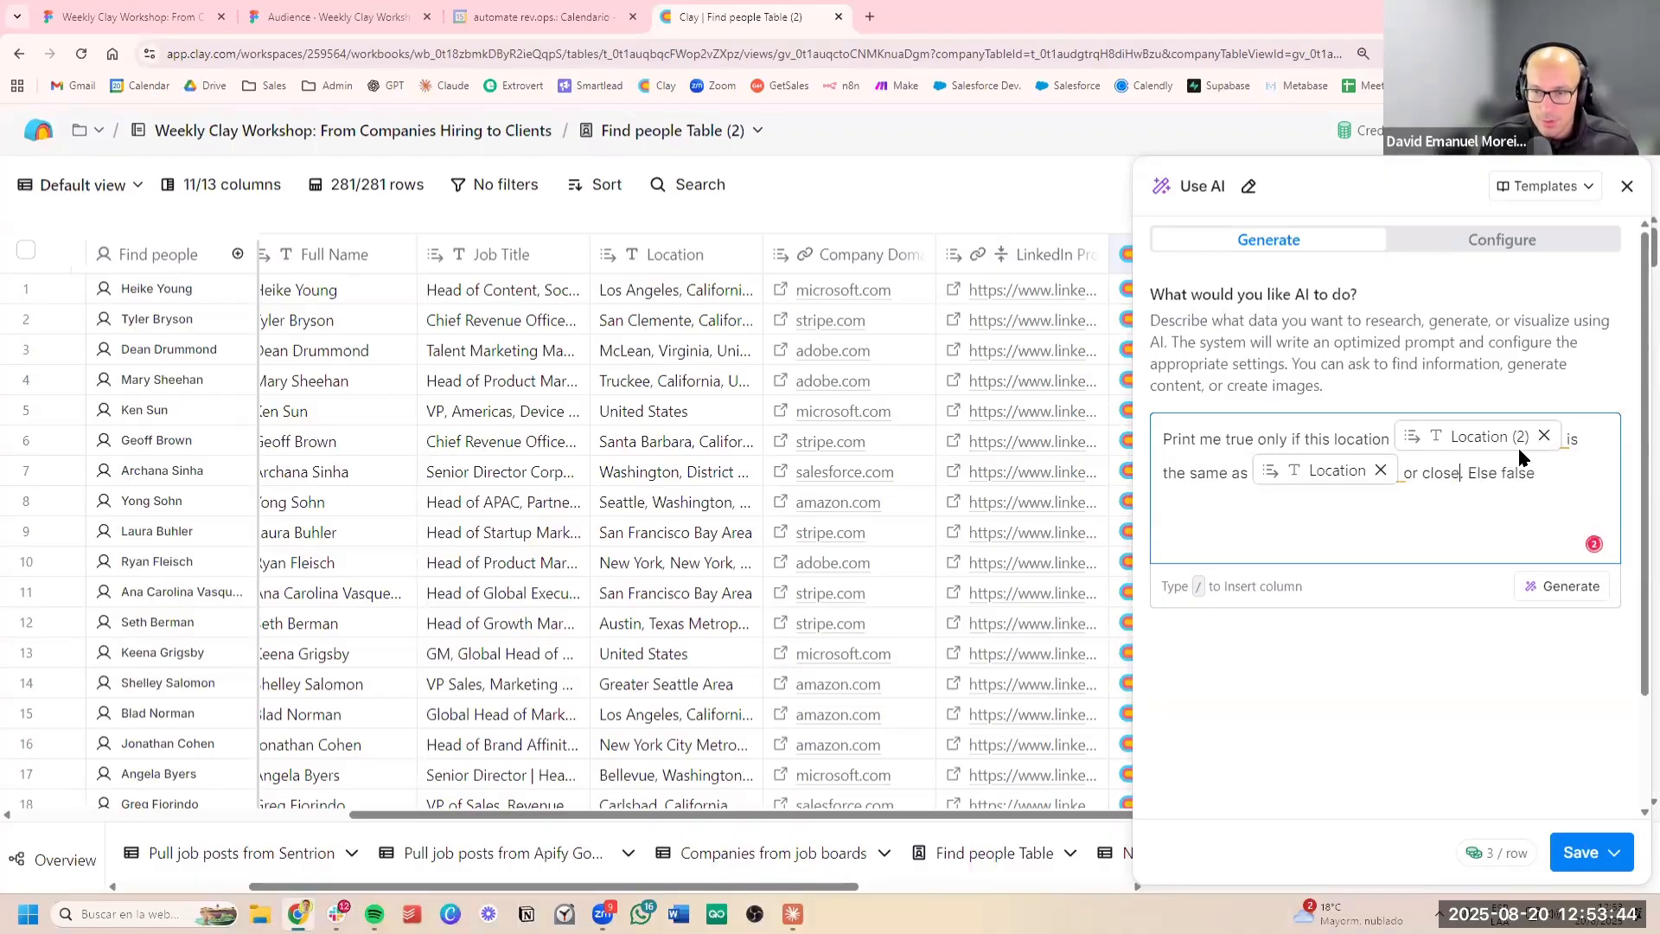
text(to )
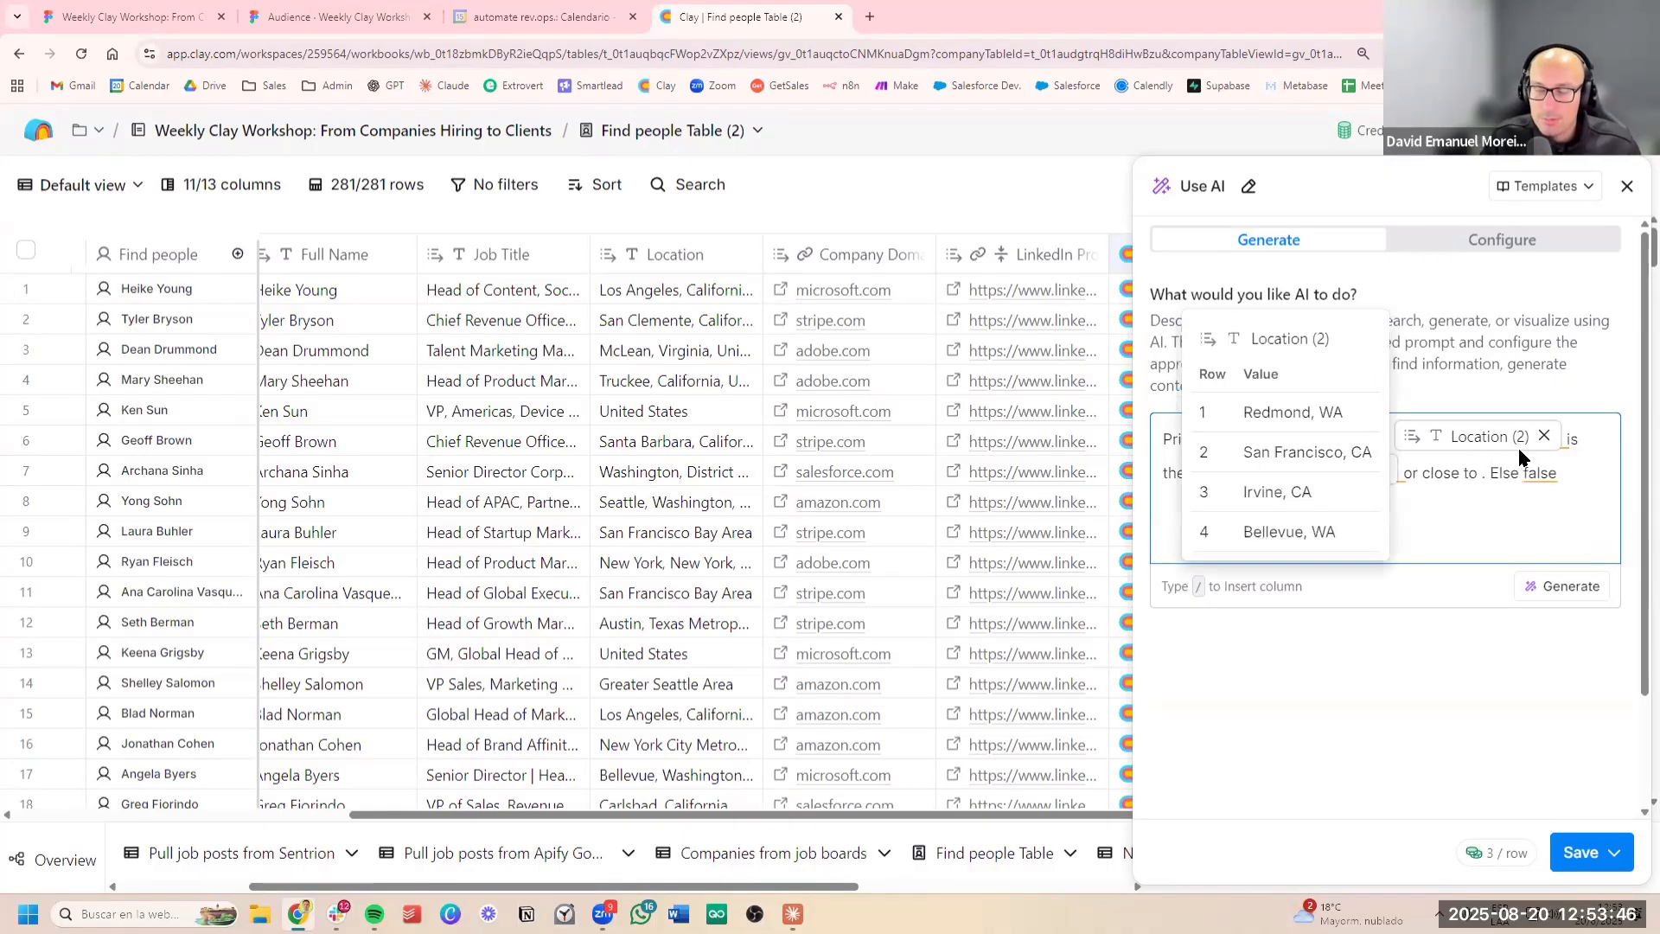
text(200 )
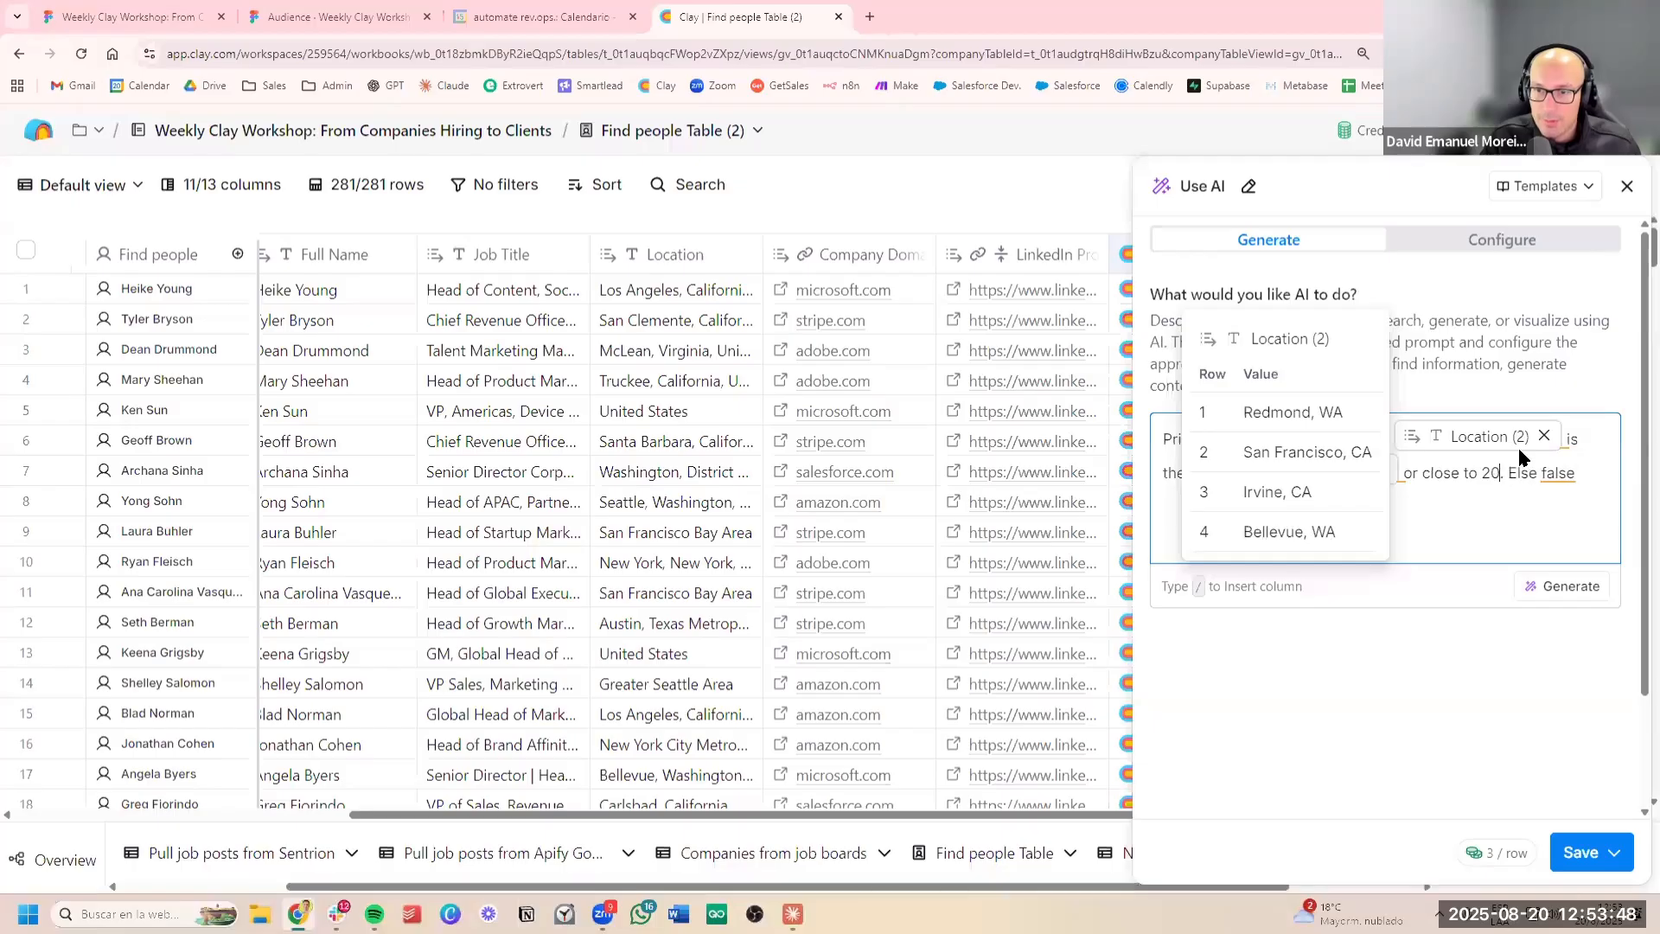
text(miles)
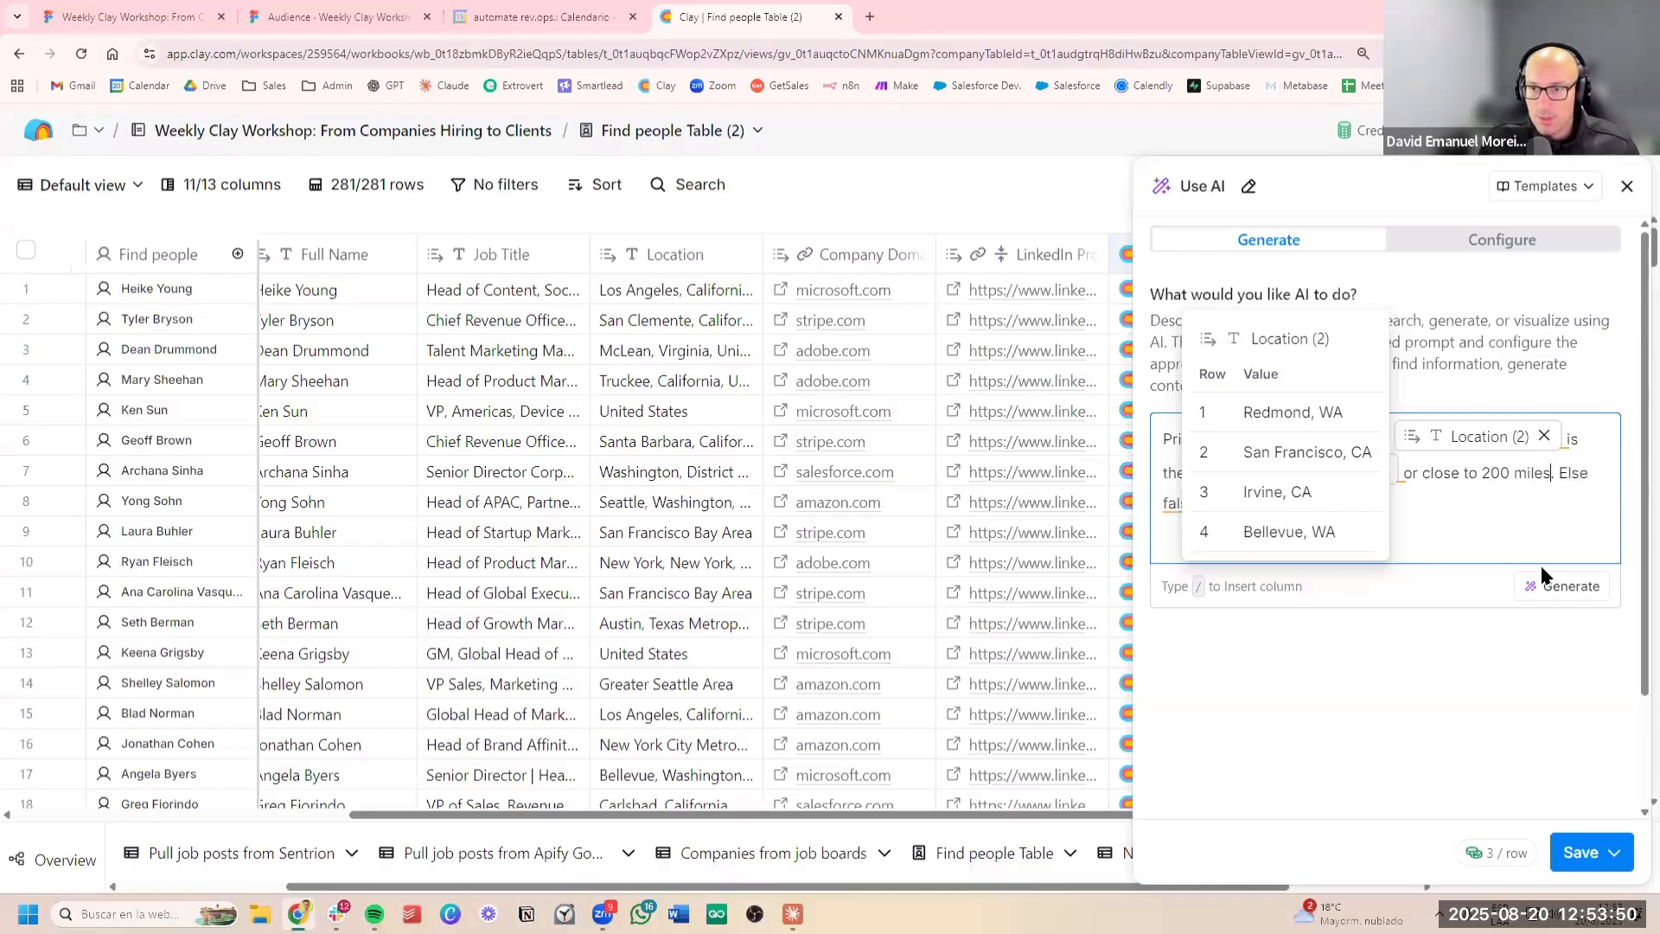
click(1542, 576)
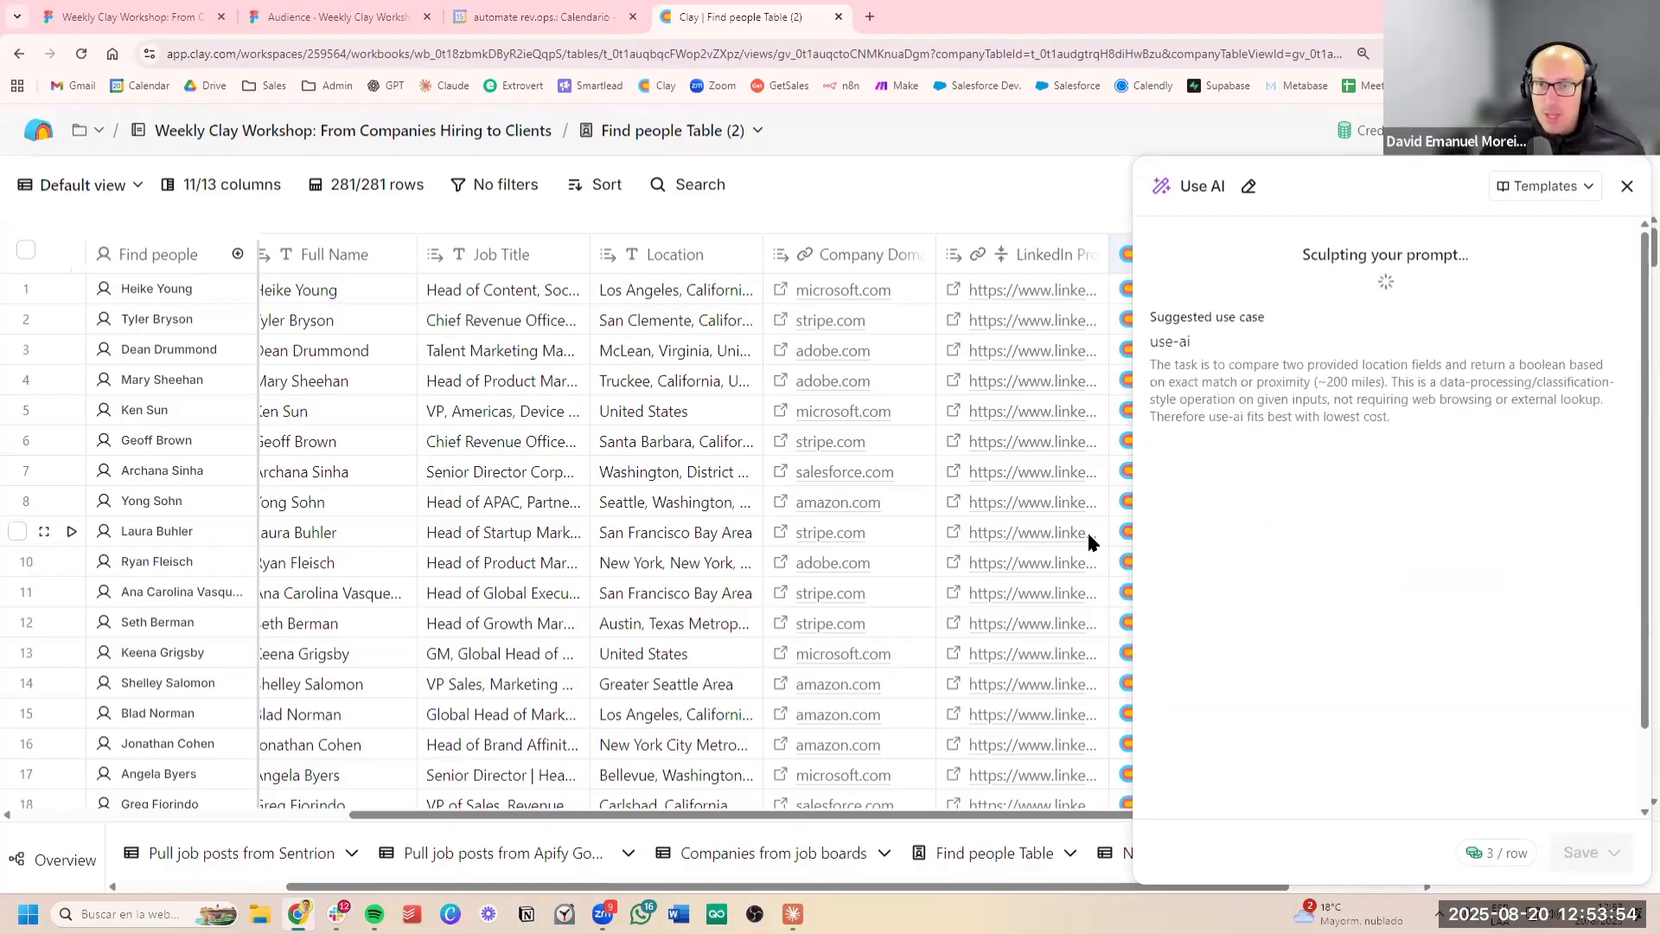
Review the generated location comparison prompt, then save the AI column and run it on 10 rows
scroll(910, 519, right, 5)
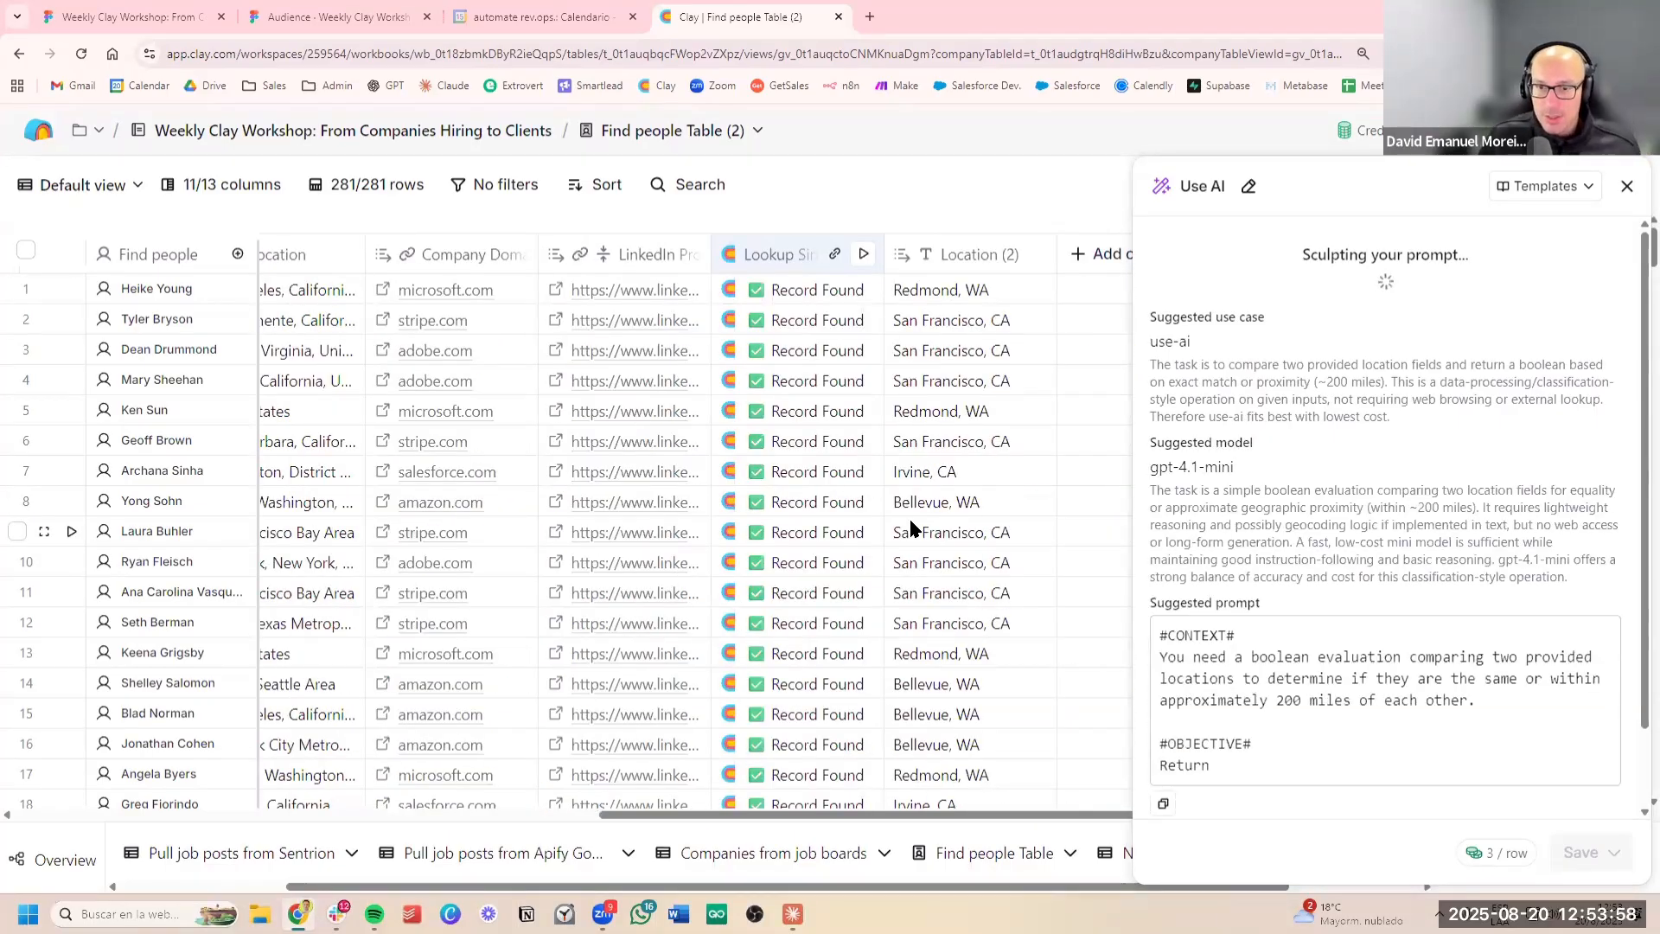
scroll(1372, 534, down, 2)
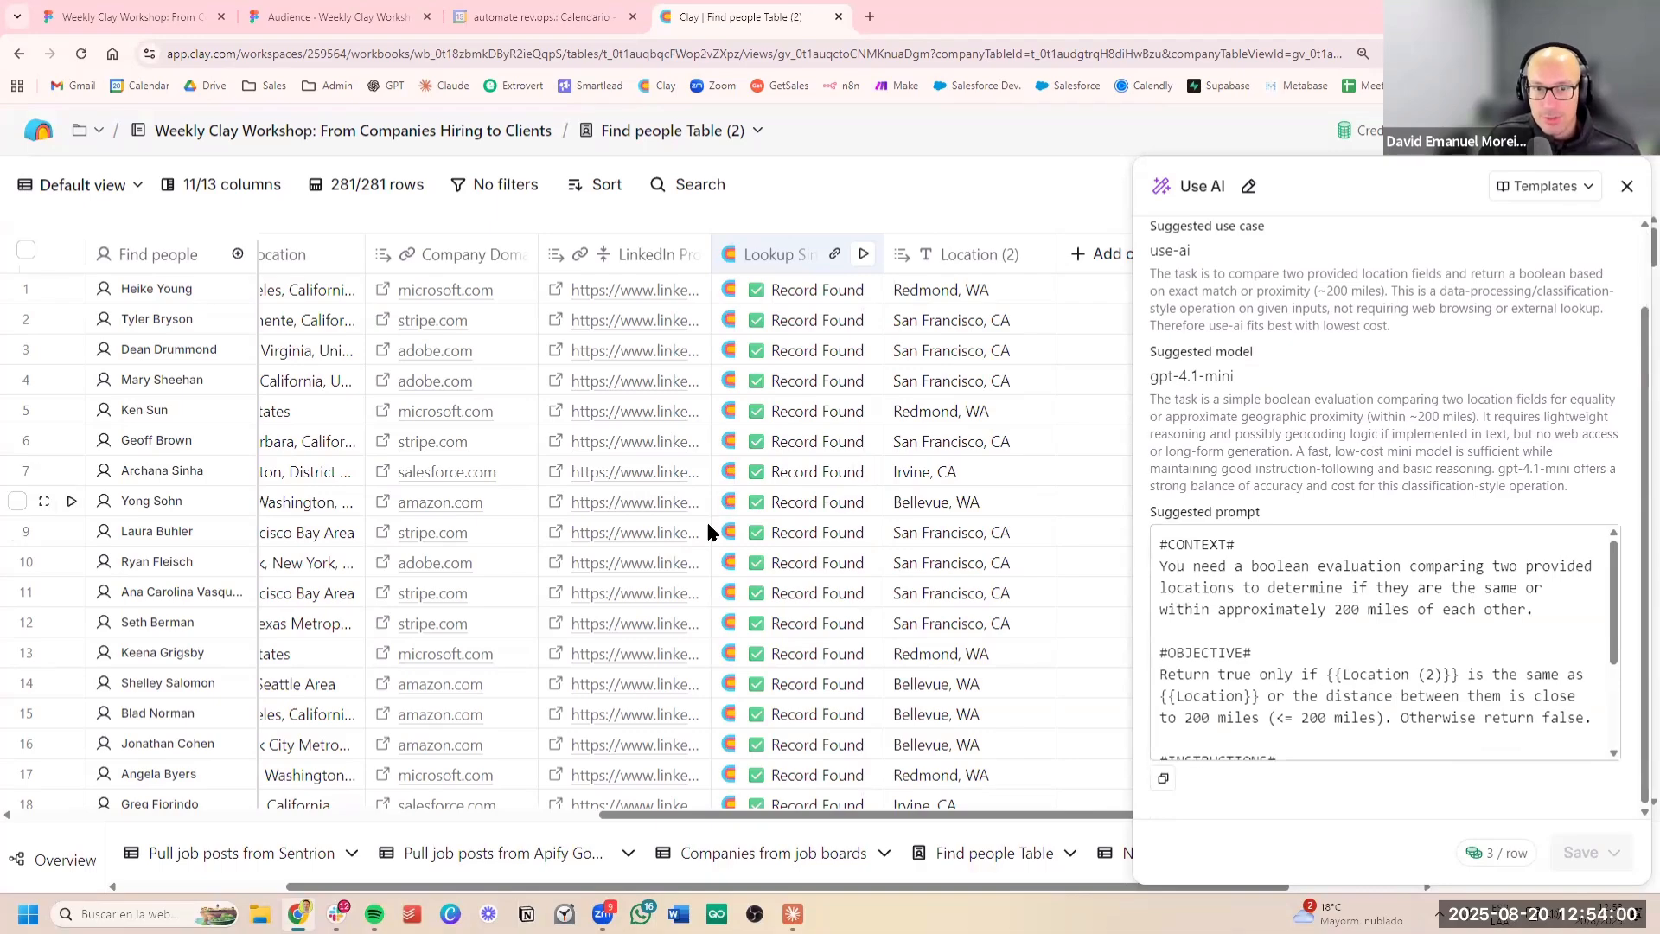
scroll(705, 526, left, 3)
scroll(706, 525, right, 3)
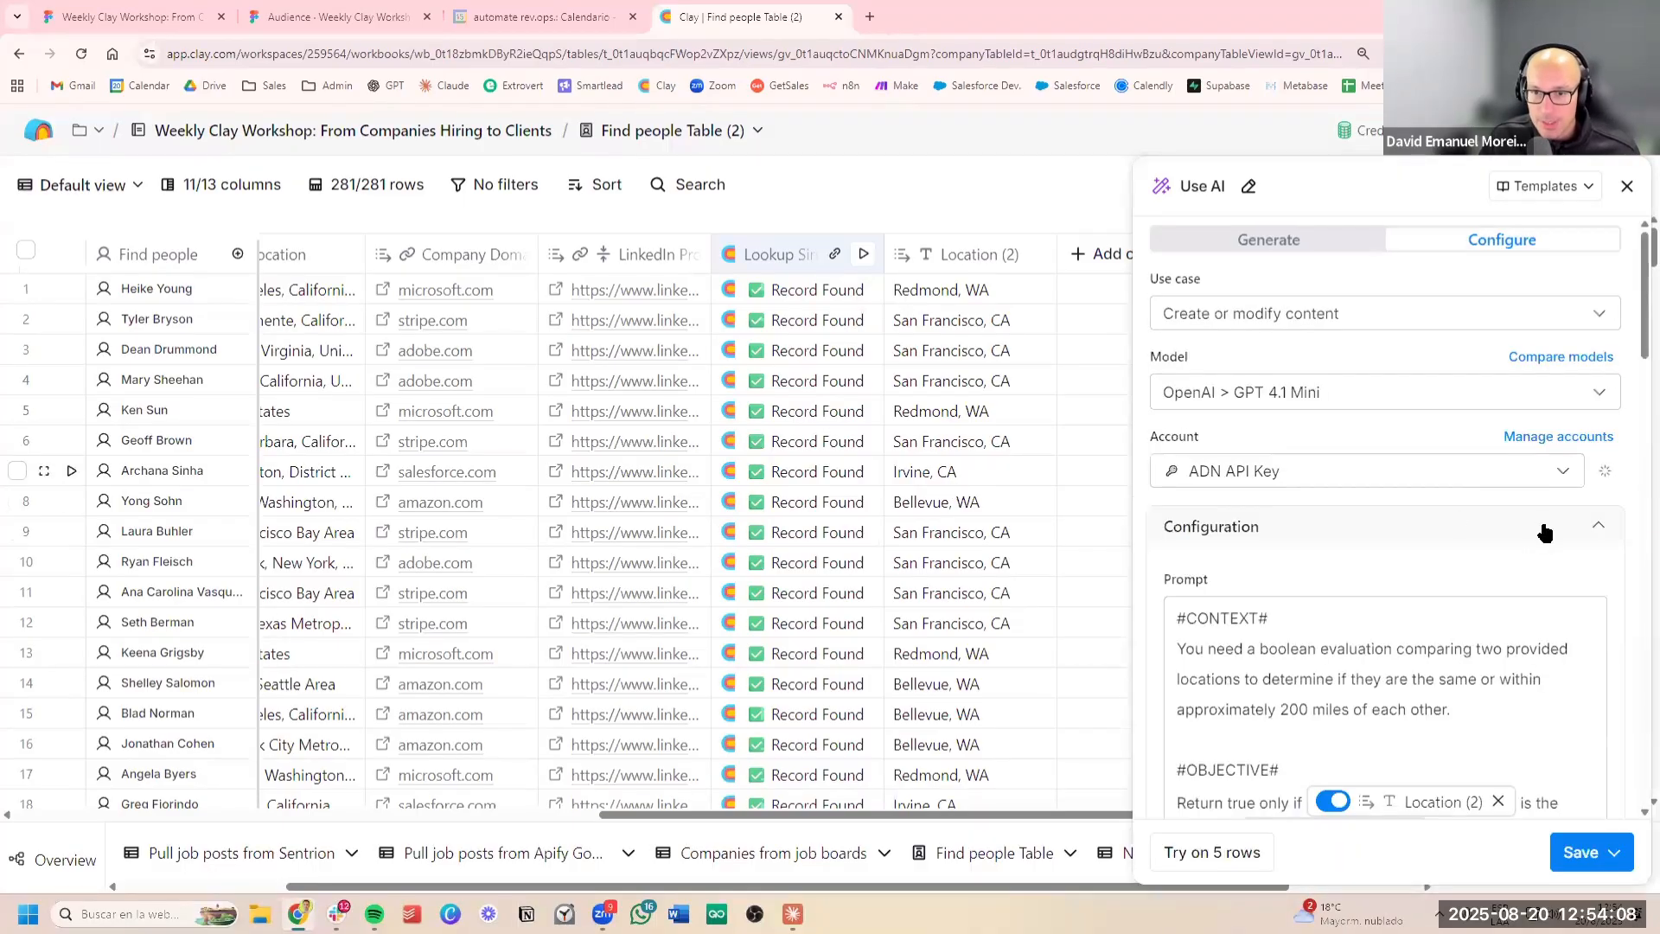
scroll(1544, 532, down, 7)
click(1598, 856)
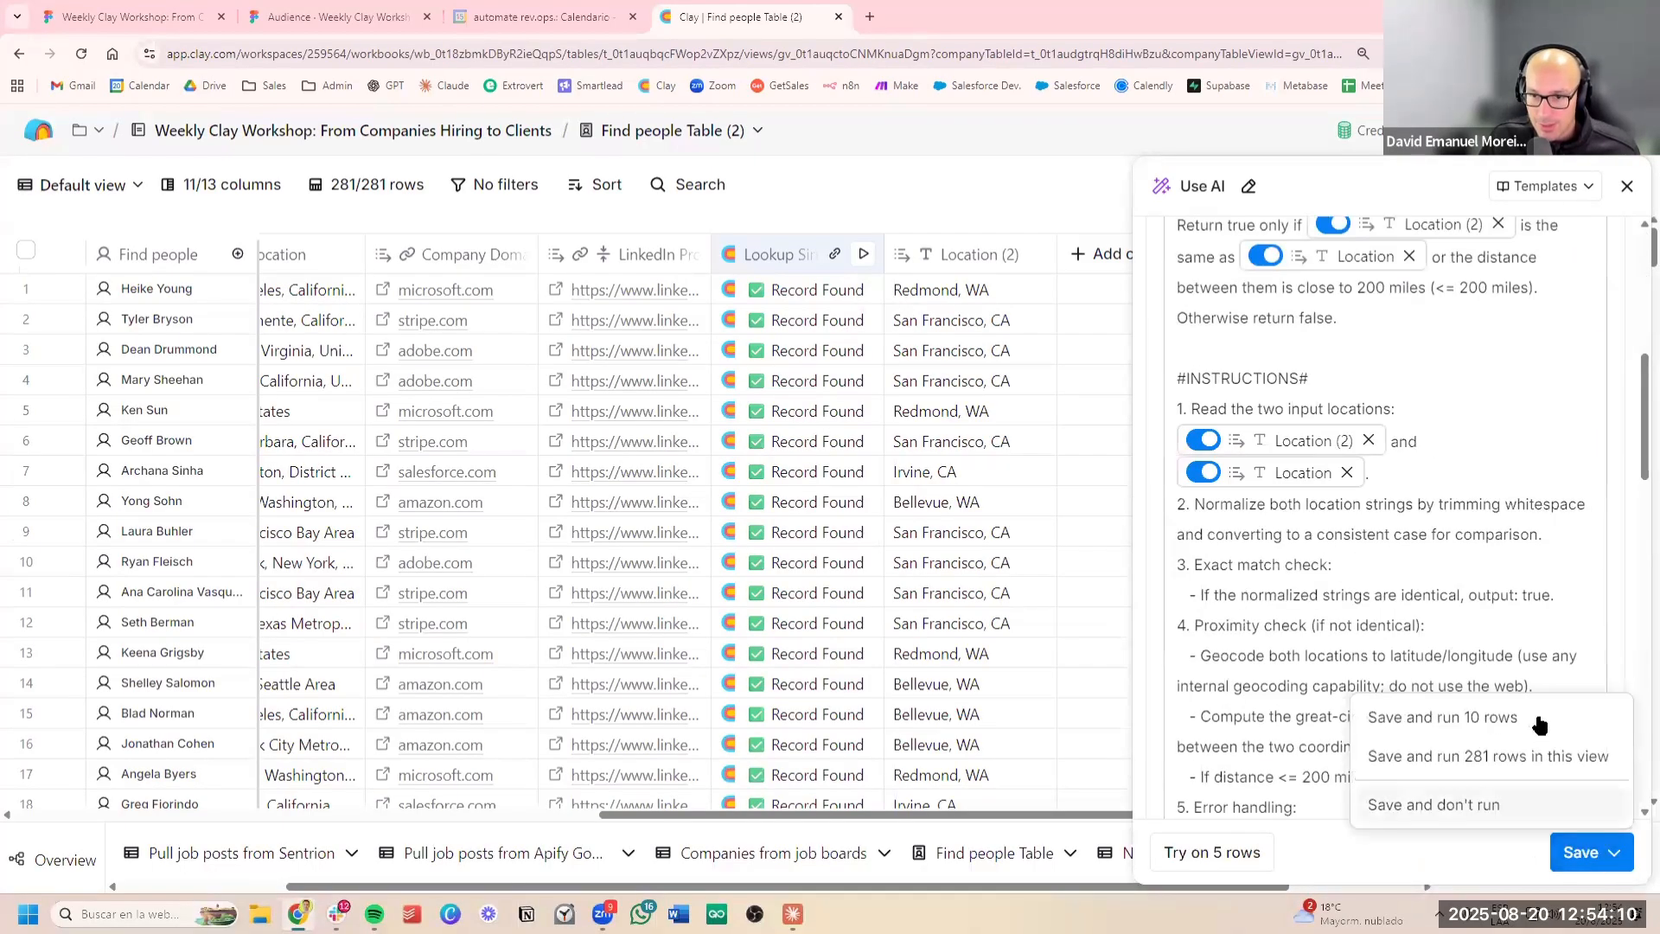
click(1534, 716)
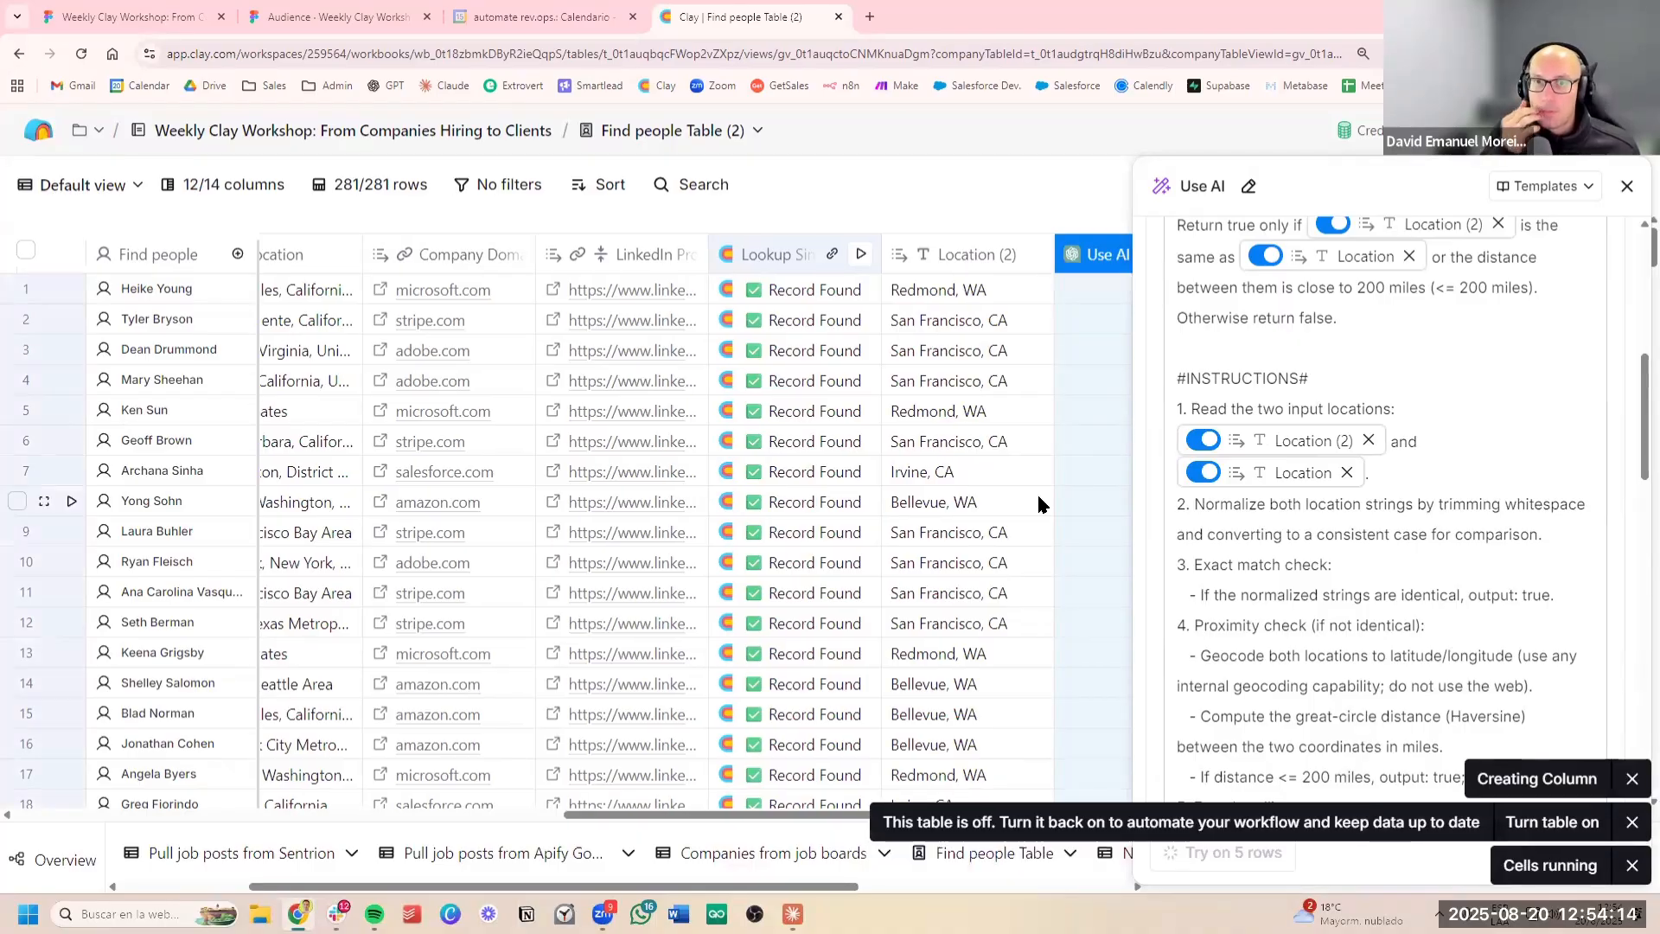
Check the AI results of the first ten rows against the job locations in the Location (2) column
click(994, 387)
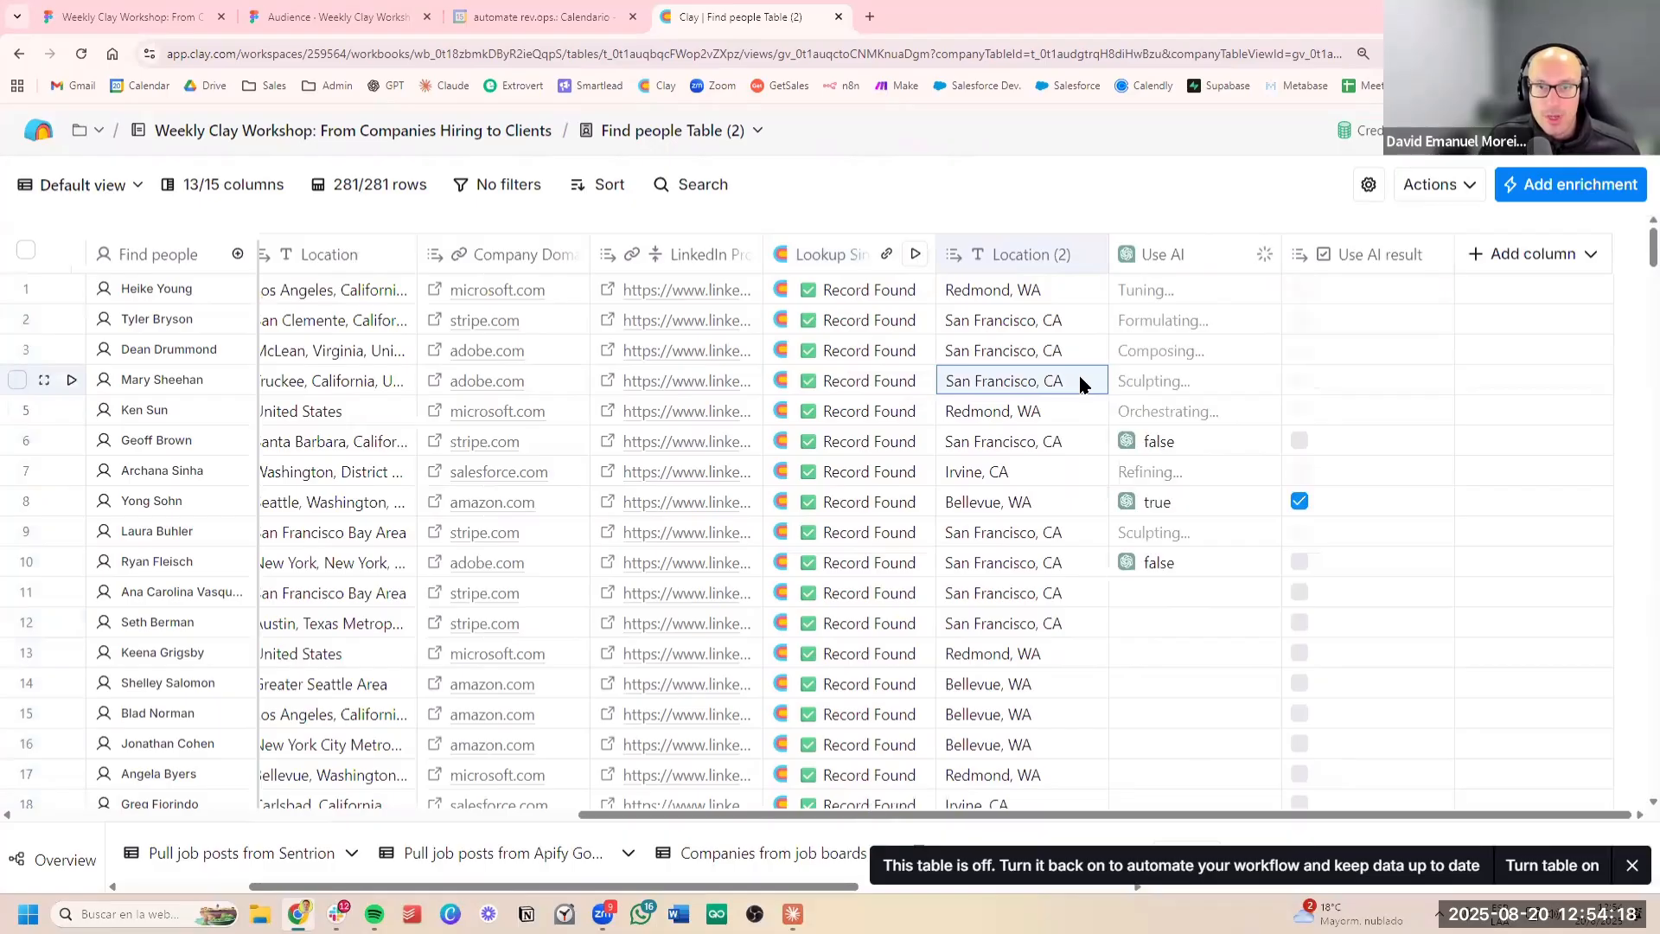
click(1049, 569)
key(Down)
key(Down)
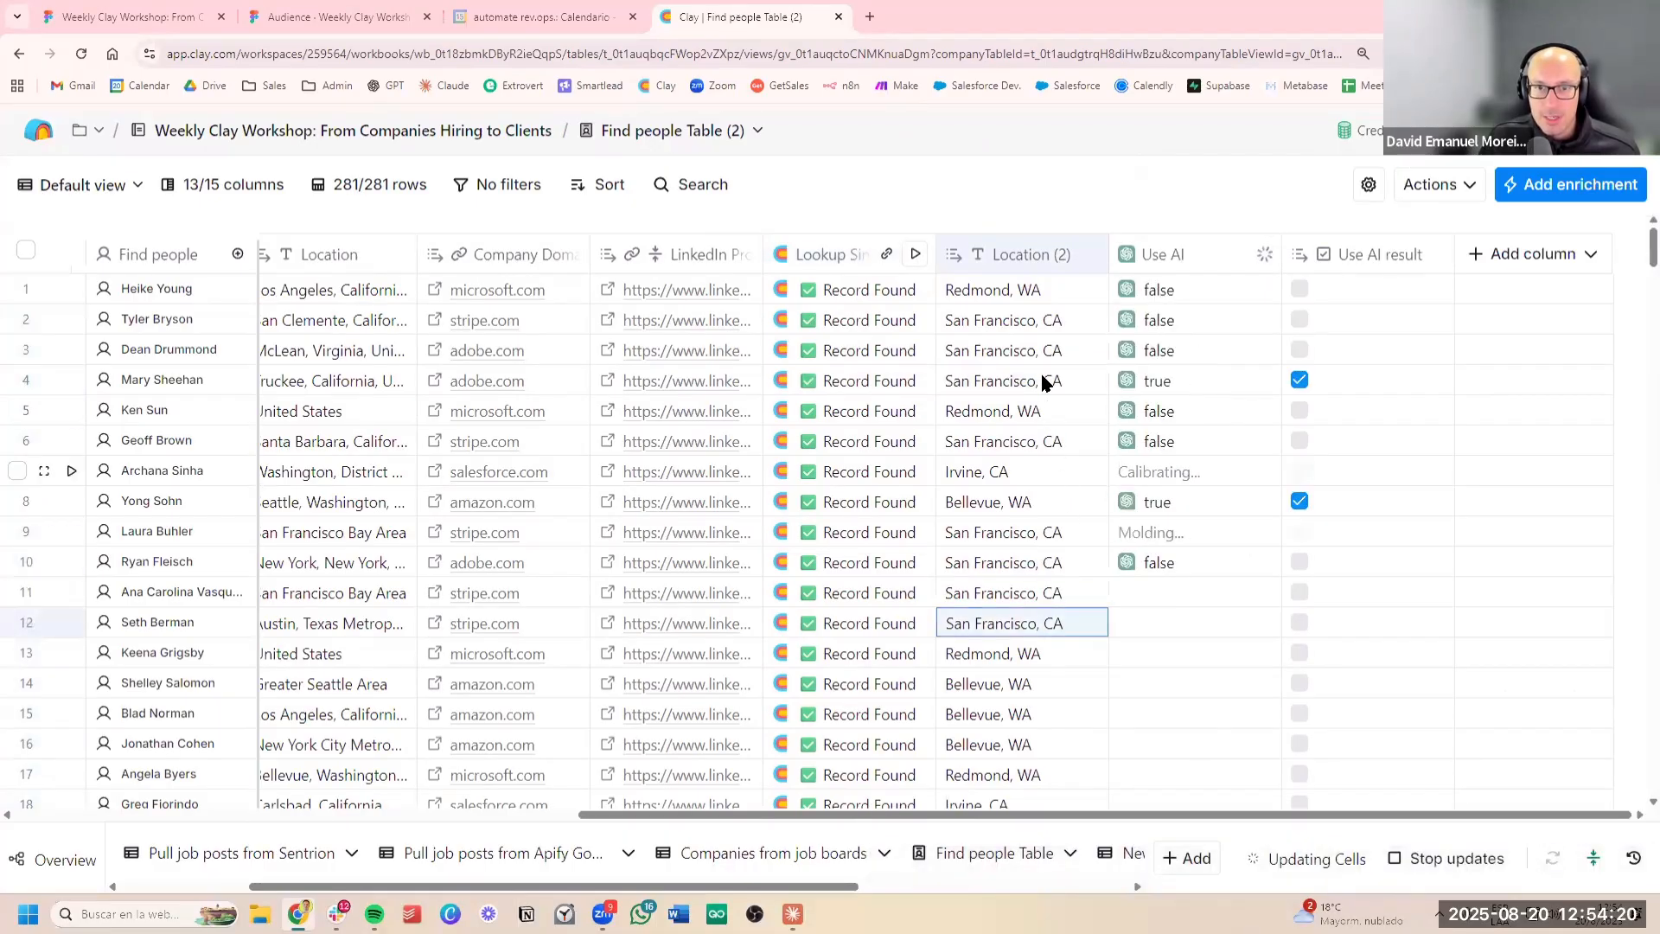
click(1017, 381)
click(1023, 512)
click(1020, 540)
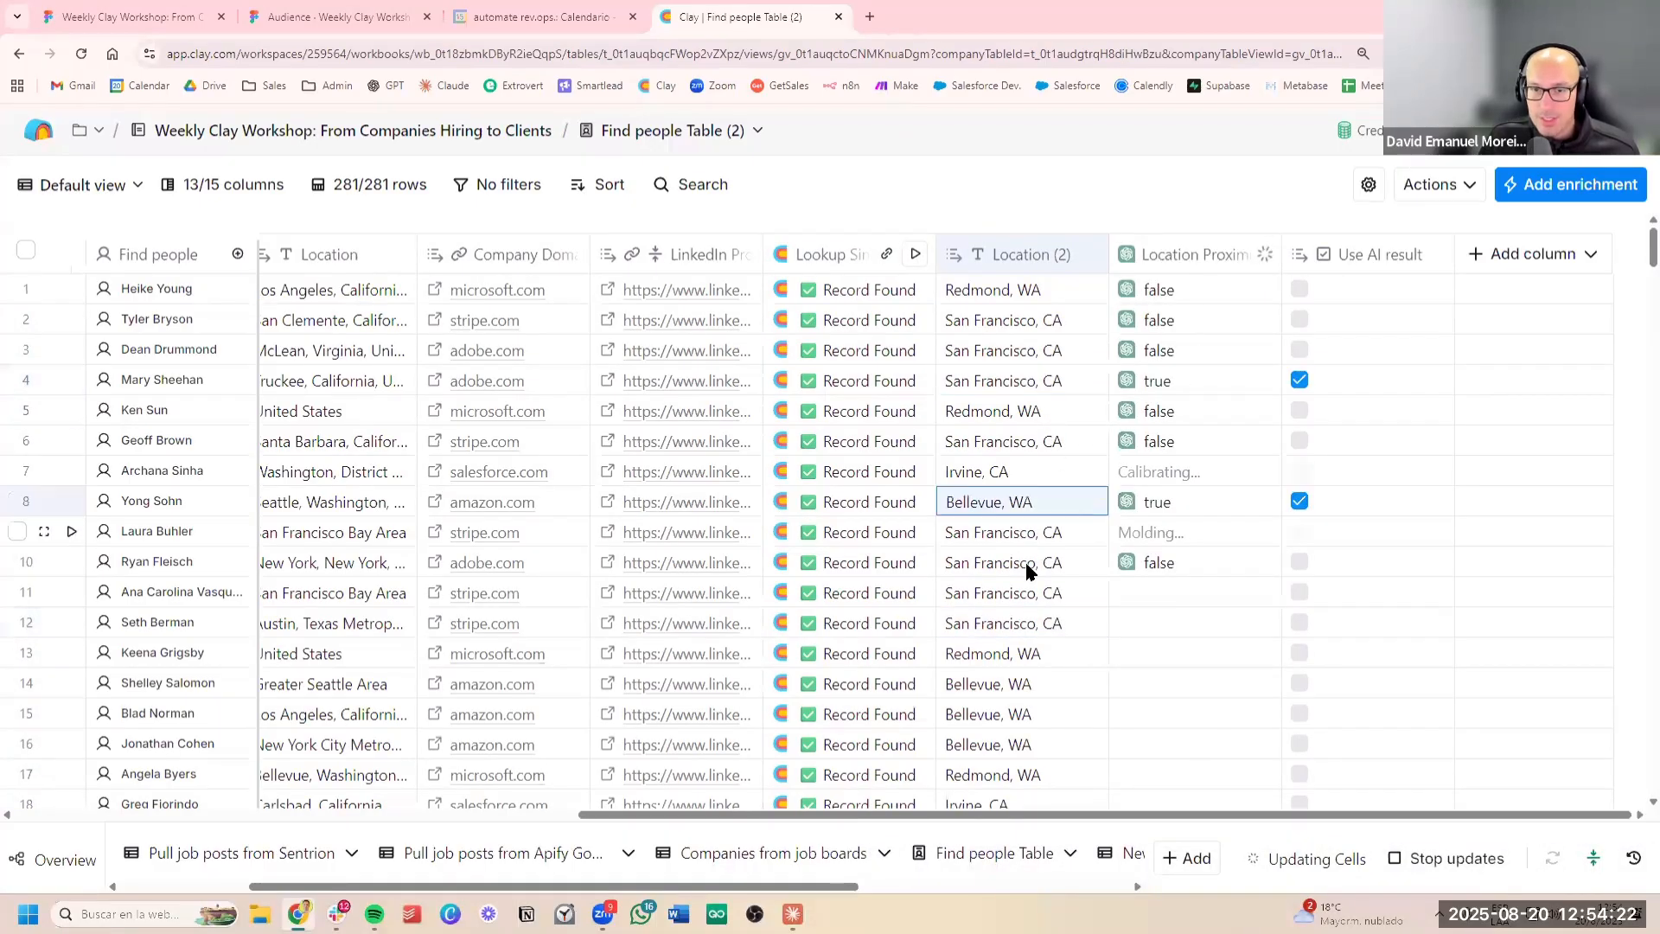
click(1036, 603)
click(1034, 493)
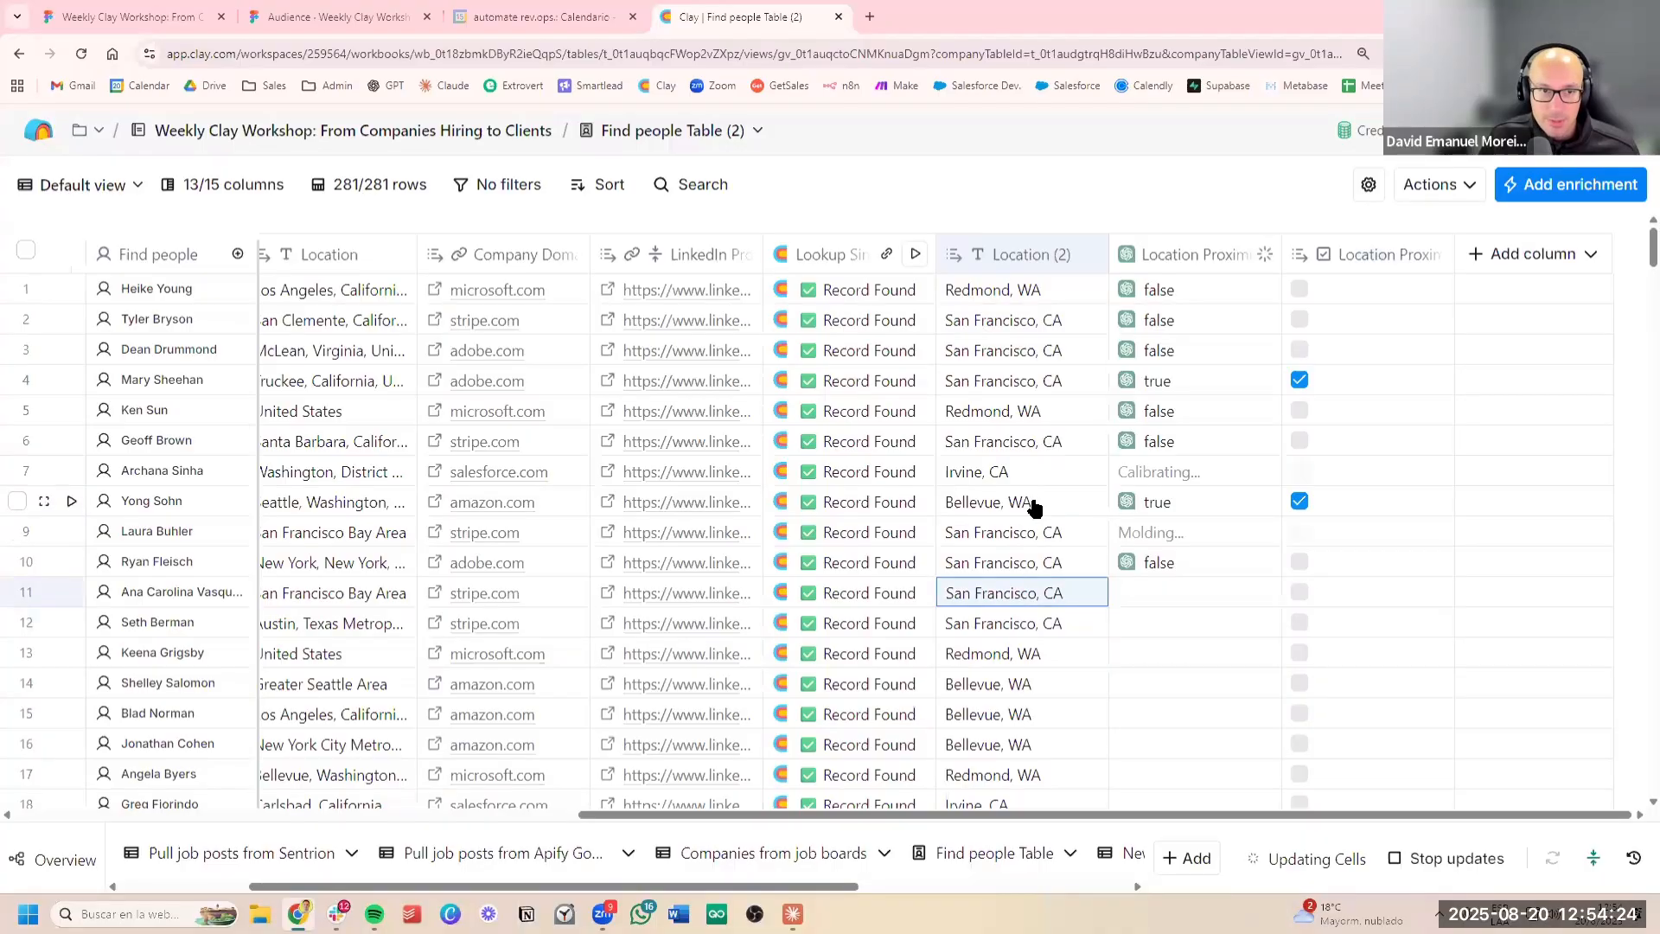
scroll(1035, 501, left, 5)
scroll(1035, 513, right, 5)
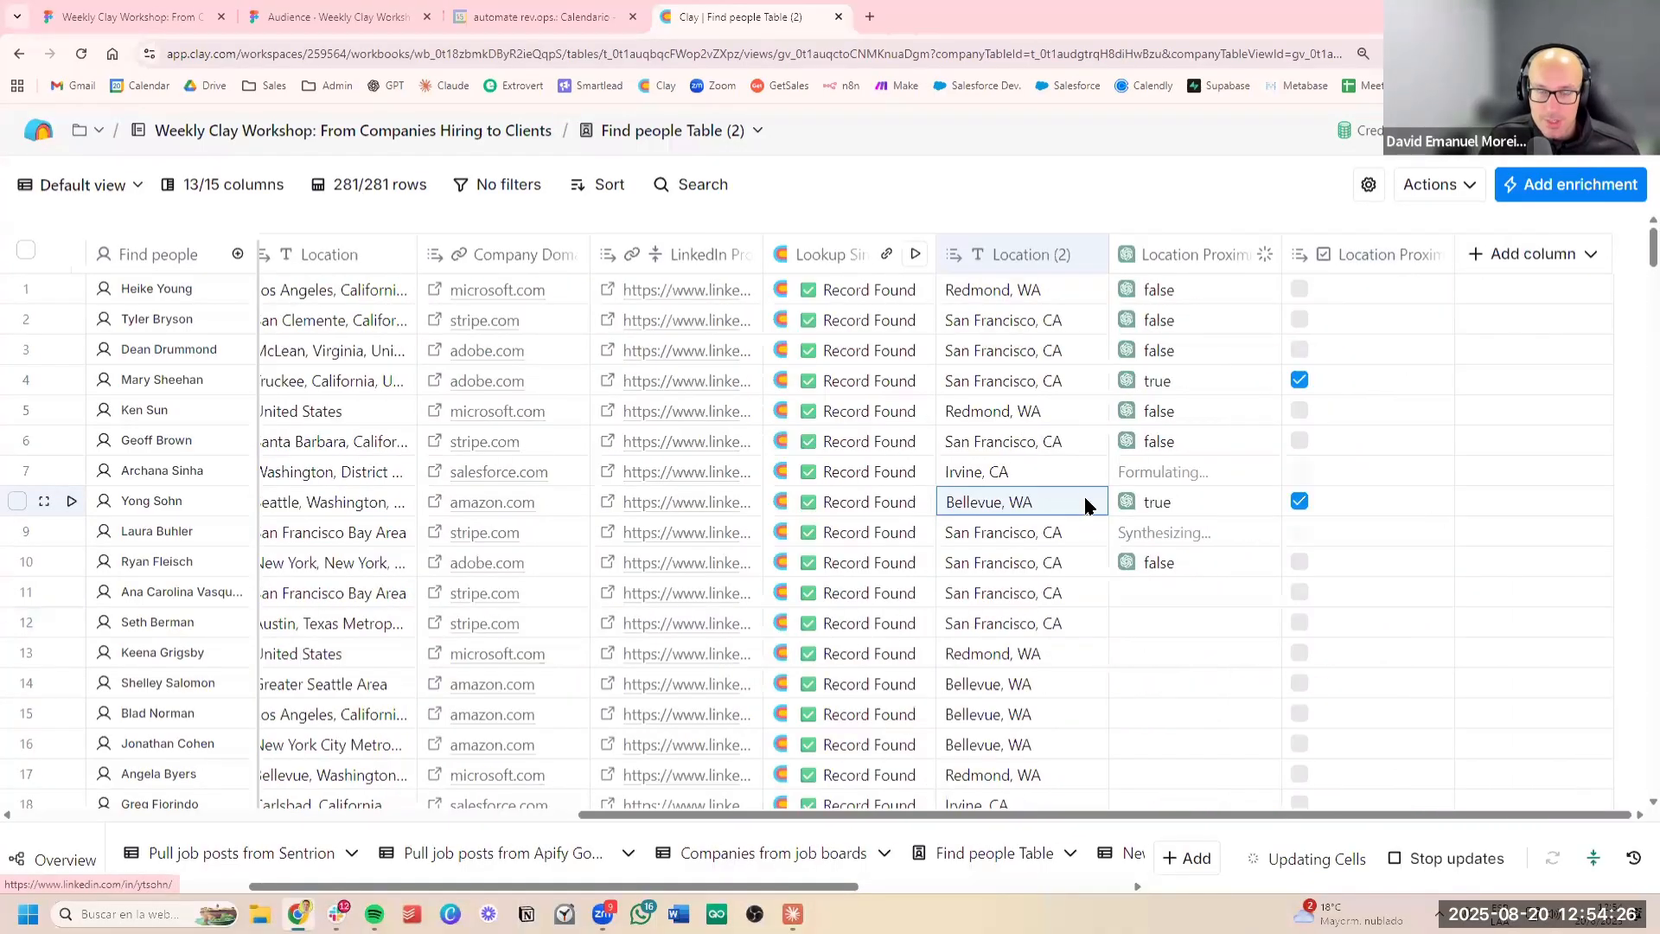
Compare the job location in row 4 with that person's own Location value
click(1059, 389)
scroll(950, 372, left, 3)
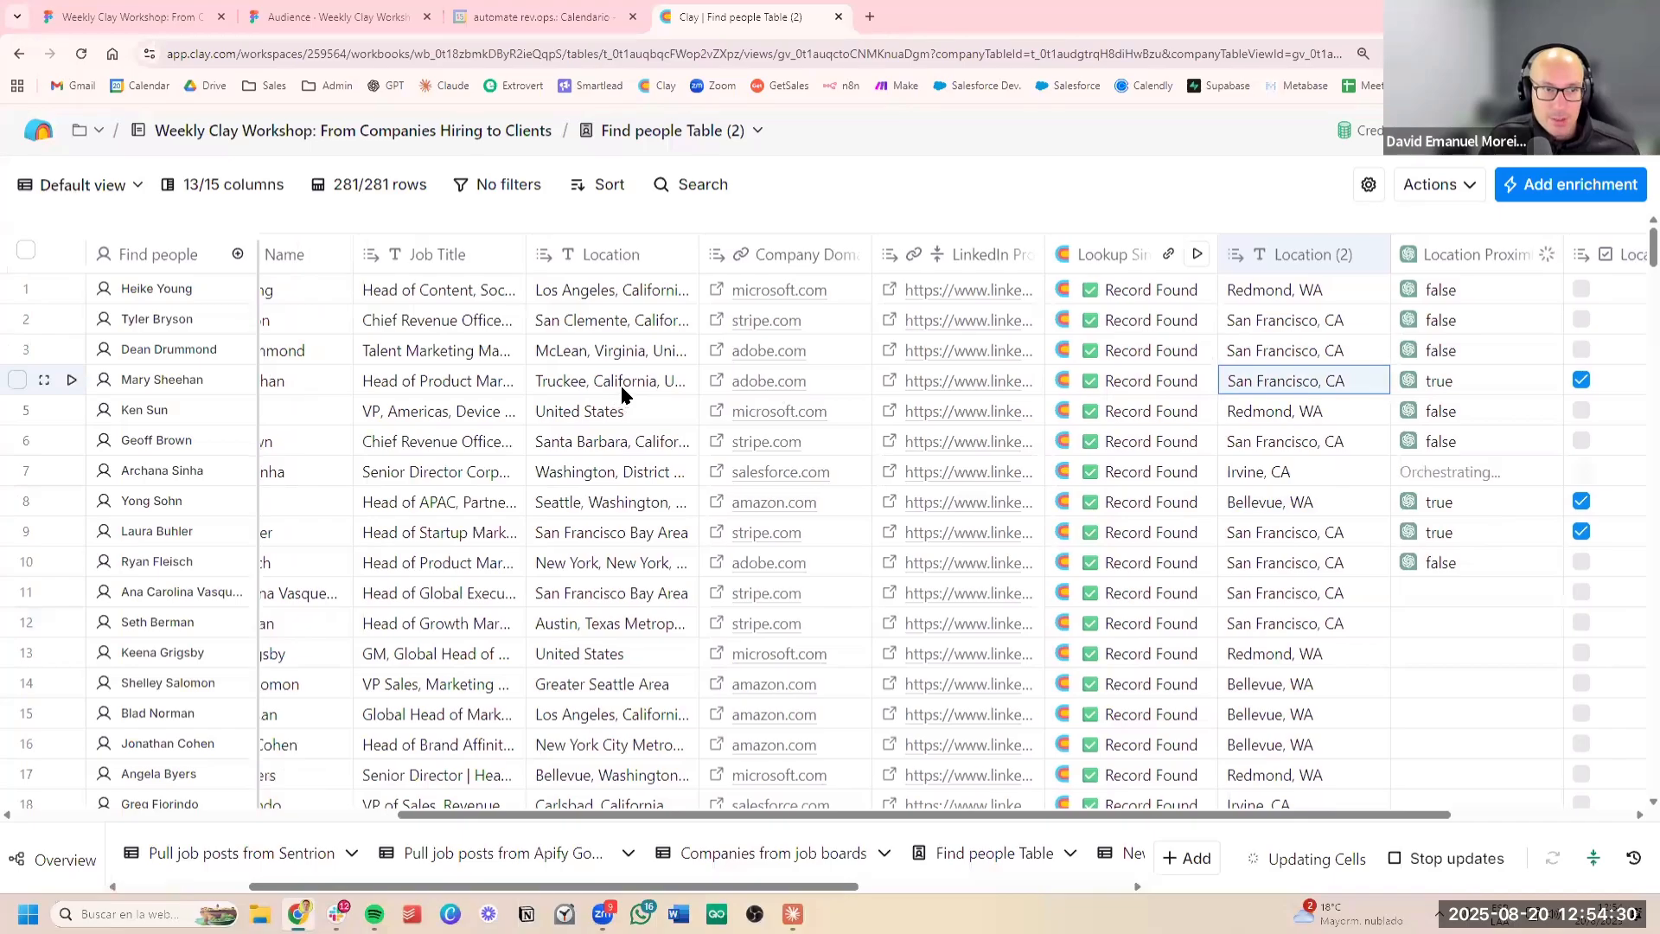
scroll(623, 389, left, 8)
scroll(622, 389, right, 5)
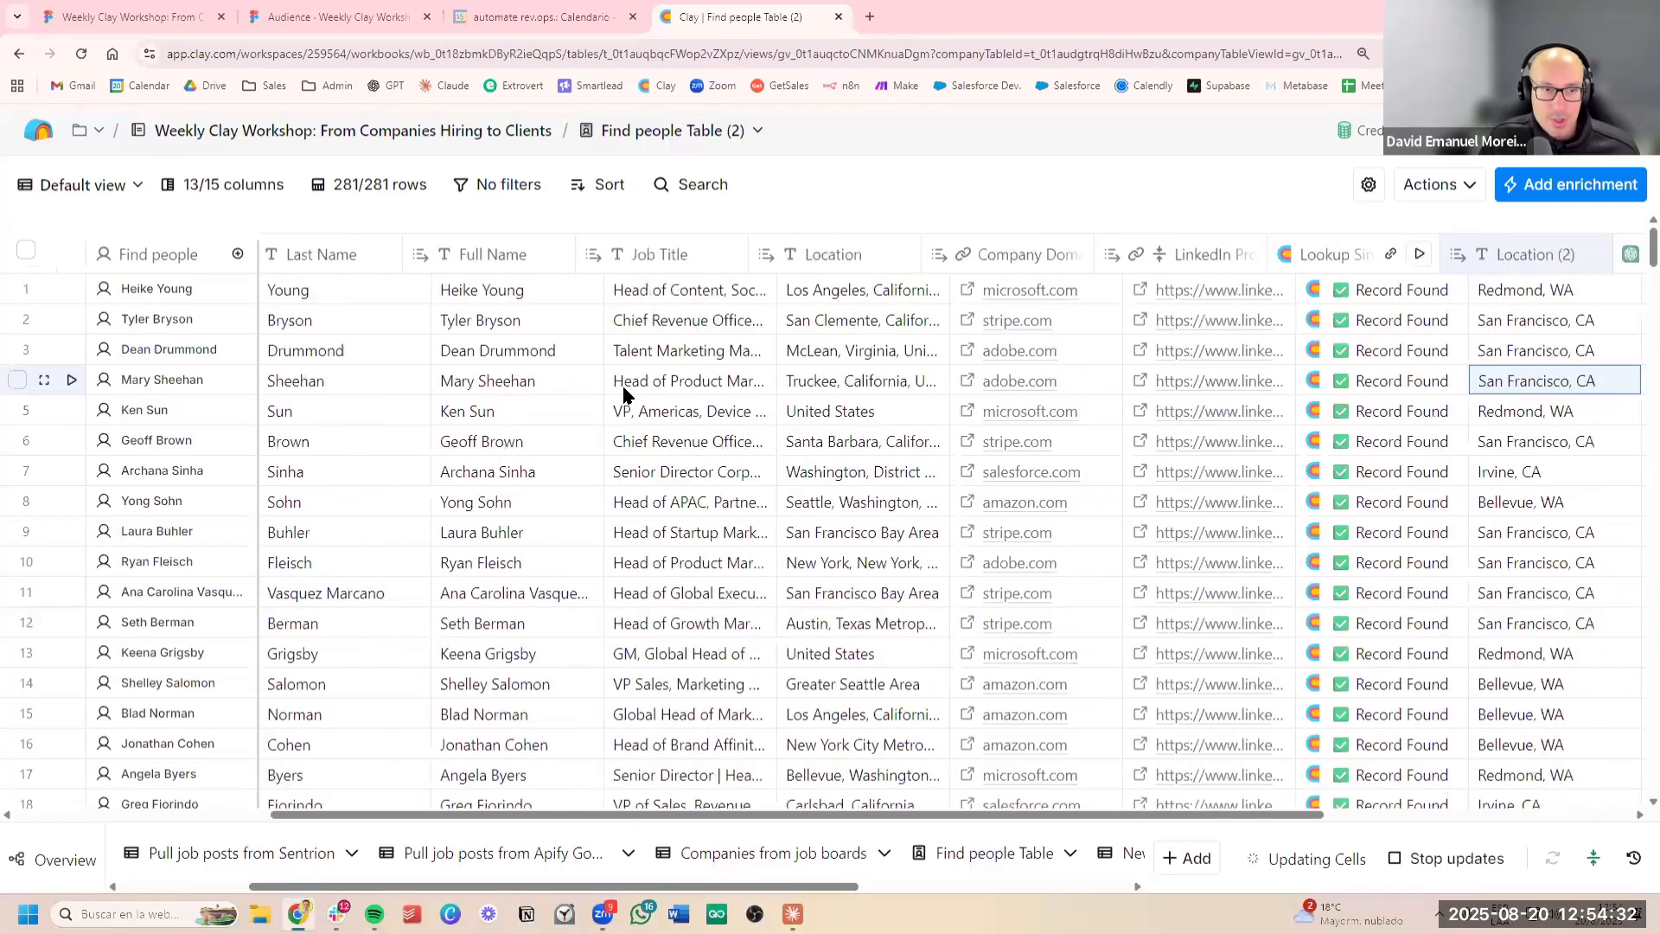
scroll(657, 391, right, 6)
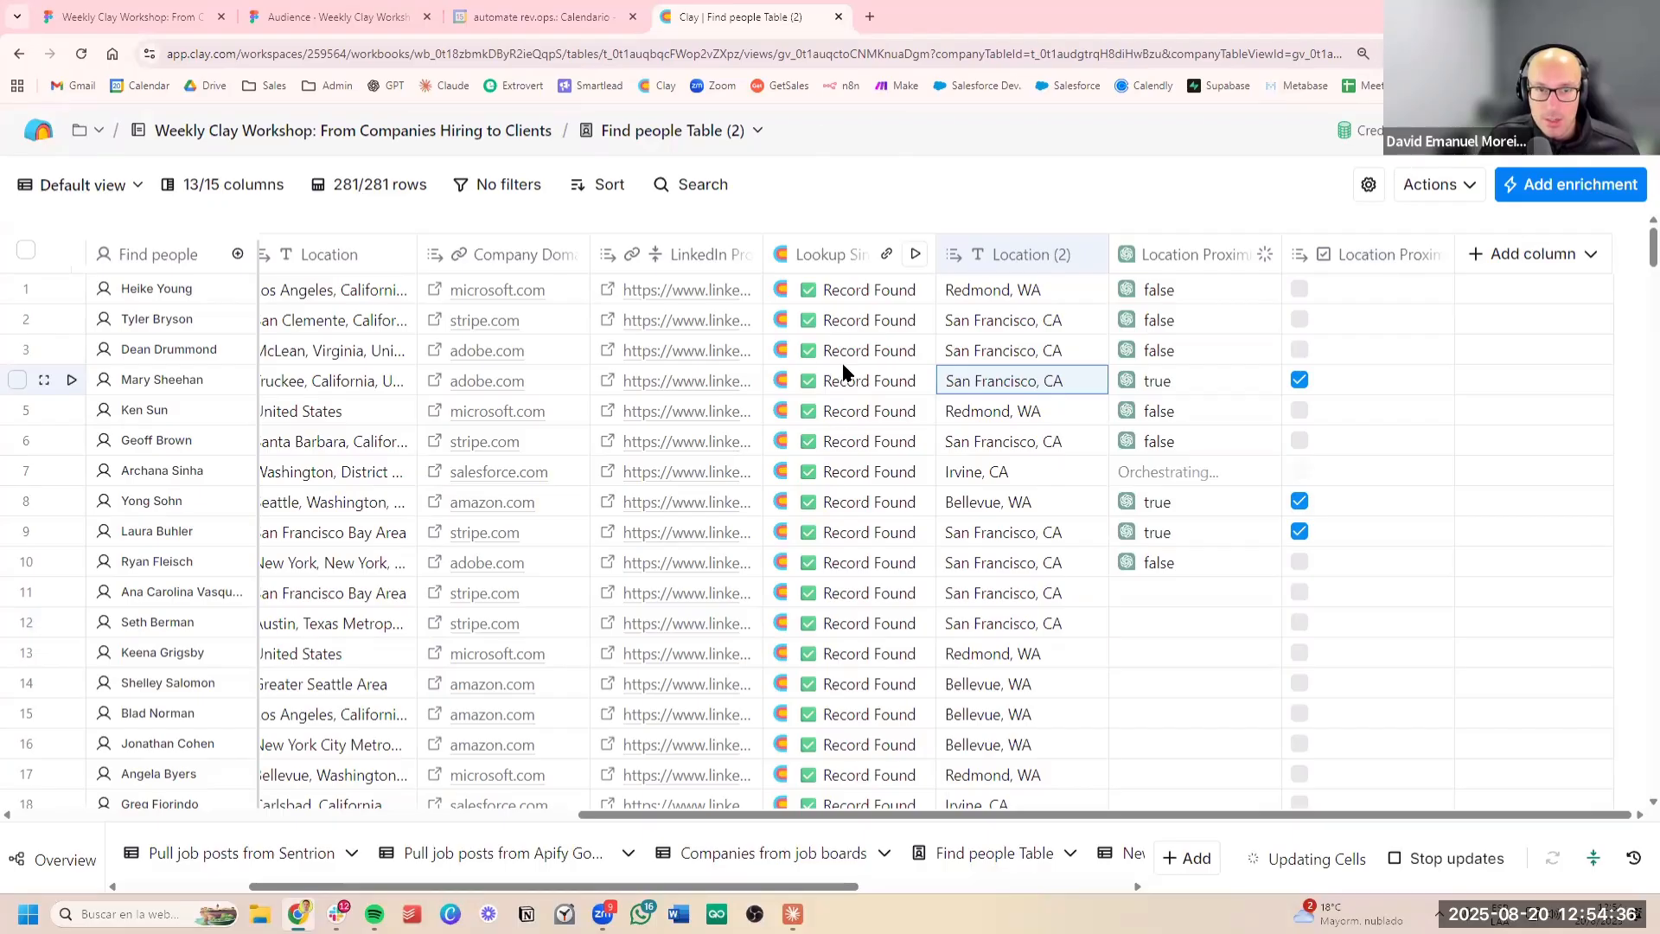
key(Left)
key(Left)
key(Left)
key(Left)
Add the Job Title from the looked-up job record as a new column named Job Title (2)
scroll(1154, 475, down, 2)
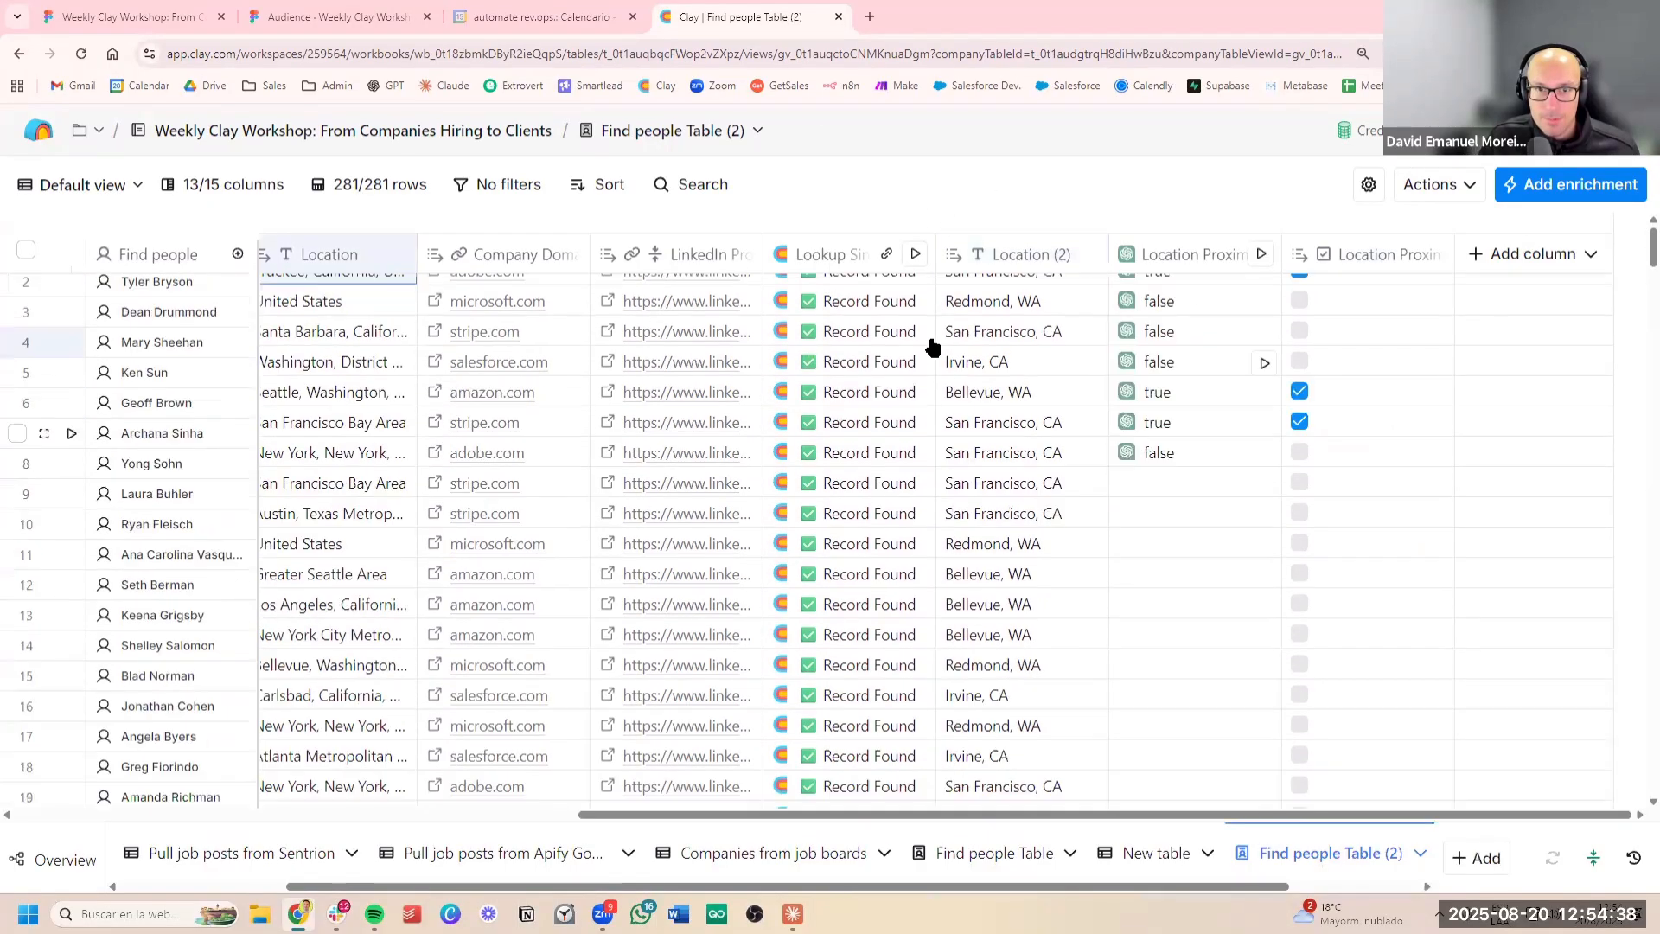
scroll(934, 340, up, 2)
click(830, 320)
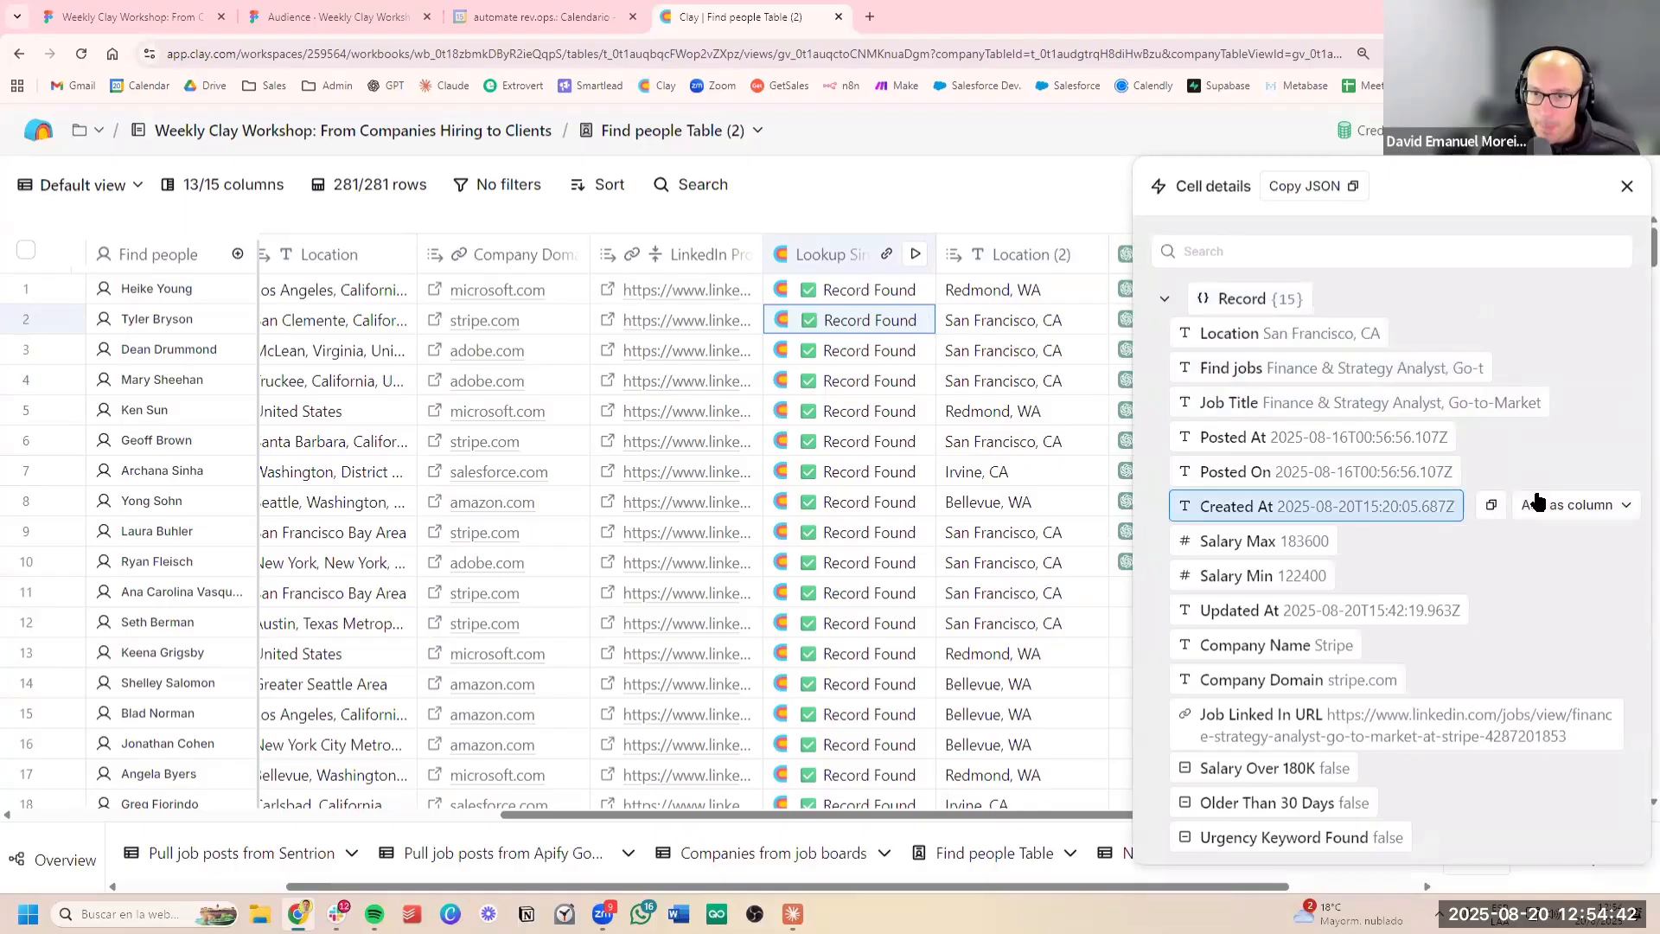
click(1603, 402)
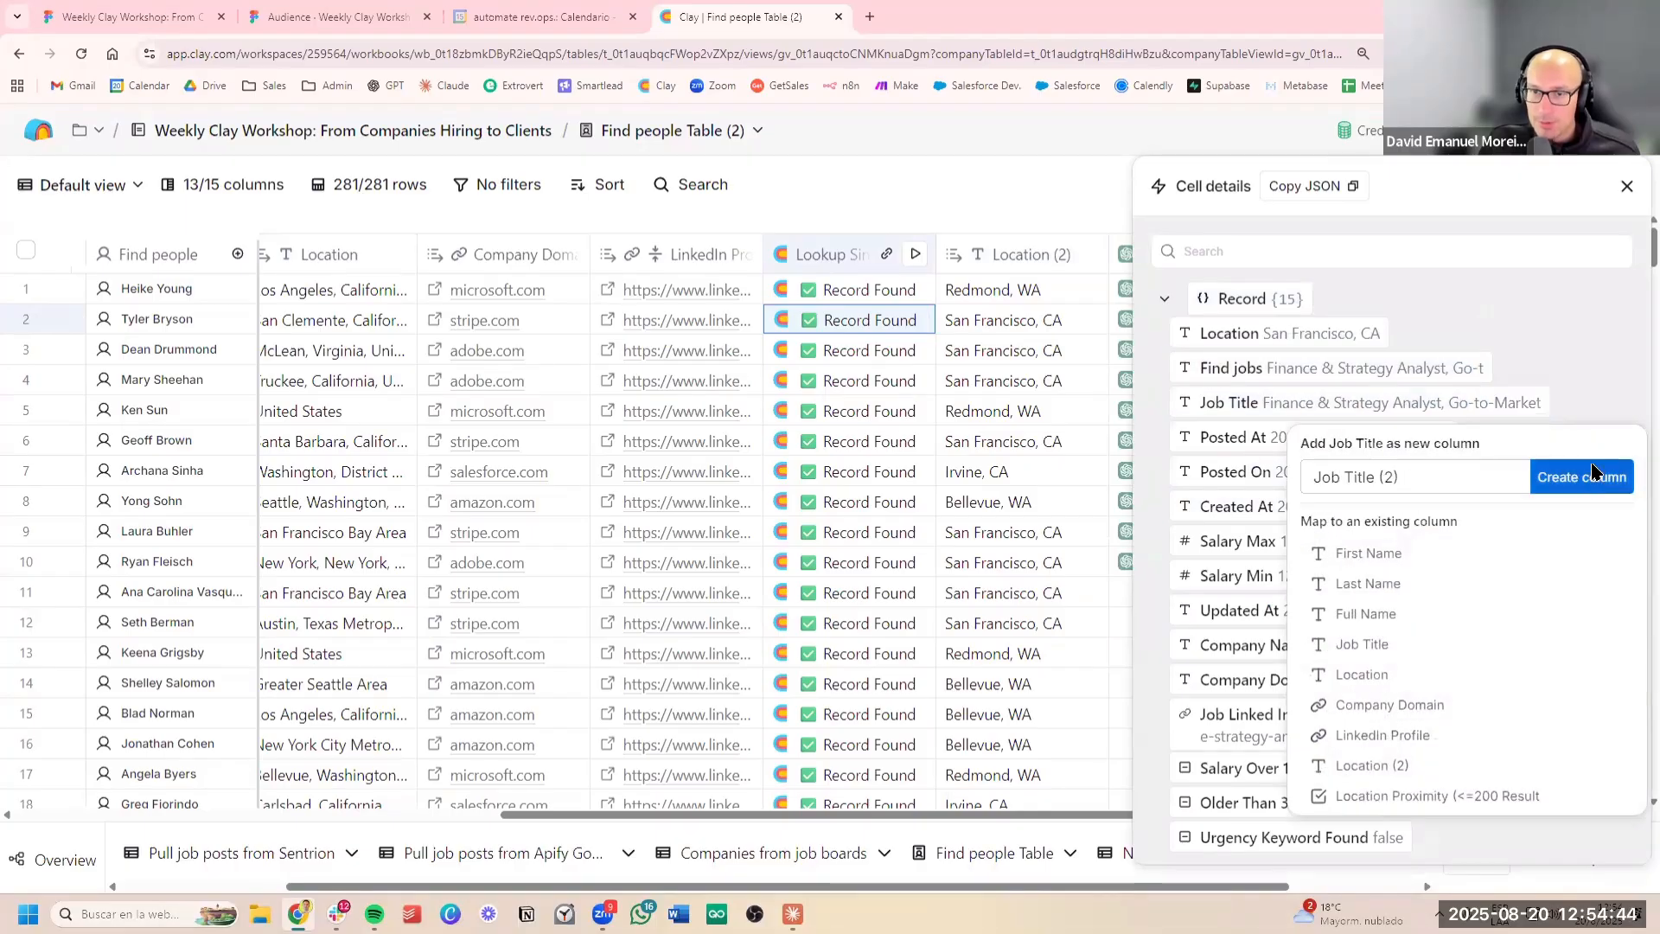
click(1582, 478)
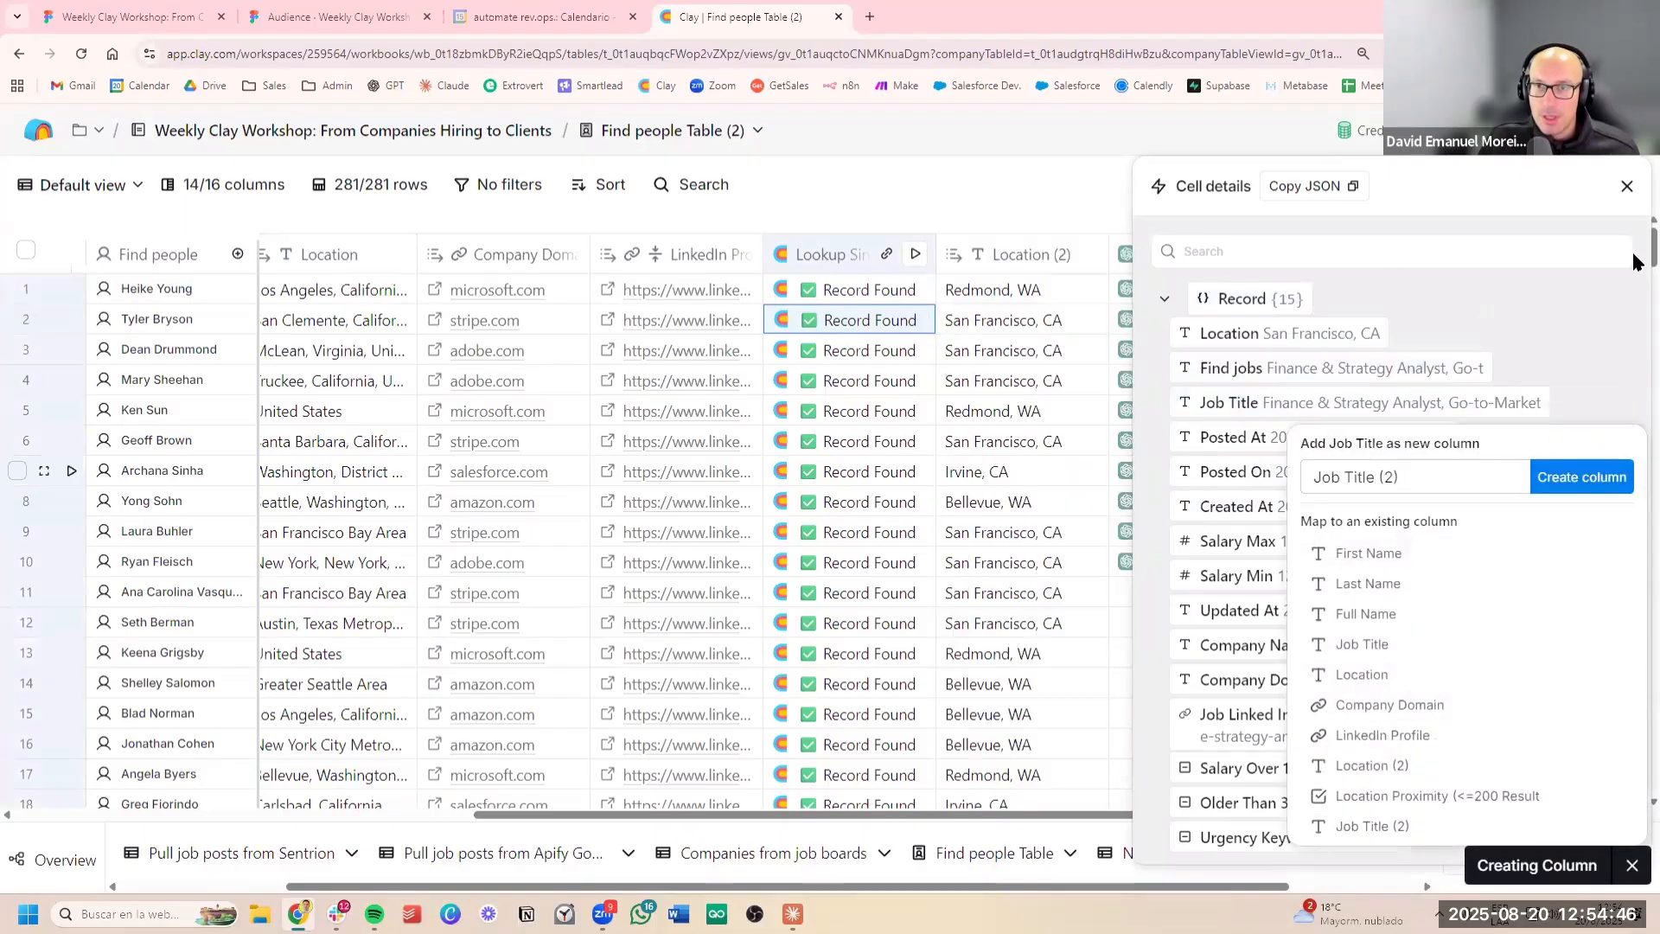
click(1627, 186)
Add a formula column and begin its AI description with "Output the following message:"
scroll(1252, 363, right, 2)
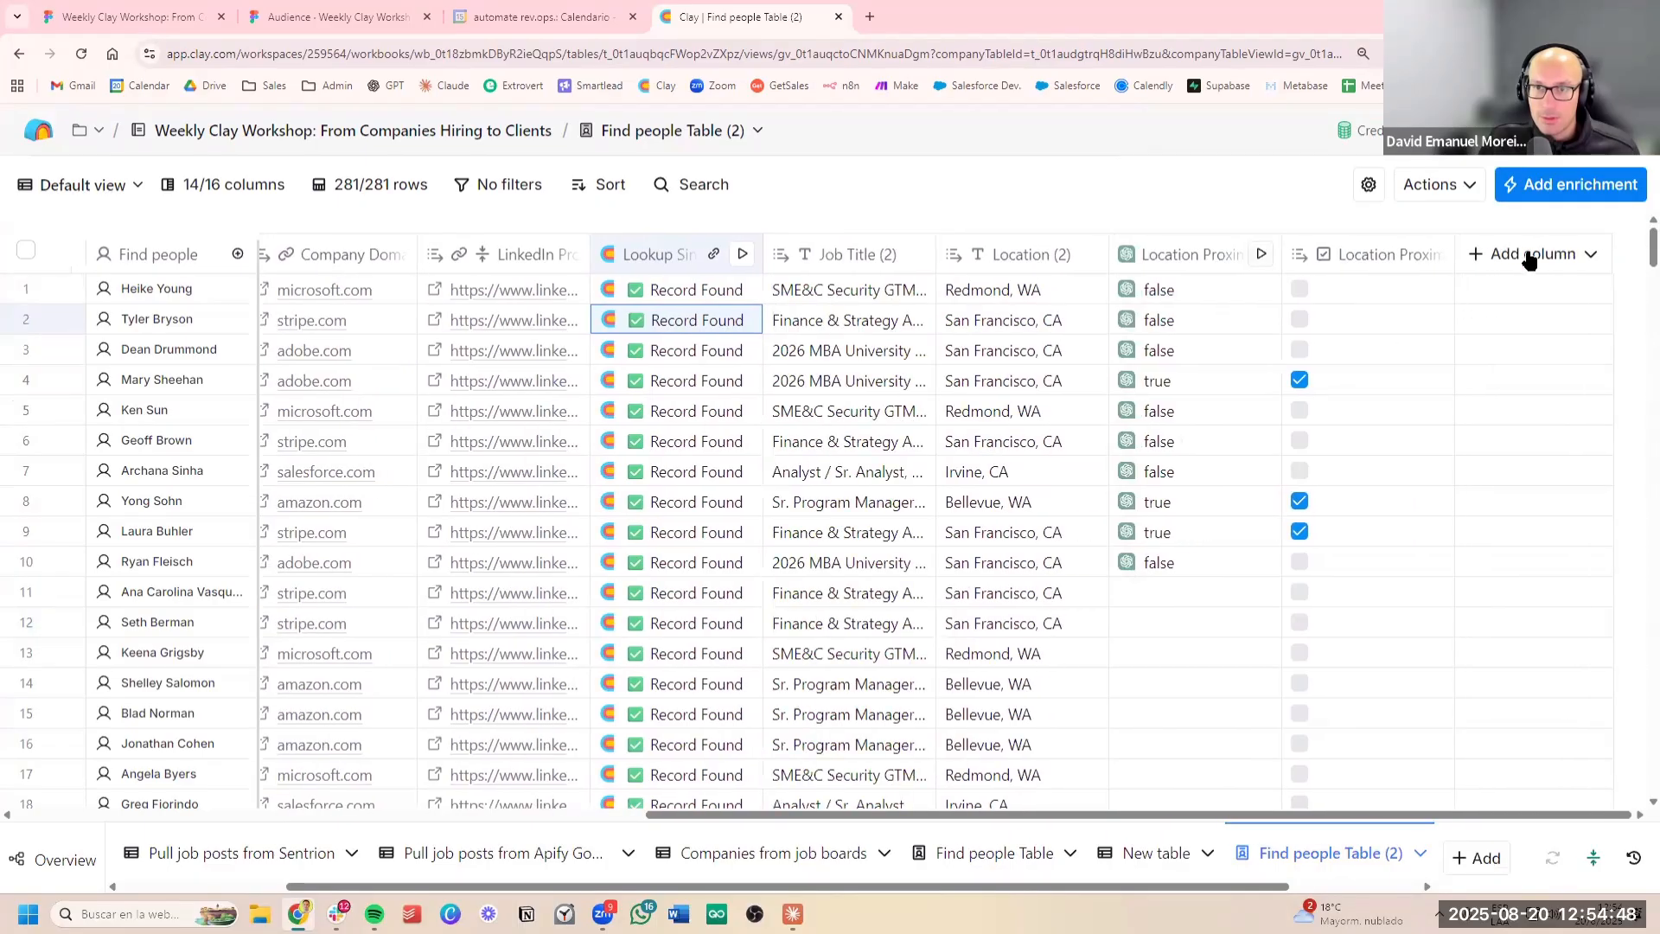
click(1529, 253)
click(1527, 468)
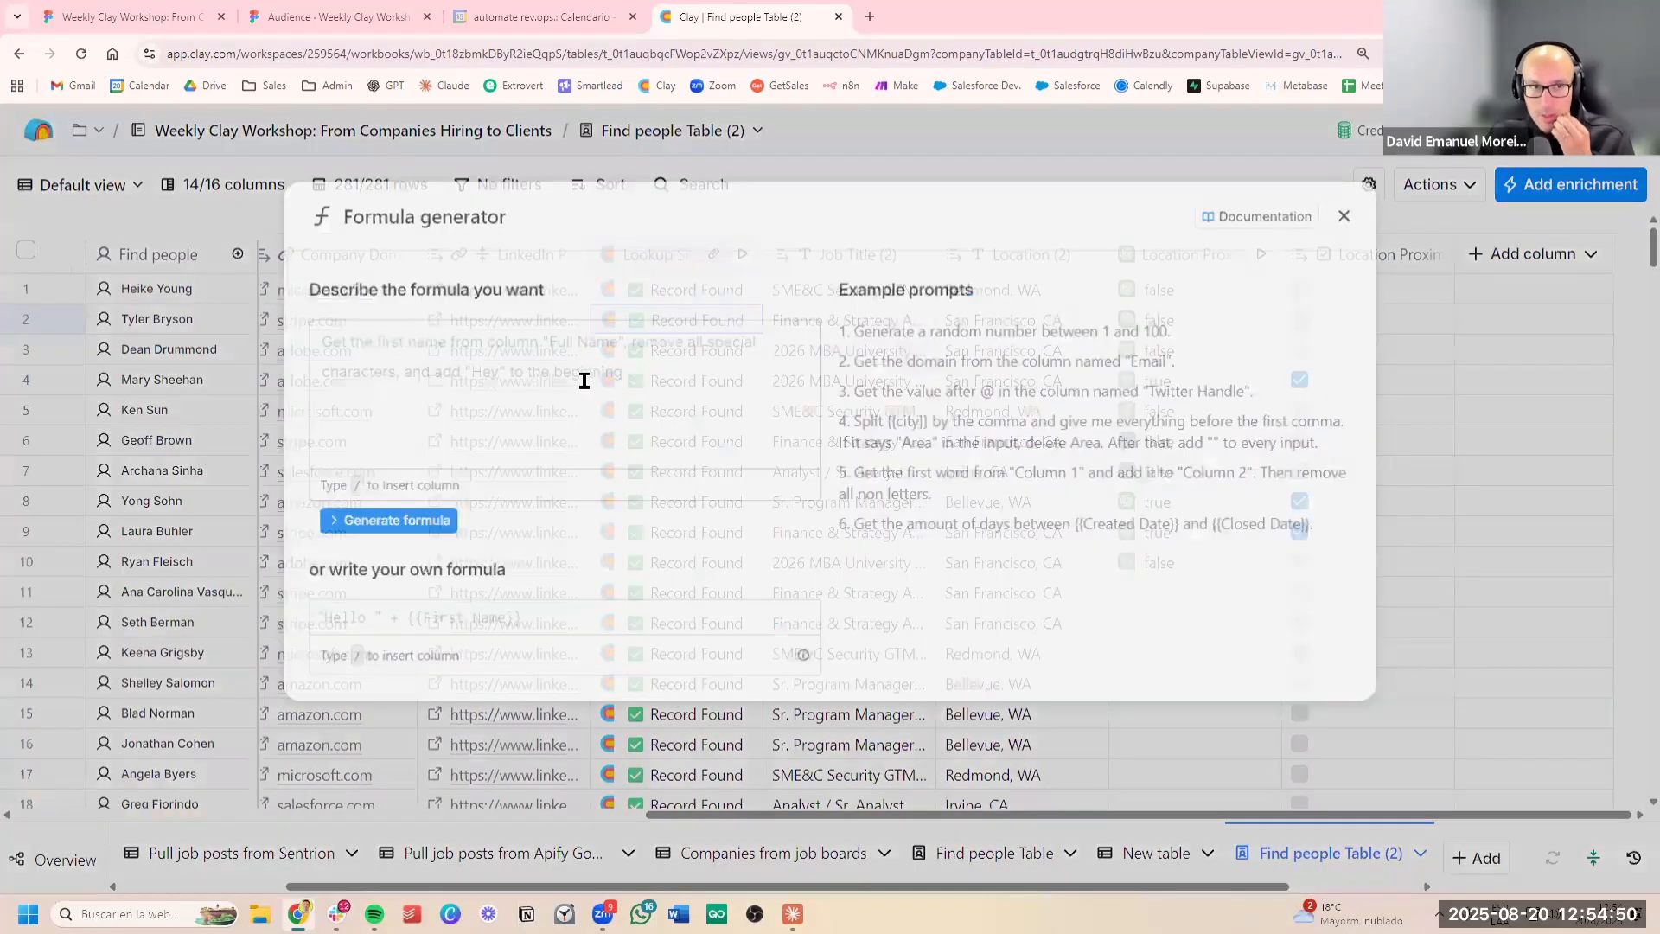
click(574, 378)
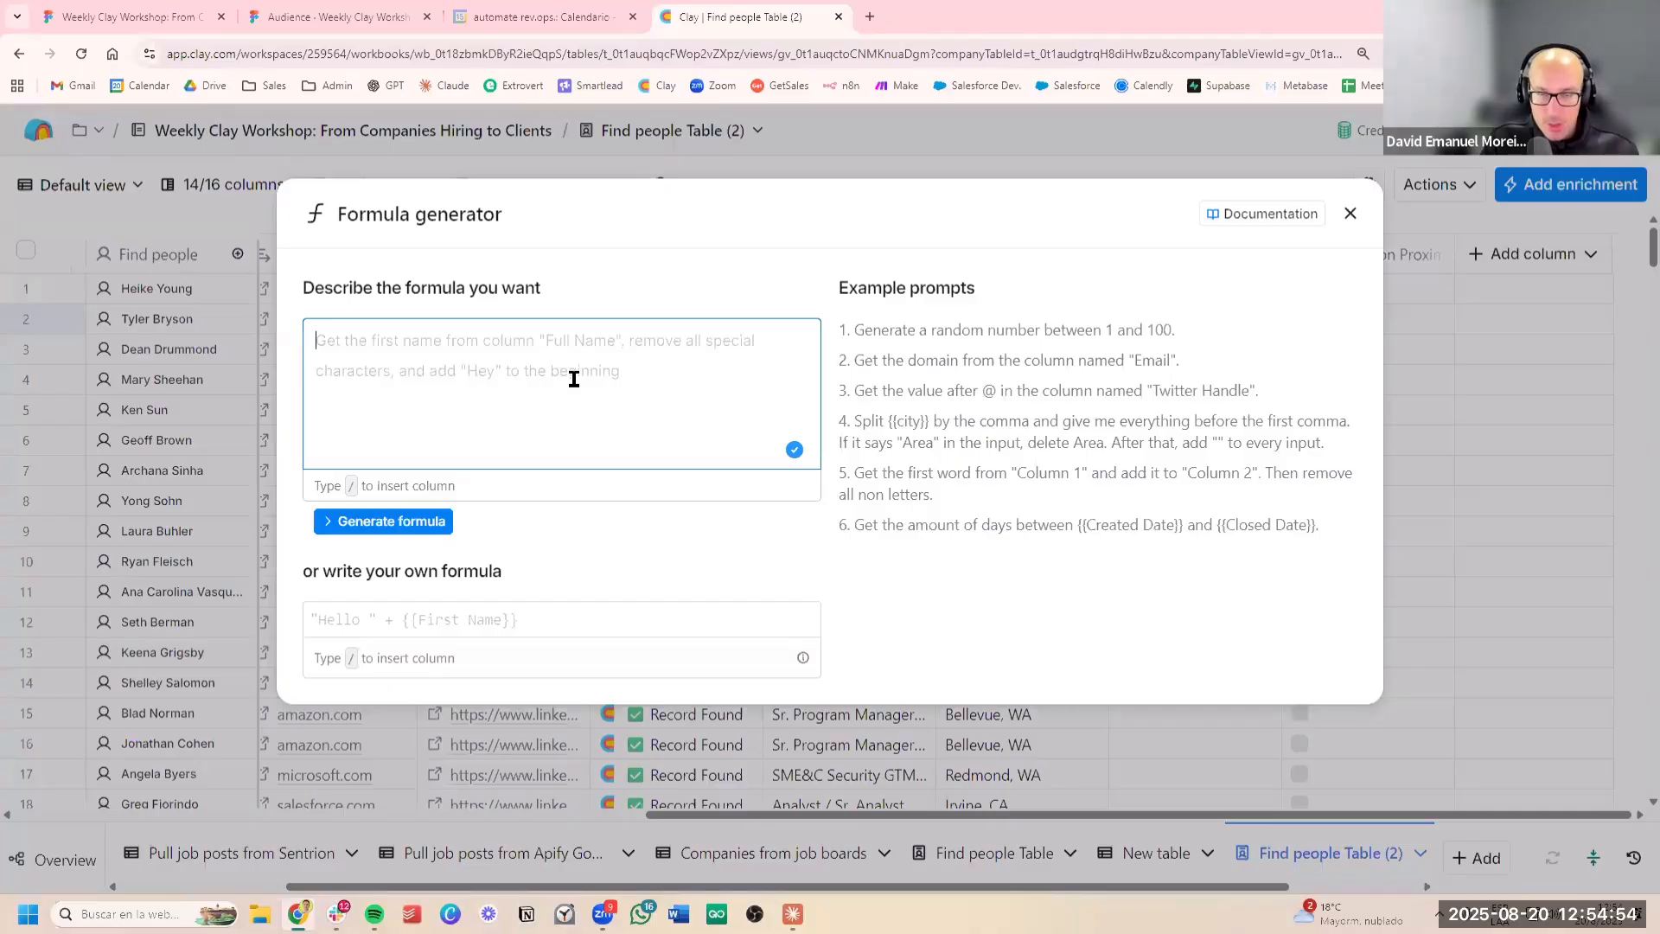
text(Outp)
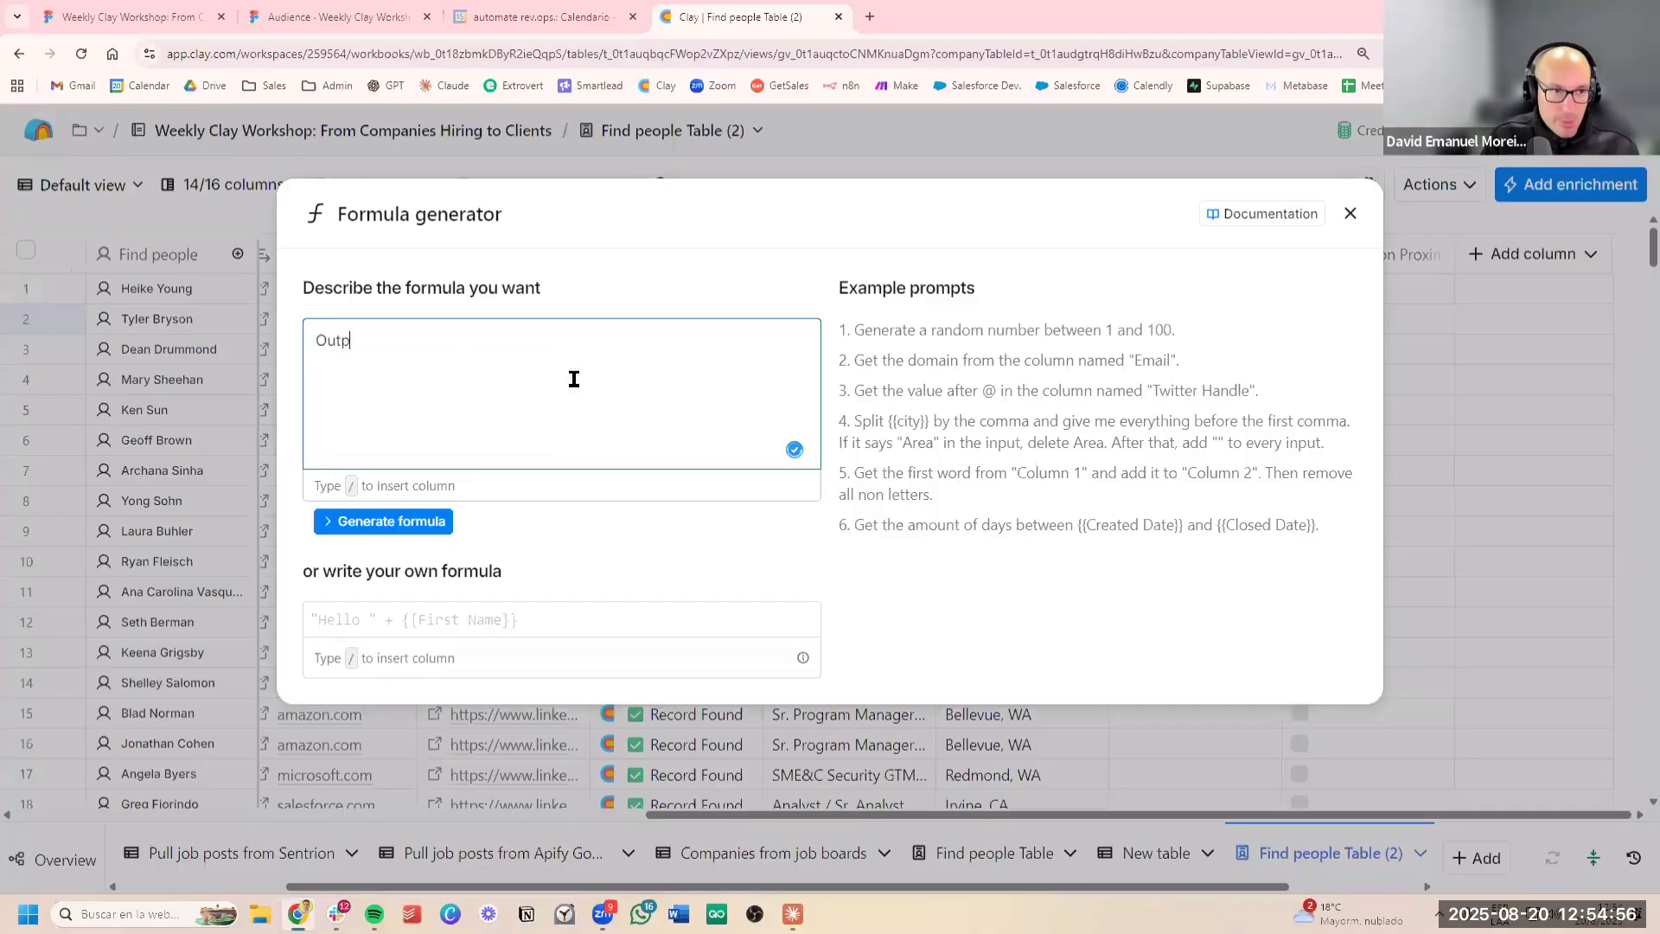
text(ut the following mesage:)
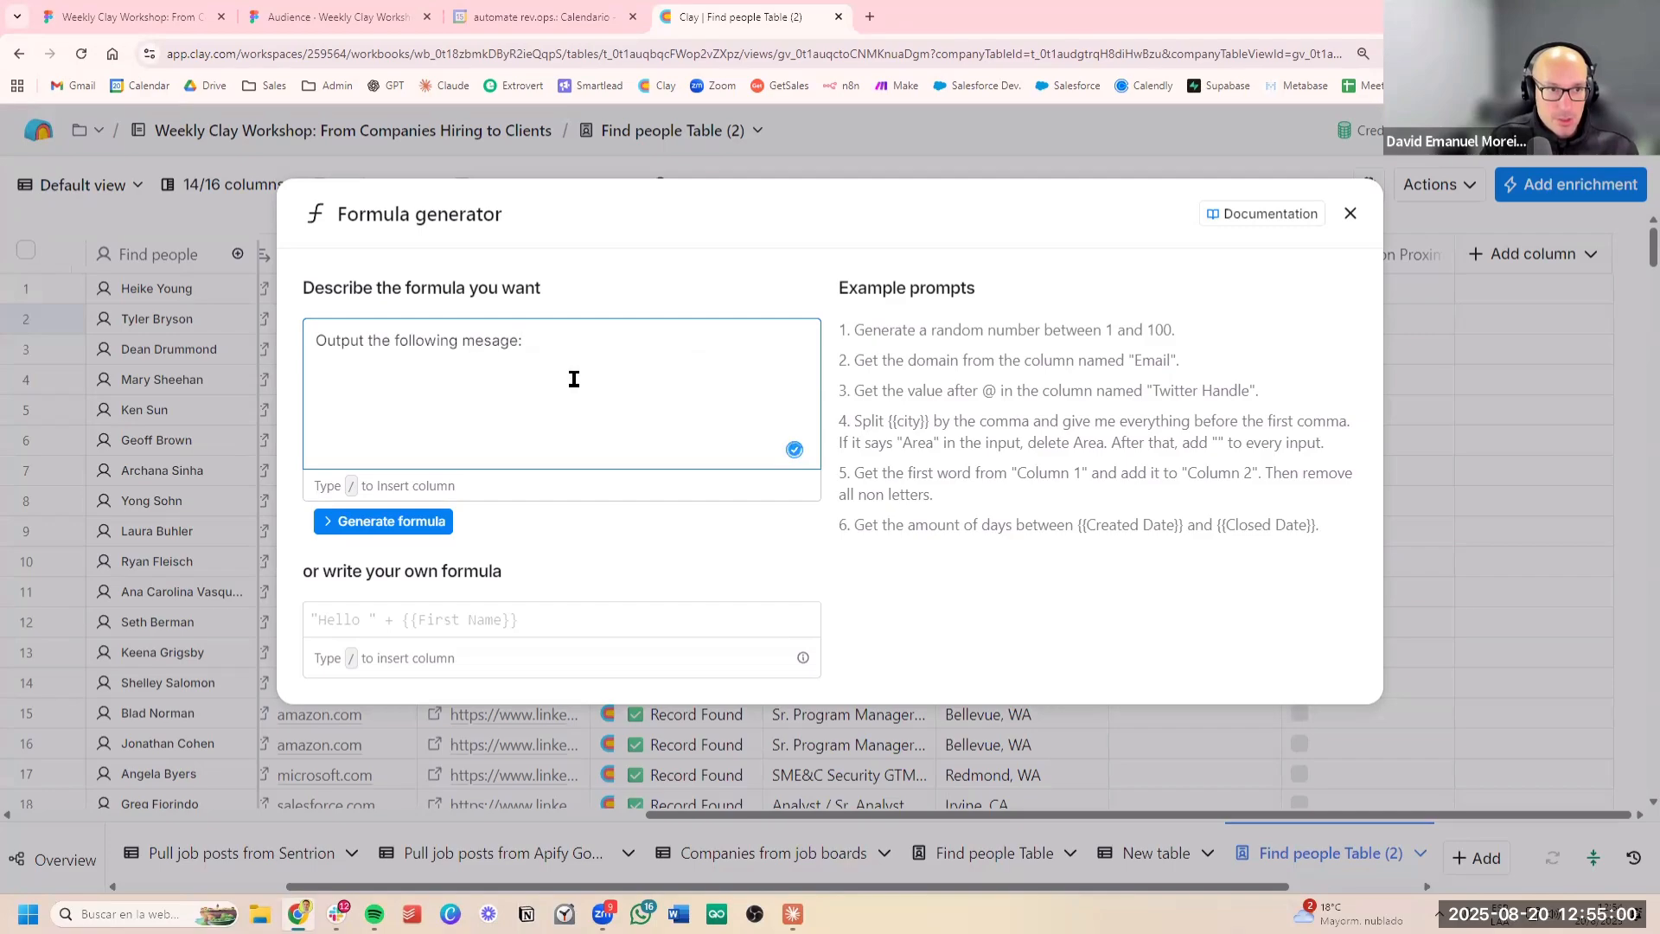
key(Left)
key(Left)
key(Left)
key(Left)
text(s)
key(End)
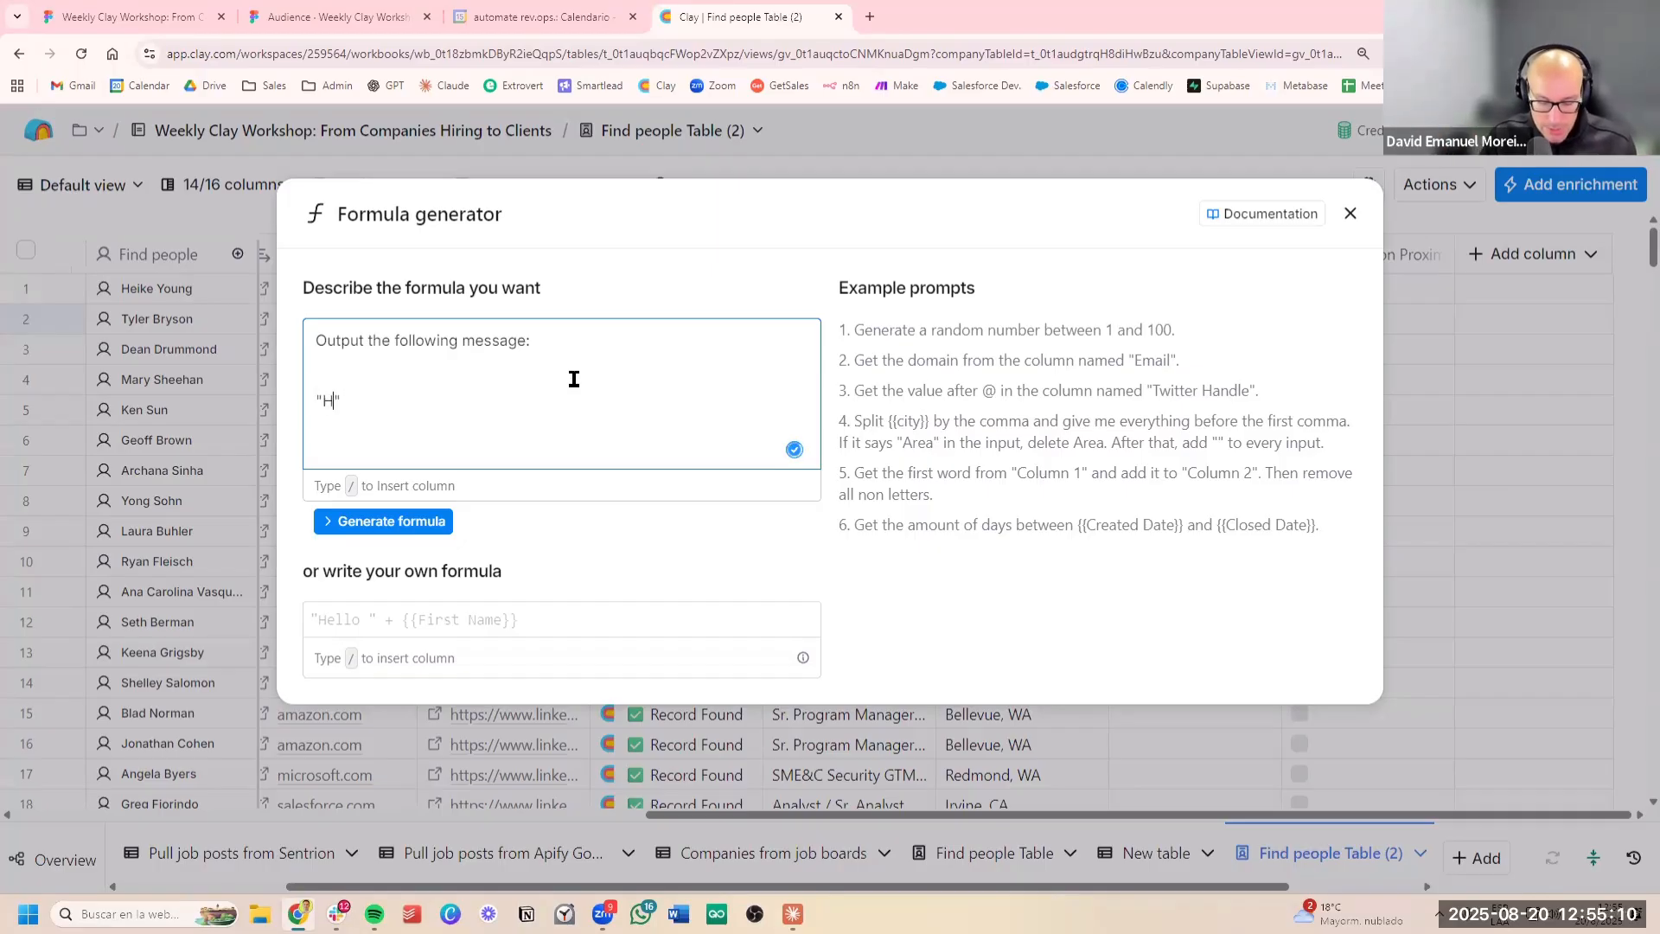
Start the quoted message with "Hey", the First Name column, "I noticed that you had this open role for" and the Job Title (2) column
text(/)
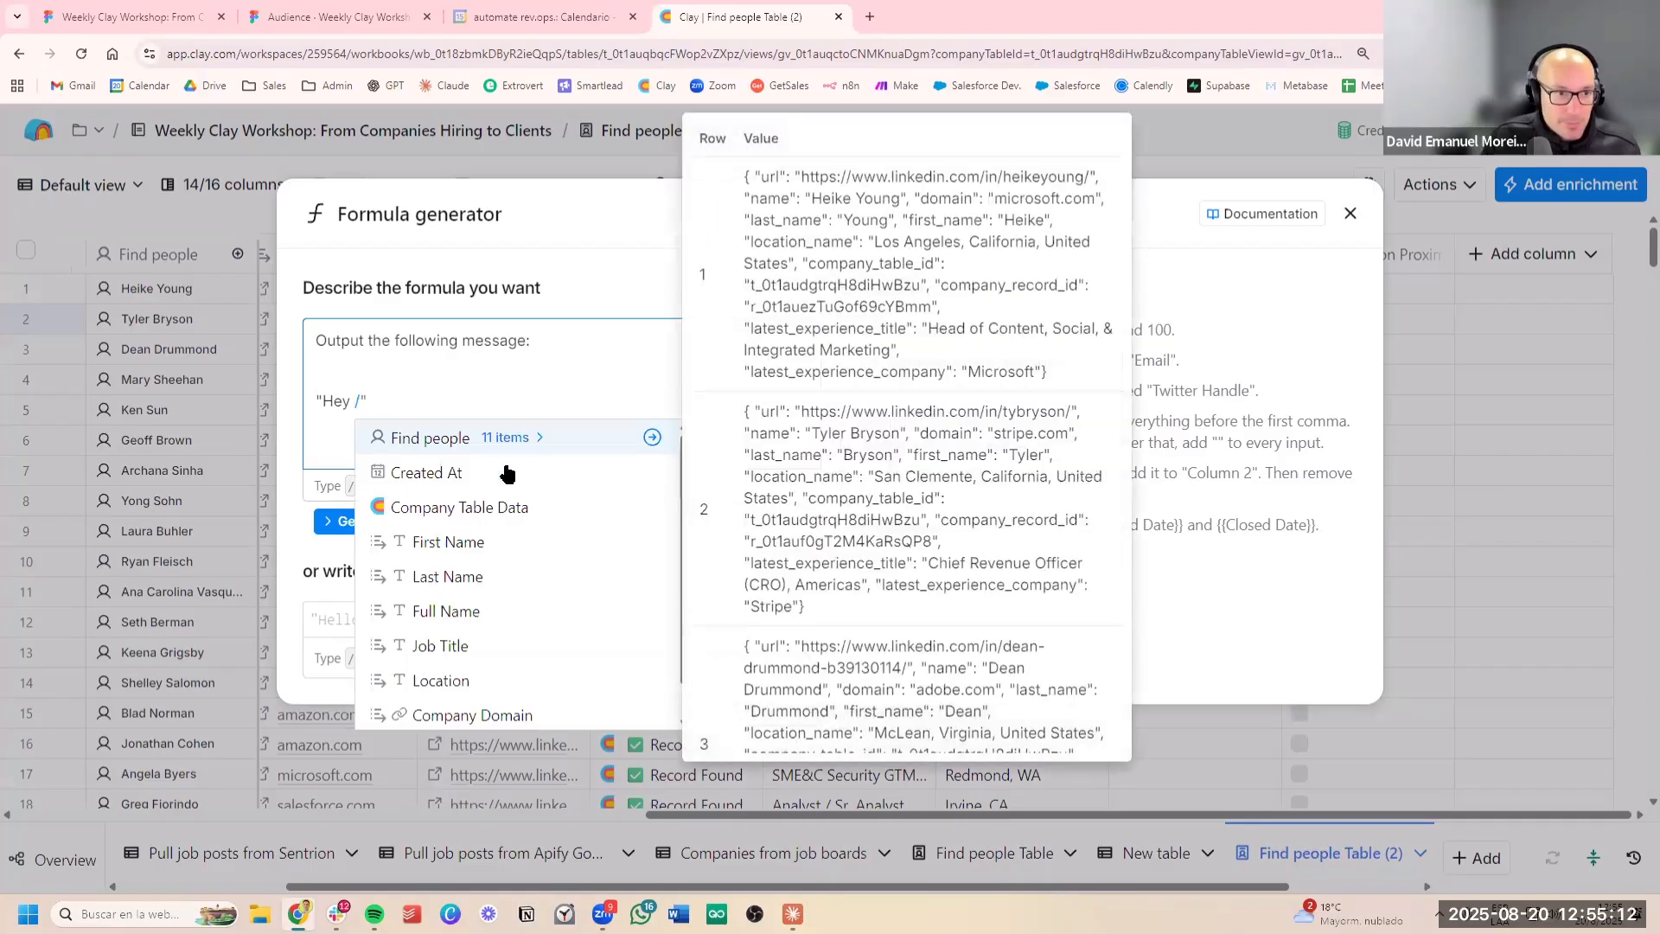
click(574, 537)
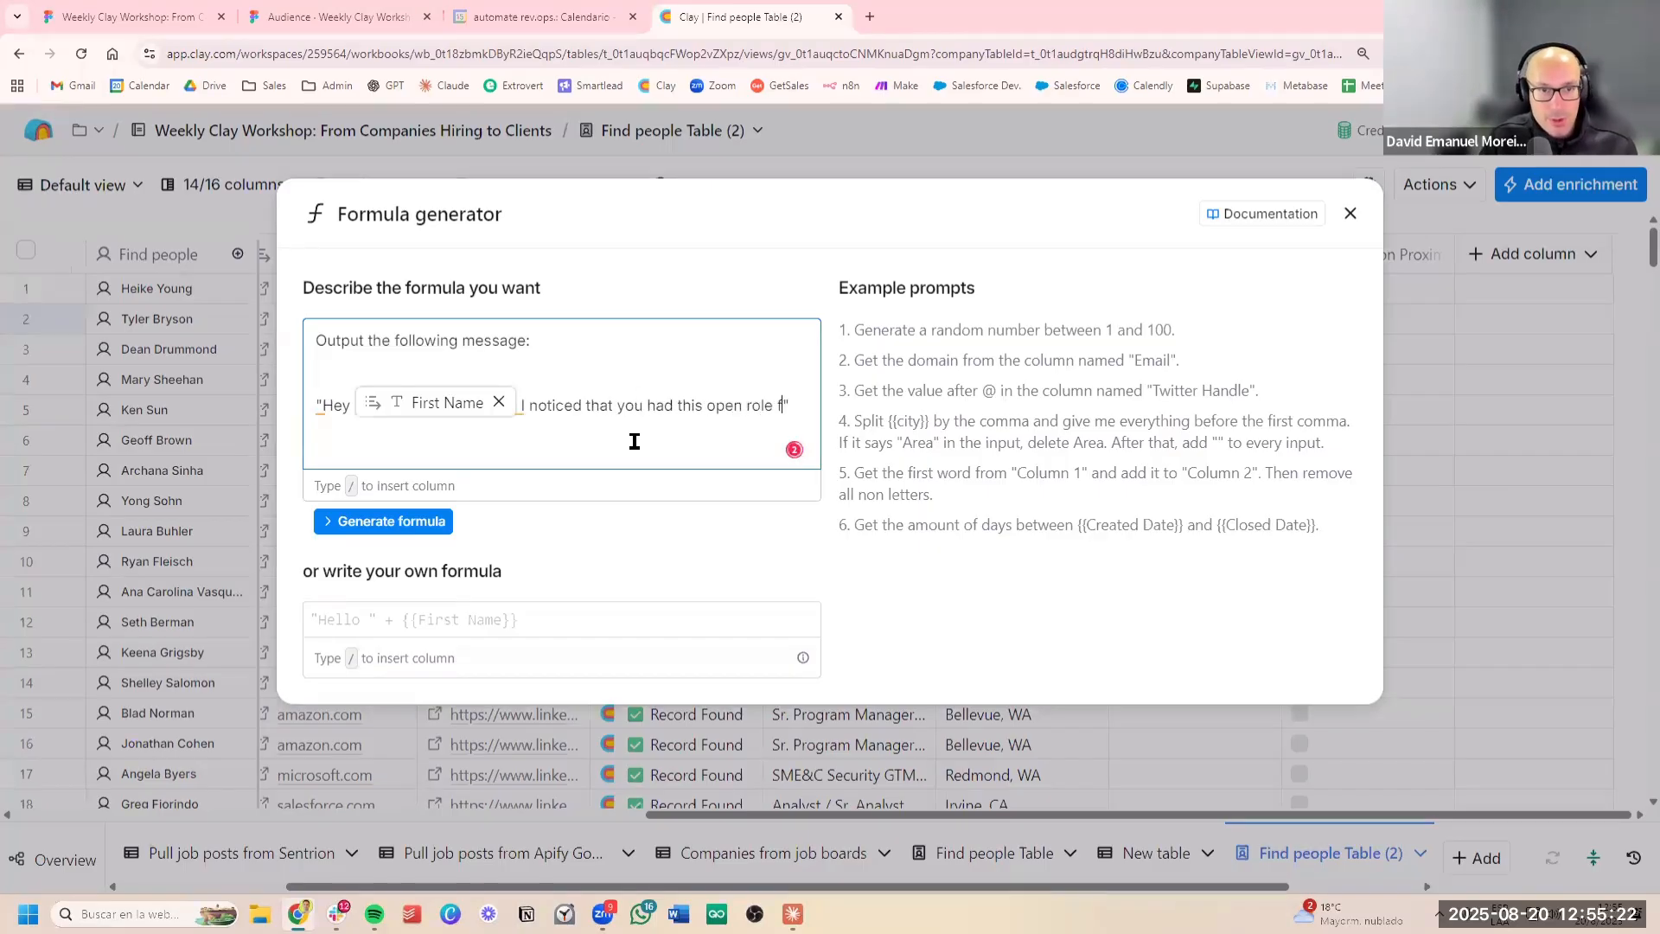
text(/)
scroll(566, 637, down, 4)
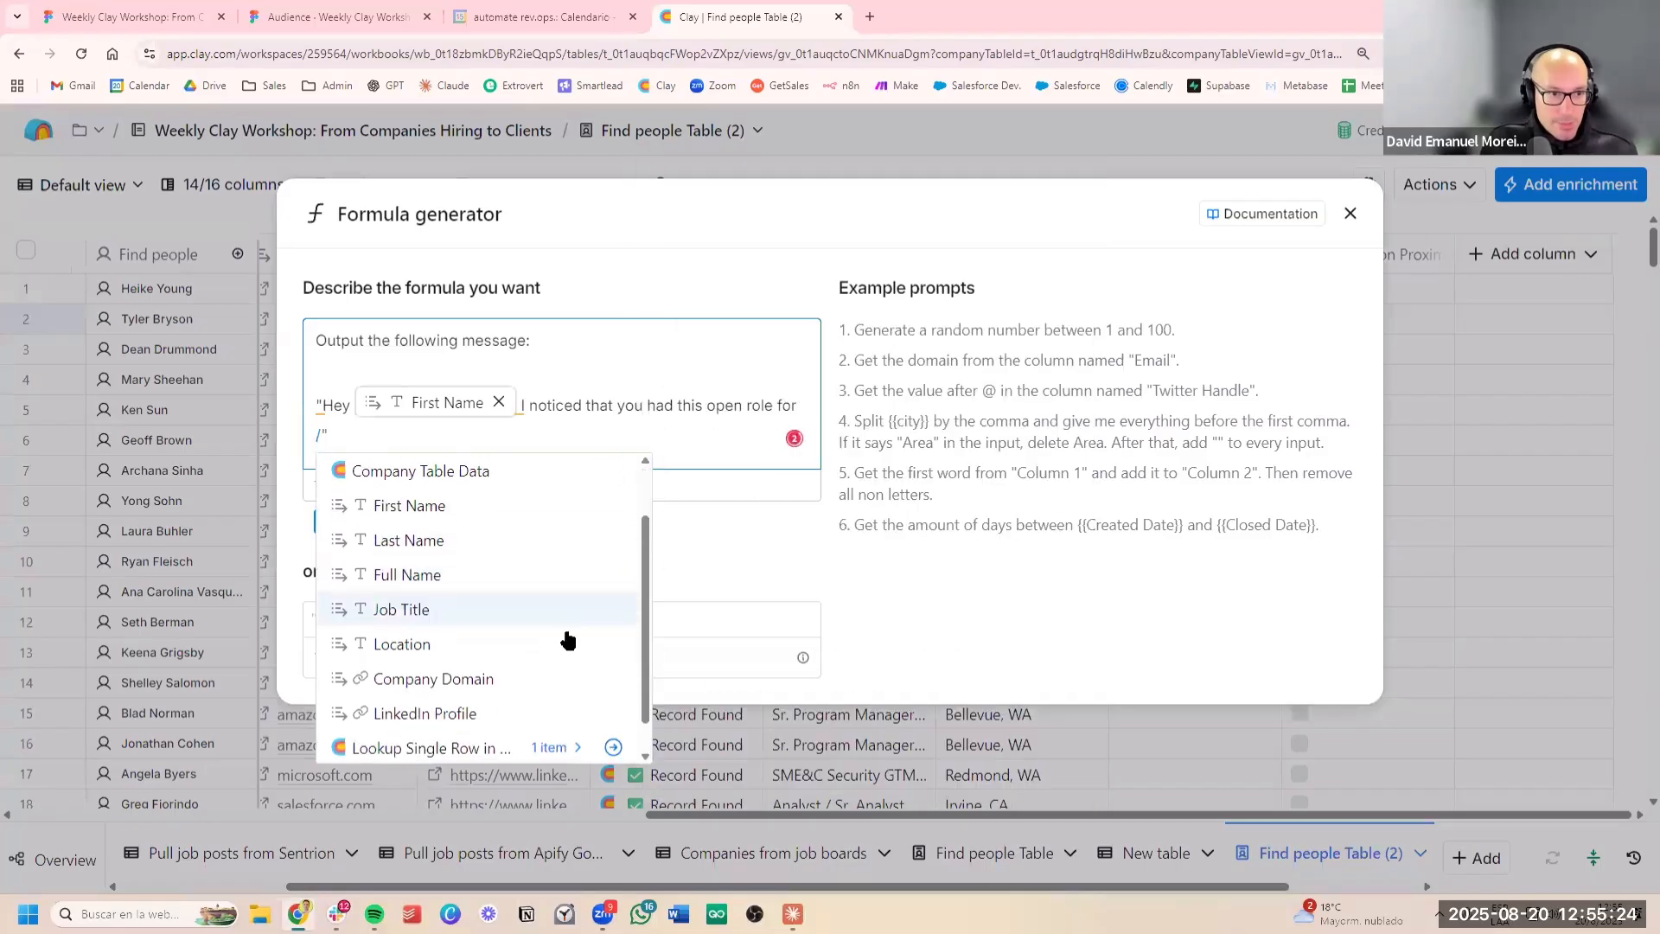
scroll(473, 720, down, 1)
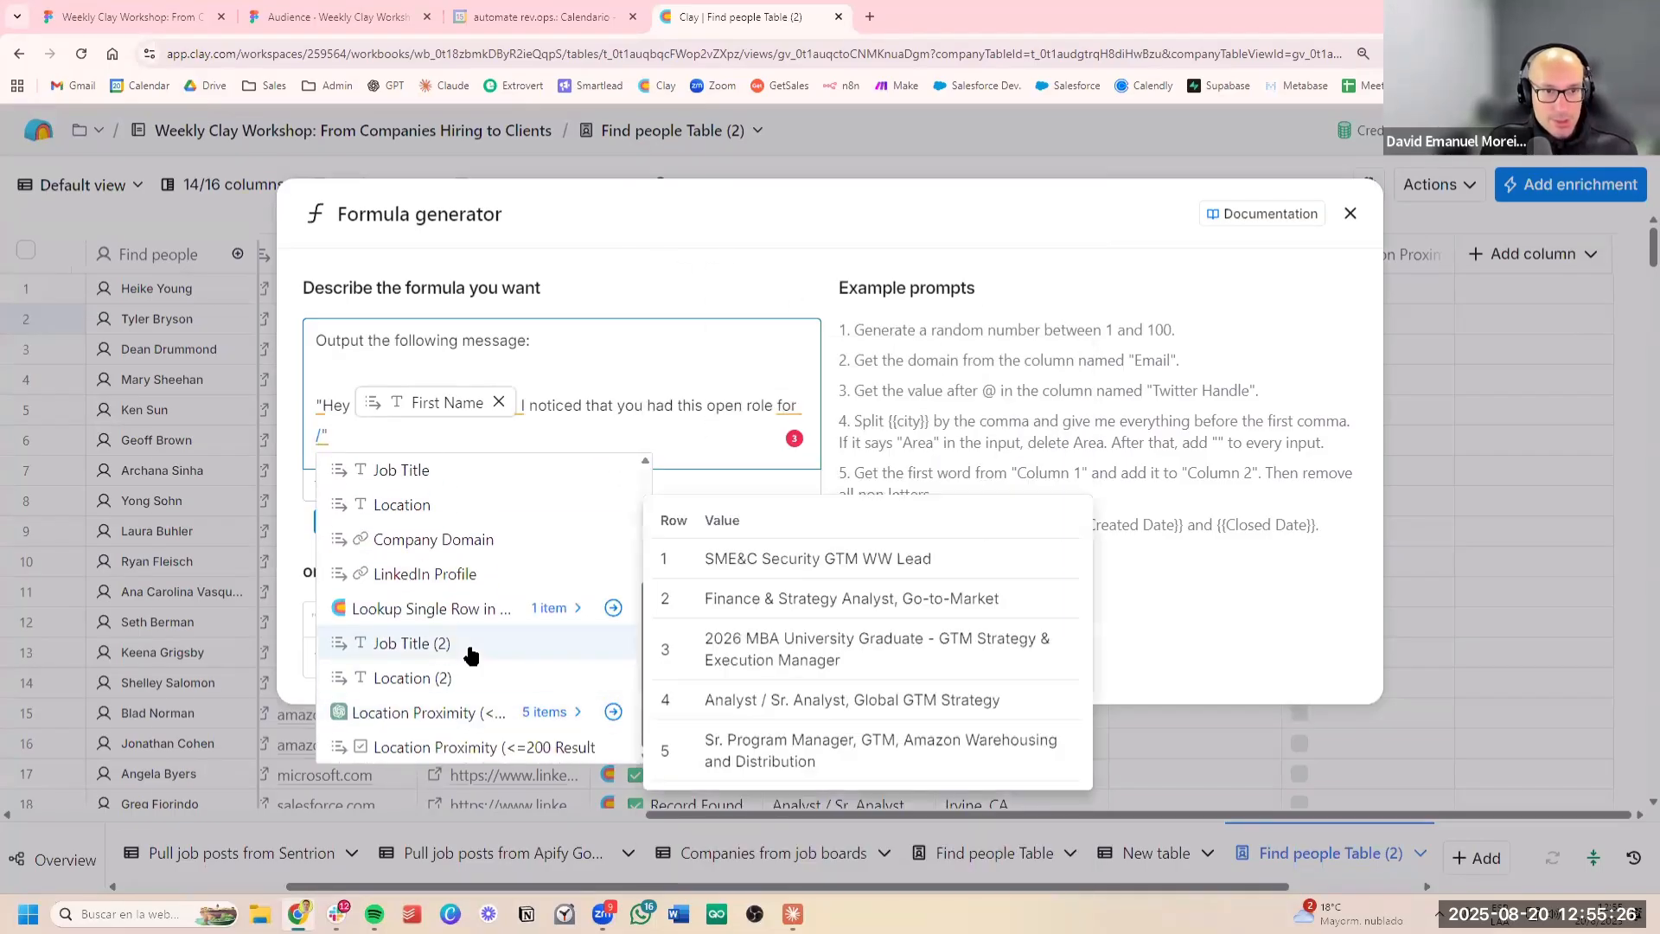
key(Return)
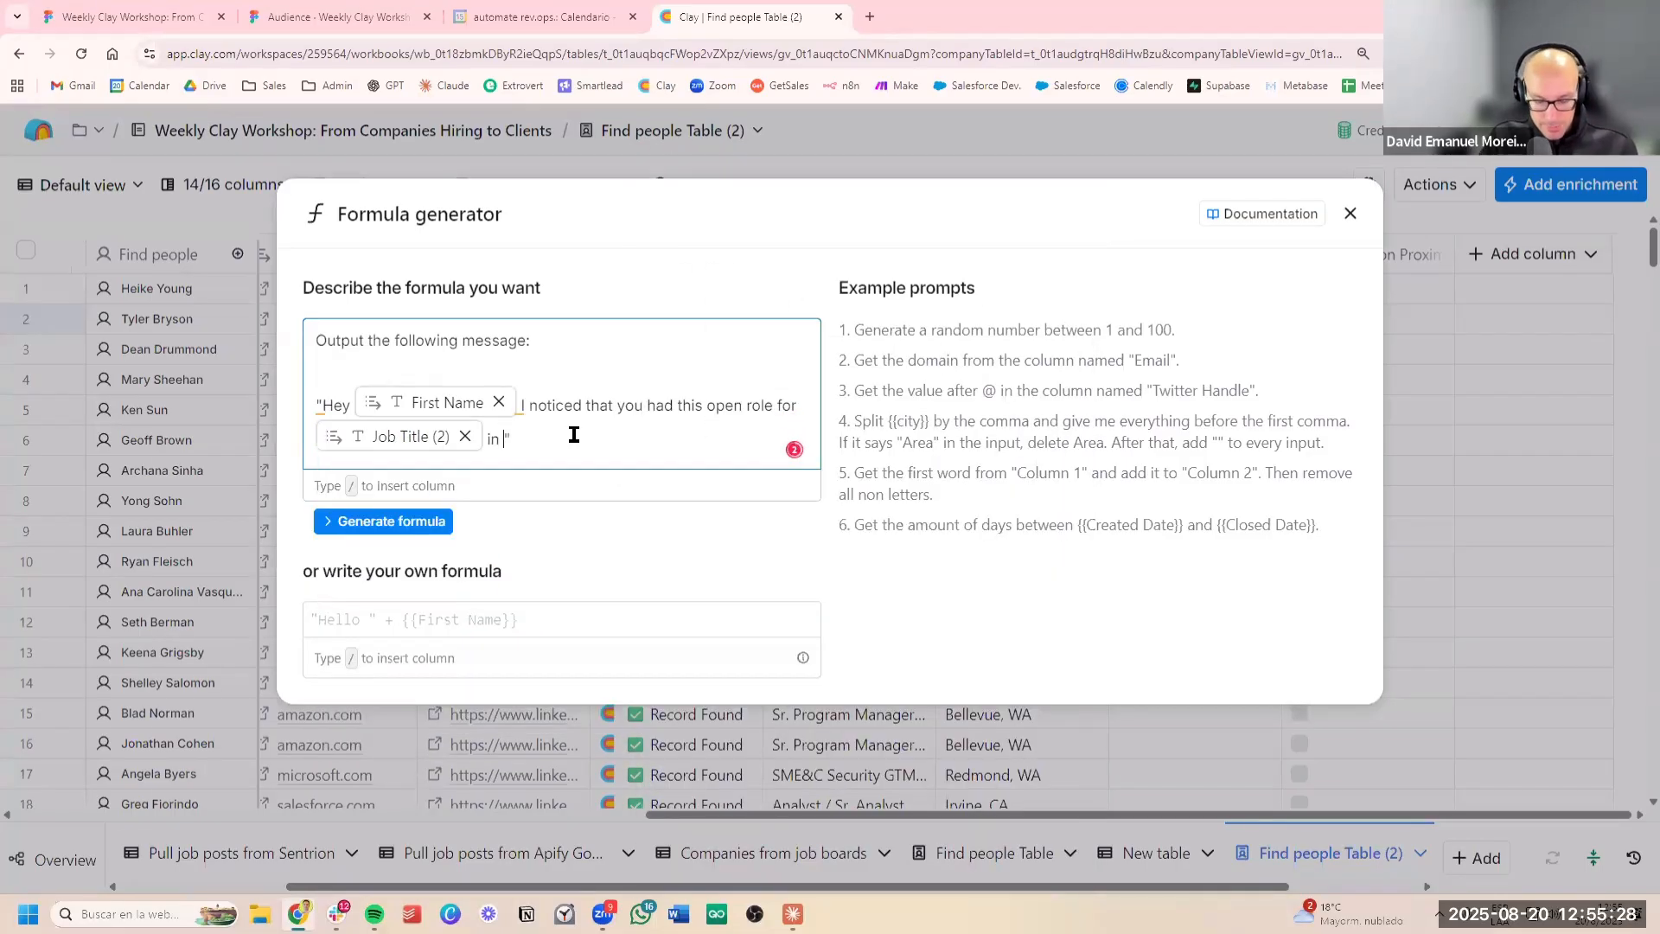
Complete the message with "in", the Location (2) column and a separate closing line "I might have some candidates for you."
text(/)
scroll(667, 637, down, 3)
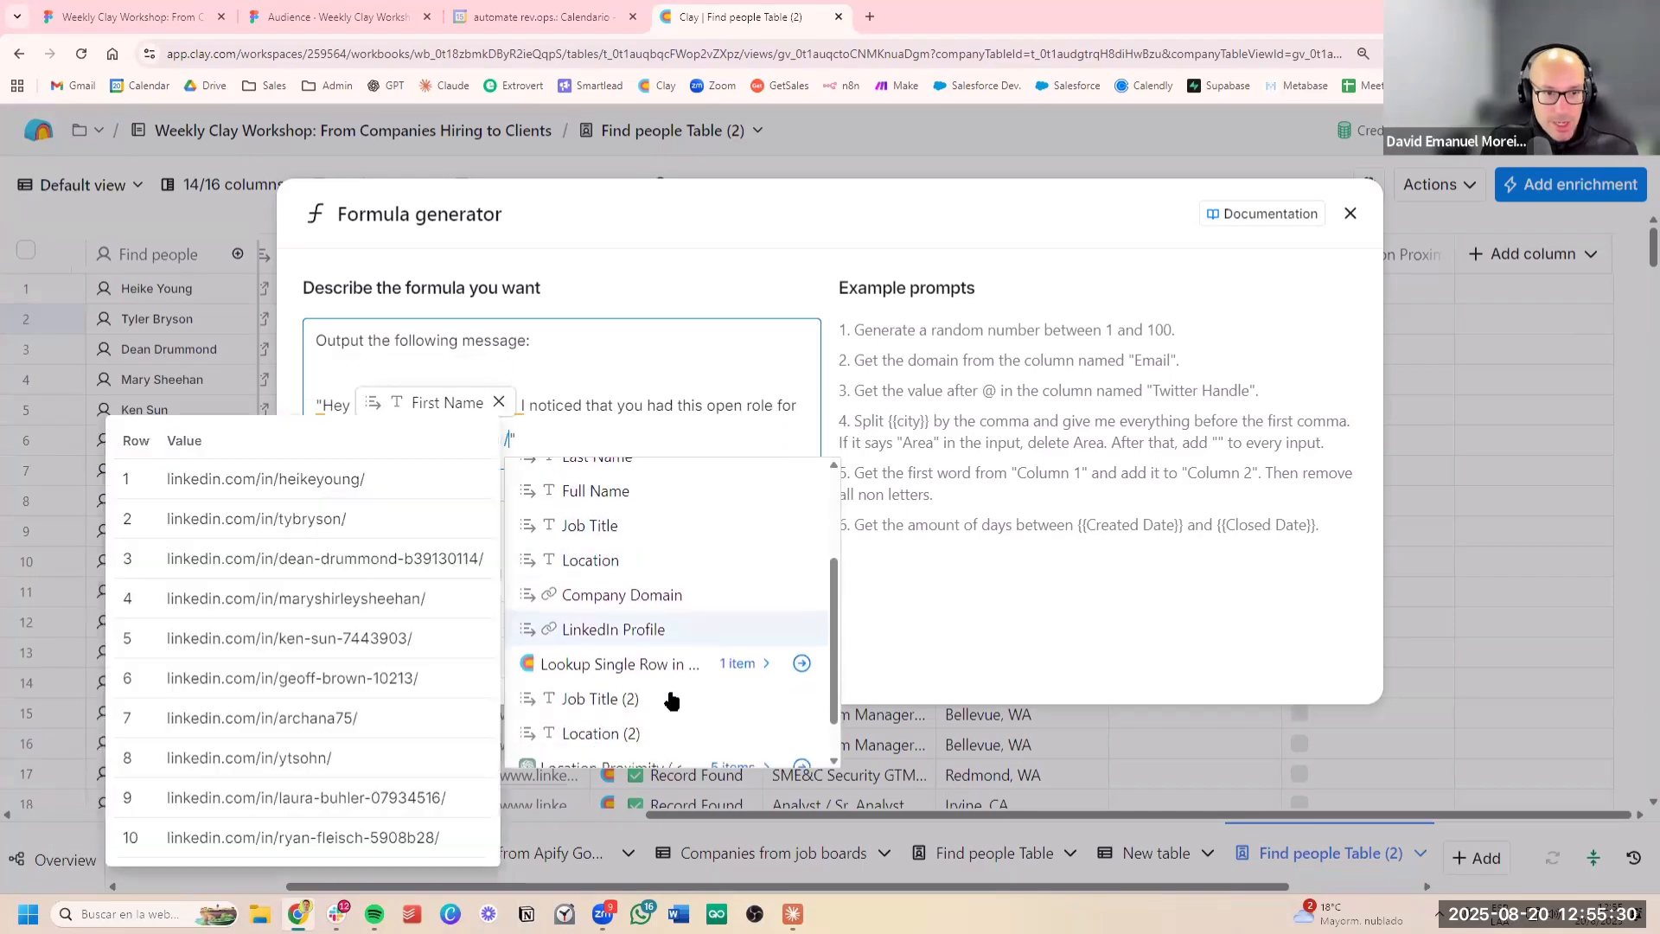
click(655, 682)
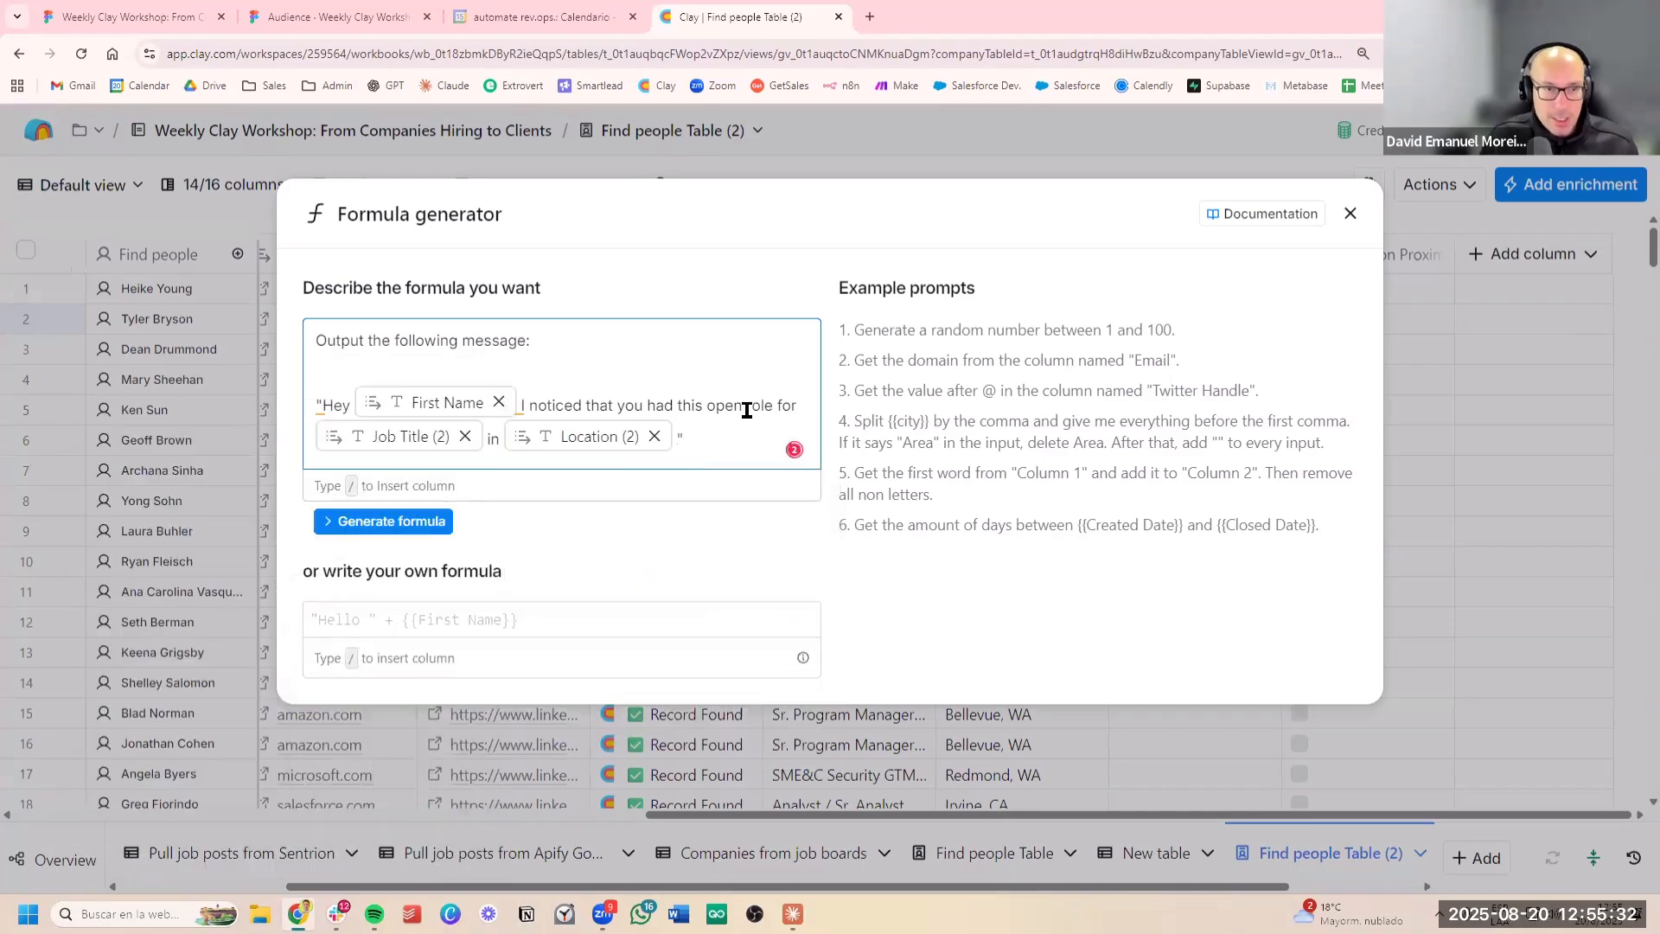
text(.)
key(Return)
key(Return)
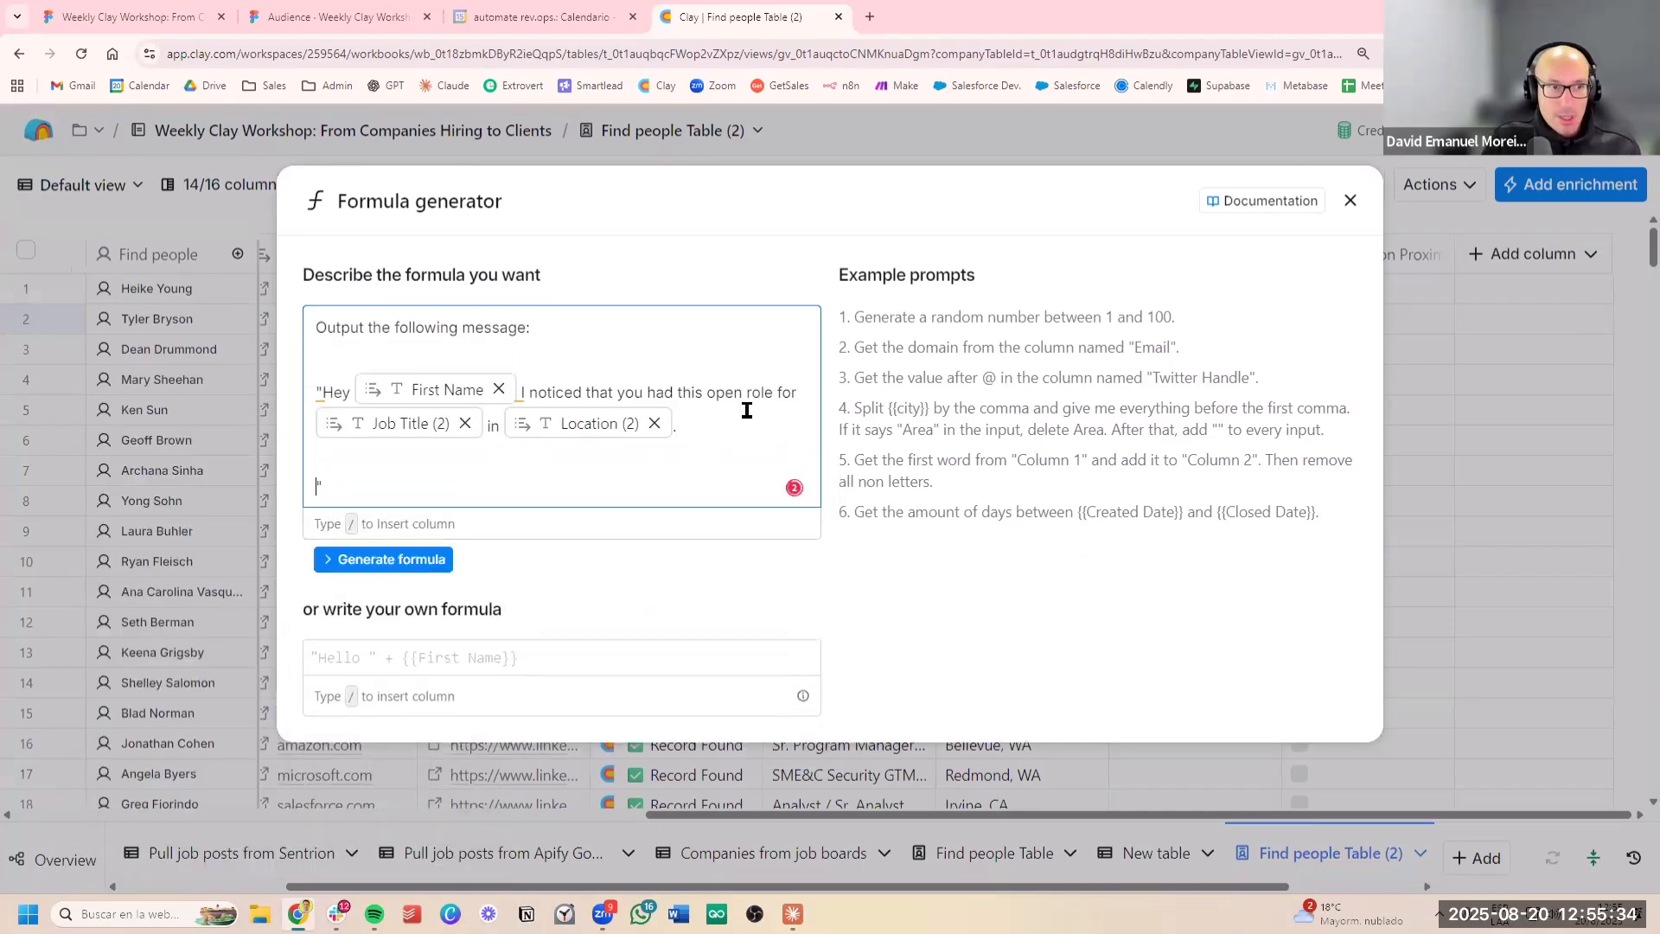
text(I might have som)
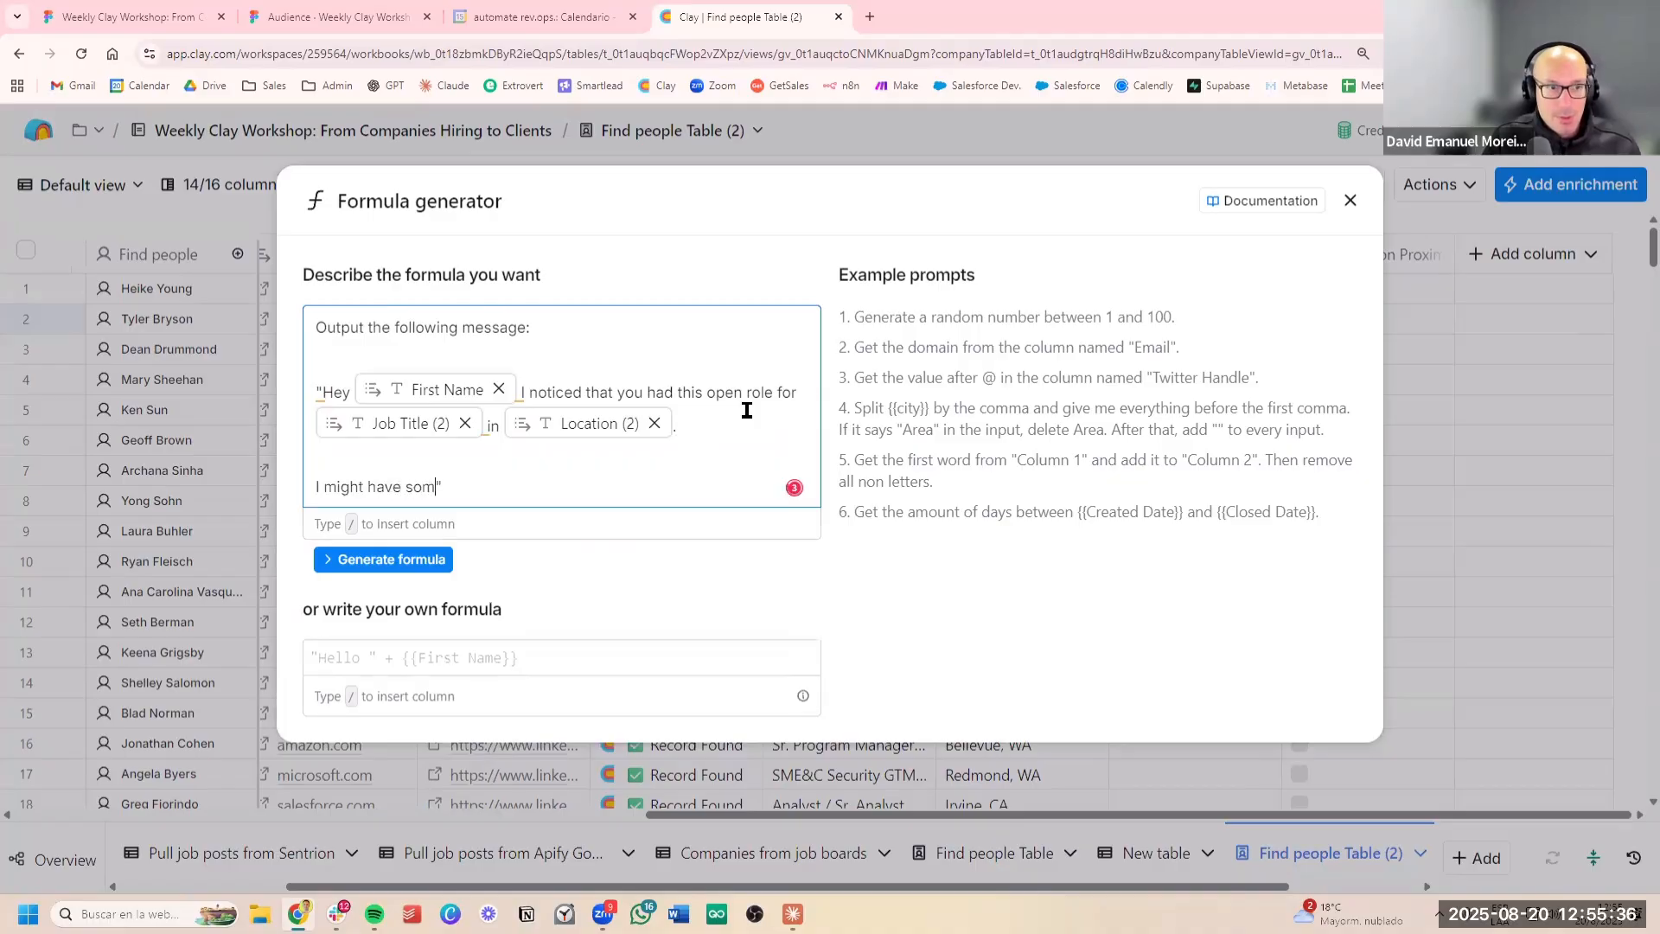
text(e candidates for you)
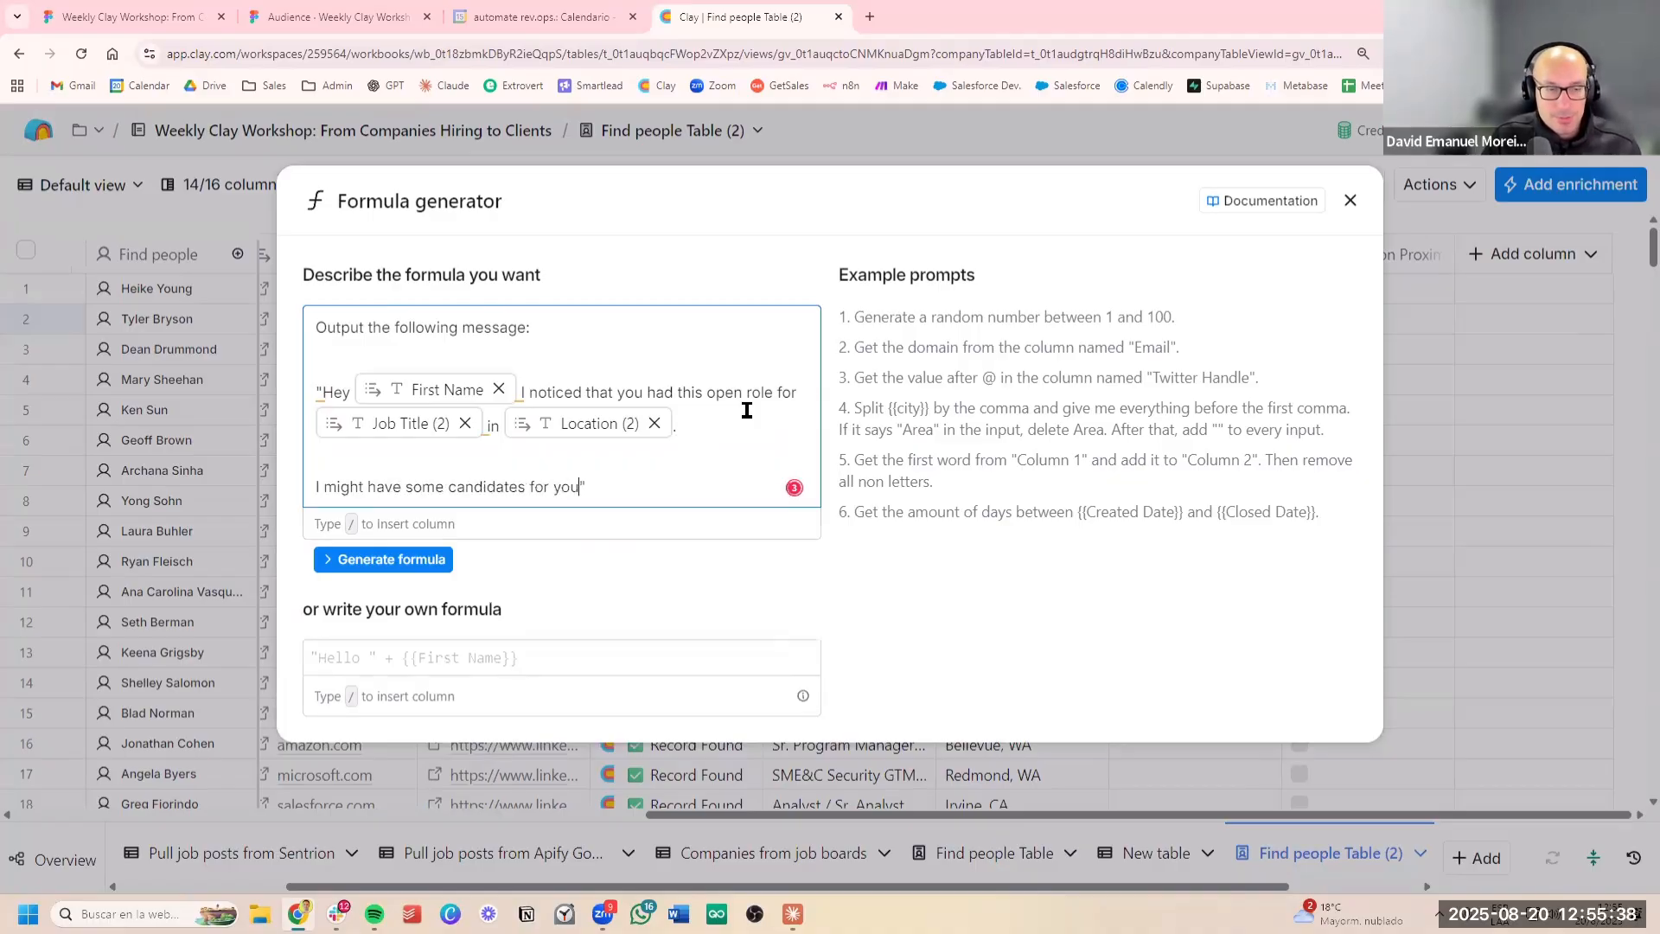
text(.)
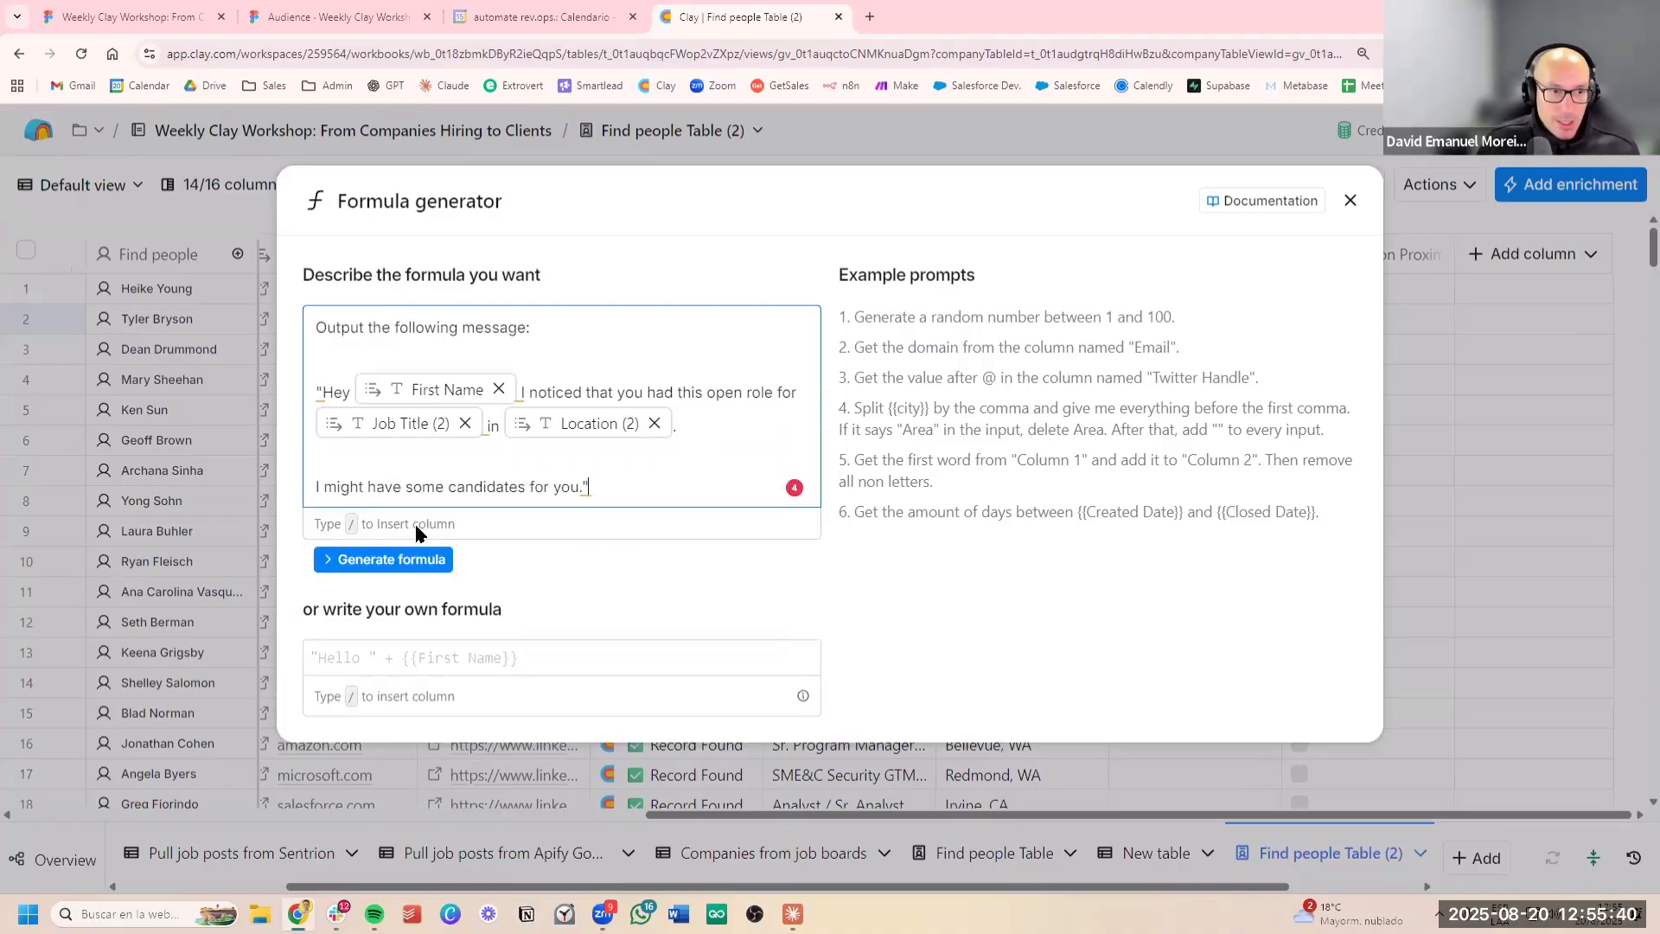
Generate the formula from the message description and save it as a new table column
click(394, 558)
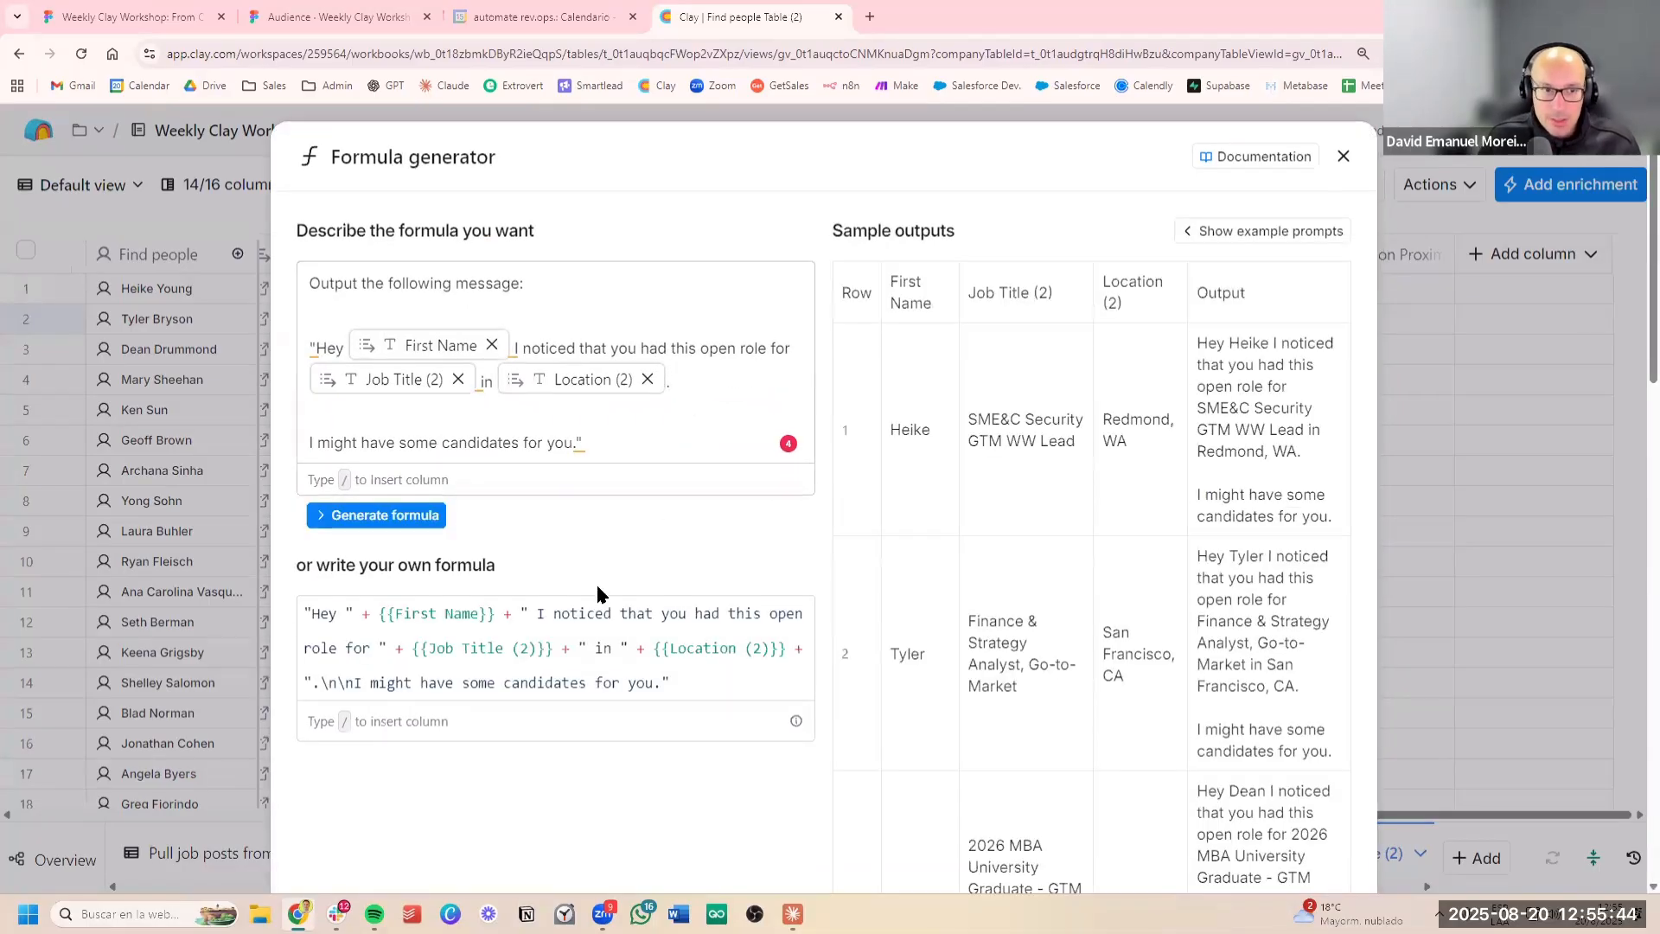
scroll(1128, 745, down, 15)
click(1182, 813)
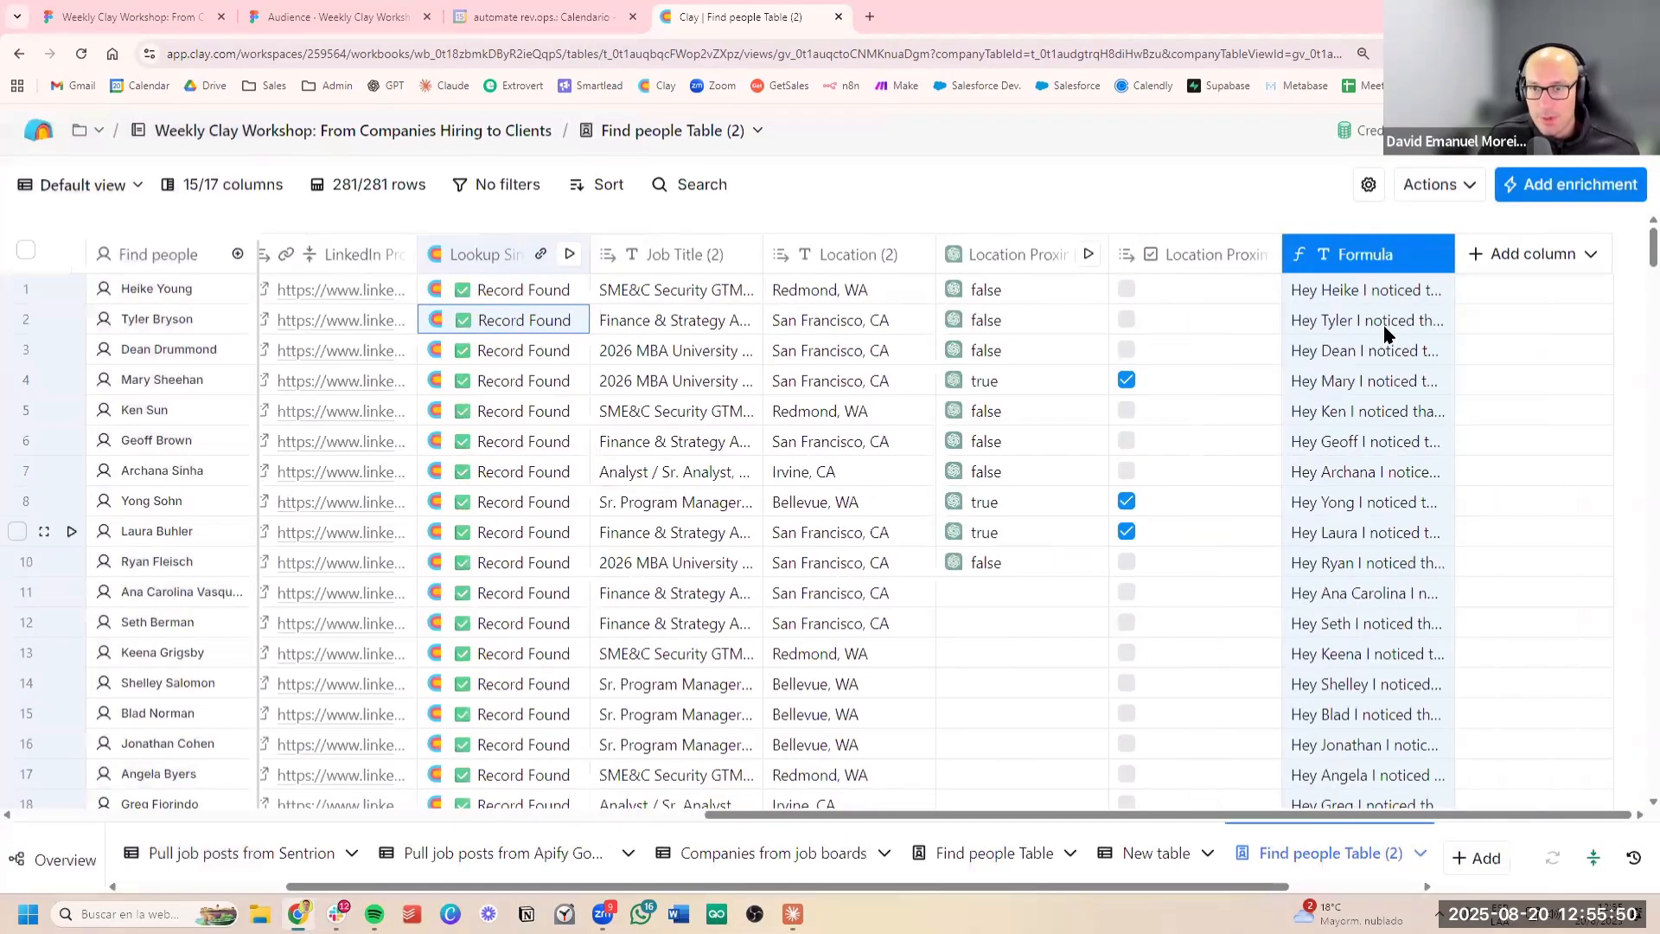
Read through the full outreach message in row 5, checking the name, job title, location and closing line
click(1395, 671)
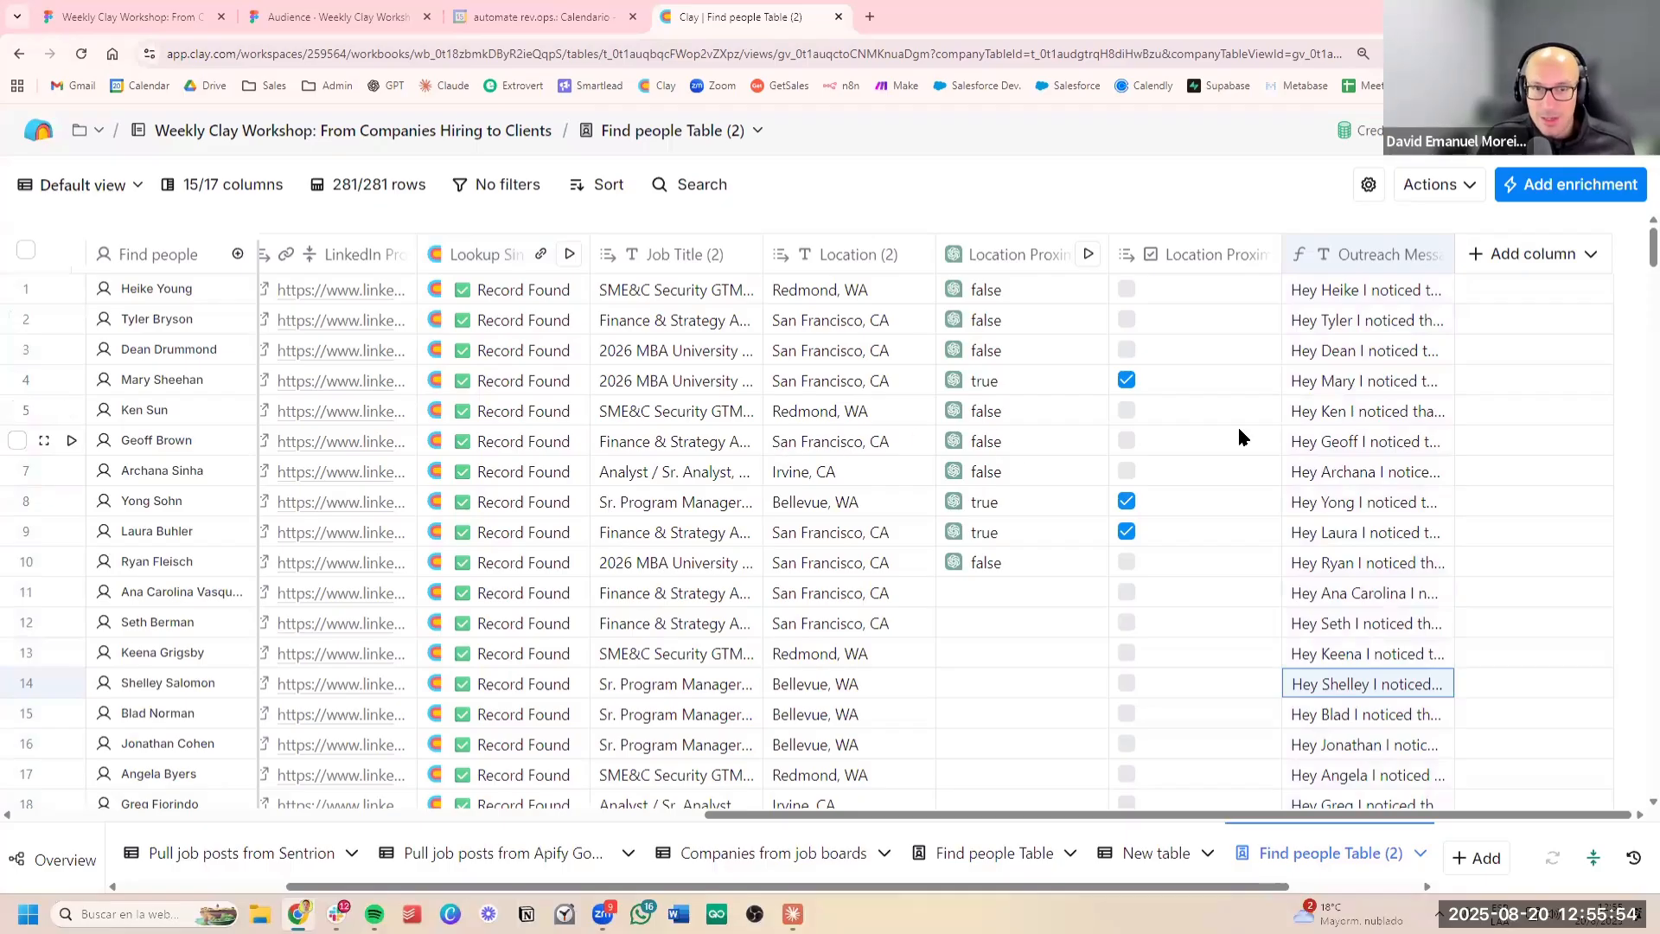
double_click(1366, 412)
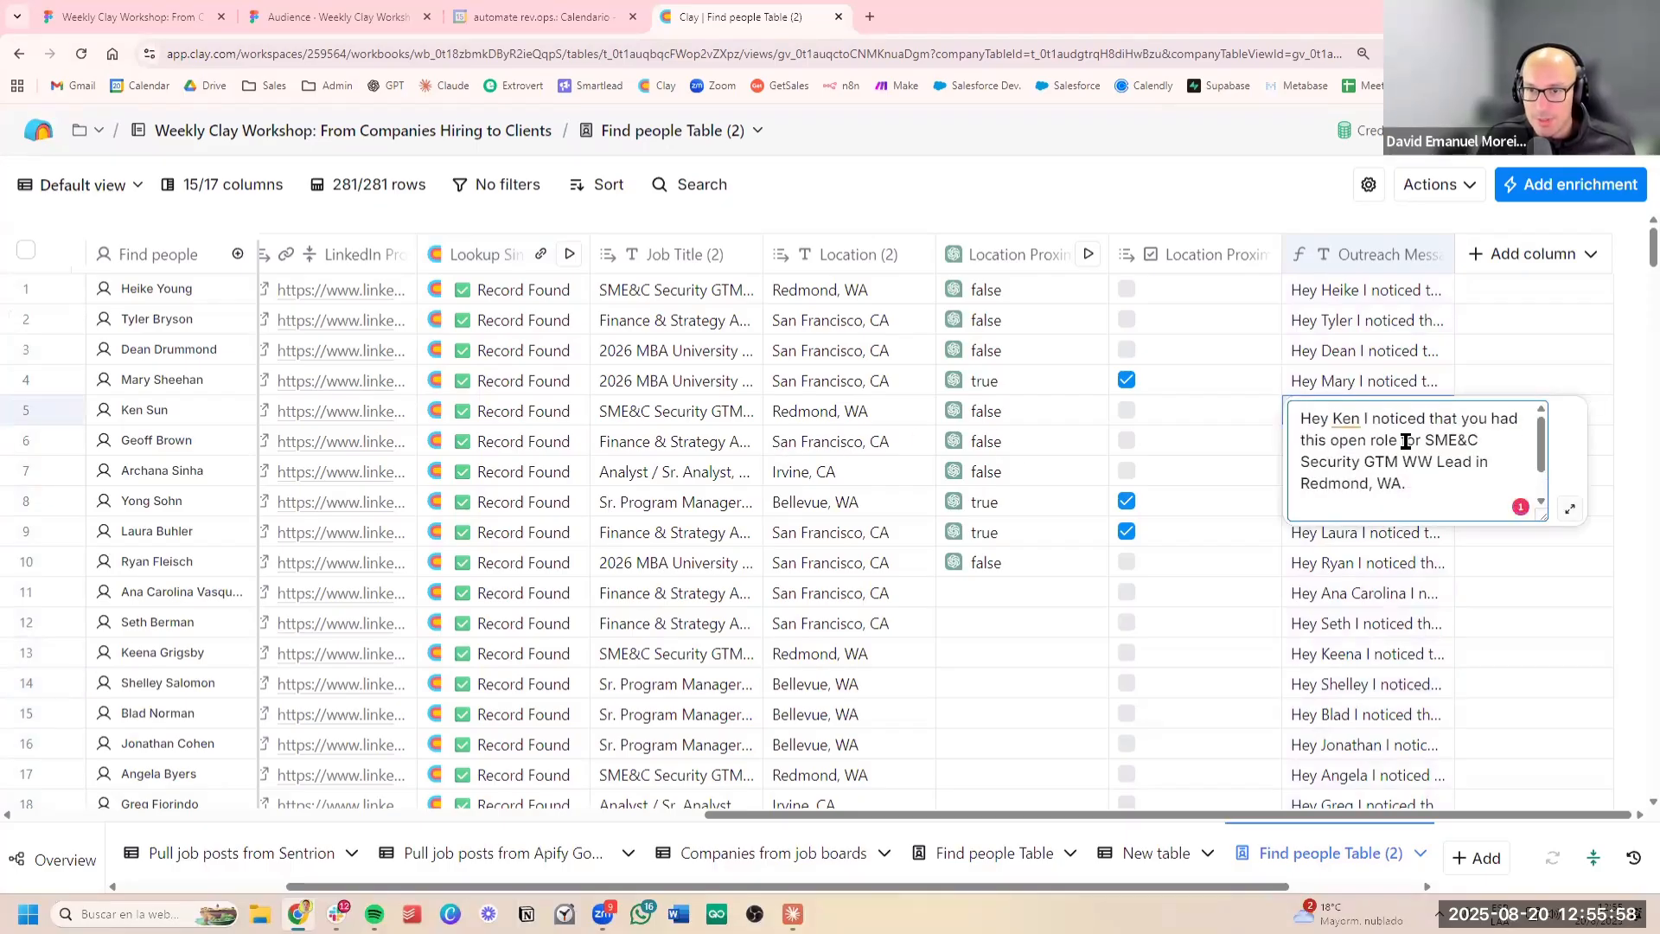
drag(1406, 441, 1454, 479)
click(1431, 493)
click(1400, 481)
drag(1332, 444, 1424, 478)
click(1424, 478)
scroll(1424, 478, down, 1)
drag(1323, 483, 1418, 501)
click(1371, 352)
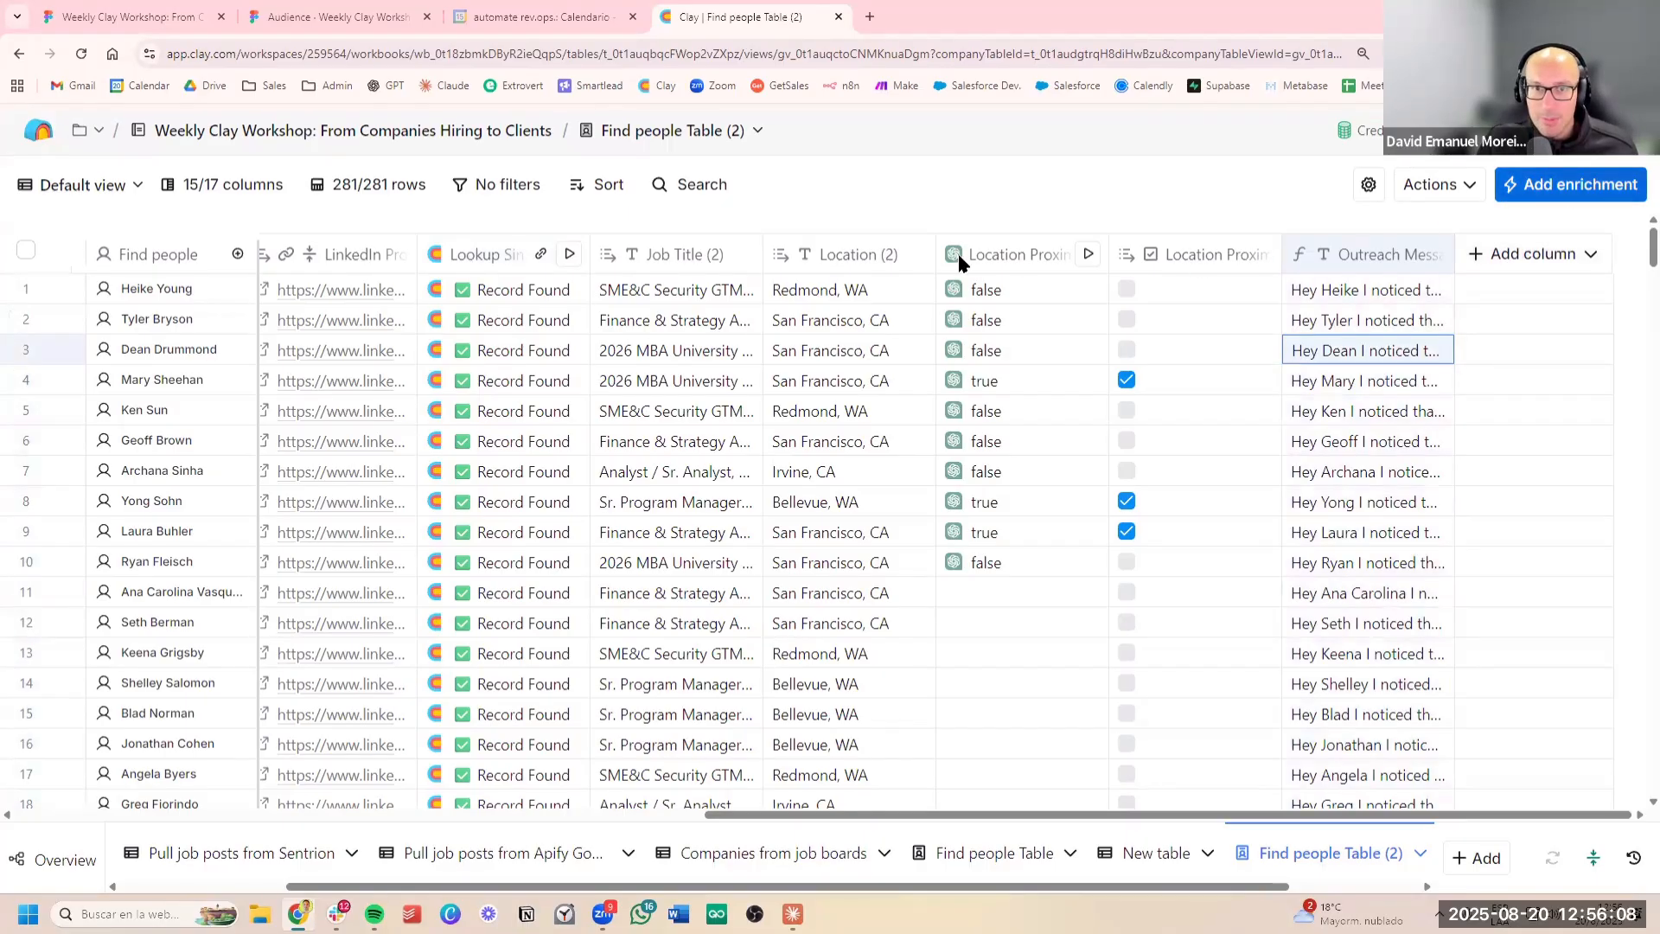
Search the enrichments for "email" and choose the Person Work Email (Enterprise) waterfall
click(1560, 184)
click(772, 249)
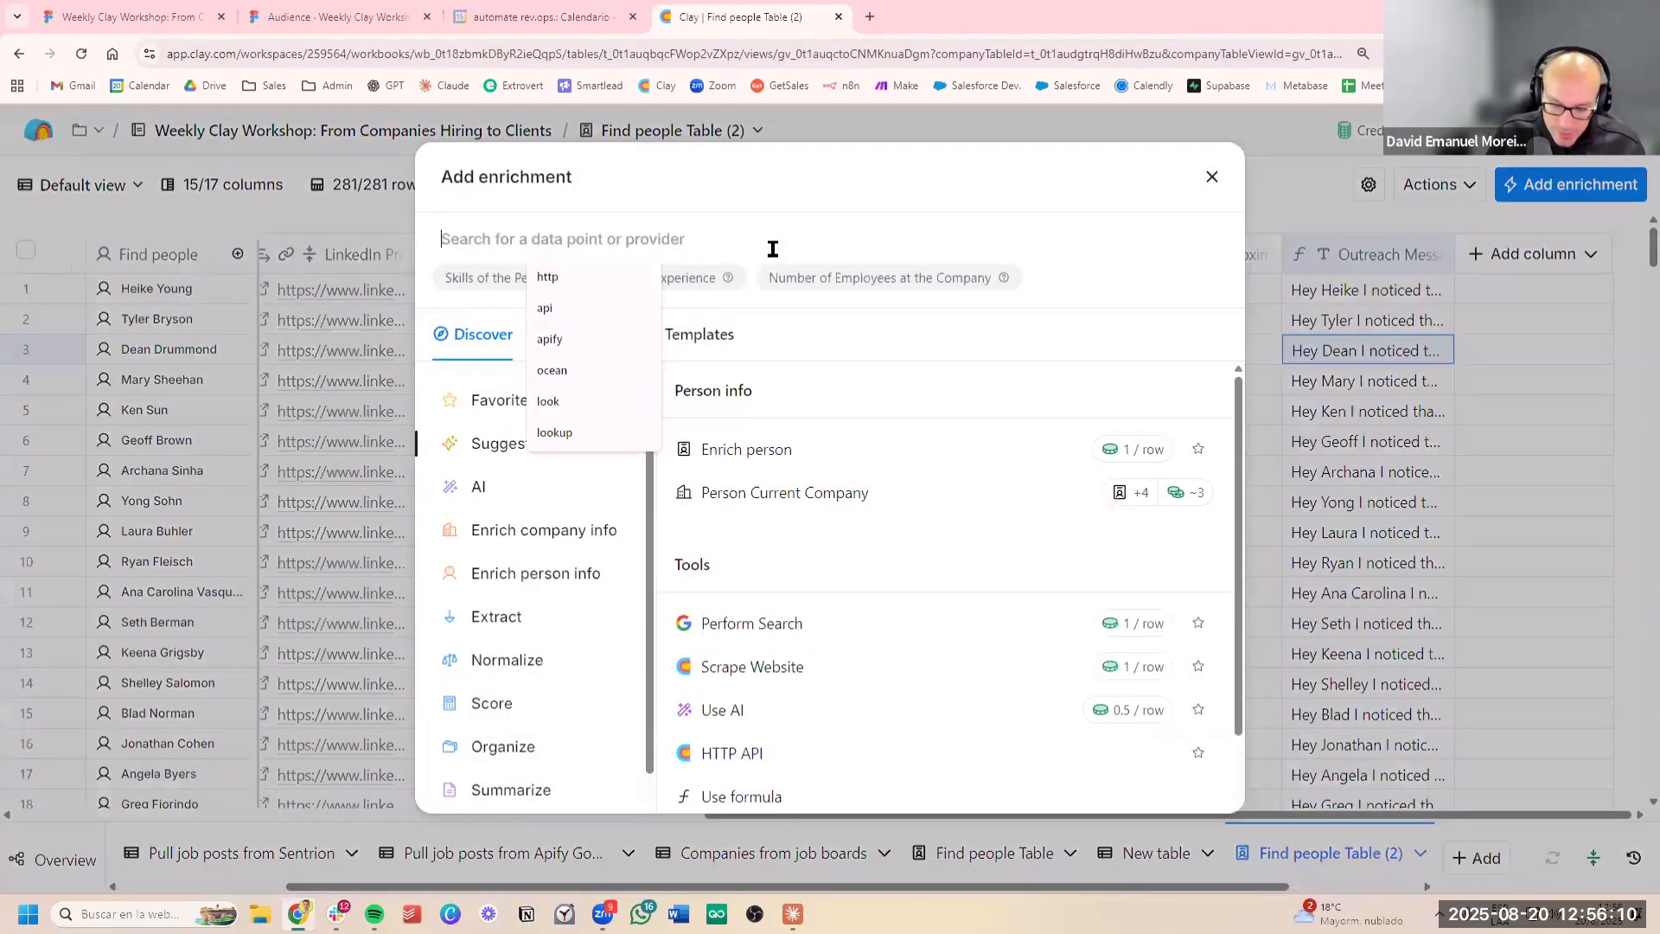
text(emai)
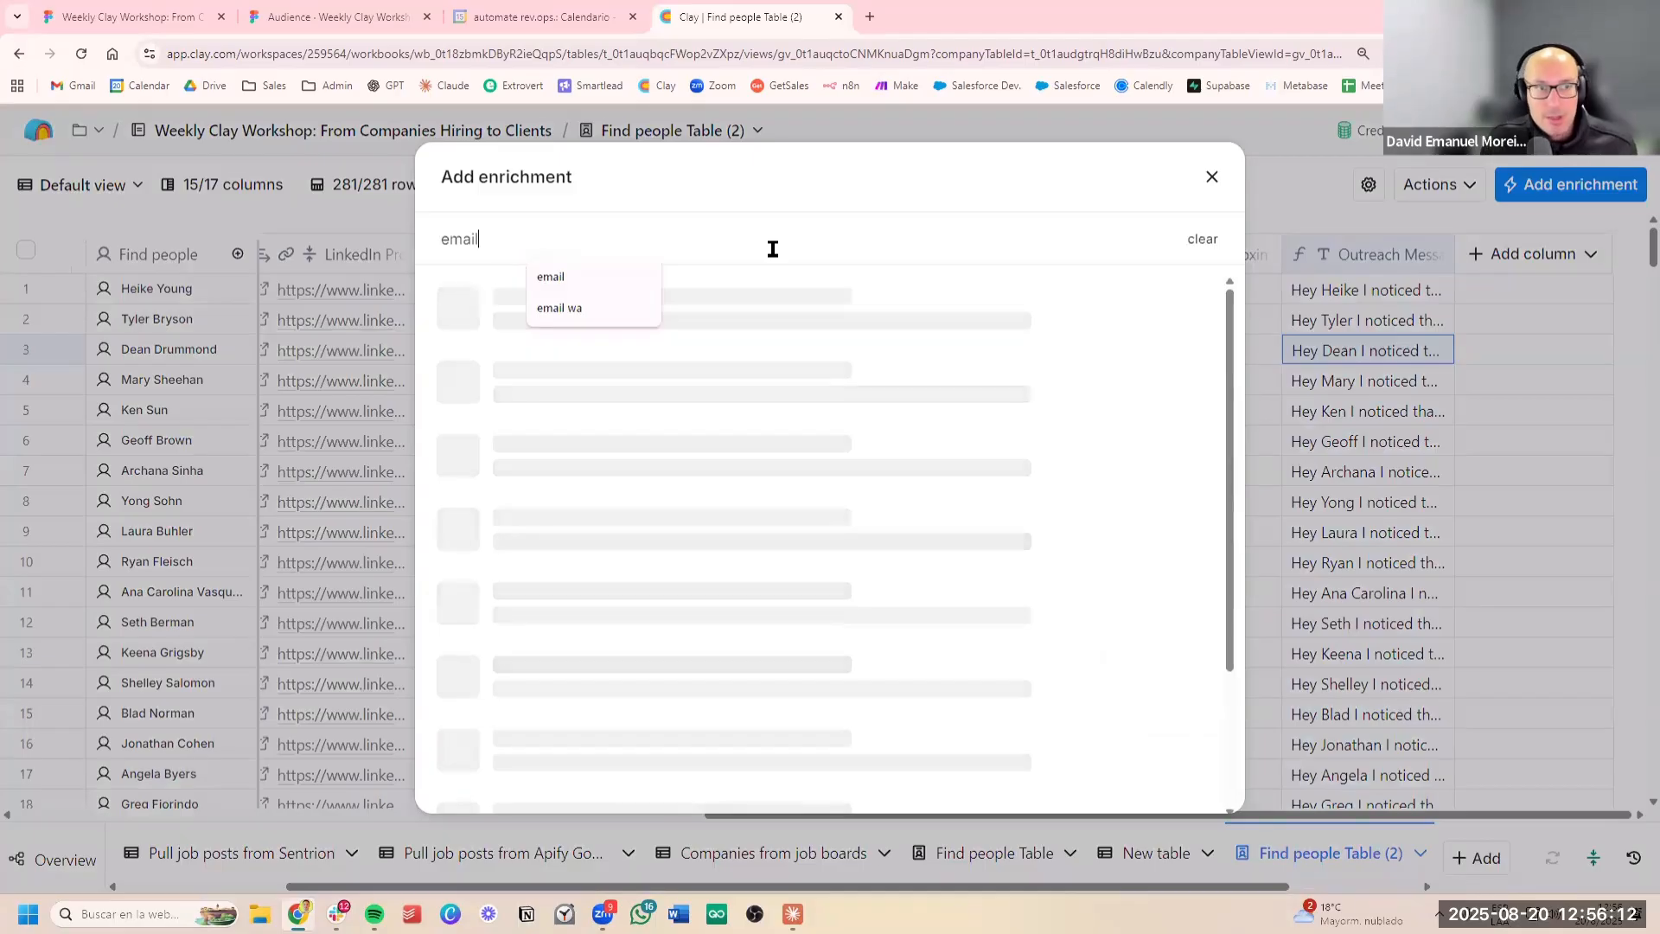
text(l)
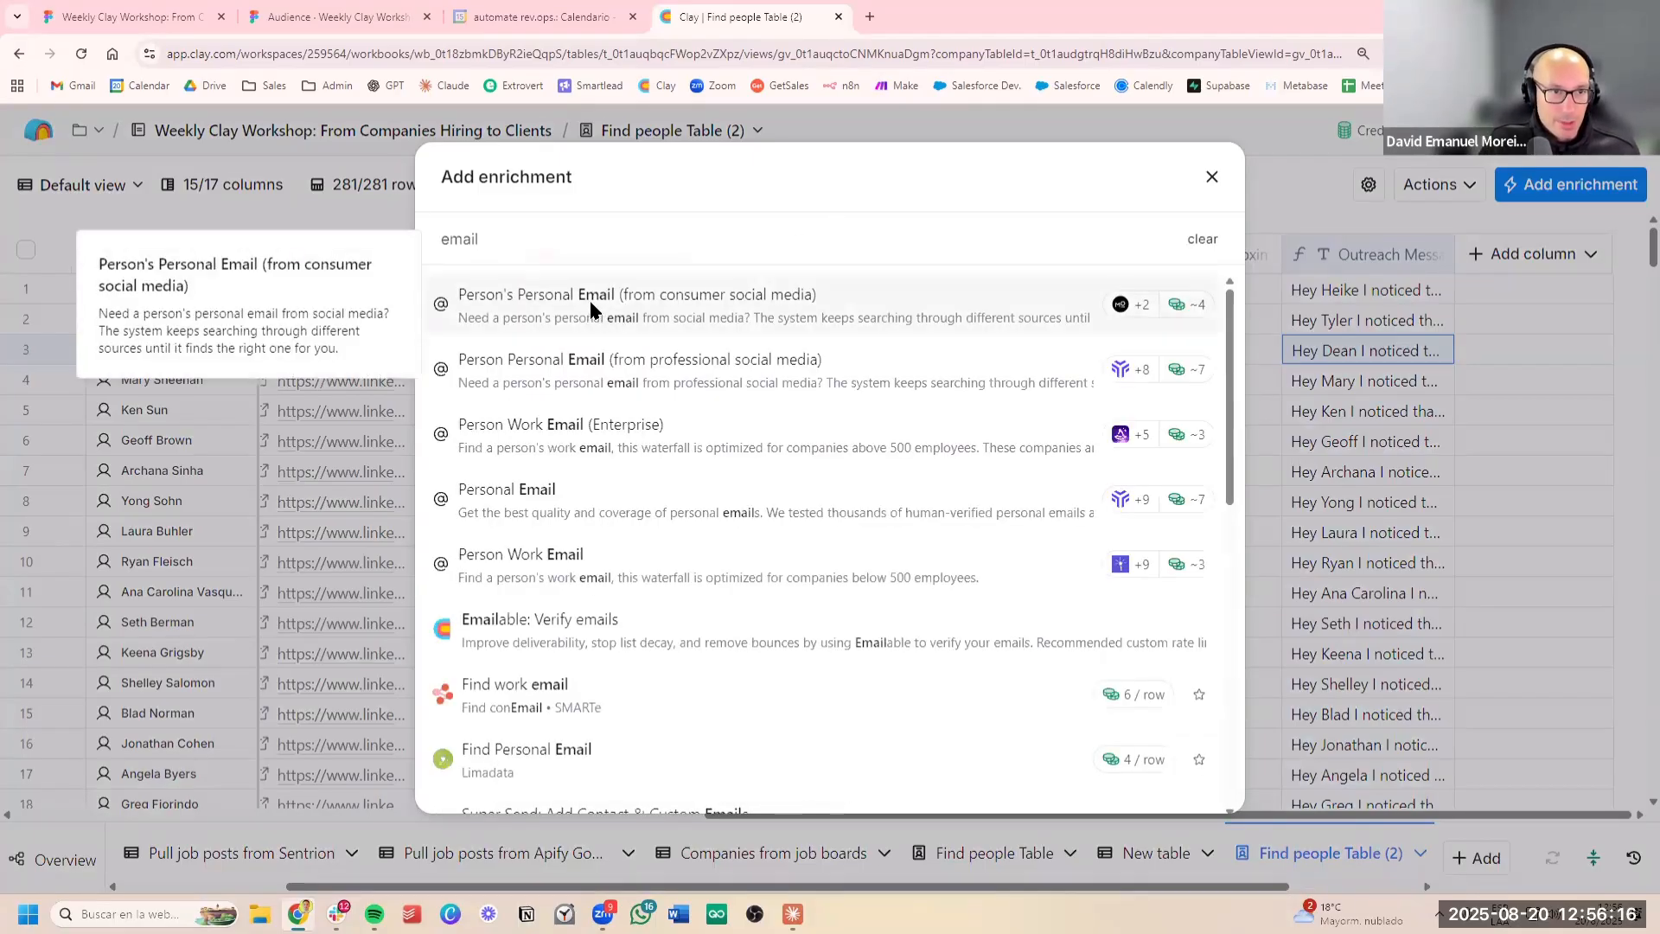
click(545, 443)
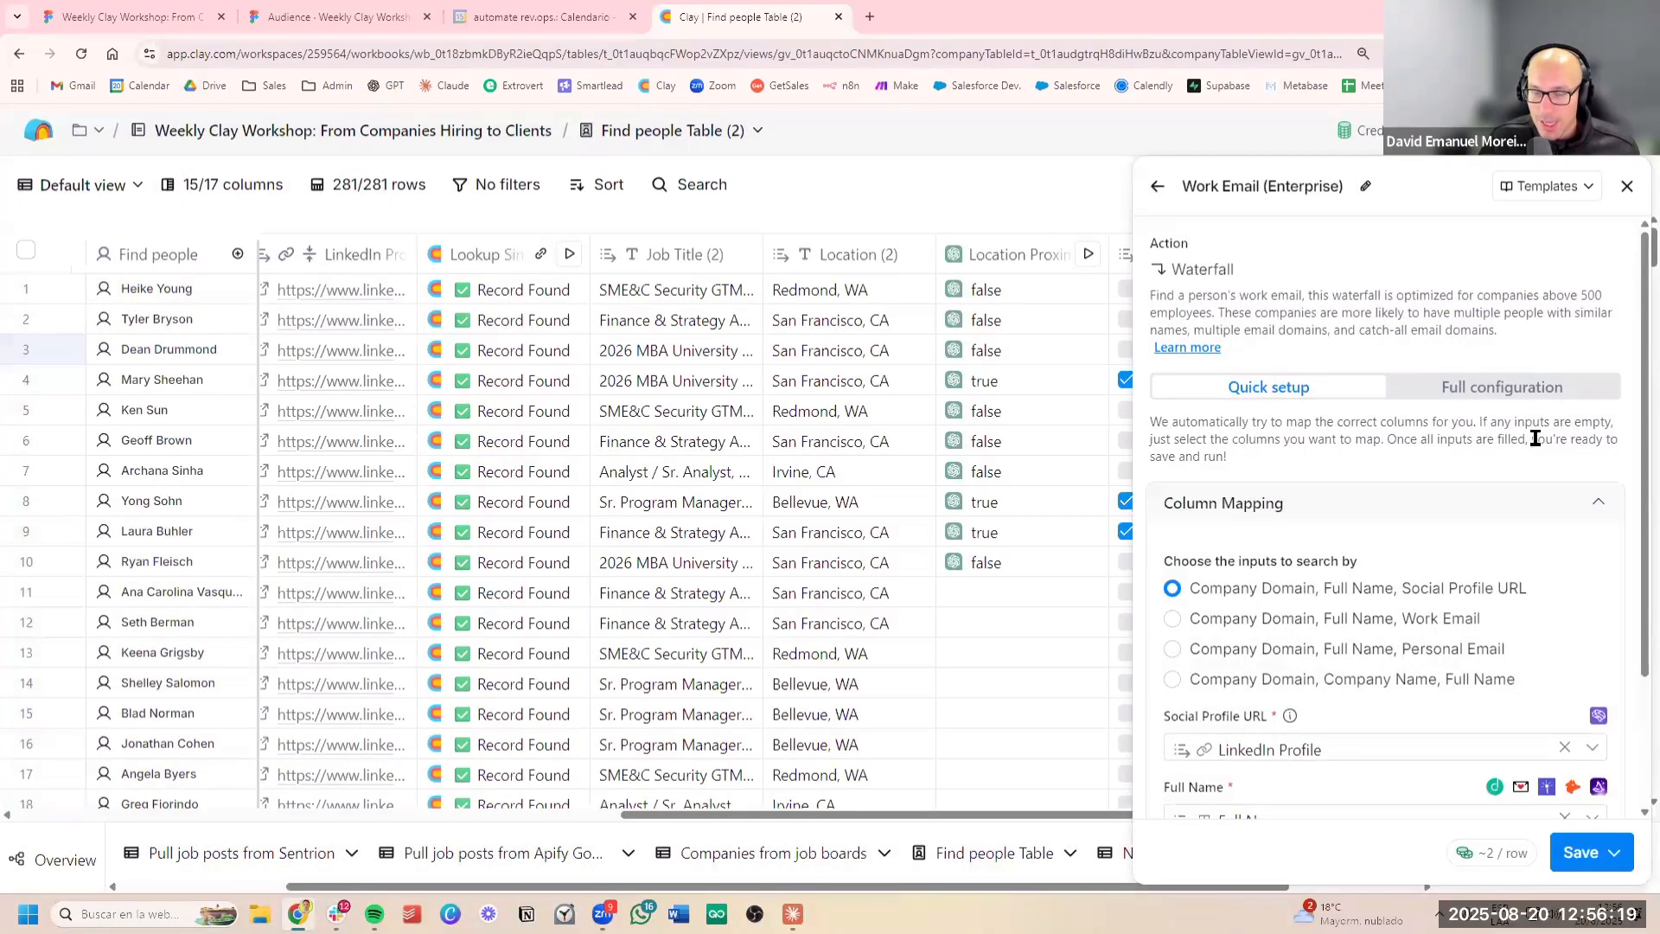
Remove the People Data, DropContact and Findymail providers from the work email waterfall, then save and run it on 10 rows
click(1519, 389)
scroll(1556, 459, down, 3)
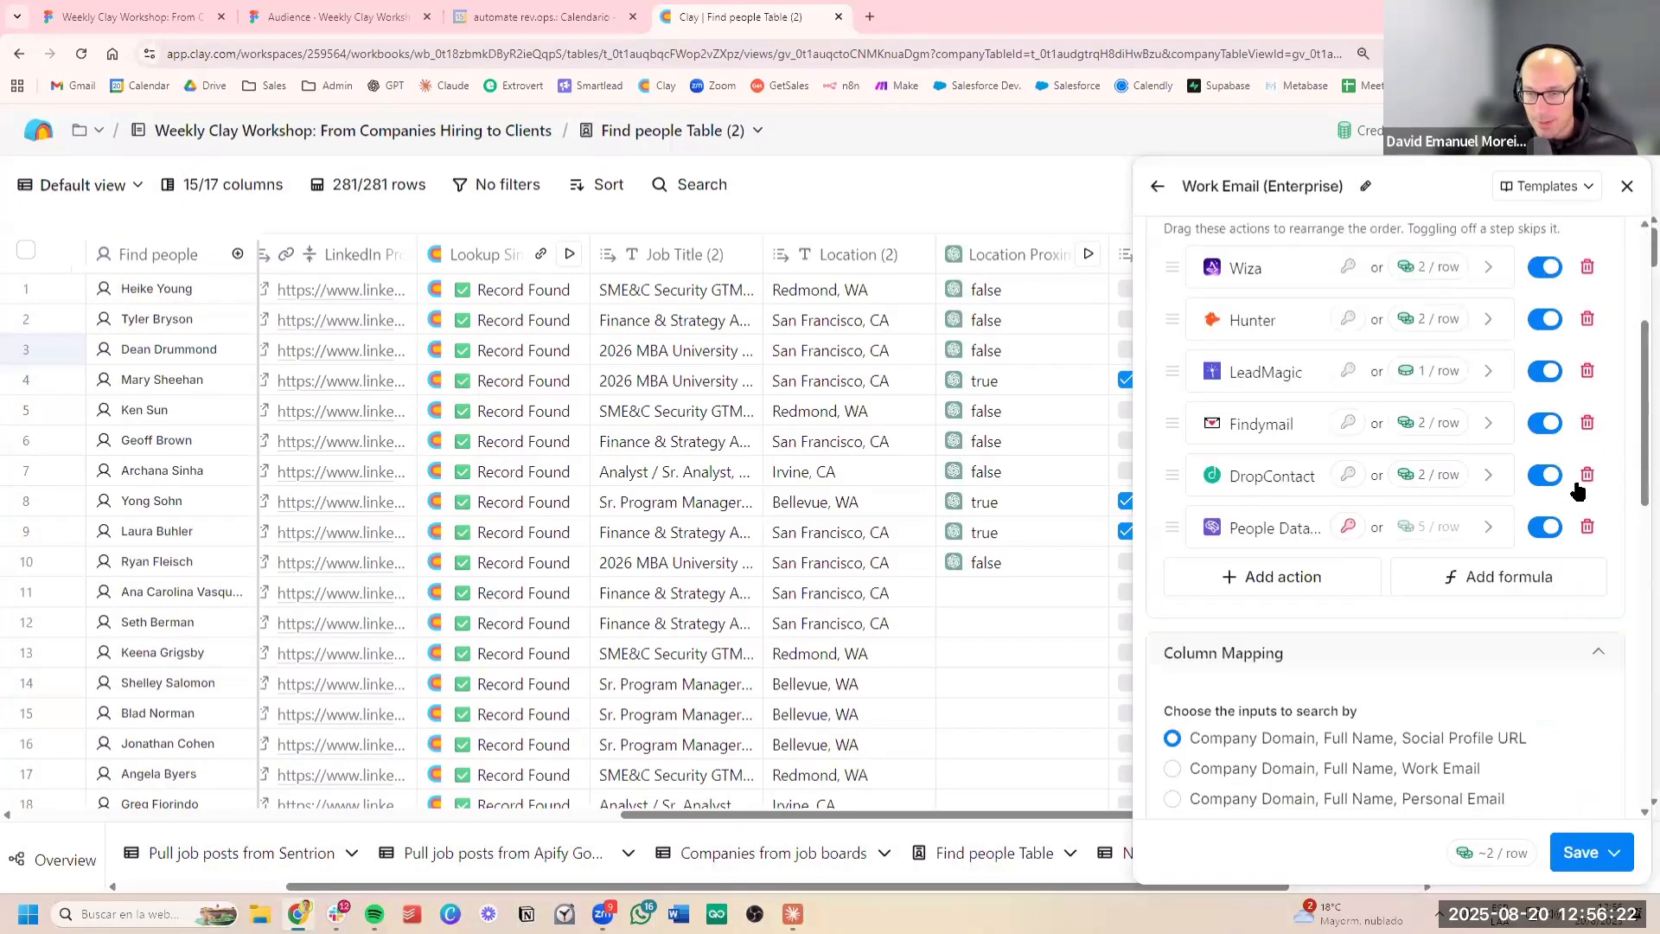
scroll(1595, 606, up, 2)
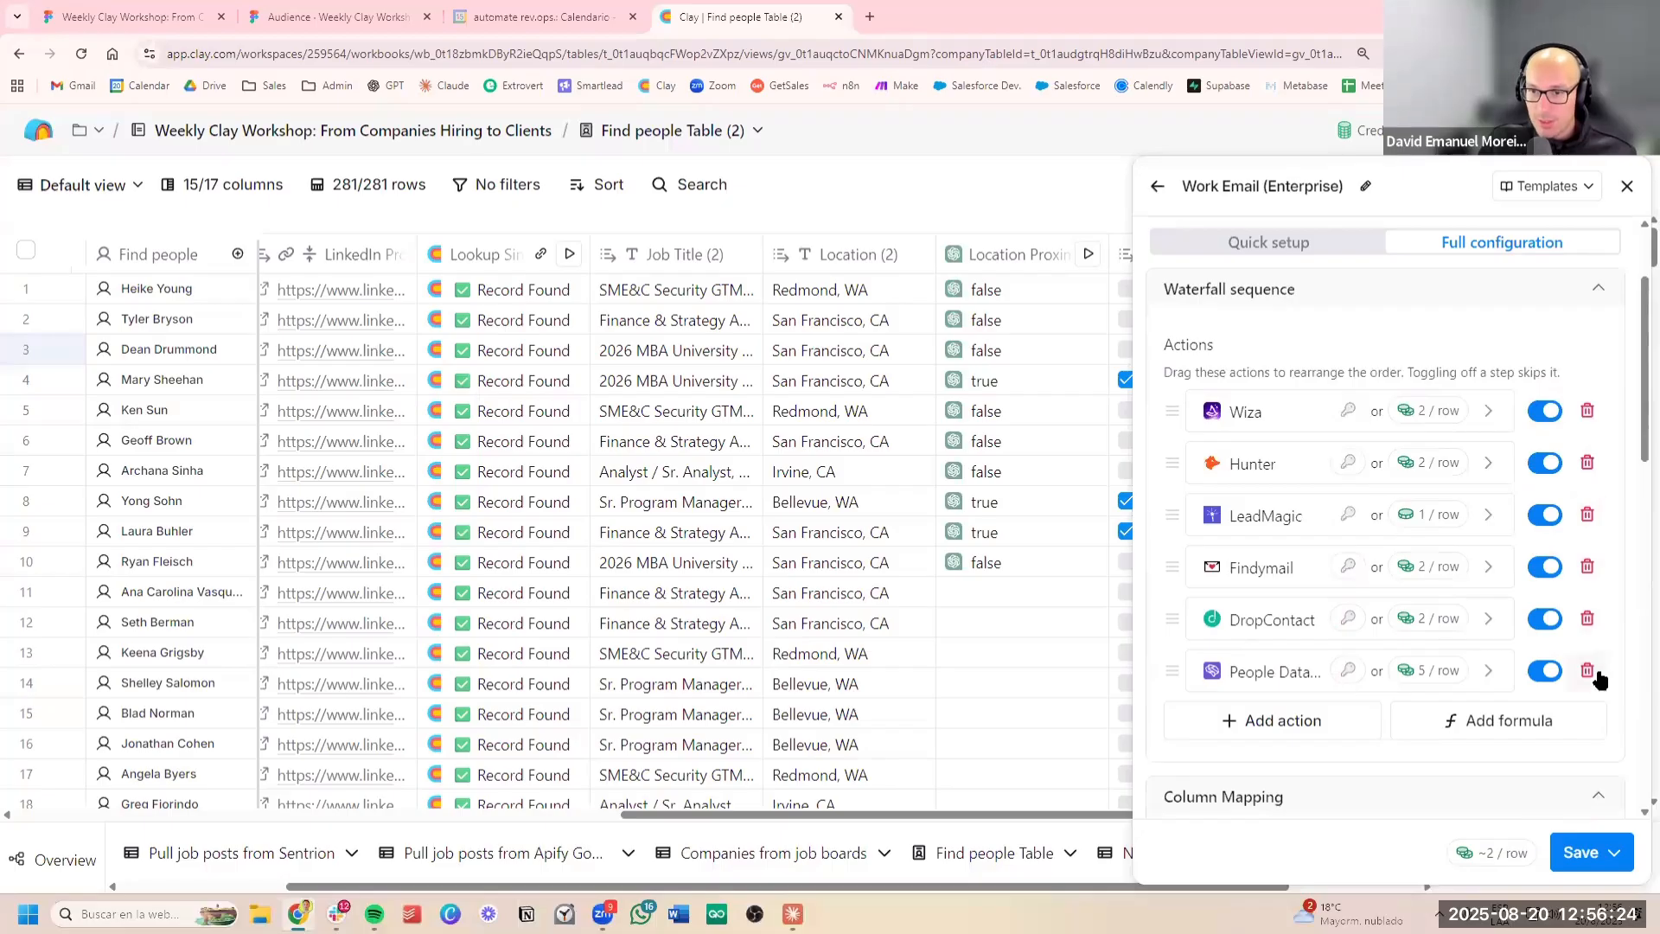
click(1590, 671)
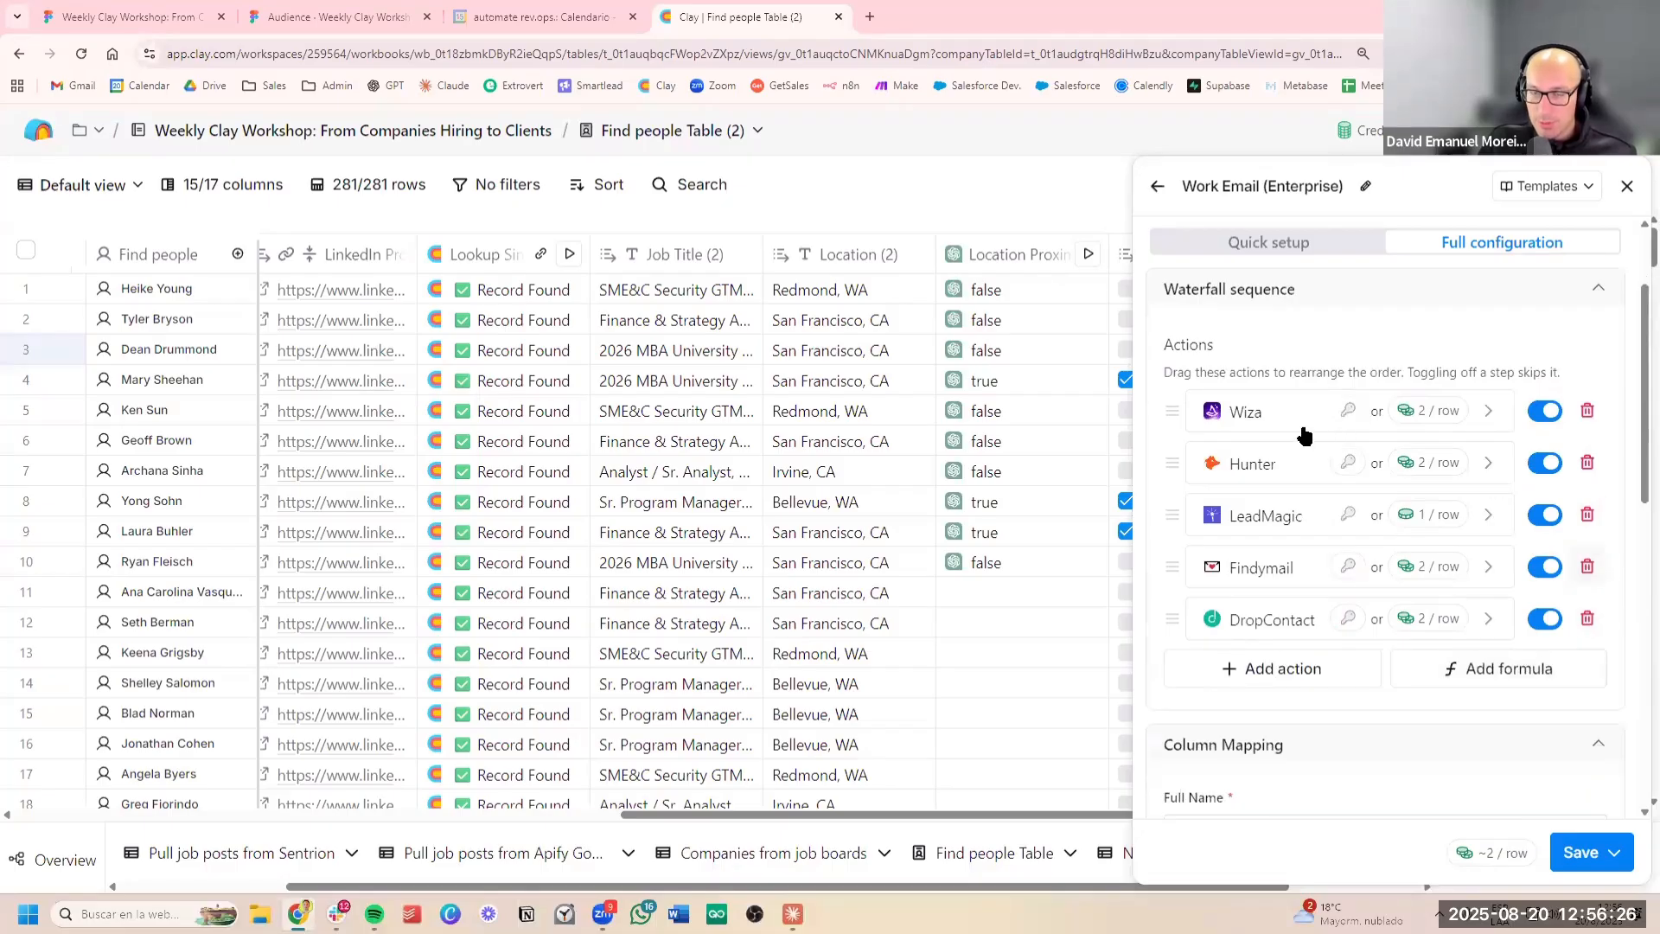
click(1587, 618)
click(1587, 566)
click(1611, 852)
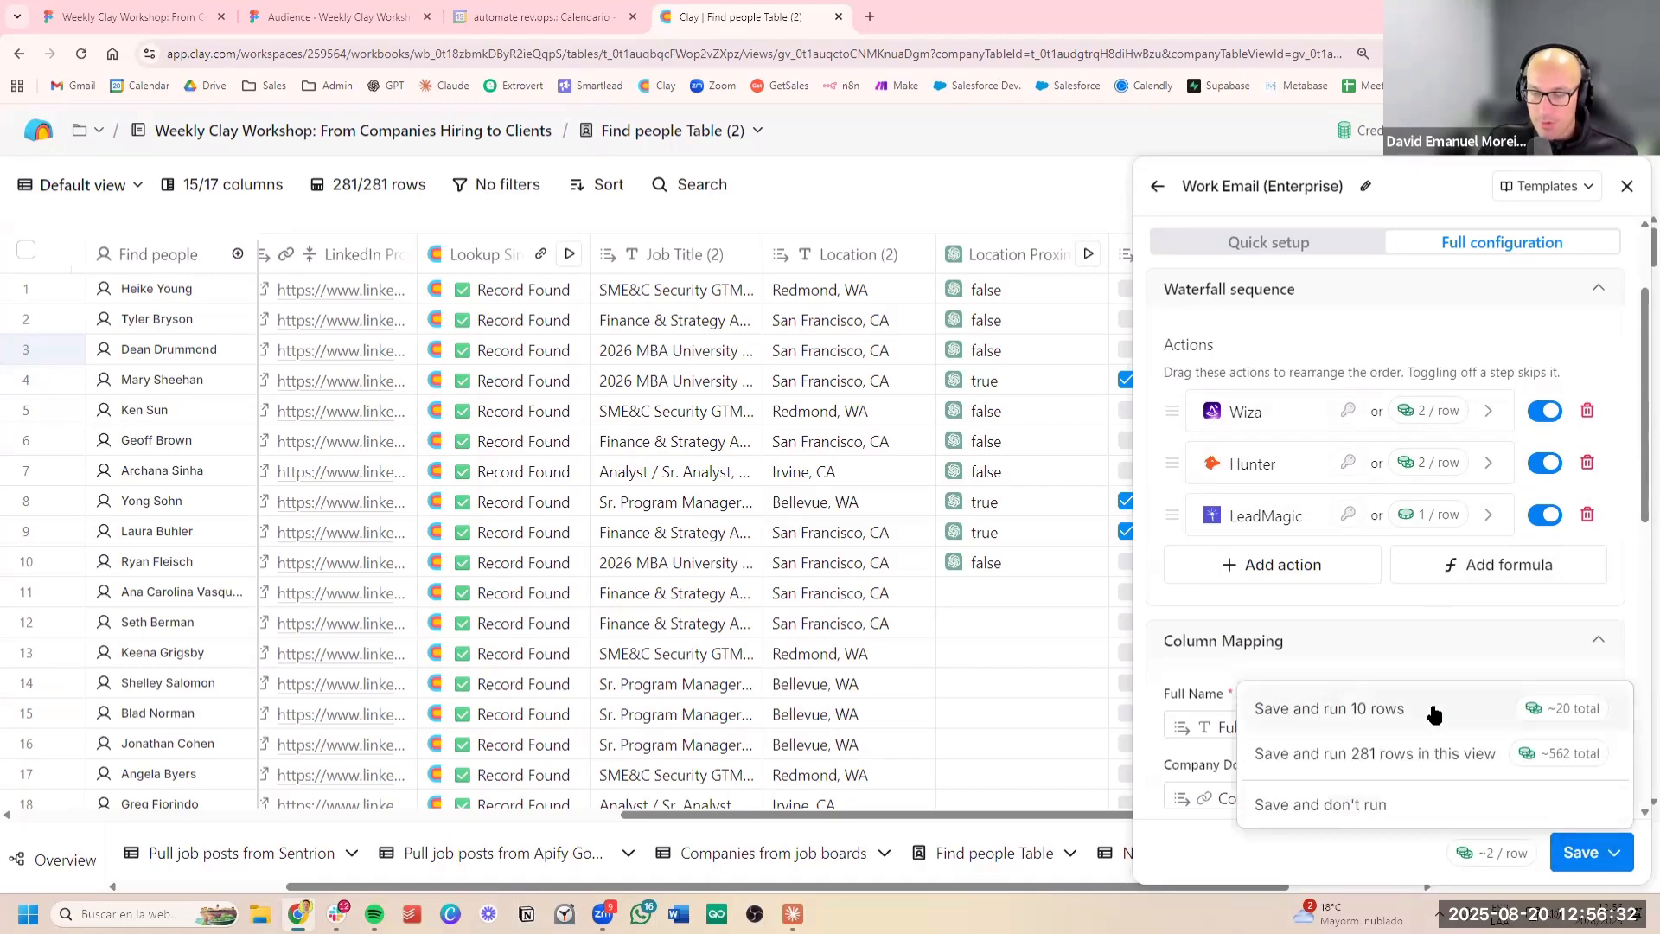
scroll(676, 597, right, 5)
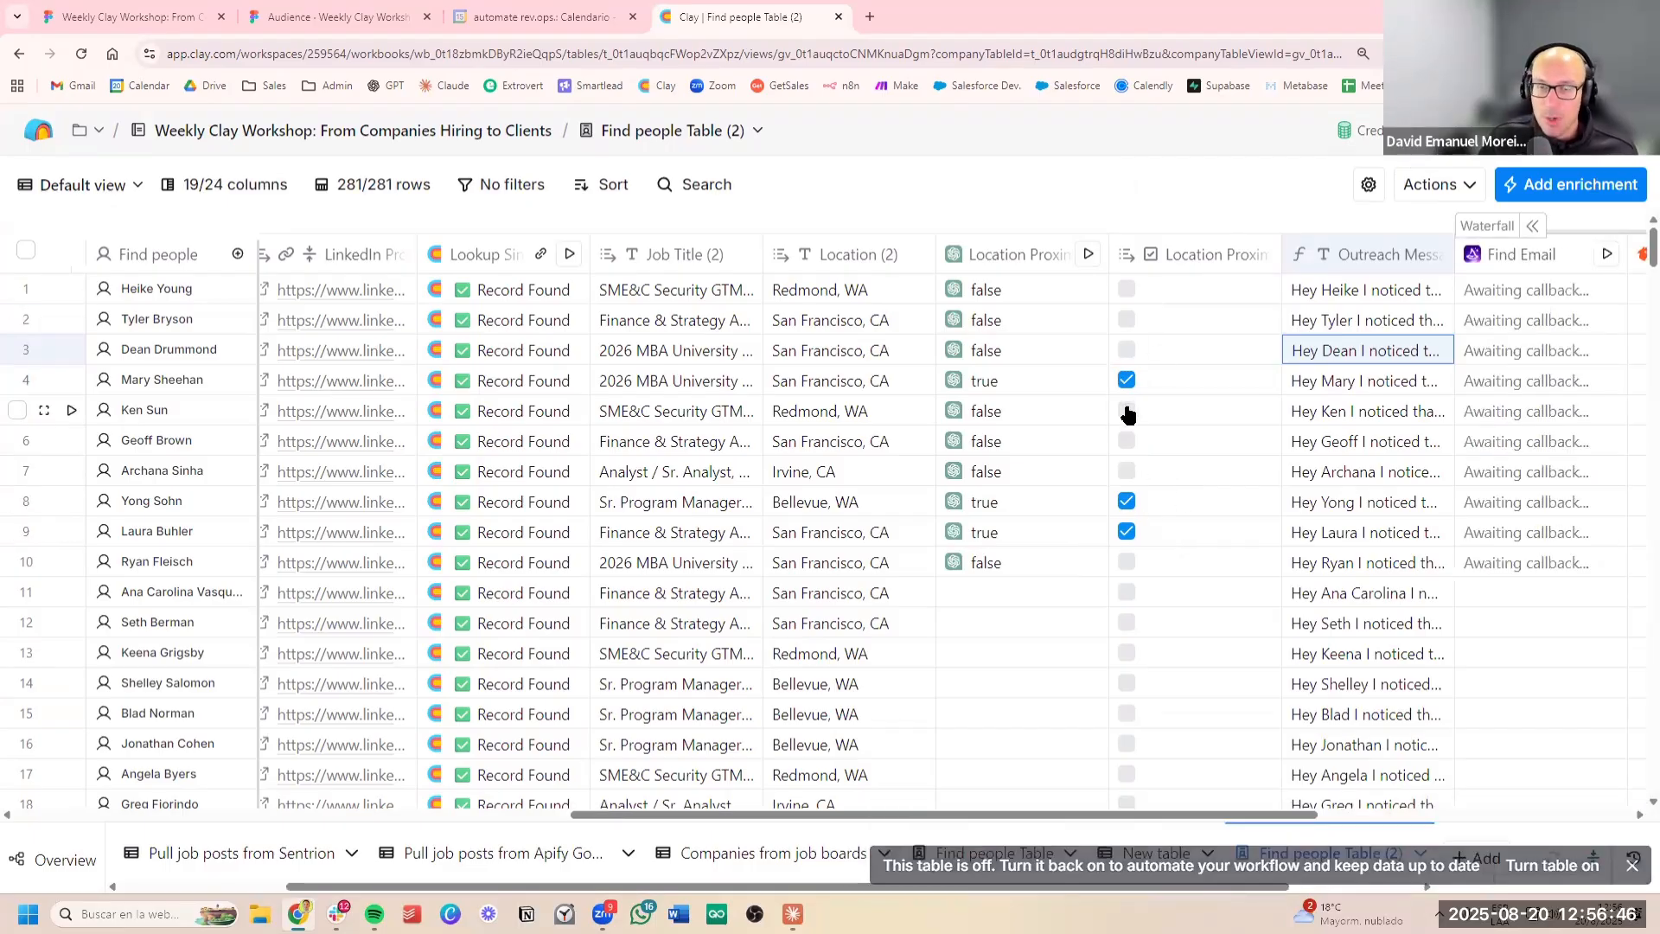
Switch to the workshop slide deck, advance to the Launch Multi-Channel Outreach slide, and return to the Clay table
scroll(1127, 414, right, 8)
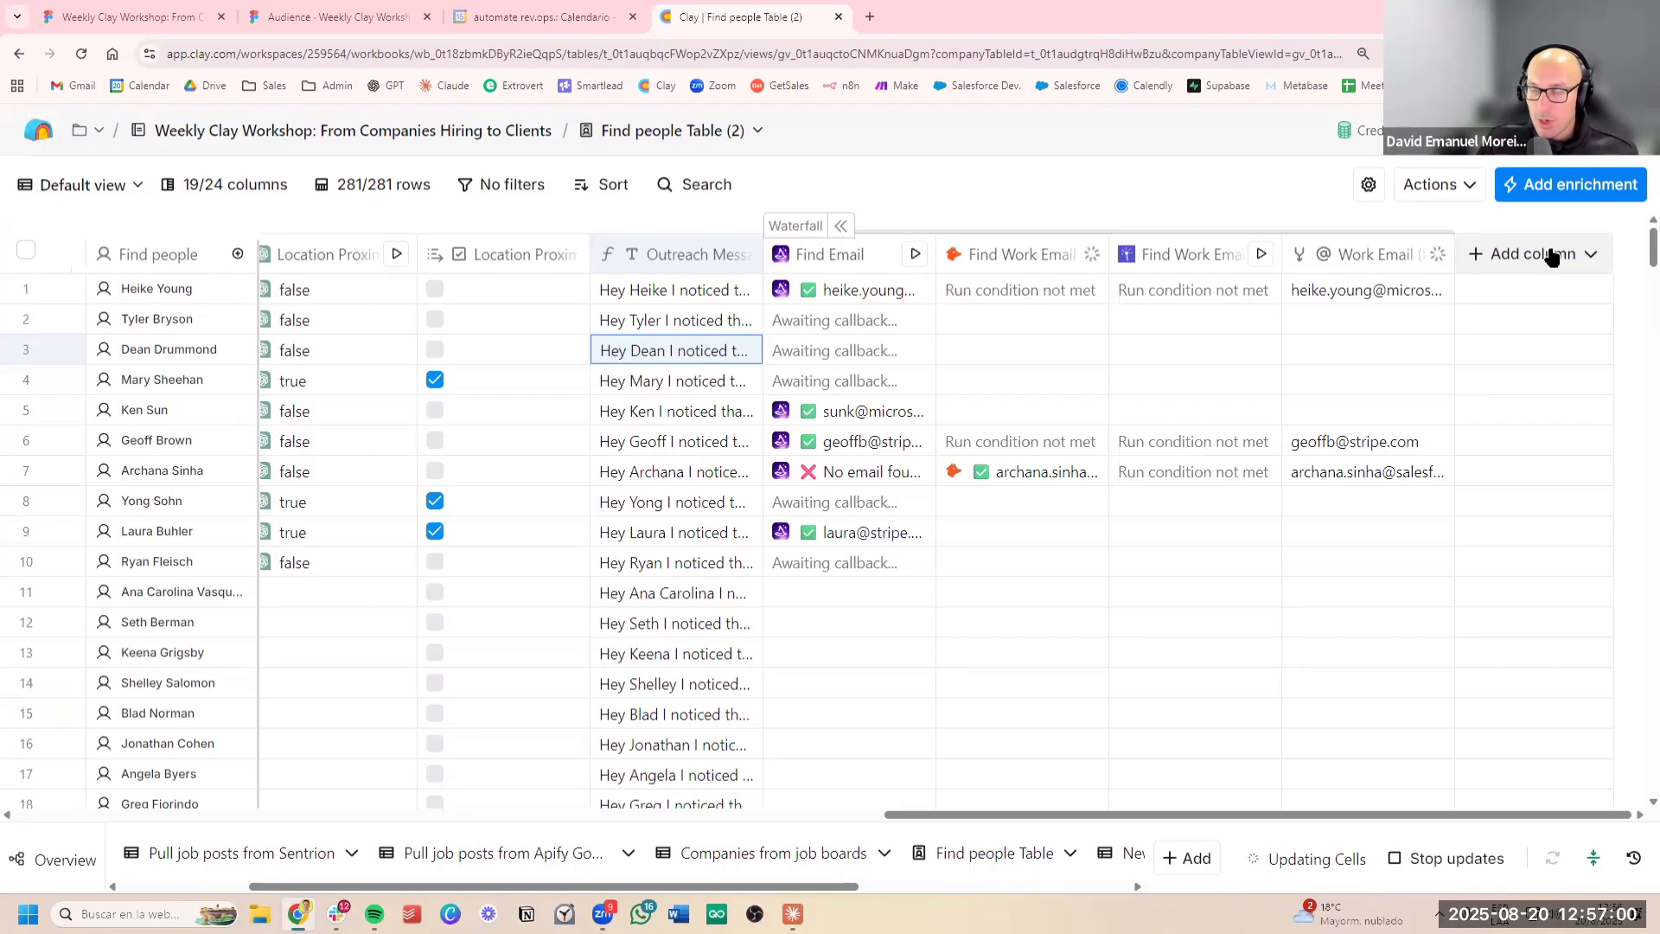
click(1551, 255)
click(337, 16)
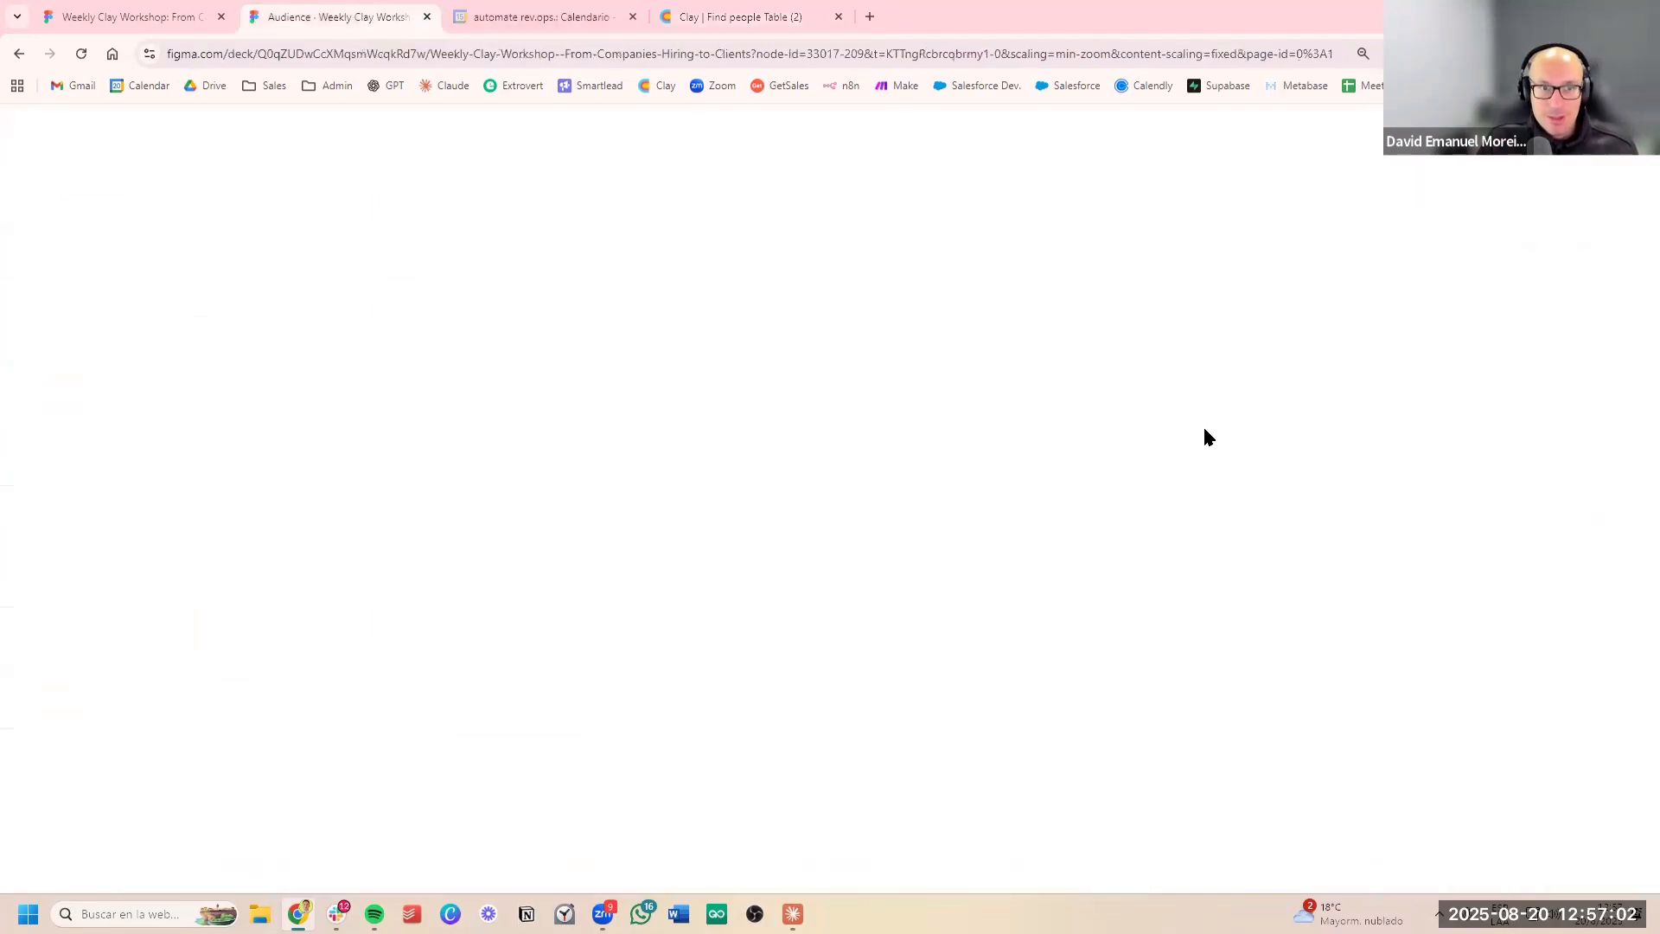
key(Right)
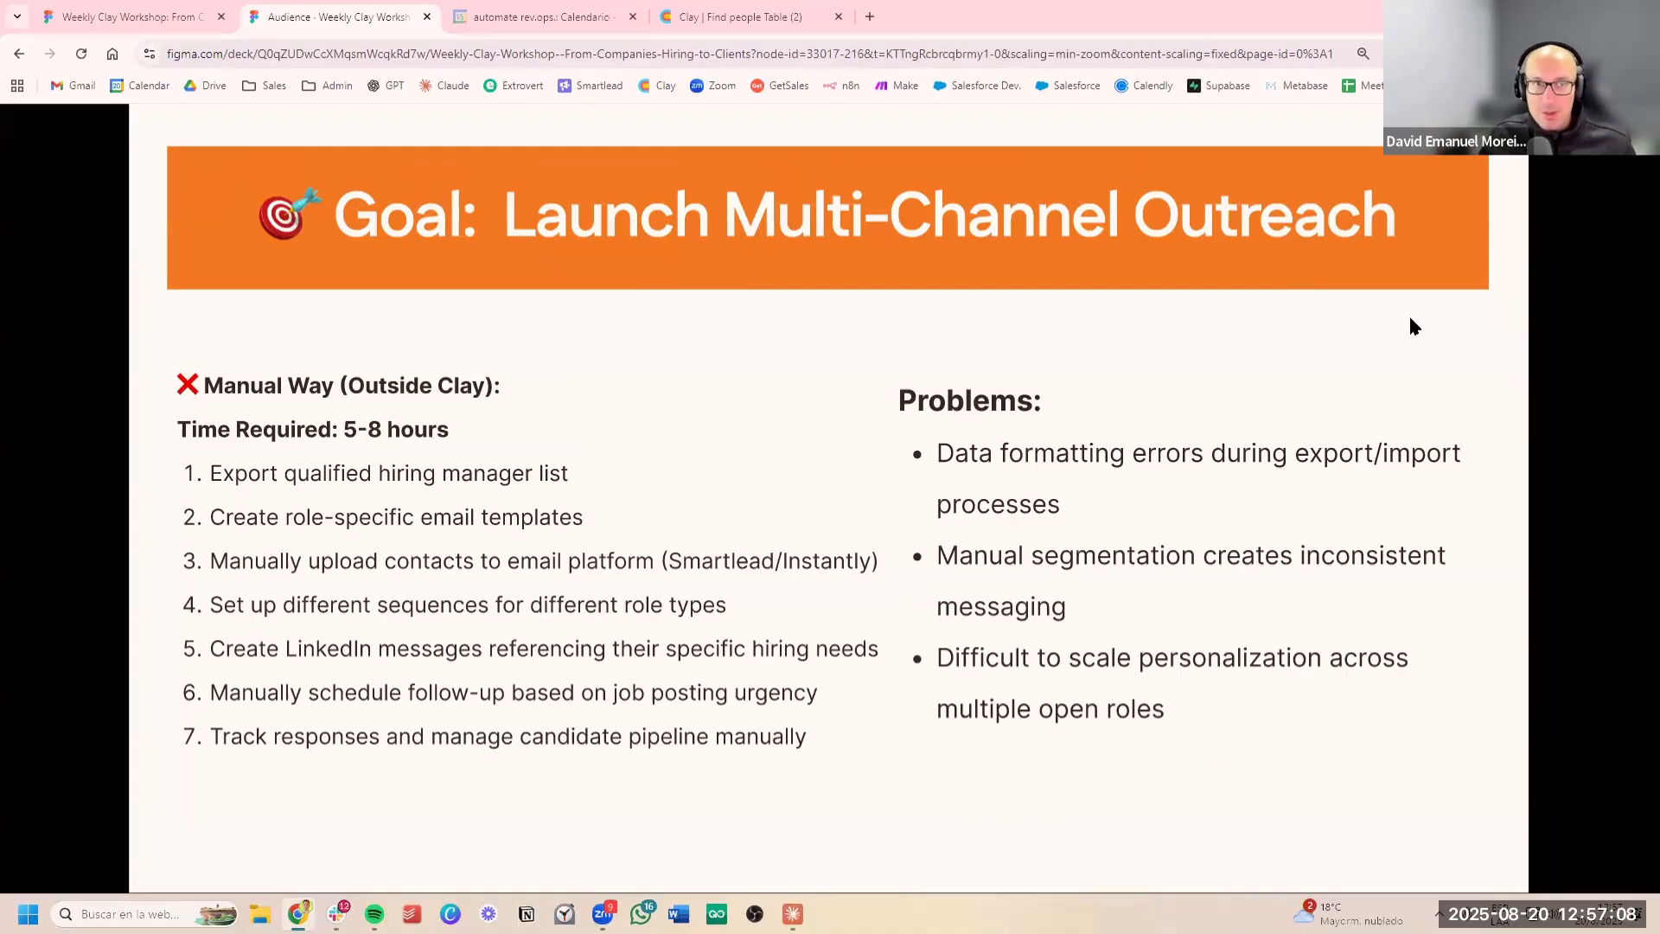
click(744, 17)
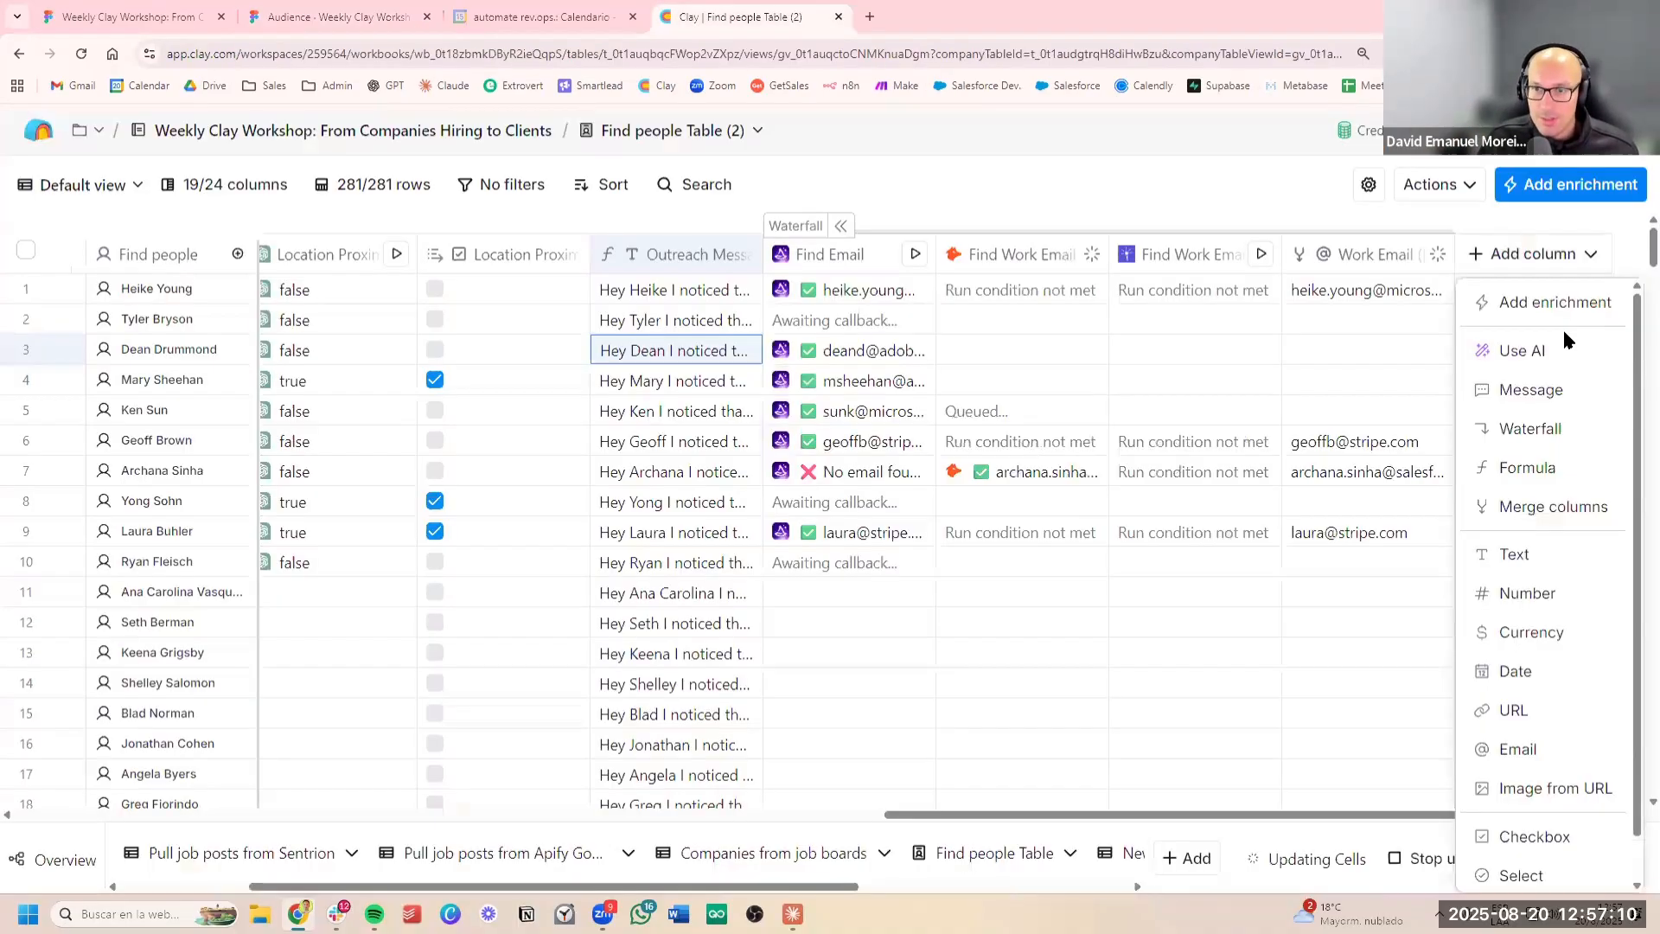
Search the enrichments for "smartlead" and choose Smartlead.ai's Add Lead to Campaign as a new column
click(1552, 303)
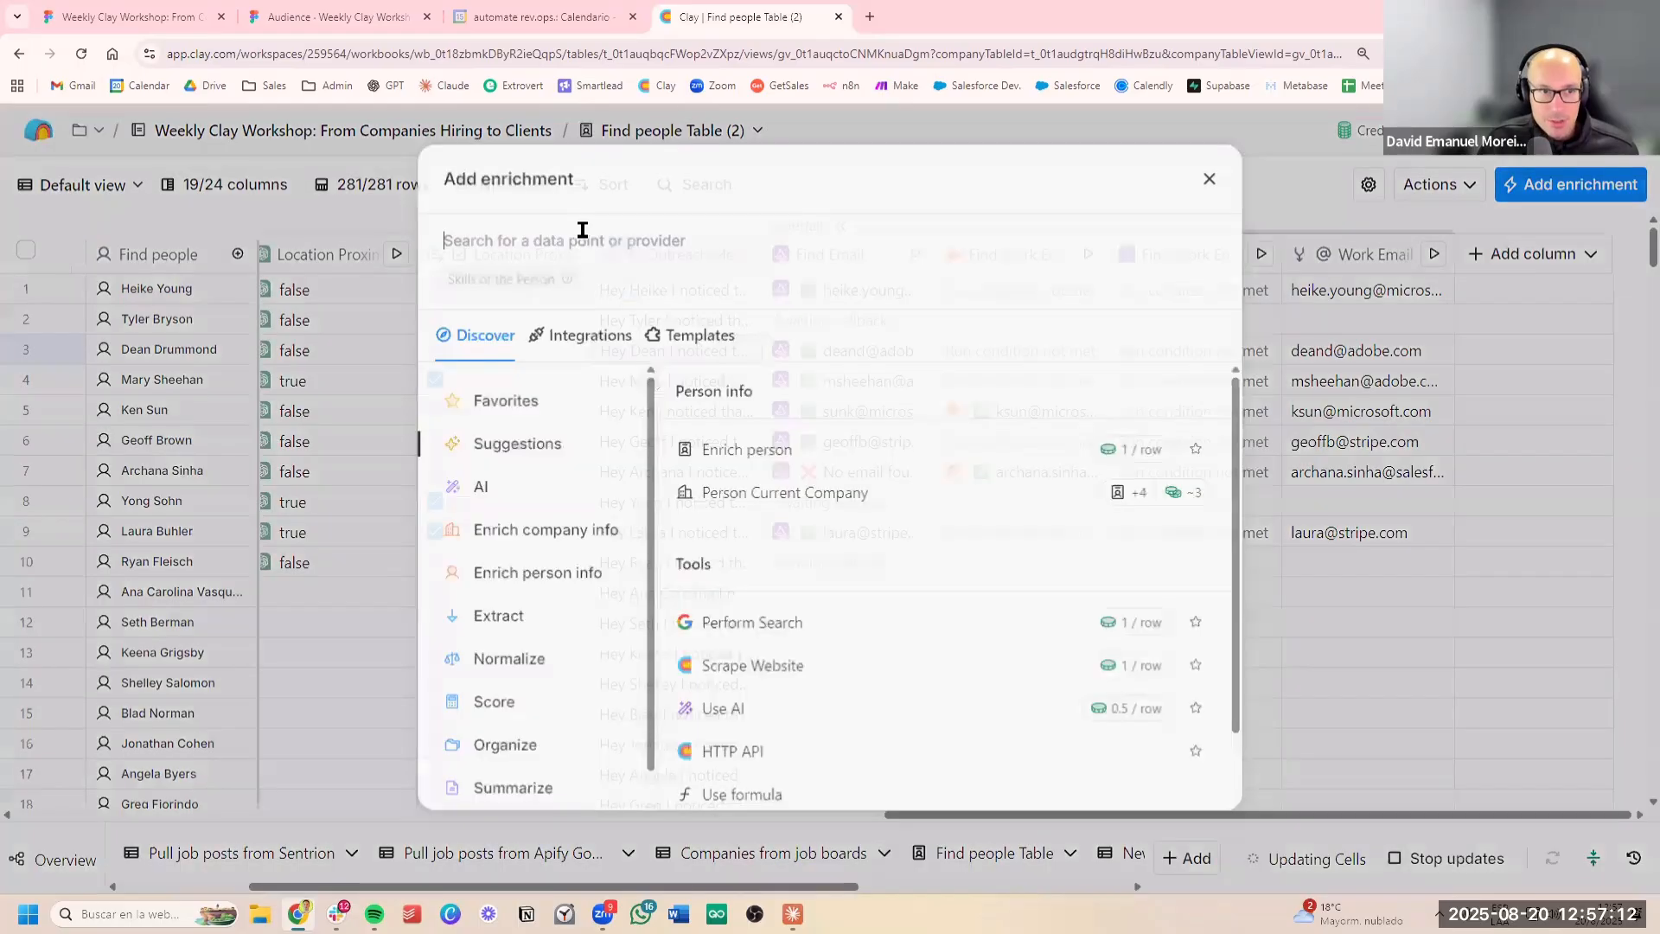
click(583, 230)
text(smartlead)
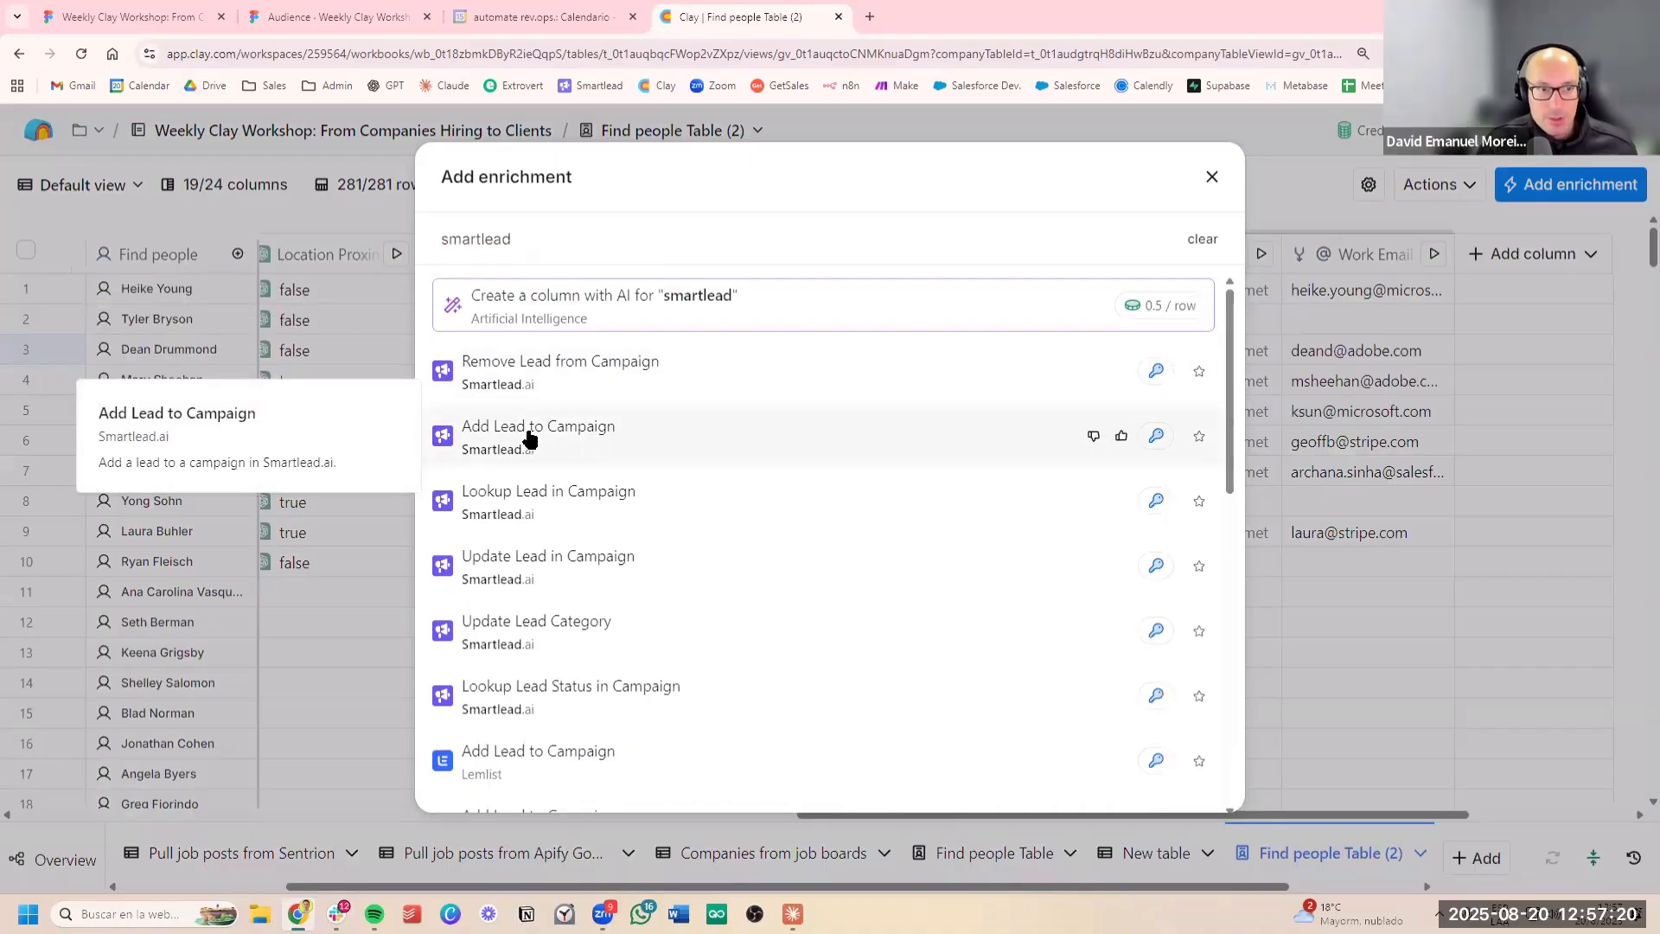
click(561, 432)
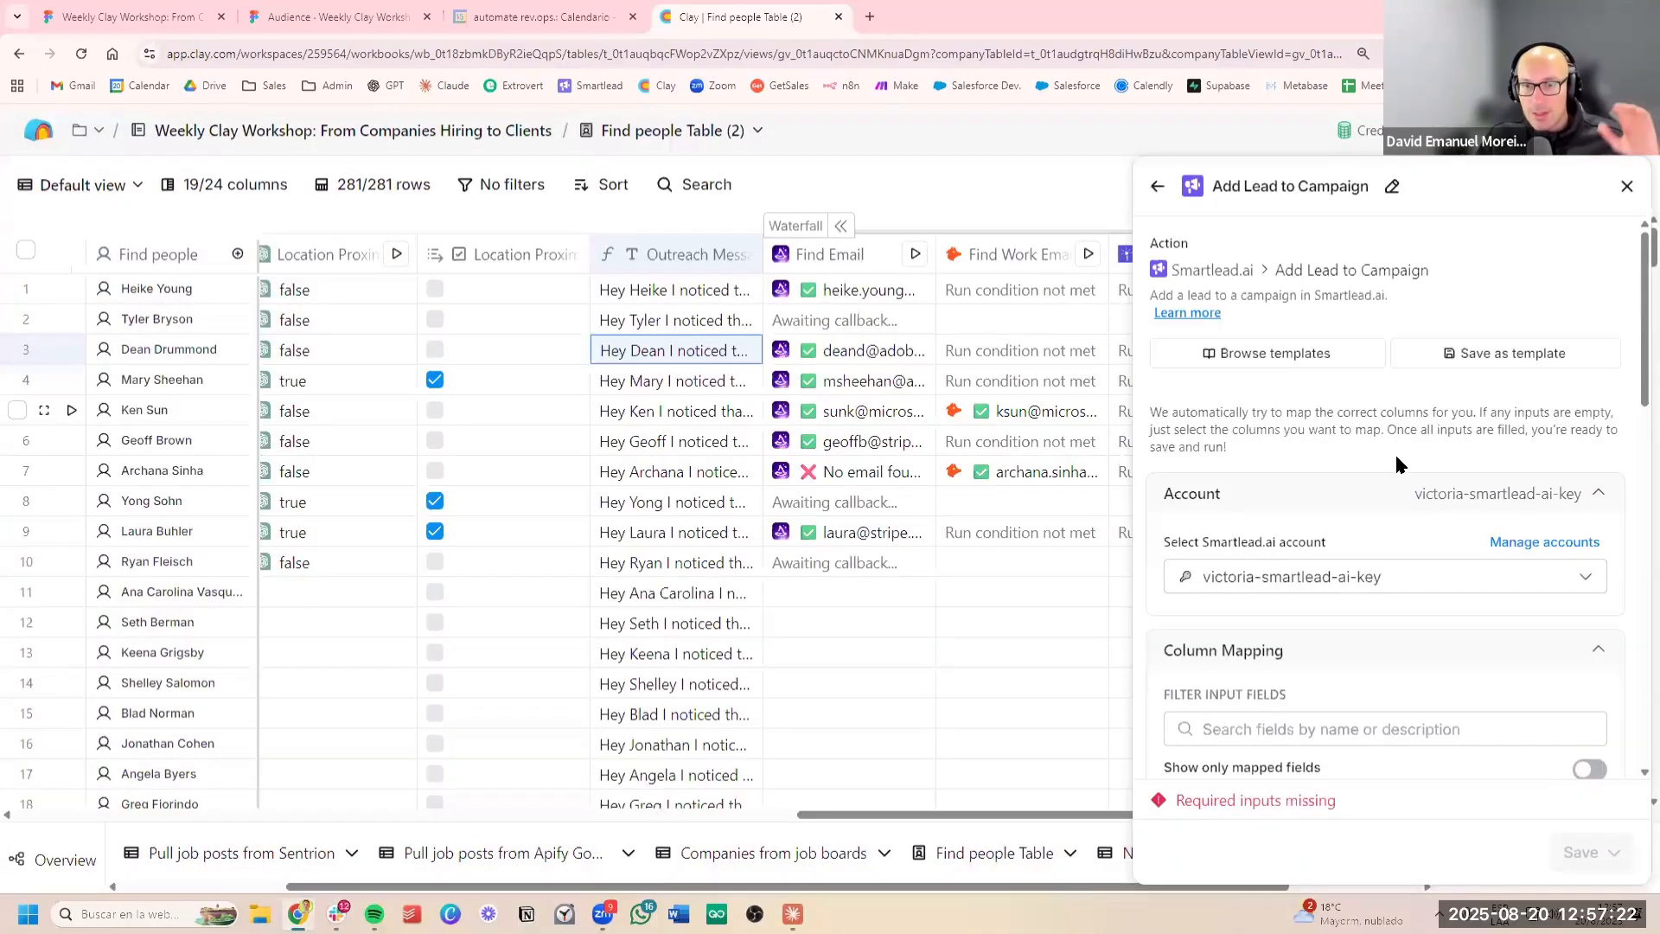
Set the Campaign ID of the Smartlead enrichment to Campaign -Tier 1
scroll(1418, 475, down, 5)
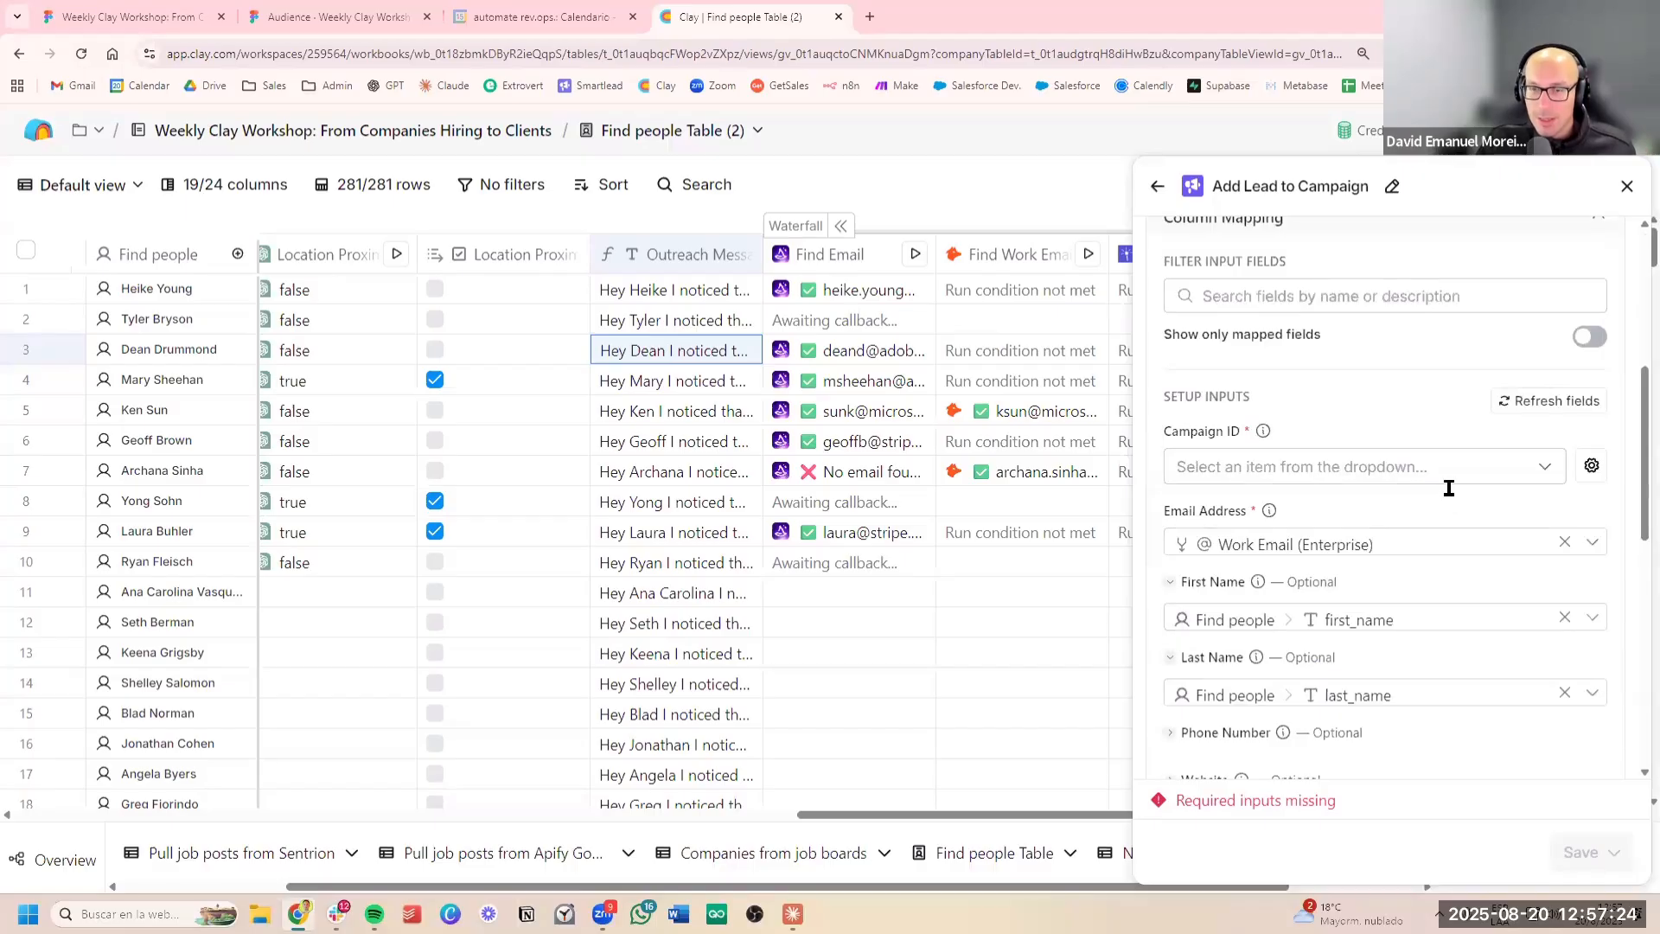
scroll(1411, 478, up, 3)
scroll(1323, 485, down, 3)
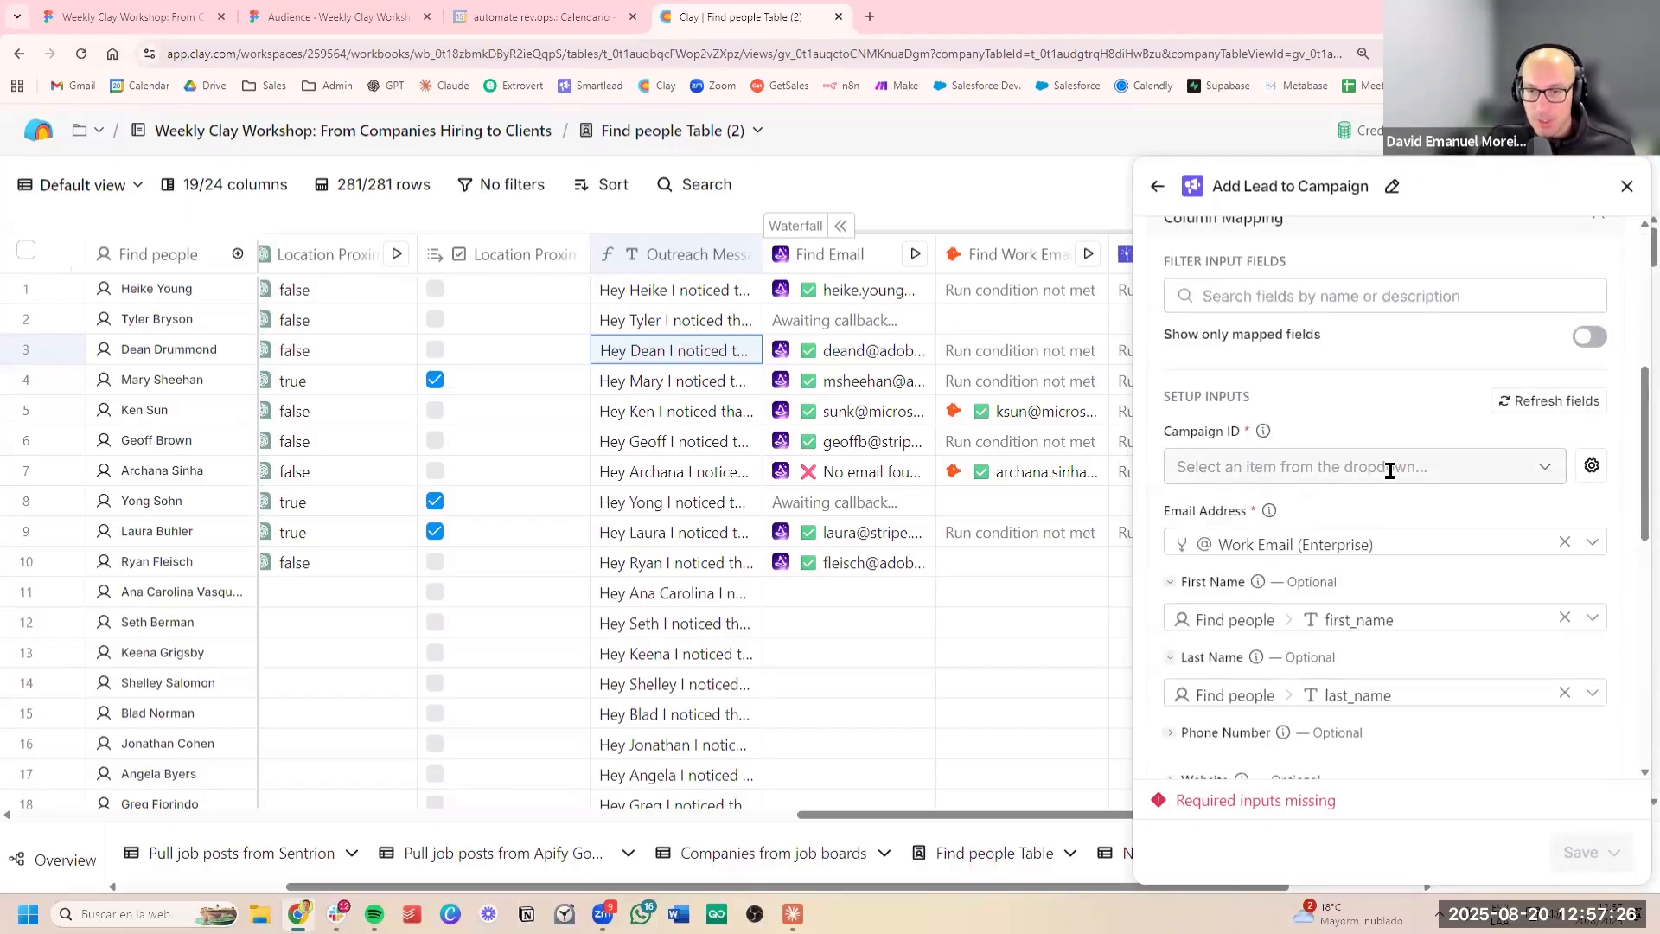
click(1392, 471)
scroll(1393, 482, up, 2)
click(1361, 506)
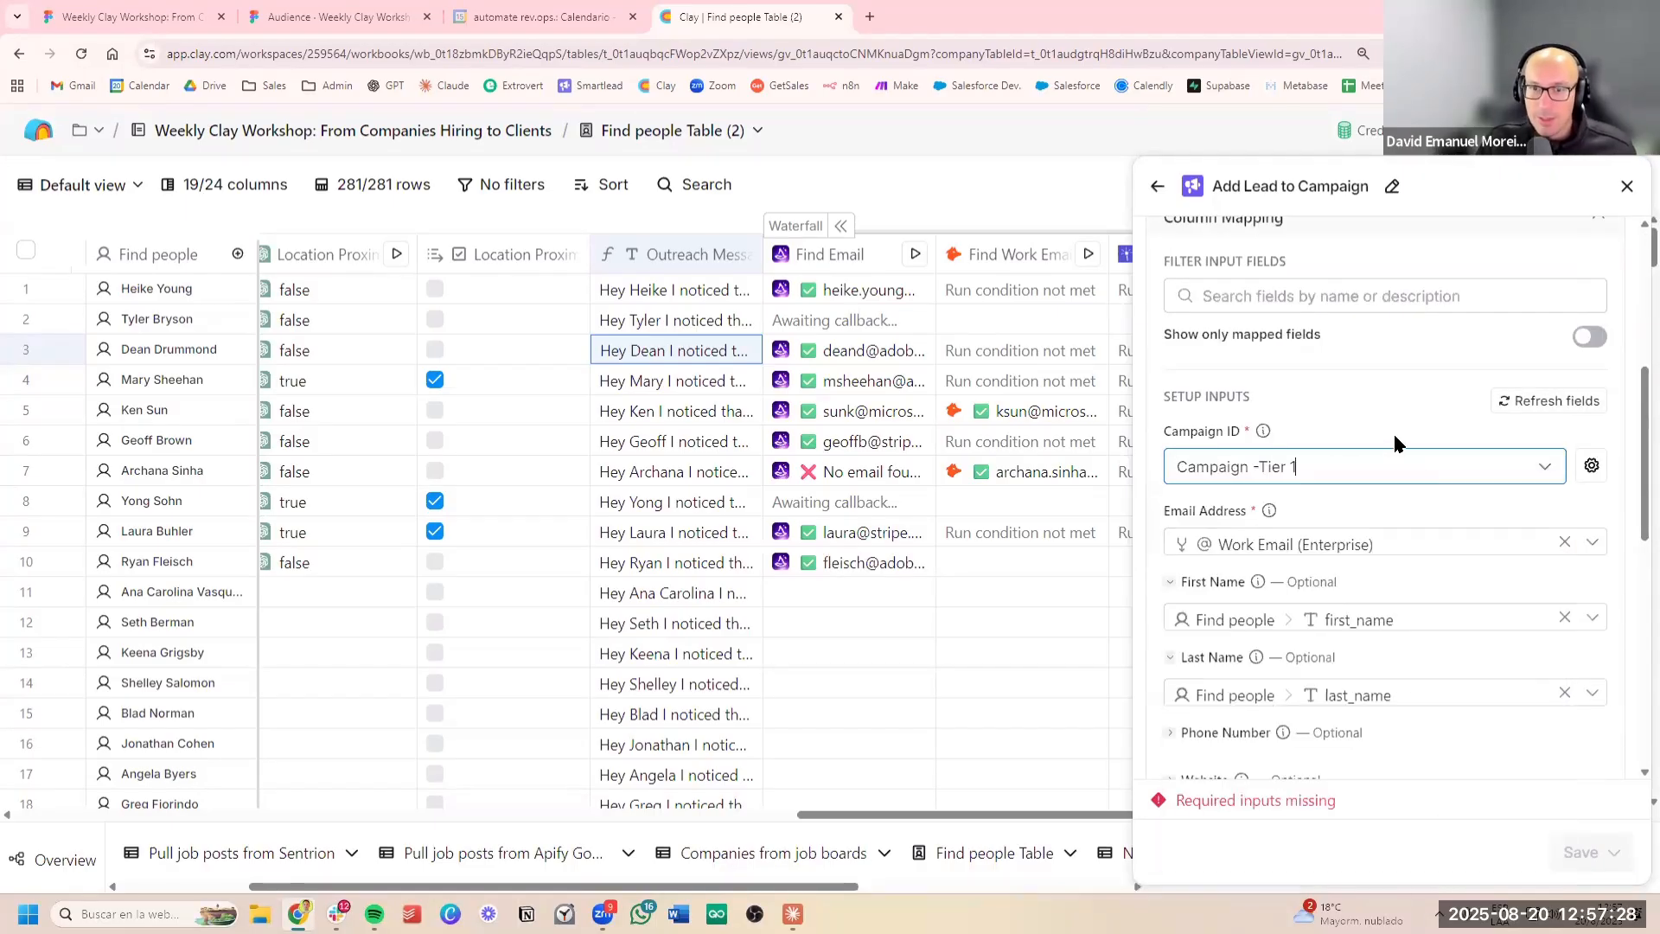
Add a custom field named email_1 to the Smartlead lead mapping
scroll(1392, 433, down, 2)
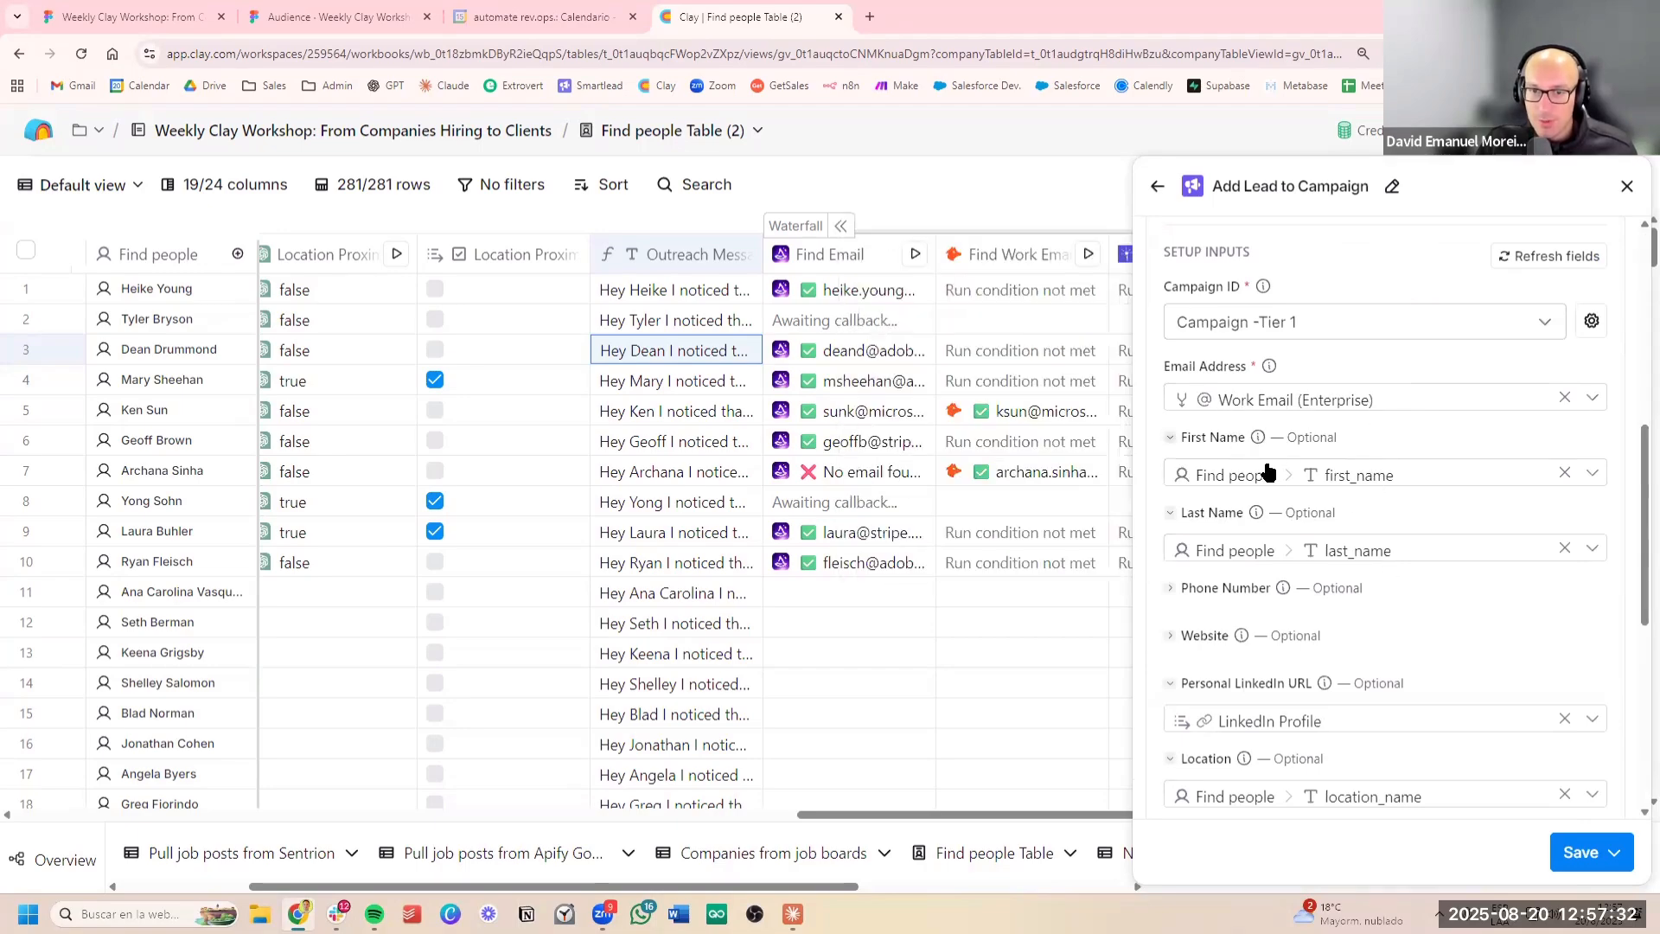
scroll(1423, 547, down, 6)
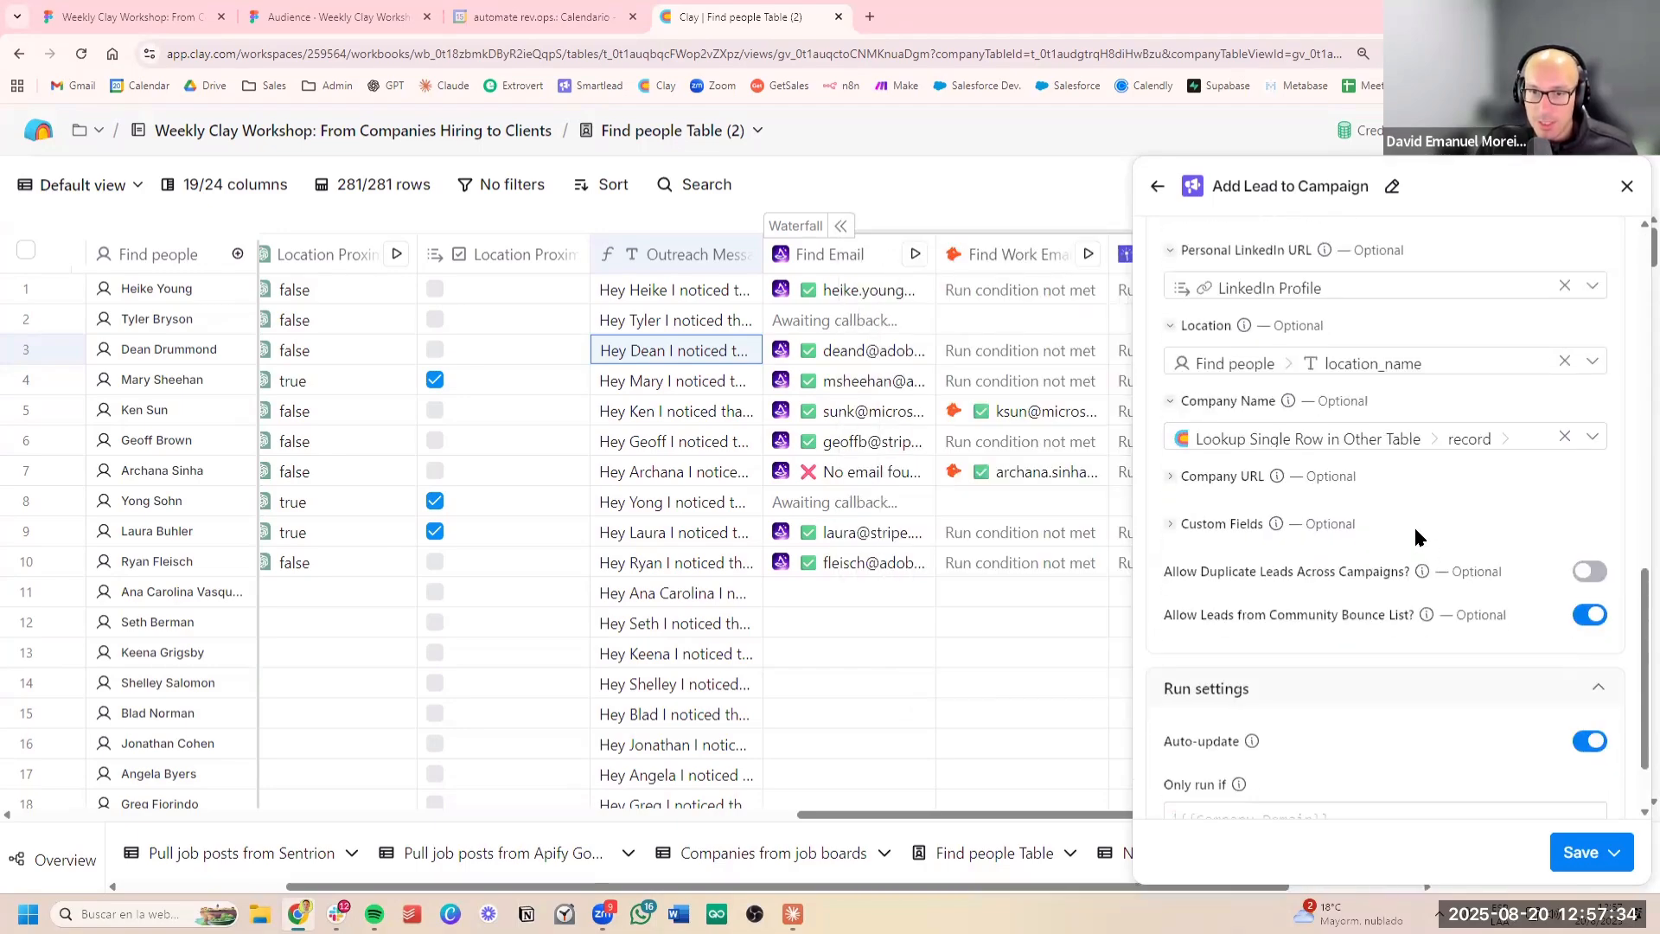
click(1220, 529)
scroll(1340, 476, down, 2)
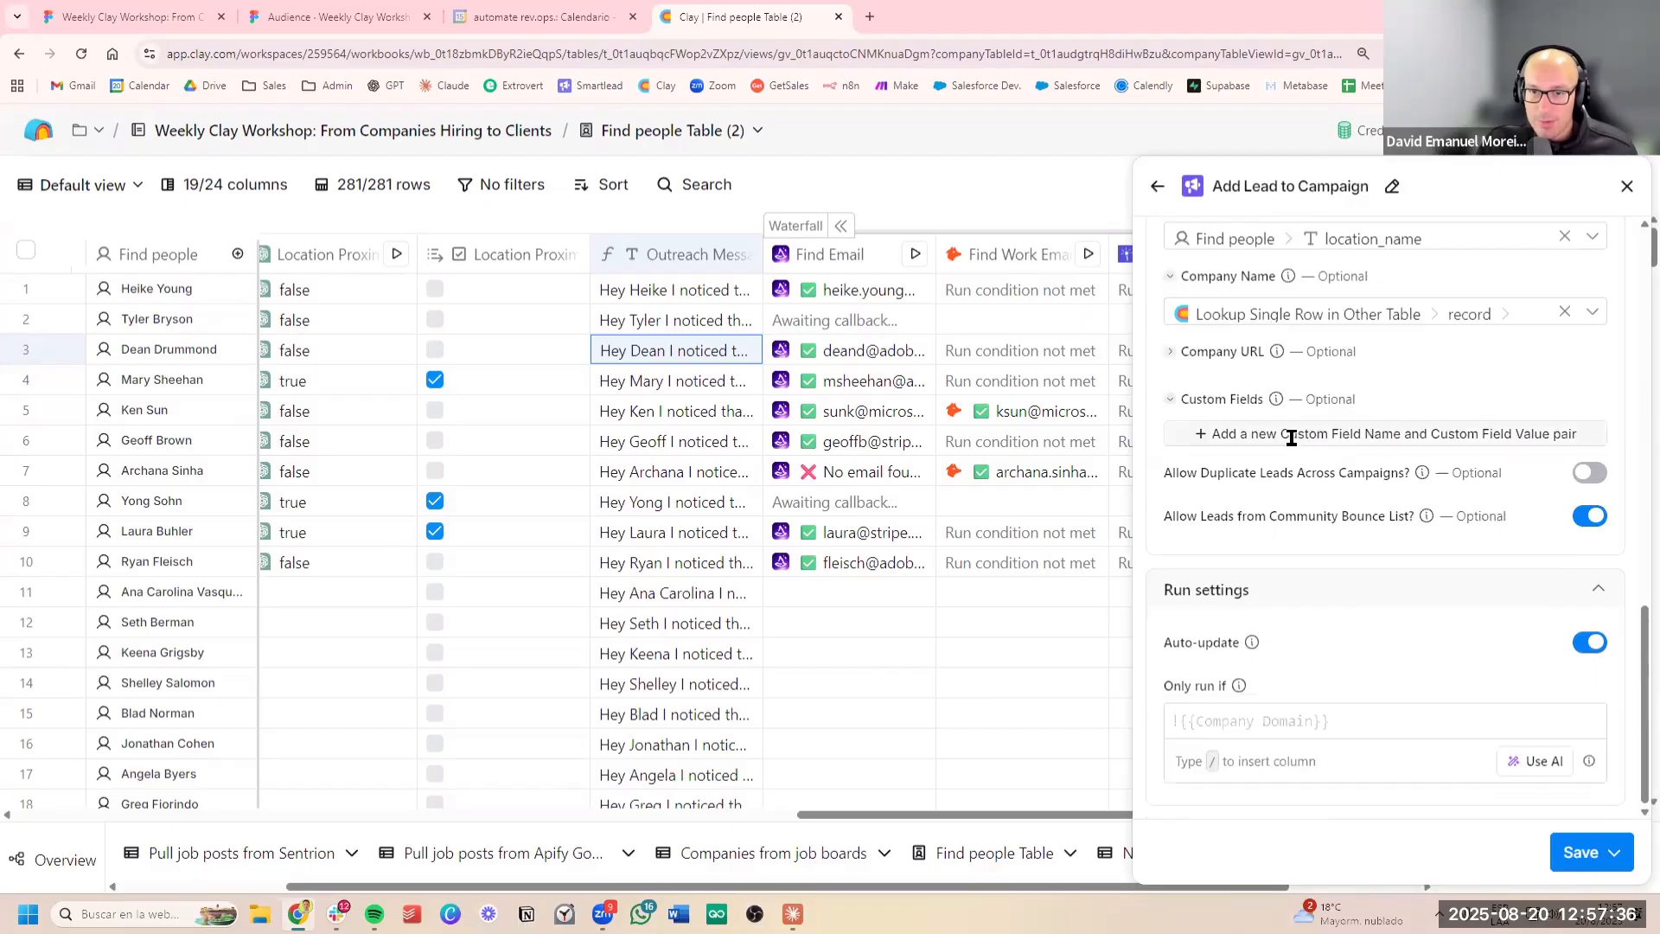
click(1292, 433)
triple_click(1255, 441)
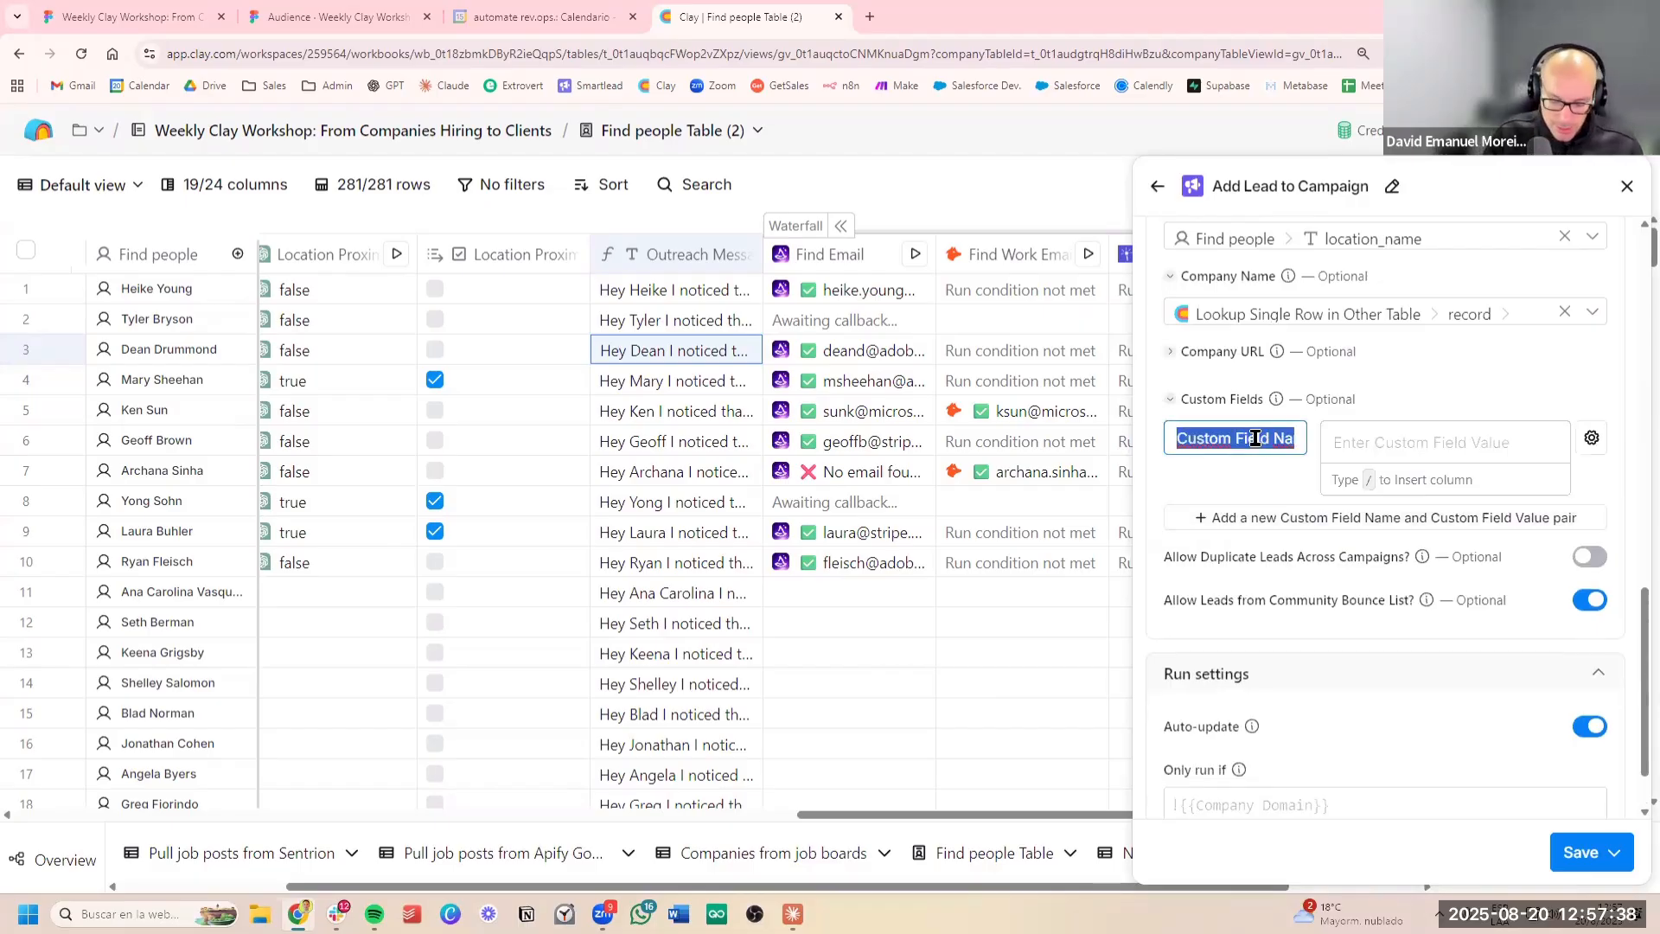
text(email 1)
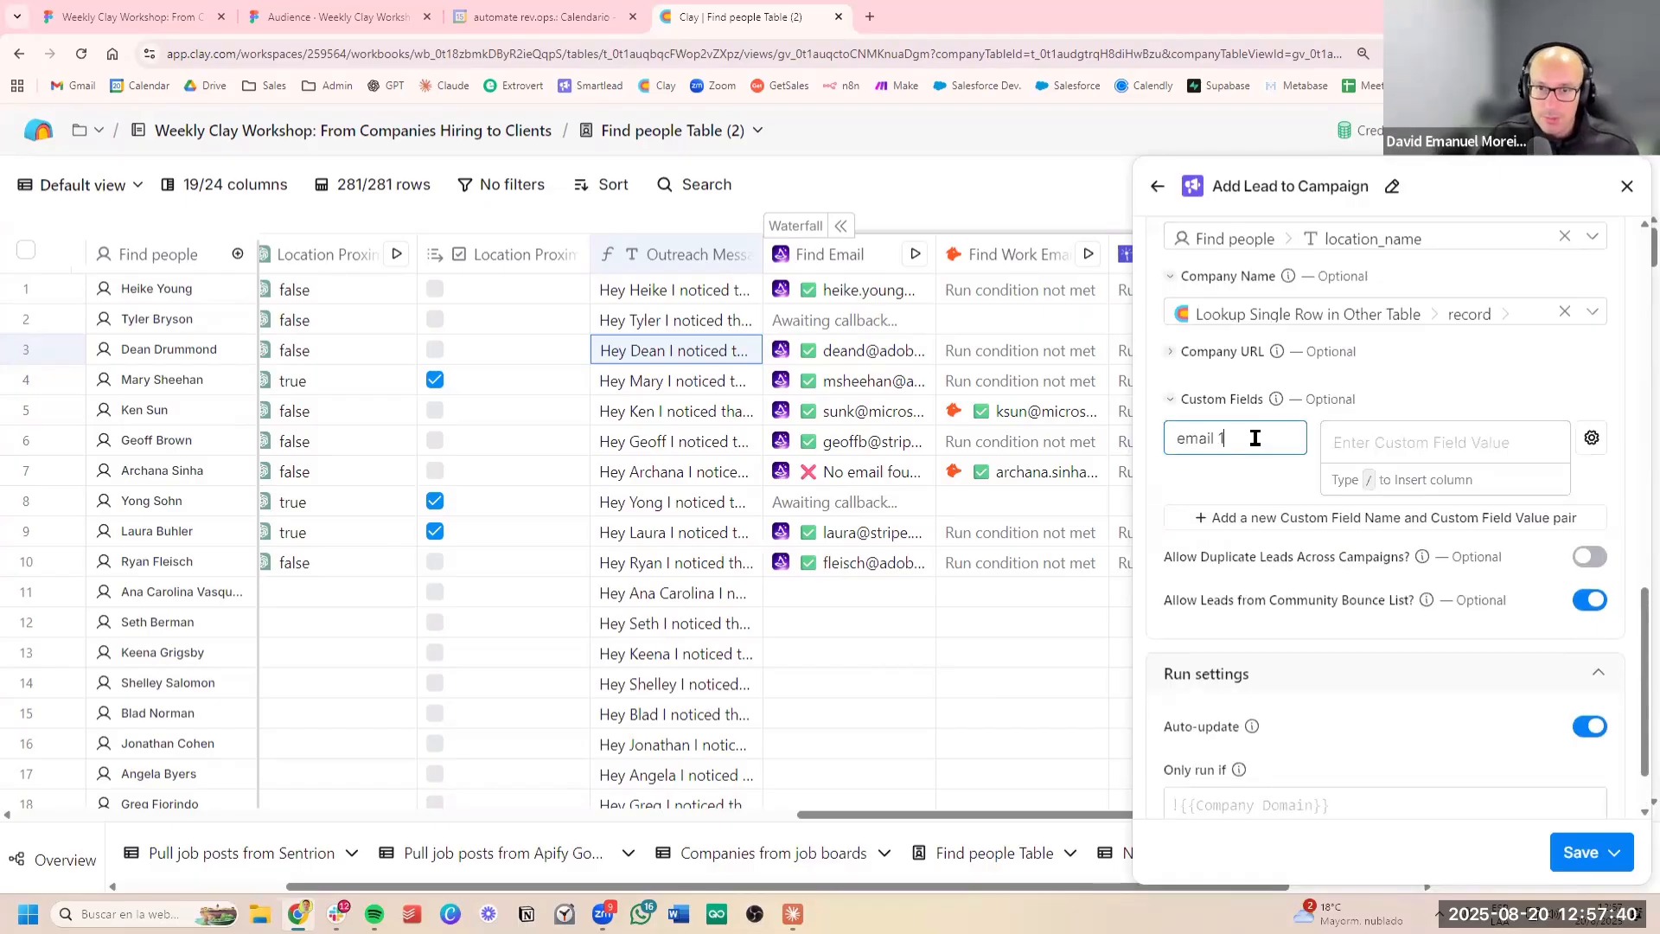
Map the email_1 custom field's value to the Outreach Message column and save the enrichment without running it
click(1345, 437)
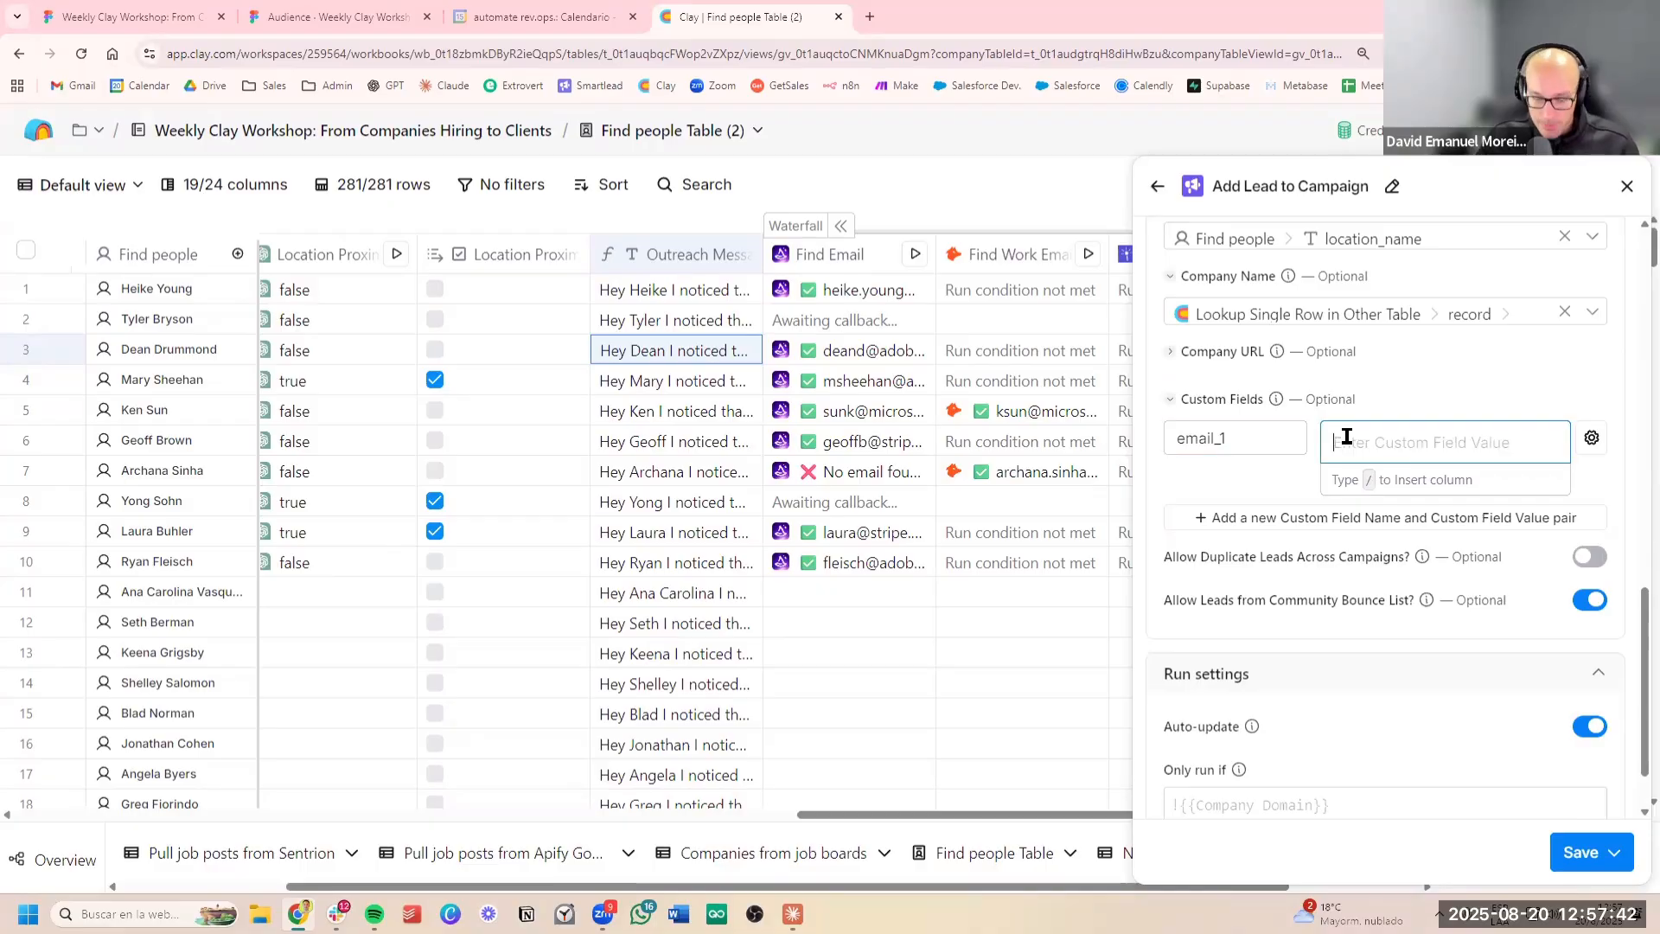
text(/)
scroll(1509, 653, down, 3)
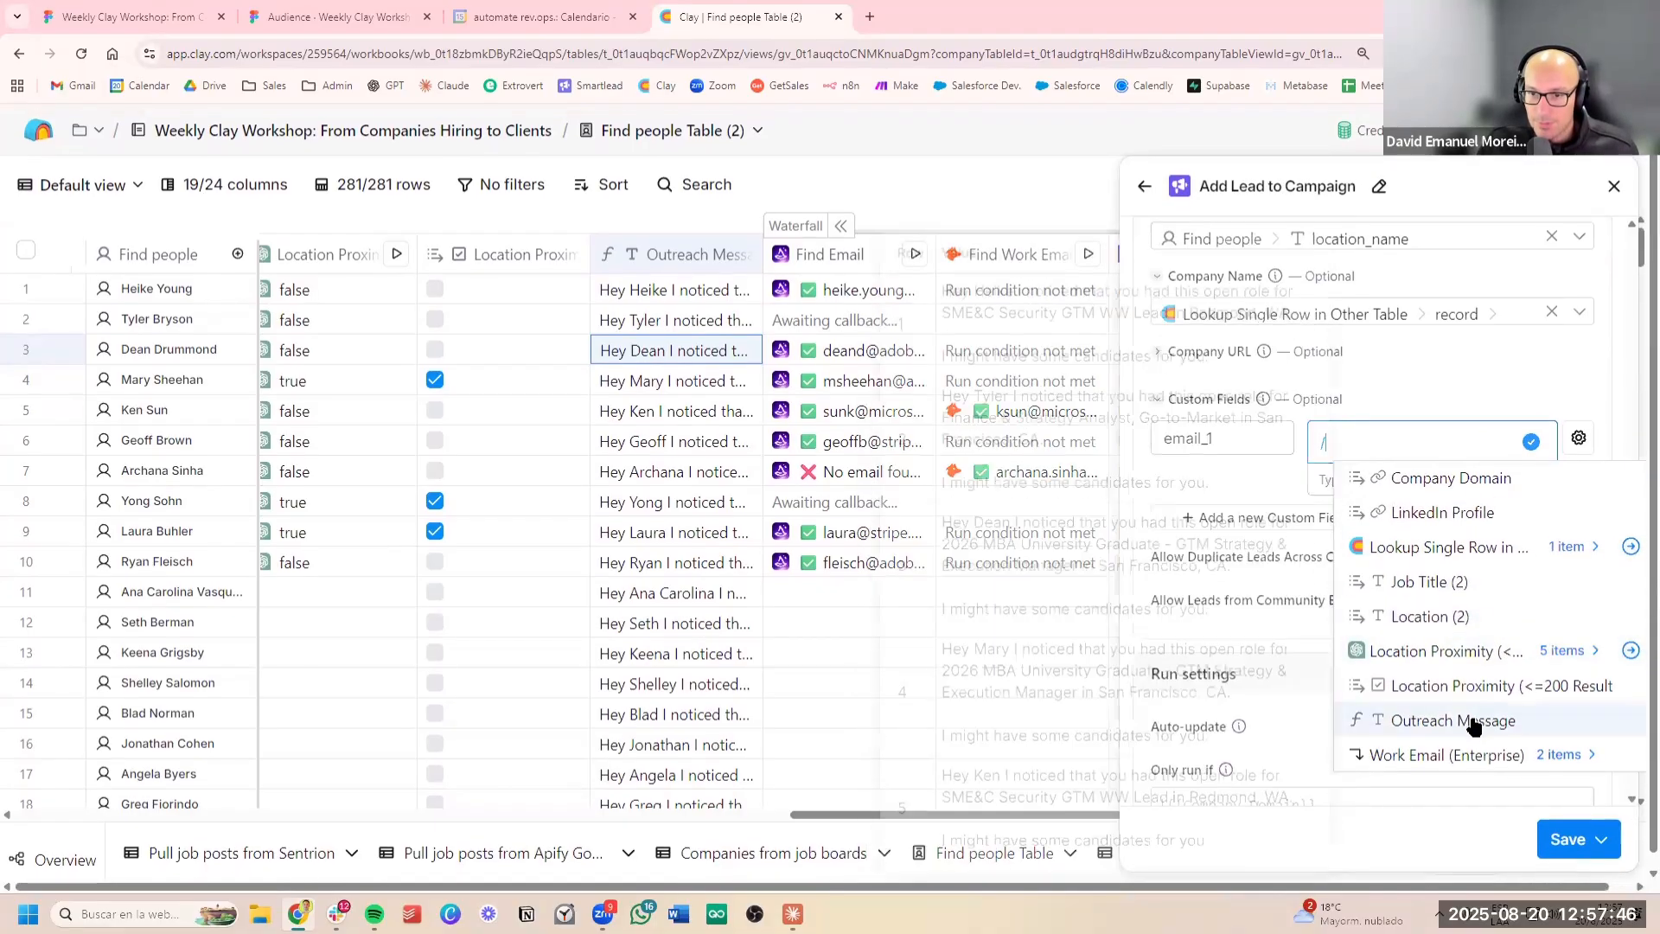
click(1451, 724)
click(1587, 865)
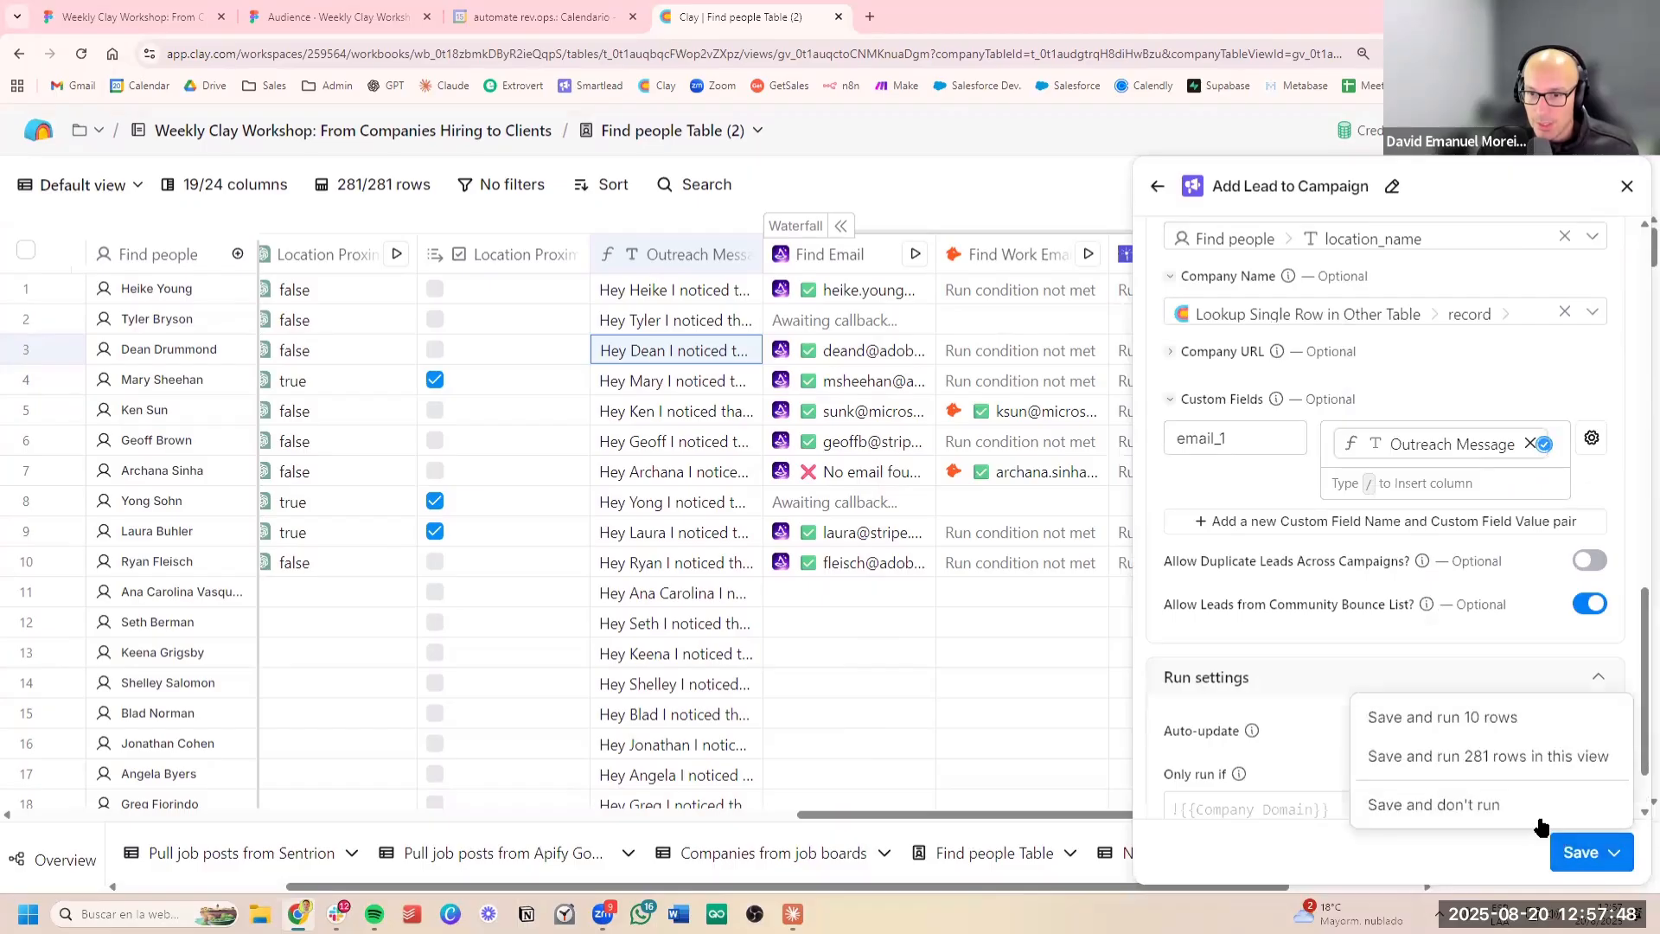
click(1540, 805)
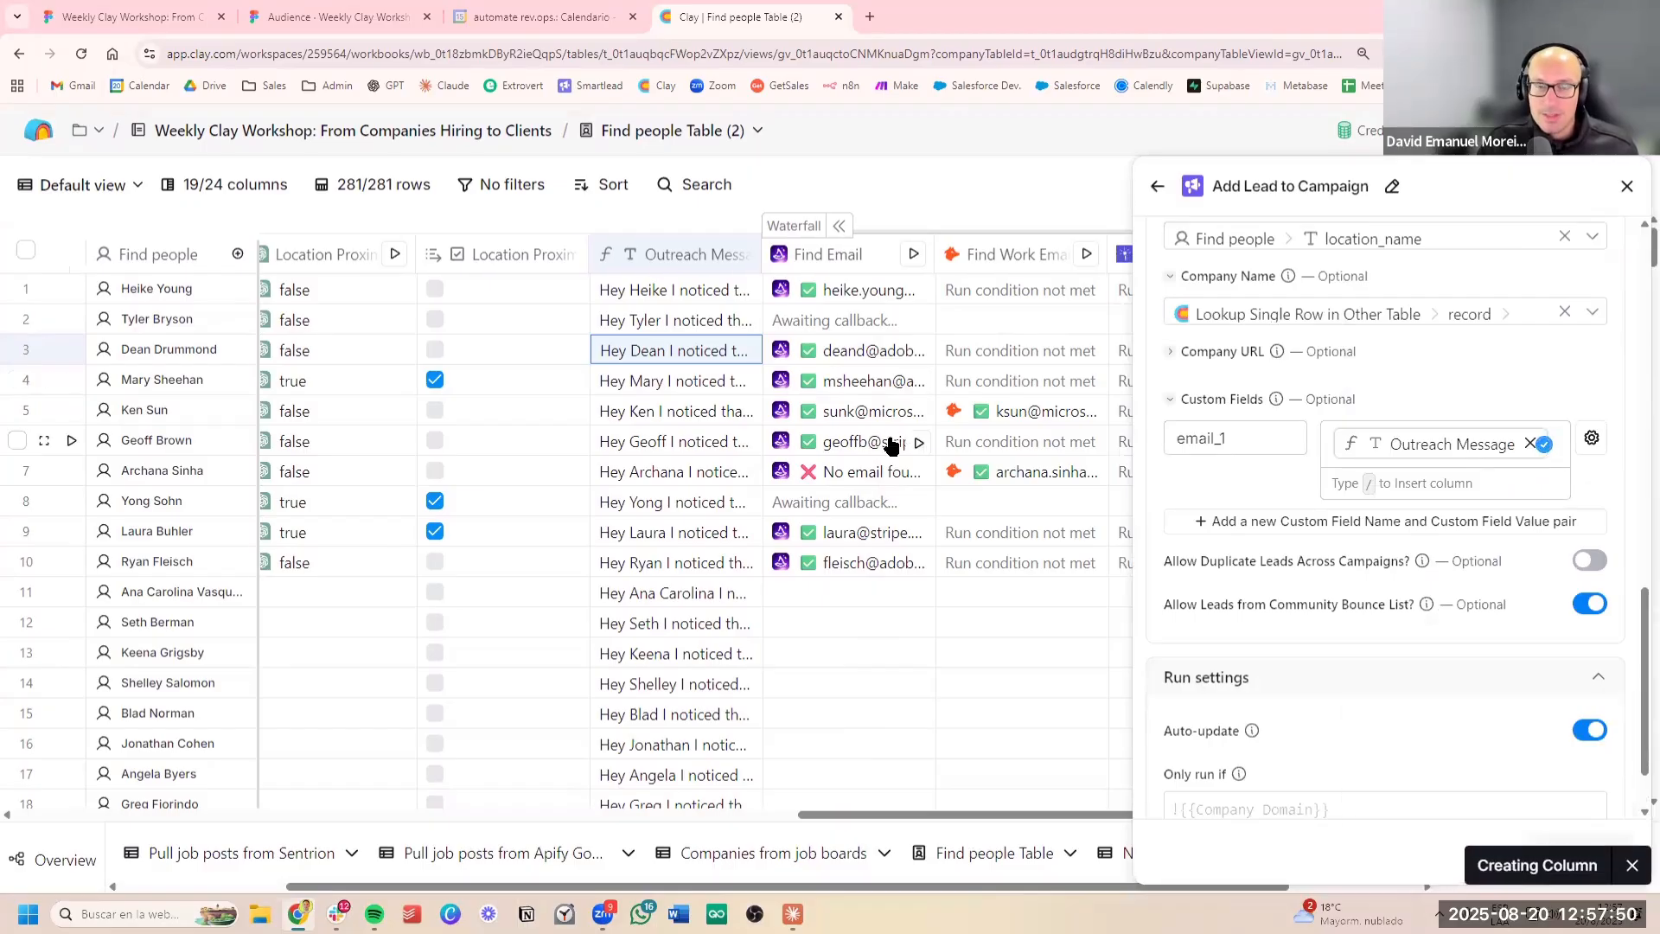